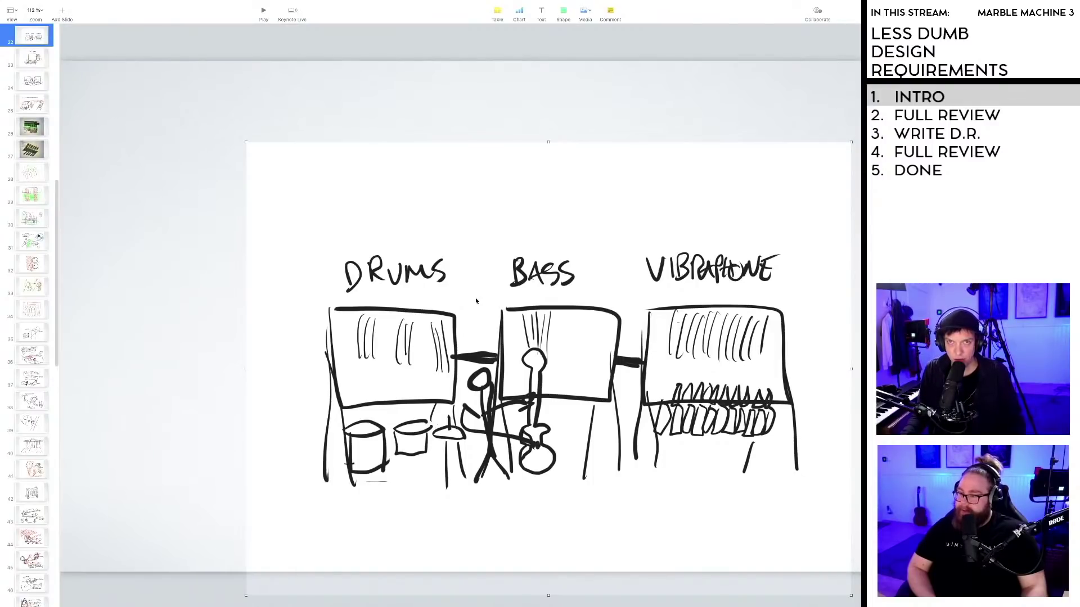
Step: Switch to the browser, open the Marble Machine 3 Design Requirements document, and look through it down to the Vibraphone D.R. page
{"action": "key", "text": "super+Tab"}
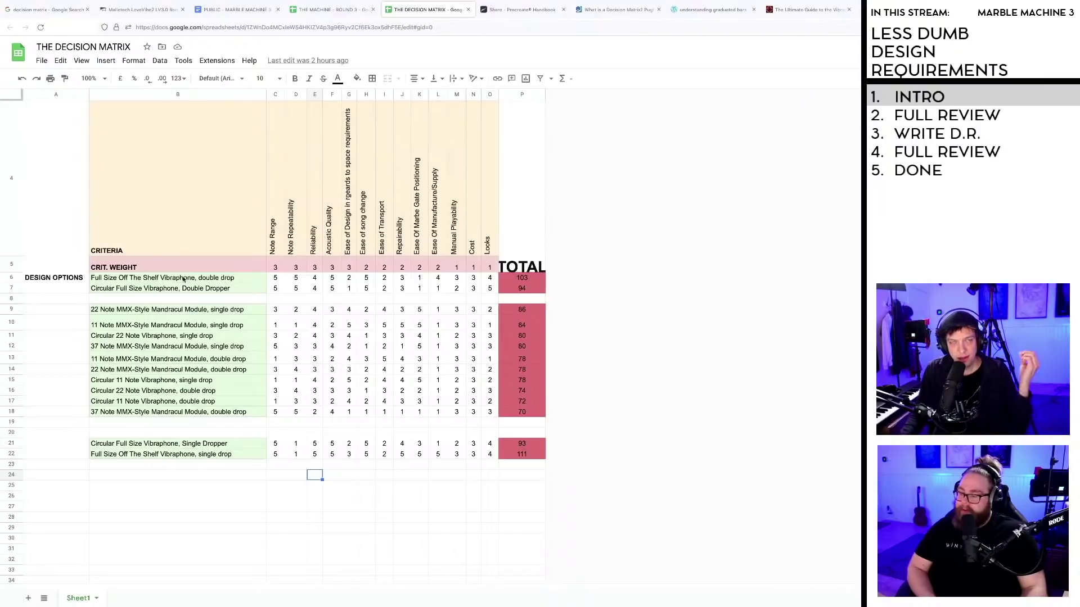
{"action": "left_click", "coordinate": [240, 11]}
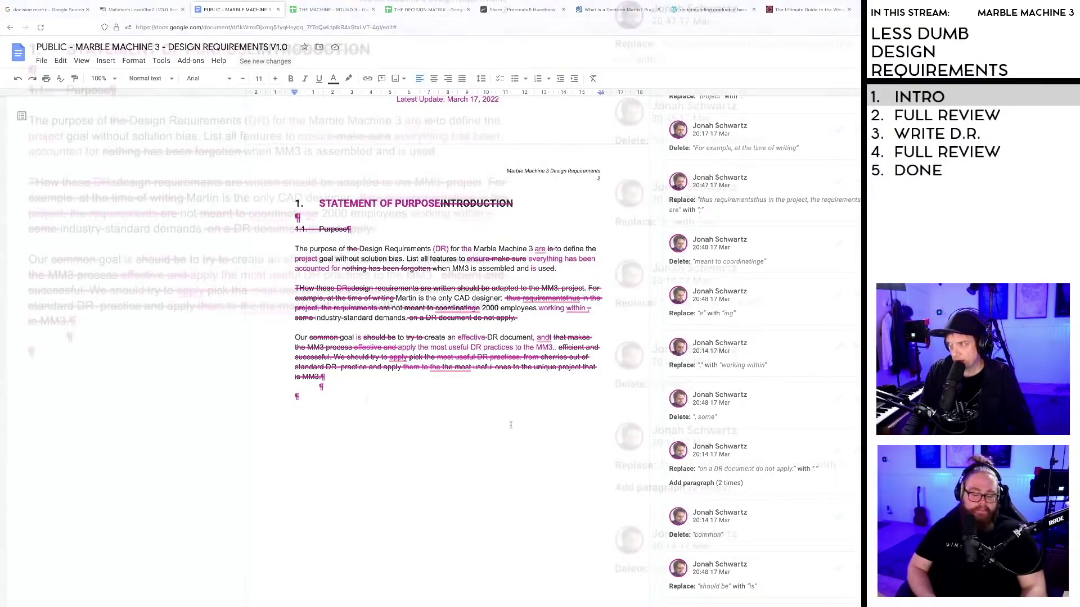
{"action": "scroll", "coordinate": [327, 342], "scroll_direction": "down", "scroll_amount": 15}
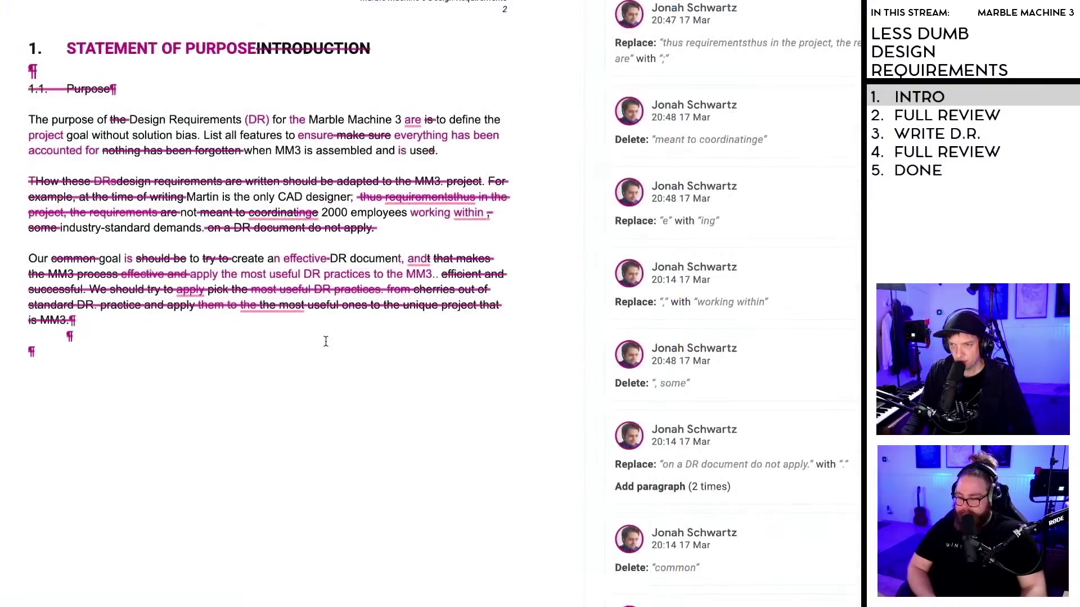
{"action": "scroll", "coordinate": [327, 342], "scroll_direction": "down", "scroll_amount": 20}
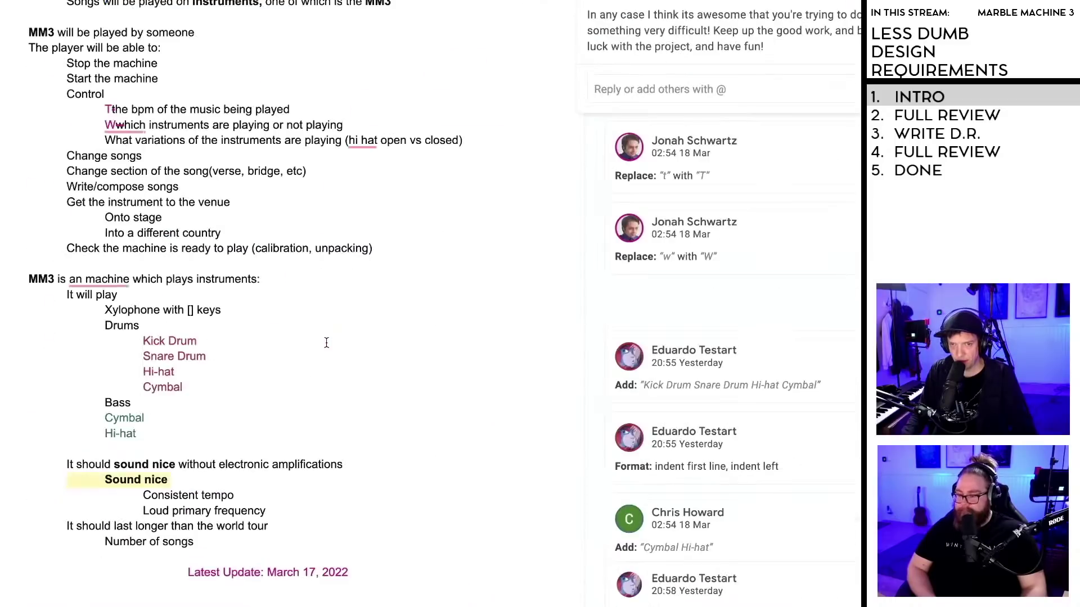
{"action": "scroll", "coordinate": [330, 346], "scroll_direction": "down", "scroll_amount": 20}
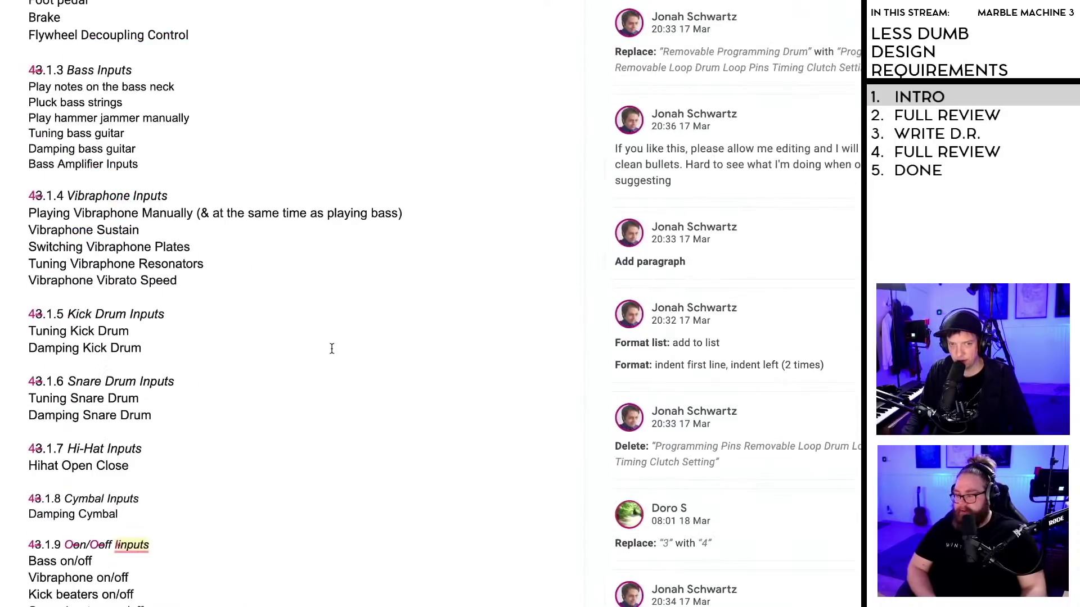
{"action": "scroll", "coordinate": [333, 349], "scroll_direction": "down", "scroll_amount": 8}
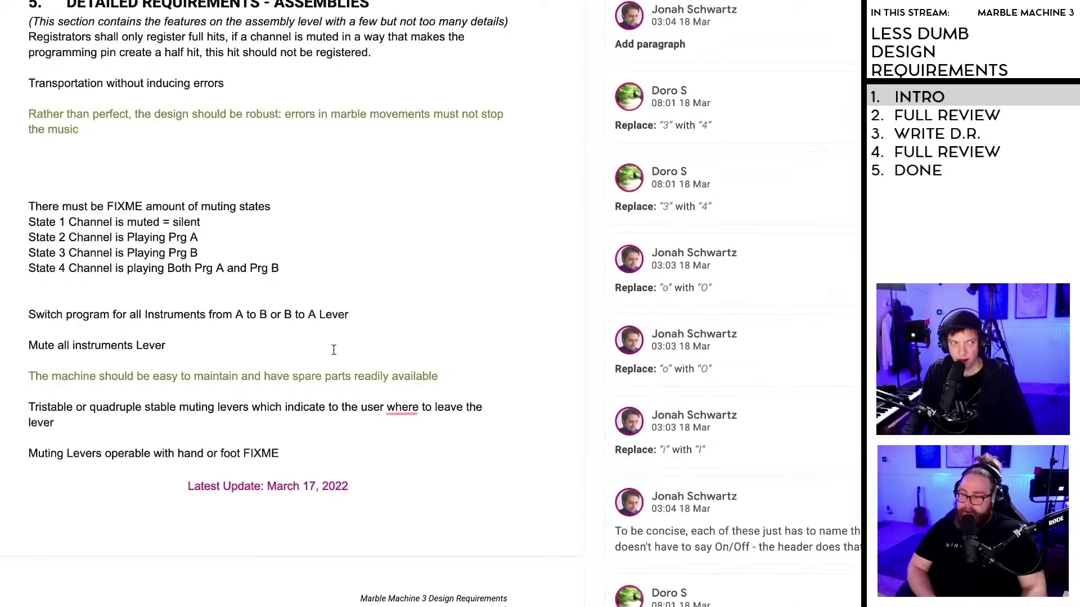
{"action": "scroll", "coordinate": [334, 350], "scroll_direction": "down", "scroll_amount": 8}
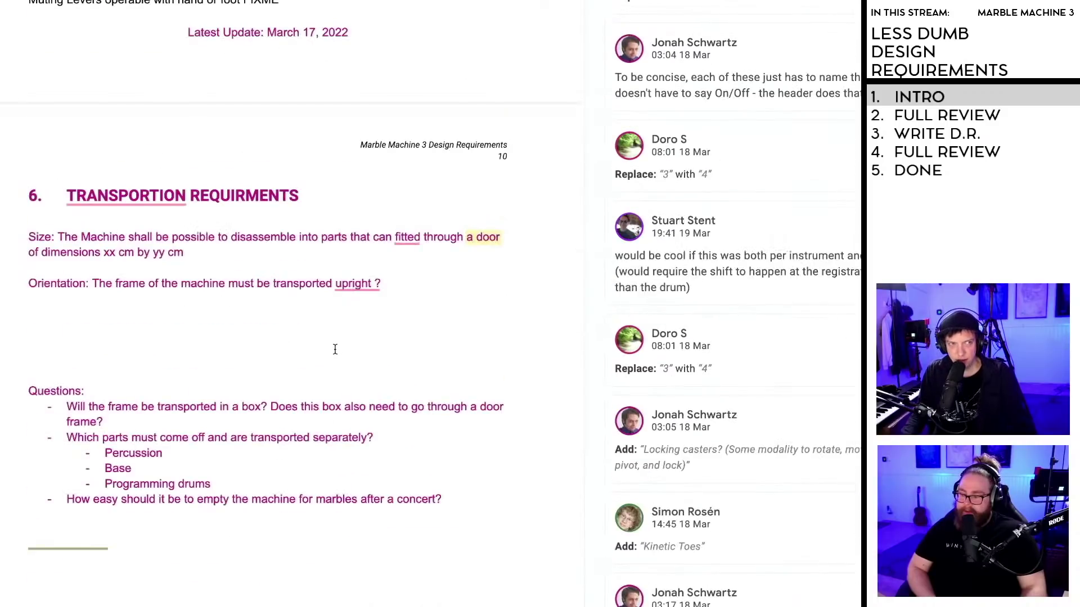
{"action": "scroll", "coordinate": [335, 349], "scroll_direction": "down", "scroll_amount": 10}
{"action": "scroll", "coordinate": [341, 350], "scroll_direction": "down", "scroll_amount": 15}
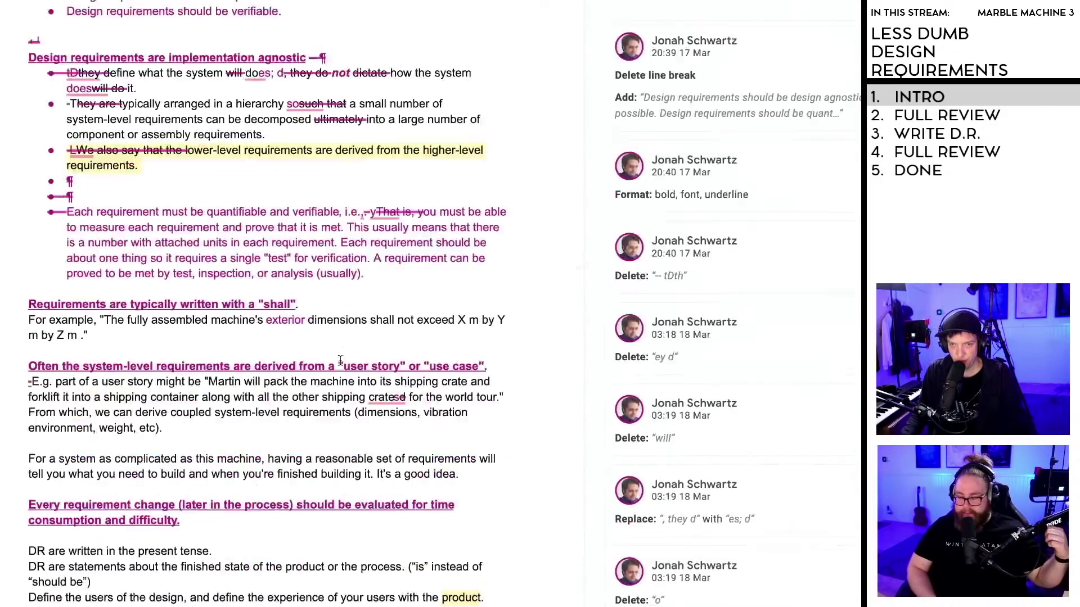
{"action": "scroll", "coordinate": [340, 360], "scroll_direction": "down", "scroll_amount": 15}
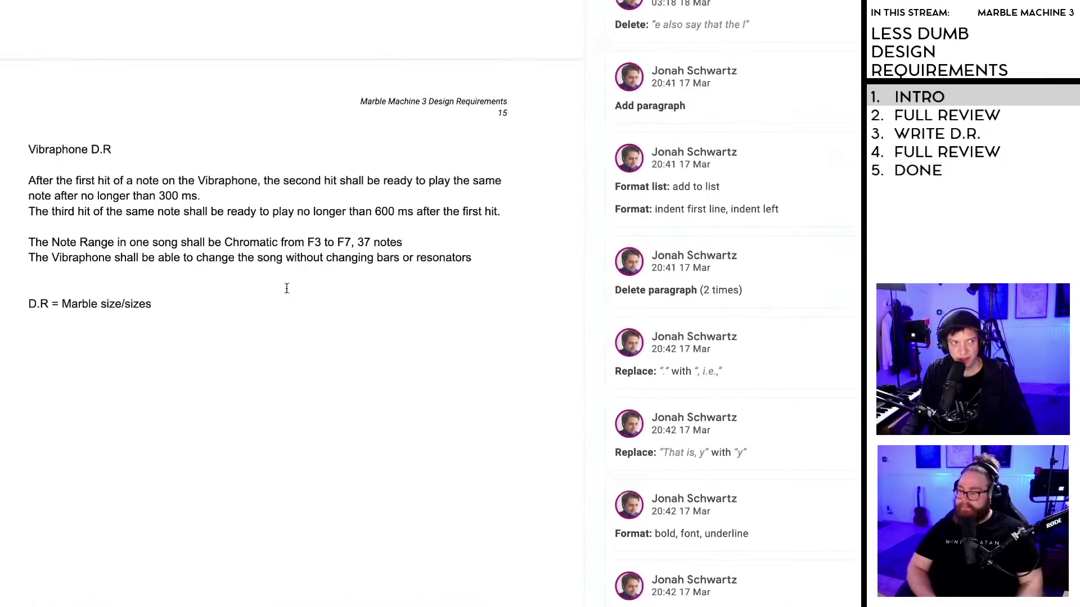
{"action": "left_click_drag", "start_coordinate": [27, 182], "coordinate": [464, 270]}
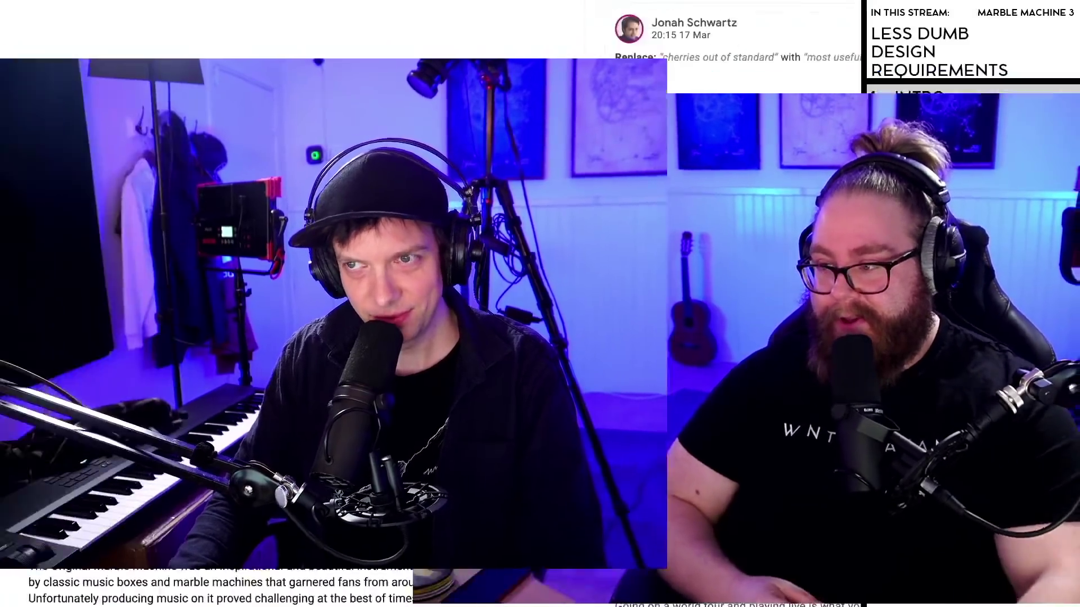
Step: Return to the document's title page, open the comment attached to the title, and read its suggestion about design tenets and guiding principles
{"action": "scroll", "coordinate": [283, 316], "scroll_direction": "up", "scroll_amount": 10}
{"action": "scroll", "coordinate": [283, 316], "scroll_direction": "up", "scroll_amount": 10}
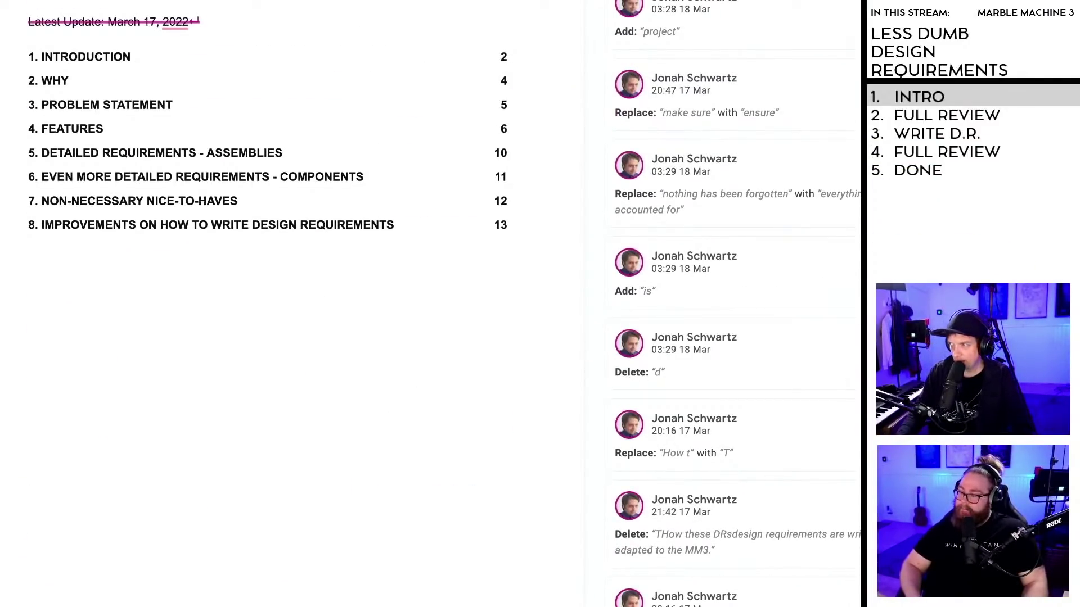
{"action": "scroll", "coordinate": [282, 316], "scroll_direction": "up", "scroll_amount": 2}
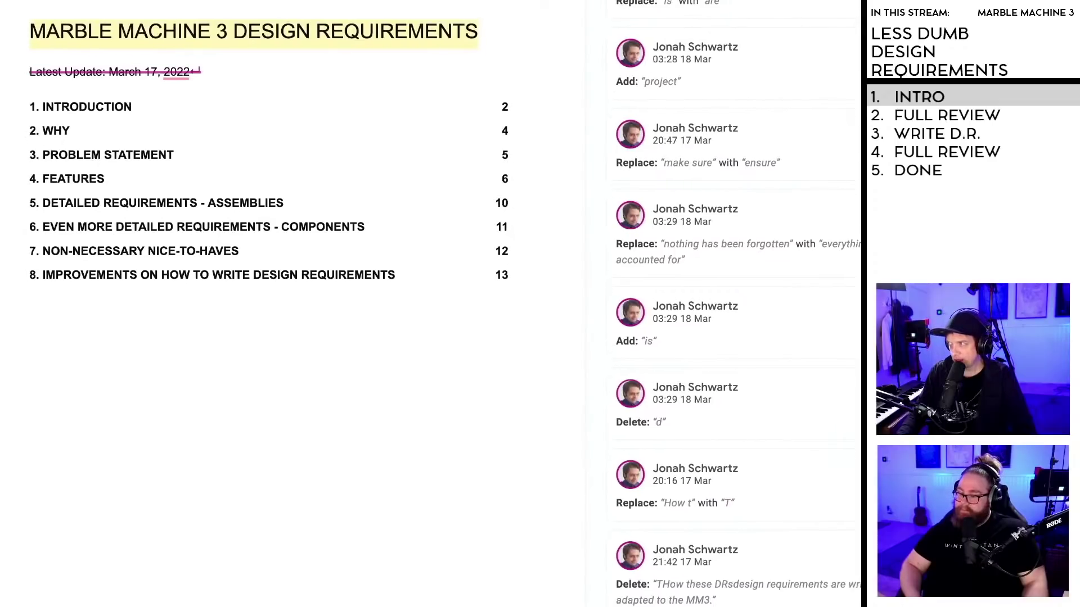
{"action": "scroll", "coordinate": [283, 316], "scroll_direction": "down", "scroll_amount": 1}
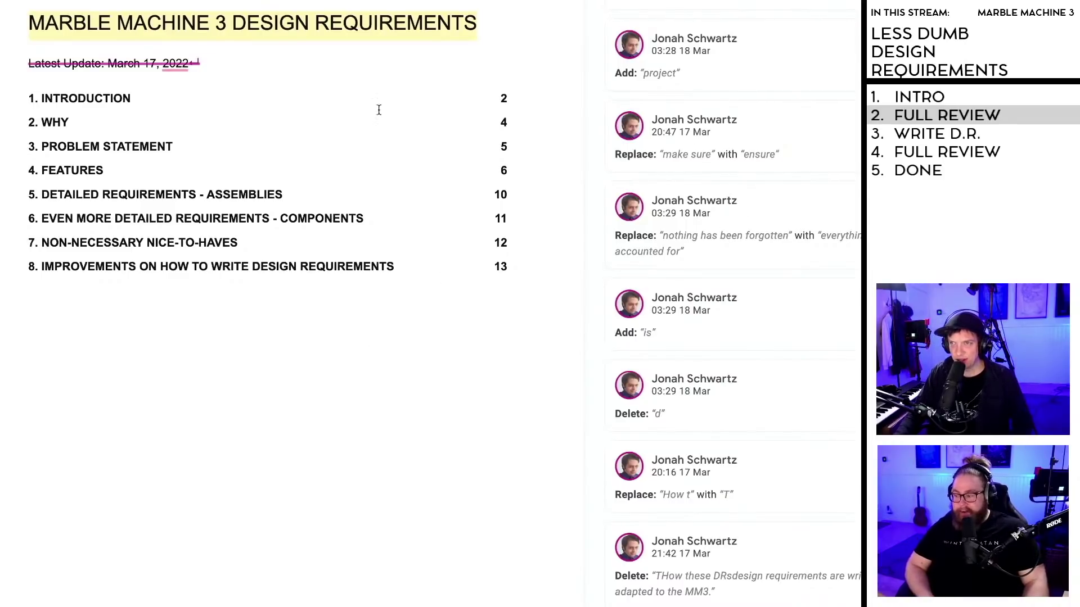
{"action": "left_click", "coordinate": [157, 9]}
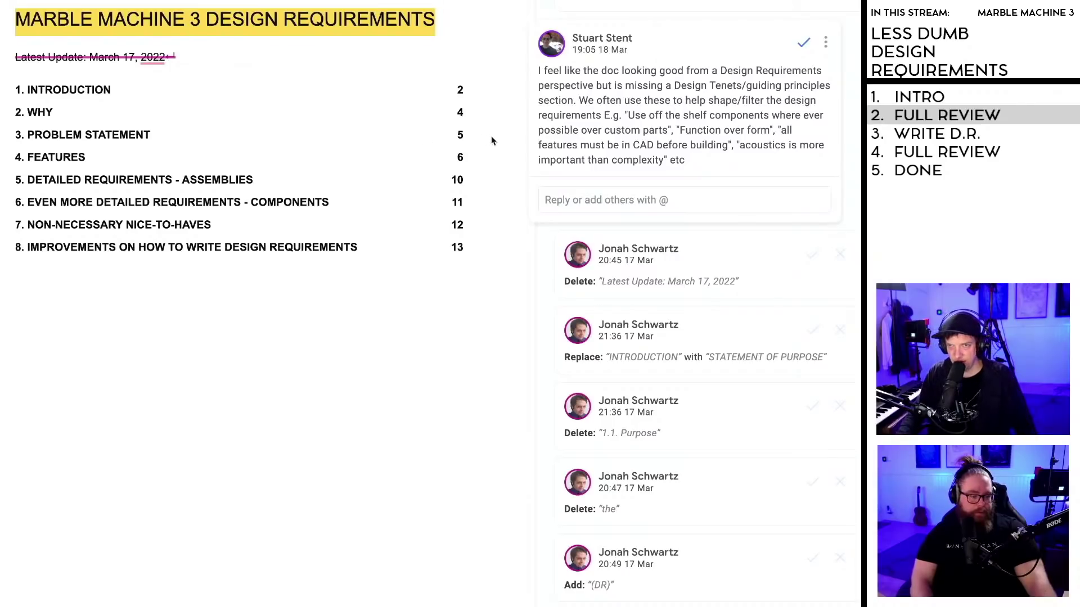
{"action": "scroll", "coordinate": [220, 261], "scroll_direction": "down", "scroll_amount": 6}
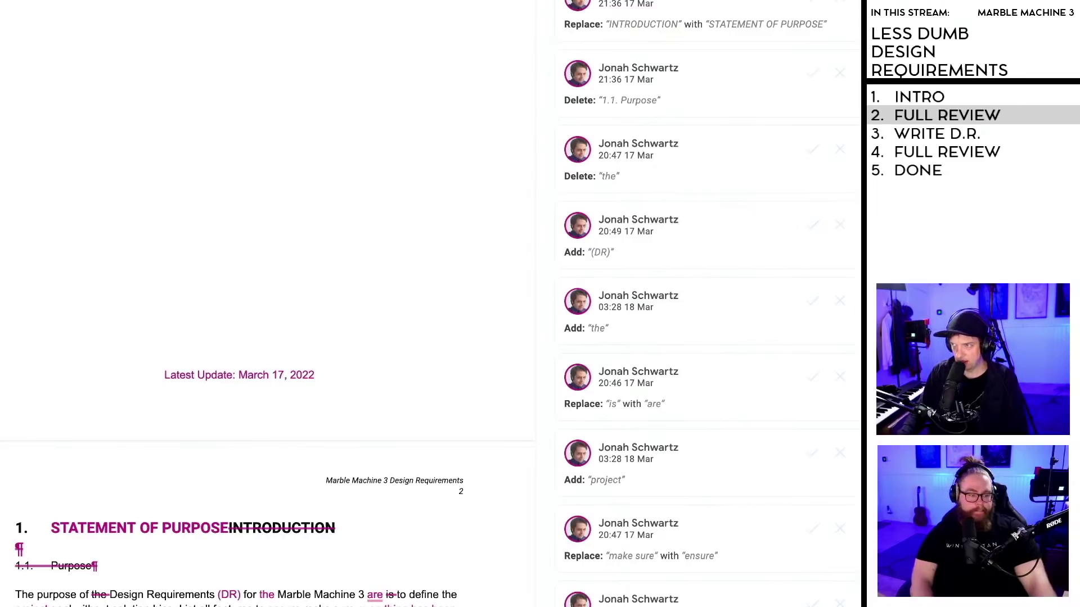
{"action": "scroll", "coordinate": [308, 253], "scroll_direction": "up", "scroll_amount": 10}
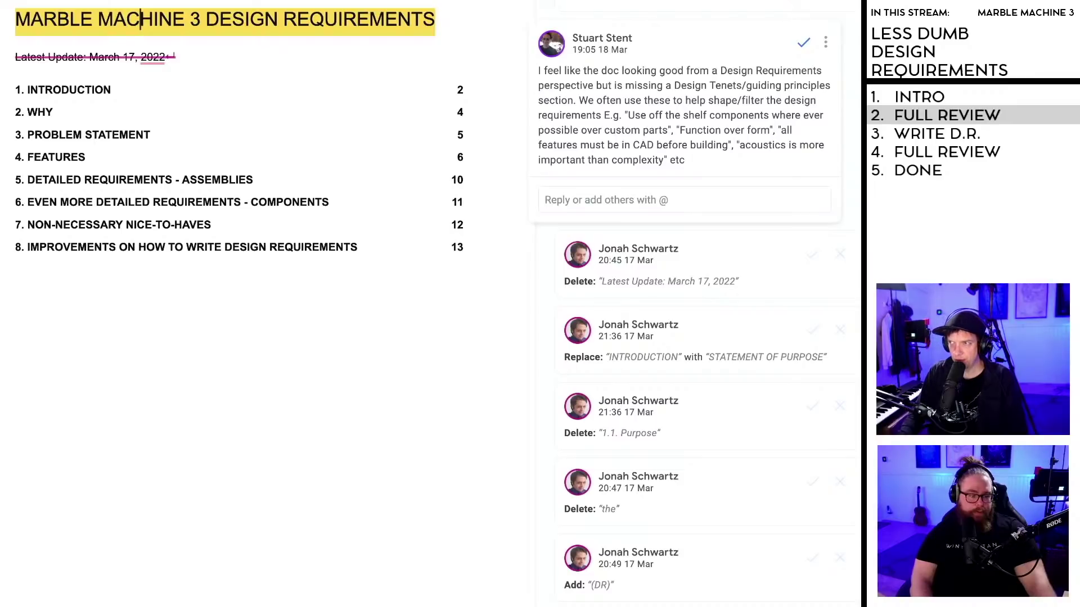
{"action": "scroll", "coordinate": [427, 304], "scroll_direction": "down", "scroll_amount": 3}
{"action": "scroll", "coordinate": [427, 304], "scroll_direction": "up", "scroll_amount": 2}
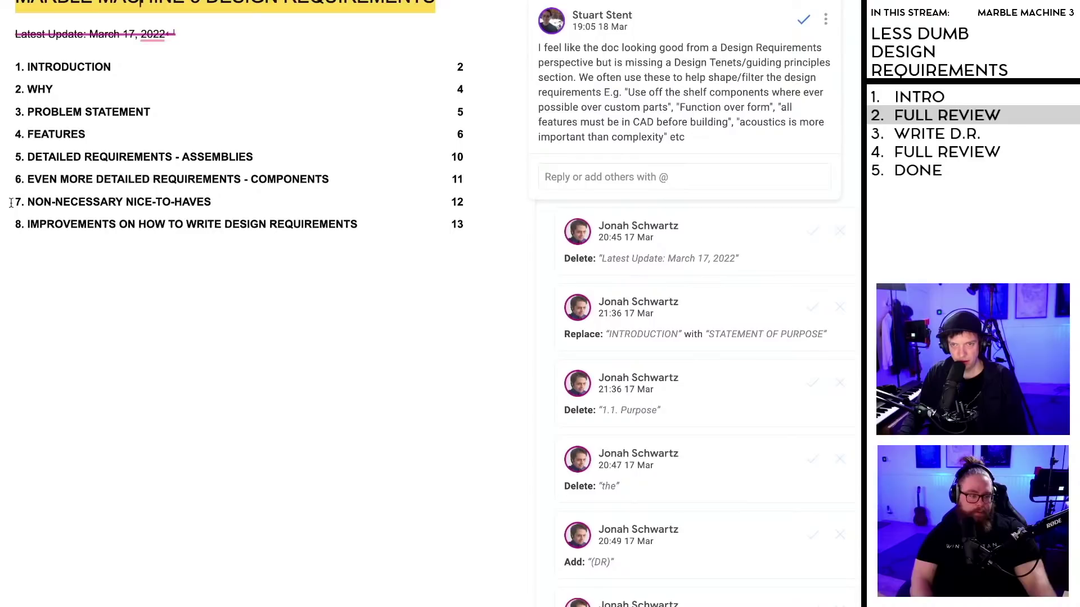
Step: Insert page breaks ahead of the "4. FEATURES" heading to create an empty page for a new section
{"action": "left_click", "coordinate": [15, 135]}
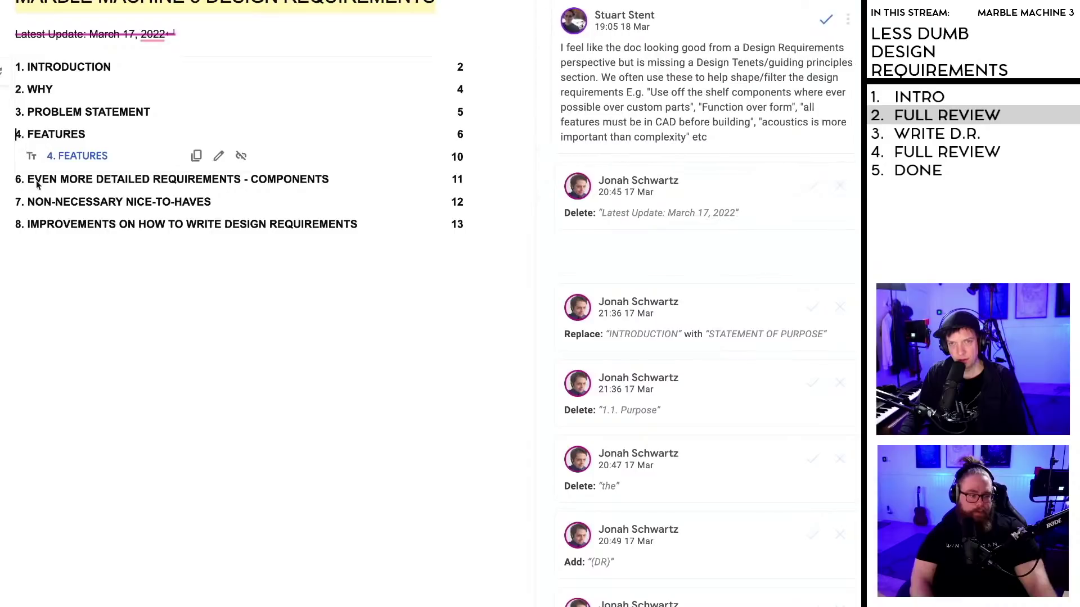
{"action": "left_click", "coordinate": [78, 303]}
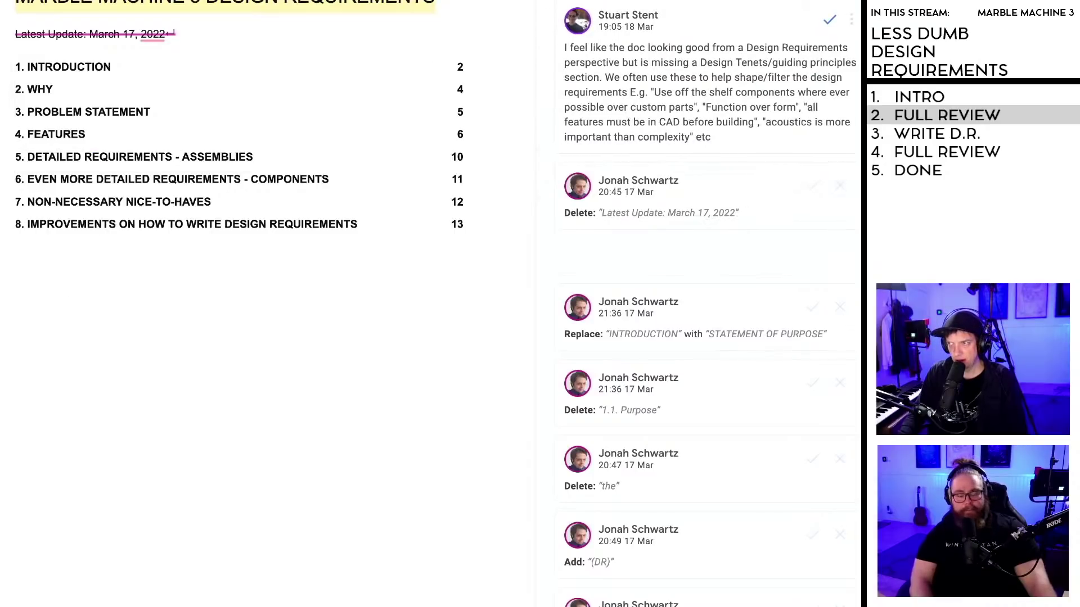
{"action": "scroll", "coordinate": [270, 303], "scroll_direction": "down", "scroll_amount": 2}
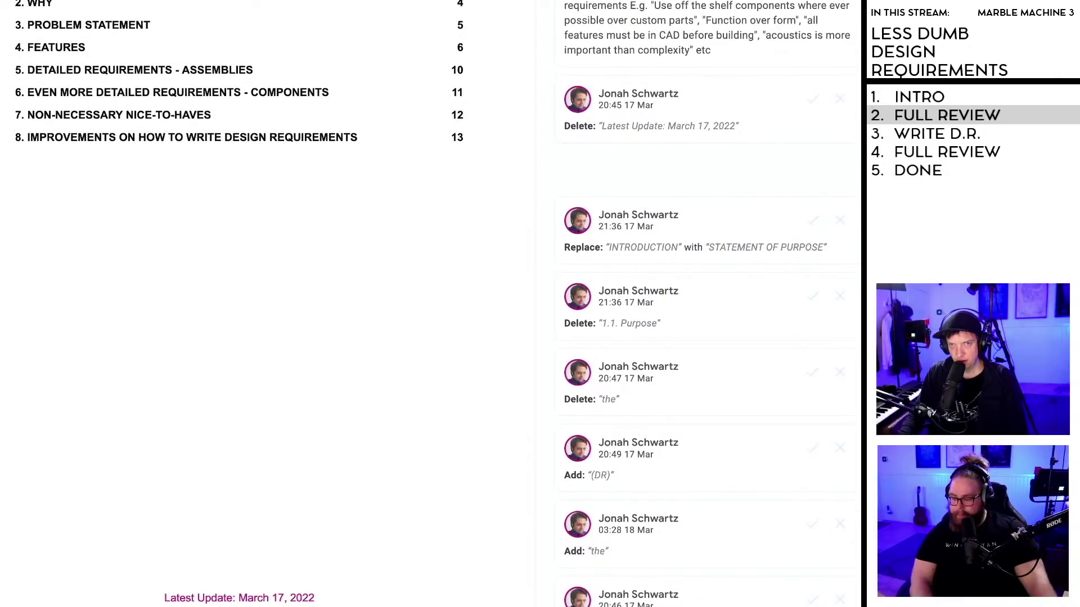
{"action": "scroll", "coordinate": [253, 304], "scroll_direction": "down", "scroll_amount": 20}
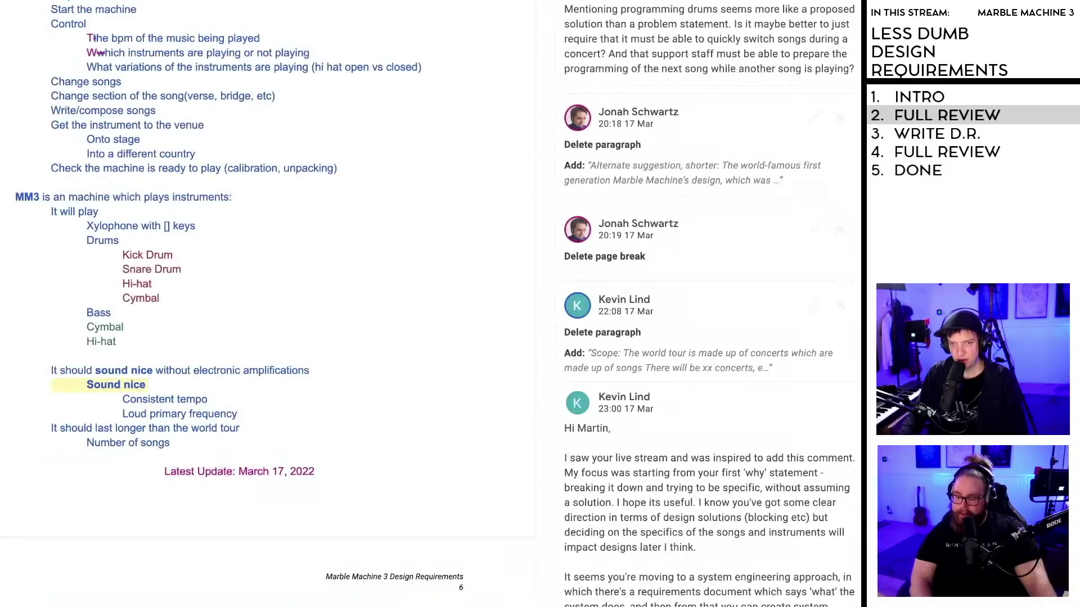
{"action": "scroll", "coordinate": [270, 304], "scroll_direction": "up", "scroll_amount": 9}
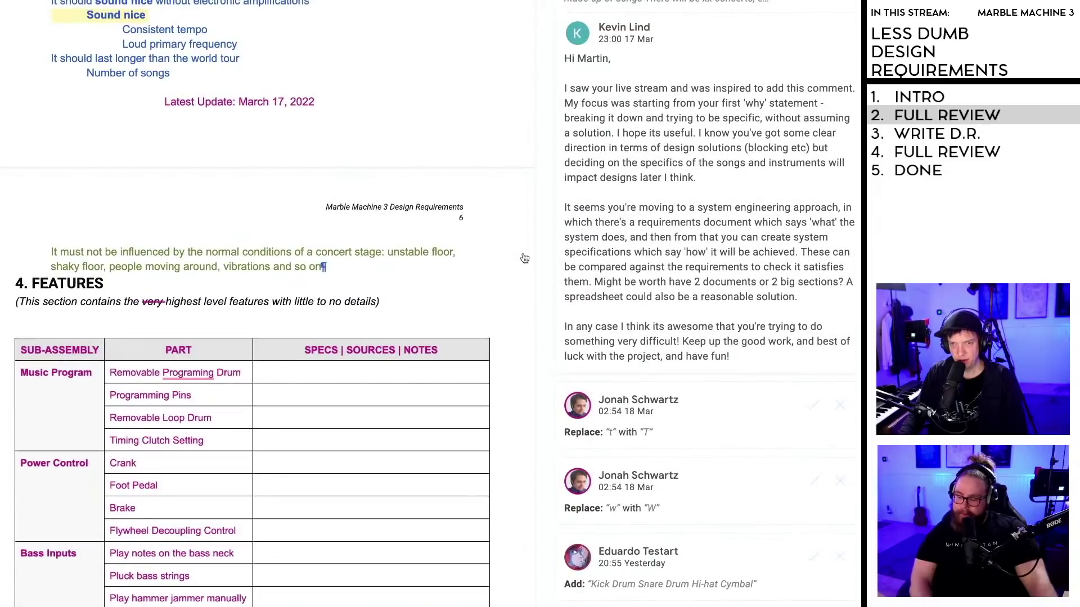
{"action": "left_click", "coordinate": [159, 307]}
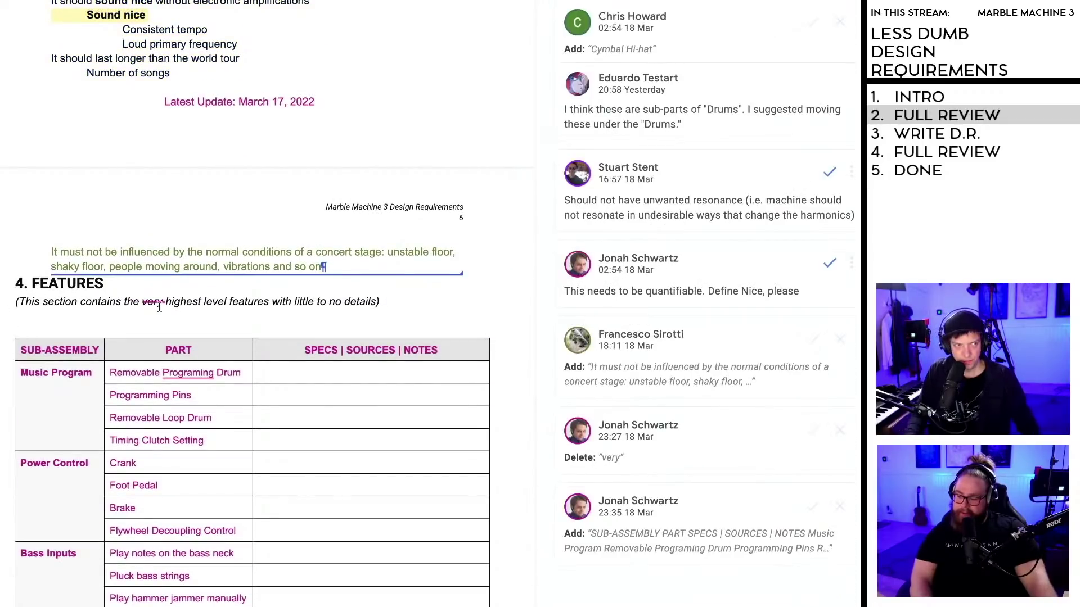
{"action": "scroll", "coordinate": [159, 306], "scroll_direction": "up", "scroll_amount": 7}
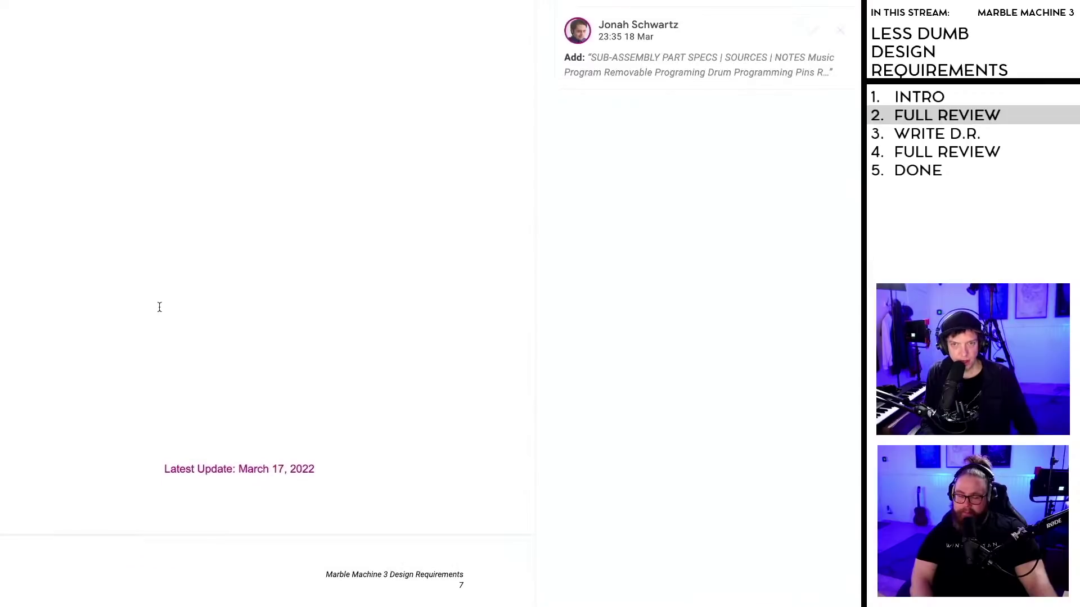
{"action": "scroll", "coordinate": [170, 310], "scroll_direction": "down", "scroll_amount": 10}
{"action": "scroll", "coordinate": [170, 310], "scroll_direction": "down", "scroll_amount": 8}
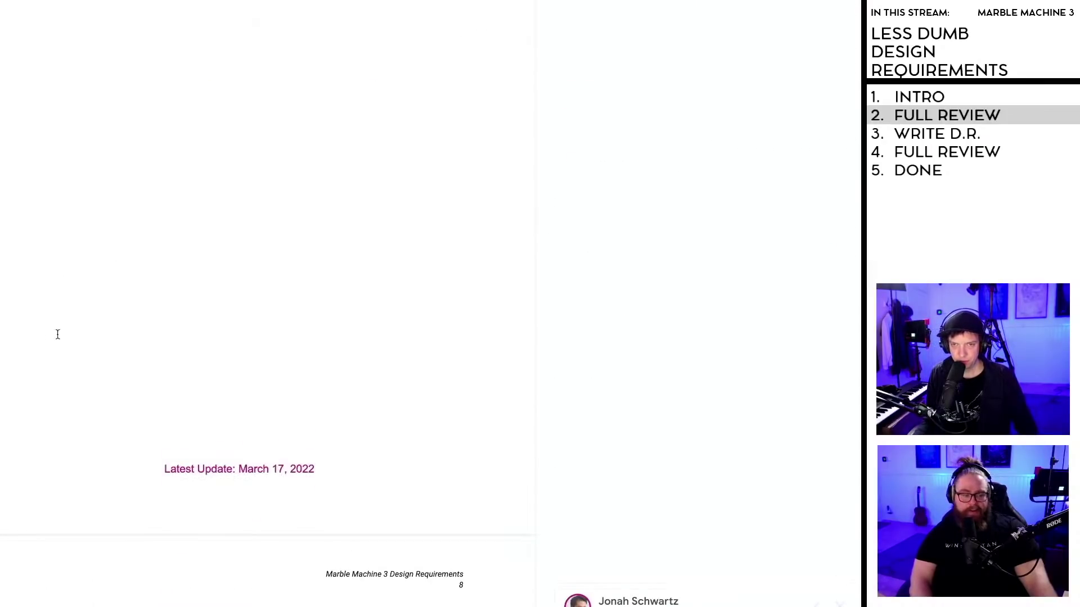
{"action": "scroll", "coordinate": [49, 336], "scroll_direction": "down", "scroll_amount": 5}
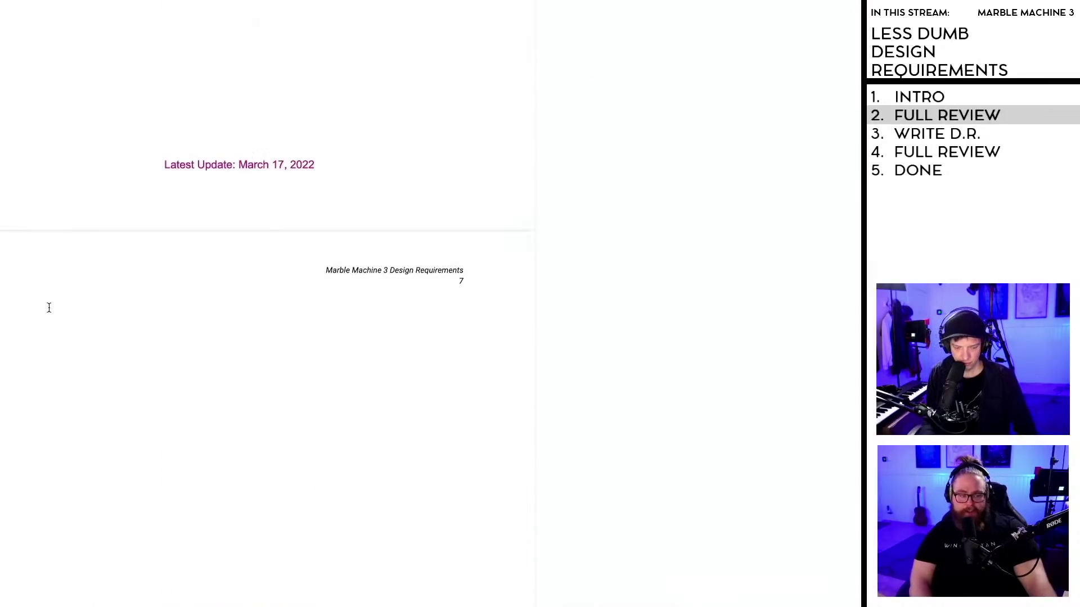
Step: Add the section heading "4. DESIGN TENETS/GUIDING PRINCIPLES" on the empty page before the Features section
{"action": "type", "text": "4."}
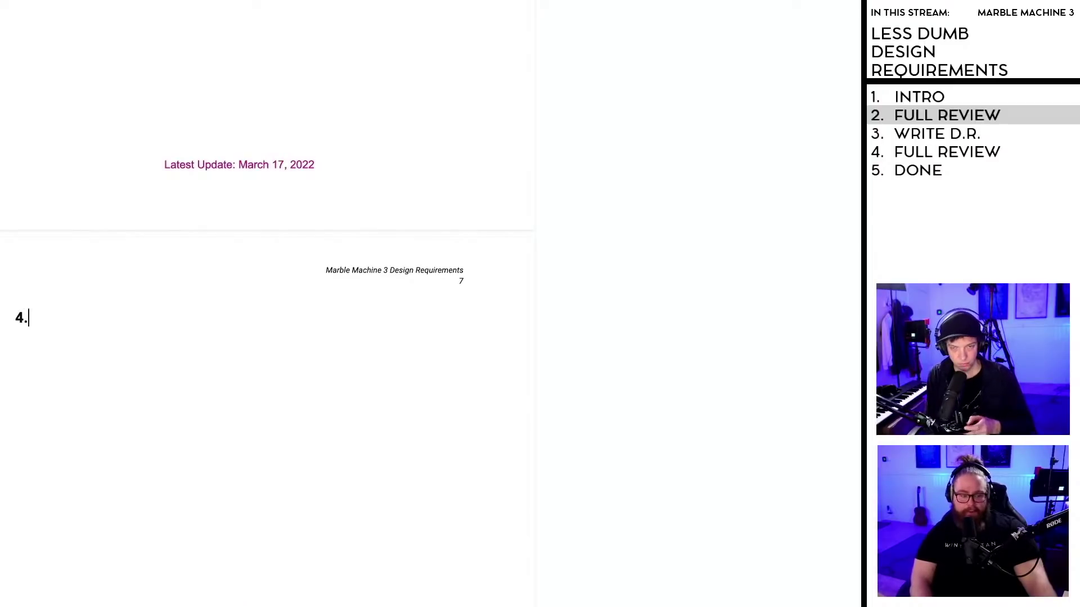
{"action": "type", "text": " DESIGN TENETS"}
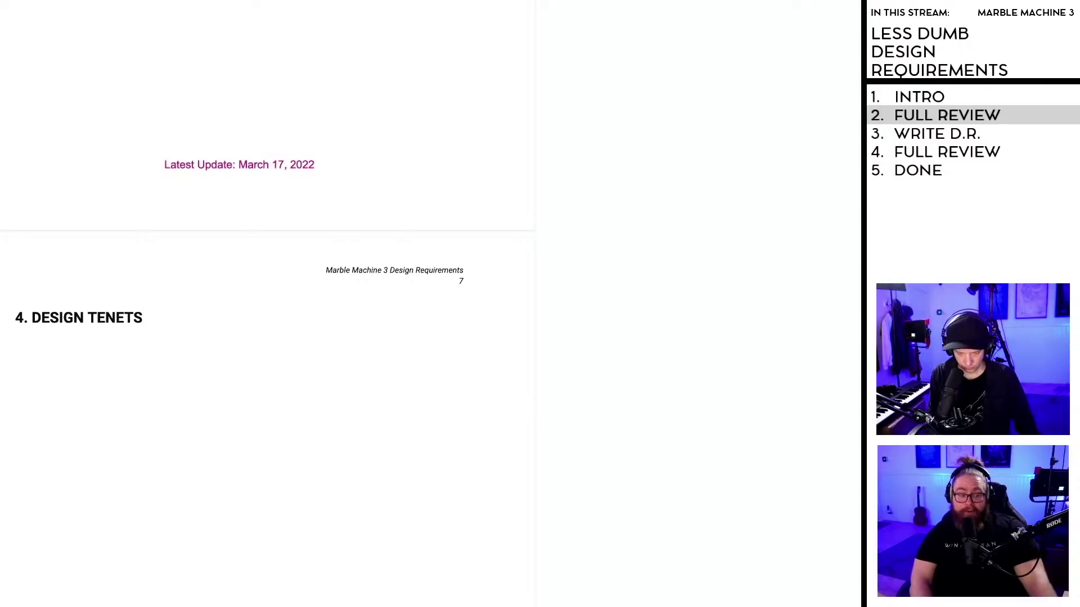
{"action": "type", "text": "/GUIDI"}
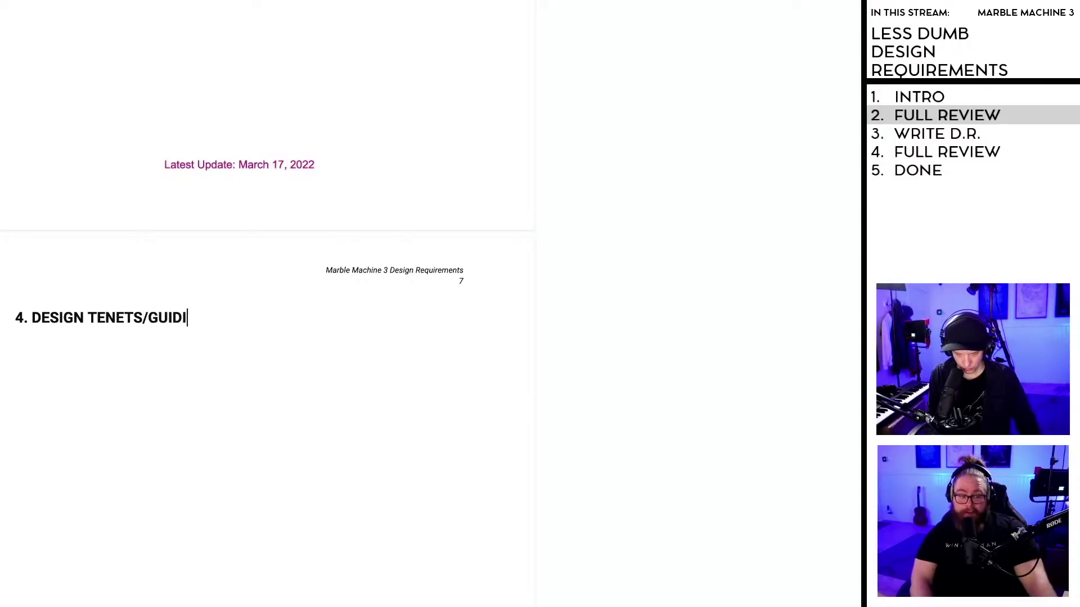
{"action": "type", "text": "NG PRINCIPLES"}
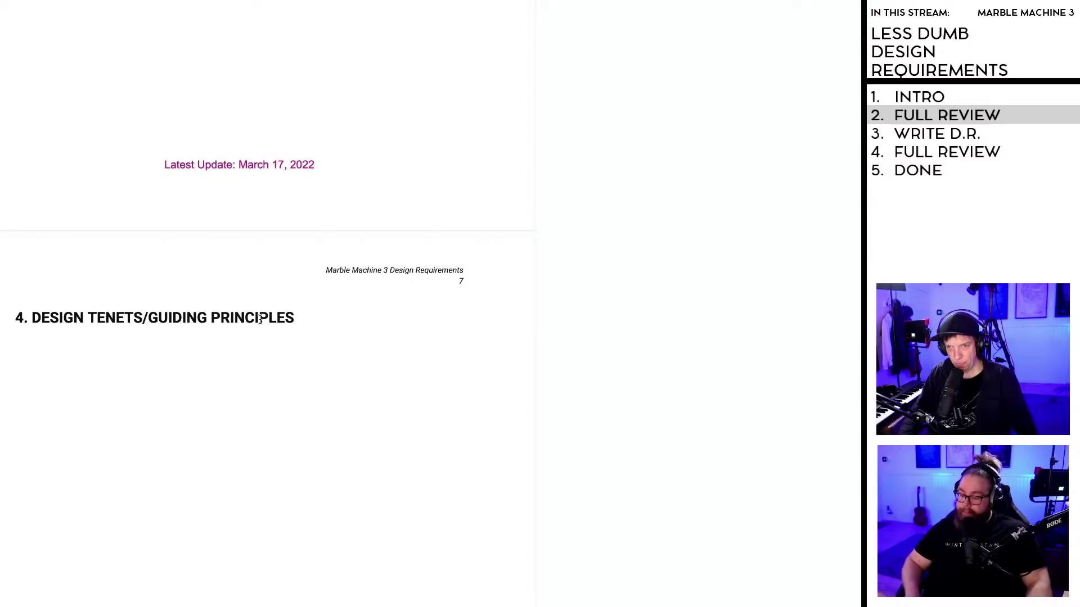
{"action": "left_click", "coordinate": [236, 380]}
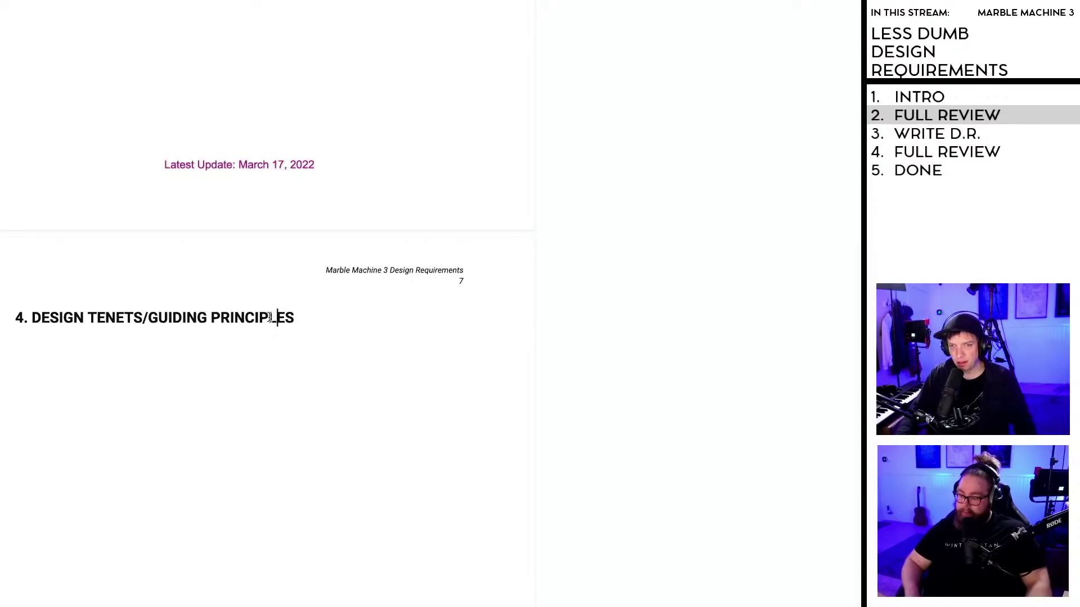
Step: Check the new section heading, then update the table of contents on the title page to include it
{"action": "left_click_drag", "start_coordinate": [294, 318], "coordinate": [14, 318]}
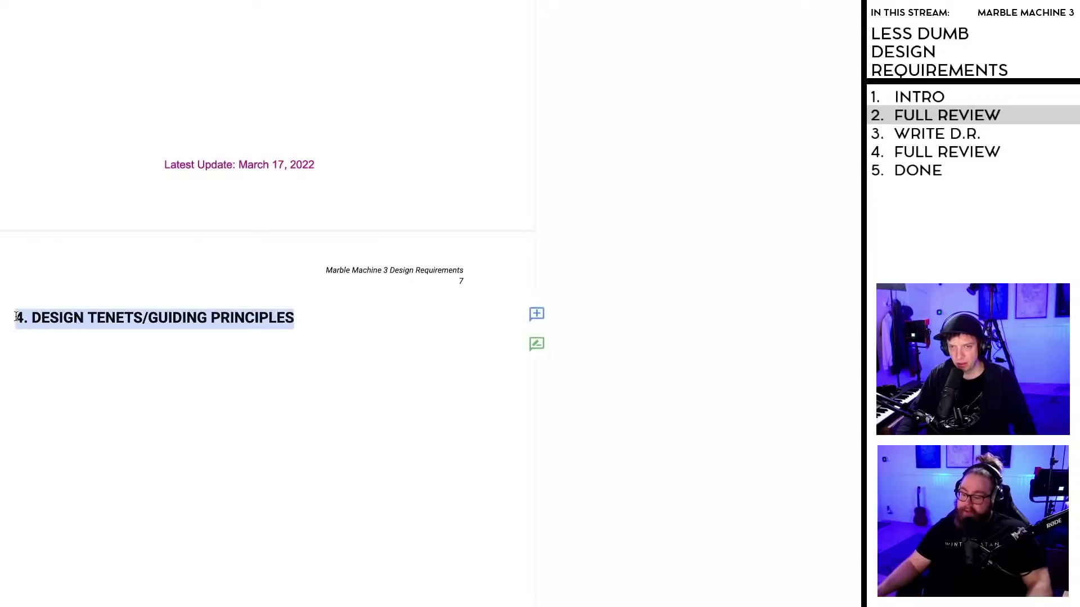
{"action": "left_click", "coordinate": [257, 443]}
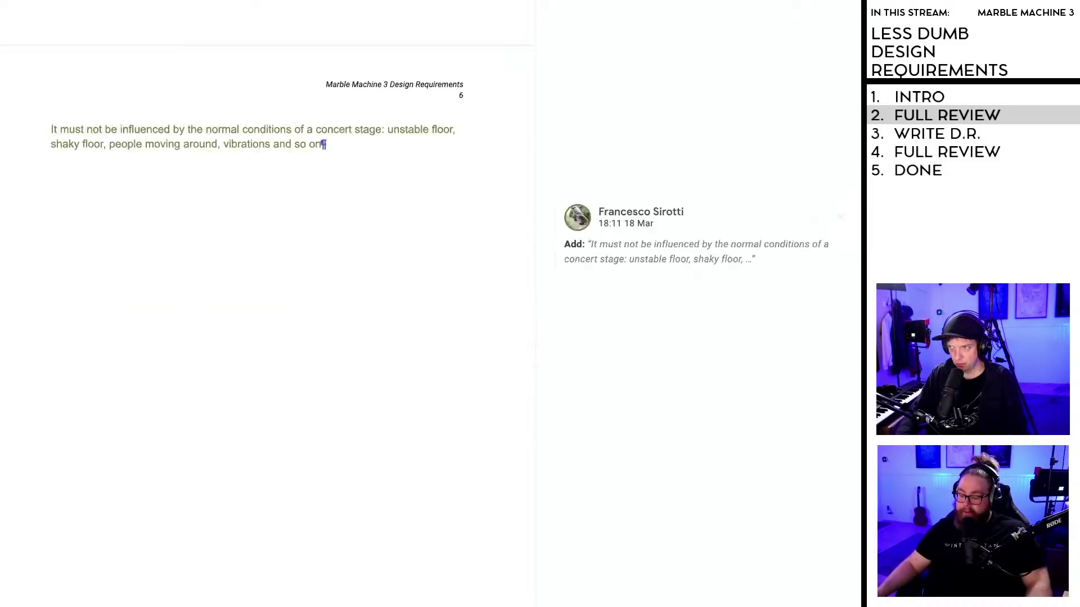
{"action": "scroll", "coordinate": [94, 359], "scroll_direction": "down", "scroll_amount": 10}
{"action": "scroll", "coordinate": [94, 358], "scroll_direction": "up", "scroll_amount": 20}
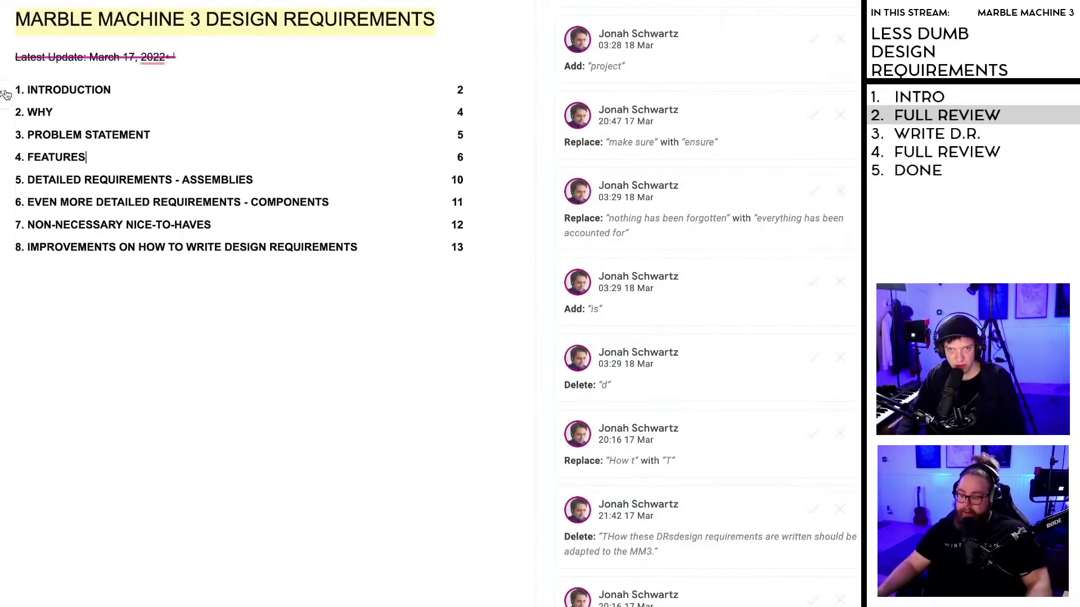
{"action": "left_click", "coordinate": [7, 95]}
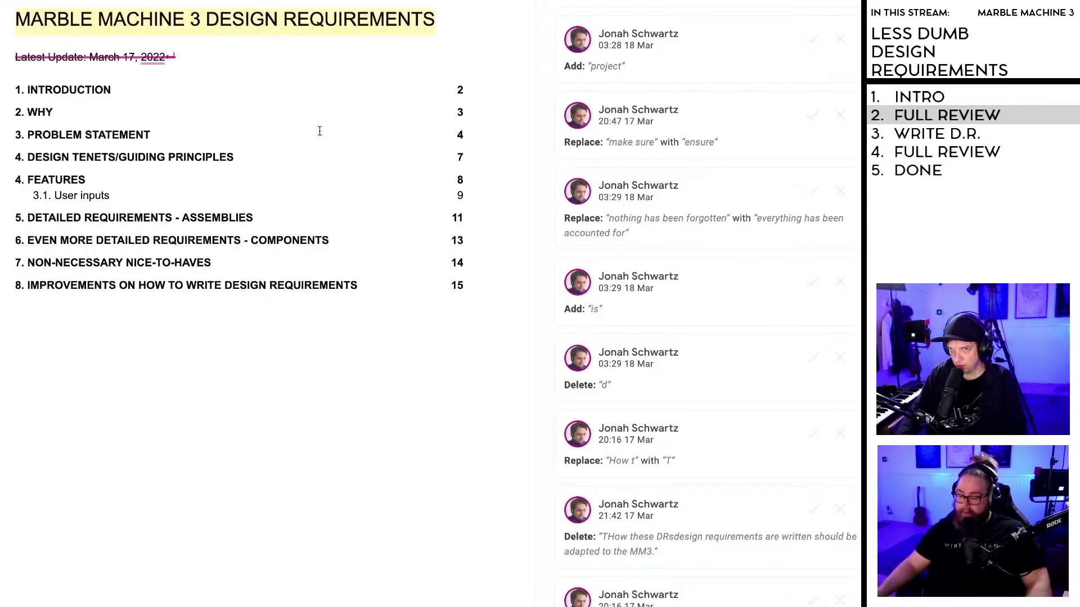
Step: Resolve the title's comment suggesting a design tenets/guiding principles section
{"action": "left_click", "coordinate": [296, 31]}
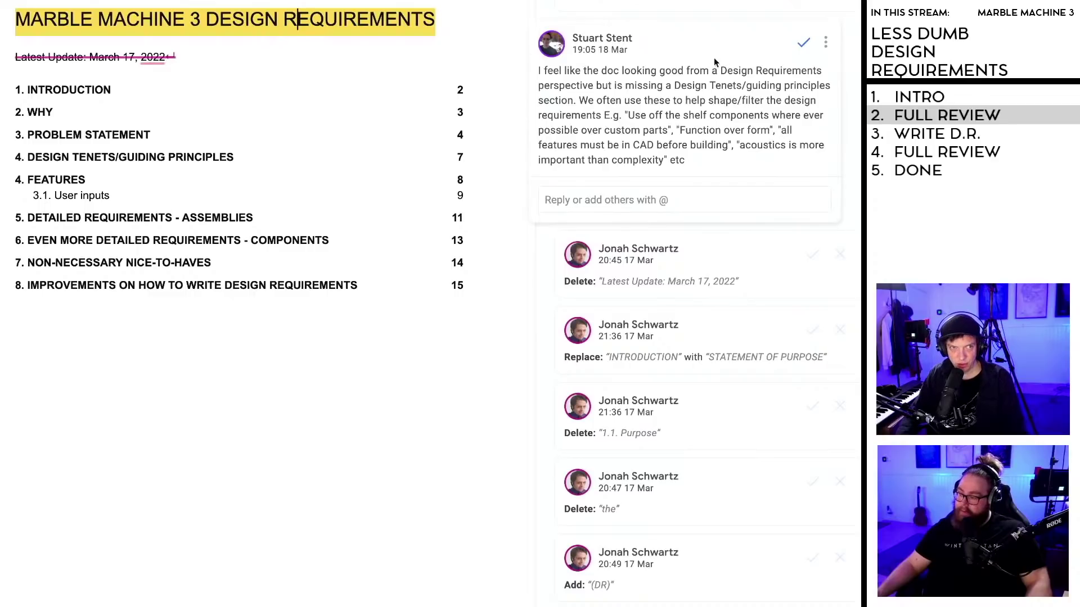
{"action": "left_click", "coordinate": [804, 44]}
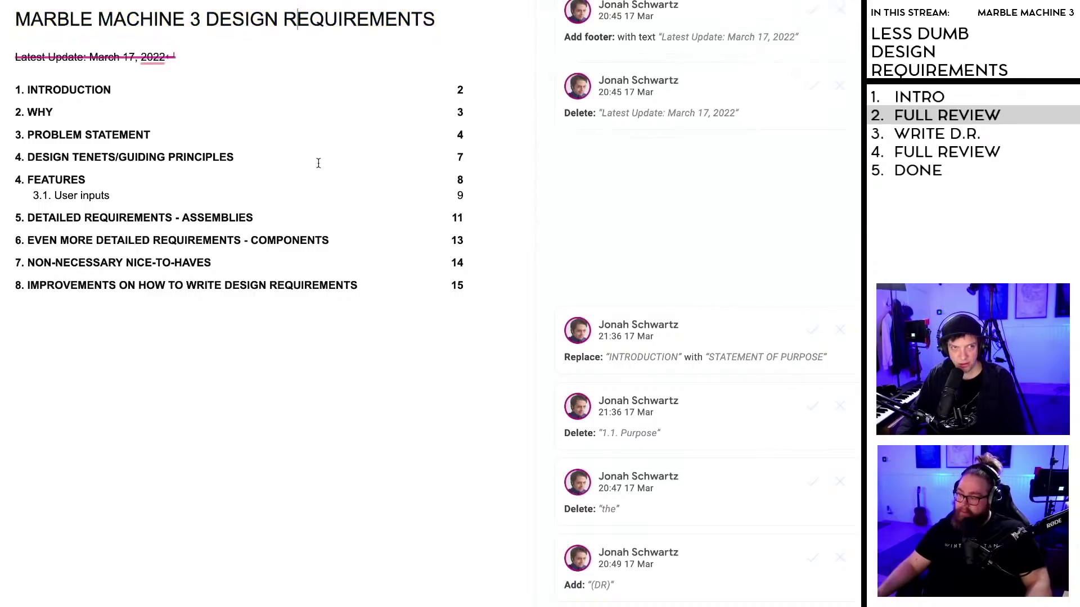
Step: Renumber the "FEATURES" section heading as 5
{"action": "scroll", "coordinate": [267, 304], "scroll_direction": "down", "scroll_amount": 20}
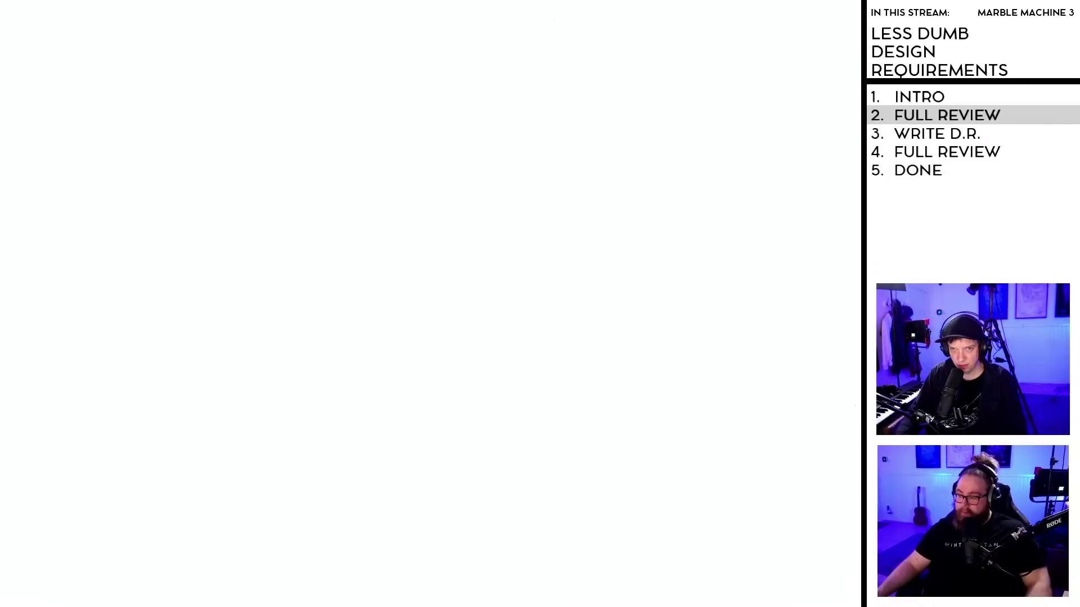
{"action": "scroll", "coordinate": [268, 304], "scroll_direction": "down", "scroll_amount": 10}
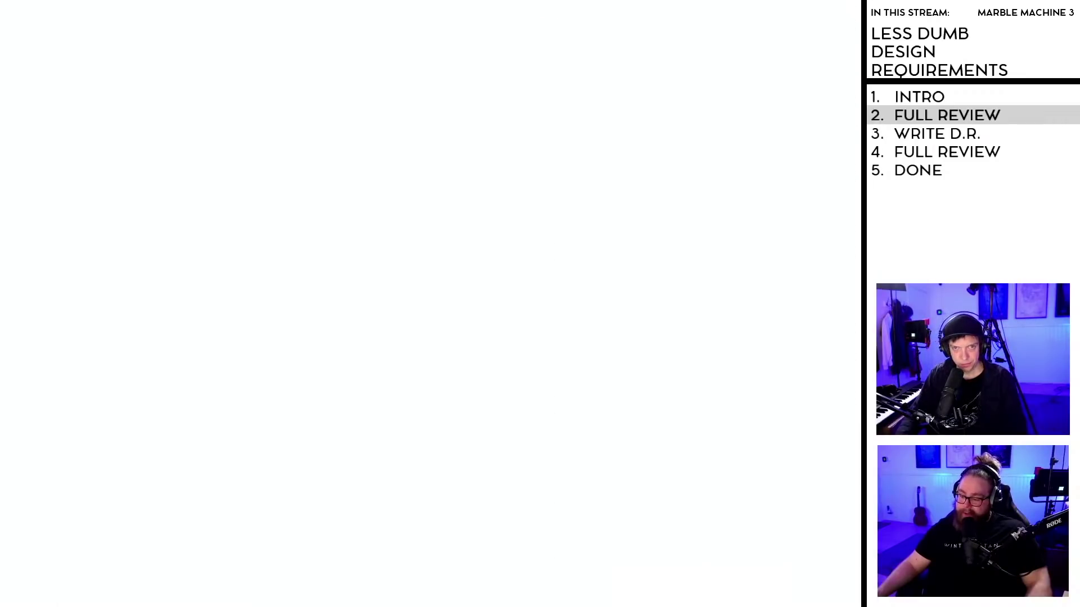
{"action": "scroll", "coordinate": [267, 304], "scroll_direction": "down", "scroll_amount": 5}
{"action": "scroll", "coordinate": [267, 304], "scroll_direction": "down", "scroll_amount": 10}
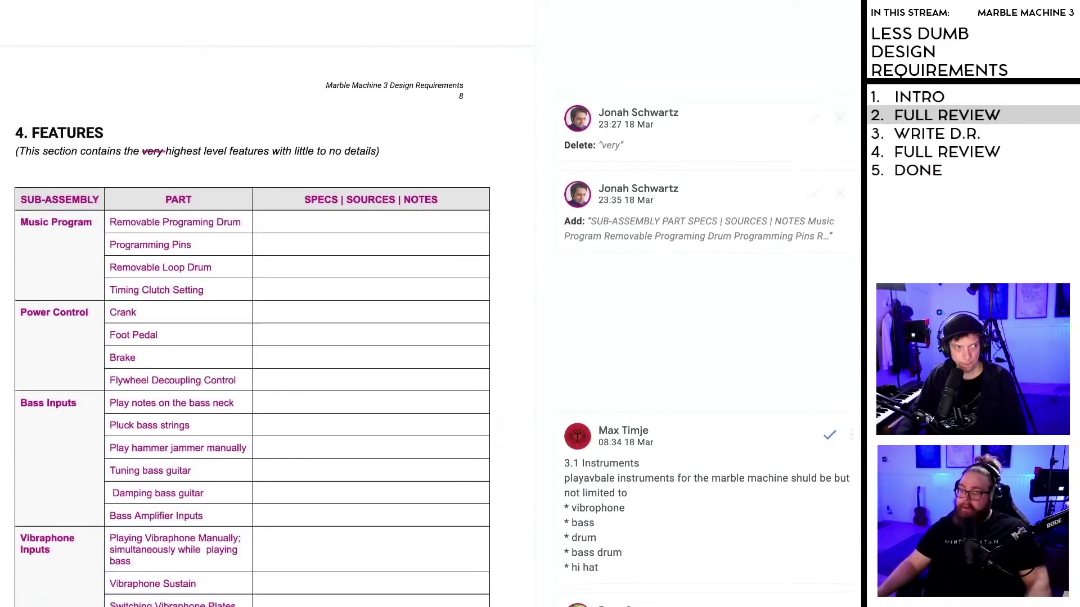
{"action": "double_click", "coordinate": [20, 133]}
{"action": "type", "text": "5"}
{"action": "left_click", "coordinate": [280, 169]}
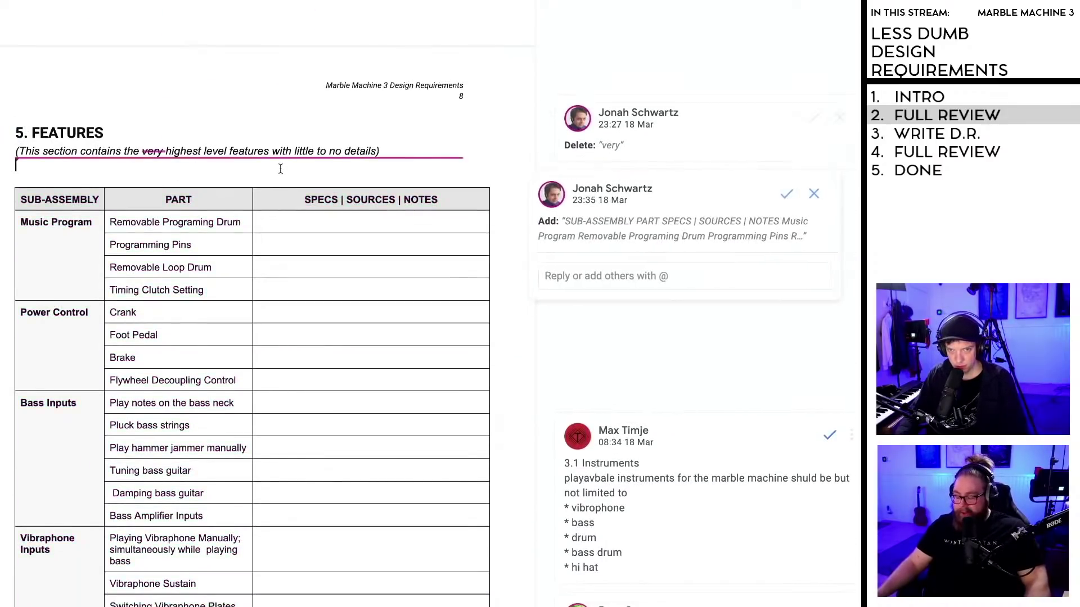
Step: Renumber the "DETAILED REQUIREMENTS - ASSEMBLIES" section heading as 6
{"action": "scroll", "coordinate": [280, 169], "scroll_direction": "down", "scroll_amount": 20}
{"action": "scroll", "coordinate": [90, 364], "scroll_direction": "down", "scroll_amount": 20}
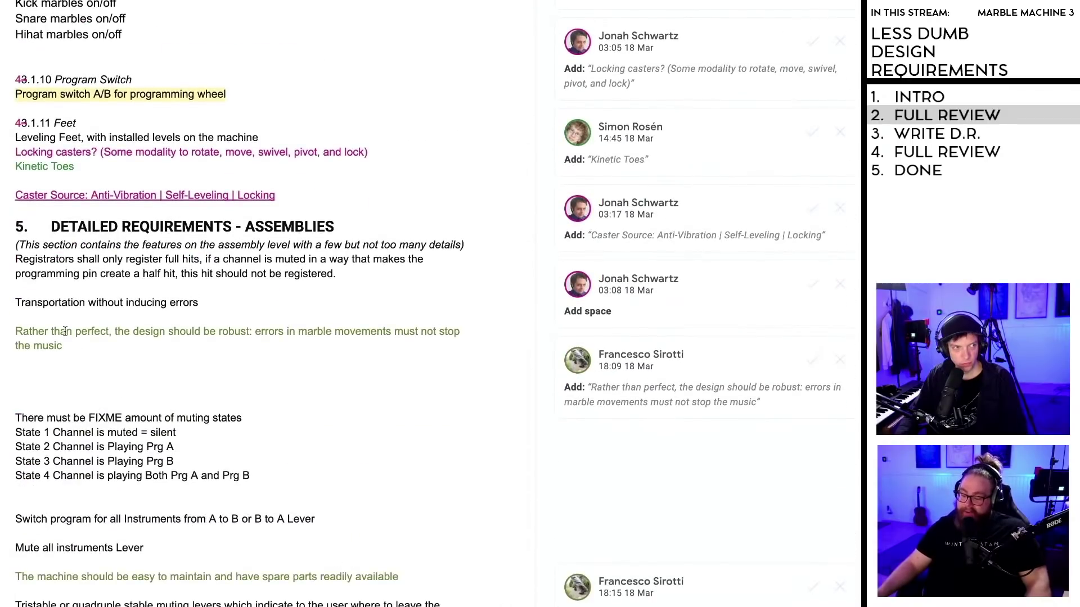
{"action": "double_click", "coordinate": [19, 227]}
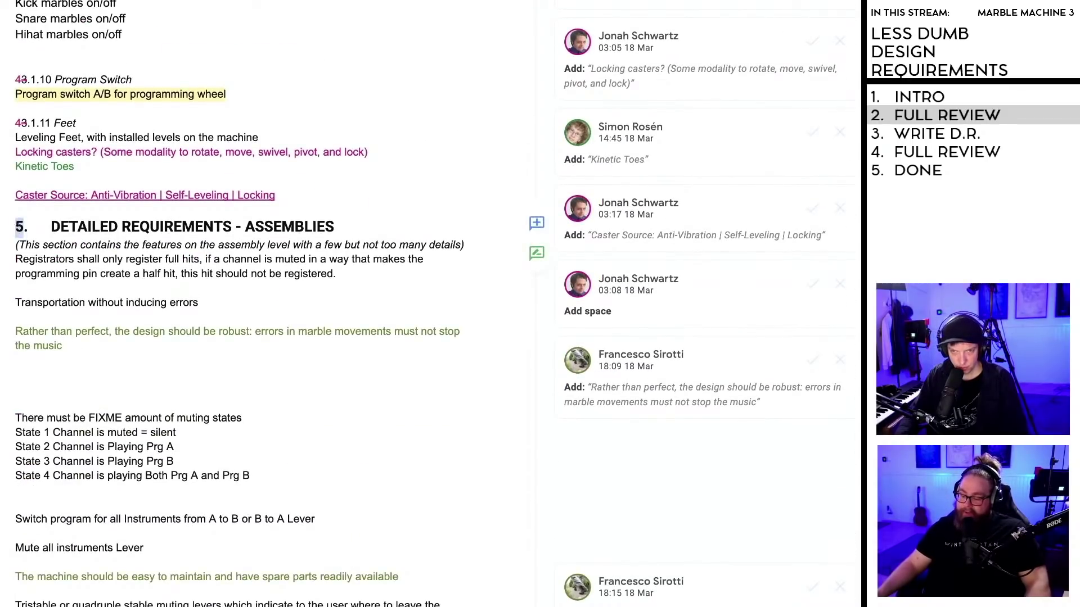
{"action": "left_click", "coordinate": [23, 226]}
Step: Renumber the "EVEN MORE DETAILED REQUIREMENTS - COMPONENTS" section heading as 7
{"action": "scroll", "coordinate": [84, 271], "scroll_direction": "down", "scroll_amount": 10}
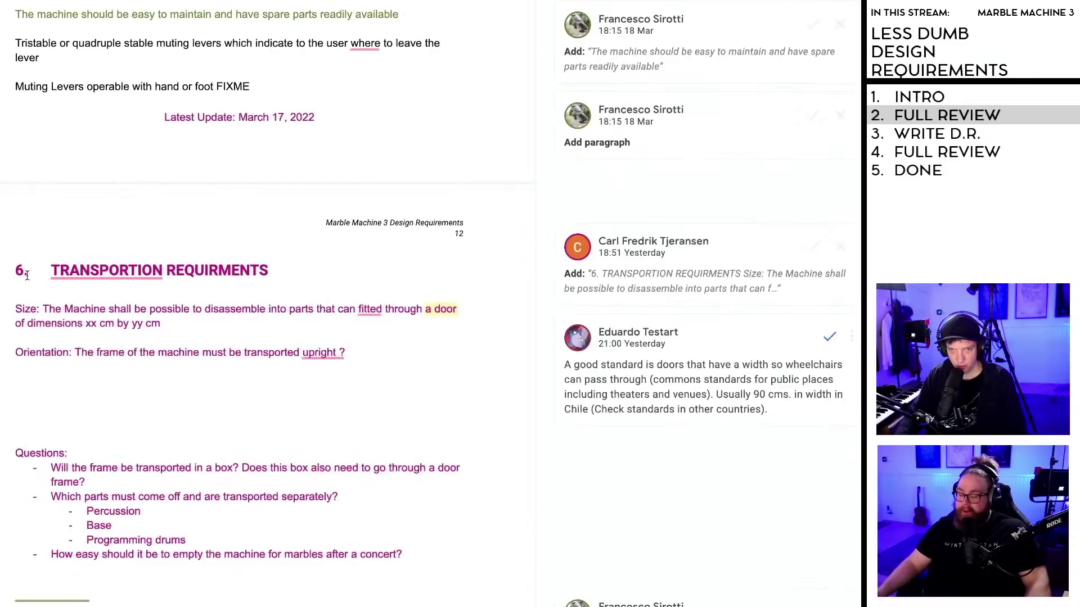
{"action": "scroll", "coordinate": [24, 273], "scroll_direction": "down", "scroll_amount": 14}
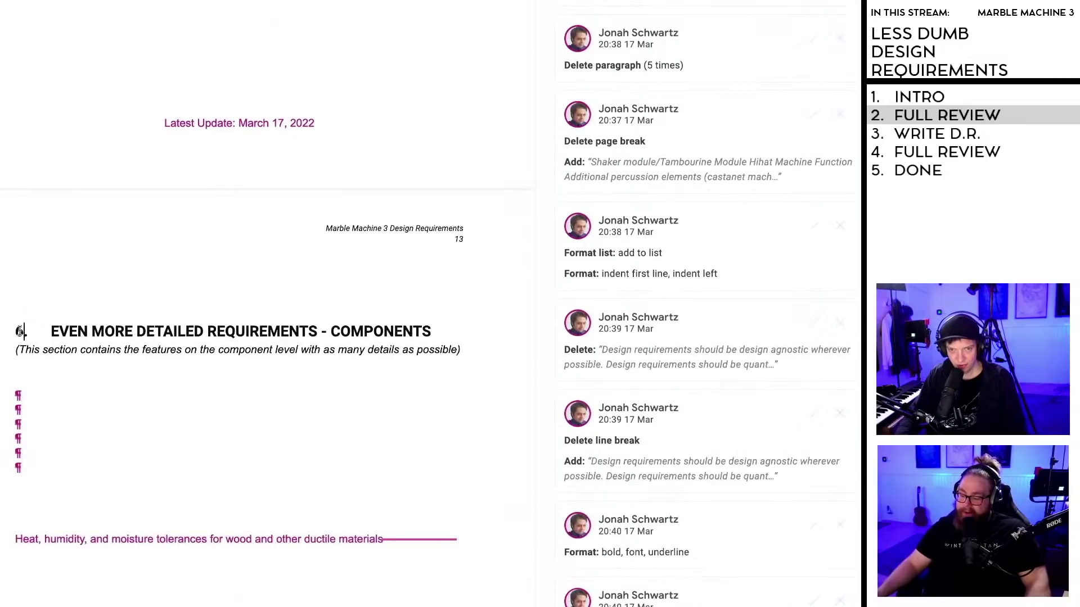
{"action": "double_click", "coordinate": [21, 332]}
{"action": "type", "text": "7"}
{"action": "left_click", "coordinate": [105, 375]}
Step: Renumber the "NON-NECESSARY NICE-TO-HAVES" section heading as 8
{"action": "scroll", "coordinate": [105, 375], "scroll_direction": "down", "scroll_amount": 4}
{"action": "scroll", "coordinate": [105, 375], "scroll_direction": "down", "scroll_amount": 9}
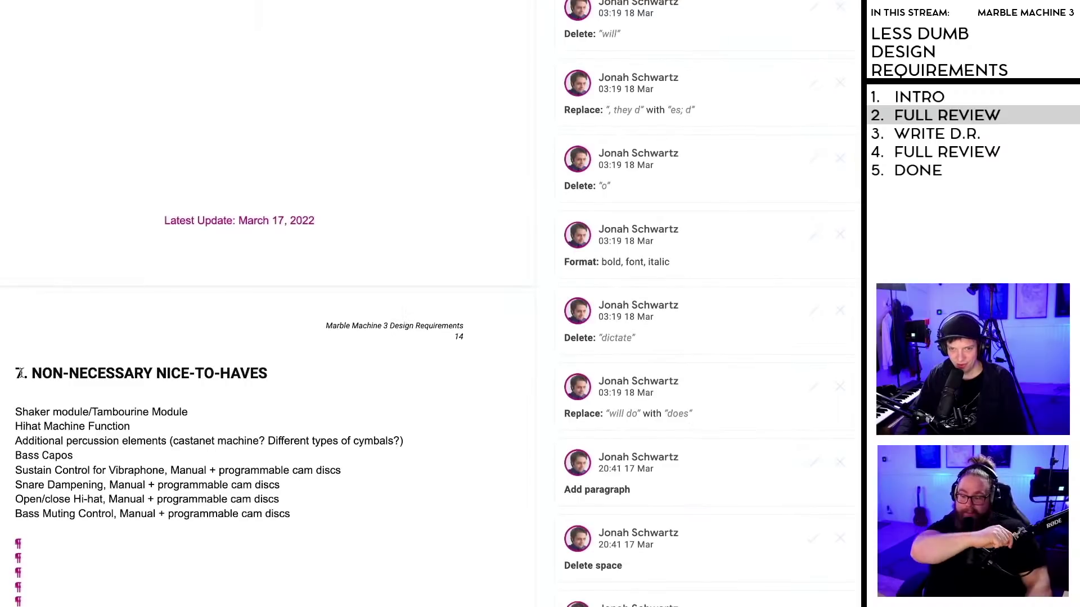
{"action": "double_click", "coordinate": [21, 373]}
{"action": "type", "text": "8"}
Step: Renumber the "IMPROVEMENTS ON HOW TO WRITE DESIGN REQUIREMENTS" section heading as 9
{"action": "scroll", "coordinate": [96, 366], "scroll_direction": "down", "scroll_amount": 5}
{"action": "scroll", "coordinate": [96, 366], "scroll_direction": "down", "scroll_amount": 3}
{"action": "left_click", "coordinate": [171, 316]}
{"action": "scroll", "coordinate": [170, 323], "scroll_direction": "down", "scroll_amount": 1}
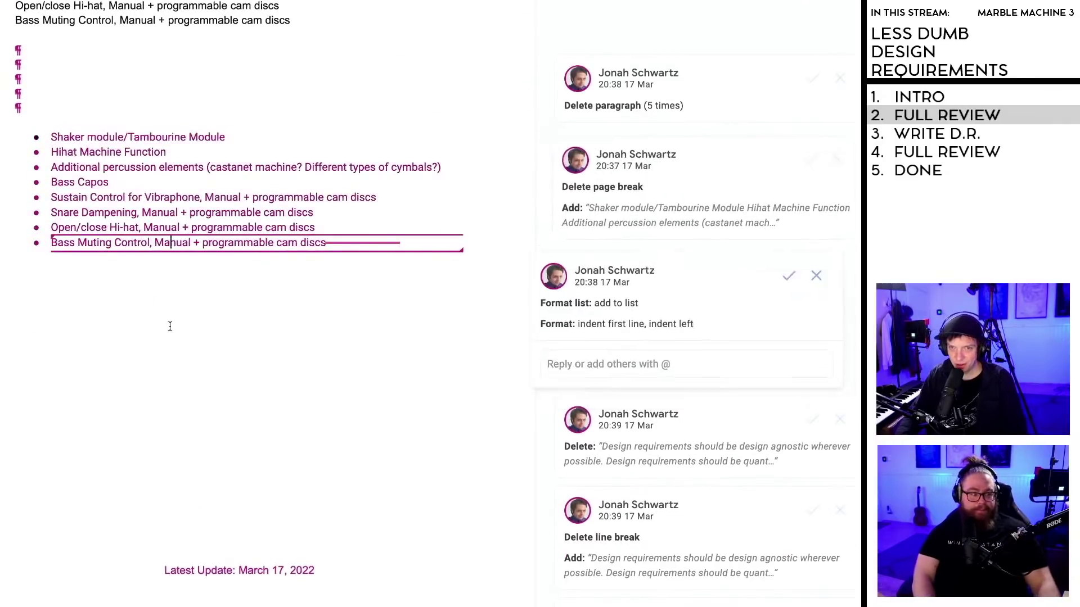
{"action": "scroll", "coordinate": [170, 326], "scroll_direction": "down", "scroll_amount": 8}
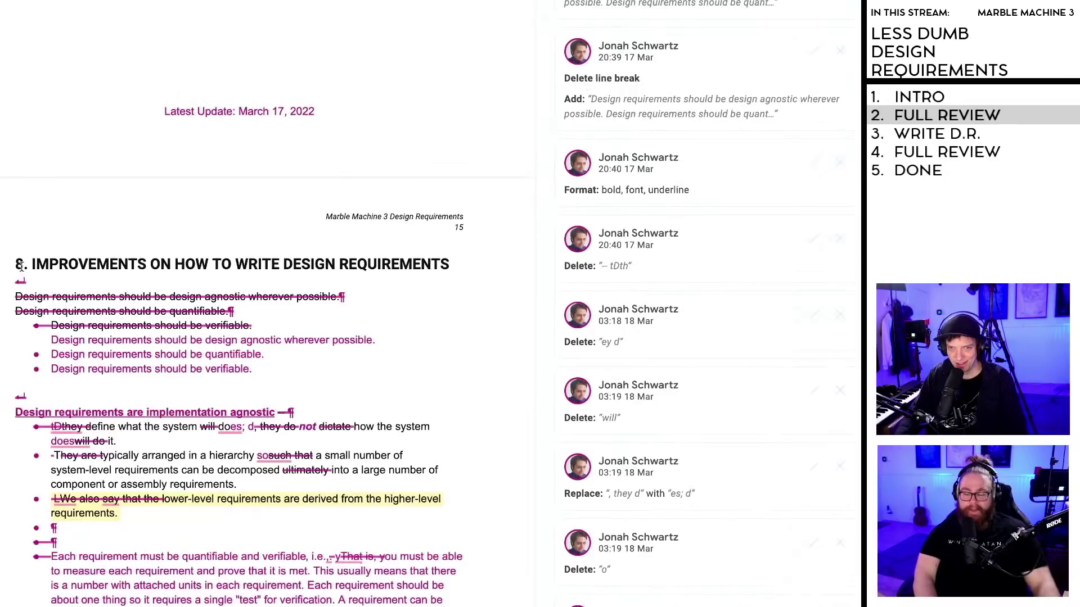
{"action": "double_click", "coordinate": [21, 267]}
{"action": "type", "text": "9"}
{"action": "left_click", "coordinate": [139, 326]}
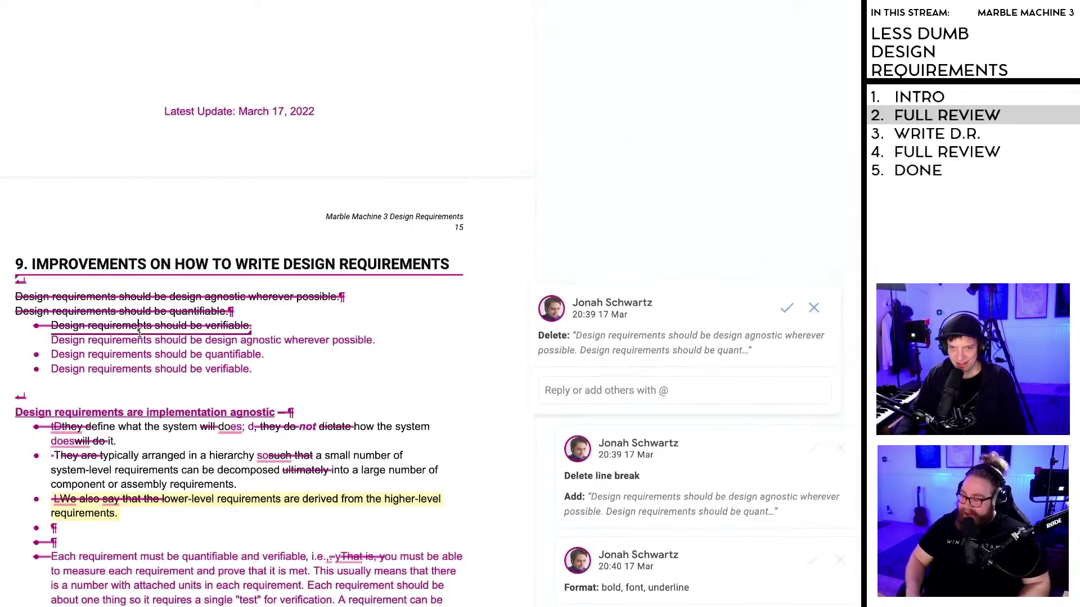
Step: Check the renumbered headings, then update the table of contents on the title page with the new section numbers
{"action": "scroll", "coordinate": [139, 332], "scroll_direction": "up", "scroll_amount": 10}
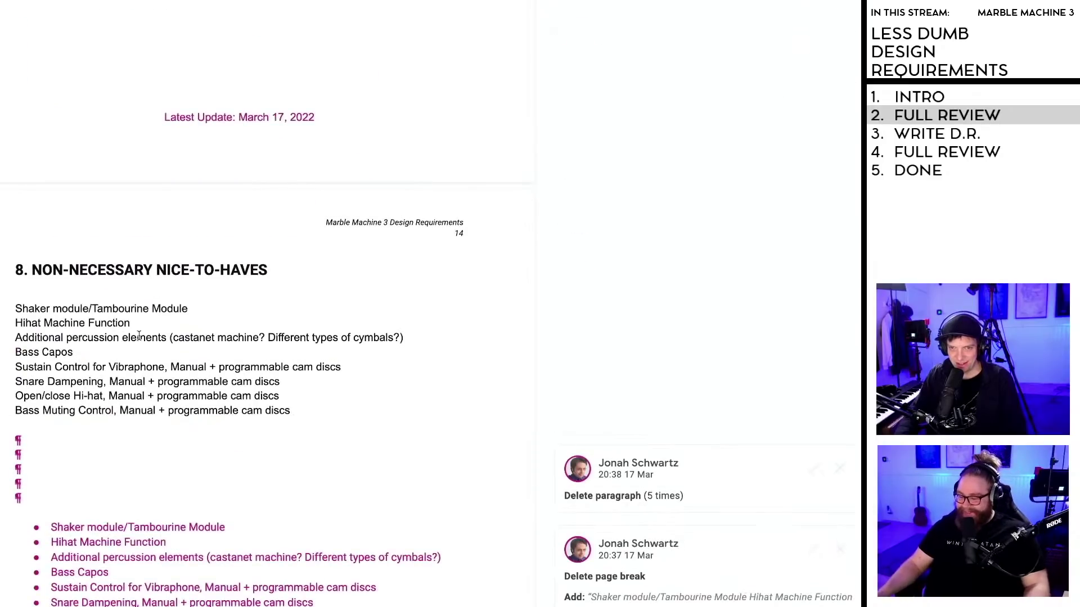
{"action": "scroll", "coordinate": [139, 335], "scroll_direction": "down", "scroll_amount": 15}
{"action": "scroll", "coordinate": [141, 335], "scroll_direction": "up", "scroll_amount": 19}
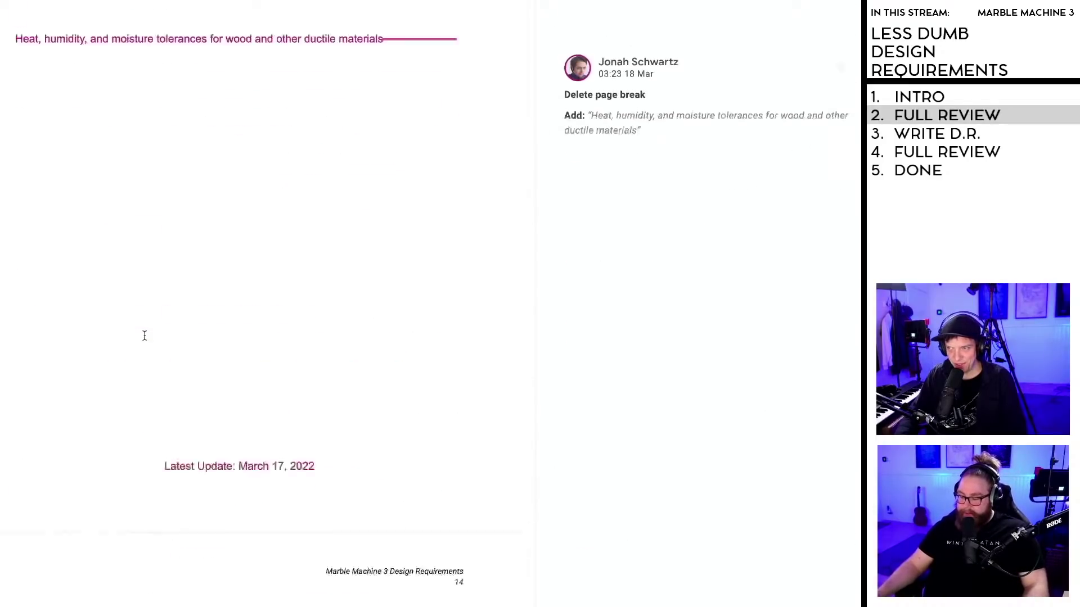
{"action": "scroll", "coordinate": [144, 336], "scroll_direction": "up", "scroll_amount": 5}
{"action": "scroll", "coordinate": [276, 270], "scroll_direction": "up", "scroll_amount": 6}
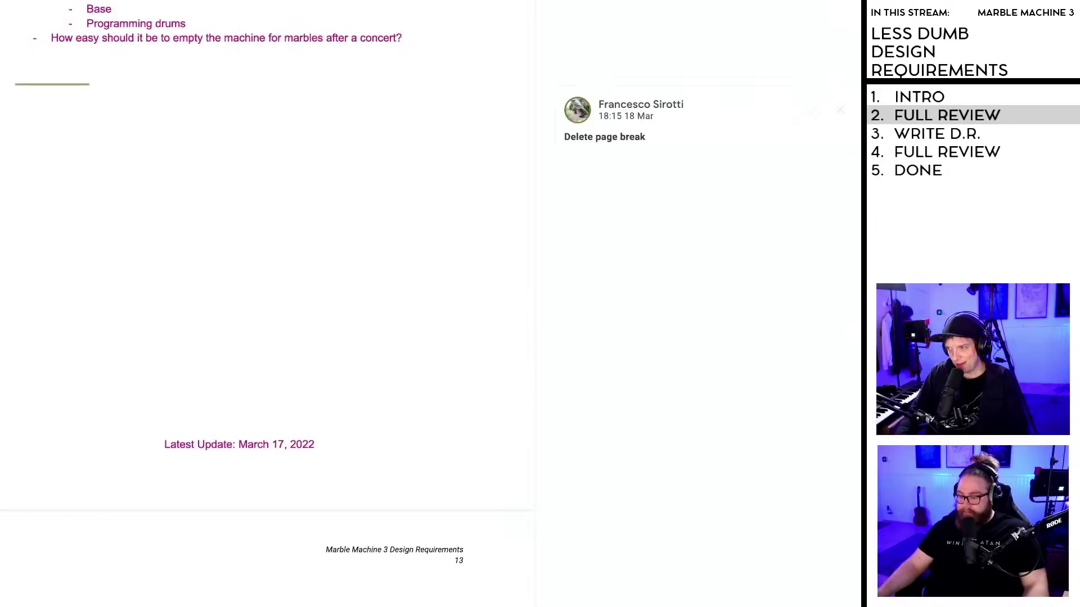
{"action": "scroll", "coordinate": [268, 303], "scroll_direction": "up", "scroll_amount": 9}
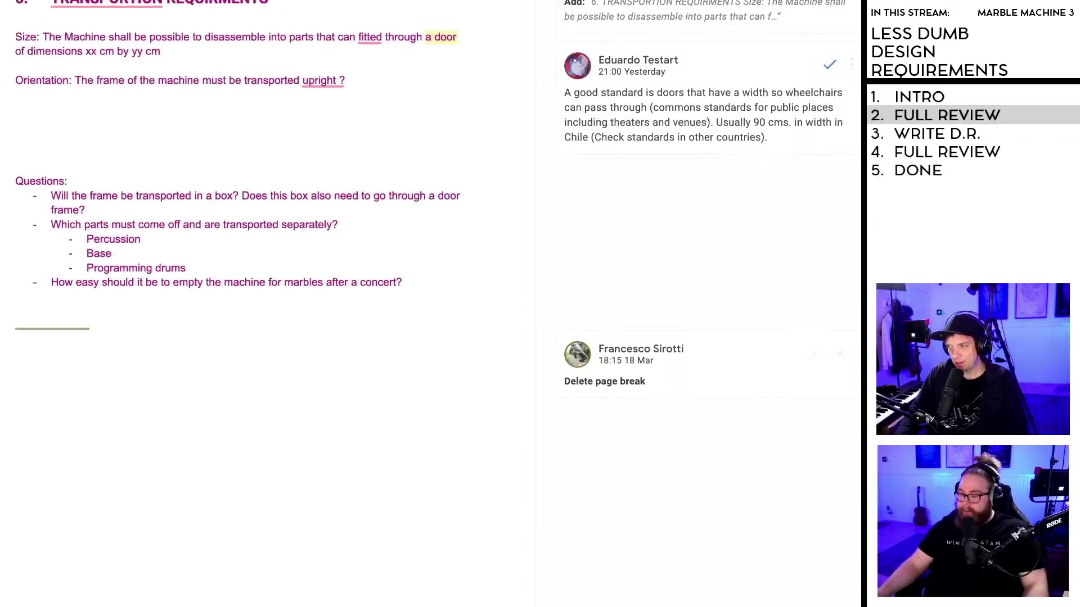
{"action": "scroll", "coordinate": [267, 304], "scroll_direction": "up", "scroll_amount": 20}
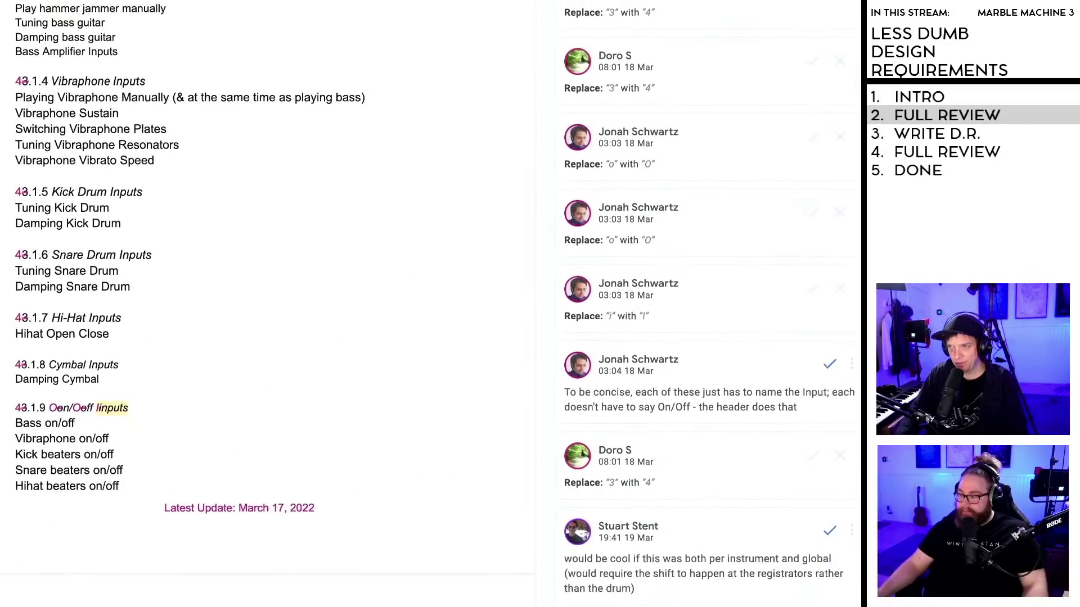
{"action": "scroll", "coordinate": [267, 303], "scroll_direction": "up", "scroll_amount": 10}
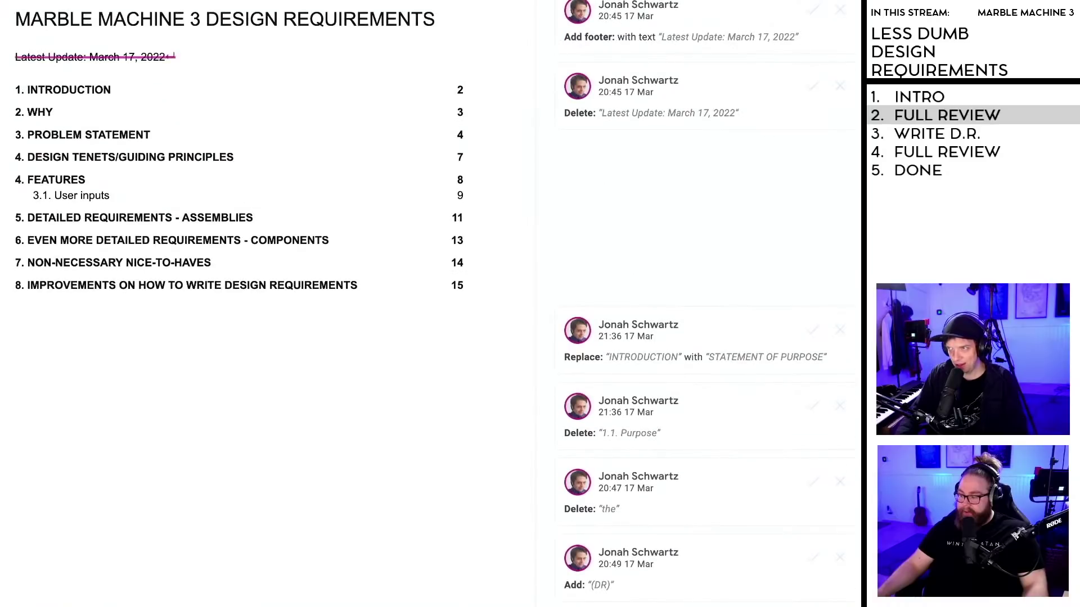
{"action": "left_click", "coordinate": [176, 262]}
{"action": "left_click", "coordinate": [188, 181]}
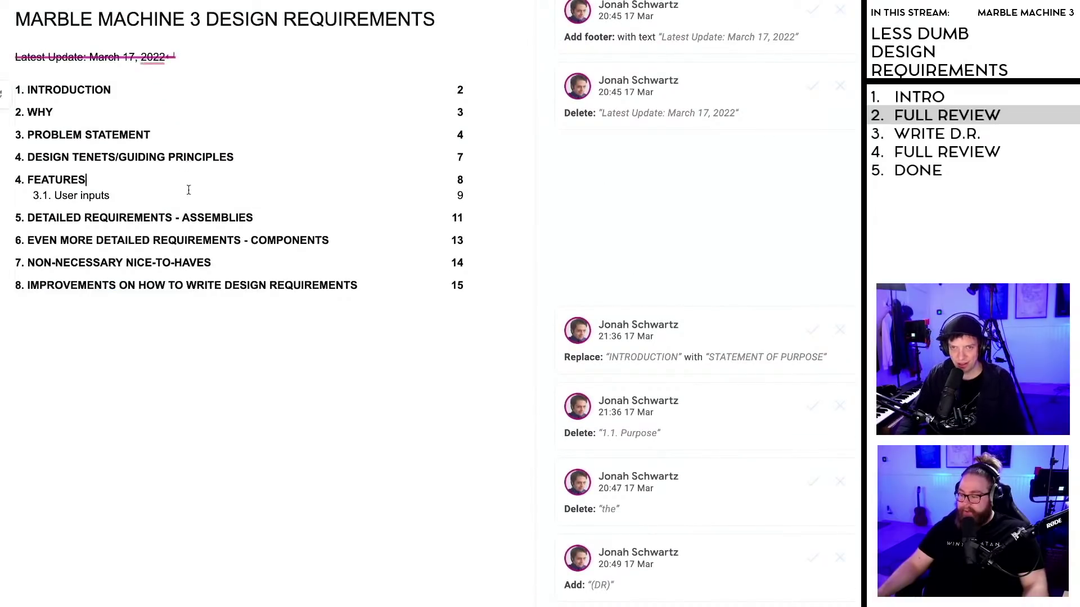
{"action": "left_click", "coordinate": [23, 124]}
{"action": "left_click", "coordinate": [2, 106]}
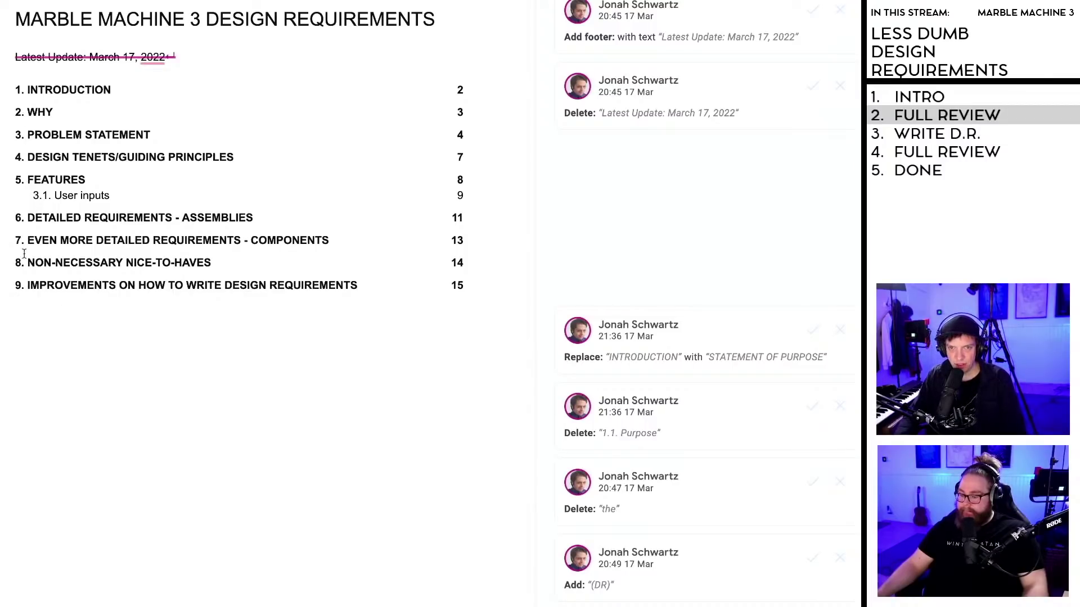
Step: Follow the "User inputs" entry of the table of contents to its subsection heading and turn that heading into normal text
{"action": "left_click", "coordinate": [54, 194]}
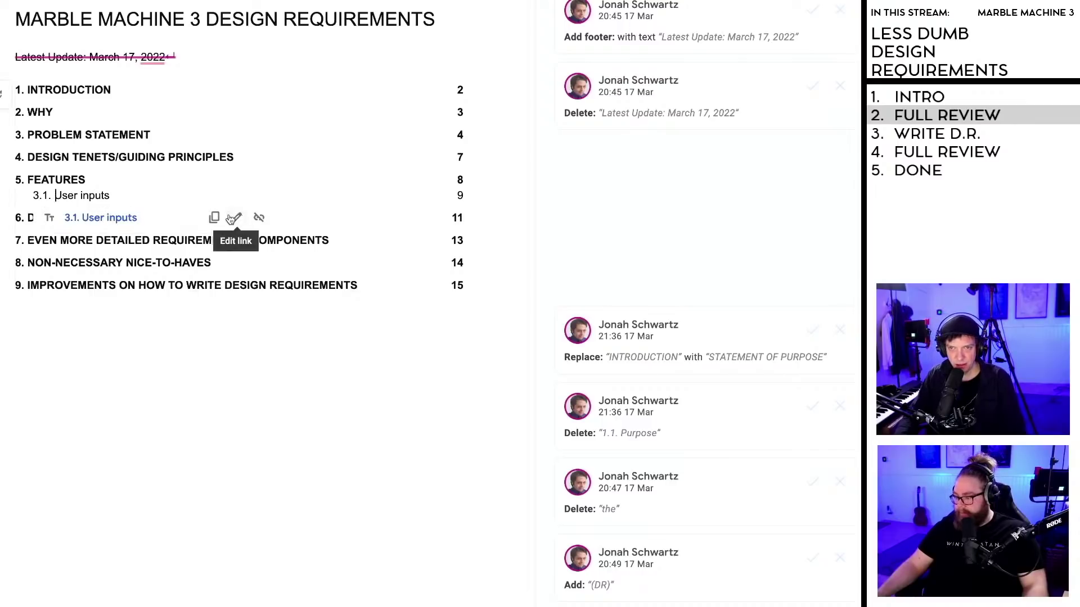
{"action": "left_click", "coordinate": [104, 219]}
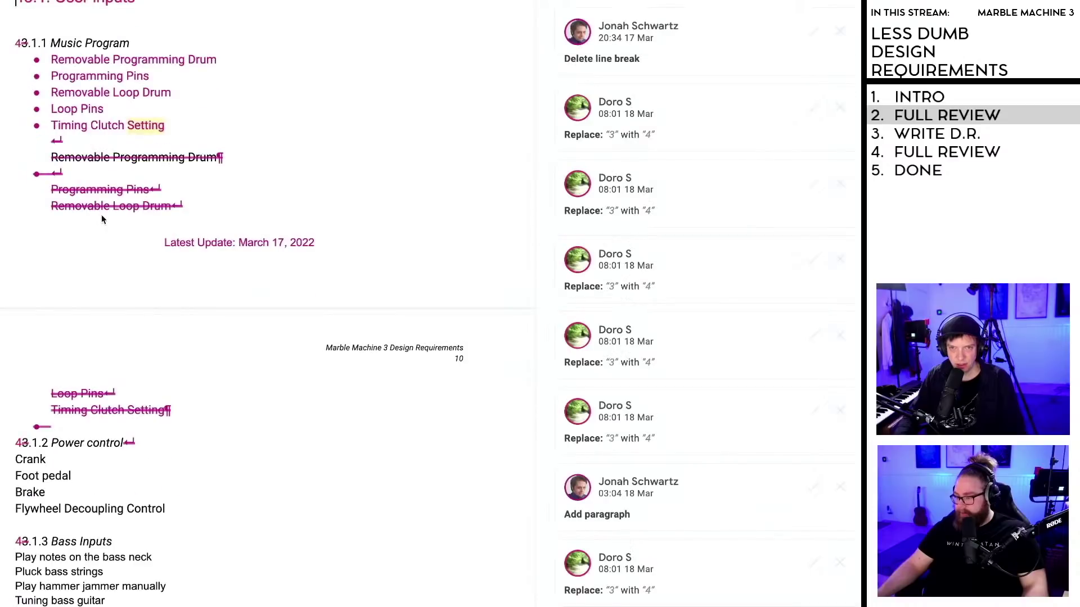
{"action": "left_click", "coordinate": [9, 1]}
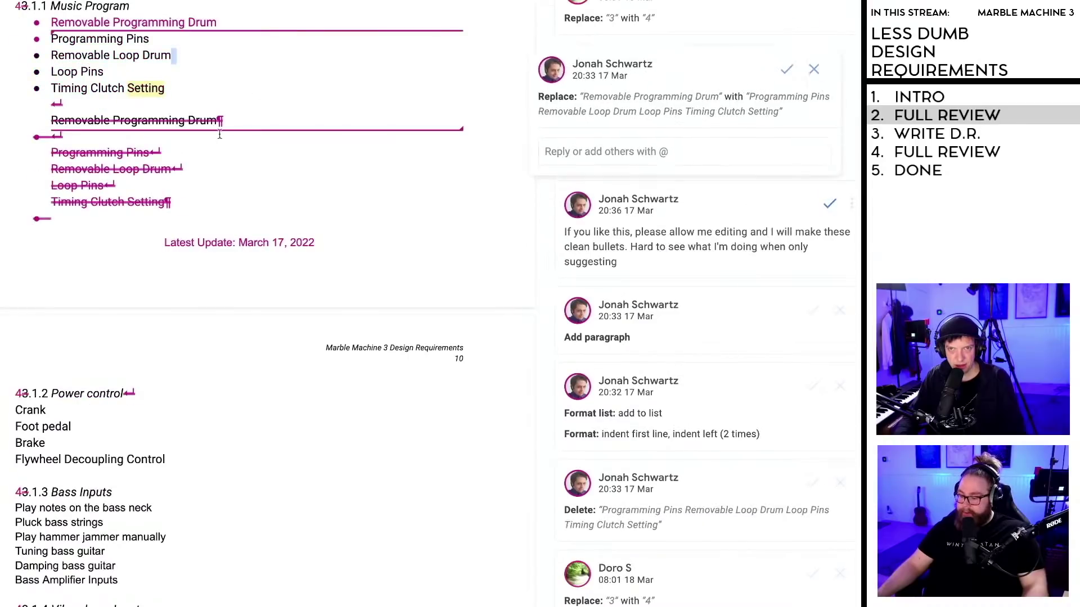
{"action": "scroll", "coordinate": [221, 149], "scroll_direction": "up", "scroll_amount": 10}
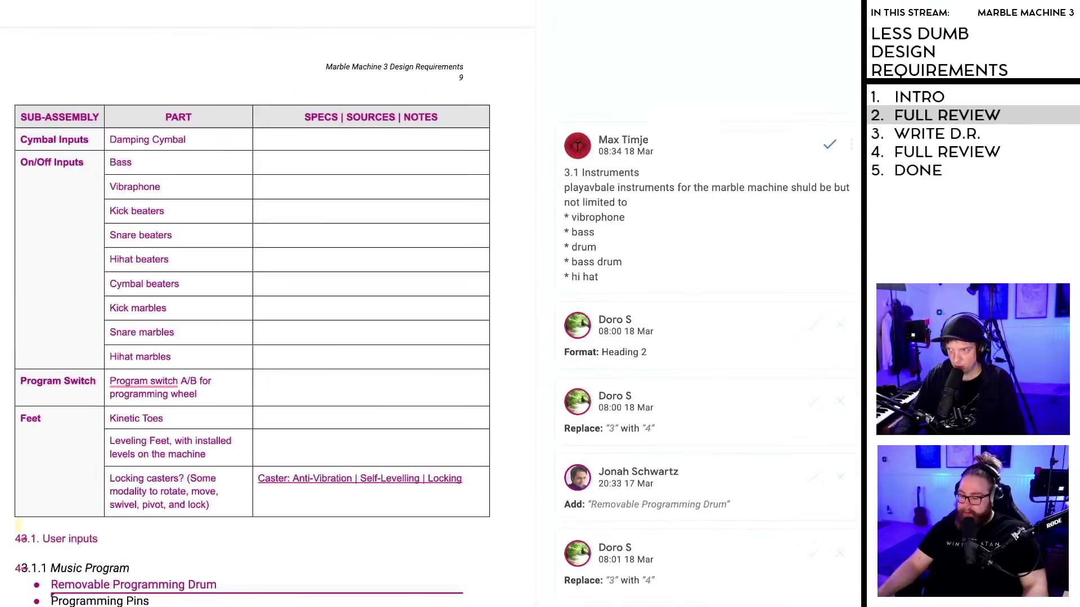
Step: Update the table of contents on the title page to drop the "User inputs" entry
{"action": "key", "text": "ctrl+Home"}
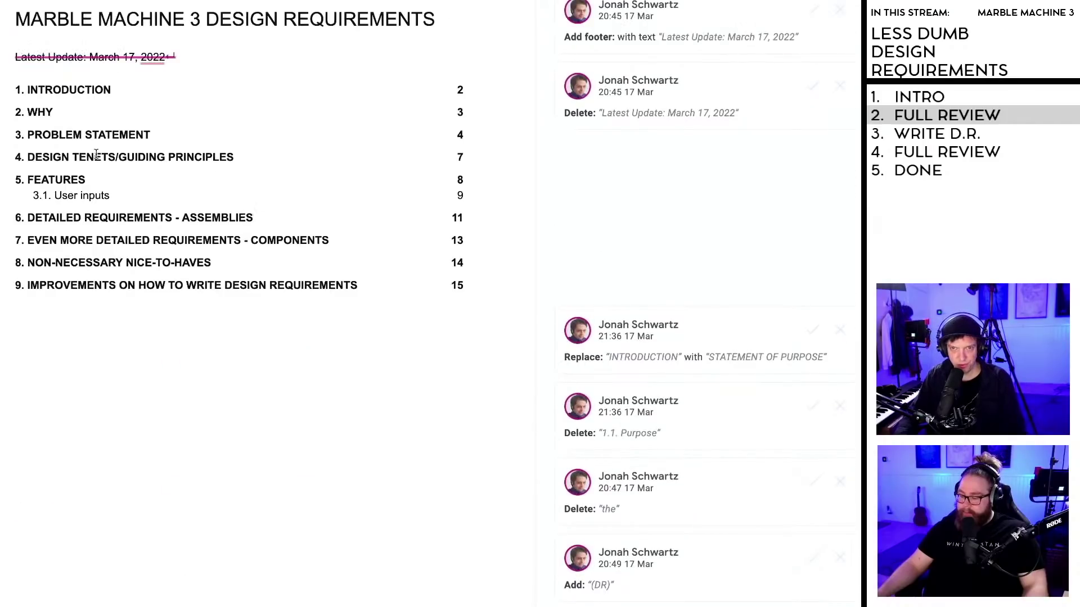
{"action": "left_click", "coordinate": [96, 156]}
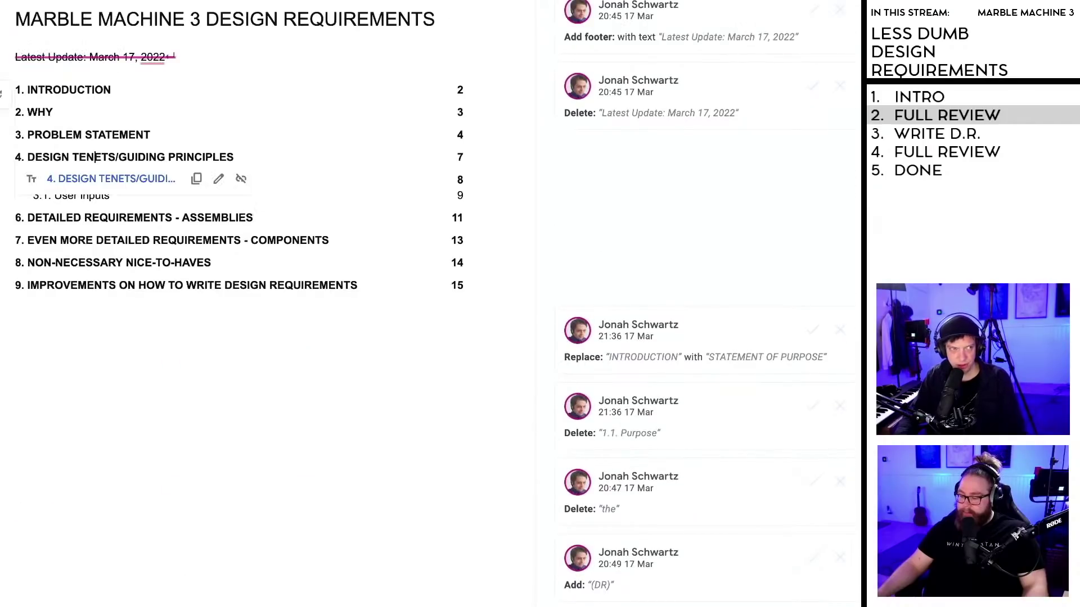
{"action": "left_click", "coordinate": [1, 98]}
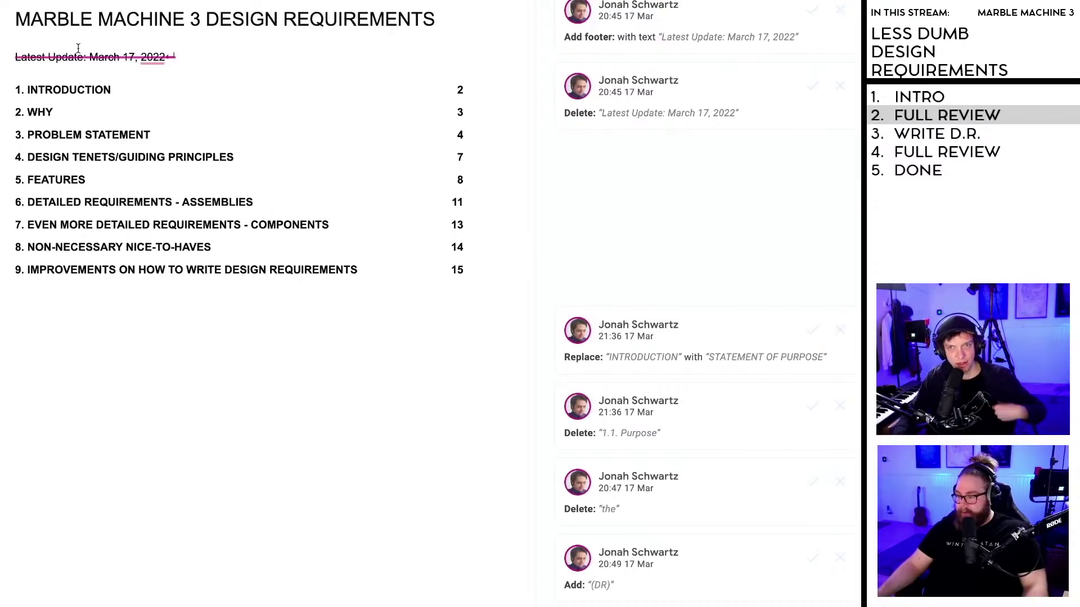
Step: Open the suggested deletion of the "Latest Update" line under the title and compare it with the suggested footer text
{"action": "left_click", "coordinate": [84, 57]}
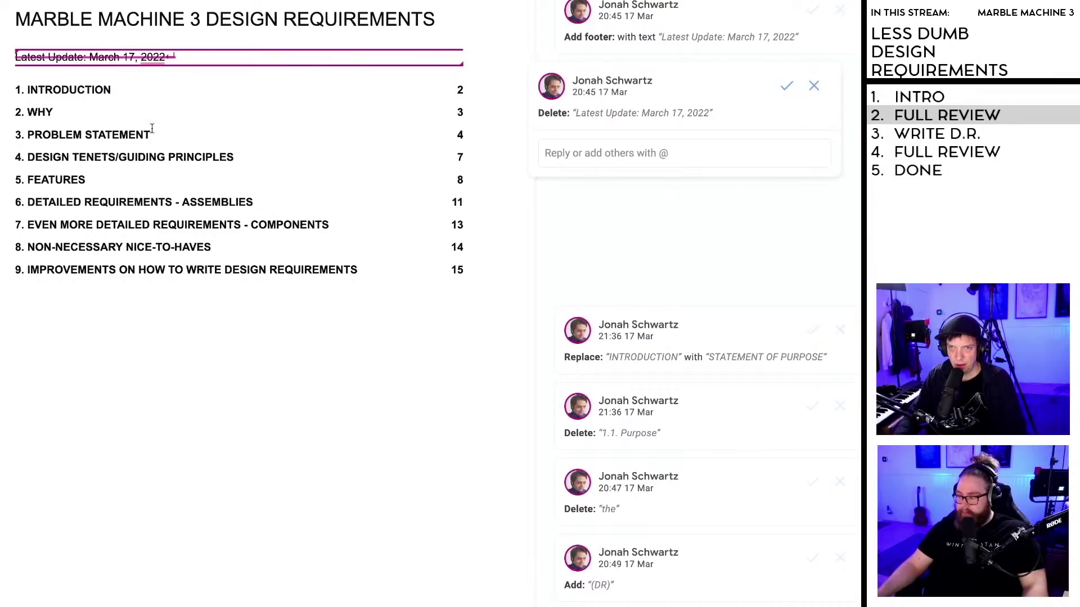
{"action": "scroll", "coordinate": [179, 136], "scroll_direction": "down", "scroll_amount": 10}
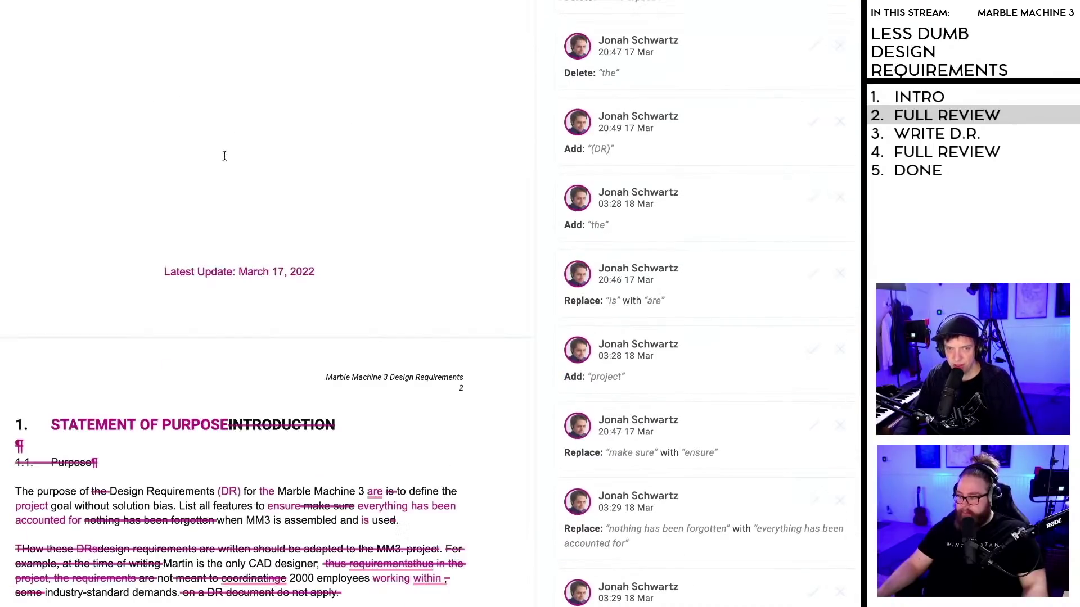
{"action": "scroll", "coordinate": [229, 265], "scroll_direction": "up", "scroll_amount": 1}
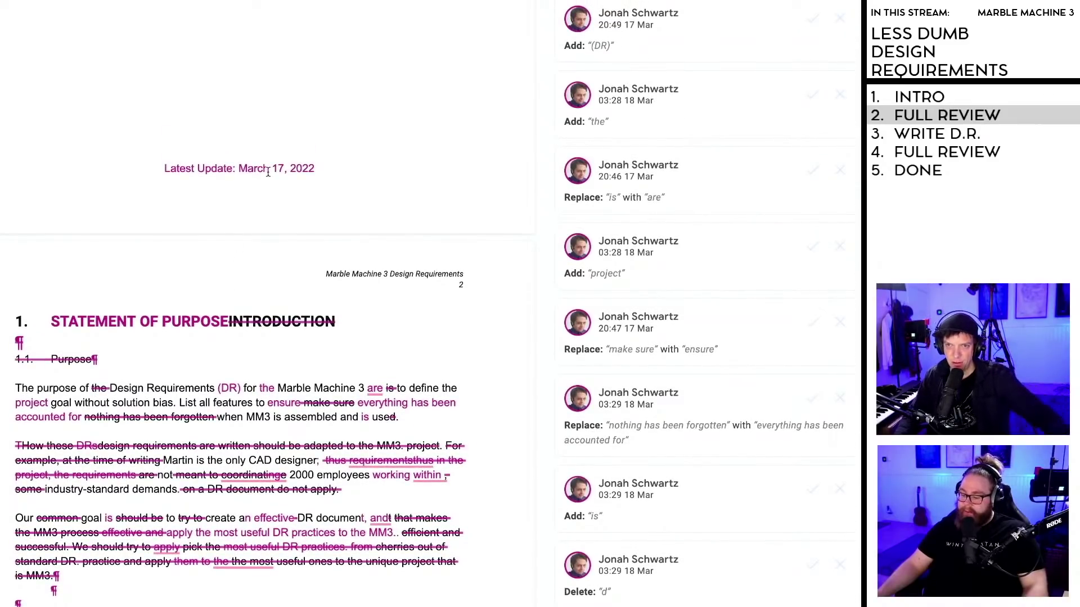
{"action": "scroll", "coordinate": [270, 167], "scroll_direction": "down", "scroll_amount": 1}
{"action": "scroll", "coordinate": [270, 167], "scroll_direction": "down", "scroll_amount": 8}
{"action": "scroll", "coordinate": [271, 168], "scroll_direction": "up", "scroll_amount": 15}
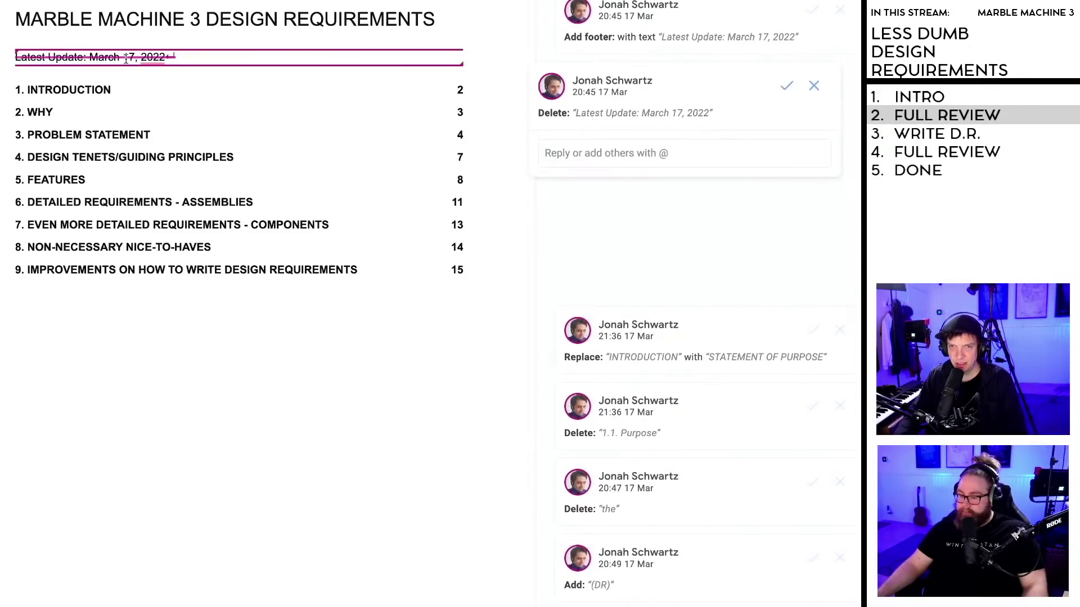
{"action": "scroll", "coordinate": [234, 117], "scroll_direction": "down", "scroll_amount": 8}
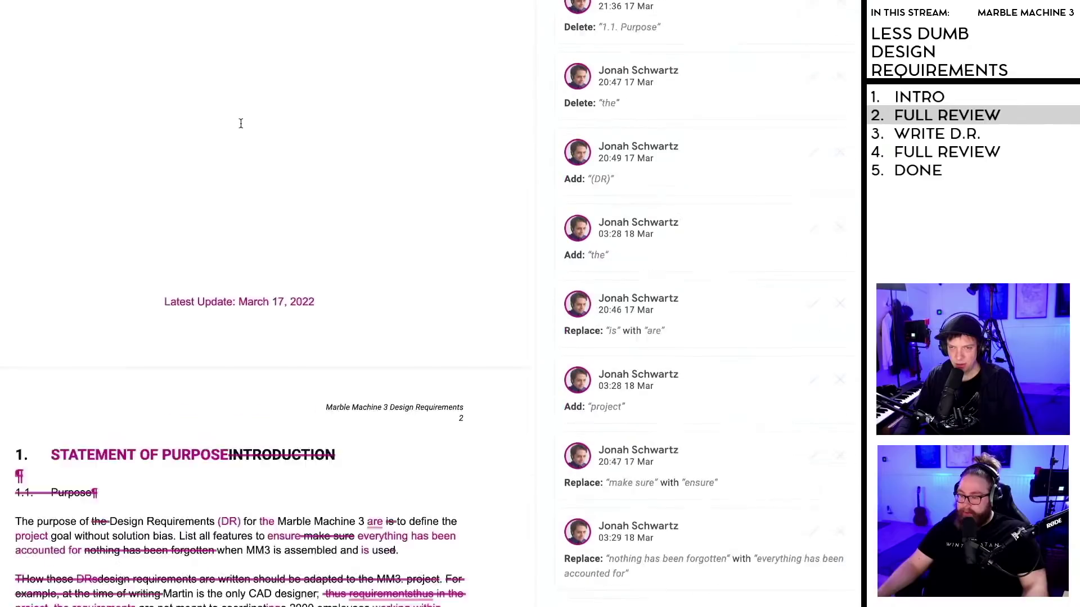
{"action": "scroll", "coordinate": [293, 322], "scroll_direction": "up", "scroll_amount": 4}
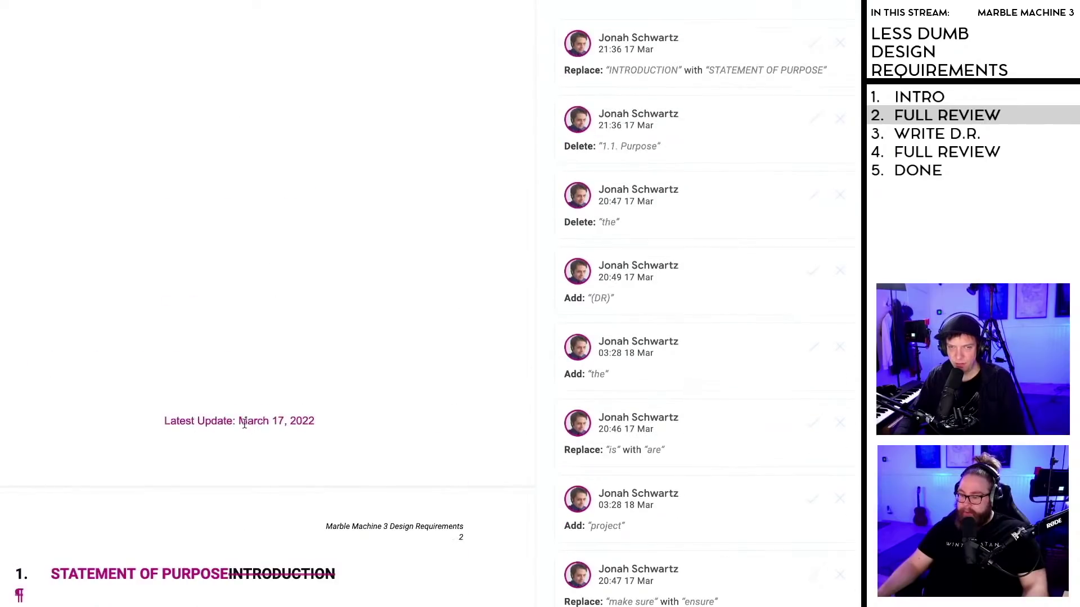
Step: Reject the suggested deletion of the "Latest Update: March 17, 2022" line and the suggested footer with the same text
{"action": "scroll", "coordinate": [248, 421], "scroll_direction": "up", "scroll_amount": 2}
{"action": "left_click", "coordinate": [545, 167]}
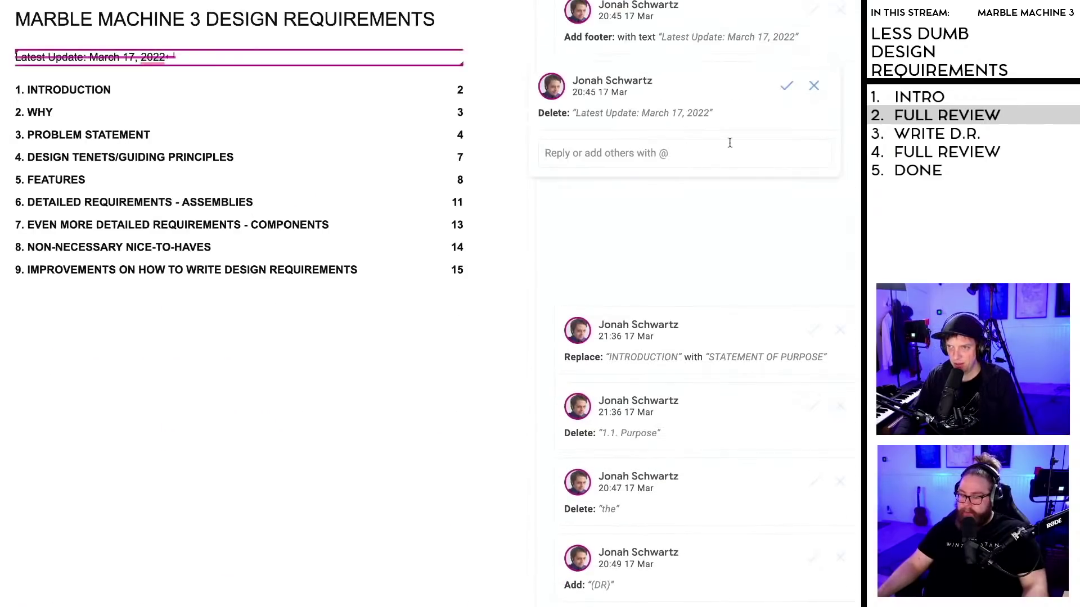
{"action": "left_click", "coordinate": [814, 86]}
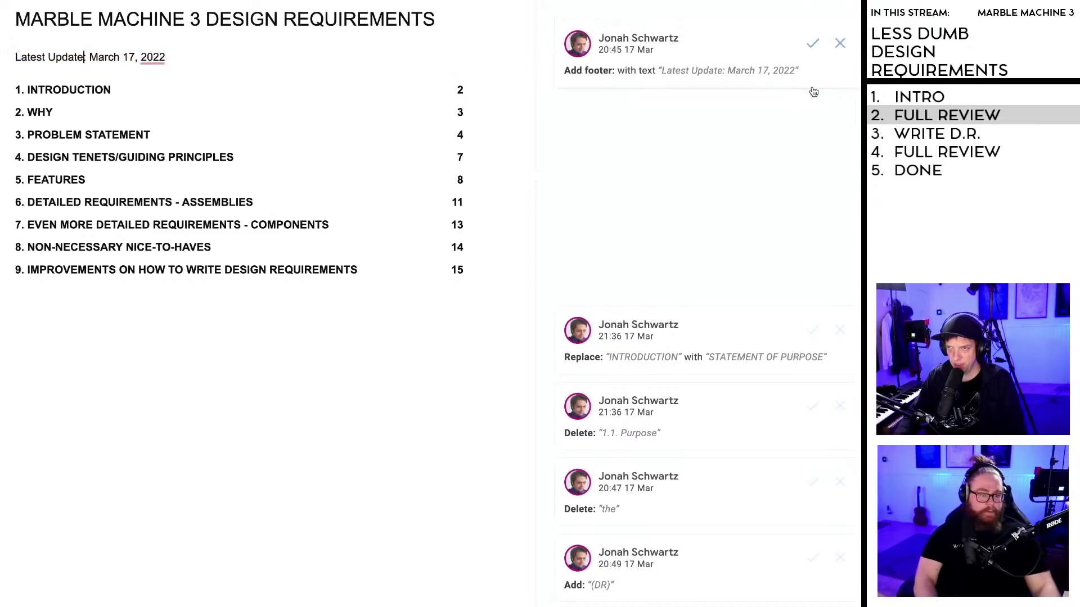
{"action": "left_click", "coordinate": [840, 44]}
{"action": "scroll", "coordinate": [242, 324], "scroll_direction": "down", "scroll_amount": 10}
{"action": "scroll", "coordinate": [180, 272], "scroll_direction": "up", "scroll_amount": 10}
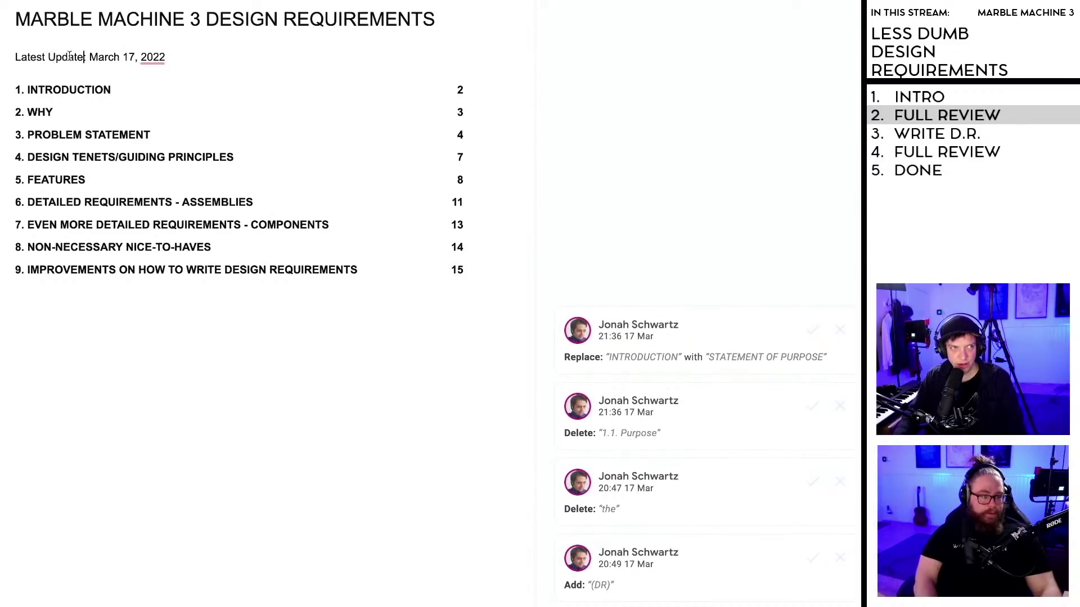
{"action": "left_click", "coordinate": [93, 59]}
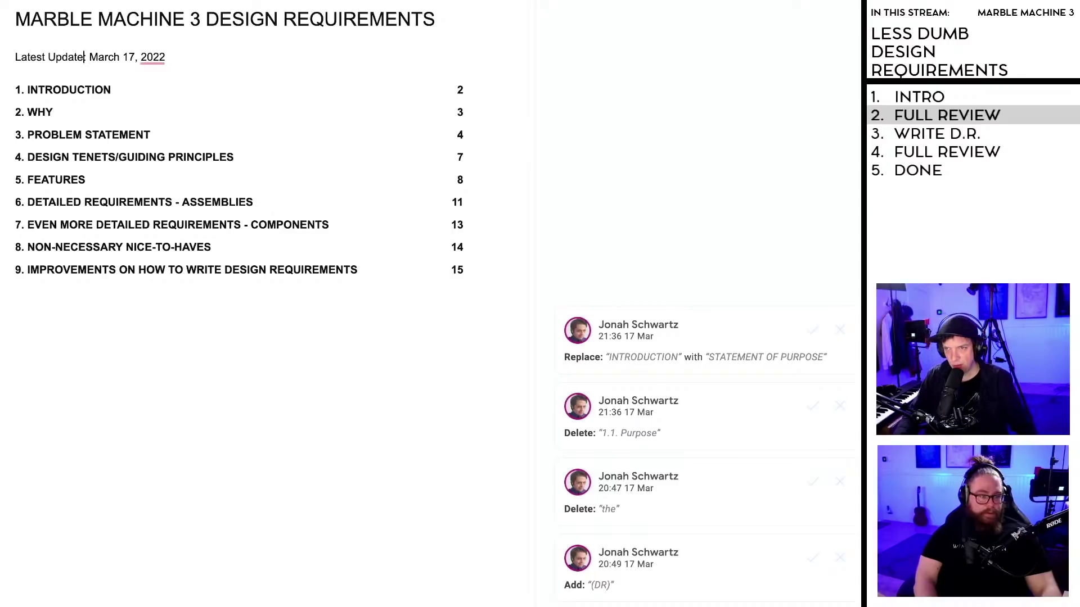
{"action": "scroll", "coordinate": [490, 304], "scroll_direction": "down", "scroll_amount": 5}
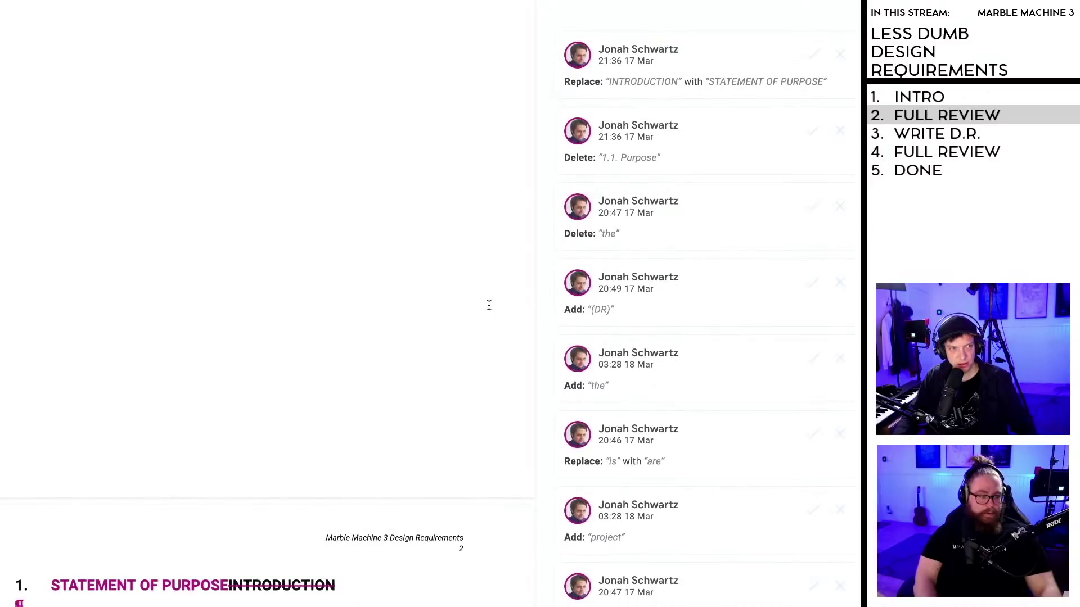
{"action": "scroll", "coordinate": [489, 304], "scroll_direction": "up", "scroll_amount": 5}
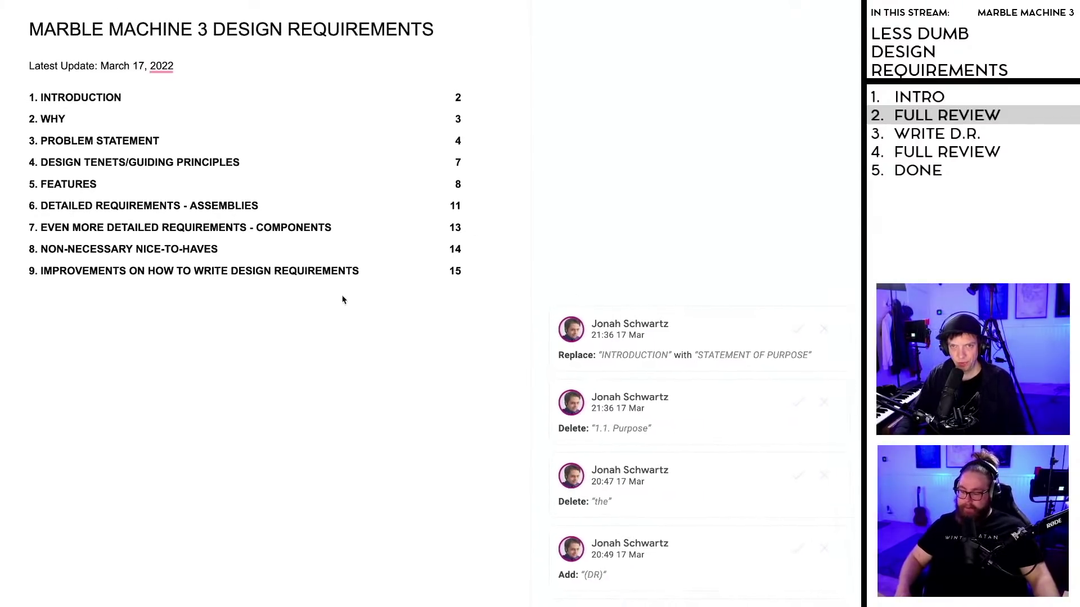
{"action": "mouse_move", "coordinate": [158, 66]}
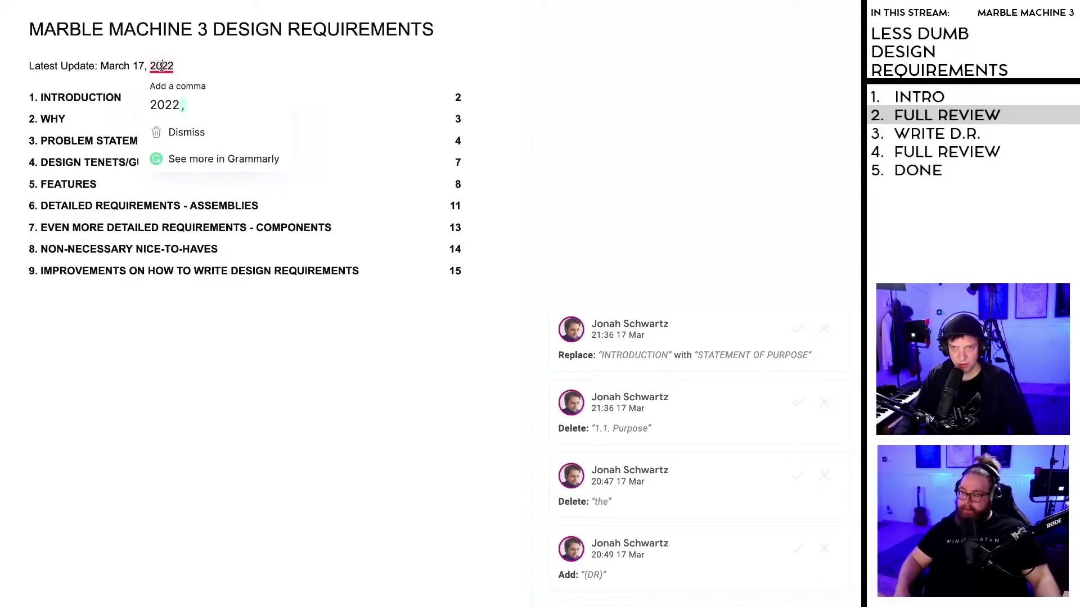
{"action": "left_click", "coordinate": [177, 101]}
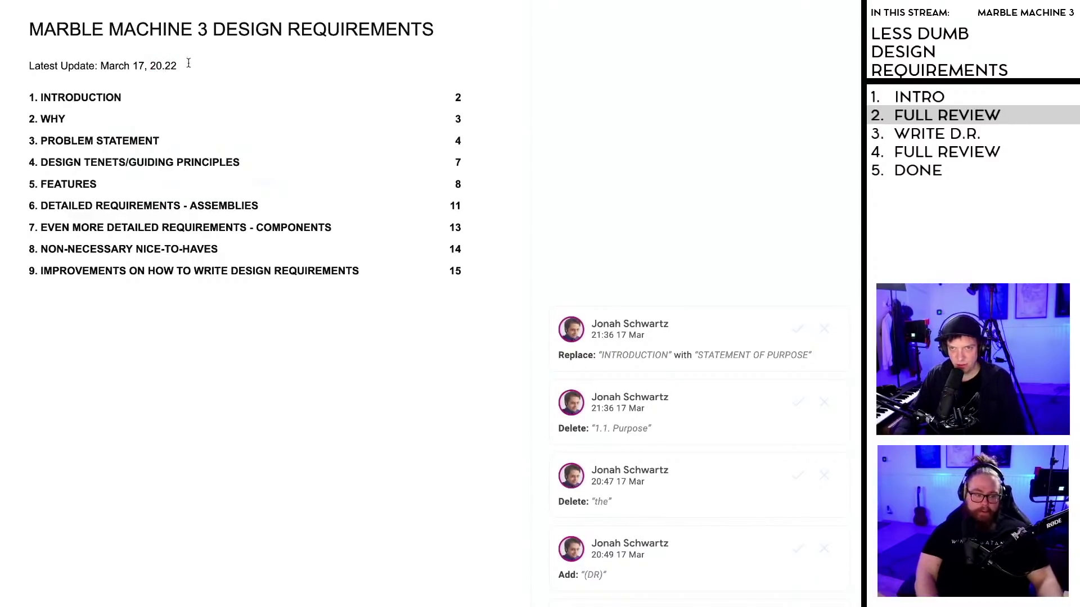
{"action": "key", "text": "ctrl+z"}
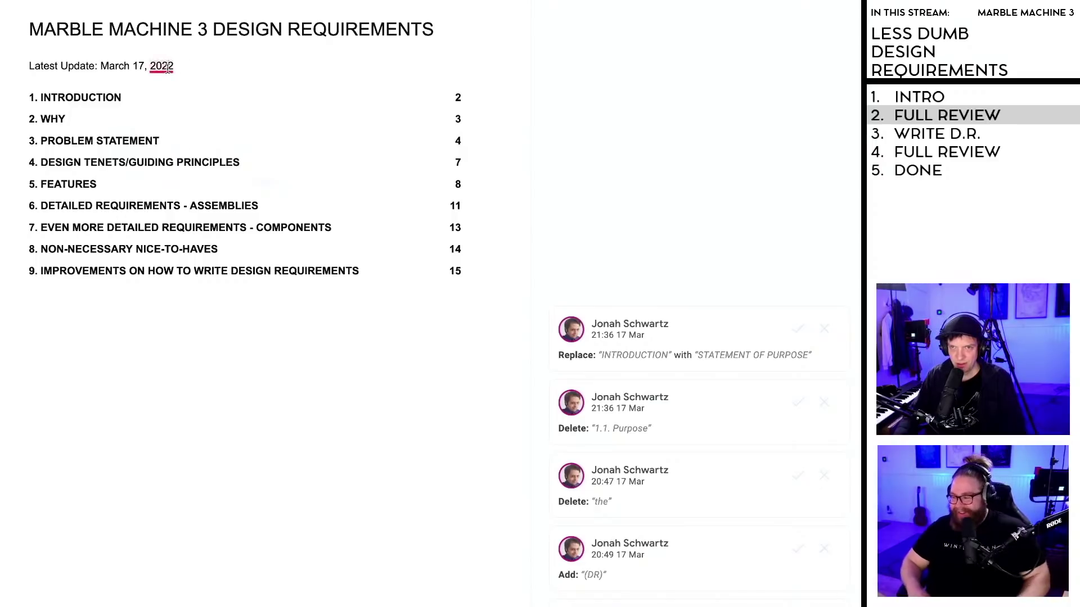
Step: Dismiss the Grammarly suggestion to add a comma after "2022" in the "Latest Update" line
{"action": "mouse_move", "coordinate": [176, 66]}
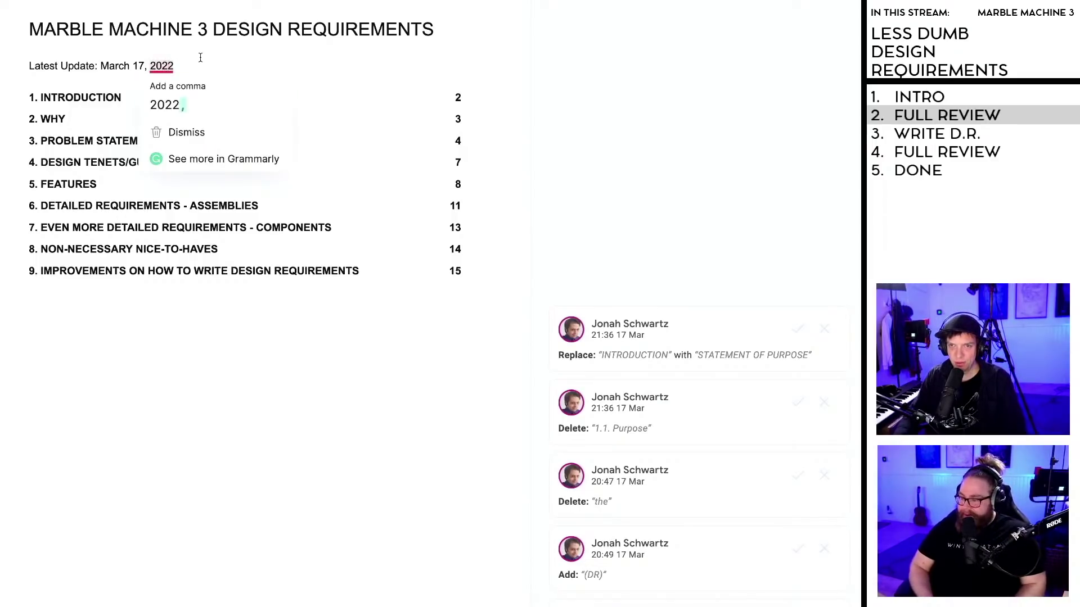
{"action": "left_click", "coordinate": [179, 135]}
{"action": "scroll", "coordinate": [200, 111], "scroll_direction": "down", "scroll_amount": 1}
{"action": "scroll", "coordinate": [197, 111], "scroll_direction": "up", "scroll_amount": 1}
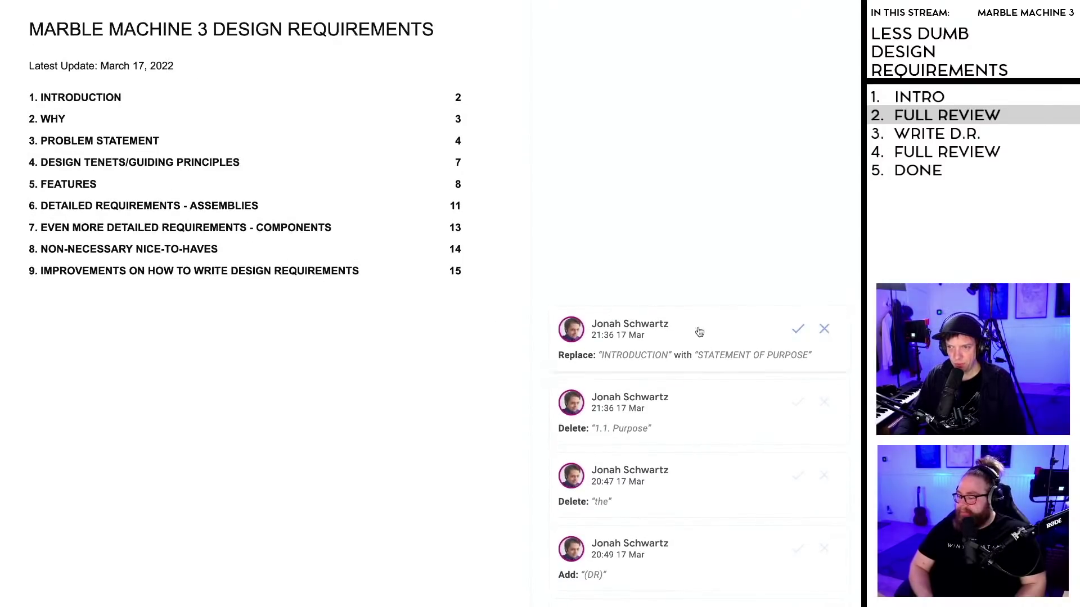
Step: Review the suggested edits in section 1 and accept replacing its heading "INTRODUCTION" with "STATEMENT OF PURPOSE"
{"action": "left_click", "coordinate": [642, 342]}
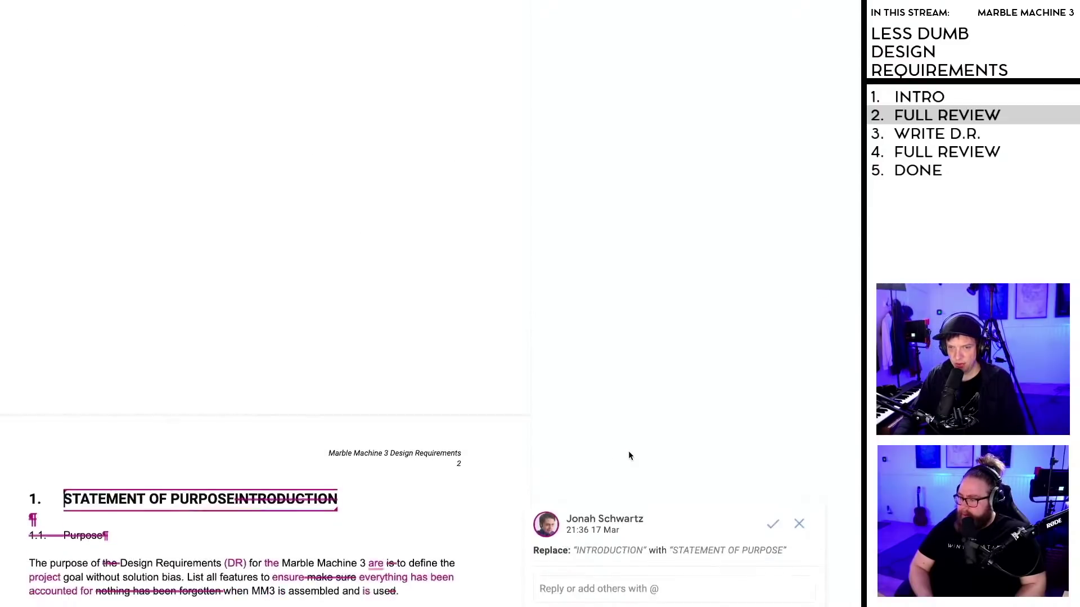
{"action": "scroll", "coordinate": [630, 453], "scroll_direction": "down", "scroll_amount": 3}
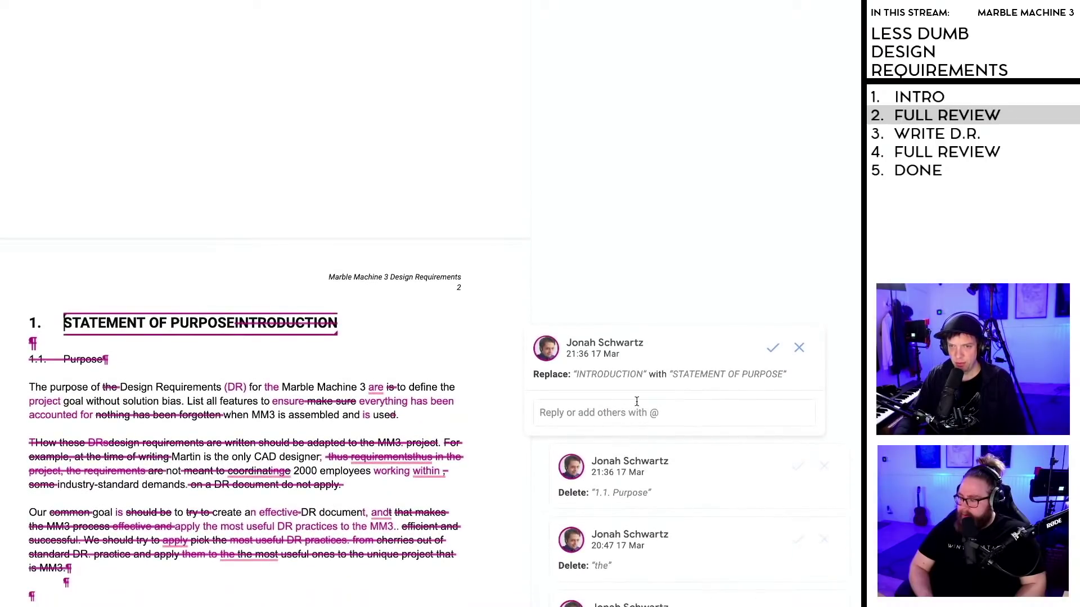
{"action": "scroll", "coordinate": [641, 394], "scroll_direction": "down", "scroll_amount": 3}
{"action": "scroll", "coordinate": [653, 372], "scroll_direction": "down", "scroll_amount": 5}
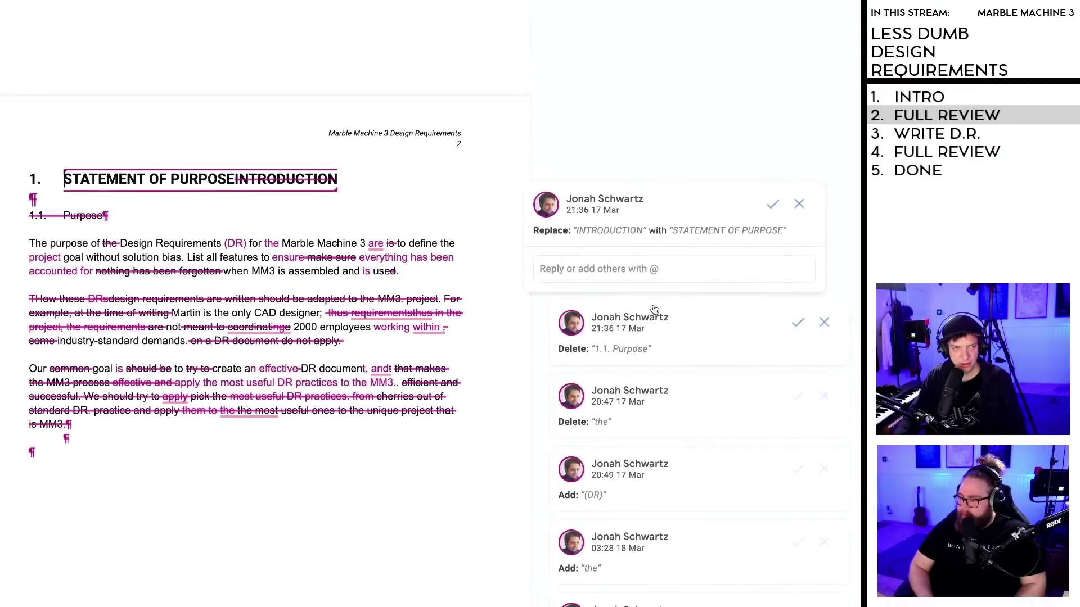
{"action": "scroll", "coordinate": [646, 287], "scroll_direction": "down", "scroll_amount": 1}
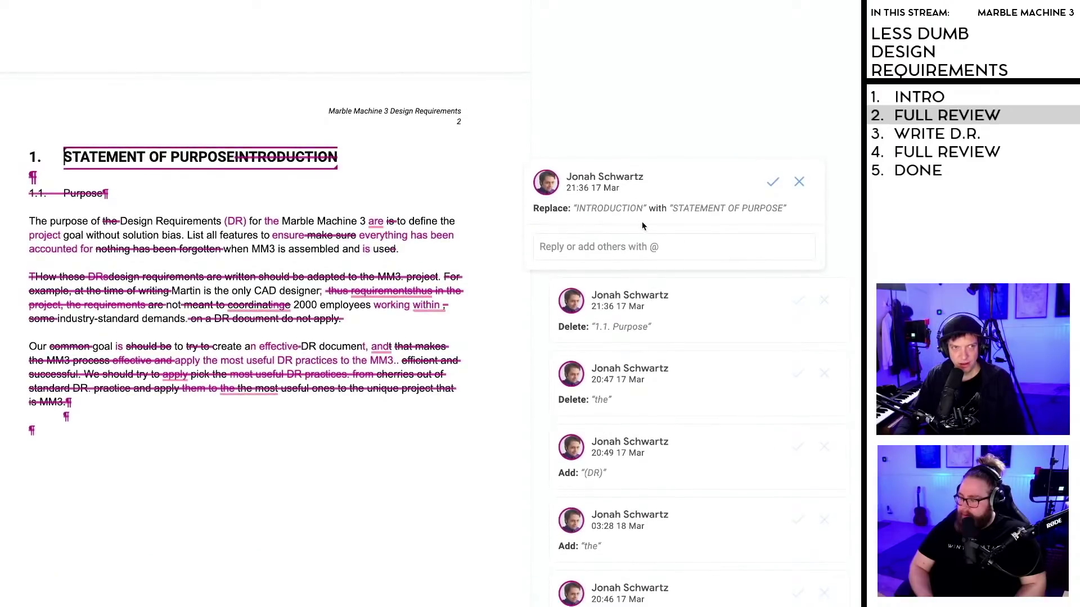
{"action": "scroll", "coordinate": [642, 222], "scroll_direction": "down", "scroll_amount": 1}
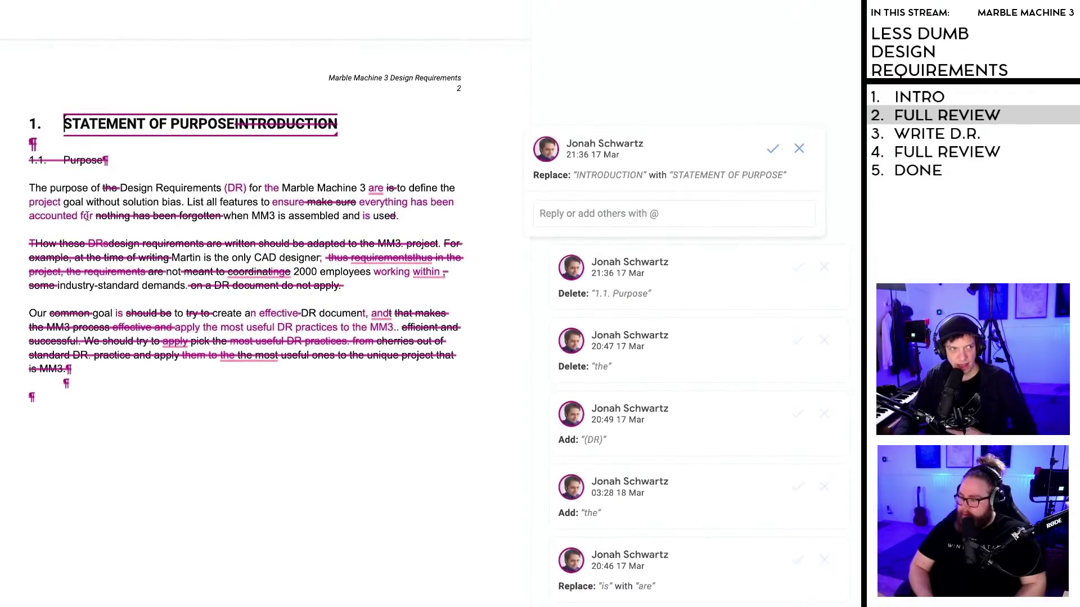
{"action": "scroll", "coordinate": [272, 241], "scroll_direction": "down", "scroll_amount": 1}
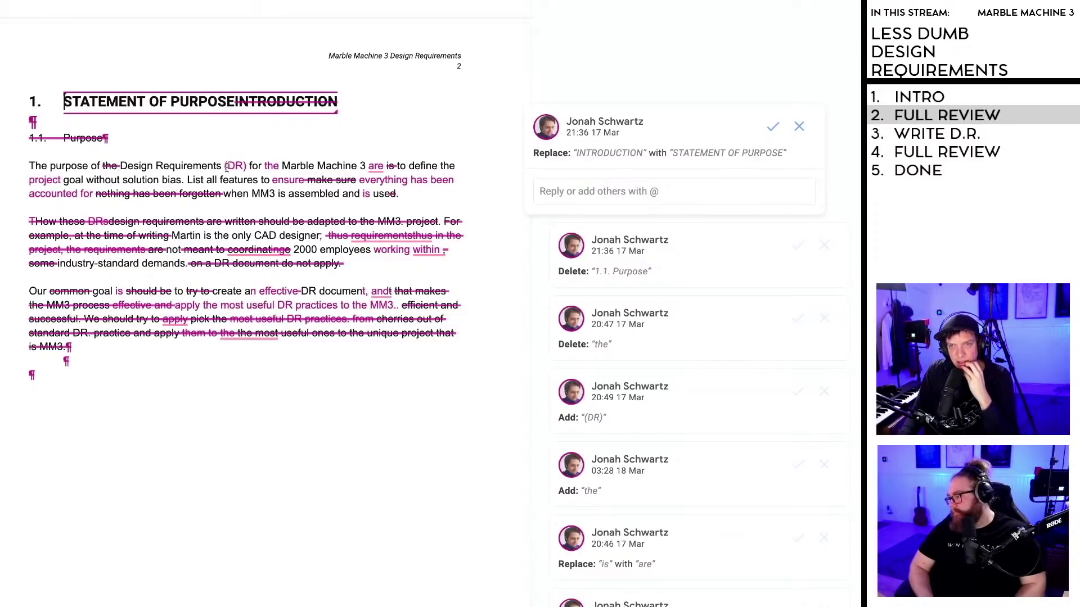
{"action": "scroll", "coordinate": [226, 168], "scroll_direction": "down", "scroll_amount": 10}
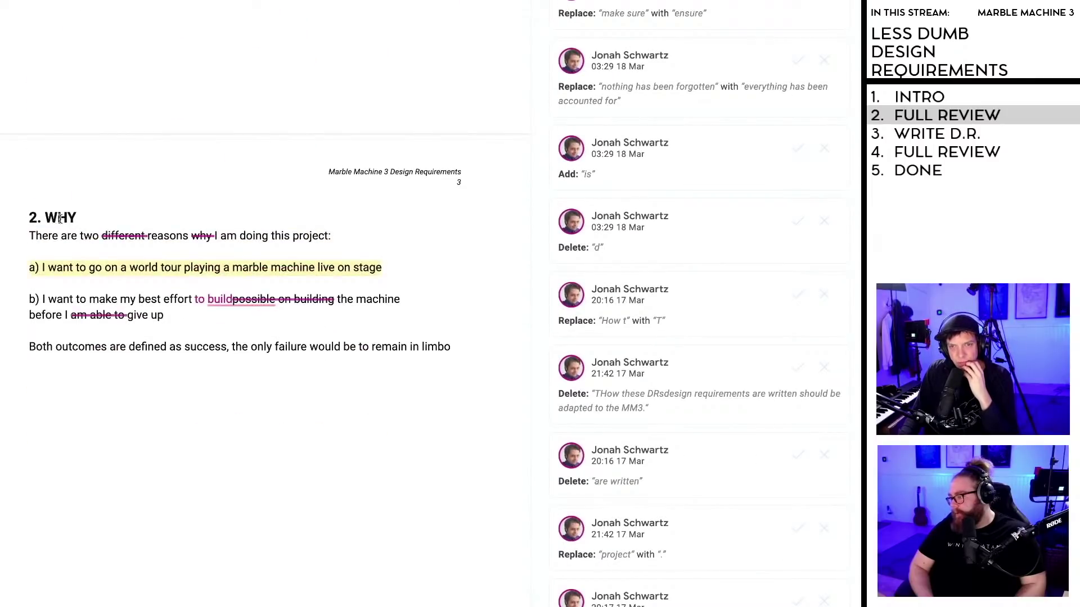
{"action": "scroll", "coordinate": [142, 260], "scroll_direction": "up", "scroll_amount": 10}
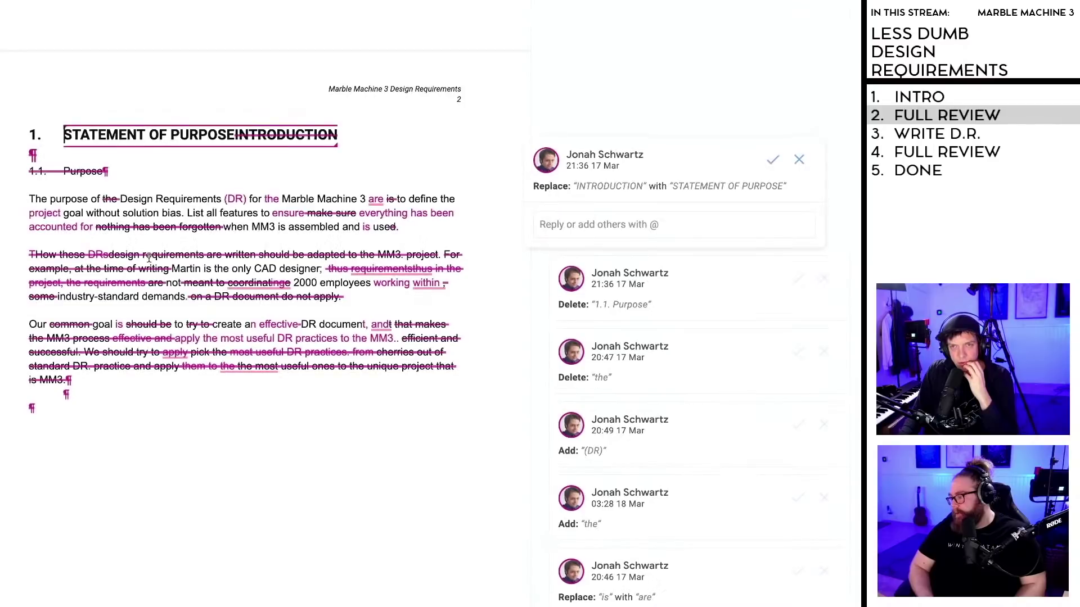
{"action": "scroll", "coordinate": [162, 253], "scroll_direction": "up", "scroll_amount": 1}
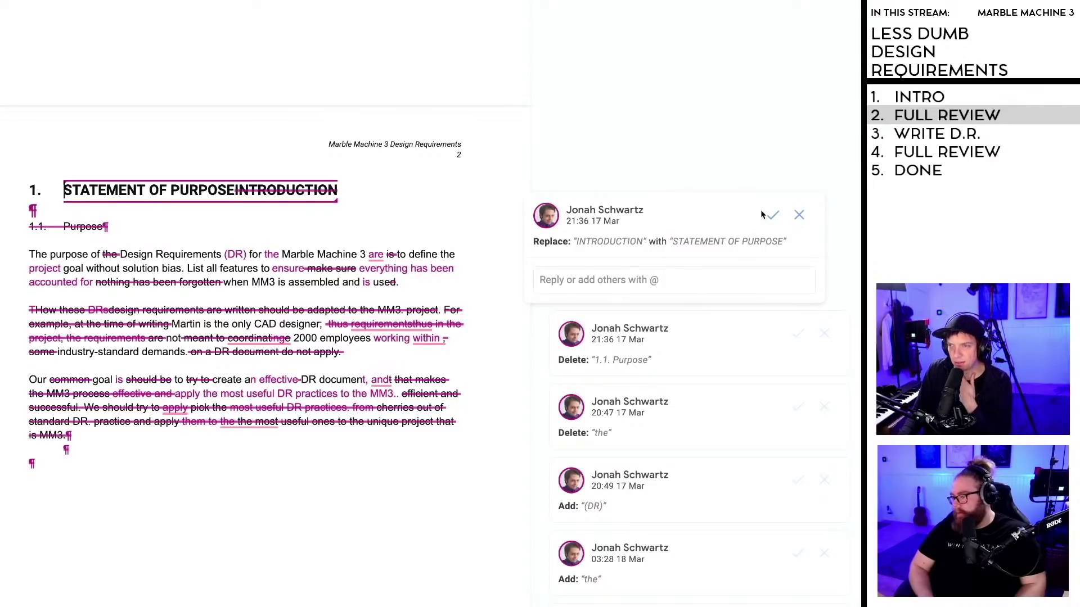
{"action": "left_click", "coordinate": [774, 216]}
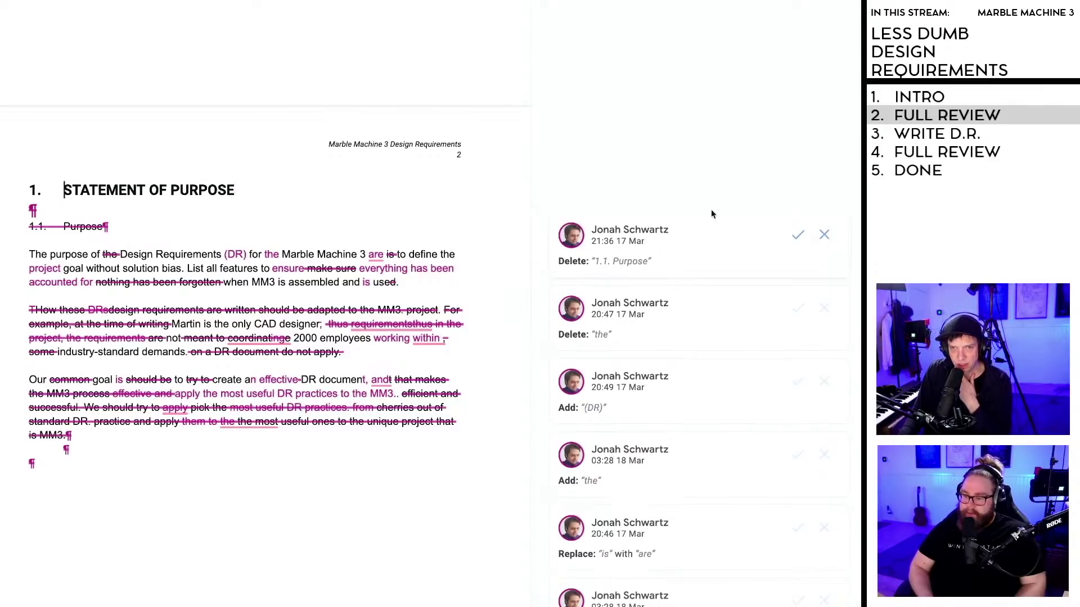
Step: Accept the suggested deletion of the "1.1. Purpose" subheading under the section 1 heading
{"action": "left_click", "coordinate": [82, 226]}
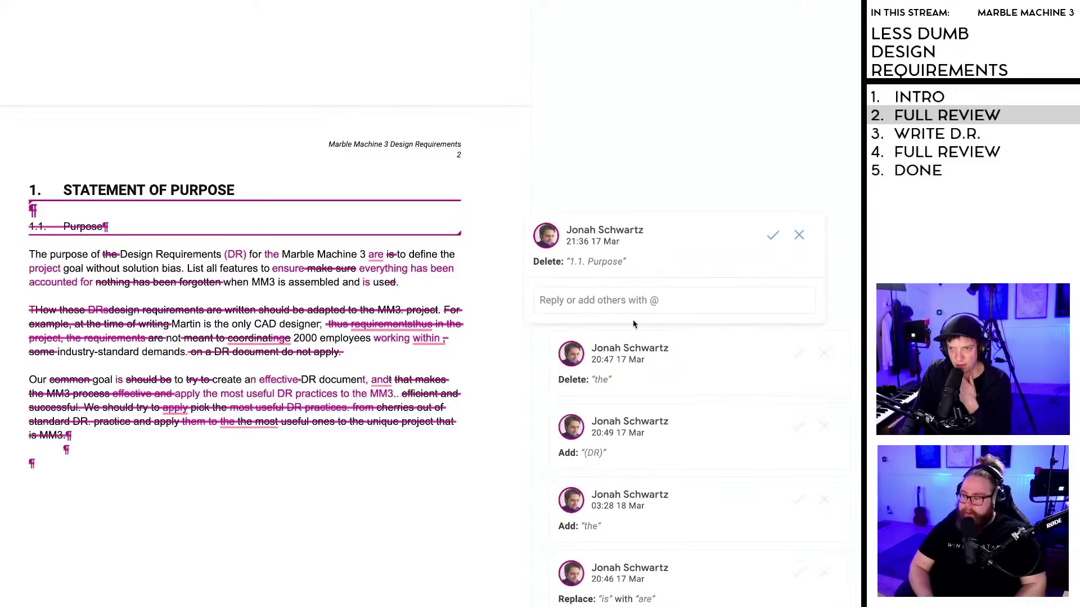
{"action": "left_click", "coordinate": [799, 235]}
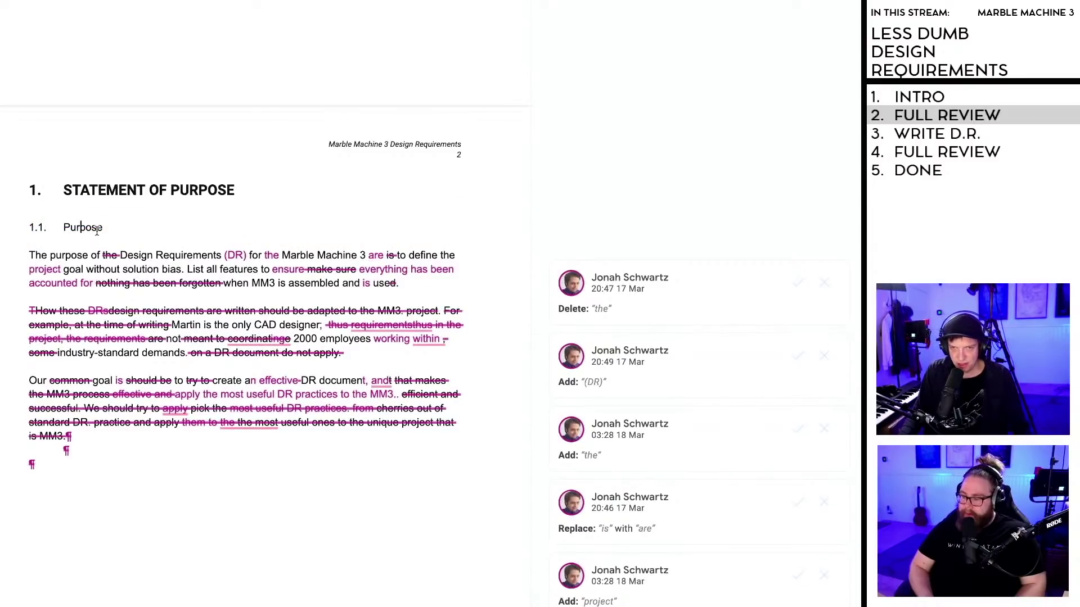
{"action": "key", "text": "ctrl+z"}
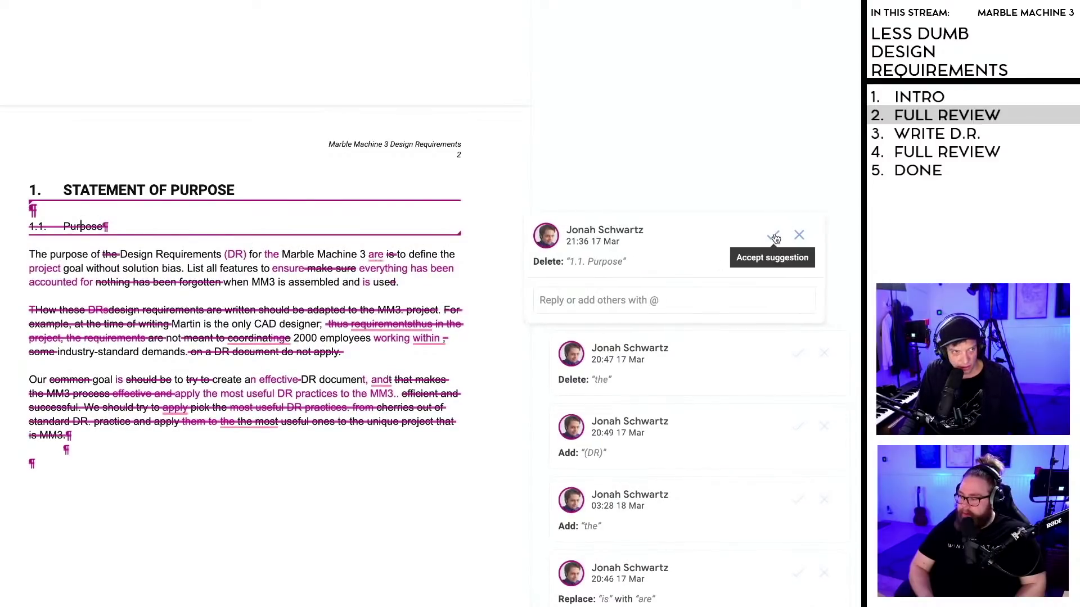
{"action": "left_click", "coordinate": [774, 237]}
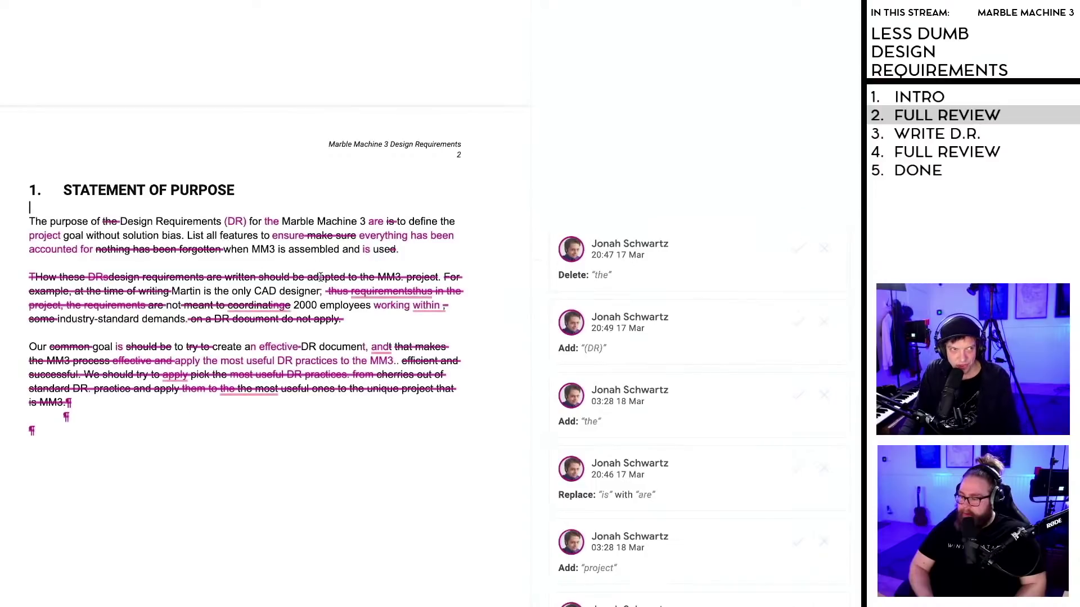
Step: In the first sentence of section 1, accept deleting "the", adding "(DR)" and "the", and replacing "is" with "are"
{"action": "scroll", "coordinate": [330, 268], "scroll_direction": "down", "scroll_amount": 2}
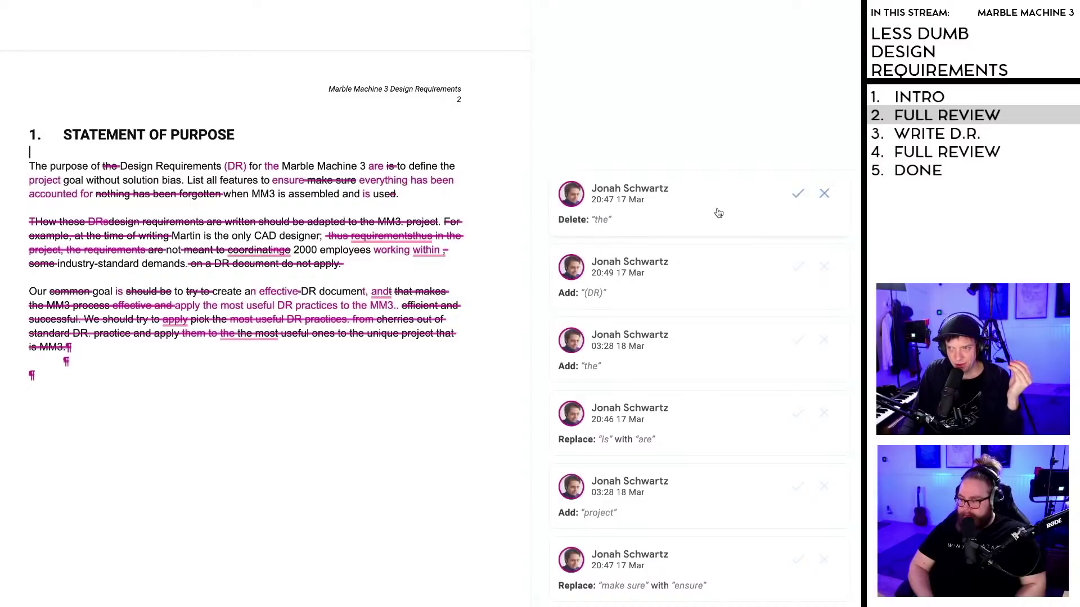
{"action": "left_click", "coordinate": [797, 194]}
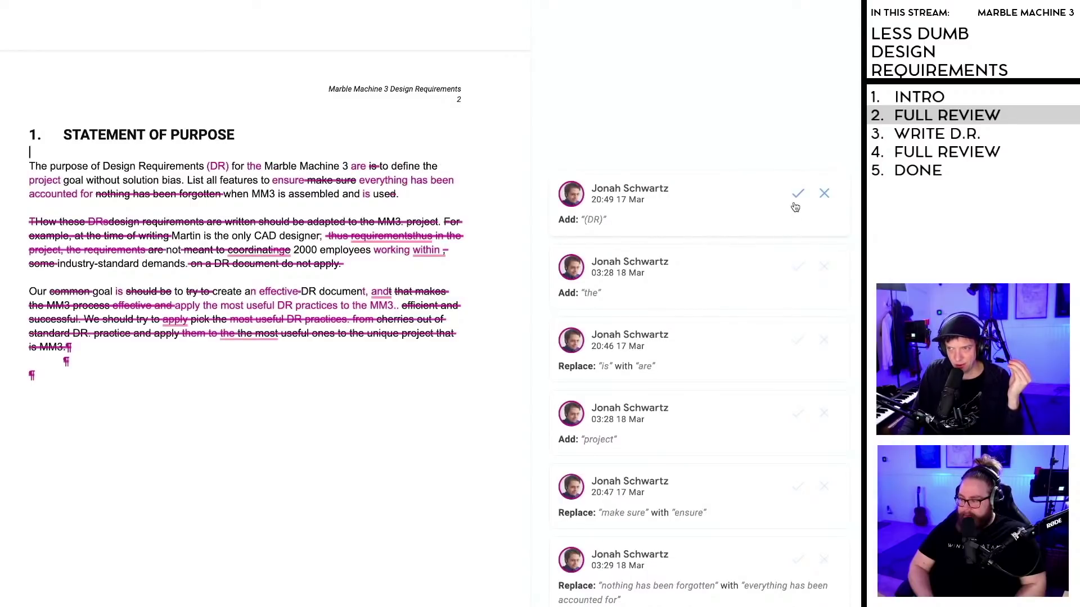
{"action": "left_click", "coordinate": [799, 194]}
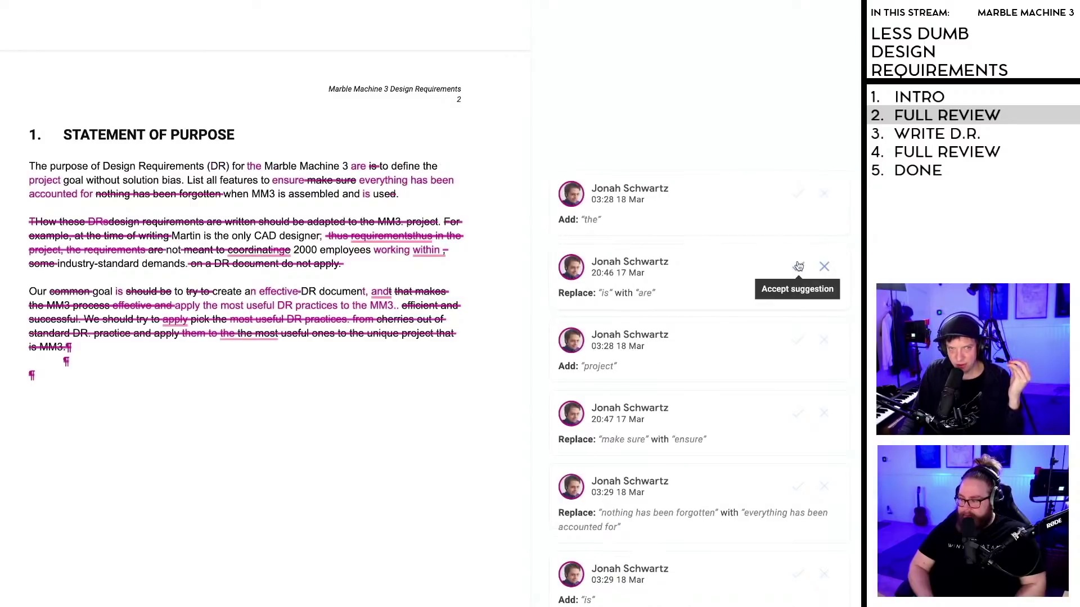
{"action": "left_click", "coordinate": [797, 193]}
{"action": "scroll", "coordinate": [797, 198], "scroll_direction": "down", "scroll_amount": 1}
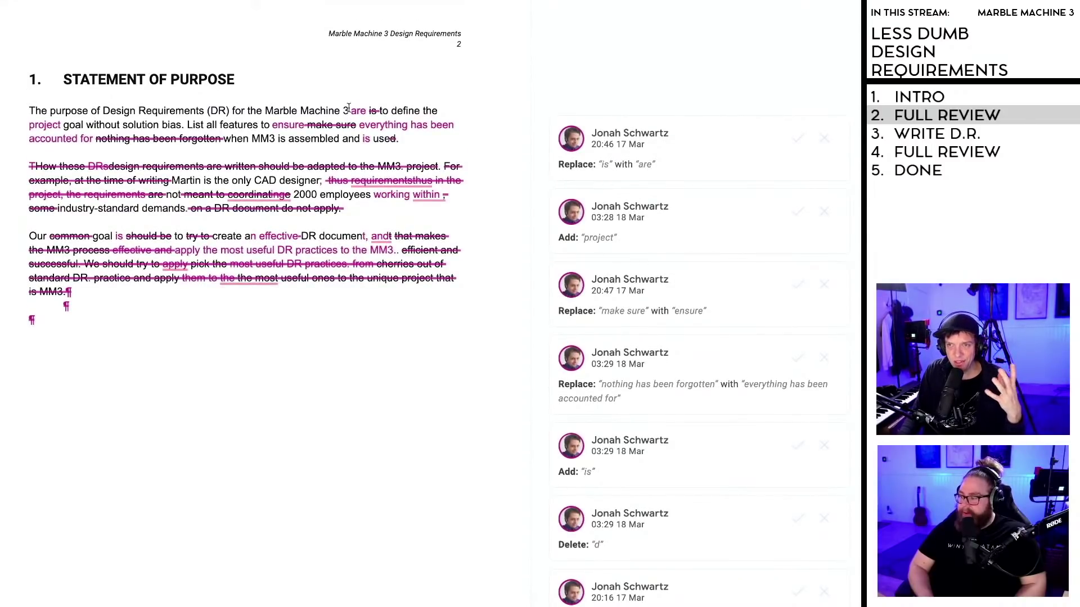
{"action": "left_click", "coordinate": [798, 138]}
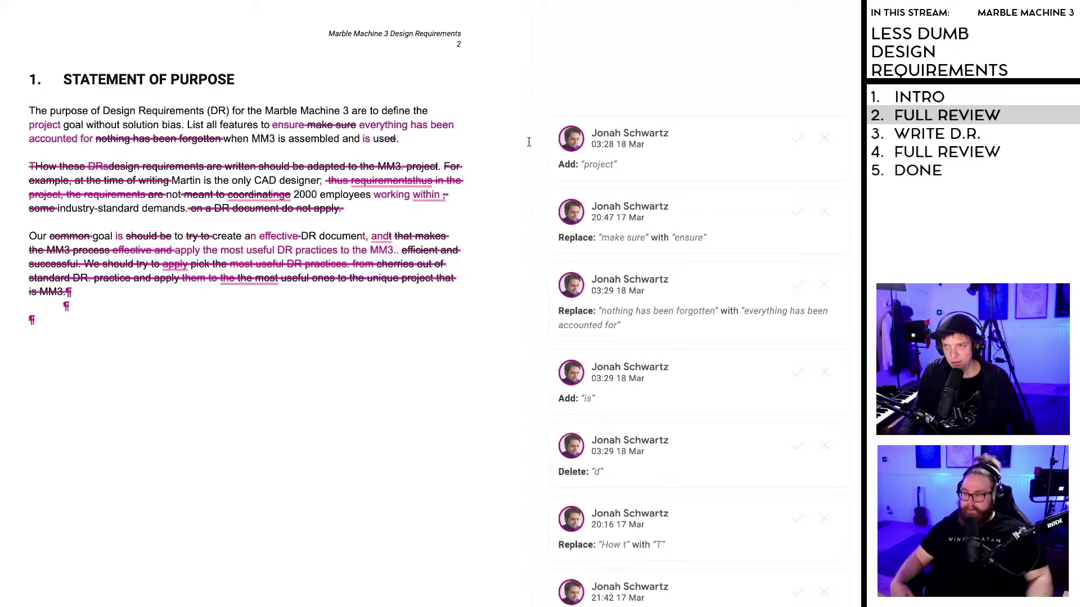
Step: Accept the first paragraph's remaining suggestions: add "project", "ensure", "everything has been accounted for" and "is", and delete the "d" of "used"
{"action": "left_click", "coordinate": [798, 139]}
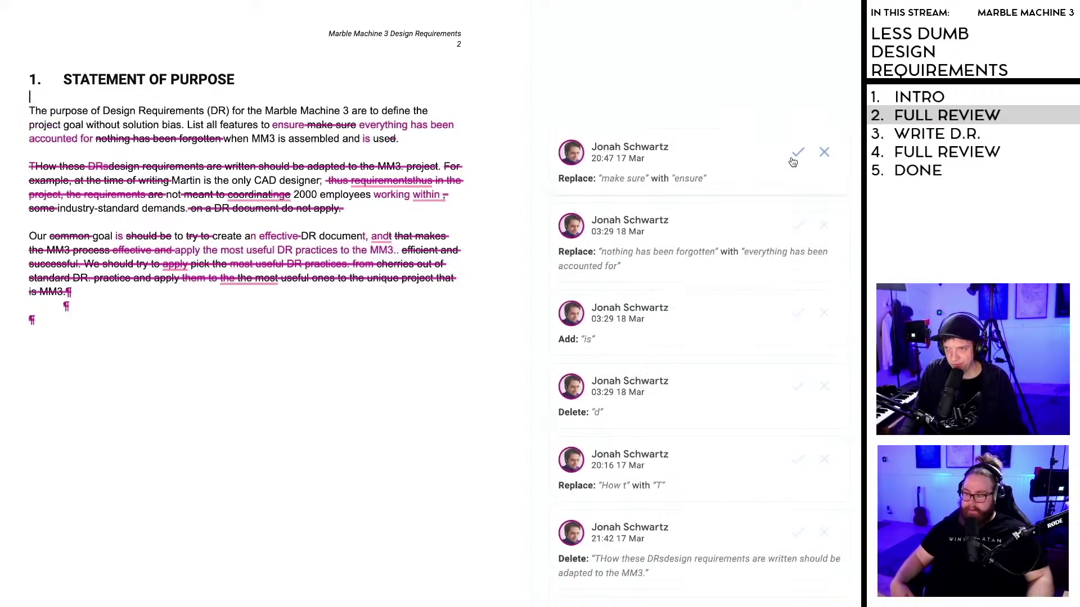
{"action": "left_click", "coordinate": [798, 151]}
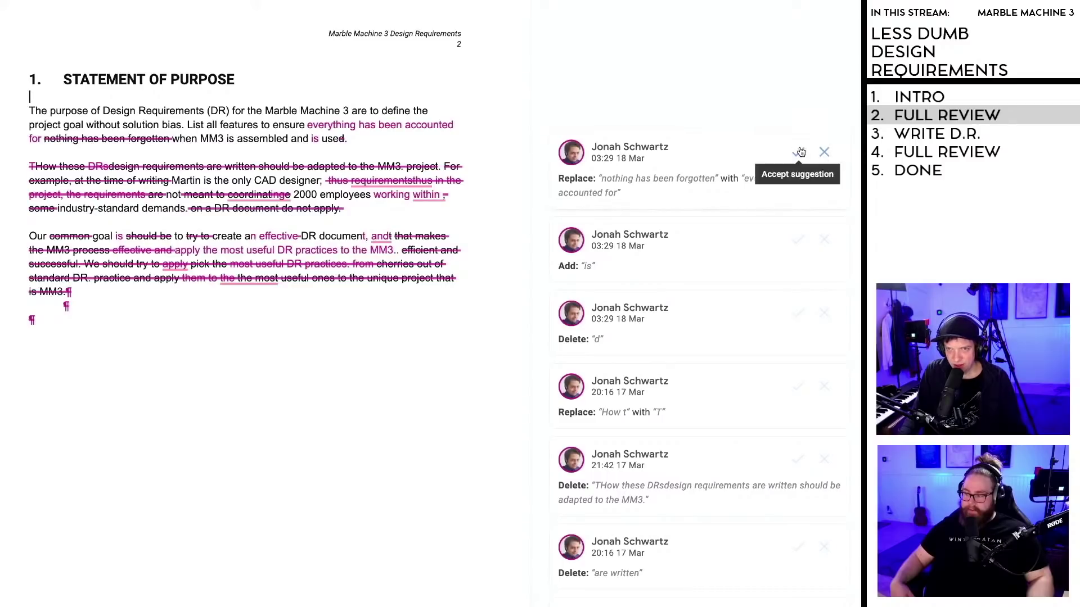
{"action": "left_click", "coordinate": [799, 152]}
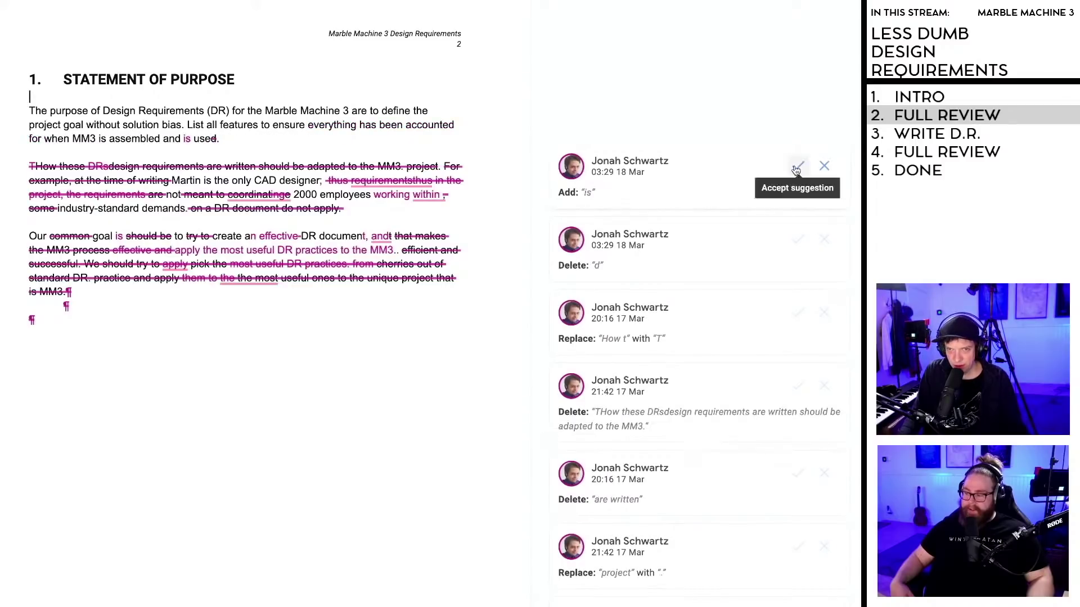
{"action": "left_click", "coordinate": [798, 166]}
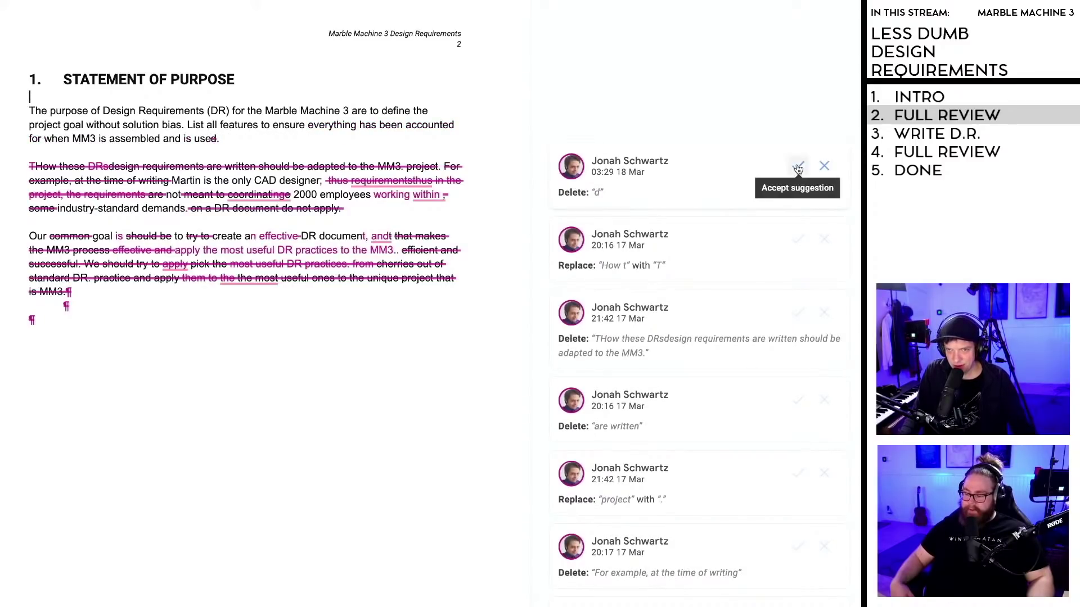
{"action": "left_click", "coordinate": [798, 167]}
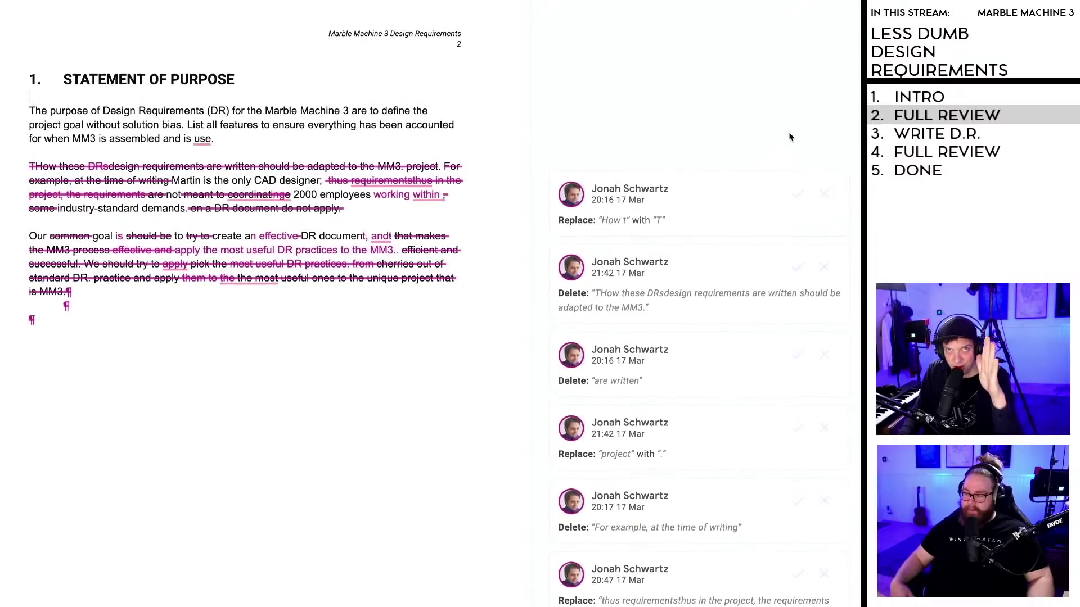
Step: In the second paragraph, accept replacing "How t" with "T" and deleting the opening "design requirements" sentence, "are written", "project" and "For example, at the time of writing"
{"action": "left_click", "coordinate": [797, 194]}
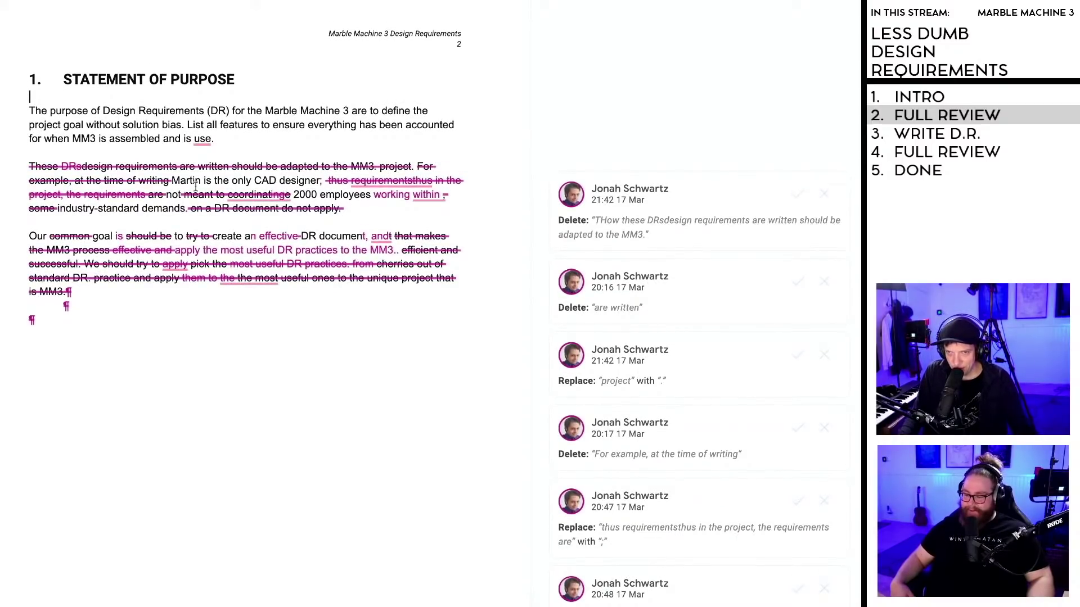
{"action": "left_click_drag", "start_coordinate": [344, 211], "coordinate": [23, 167]}
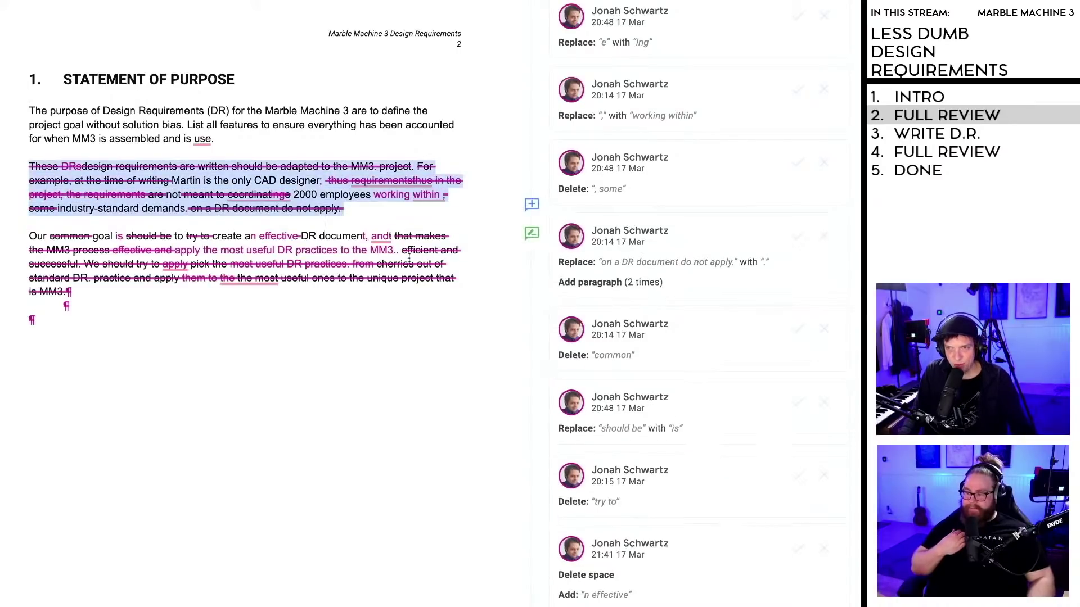
{"action": "left_click", "coordinate": [426, 230]}
{"action": "left_click", "coordinate": [138, 181]}
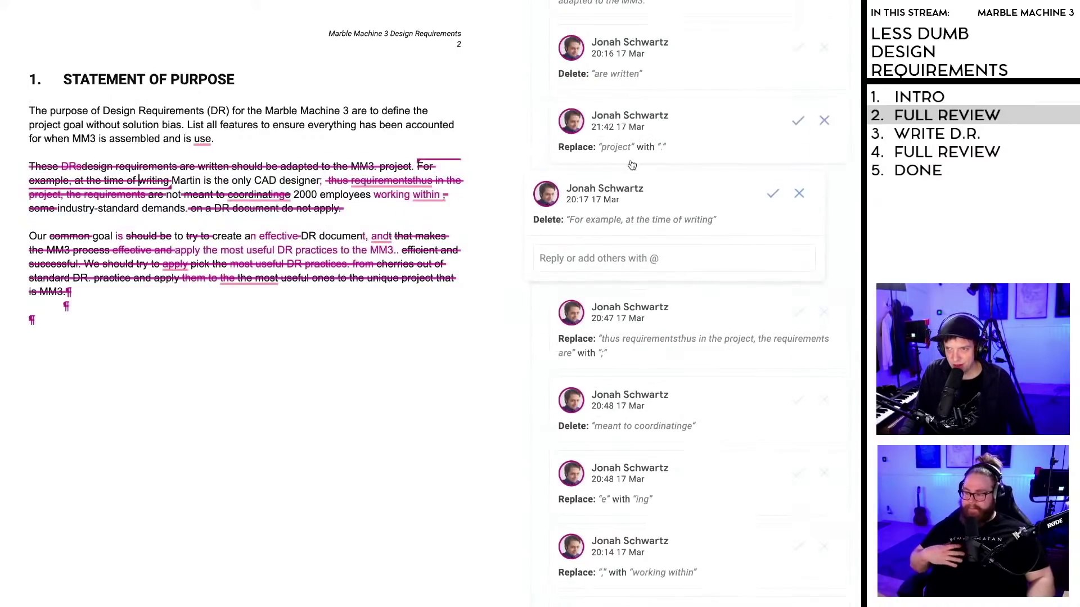
{"action": "scroll", "coordinate": [713, 234], "scroll_direction": "up", "scroll_amount": 2}
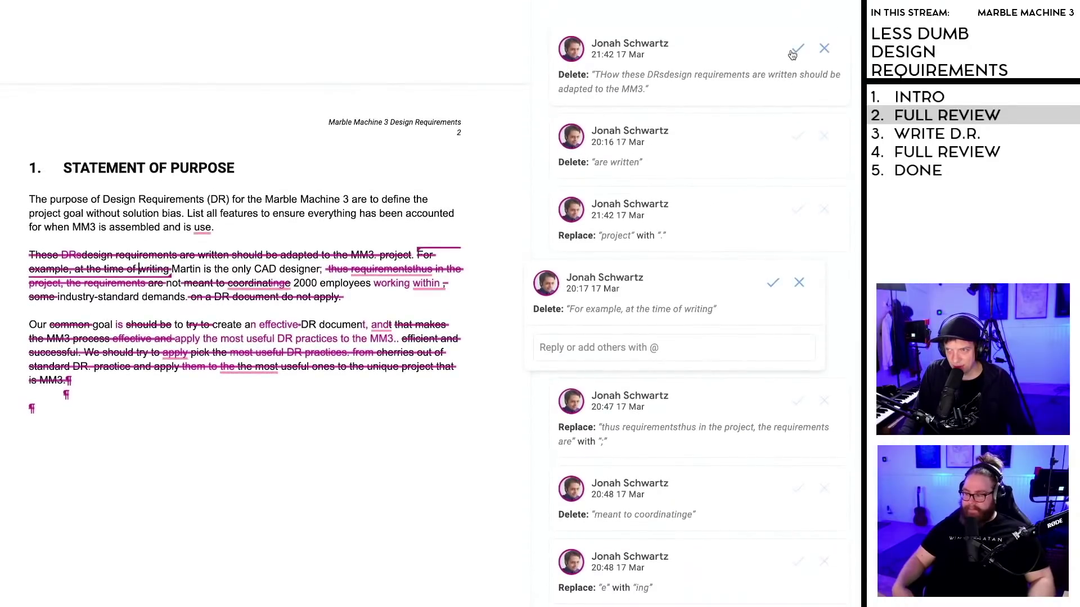
{"action": "left_click", "coordinate": [793, 49]}
{"action": "scroll", "coordinate": [778, 128], "scroll_direction": "down", "scroll_amount": 2}
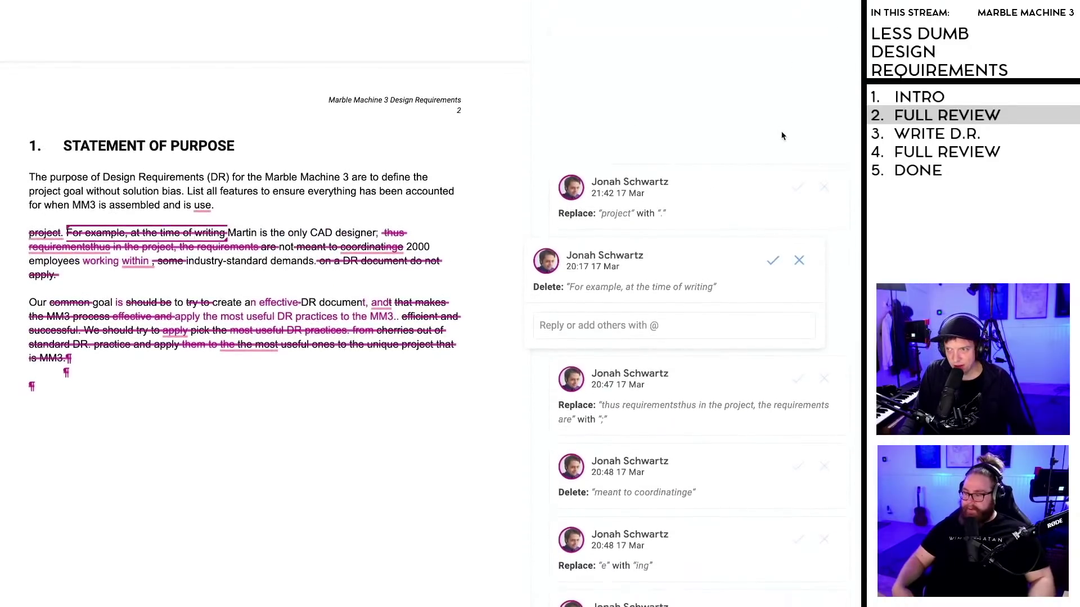
{"action": "left_click", "coordinate": [798, 122]}
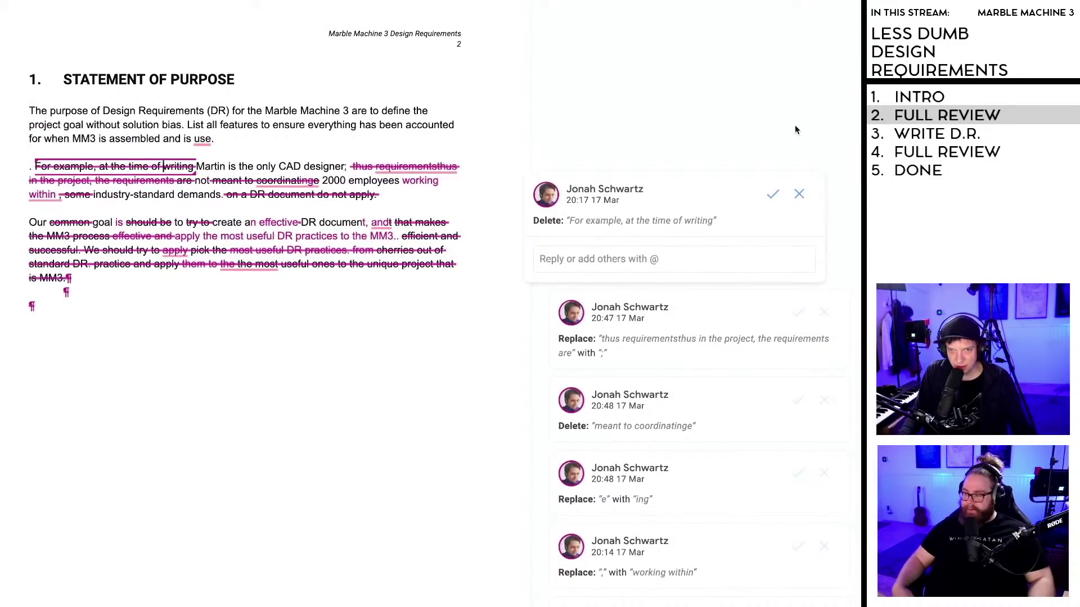
{"action": "left_click", "coordinate": [772, 194]}
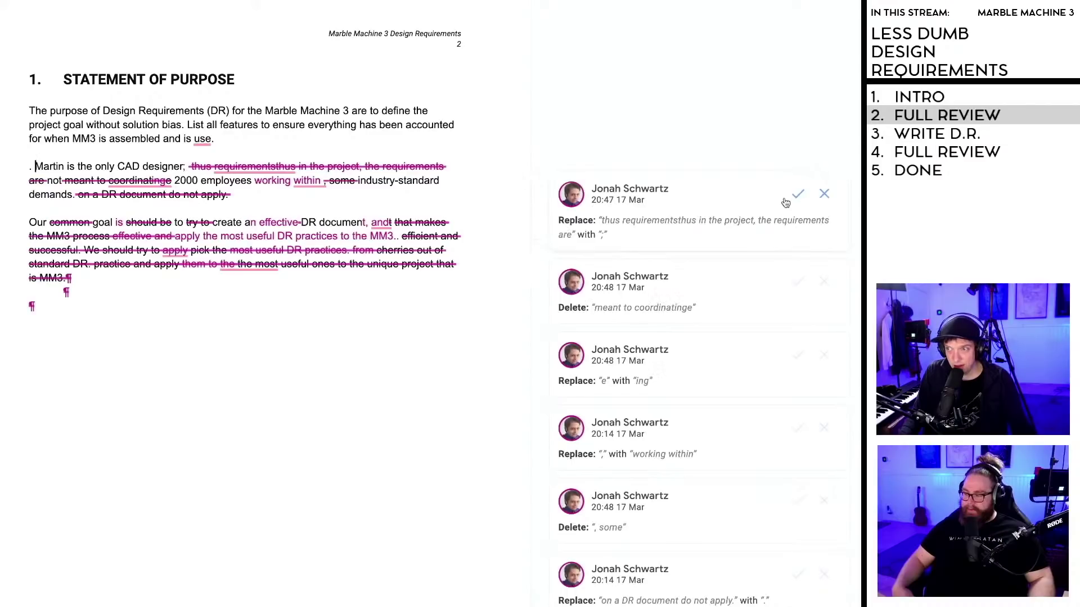
Step: Accept the second paragraph's remaining suggestions, from the ";" replacement to removing "on a DR document do not apply.", and delete the stray period at its start
{"action": "left_click", "coordinate": [798, 195]}
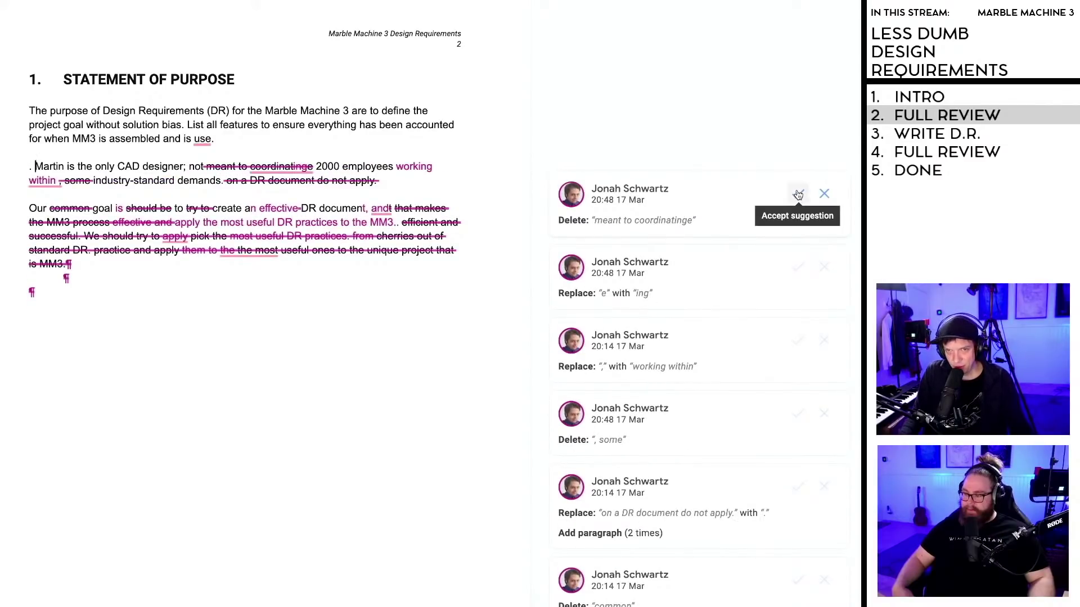
{"action": "left_click", "coordinate": [798, 195]}
{"action": "left_click", "coordinate": [798, 195]}
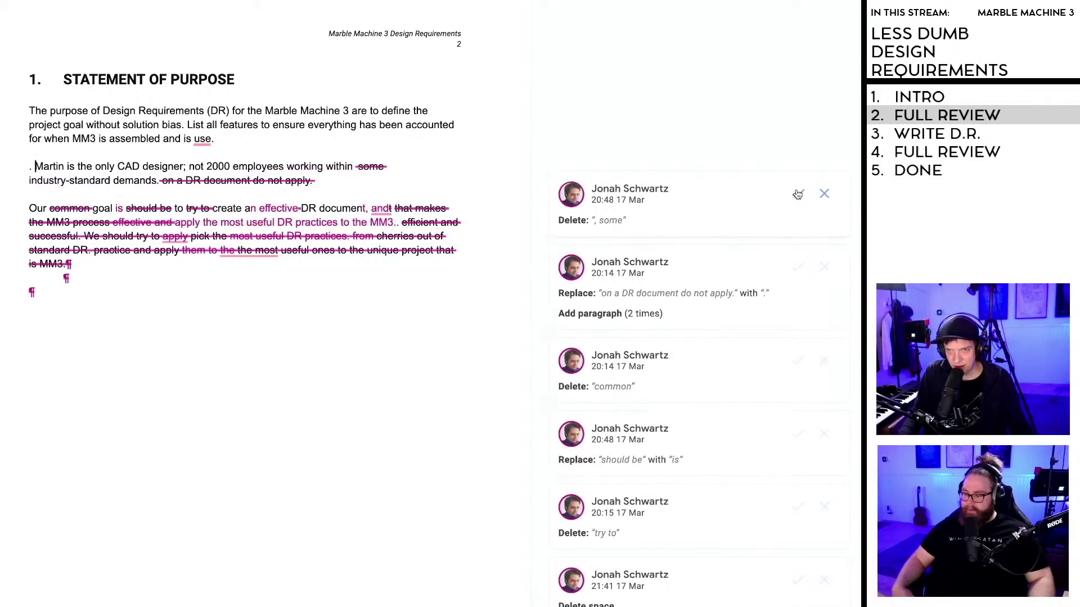
{"action": "left_click", "coordinate": [799, 195]}
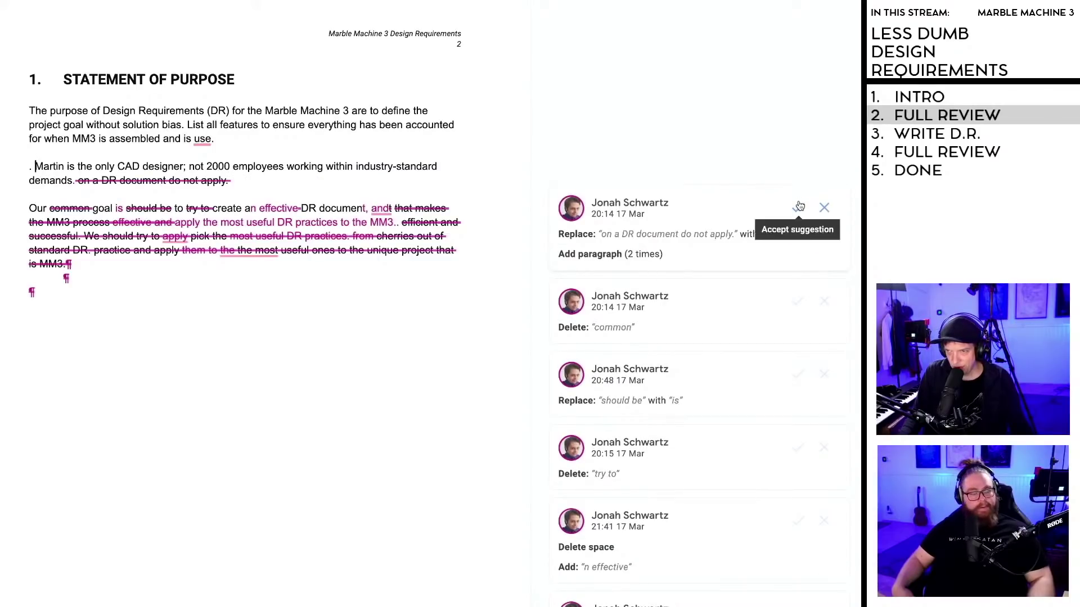
{"action": "left_click", "coordinate": [796, 205]}
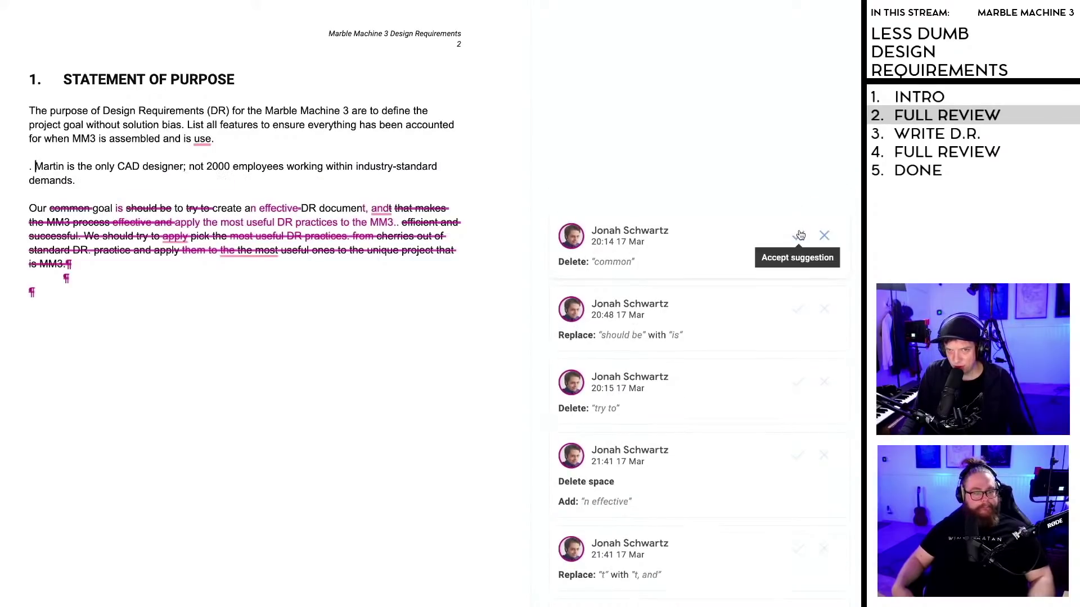
{"action": "key", "text": "BackSpace"}
{"action": "key", "text": "BackSpace"}
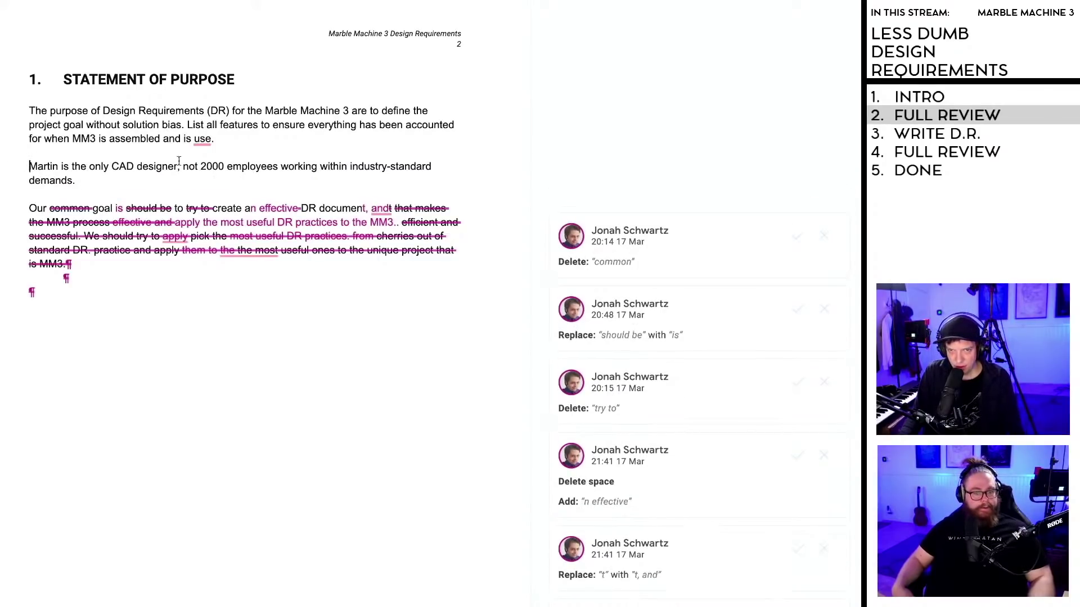
Step: Correct "is use" to "in use" at the end of the first paragraph
{"action": "mouse_move", "coordinate": [203, 139]}
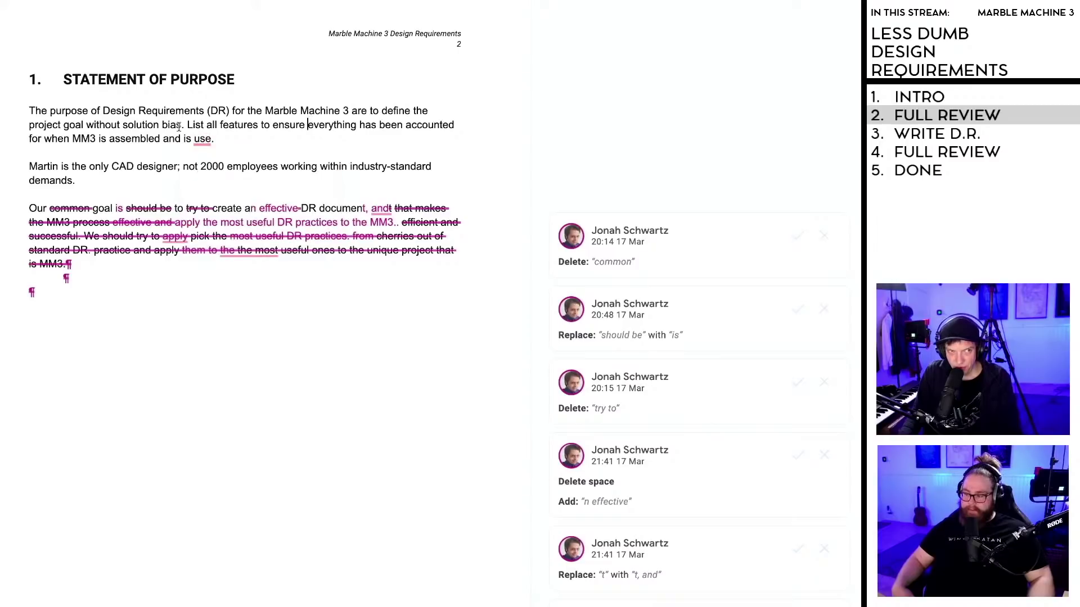
{"action": "left_click_drag", "start_coordinate": [182, 125], "coordinate": [331, 134]}
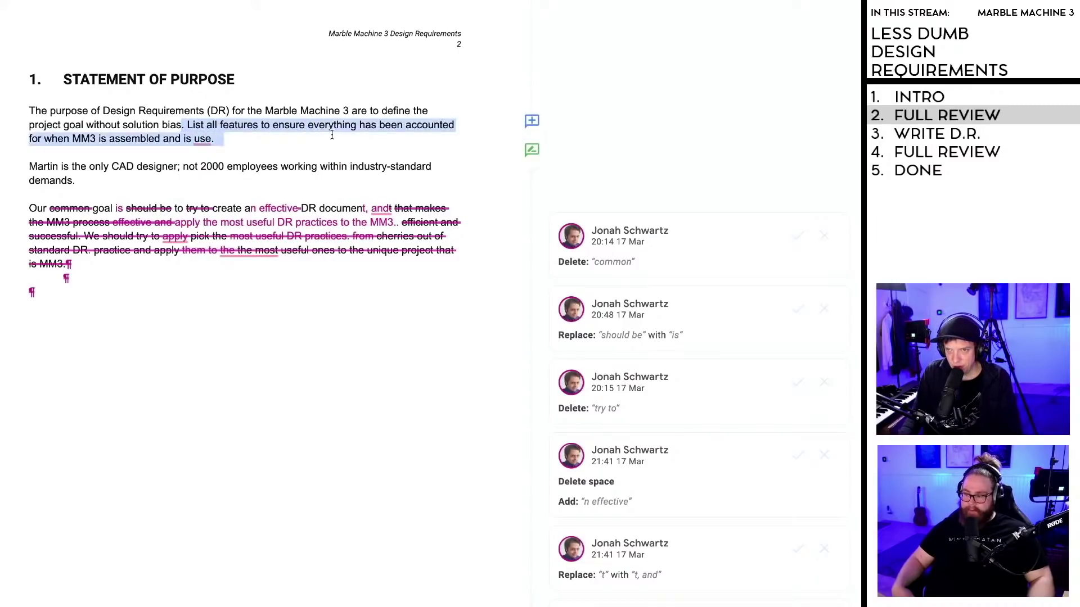
{"action": "left_click_drag", "start_coordinate": [251, 136], "coordinate": [173, 139]}
{"action": "left_click", "coordinate": [174, 139]}
{"action": "mouse_move", "coordinate": [202, 141]}
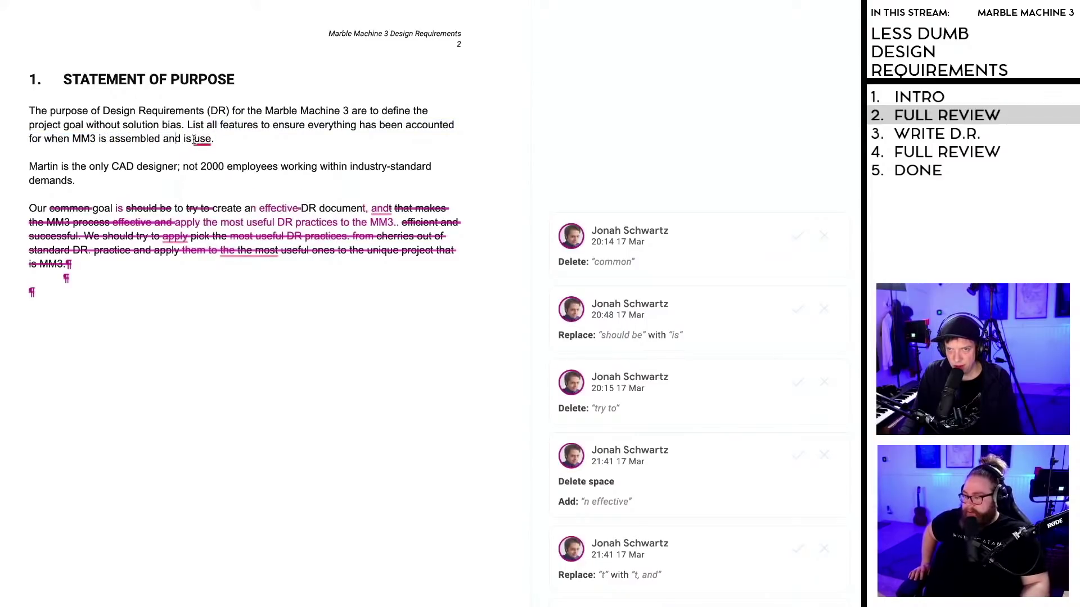
{"action": "left_click", "coordinate": [191, 139]}
{"action": "key", "text": "BackSpace"}
{"action": "type", "text": "n"}
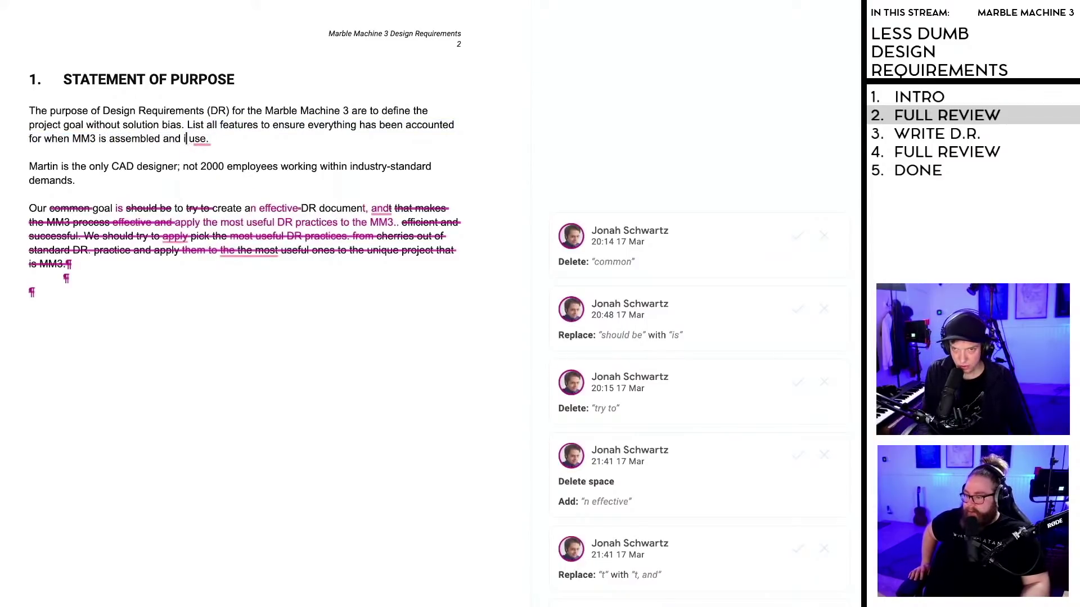
Step: Insert "currently" before "the only CAD designer" in the second paragraph
{"action": "left_click", "coordinate": [224, 167]}
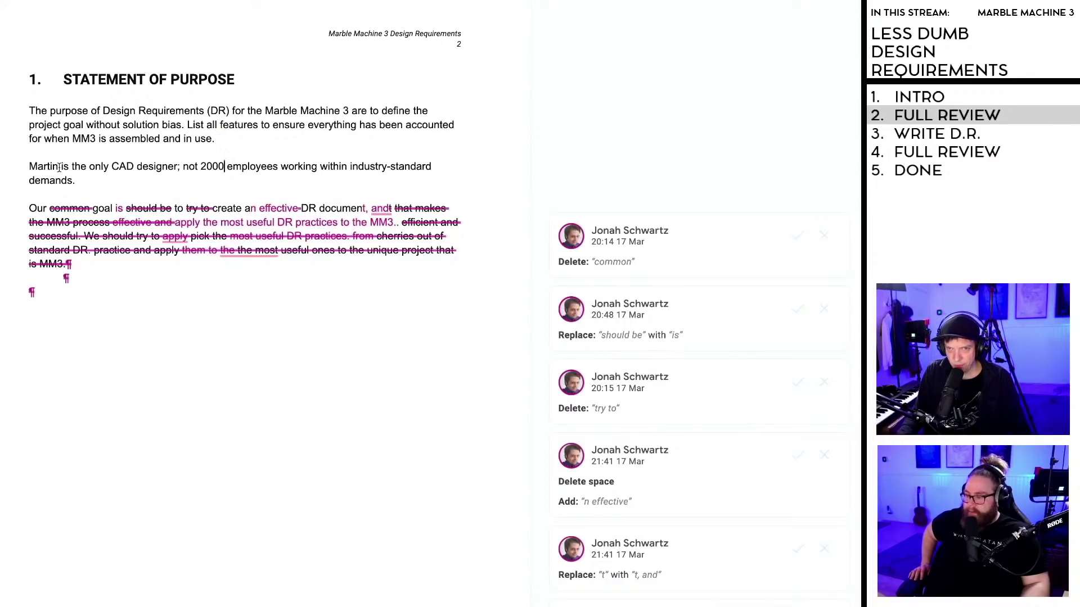
{"action": "type", "text": "currently"}
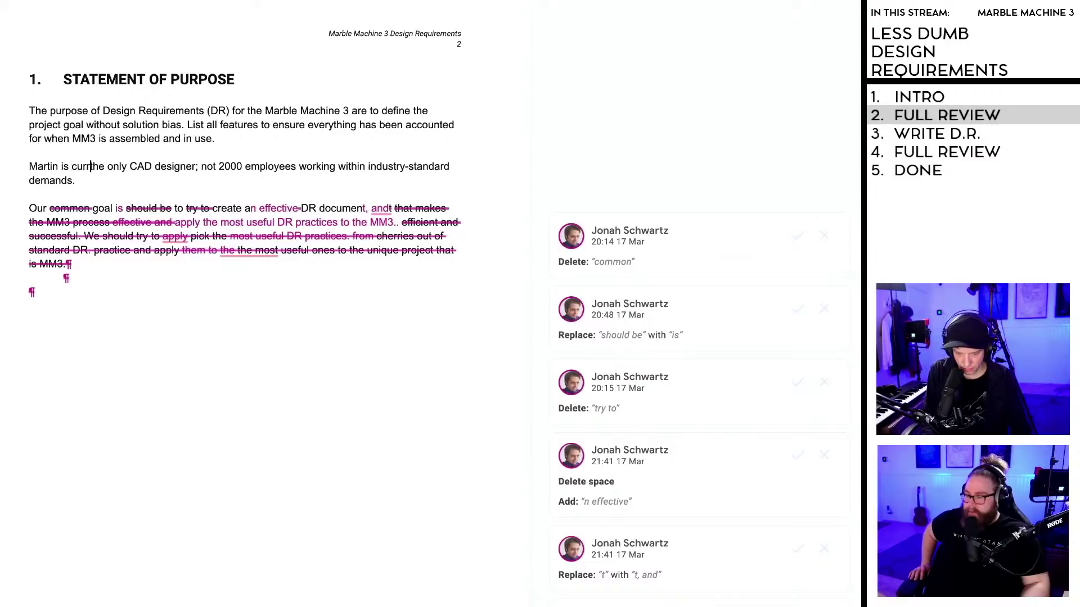
{"action": "left_click", "coordinate": [176, 177]}
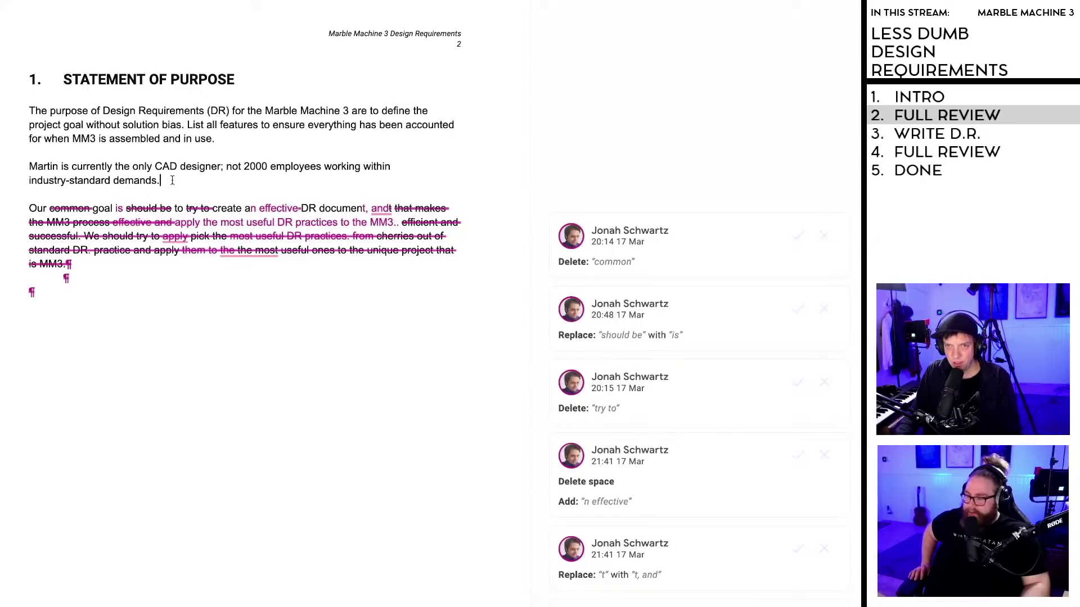
{"action": "double_click", "coordinate": [244, 191]}
Step: In the third paragraph, accept deleting "common", replacing "should be" with "is", and deleting "try to"
{"action": "scroll", "coordinate": [225, 186], "scroll_direction": "down", "scroll_amount": 2}
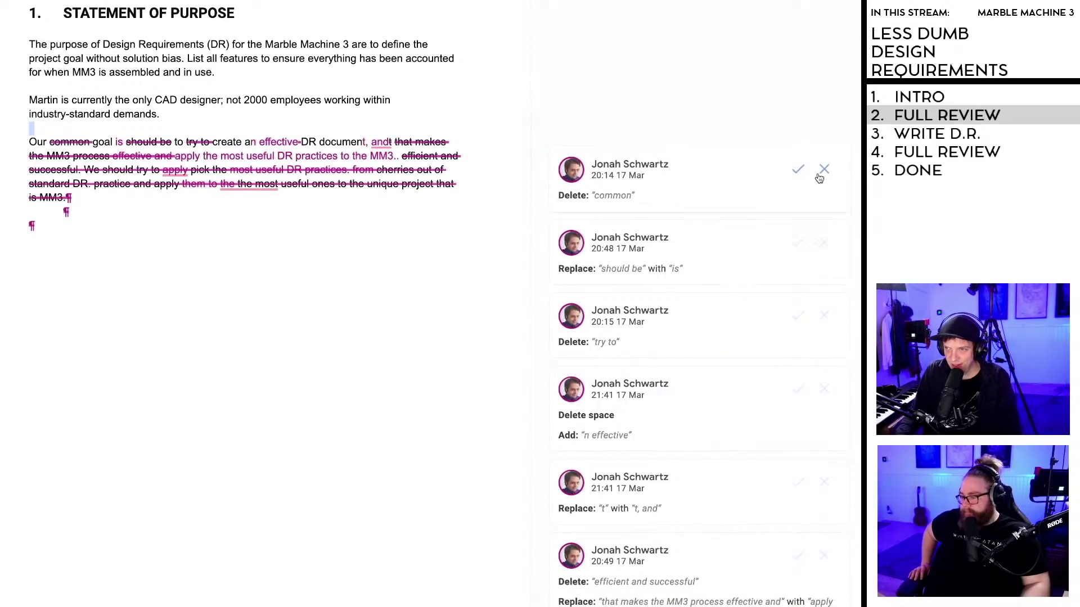
{"action": "left_click", "coordinate": [801, 172]}
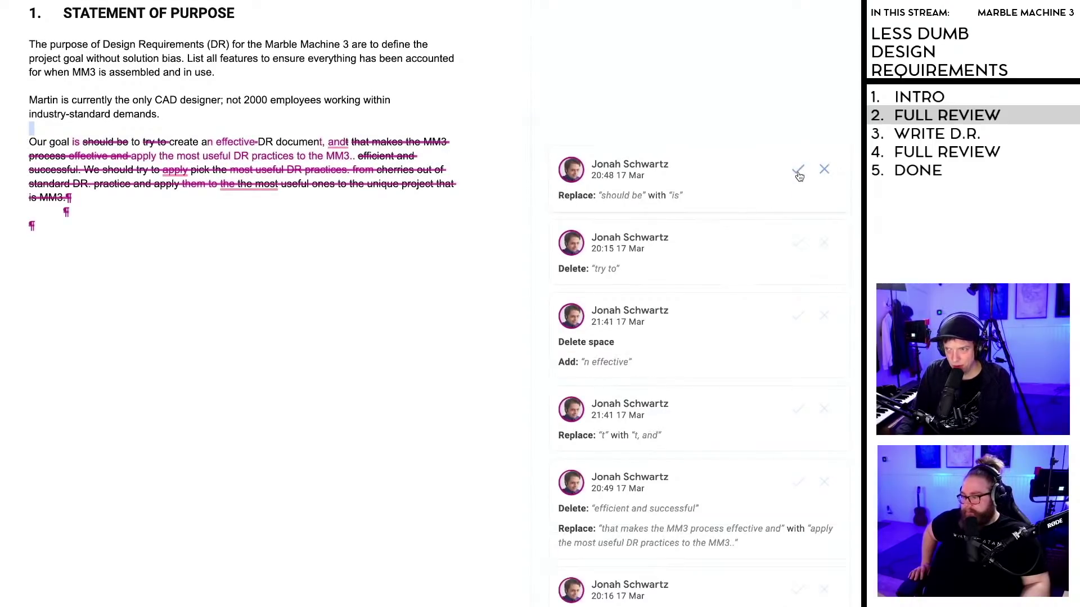
{"action": "left_click", "coordinate": [85, 142]}
{"action": "left_click", "coordinate": [388, 142]}
{"action": "scroll", "coordinate": [761, 120], "scroll_direction": "up", "scroll_amount": 1}
{"action": "left_click", "coordinate": [76, 153]}
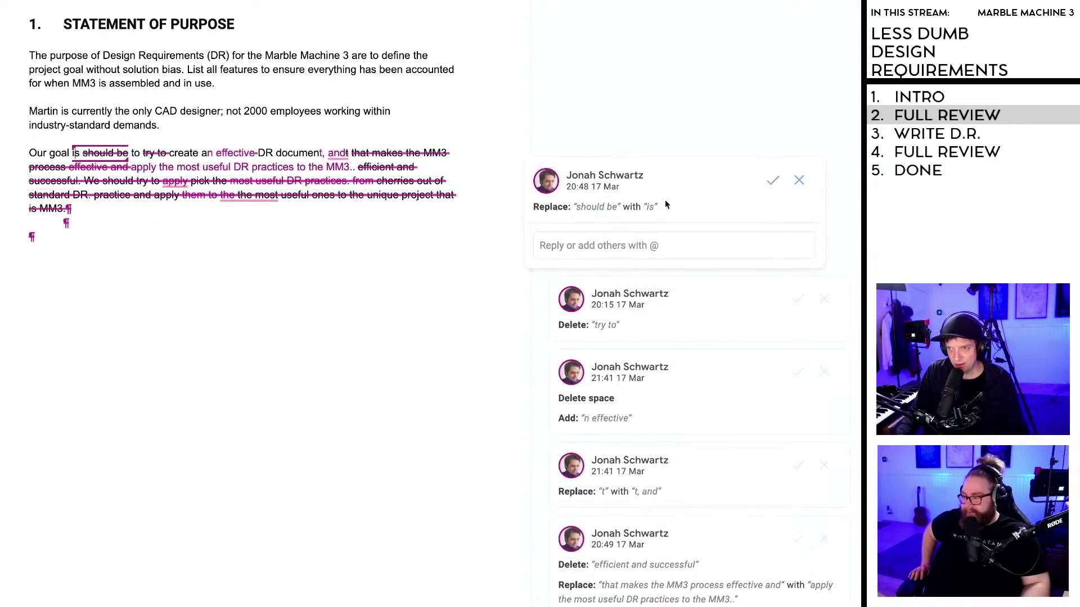
{"action": "left_click", "coordinate": [773, 181]}
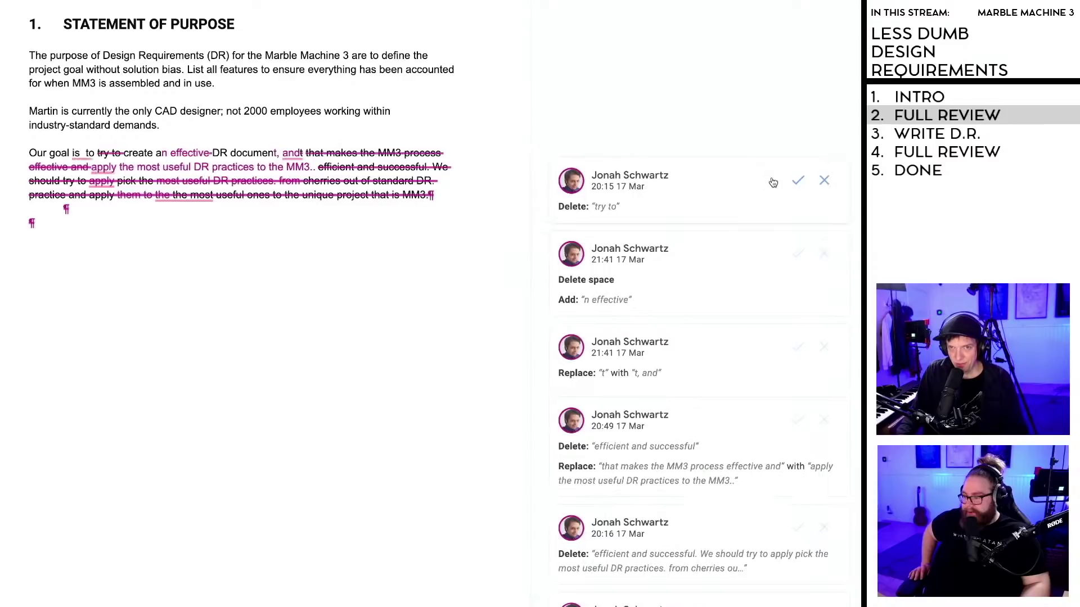
{"action": "left_click", "coordinate": [799, 184]}
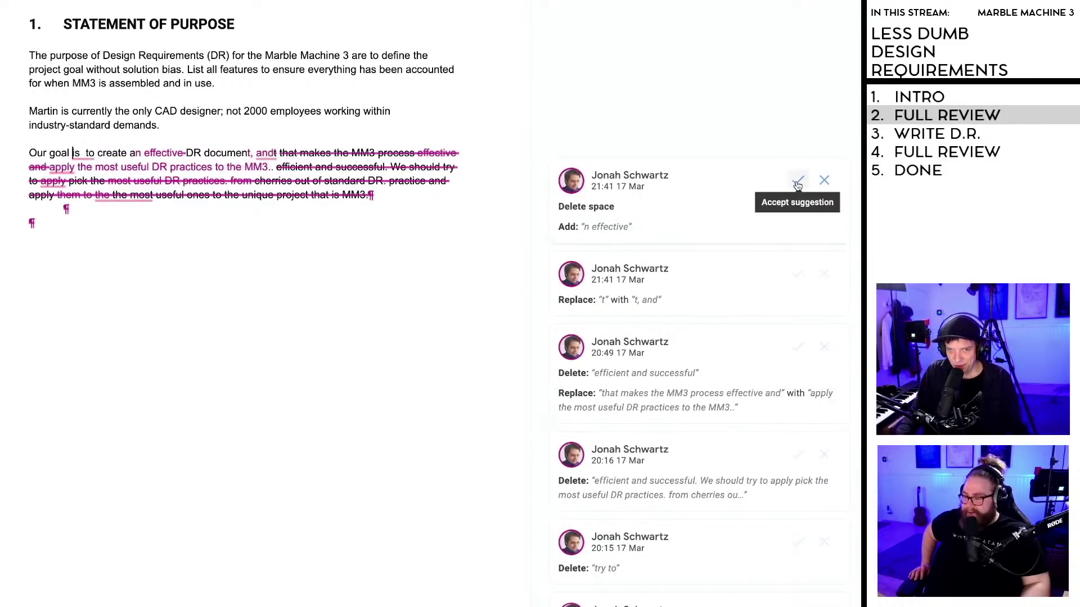
Step: Accept adding "n effective" and "t, and", deleting "efficient and successful", and adding "apply the most useful DR practices to the MM3.." in the third paragraph
{"action": "left_click", "coordinate": [798, 185]}
{"action": "left_click", "coordinate": [798, 183]}
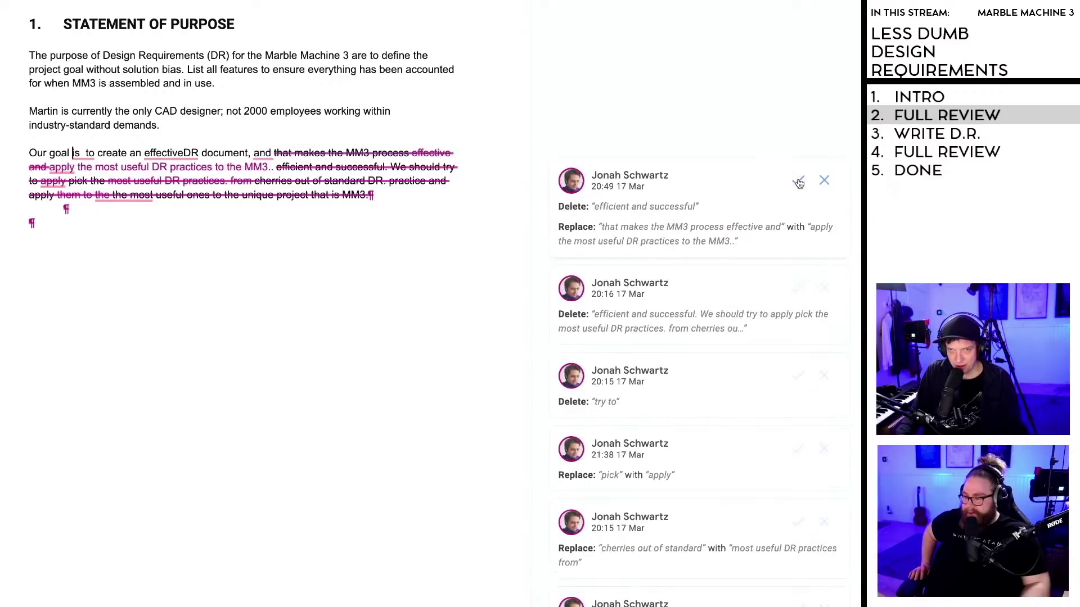
{"action": "left_click", "coordinate": [799, 181]}
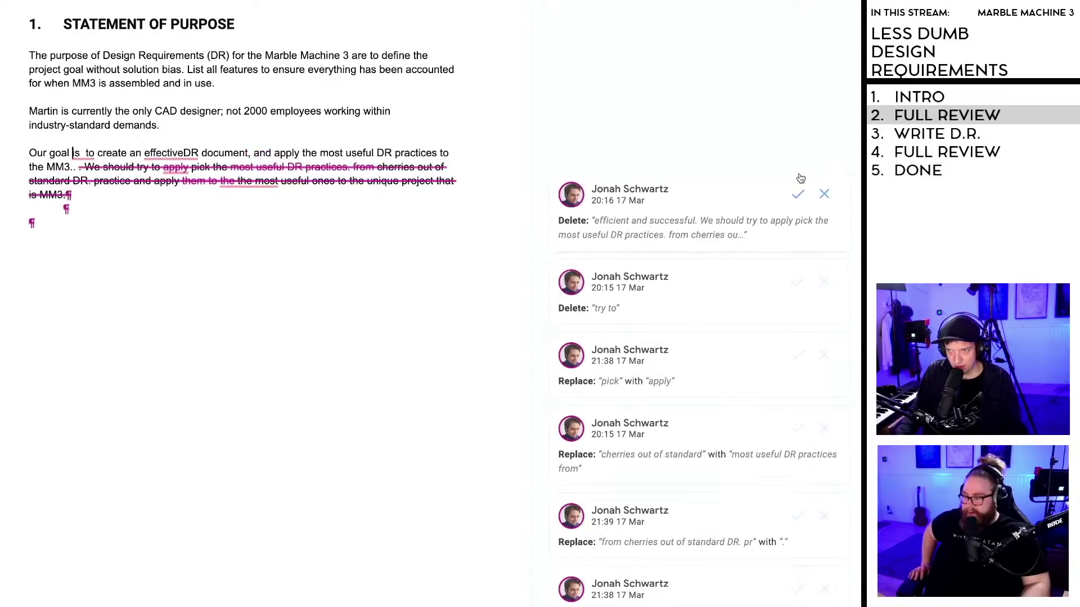
{"action": "left_click", "coordinate": [801, 187]}
{"action": "mouse_move", "coordinate": [82, 153]}
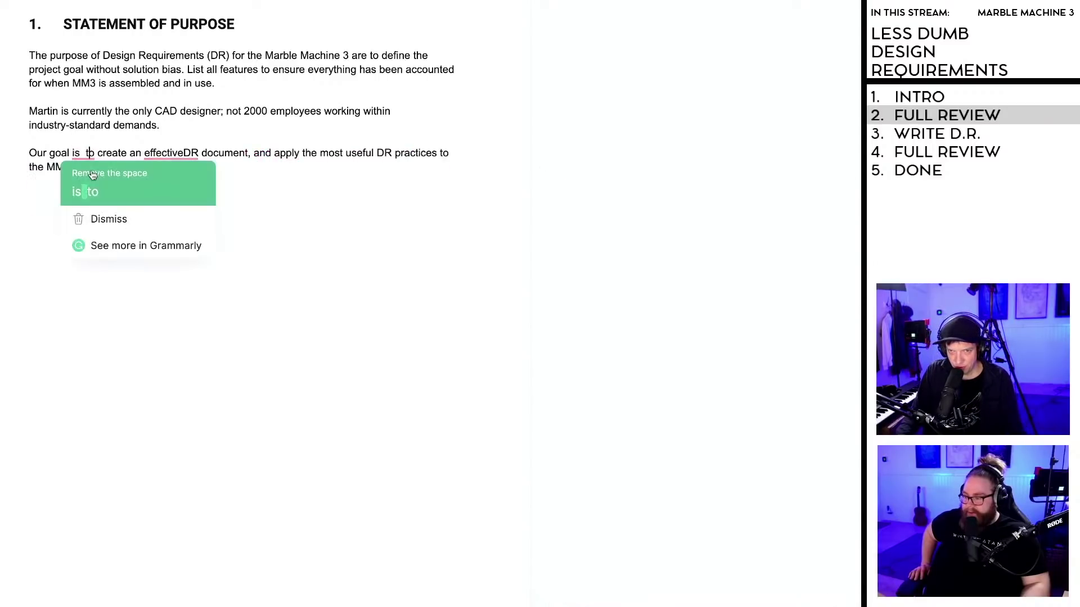
{"action": "key", "text": "ctrl+z"}
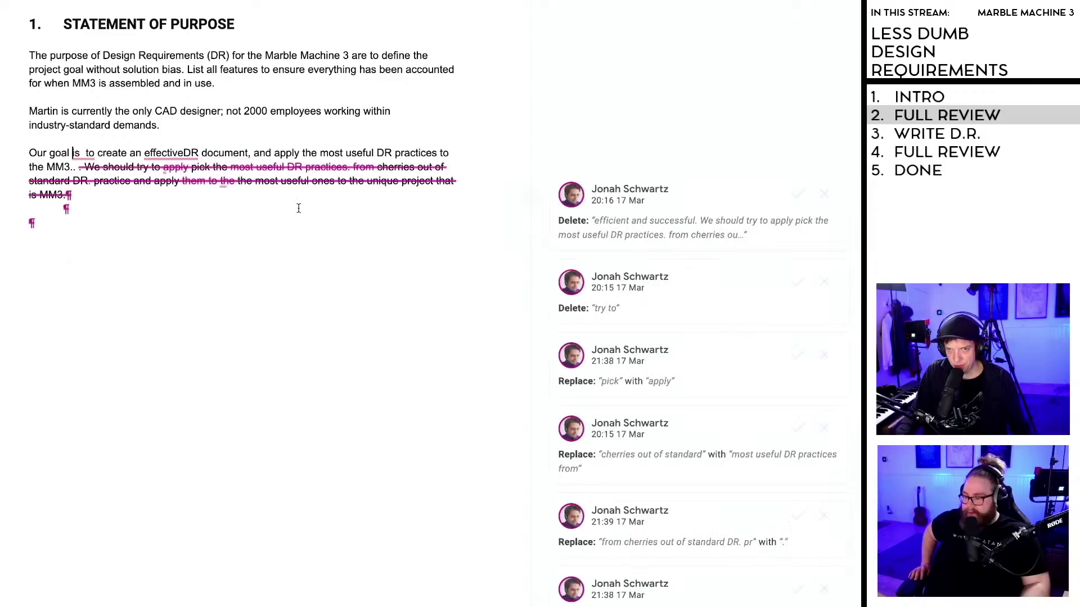
Step: Accept deleting the rest of the third paragraph from "We should try to", and remove the extra space between "is" and "to"
{"action": "mouse_move", "coordinate": [198, 171]}
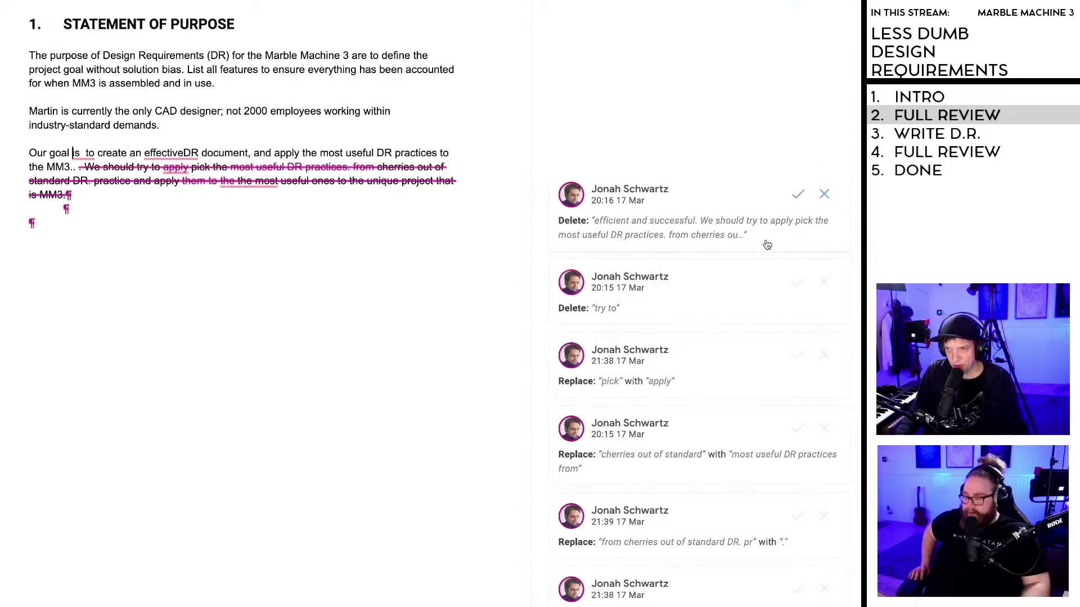
{"action": "left_click", "coordinate": [798, 194]}
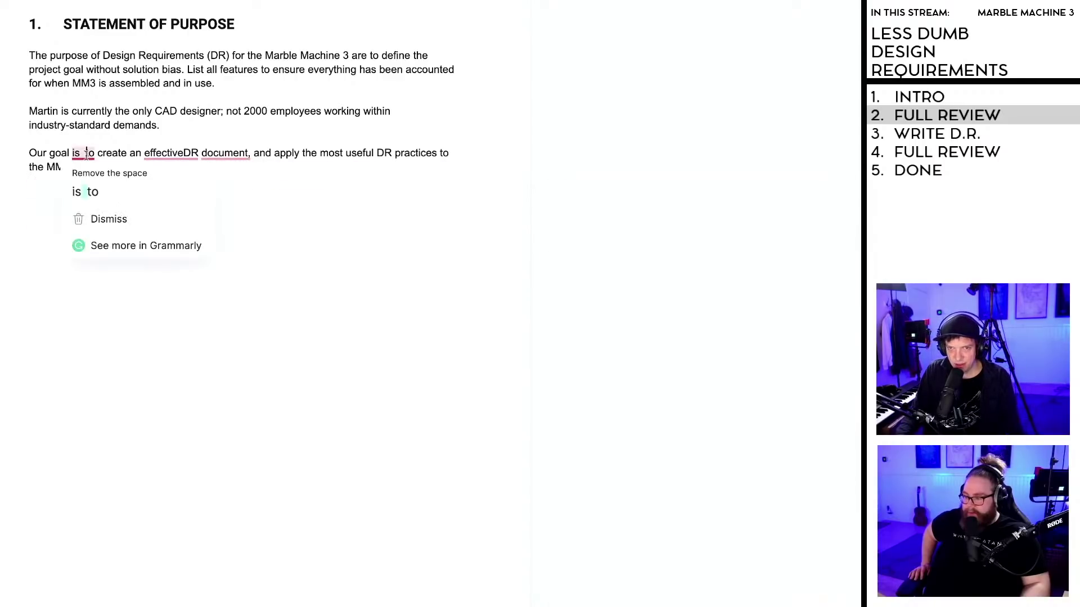
{"action": "left_click", "coordinate": [85, 192]}
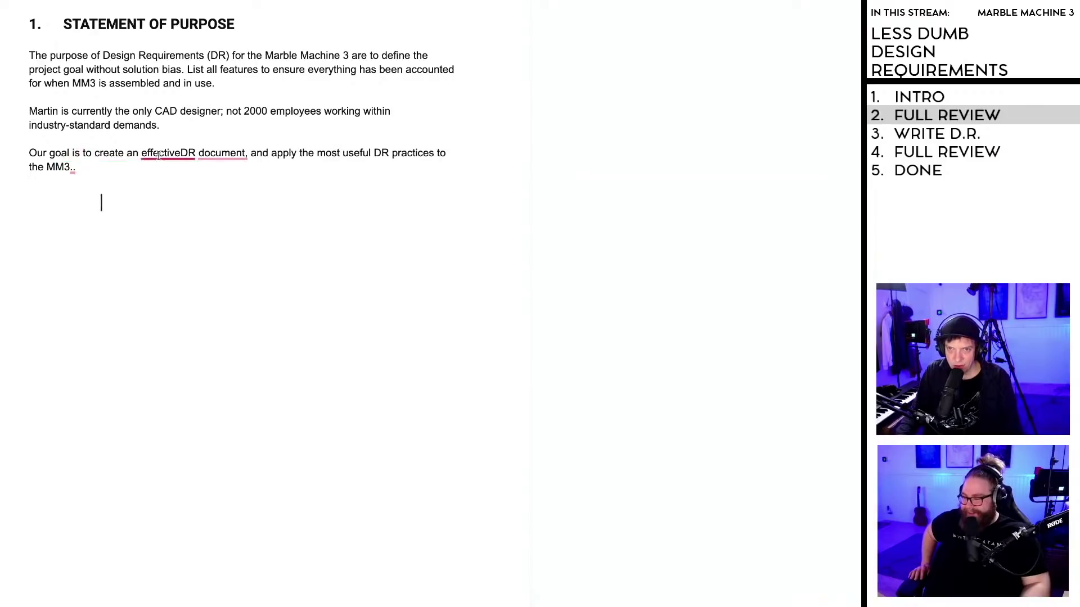
Step: Insert the missing space between "effective" and "DR" in the third paragraph
{"action": "mouse_move", "coordinate": [156, 159]}
{"action": "scroll", "coordinate": [323, 248], "scroll_direction": "up", "scroll_amount": 1}
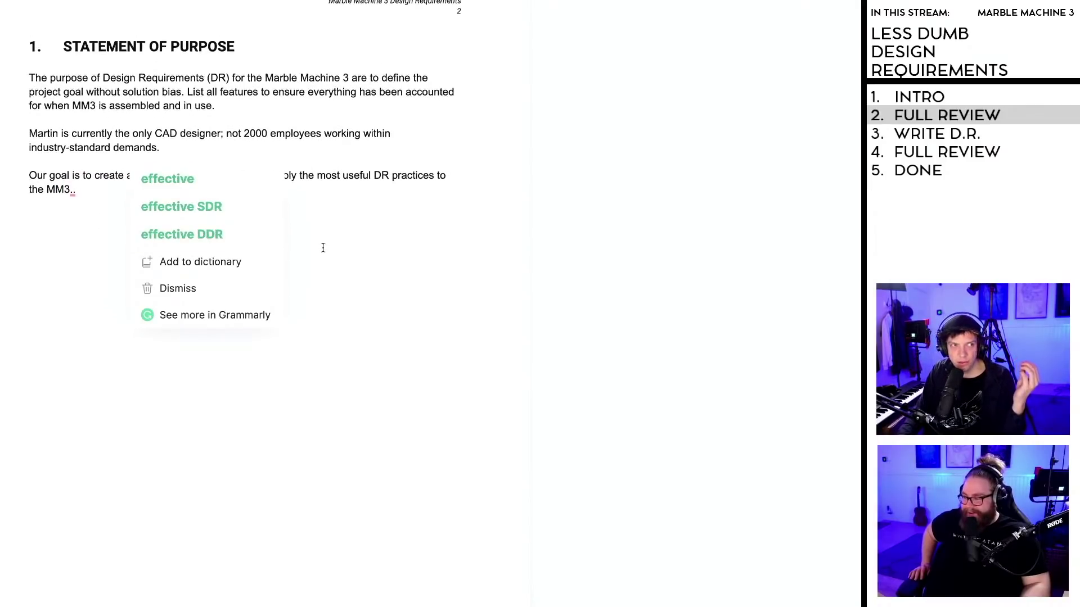
{"action": "scroll", "coordinate": [323, 248], "scroll_direction": "up", "scroll_amount": 1}
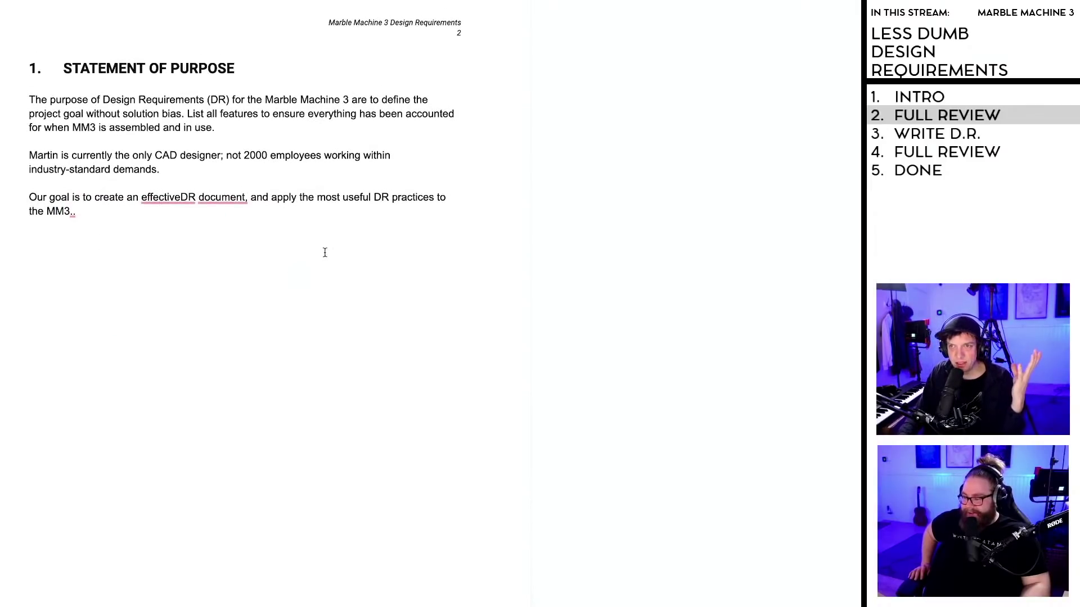
{"action": "scroll", "coordinate": [325, 253], "scroll_direction": "up", "scroll_amount": 1}
{"action": "left_click", "coordinate": [176, 209]}
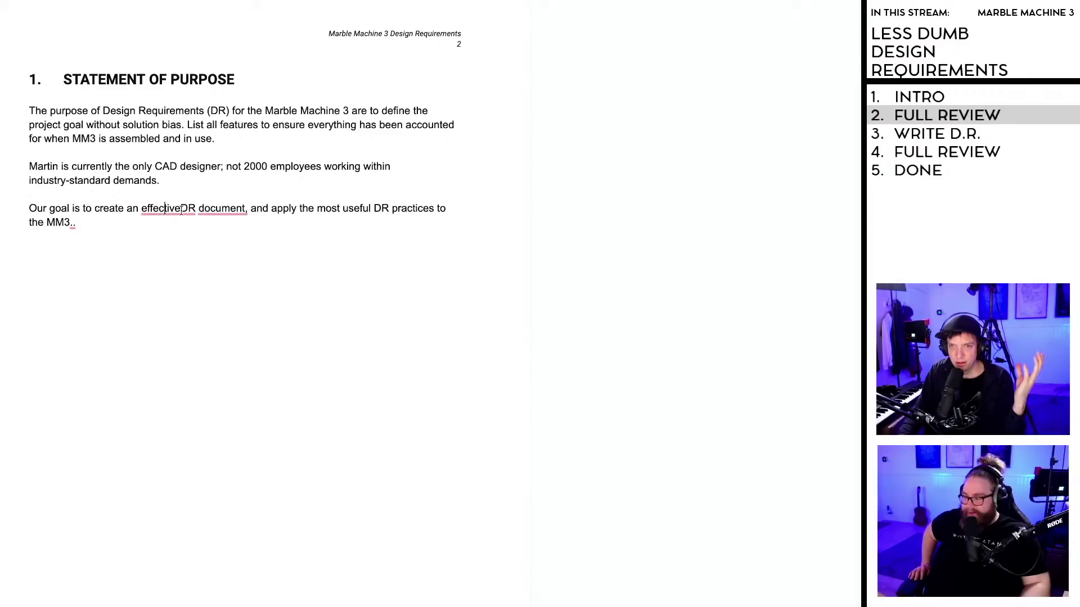
{"action": "mouse_move", "coordinate": [180, 210]}
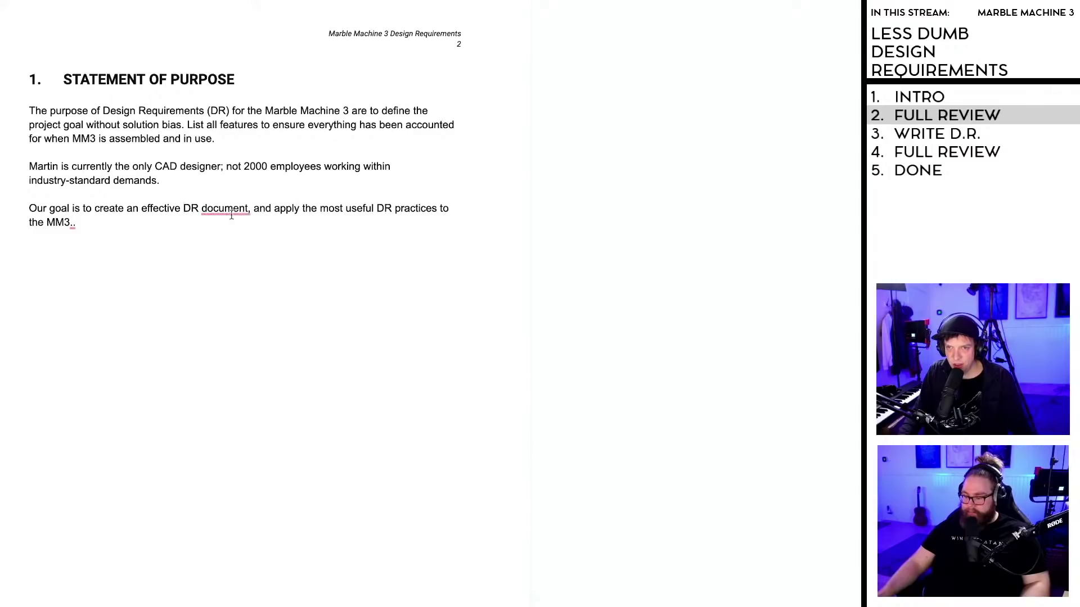
Step: In the third paragraph, remove the comma after "document" and reduce the double period after "MM3" to a single one
{"action": "mouse_move", "coordinate": [256, 211]}
{"action": "left_click", "coordinate": [235, 245]}
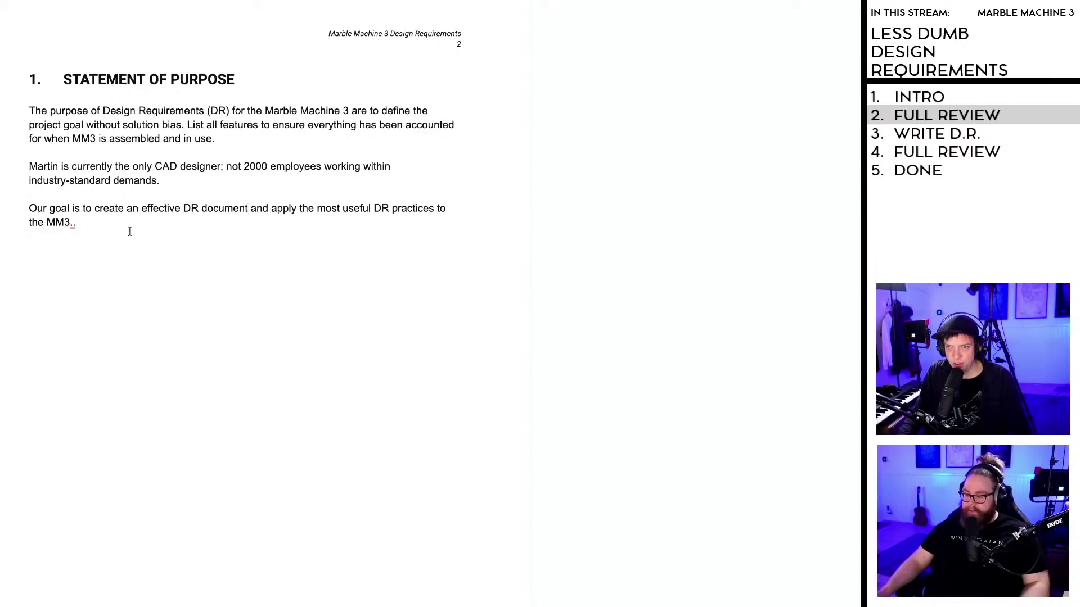
{"action": "mouse_move", "coordinate": [73, 224]}
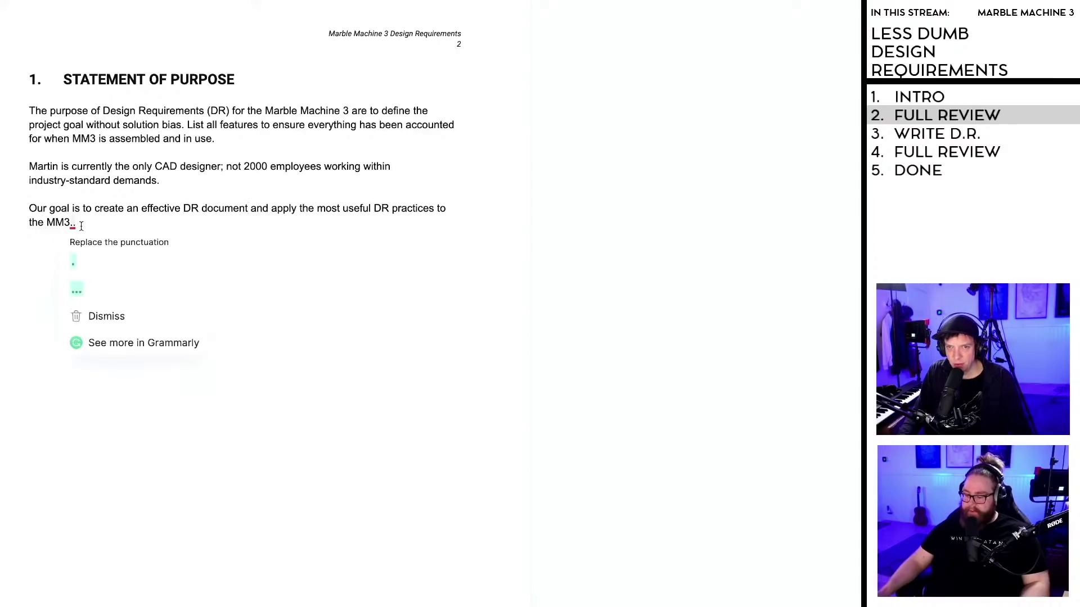
{"action": "left_click", "coordinate": [83, 273]}
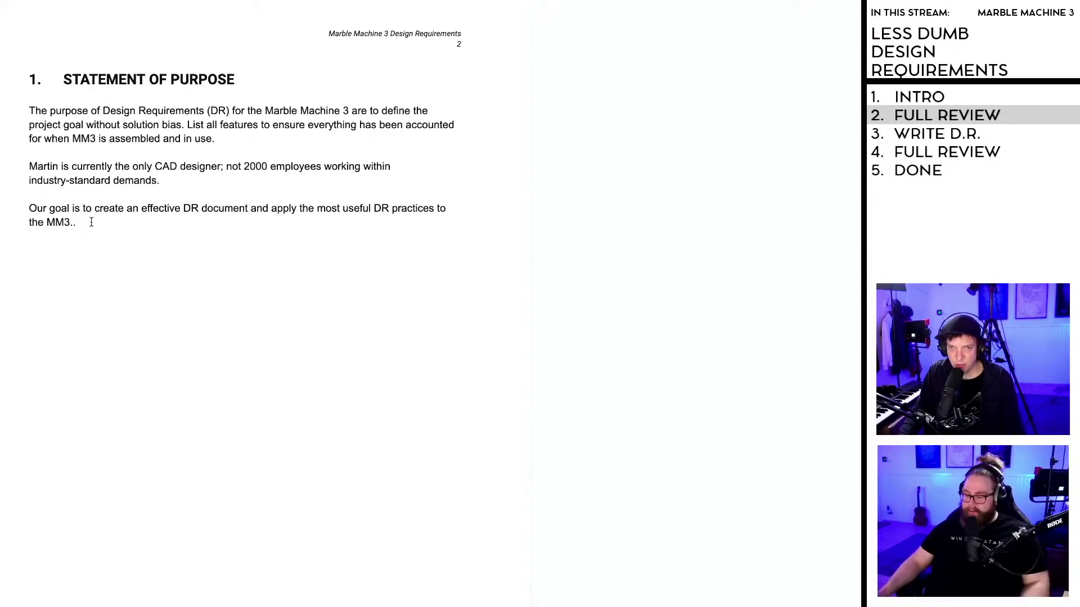
{"action": "key", "text": "Return"}
{"action": "key", "text": "Tab"}
{"action": "key", "text": "Tab"}
Step: Read through the edited Statement of Purpose section from its heading to its last sentence
{"action": "scroll", "coordinate": [186, 275], "scroll_direction": "down", "scroll_amount": 1}
{"action": "scroll", "coordinate": [282, 277], "scroll_direction": "up", "scroll_amount": 1}
{"action": "scroll", "coordinate": [315, 277], "scroll_direction": "down", "scroll_amount": 3}
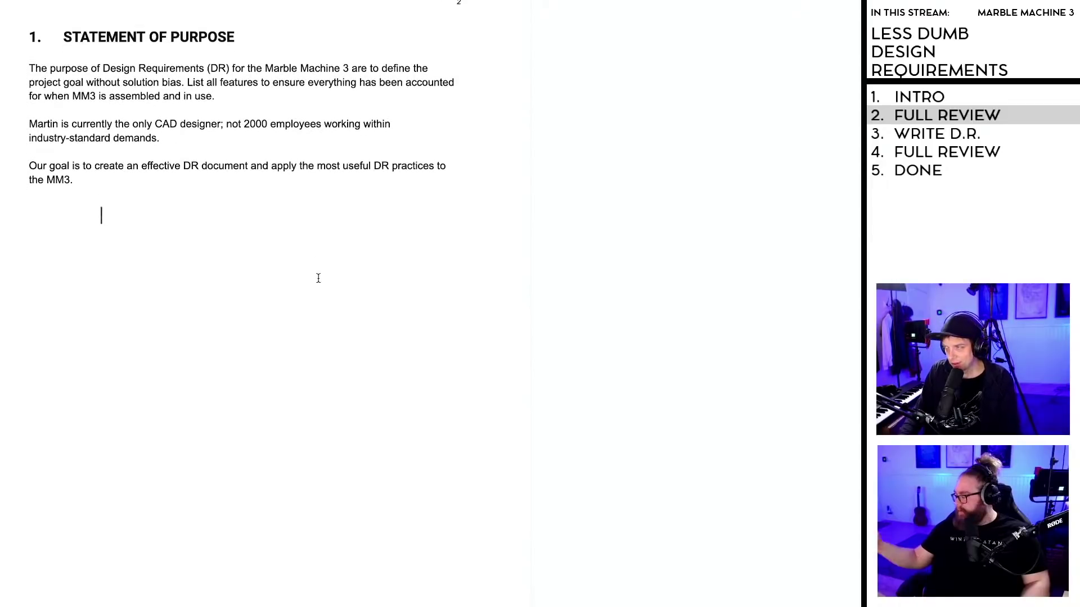
{"action": "scroll", "coordinate": [305, 251], "scroll_direction": "up", "scroll_amount": 1}
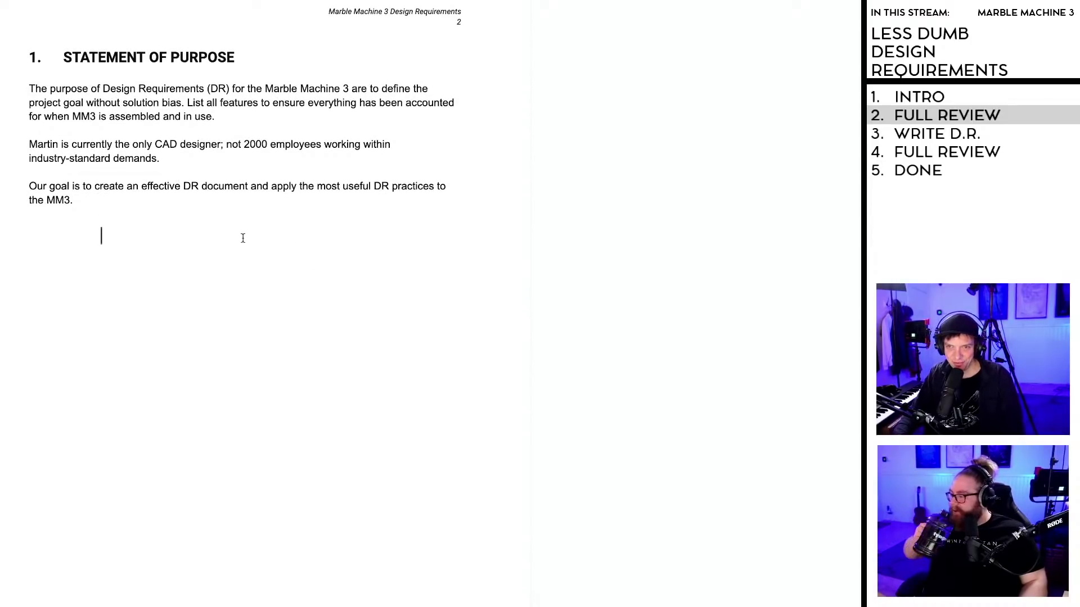
{"action": "scroll", "coordinate": [243, 237], "scroll_direction": "up", "scroll_amount": 2}
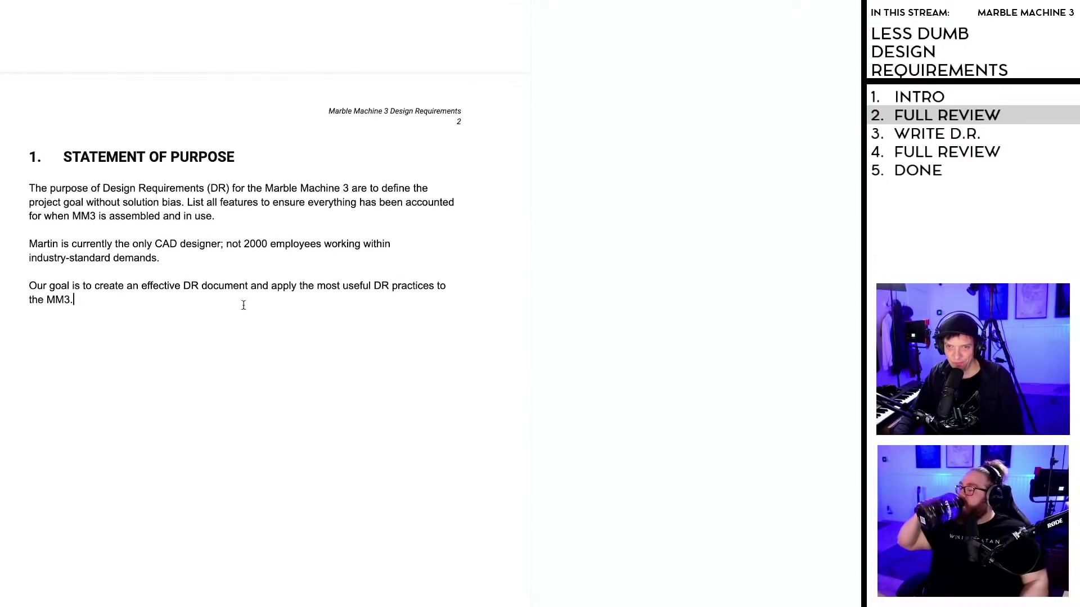
{"action": "scroll", "coordinate": [243, 302], "scroll_direction": "down", "scroll_amount": 2}
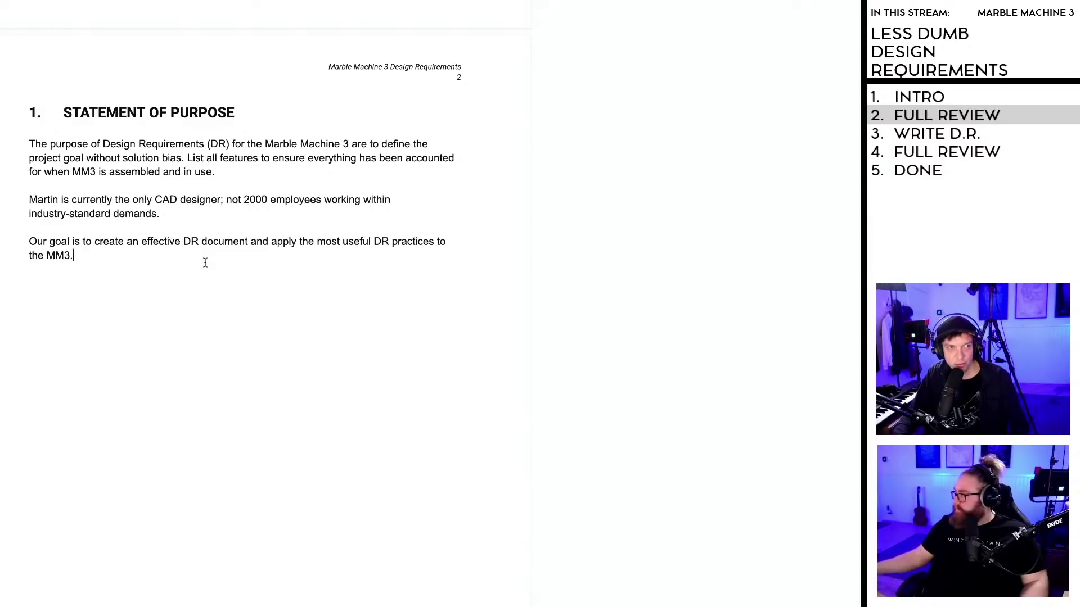
{"action": "scroll", "coordinate": [185, 253], "scroll_direction": "down", "scroll_amount": 1}
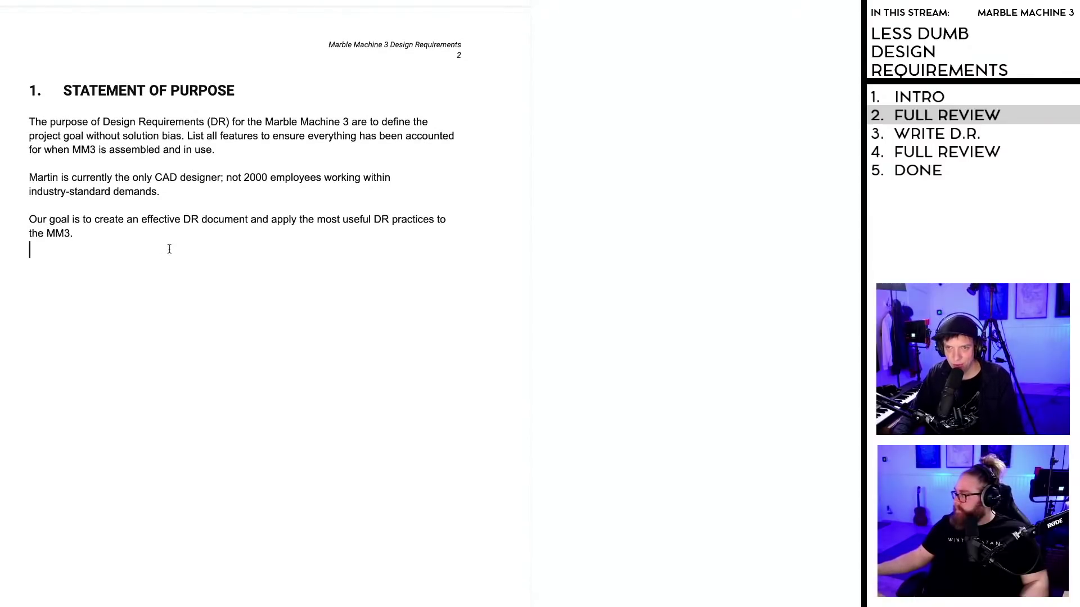
{"action": "scroll", "coordinate": [174, 255], "scroll_direction": "up", "scroll_amount": 20}
{"action": "scroll", "coordinate": [175, 257], "scroll_direction": "down", "scroll_amount": 10}
{"action": "scroll", "coordinate": [175, 256], "scroll_direction": "down", "scroll_amount": 15}
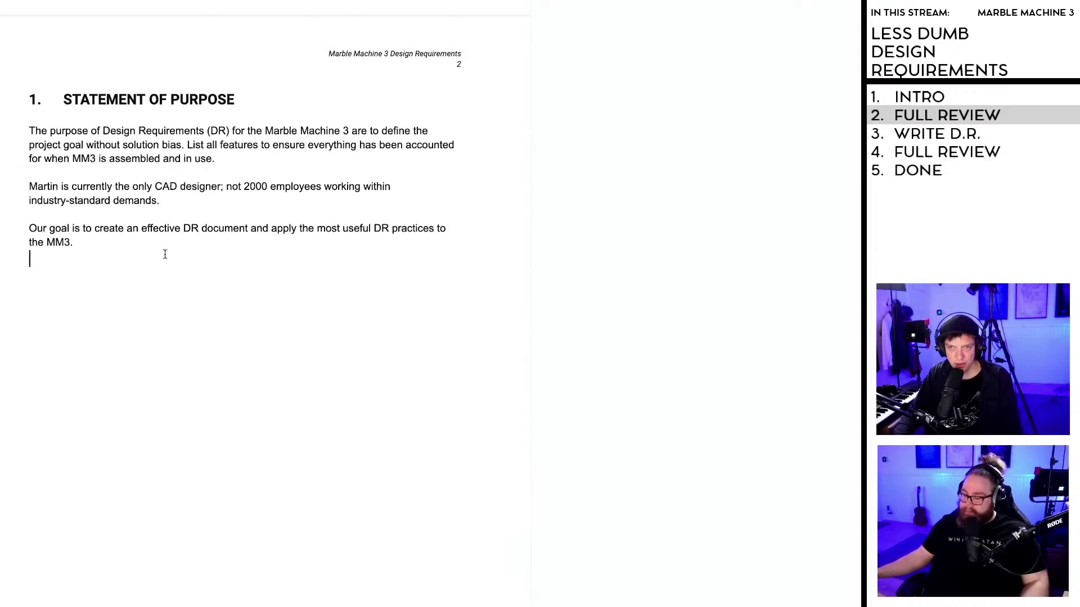
{"action": "left_click_drag", "start_coordinate": [127, 253], "coordinate": [23, 97]}
{"action": "left_click", "coordinate": [216, 159]}
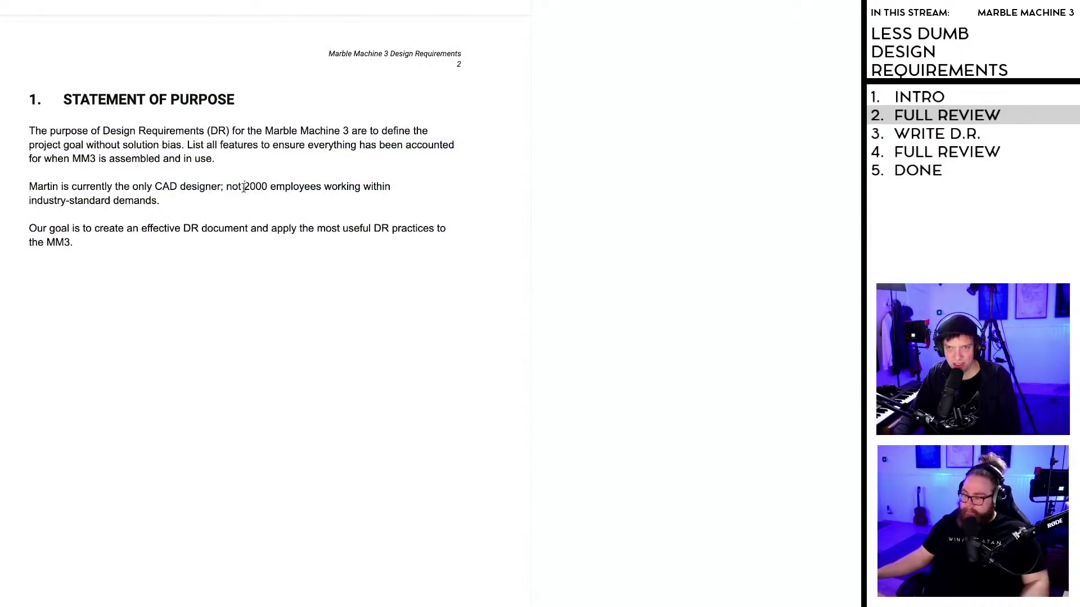
Step: In the opening line of section 2, WHY, accept the suggestions to delete "different" and "why"
{"action": "scroll", "coordinate": [244, 188], "scroll_direction": "down", "scroll_amount": 20}
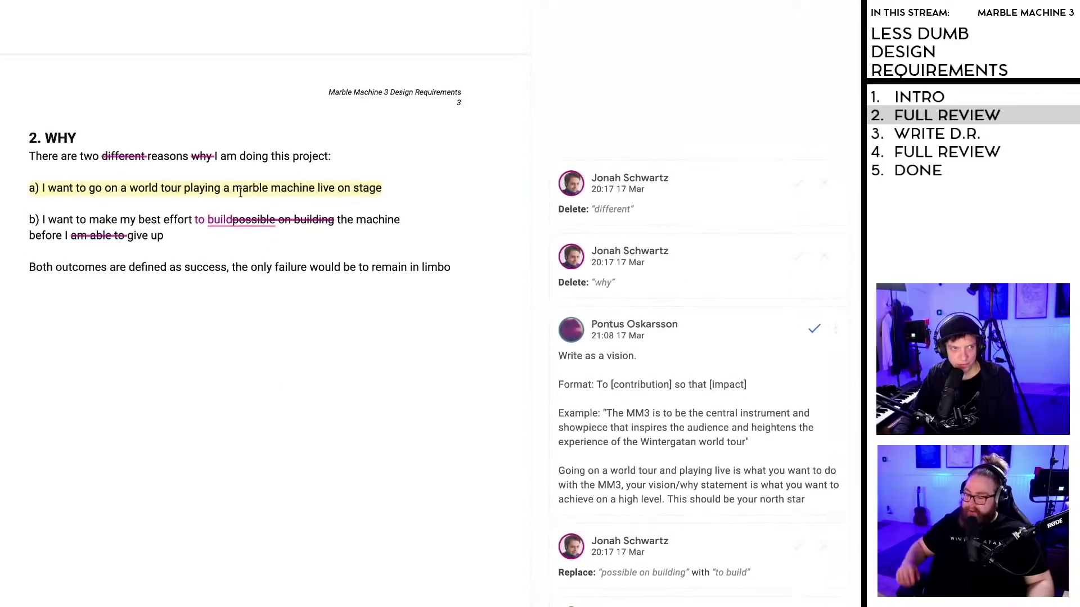
{"action": "scroll", "coordinate": [240, 193], "scroll_direction": "down", "scroll_amount": 2}
{"action": "left_click", "coordinate": [129, 101]}
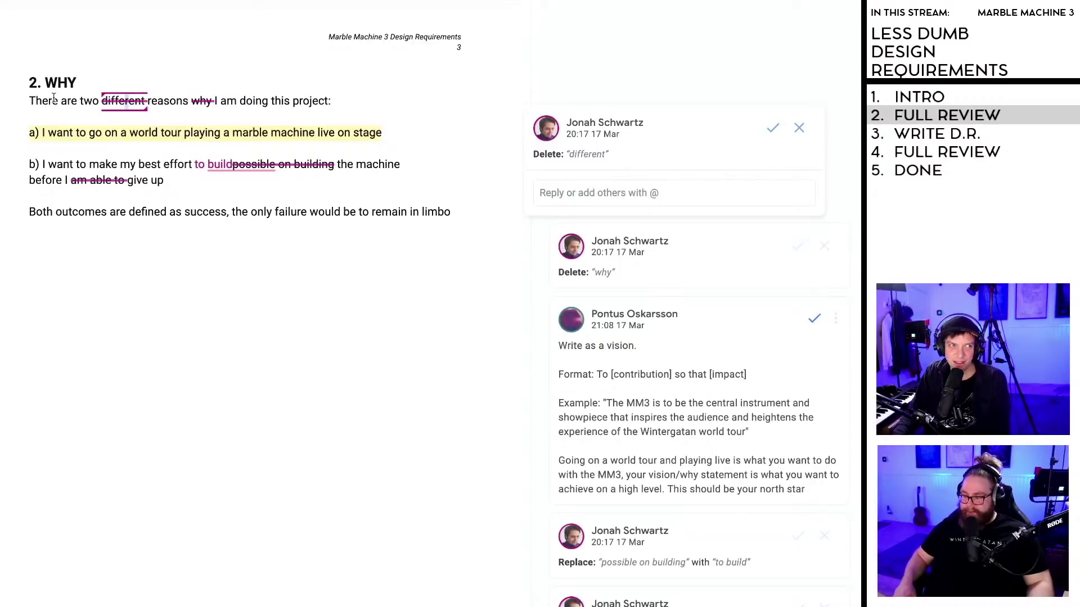
{"action": "left_click_drag", "start_coordinate": [31, 100], "coordinate": [189, 100]}
{"action": "key", "text": "Right"}
{"action": "left_click", "coordinate": [123, 99]}
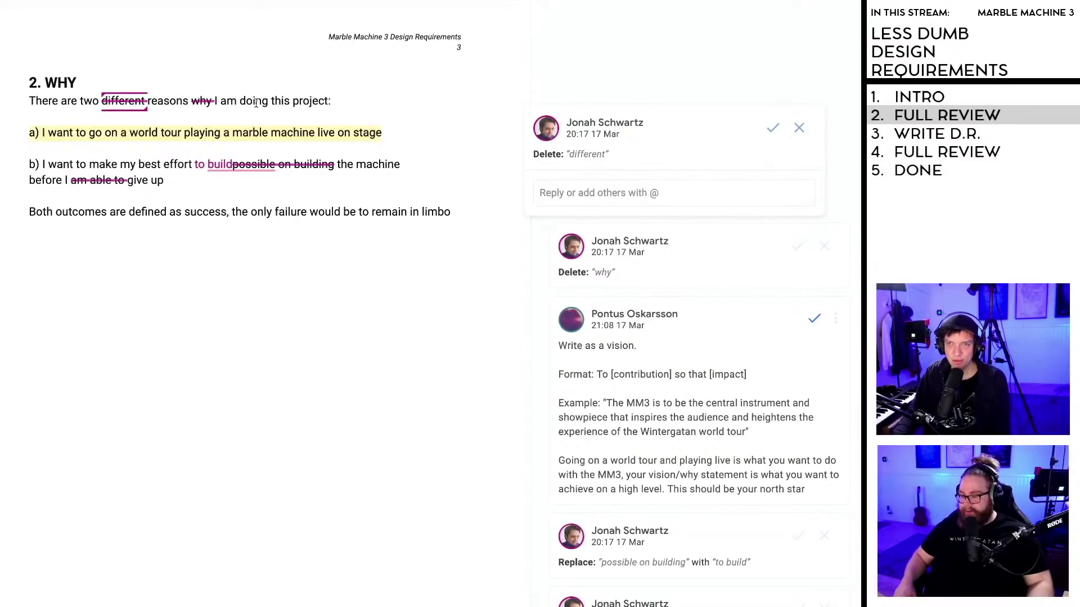
{"action": "left_click", "coordinate": [773, 128]}
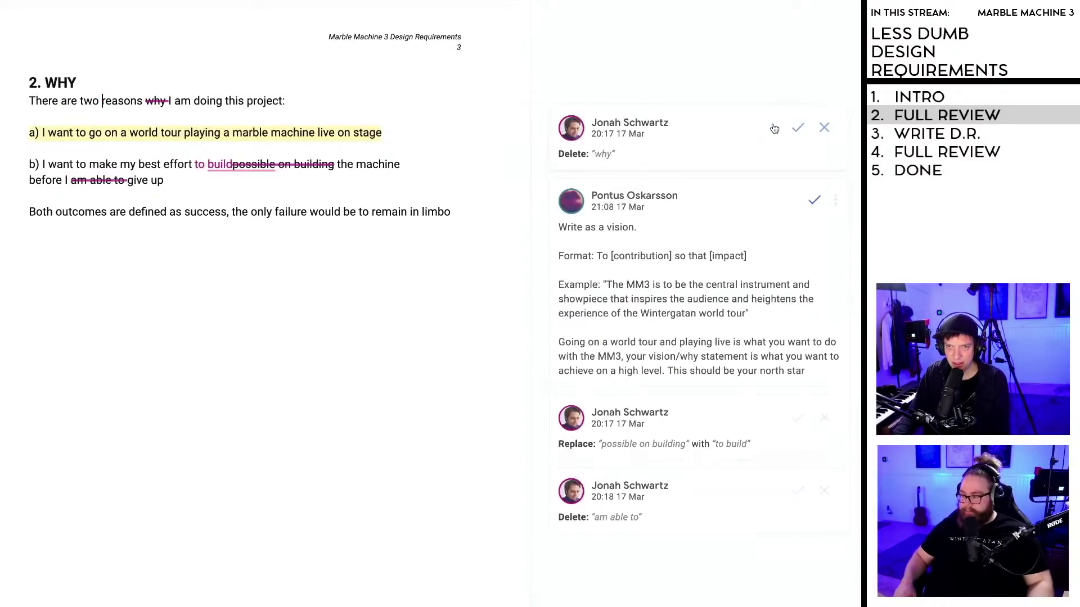
{"action": "left_click", "coordinate": [799, 129]}
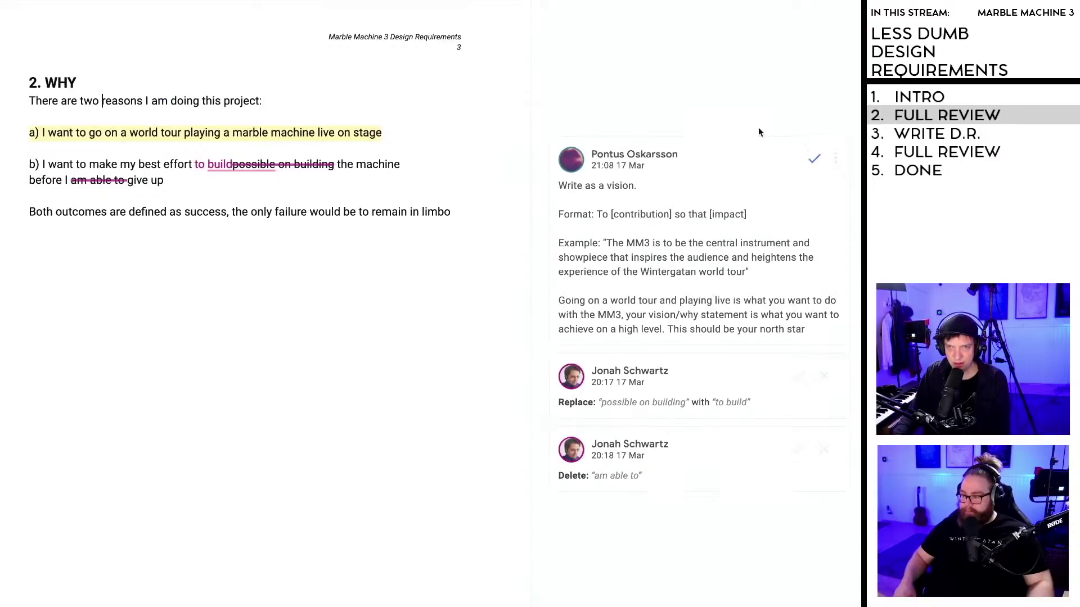
Step: Examine item a) about the world tour together with the reviewer's comment on writing it as a vision
{"action": "scroll", "coordinate": [205, 150], "scroll_direction": "down", "scroll_amount": 1}
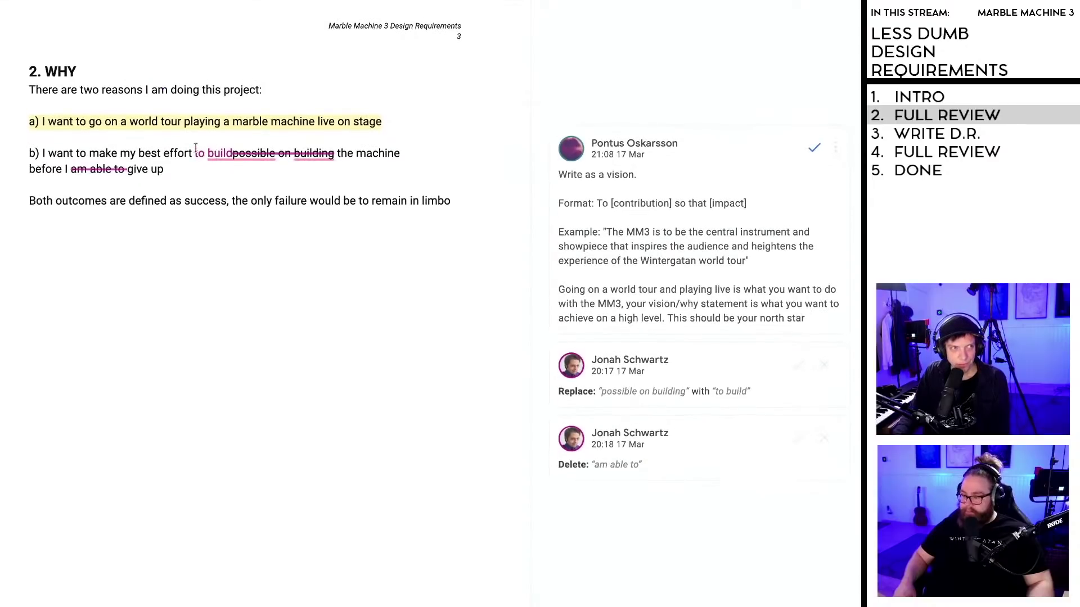
{"action": "left_click", "coordinate": [148, 121]}
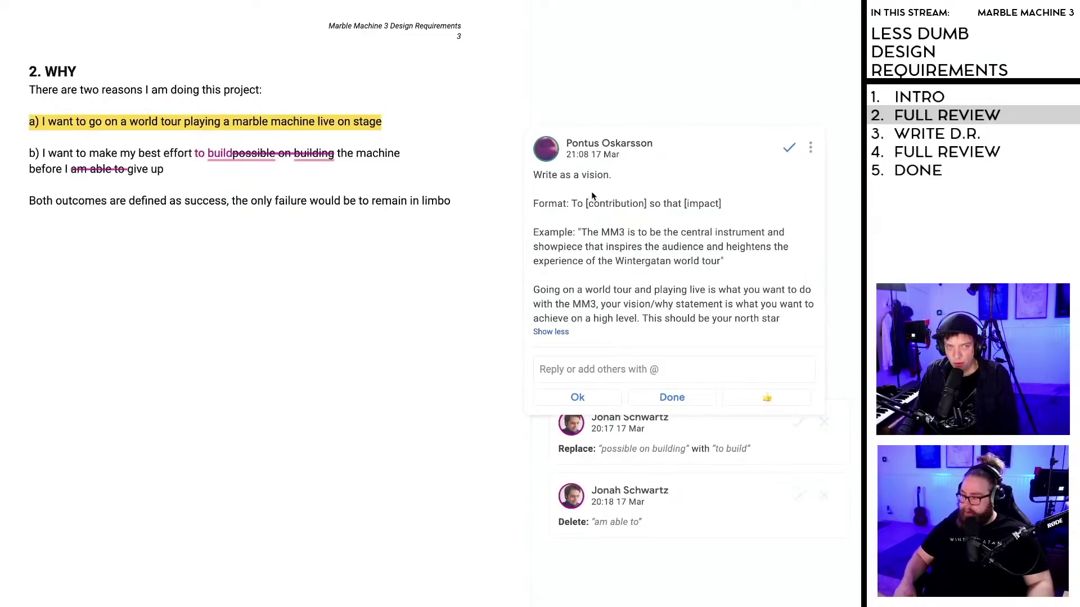
{"action": "left_click_drag", "start_coordinate": [29, 123], "coordinate": [390, 123]}
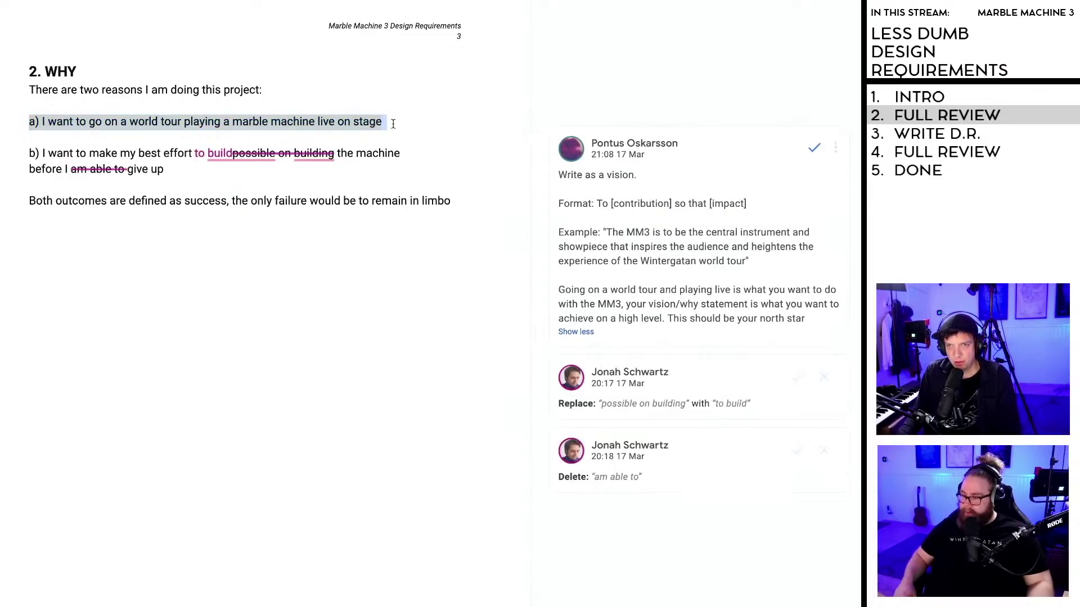
{"action": "left_click", "coordinate": [345, 122]}
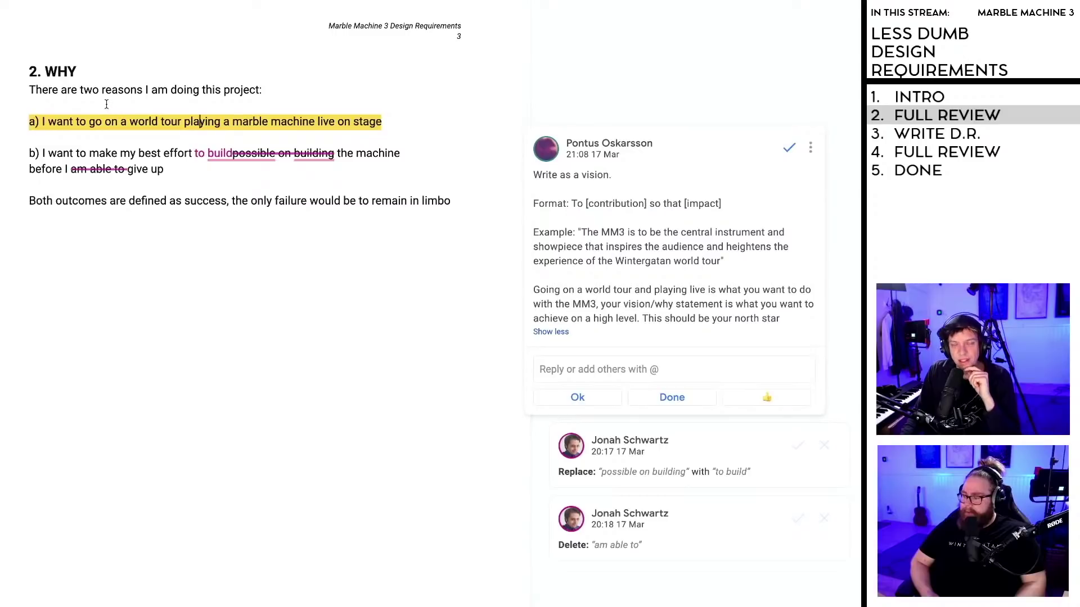
{"action": "scroll", "coordinate": [152, 108], "scroll_direction": "up", "scroll_amount": 1}
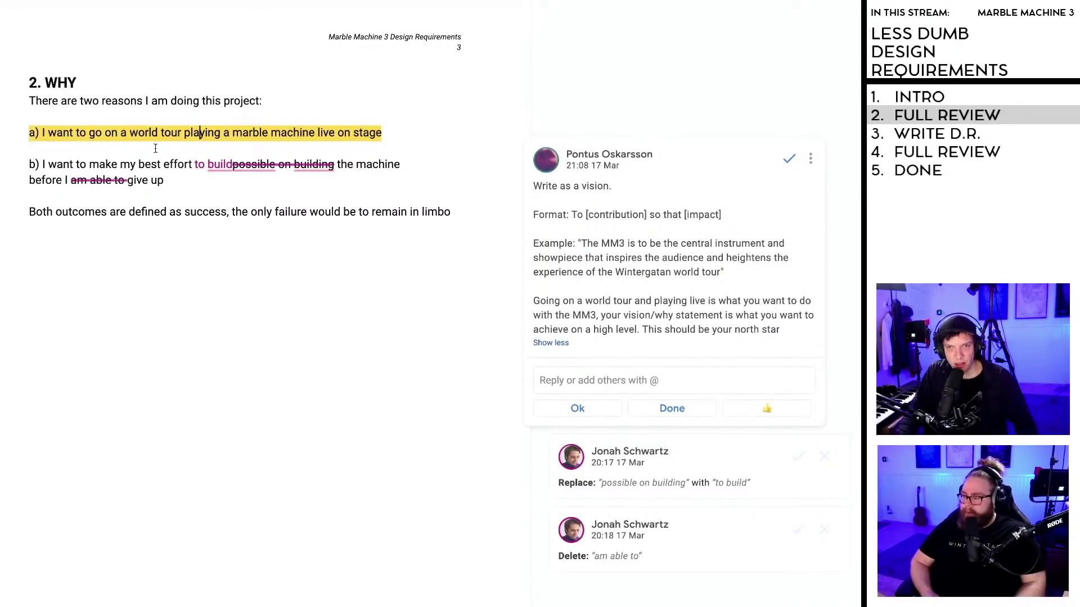
{"action": "scroll", "coordinate": [155, 149], "scroll_direction": "up", "scroll_amount": 1}
{"action": "scroll", "coordinate": [155, 151], "scroll_direction": "up", "scroll_amount": 1}
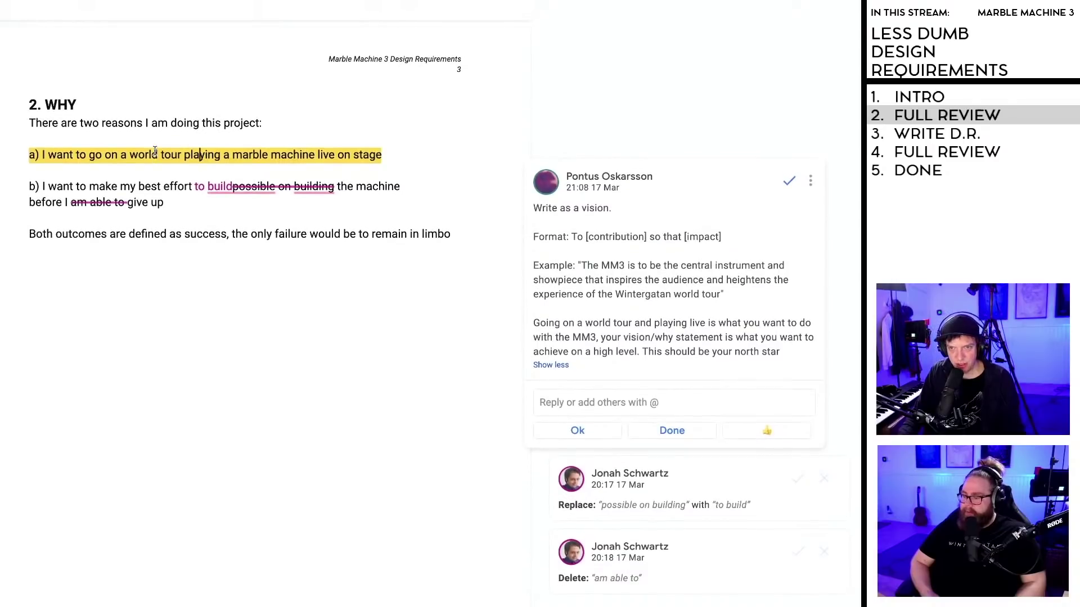
{"action": "scroll", "coordinate": [153, 152], "scroll_direction": "up", "scroll_amount": 1}
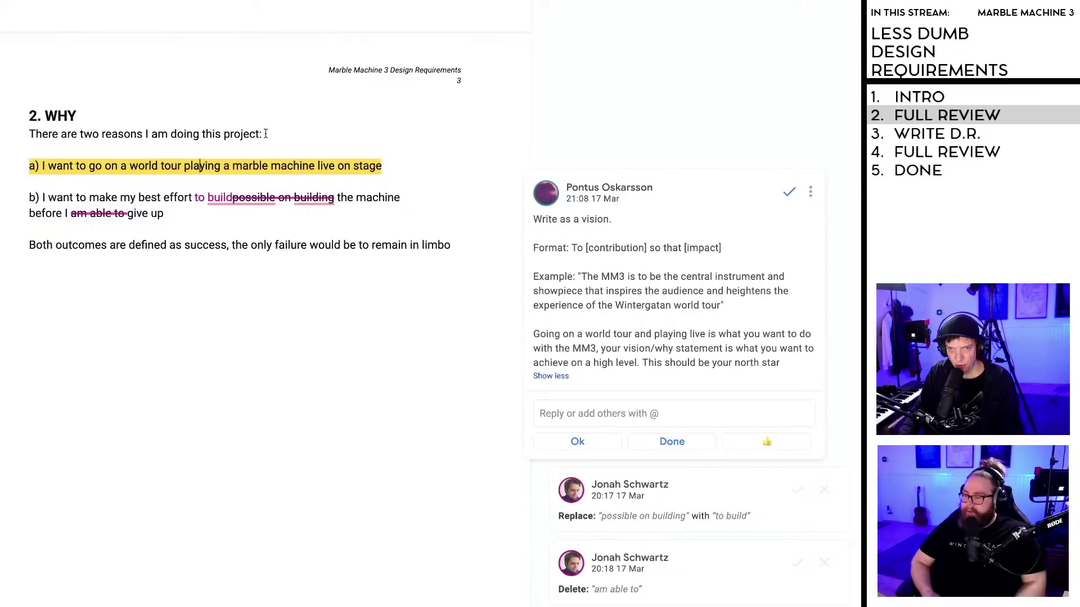
Step: Delete the "There are two reasons" line, all of item a), the "b)" label and the extra blank line in section 2
{"action": "left_click_drag", "start_coordinate": [267, 134], "coordinate": [23, 136]}
{"action": "key", "text": "BackSpace"}
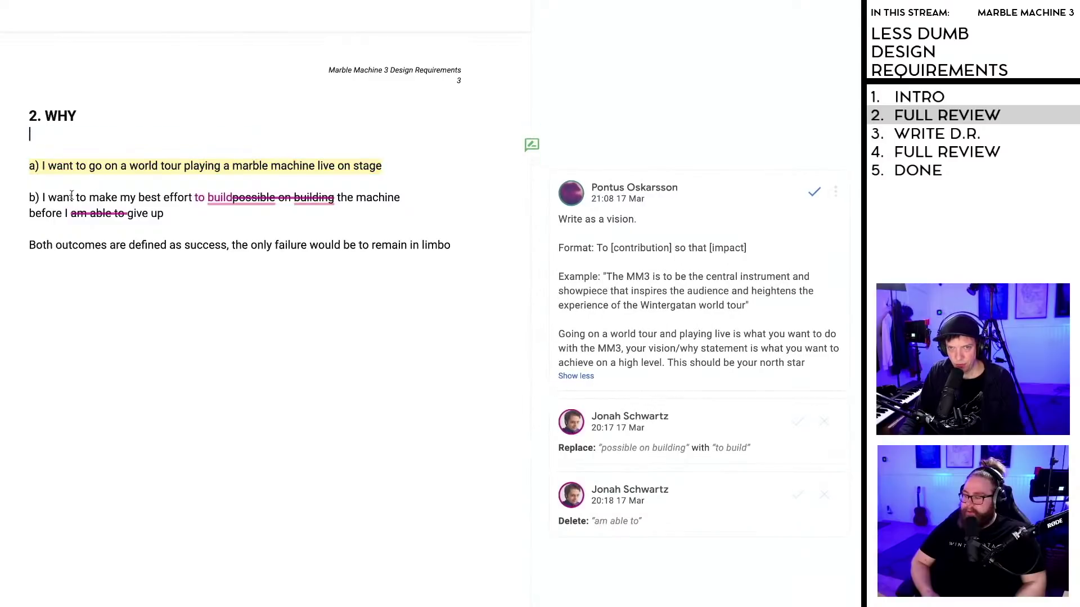
{"action": "left_click_drag", "start_coordinate": [42, 197], "coordinate": [28, 166]}
{"action": "key", "text": "BackSpace"}
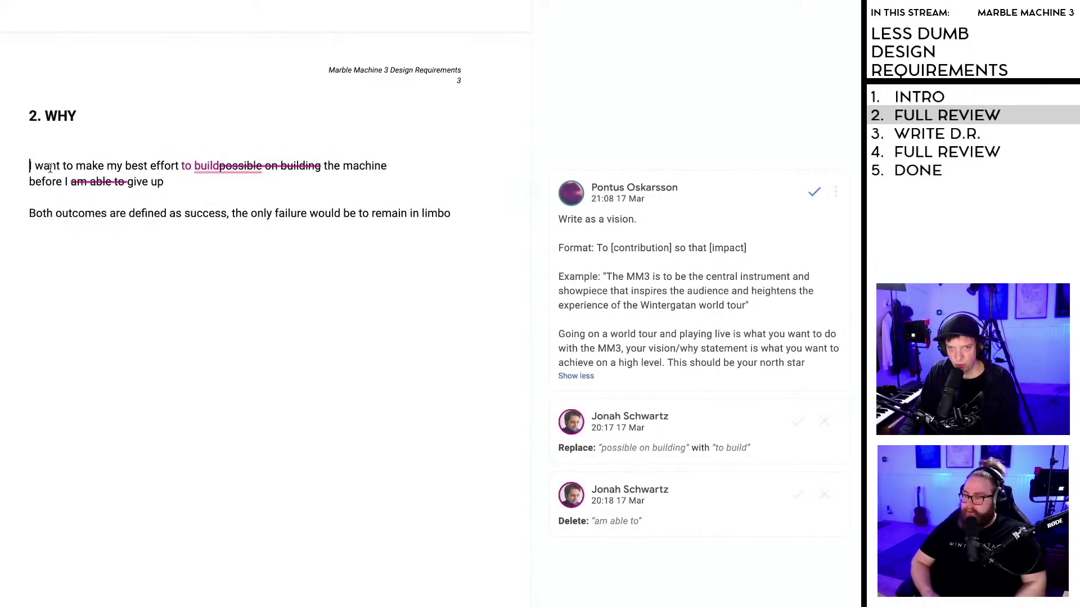
{"action": "key", "text": "BackSpace"}
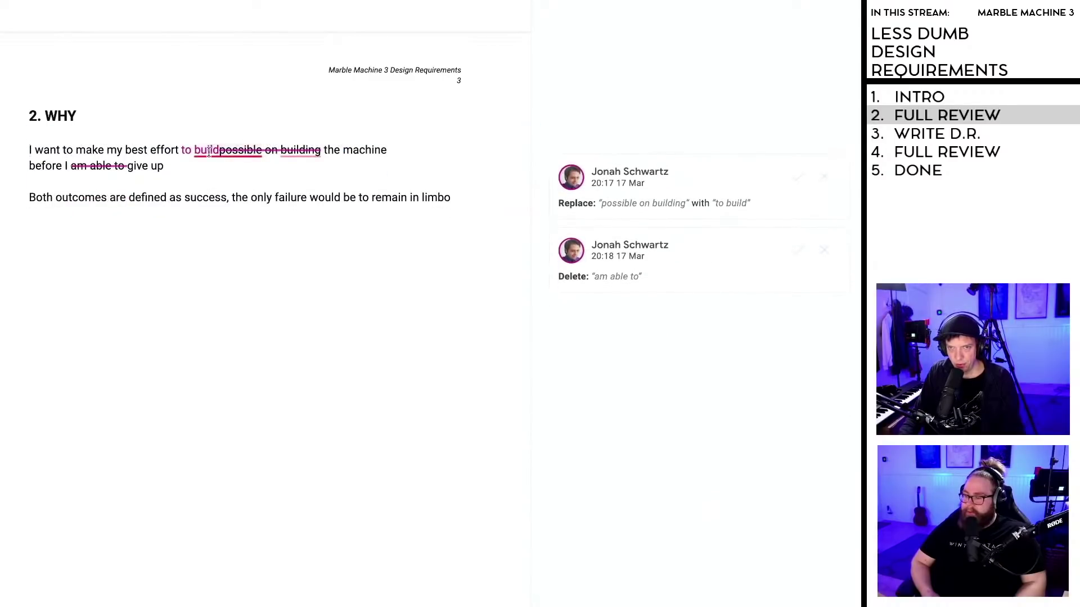
Step: Accept replacing "possible on building" with "to build" and deleting "am able to" in the "I want to make my best effort" sentence
{"action": "left_click", "coordinate": [240, 151]}
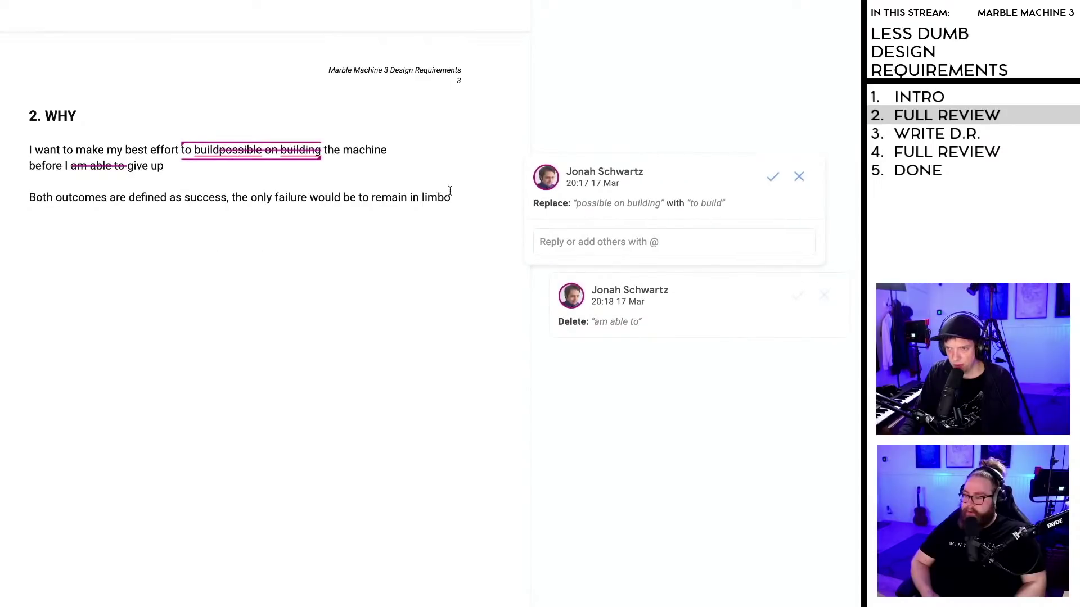
{"action": "mouse_move", "coordinate": [236, 151]}
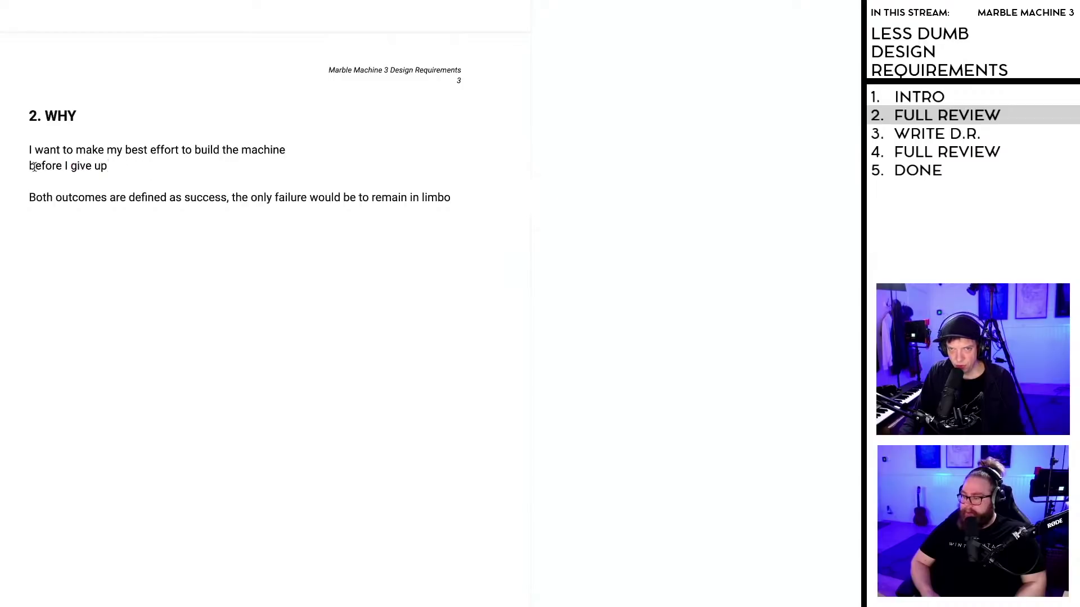
Step: Change "the machine" to "a machine that can play music with marbles on a live concert stage." in the first WHY sentence
{"action": "left_click", "coordinate": [76, 150]}
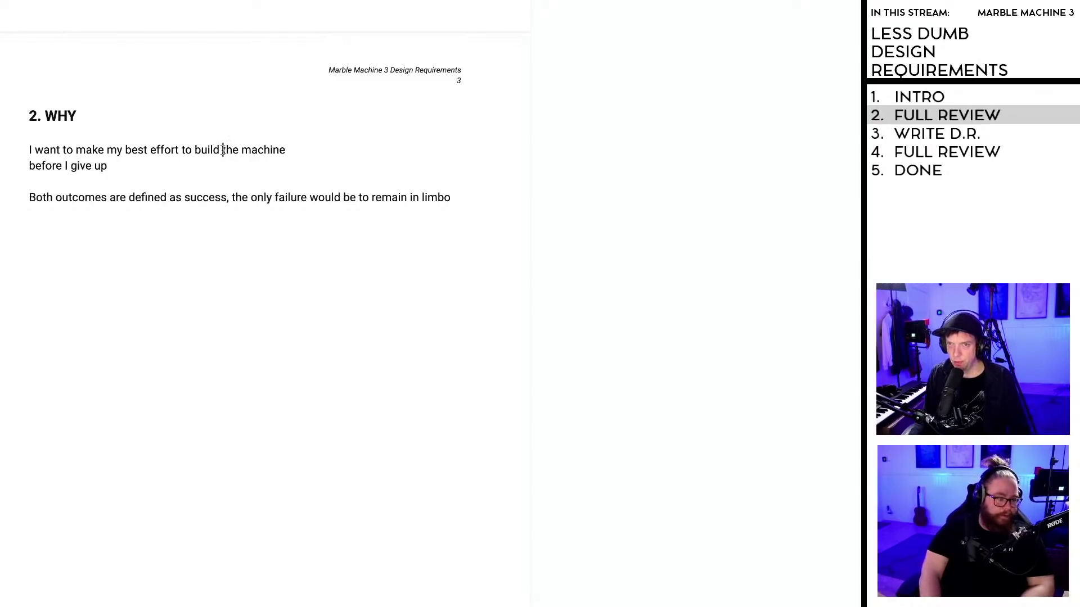
{"action": "type", "text": "a"}
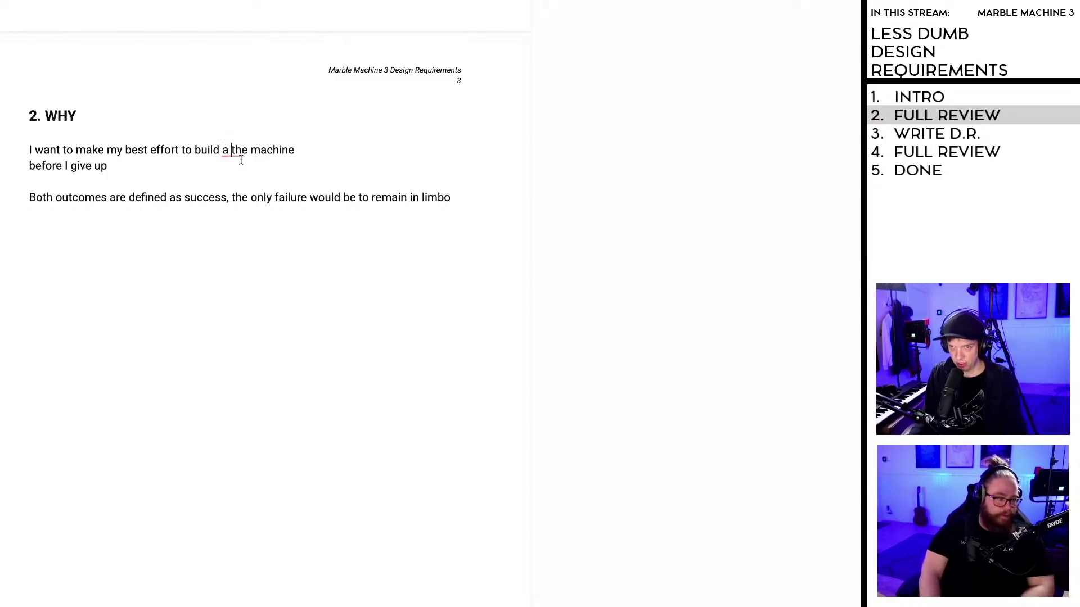
{"action": "key", "text": "Delete"}
{"action": "key", "text": "Delete"}
{"action": "key", "text": "Delete"}
{"action": "key", "text": "Delete"}
{"action": "left_click", "coordinate": [285, 150]}
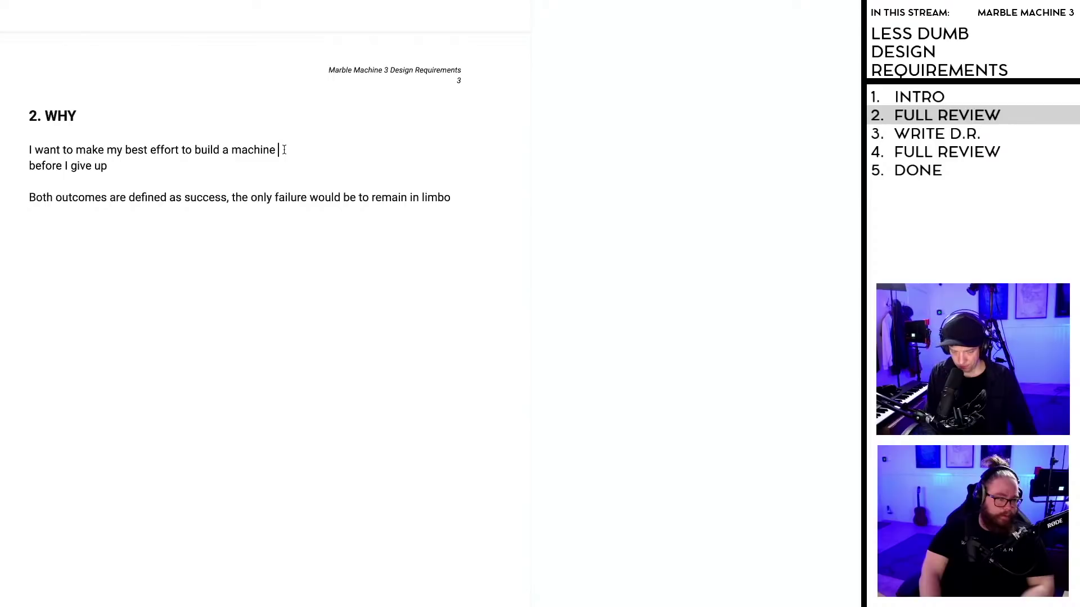
{"action": "type", "text": "that can play music with marbles on a live concert stage"}
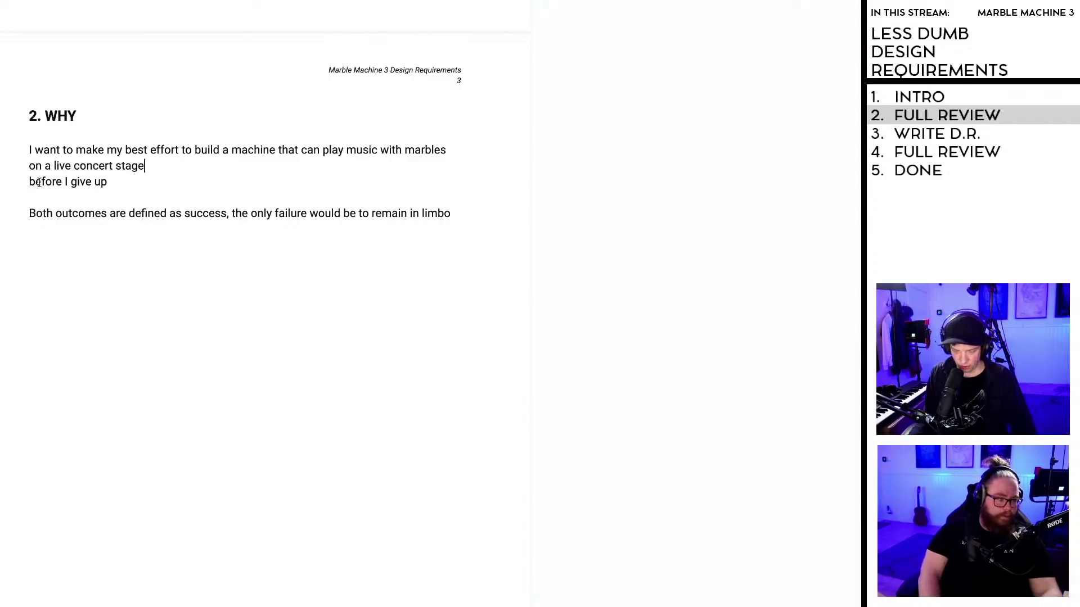
{"action": "type", "text": "."}
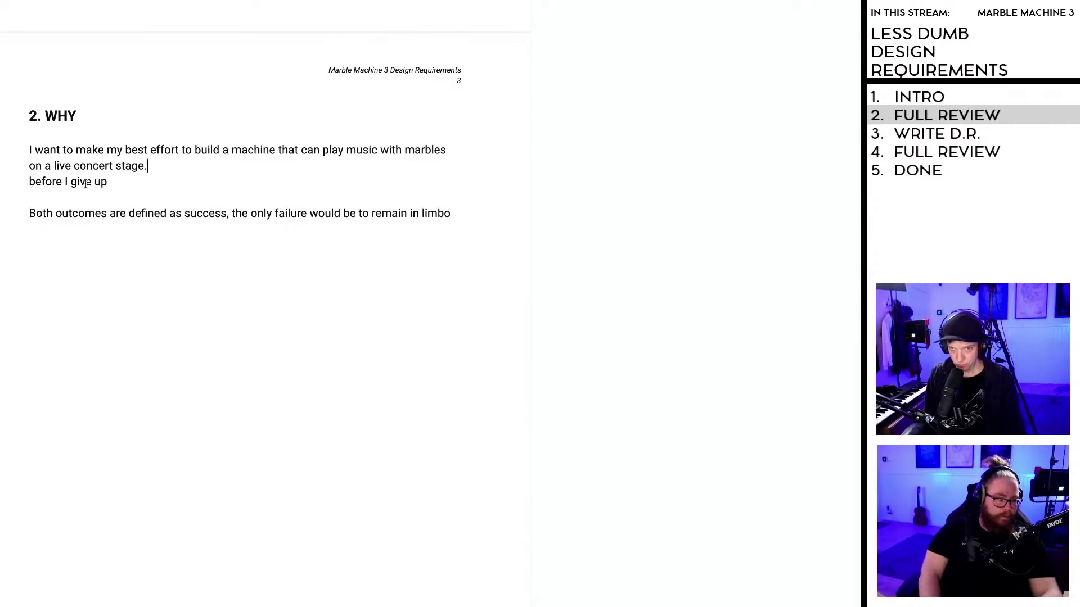
Step: Delete "before I give up" and the empty line it leaves before the "Both outcomes" sentence
{"action": "left_click_drag", "start_coordinate": [108, 182], "coordinate": [23, 184]}
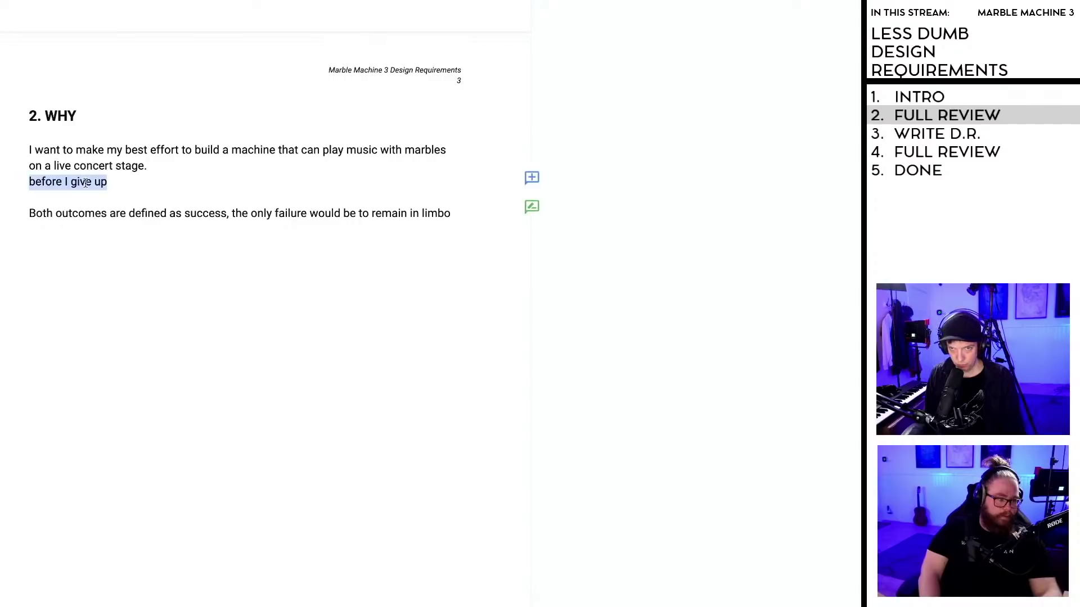
{"action": "key", "text": "BackSpace"}
{"action": "left_click", "coordinate": [163, 167]}
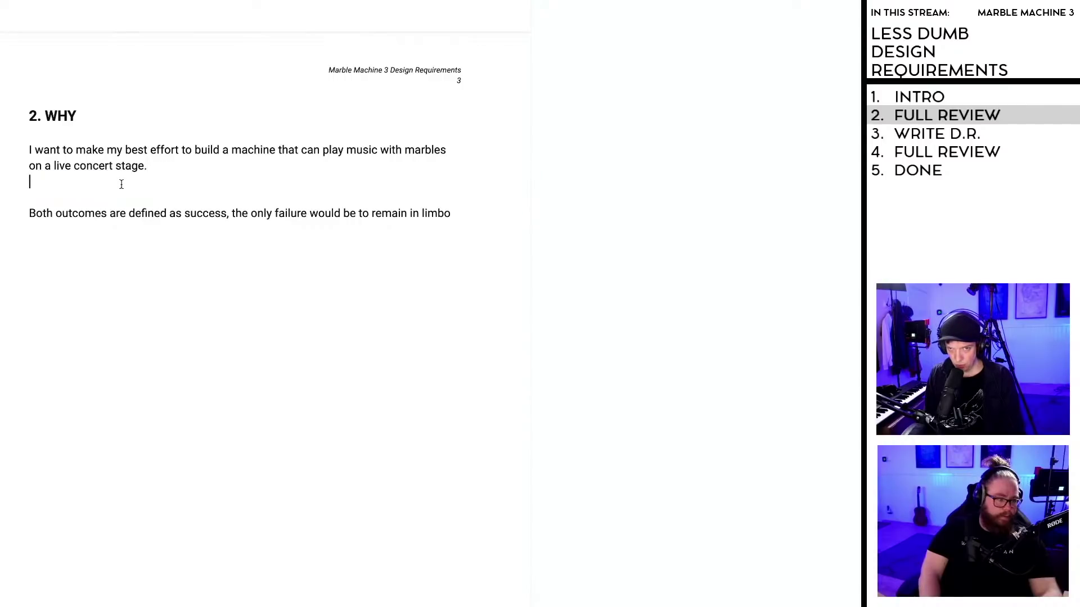
{"action": "key", "text": "Delete"}
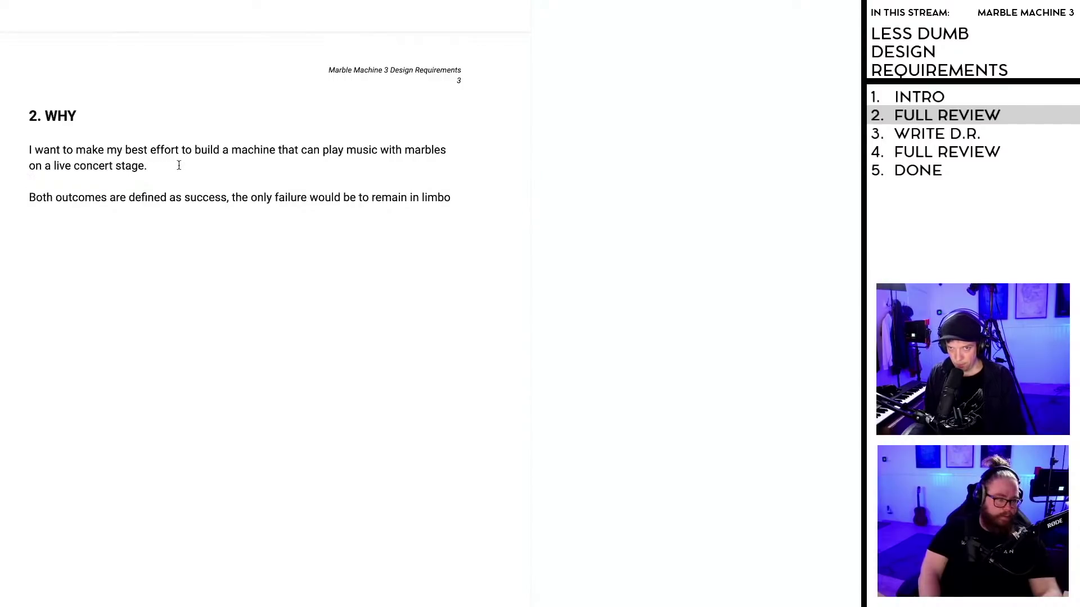
Step: Add "By creating a CAD file, i want to understand the feasibility of this idea" after the "live concert stage" sentence in section 2
{"action": "type", "text": "By creating a CAD fi"}
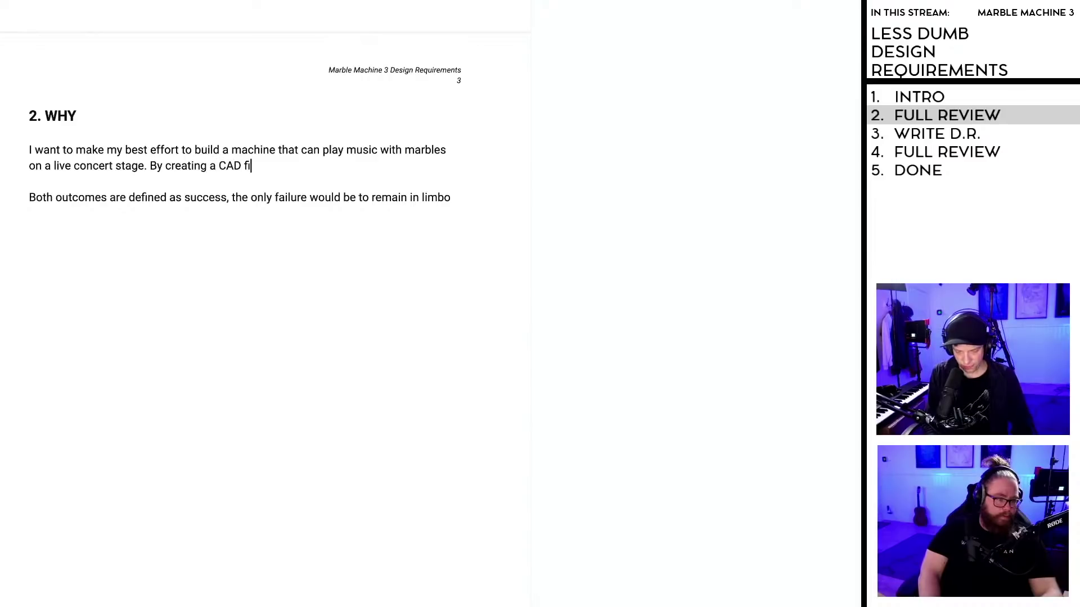
{"action": "type", "text": "le, i want to"}
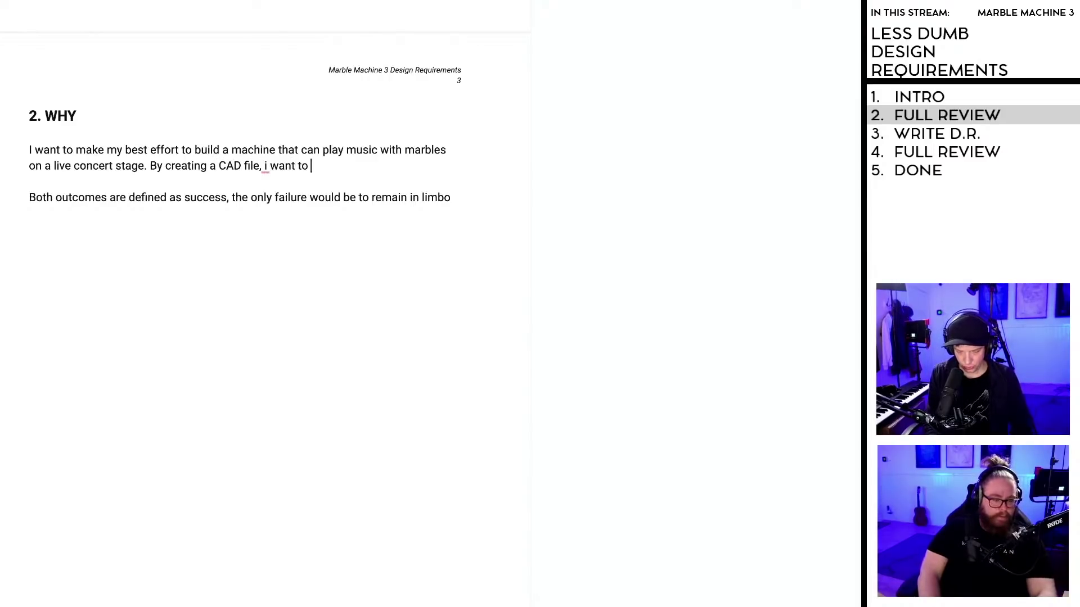
{"action": "type", "text": " resear"}
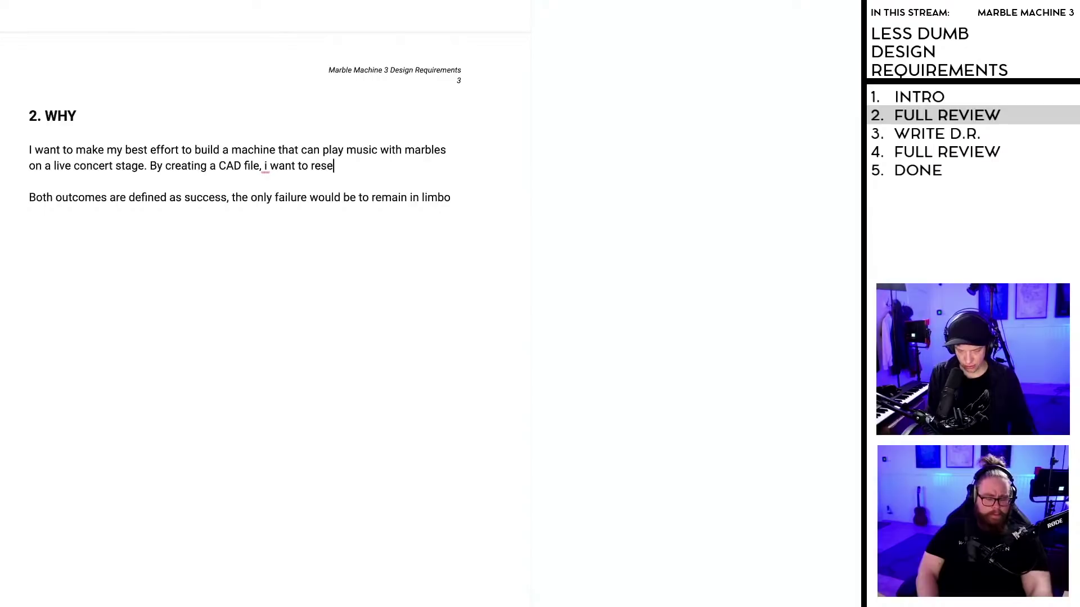
{"action": "key", "text": "BackSpace"}
{"action": "key", "text": "BackSpace"}
{"action": "key", "text": "BackSpace"}
{"action": "key", "text": "BackSpace"}
{"action": "key", "text": "BackSpace"}
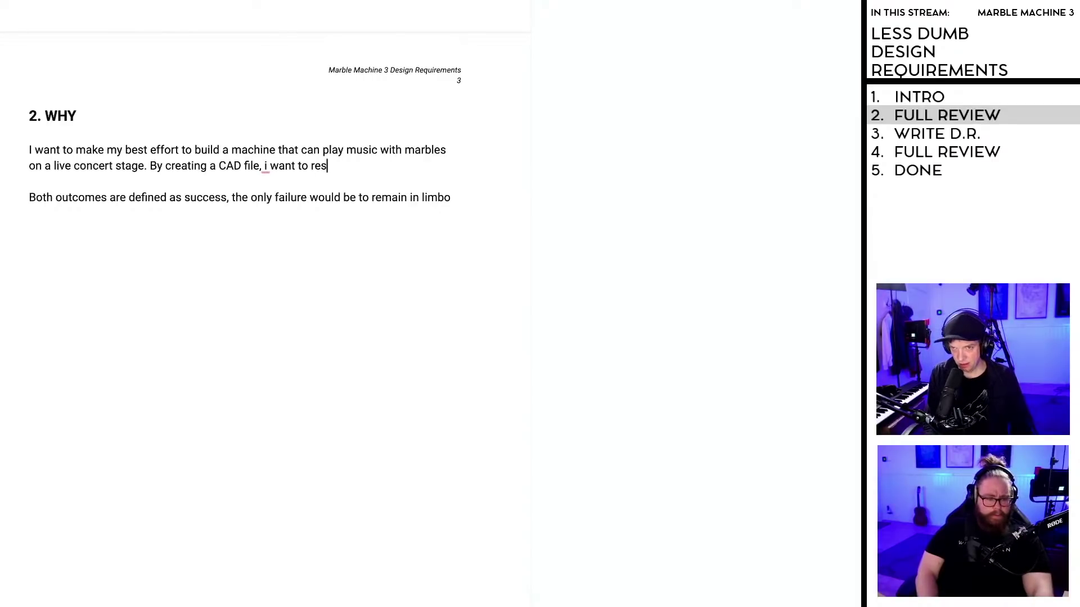
{"action": "type", "text": "understand"}
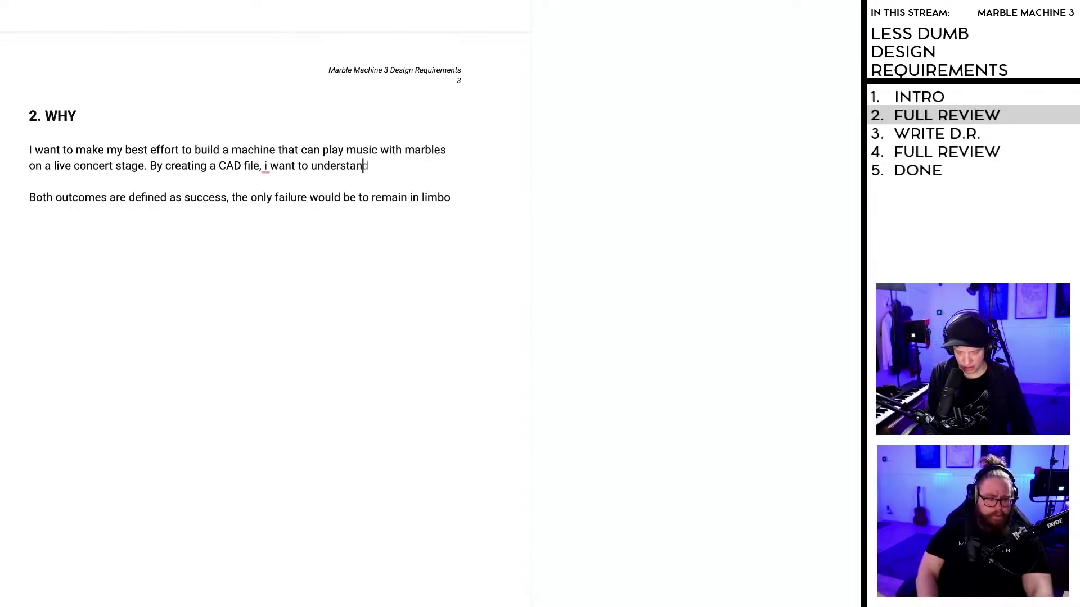
{"action": "type", "text": " the feas"}
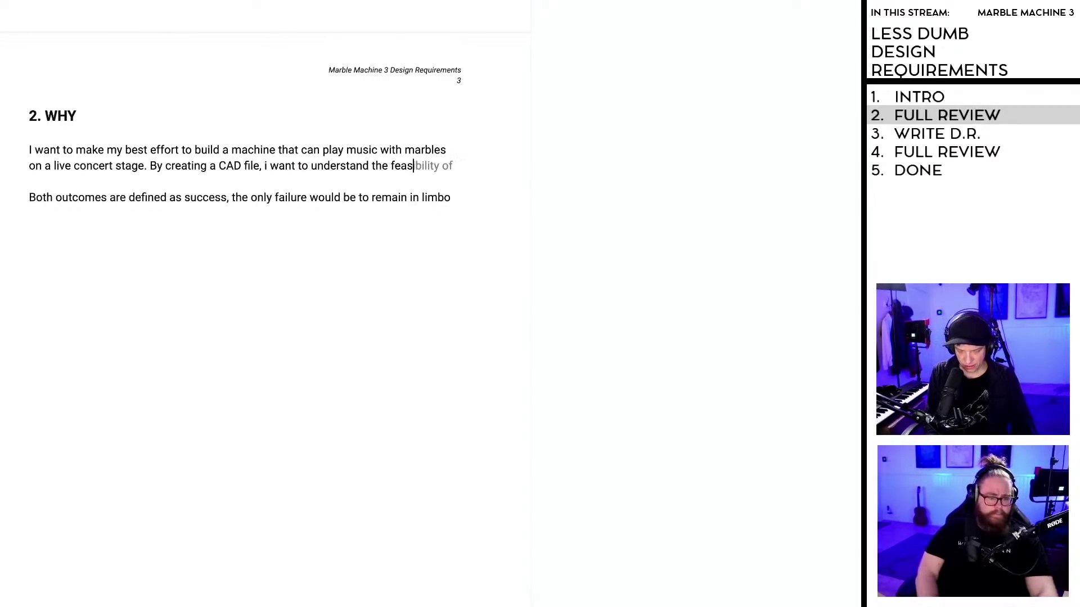
{"action": "type", "text": "ability"}
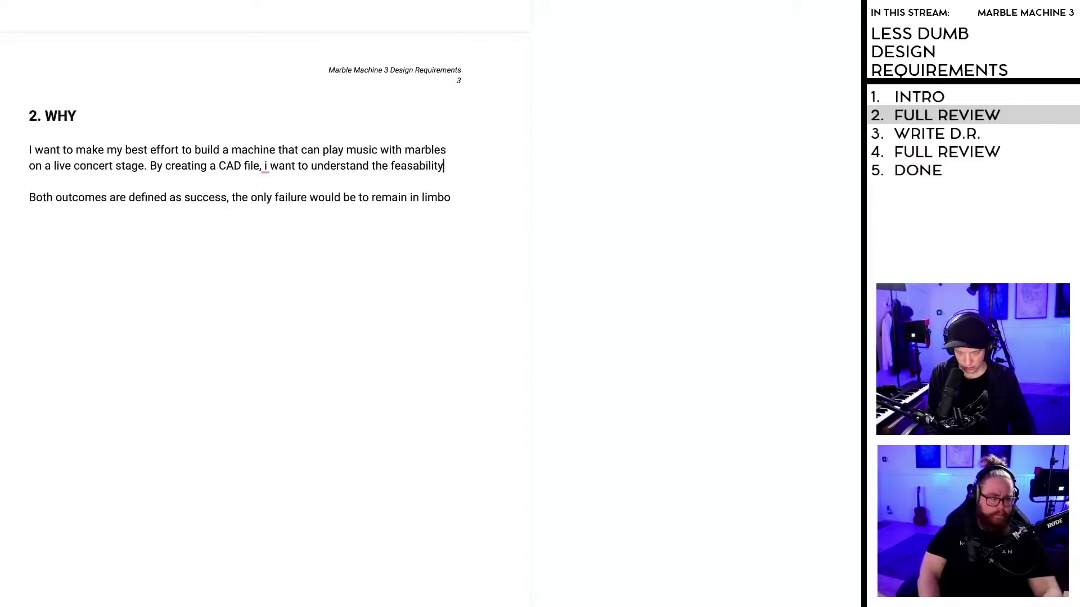
{"action": "key", "text": "BackSpace"}
{"action": "key", "text": "BackSpace"}
{"action": "key", "text": "BackSpace"}
{"action": "key", "text": "BackSpace"}
{"action": "key", "text": "BackSpace"}
{"action": "key", "text": "BackSpace"}
{"action": "key", "text": "BackSpace"}
{"action": "type", "text": "ibility of this idea"}
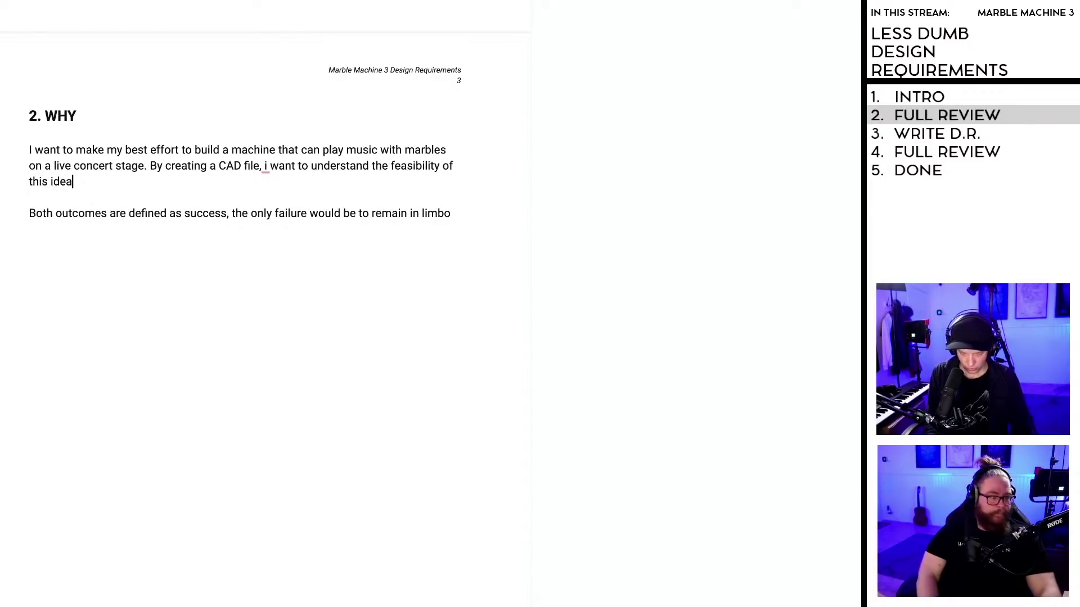
Step: Continue the WHY paragraph with the sentence "If Promising, i will investigate building a physical machine."
{"action": "type", "text": ". If Promising"}
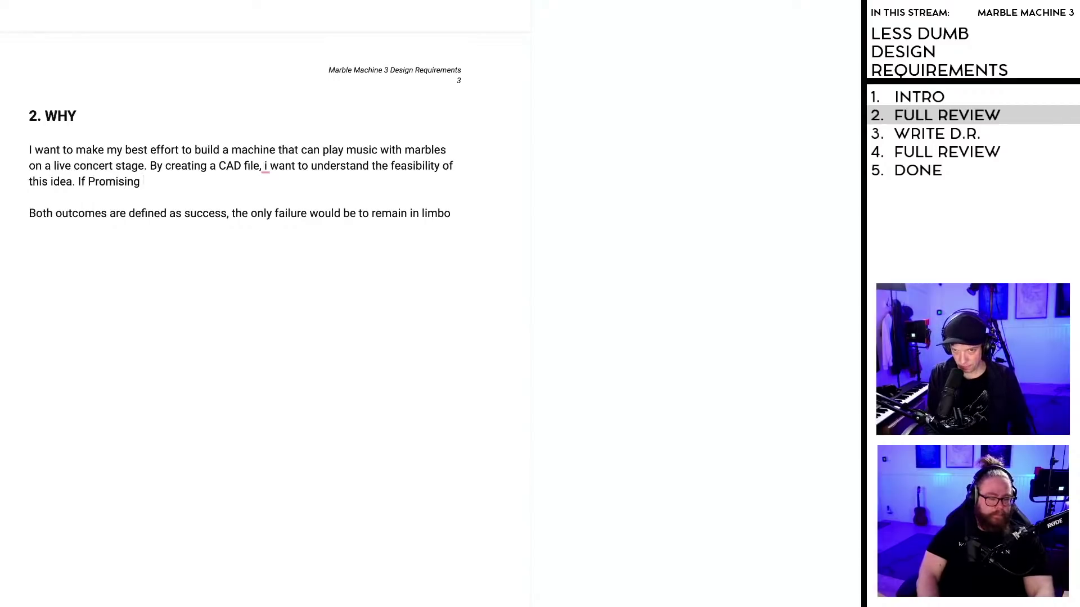
{"action": "type", "text": ", i w"}
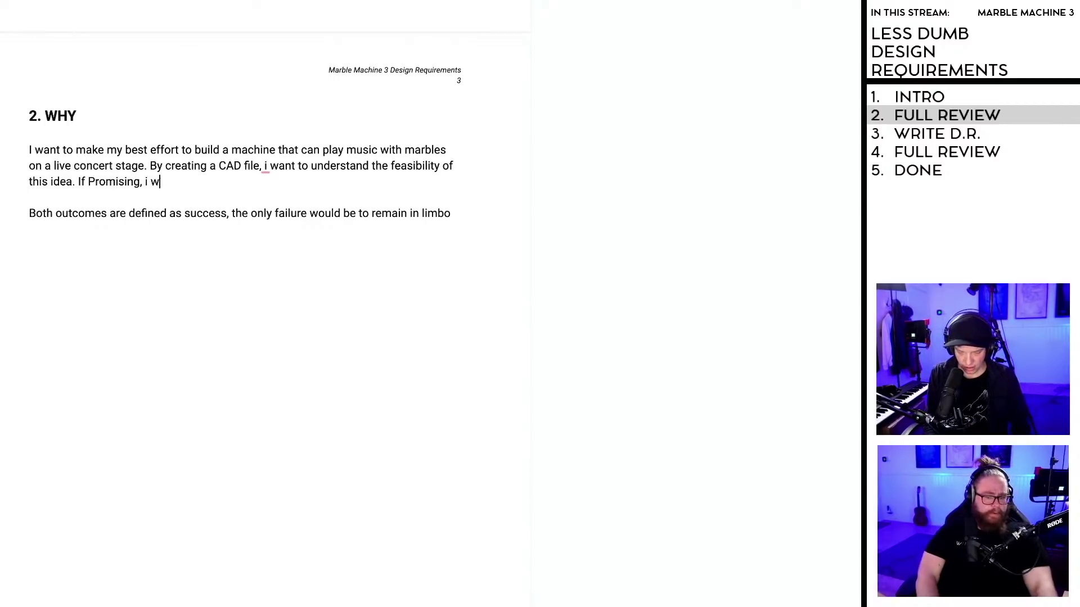
{"action": "type", "text": "ill investigate "}
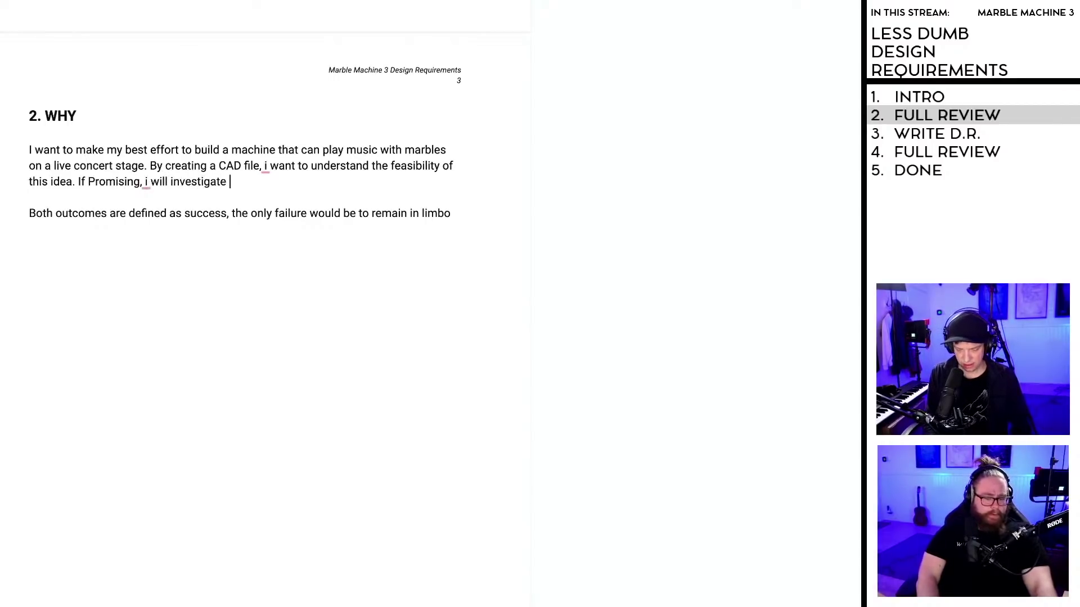
{"action": "type", "text": "building a"}
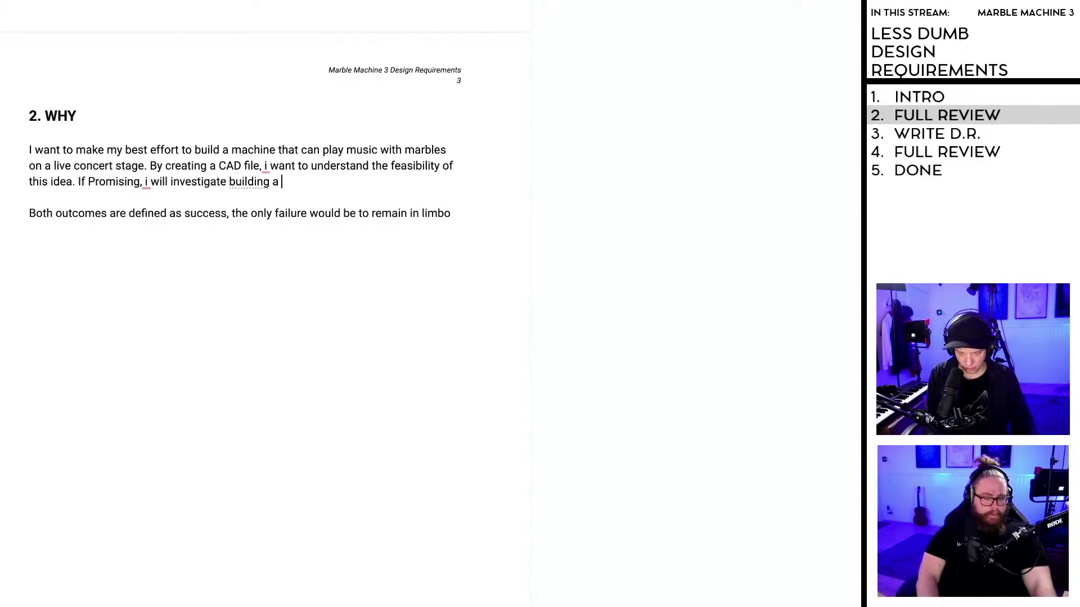
{"action": "type", "text": " physical machine"}
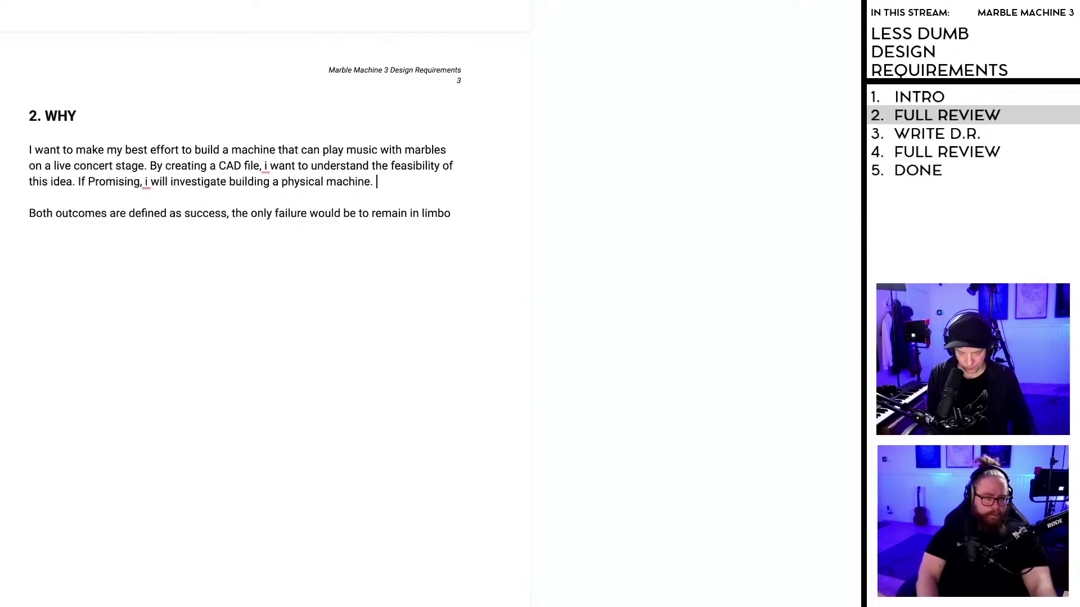
Step: End the WHY paragraph with "If not promising i can finally give up on the idea knowing that i tried."
{"action": "type", "text": ". If not promising i c"}
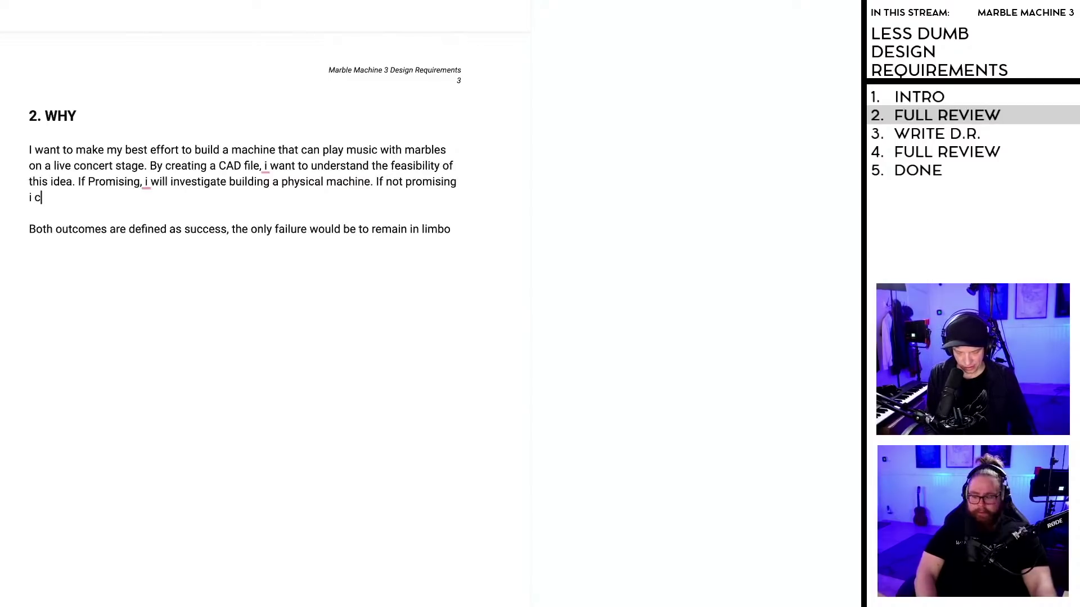
{"action": "type", "text": "an finally giv"}
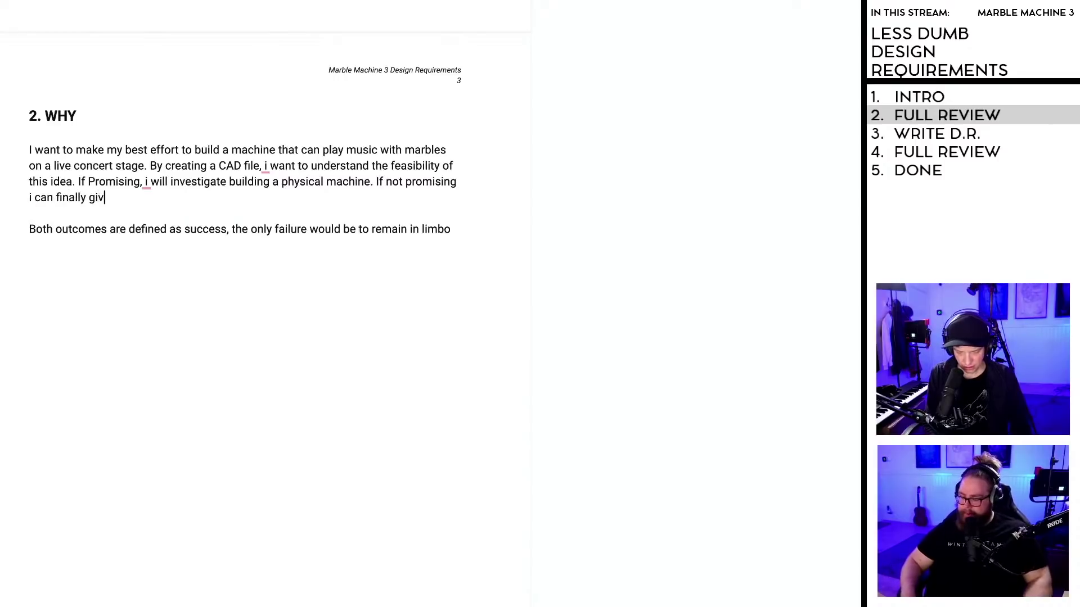
{"action": "type", "text": "e up on th"}
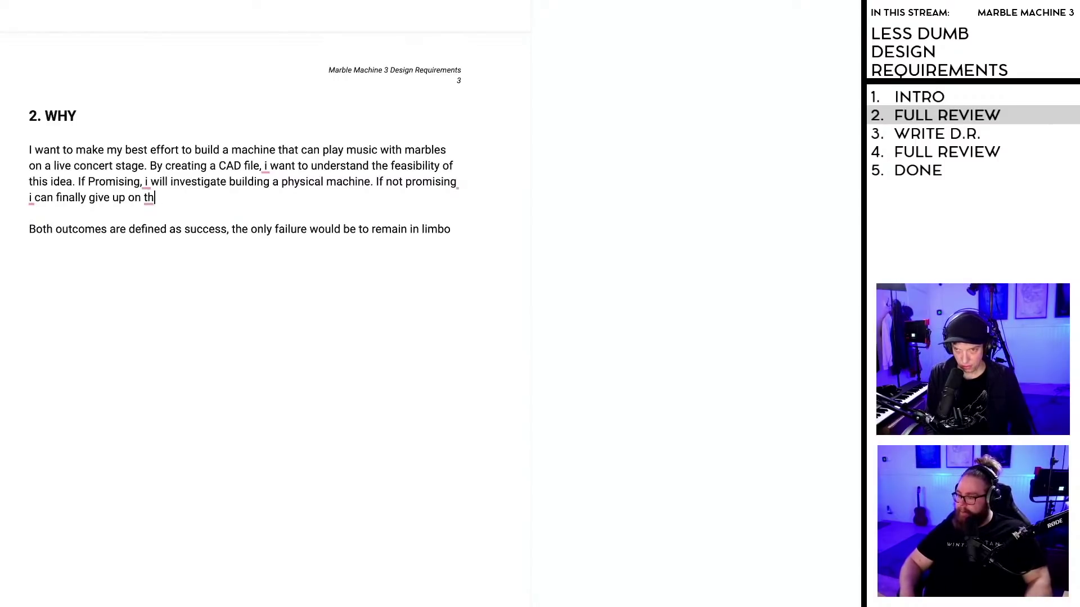
{"action": "type", "text": "e idea"}
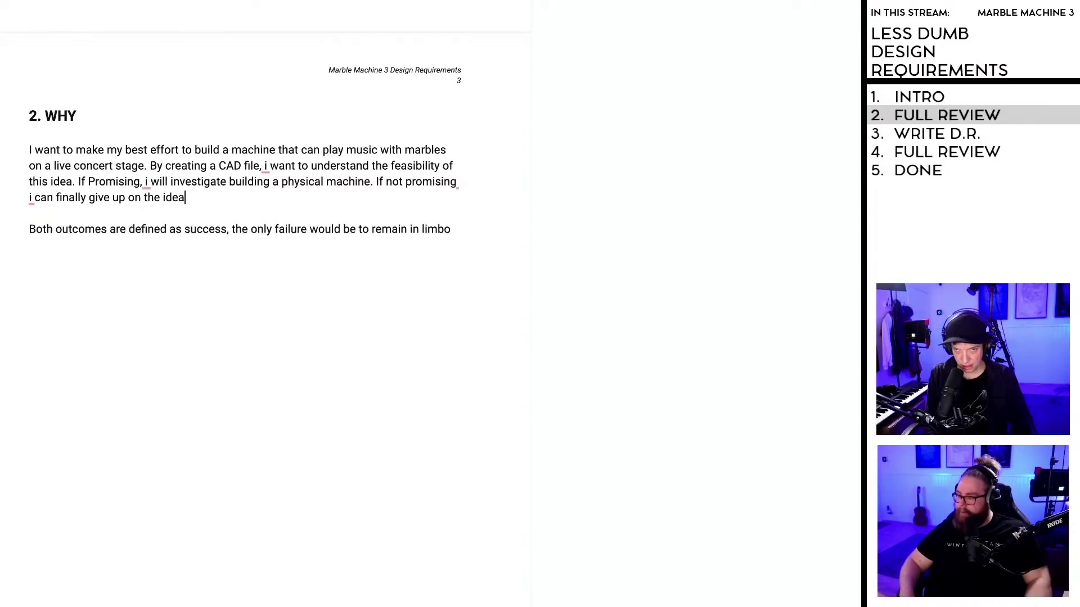
{"action": "type", "text": "with go"}
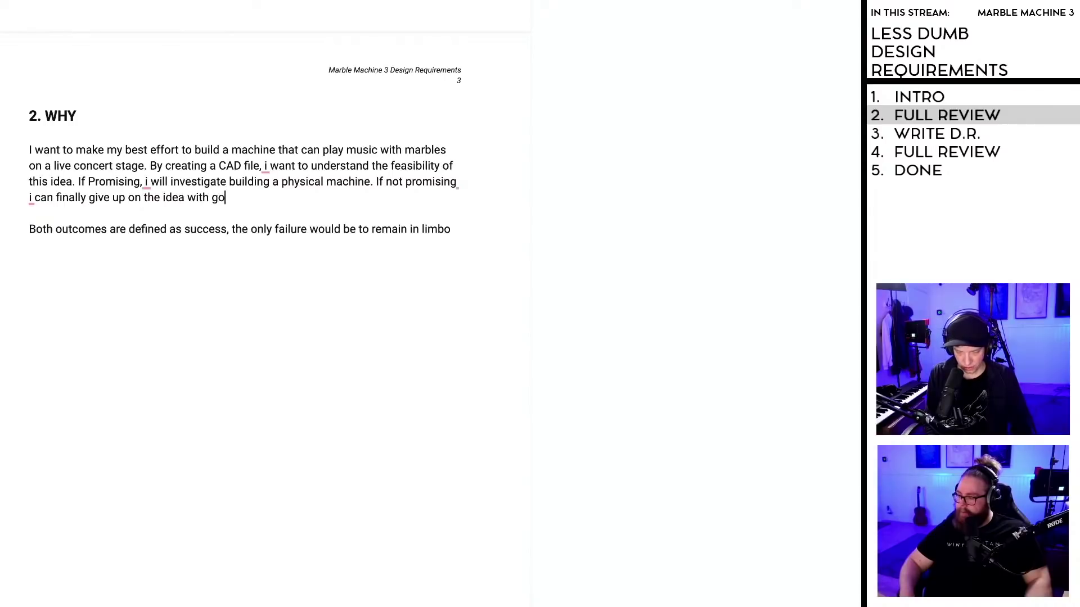
{"action": "key", "text": "BackSpace"}
{"action": "key", "text": "BackSpace"}
{"action": "key", "text": "BackSpace"}
{"action": "key", "text": "BackSpace"}
{"action": "key", "text": "BackSpace"}
{"action": "key", "text": "BackSpace"}
{"action": "key", "text": "BackSpace"}
{"action": "type", "text": "knowing tha"}
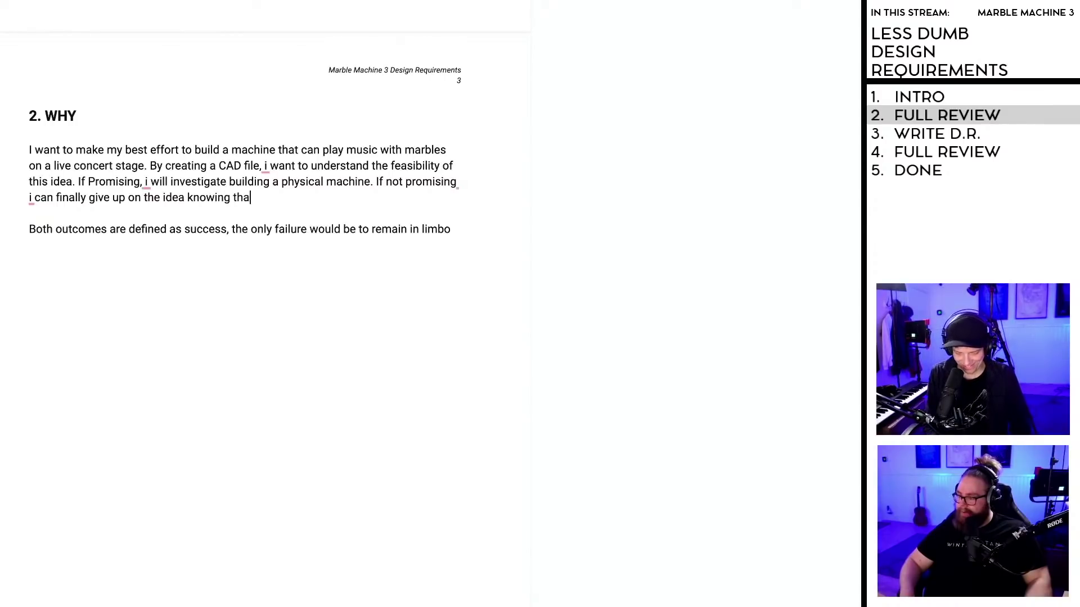
{"action": "type", "text": "t i tried."}
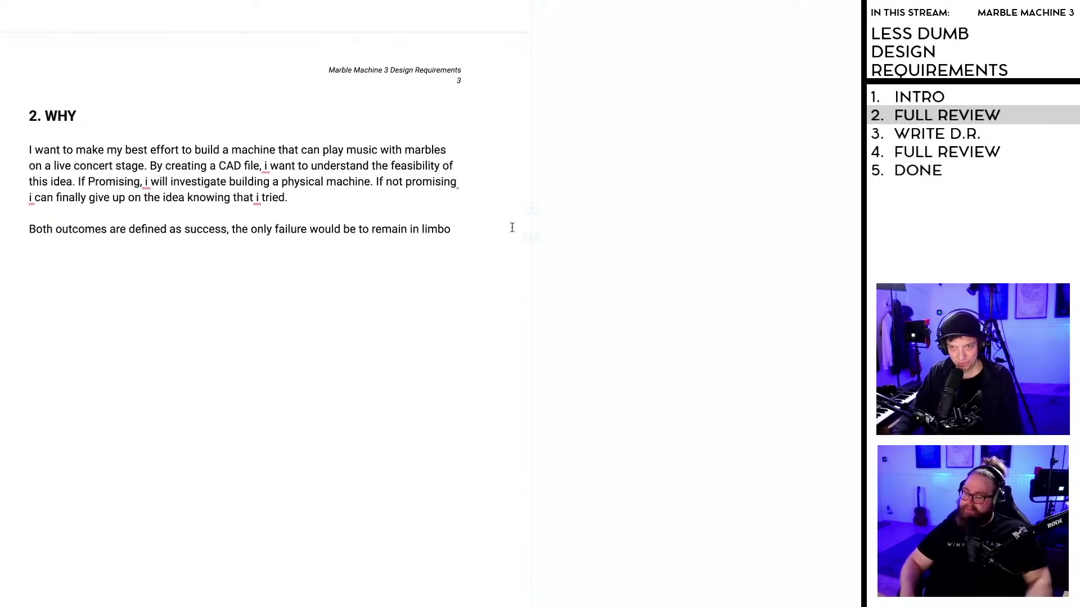
Step: Delete the "Both outcomes are defined as success" line and the word "finally" in the last WHY sentence
{"action": "left_click_drag", "start_coordinate": [466, 228], "coordinate": [27, 229]}
{"action": "key", "text": "BackSpace"}
{"action": "left_click_drag", "start_coordinate": [87, 198], "coordinate": [56, 198]}
{"action": "key", "text": "BackSpace"}
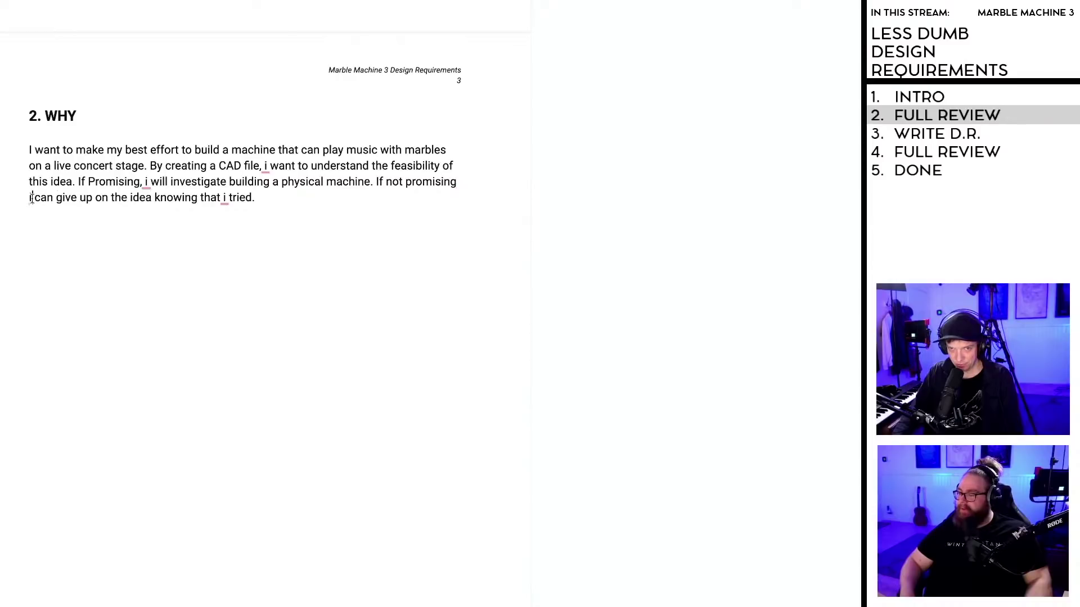
Step: Capitalize the "i" before "can give up" and change "Promising" to lowercase "promising" in the WHY paragraph
{"action": "left_click", "coordinate": [29, 198]}
{"action": "key", "text": "Delete"}
{"action": "key", "text": "Delete"}
{"action": "type", "text": "I"}
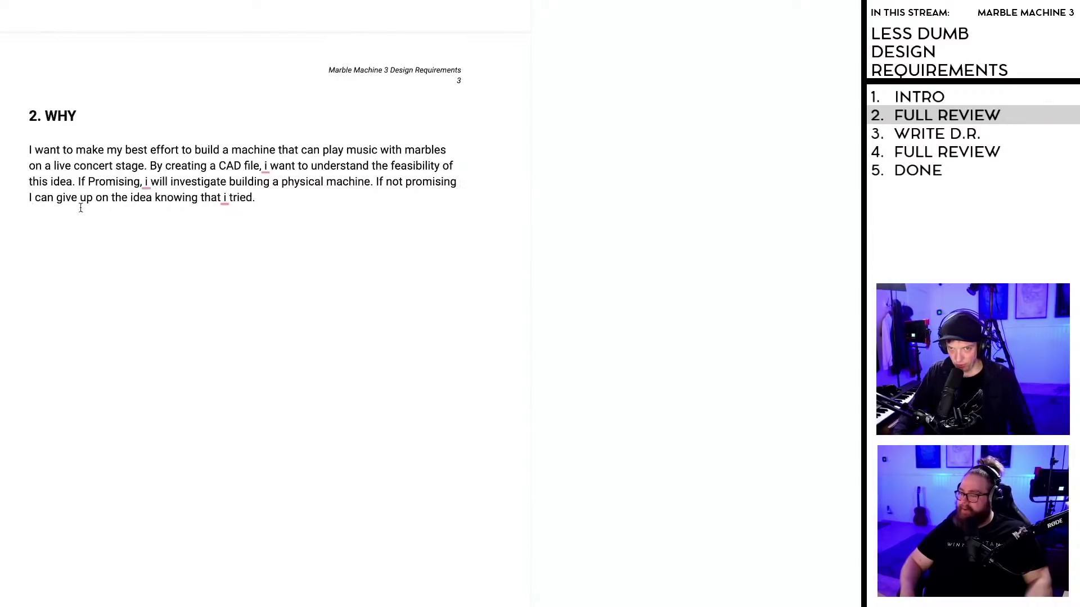
{"action": "left_click", "coordinate": [90, 181]}
{"action": "key", "text": "Delete"}
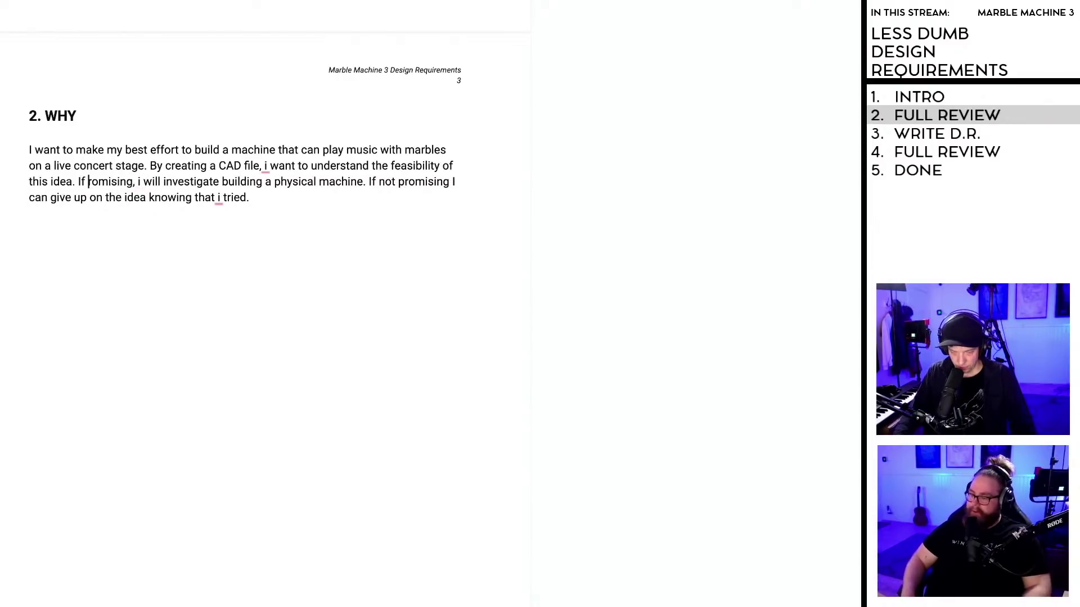
{"action": "type", "text": "p"}
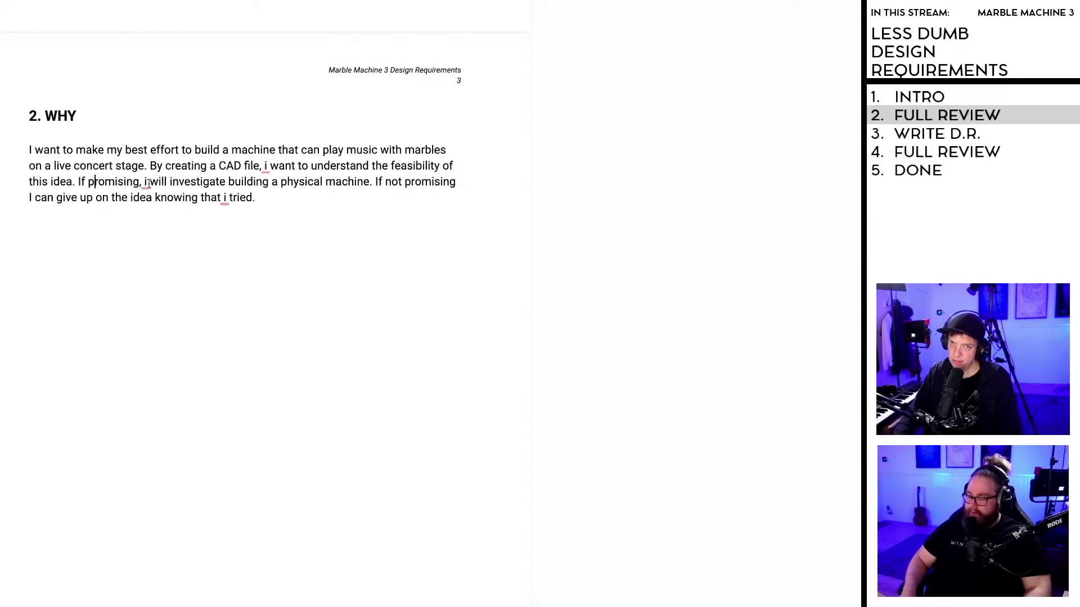
Step: Accept the Grammarly capitalization corrections for the three remaining lowercase "i" pronouns in the WHY paragraph
{"action": "mouse_move", "coordinate": [148, 183]}
{"action": "left_click", "coordinate": [144, 222]}
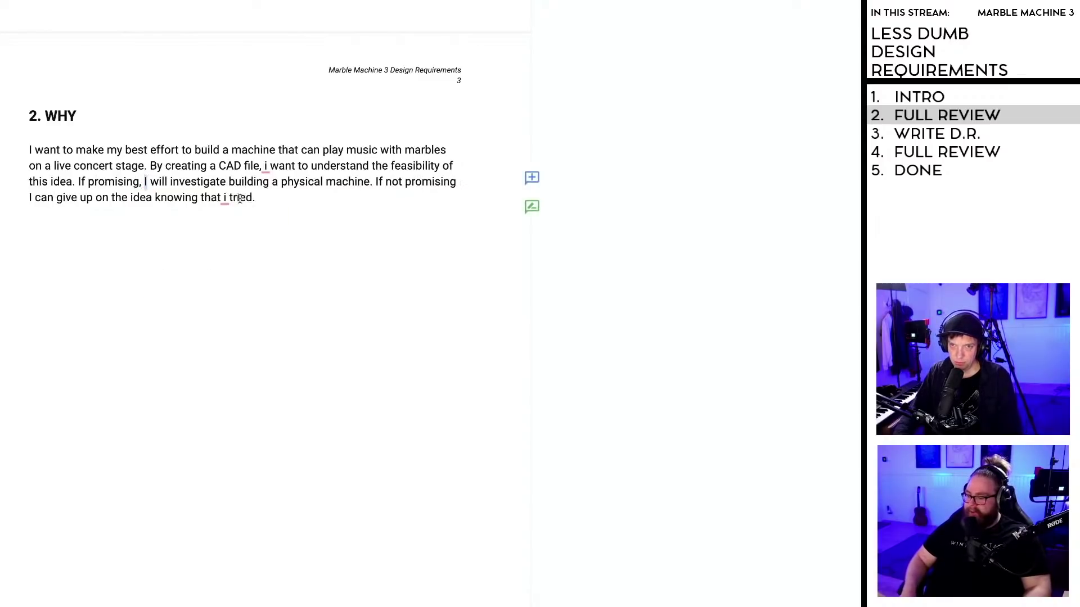
{"action": "mouse_move", "coordinate": [265, 176]}
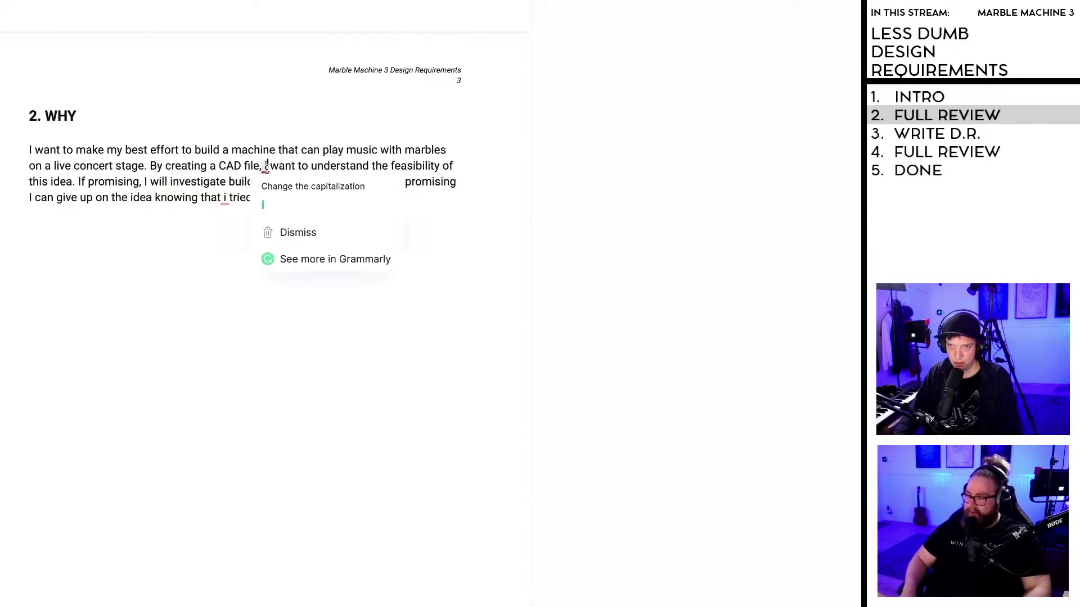
{"action": "left_click", "coordinate": [272, 208]}
{"action": "mouse_move", "coordinate": [224, 198]}
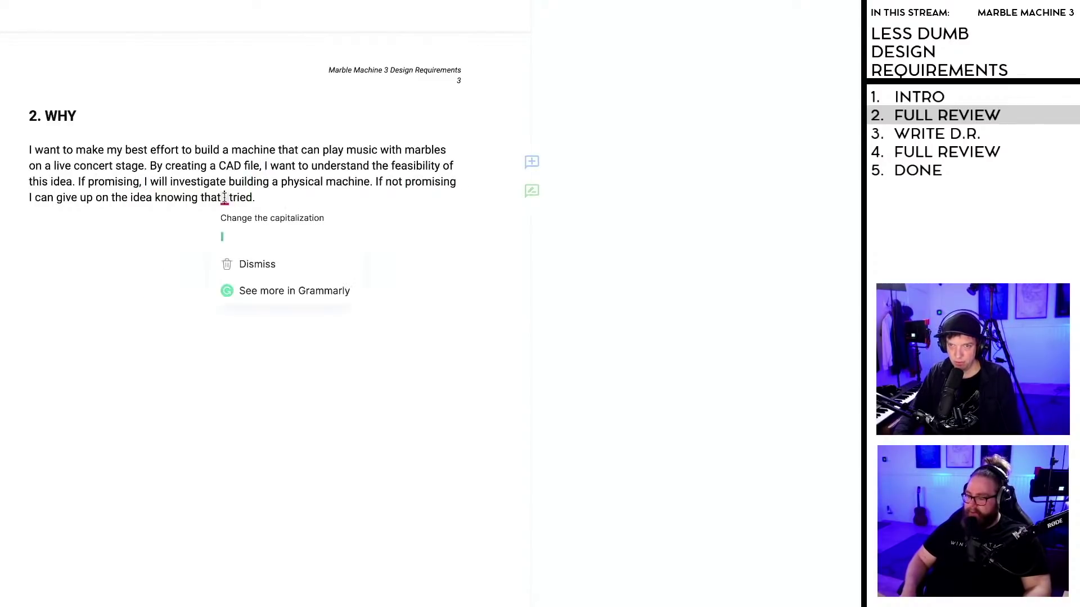
{"action": "left_click", "coordinate": [222, 236]}
Step: Extend the section 2 heading to "2. WHY MAKE THE CAD MODEL?"
{"action": "left_click", "coordinate": [83, 115]}
{"action": "type", "text": "MAKE T"}
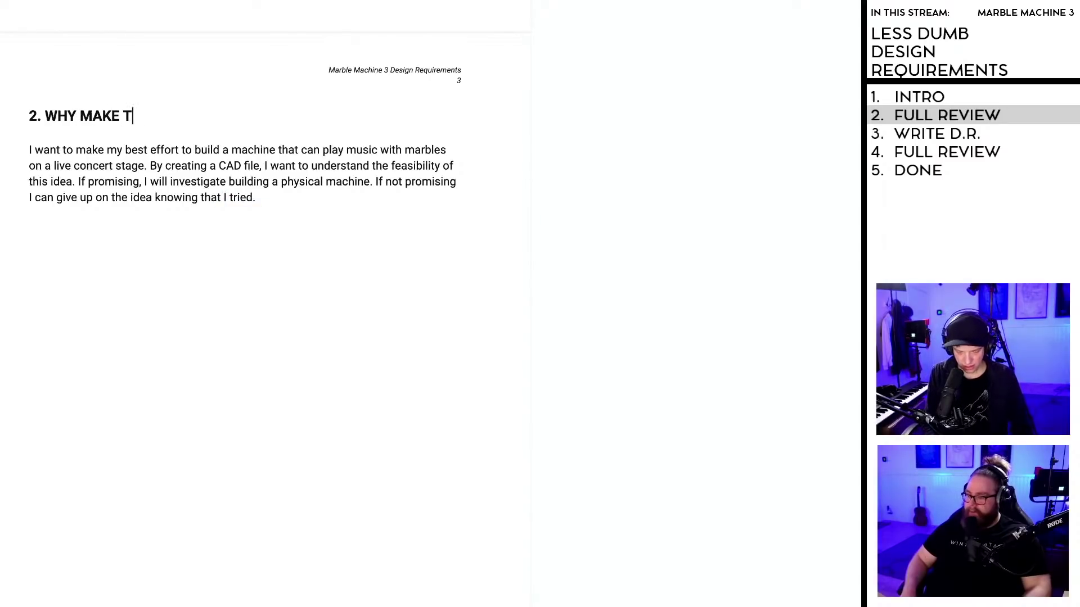
{"action": "type", "text": "HE CAD MODEL"}
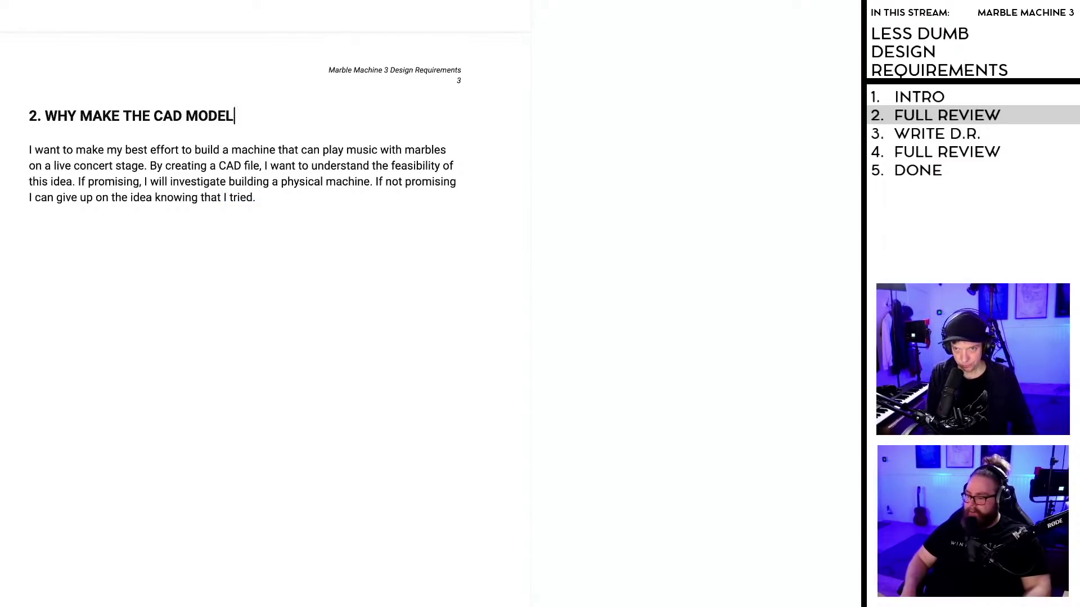
{"action": "type", "text": "?"}
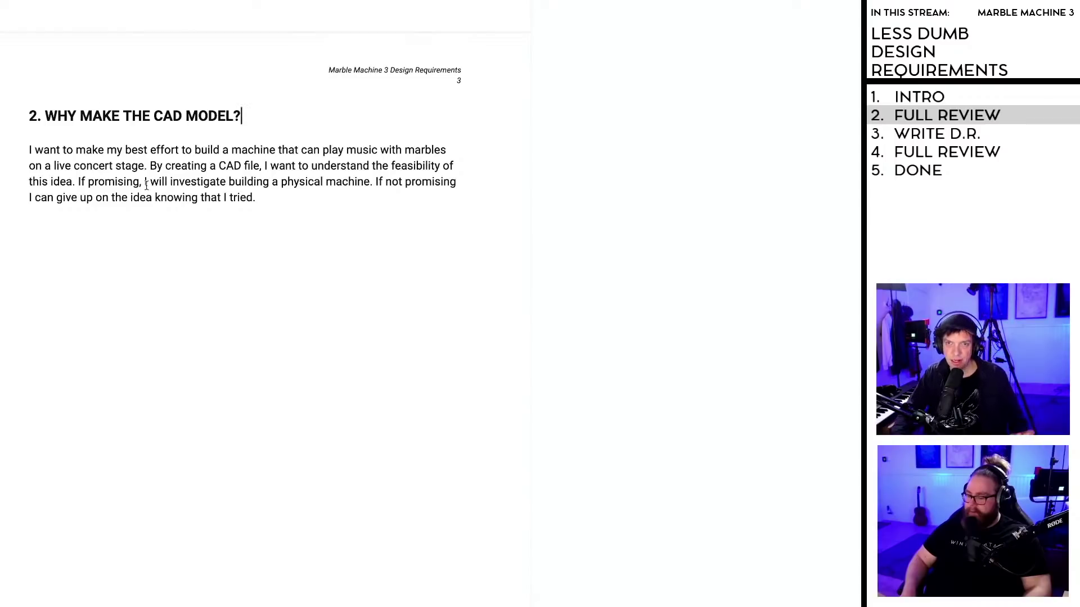
{"action": "left_click", "coordinate": [277, 200]}
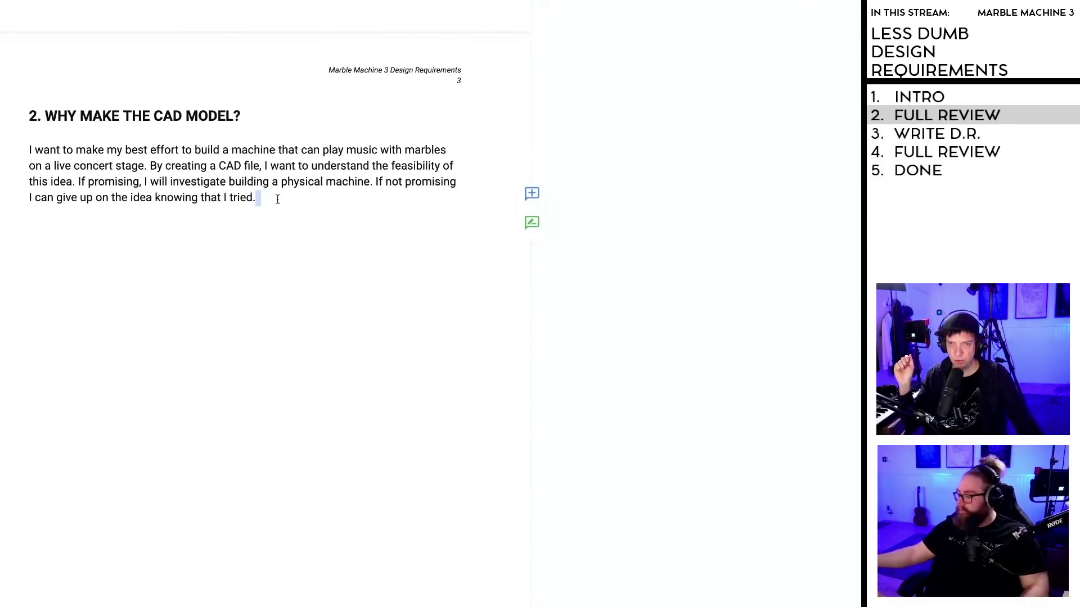
{"action": "left_click", "coordinate": [331, 207]}
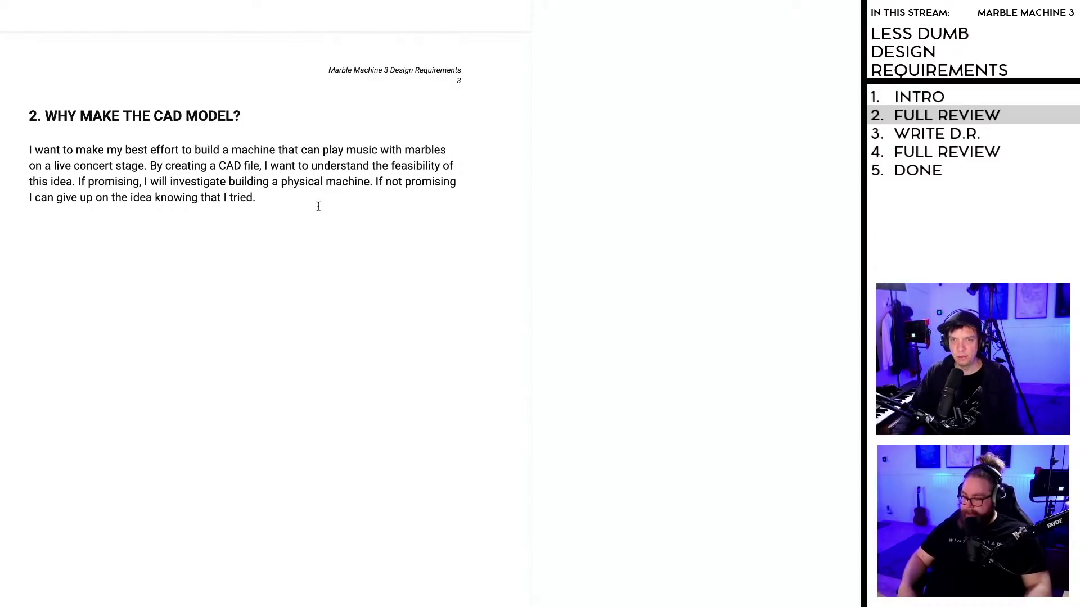
{"action": "left_click", "coordinate": [280, 193]}
Step: Insert "OF MARBLE MACHINE 3" before the question mark in the section 2 heading
{"action": "left_click", "coordinate": [236, 117]}
{"action": "type", "text": "OF MARB"}
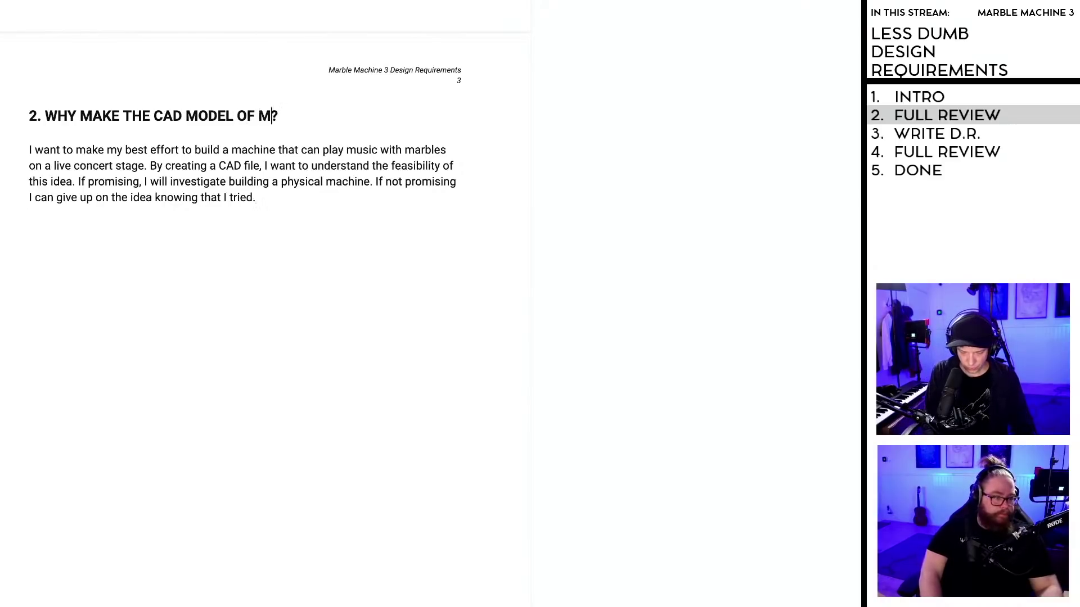
{"action": "type", "text": "LE MACHINE 2"}
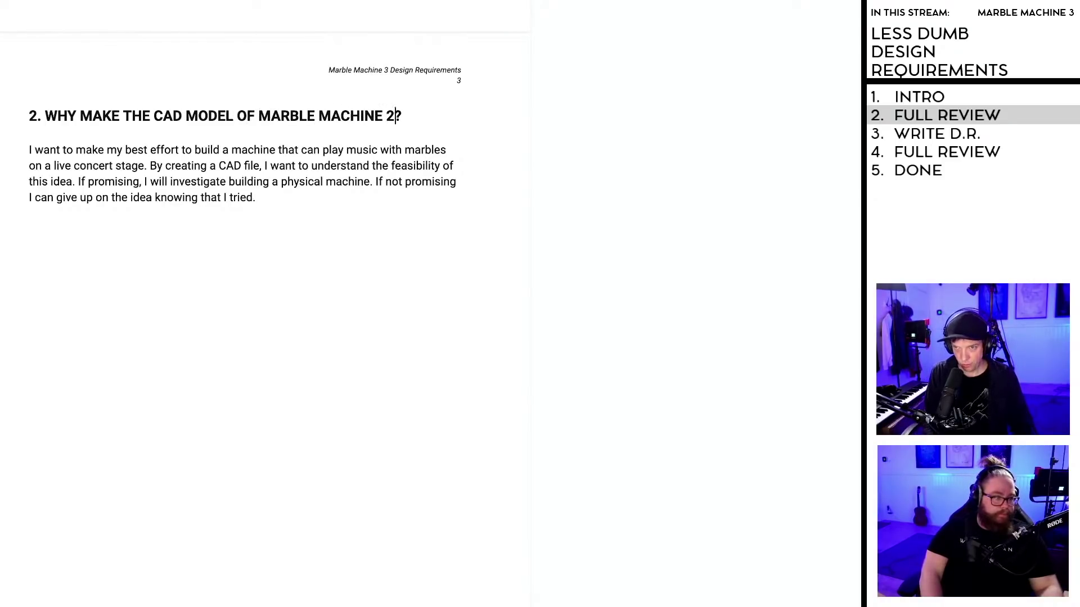
{"action": "key", "text": "BackSpace"}
{"action": "type", "text": "3"}
{"action": "key", "text": "BackSpace"}
{"action": "type", "text": "?"}
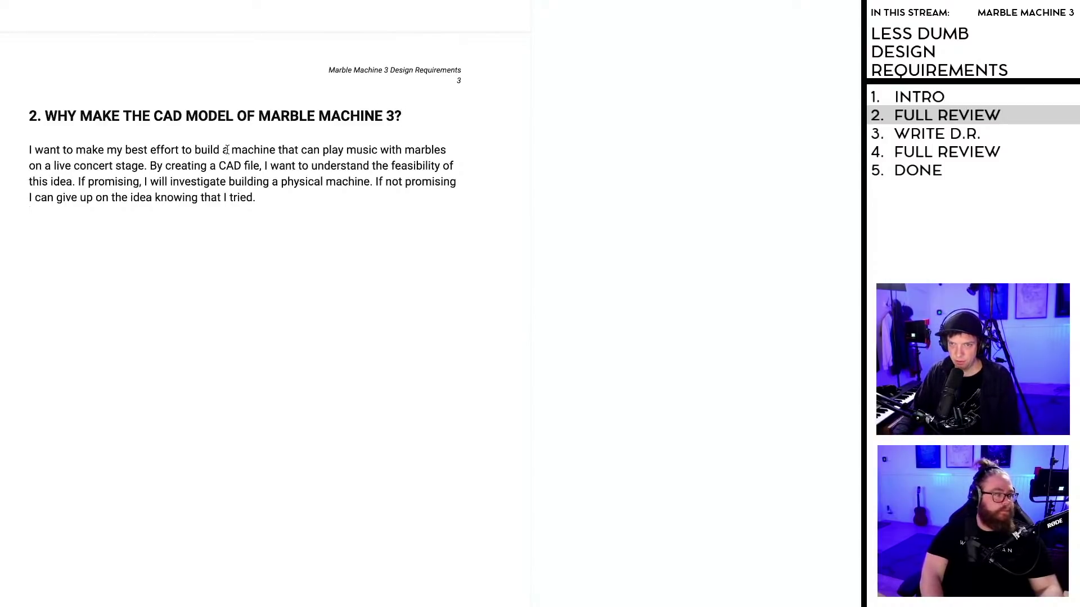
Step: Delete the opening sentence of the section 2 paragraph about making a best effort to build a machine for a live concert stage
{"action": "left_click", "coordinate": [151, 166]}
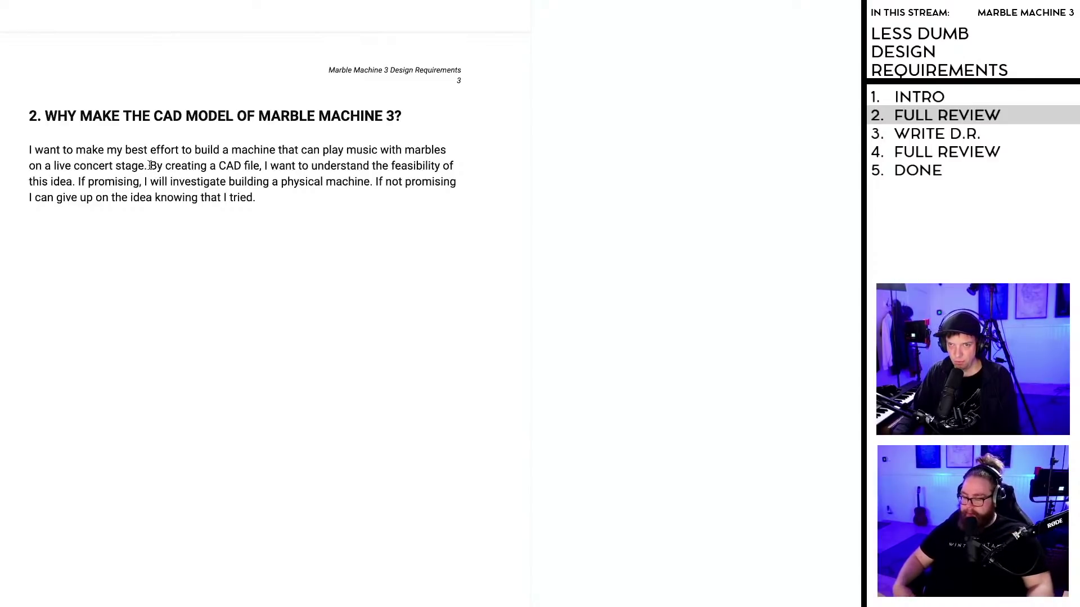
{"action": "left_click_drag", "start_coordinate": [150, 166], "coordinate": [28, 153]}
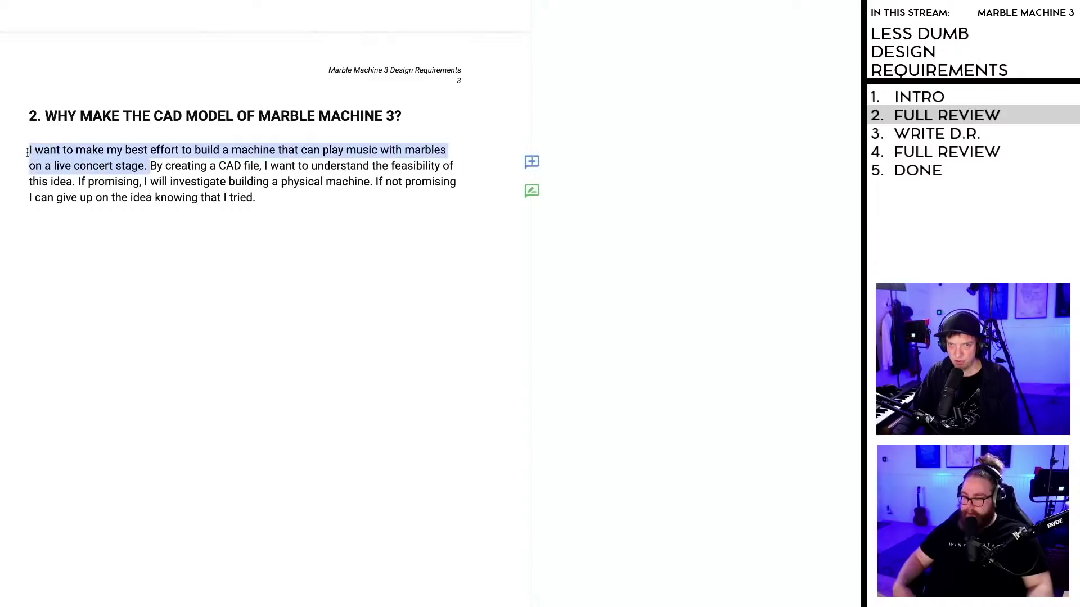
{"action": "key", "text": "BackSpace"}
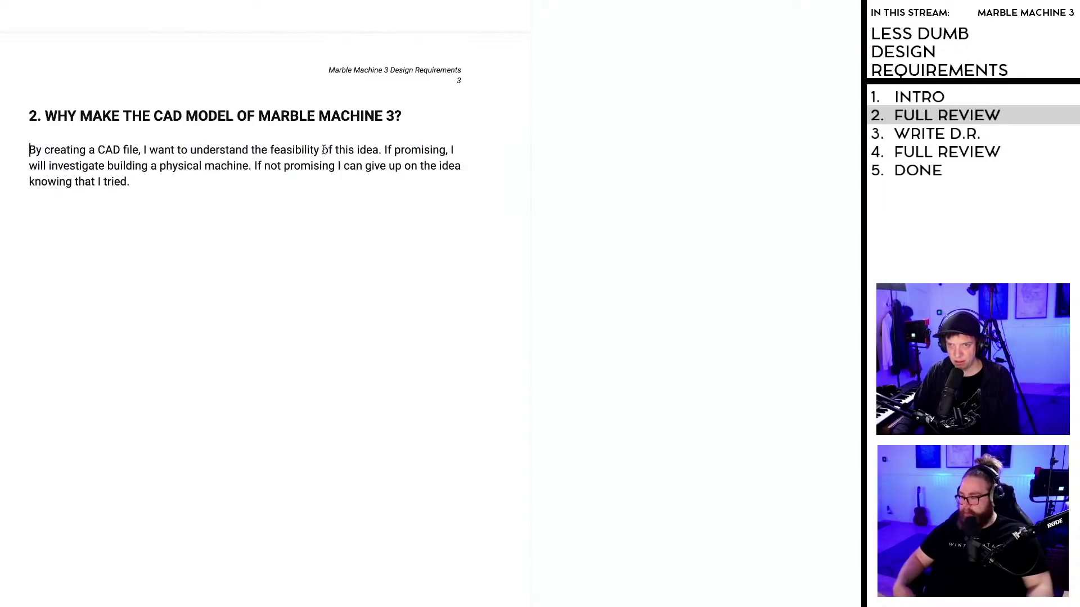
Step: Replace "this idea" in the section 2 CAD file sentence with "a Marble Machine Playing Music Live on a Concert Stage"
{"action": "left_click_drag", "start_coordinate": [335, 151], "coordinate": [377, 151]}
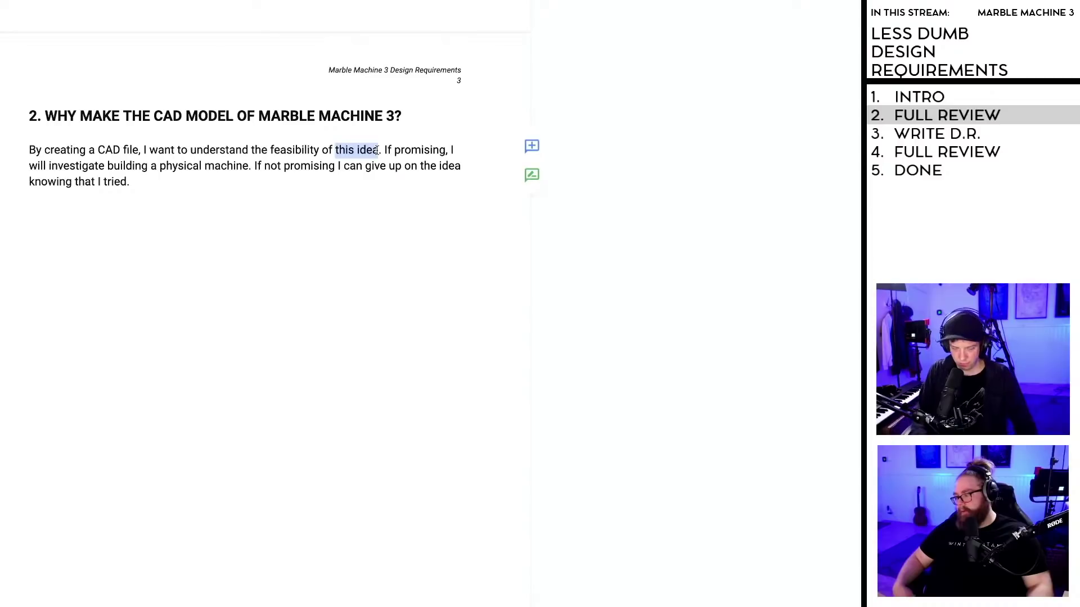
{"action": "type", "text": "a Marble"}
{"action": "type", "text": " Machine Playing"}
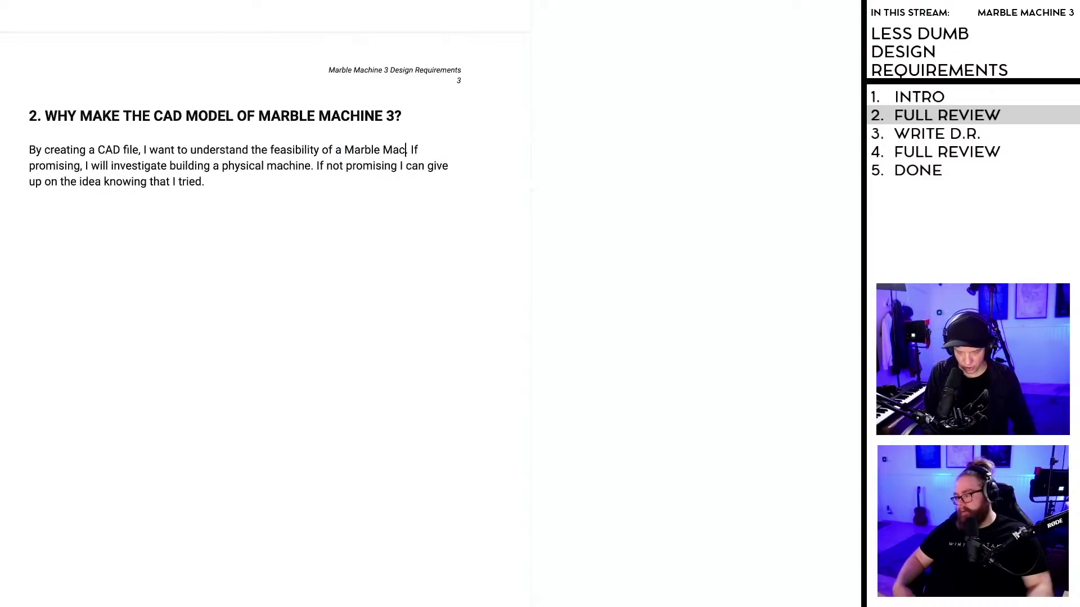
{"action": "type", "text": " Music Live"}
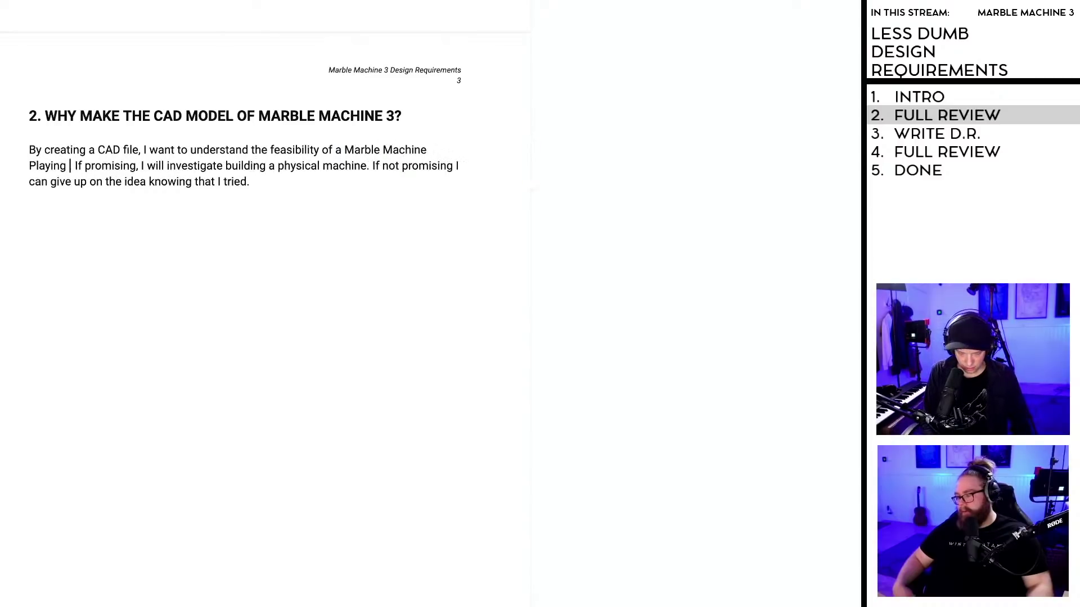
{"action": "type", "text": " on "}
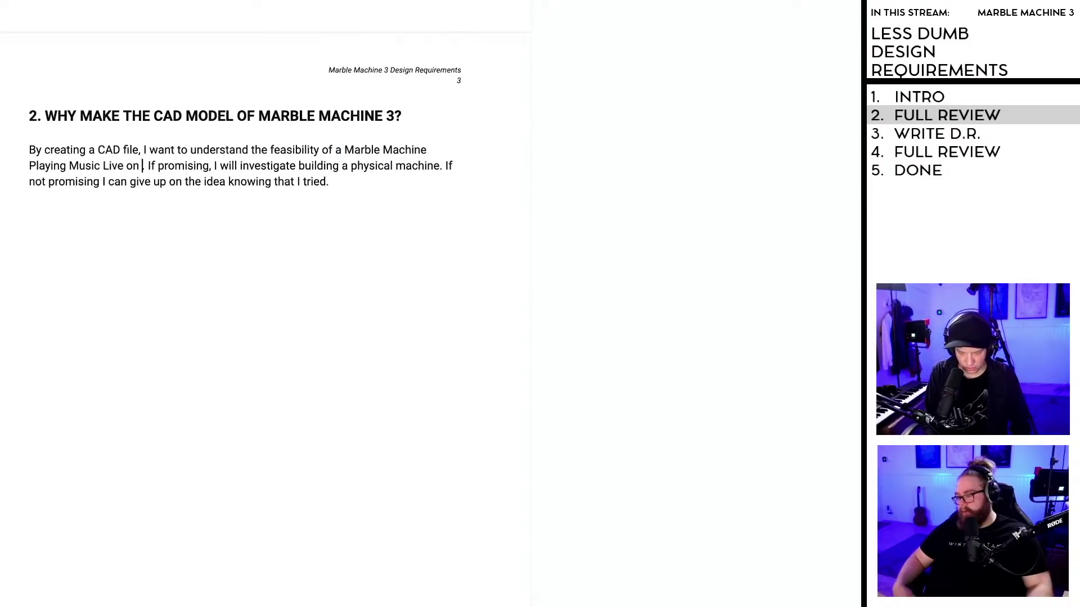
{"action": "type", "text": "a Concert"}
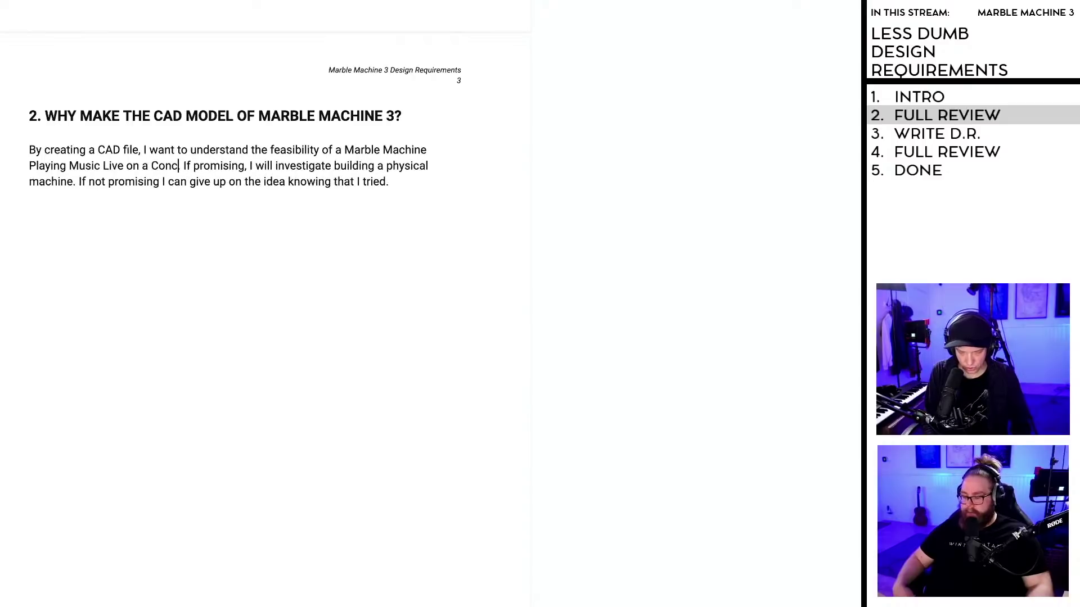
{"action": "type", "text": " Stage."}
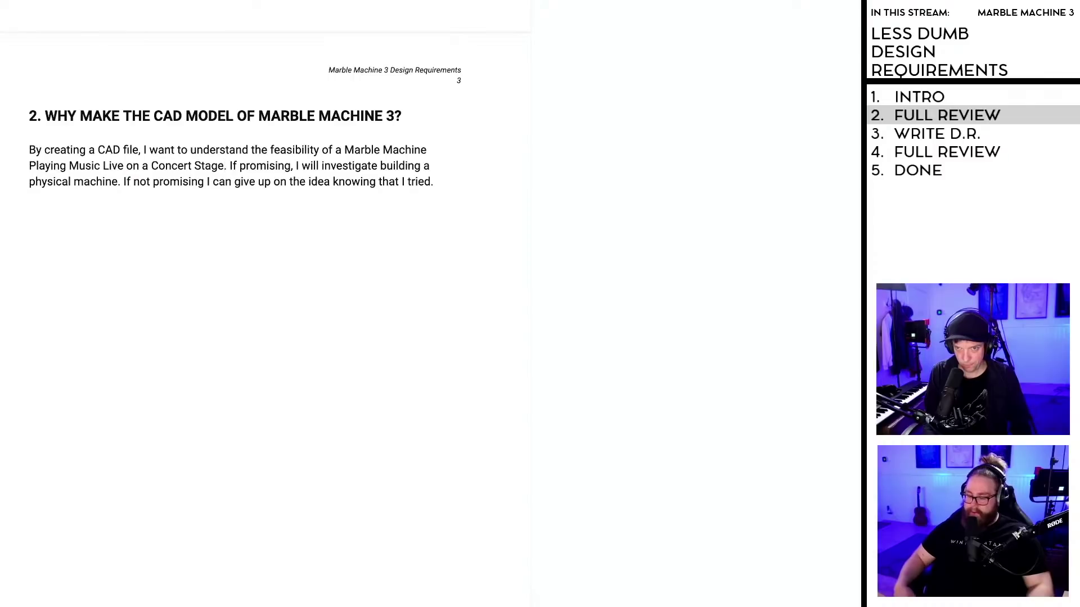
Step: Split the section 2 text into three paragraphs separated by blank lines, starting new ones at "If promising" and "If not promising"
{"action": "key", "text": "Return"}
{"action": "key", "text": "Return"}
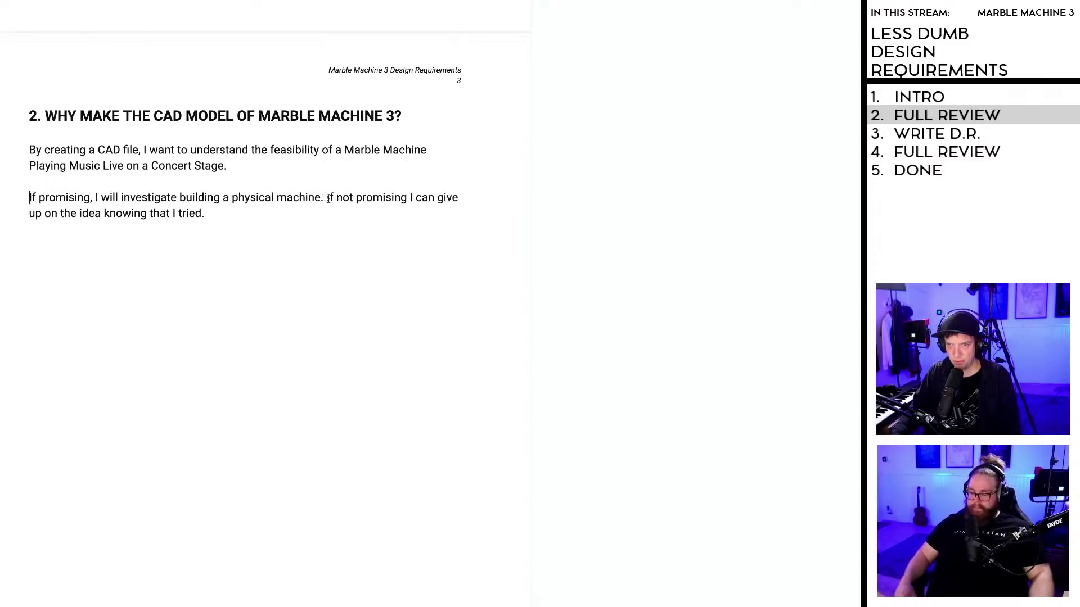
{"action": "key", "text": "Return"}
{"action": "key", "text": "Return"}
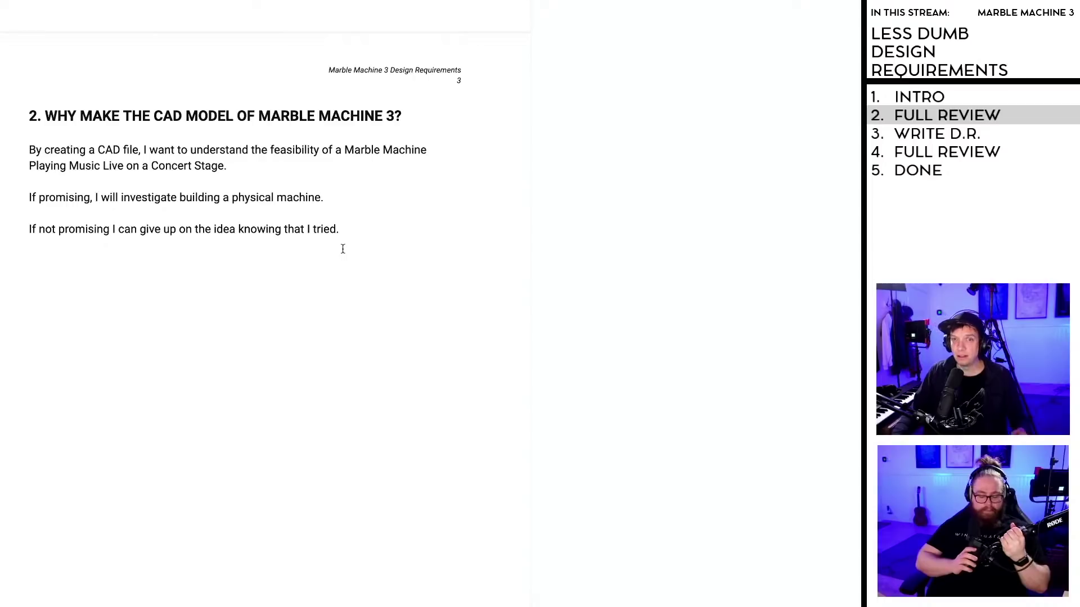
{"action": "left_click", "coordinate": [346, 213]}
{"action": "left_click", "coordinate": [330, 169]}
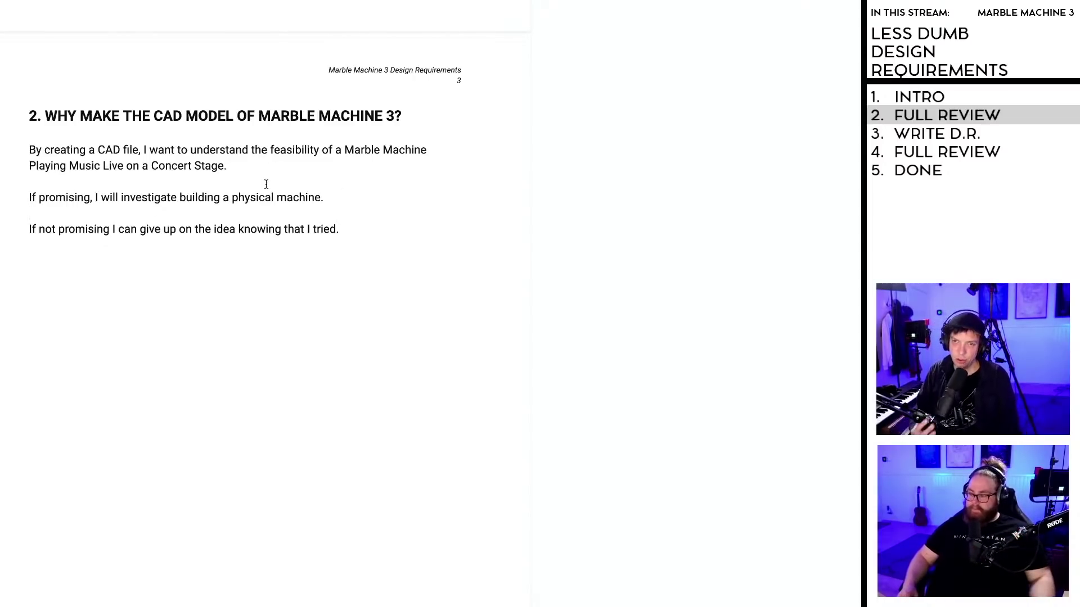
{"action": "key", "text": "BackSpace"}
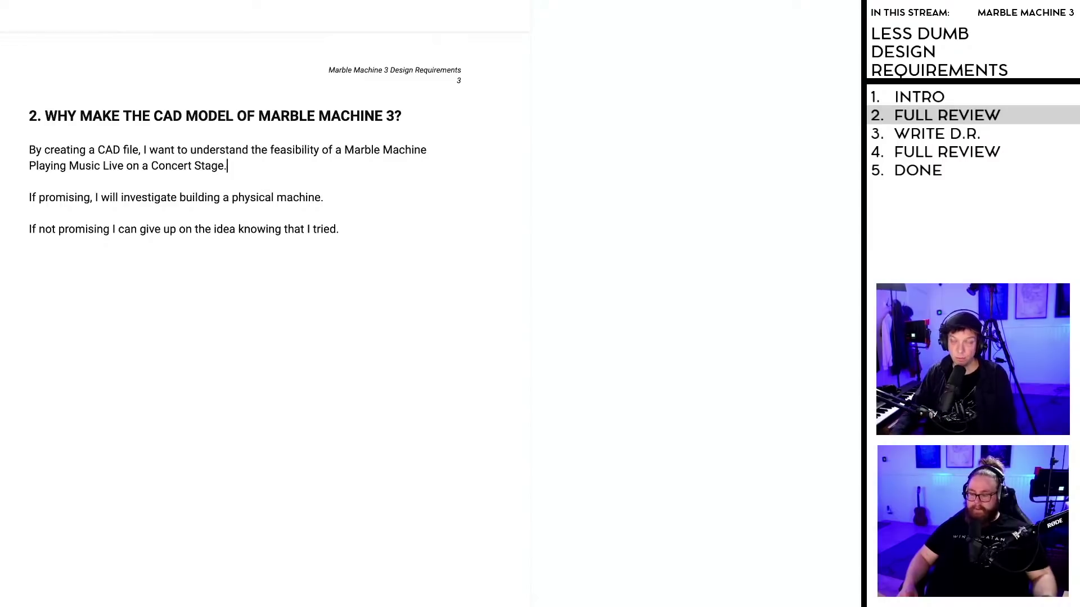
{"action": "left_click", "coordinate": [255, 209]}
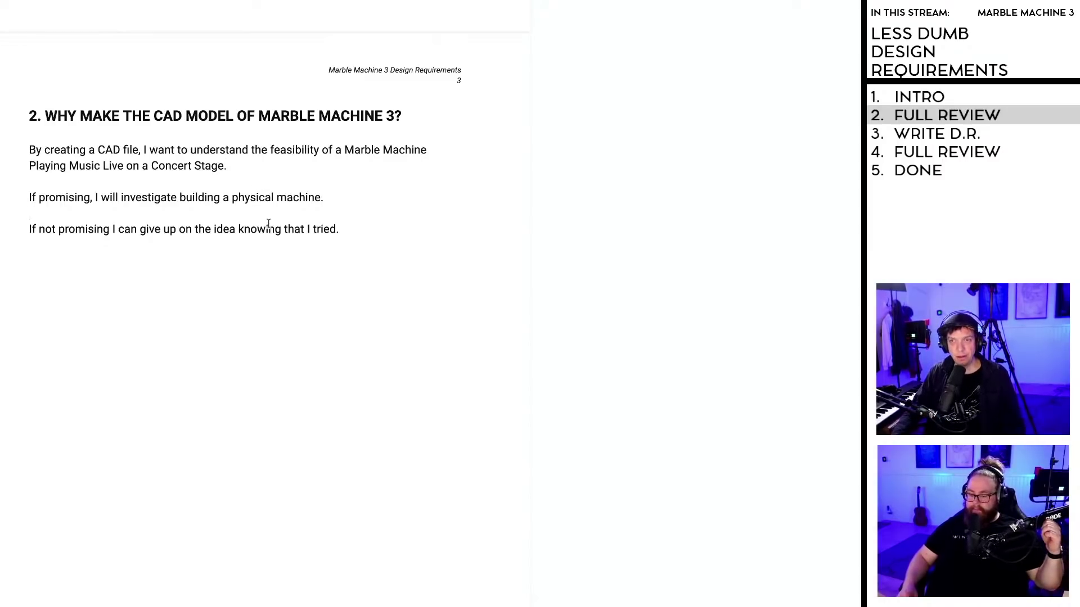
{"action": "left_click", "coordinate": [349, 221]}
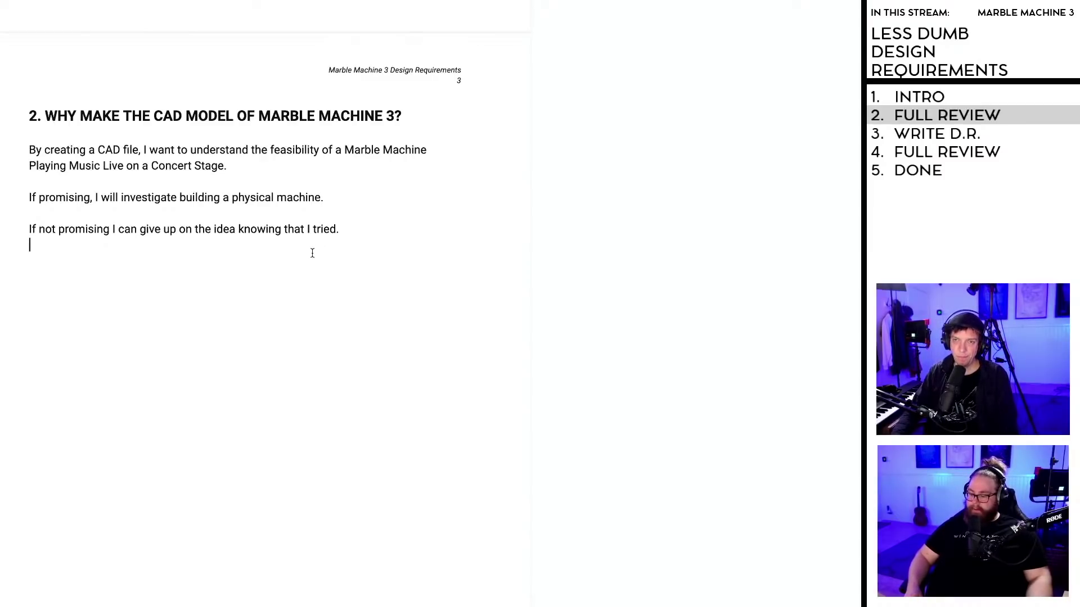
{"action": "left_click_drag", "start_coordinate": [29, 150], "coordinate": [339, 252]}
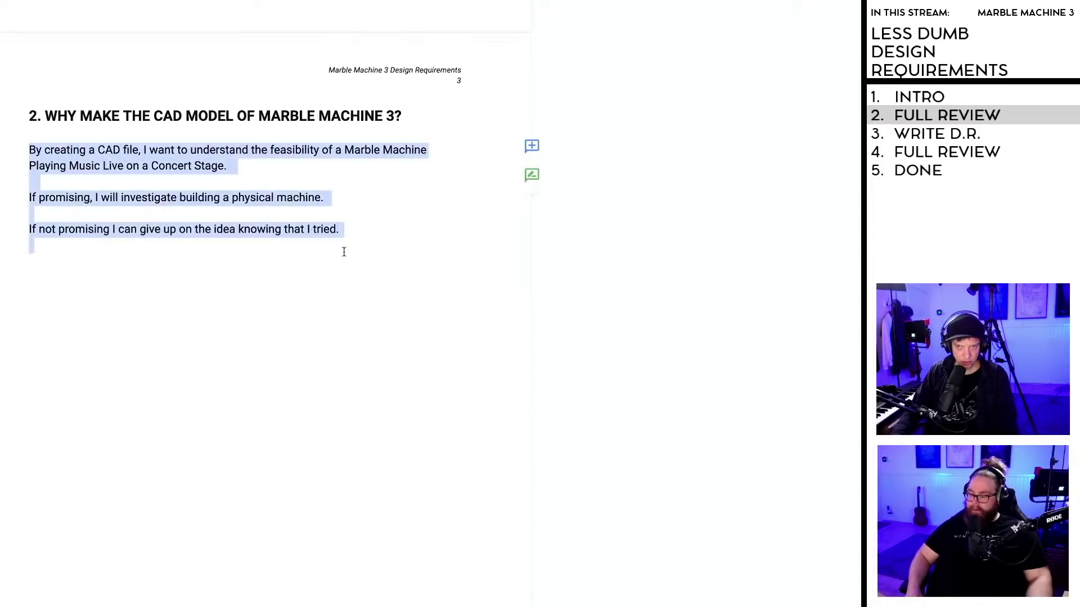
{"action": "left_click", "coordinate": [343, 248]}
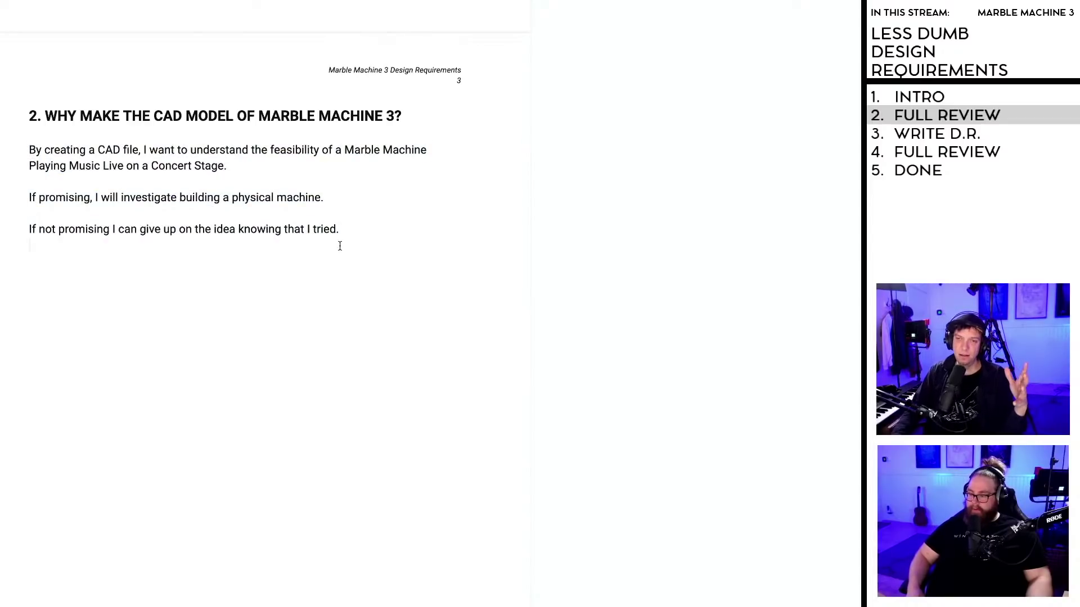
Step: Look over section 3, PROBLEM STATEMENT, and briefly check the decision matrix spreadsheet
{"action": "scroll", "coordinate": [333, 250], "scroll_direction": "down", "scroll_amount": 8}
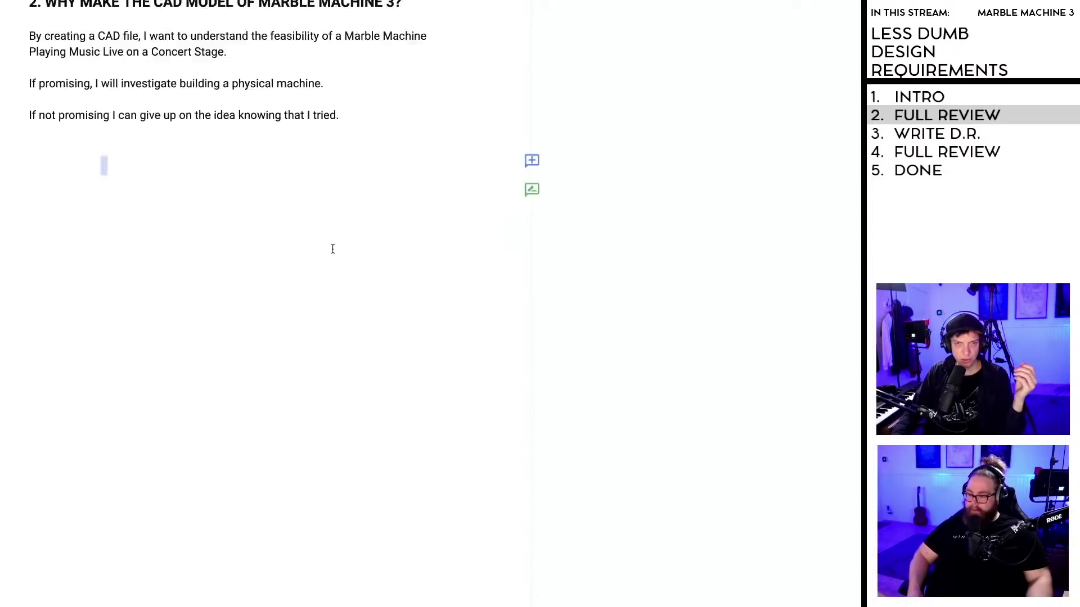
{"action": "scroll", "coordinate": [333, 250], "scroll_direction": "down", "scroll_amount": 5}
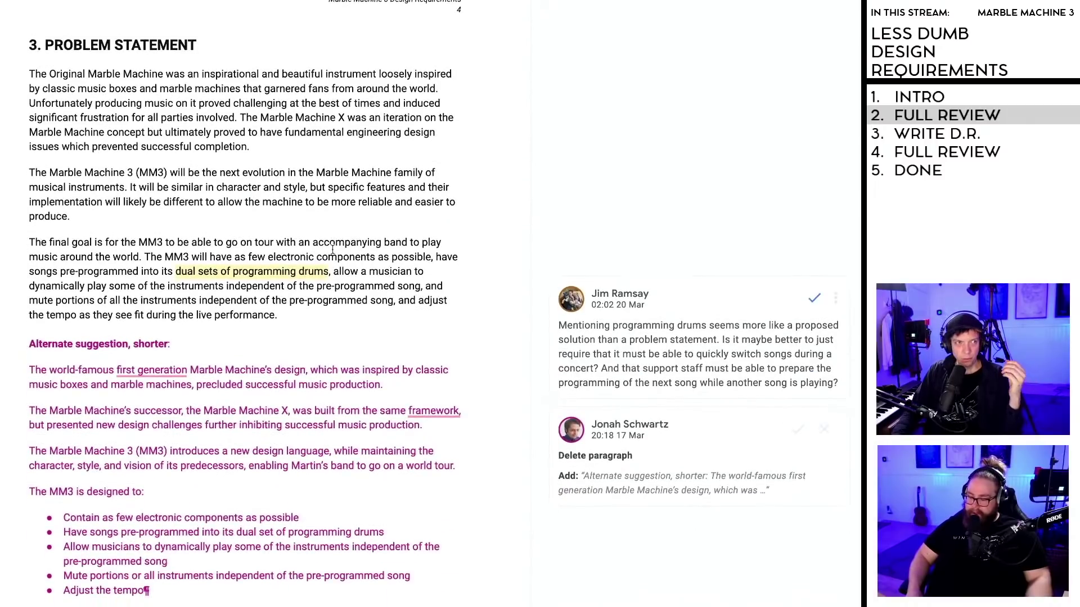
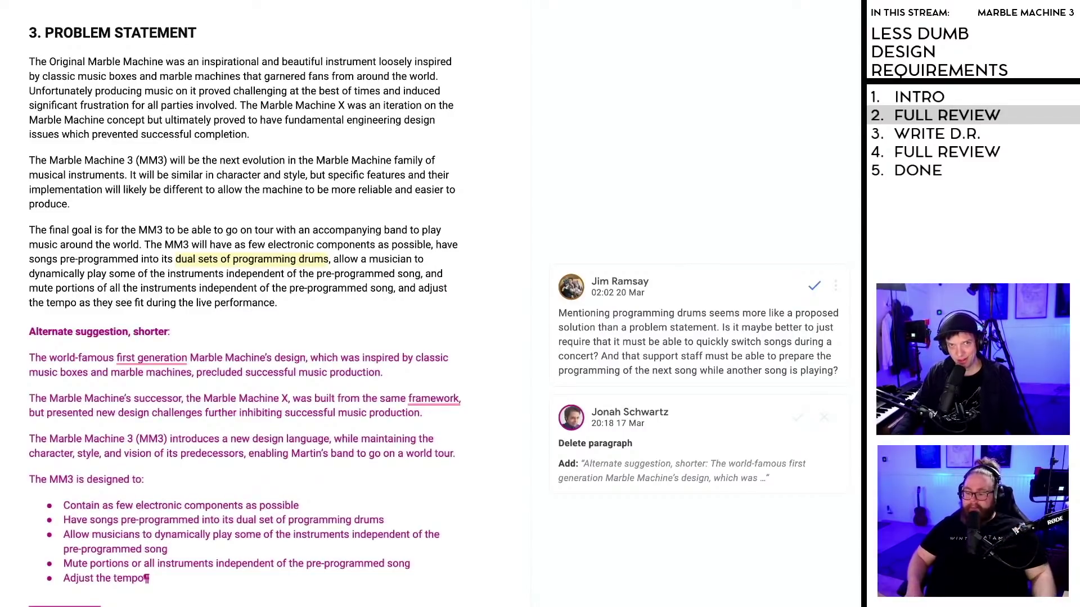
{"action": "key", "text": "ctrl+Tab"}
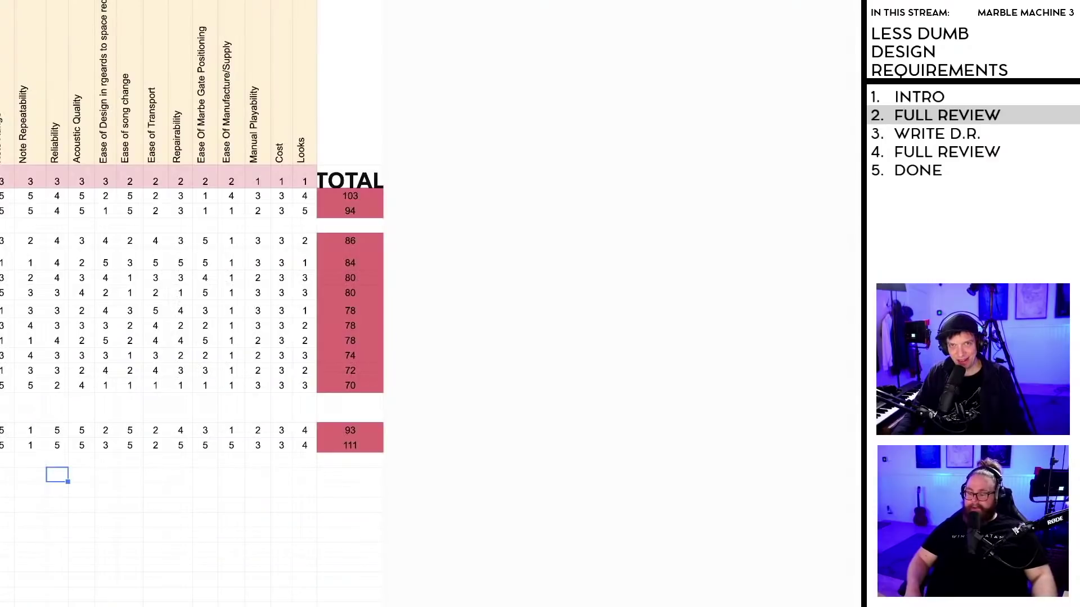
{"action": "key", "text": "ctrl+shift+Tab"}
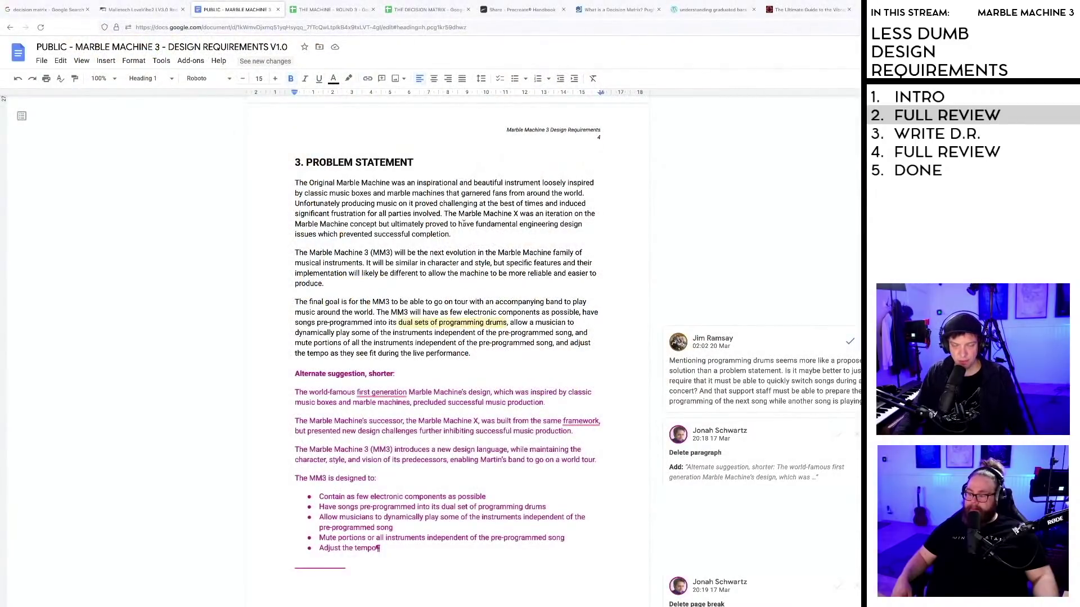
Step: Switch to the Keynote presentation and examine the hand-drawn machine layout concepts on slides 18 to 25
{"action": "key", "text": "super+Tab"}
{"action": "key", "text": "super+Tab"}
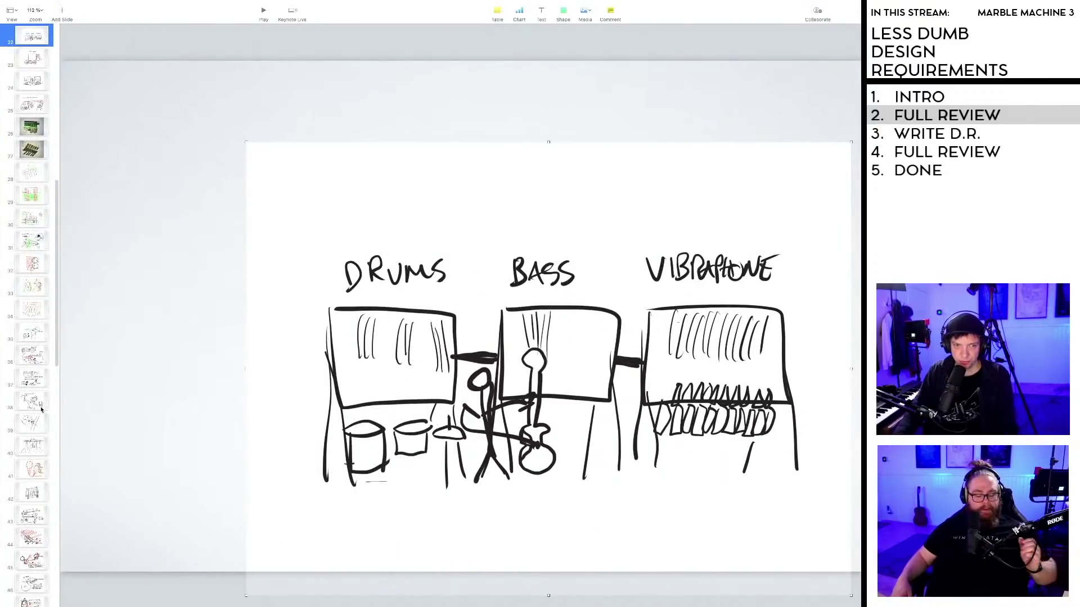
{"action": "scroll", "coordinate": [34, 225], "scroll_direction": "up", "scroll_amount": 3}
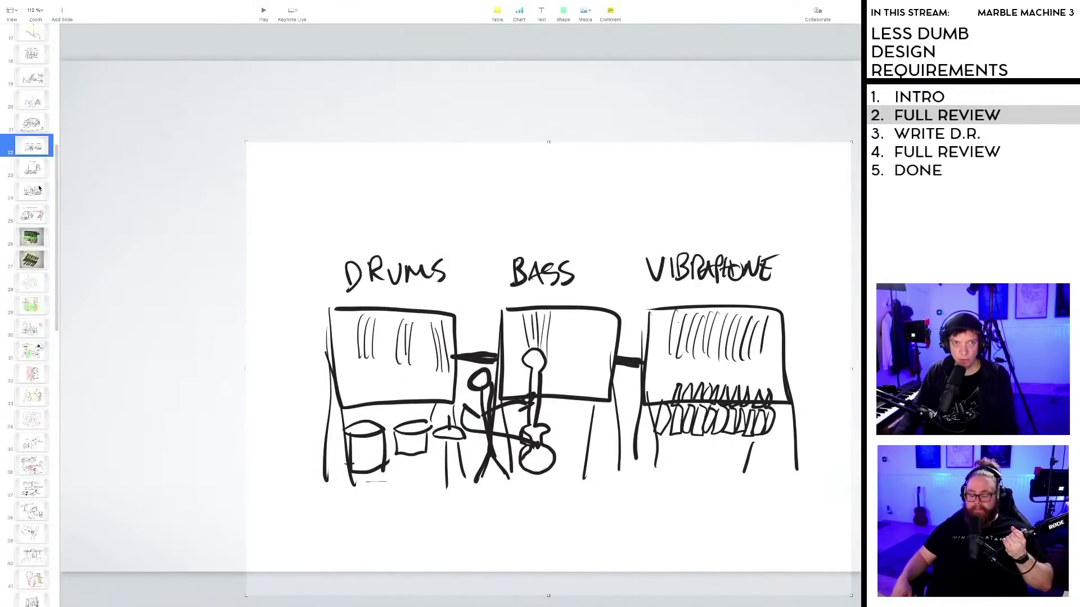
{"action": "left_click", "coordinate": [35, 176]}
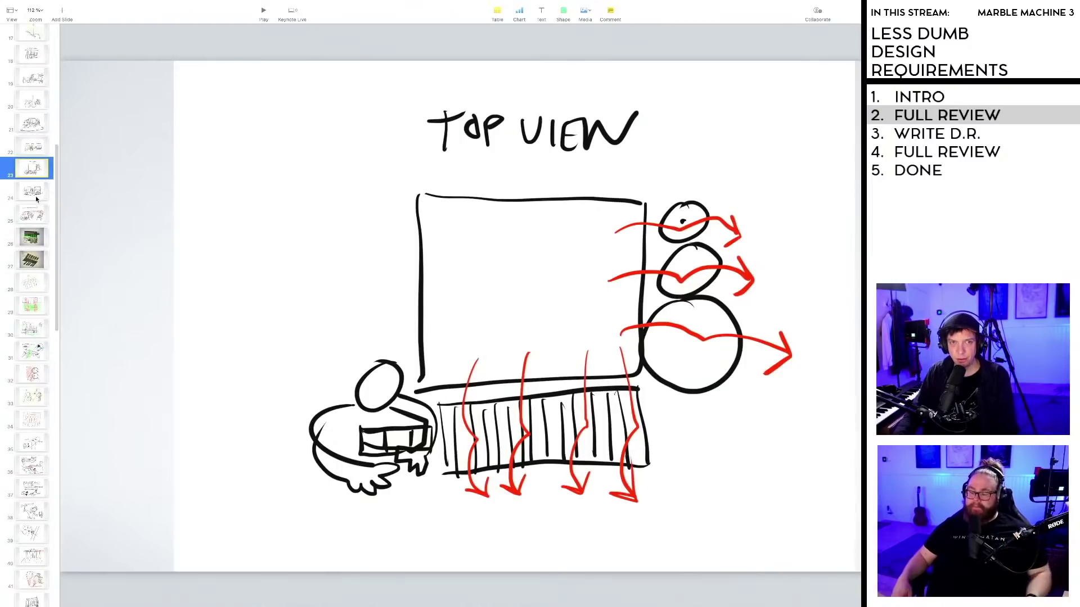
{"action": "left_click", "coordinate": [34, 194]}
{"action": "left_click", "coordinate": [31, 219]}
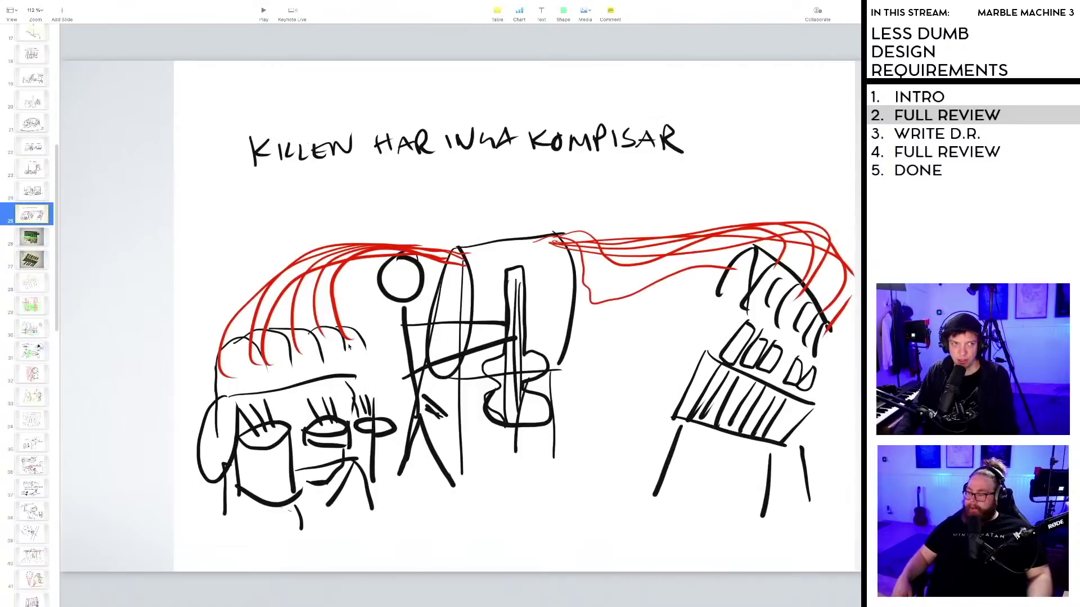
{"action": "left_click", "coordinate": [29, 58]}
{"action": "scroll", "coordinate": [28, 90], "scroll_direction": "up", "scroll_amount": 5}
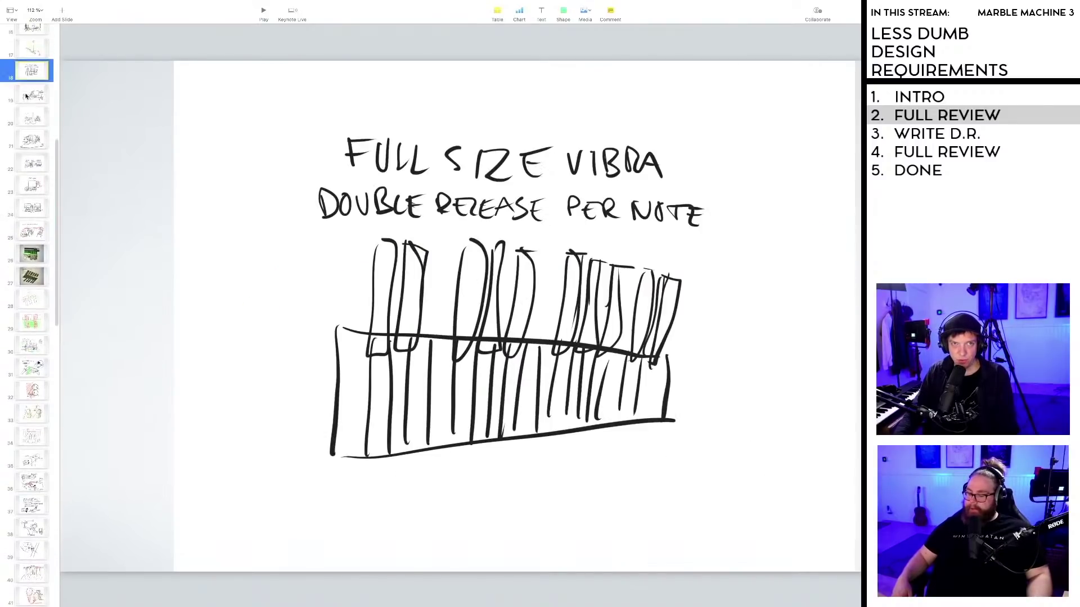
{"action": "scroll", "coordinate": [30, 126], "scroll_direction": "down", "scroll_amount": 5}
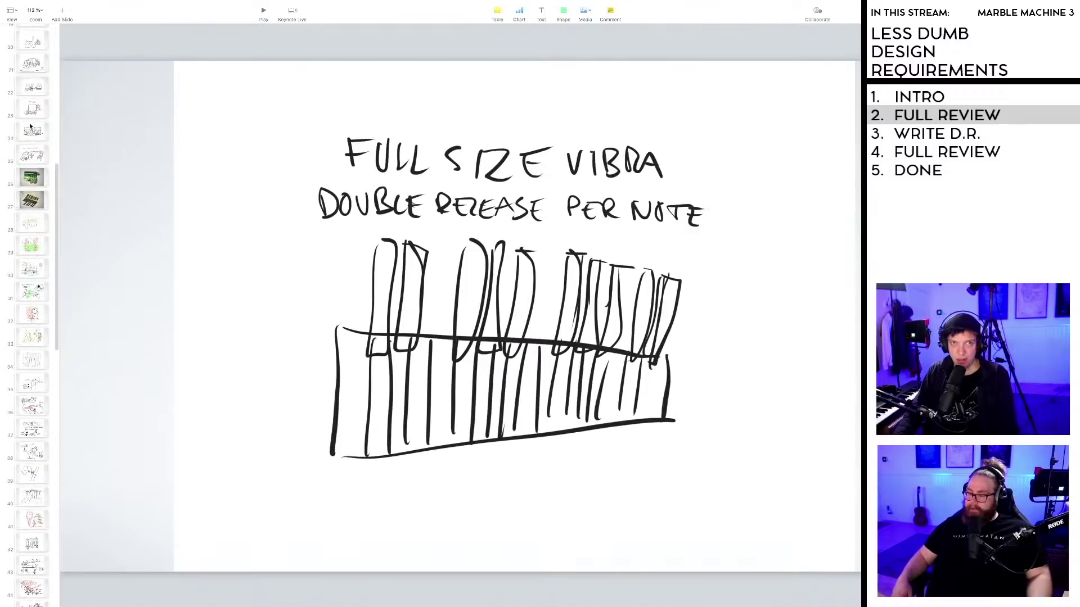
{"action": "left_click", "coordinate": [30, 66]}
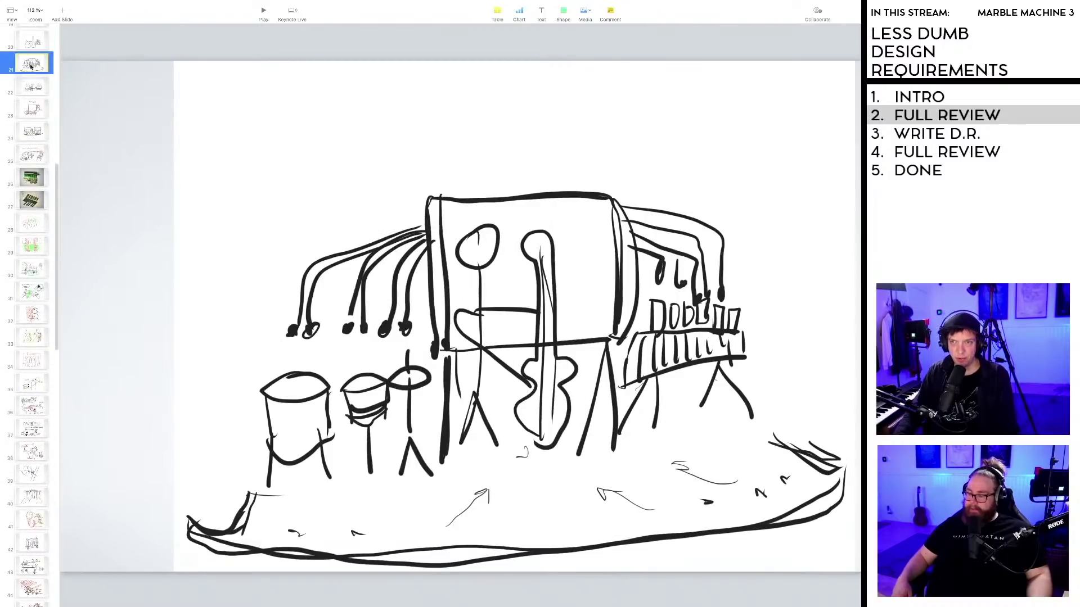
{"action": "scroll", "coordinate": [31, 79], "scroll_direction": "up", "scroll_amount": 3}
{"action": "left_click", "coordinate": [34, 99]}
{"action": "left_click", "coordinate": [35, 74]}
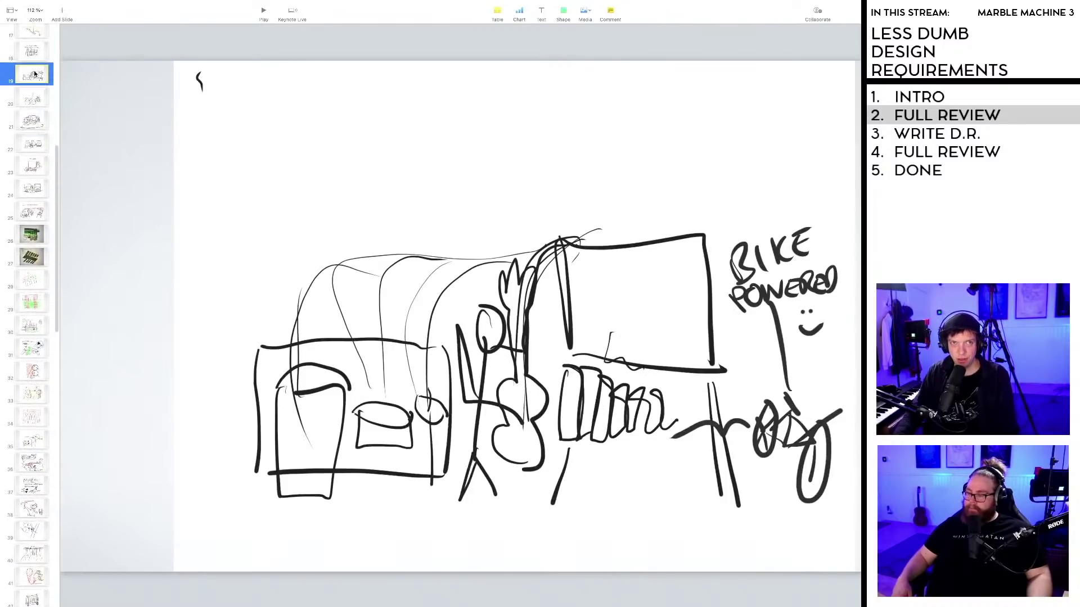
{"action": "left_click", "coordinate": [32, 145]}
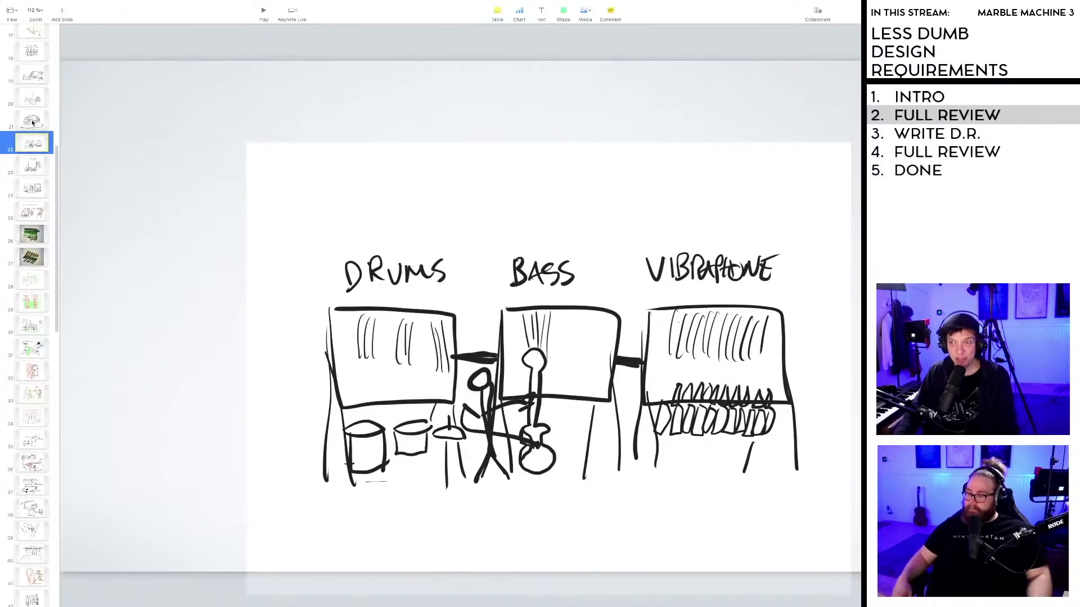
{"action": "left_click", "coordinate": [32, 121]}
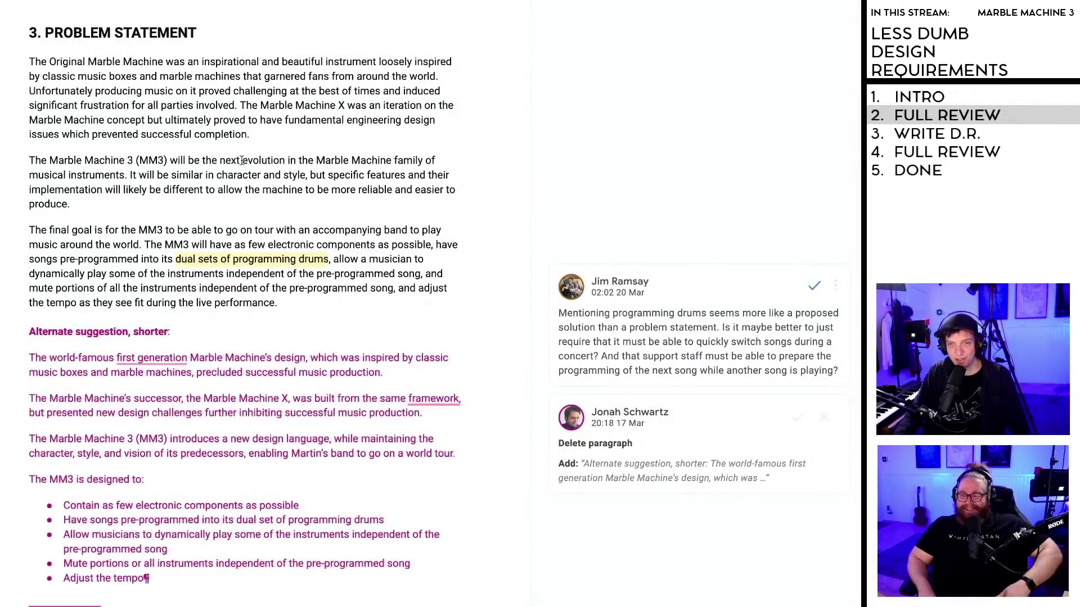
Step: Review the section 3 problem statement and its alternate suggestion, and open the comment attached to "dual sets of programming drums"
{"action": "scroll", "coordinate": [113, 62], "scroll_direction": "up", "scroll_amount": 1}
{"action": "scroll", "coordinate": [239, 207], "scroll_direction": "down", "scroll_amount": 2}
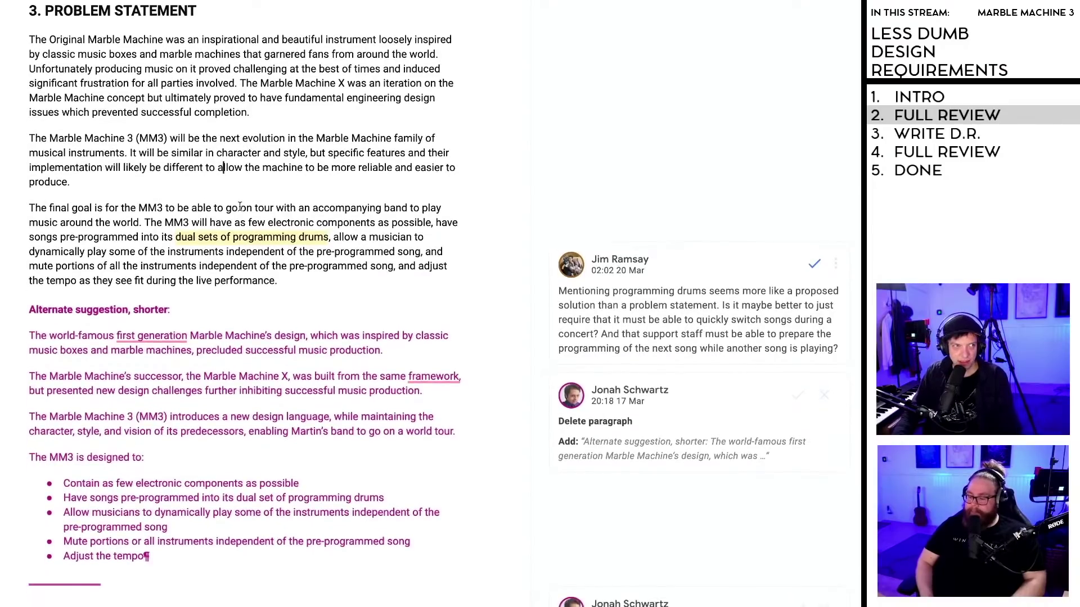
{"action": "left_click", "coordinate": [255, 238]}
{"action": "scroll", "coordinate": [293, 210], "scroll_direction": "down", "scroll_amount": 1}
{"action": "scroll", "coordinate": [293, 211], "scroll_direction": "down", "scroll_amount": 2}
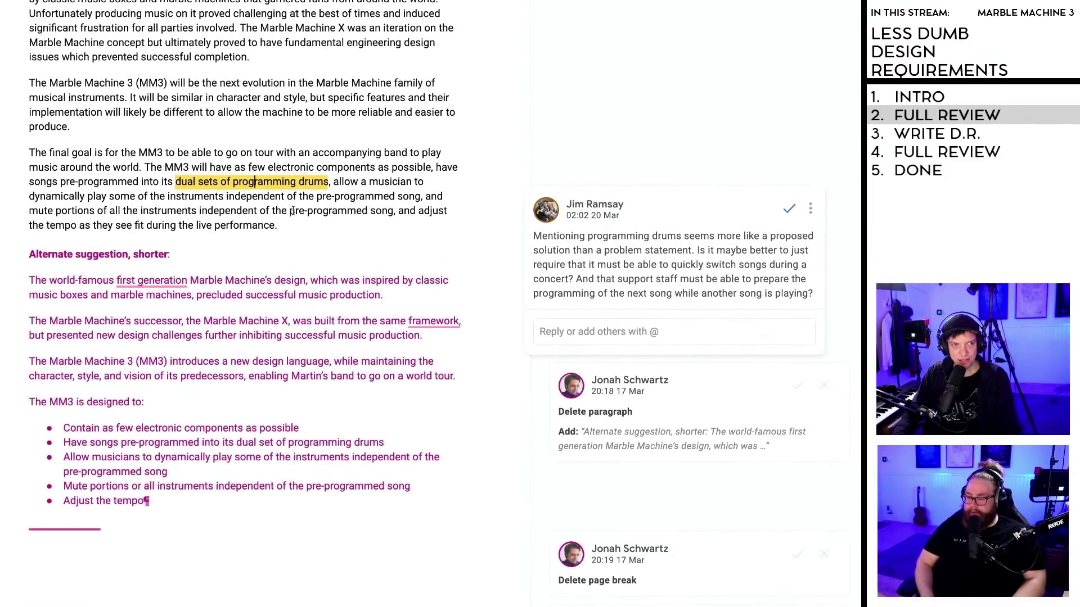
{"action": "scroll", "coordinate": [621, 224], "scroll_direction": "down", "scroll_amount": 1}
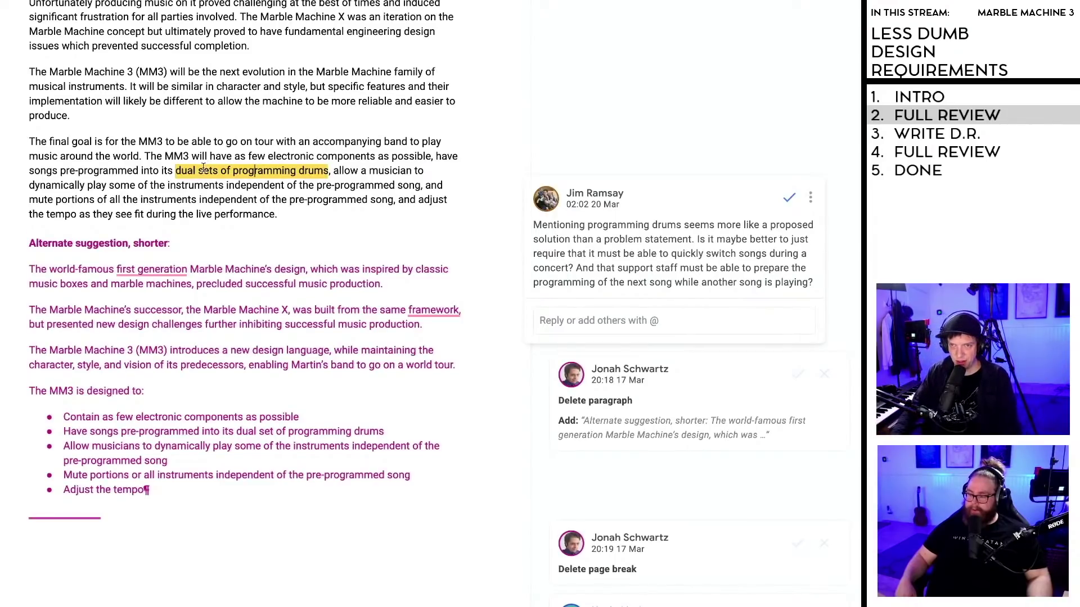
Step: Replace "into its dual sets of programming drums," in the final-goal paragraph with "and easily switchable." and start a new sentence at "Allow"
{"action": "left_click", "coordinate": [160, 156]}
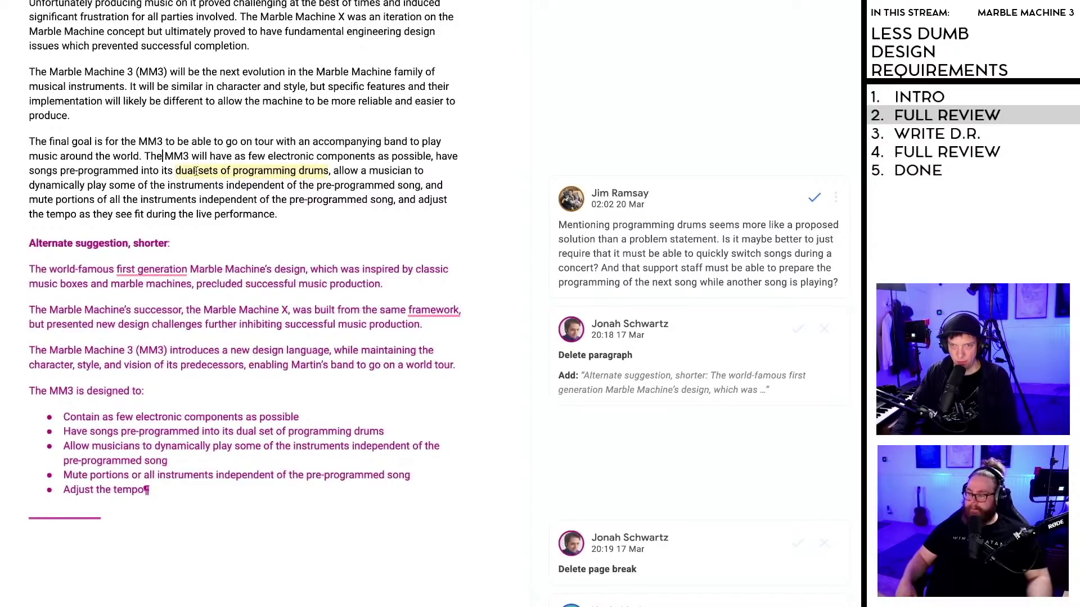
{"action": "left_click", "coordinate": [329, 172]}
{"action": "left_click_drag", "start_coordinate": [329, 172], "coordinate": [140, 173]}
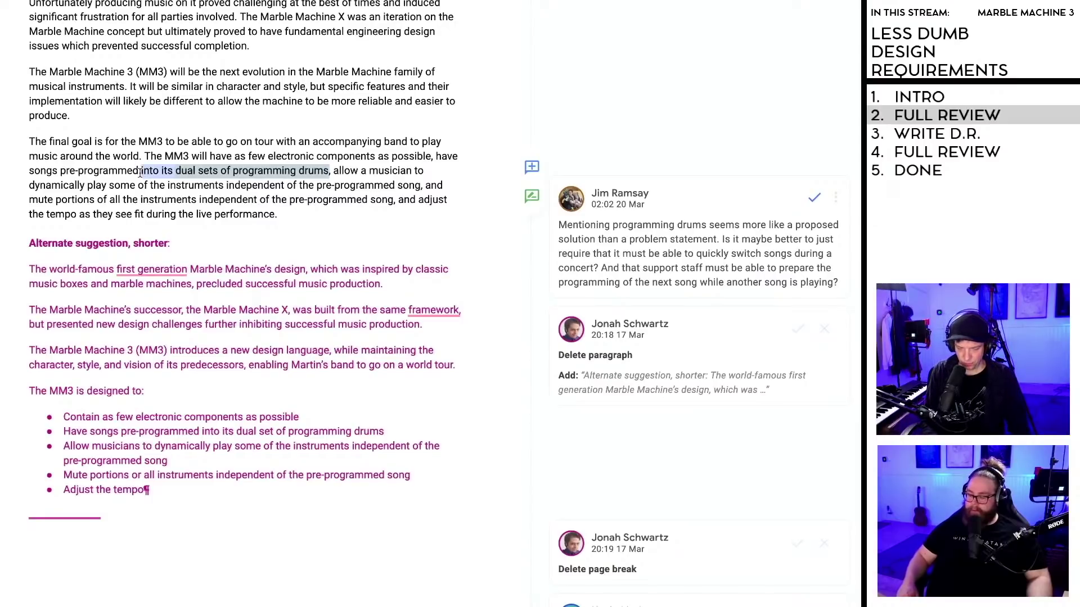
{"action": "type", "text": "and easily"}
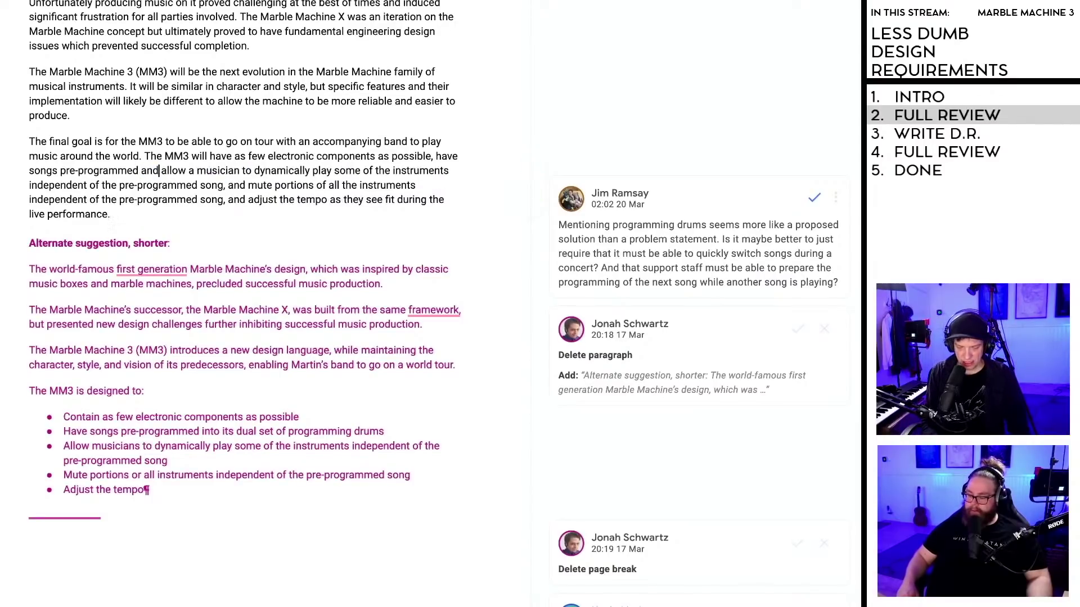
{"action": "key", "text": "Delete"}
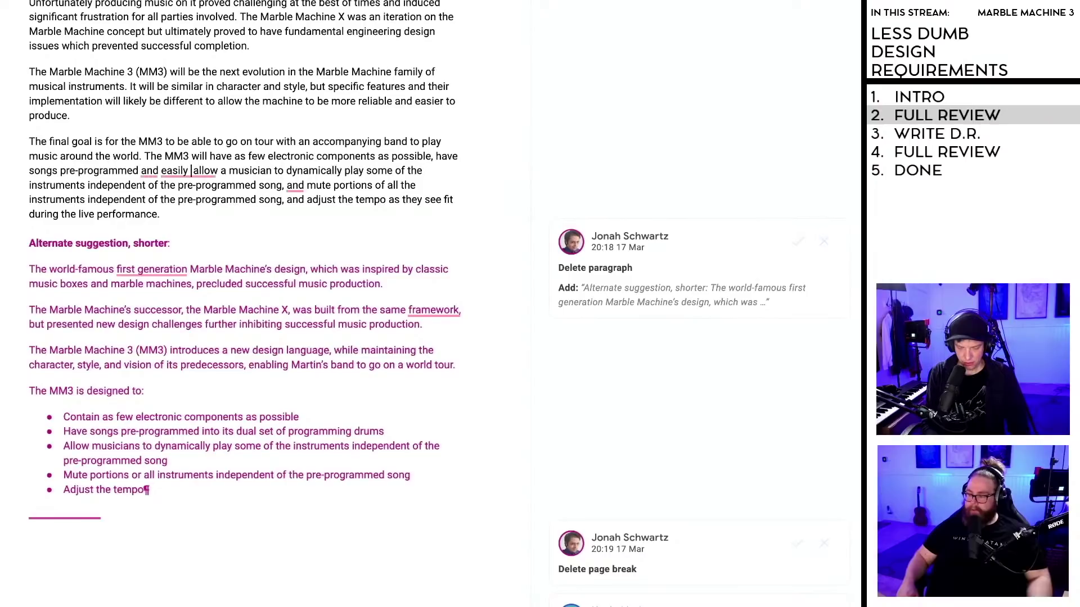
{"action": "type", "text": "switchable"}
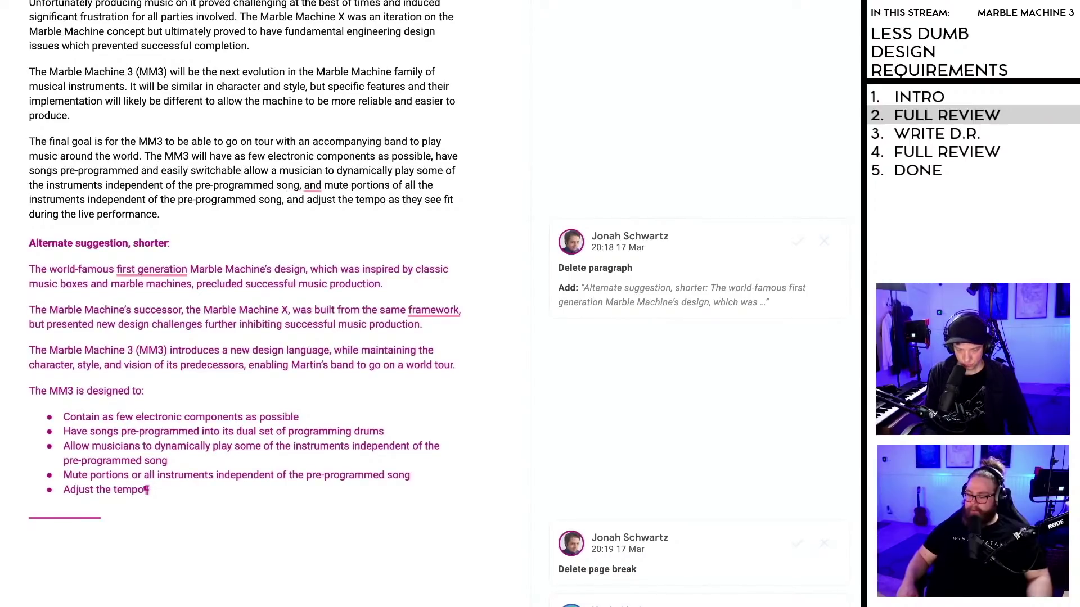
{"action": "type", "text": "."}
{"action": "key", "text": "Right"}
{"action": "key", "text": "Delete"}
{"action": "type", "text": "A"}
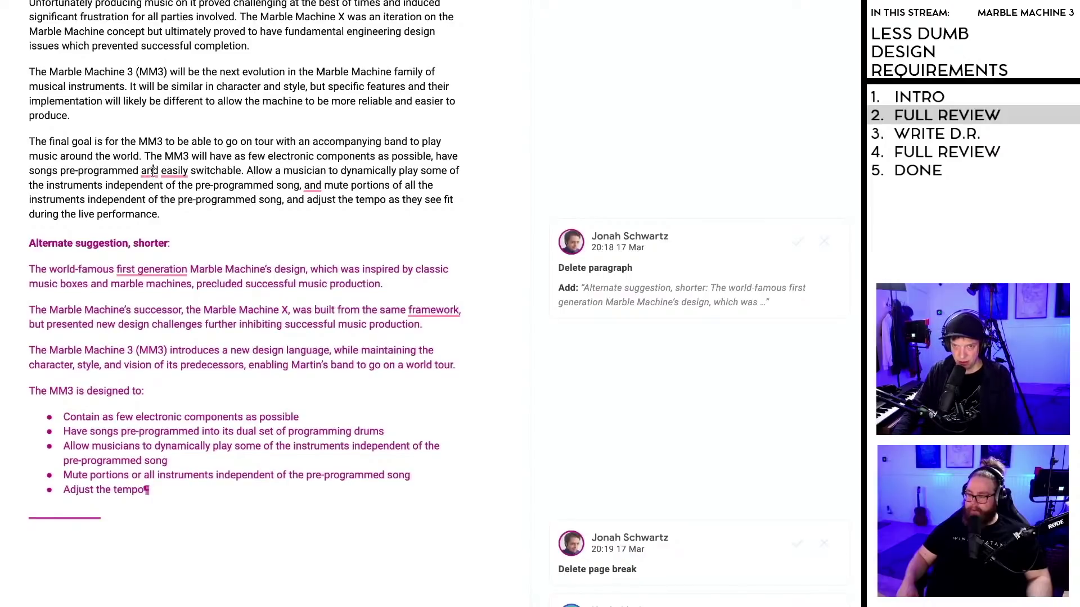
Step: Apply the grammar corrections in the final-goal paragraph: "pre-programmed, and be easily switchable", and remove "and" before "mute portions"
{"action": "mouse_move", "coordinate": [155, 171]}
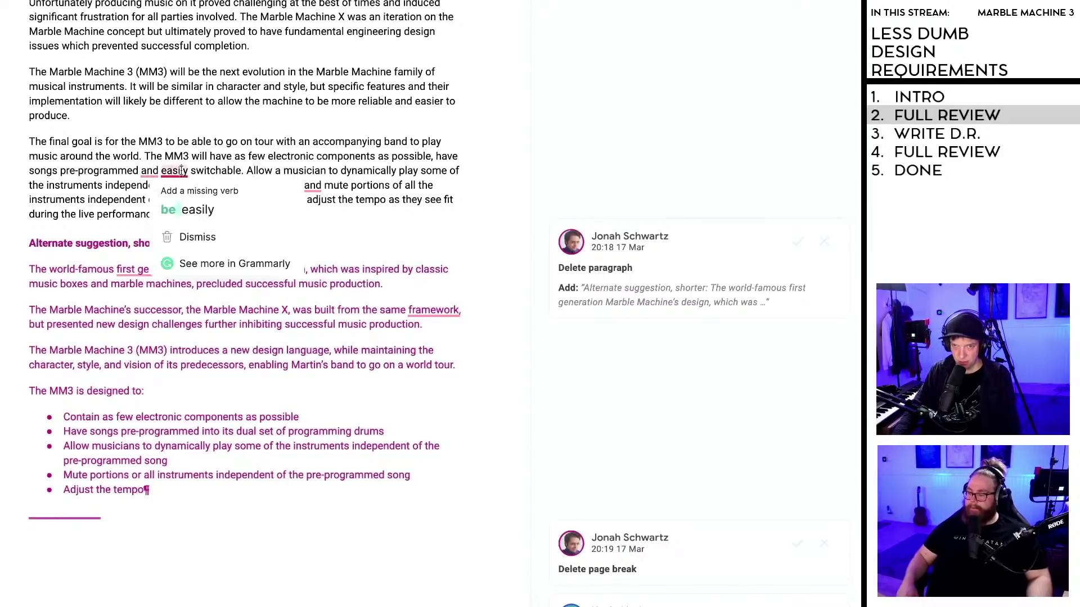
{"action": "left_click", "coordinate": [190, 210]}
{"action": "mouse_move", "coordinate": [150, 172]}
{"action": "left_click", "coordinate": [160, 214]}
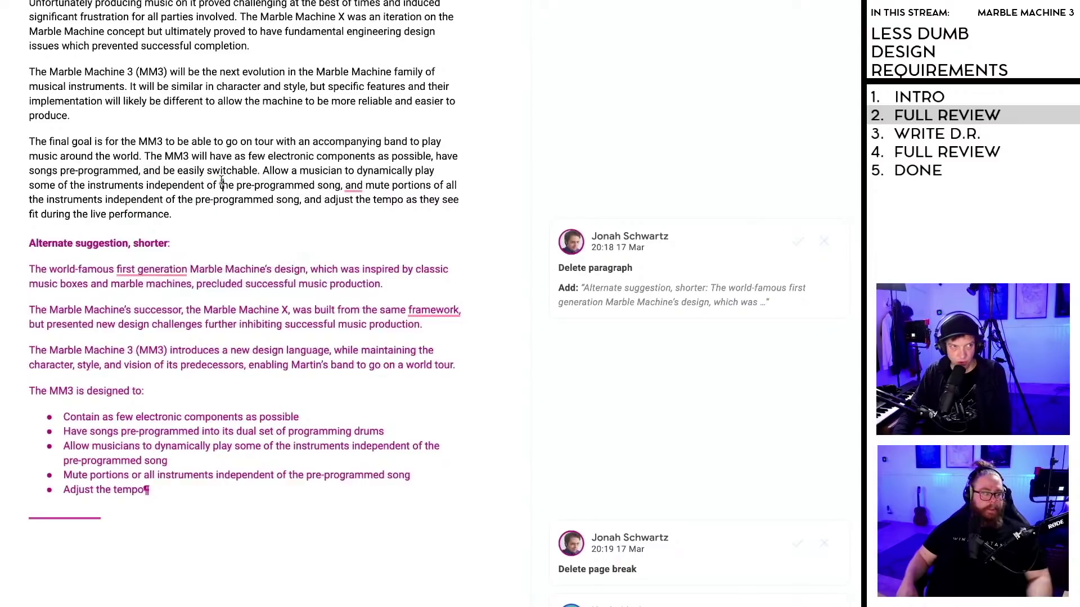
{"action": "left_click", "coordinate": [293, 172]}
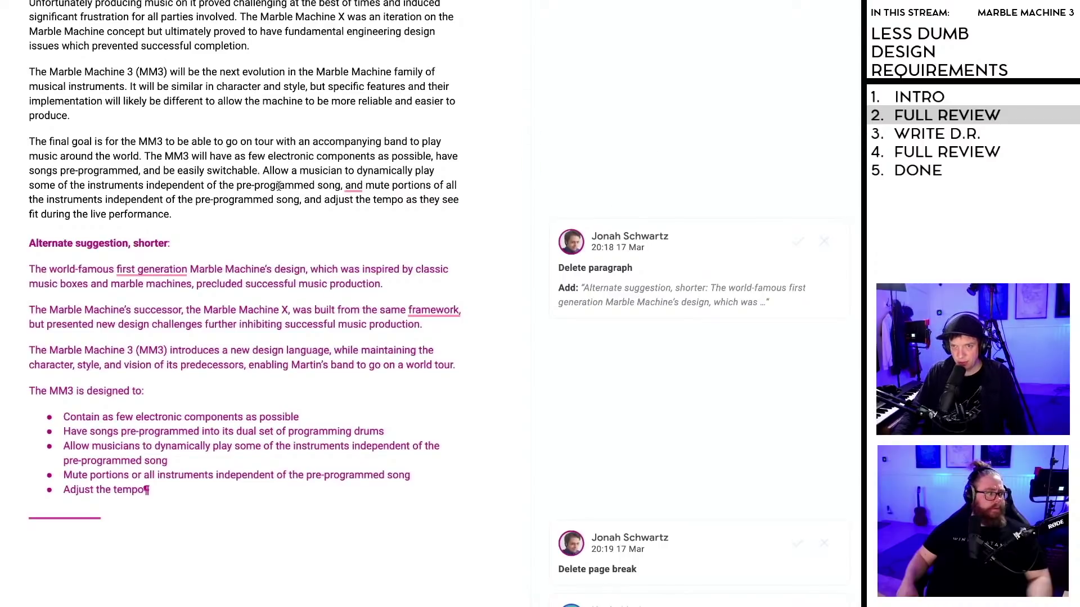
{"action": "left_click", "coordinate": [354, 186]}
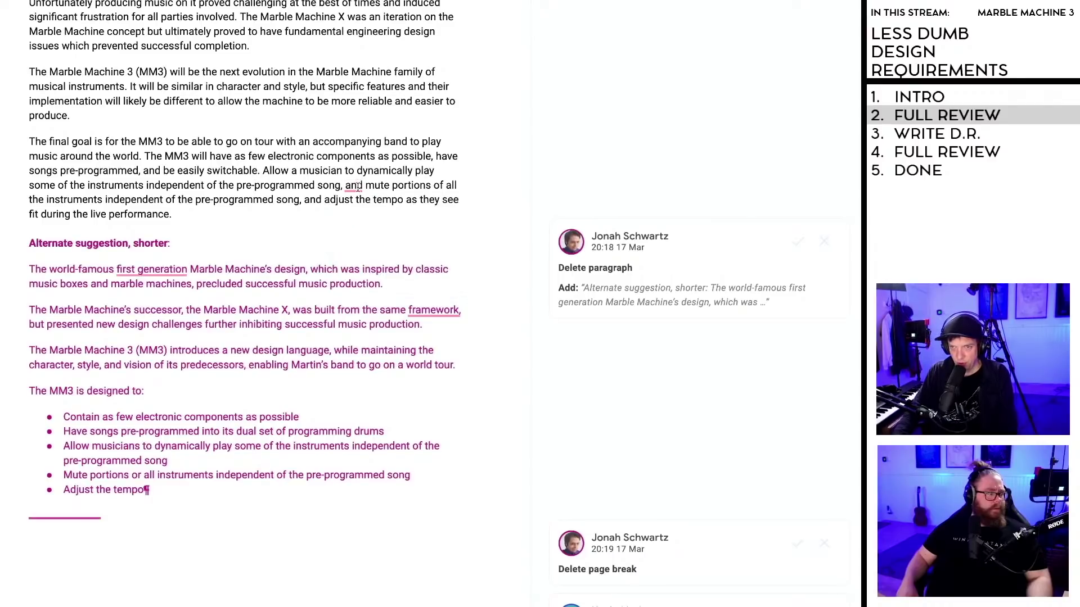
{"action": "left_click", "coordinate": [364, 239]}
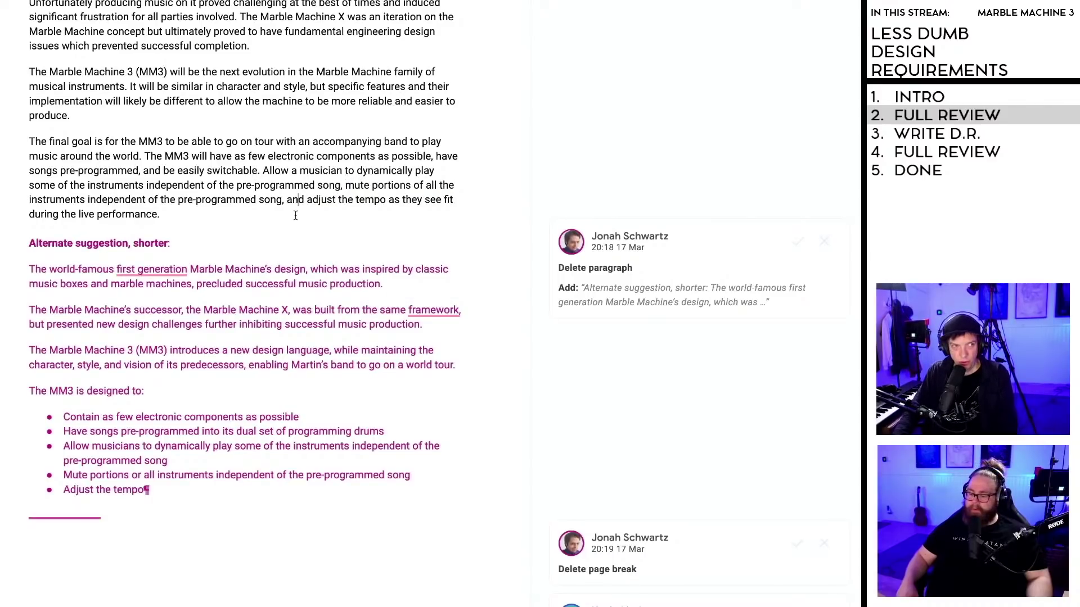
Step: Compare the edited section 3 problem statement with the shorter alternate suggestion below it
{"action": "scroll", "coordinate": [292, 211], "scroll_direction": "up", "scroll_amount": 2}
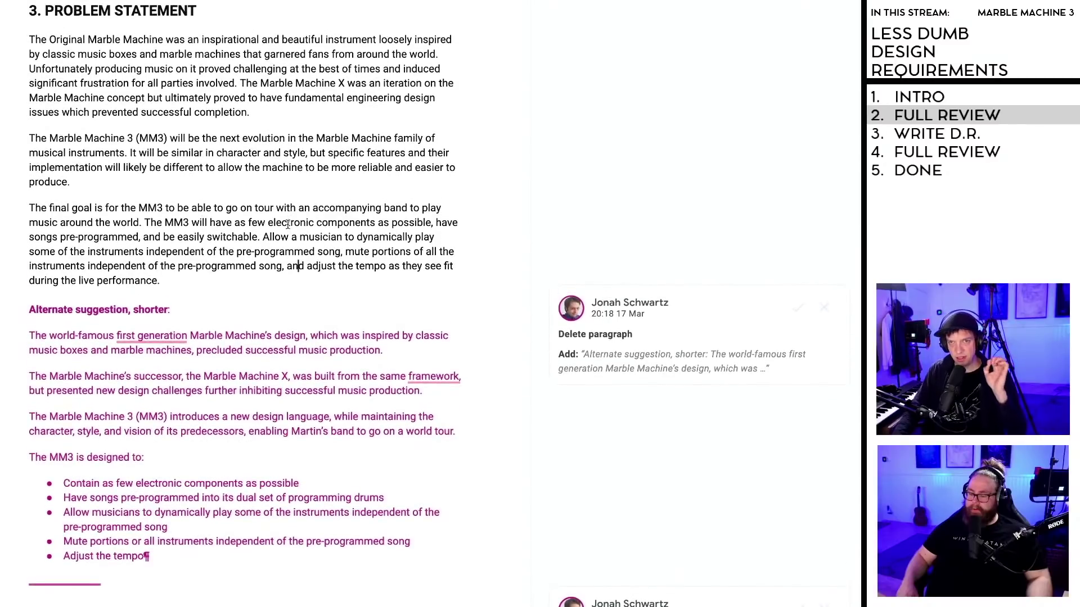
{"action": "scroll", "coordinate": [290, 226], "scroll_direction": "down", "scroll_amount": 2}
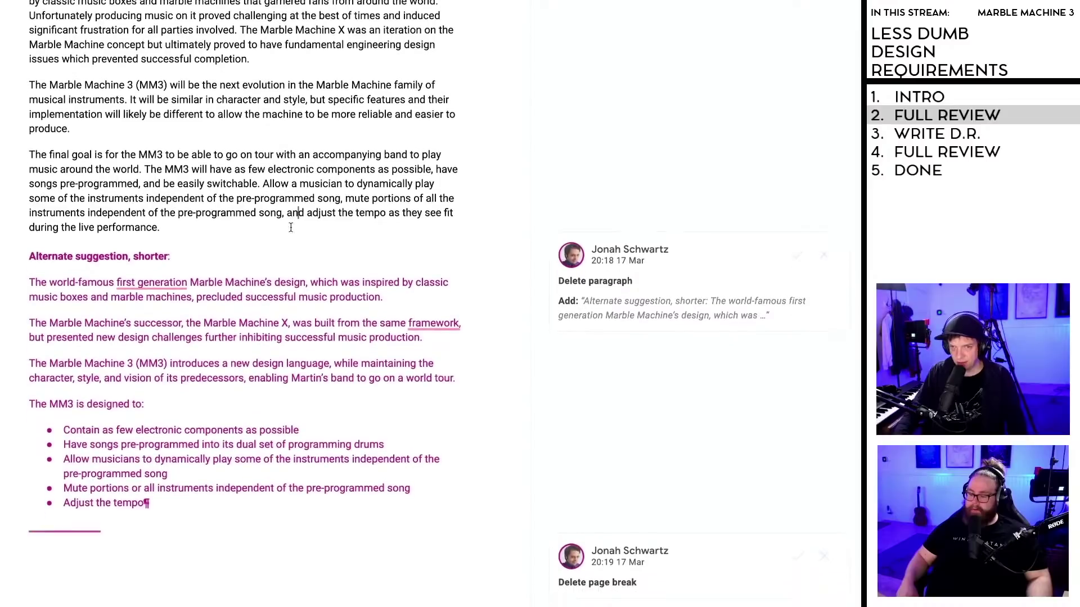
{"action": "scroll", "coordinate": [222, 275], "scroll_direction": "up", "scroll_amount": 1}
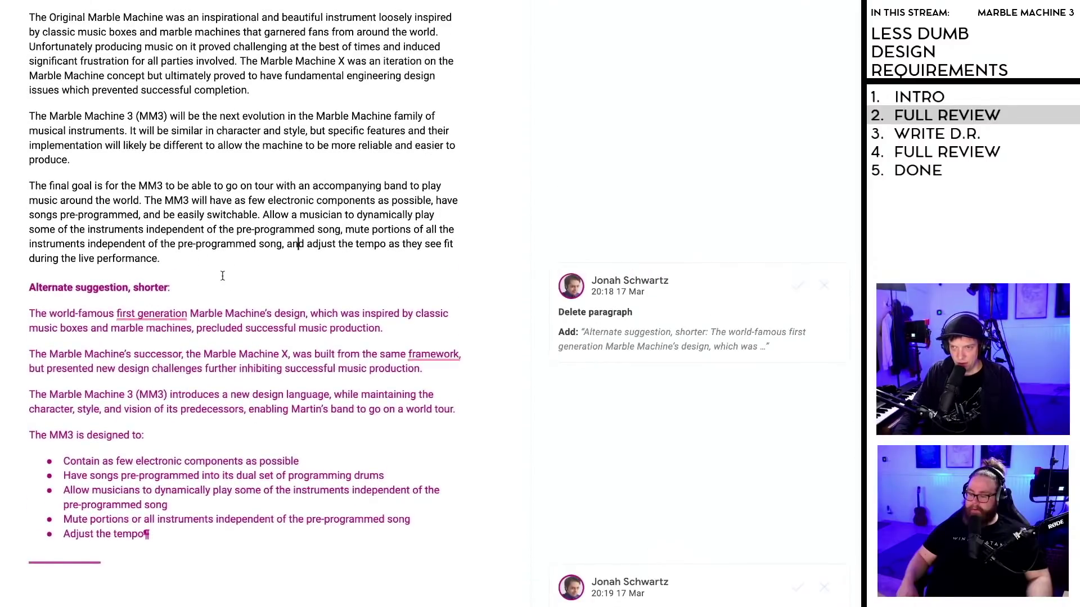
{"action": "scroll", "coordinate": [298, 273], "scroll_direction": "down", "scroll_amount": 1}
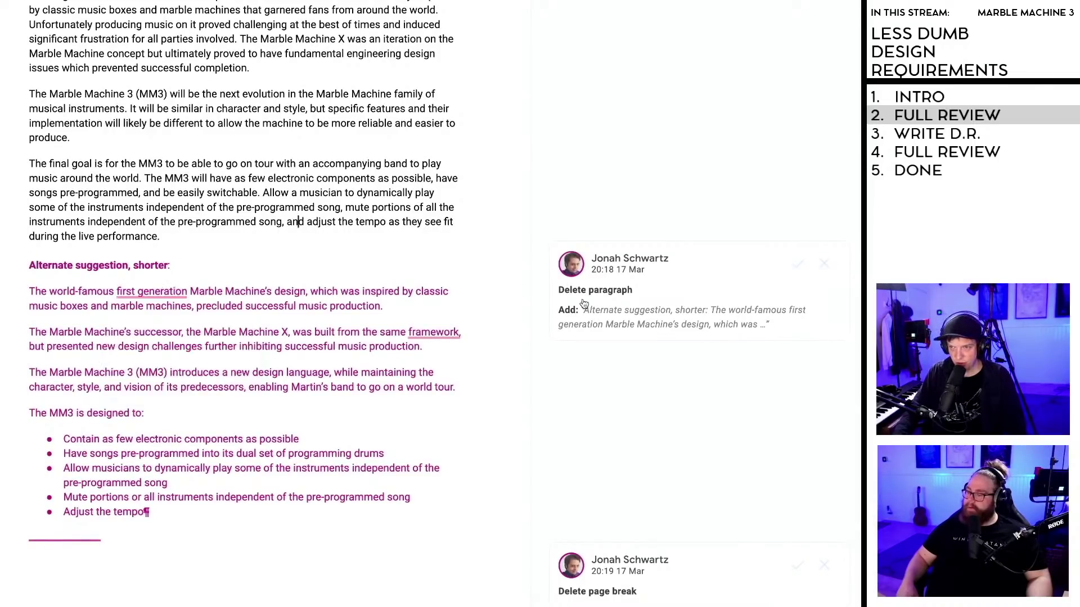
{"action": "scroll", "coordinate": [281, 290], "scroll_direction": "down", "scroll_amount": 1}
{"action": "scroll", "coordinate": [192, 288], "scroll_direction": "up", "scroll_amount": 2}
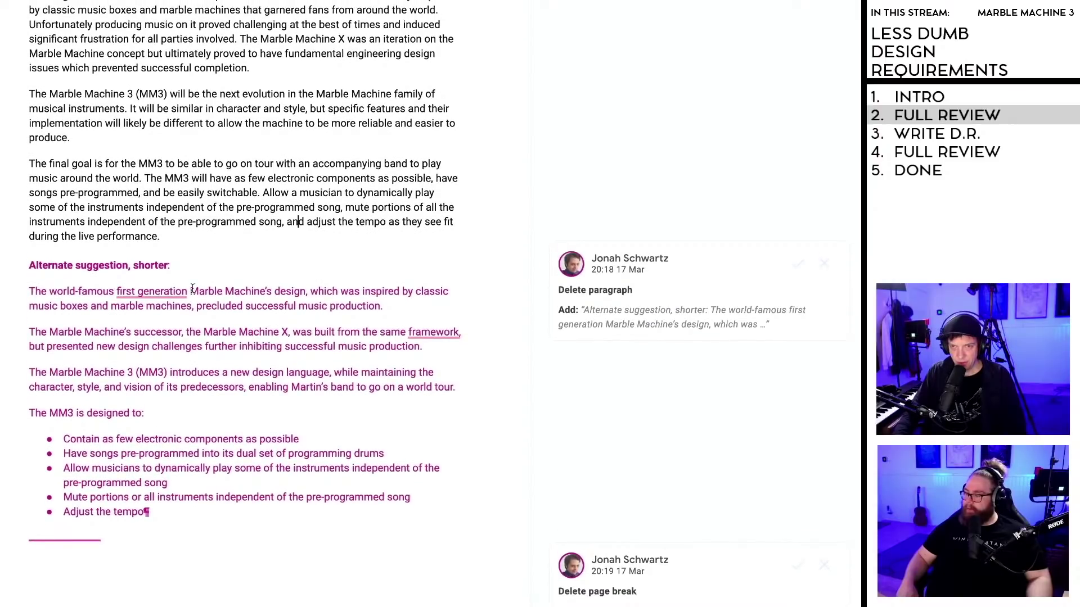
{"action": "scroll", "coordinate": [191, 289], "scroll_direction": "up", "scroll_amount": 1}
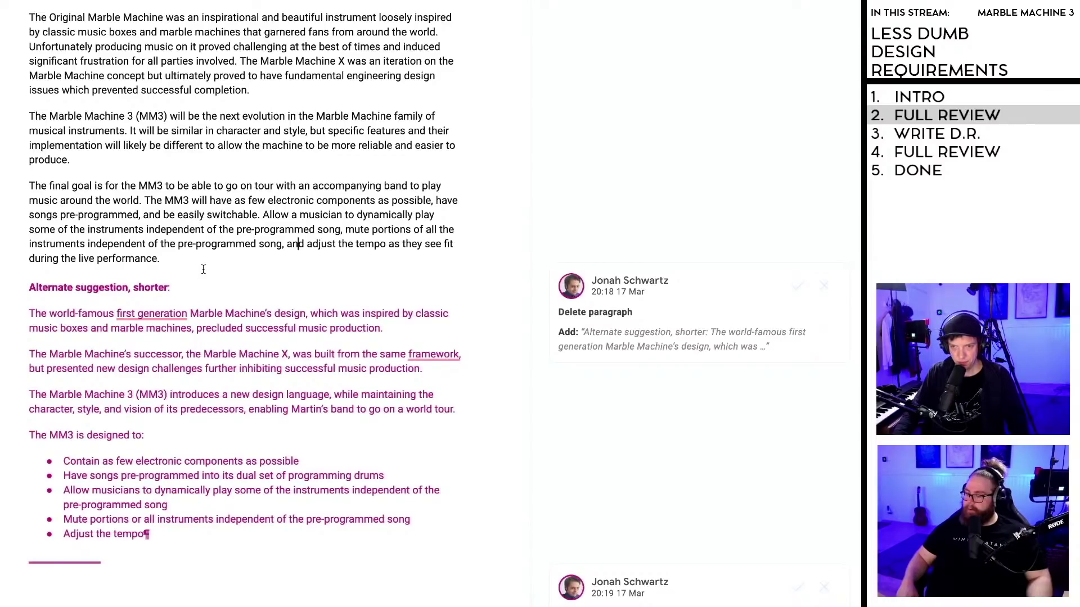
{"action": "scroll", "coordinate": [203, 269], "scroll_direction": "down", "scroll_amount": 4}
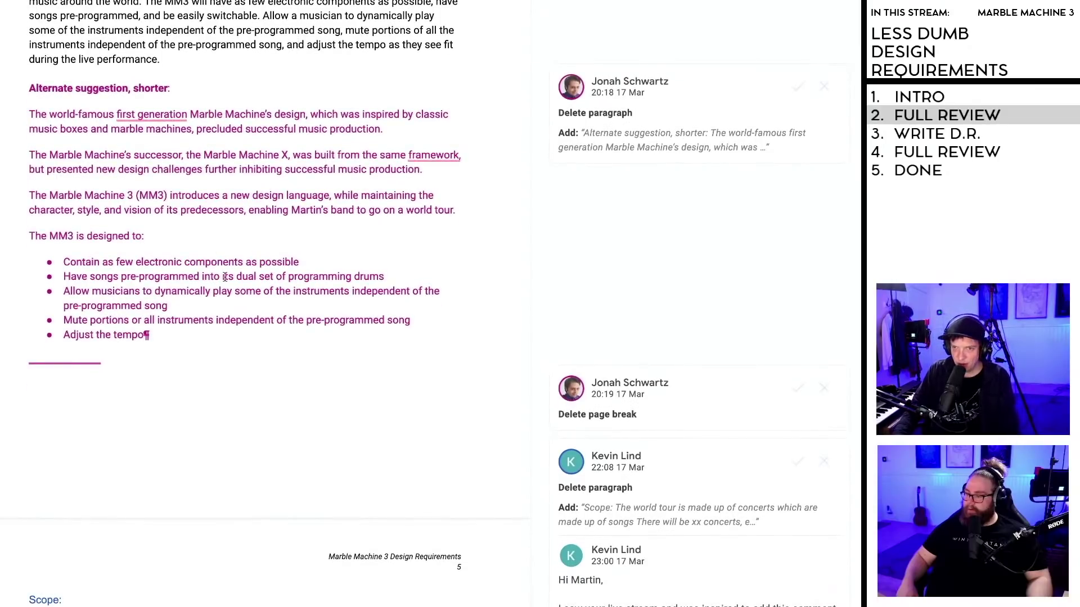
{"action": "scroll", "coordinate": [284, 277], "scroll_direction": "up", "scroll_amount": 4}
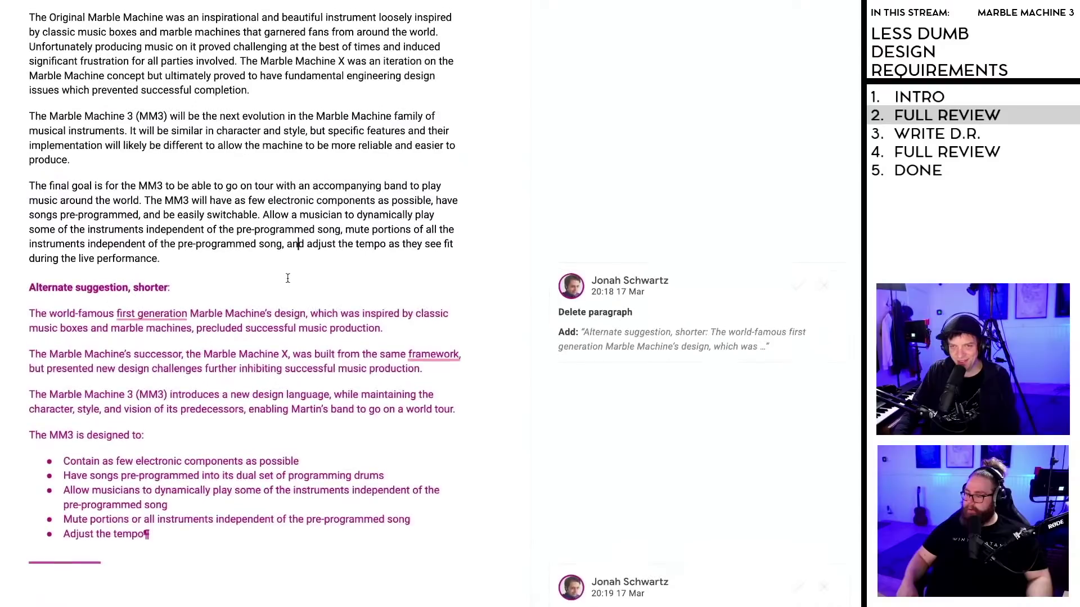
{"action": "scroll", "coordinate": [280, 276], "scroll_direction": "down", "scroll_amount": 1}
{"action": "scroll", "coordinate": [280, 276], "scroll_direction": "up", "scroll_amount": 1}
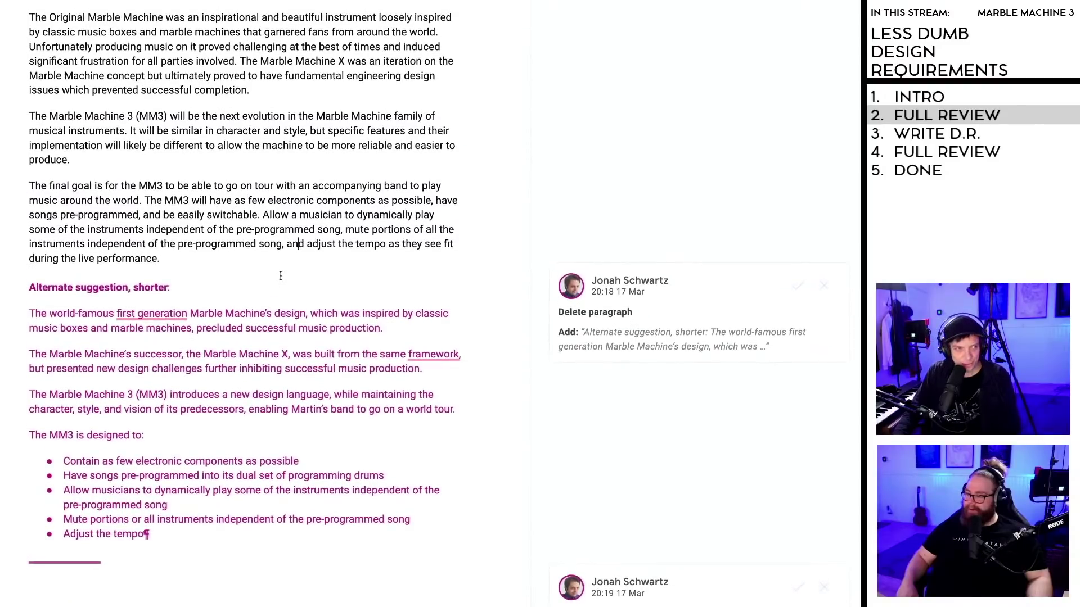
{"action": "scroll", "coordinate": [190, 406], "scroll_direction": "up", "scroll_amount": 1}
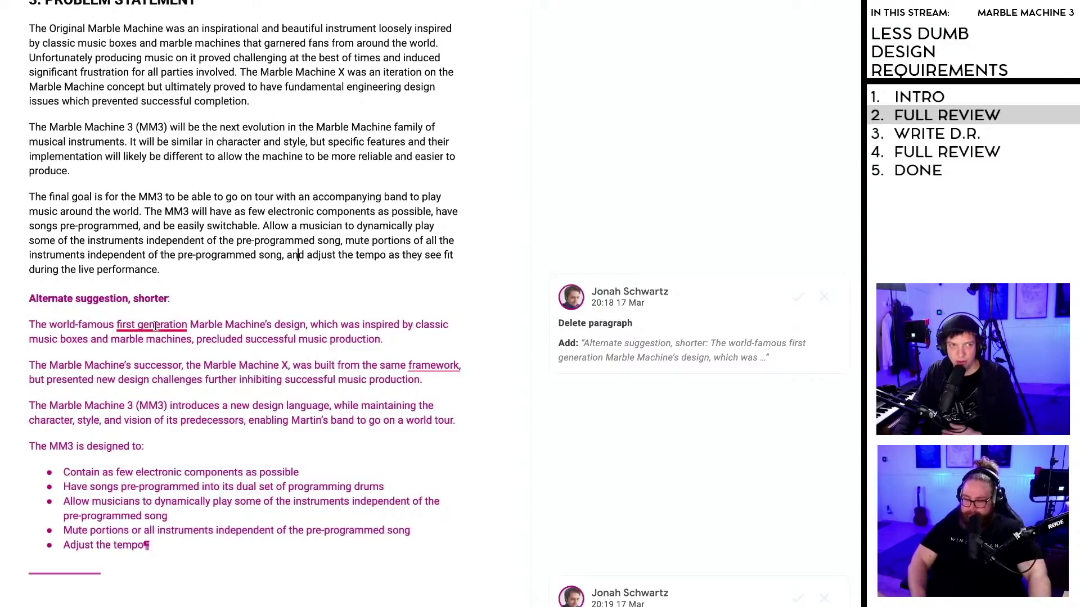
{"action": "scroll", "coordinate": [156, 326], "scroll_direction": "up", "scroll_amount": 1}
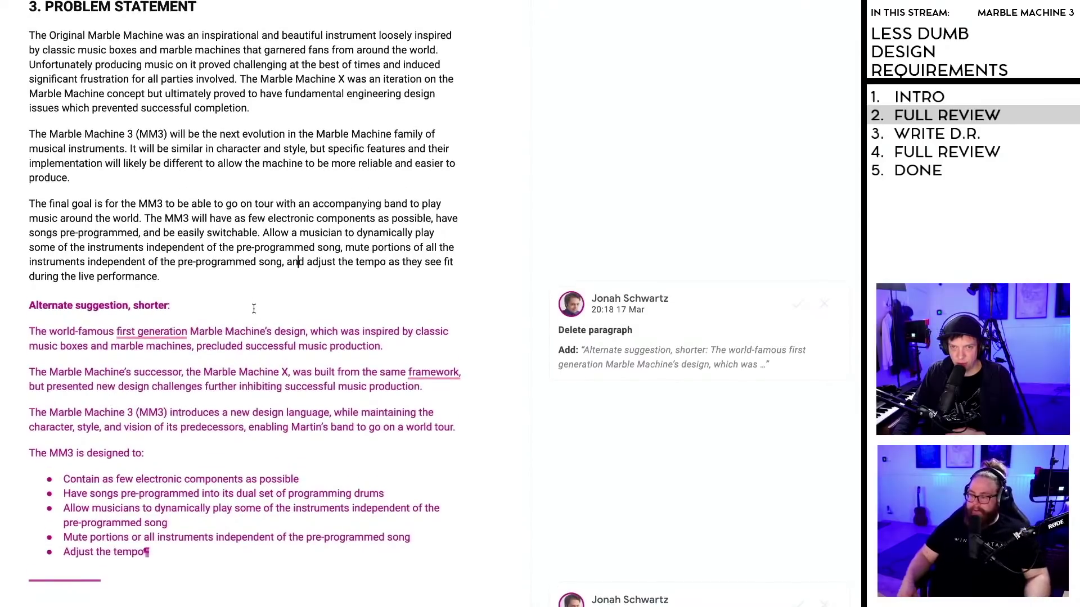
{"action": "scroll", "coordinate": [254, 308], "scroll_direction": "down", "scroll_amount": 1}
{"action": "scroll", "coordinate": [125, 310], "scroll_direction": "down", "scroll_amount": 1}
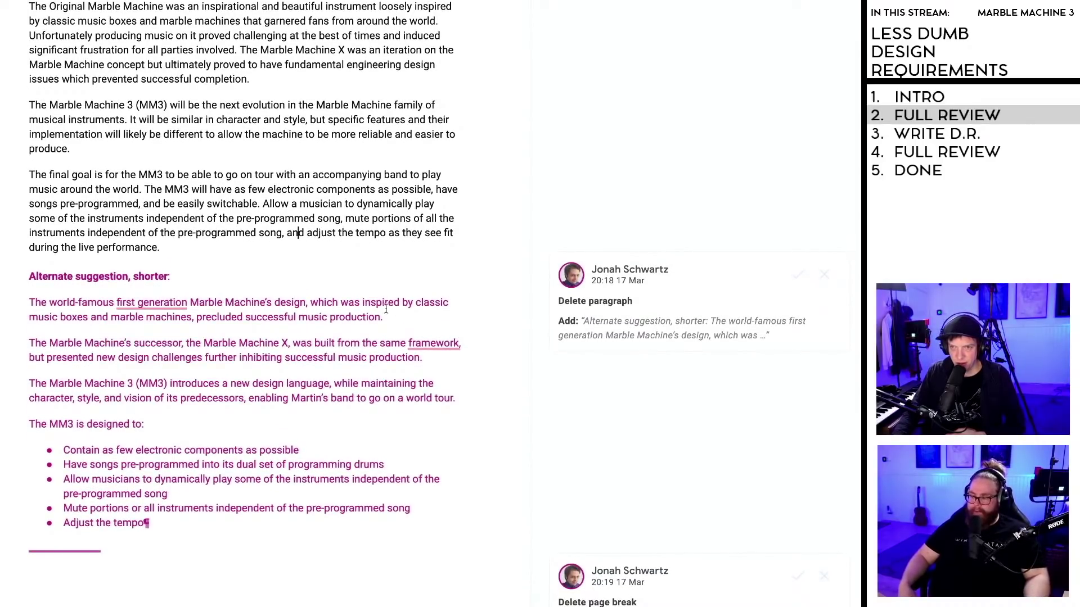
{"action": "scroll", "coordinate": [157, 311], "scroll_direction": "down", "scroll_amount": 2}
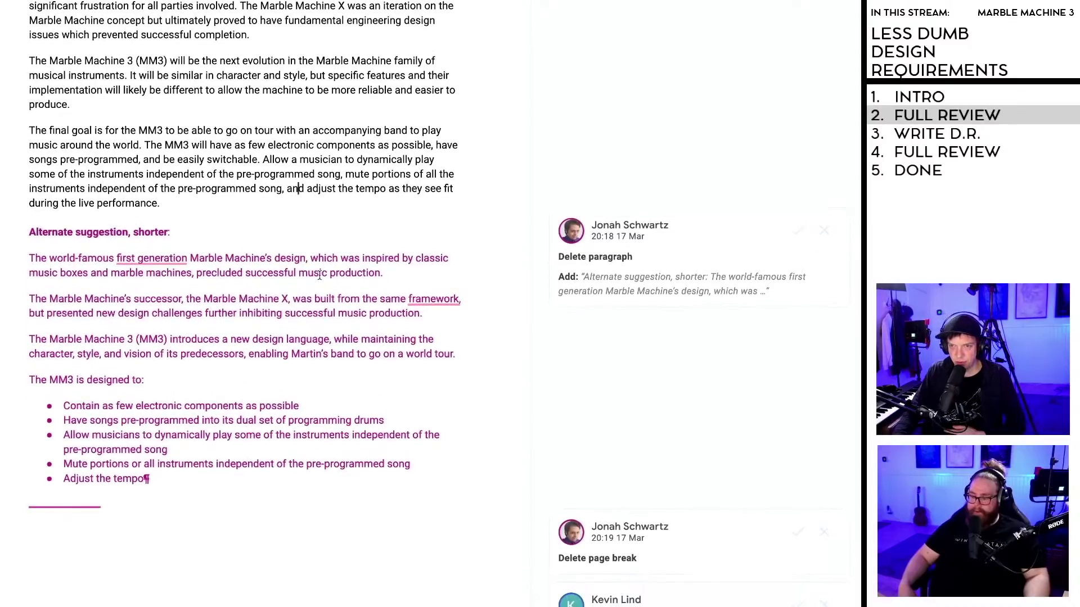
Step: Examine the word "precluded" and read the rest of the alternate suggestion through its Marble Machine 3 paragraph
{"action": "right_click", "coordinate": [214, 274]}
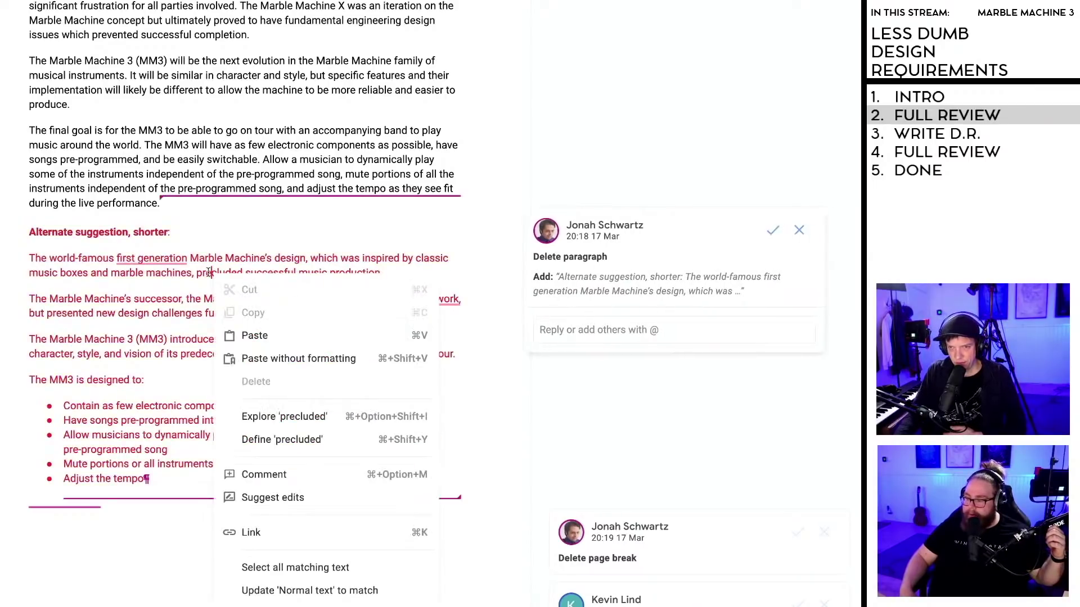
{"action": "left_click", "coordinate": [214, 273]}
{"action": "triple_click", "coordinate": [214, 271]}
{"action": "left_click", "coordinate": [232, 260]}
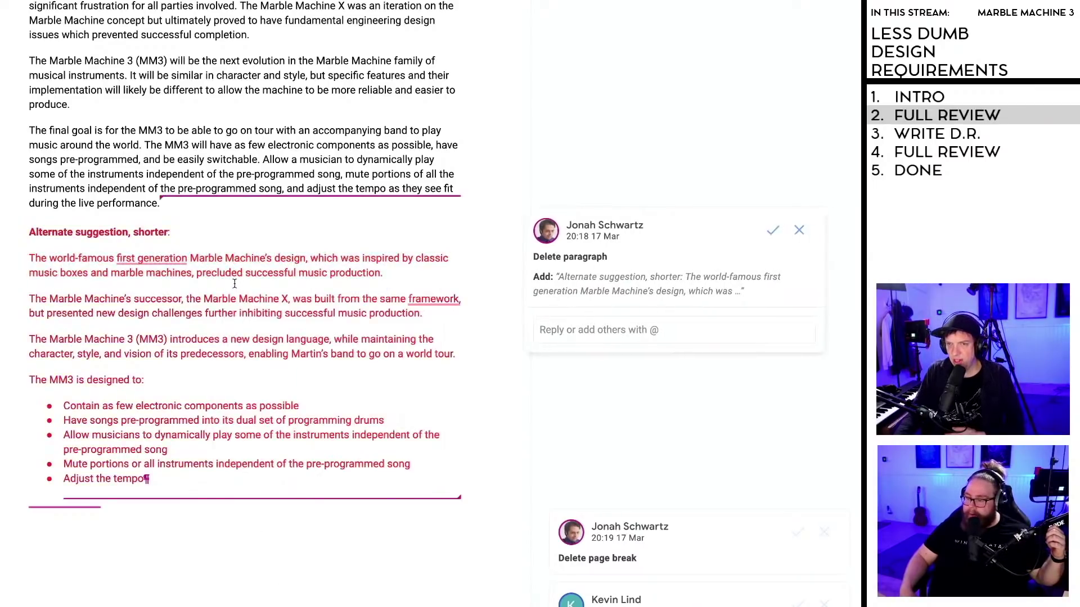
{"action": "scroll", "coordinate": [237, 283], "scroll_direction": "down", "scroll_amount": 1}
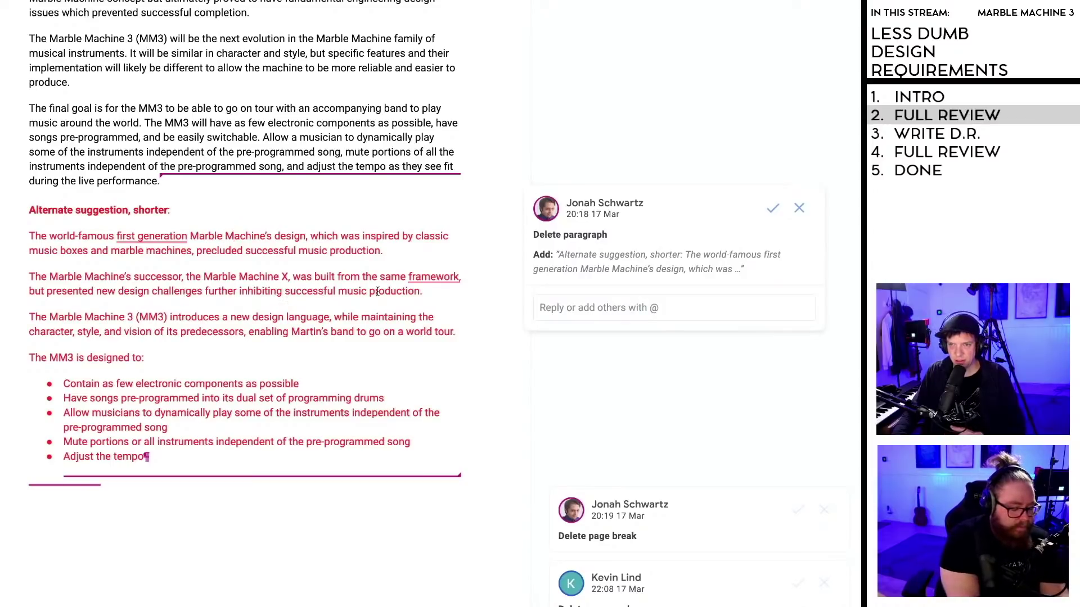
{"action": "scroll", "coordinate": [394, 291], "scroll_direction": "down", "scroll_amount": 1}
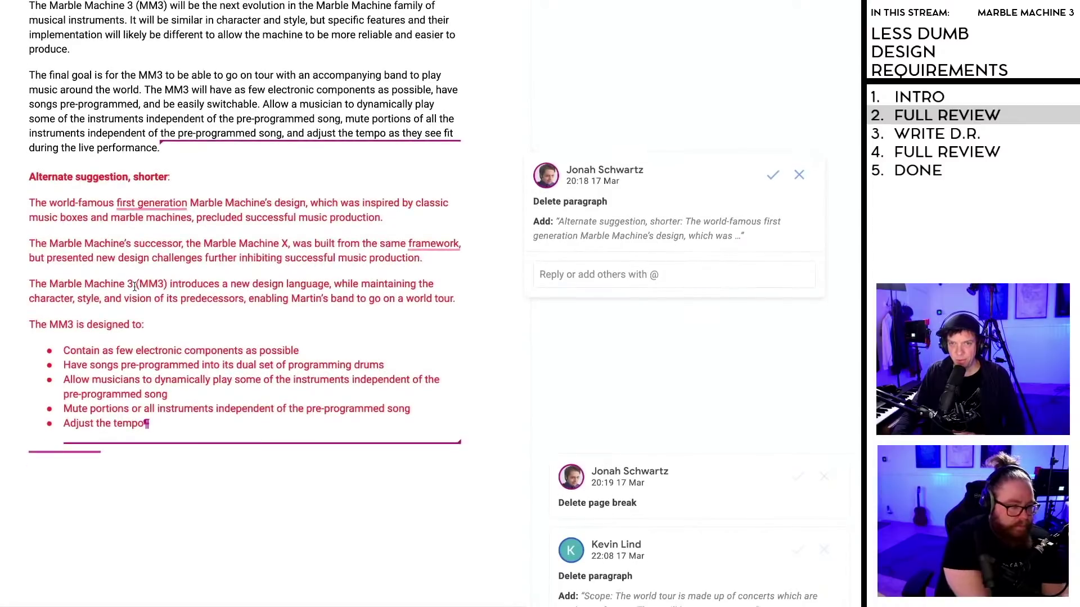
{"action": "scroll", "coordinate": [135, 285], "scroll_direction": "down", "scroll_amount": 1}
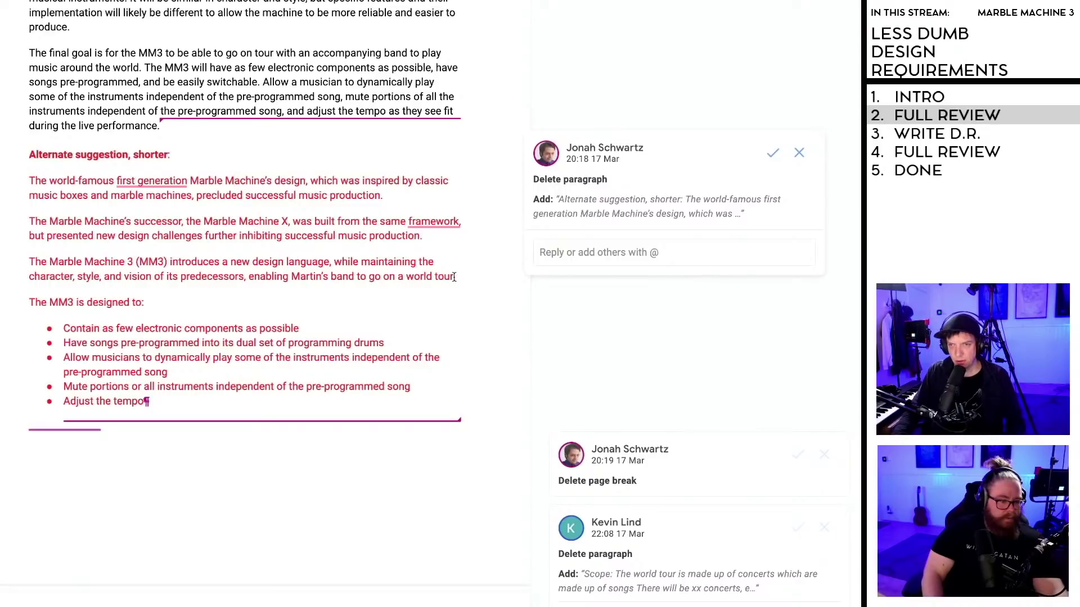
Step: Add "with a marble machine on stage." after "world tour." in the alternate suggestion's Marble Machine 3 paragraph
{"action": "type", "text": "With a marble"}
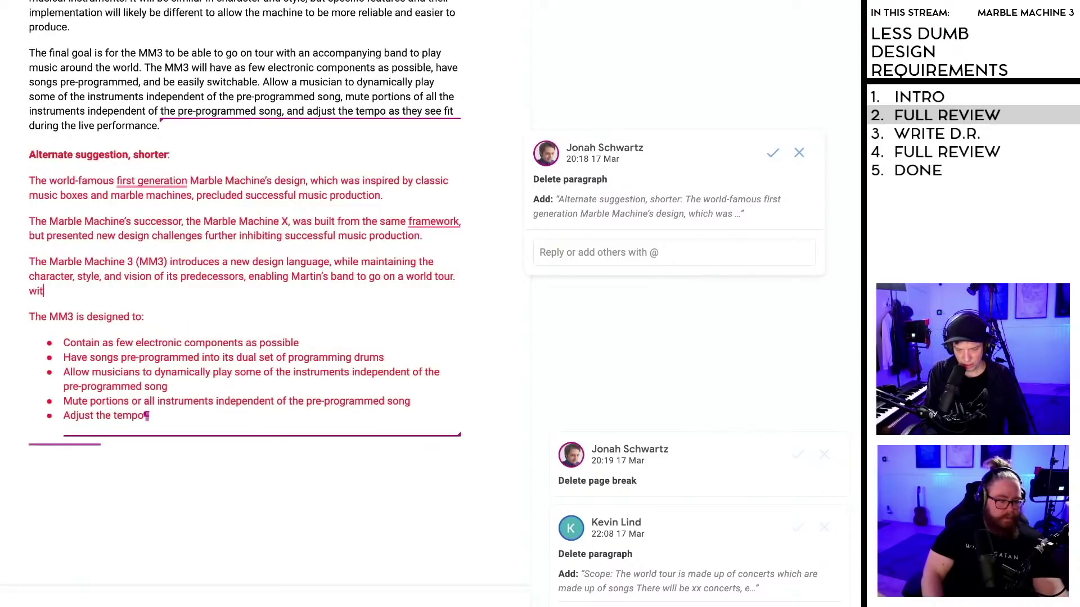
{"action": "type", "text": " machine on stage"}
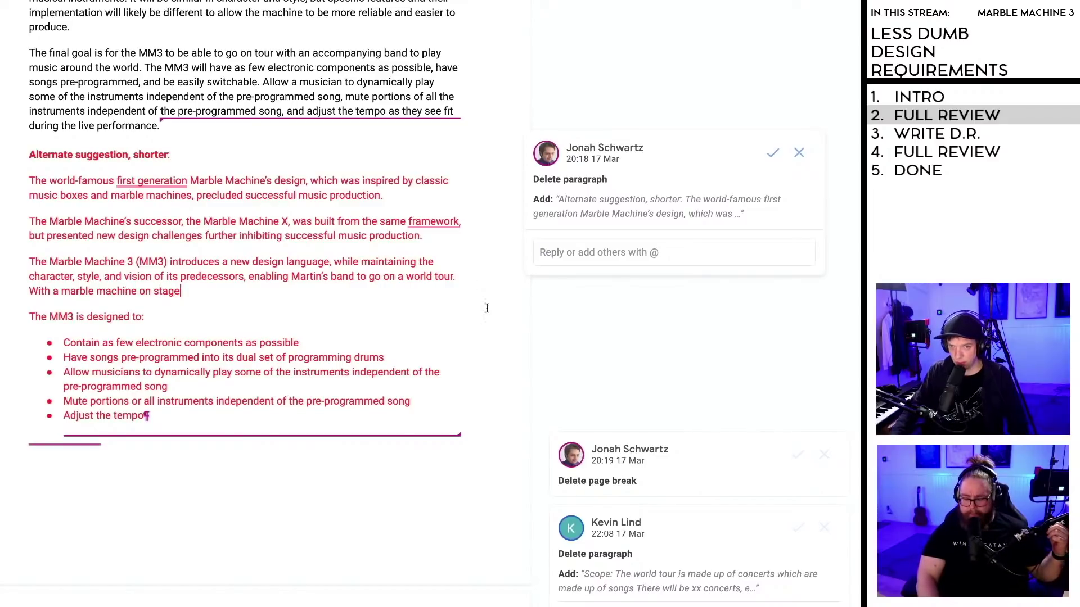
{"action": "left_click", "coordinate": [37, 291]}
{"action": "key", "text": "BackSpace"}
{"action": "type", "text": "w"}
{"action": "key", "text": "End"}
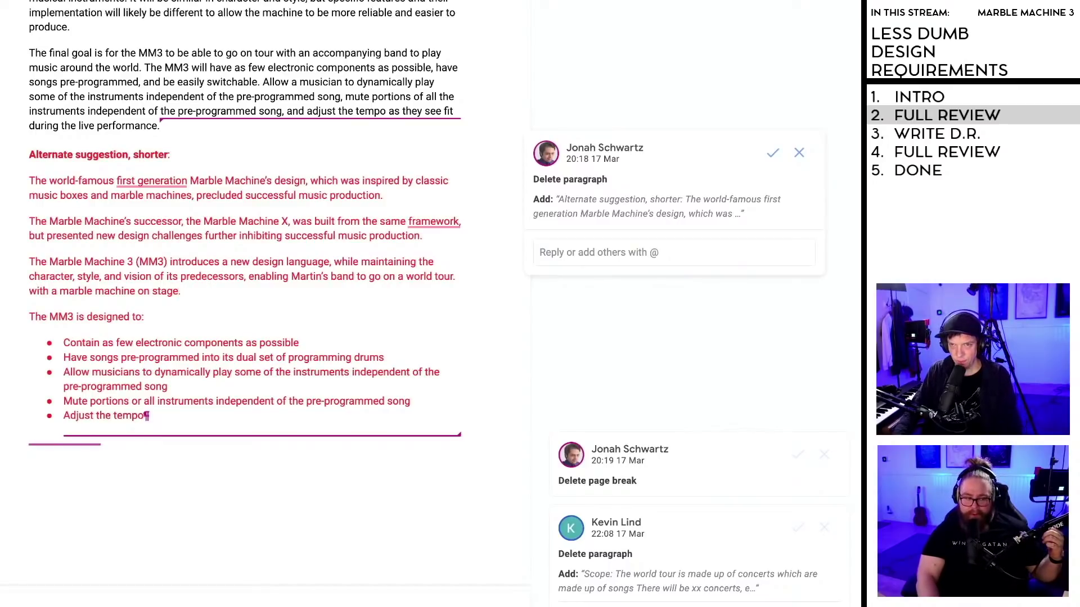
Step: Apply the grammar correction that hyphenates "first-generation" in the alternate suggestion's opening paragraph
{"action": "scroll", "coordinate": [214, 278], "scroll_direction": "down", "scroll_amount": 1}
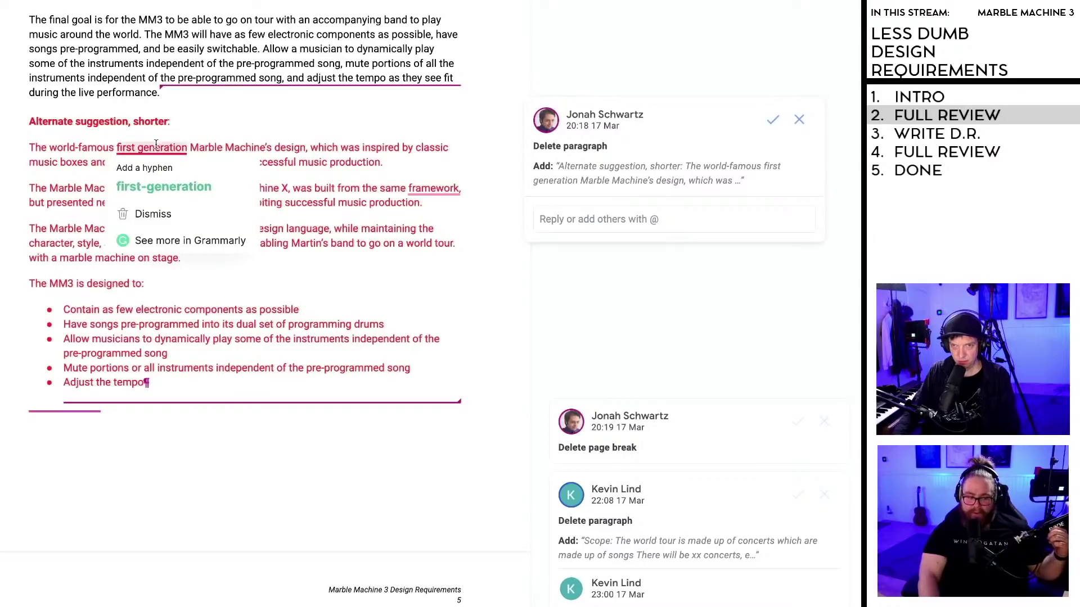
{"action": "left_click_drag", "start_coordinate": [194, 163], "coordinate": [344, 163]}
{"action": "left_click", "coordinate": [345, 163]}
{"action": "mouse_move", "coordinate": [143, 150]}
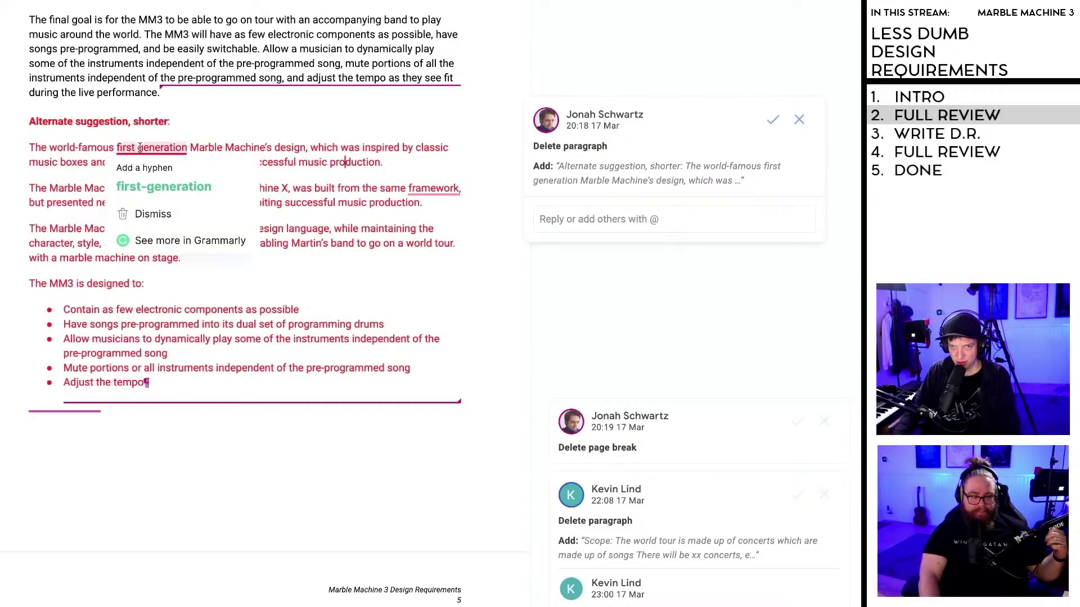
{"action": "left_click", "coordinate": [150, 183]}
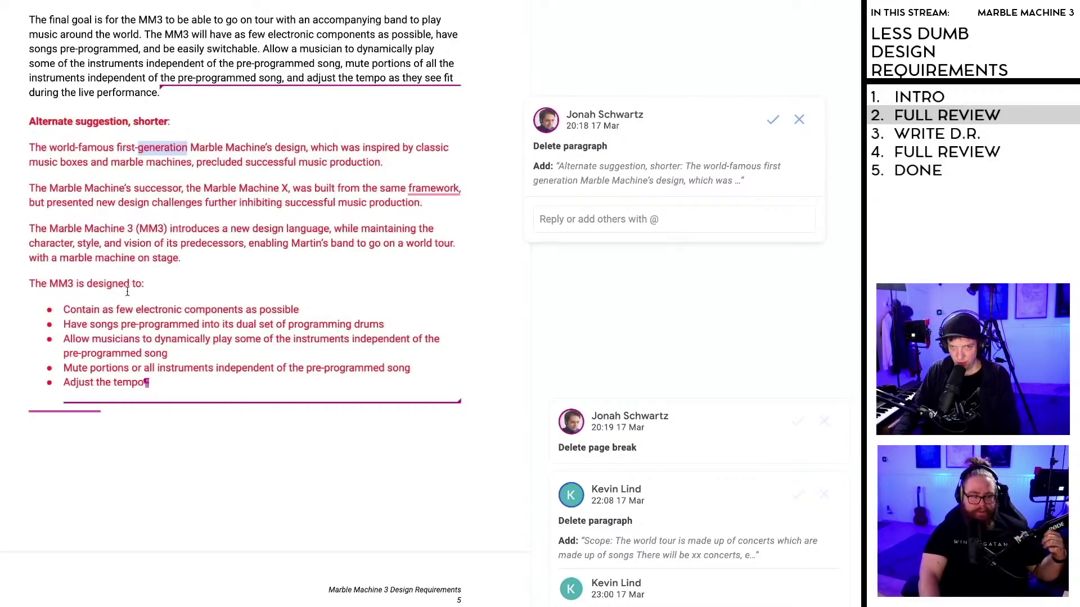
Step: Replace "into its dual set of programming drums" with "and easily switchable" in the bullet about pre-programmed songs
{"action": "scroll", "coordinate": [126, 290], "scroll_direction": "down", "scroll_amount": 1}
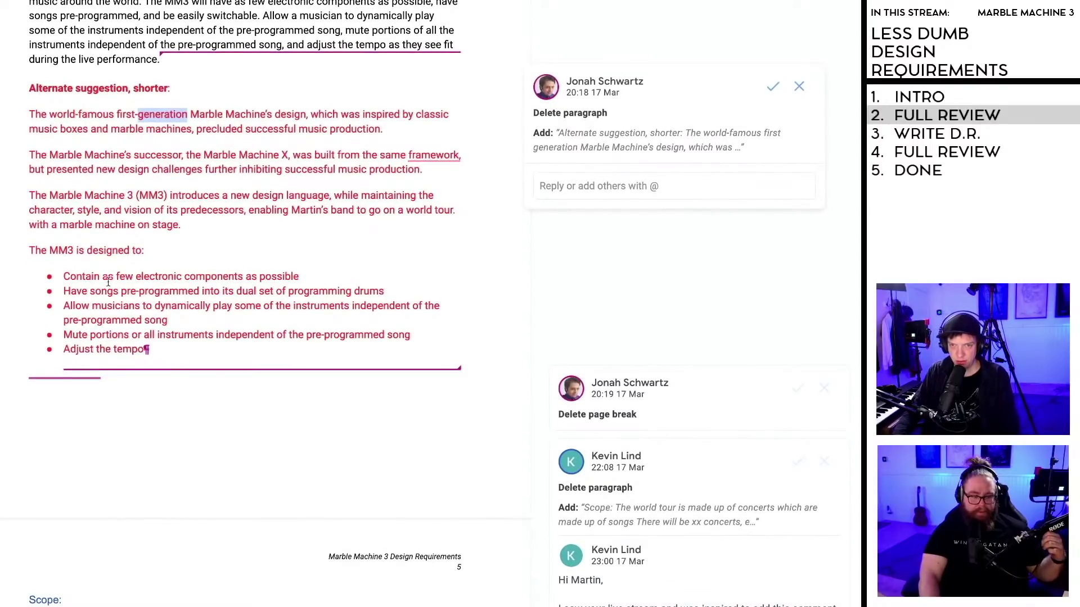
{"action": "scroll", "coordinate": [108, 283], "scroll_direction": "down", "scroll_amount": 1}
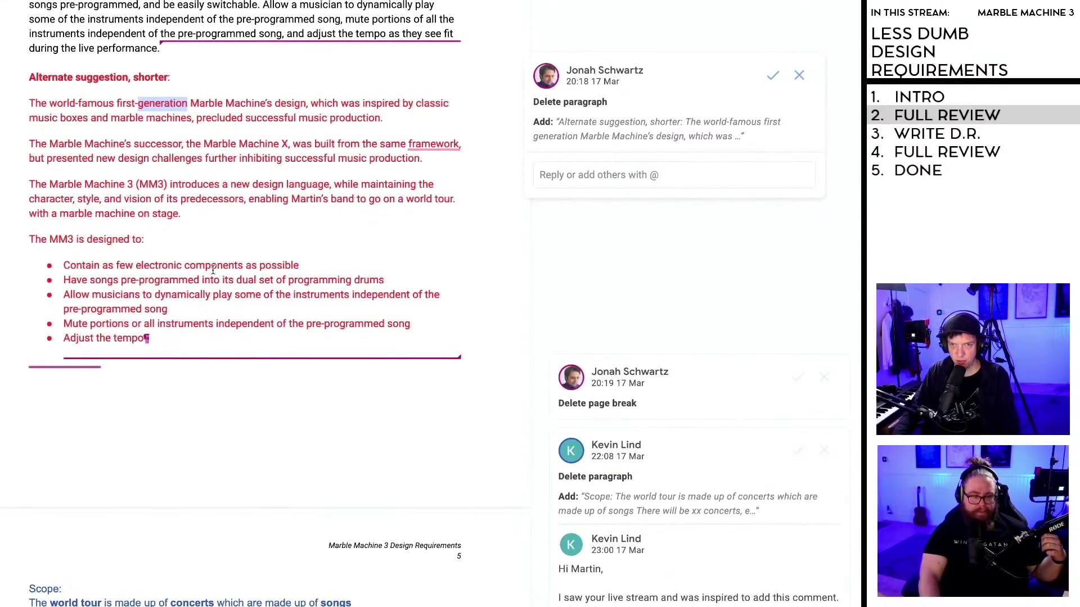
{"action": "left_click_drag", "start_coordinate": [200, 280], "coordinate": [388, 280]}
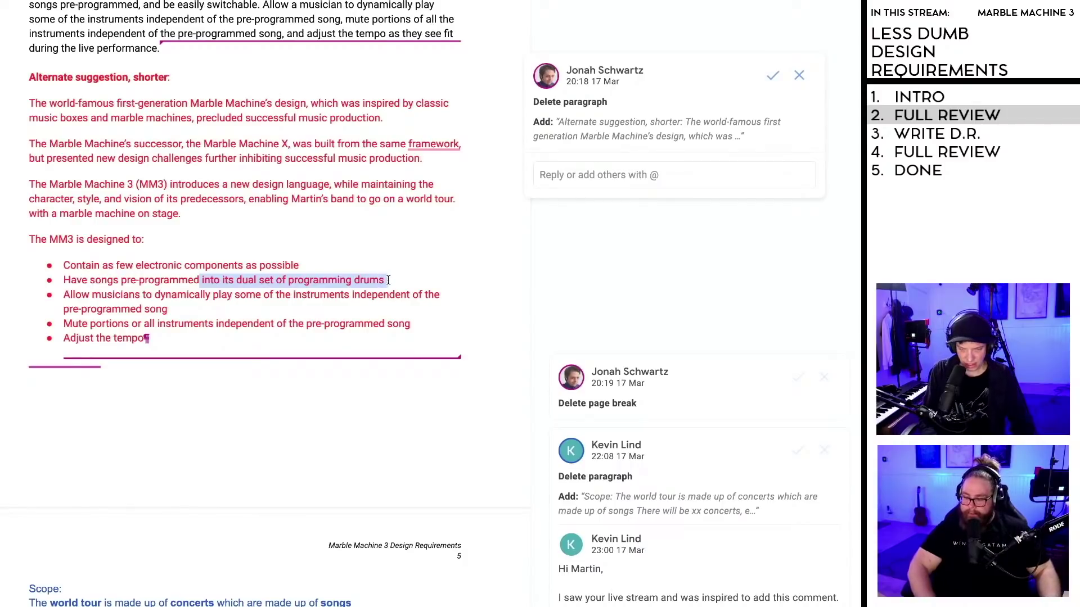
{"action": "type", "text": "an"}
{"action": "type", "text": "nd "}
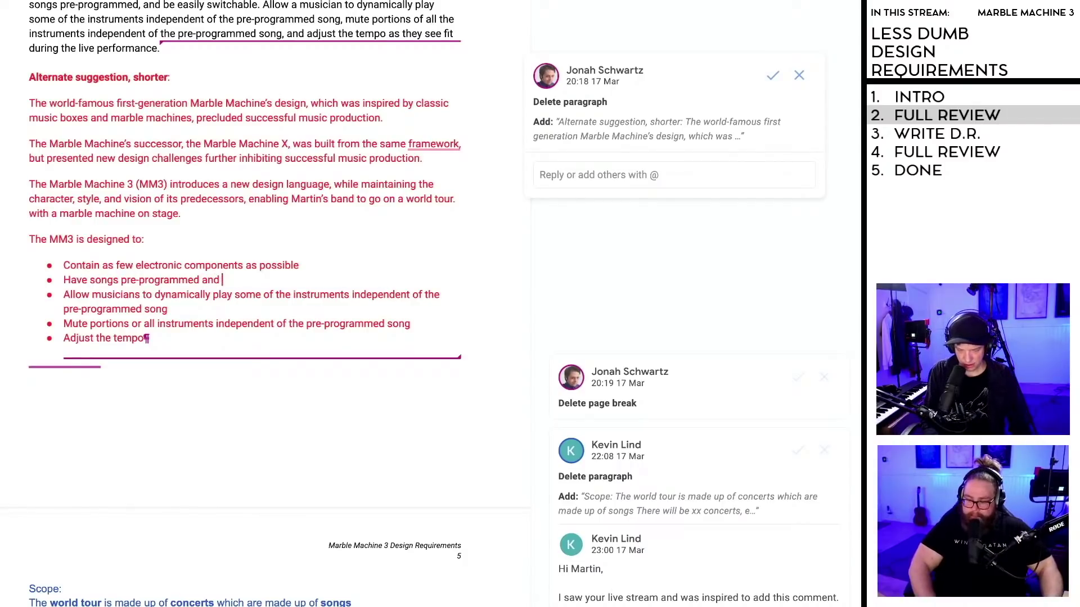
{"action": "type", "text": "easily switchable"}
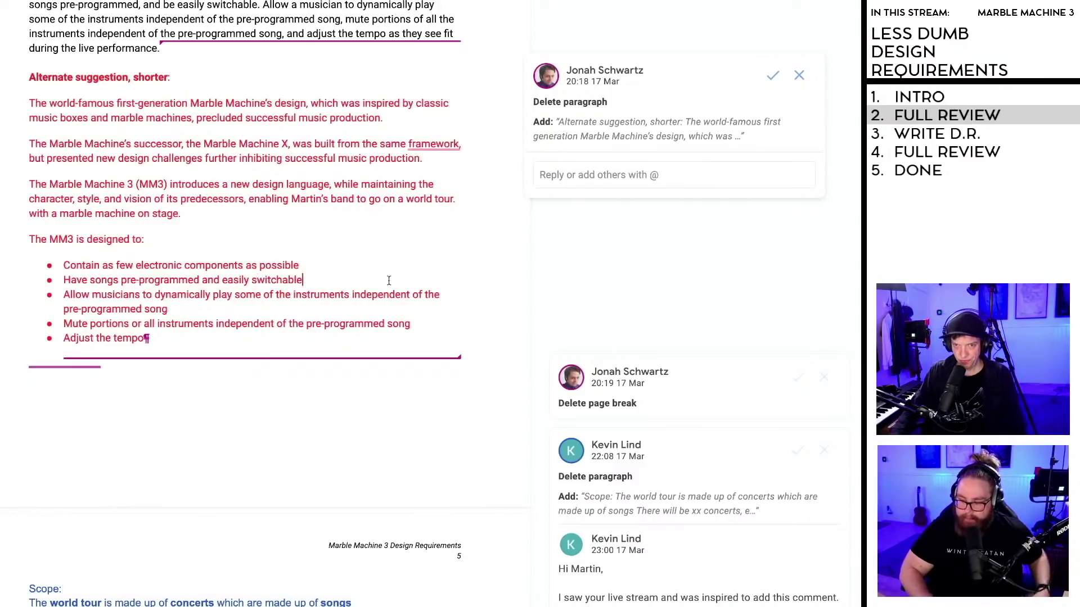
Step: Insert "of" after "portions" in the bullet about muting instruments
{"action": "left_click", "coordinate": [210, 323]}
{"action": "scroll", "coordinate": [211, 307], "scroll_direction": "down", "scroll_amount": 1}
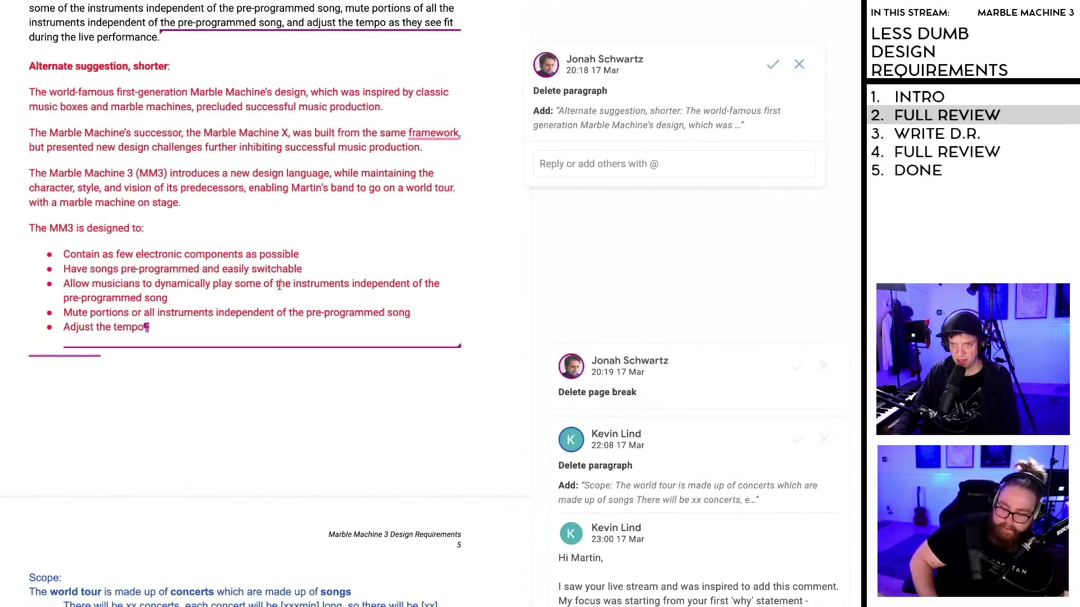
{"action": "scroll", "coordinate": [148, 308], "scroll_direction": "down", "scroll_amount": 3}
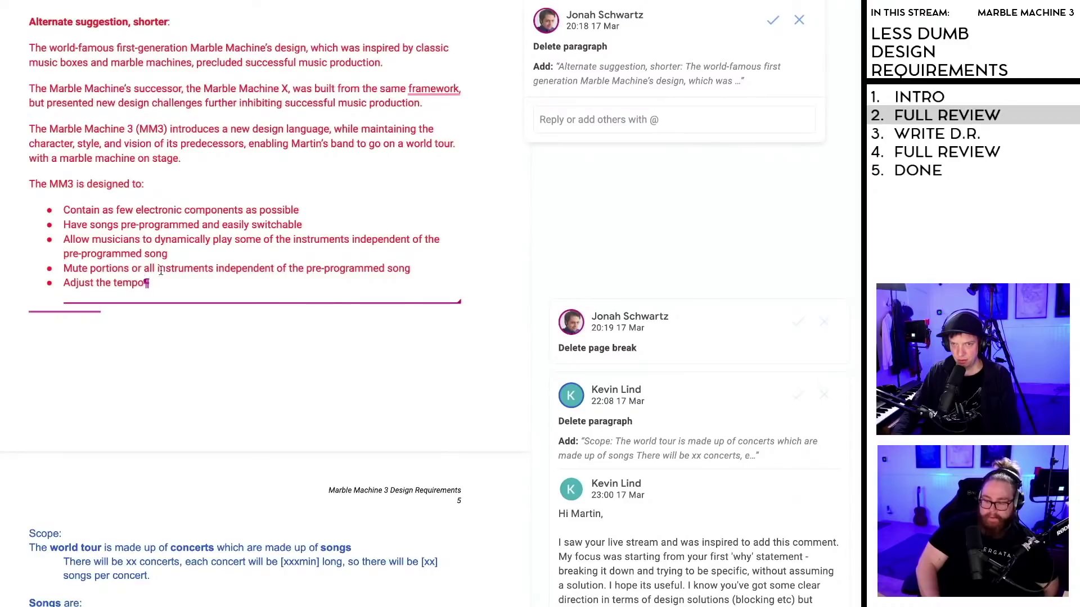
{"action": "left_click", "coordinate": [132, 269]}
{"action": "type", "text": "of"}
{"action": "key", "text": "BackSpace"}
{"action": "key", "text": "BackSpace"}
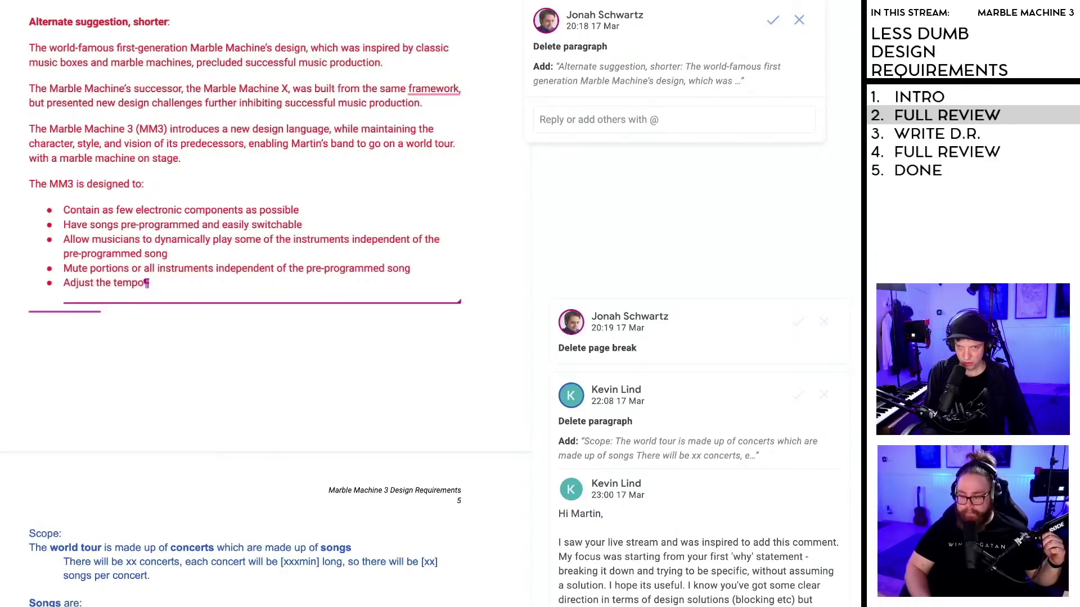
{"action": "type", "text": "of"}
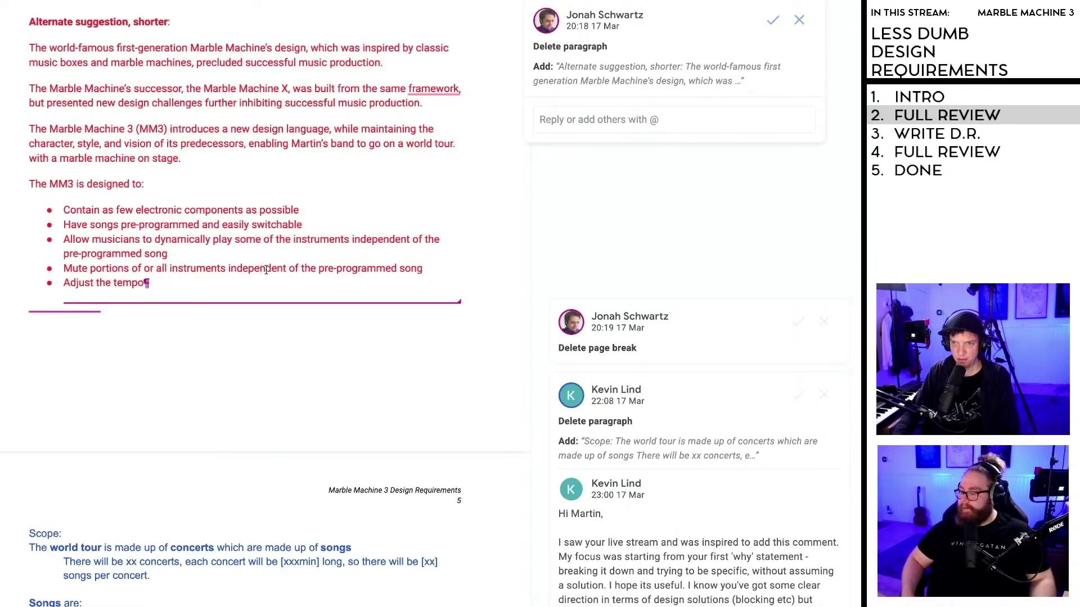
{"action": "left_click", "coordinate": [266, 269]}
Step: Accept the shorter alternate suggestion and delete the three original problem statement paragraphs above it
{"action": "scroll", "coordinate": [228, 263], "scroll_direction": "down", "scroll_amount": 1}
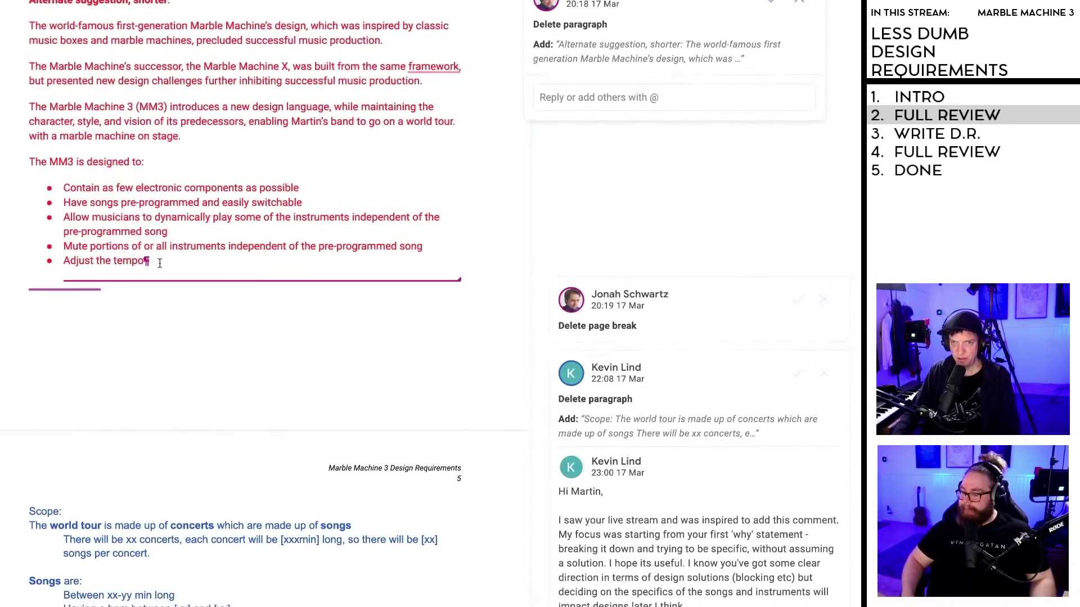
{"action": "scroll", "coordinate": [160, 263], "scroll_direction": "up", "scroll_amount": 5}
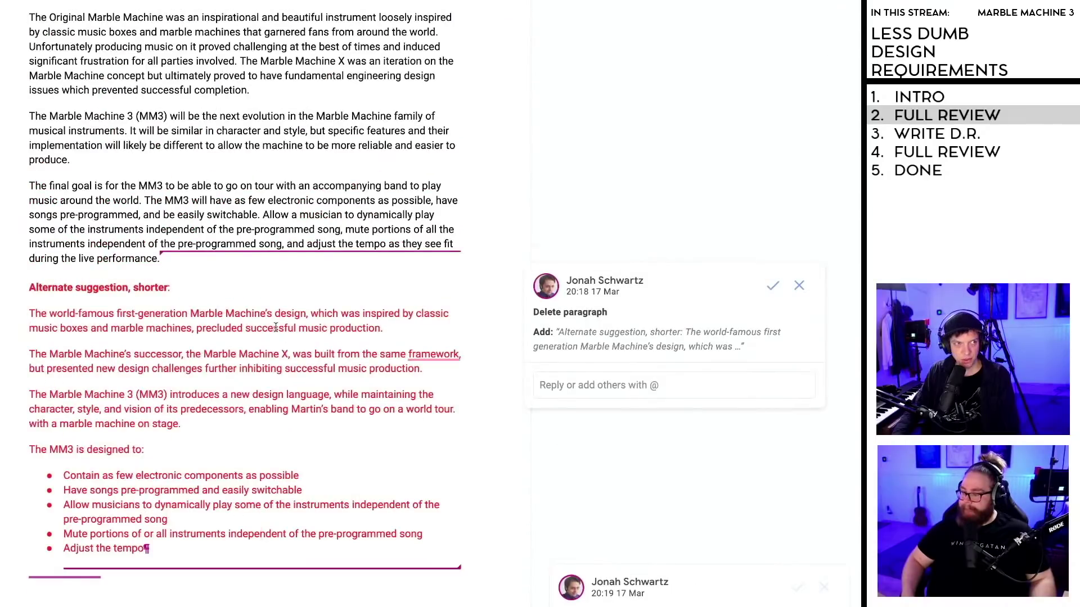
{"action": "scroll", "coordinate": [276, 328], "scroll_direction": "down", "scroll_amount": 1}
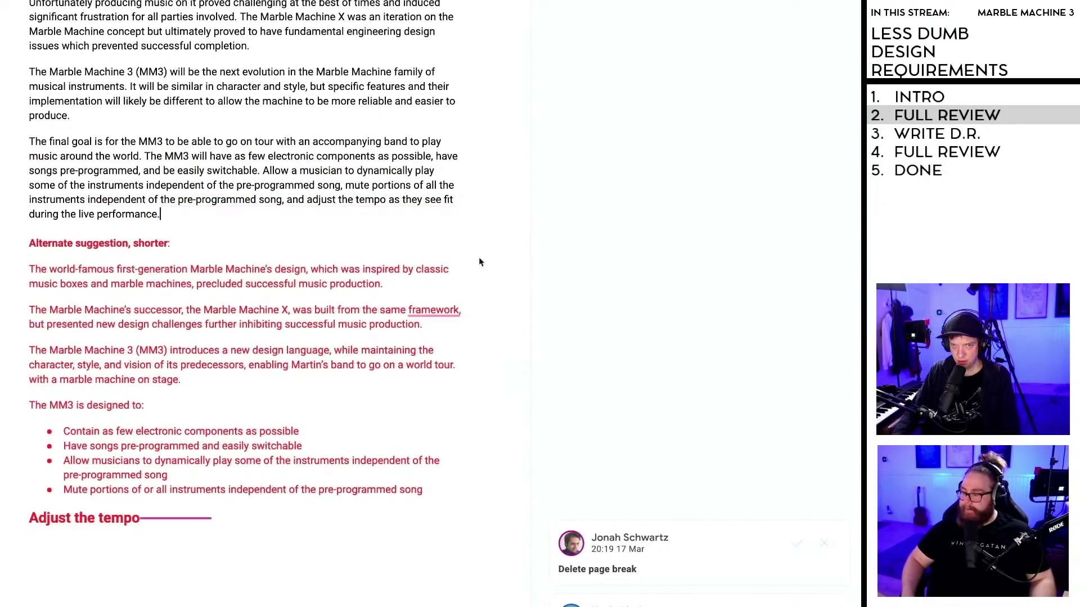
{"action": "scroll", "coordinate": [200, 279], "scroll_direction": "up", "scroll_amount": 2}
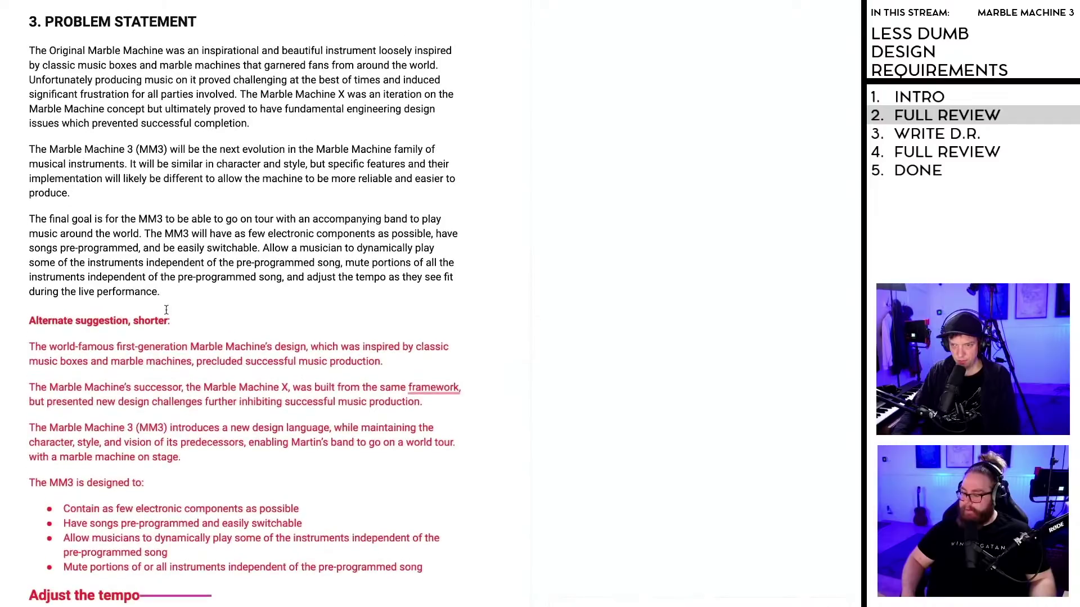
{"action": "left_click_drag", "start_coordinate": [166, 291], "coordinate": [9, 56]}
{"action": "key", "text": "BackSpace"}
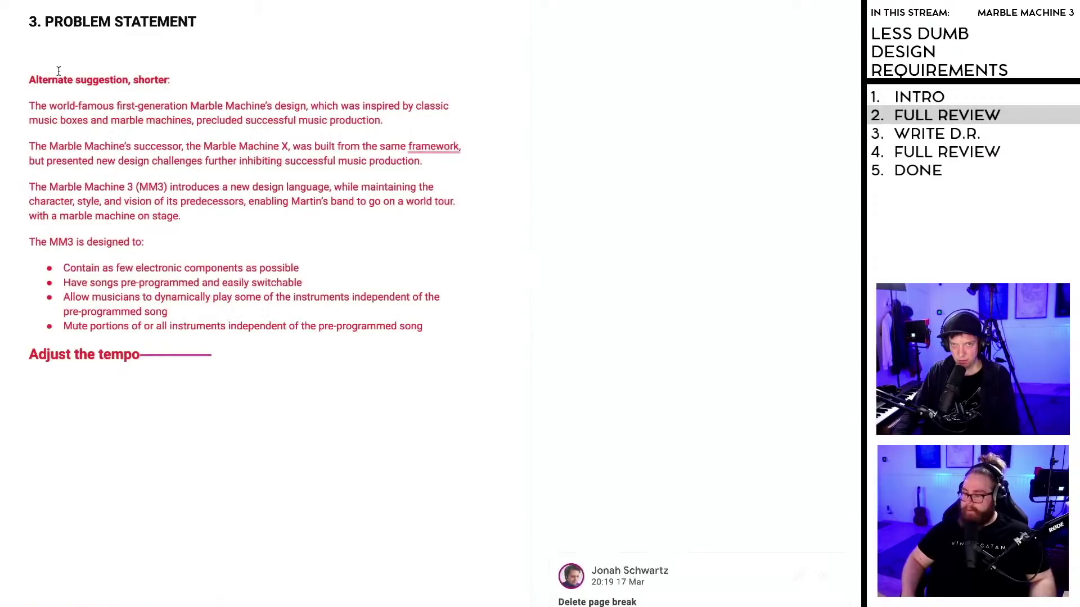
Step: Delete the "Alternate suggestion, shorter:" label above the new problem statement text
{"action": "left_click_drag", "start_coordinate": [171, 79], "coordinate": [29, 79]}
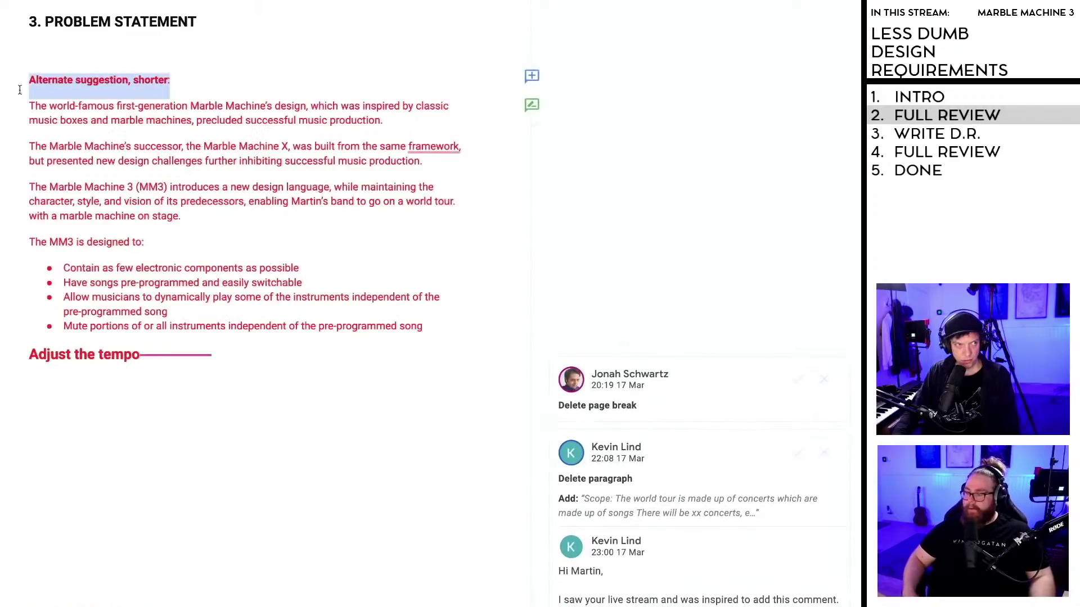
{"action": "key", "text": "BackSpace"}
{"action": "key", "text": "Down"}
{"action": "key", "text": "BackSpace"}
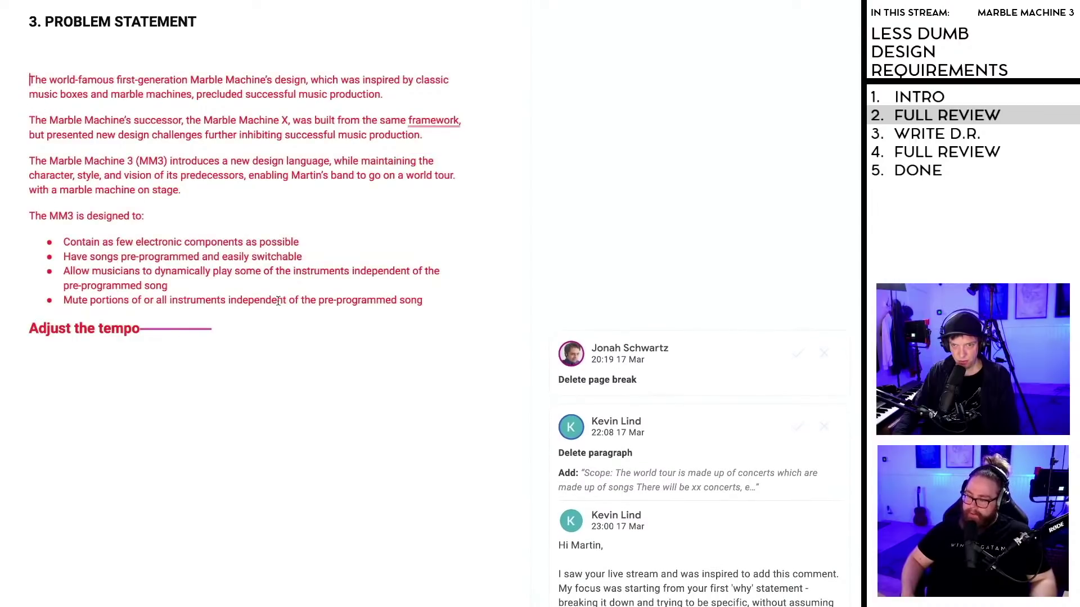
Step: Accept the reviewer's suggestion to delete the page break after "Adjust the tempo"
{"action": "left_click", "coordinate": [264, 329]}
{"action": "scroll", "coordinate": [251, 394], "scroll_direction": "down", "scroll_amount": 2}
{"action": "scroll", "coordinate": [255, 324], "scroll_direction": "up", "scroll_amount": 2}
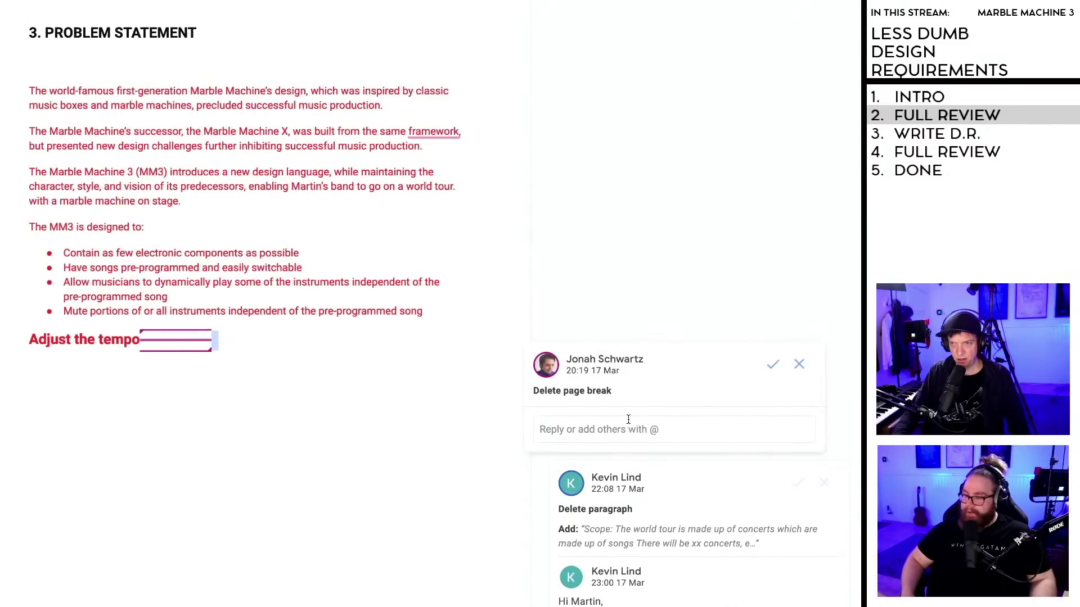
{"action": "left_click", "coordinate": [773, 363]}
{"action": "left_click", "coordinate": [30, 358]}
{"action": "key", "text": "ctrl+shift+End"}
{"action": "key", "text": "Delete"}
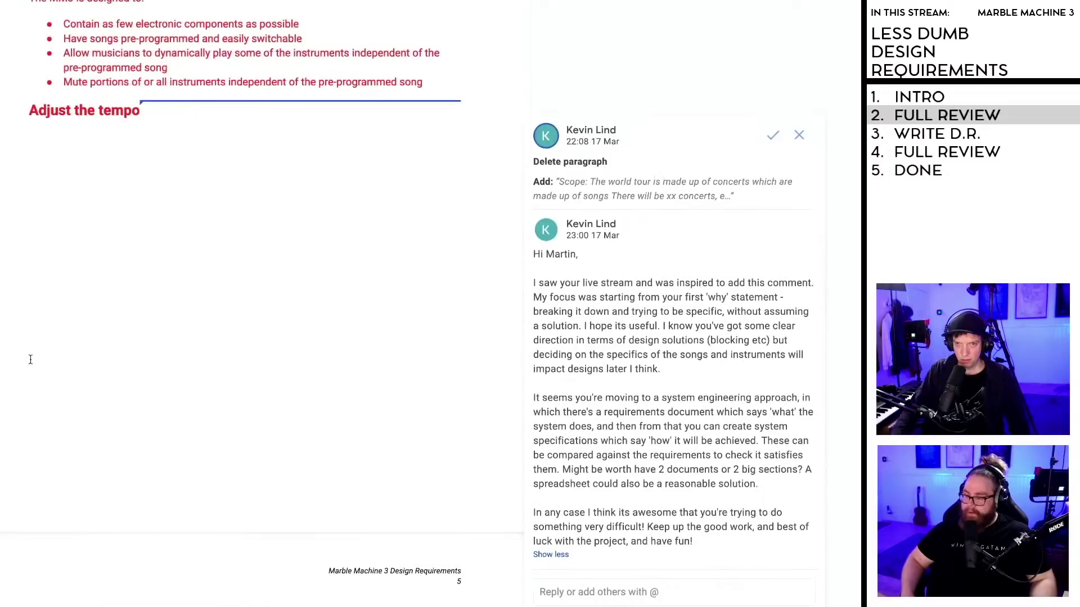
Step: Delete the "Adjust the tempo" line below the bulleted list in the problem statement
{"action": "scroll", "coordinate": [212, 311], "scroll_direction": "up", "scroll_amount": 2}
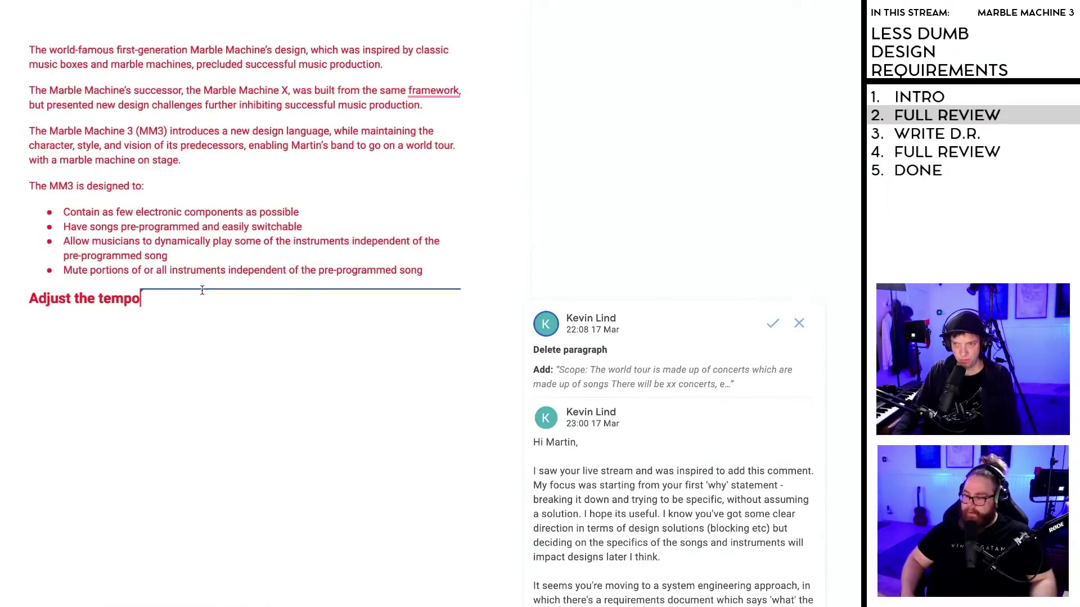
{"action": "scroll", "coordinate": [189, 326], "scroll_direction": "up", "scroll_amount": 1}
{"action": "scroll", "coordinate": [180, 358], "scroll_direction": "up", "scroll_amount": 2}
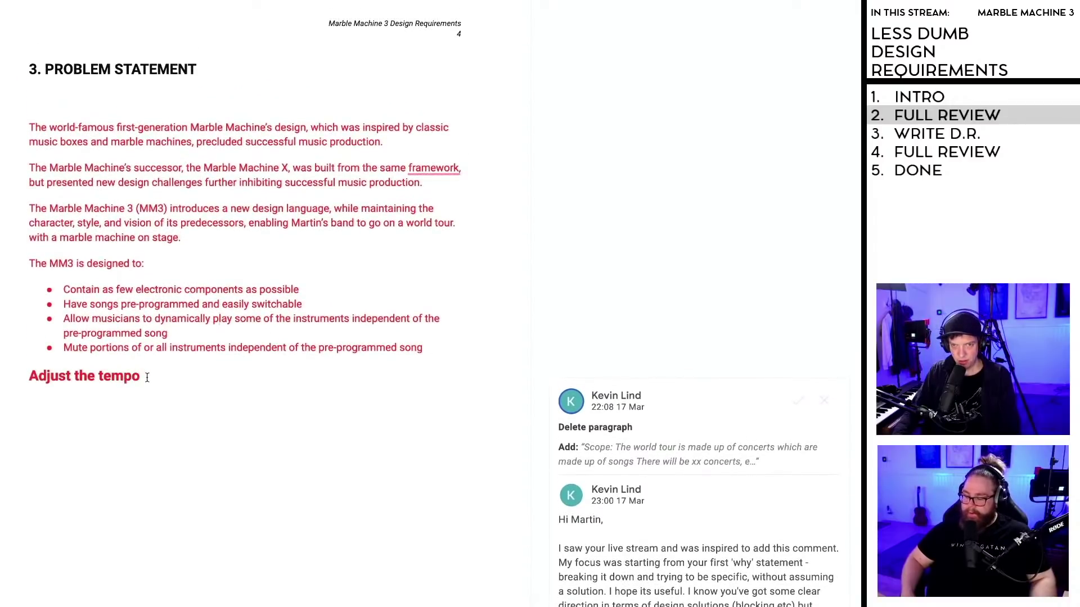
{"action": "left_click_drag", "start_coordinate": [197, 379], "coordinate": [19, 378]}
{"action": "key", "text": "BackSpace"}
{"action": "key", "text": "BackSpace"}
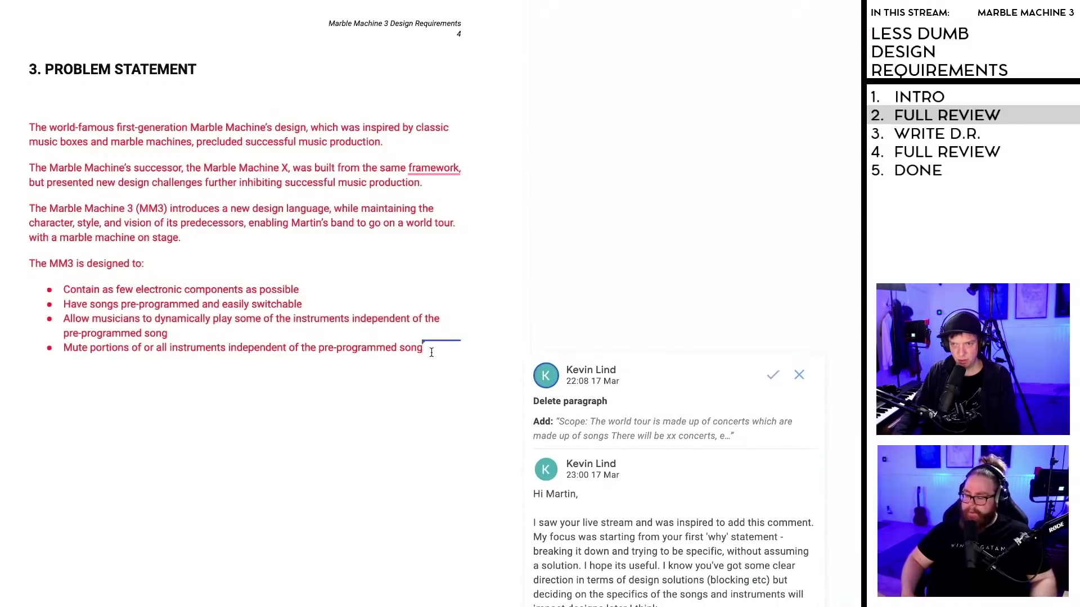
Step: Change the text colour of the problem statement paragraphs and bullets to black
{"action": "left_click_drag", "start_coordinate": [424, 350], "coordinate": [12, 130]}
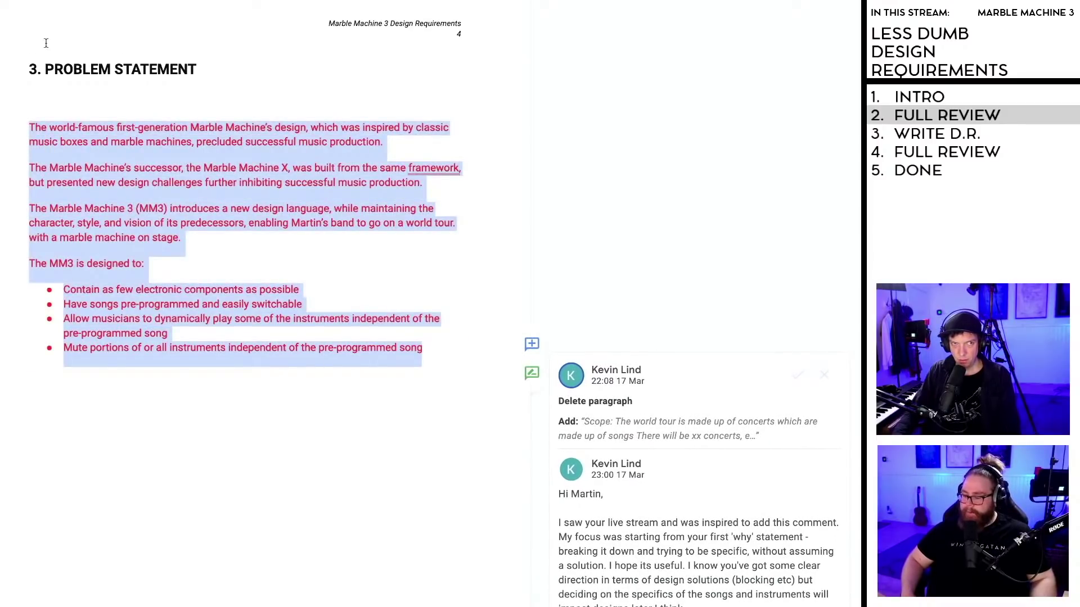
{"action": "left_click", "coordinate": [85, 1]}
{"action": "key", "text": "Escape"}
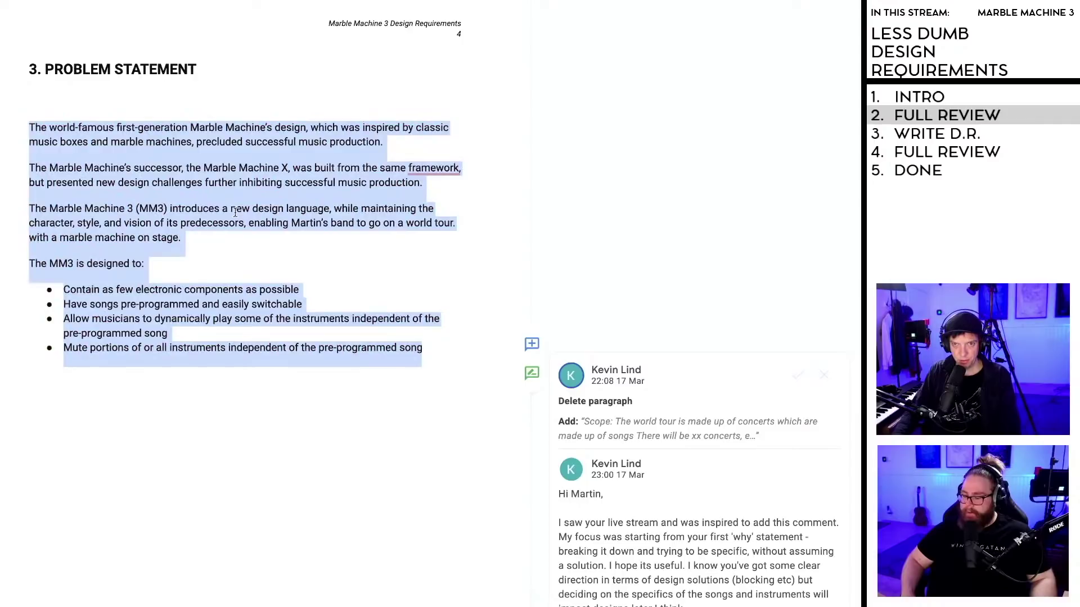
{"action": "left_click", "coordinate": [236, 209]}
{"action": "left_click", "coordinate": [230, 405]}
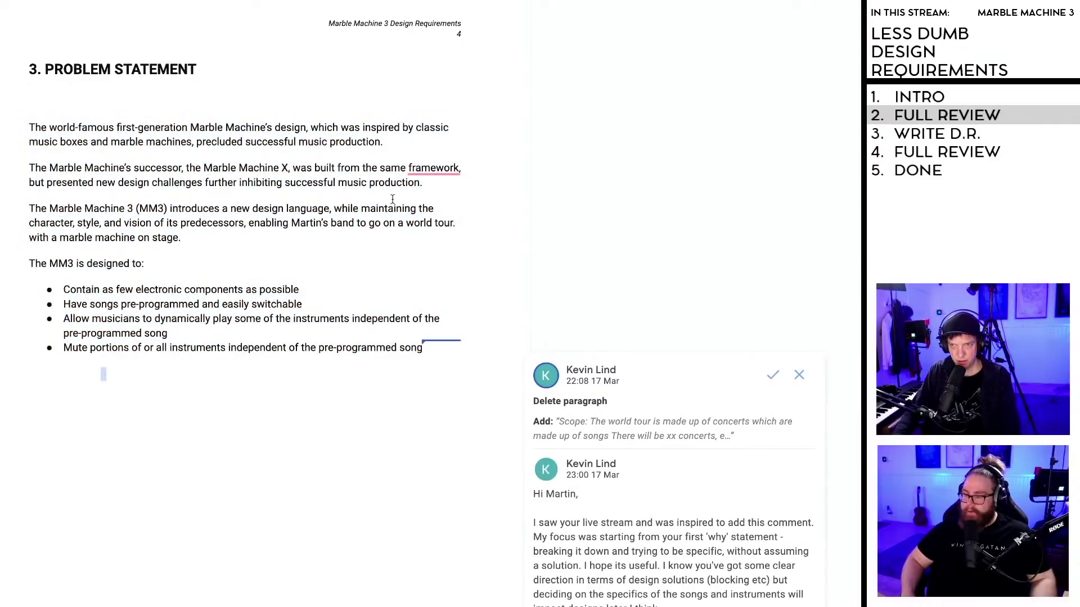
Step: Apply the grammar correction that removes the comma after "framework" in the Marble Machine X paragraph
{"action": "left_click", "coordinate": [431, 168]}
{"action": "left_click", "coordinate": [436, 206]}
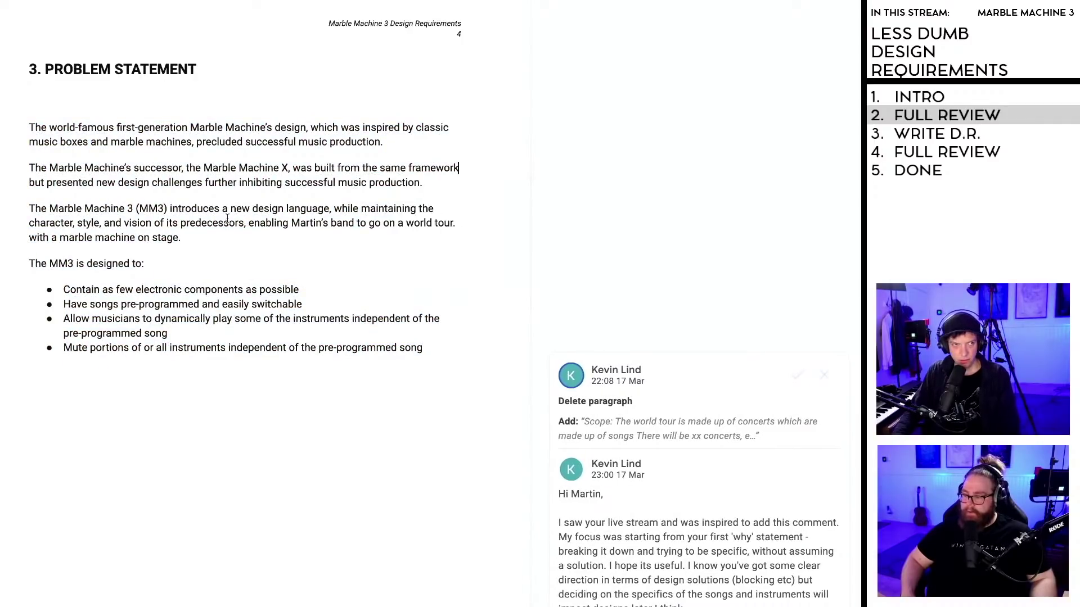
{"action": "scroll", "coordinate": [231, 225], "scroll_direction": "down", "scroll_amount": 1}
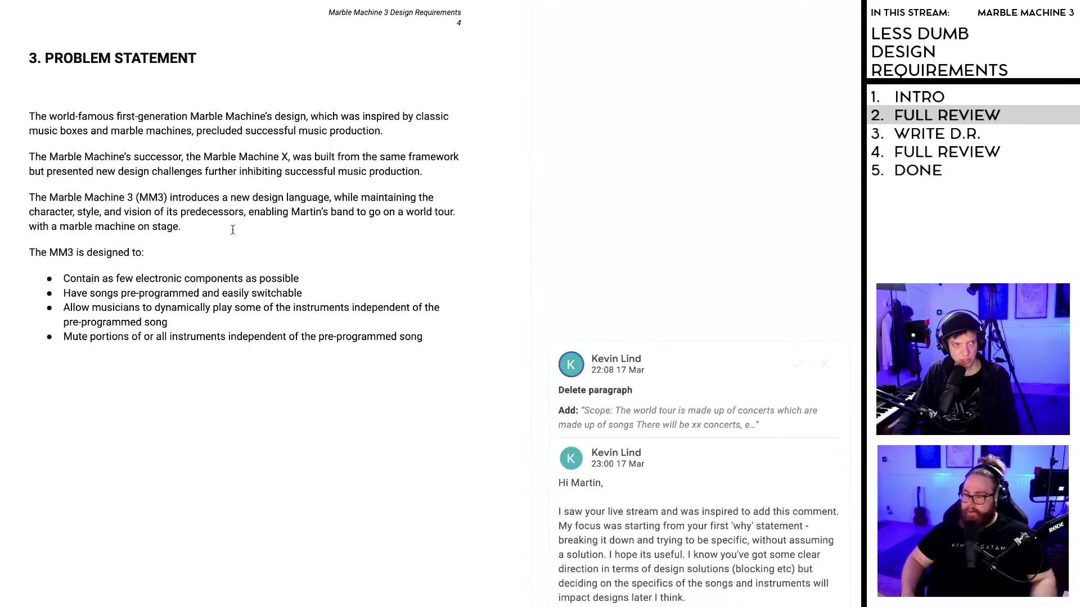
Step: Examine the reviewer's suggested Scope addition and the comment attached to it below the bulleted list
{"action": "left_click", "coordinate": [234, 369]}
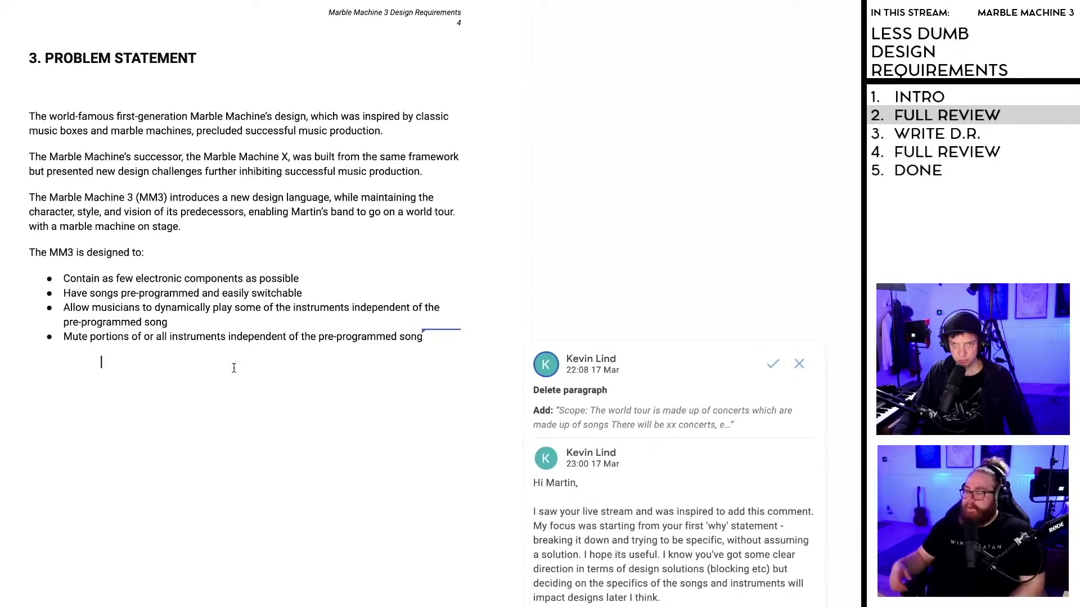
{"action": "scroll", "coordinate": [206, 356], "scroll_direction": "down", "scroll_amount": 1}
{"action": "scroll", "coordinate": [272, 349], "scroll_direction": "down", "scroll_amount": 1}
{"action": "left_click", "coordinate": [446, 291]}
{"action": "scroll", "coordinate": [550, 311], "scroll_direction": "down", "scroll_amount": 5}
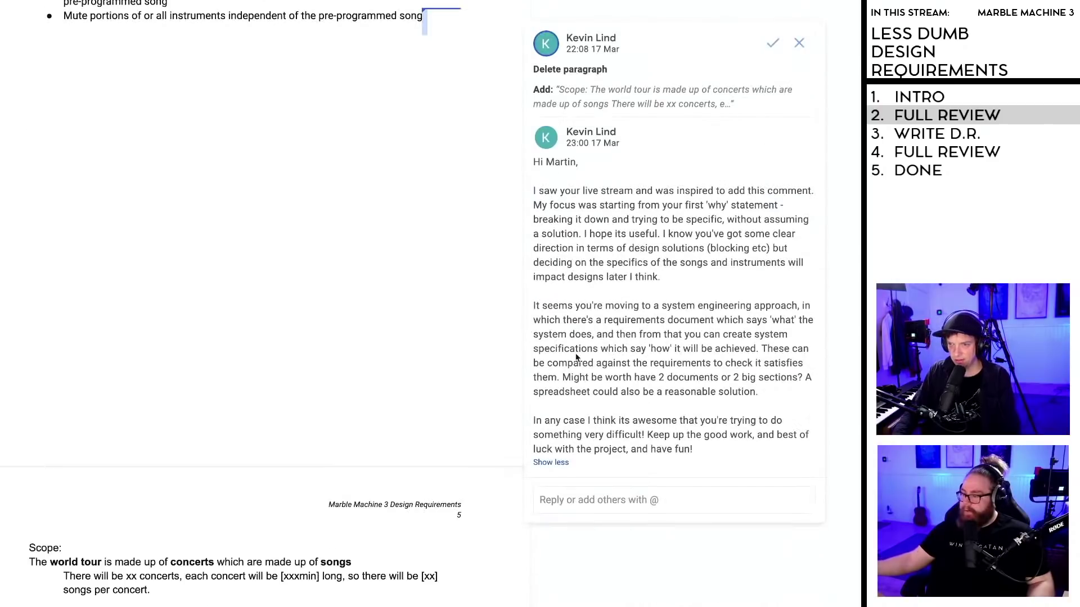
Step: Read the reviewer's full comment on the suggested Scope section, covering separate requirements and specifications and the two-document or spreadsheet proposals
{"action": "scroll", "coordinate": [562, 365], "scroll_direction": "up", "scroll_amount": 2}
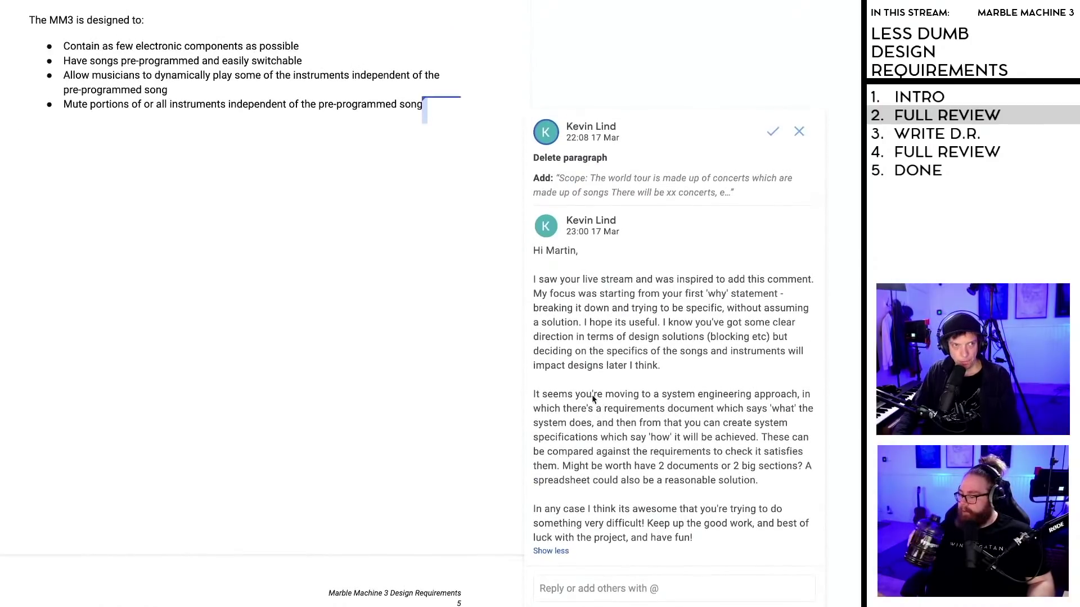
{"action": "scroll", "coordinate": [693, 244], "scroll_direction": "down", "scroll_amount": 1}
{"action": "scroll", "coordinate": [692, 251], "scroll_direction": "down", "scroll_amount": 3}
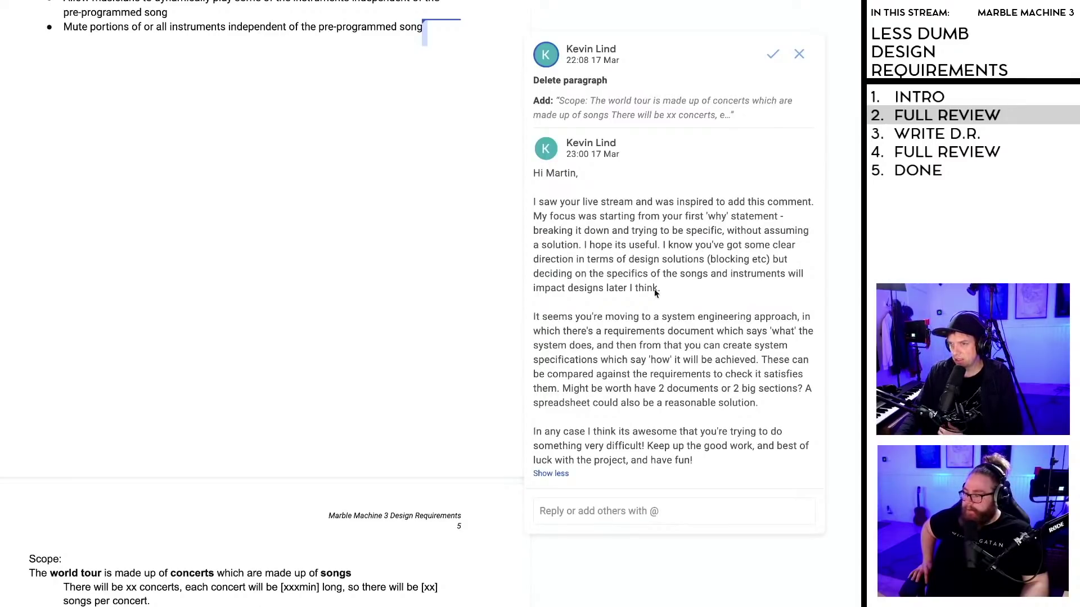
{"action": "scroll", "coordinate": [652, 313], "scroll_direction": "down", "scroll_amount": 1}
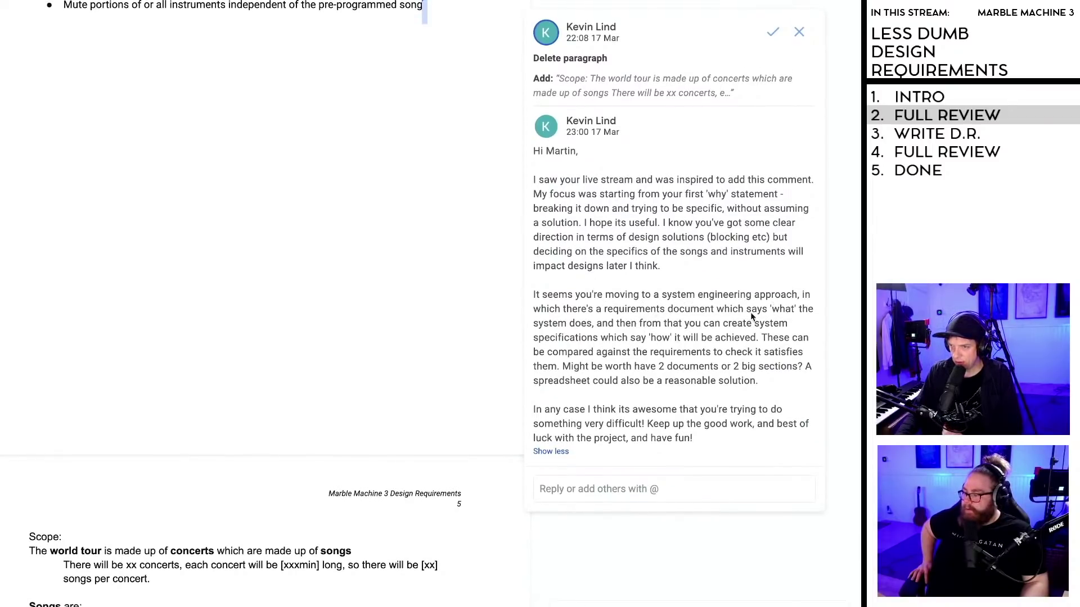
{"action": "scroll", "coordinate": [731, 316], "scroll_direction": "down", "scroll_amount": 1}
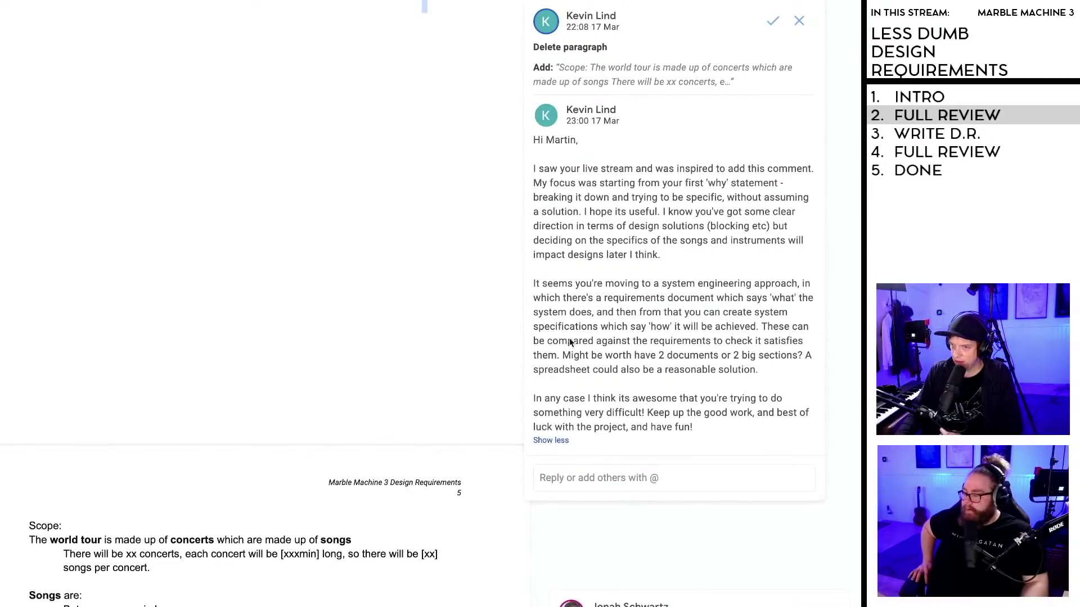
{"action": "scroll", "coordinate": [725, 335], "scroll_direction": "down", "scroll_amount": 1}
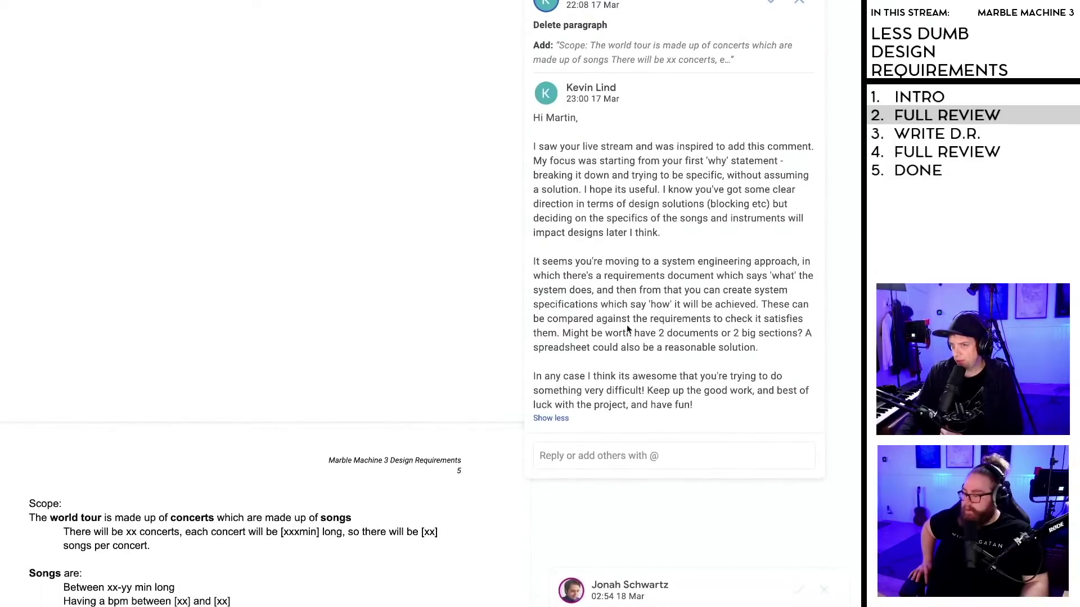
{"action": "scroll", "coordinate": [732, 330], "scroll_direction": "down", "scroll_amount": 1}
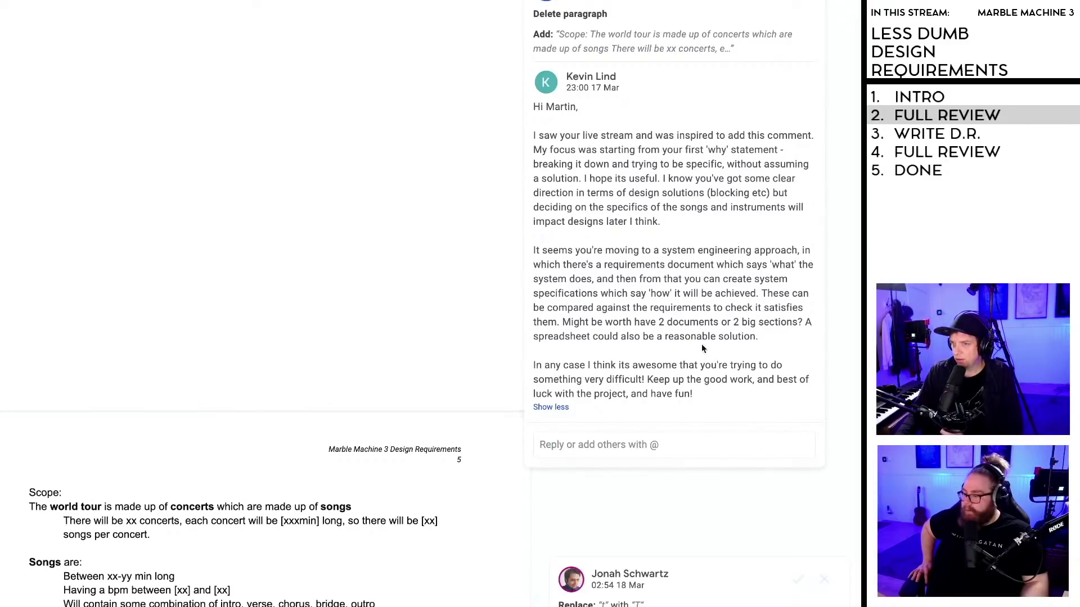
{"action": "scroll", "coordinate": [599, 379], "scroll_direction": "down", "scroll_amount": 1}
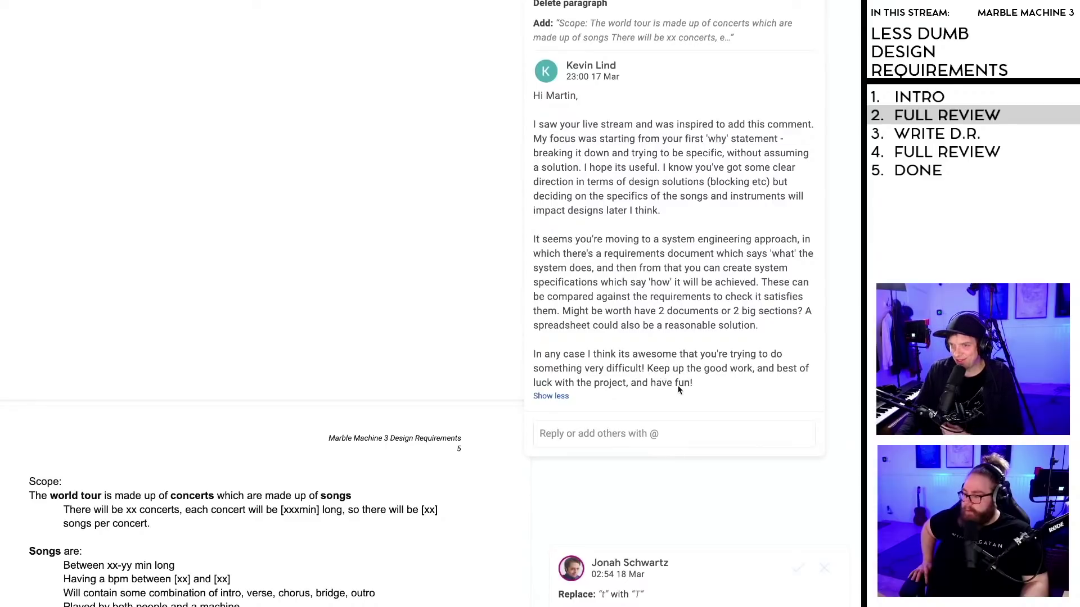
{"action": "scroll", "coordinate": [683, 360], "scroll_direction": "up", "scroll_amount": 1}
{"action": "scroll", "coordinate": [683, 360], "scroll_direction": "up", "scroll_amount": 2}
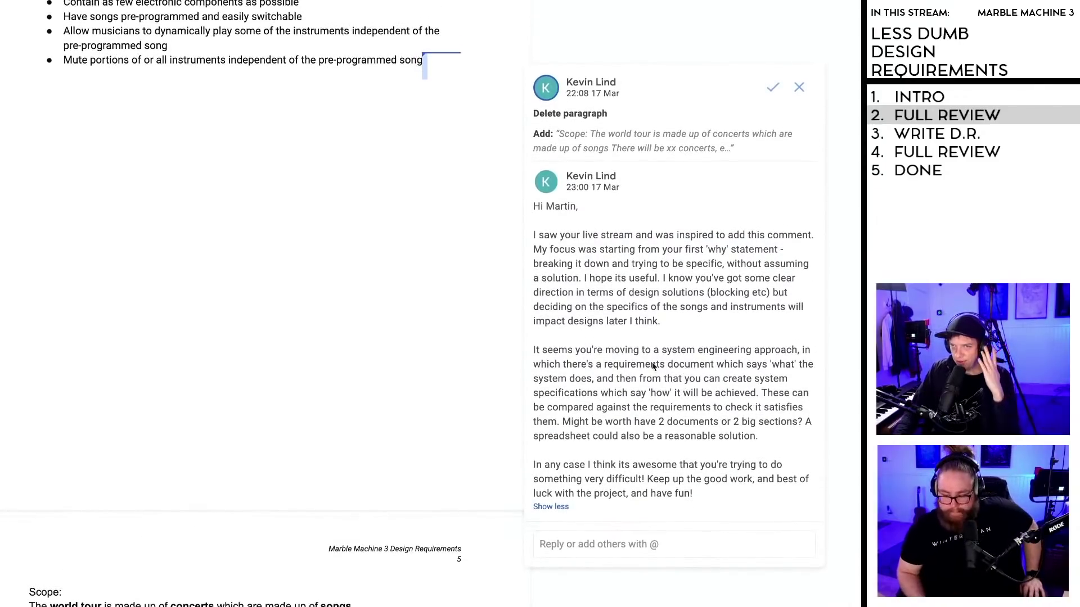
{"action": "scroll", "coordinate": [653, 366], "scroll_direction": "up", "scroll_amount": 1}
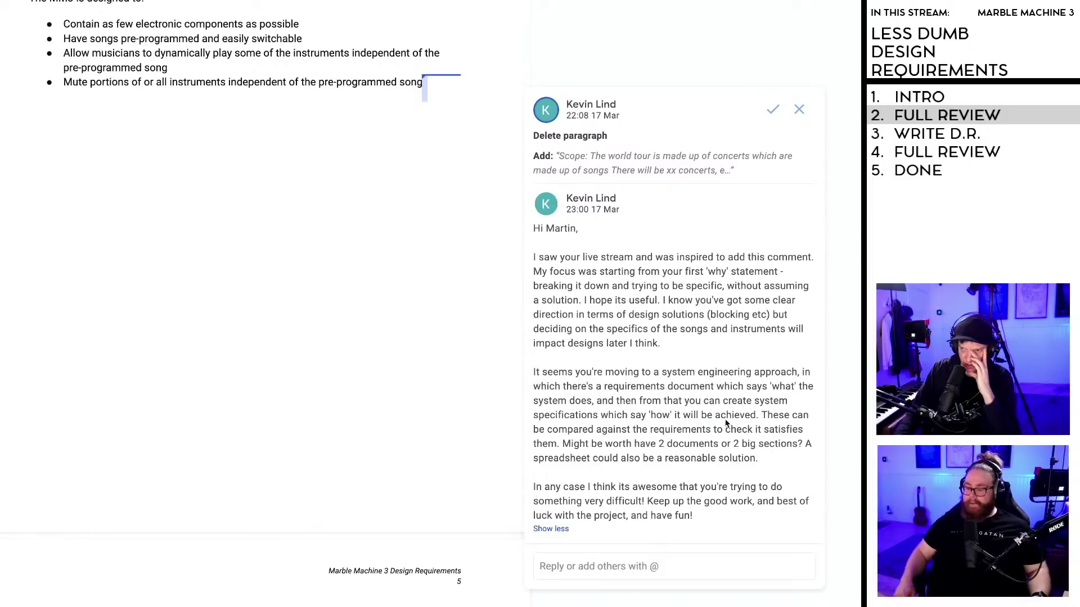
{"action": "scroll", "coordinate": [727, 415], "scroll_direction": "down", "scroll_amount": 2}
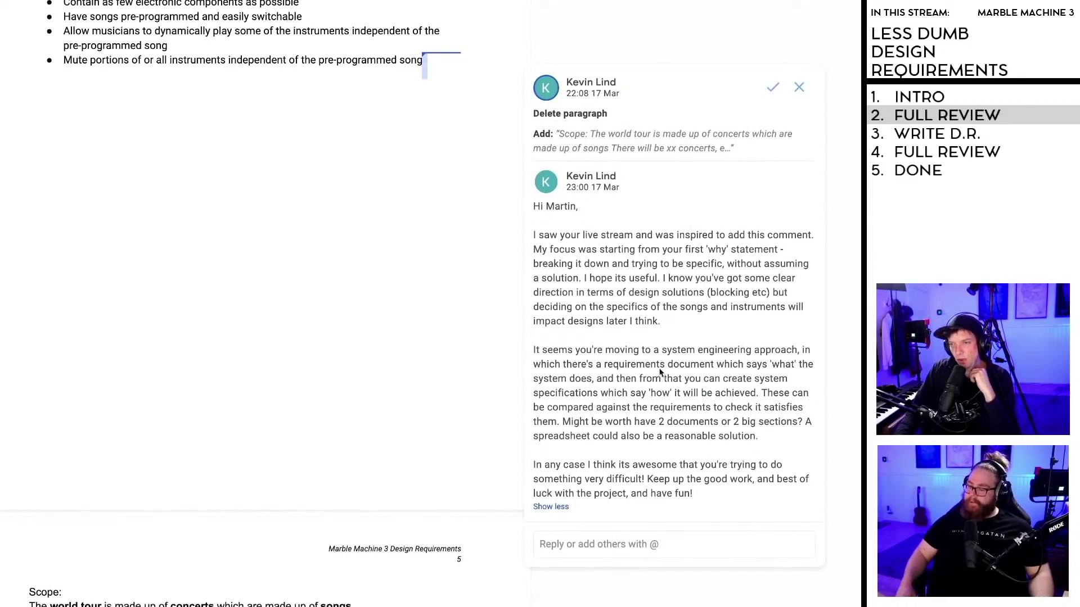
Step: Examine the suggested page 5 content, from the Scope and Songs lists through what the MM3 will play and how it should sound
{"action": "scroll", "coordinate": [661, 372], "scroll_direction": "down", "scroll_amount": 7}
{"action": "left_click_drag", "start_coordinate": [124, 258], "coordinate": [193, 360]}
{"action": "scroll", "coordinate": [195, 361], "scroll_direction": "down", "scroll_amount": 2}
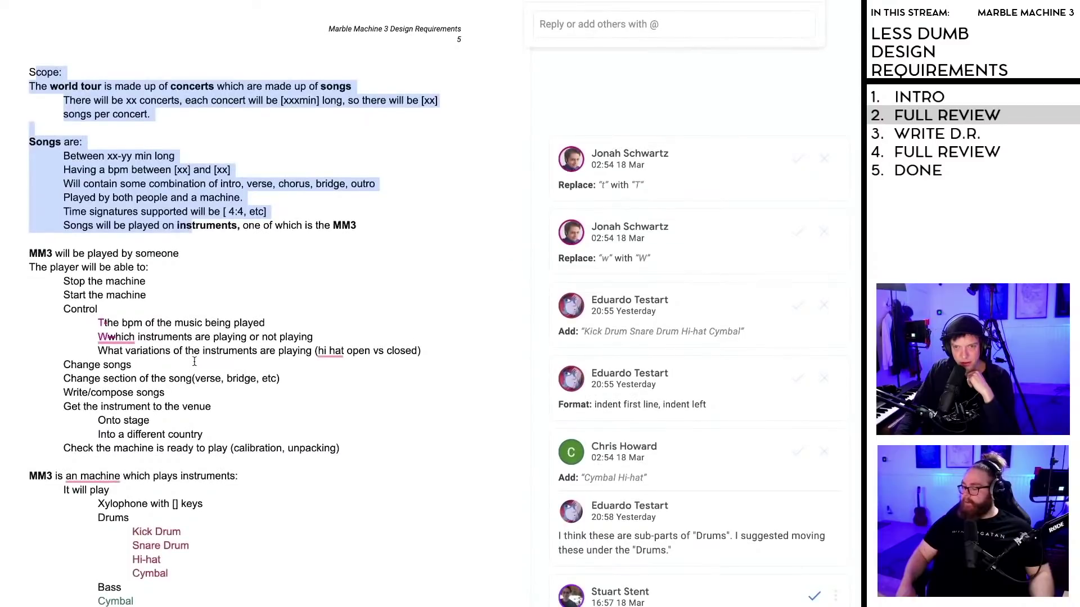
{"action": "scroll", "coordinate": [194, 362], "scroll_direction": "down", "scroll_amount": 2}
{"action": "scroll", "coordinate": [196, 362], "scroll_direction": "up", "scroll_amount": 2}
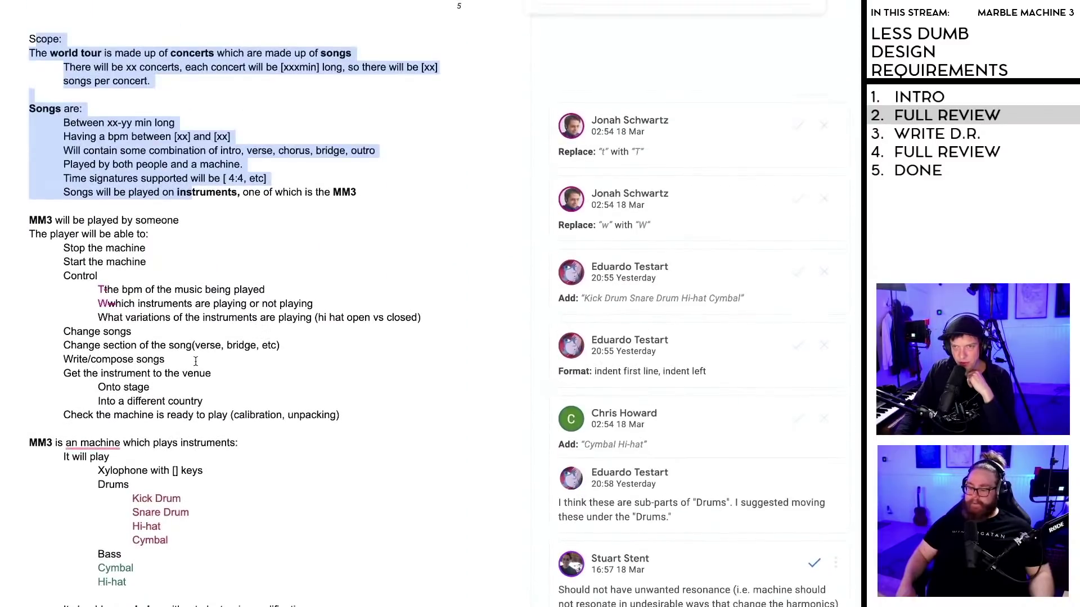
{"action": "scroll", "coordinate": [195, 361], "scroll_direction": "up", "scroll_amount": 1}
{"action": "left_click", "coordinate": [192, 298]}
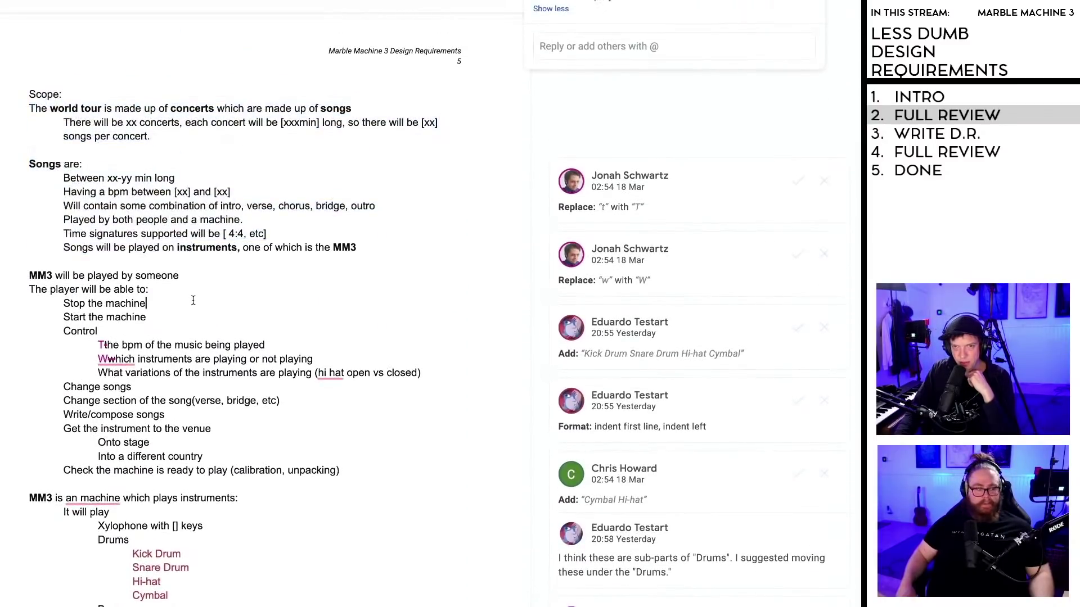
{"action": "scroll", "coordinate": [189, 301], "scroll_direction": "up", "scroll_amount": 5}
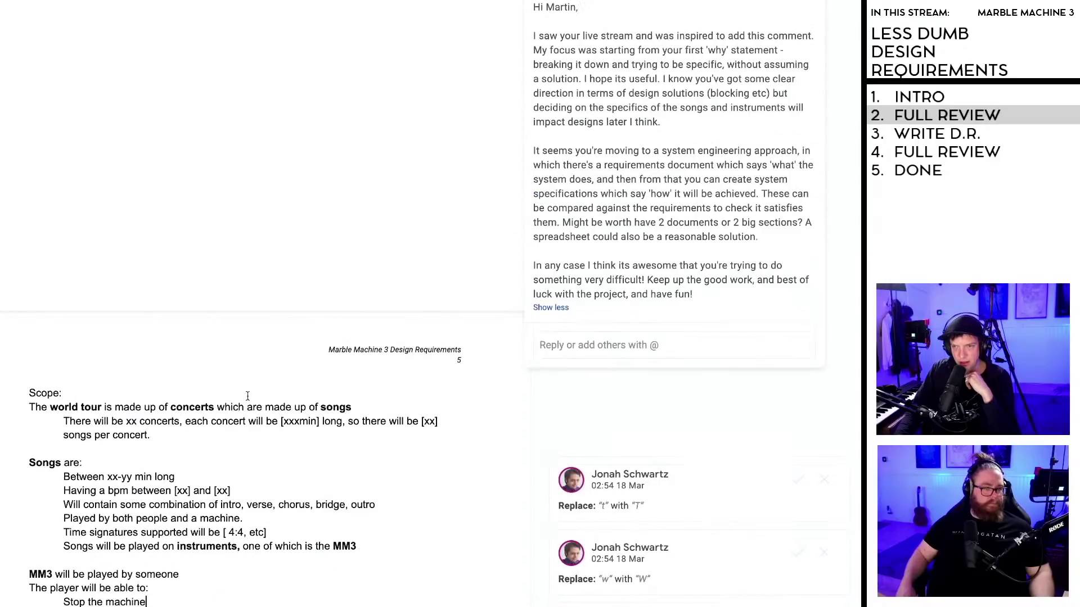
{"action": "scroll", "coordinate": [281, 424], "scroll_direction": "up", "scroll_amount": 4}
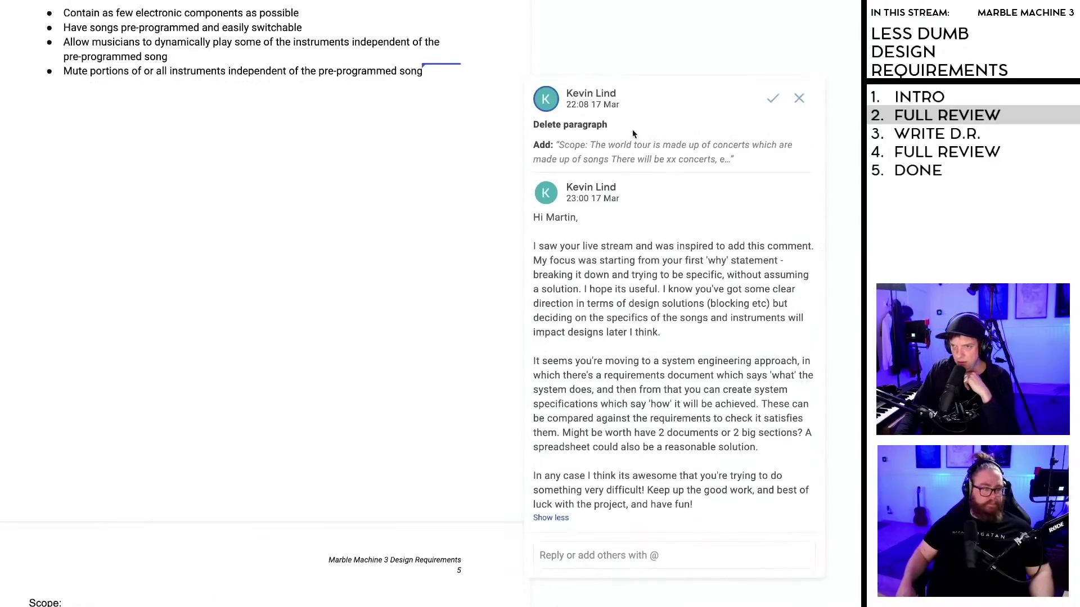
{"action": "scroll", "coordinate": [337, 297], "scroll_direction": "down", "scroll_amount": 9}
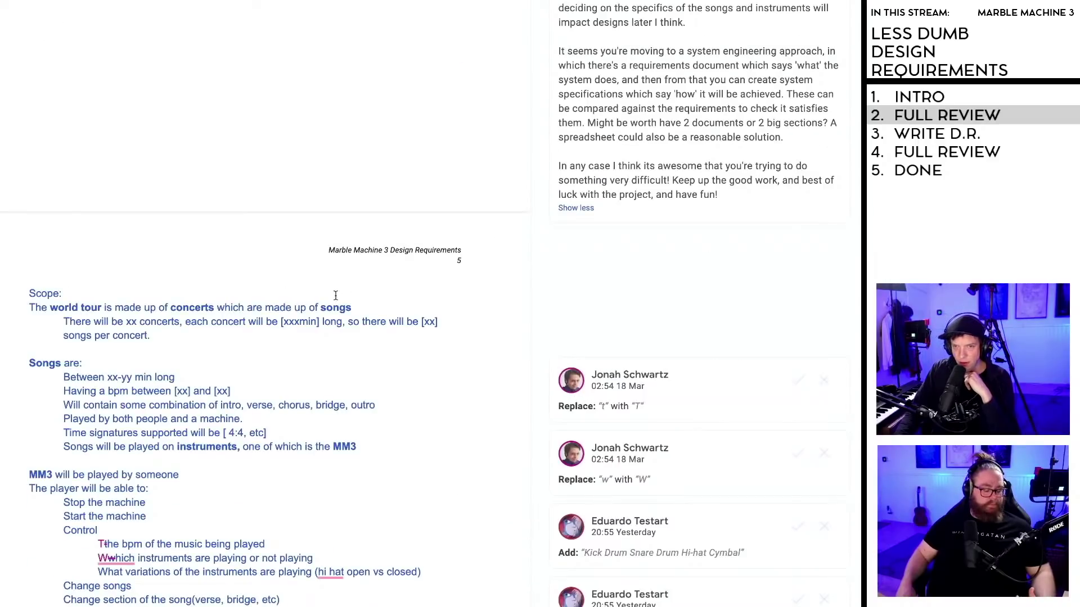
{"action": "scroll", "coordinate": [195, 314], "scroll_direction": "down", "scroll_amount": 1}
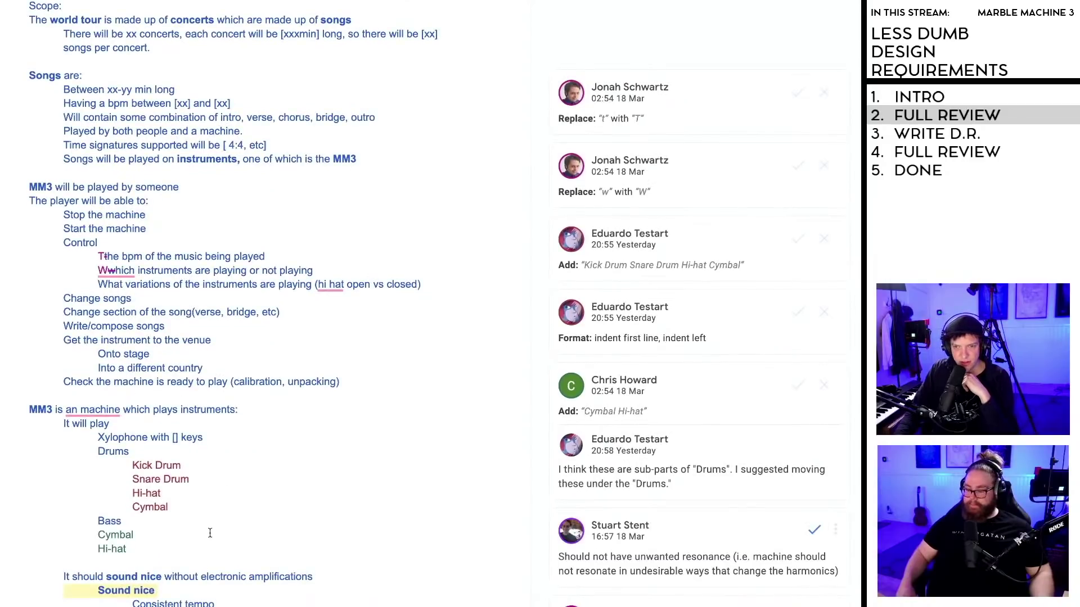
{"action": "scroll", "coordinate": [210, 532], "scroll_direction": "down", "scroll_amount": 3}
{"action": "scroll", "coordinate": [210, 510], "scroll_direction": "up", "scroll_amount": 4}
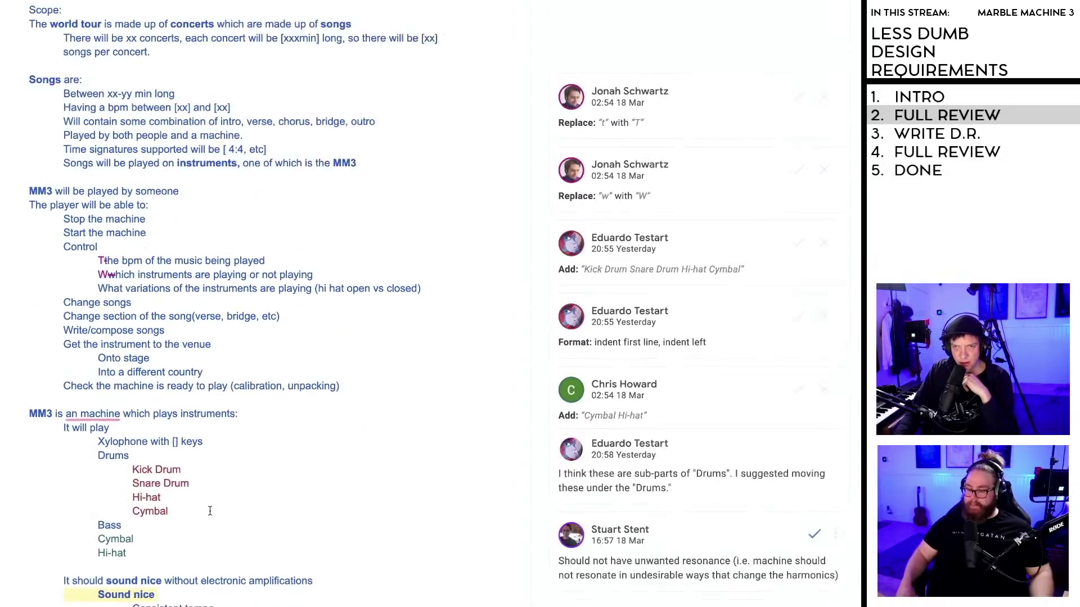
{"action": "scroll", "coordinate": [210, 510], "scroll_direction": "up", "scroll_amount": 12}
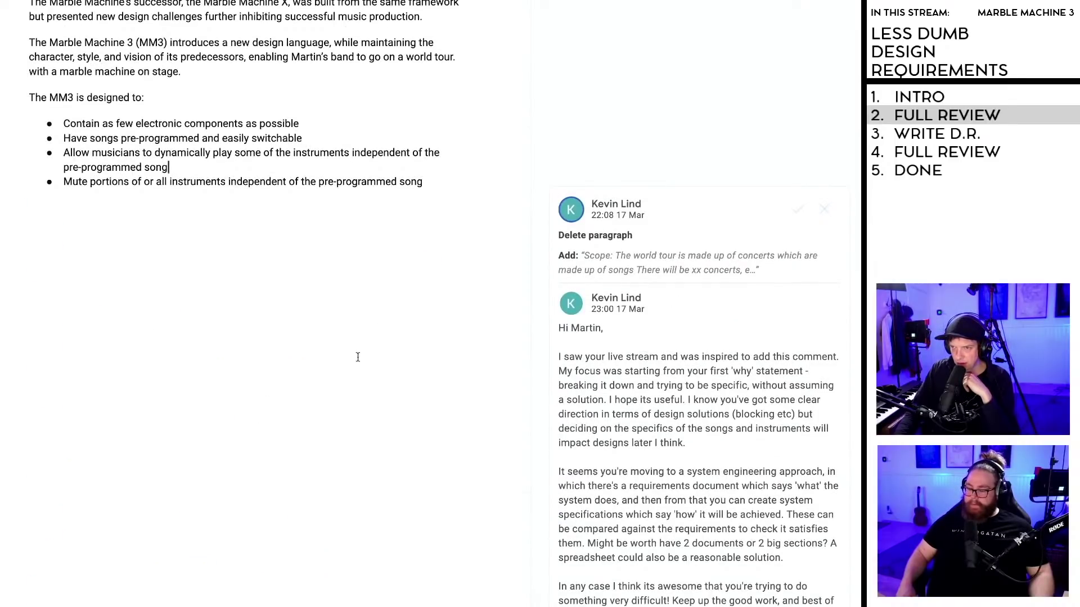
Step: Compare the suggested Scope section and its comment with the Problem Statement and the MM3 design bullets on page 4
{"action": "scroll", "coordinate": [337, 360], "scroll_direction": "down", "scroll_amount": 10}
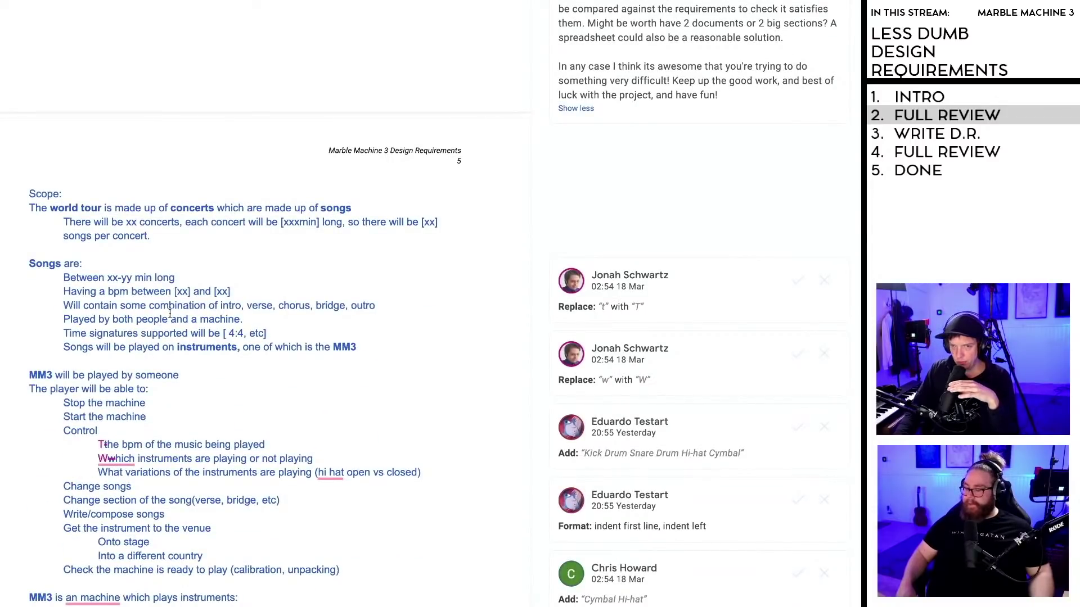
{"action": "scroll", "coordinate": [699, 173], "scroll_direction": "up", "scroll_amount": 5}
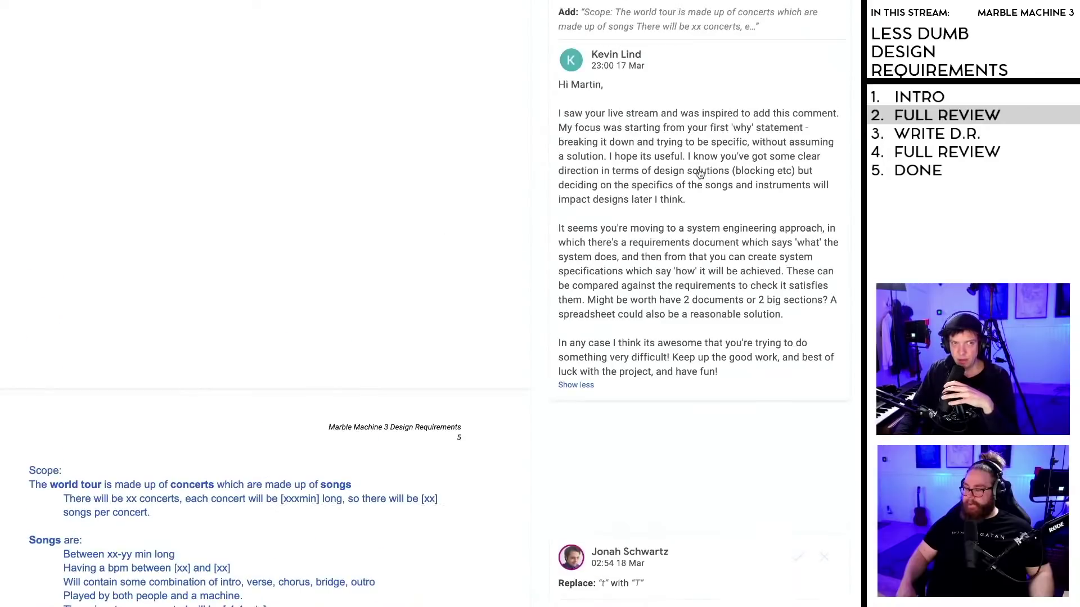
{"action": "scroll", "coordinate": [702, 221], "scroll_direction": "up", "scroll_amount": 3}
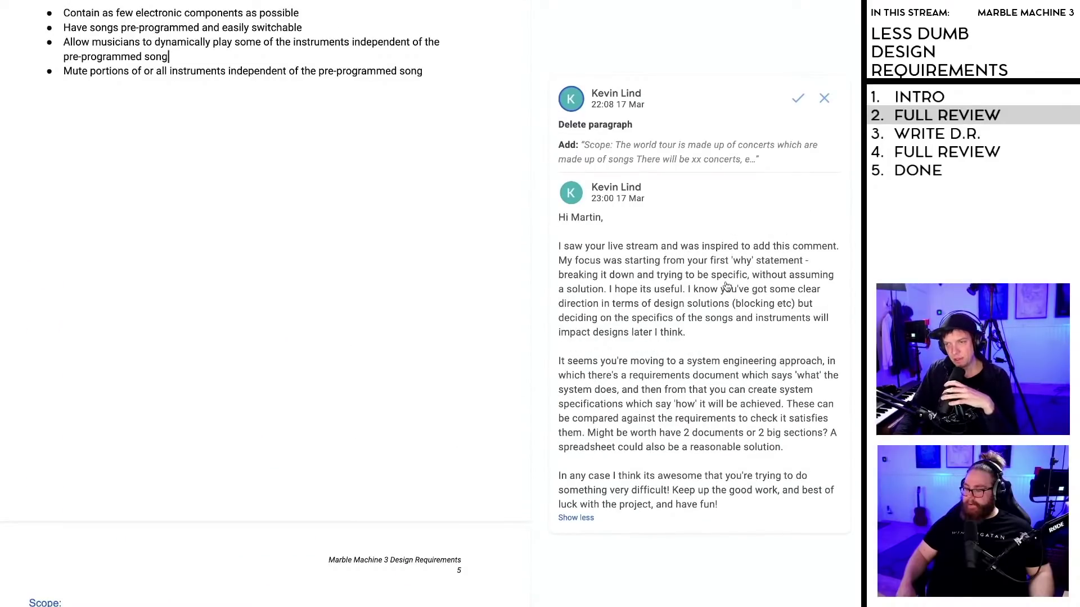
{"action": "scroll", "coordinate": [702, 312], "scroll_direction": "up", "scroll_amount": 1}
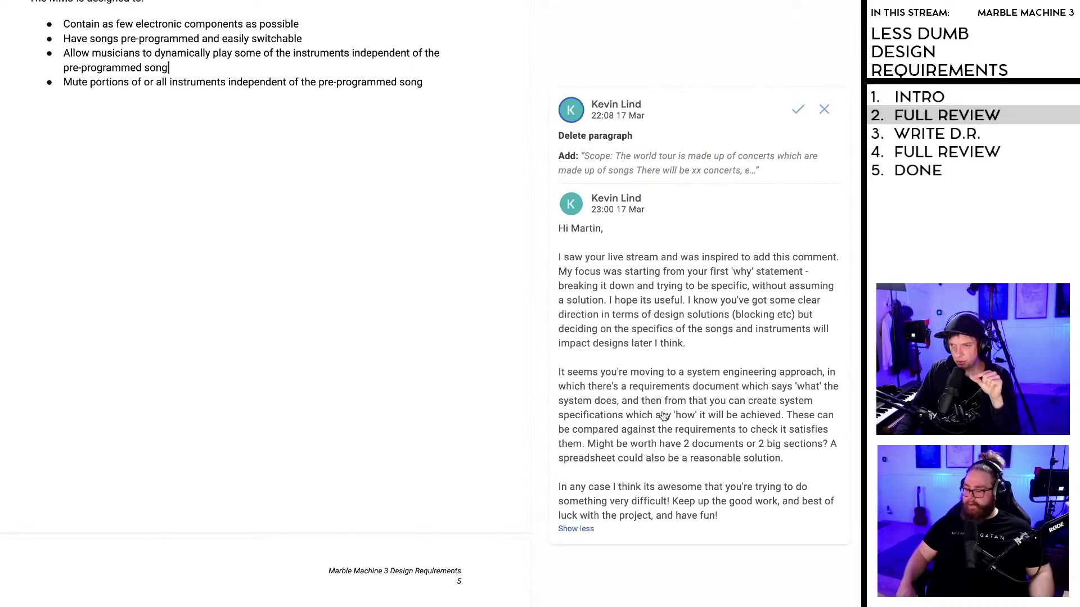
{"action": "scroll", "coordinate": [664, 416], "scroll_direction": "down", "scroll_amount": 1}
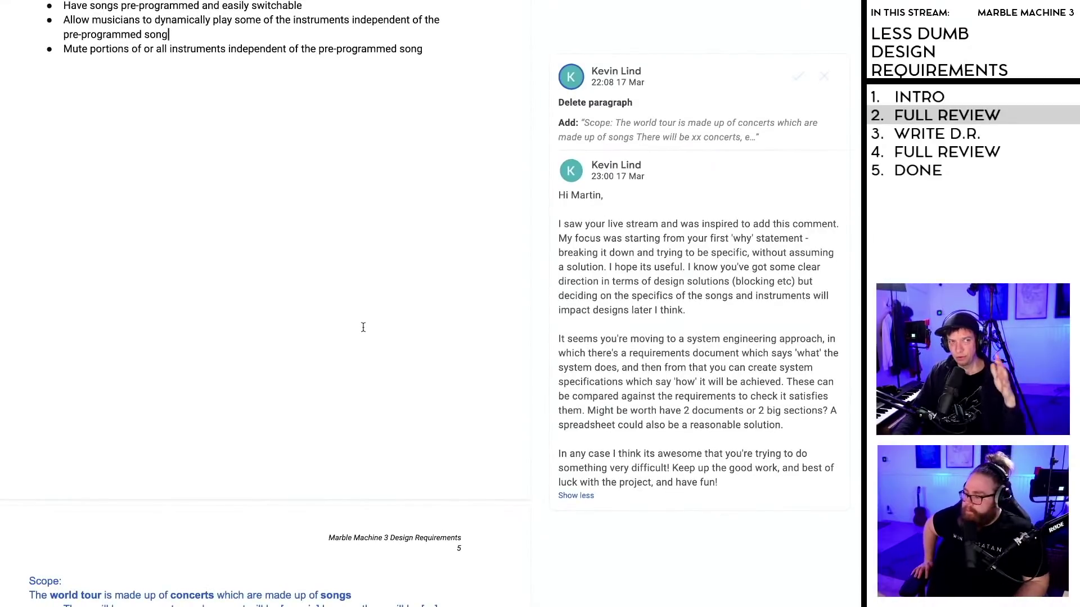
{"action": "scroll", "coordinate": [363, 328], "scroll_direction": "up", "scroll_amount": 5}
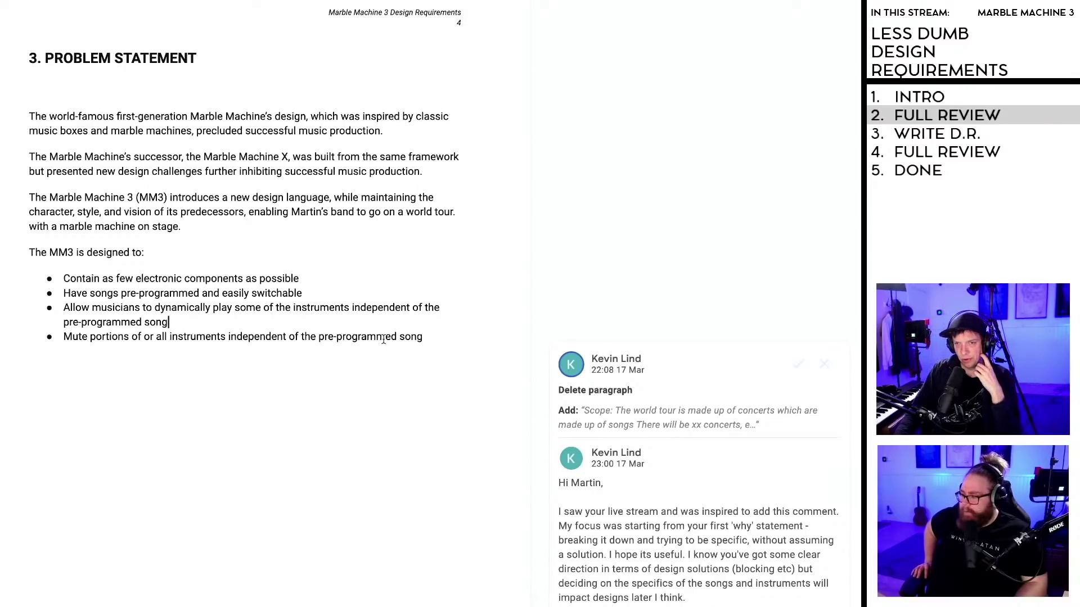
{"action": "scroll", "coordinate": [383, 339], "scroll_direction": "down", "scroll_amount": 3}
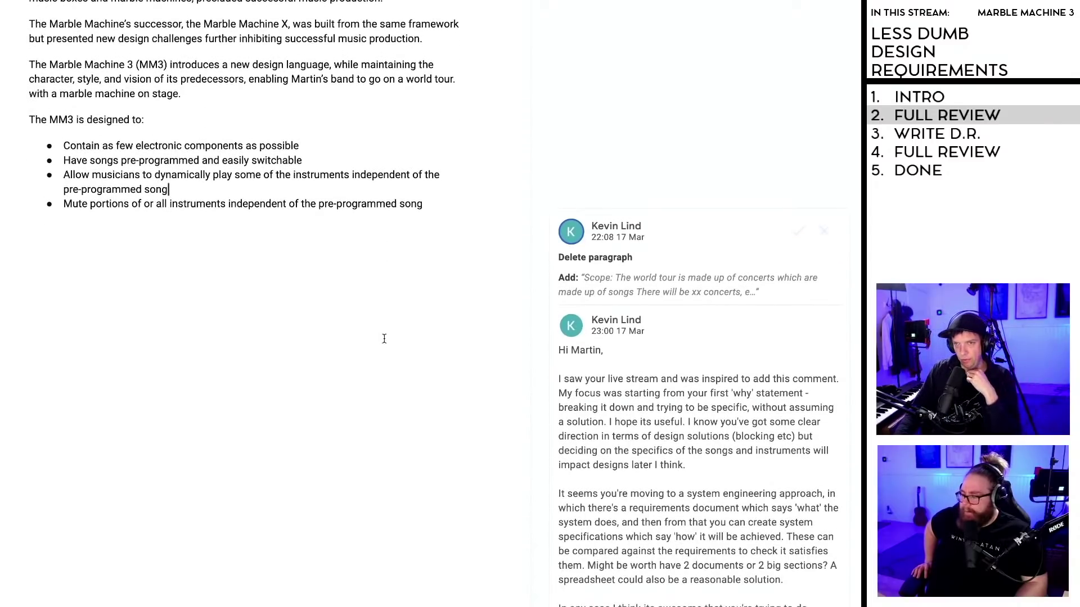
{"action": "scroll", "coordinate": [384, 338], "scroll_direction": "down", "scroll_amount": 6}
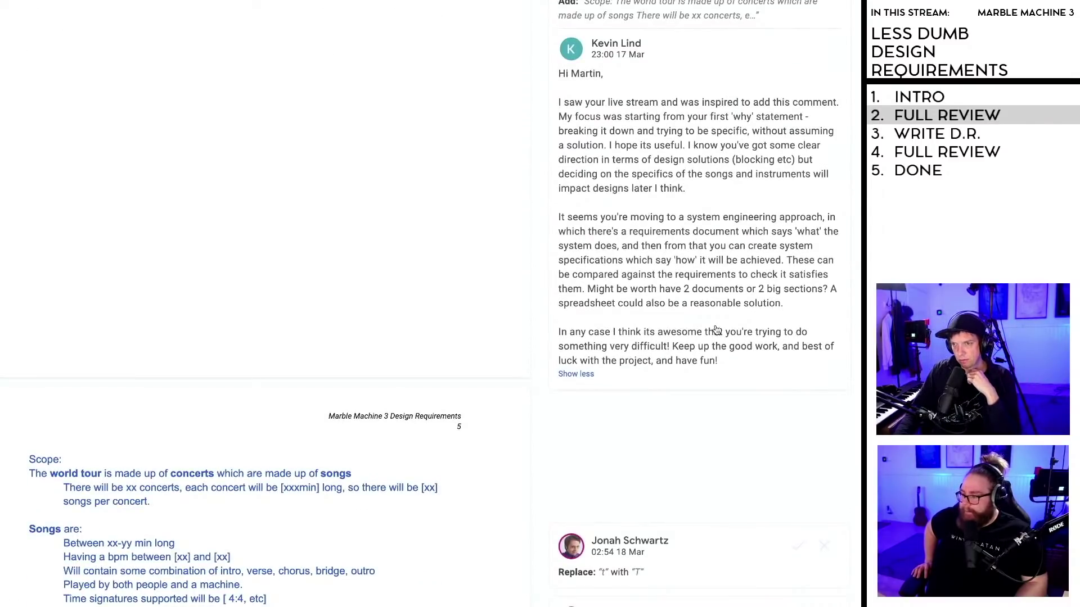
Step: Remove the suggested text from "Scope:" through "Number of songs", leaving the paragraph about concert stage conditions
{"action": "scroll", "coordinate": [269, 388], "scroll_direction": "down", "scroll_amount": 8}
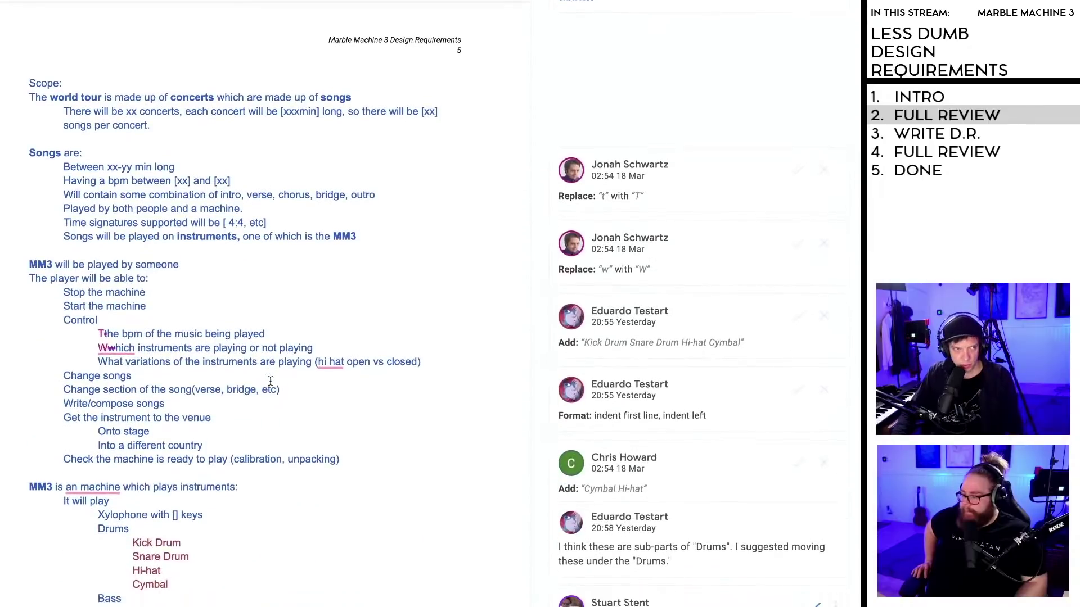
{"action": "scroll", "coordinate": [270, 381], "scroll_direction": "down", "scroll_amount": 1}
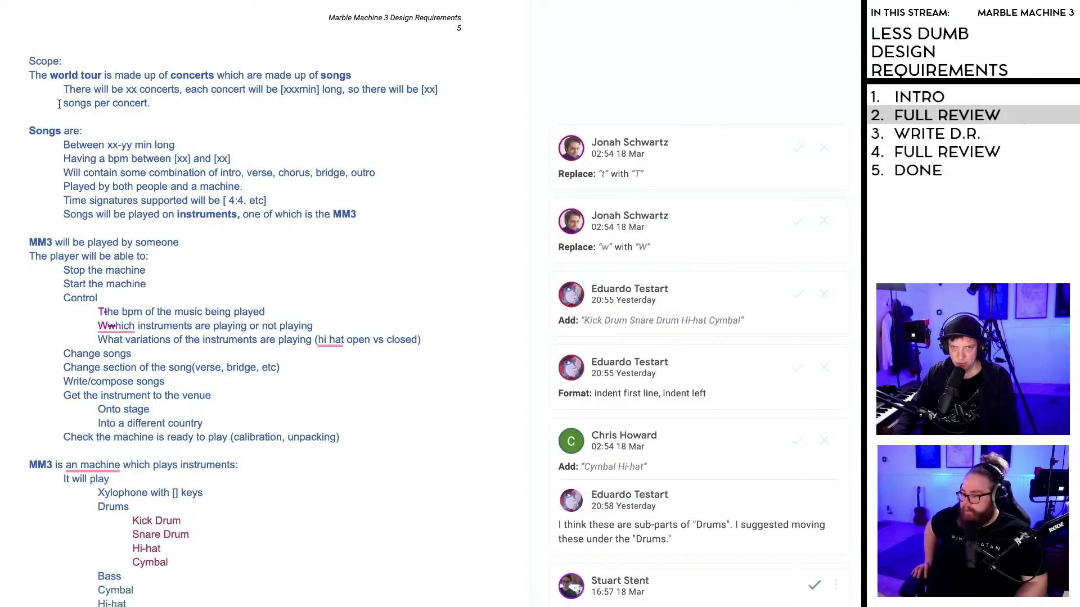
{"action": "left_click_drag", "start_coordinate": [31, 62], "coordinate": [298, 543]}
{"action": "scroll", "coordinate": [295, 529], "scroll_direction": "down", "scroll_amount": 6}
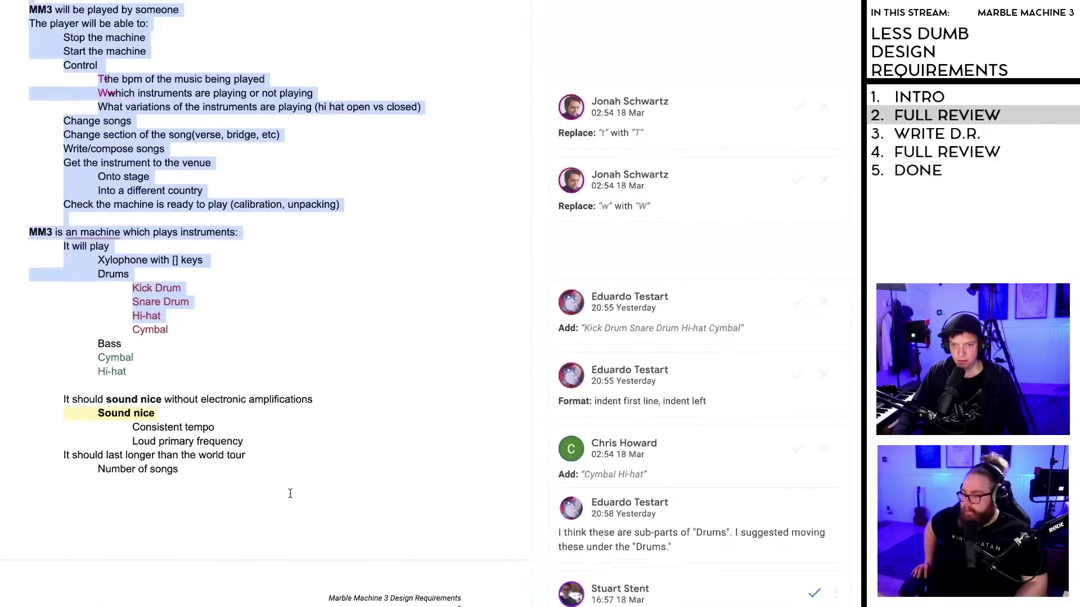
{"action": "left_click", "coordinate": [216, 374], "text": "shift"}
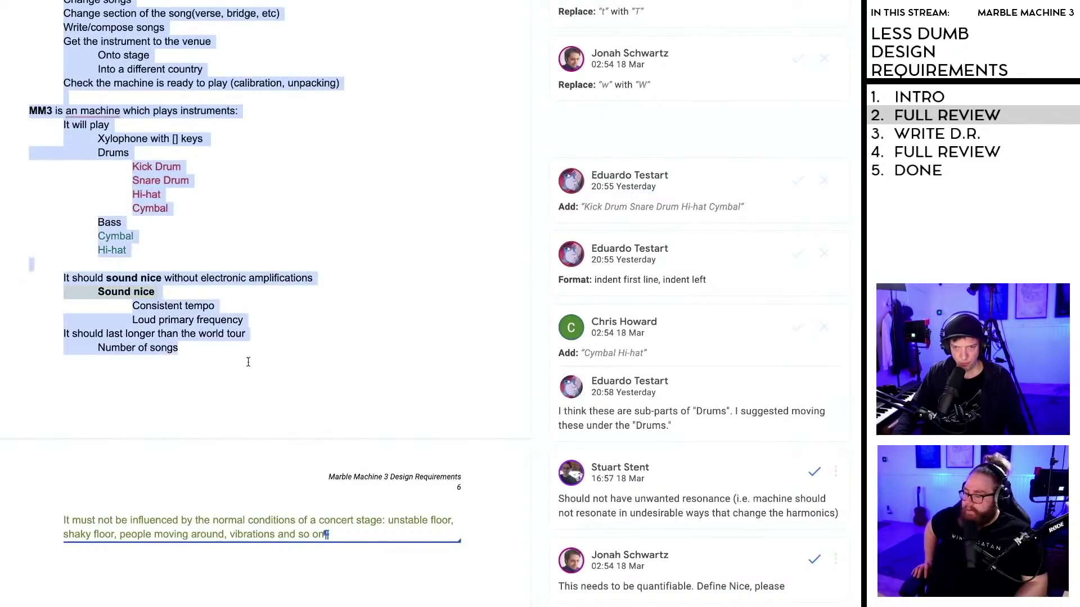
{"action": "key", "text": "BackSpace"}
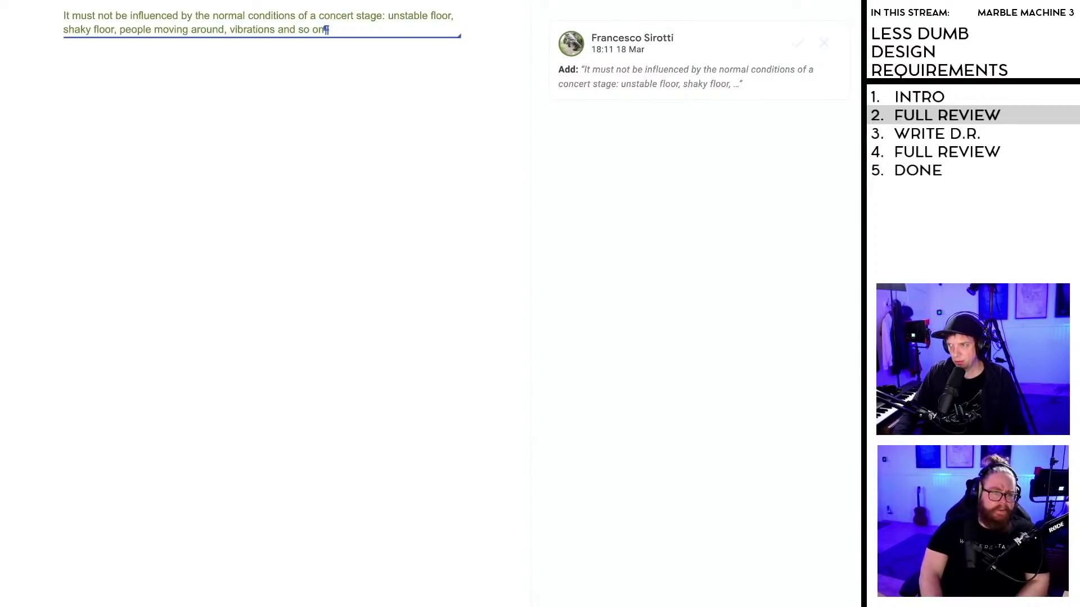
Step: Paste the removed Scope content near the end of the document, below the note "Vibraphone dynamics? Hard/Soft hits?"
{"action": "scroll", "coordinate": [264, 304], "scroll_direction": "down", "scroll_amount": 15}
{"action": "scroll", "coordinate": [264, 304], "scroll_direction": "up", "scroll_amount": 10}
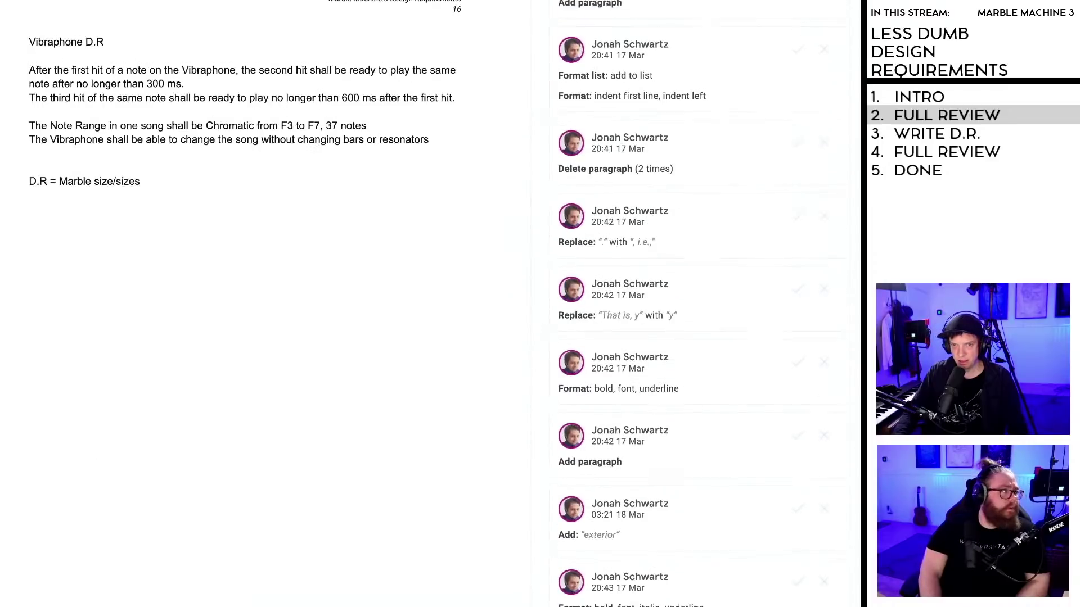
{"action": "scroll", "coordinate": [264, 304], "scroll_direction": "down", "scroll_amount": 4}
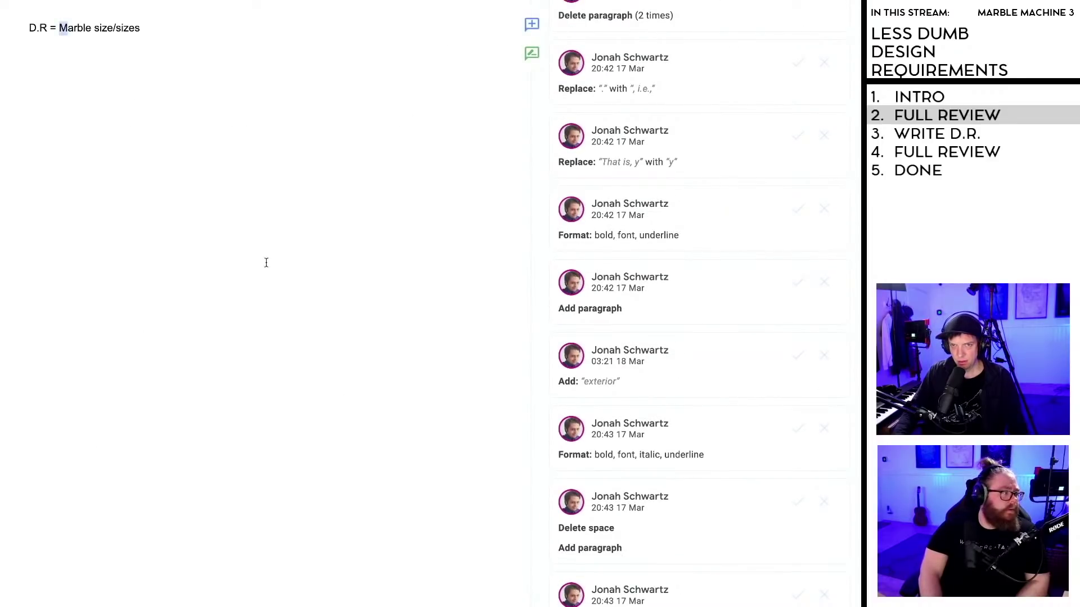
{"action": "scroll", "coordinate": [270, 251], "scroll_direction": "down", "scroll_amount": 2}
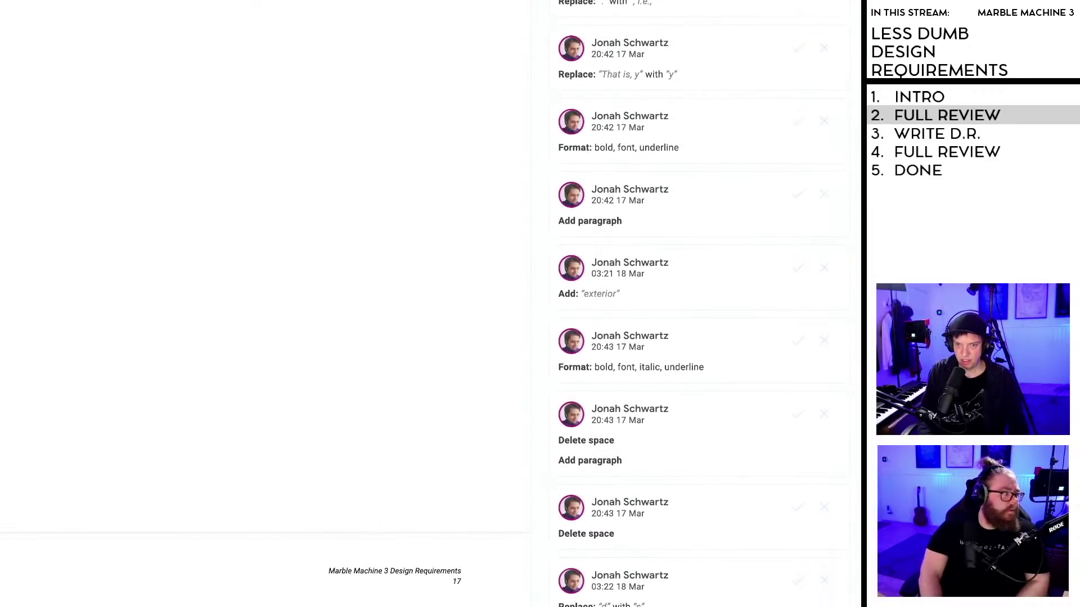
{"action": "scroll", "coordinate": [367, 260], "scroll_direction": "down", "scroll_amount": 10}
{"action": "scroll", "coordinate": [234, 295], "scroll_direction": "down", "scroll_amount": 5}
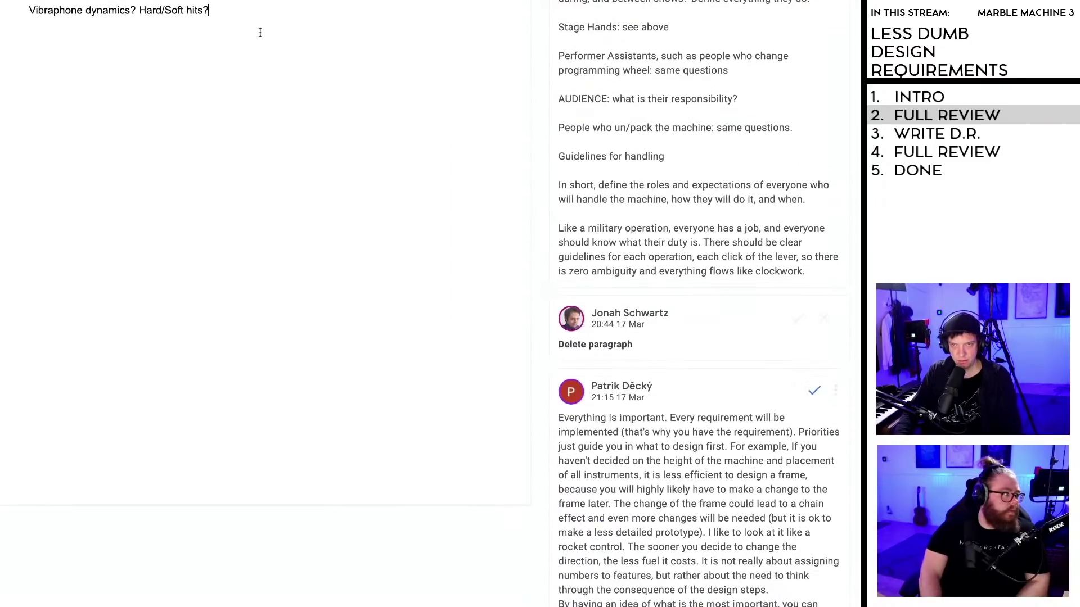
{"action": "scroll", "coordinate": [281, 147], "scroll_direction": "down", "scroll_amount": 4}
{"action": "scroll", "coordinate": [289, 160], "scroll_direction": "up", "scroll_amount": 7}
{"action": "scroll", "coordinate": [287, 180], "scroll_direction": "down", "scroll_amount": 20}
{"action": "scroll", "coordinate": [286, 227], "scroll_direction": "up", "scroll_amount": 6}
Step: Accept the reviewer's page 4 suggestion that deletes a paragraph and adds the Scope text
{"action": "scroll", "coordinate": [285, 227], "scroll_direction": "up", "scroll_amount": 20}
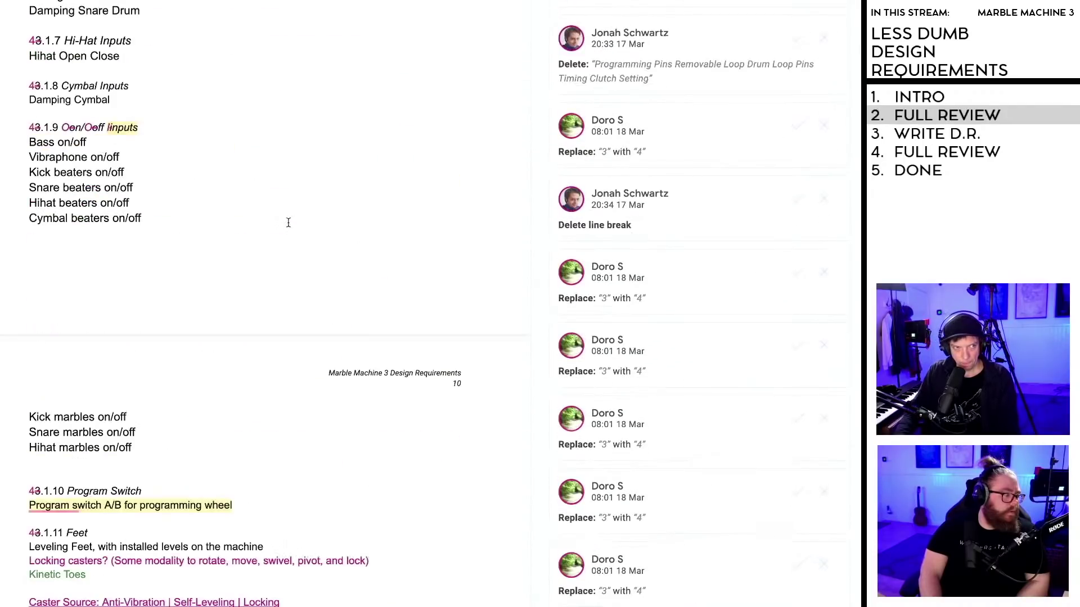
{"action": "scroll", "coordinate": [288, 221], "scroll_direction": "up", "scroll_amount": 20}
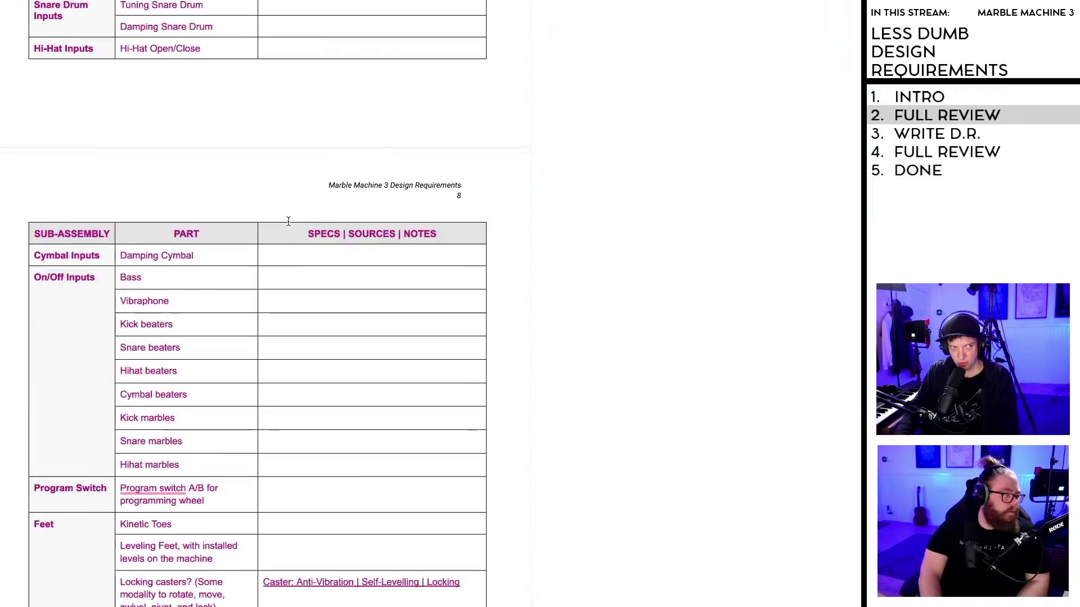
{"action": "scroll", "coordinate": [288, 222], "scroll_direction": "up", "scroll_amount": 20}
{"action": "scroll", "coordinate": [289, 221], "scroll_direction": "down", "scroll_amount": 5}
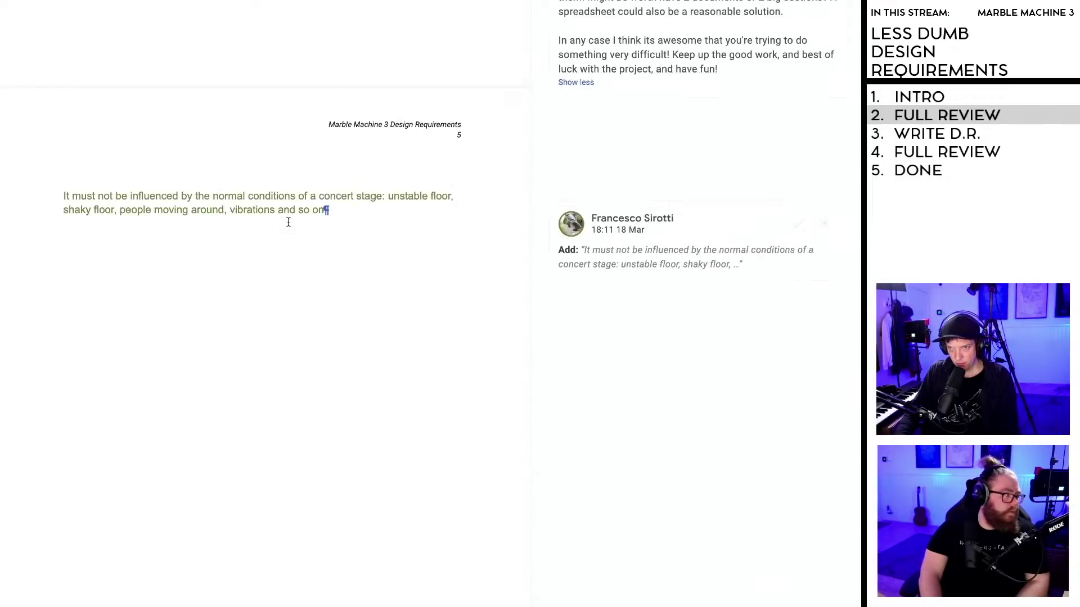
{"action": "scroll", "coordinate": [290, 221], "scroll_direction": "up", "scroll_amount": 7}
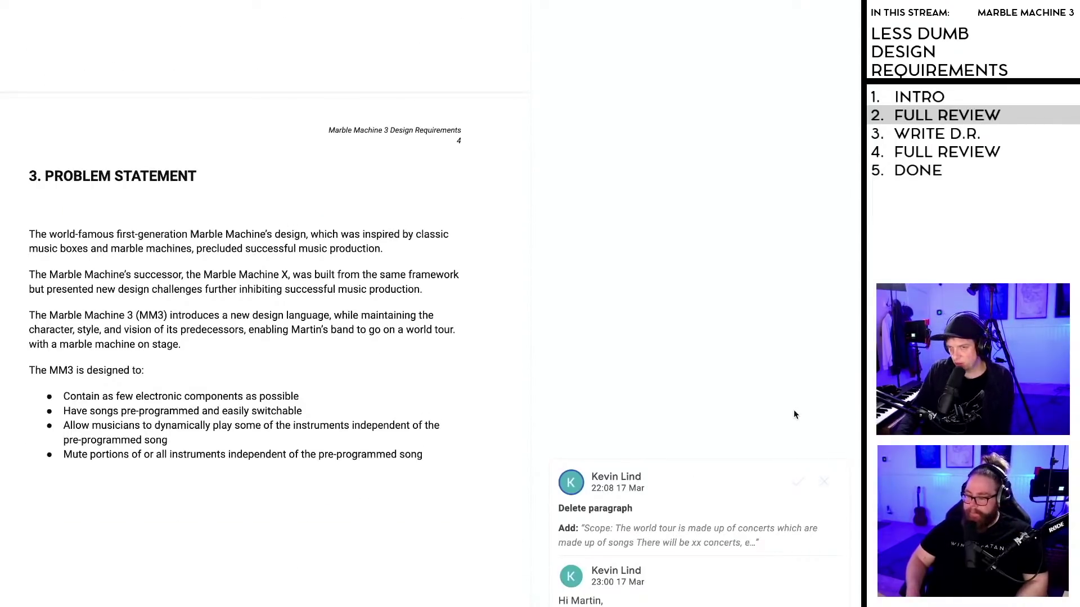
{"action": "scroll", "coordinate": [795, 414], "scroll_direction": "down", "scroll_amount": 1}
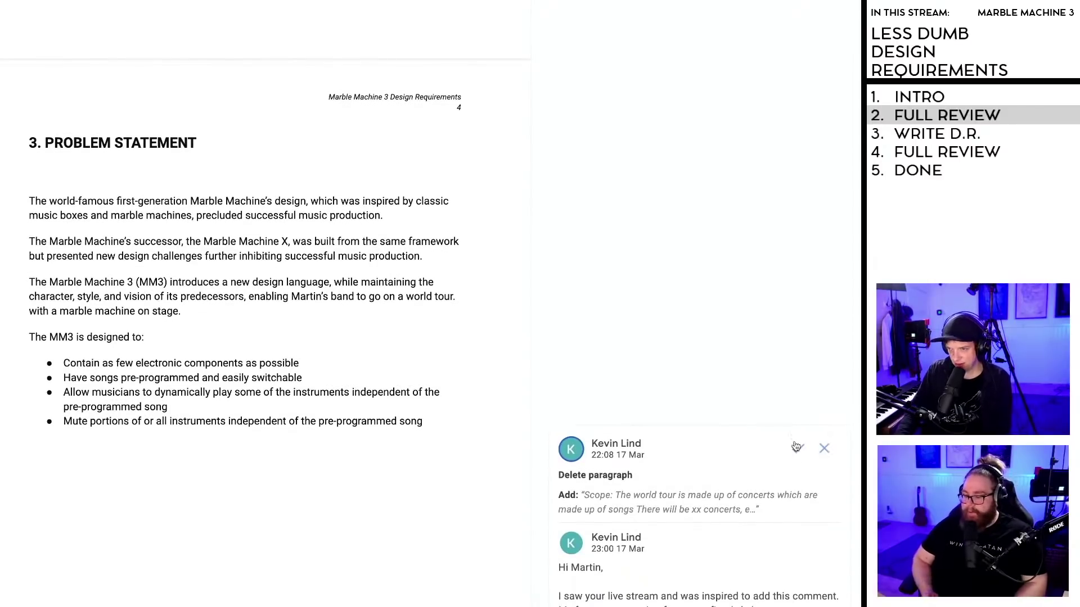
{"action": "scroll", "coordinate": [793, 454], "scroll_direction": "down", "scroll_amount": 2}
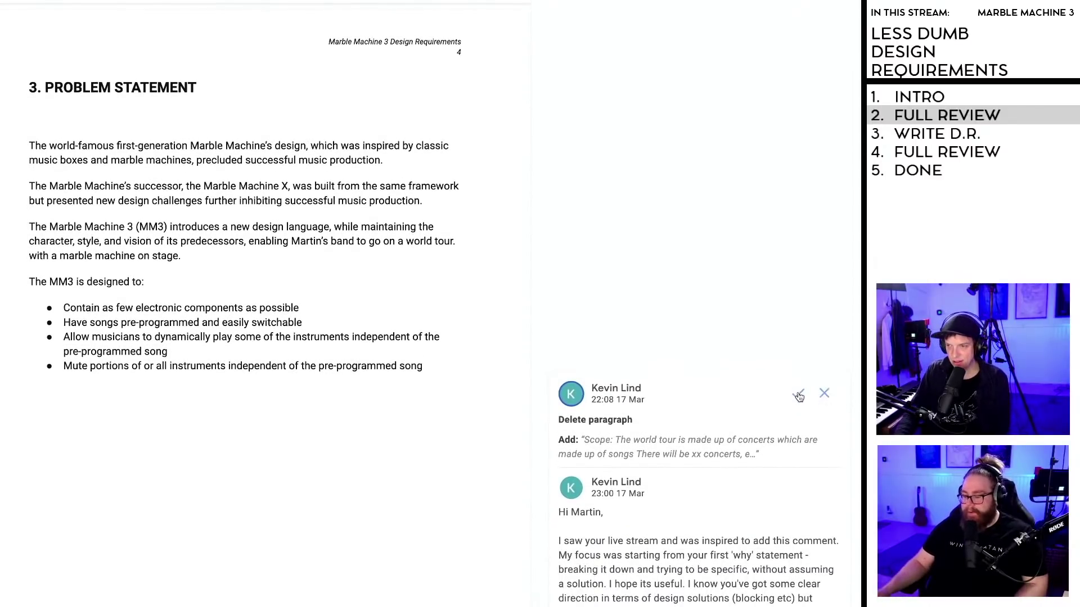
{"action": "left_click", "coordinate": [799, 395]}
{"action": "scroll", "coordinate": [371, 432], "scroll_direction": "down", "scroll_amount": 8}
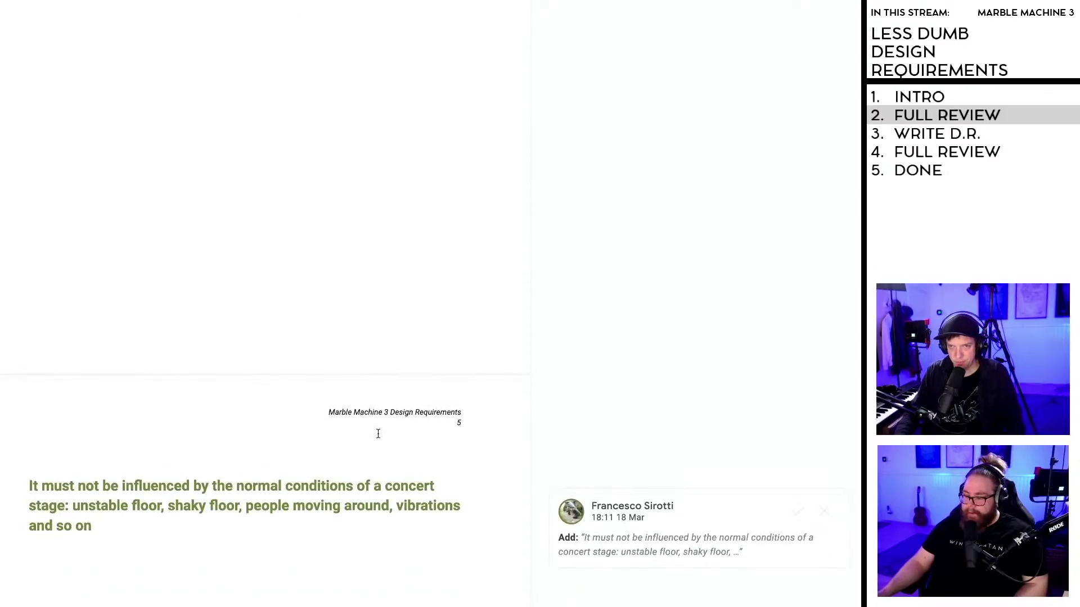
Step: Accept the suggested page 5 addition beginning "It must not be influenced by the normal conditions of a concert stage"
{"action": "scroll", "coordinate": [378, 432], "scroll_direction": "up", "scroll_amount": 7}
{"action": "scroll", "coordinate": [381, 431], "scroll_direction": "down", "scroll_amount": 5}
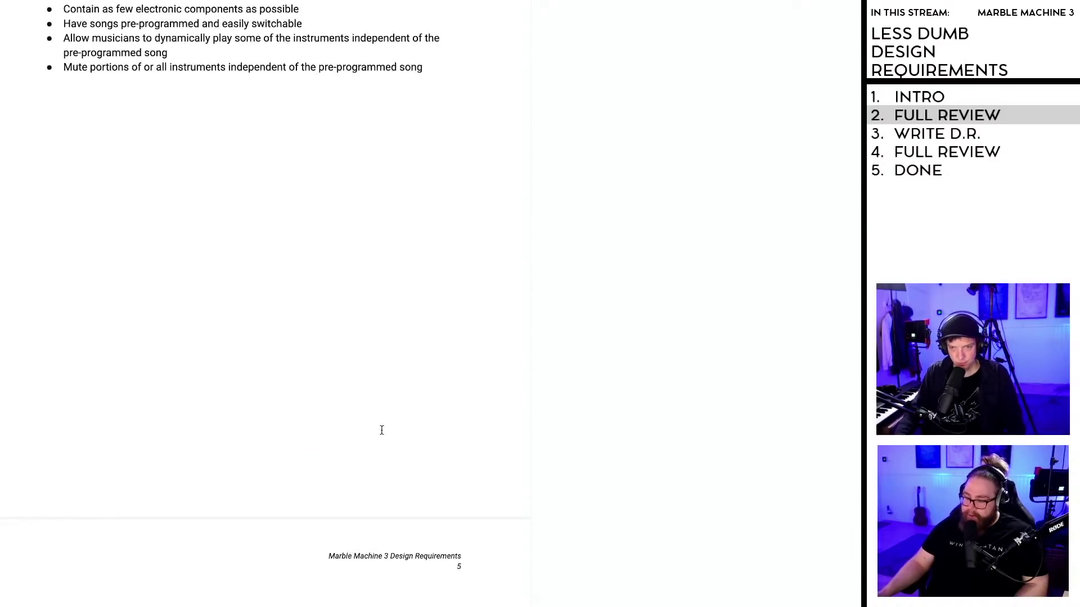
{"action": "scroll", "coordinate": [382, 430], "scroll_direction": "down", "scroll_amount": 4}
{"action": "scroll", "coordinate": [237, 461], "scroll_direction": "down", "scroll_amount": 3}
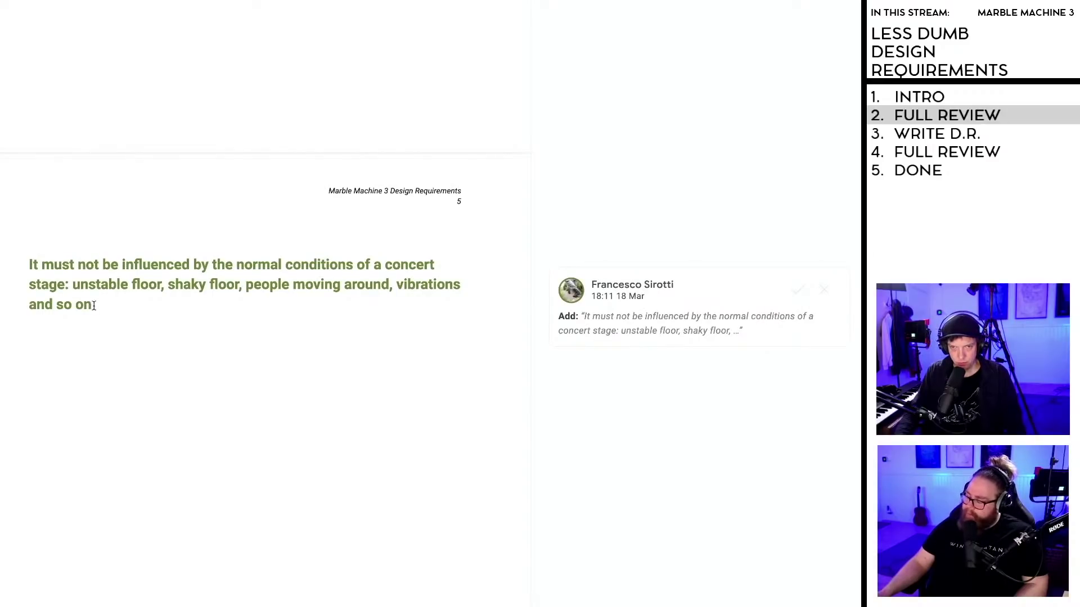
{"action": "left_click_drag", "start_coordinate": [93, 305], "coordinate": [31, 265]}
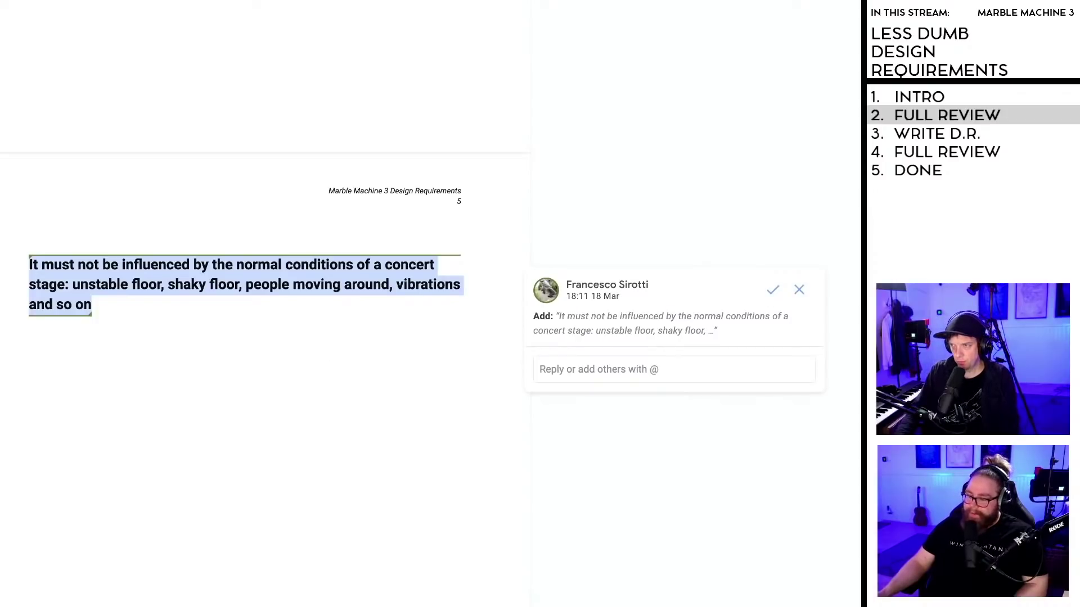
{"action": "left_click", "coordinate": [773, 292]}
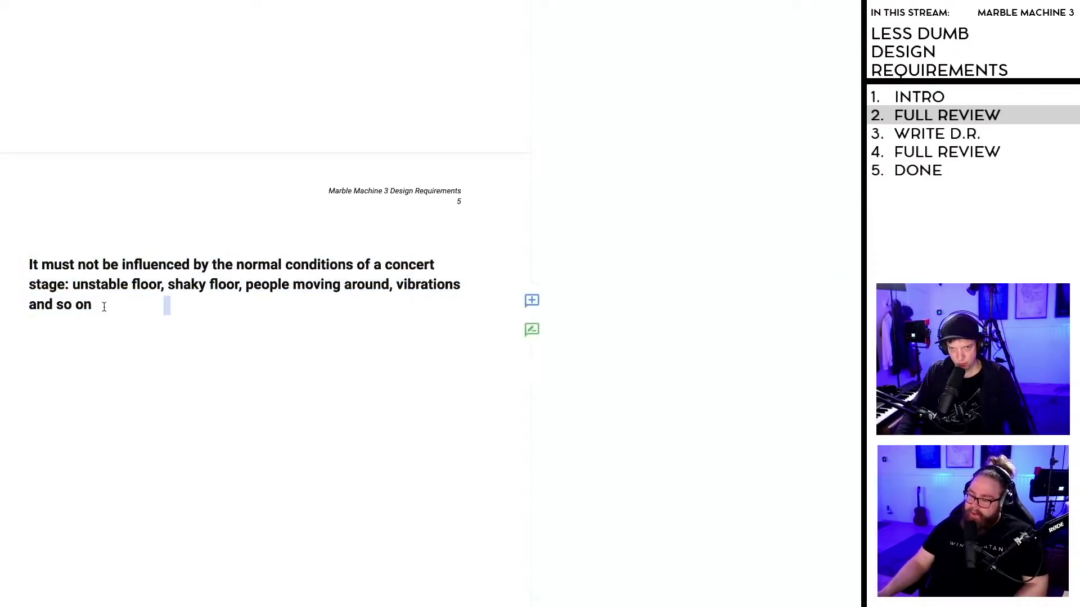
Step: Move the concert stage conditions paragraph from page 5 to below "Number of songs" in the relocated Scope content on page 18
{"action": "left_click_drag", "start_coordinate": [104, 308], "coordinate": [12, 272]}
{"action": "key", "text": "ctrl+c"}
{"action": "key", "text": "Delete"}
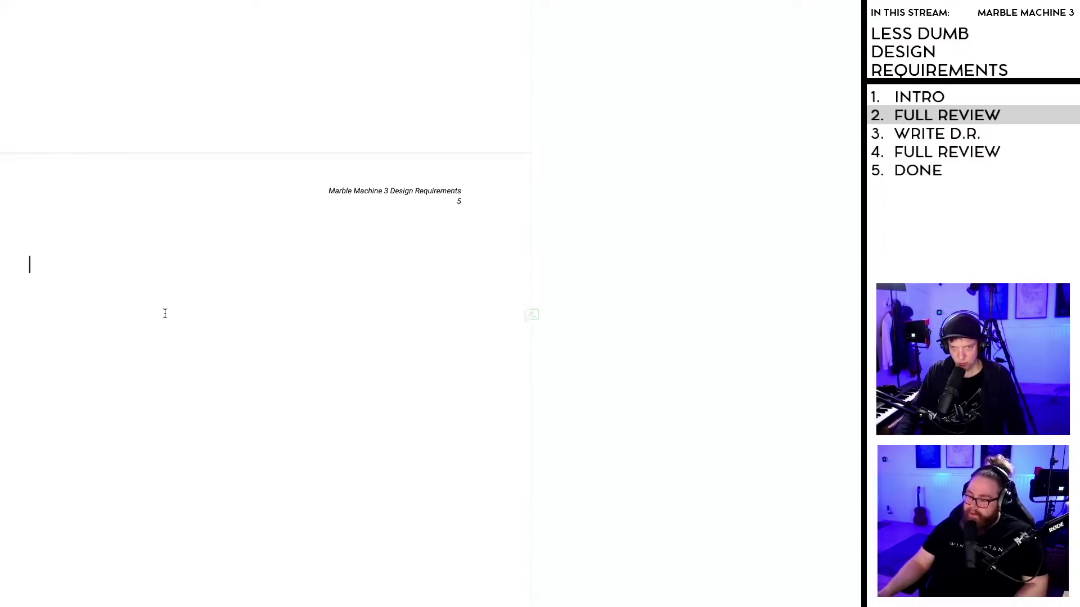
{"action": "scroll", "coordinate": [427, 304], "scroll_direction": "down", "scroll_amount": 5}
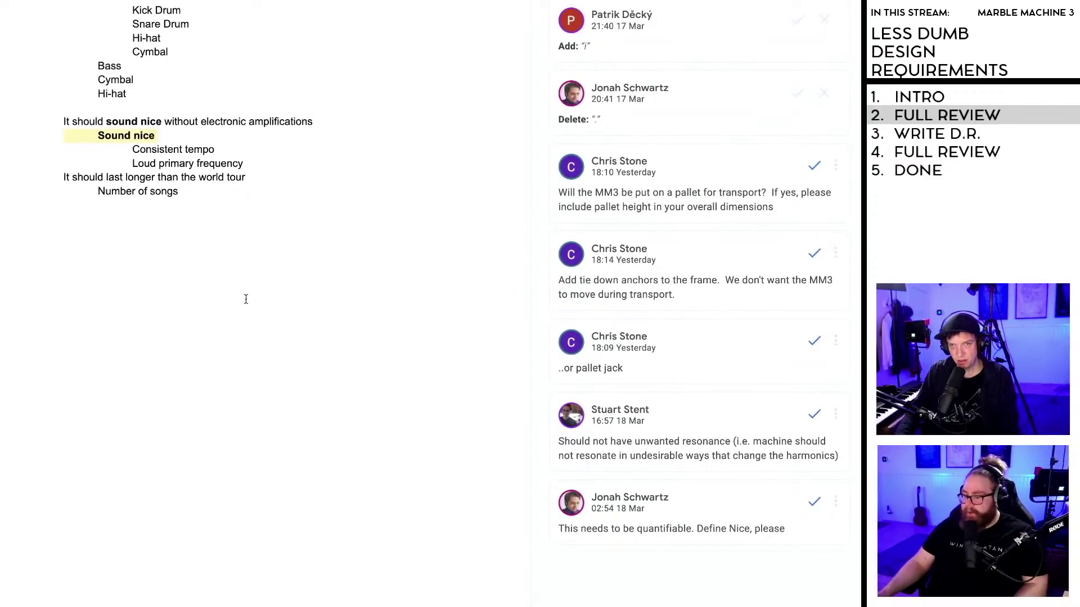
{"action": "key", "text": "ctrl+v"}
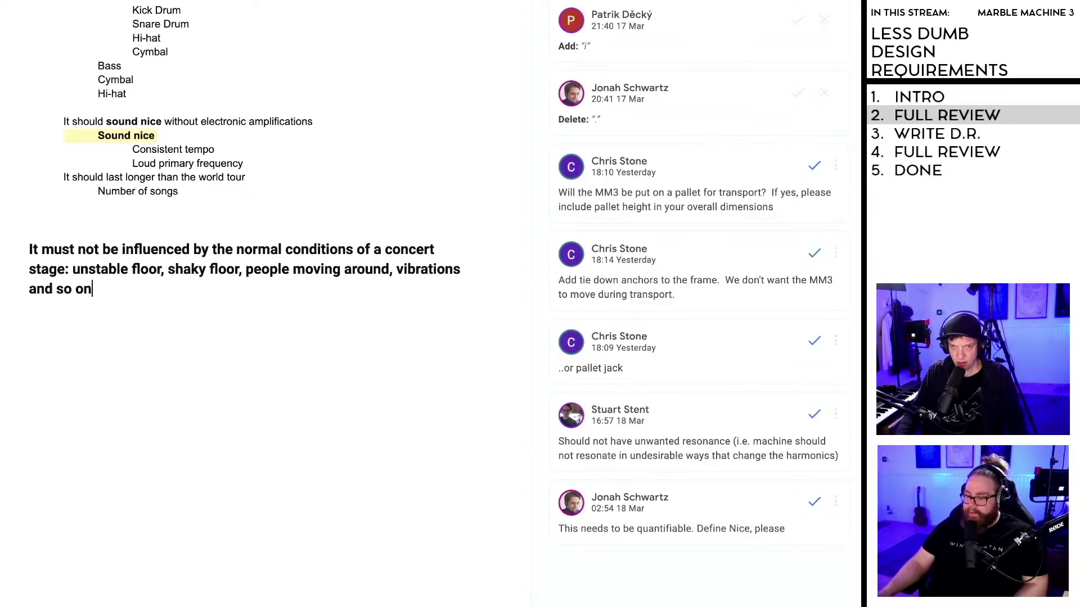
{"action": "scroll", "coordinate": [242, 307], "scroll_direction": "up", "scroll_amount": 2}
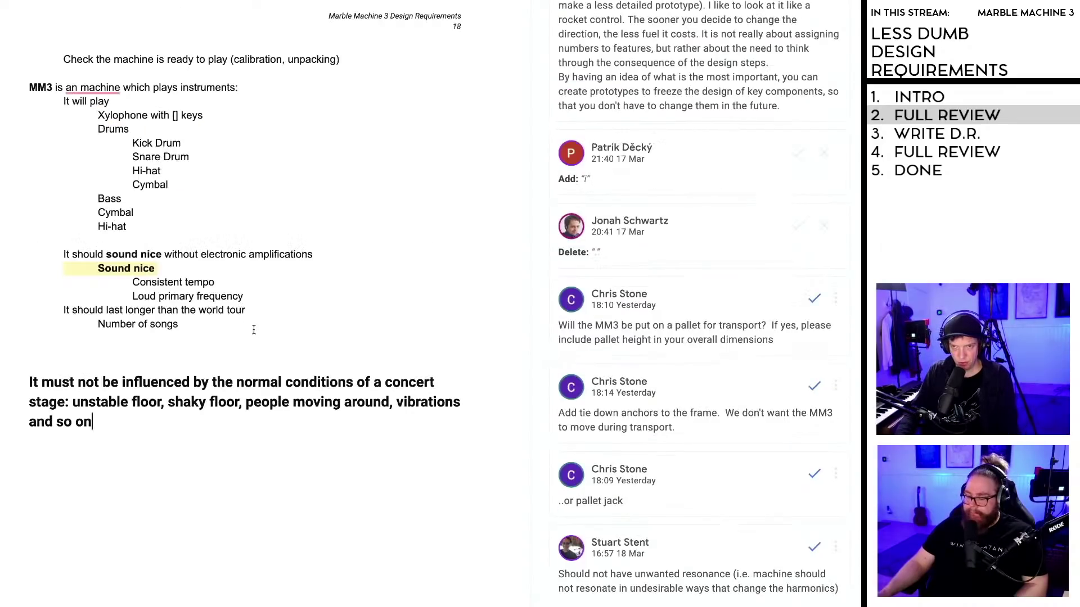
{"action": "scroll", "coordinate": [246, 318], "scroll_direction": "up", "scroll_amount": 7}
{"action": "scroll", "coordinate": [255, 326], "scroll_direction": "down", "scroll_amount": 9}
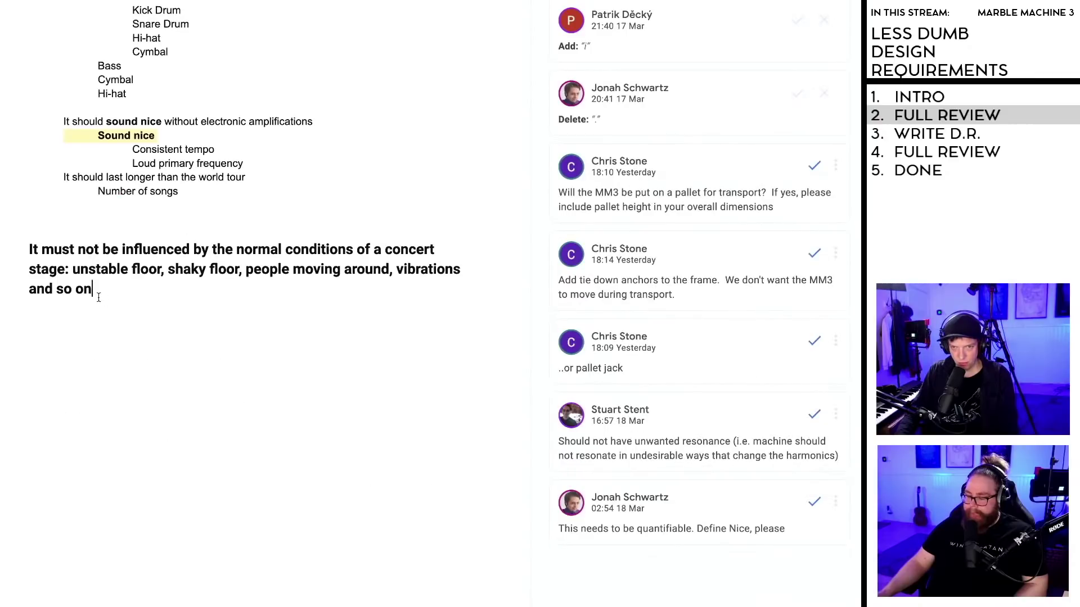
Step: Remove the empty page 5 and the blank lines and break between the Problem Statement and the "4. DESIGN TENETS/GUIDING PRINCIPLES" heading
{"action": "scroll", "coordinate": [135, 333], "scroll_direction": "down", "scroll_amount": 20}
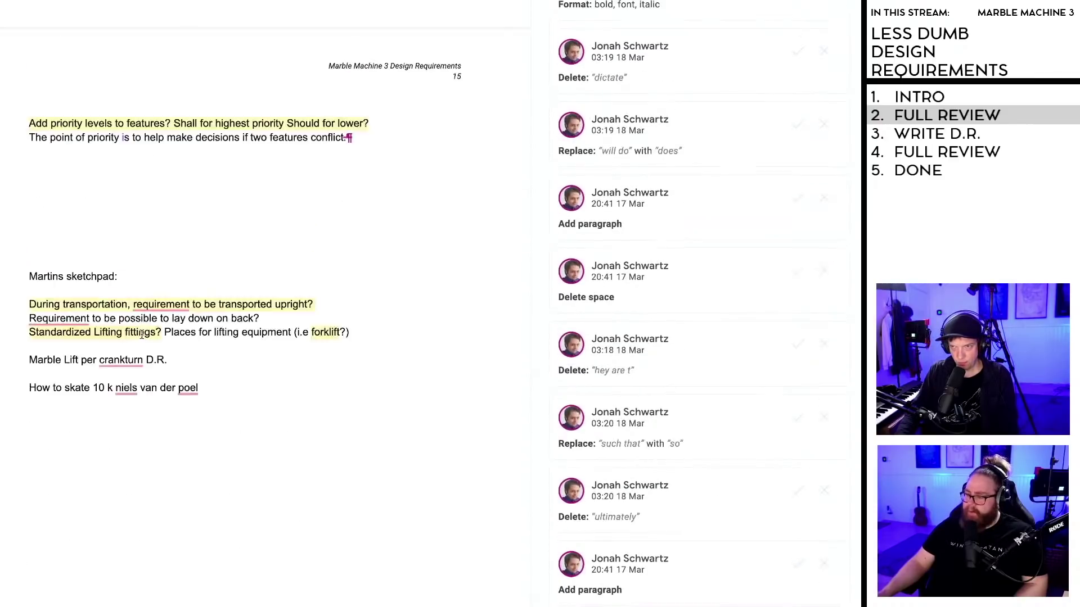
{"action": "scroll", "coordinate": [143, 333], "scroll_direction": "up", "scroll_amount": 10}
{"action": "scroll", "coordinate": [155, 317], "scroll_direction": "up", "scroll_amount": 15}
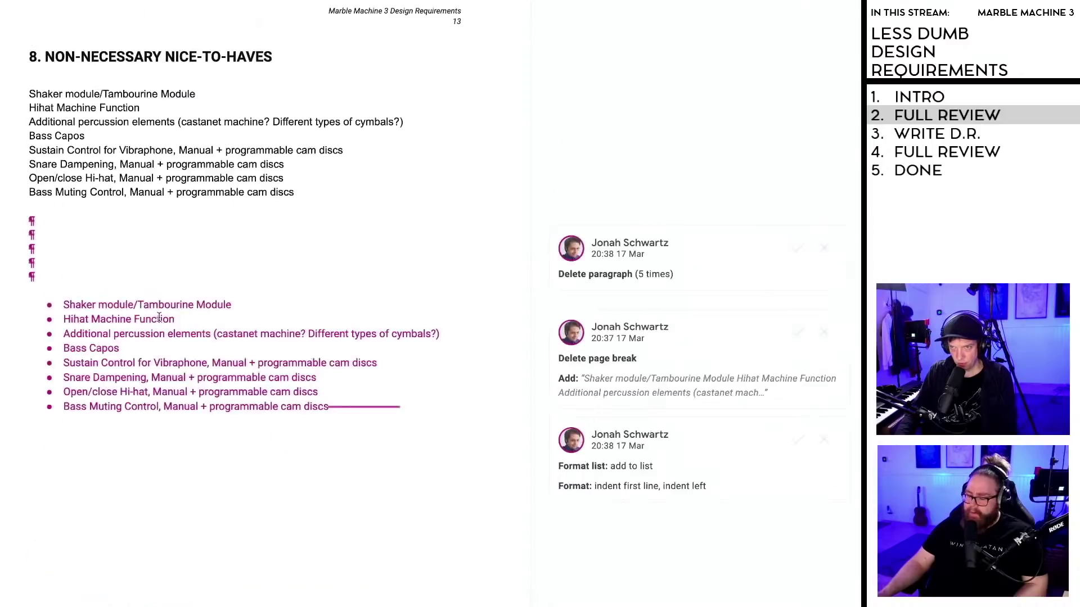
{"action": "scroll", "coordinate": [165, 292], "scroll_direction": "up", "scroll_amount": 15}
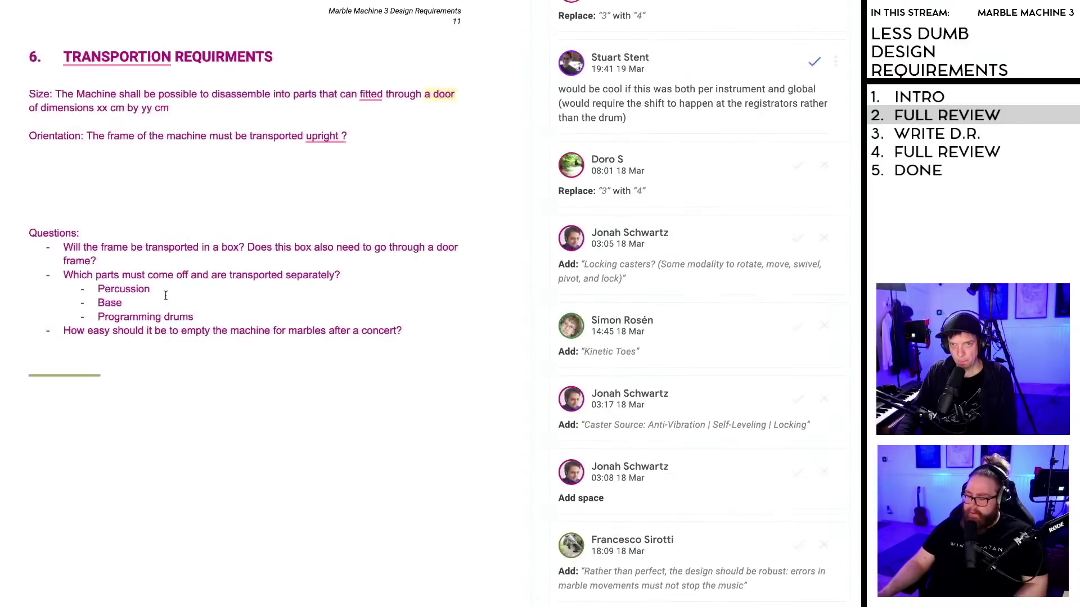
{"action": "scroll", "coordinate": [217, 301], "scroll_direction": "up", "scroll_amount": 15}
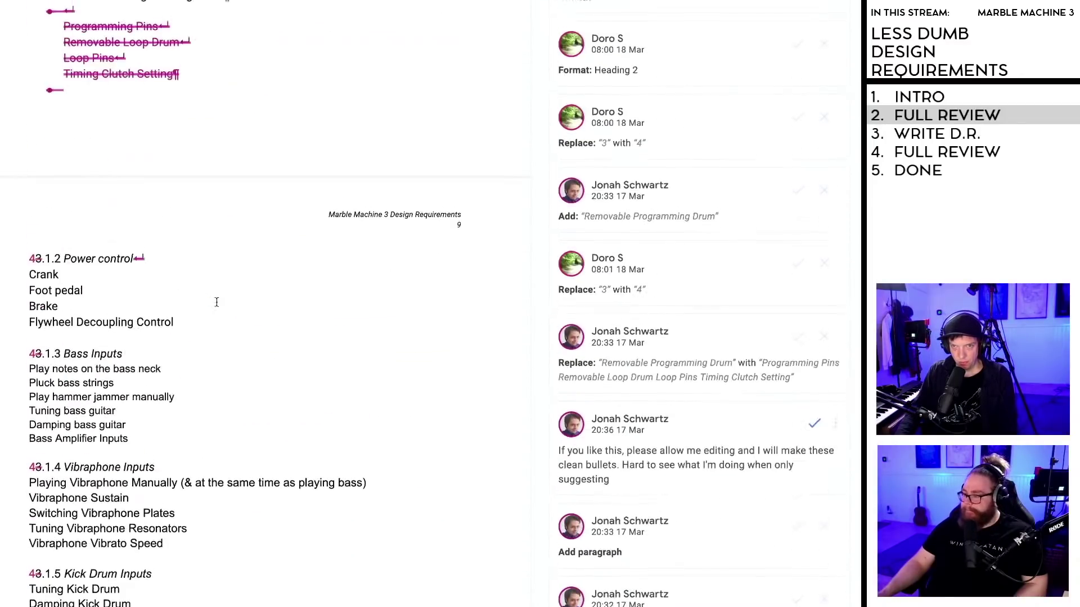
{"action": "scroll", "coordinate": [218, 301], "scroll_direction": "up", "scroll_amount": 15}
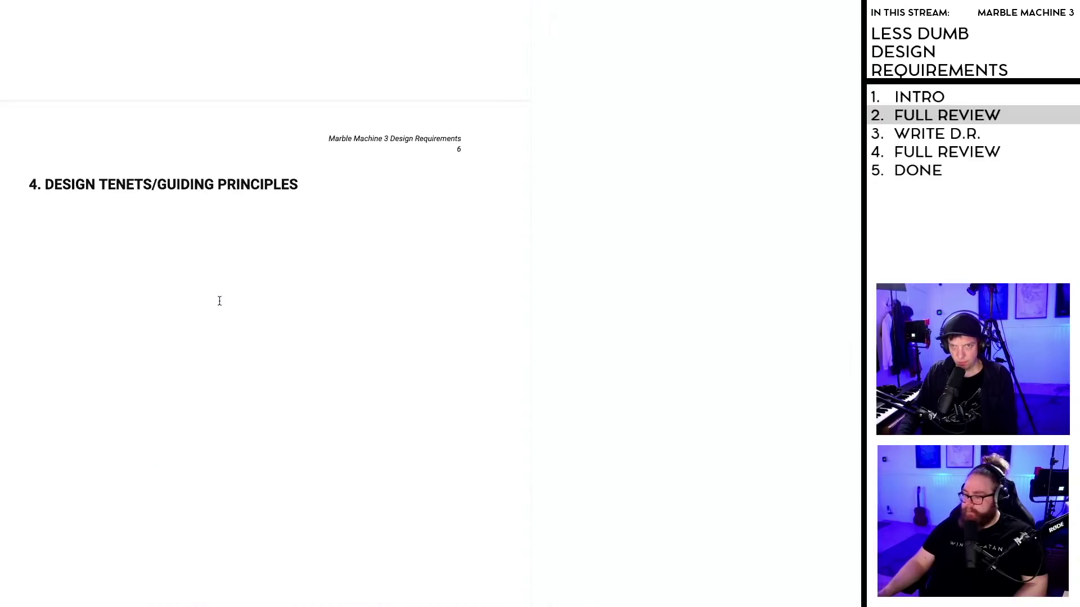
{"action": "scroll", "coordinate": [220, 302], "scroll_direction": "up", "scroll_amount": 10}
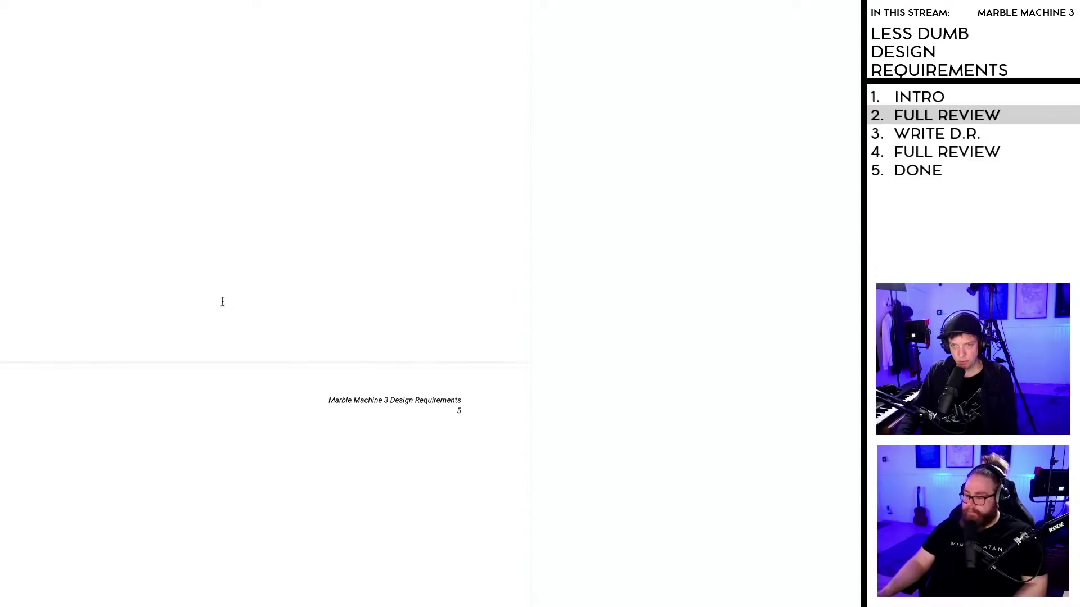
{"action": "scroll", "coordinate": [221, 342], "scroll_direction": "down", "scroll_amount": 4}
{"action": "scroll", "coordinate": [210, 292], "scroll_direction": "up", "scroll_amount": 5}
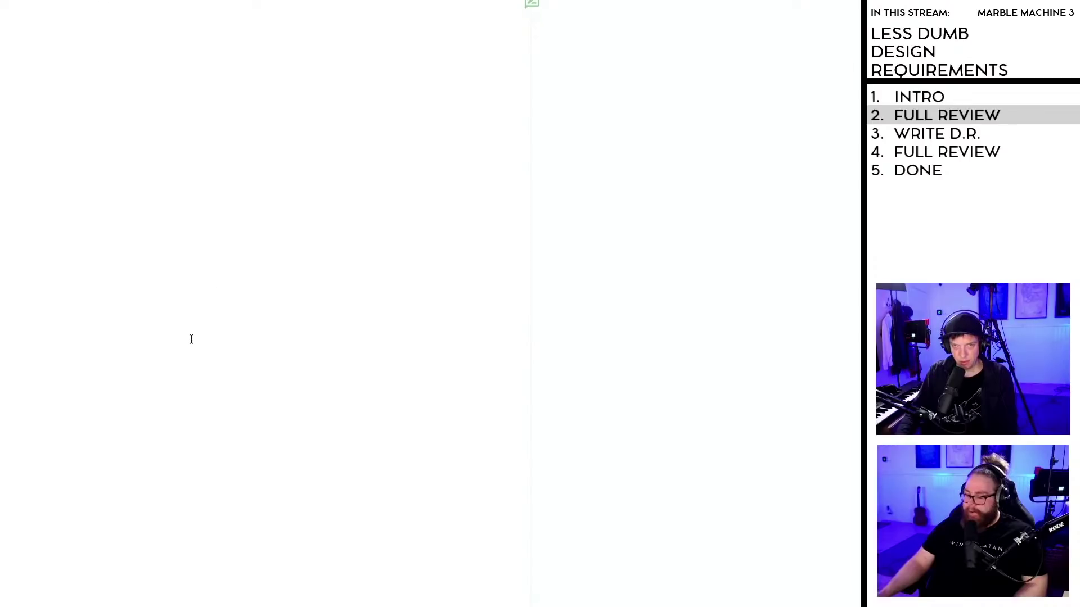
{"action": "scroll", "coordinate": [194, 315], "scroll_direction": "up", "scroll_amount": 1}
{"action": "scroll", "coordinate": [174, 319], "scroll_direction": "up", "scroll_amount": 6}
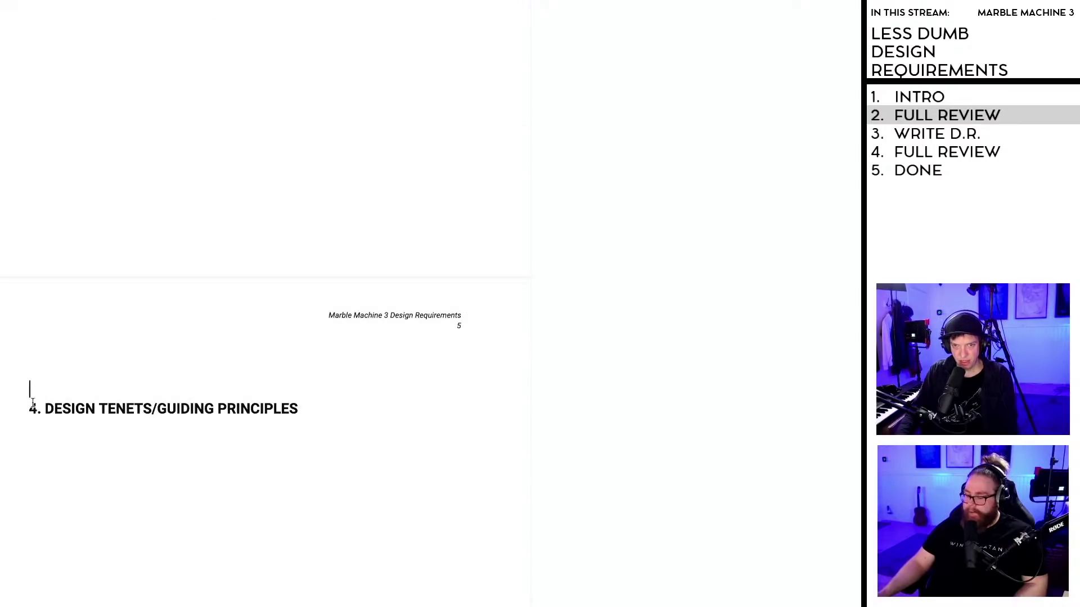
{"action": "scroll", "coordinate": [154, 292], "scroll_direction": "up", "scroll_amount": 6}
{"action": "scroll", "coordinate": [145, 357], "scroll_direction": "down", "scroll_amount": 6}
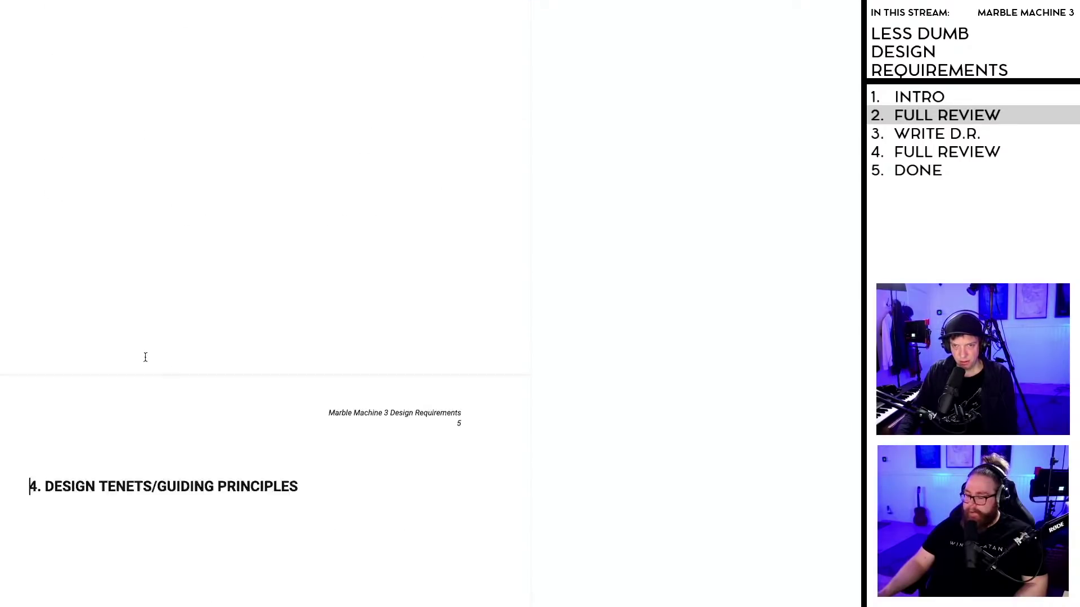
{"action": "scroll", "coordinate": [86, 409], "scroll_direction": "down", "scroll_amount": 1}
{"action": "scroll", "coordinate": [248, 336], "scroll_direction": "down", "scroll_amount": 6}
Step: Insert a page break so the "4. DESIGN TENETS/GUIDING PRINCIPLES" section starts on its own page after the Problem Statement
{"action": "key", "text": "Return"}
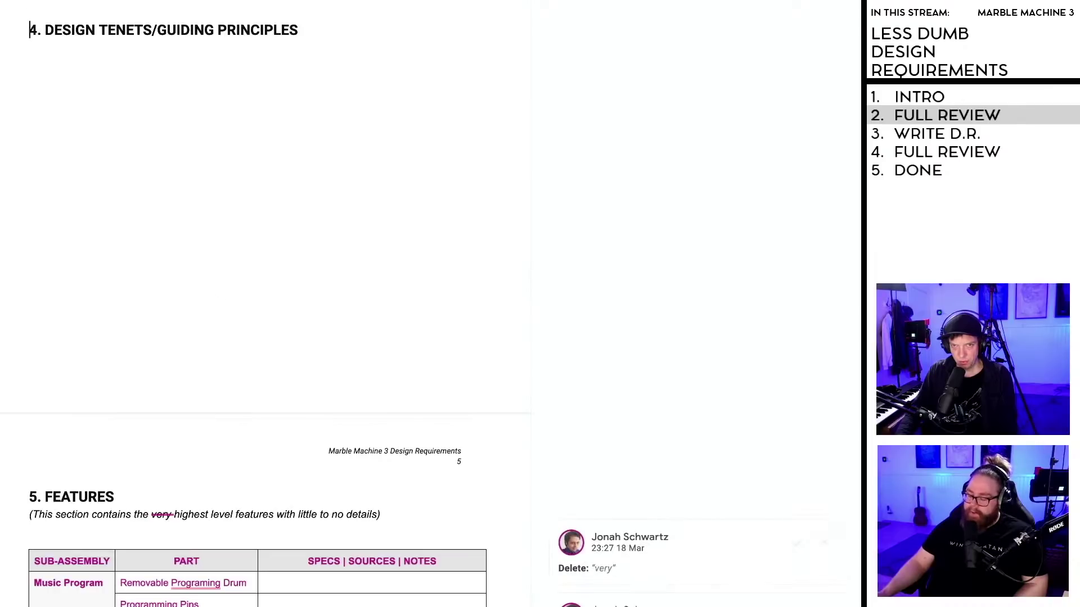
{"action": "key", "text": "Return"}
{"action": "key", "text": "ctrl+Return"}
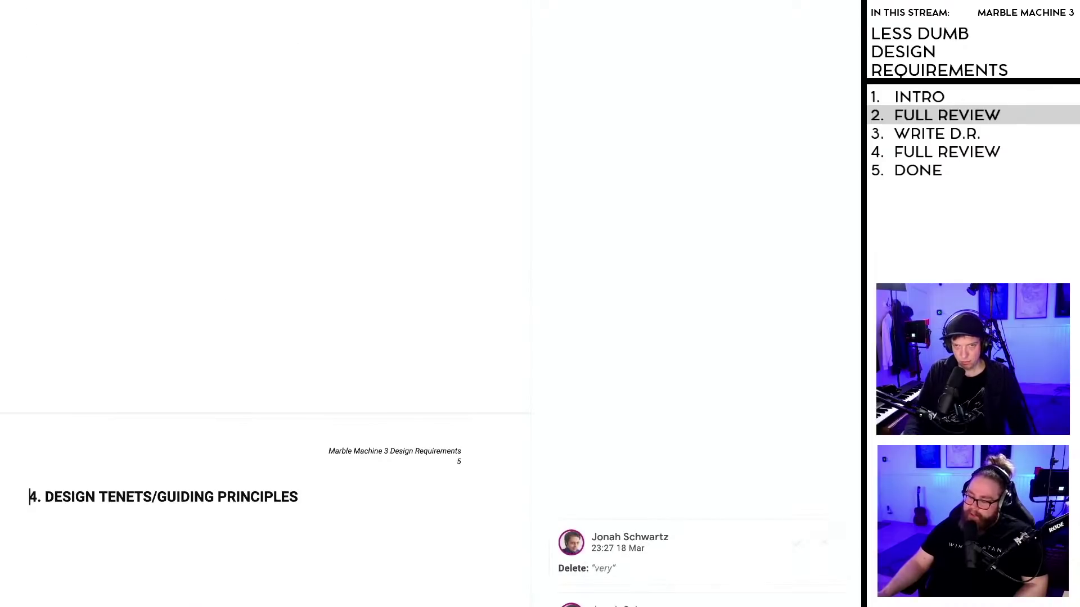
{"action": "scroll", "coordinate": [200, 284], "scroll_direction": "up", "scroll_amount": 3}
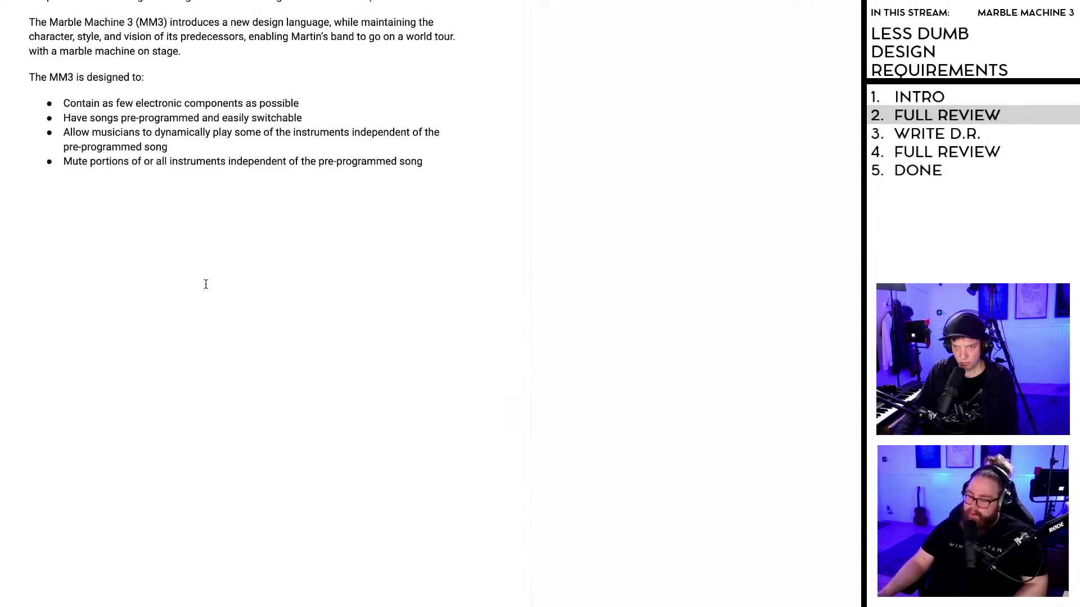
{"action": "scroll", "coordinate": [205, 284], "scroll_direction": "down", "scroll_amount": 2}
{"action": "scroll", "coordinate": [216, 285], "scroll_direction": "down", "scroll_amount": 10}
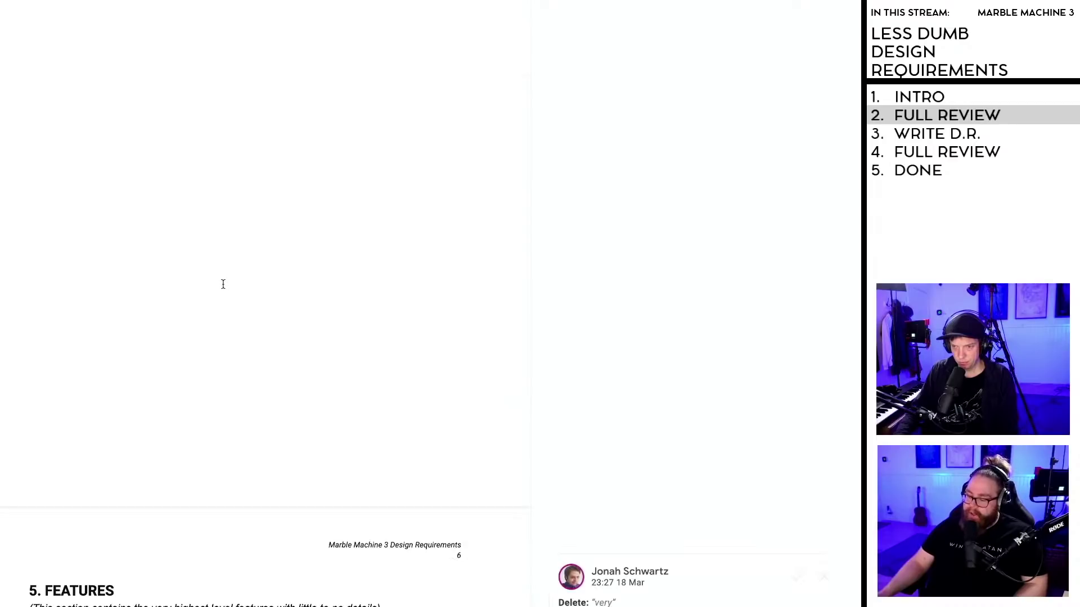
{"action": "scroll", "coordinate": [222, 284], "scroll_direction": "up", "scroll_amount": 8}
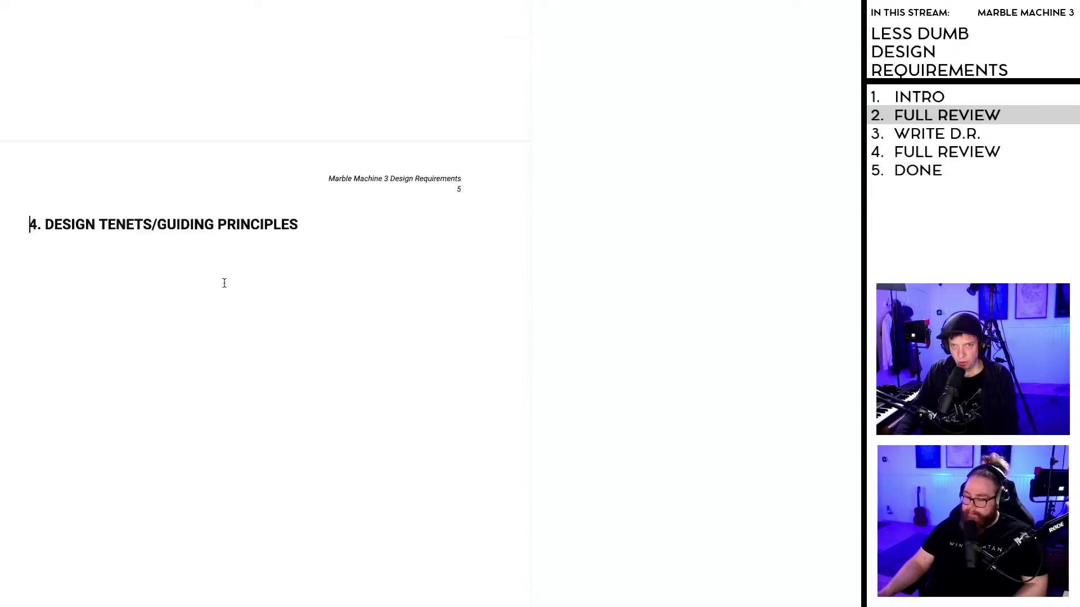
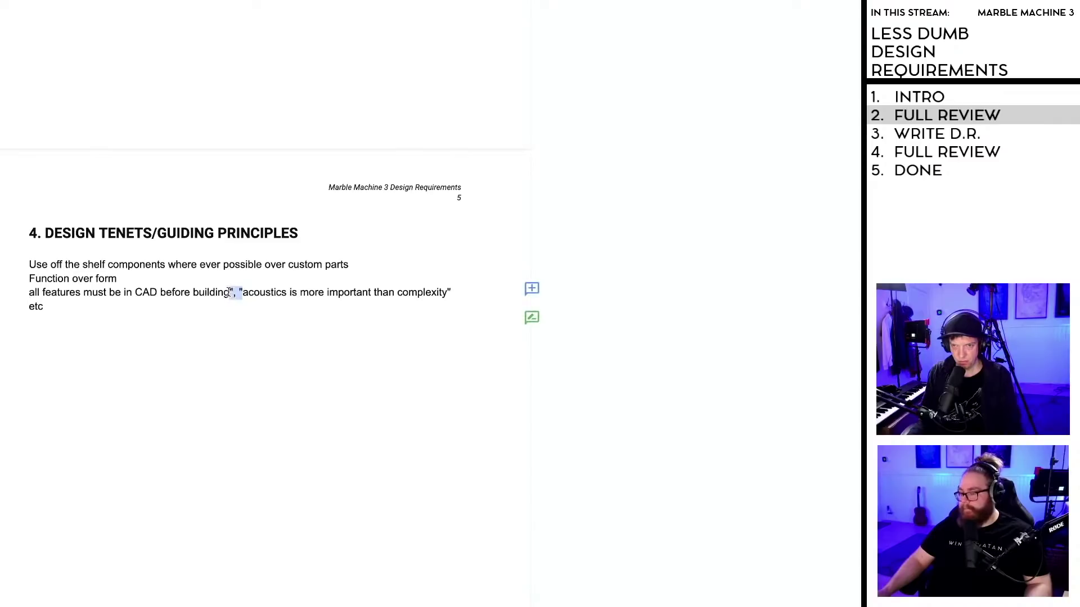
Step: Put "acoustics is more important than complexity" on its own line in section 4, removing the stray quotation marks, comma and "etc"
{"action": "key", "text": "BackSpace"}
{"action": "key", "text": "Return"}
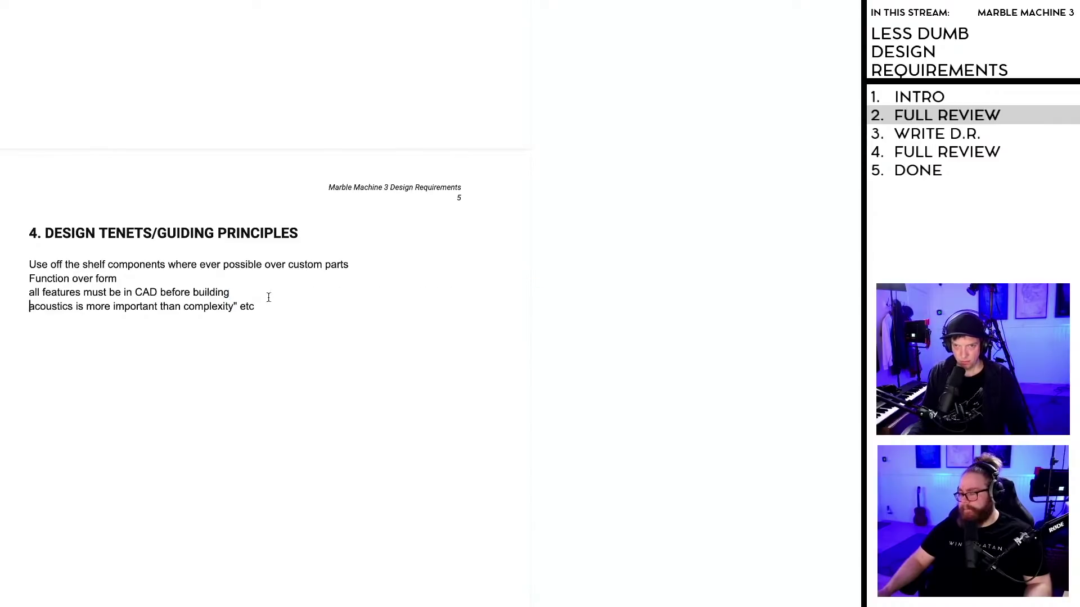
{"action": "left_click_drag", "start_coordinate": [257, 308], "coordinate": [235, 309]}
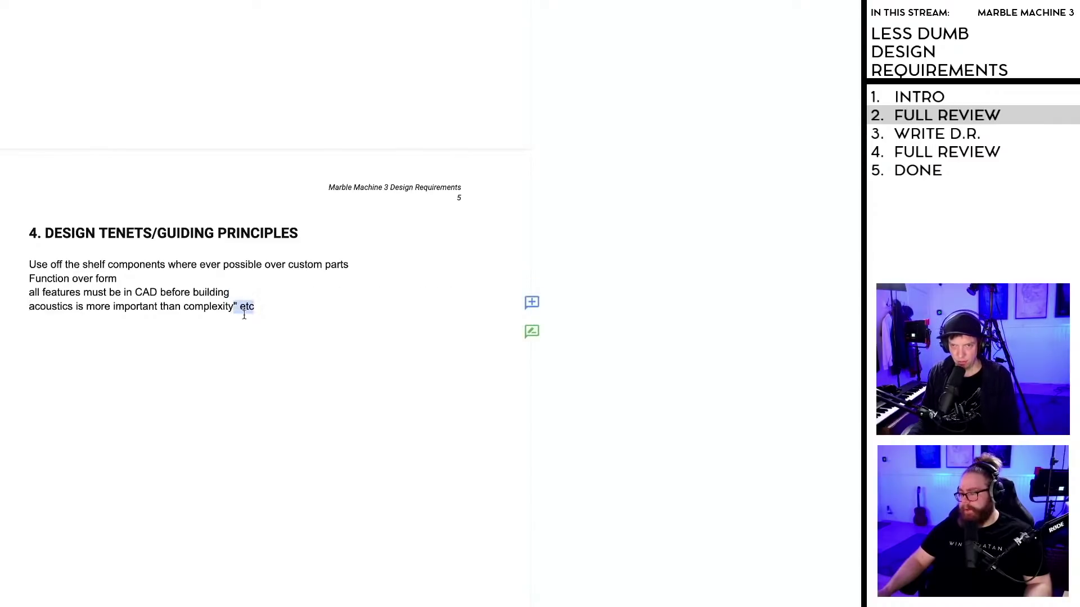
{"action": "key", "text": "BackSpace"}
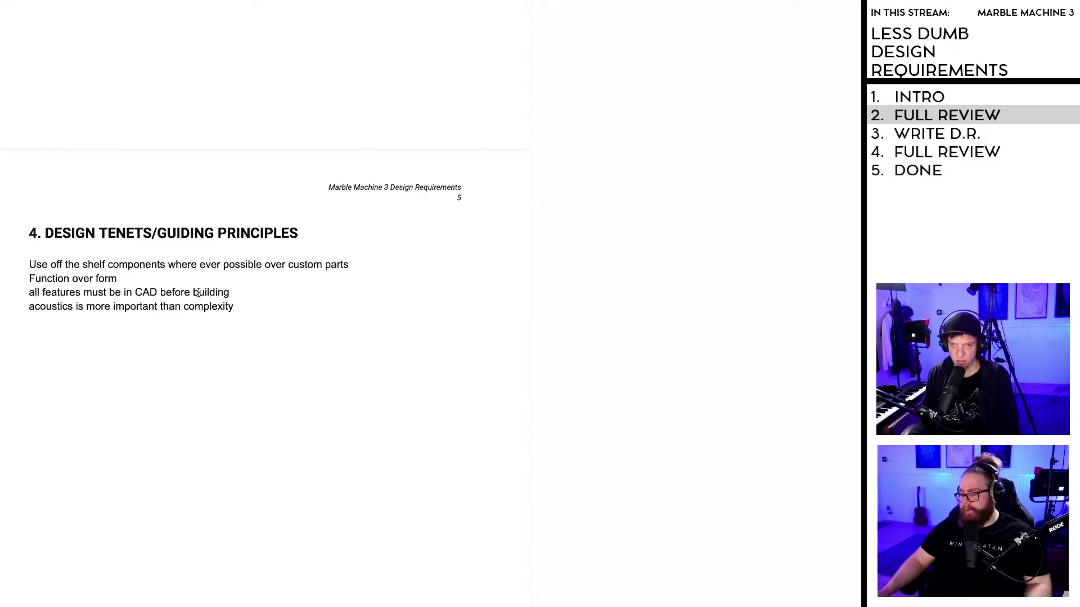
Step: Delete the "all features must be in CAD before building" tenet together with its empty line
{"action": "left_click_drag", "start_coordinate": [231, 292], "coordinate": [30, 291]}
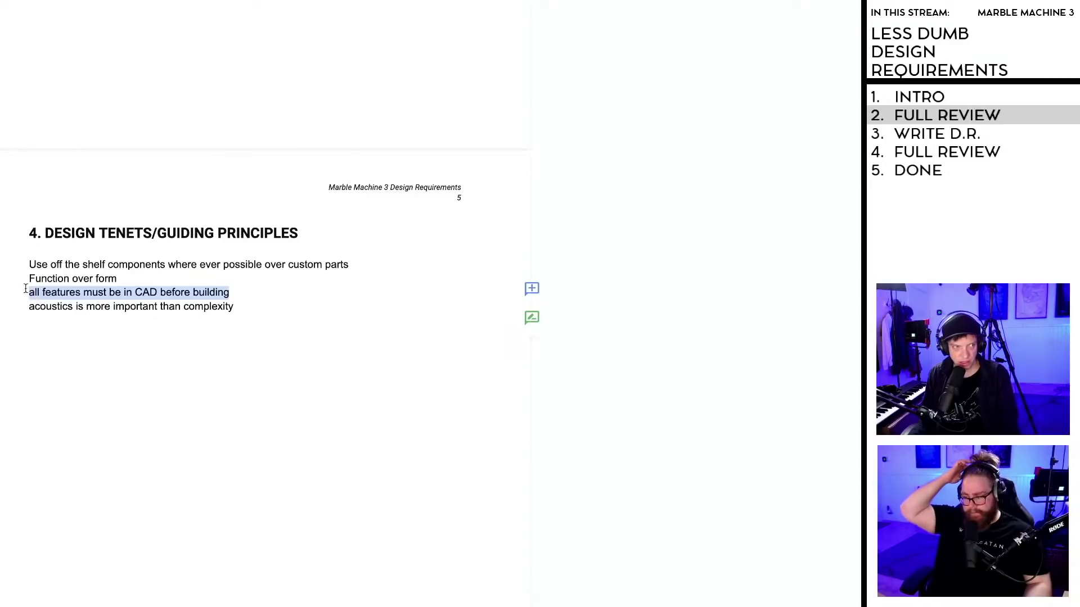
{"action": "key", "text": "BackSpace"}
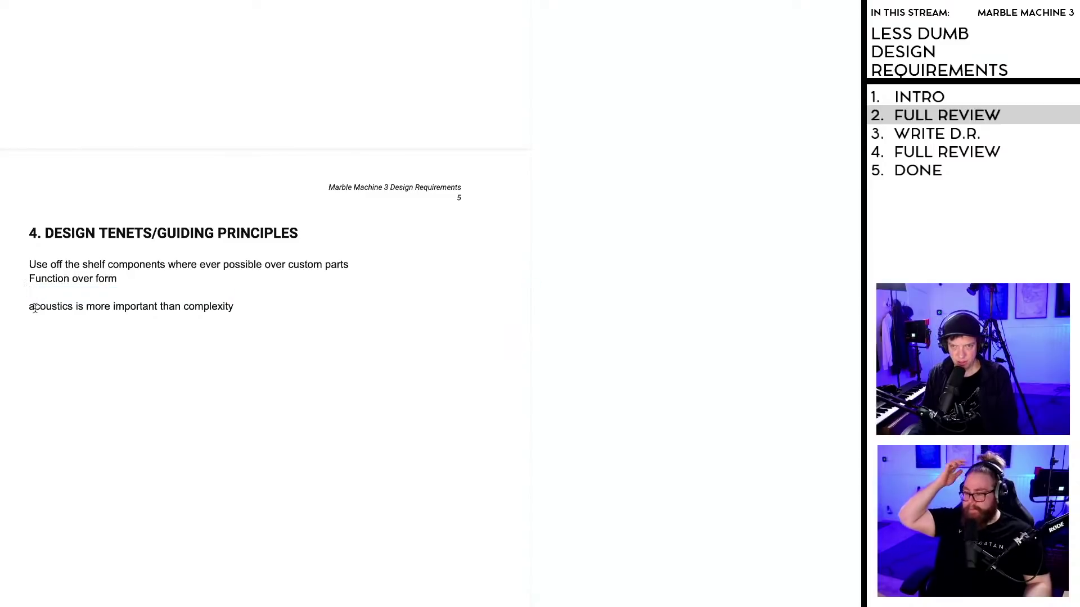
{"action": "left_click", "coordinate": [32, 308]}
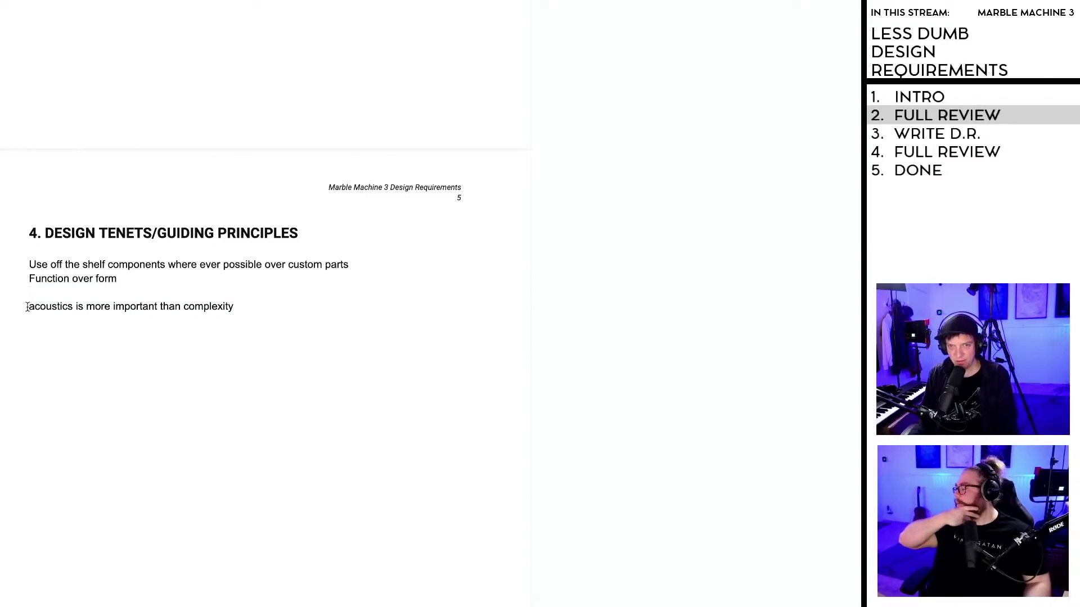
{"action": "key", "text": "BackSpace"}
Step: Correct "where ever" to "wherever" in the off-the-shelf components tenet and delete the tenet about acoustics and complexity
{"action": "left_click_drag", "start_coordinate": [46, 293], "coordinate": [221, 297]}
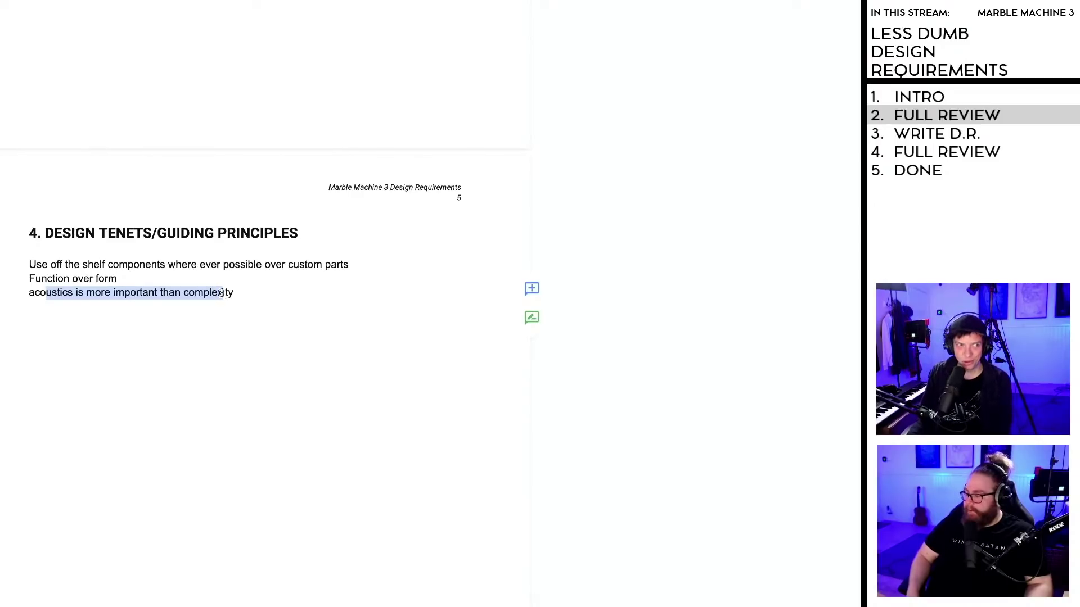
{"action": "left_click", "coordinate": [222, 291]}
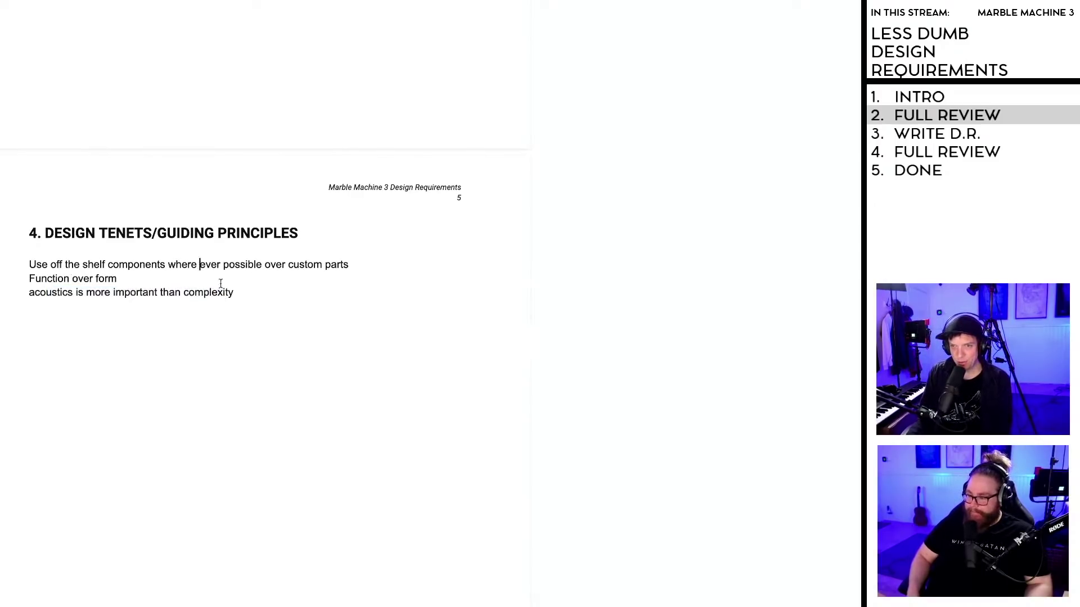
{"action": "key", "text": "BackSpace"}
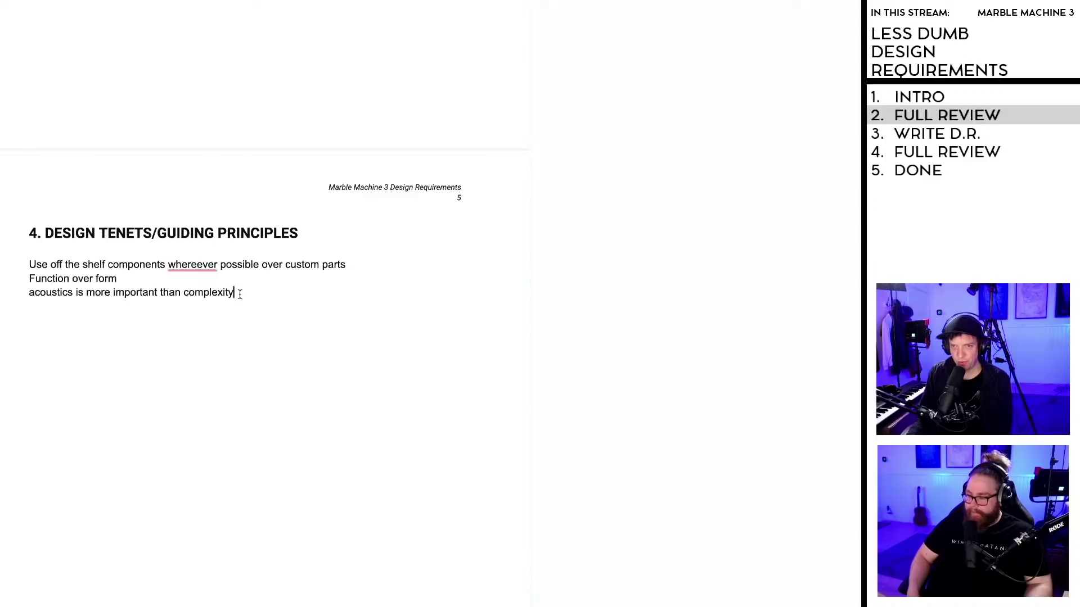
{"action": "left_click", "coordinate": [199, 270]}
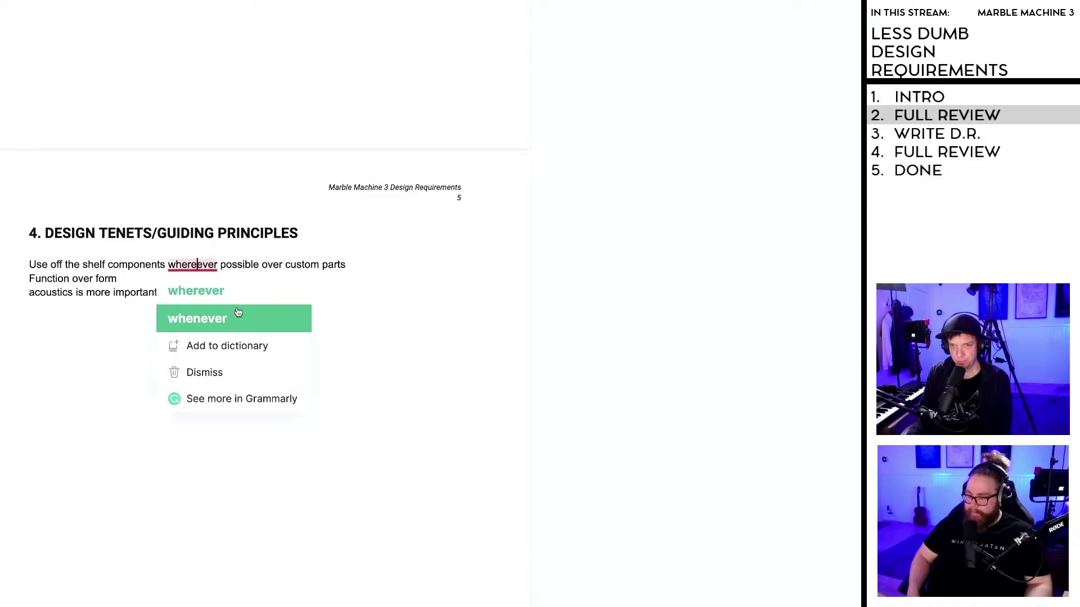
{"action": "left_click", "coordinate": [214, 291]}
{"action": "left_click_drag", "start_coordinate": [237, 294], "coordinate": [29, 294]}
{"action": "key", "text": "BackSpace"}
Step: Add "Form From Function" as a new first line above the off-the-shelf components tenet
{"action": "left_click", "coordinate": [27, 265]}
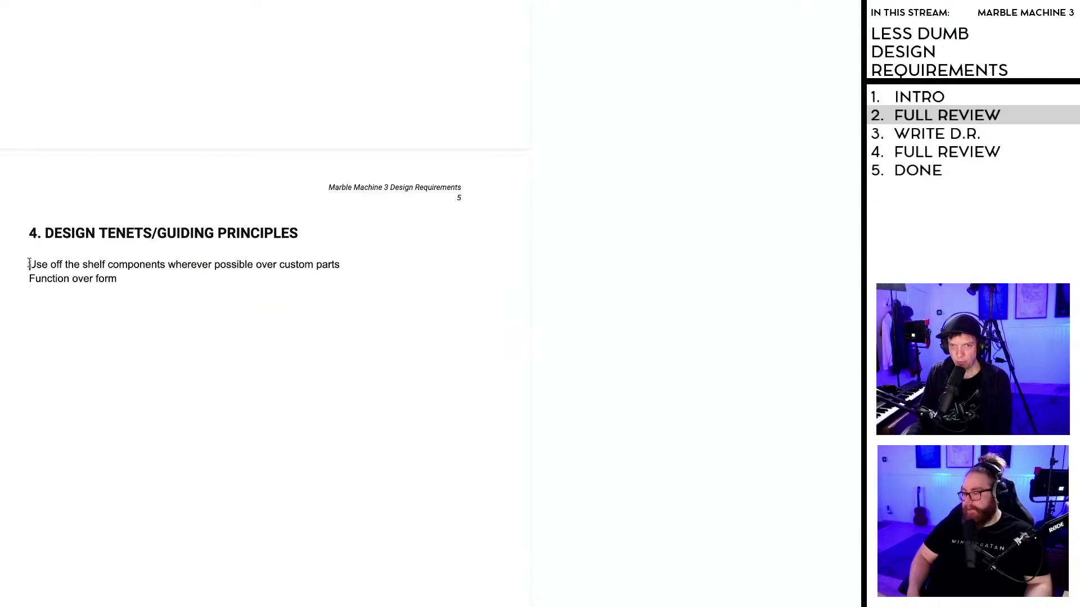
{"action": "key", "text": "Return"}
{"action": "key", "text": "Up"}
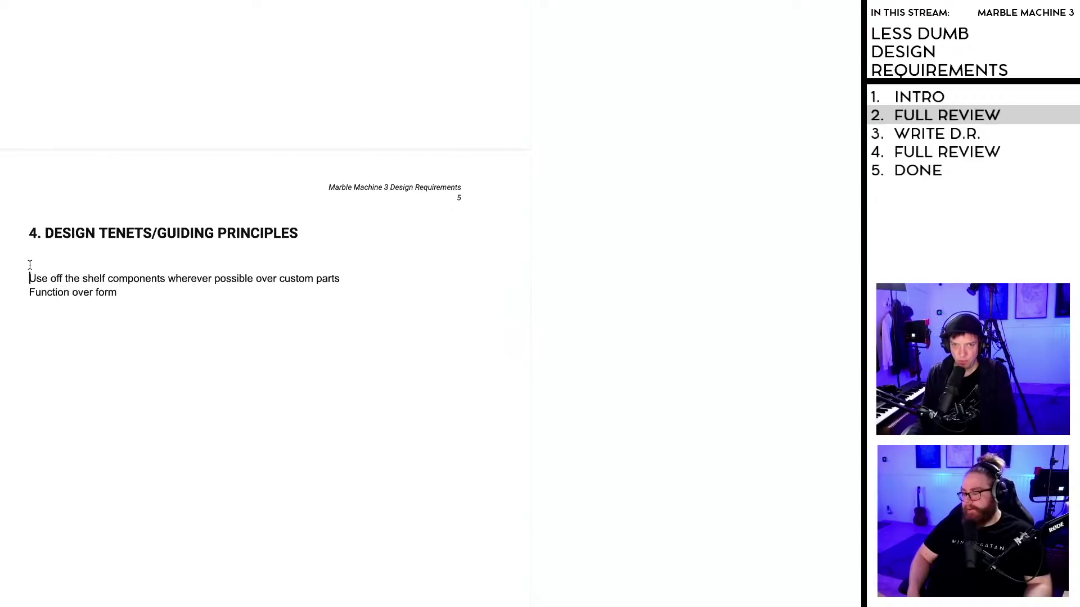
{"action": "type", "text": "Form From Function is"}
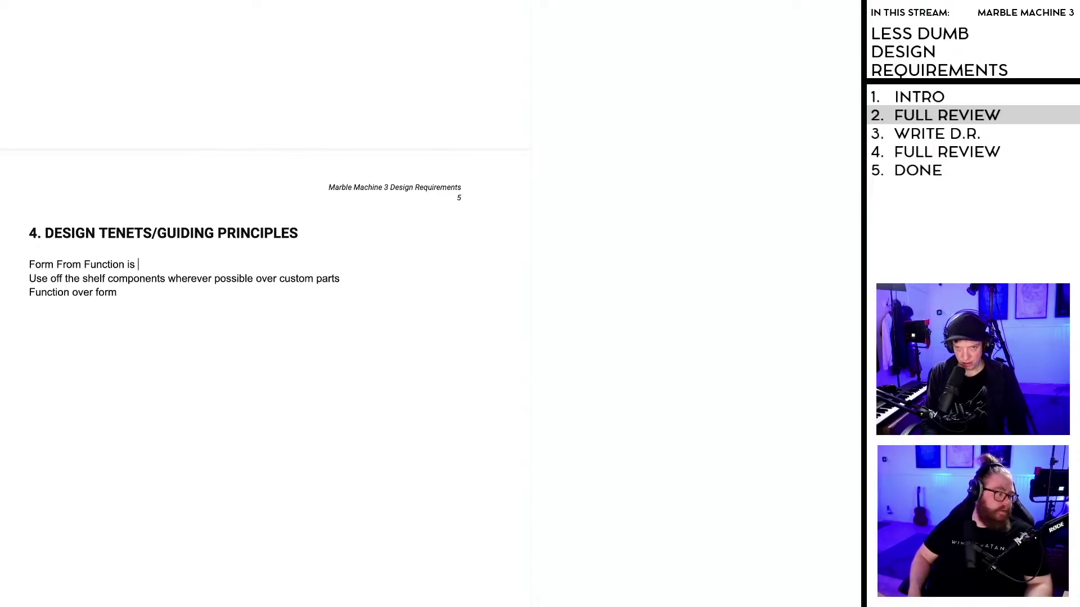
{"action": "key", "text": "BackSpace"}
{"action": "key", "text": "BackSpace"}
{"action": "key", "text": "BackSpace"}
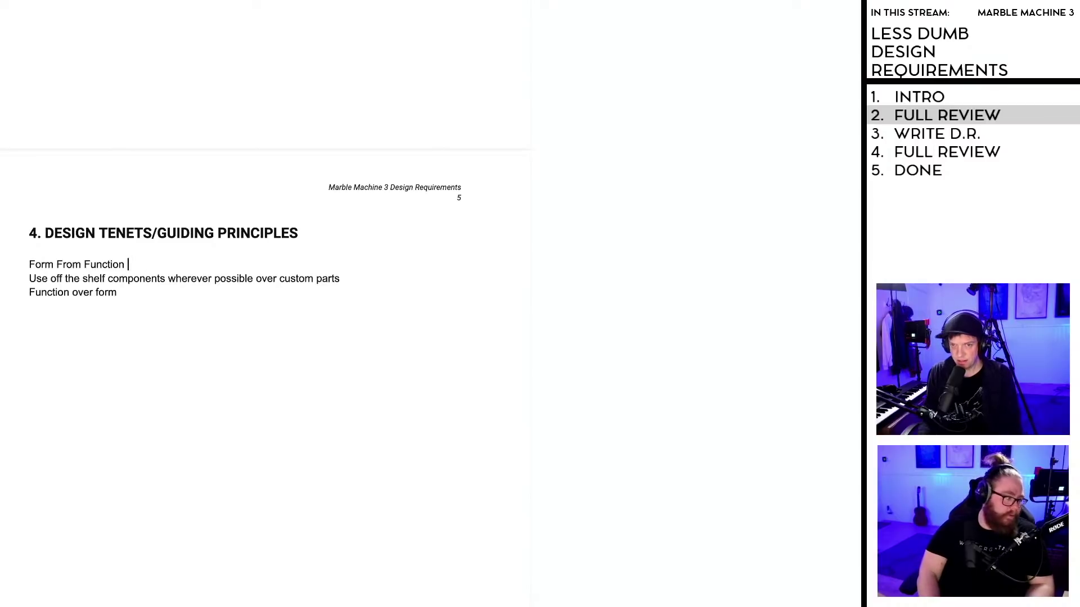
Step: Delete the "Function over form" line below the off-the-shelf components tenet
{"action": "left_click_drag", "start_coordinate": [137, 292], "coordinate": [25, 291]}
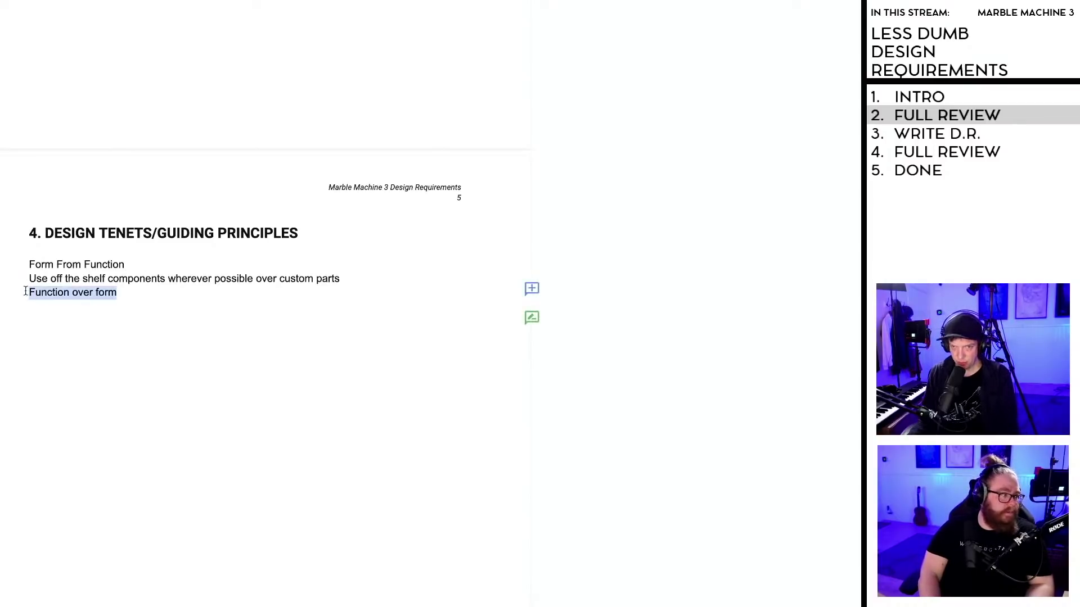
{"action": "key", "text": "BackSpace"}
{"action": "left_click", "coordinate": [104, 307]}
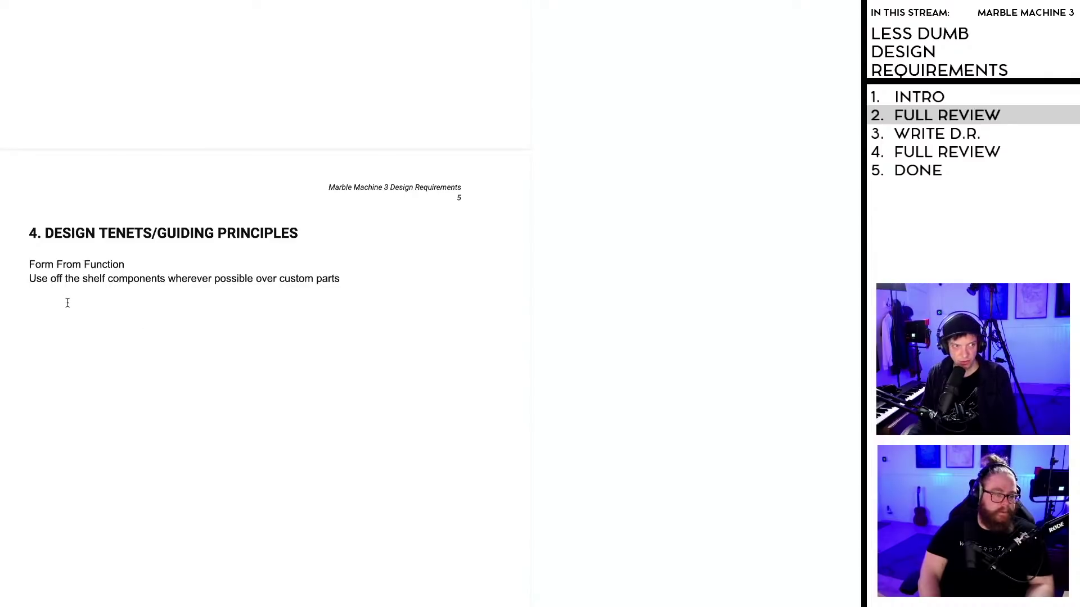
Step: Accept the suggested deletion of "very" in the introductory note under the "5. FEATURES" heading
{"action": "scroll", "coordinate": [70, 303], "scroll_direction": "down", "scroll_amount": 3}
{"action": "scroll", "coordinate": [75, 301], "scroll_direction": "up", "scroll_amount": 1}
{"action": "scroll", "coordinate": [85, 292], "scroll_direction": "down", "scroll_amount": 2}
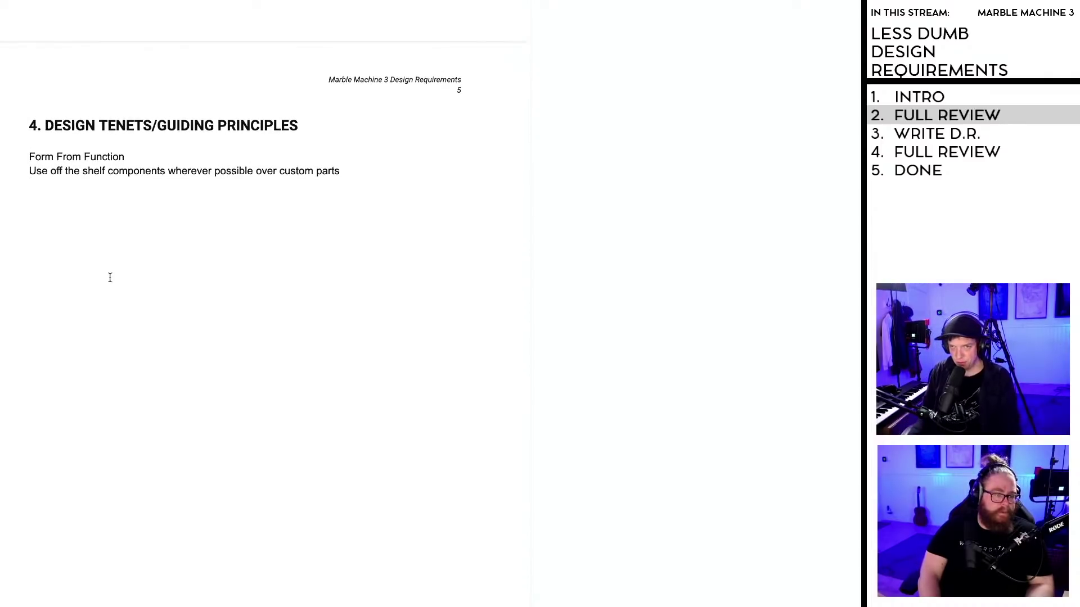
{"action": "scroll", "coordinate": [110, 278], "scroll_direction": "down", "scroll_amount": 10}
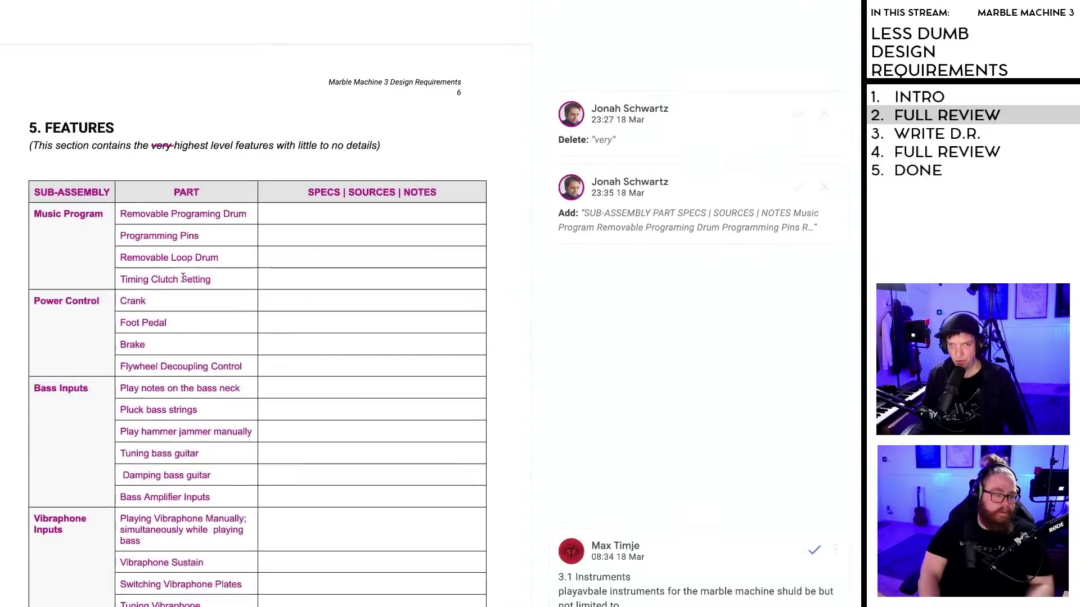
{"action": "scroll", "coordinate": [183, 277], "scroll_direction": "down", "scroll_amount": 1}
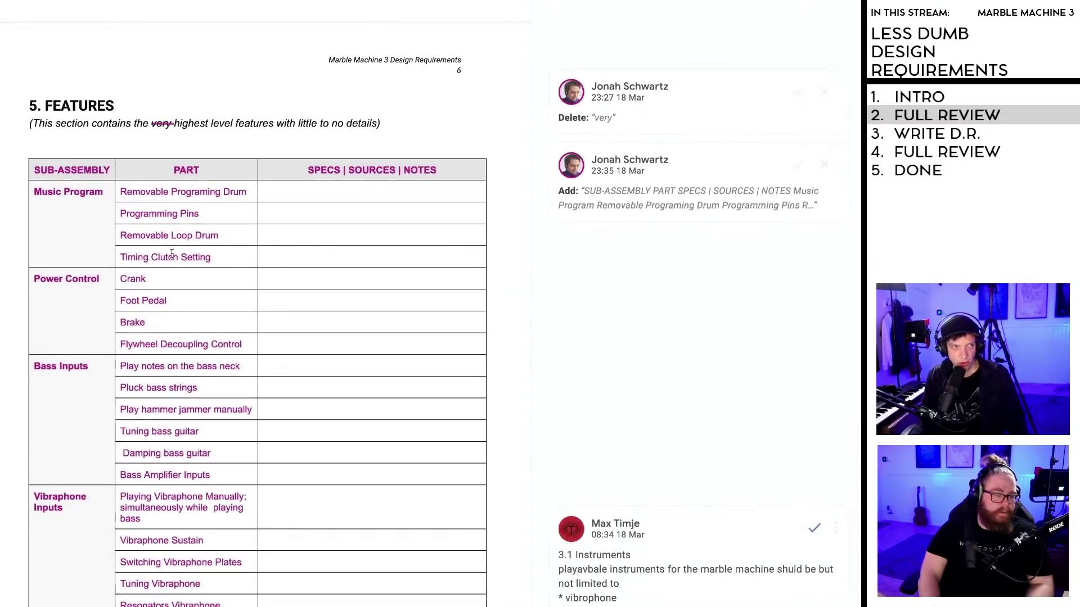
{"action": "left_click", "coordinate": [161, 124]}
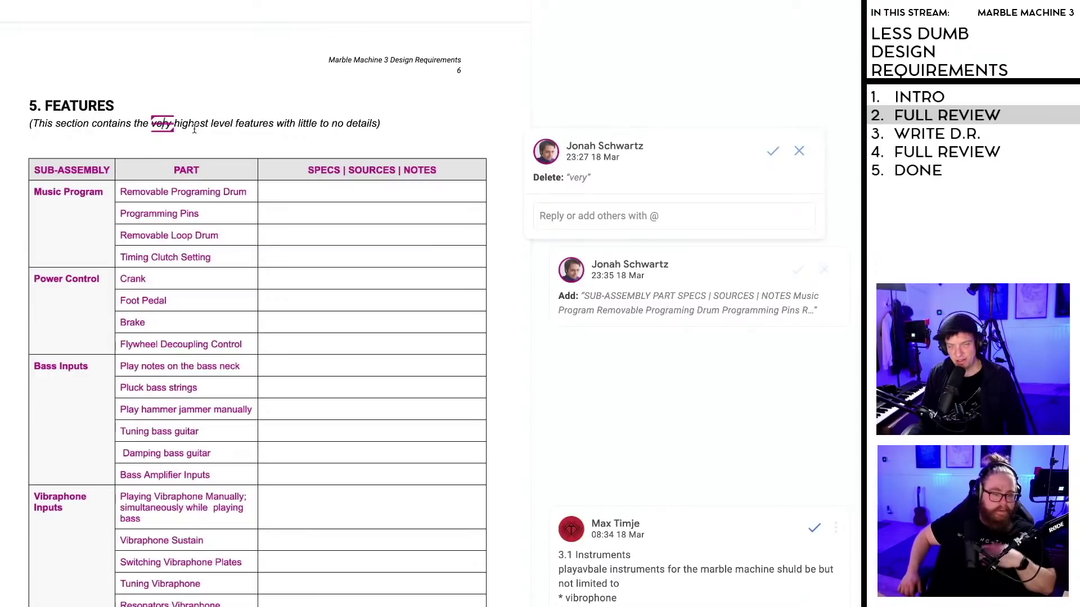
{"action": "scroll", "coordinate": [256, 127], "scroll_direction": "down", "scroll_amount": 1}
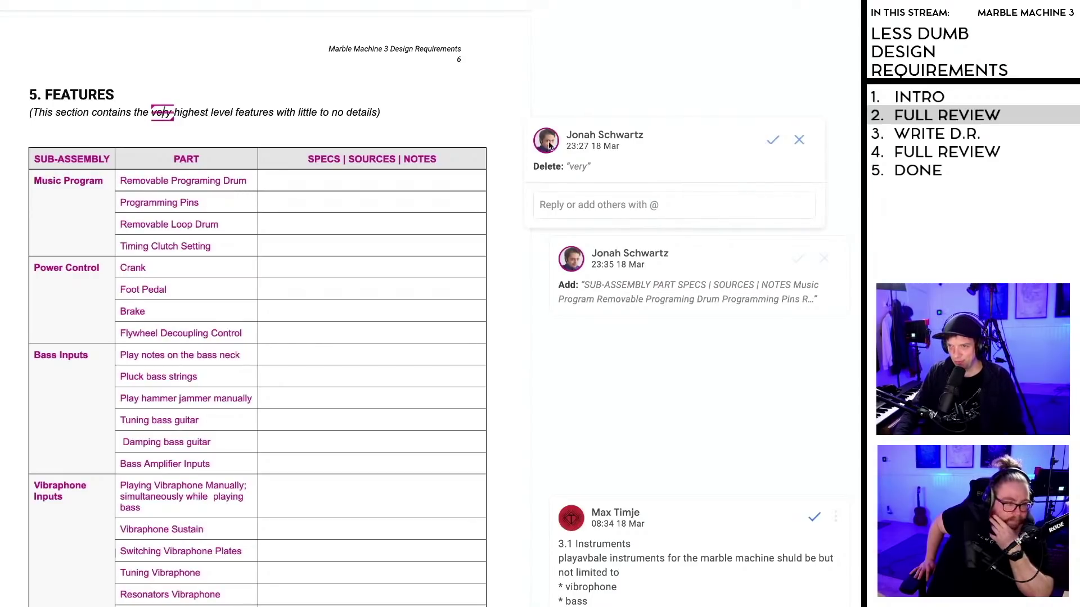
{"action": "left_click", "coordinate": [771, 141]}
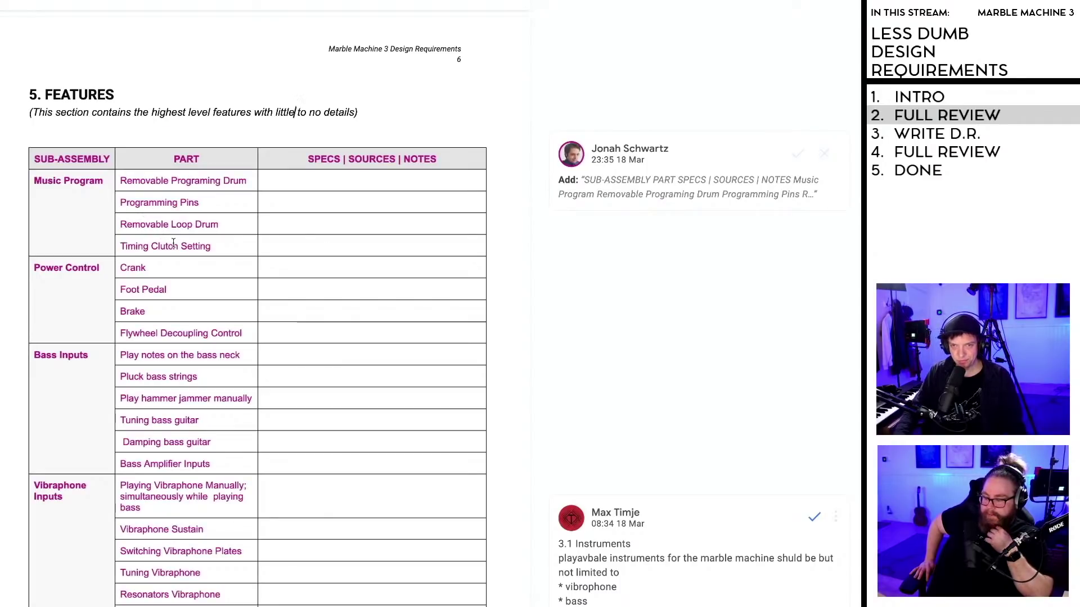
Step: Examine the suggested sub-assembly and part table in the Features section and compare it with the user inputs lists that follow it
{"action": "scroll", "coordinate": [174, 243], "scroll_direction": "down", "scroll_amount": 1}
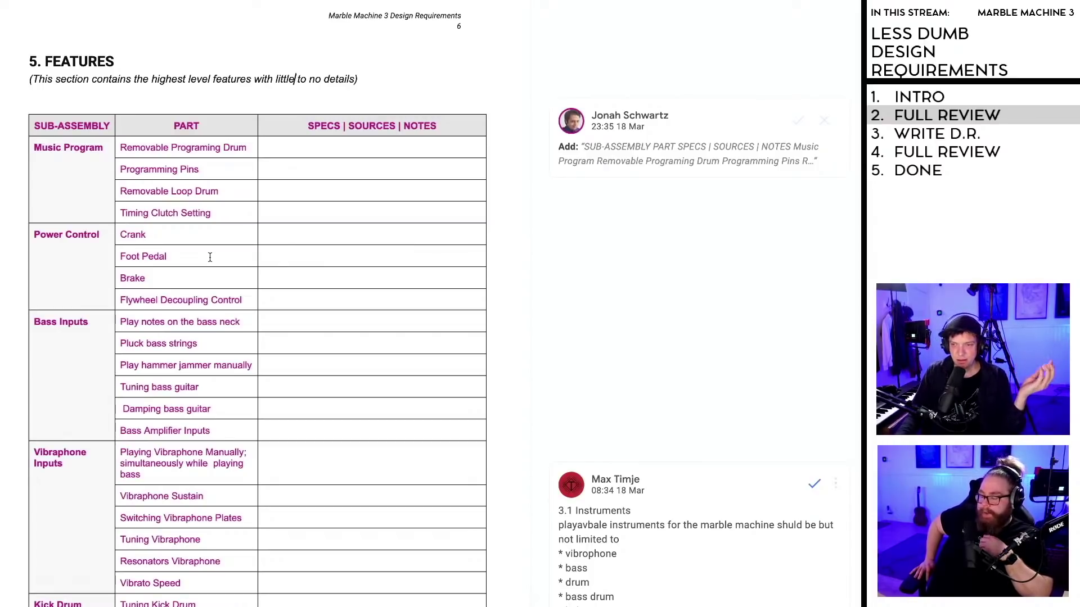
{"action": "scroll", "coordinate": [210, 258], "scroll_direction": "down", "scroll_amount": 1}
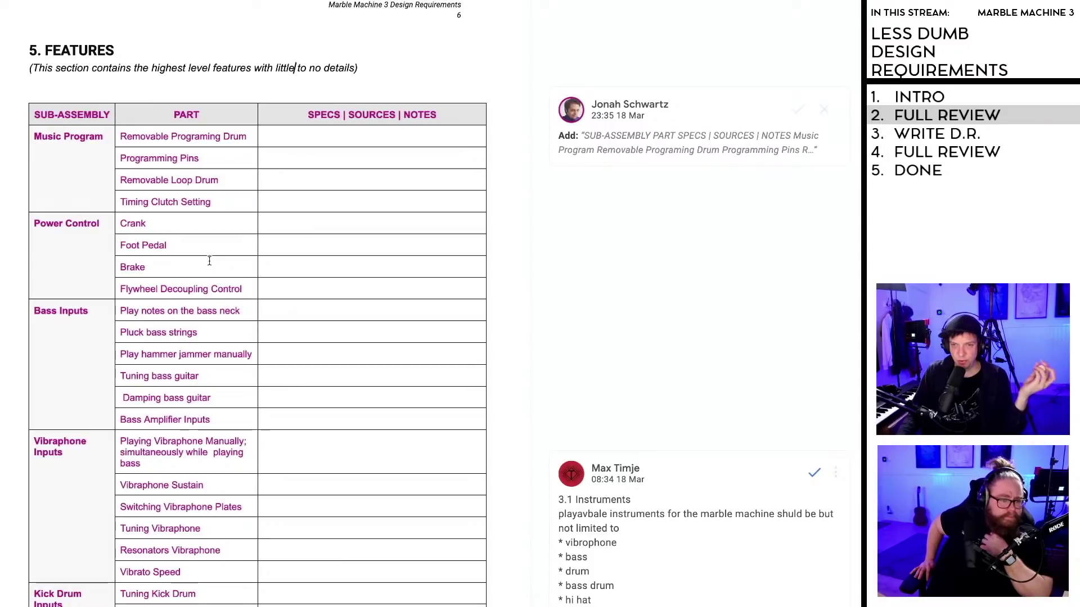
{"action": "left_click", "coordinate": [277, 182]}
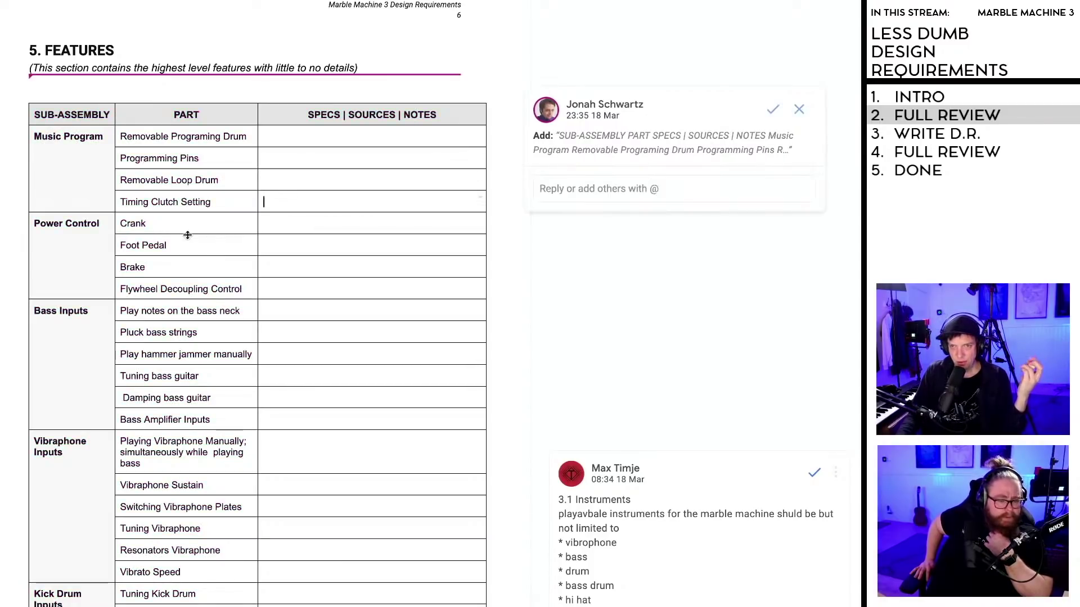
{"action": "scroll", "coordinate": [188, 235], "scroll_direction": "down", "scroll_amount": 6}
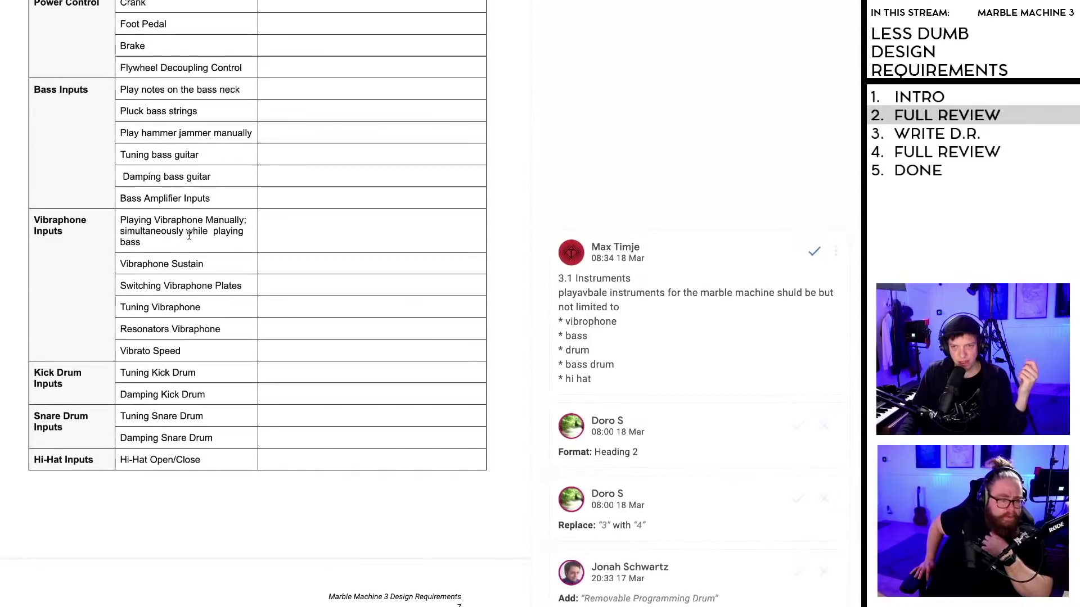
{"action": "scroll", "coordinate": [188, 235], "scroll_direction": "up", "scroll_amount": 4}
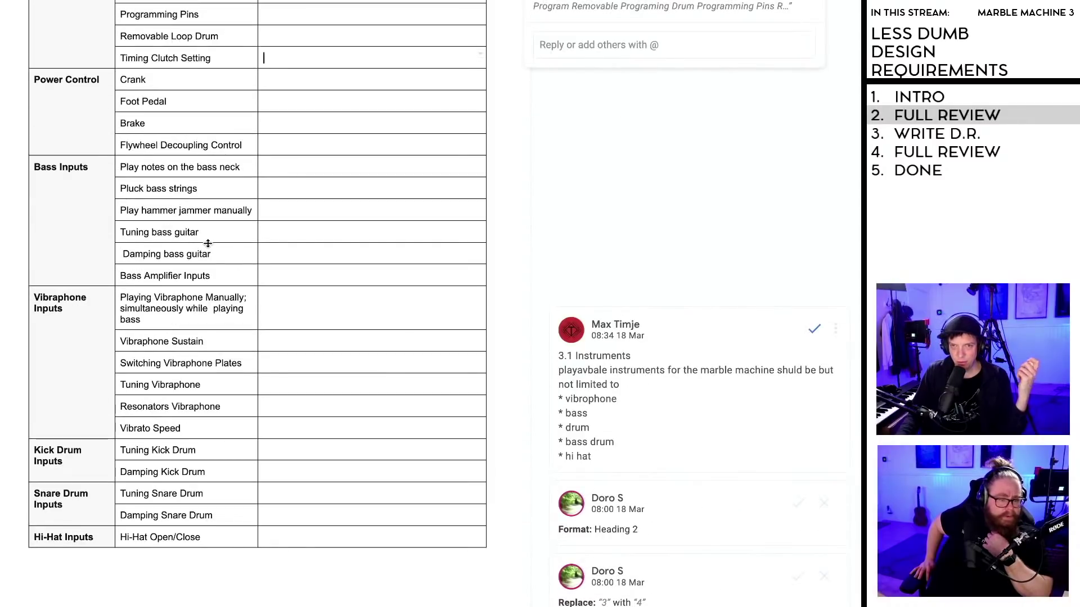
{"action": "scroll", "coordinate": [208, 244], "scroll_direction": "up", "scroll_amount": 3}
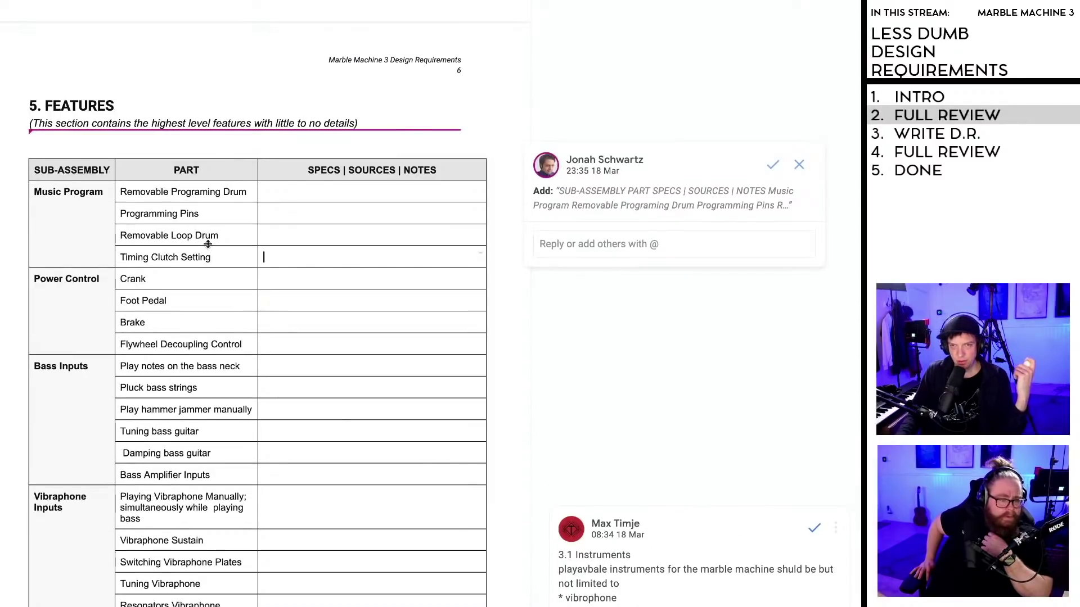
{"action": "scroll", "coordinate": [208, 243], "scroll_direction": "down", "scroll_amount": 11}
{"action": "scroll", "coordinate": [208, 245], "scroll_direction": "down", "scroll_amount": 5}
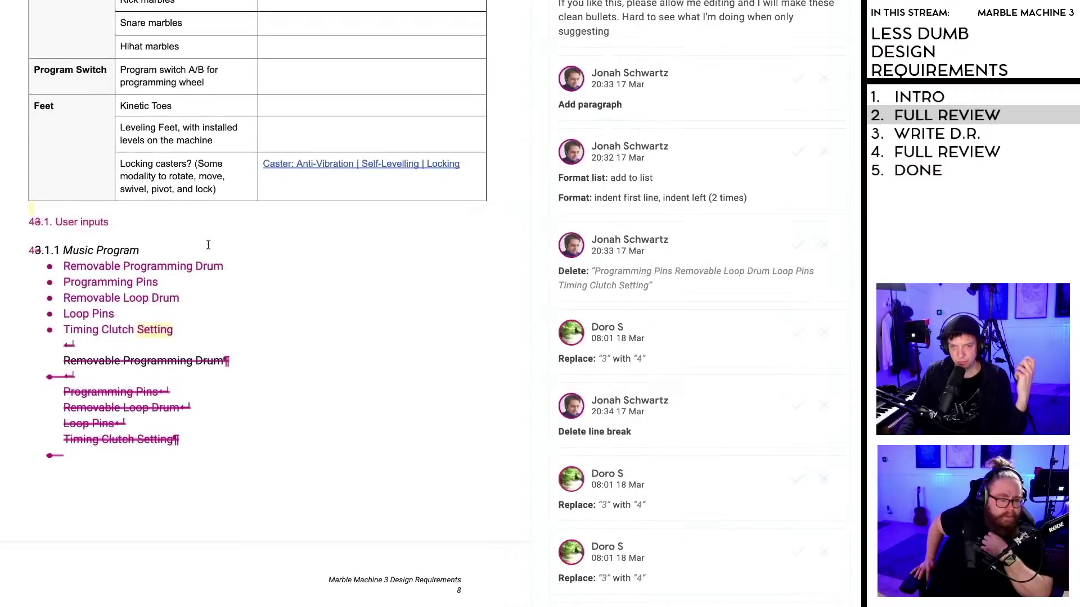
{"action": "scroll", "coordinate": [202, 328], "scroll_direction": "down", "scroll_amount": 5}
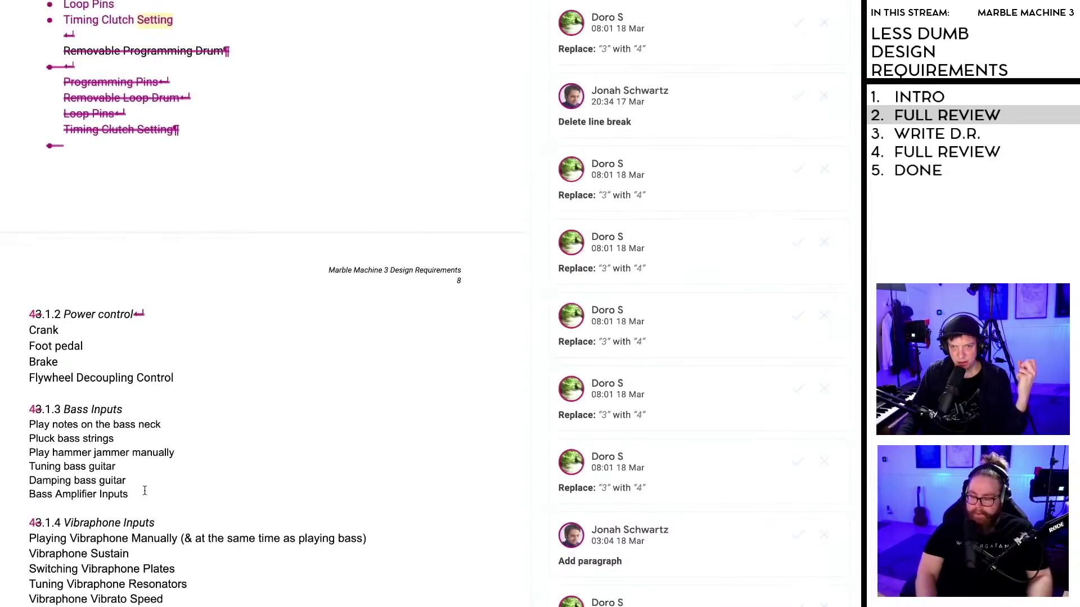
{"action": "scroll", "coordinate": [152, 498], "scroll_direction": "up", "scroll_amount": 5}
{"action": "scroll", "coordinate": [147, 488], "scroll_direction": "up", "scroll_amount": 5}
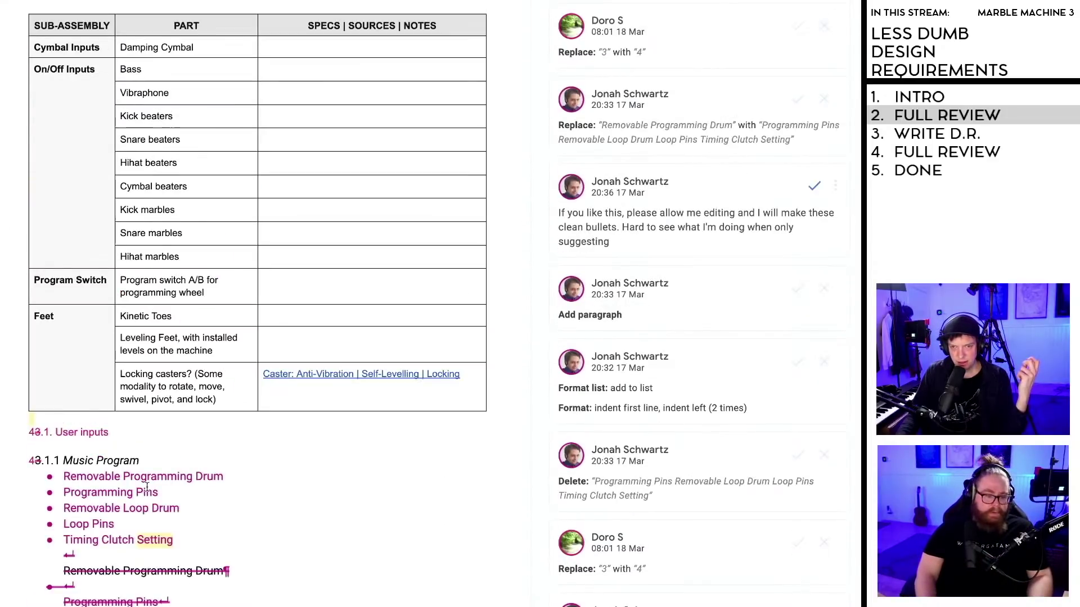
{"action": "scroll", "coordinate": [148, 540], "scroll_direction": "down", "scroll_amount": 8}
{"action": "scroll", "coordinate": [148, 506], "scroll_direction": "up", "scroll_amount": 10}
{"action": "scroll", "coordinate": [148, 485], "scroll_direction": "up", "scroll_amount": 9}
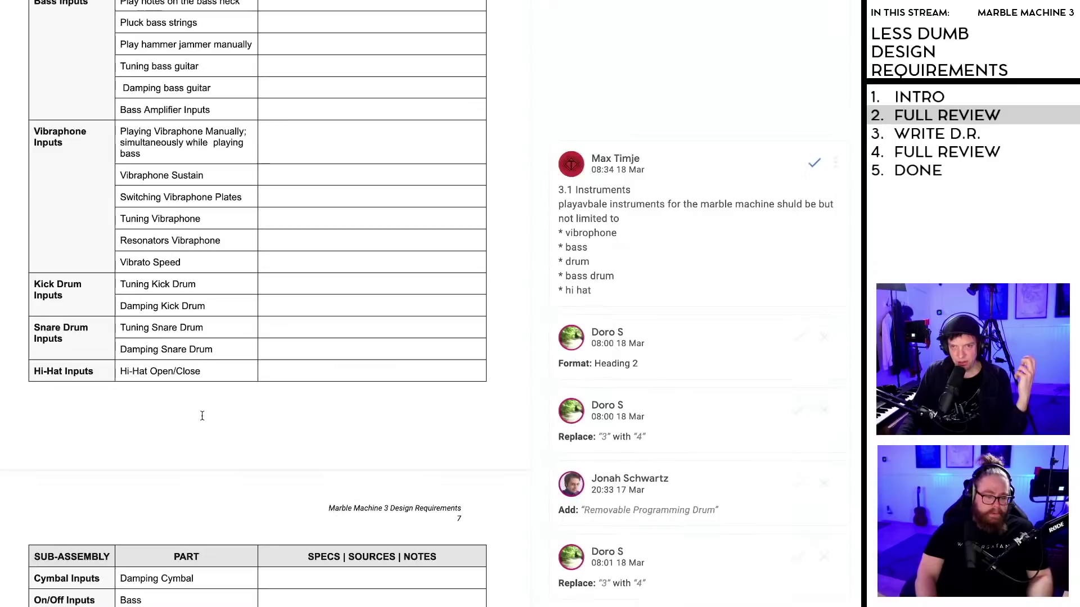
{"action": "scroll", "coordinate": [204, 390], "scroll_direction": "up", "scroll_amount": 5}
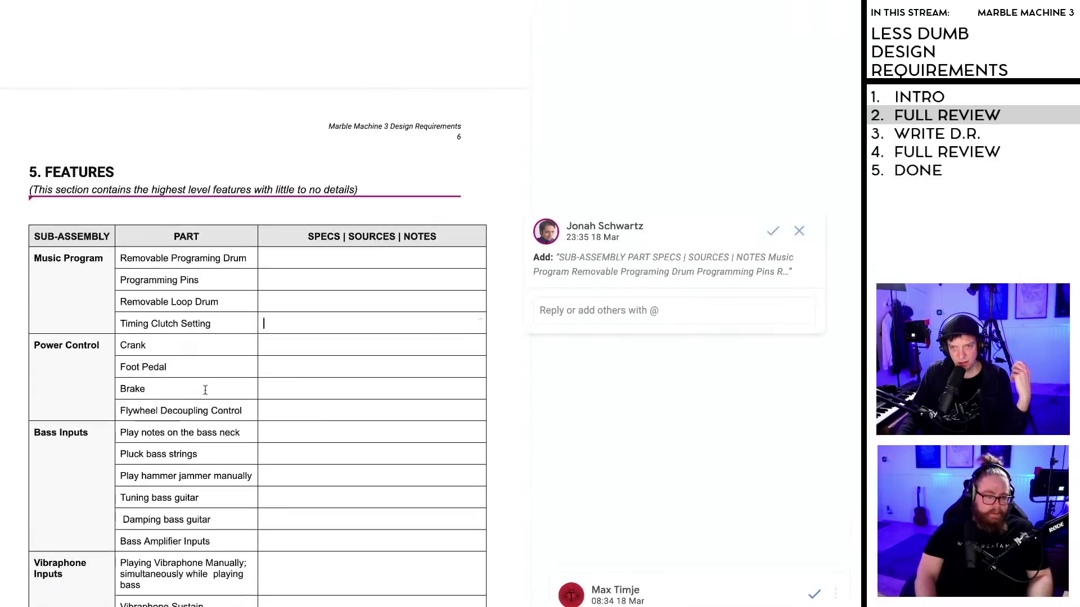
{"action": "scroll", "coordinate": [222, 388], "scroll_direction": "down", "scroll_amount": 2}
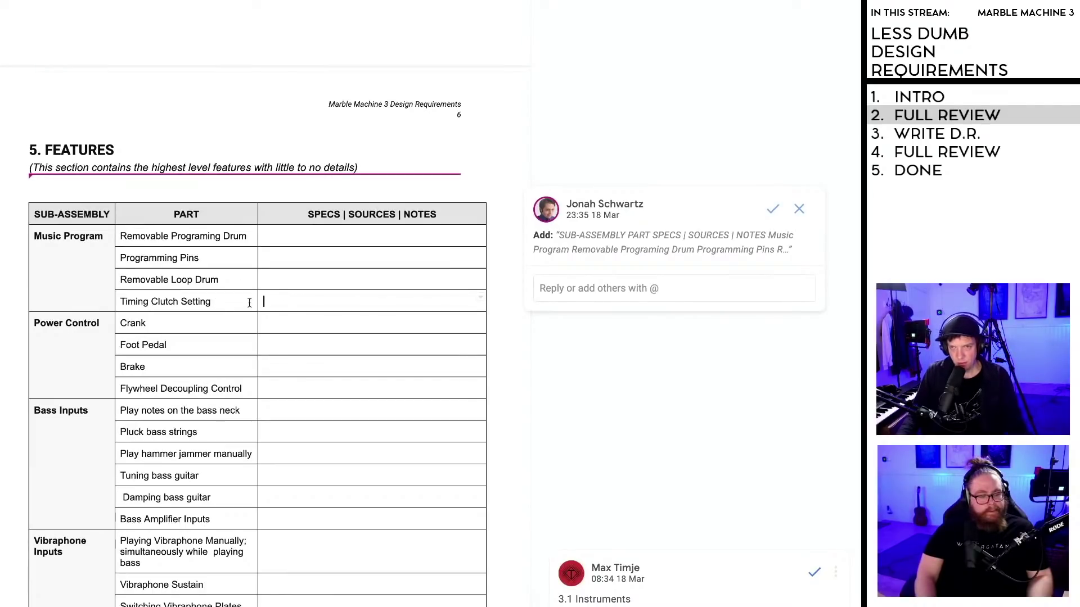
{"action": "scroll", "coordinate": [263, 311], "scroll_direction": "down", "scroll_amount": 2}
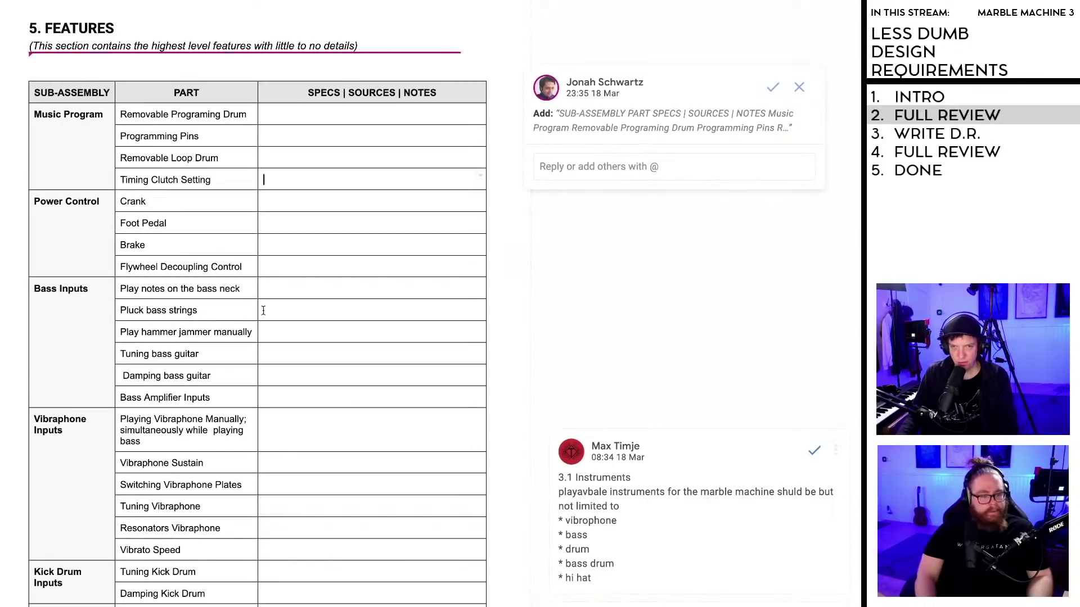
Step: Reject the suggested sub-assembly, part and specs table under the "5. FEATURES" heading
{"action": "scroll", "coordinate": [263, 310], "scroll_direction": "down", "scroll_amount": 1}
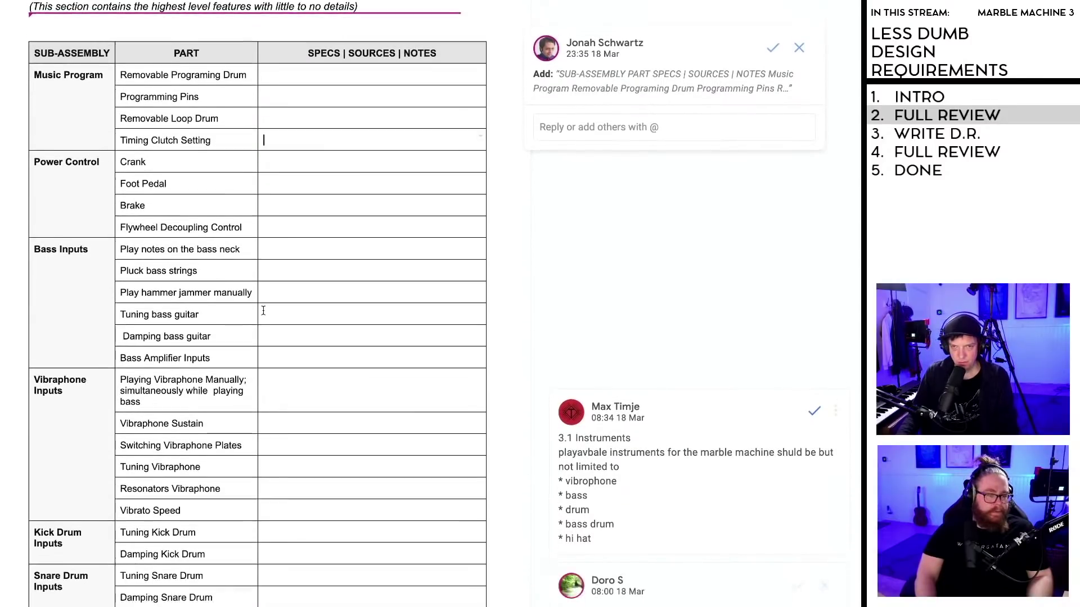
{"action": "scroll", "coordinate": [264, 310], "scroll_direction": "up", "scroll_amount": 3}
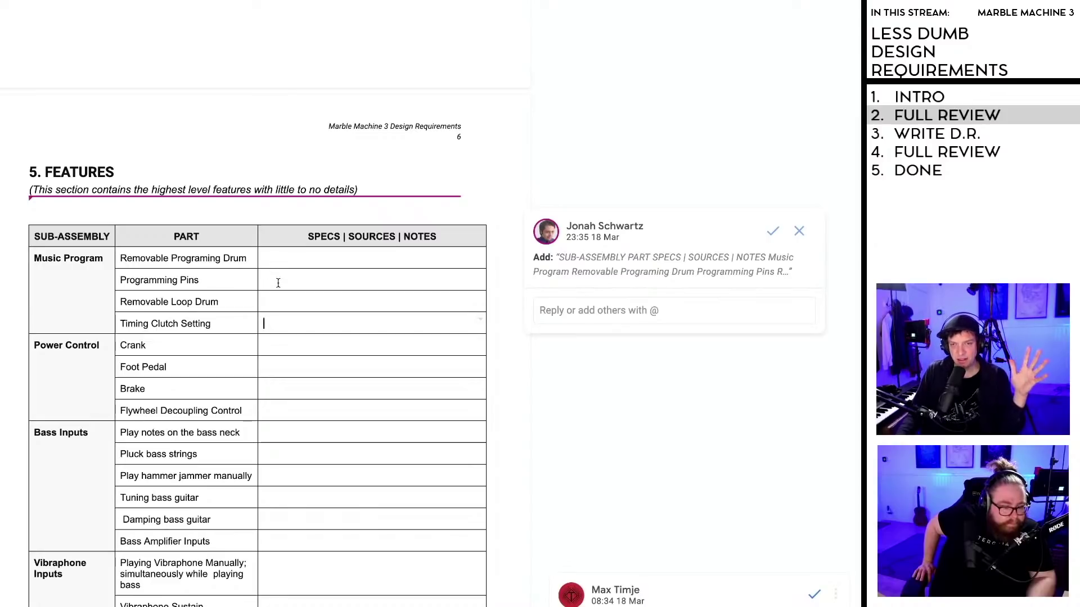
{"action": "scroll", "coordinate": [269, 285], "scroll_direction": "down", "scroll_amount": 1}
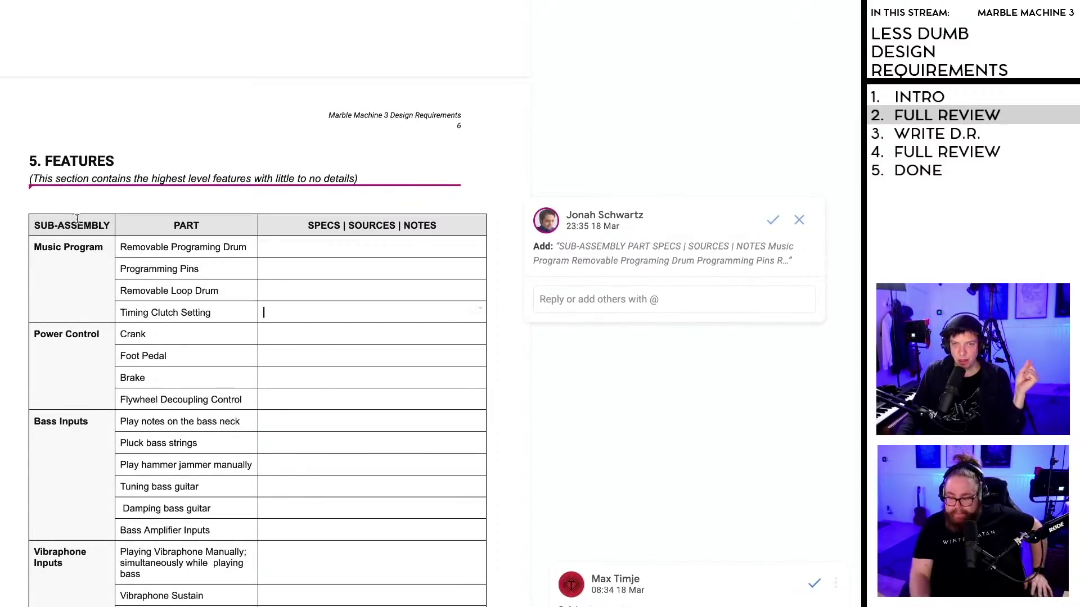
{"action": "scroll", "coordinate": [394, 268], "scroll_direction": "down", "scroll_amount": 2}
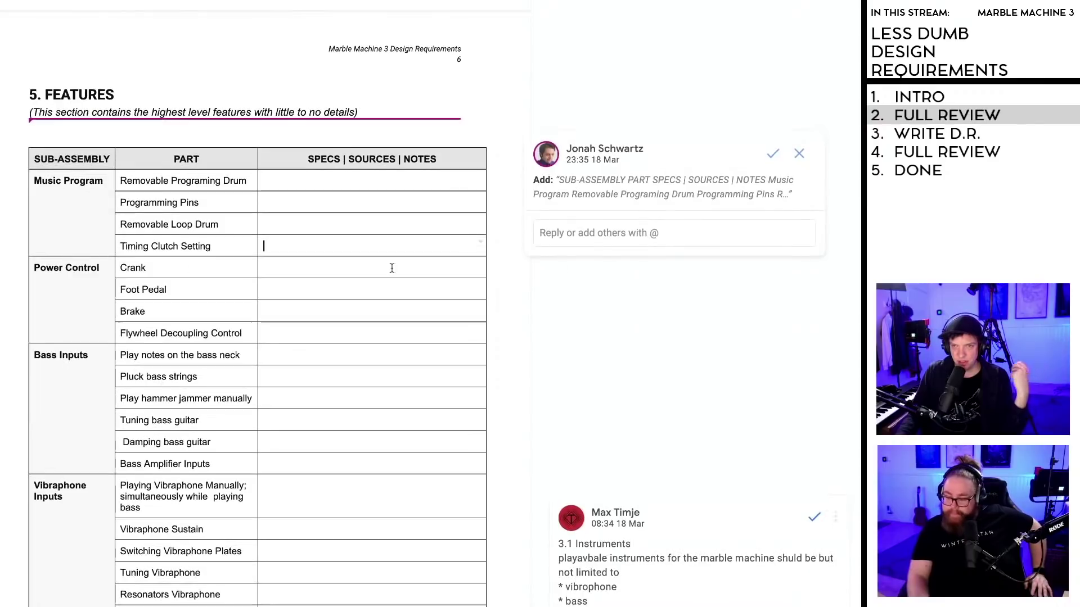
{"action": "left_click", "coordinate": [799, 154]}
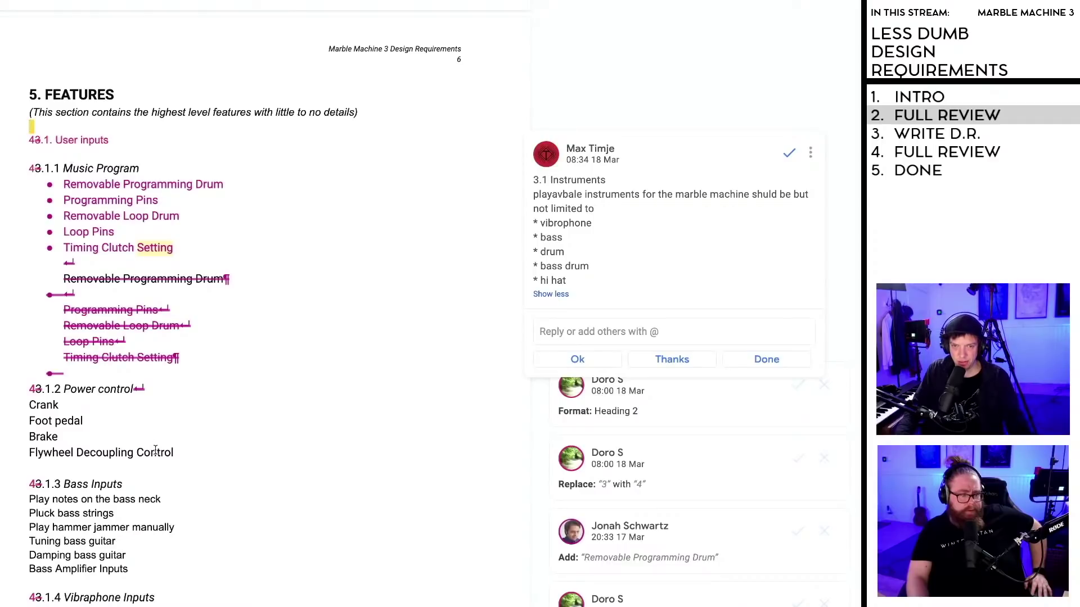
Step: Resolve the "3.1 Instruments" comment on the highlighted blank line below the Features introductory note
{"action": "scroll", "coordinate": [155, 450], "scroll_direction": "down", "scroll_amount": 1}
{"action": "scroll", "coordinate": [150, 405], "scroll_direction": "up", "scroll_amount": 3}
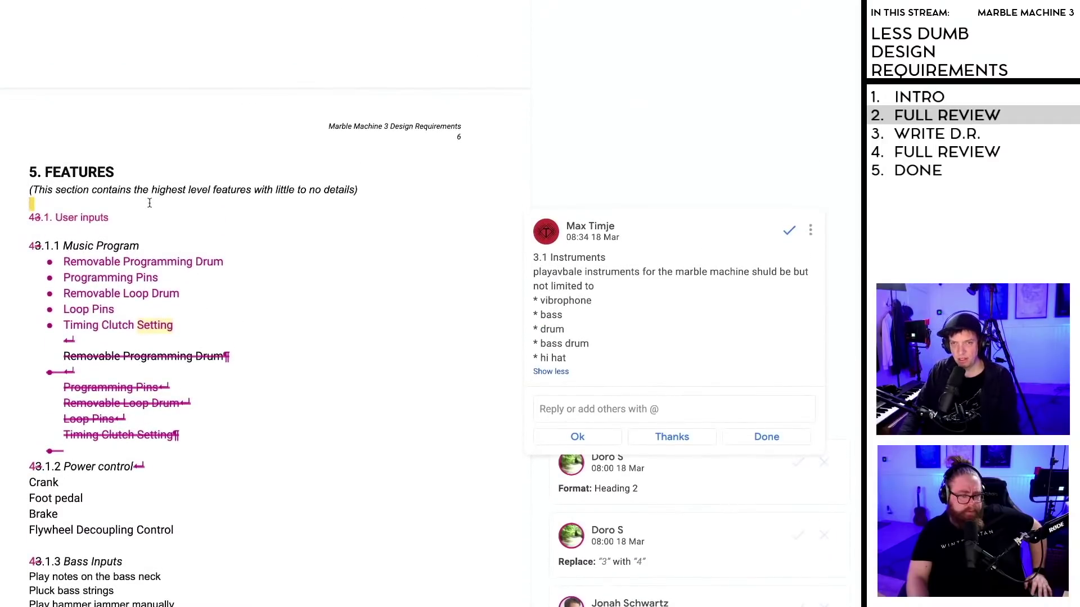
{"action": "scroll", "coordinate": [135, 204], "scroll_direction": "down", "scroll_amount": 1}
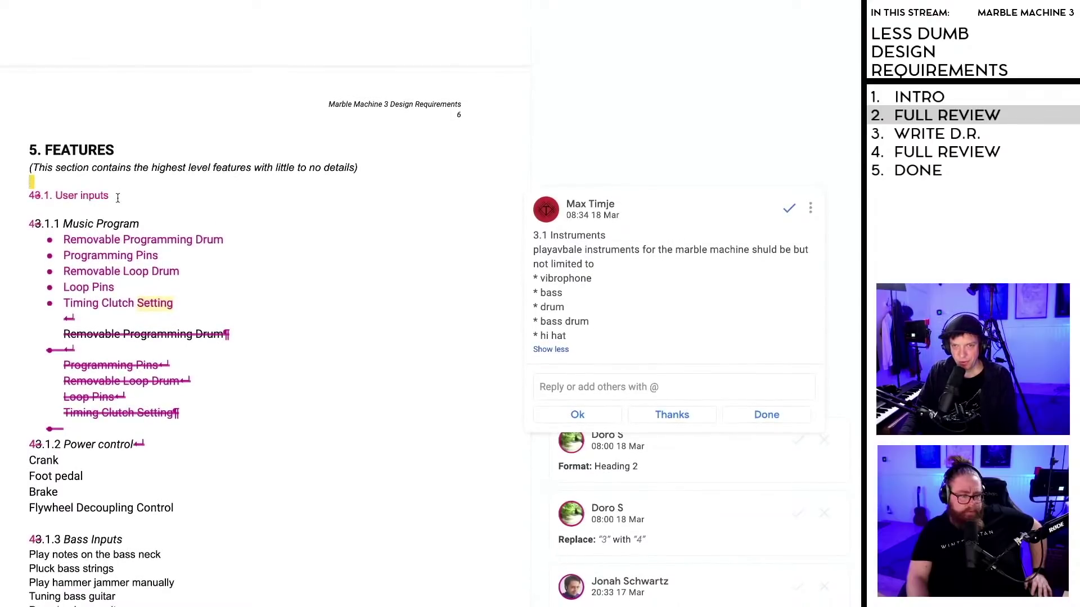
{"action": "left_click", "coordinate": [60, 195]}
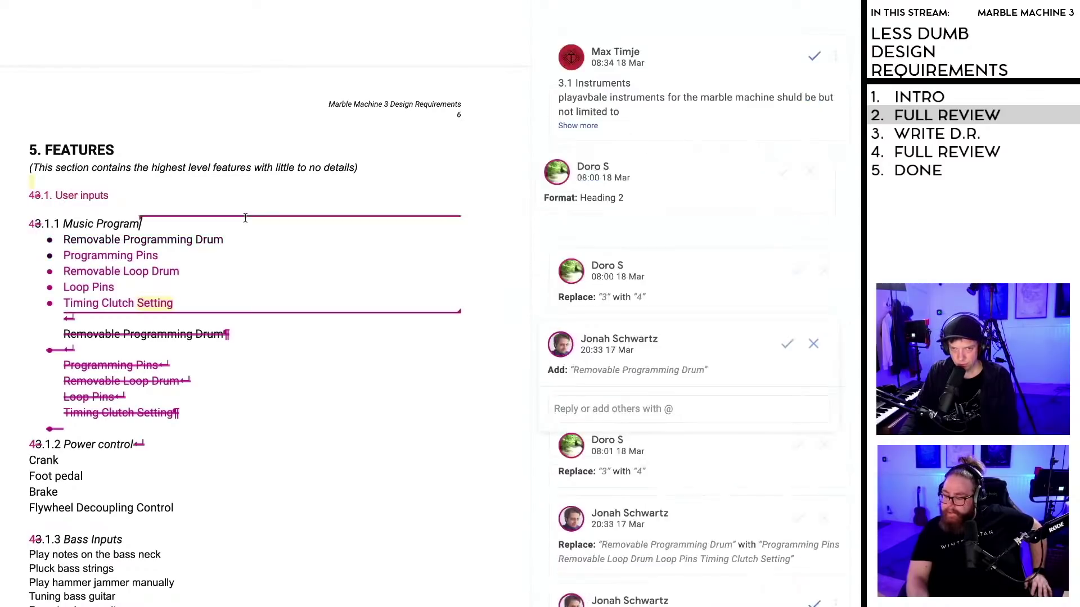
{"action": "left_click", "coordinate": [31, 180]}
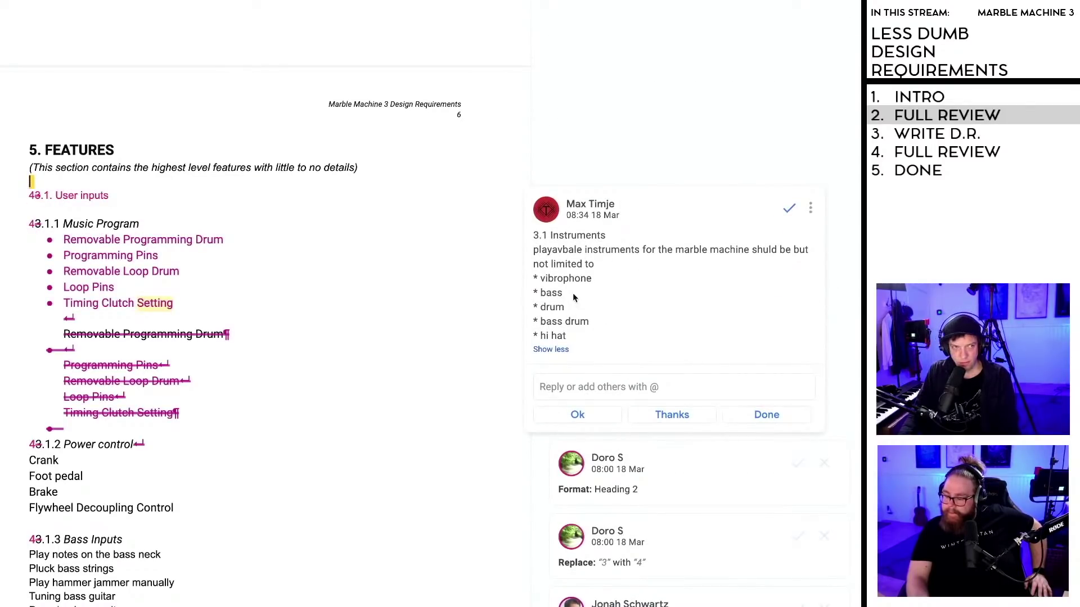
{"action": "scroll", "coordinate": [572, 292], "scroll_direction": "down", "scroll_amount": 3}
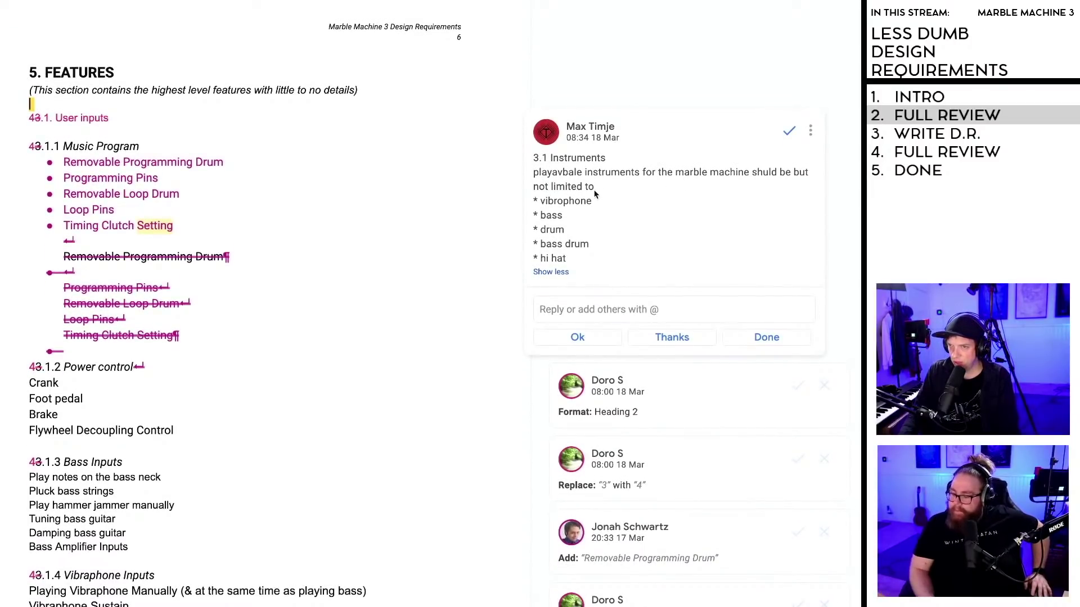
{"action": "scroll", "coordinate": [566, 248], "scroll_direction": "down", "scroll_amount": 1}
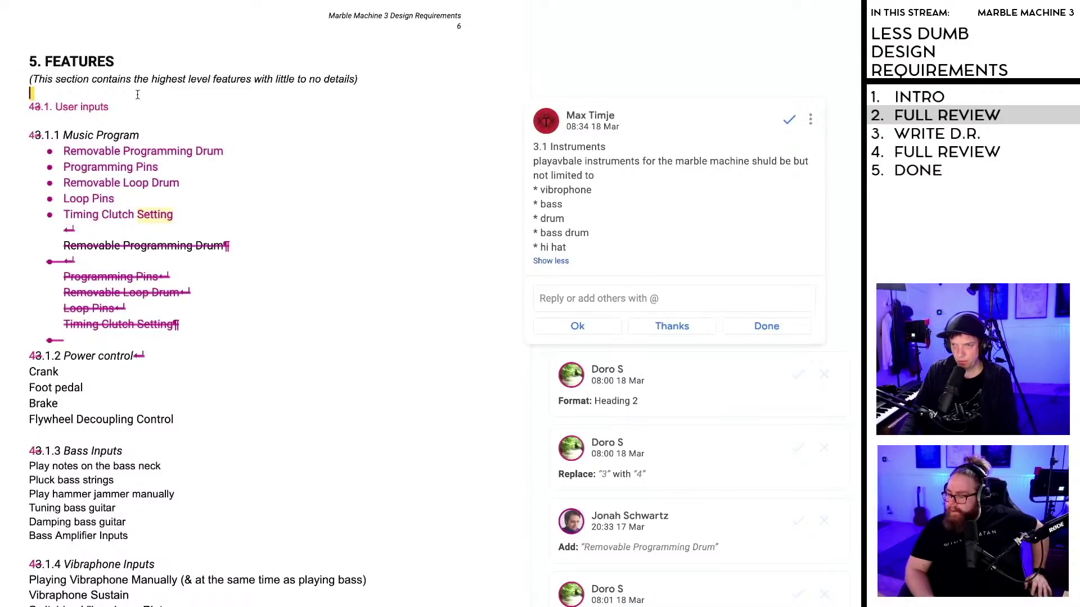
{"action": "left_click", "coordinate": [797, 123]}
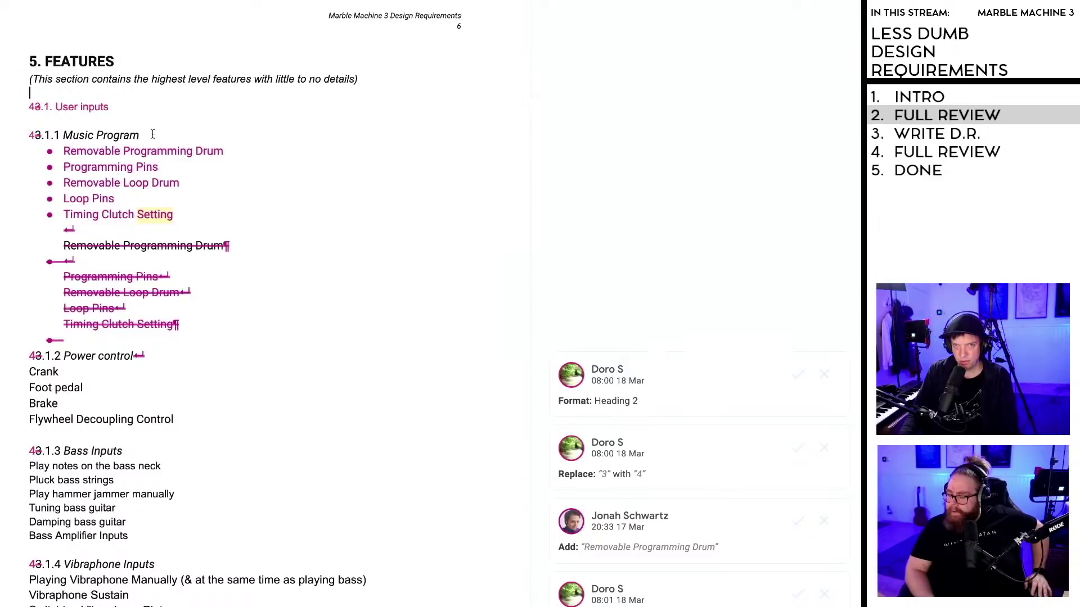
Step: Reject the suggested "3" to "4" renumbering and the Heading 2 formatting of the "User inputs" line
{"action": "left_click", "coordinate": [37, 107]}
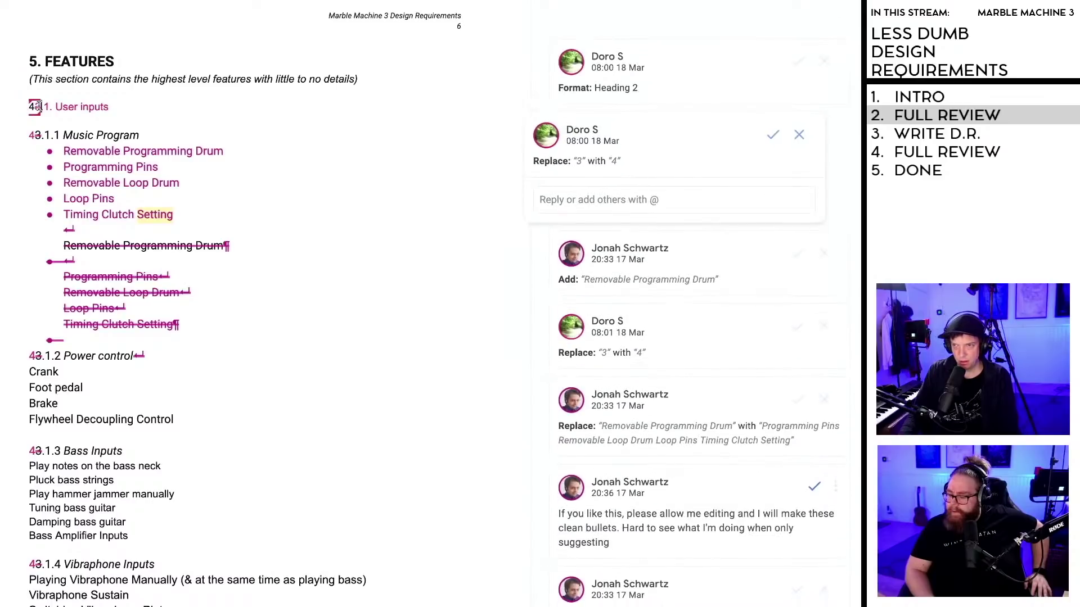
{"action": "left_click", "coordinate": [75, 108]}
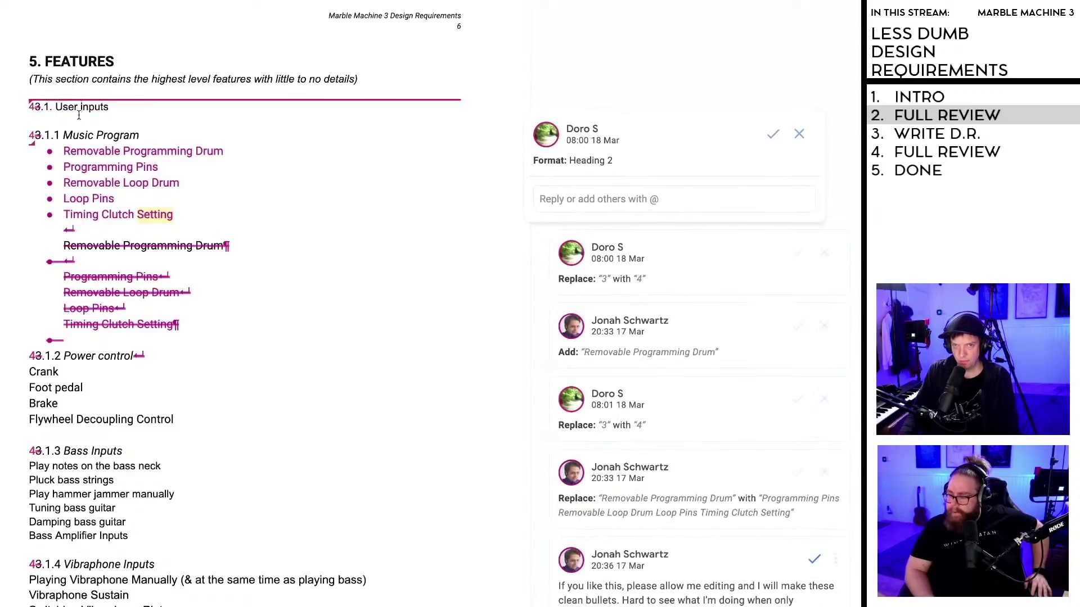
{"action": "left_click", "coordinate": [28, 107]}
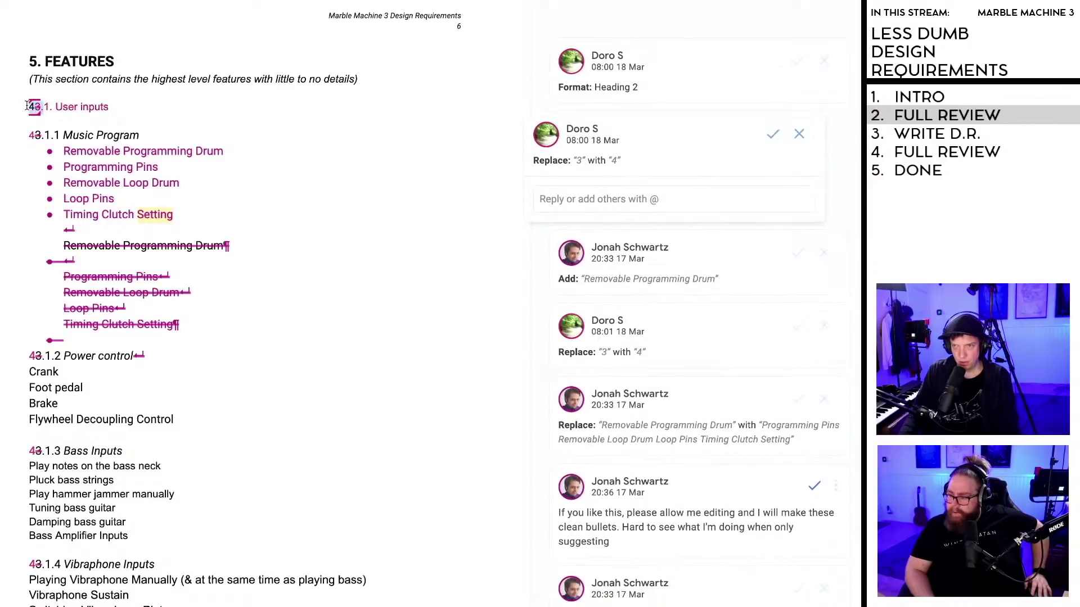
{"action": "left_click", "coordinate": [795, 134]}
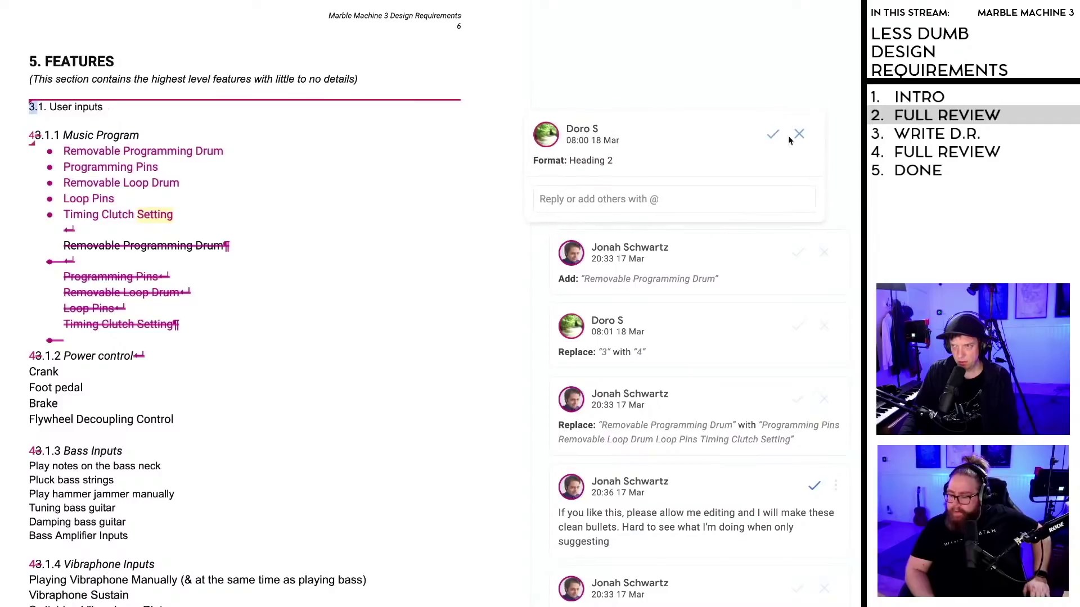
{"action": "left_click", "coordinate": [799, 135]}
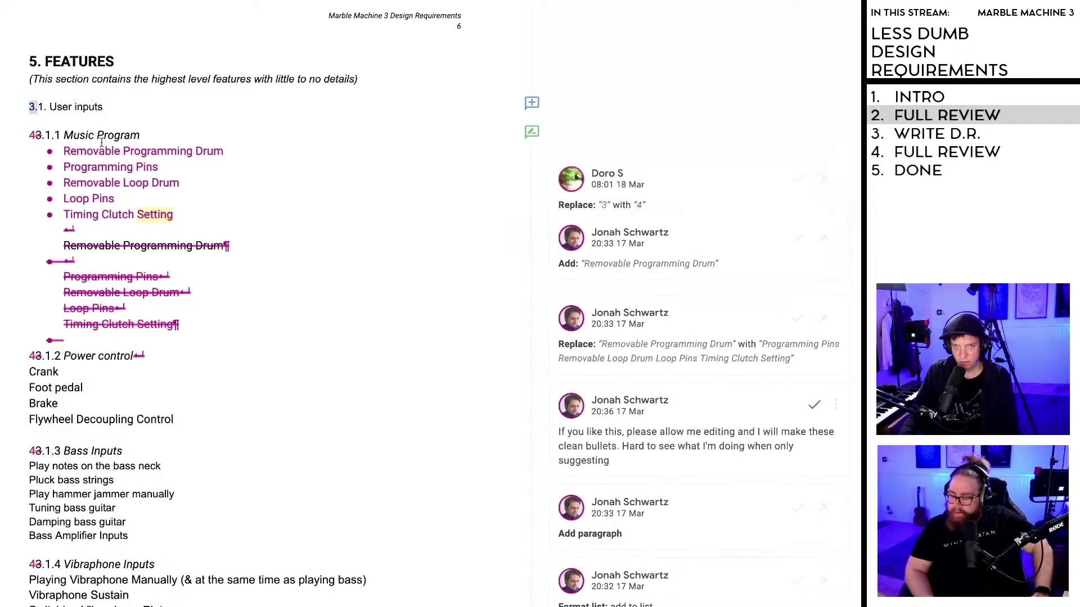
Step: Delete the section numbers in front of the "User inputs" and "Music Program" headings
{"action": "left_click", "coordinate": [34, 107]}
{"action": "scroll", "coordinate": [35, 107], "scroll_direction": "down", "scroll_amount": 1}
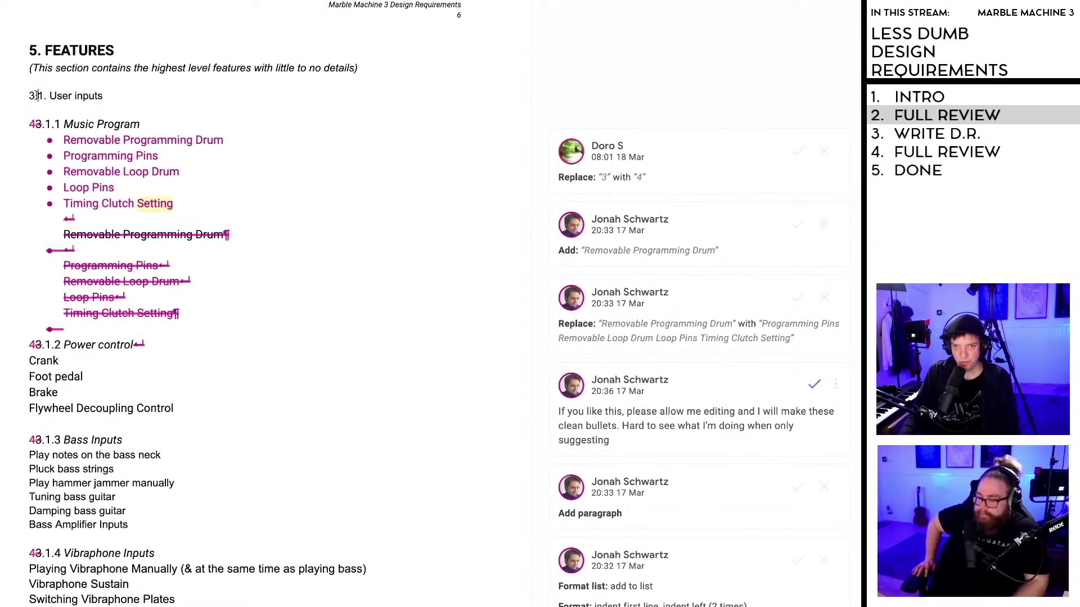
{"action": "left_click_drag", "start_coordinate": [39, 96], "coordinate": [26, 96]}
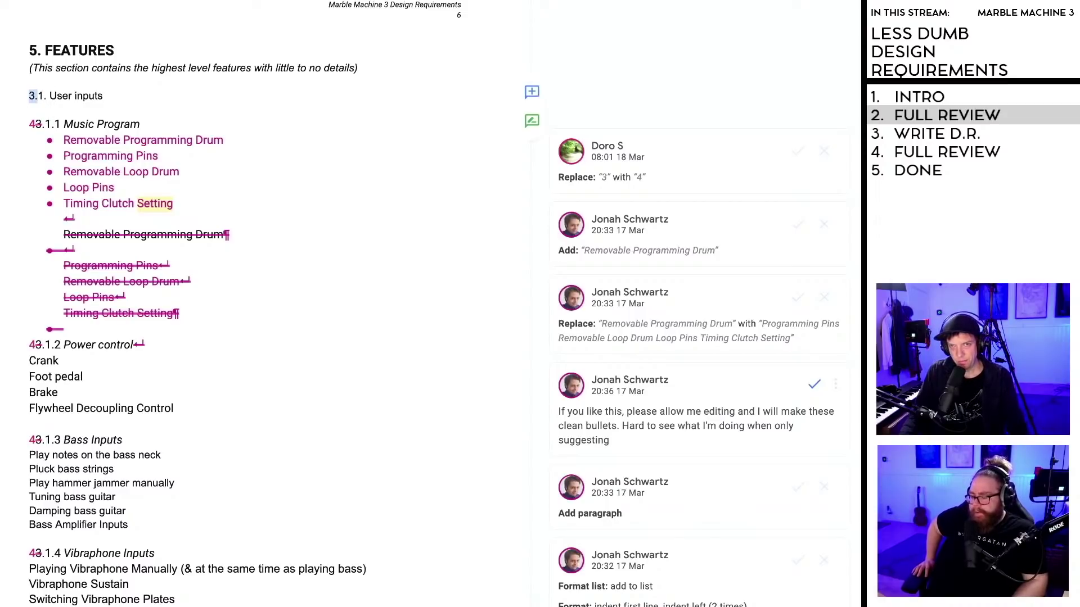
{"action": "left_click", "coordinate": [50, 97], "text": "shift"}
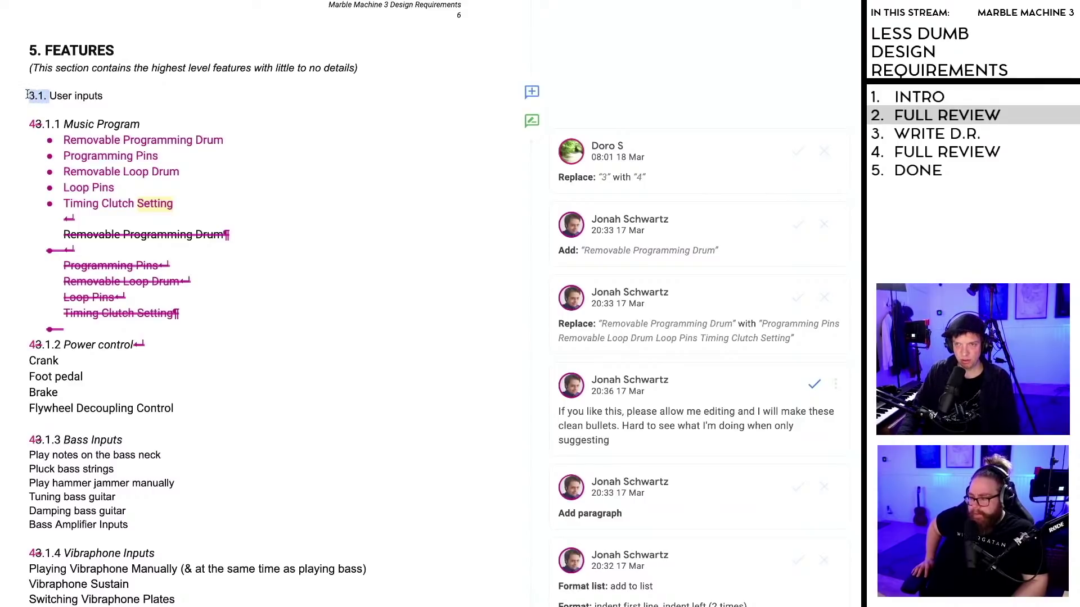
{"action": "key", "text": "BackSpace"}
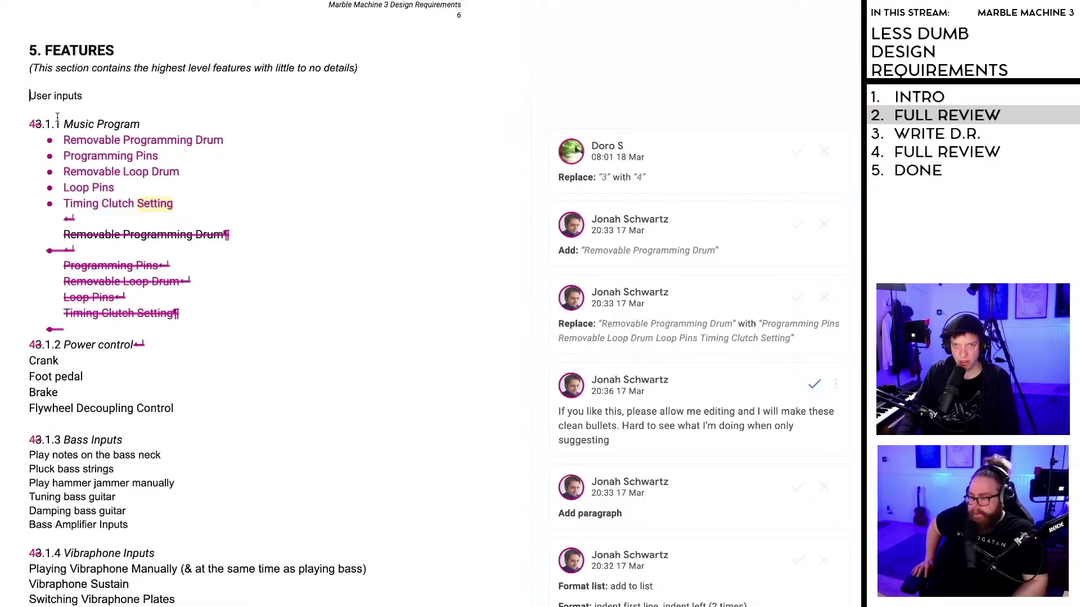
{"action": "left_click_drag", "start_coordinate": [57, 125], "coordinate": [25, 125]}
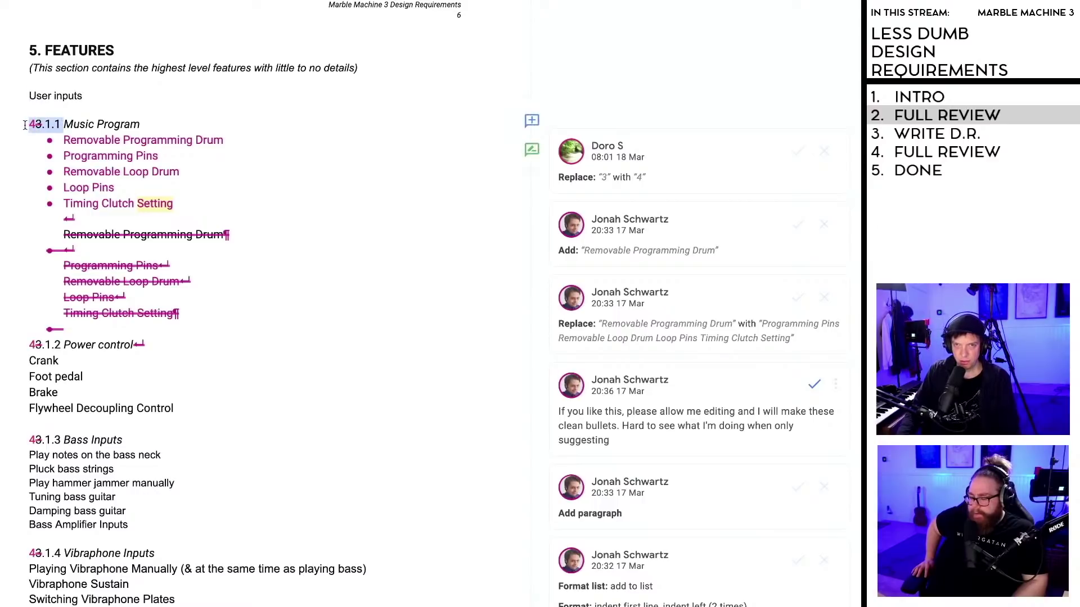
{"action": "key", "text": "BackSpace"}
{"action": "left_click", "coordinate": [93, 141]}
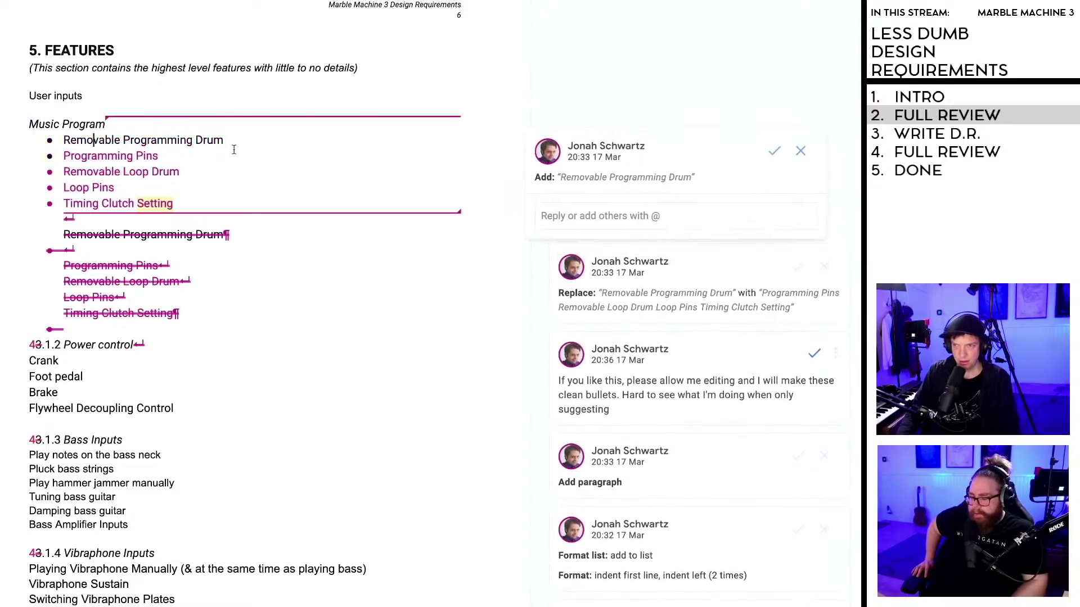
{"action": "left_click", "coordinate": [798, 155]}
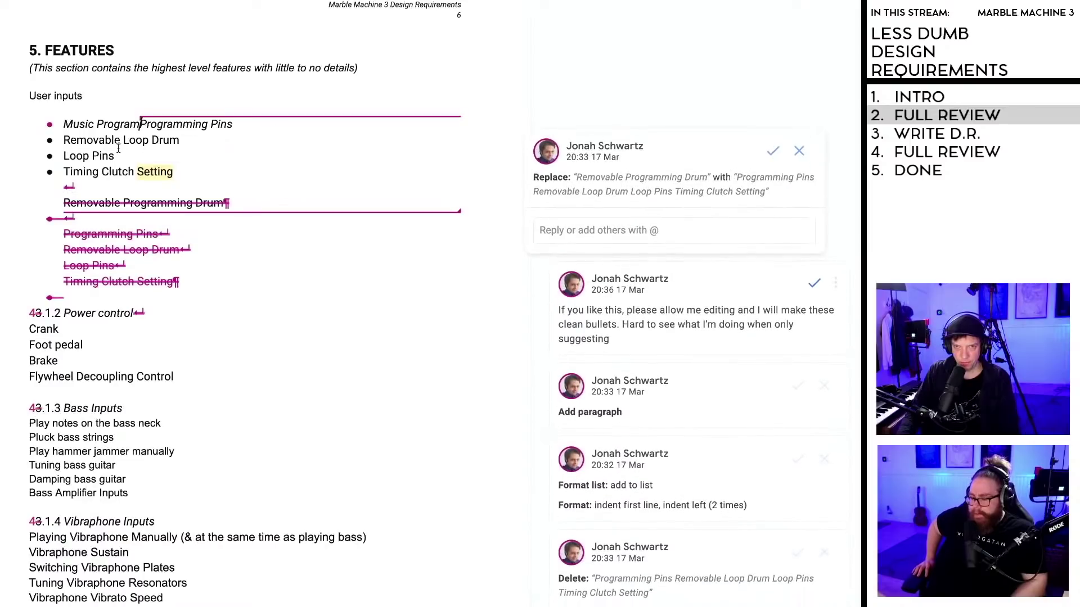
{"action": "key", "text": "ctrl+z"}
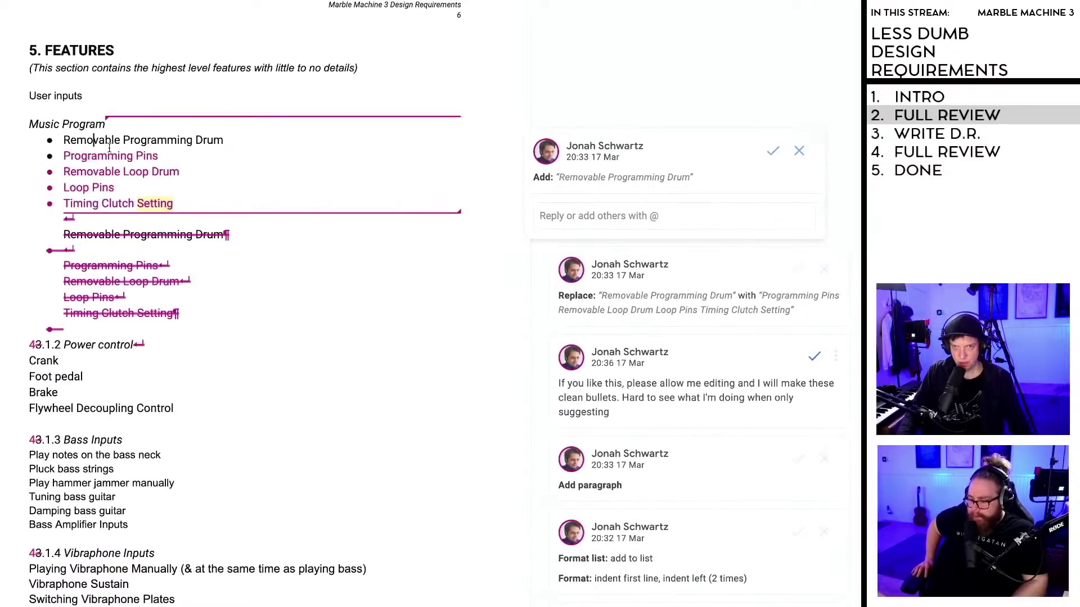
{"action": "left_click", "coordinate": [192, 151]}
{"action": "left_click", "coordinate": [192, 144]}
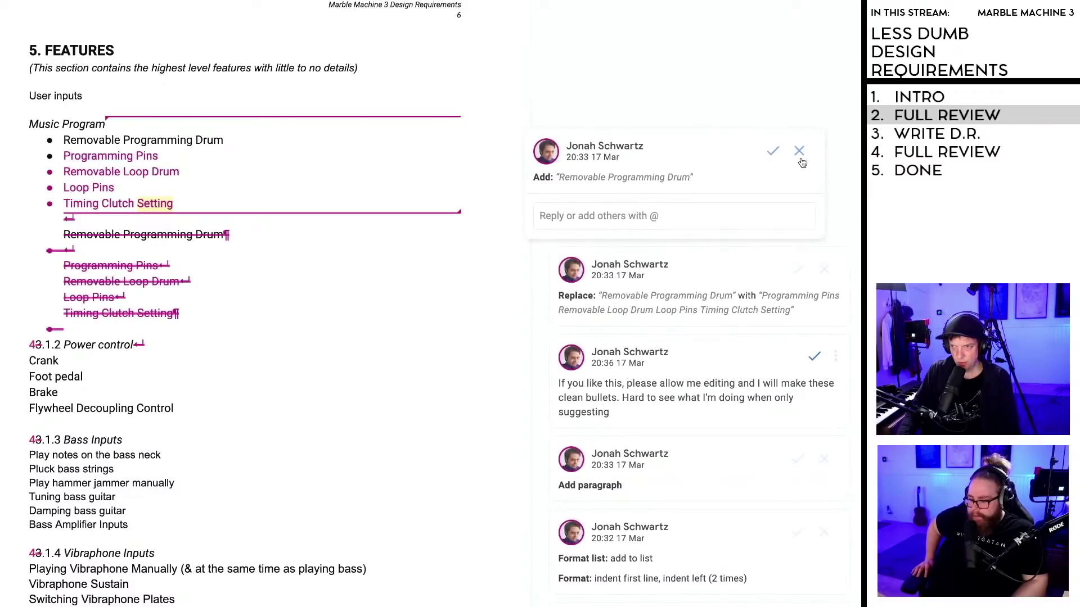
{"action": "left_click", "coordinate": [800, 160]}
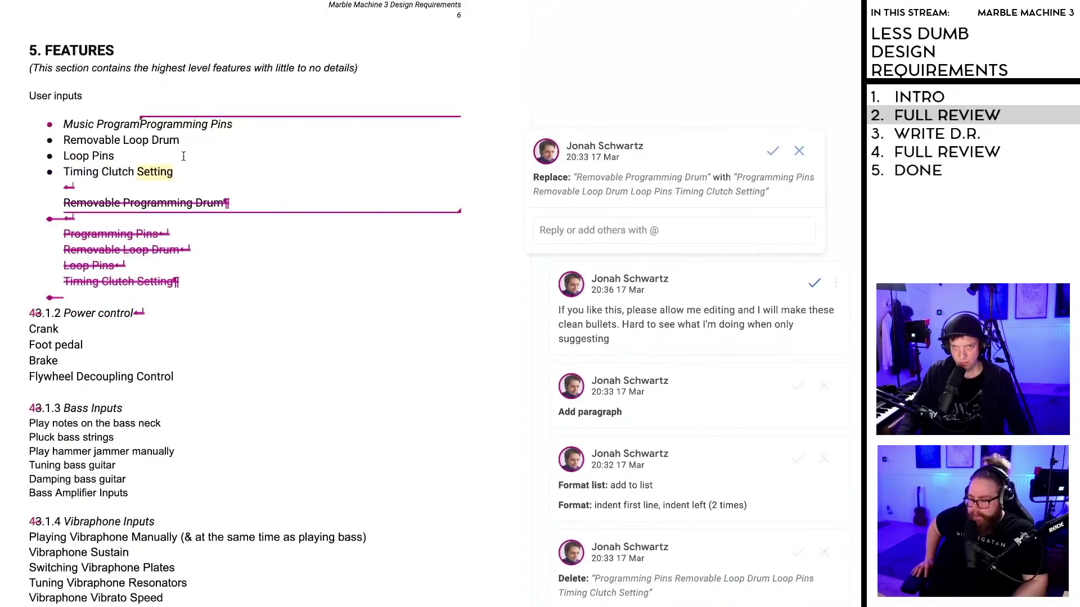
{"action": "key", "text": "ctrl+z"}
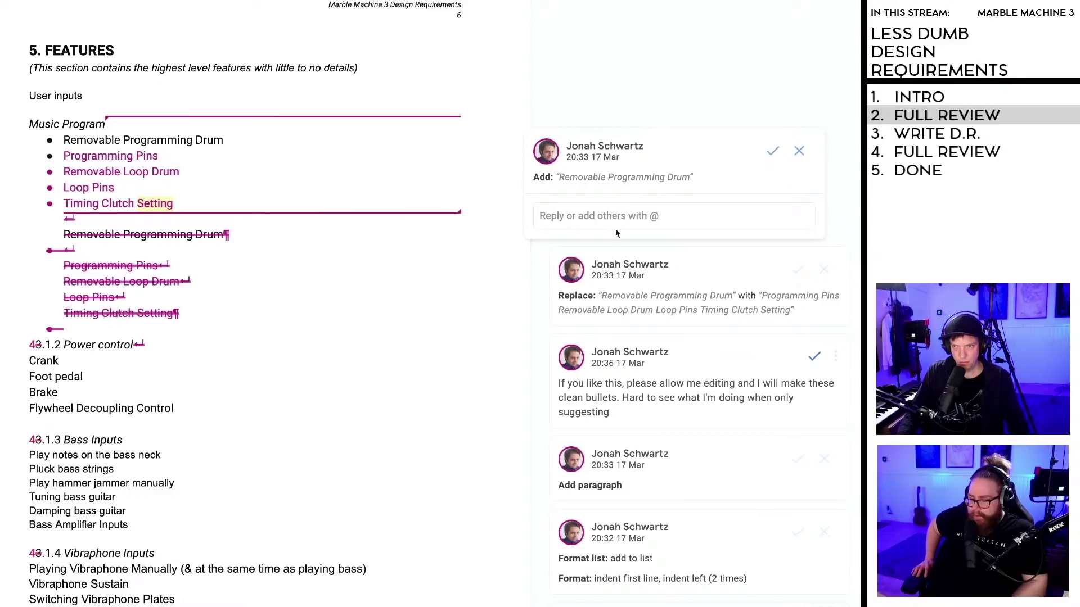
Step: Accept the suggested addition of "Removable Programming Drum" as a bullet under Music Program
{"action": "left_click", "coordinate": [774, 152]}
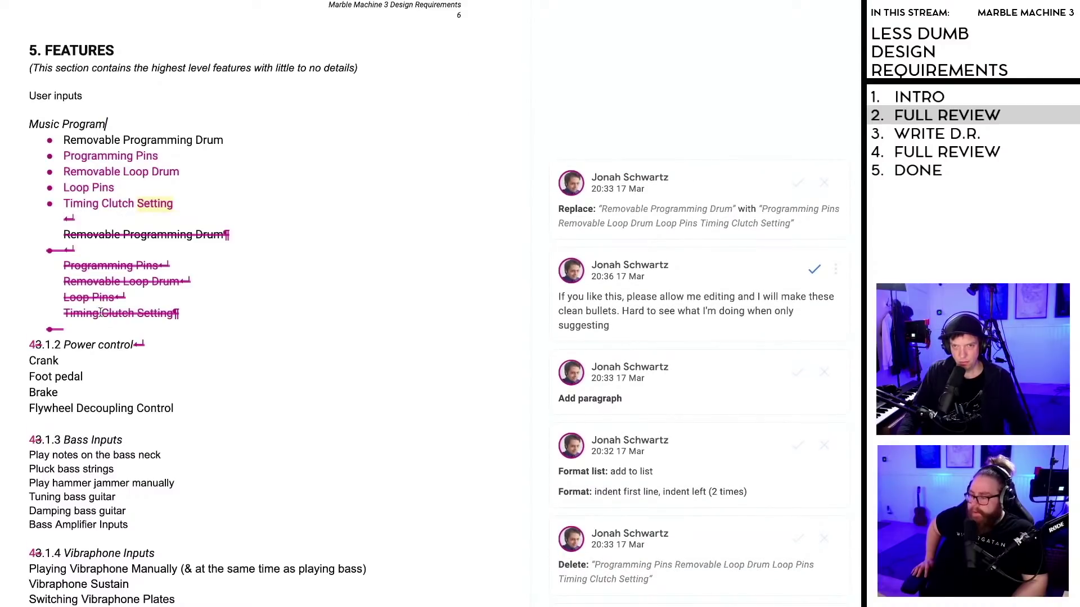
Step: Delete the section numbers in front of the "Power control" and "Bass Inputs" headings
{"action": "scroll", "coordinate": [48, 301], "scroll_direction": "down", "scroll_amount": 1}
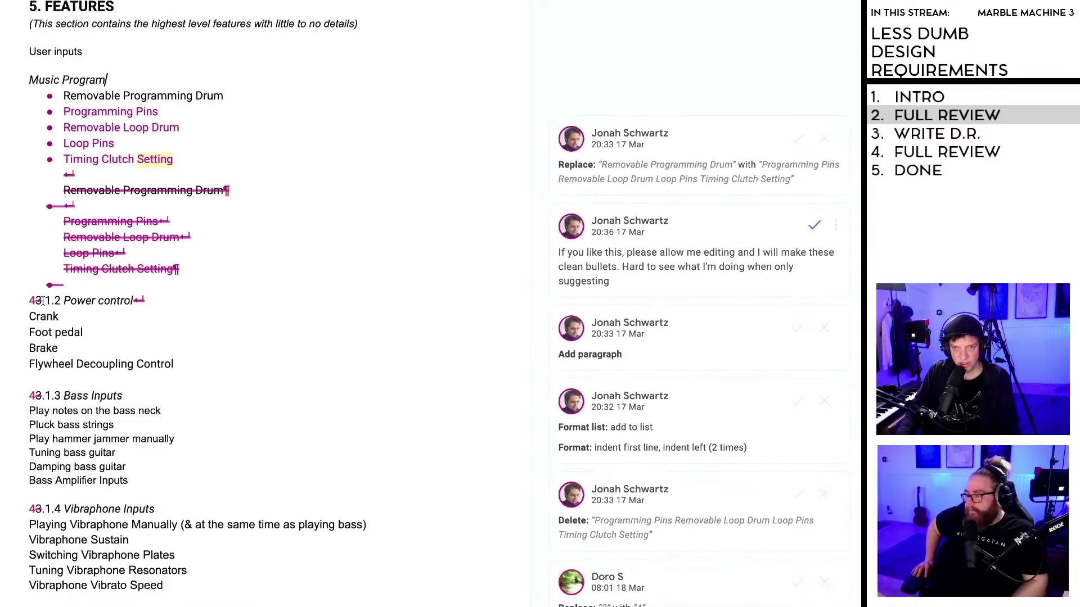
{"action": "left_click_drag", "start_coordinate": [65, 300], "coordinate": [29, 301]}
{"action": "key", "text": "BackSpace"}
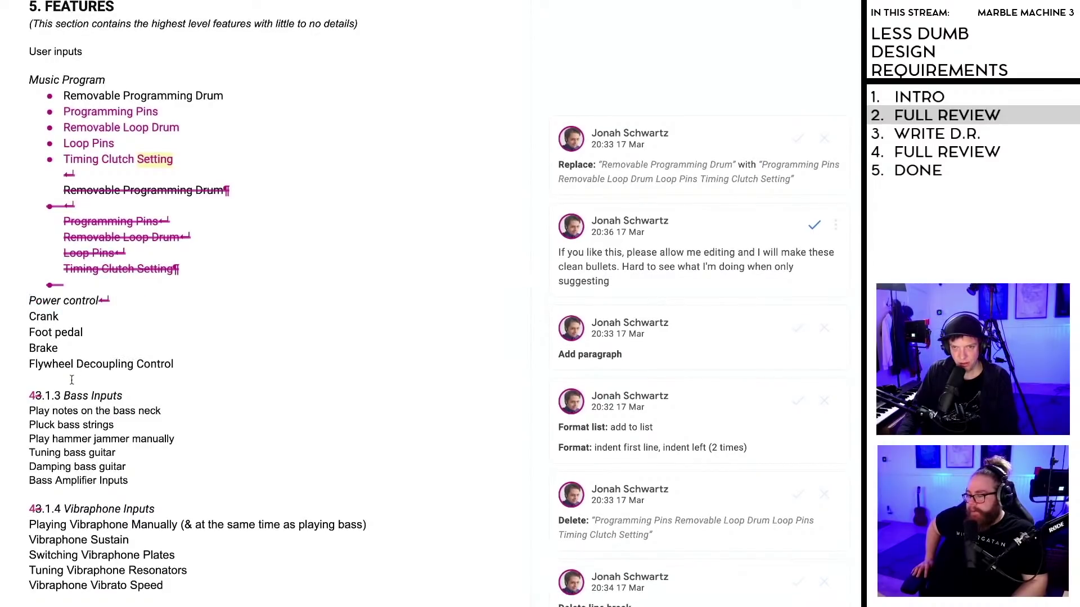
{"action": "scroll", "coordinate": [72, 380], "scroll_direction": "down", "scroll_amount": 1}
{"action": "left_click_drag", "start_coordinate": [61, 341], "coordinate": [29, 341]}
{"action": "key", "text": "BackSpace"}
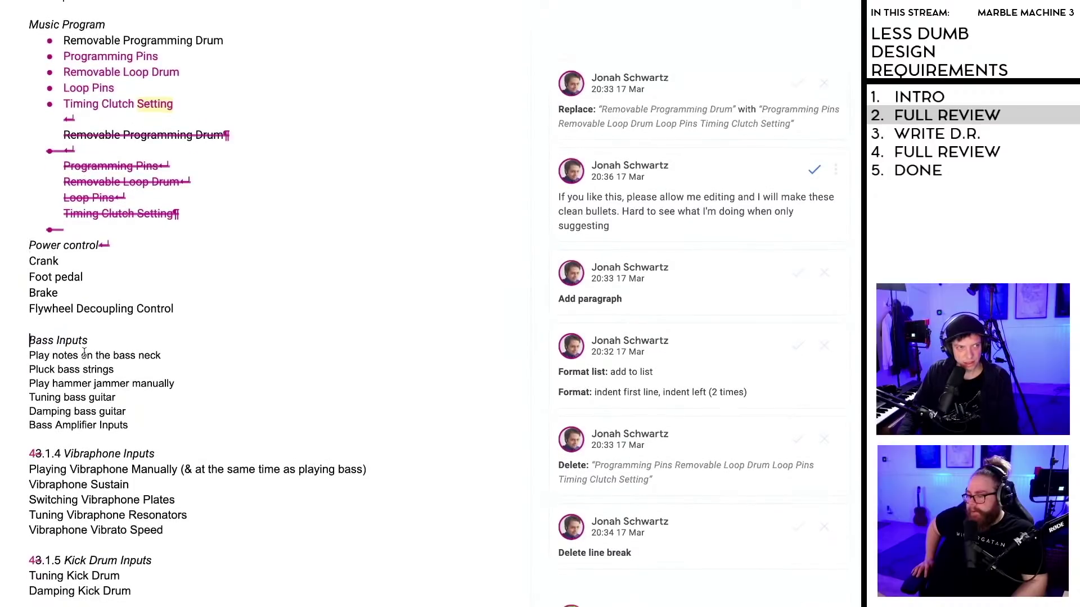
Step: Delete the section numbers in front of the "Vibraphone Inputs", "Kick Drum Inputs" and "Snare Drum Inputs" headings
{"action": "scroll", "coordinate": [85, 341], "scroll_direction": "down", "scroll_amount": 2}
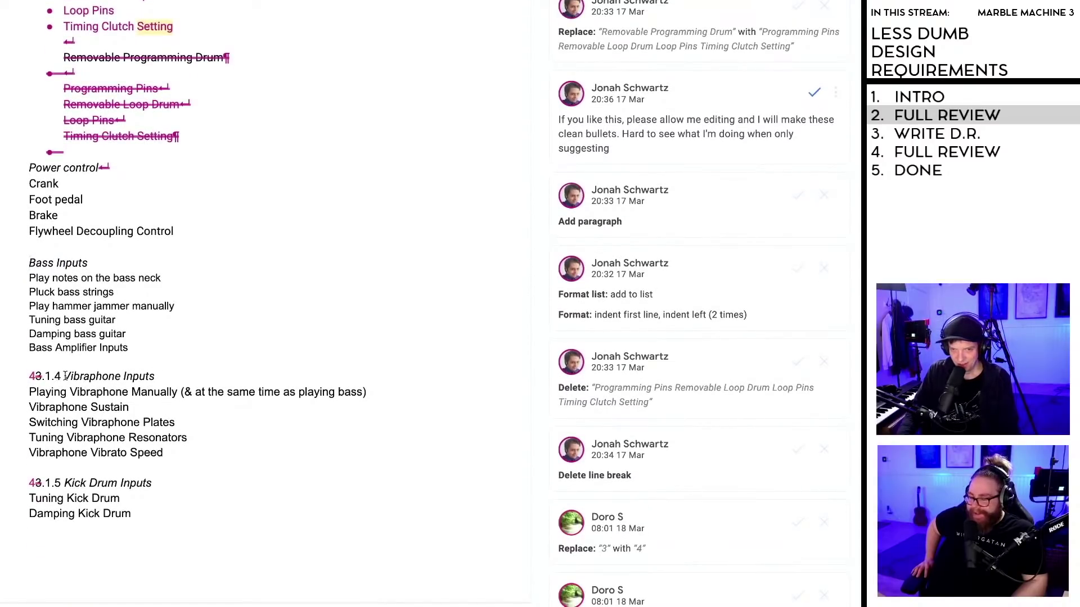
{"action": "left_click_drag", "start_coordinate": [62, 376], "coordinate": [29, 368]}
{"action": "key", "text": "BackSpace"}
{"action": "scroll", "coordinate": [76, 394], "scroll_direction": "down", "scroll_amount": 2}
{"action": "scroll", "coordinate": [76, 394], "scroll_direction": "down", "scroll_amount": 1}
{"action": "key", "text": "BackSpace"}
{"action": "scroll", "coordinate": [100, 350], "scroll_direction": "down", "scroll_amount": 4}
{"action": "key", "text": "BackSpace"}
Step: Delete the section numbers in front of the "Hi-Hat Inputs", "Cymbal Inputs" and "On/Off Inputs" headings
{"action": "scroll", "coordinate": [61, 384], "scroll_direction": "down", "scroll_amount": 3}
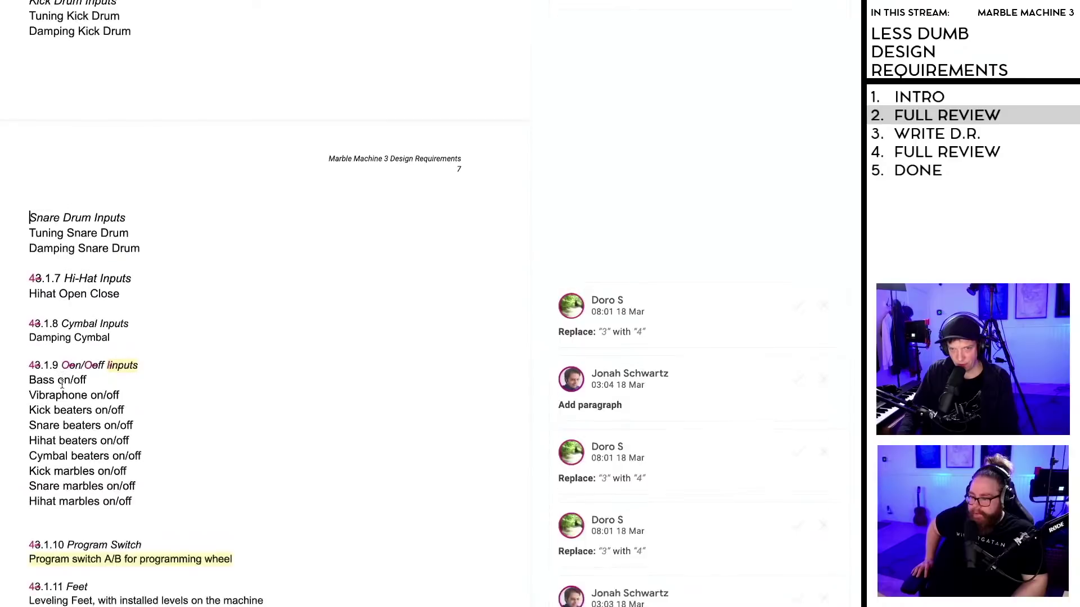
{"action": "scroll", "coordinate": [62, 384], "scroll_direction": "down", "scroll_amount": 1}
{"action": "left_click_drag", "start_coordinate": [62, 241], "coordinate": [29, 240]}
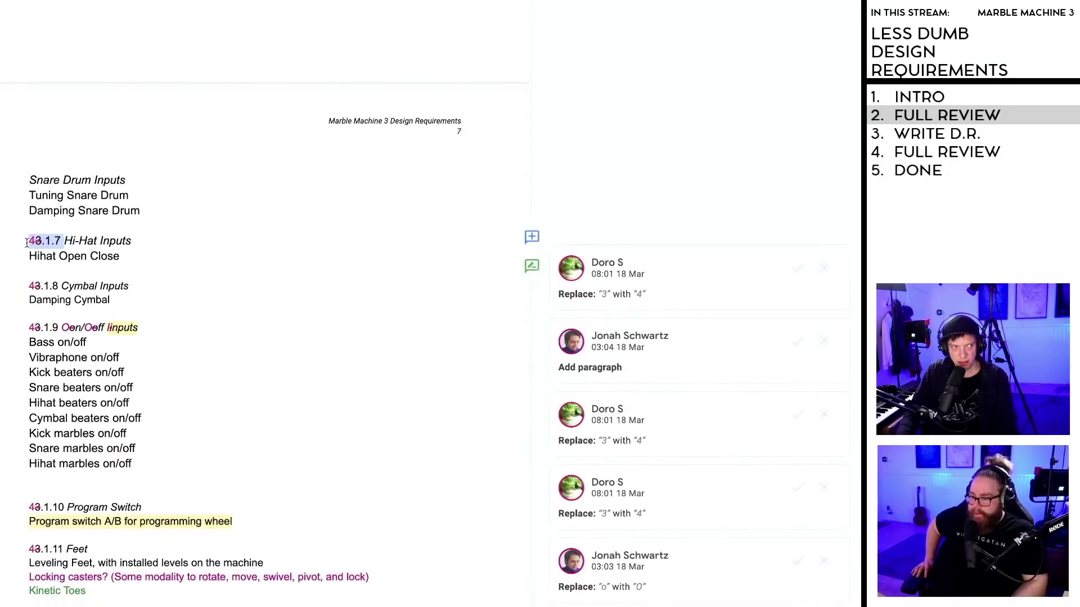
{"action": "key", "text": "BackSpace"}
{"action": "scroll", "coordinate": [54, 267], "scroll_direction": "down", "scroll_amount": 1}
{"action": "scroll", "coordinate": [53, 268], "scroll_direction": "down", "scroll_amount": 1}
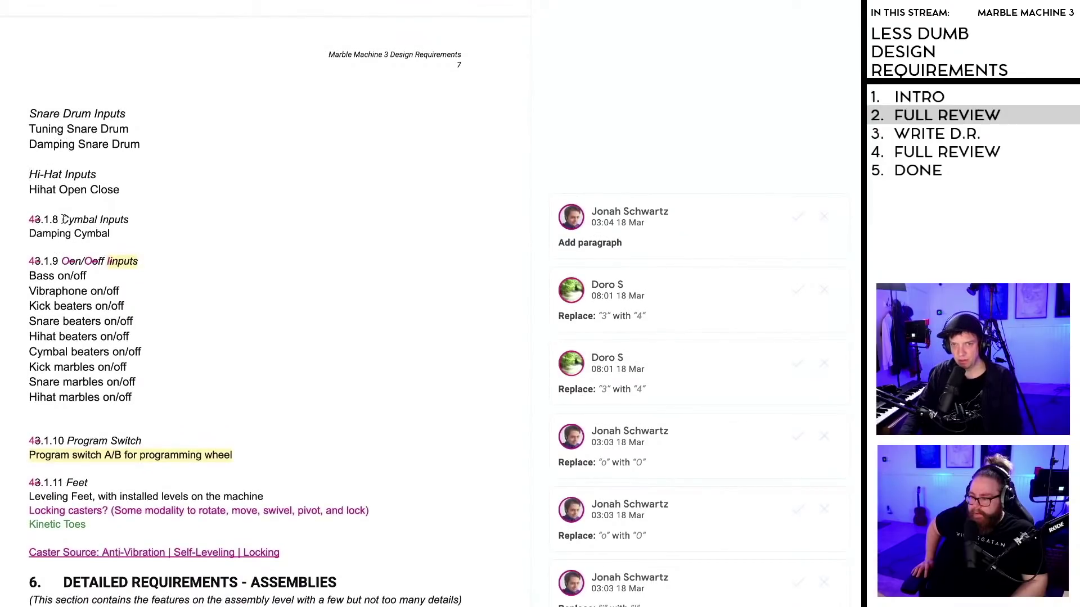
{"action": "left_click_drag", "start_coordinate": [64, 219], "coordinate": [29, 219]}
{"action": "key", "text": "BackSpace"}
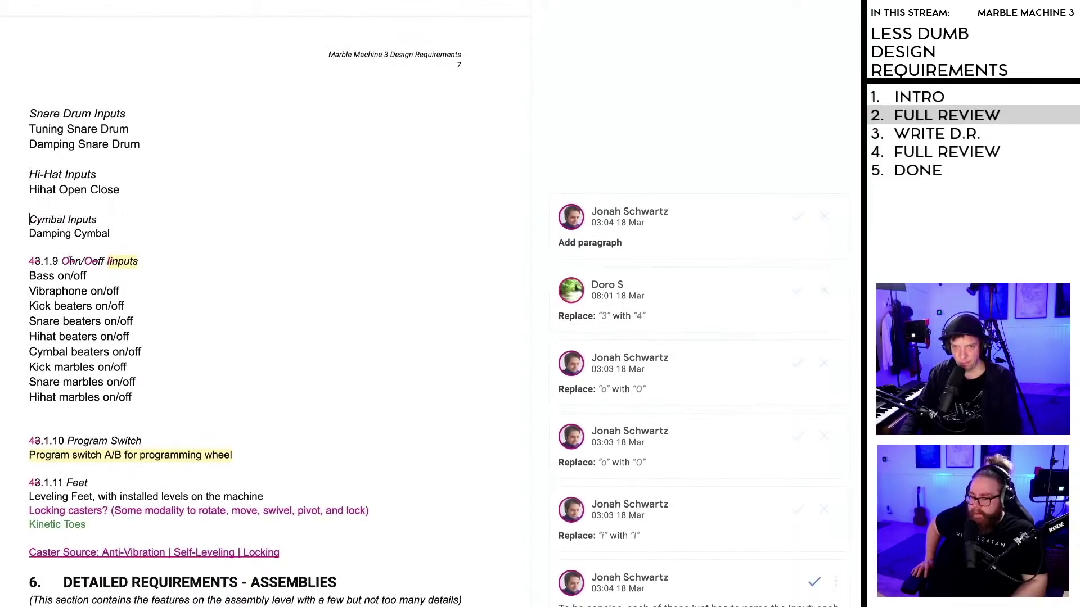
{"action": "left_click_drag", "start_coordinate": [61, 261], "coordinate": [28, 261]}
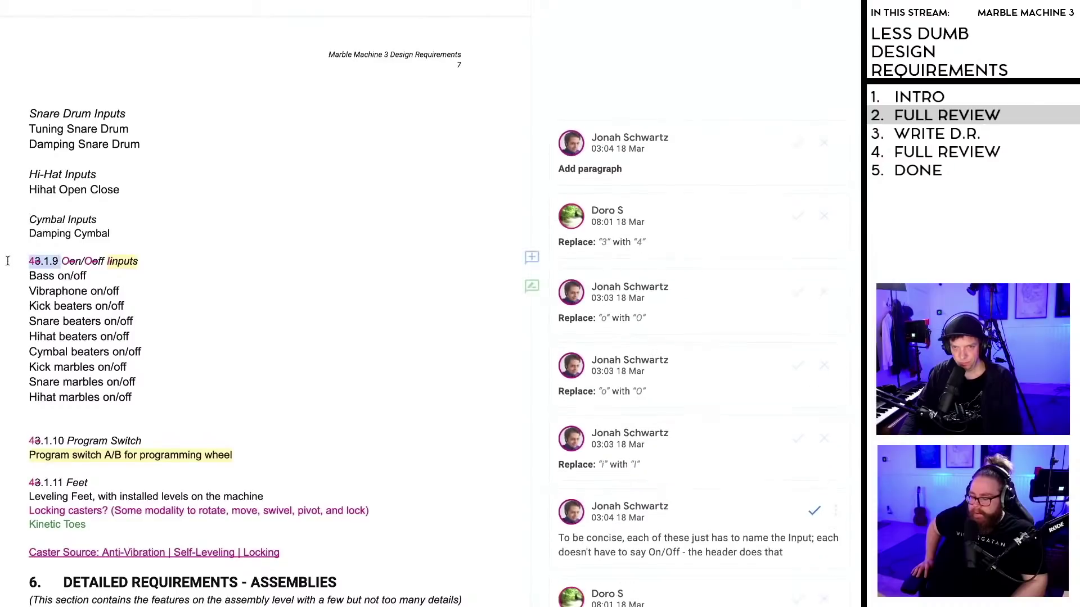
{"action": "key", "text": "BackSpace"}
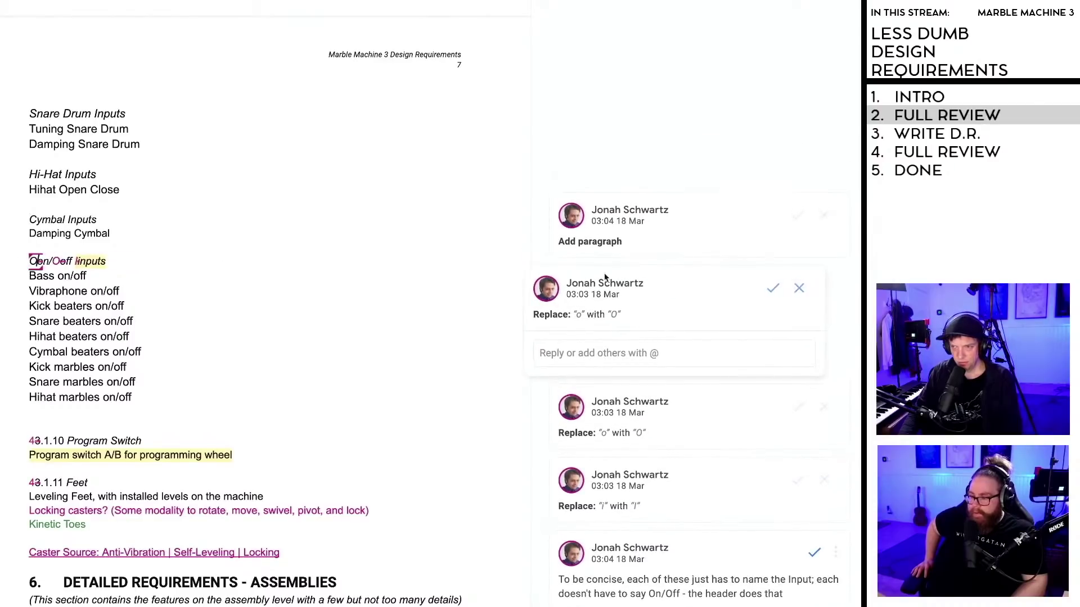
Step: Reject the suggested extra paragraph above "Cymbal Inputs" and accept the suggested capital letters in the "On/Off Inputs" heading
{"action": "left_click", "coordinate": [801, 215]}
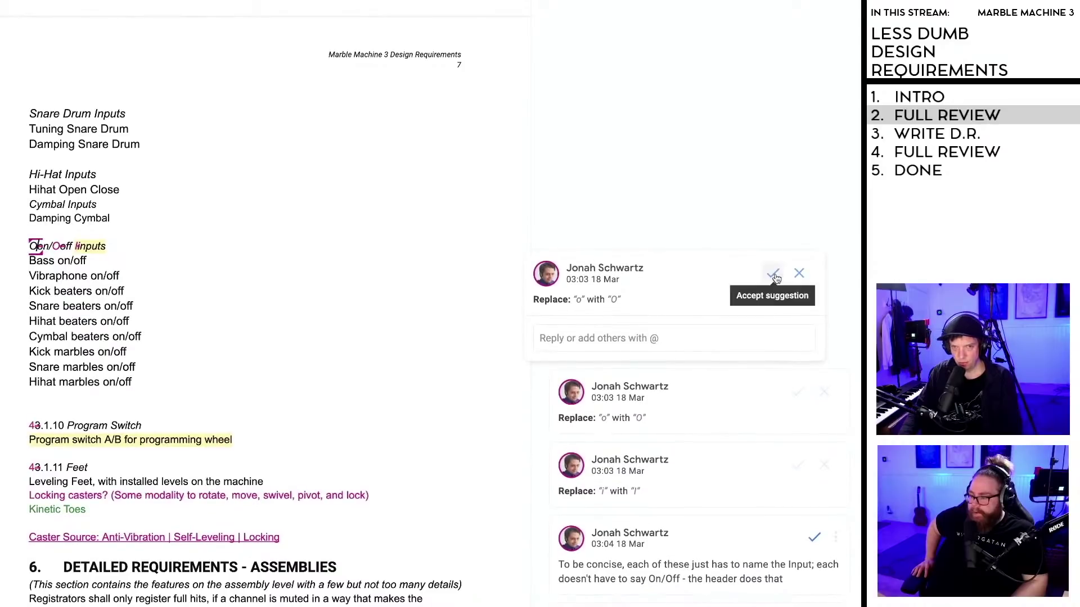
{"action": "left_click", "coordinate": [774, 275]}
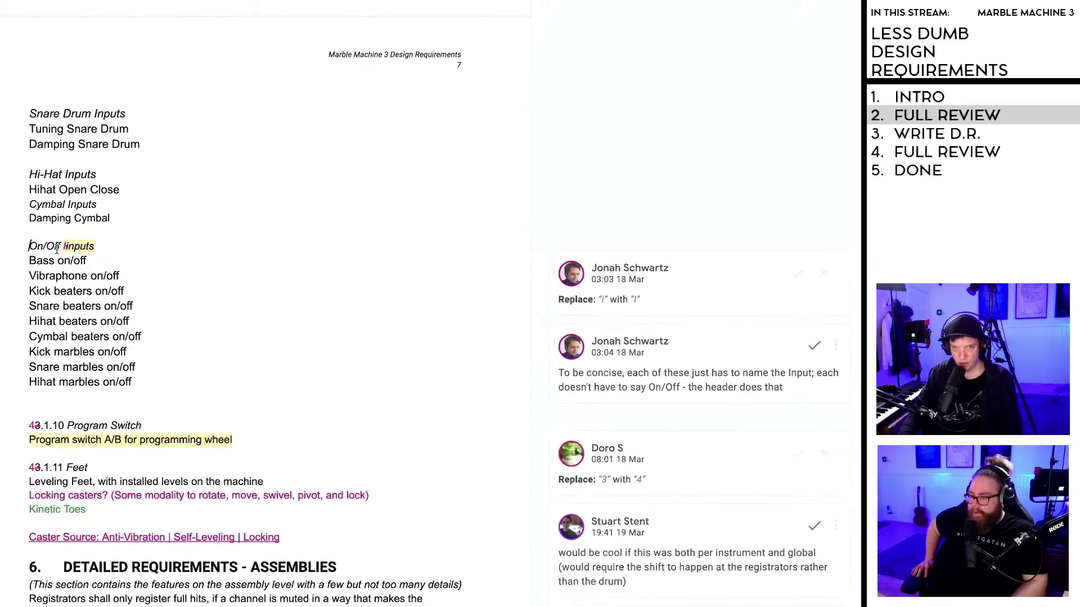
{"action": "left_click", "coordinate": [724, 286]}
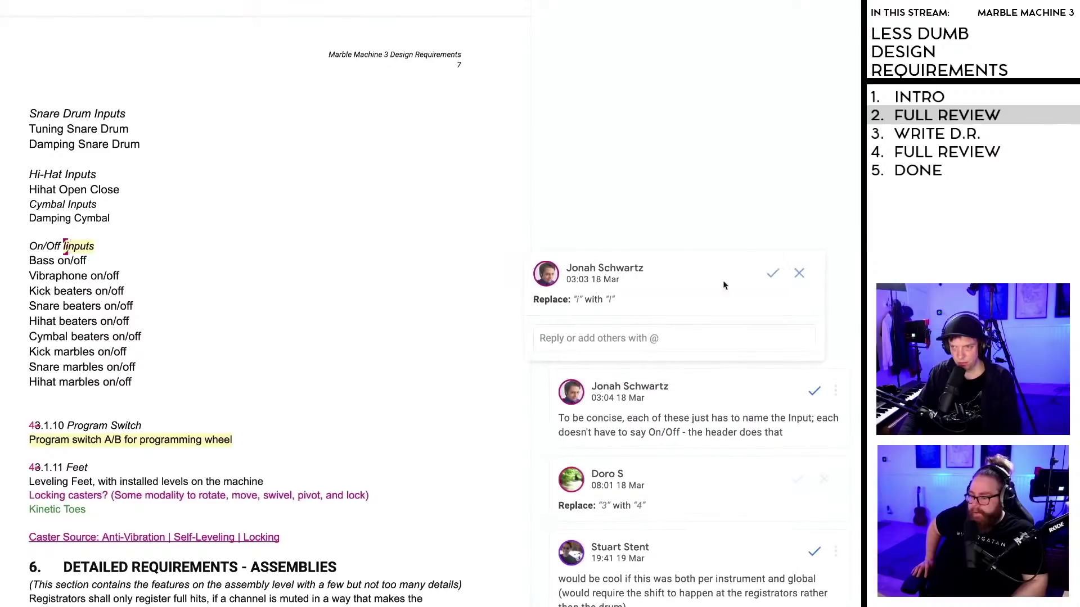
{"action": "left_click", "coordinate": [772, 273]}
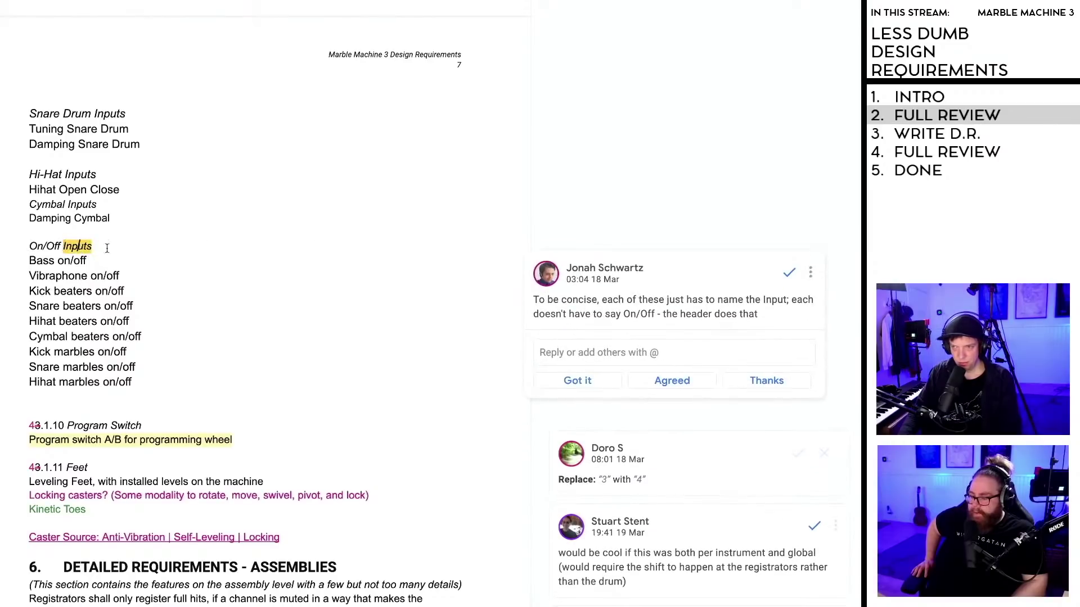
Step: Resolve the comment on the "On/Off Inputs" heading about naming each input concisely without repeating on/off
{"action": "scroll", "coordinate": [215, 276], "scroll_direction": "down", "scroll_amount": 2}
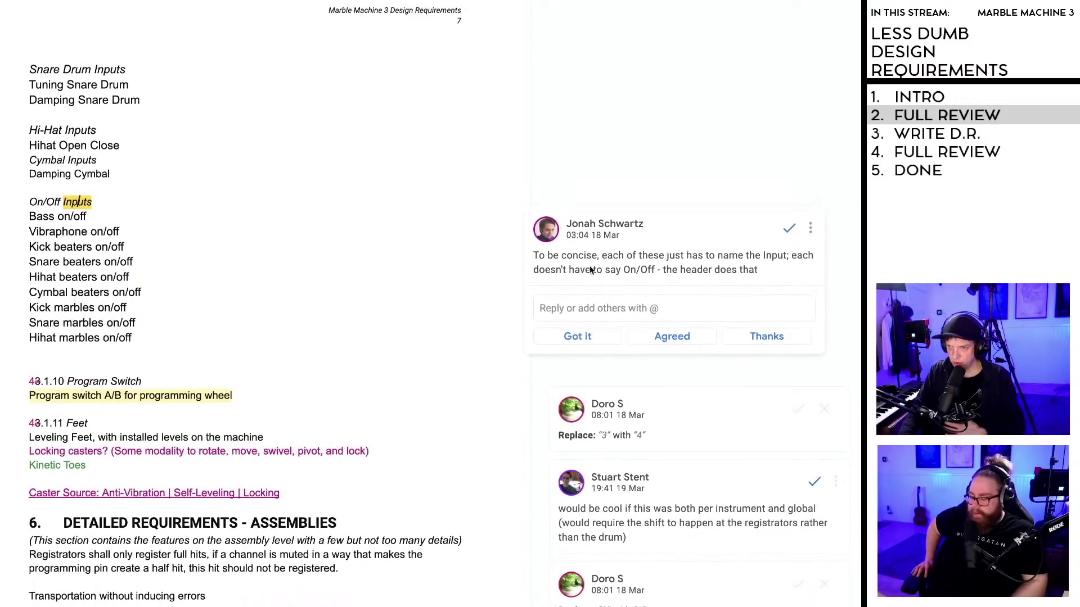
{"action": "scroll", "coordinate": [663, 265], "scroll_direction": "down", "scroll_amount": 1}
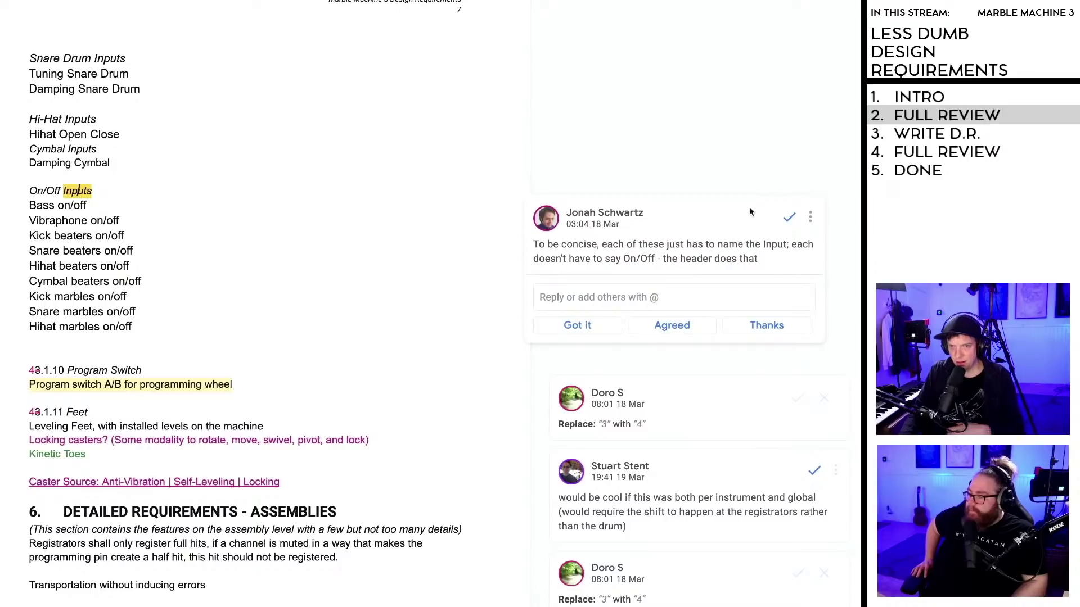
{"action": "left_click", "coordinate": [790, 219]}
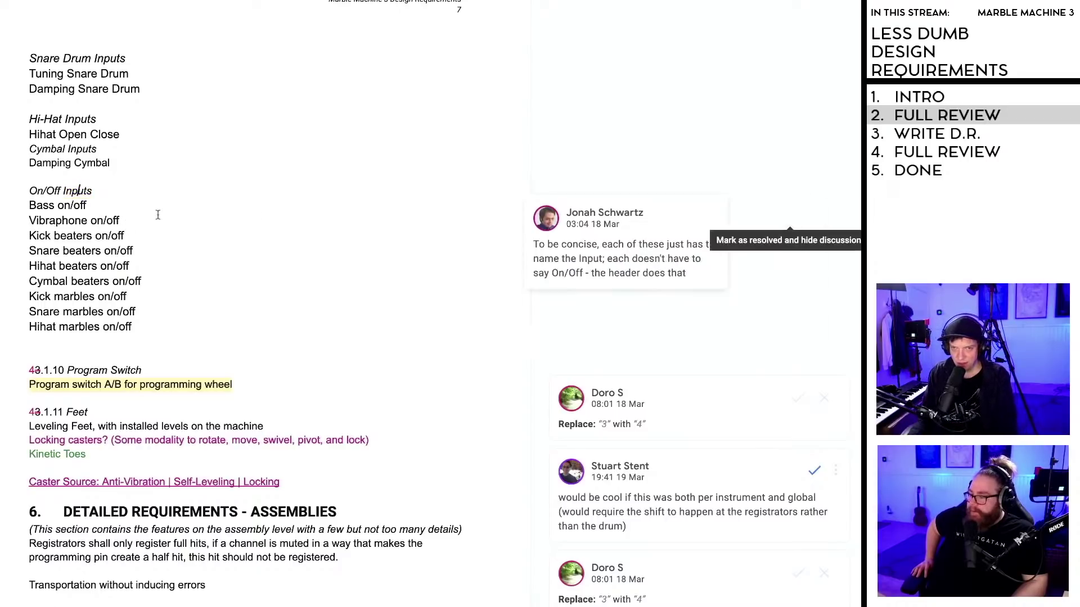
Step: Try to remove the repeated "on/off" wording from the first entries under "On/Off Inputs", starting with Bass and Vibraphone
{"action": "scroll", "coordinate": [107, 194], "scroll_direction": "down", "scroll_amount": 1}
{"action": "scroll", "coordinate": [124, 193], "scroll_direction": "down", "scroll_amount": 1}
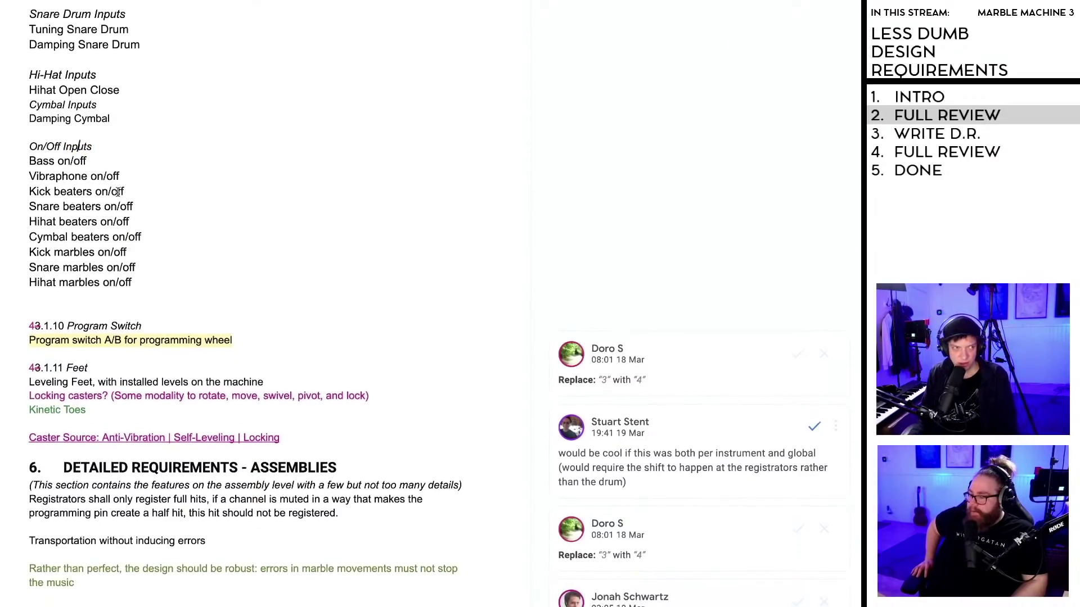
{"action": "left_click_drag", "start_coordinate": [95, 159], "coordinate": [56, 162]}
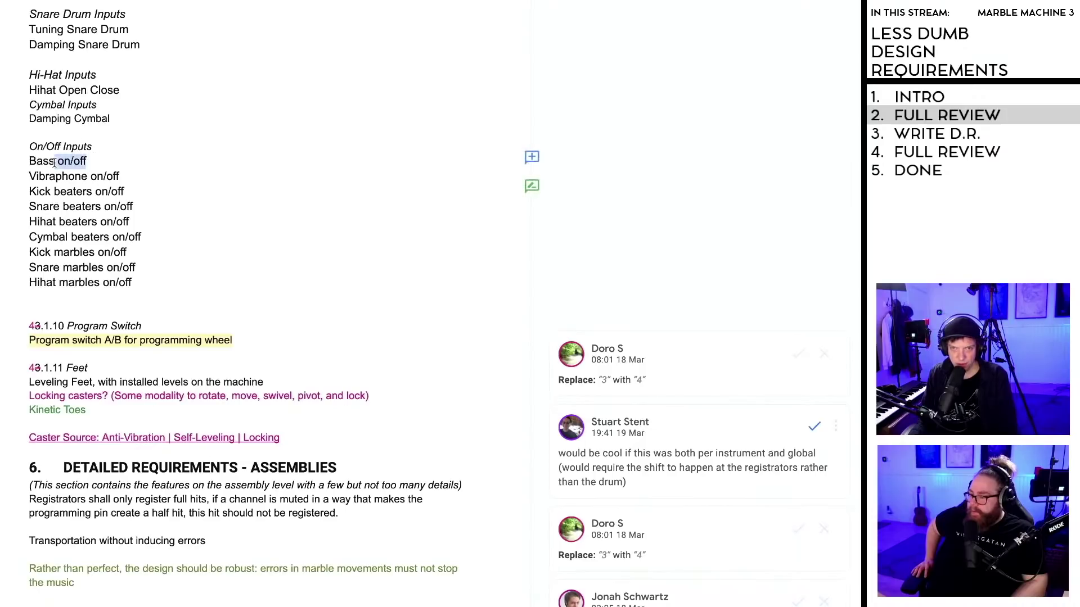
{"action": "key", "text": "BackSpace"}
{"action": "left_click_drag", "start_coordinate": [121, 178], "coordinate": [100, 206]}
{"action": "key", "text": "BackSpace"}
{"action": "key", "text": "BackSpace"}
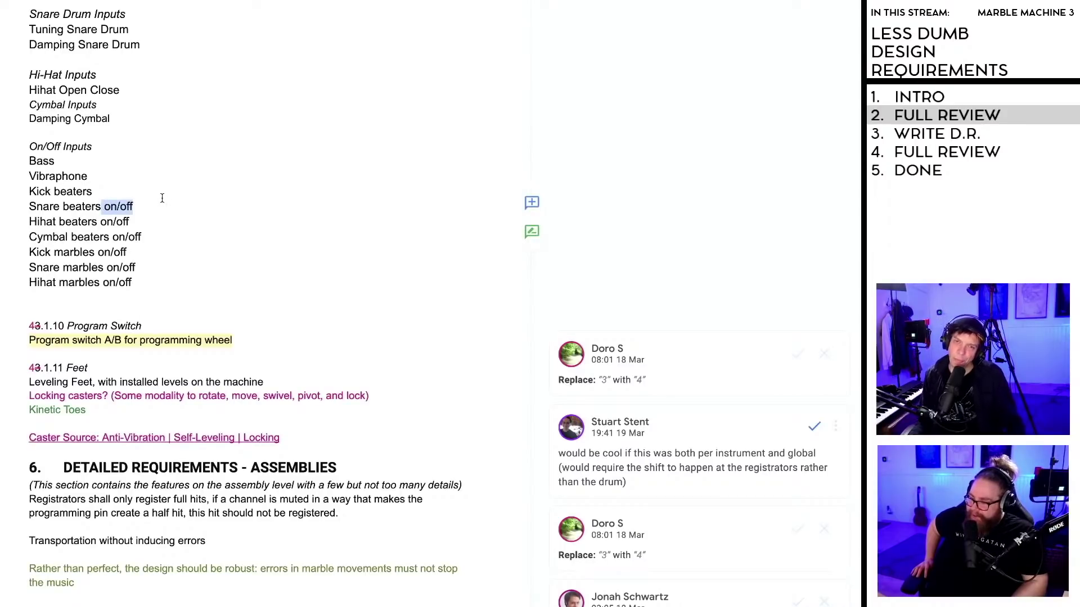
Step: Undo the "on/off" removals in the On/Off Inputs list
{"action": "key", "text": "ctrl+z"}
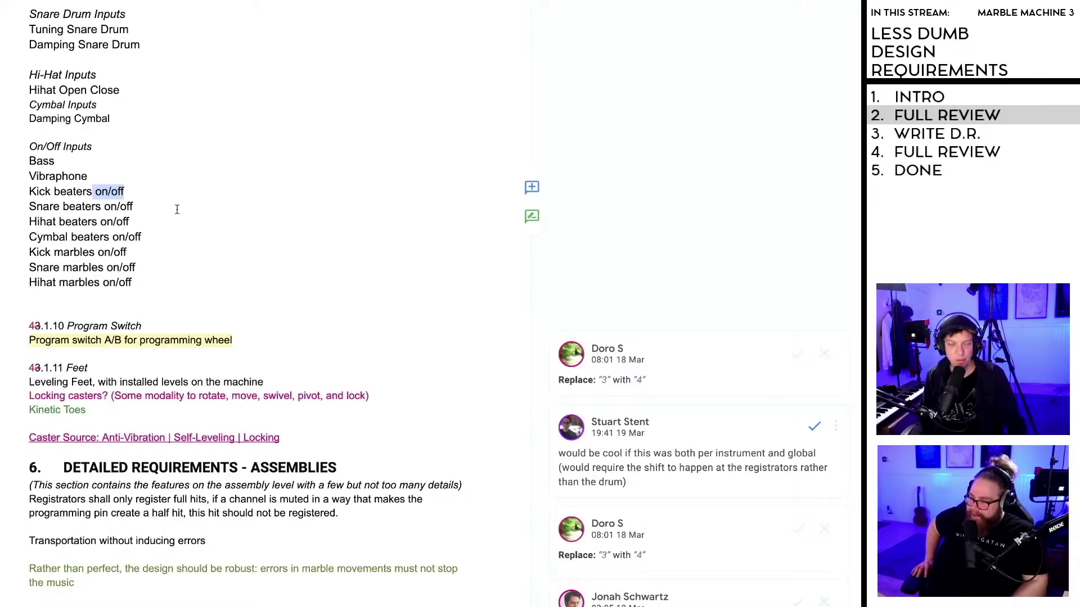
{"action": "key", "text": "ctrl+z"}
{"action": "key", "text": "ctrl+z"}
{"action": "left_click", "coordinate": [179, 212]}
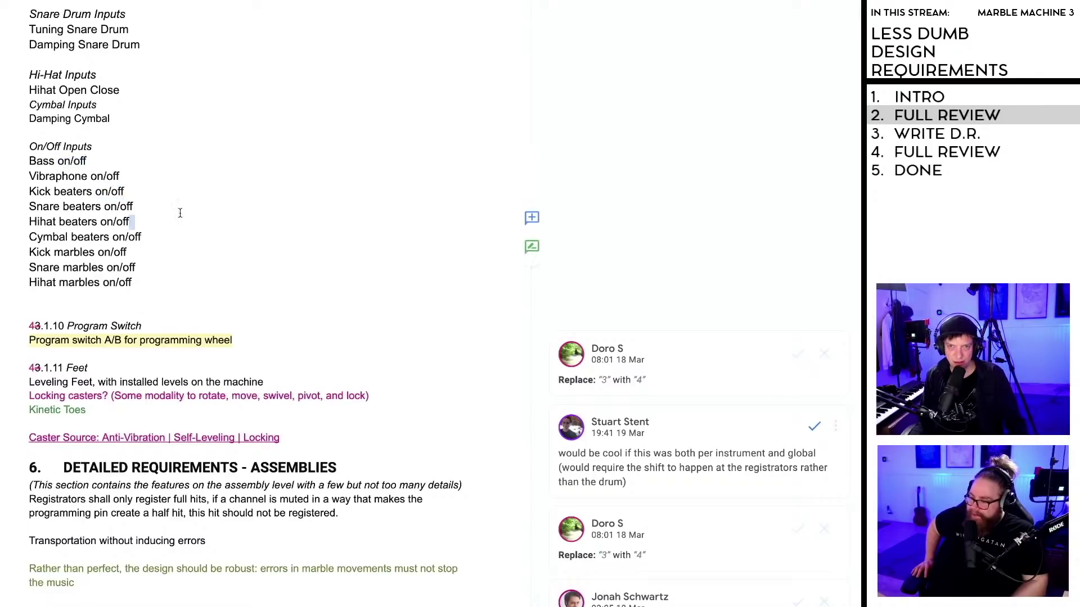
Step: Resolve the comment on "Timing Clutch Setting" under Music Program that asks for editing access to clean up the bullets
{"action": "scroll", "coordinate": [129, 225], "scroll_direction": "down", "scroll_amount": 1}
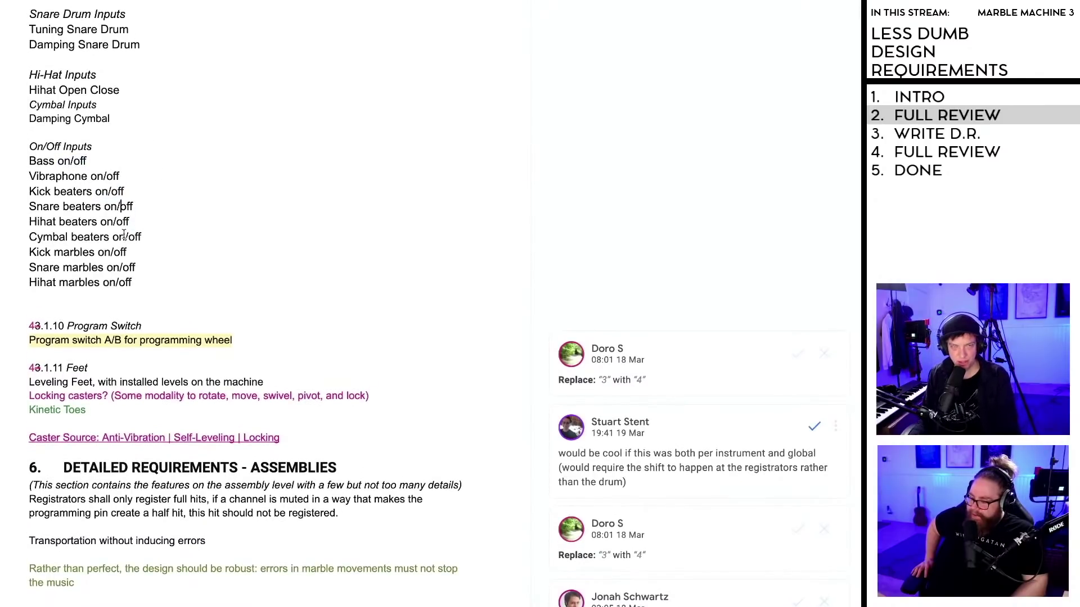
{"action": "scroll", "coordinate": [123, 232], "scroll_direction": "up", "scroll_amount": 15}
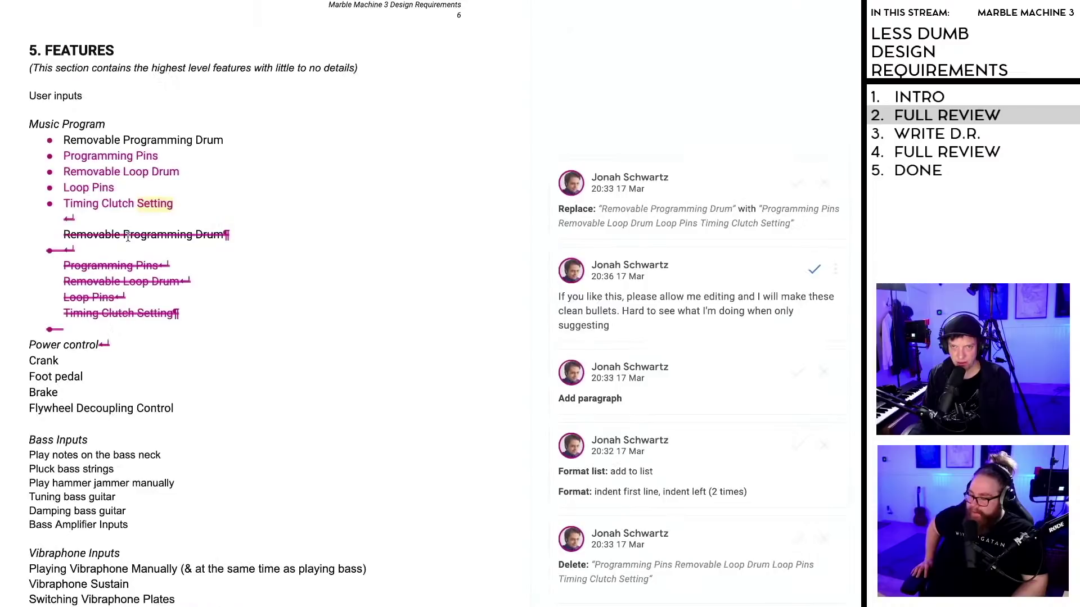
{"action": "scroll", "coordinate": [139, 236], "scroll_direction": "up", "scroll_amount": 2}
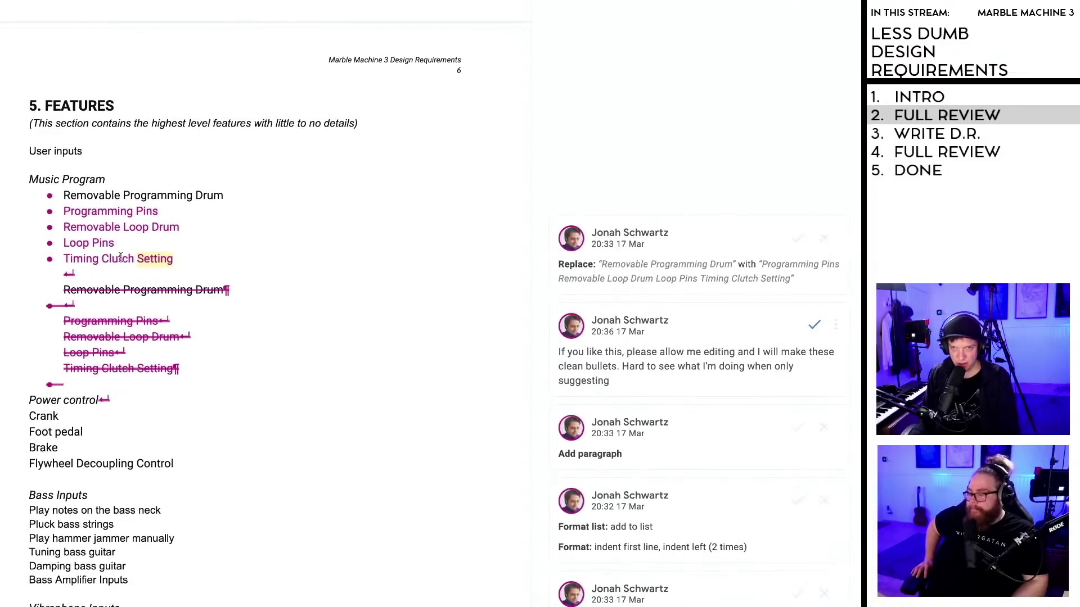
{"action": "left_click", "coordinate": [136, 260]}
{"action": "left_click", "coordinate": [148, 259]}
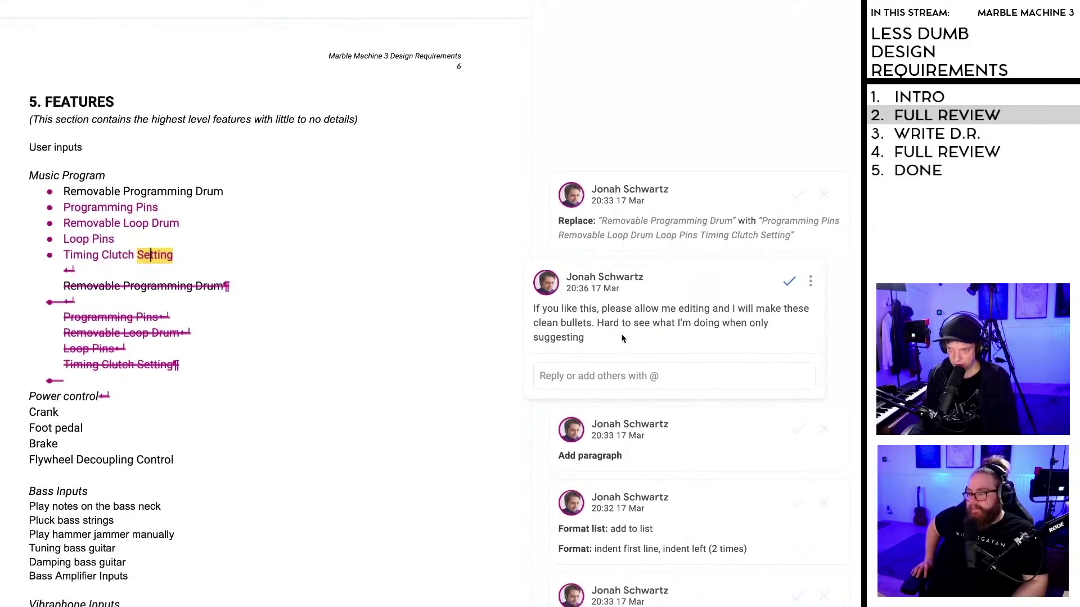
{"action": "scroll", "coordinate": [617, 334], "scroll_direction": "down", "scroll_amount": 1}
{"action": "scroll", "coordinate": [596, 331], "scroll_direction": "down", "scroll_amount": 1}
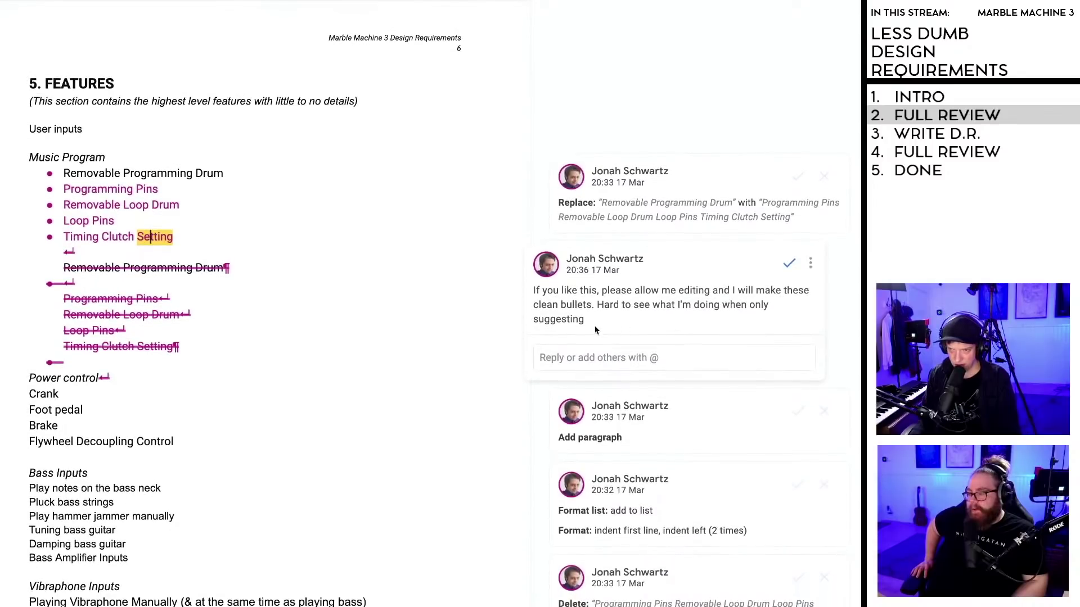
{"action": "scroll", "coordinate": [588, 318], "scroll_direction": "down", "scroll_amount": 1}
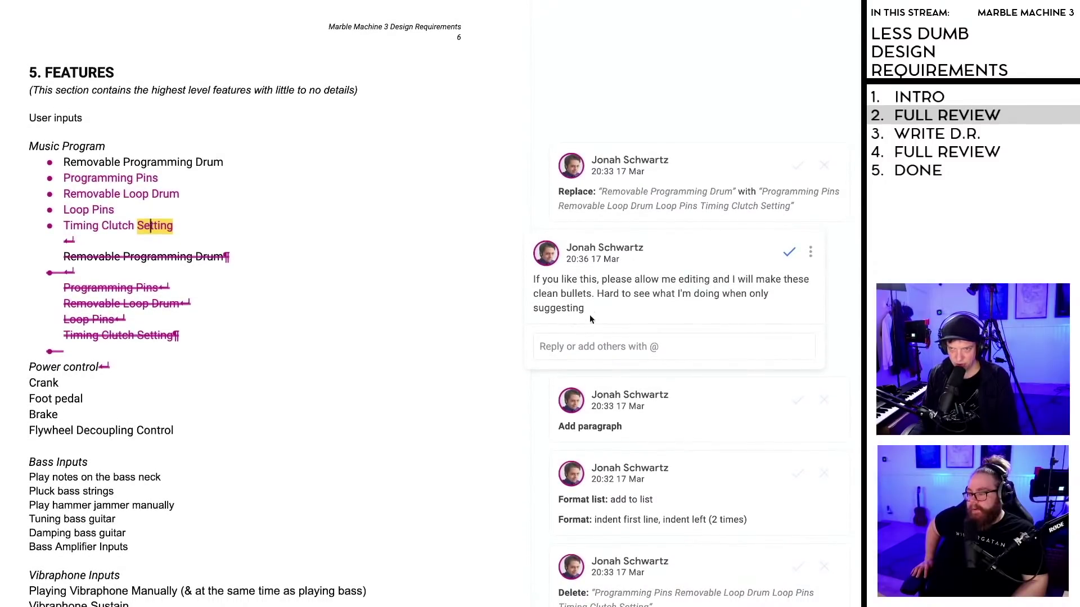
{"action": "scroll", "coordinate": [590, 313], "scroll_direction": "down", "scroll_amount": 1}
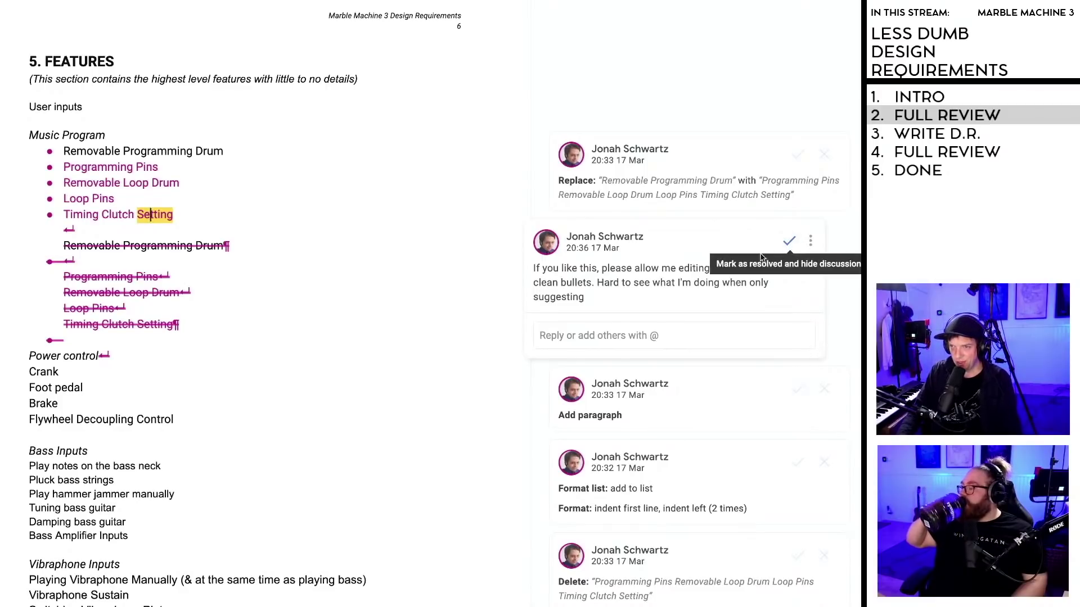
{"action": "left_click", "coordinate": [790, 242]}
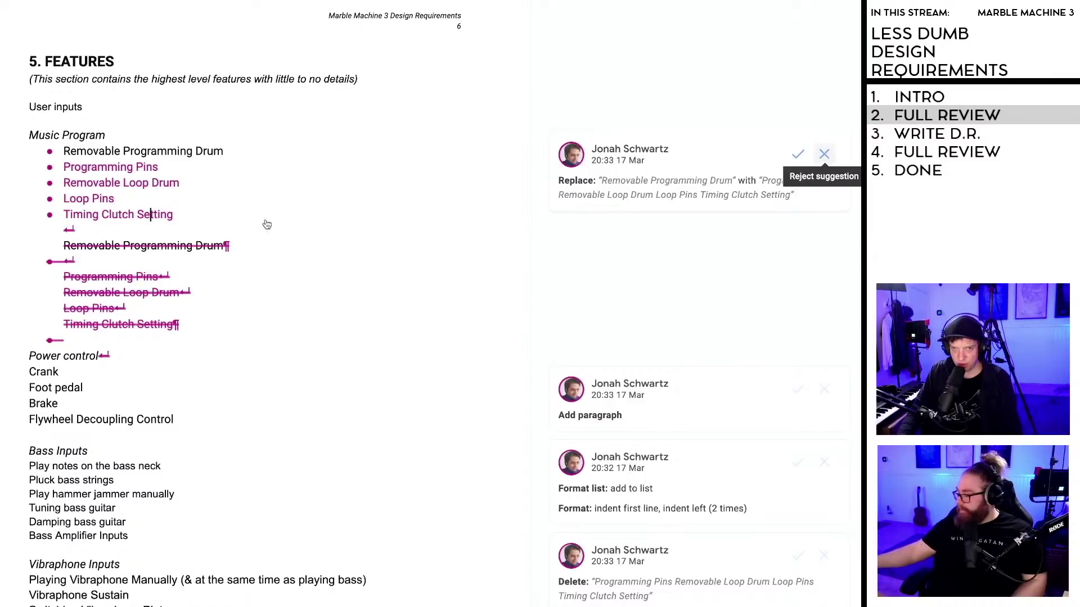
Step: Try rejecting the suggested replacement of "Removable Programming Drum" under Music Program, and undo the rejection
{"action": "left_click", "coordinate": [824, 154]}
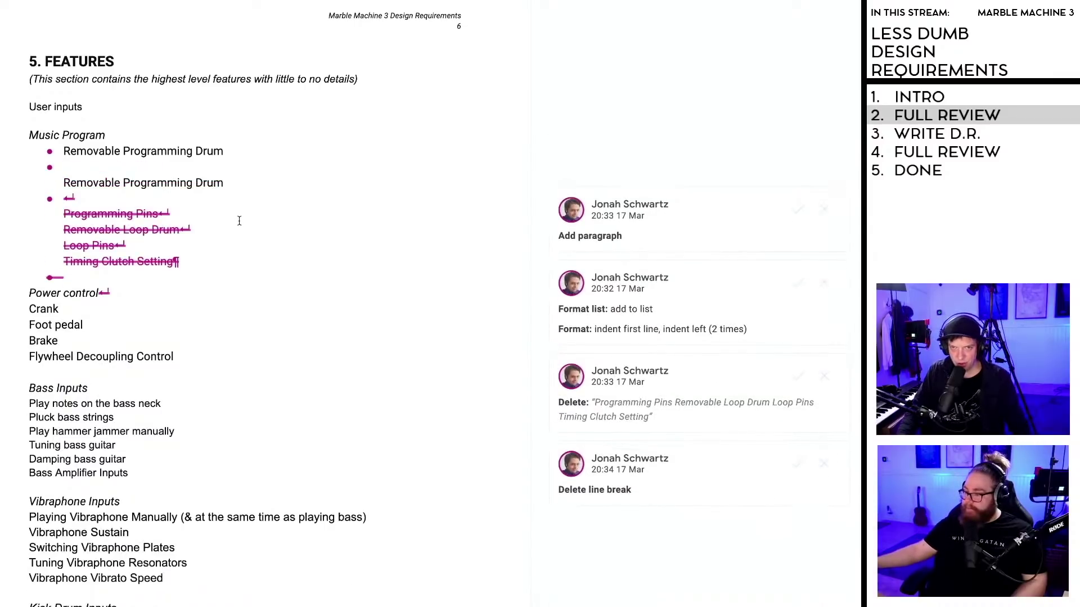
{"action": "key", "text": "ctrl+z"}
Step: Reject the suggested text deletion, list formatting, added paragraph and line-break deletion around the Music Program list
{"action": "left_click", "coordinate": [99, 276]}
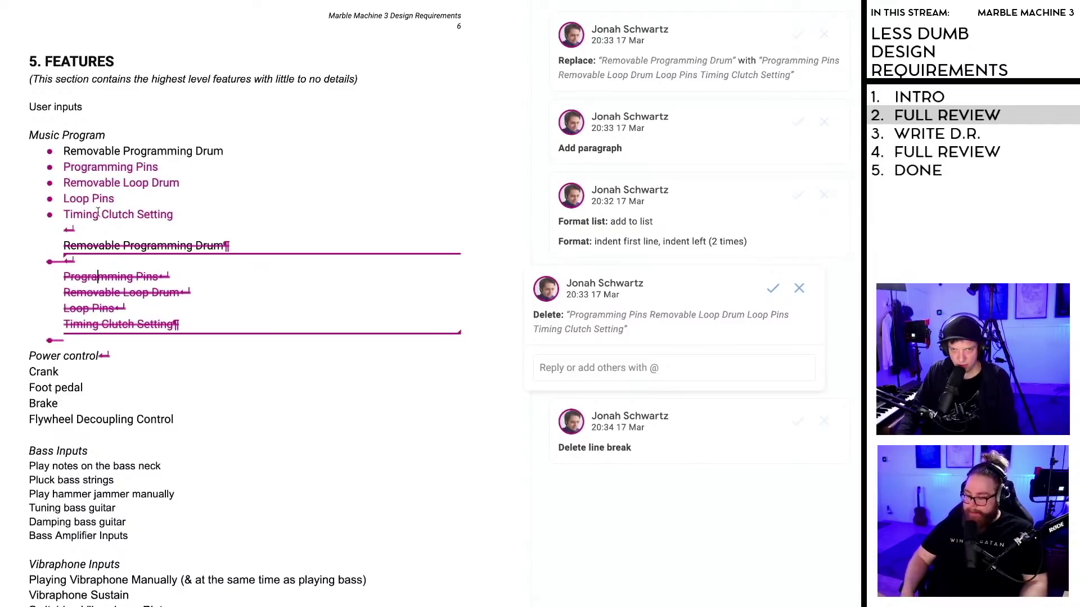
{"action": "left_click_drag", "start_coordinate": [49, 151], "coordinate": [202, 334]}
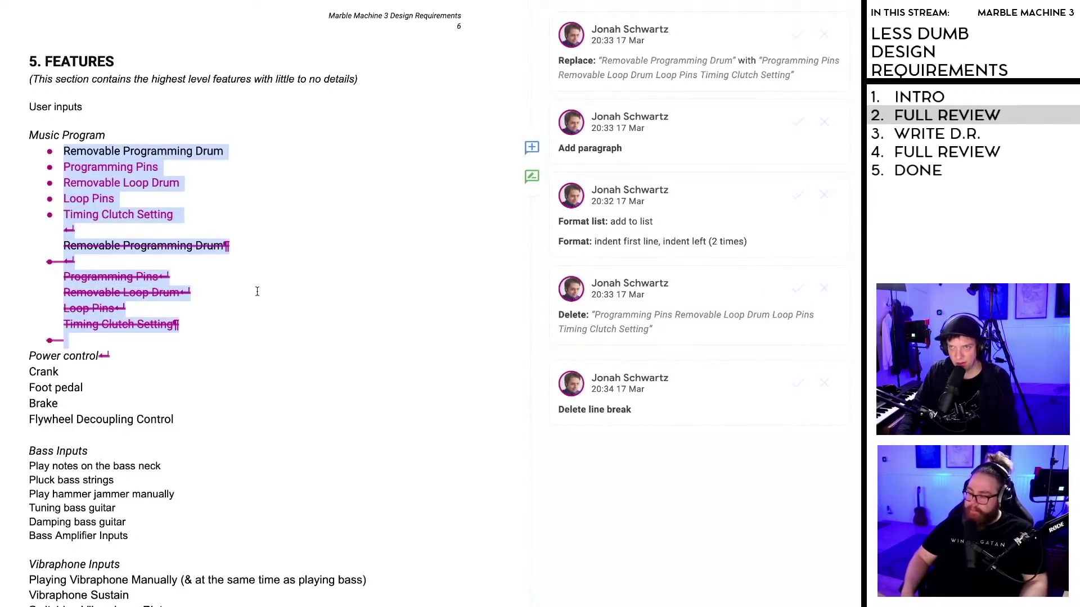
{"action": "left_click", "coordinate": [242, 274]}
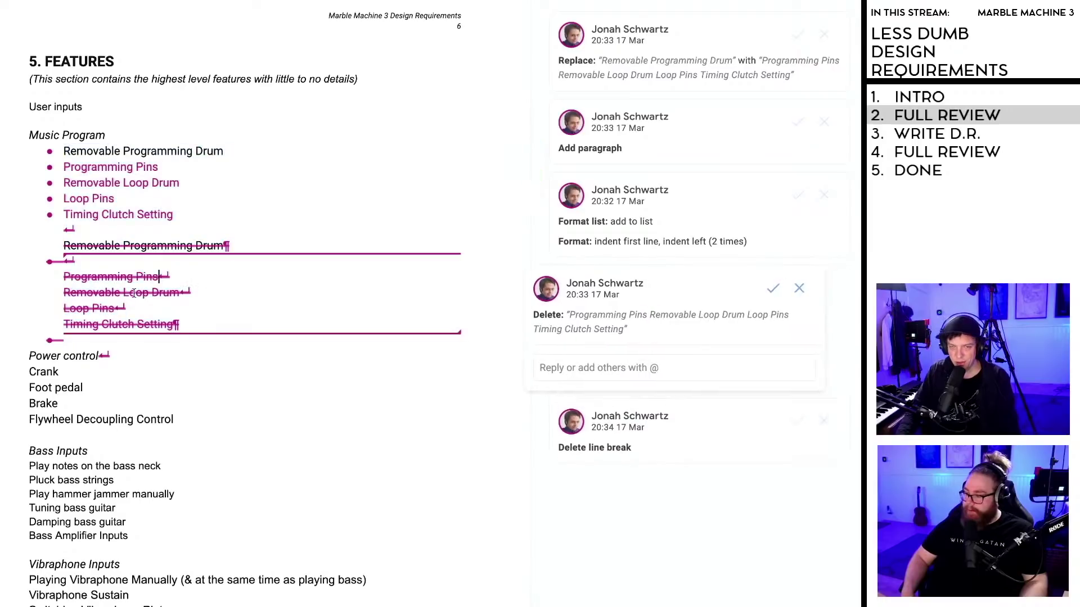
{"action": "left_click", "coordinate": [64, 330]}
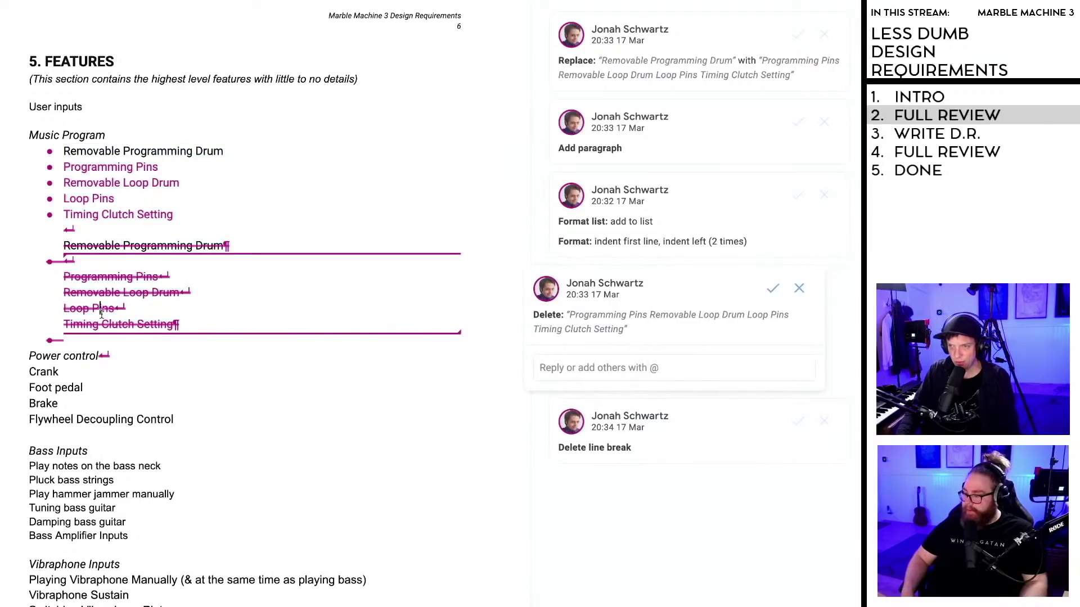
{"action": "left_click", "coordinate": [798, 288]}
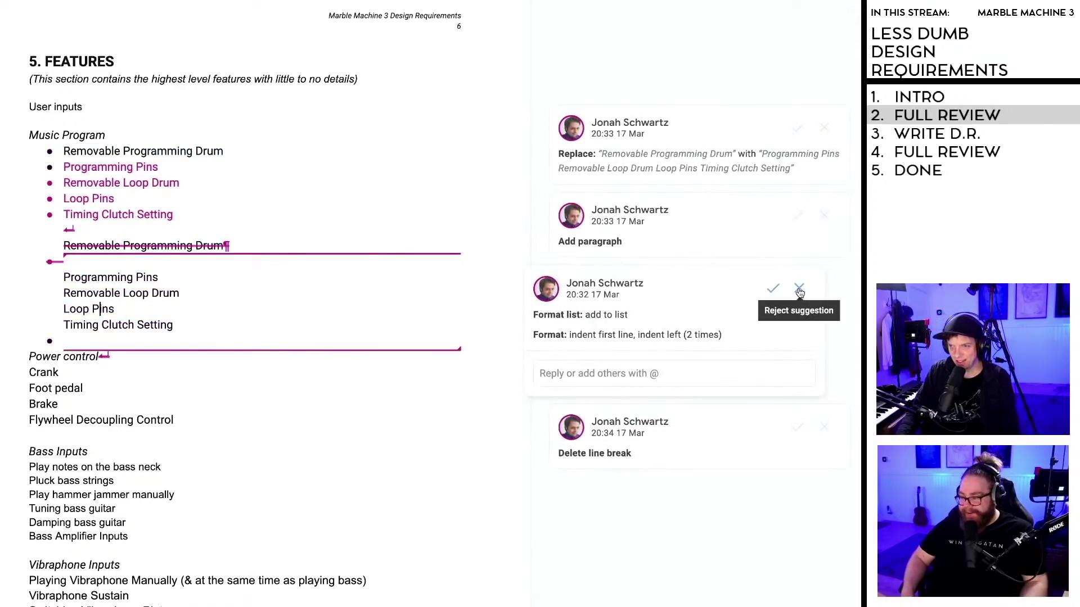
{"action": "left_click", "coordinate": [800, 289]}
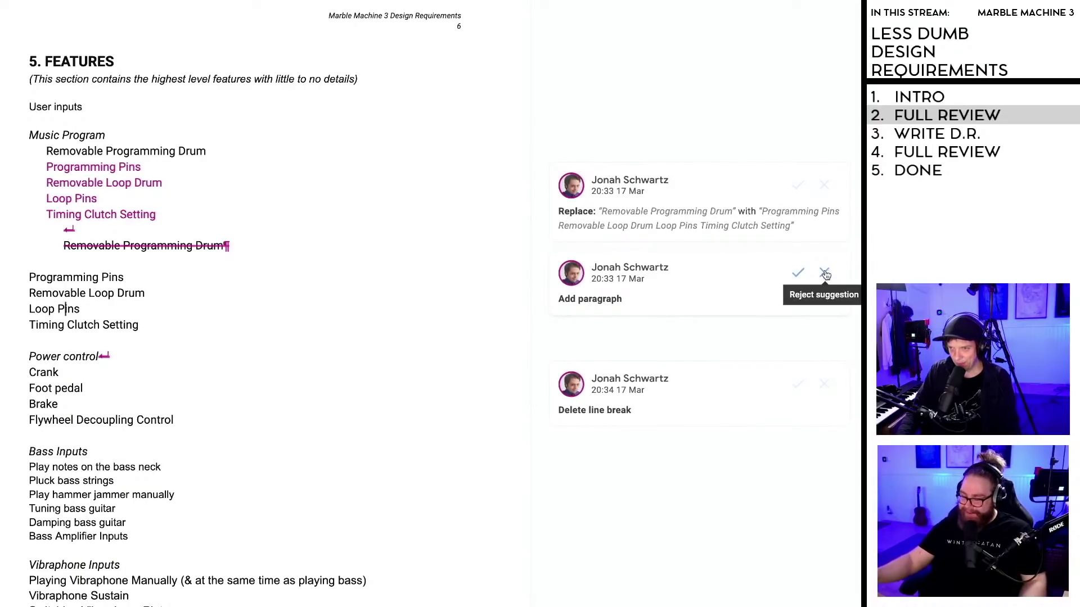
{"action": "left_click", "coordinate": [825, 273]}
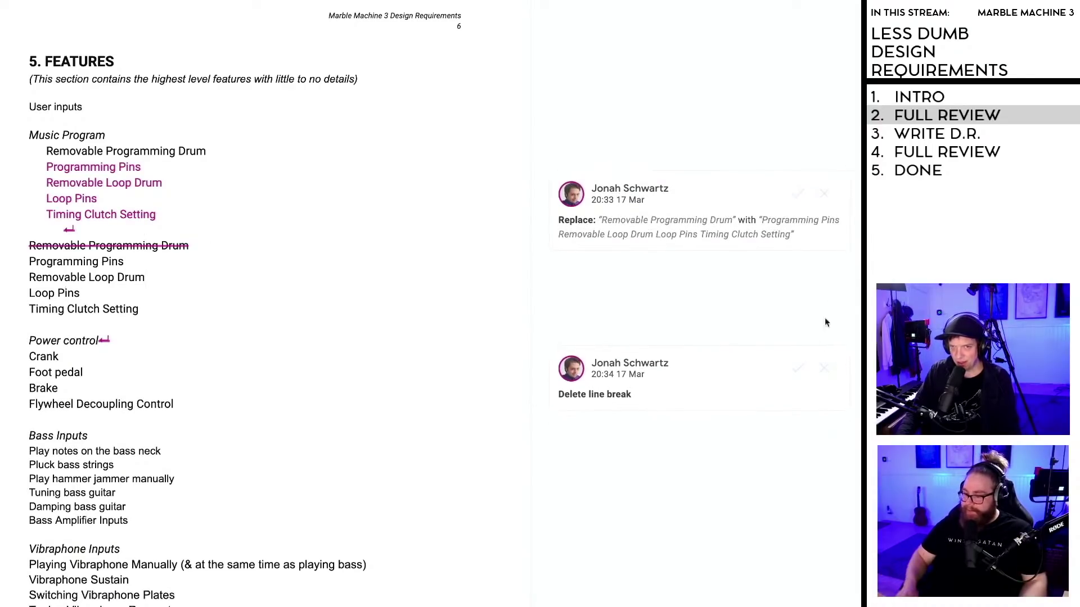
{"action": "left_click", "coordinate": [824, 369]}
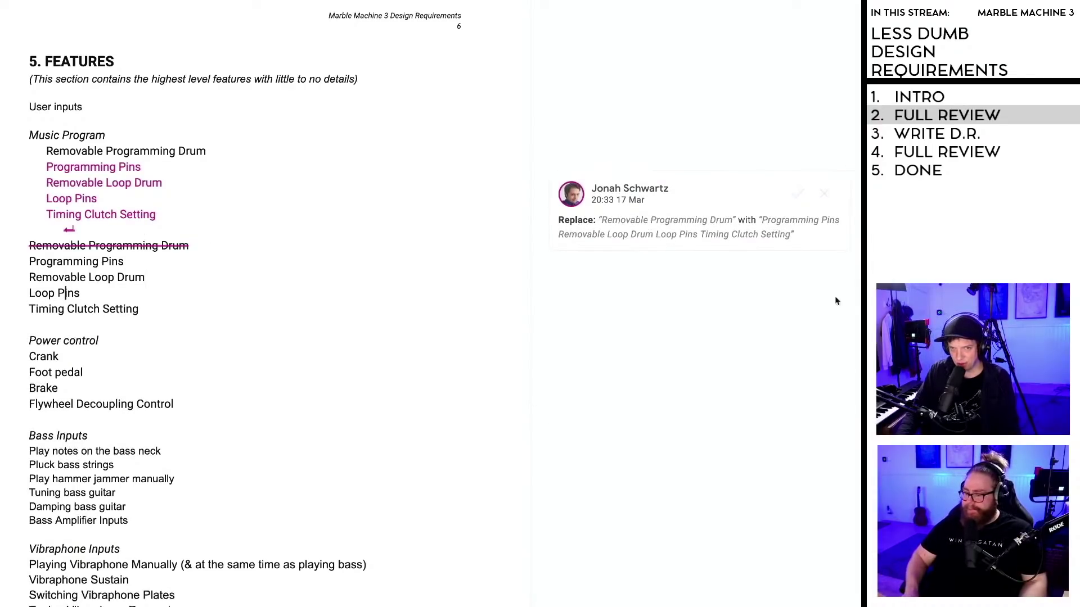
Step: Reject the suggested replacement of "Removable Programming Drum" under Music Program, and delete the duplicate indented entry with its blank line
{"action": "left_click", "coordinate": [825, 193]}
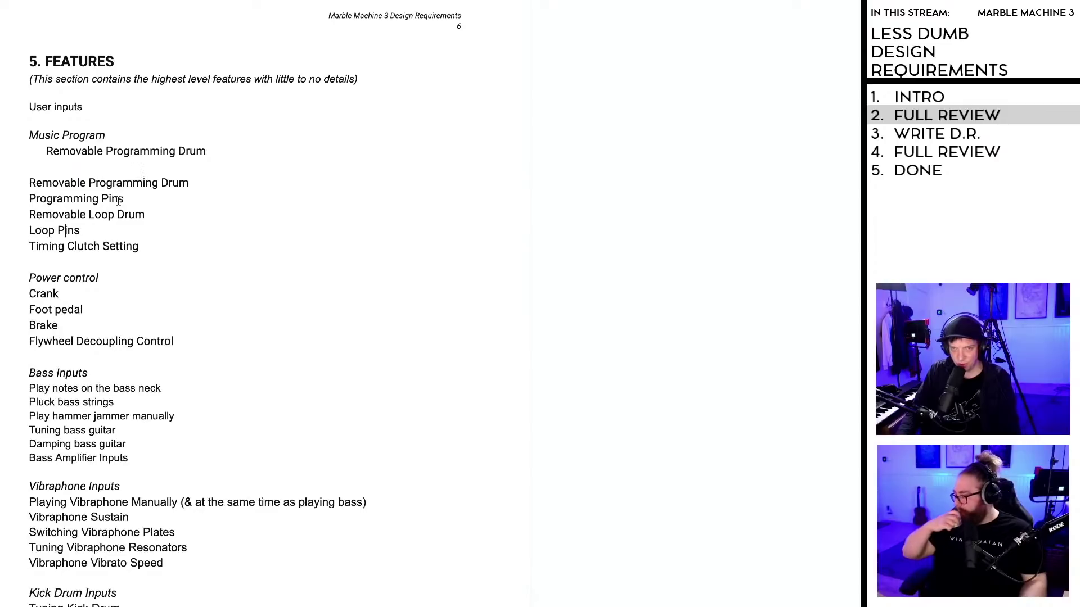
{"action": "scroll", "coordinate": [46, 163], "scroll_direction": "down", "scroll_amount": 1}
{"action": "left_click", "coordinate": [47, 162]}
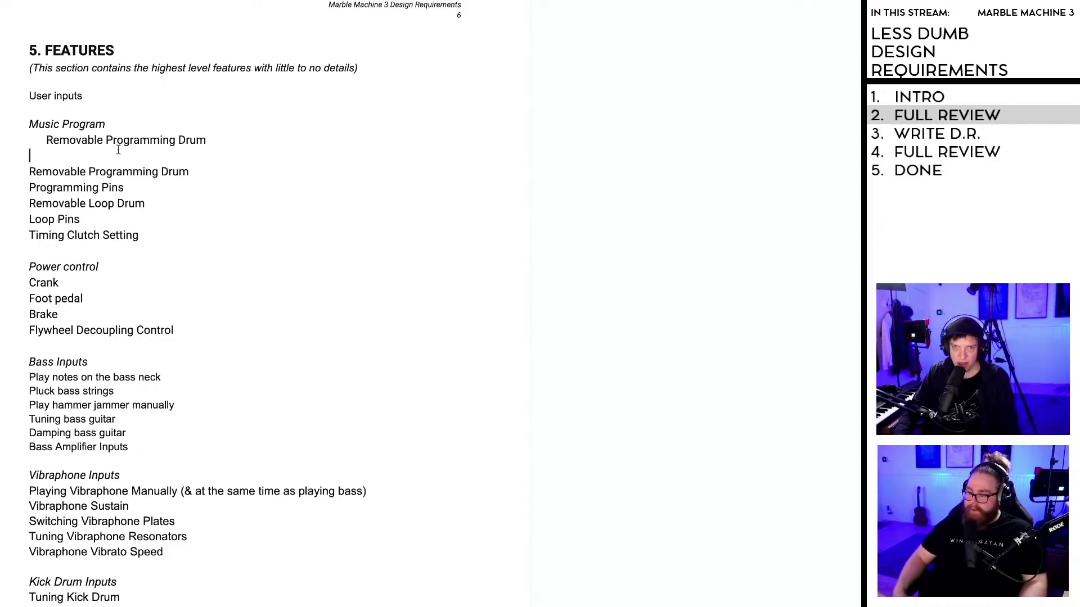
{"action": "key", "text": "ctrl+z"}
{"action": "left_click_drag", "start_coordinate": [206, 141], "coordinate": [34, 141]}
{"action": "key", "text": "BackSpace"}
{"action": "key", "text": "BackSpace"}
{"action": "key", "text": "BackSpace"}
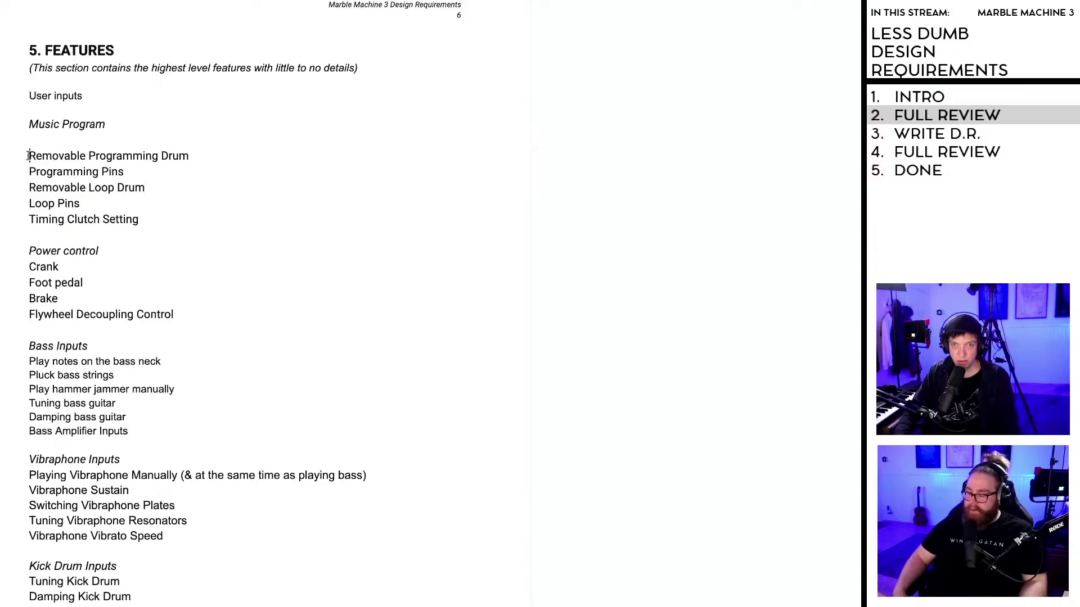
{"action": "key", "text": "BackSpace"}
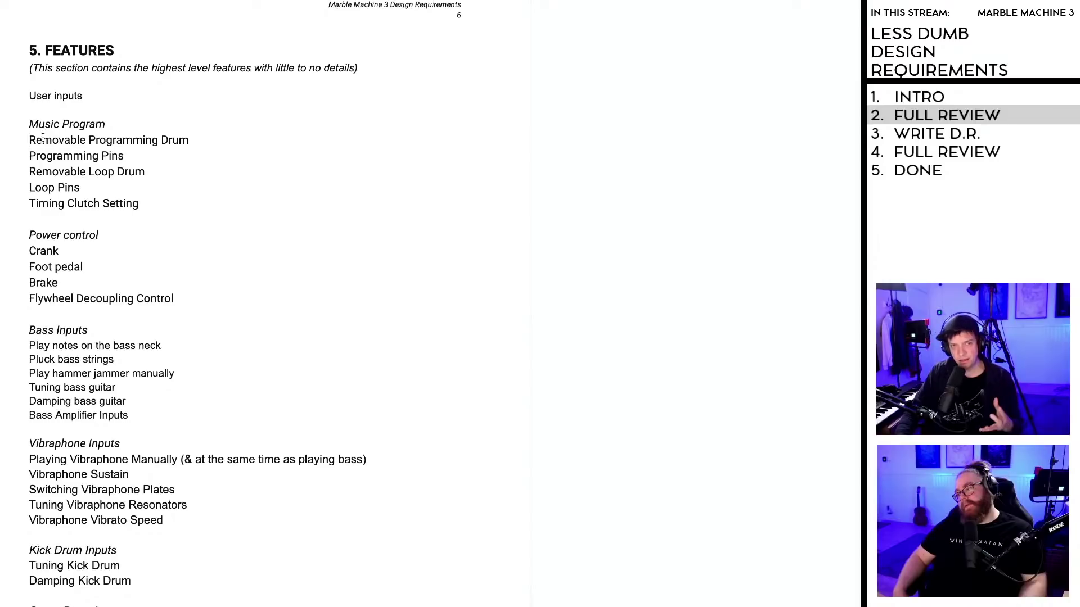
Step: Apply one uniform, smaller font size to the Features lists from User inputs through the instrument inputs on page 6
{"action": "left_click", "coordinate": [51, 96]}
{"action": "left_click", "coordinate": [46, 111]}
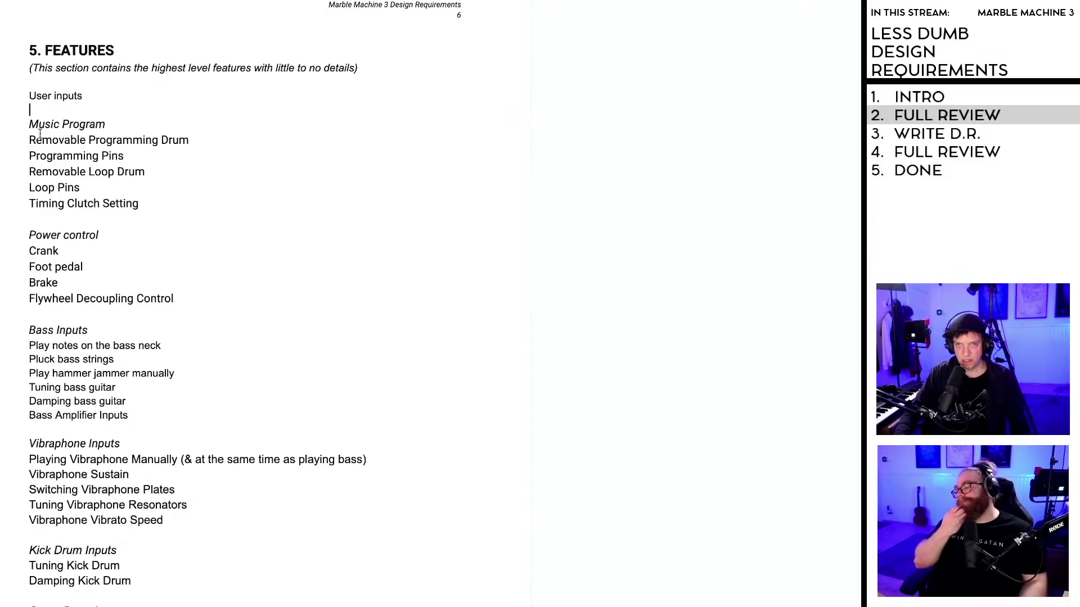
{"action": "left_click_drag", "start_coordinate": [29, 124], "coordinate": [114, 228]}
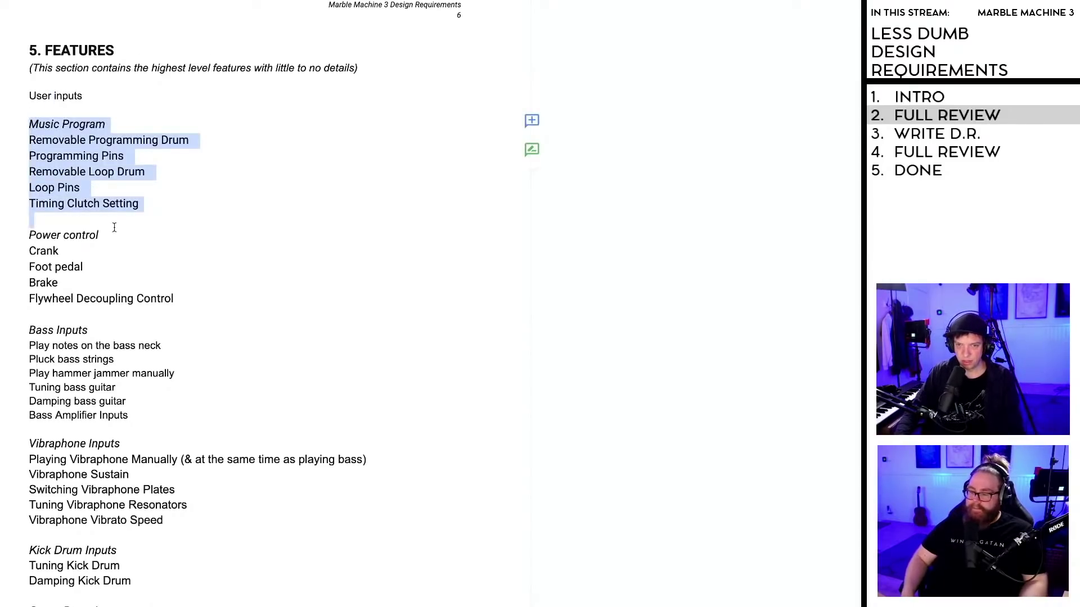
{"action": "left_click", "coordinate": [115, 228]}
{"action": "scroll", "coordinate": [29, 96], "scroll_direction": "down", "scroll_amount": 1}
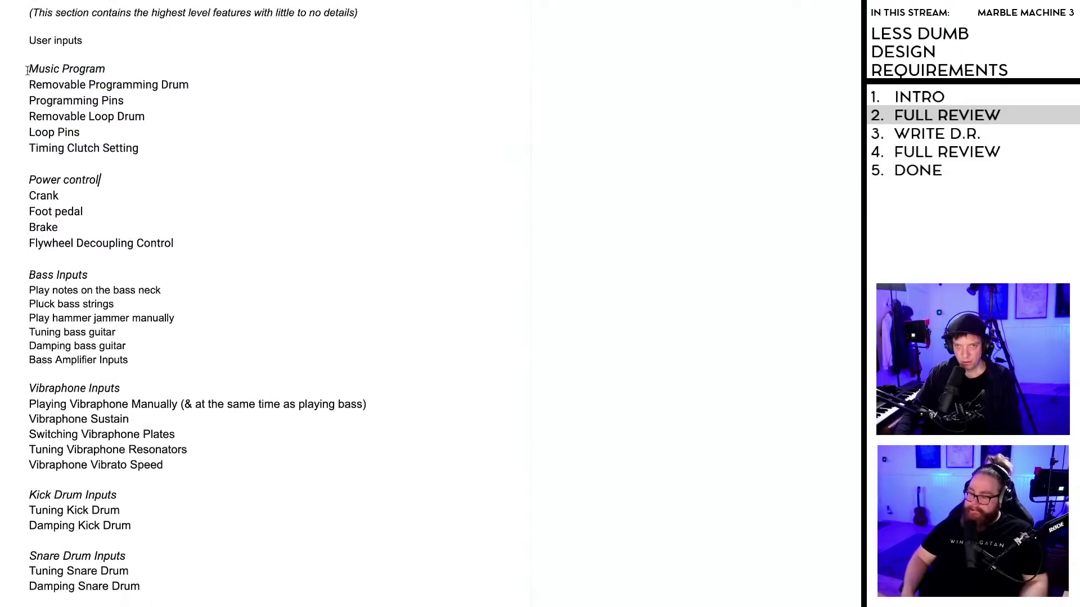
{"action": "left_click_drag", "start_coordinate": [28, 40], "coordinate": [171, 166]}
{"action": "left_click", "coordinate": [66, 209]}
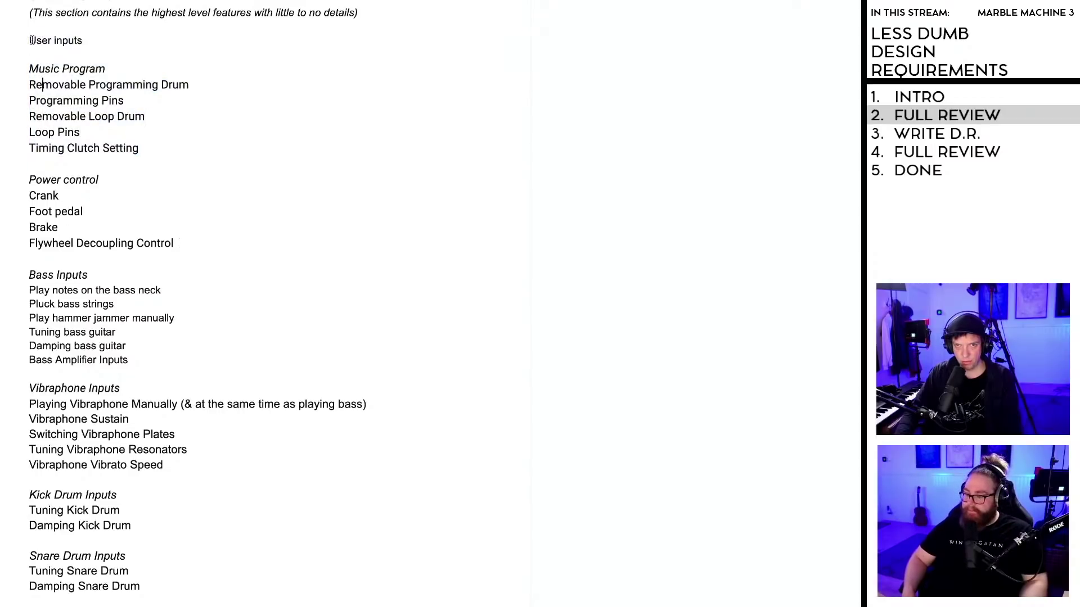
{"action": "left_click_drag", "start_coordinate": [51, 23], "coordinate": [281, 595]}
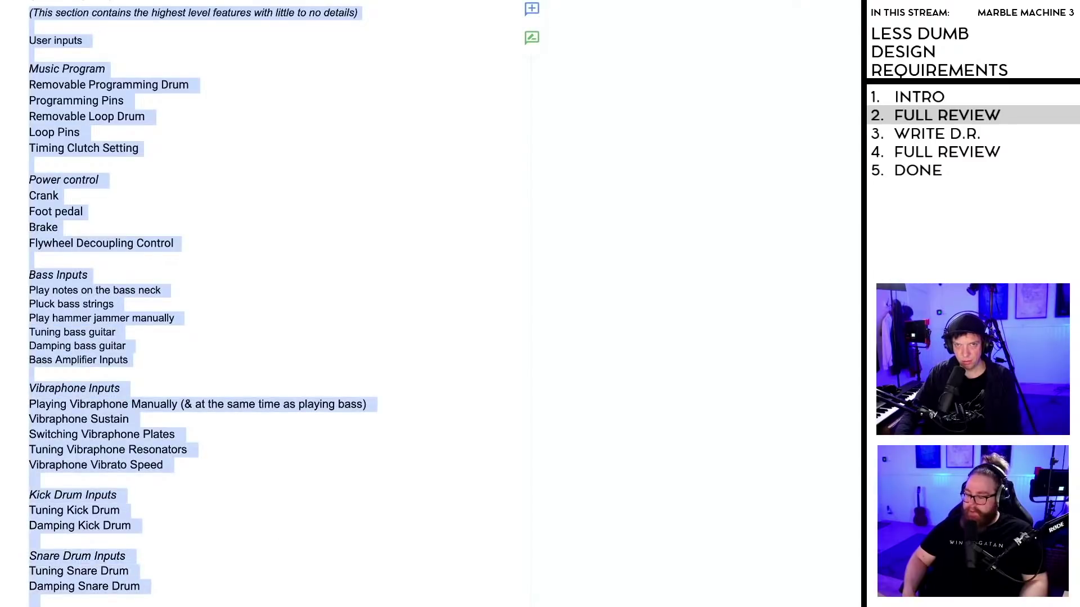
{"action": "key", "text": "alt+Tab"}
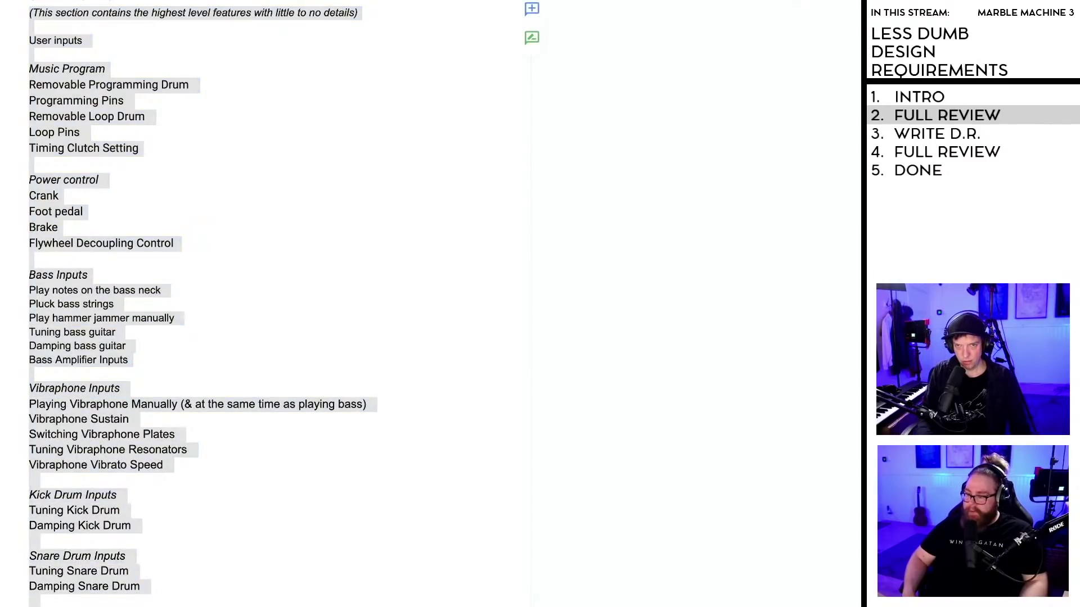
{"action": "left_click", "coordinate": [337, 200]}
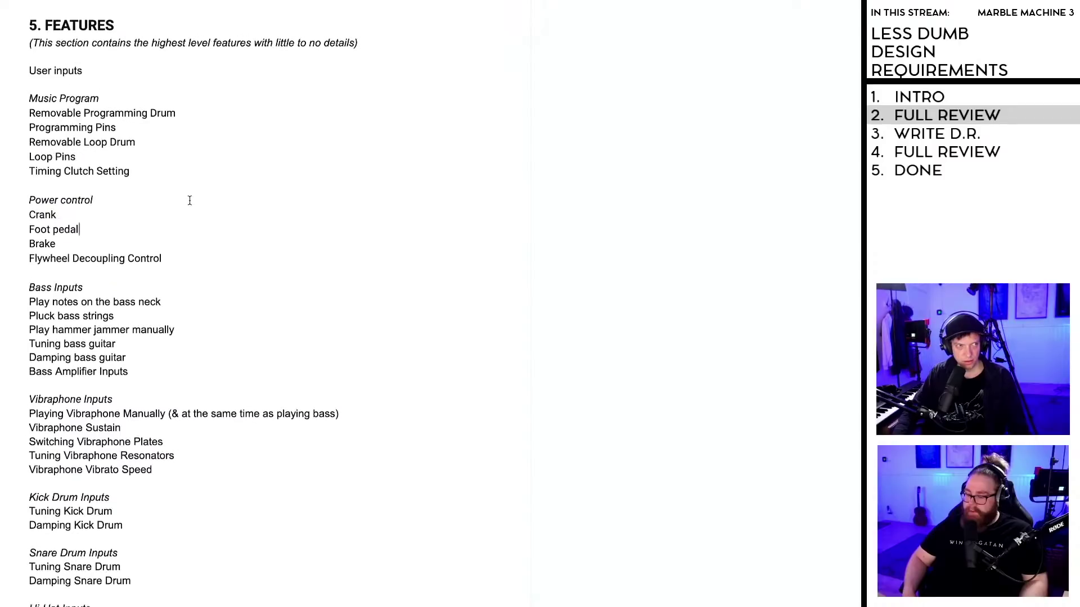
Step: Reduce the font size of the On/Off Inputs list, from "Bass on/off" to "Hihat marbles on/off", to match the other Features lists
{"action": "scroll", "coordinate": [171, 216], "scroll_direction": "down", "scroll_amount": 2}
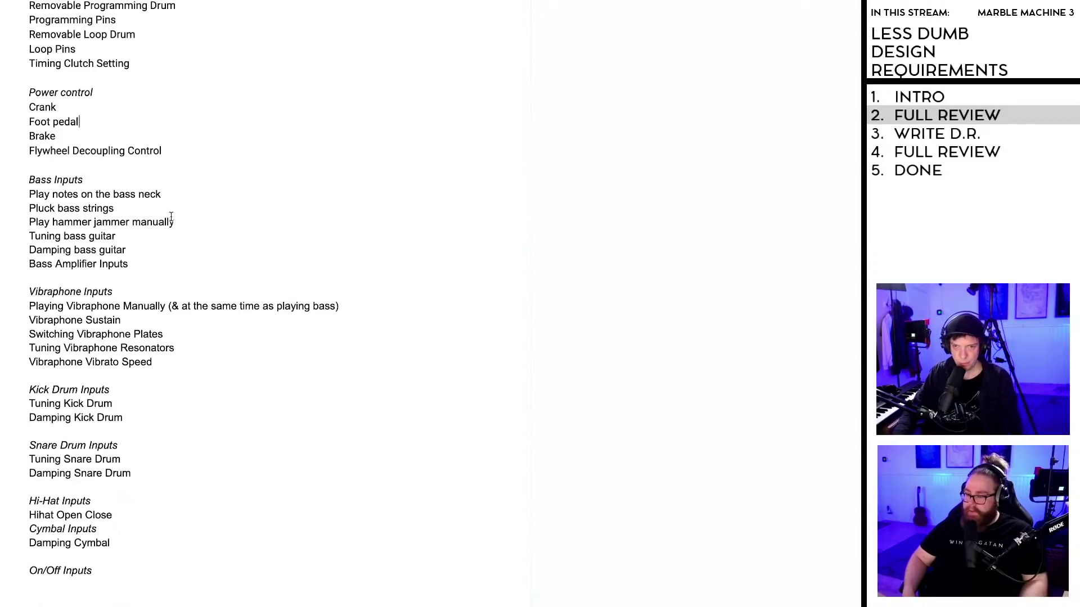
{"action": "scroll", "coordinate": [171, 216], "scroll_direction": "down", "scroll_amount": 7}
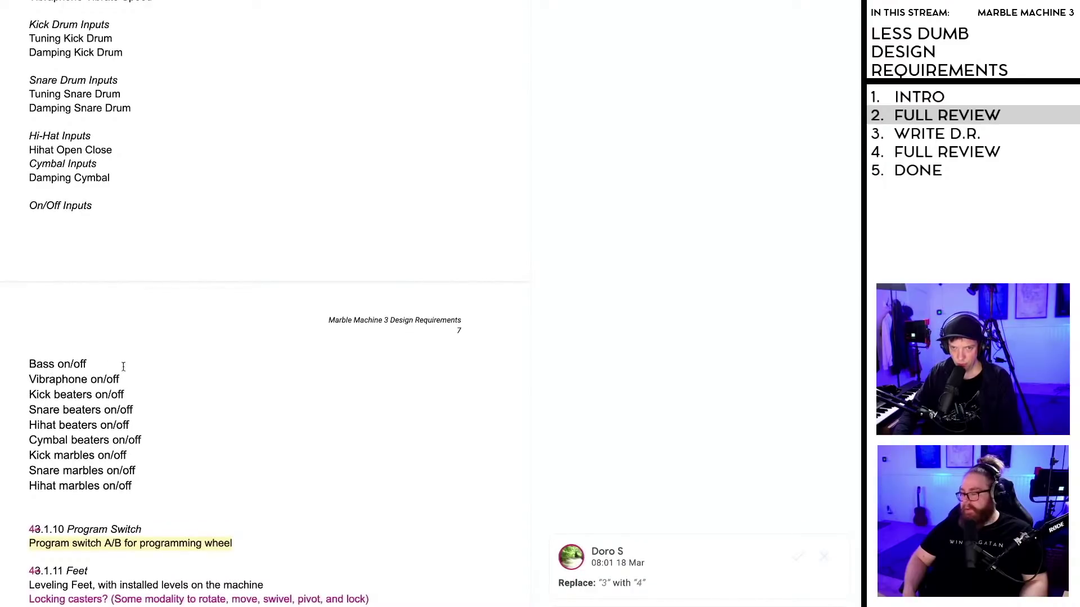
{"action": "left_click_drag", "start_coordinate": [135, 488], "coordinate": [8, 315]}
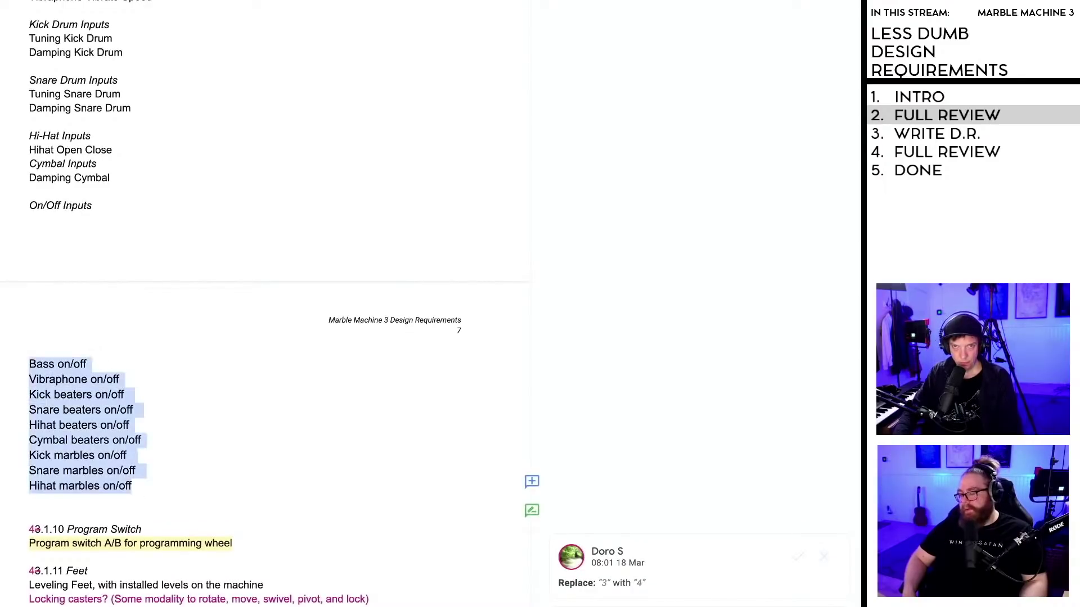
{"action": "left_click", "coordinate": [162, 438]}
Step: Remove the section number and its suggested edit from the start of the Program Switch heading
{"action": "scroll", "coordinate": [162, 433], "scroll_direction": "down", "scroll_amount": 5}
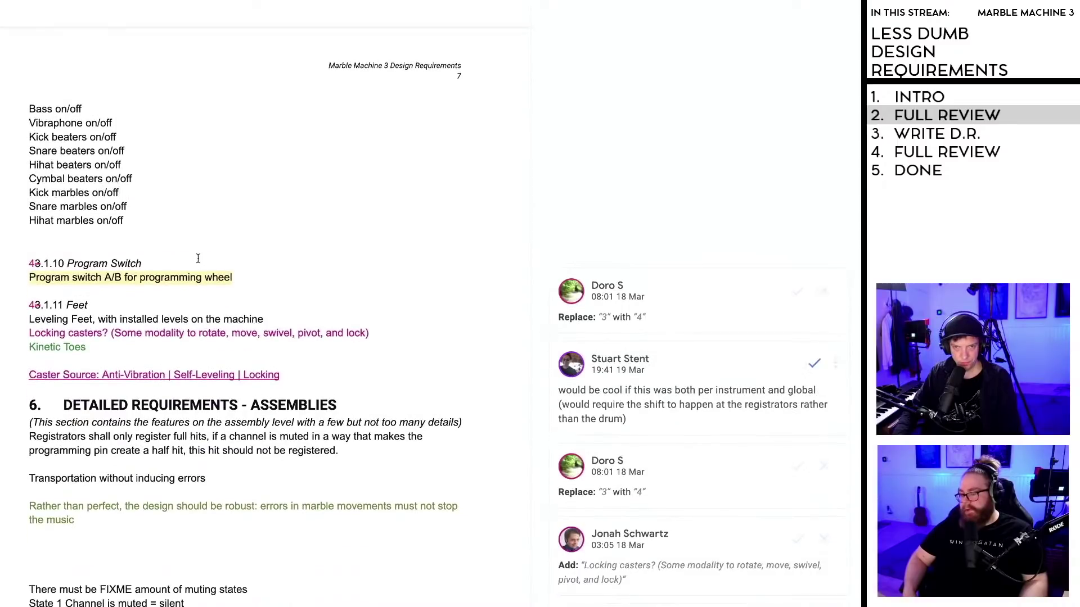
{"action": "scroll", "coordinate": [198, 258], "scroll_direction": "down", "scroll_amount": 2}
{"action": "left_click_drag", "start_coordinate": [70, 186], "coordinate": [27, 186]}
{"action": "key", "text": "BackSpace"}
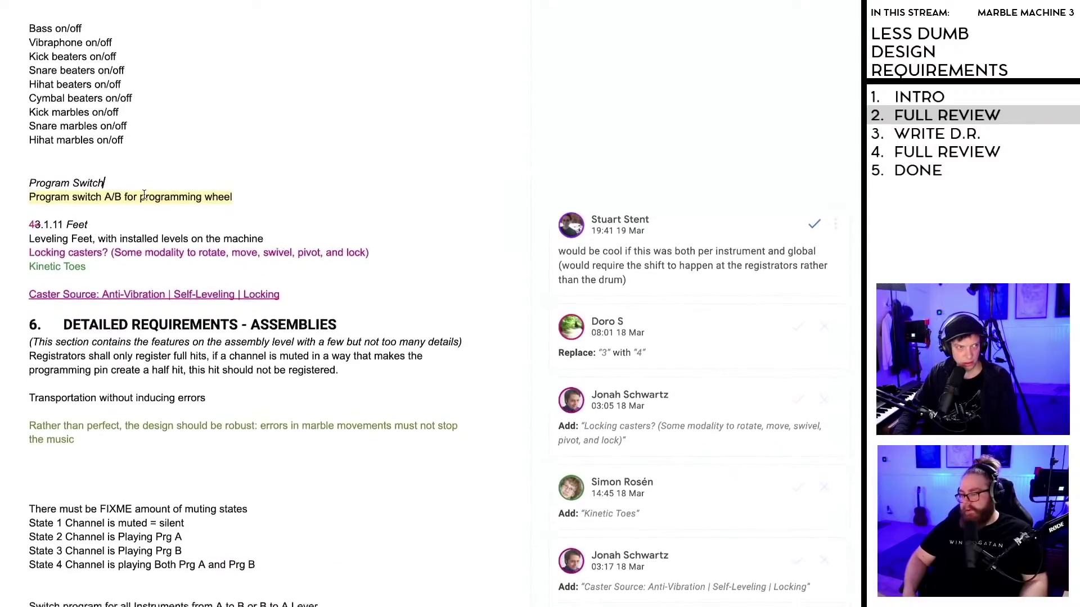
Step: Read the comment on "Program switch A/B for programming wheel" about per-instrument and global switching
{"action": "scroll", "coordinate": [163, 186], "scroll_direction": "down", "scroll_amount": 2}
{"action": "left_click", "coordinate": [121, 123]}
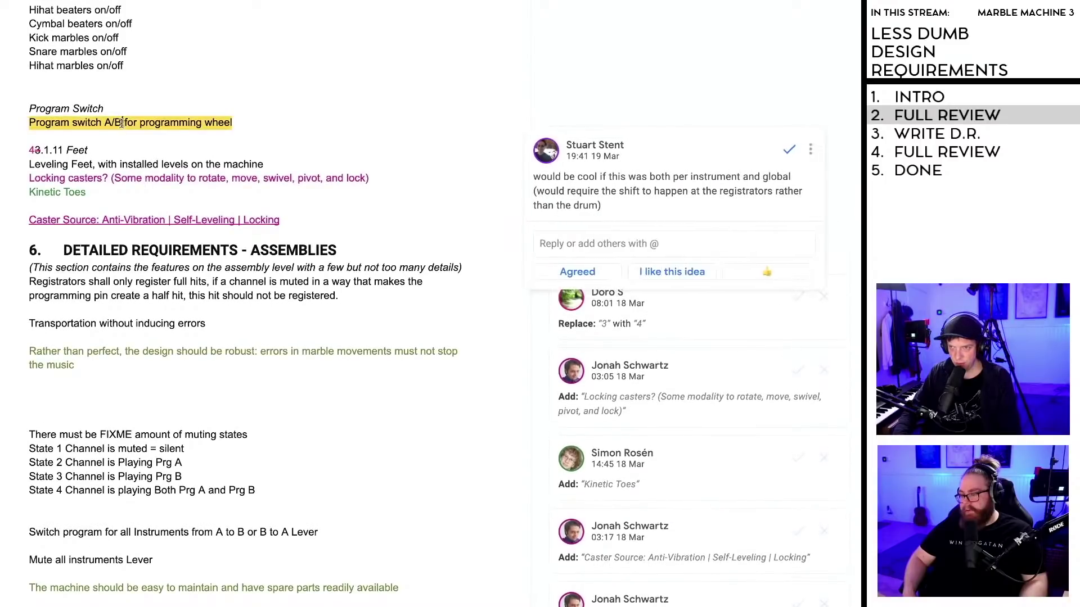
{"action": "scroll", "coordinate": [503, 199], "scroll_direction": "down", "scroll_amount": 1}
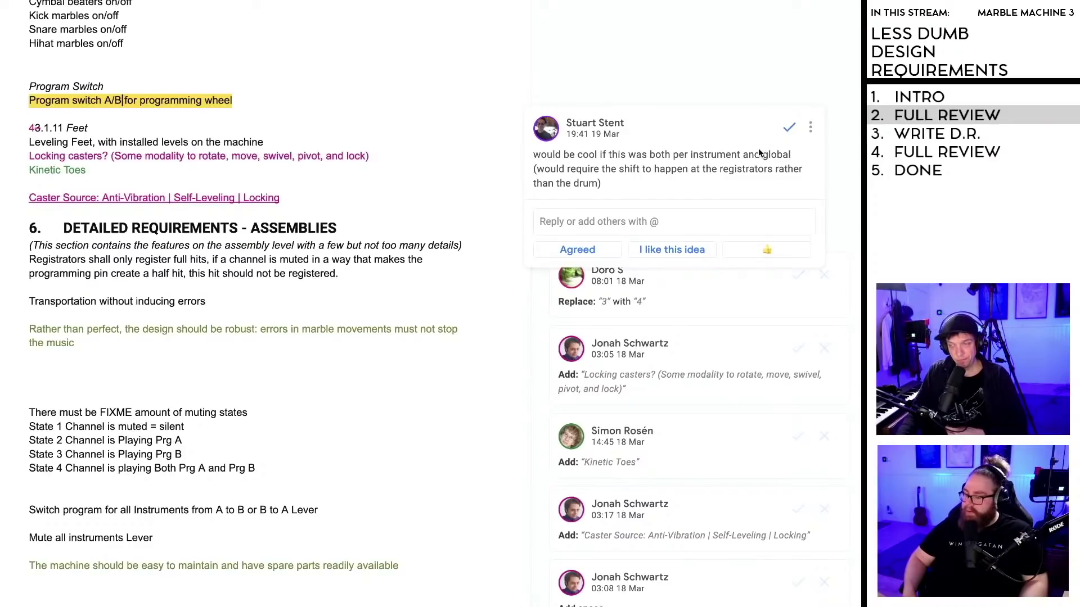
{"action": "left_click", "coordinate": [270, 127]}
Step: Switch to Fusion 360 and examine the red levers and the grey master lever beside the large drum of the machine model
{"action": "key", "text": "super+Tab"}
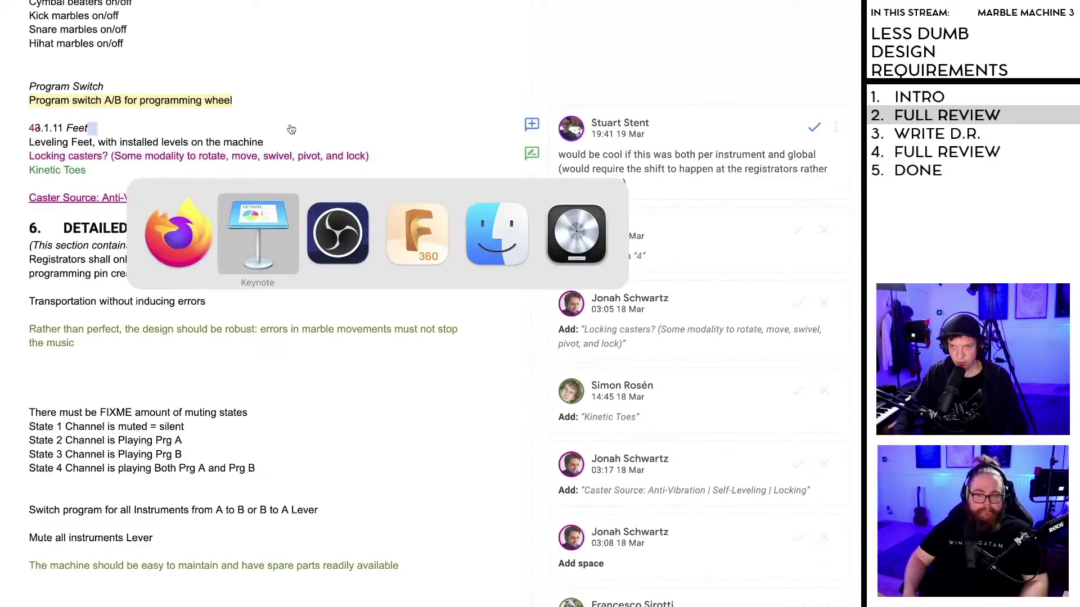
{"action": "left_click", "coordinate": [409, 243]}
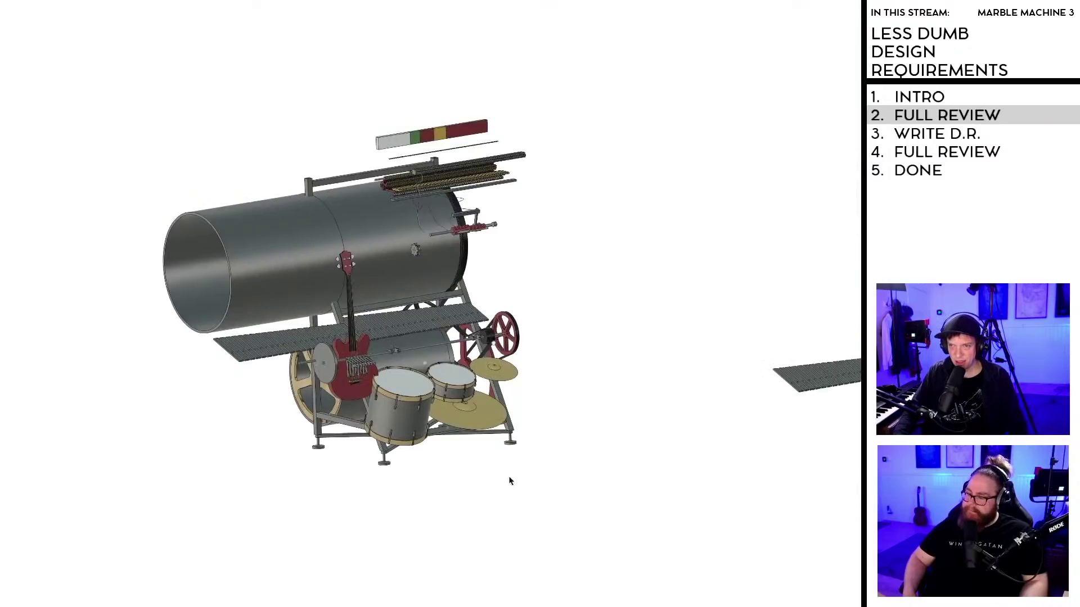
{"action": "scroll", "coordinate": [465, 299], "scroll_direction": "up", "scroll_amount": 10}
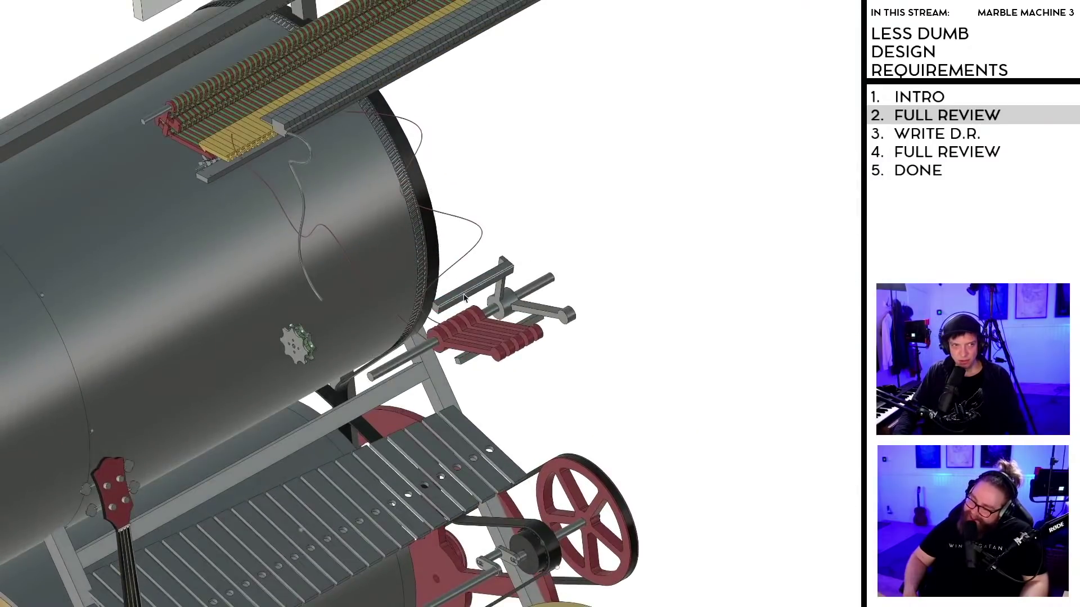
{"action": "scroll", "coordinate": [465, 298], "scroll_direction": "up", "scroll_amount": 10}
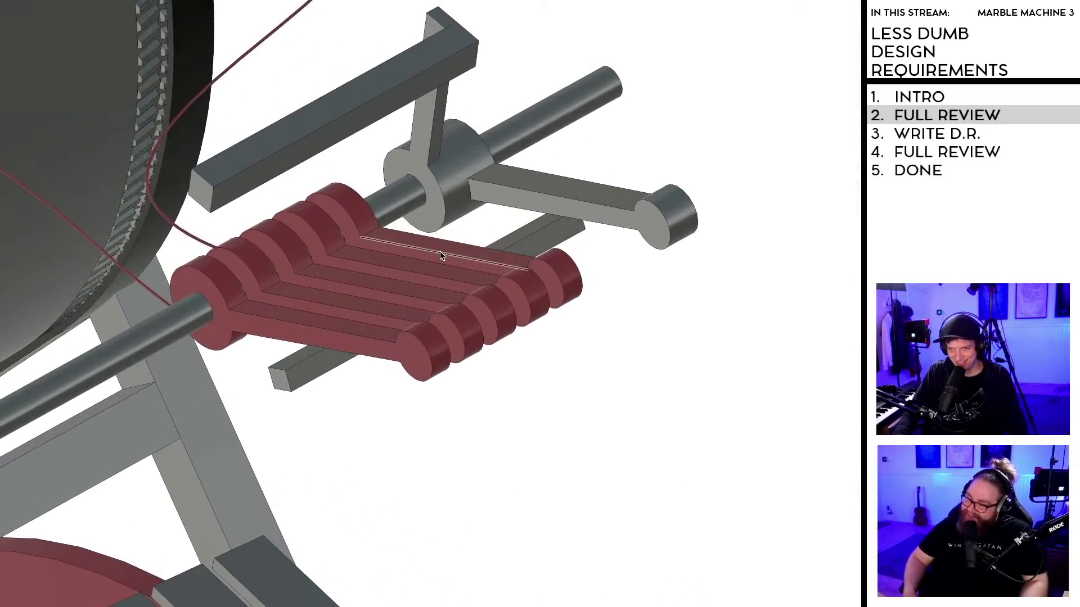
{"action": "scroll", "coordinate": [440, 251], "scroll_direction": "down", "scroll_amount": 5}
{"action": "scroll", "coordinate": [441, 270], "scroll_direction": "up", "scroll_amount": 7}
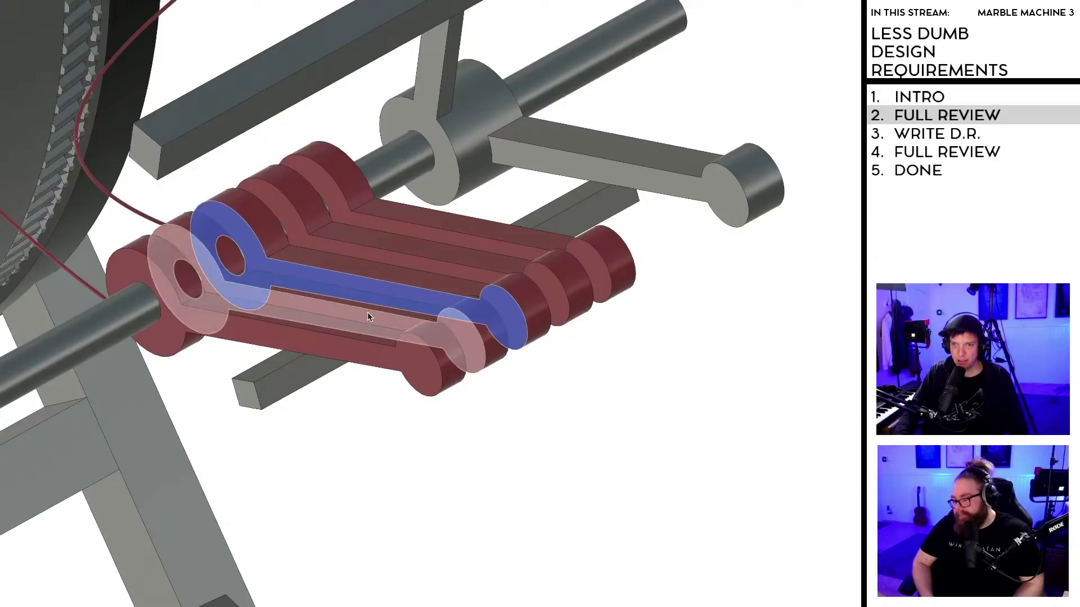
{"action": "left_click", "coordinate": [734, 186]}
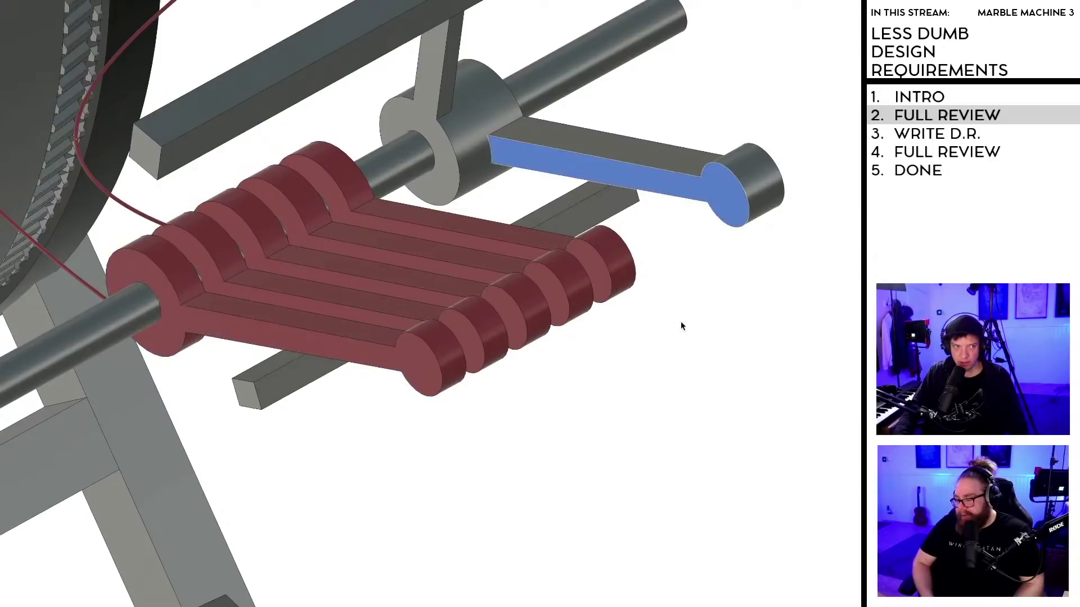
{"action": "scroll", "coordinate": [680, 325], "scroll_direction": "down", "scroll_amount": 10}
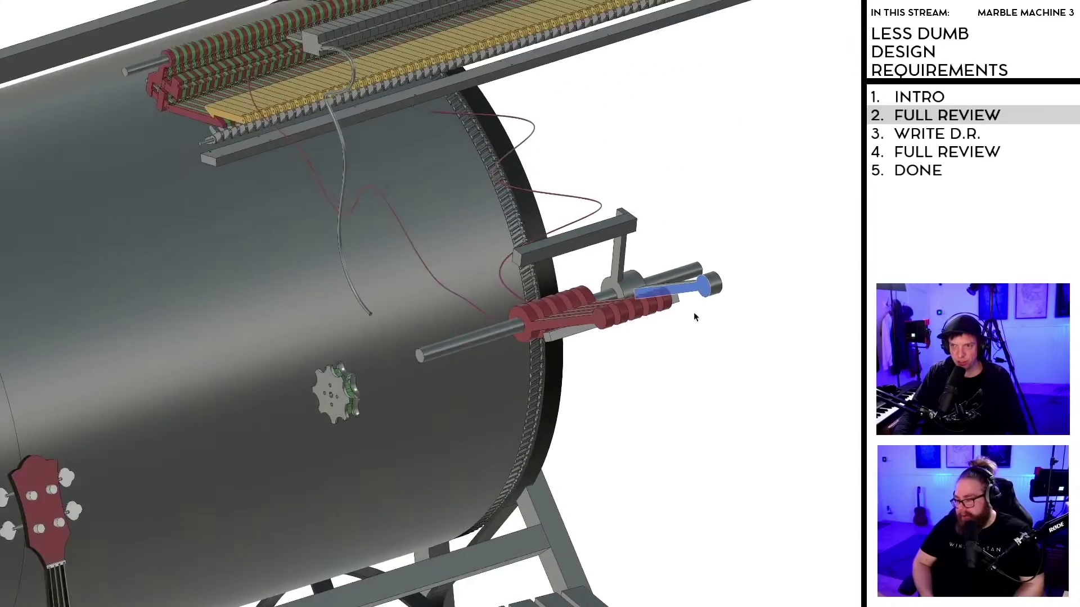
{"action": "scroll", "coordinate": [695, 315], "scroll_direction": "down", "scroll_amount": 3}
{"action": "left_click_drag", "start_coordinate": [719, 347], "coordinate": [505, 212]}
{"action": "scroll", "coordinate": [653, 231], "scroll_direction": "down", "scroll_amount": 5}
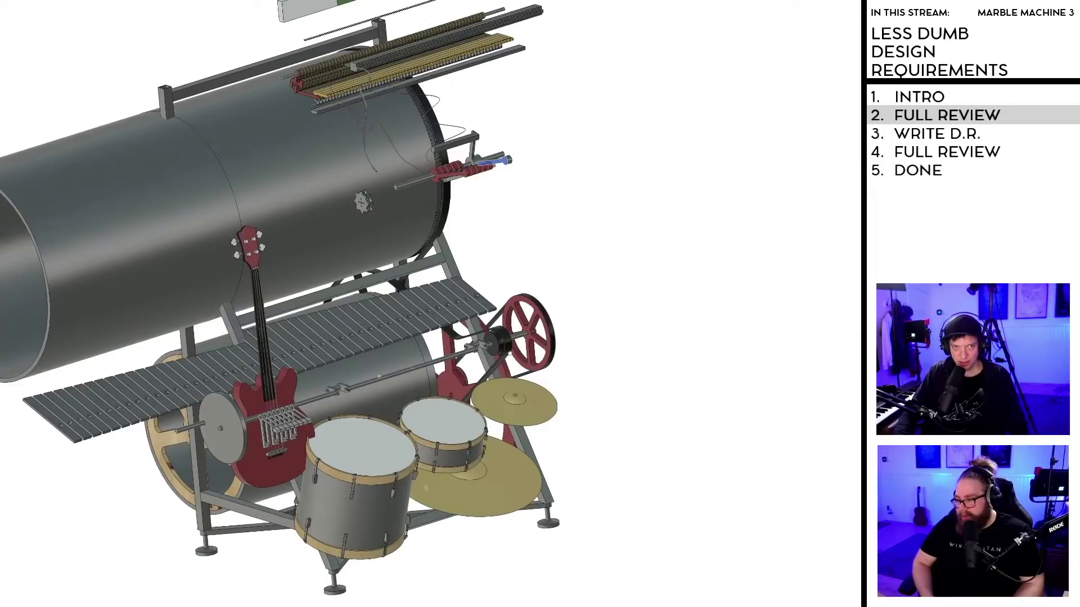
Step: Switch back to the requirements document in Firefox and resolve the comment on "Program switch A/B for programming wheel"
{"action": "key", "text": "super+Tab"}
{"action": "key", "text": "super+Tab"}
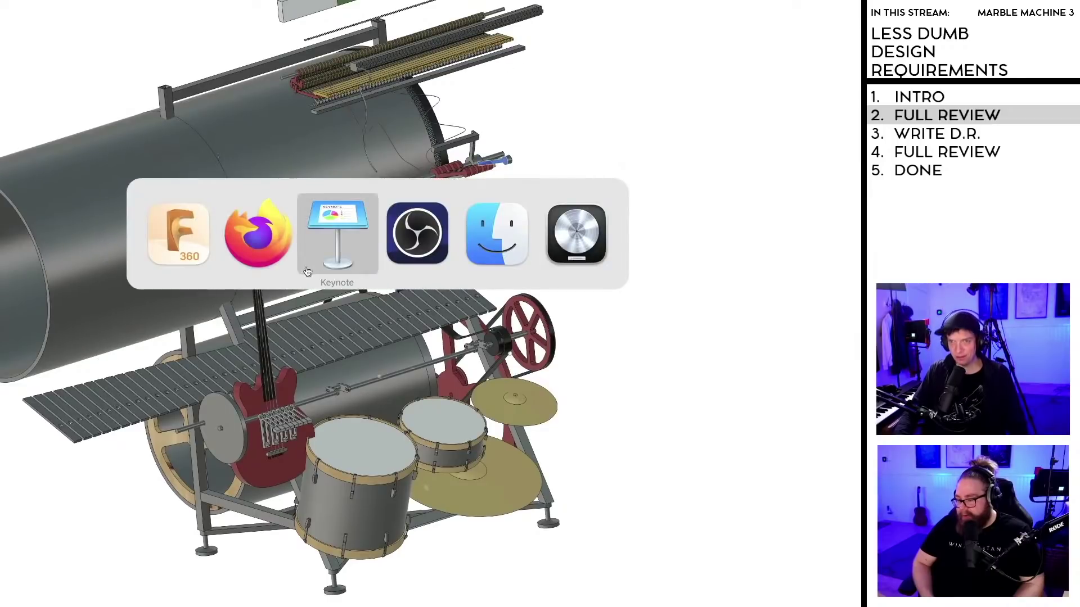
{"action": "left_click", "coordinate": [246, 258]}
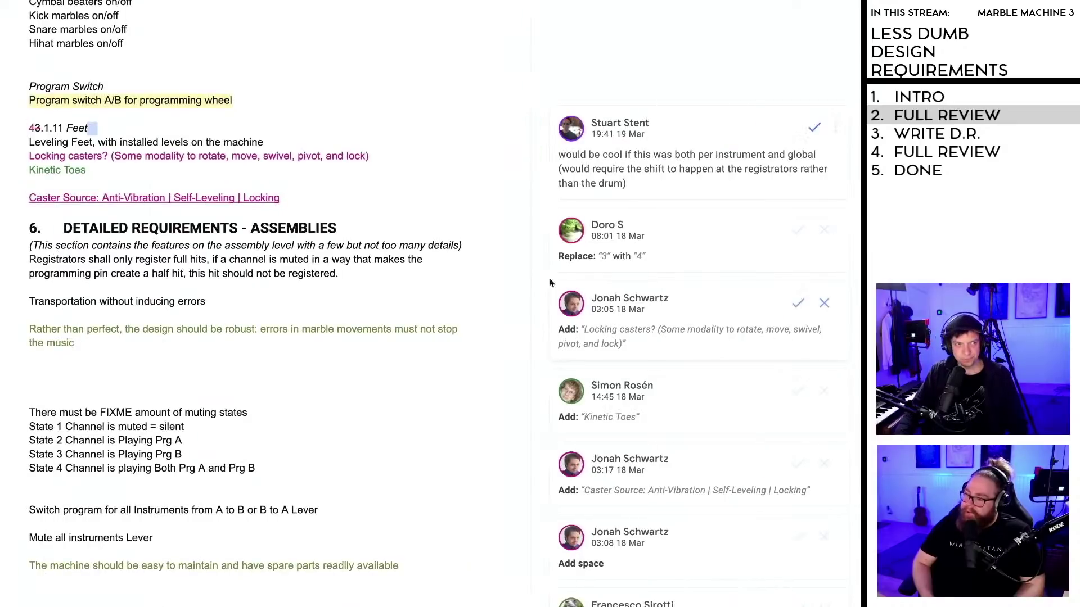
{"action": "left_click", "coordinate": [814, 127]}
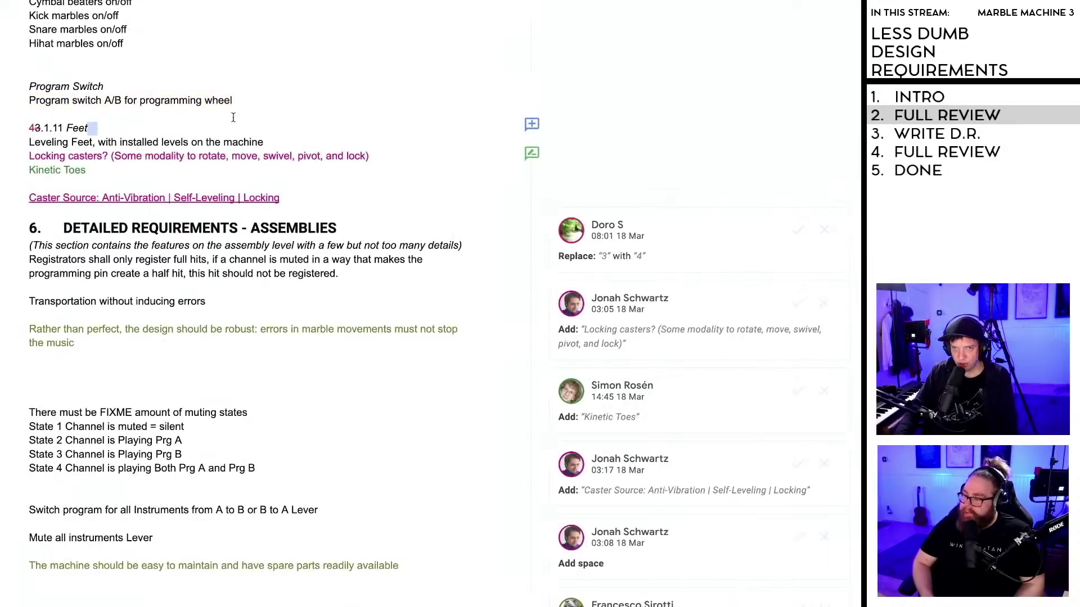
Step: Remove the section number and its suggested edit from the start of the Feet heading
{"action": "left_click", "coordinate": [35, 128]}
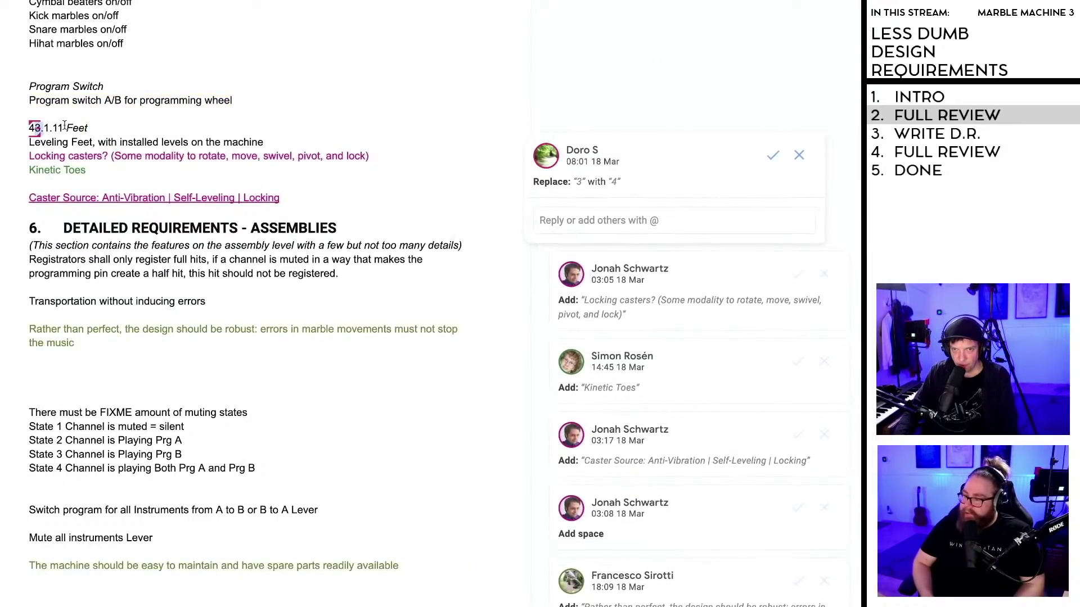
{"action": "double_click", "coordinate": [56, 128]}
{"action": "key", "text": "BackSpace"}
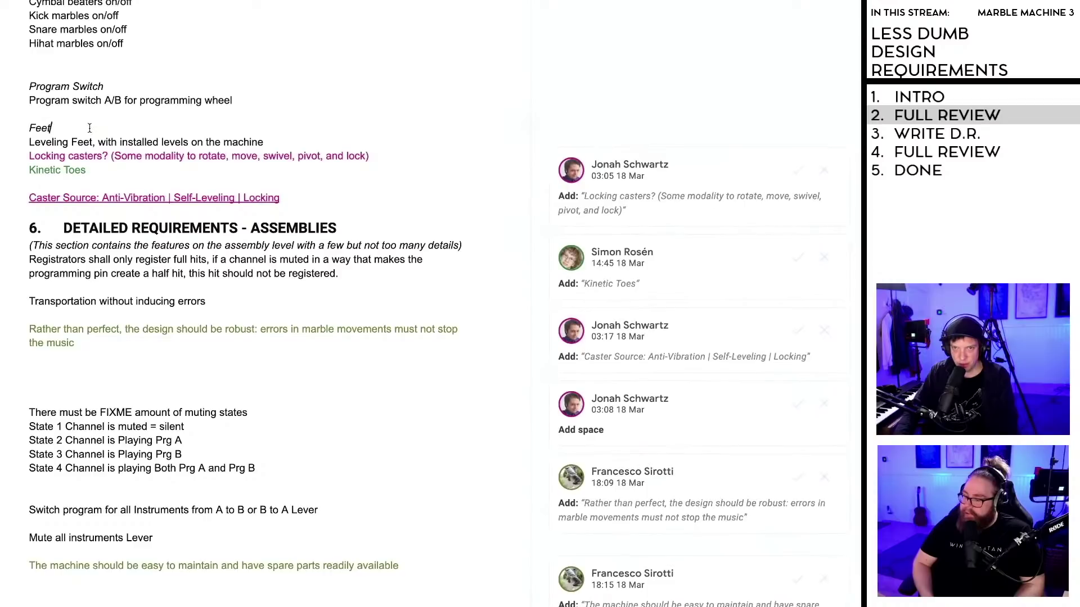
Step: Reject the suggested addition "Locking casters? (Some modality to rotate, move, swivel, pivot, and lock)" under Feet
{"action": "scroll", "coordinate": [88, 146], "scroll_direction": "down", "scroll_amount": 1}
{"action": "left_click", "coordinate": [84, 136]}
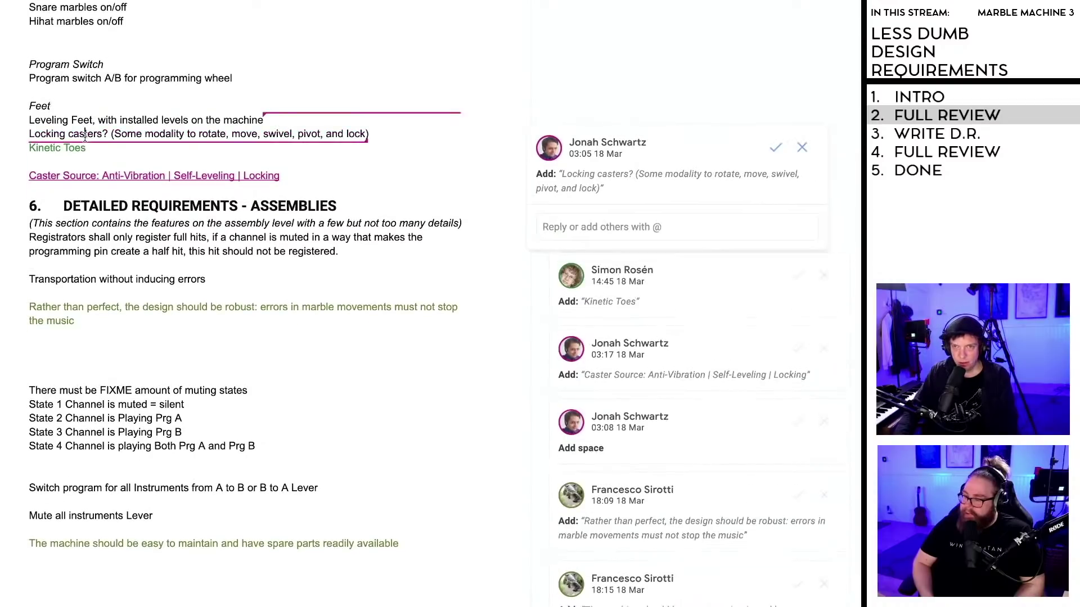
{"action": "left_click", "coordinate": [136, 101]}
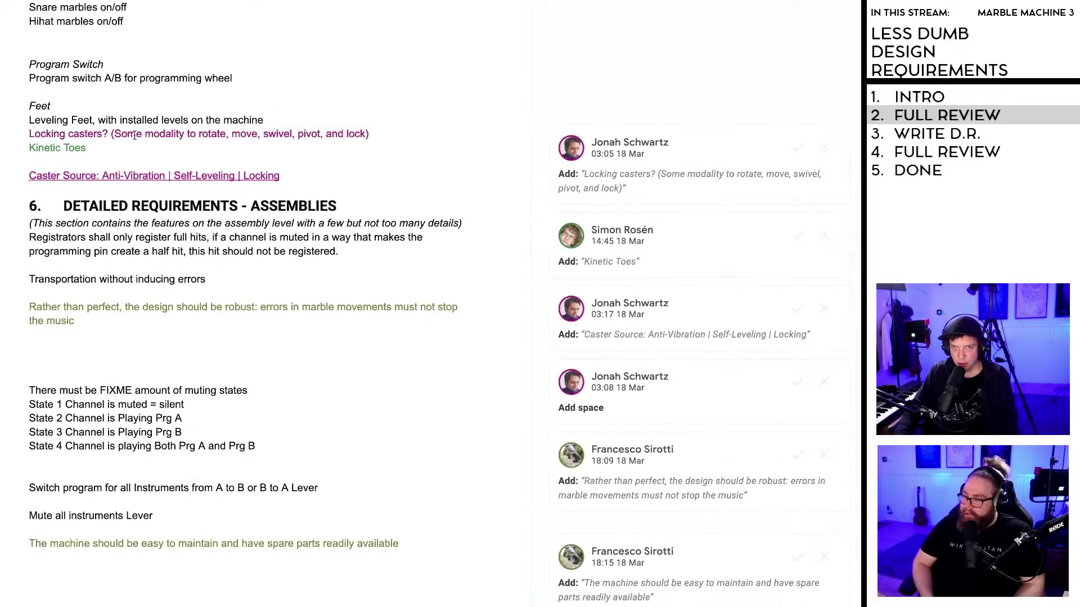
{"action": "left_click", "coordinate": [135, 135]}
{"action": "scroll", "coordinate": [138, 135], "scroll_direction": "down", "scroll_amount": 1}
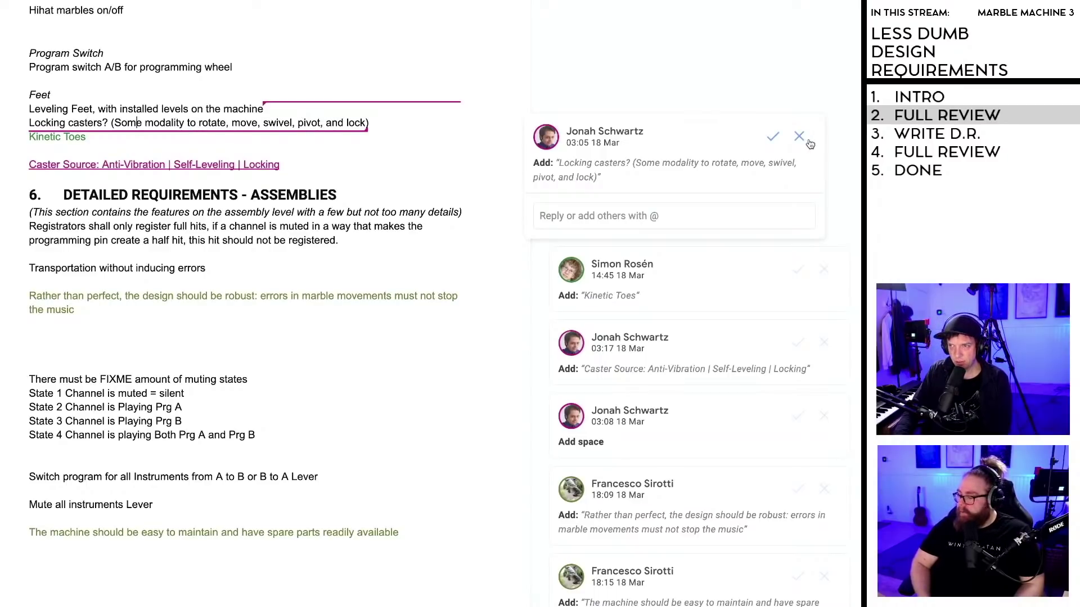
{"action": "left_click", "coordinate": [799, 136]}
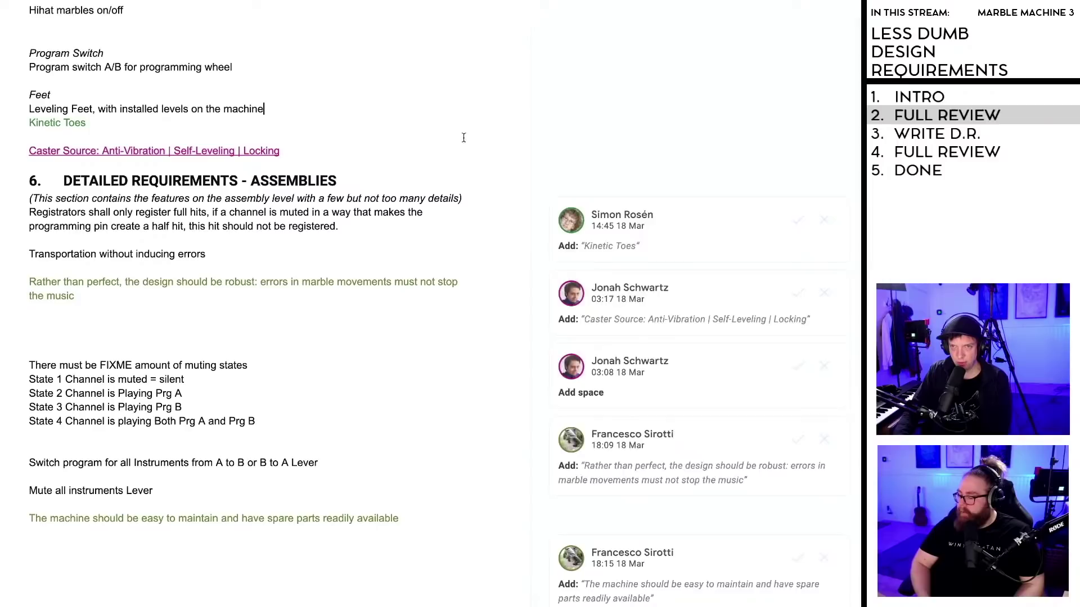
Step: Reply "see what you did there:)" to the suggested addition "Kinetic Toes" under Feet and reject the suggestion
{"action": "left_click", "coordinate": [60, 123]}
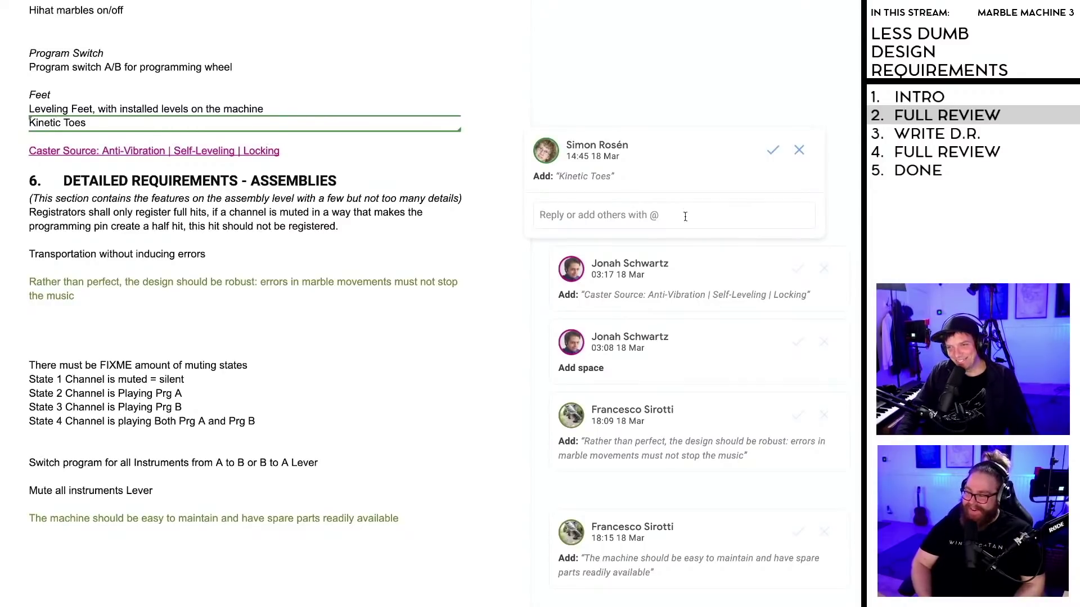
{"action": "left_click", "coordinate": [583, 216]}
{"action": "type", "text": "se"}
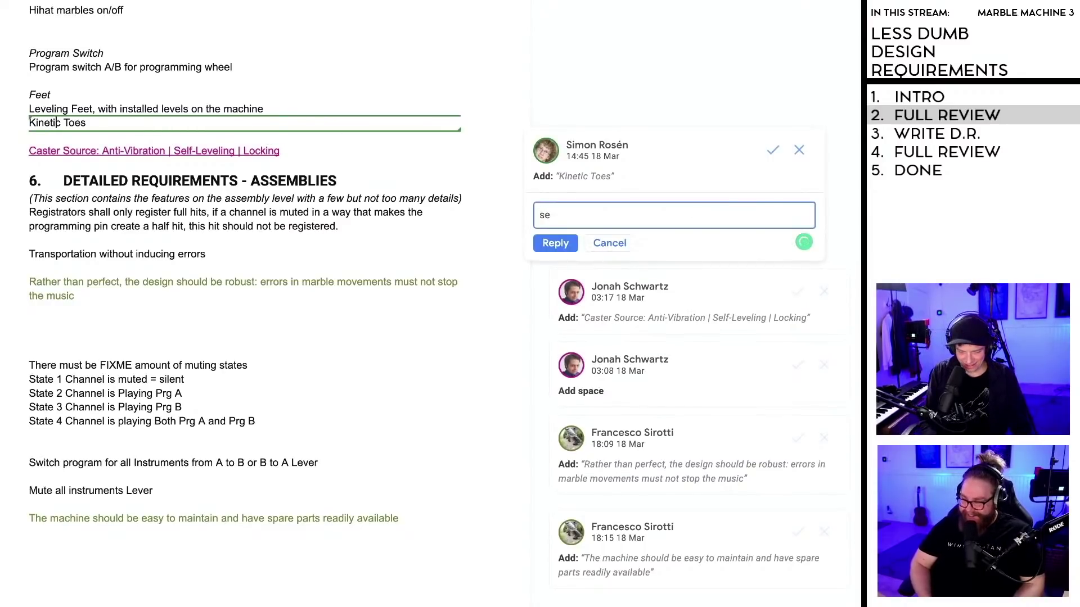
{"action": "type", "text": "e what you did th"}
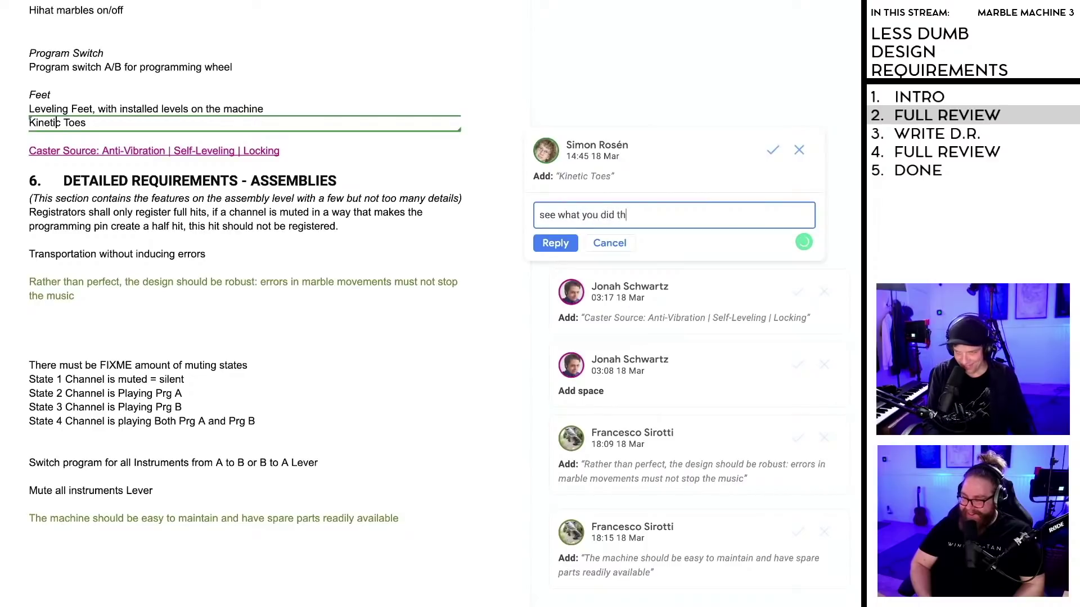
{"action": "type", "text": "ere"}
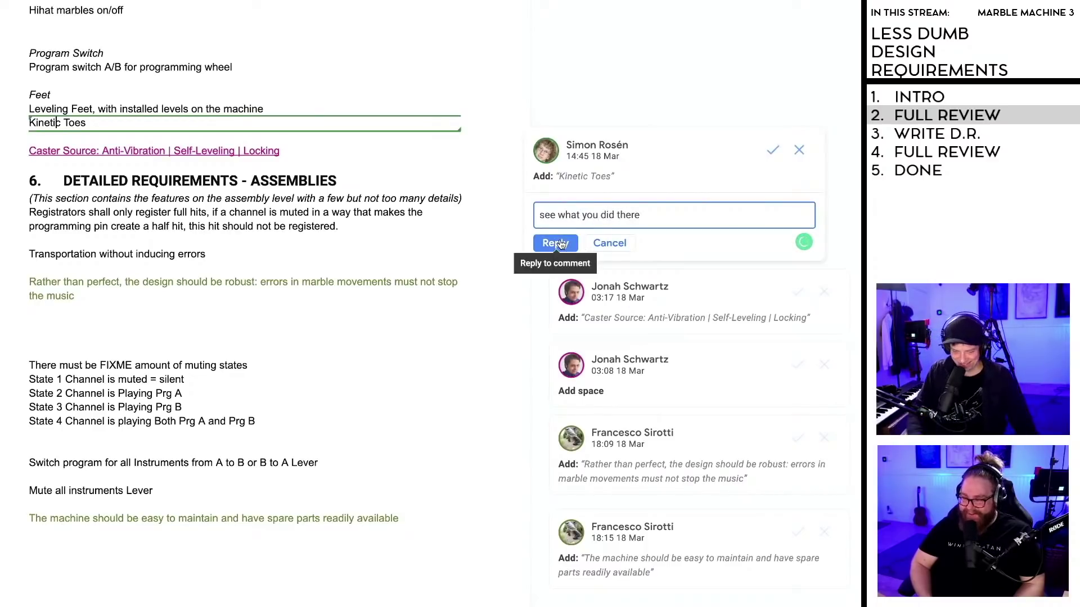
{"action": "type", "text": ":)"}
{"action": "left_click", "coordinate": [556, 244]}
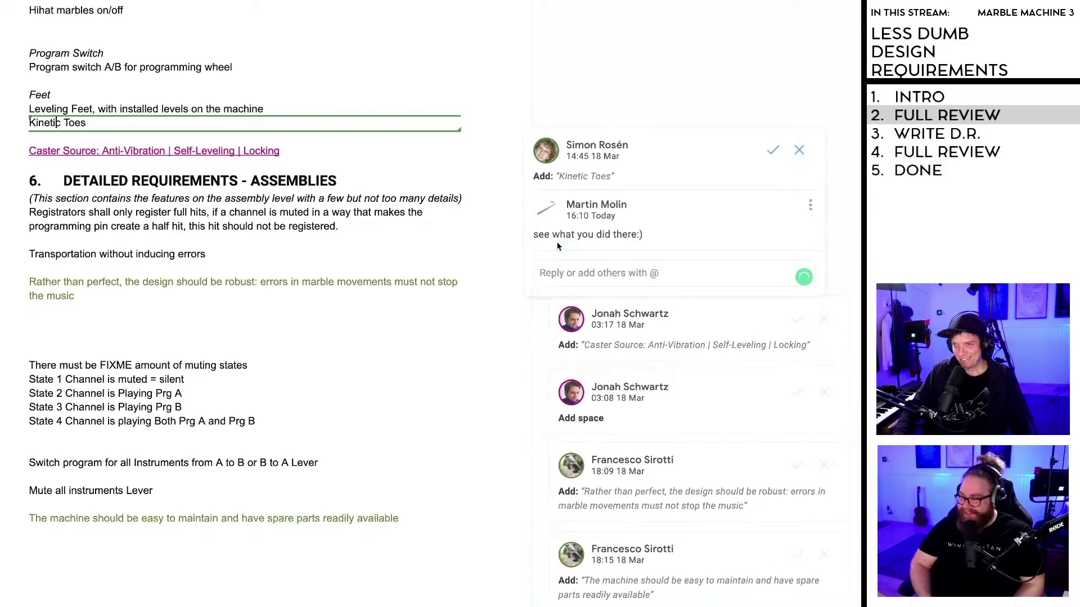
{"action": "left_click", "coordinate": [799, 151]}
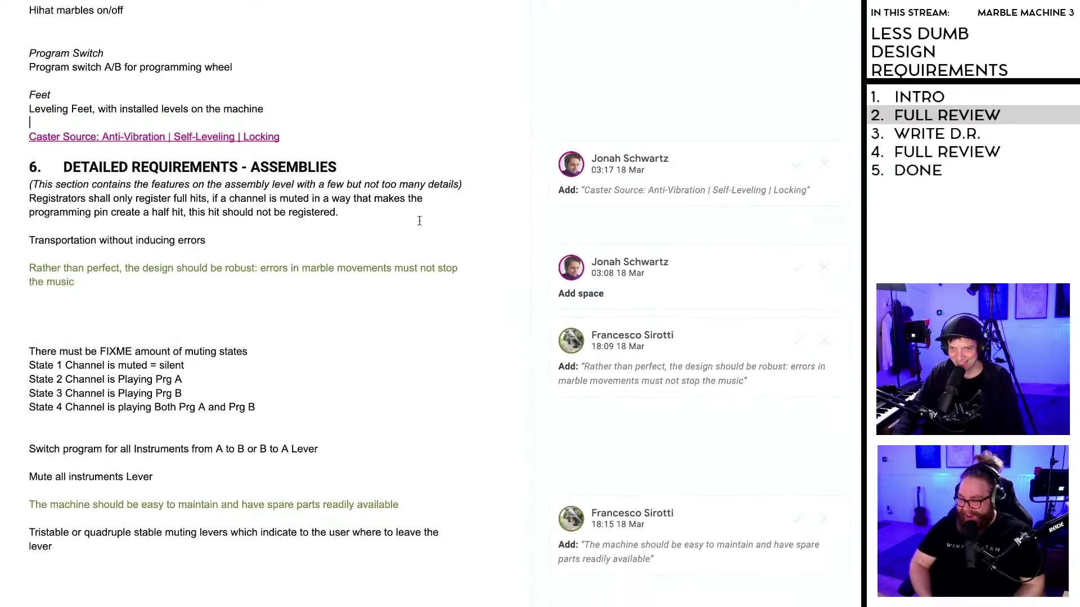
Step: Reject the suggested link "Caster Source: Anti-Vibration | Self-Leveling | Locking" under Feet
{"action": "left_click", "coordinate": [178, 140]}
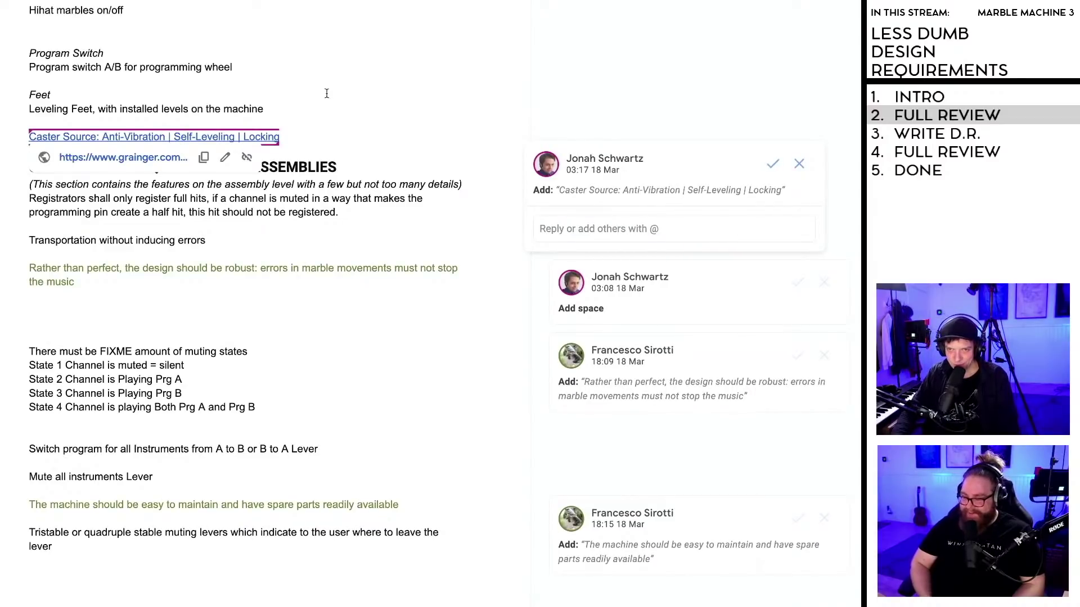
{"action": "left_click", "coordinate": [113, 157]}
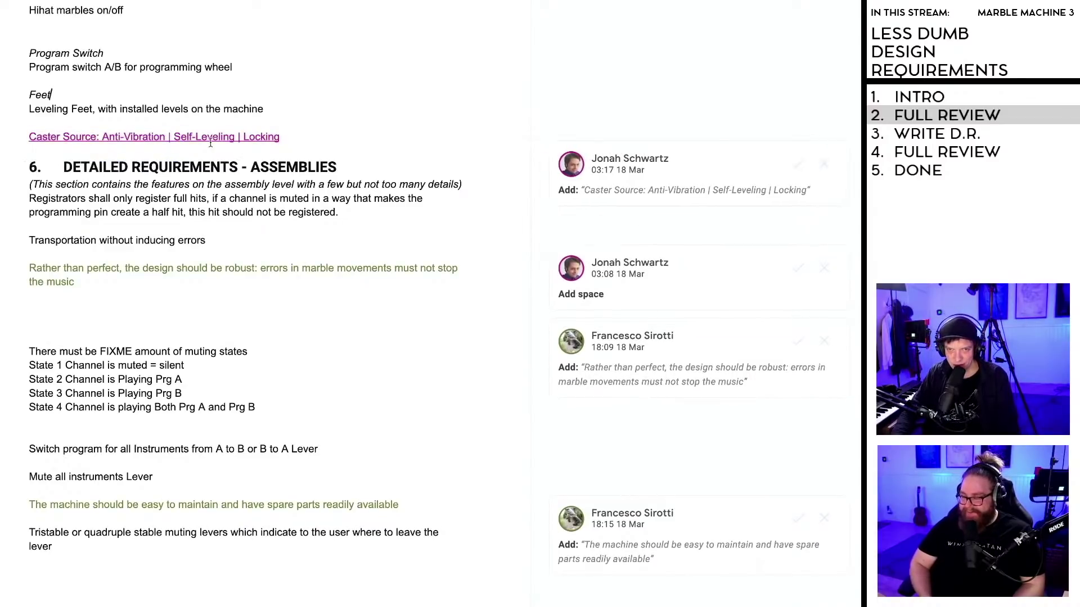
{"action": "scroll", "coordinate": [93, 135], "scroll_direction": "down", "scroll_amount": 1}
{"action": "left_click", "coordinate": [91, 125]}
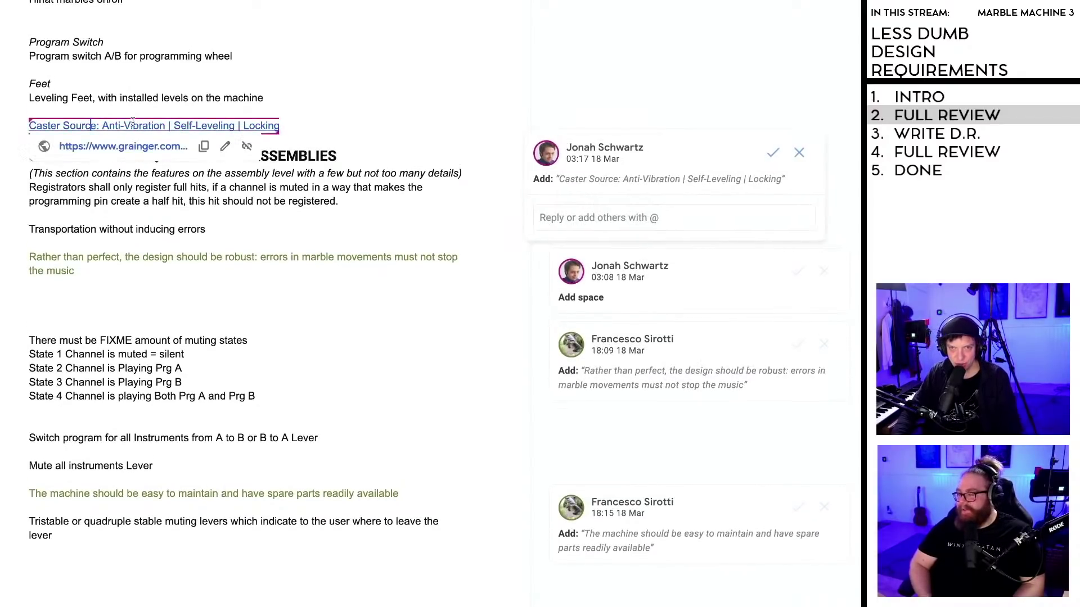
{"action": "scroll", "coordinate": [131, 123], "scroll_direction": "down", "scroll_amount": 1}
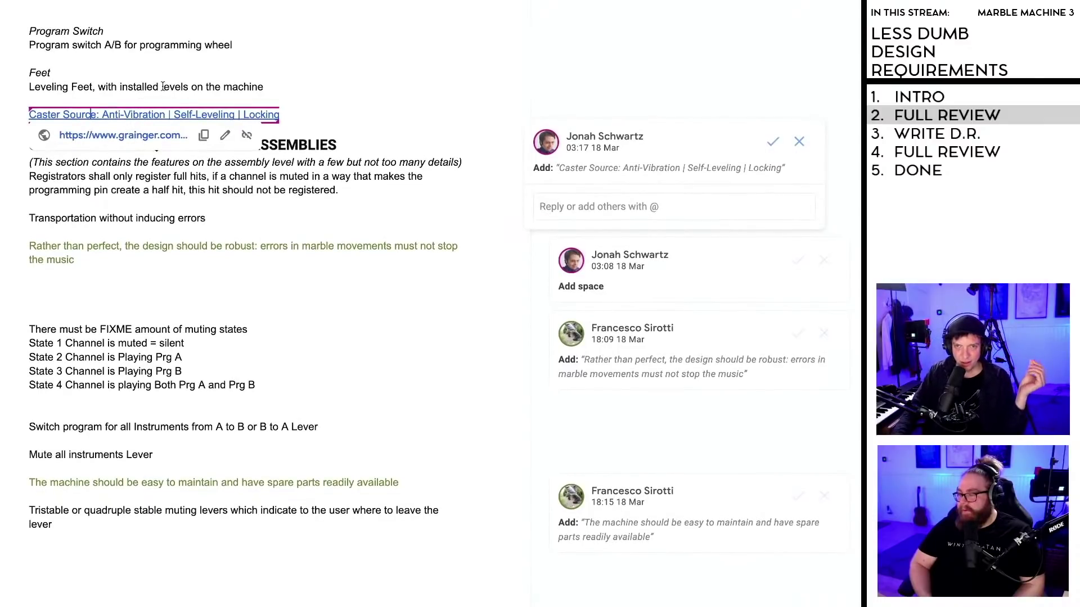
{"action": "left_click", "coordinate": [130, 80]}
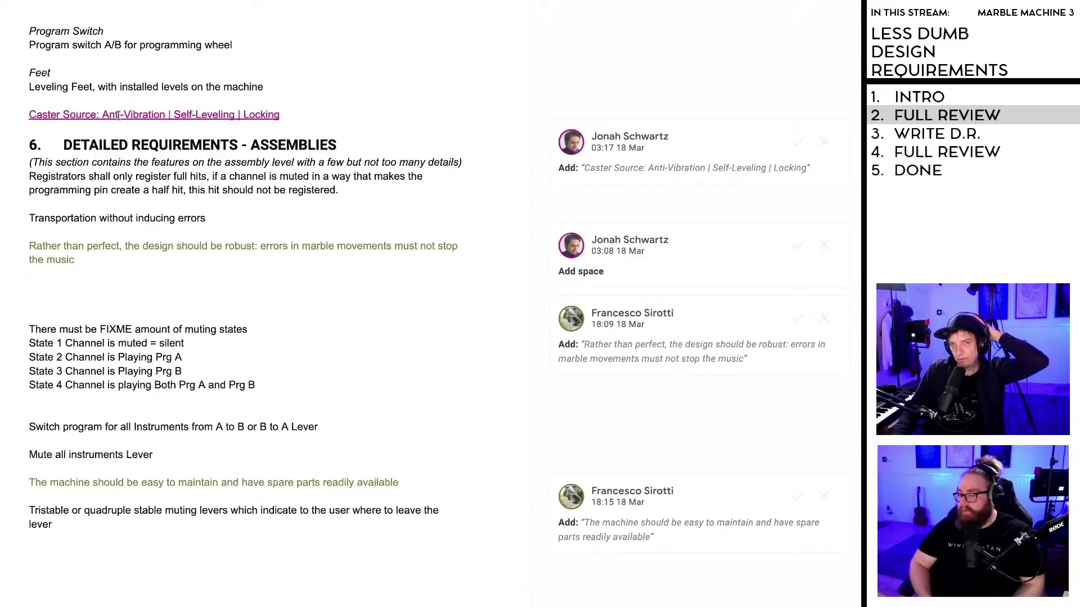
{"action": "left_click", "coordinate": [118, 114]}
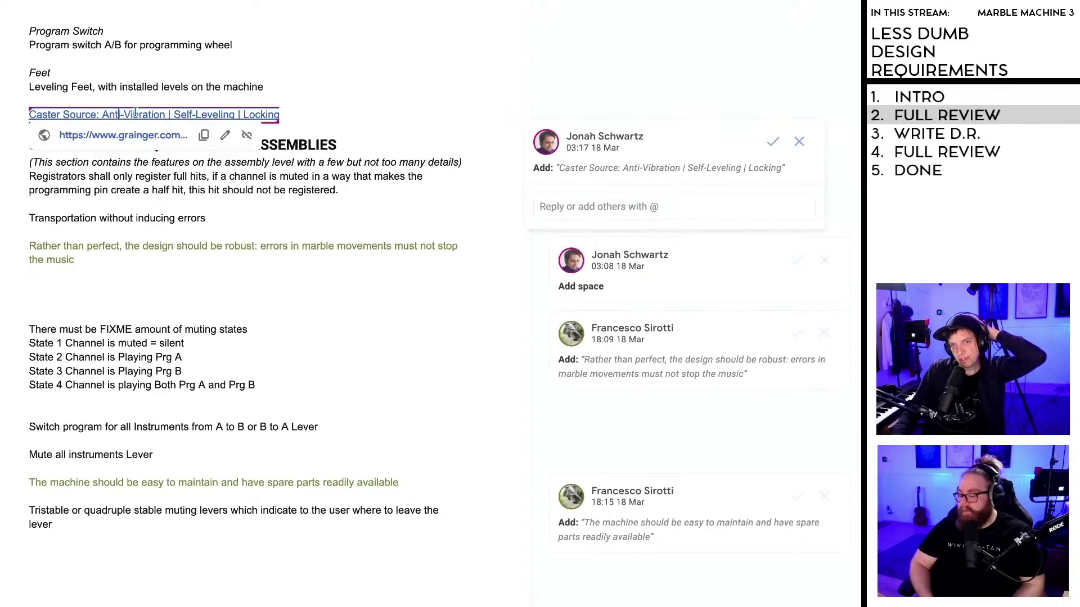
{"action": "left_click", "coordinate": [263, 85]}
{"action": "left_click", "coordinate": [224, 115]}
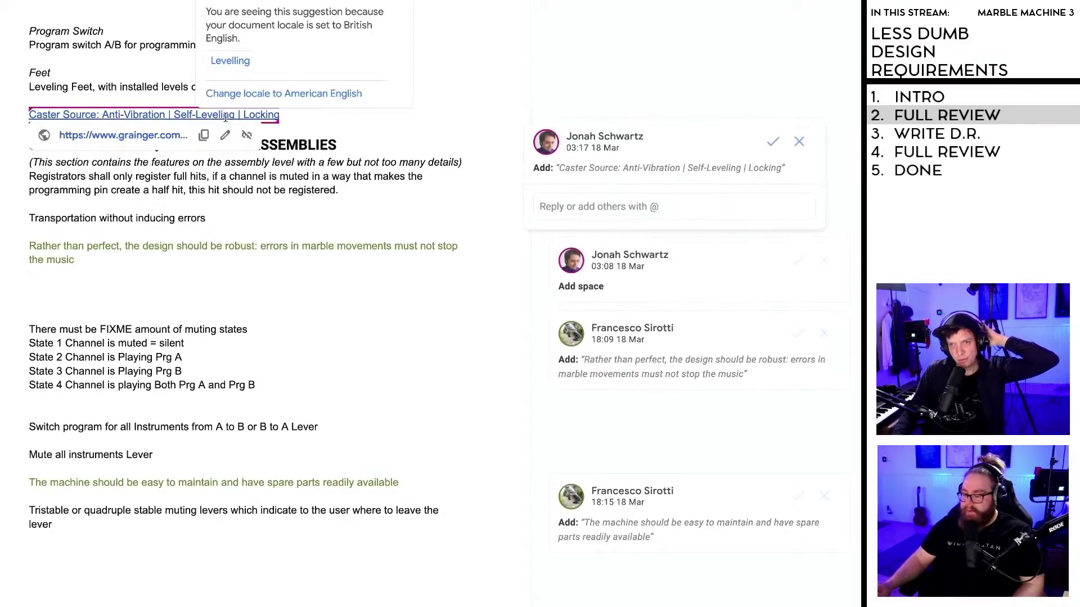
{"action": "double_click", "coordinate": [452, 55]}
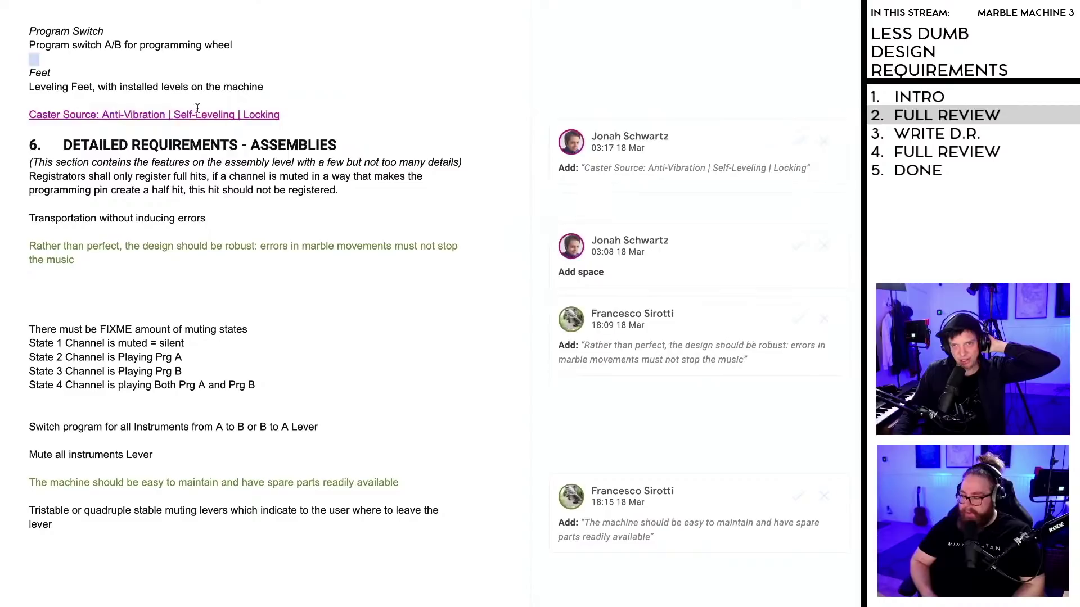
{"action": "left_click", "coordinate": [149, 115]}
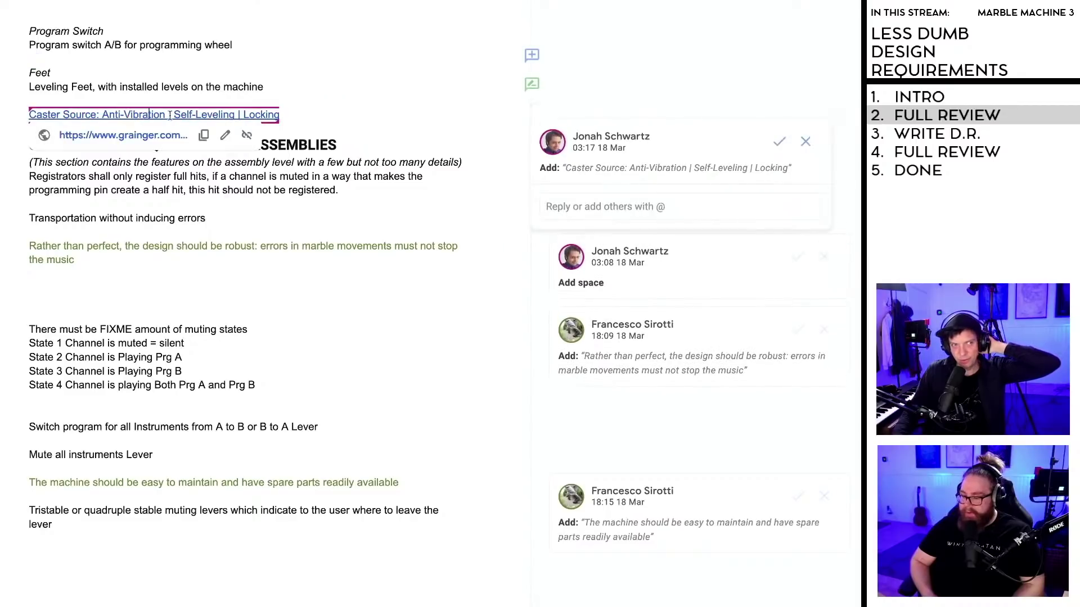
{"action": "left_click", "coordinate": [799, 141]}
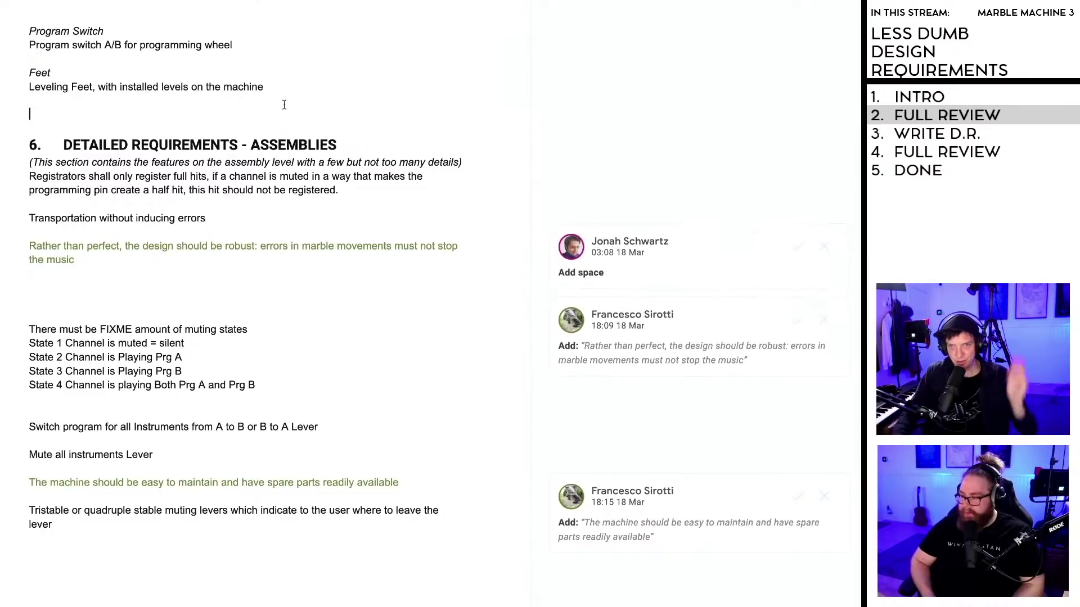
Step: Insert a page break before the "Detailed Requirements - Assemblies" heading so that section 6 starts on a new page
{"action": "left_click", "coordinate": [35, 147]}
{"action": "key", "text": "ctrl+Return"}
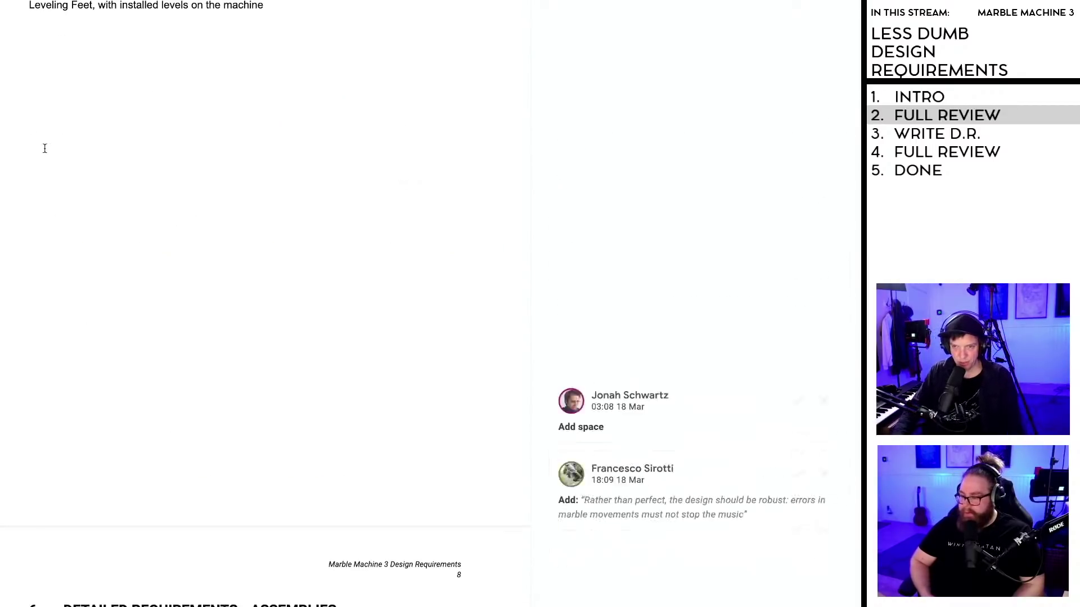
{"action": "scroll", "coordinate": [96, 178], "scroll_direction": "up", "scroll_amount": 15}
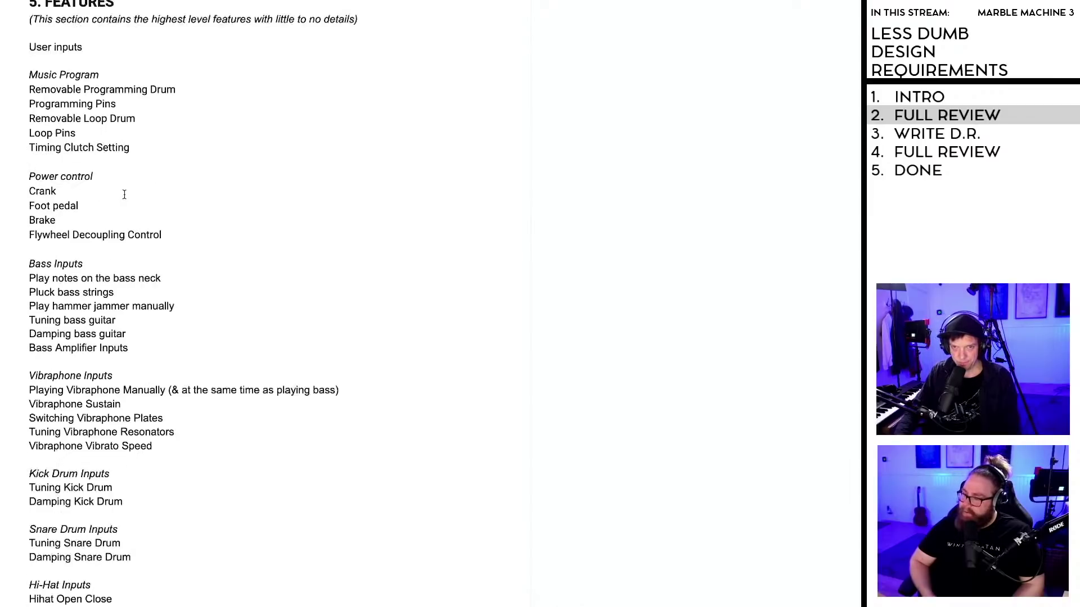
{"action": "scroll", "coordinate": [125, 195], "scroll_direction": "down", "scroll_amount": 1}
{"action": "scroll", "coordinate": [124, 195], "scroll_direction": "up", "scroll_amount": 4}
{"action": "scroll", "coordinate": [124, 193], "scroll_direction": "down", "scroll_amount": 3}
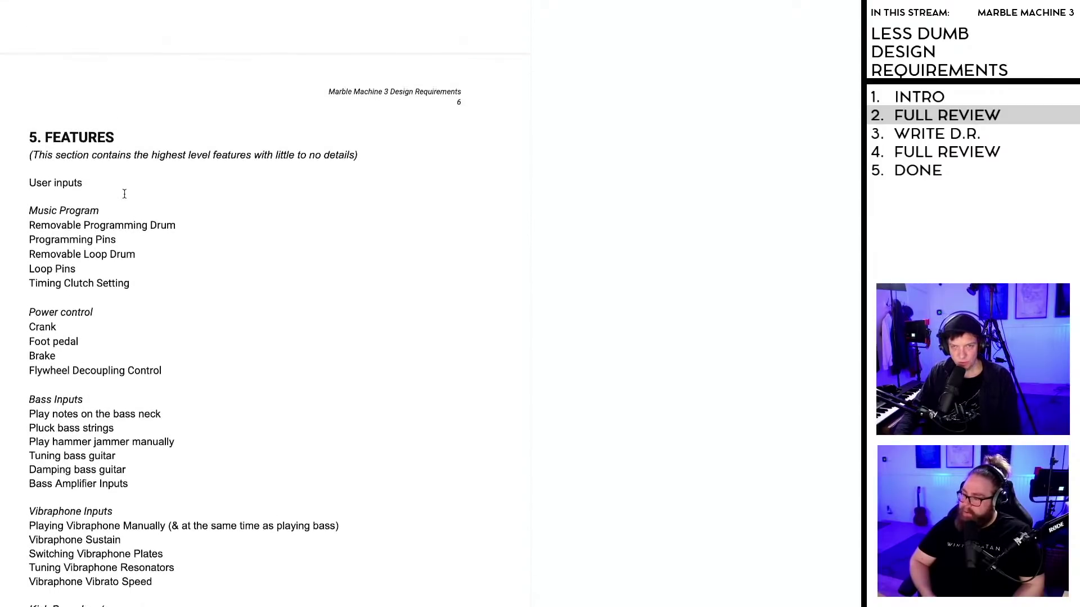
{"action": "scroll", "coordinate": [147, 209], "scroll_direction": "down", "scroll_amount": 5}
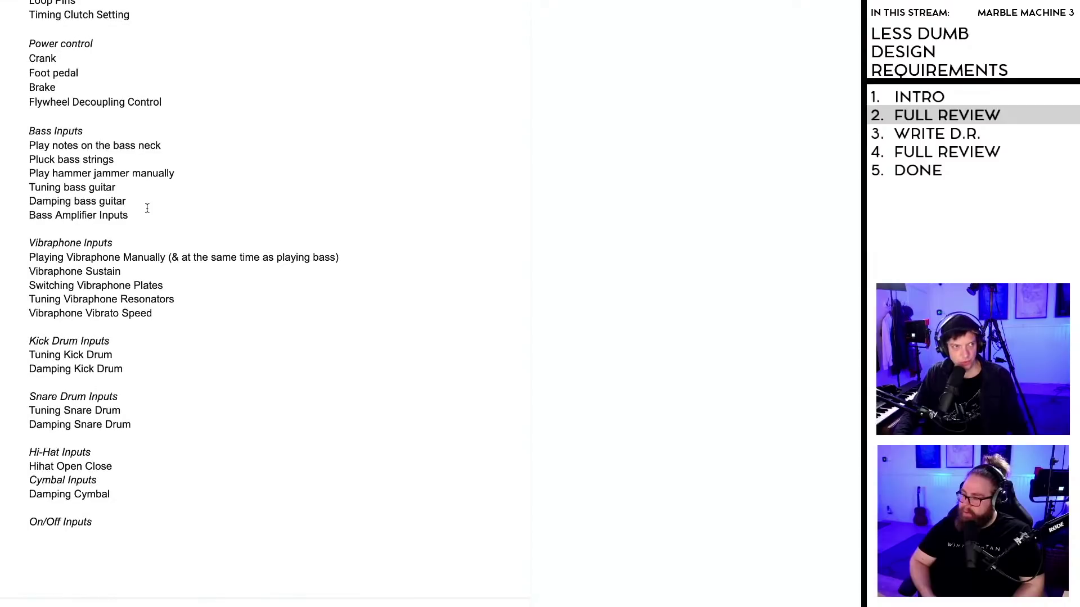
{"action": "scroll", "coordinate": [147, 209], "scroll_direction": "down", "scroll_amount": 10}
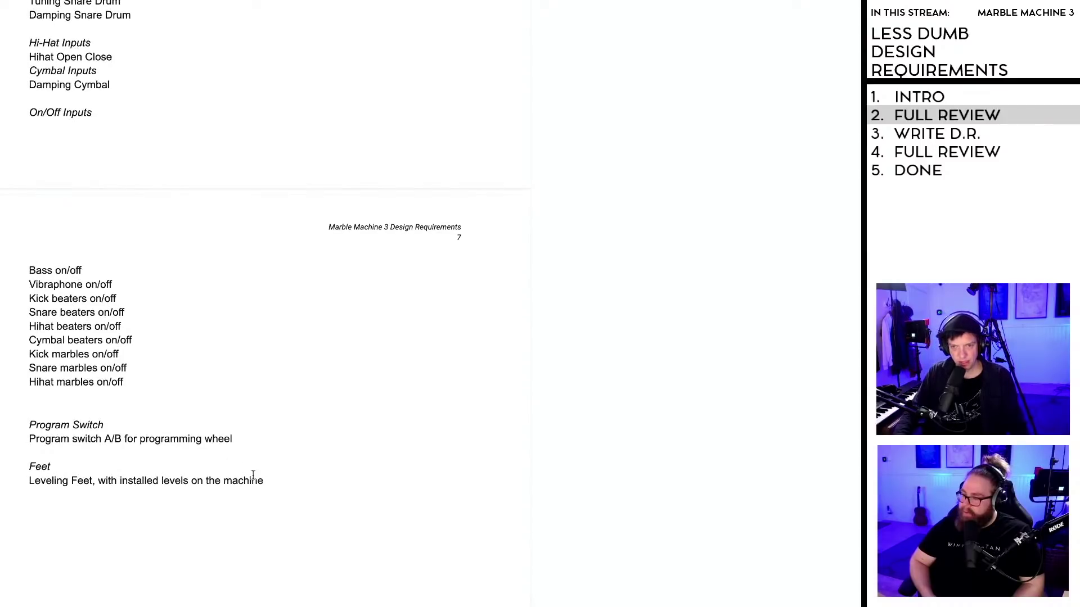
{"action": "left_click_drag", "start_coordinate": [253, 476], "coordinate": [141, 0]}
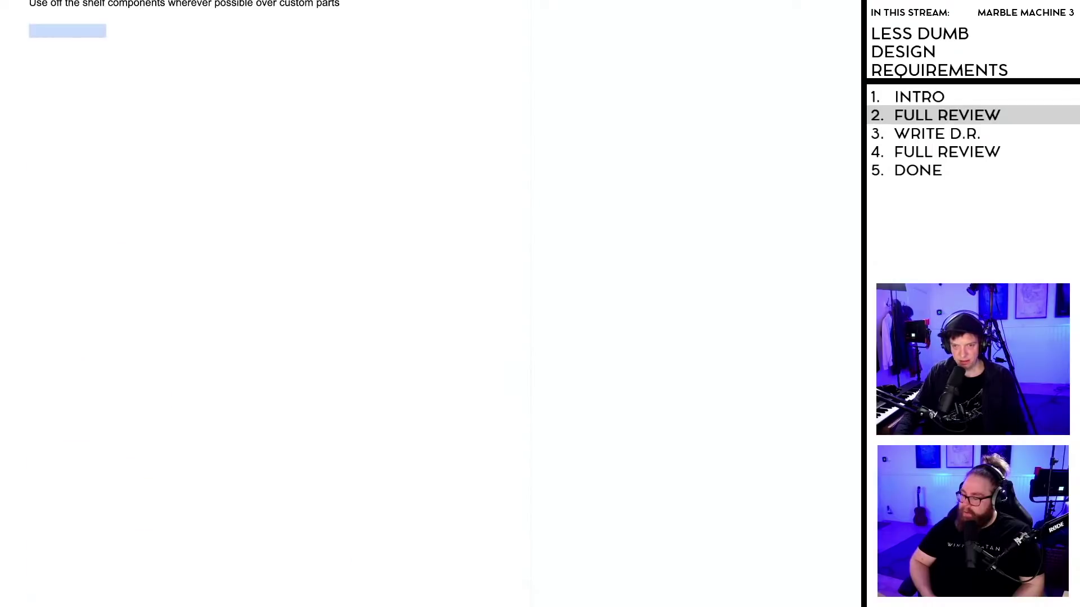
{"action": "scroll", "coordinate": [37, 548], "scroll_direction": "down", "scroll_amount": 8}
{"action": "left_click", "coordinate": [98, 340]}
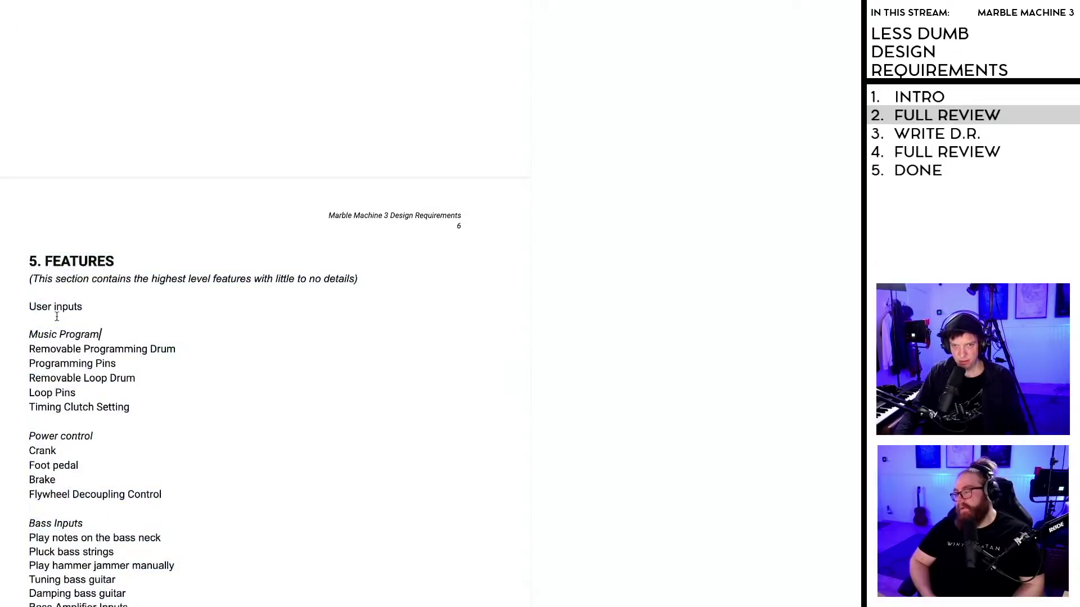
Step: Reduce the font size of all Features text below the heading, from the italic section description through the leveling feet line
{"action": "left_click_drag", "start_coordinate": [29, 279], "coordinate": [27, 606]}
{"action": "scroll", "coordinate": [252, 434], "scroll_direction": "down", "scroll_amount": 10}
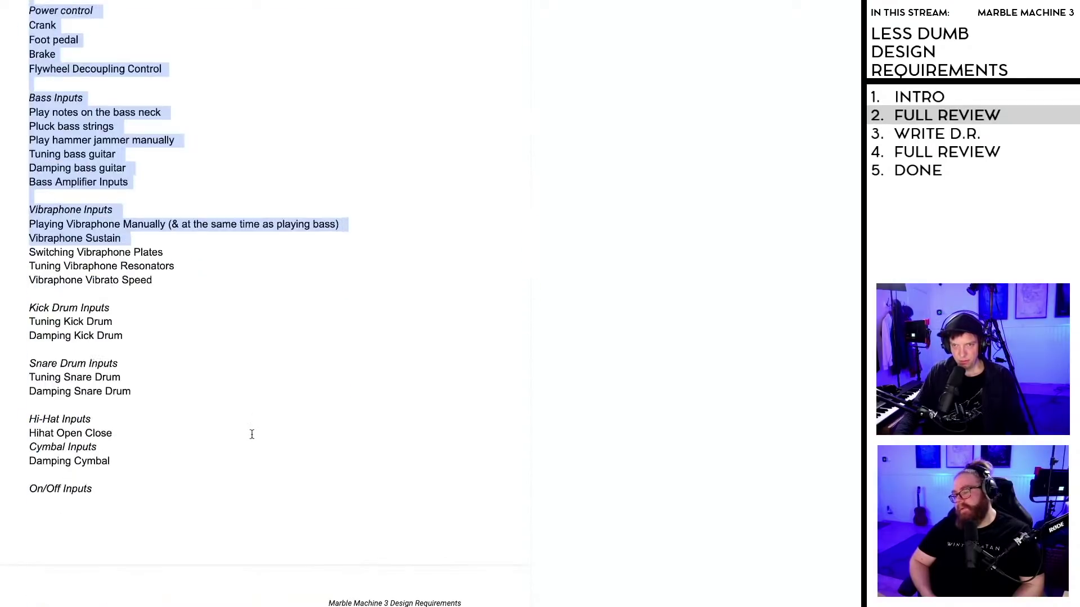
{"action": "scroll", "coordinate": [189, 504], "scroll_direction": "down", "scroll_amount": 3}
{"action": "left_click", "coordinate": [268, 448], "text": "shift"}
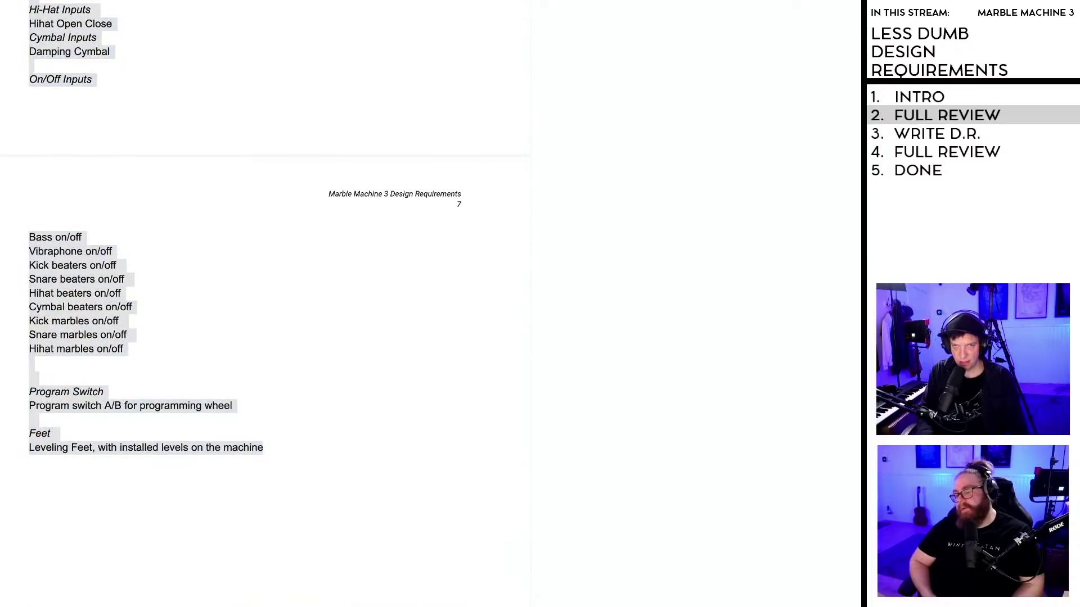
{"action": "scroll", "coordinate": [219, 333], "scroll_direction": "up", "scroll_amount": 15}
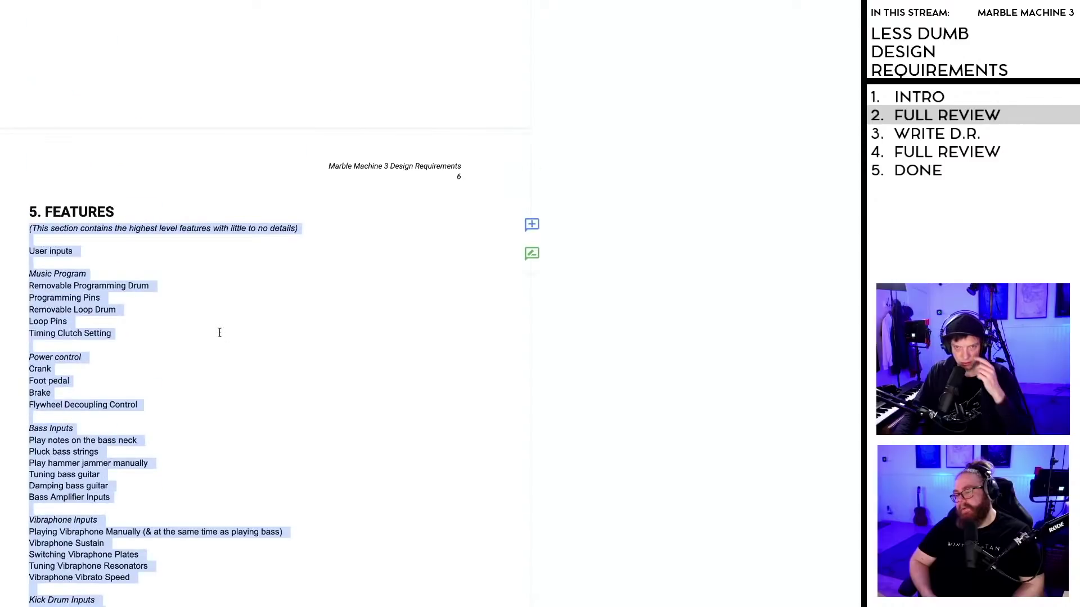
{"action": "scroll", "coordinate": [219, 333], "scroll_direction": "down", "scroll_amount": 1}
{"action": "left_click", "coordinate": [216, 289]}
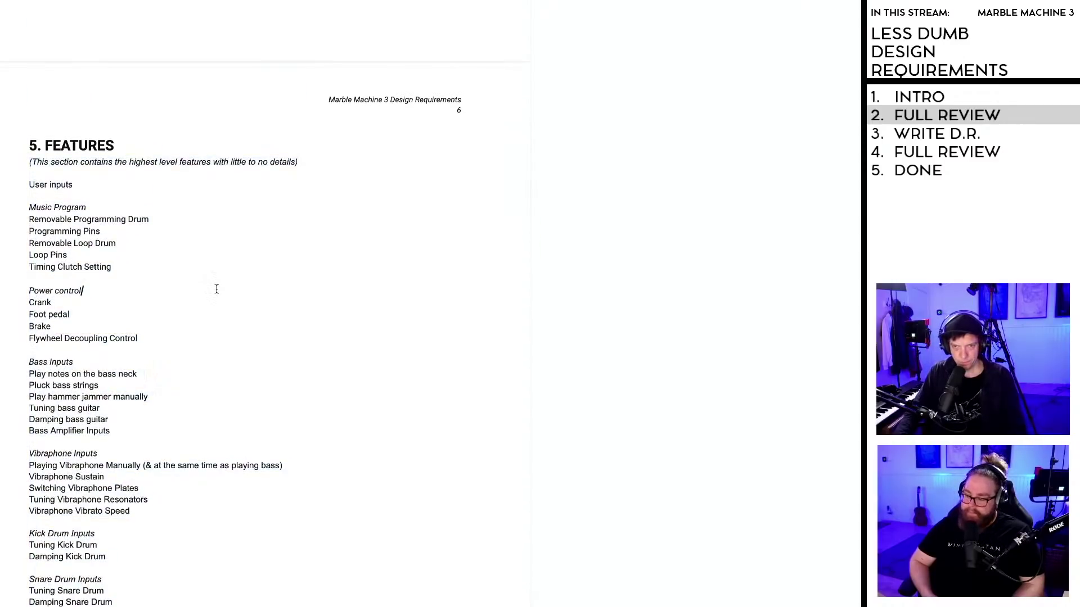
Step: Look over the resized Features lists from Music Program to Feet and examine how they are divided across the pages
{"action": "scroll", "coordinate": [214, 289], "scroll_direction": "down", "scroll_amount": 4}
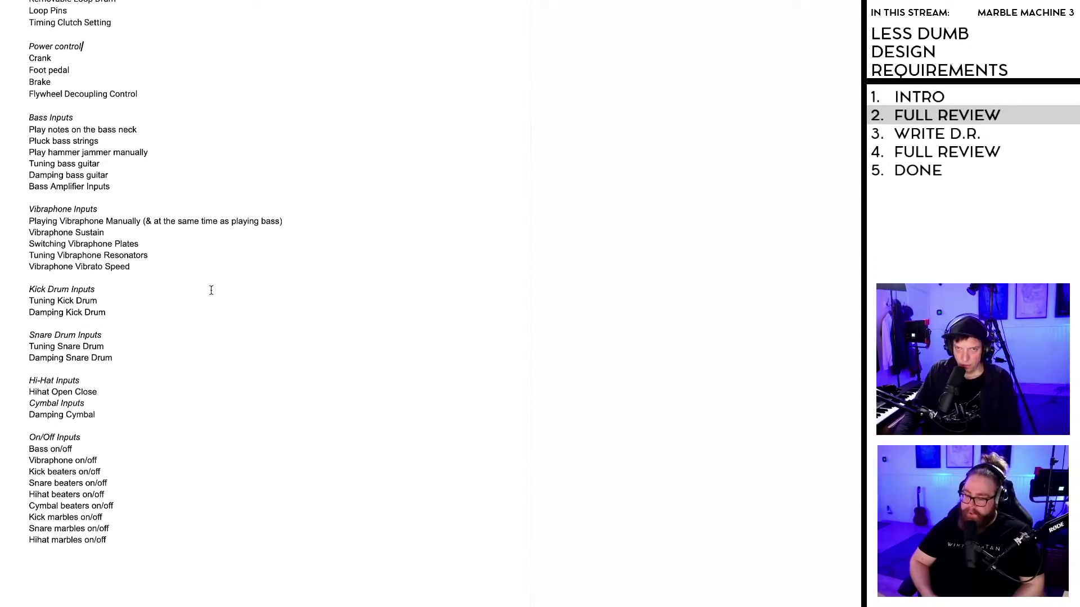
{"action": "scroll", "coordinate": [211, 290], "scroll_direction": "up", "scroll_amount": 2}
{"action": "scroll", "coordinate": [189, 283], "scroll_direction": "down", "scroll_amount": 5}
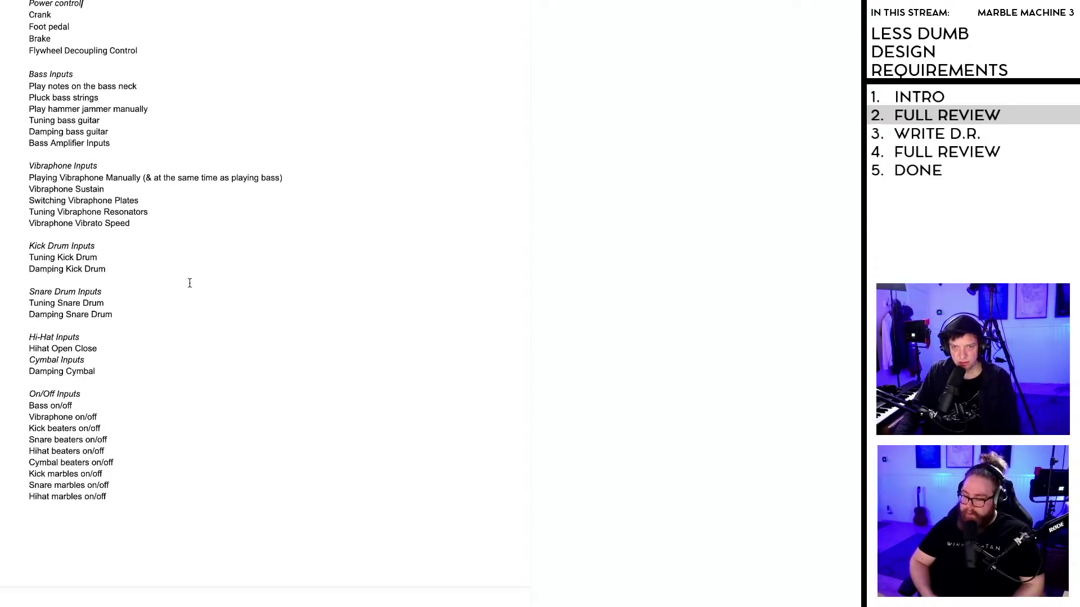
{"action": "scroll", "coordinate": [190, 283], "scroll_direction": "down", "scroll_amount": 4}
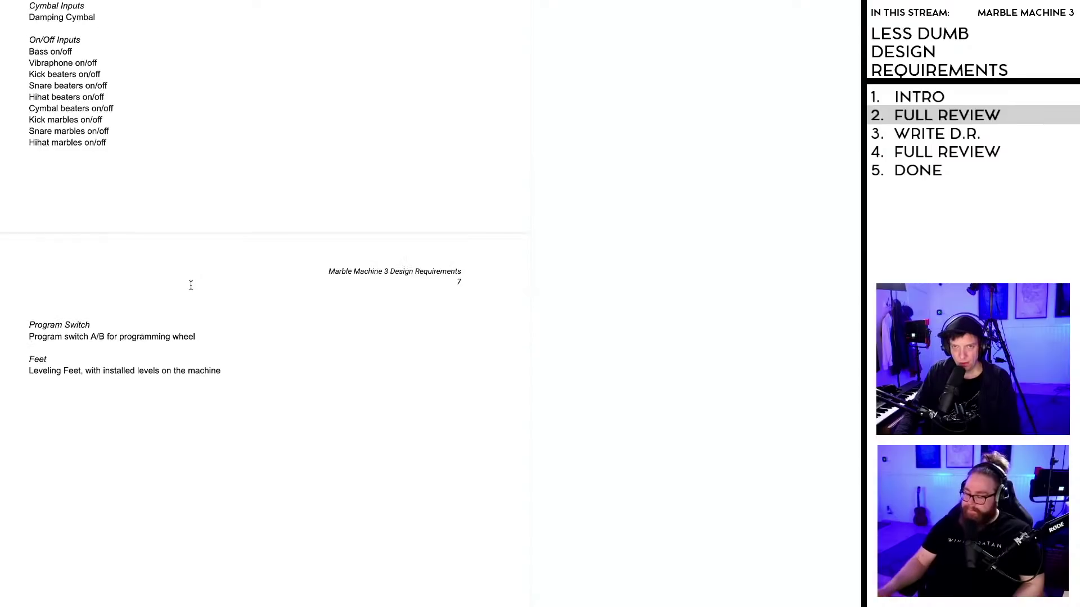
{"action": "scroll", "coordinate": [190, 283], "scroll_direction": "up", "scroll_amount": 5}
{"action": "scroll", "coordinate": [172, 287], "scroll_direction": "up", "scroll_amount": 1}
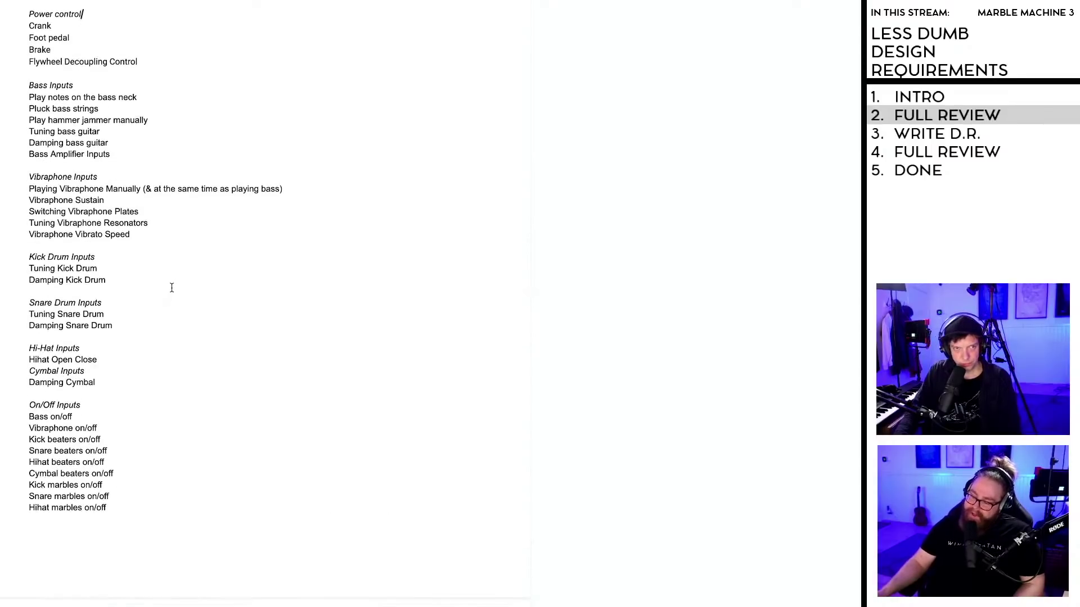
{"action": "scroll", "coordinate": [171, 288], "scroll_direction": "up", "scroll_amount": 1}
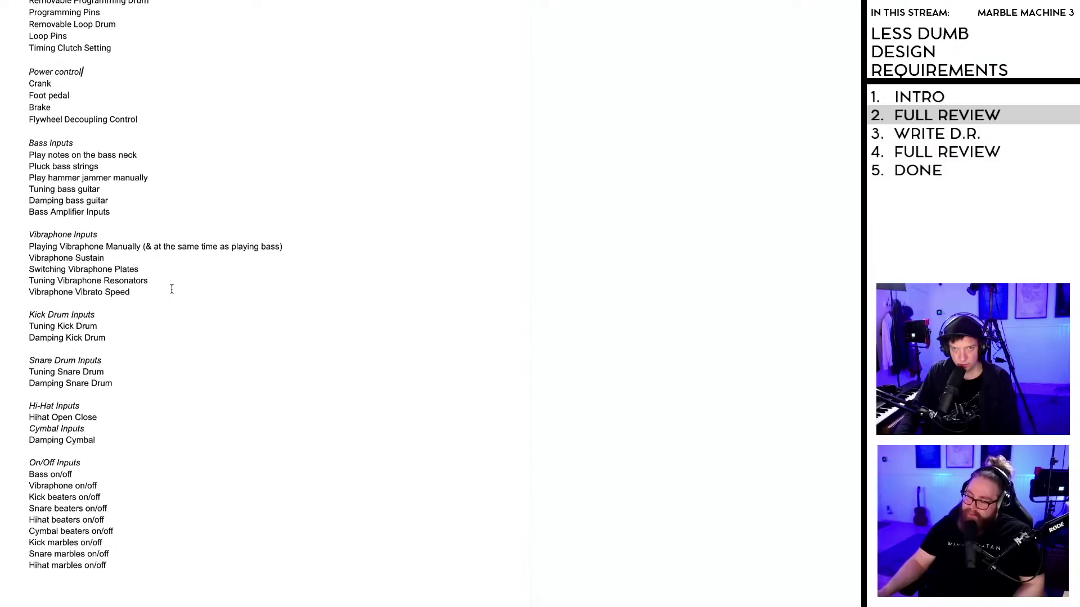
{"action": "scroll", "coordinate": [143, 281], "scroll_direction": "up", "scroll_amount": 2}
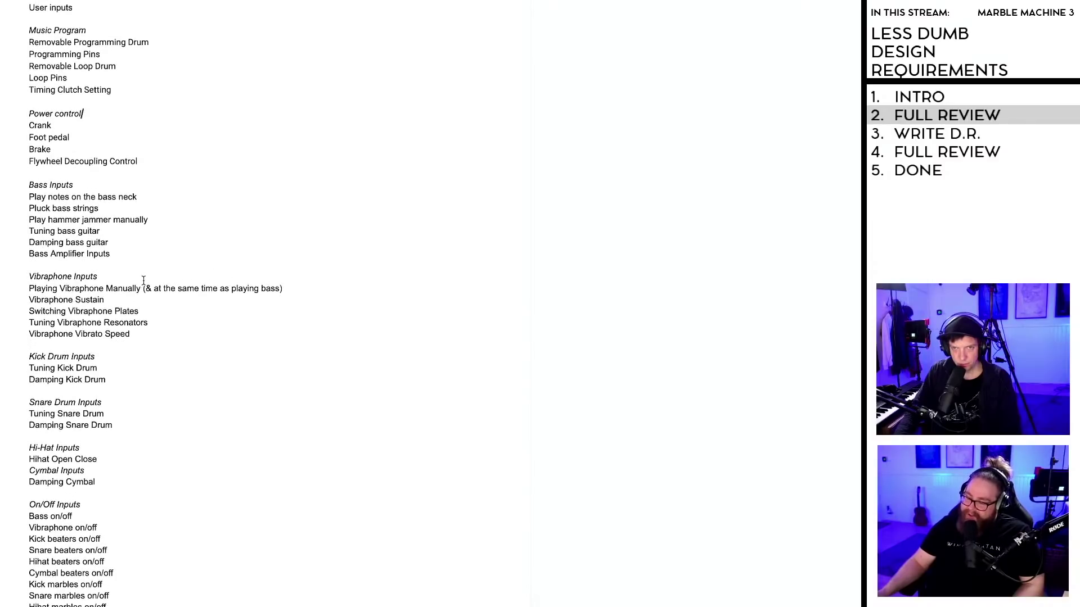
{"action": "scroll", "coordinate": [147, 279], "scroll_direction": "down", "scroll_amount": 1}
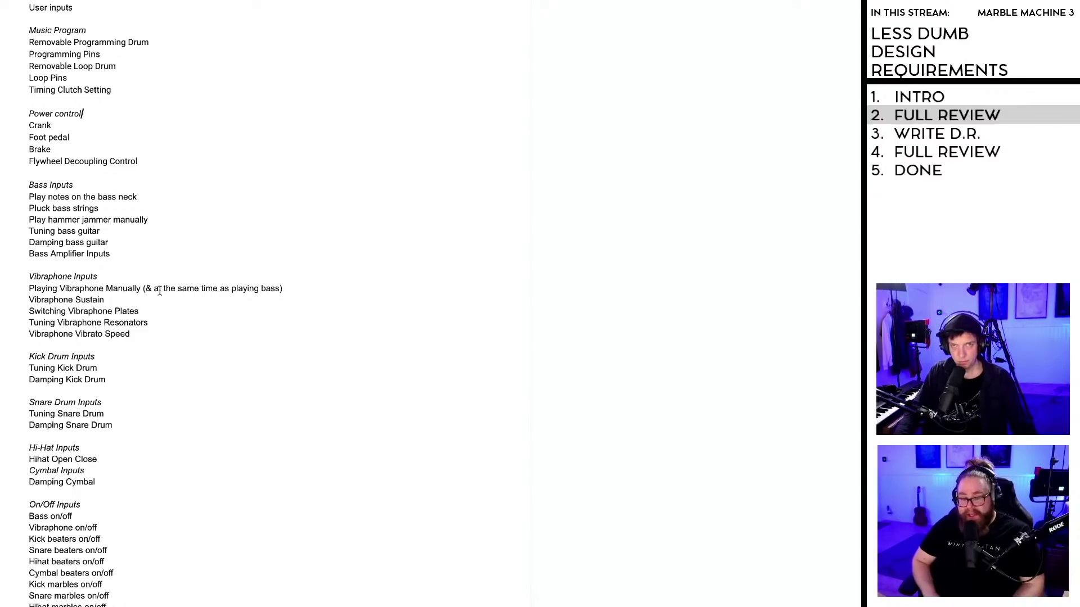
{"action": "scroll", "coordinate": [159, 291], "scroll_direction": "down", "scroll_amount": 1}
{"action": "scroll", "coordinate": [163, 286], "scroll_direction": "down", "scroll_amount": 8}
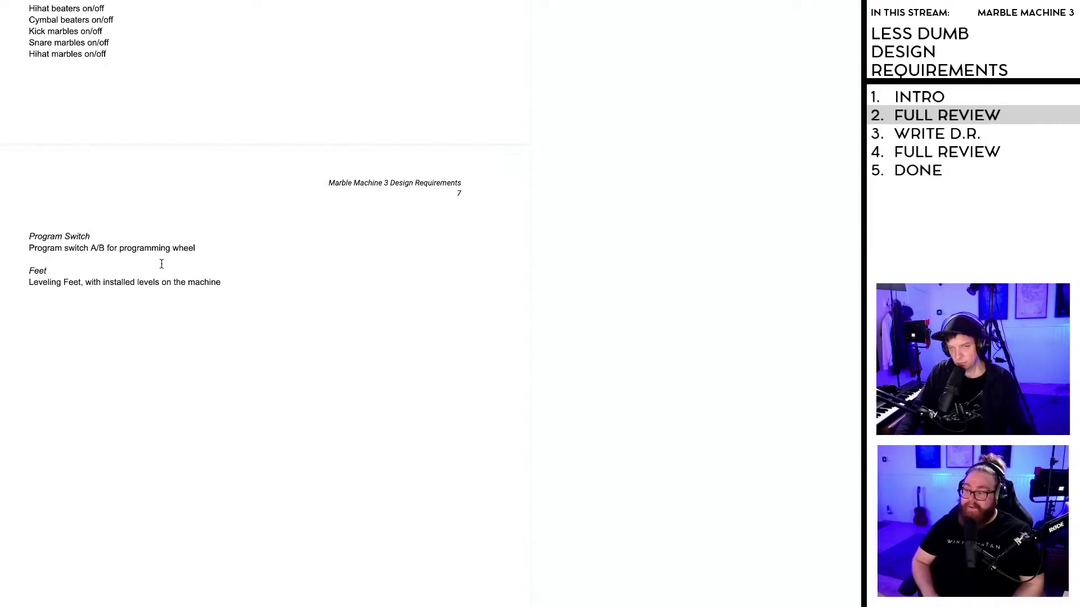
Step: Insert a blank line between the italic description of Detailed Requirements - Assemblies and the Registrators requirement
{"action": "scroll", "coordinate": [169, 264], "scroll_direction": "down", "scroll_amount": 9}
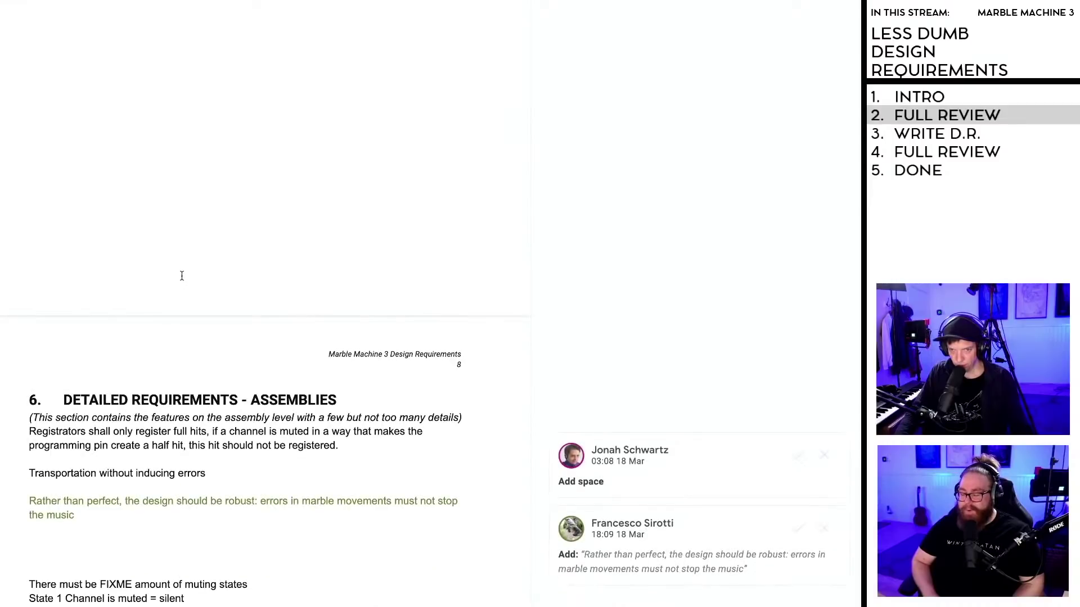
{"action": "scroll", "coordinate": [182, 276], "scroll_direction": "down", "scroll_amount": 5}
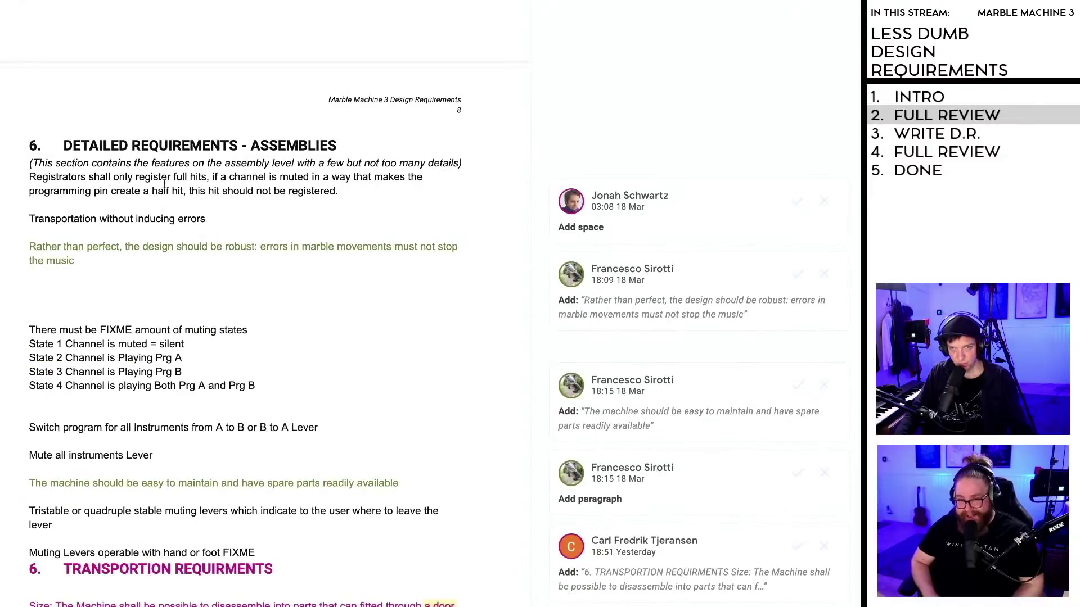
{"action": "scroll", "coordinate": [154, 174], "scroll_direction": "down", "scroll_amount": 1}
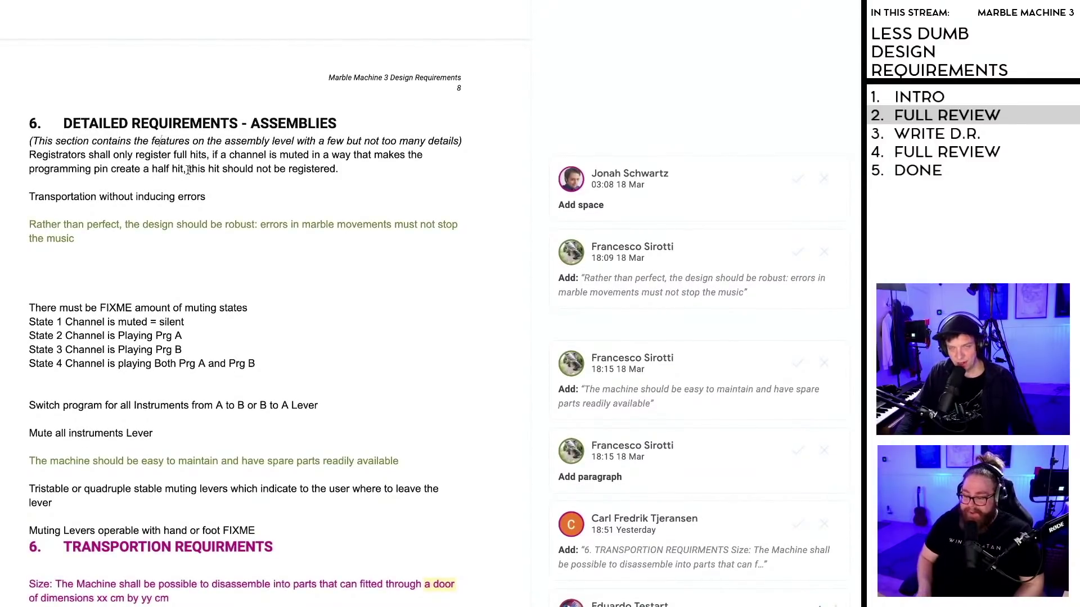
{"action": "scroll", "coordinate": [189, 168], "scroll_direction": "down", "scroll_amount": 1}
{"action": "scroll", "coordinate": [197, 154], "scroll_direction": "down", "scroll_amount": 1}
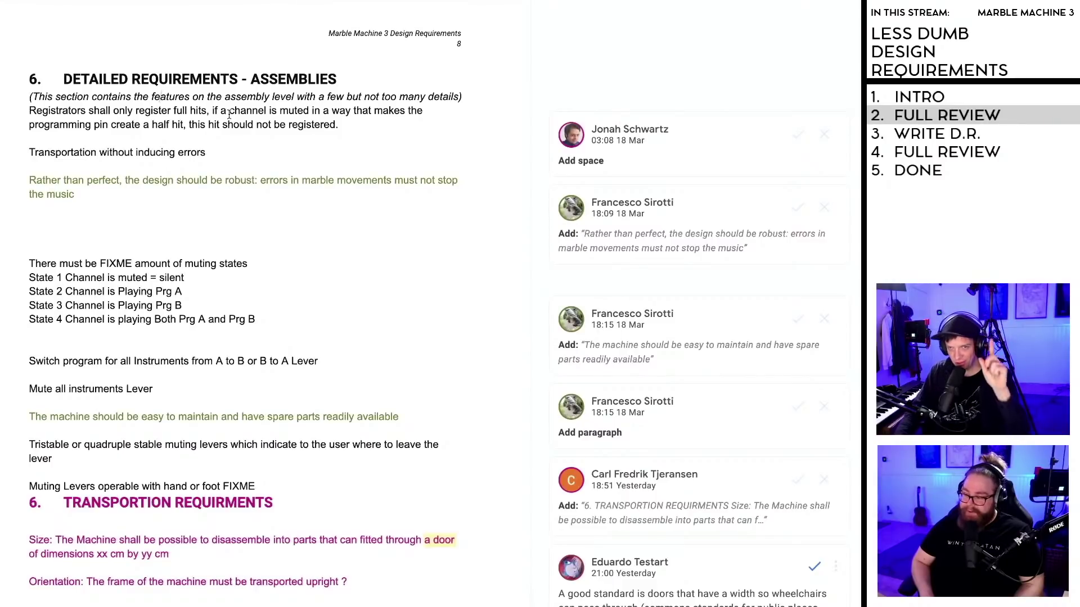
{"action": "scroll", "coordinate": [229, 114], "scroll_direction": "down", "scroll_amount": 1}
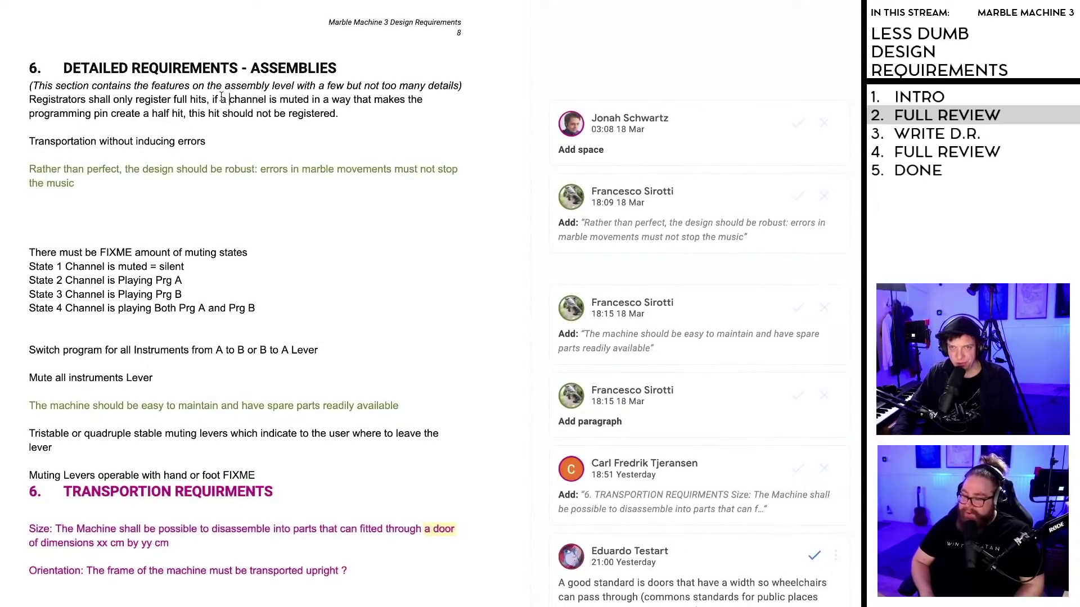
{"action": "left_click", "coordinate": [101, 140]}
{"action": "scroll", "coordinate": [110, 115], "scroll_direction": "down", "scroll_amount": 1}
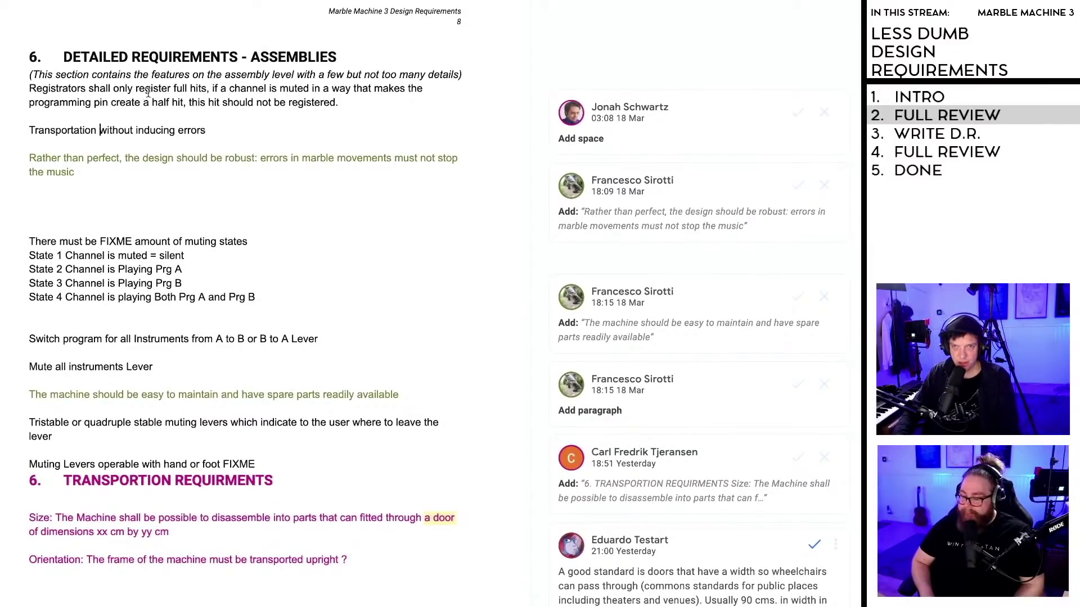
{"action": "left_click", "coordinate": [30, 90]}
{"action": "key", "text": "Return"}
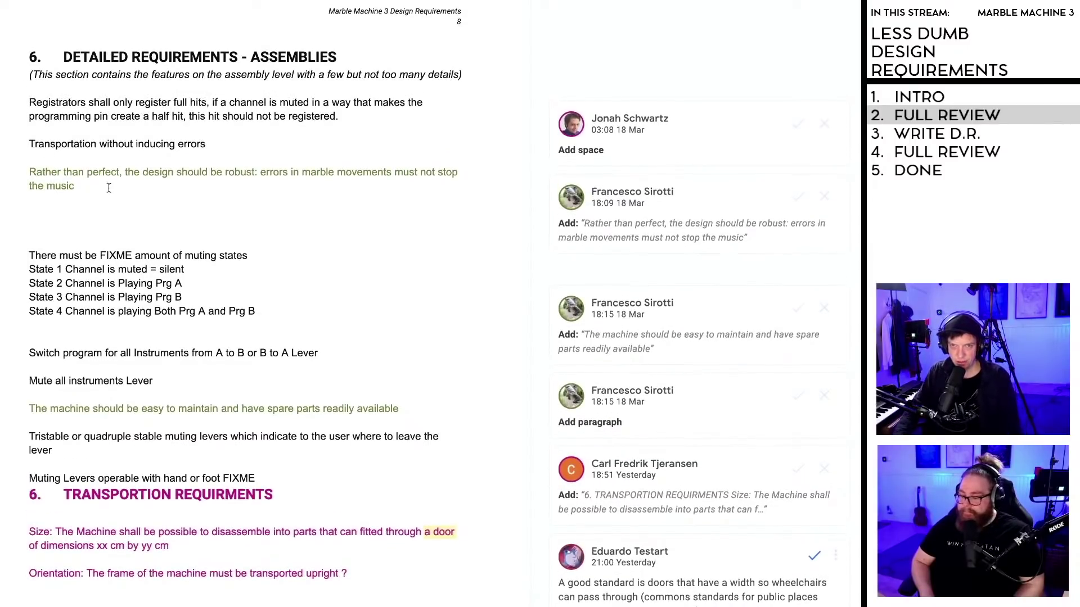
Step: Reject the suggested line "Rather than perfect, the design should be robust..." and accept the neighbouring "Add space" suggestion
{"action": "left_click", "coordinate": [76, 173]}
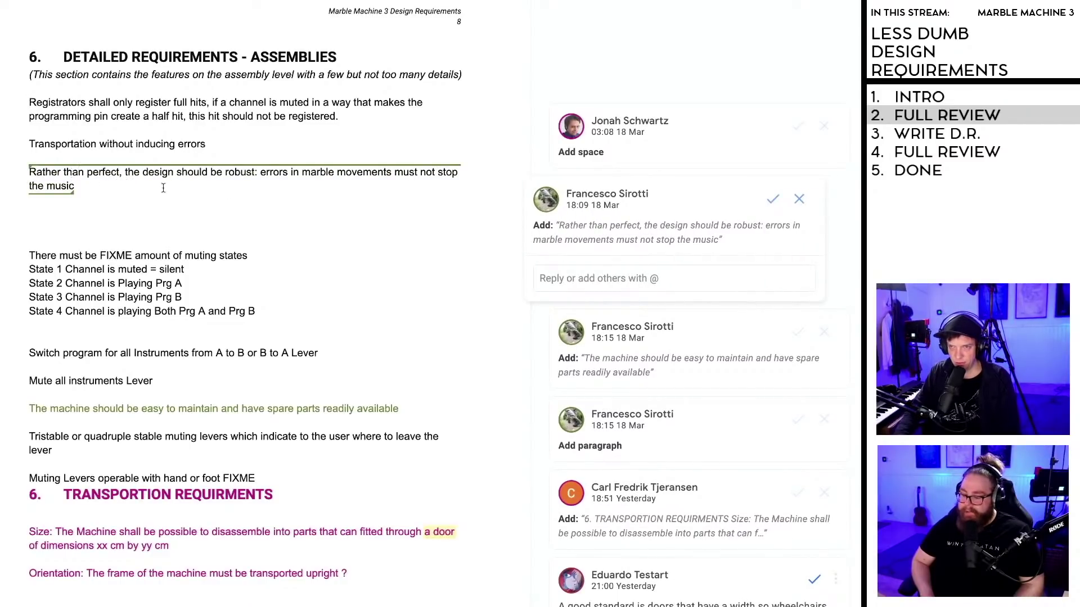
{"action": "left_click", "coordinate": [799, 199]}
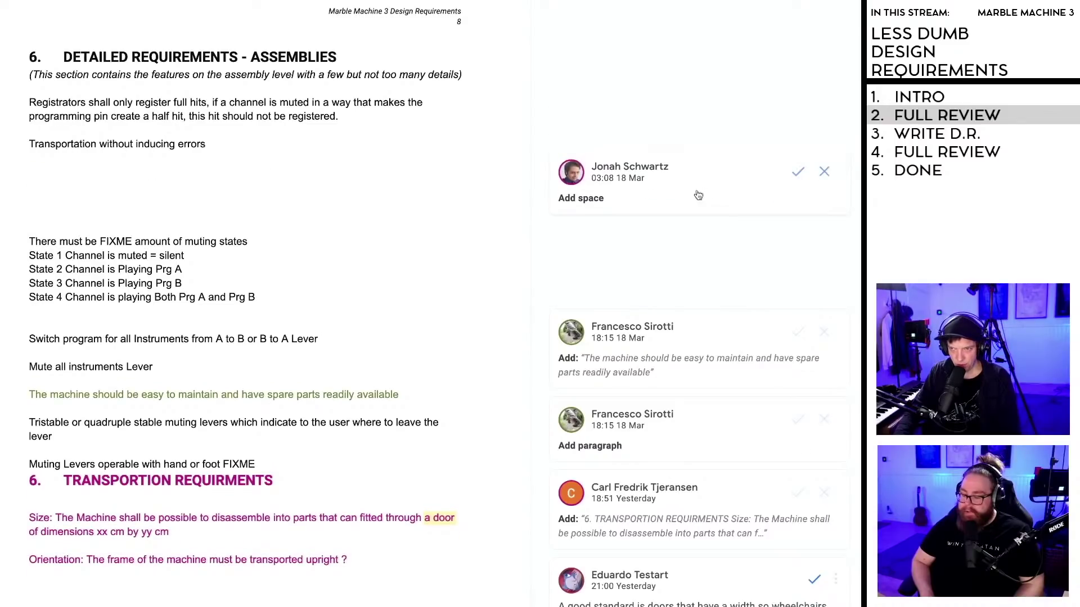
{"action": "left_click", "coordinate": [797, 172]}
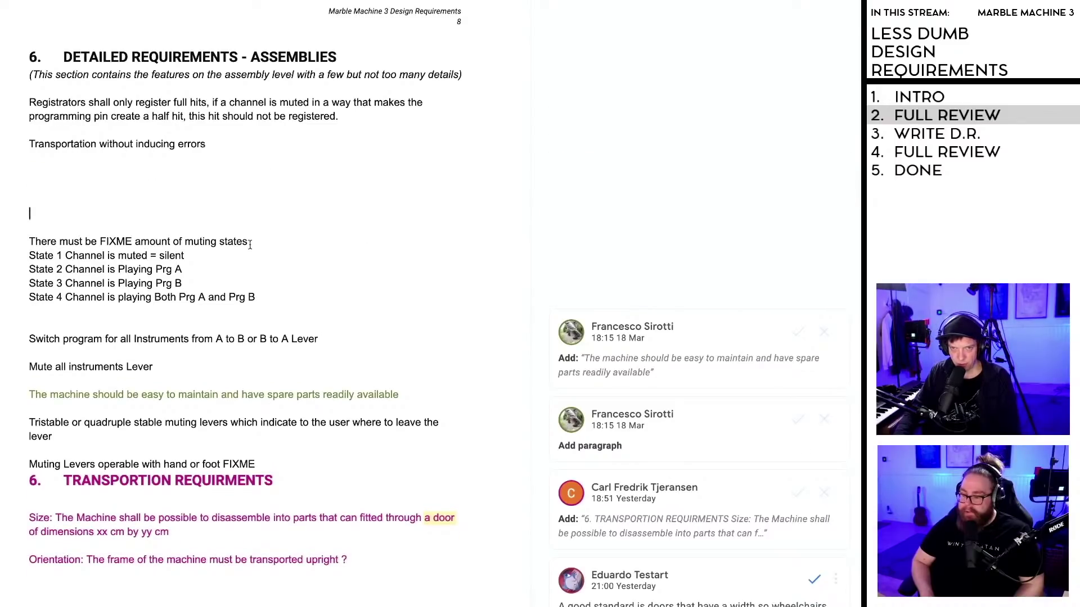
Step: Delete the surplus blank lines above "There must be FIXME amount of muting states", leaving a single empty line
{"action": "key", "text": "Down"}
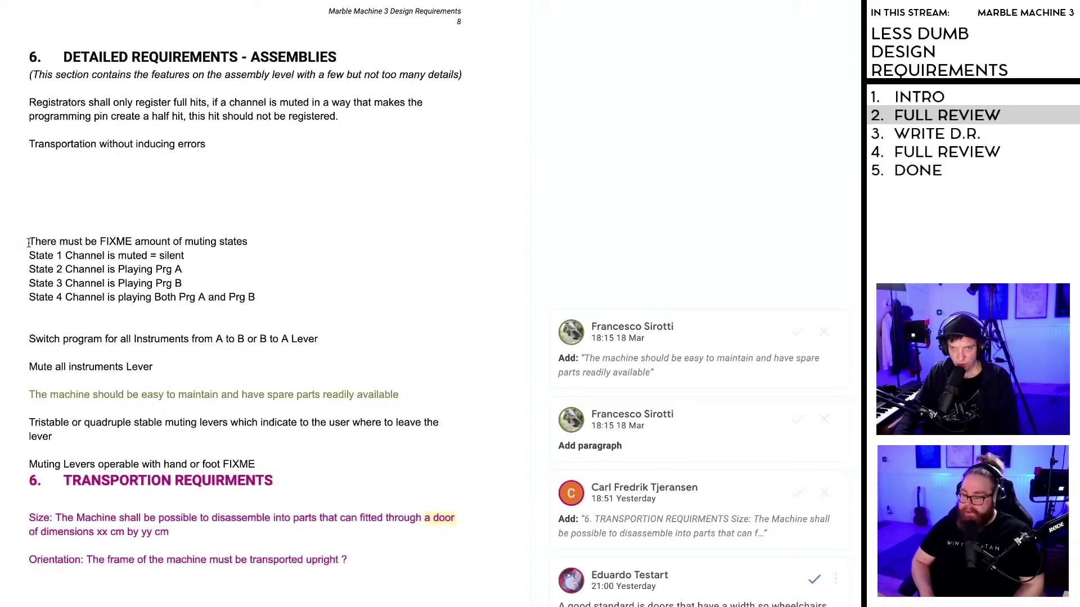
{"action": "left_click", "coordinate": [30, 241]}
{"action": "key", "text": "BackSpace"}
{"action": "key", "text": "BackSpace"}
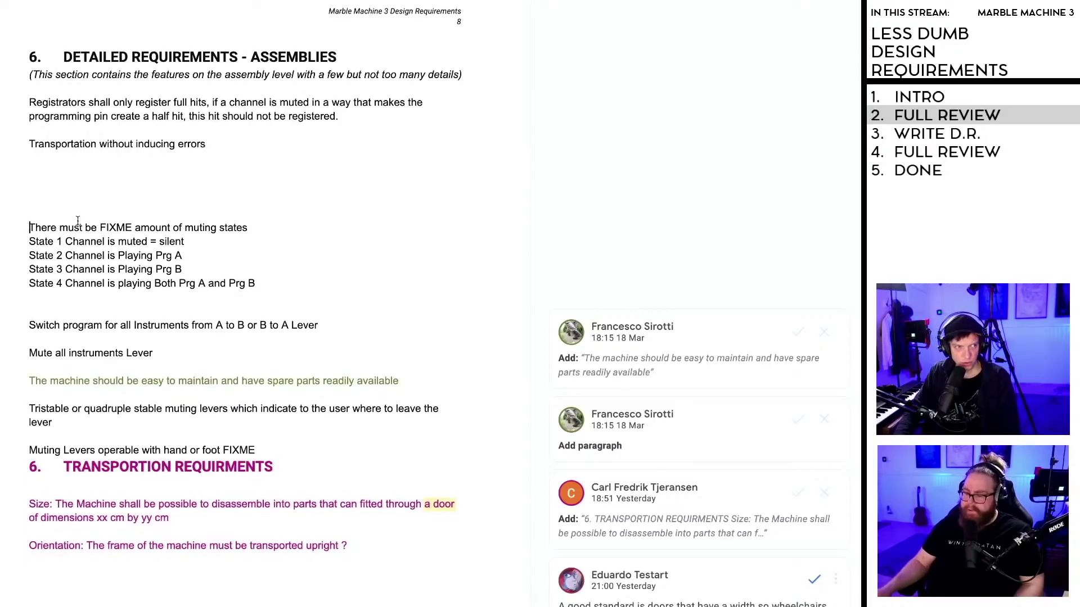
{"action": "key", "text": "BackSpace"}
{"action": "key", "text": "BackSpace"}
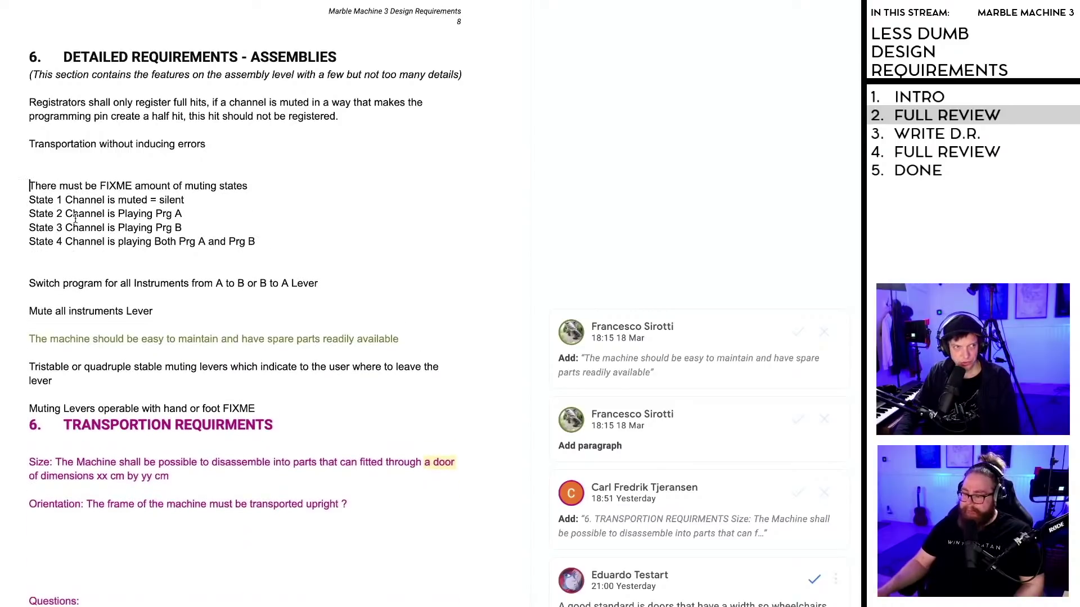
{"action": "key", "text": "BackSpace"}
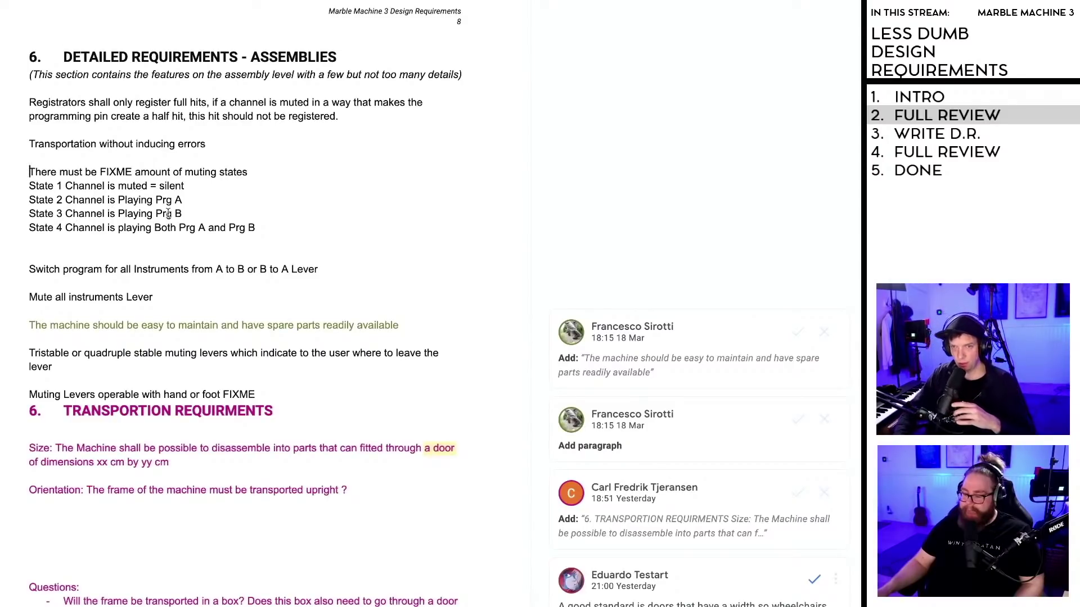
Step: Accept the suggested line "The machine should be easy to maintain and have spare parts readily available"
{"action": "scroll", "coordinate": [170, 217], "scroll_direction": "down", "scroll_amount": 1}
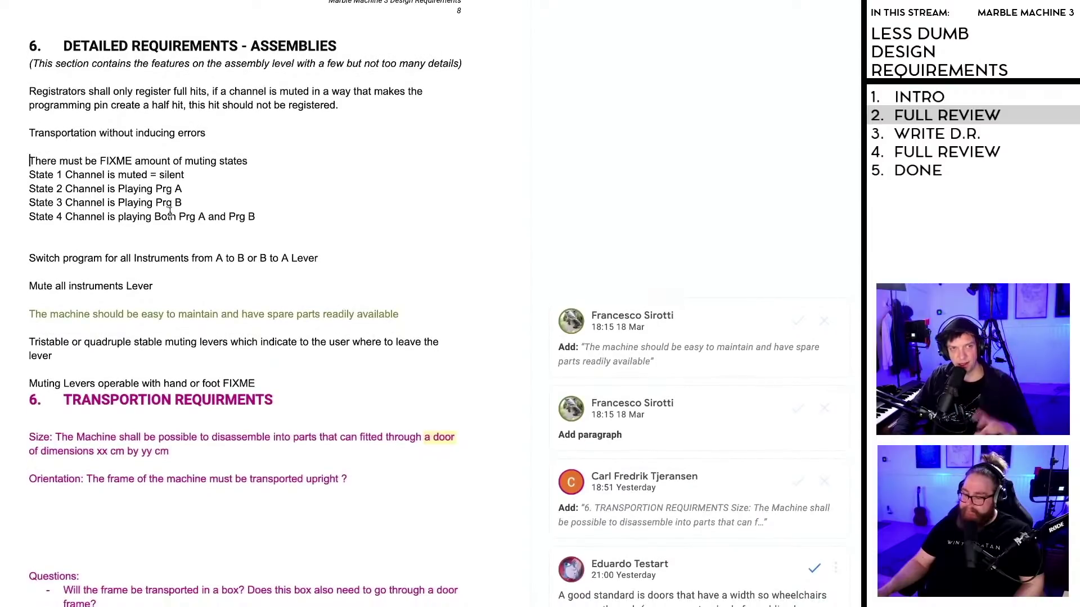
{"action": "scroll", "coordinate": [124, 236], "scroll_direction": "down", "scroll_amount": 2}
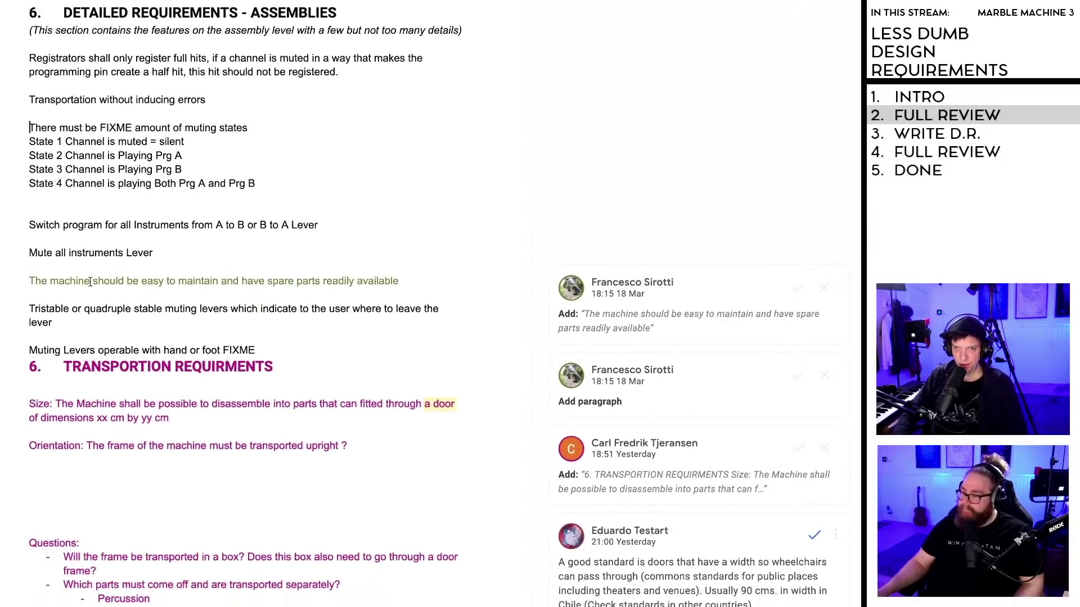
{"action": "left_click", "coordinate": [95, 281]}
{"action": "scroll", "coordinate": [102, 281], "scroll_direction": "down", "scroll_amount": 2}
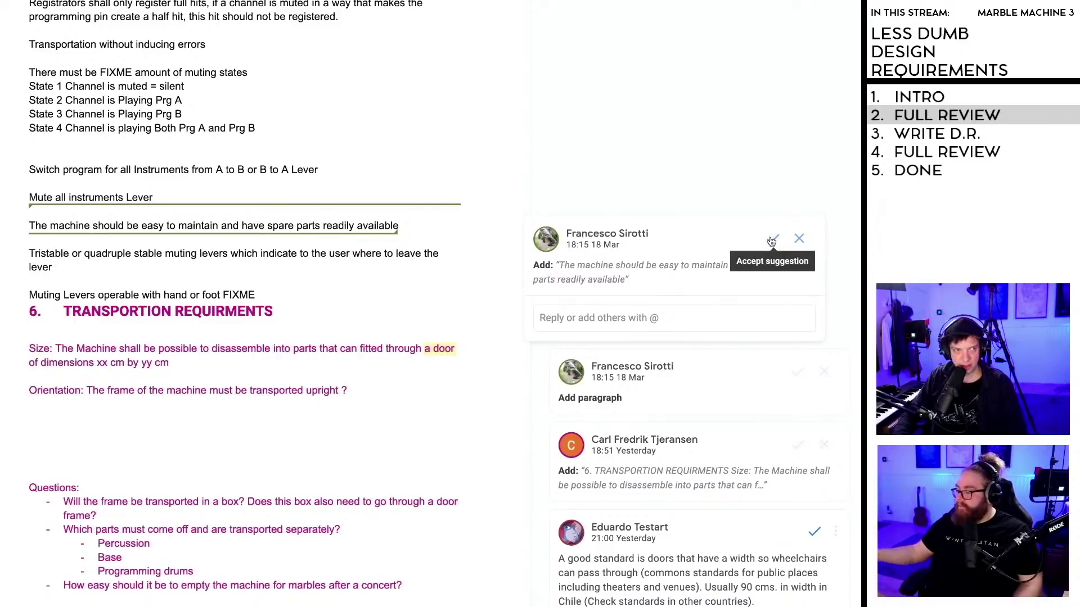
{"action": "scroll", "coordinate": [772, 238], "scroll_direction": "down", "scroll_amount": 1}
{"action": "left_click", "coordinate": [772, 208]}
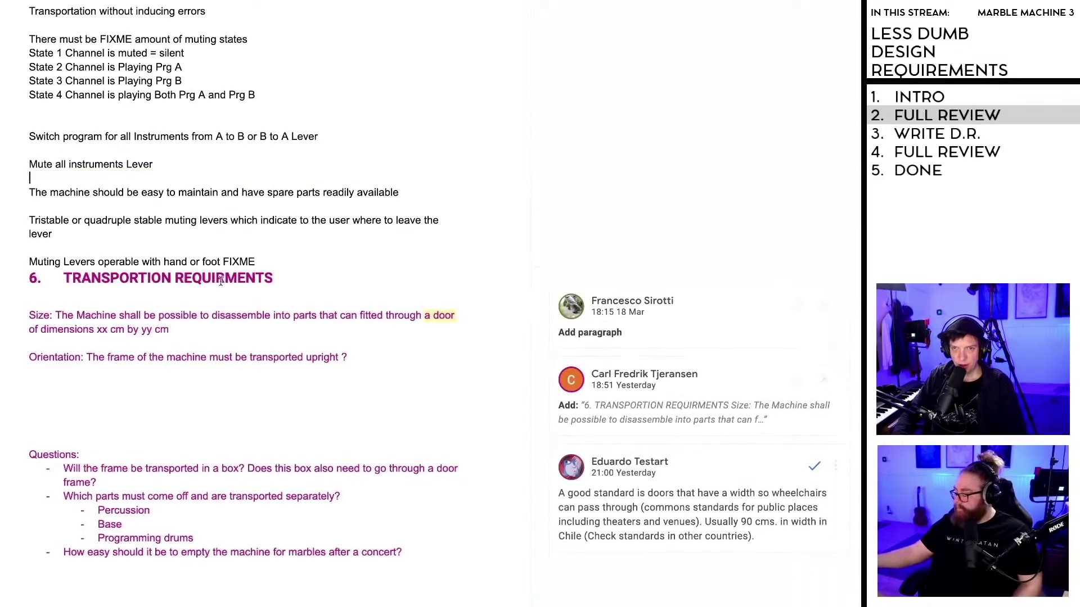
Step: Append ", FIXME, make DR verifiable." to the end of the requirement about maintenance and spare parts
{"action": "left_click", "coordinate": [416, 192]}
{"action": "type", "text": ", "}
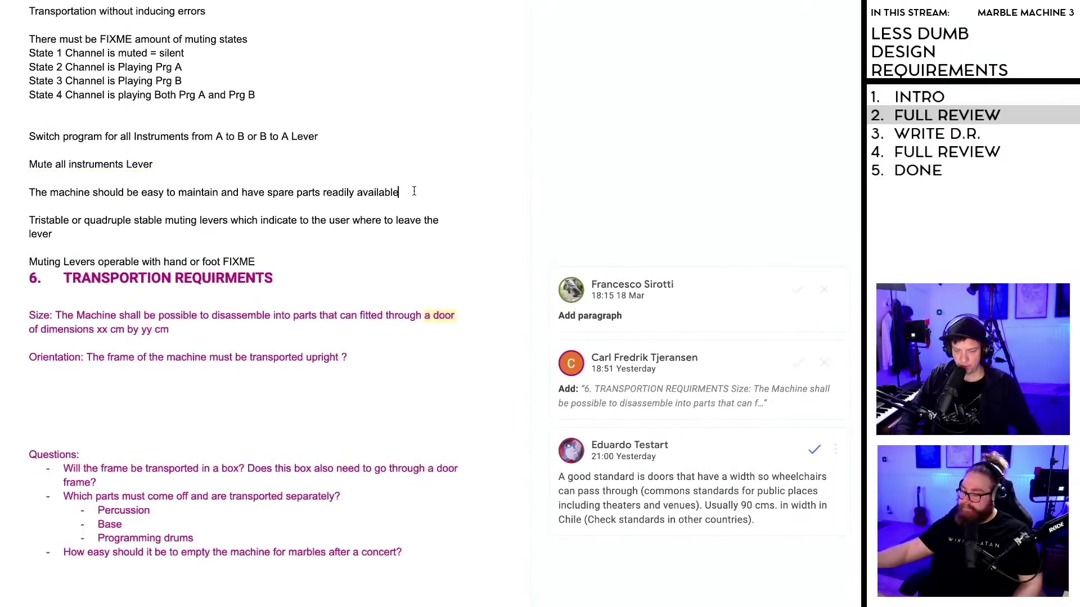
{"action": "type", "text": "FIXME"}
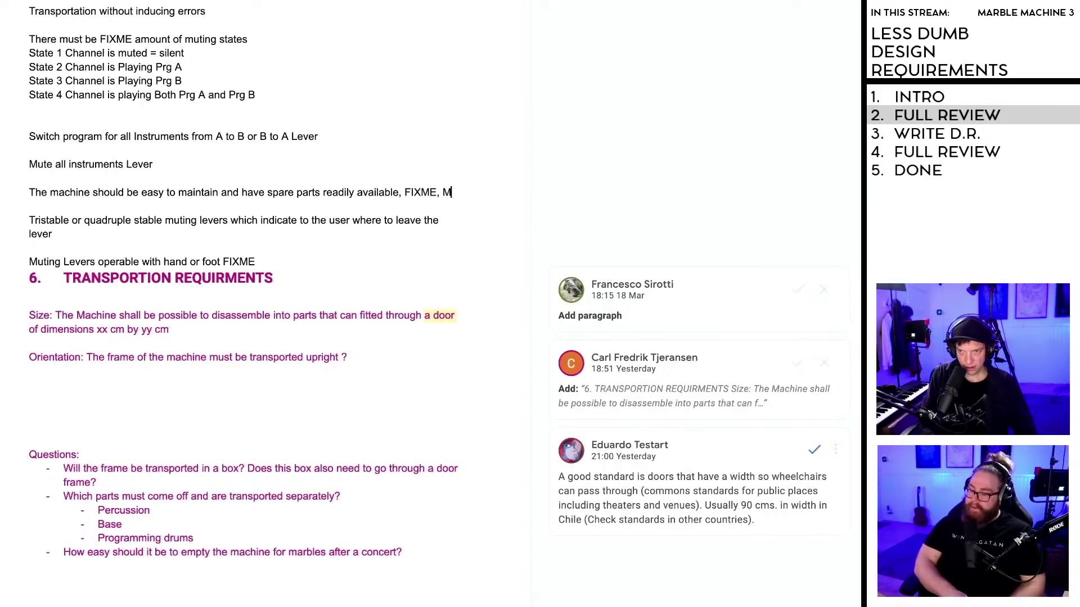
{"action": "type", "text": ", make DR "}
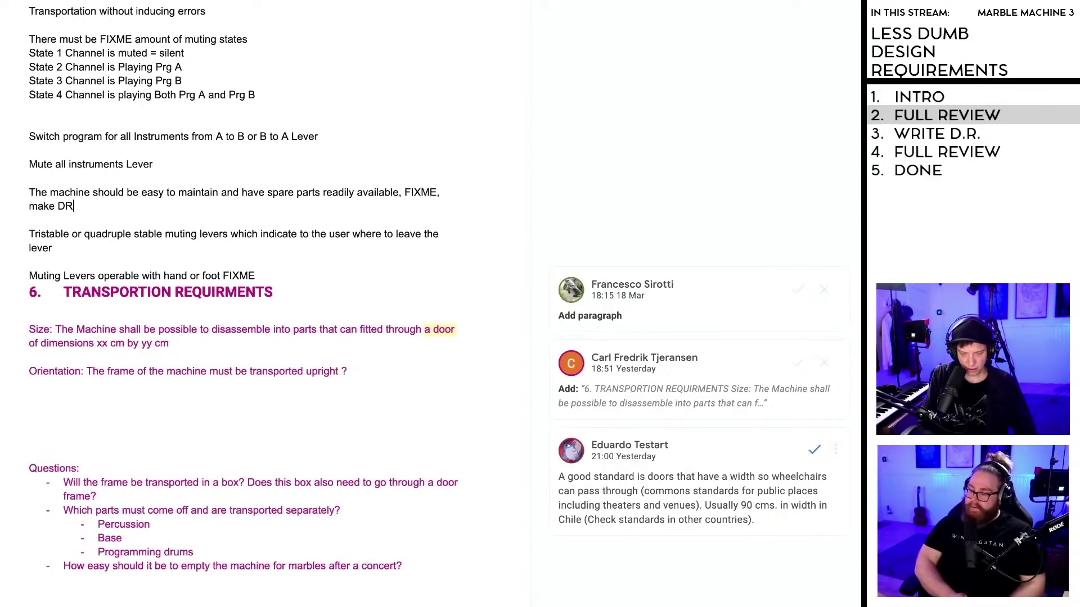
{"action": "type", "text": "verifi"}
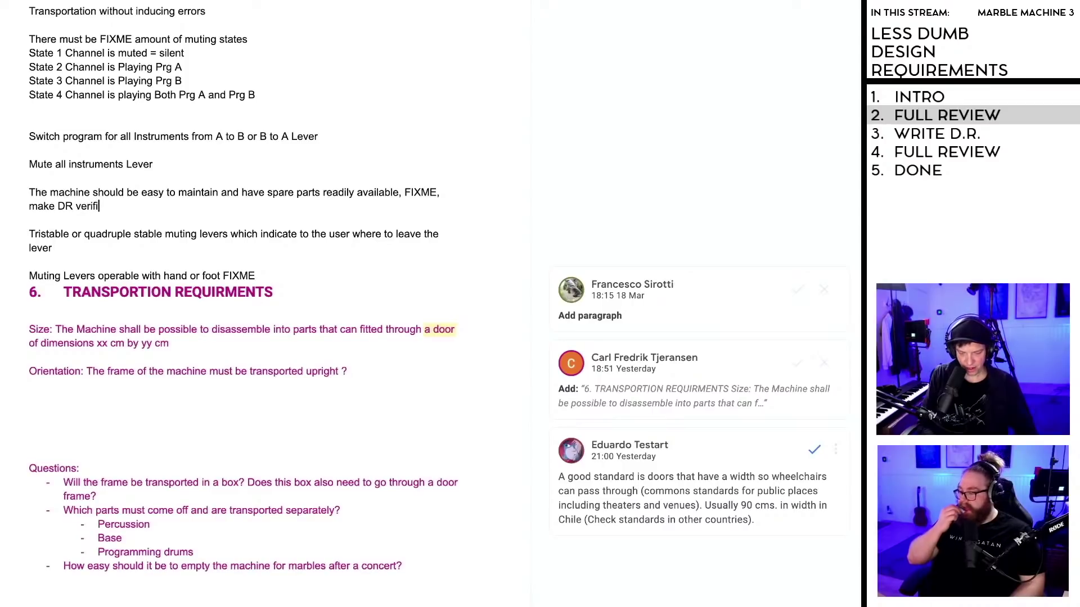
{"action": "type", "text": "able"}
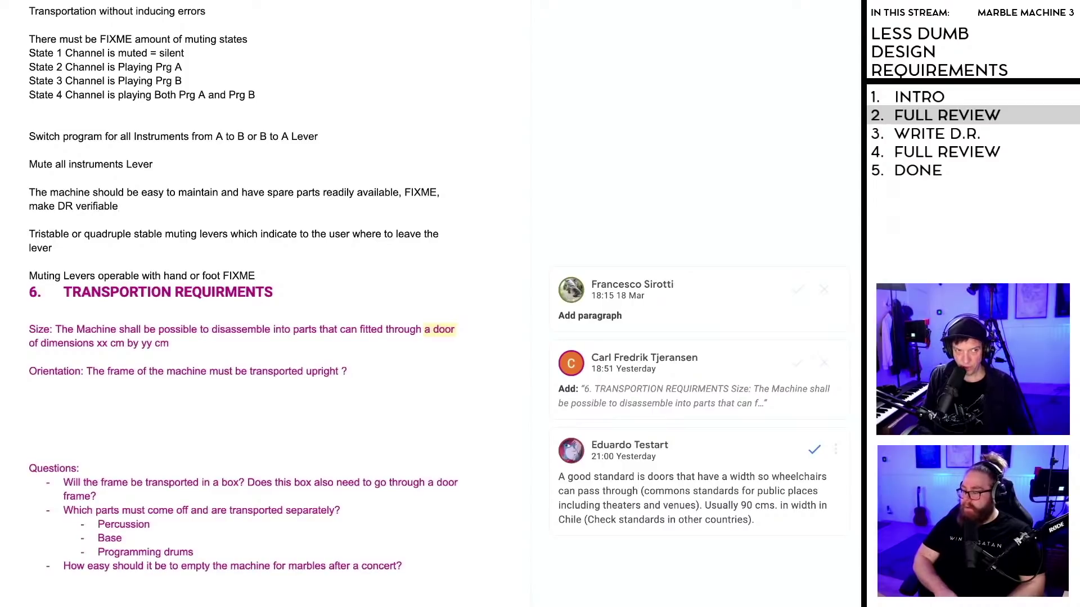
{"action": "type", "text": "."}
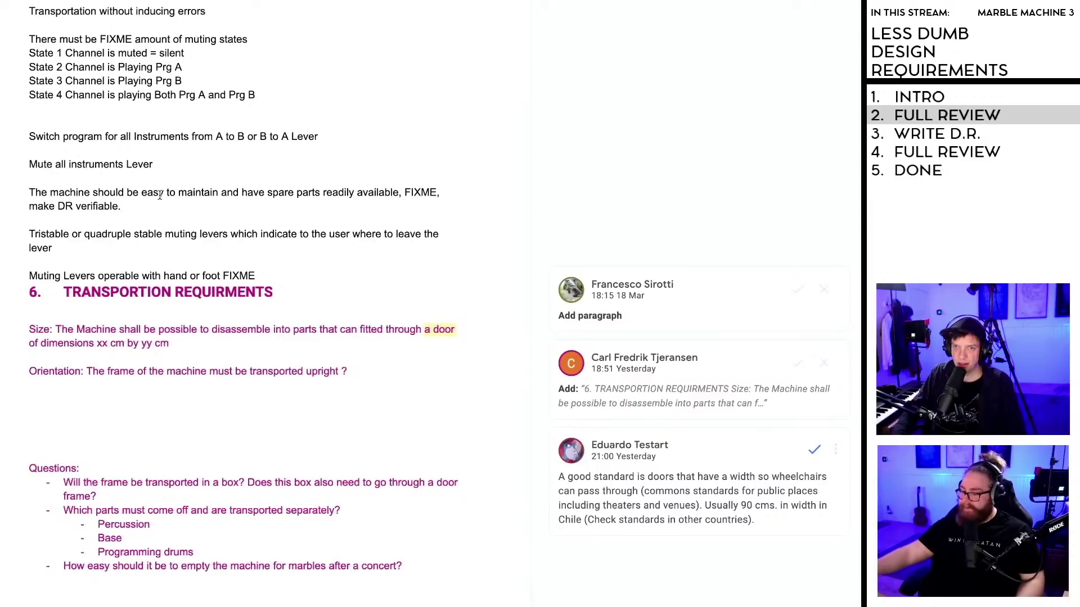
Step: Strike through the words "easy" and "readily" in the requirement about maintenance and spare parts
{"action": "left_click_drag", "start_coordinate": [163, 194], "coordinate": [142, 194]}
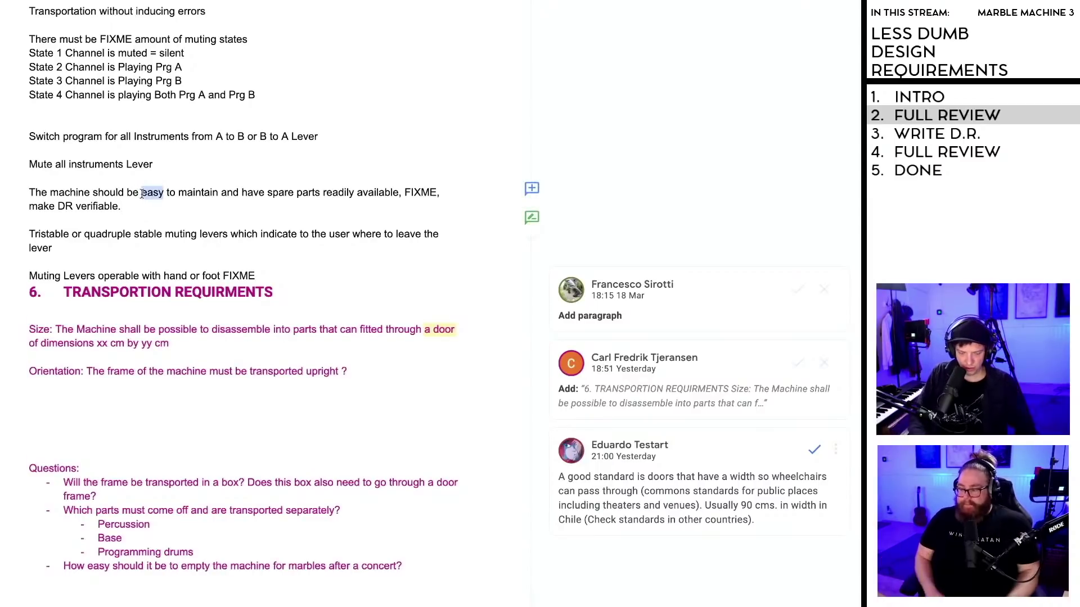
{"action": "key", "text": "alt+shift+5"}
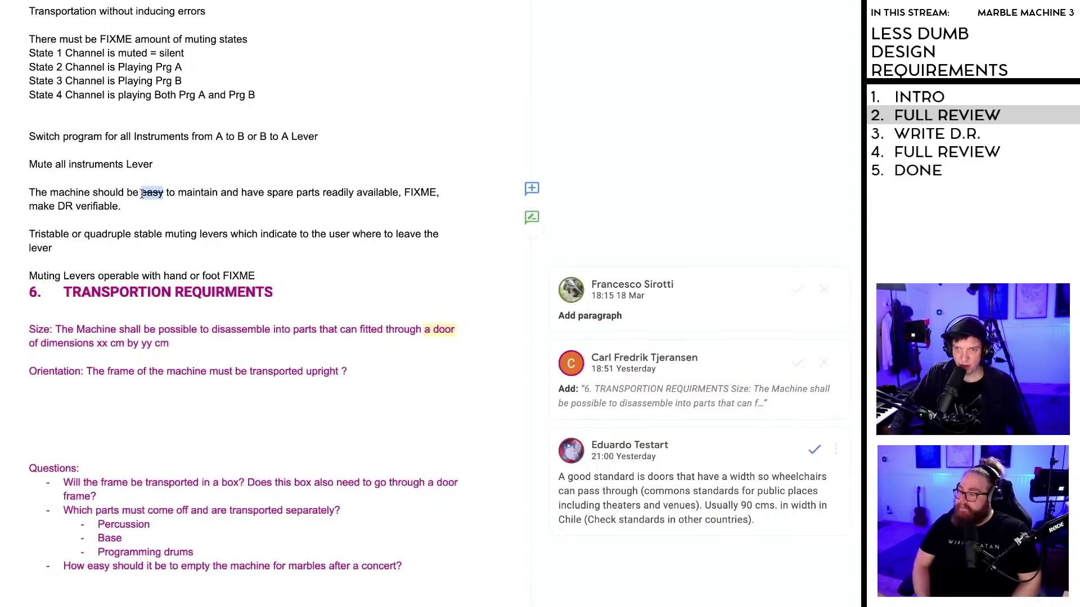
{"action": "left_click_drag", "start_coordinate": [323, 194], "coordinate": [355, 193]}
{"action": "type", "text": "I feel like the doc looking good from a Design Requirements perspective but is missing a Design Tenets/guiding principles section. We often use these to help shape/filter the design requirements E.g. \"Use off the shelf components where ever possible over custom parts\", \"Function over form\", \"all features must be in CAD before building\", \"acoustics is more important than complexity\" etc"}
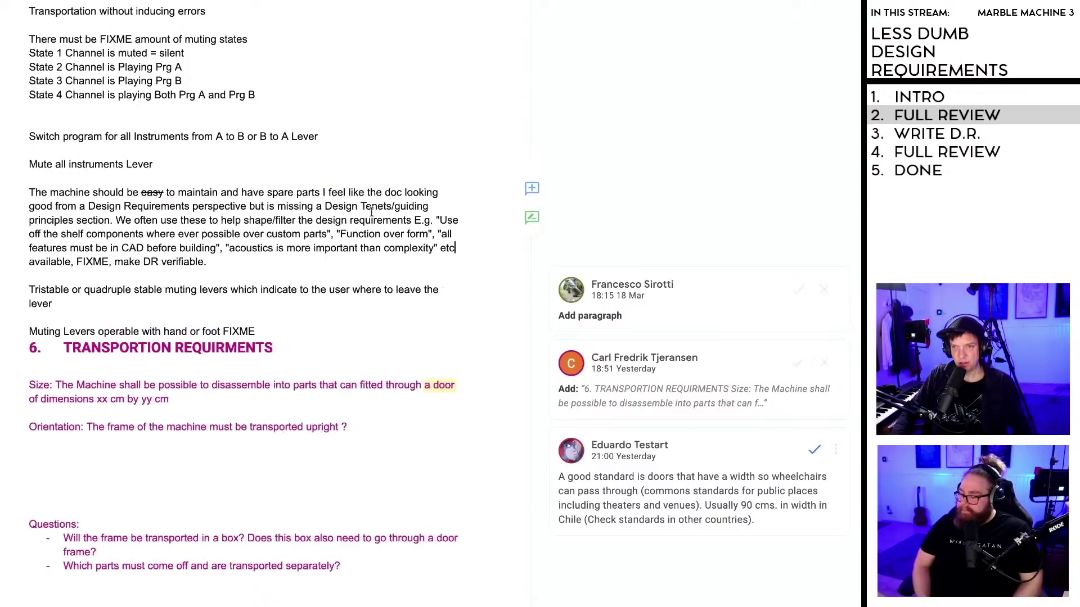
{"action": "key", "text": "ctrl+z"}
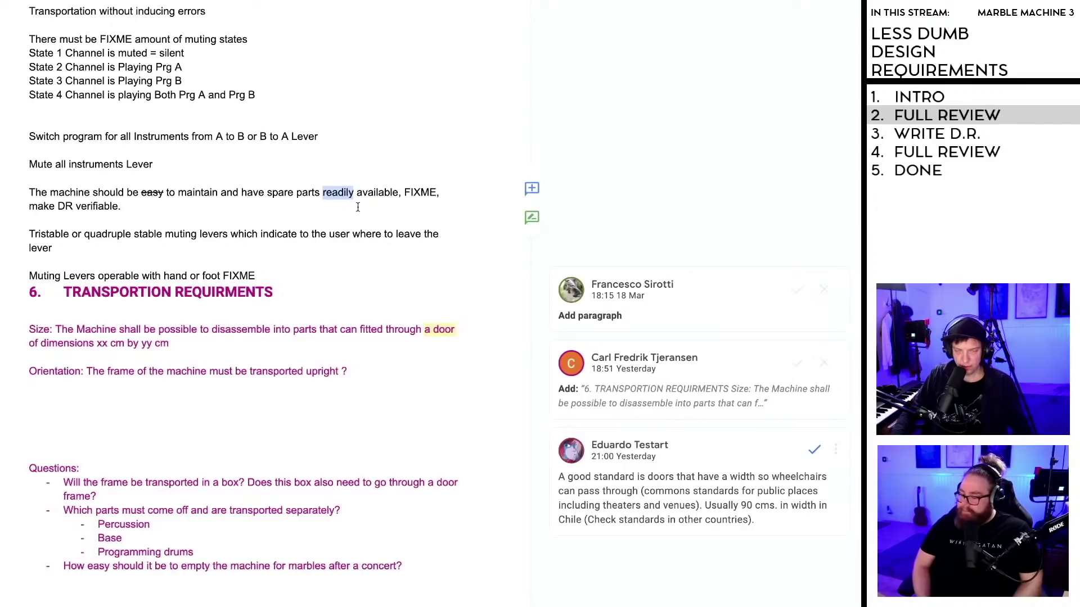
{"action": "key", "text": "alt+shift+5"}
{"action": "left_click", "coordinate": [353, 207]}
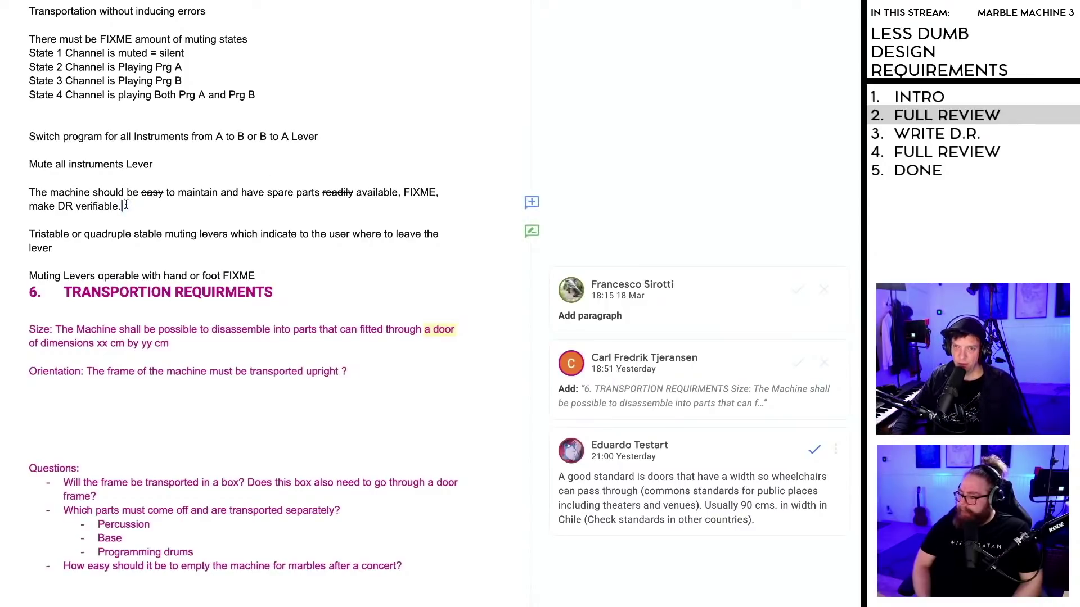
{"action": "left_click", "coordinate": [110, 193]}
{"action": "triple_click", "coordinate": [81, 207]}
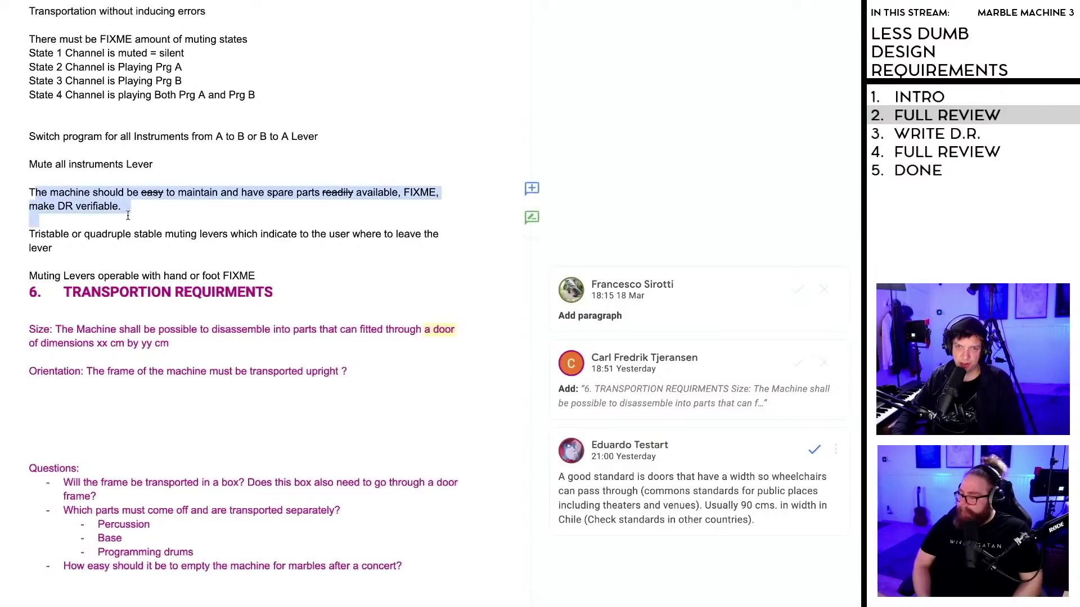
{"action": "left_click", "coordinate": [124, 208]}
Step: Insert a page break before the "Transportion Requirments" heading so that it starts on a new page
{"action": "scroll", "coordinate": [127, 210], "scroll_direction": "down", "scroll_amount": 2}
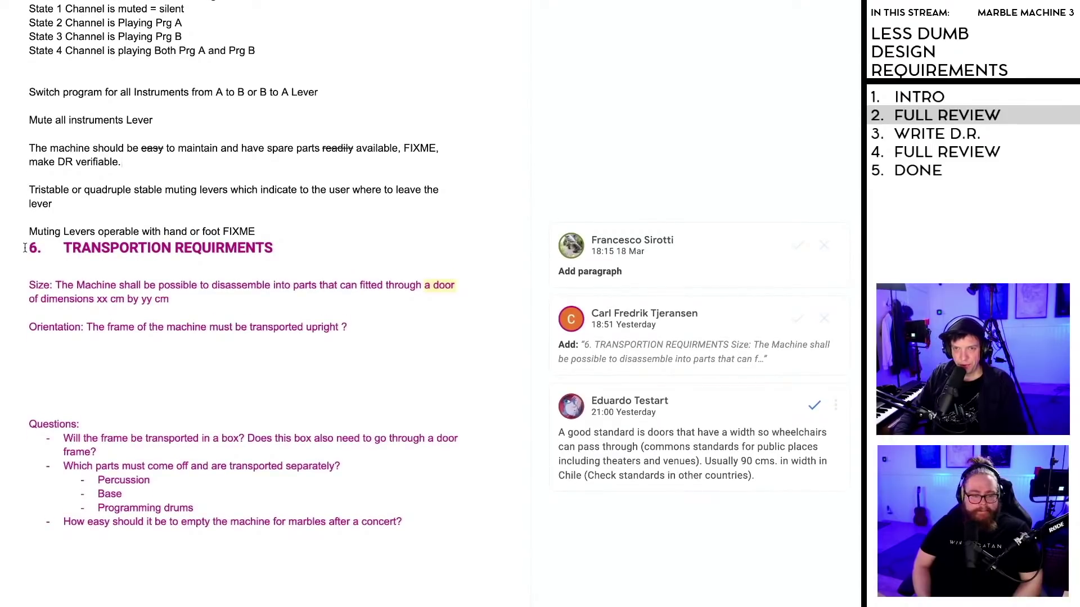
{"action": "left_click", "coordinate": [31, 247]}
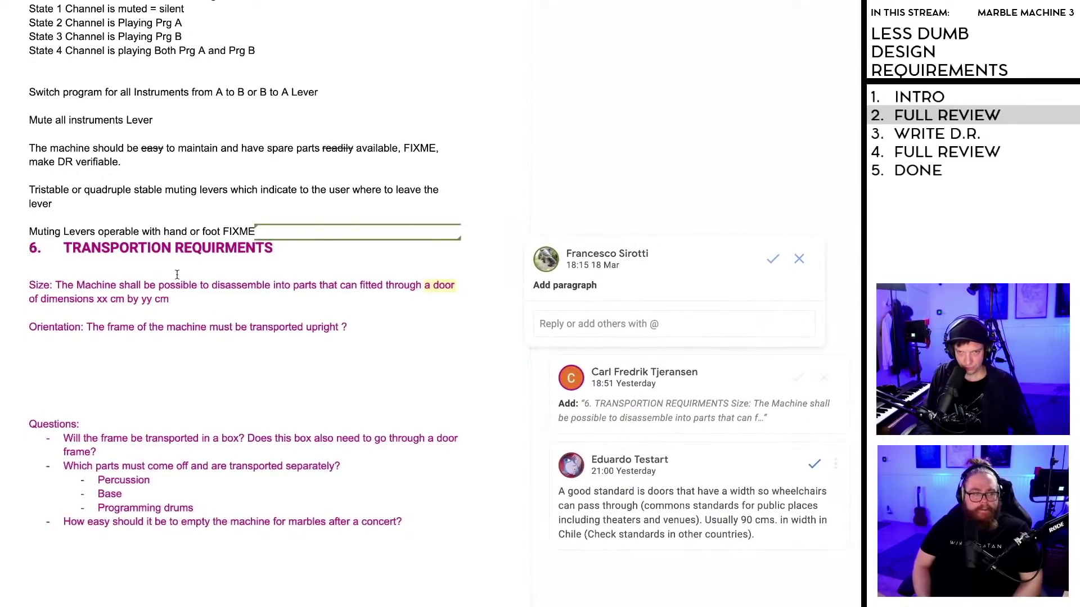
{"action": "left_click", "coordinate": [177, 275]}
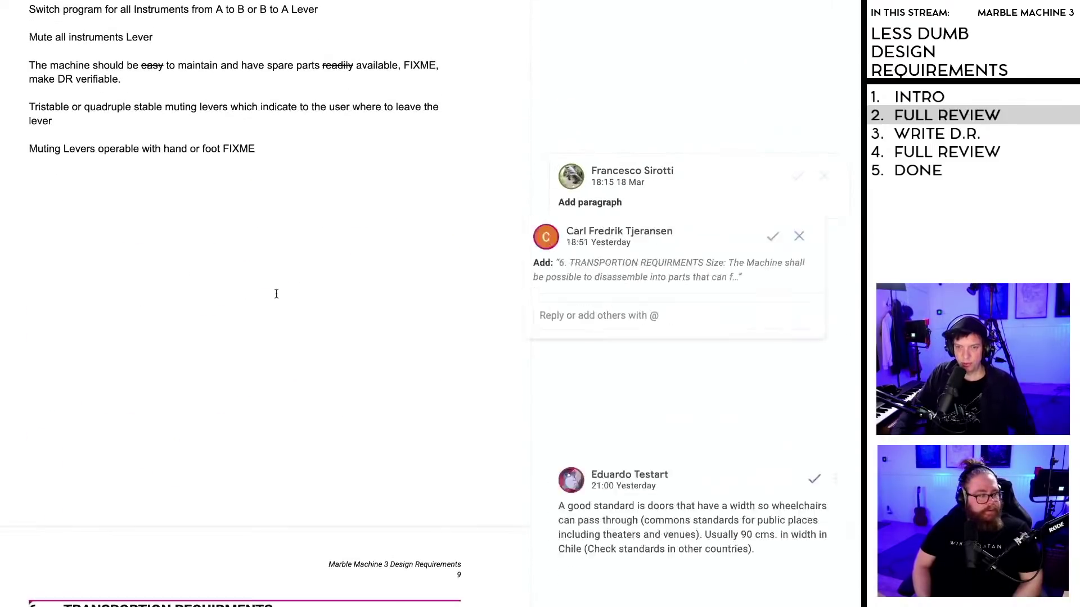
Step: Correct the misspelled second word of the transportation section's heading to "REQUIREMENTS"
{"action": "scroll", "coordinate": [277, 294], "scroll_direction": "down", "scroll_amount": 5}
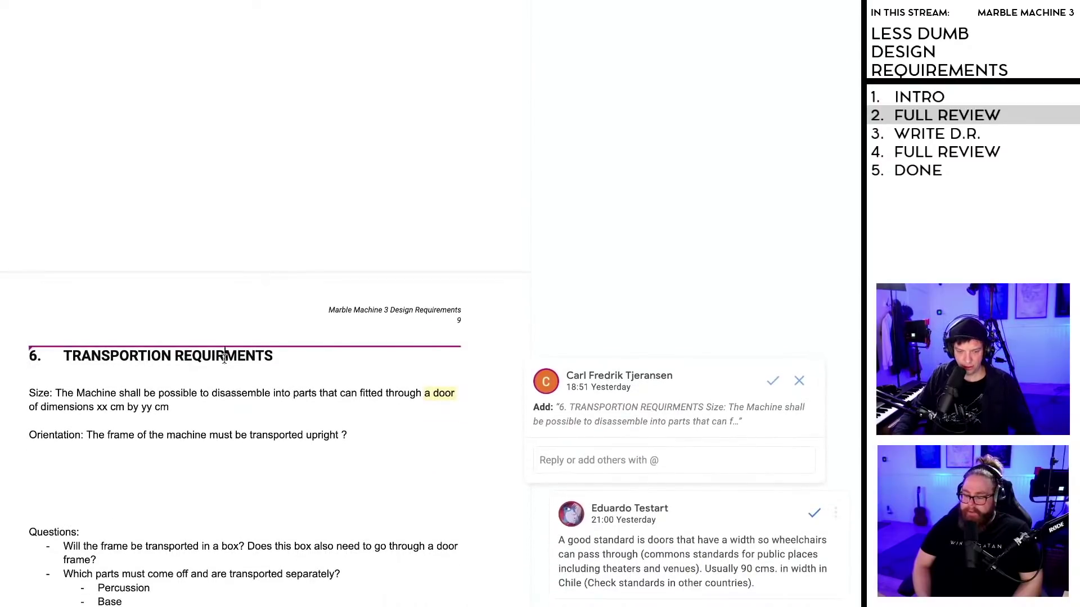
{"action": "left_click", "coordinate": [225, 356]}
{"action": "type", "text": "E"}
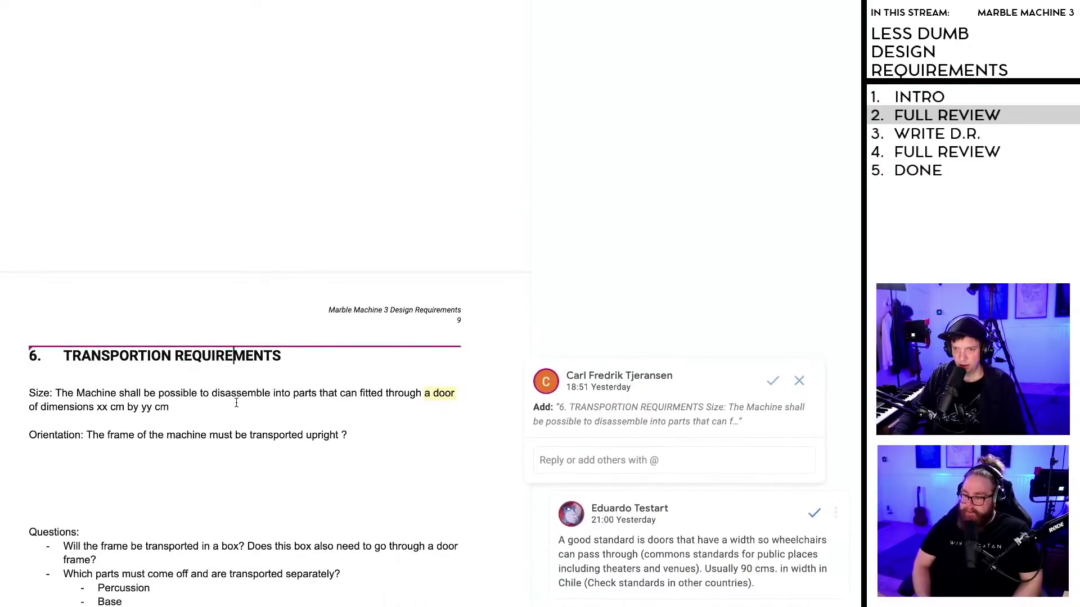
Step: Review the transportation requirements section and accept the reviewer's suggestion that adds it to the document
{"action": "scroll", "coordinate": [233, 401], "scroll_direction": "down", "scroll_amount": 2}
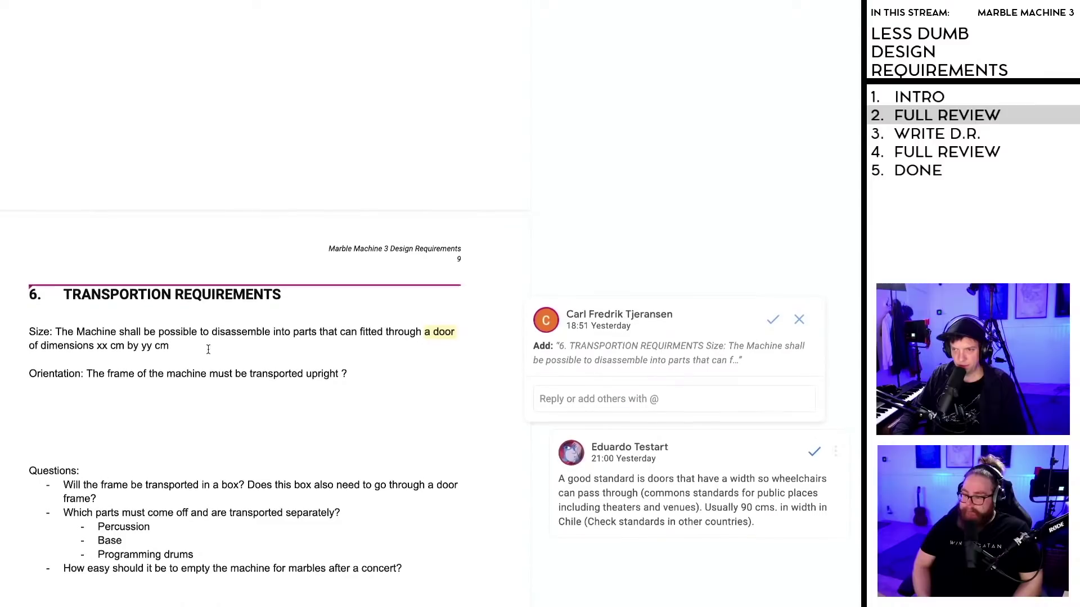
{"action": "scroll", "coordinate": [208, 349], "scroll_direction": "down", "scroll_amount": 2}
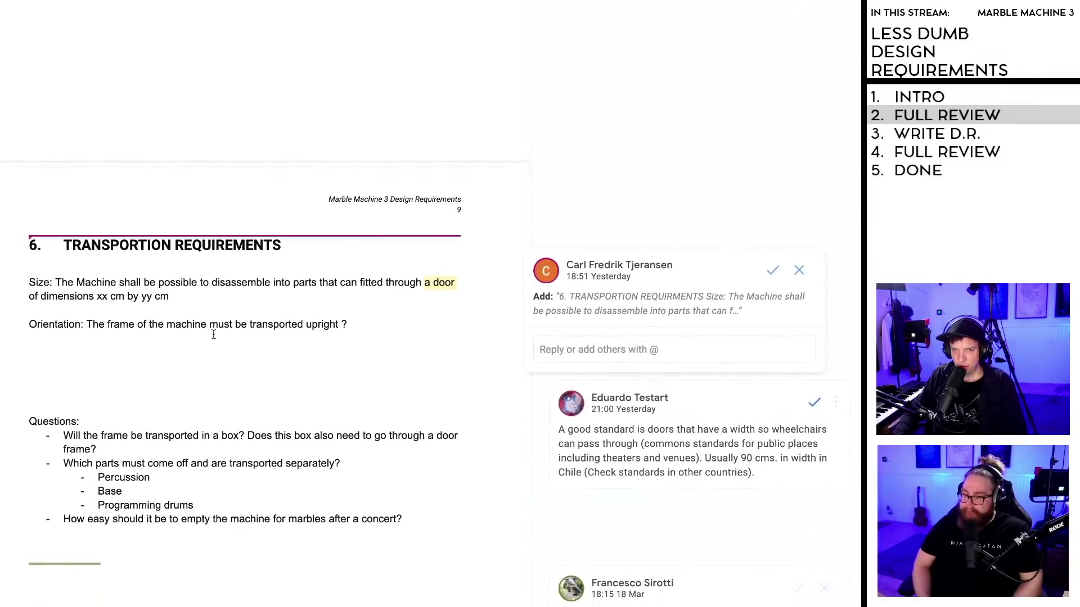
{"action": "scroll", "coordinate": [213, 334], "scroll_direction": "down", "scroll_amount": 3}
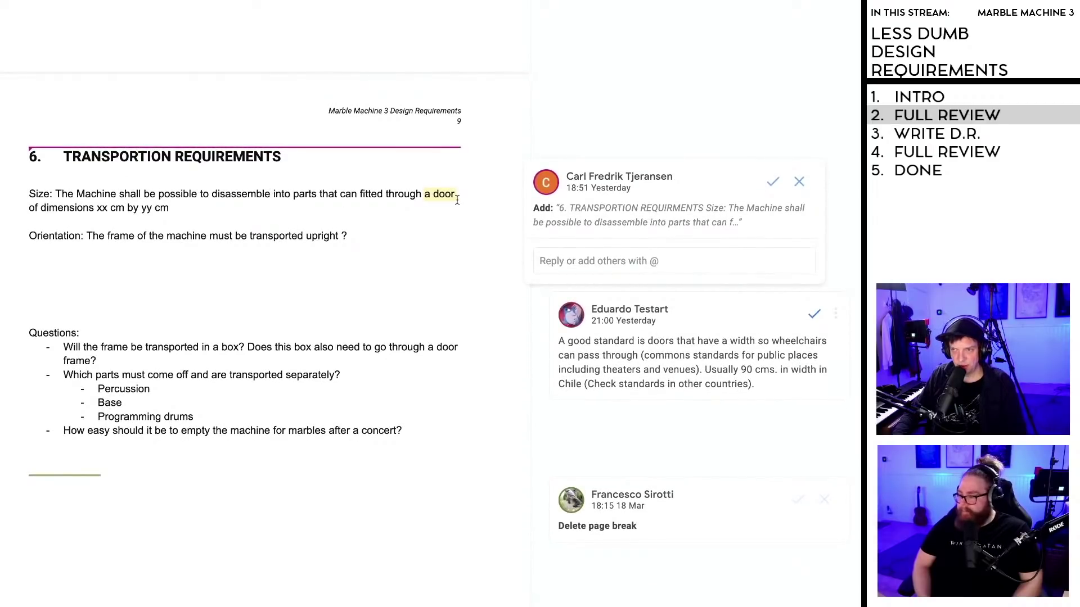
{"action": "scroll", "coordinate": [613, 178], "scroll_direction": "down", "scroll_amount": 1}
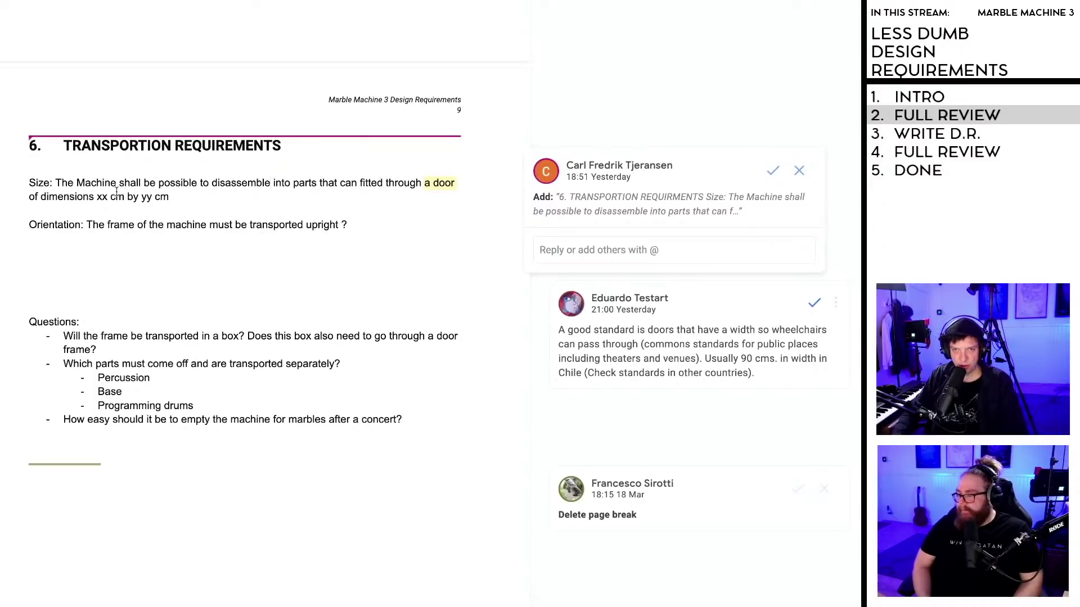
{"action": "scroll", "coordinate": [196, 354], "scroll_direction": "down", "scroll_amount": 1}
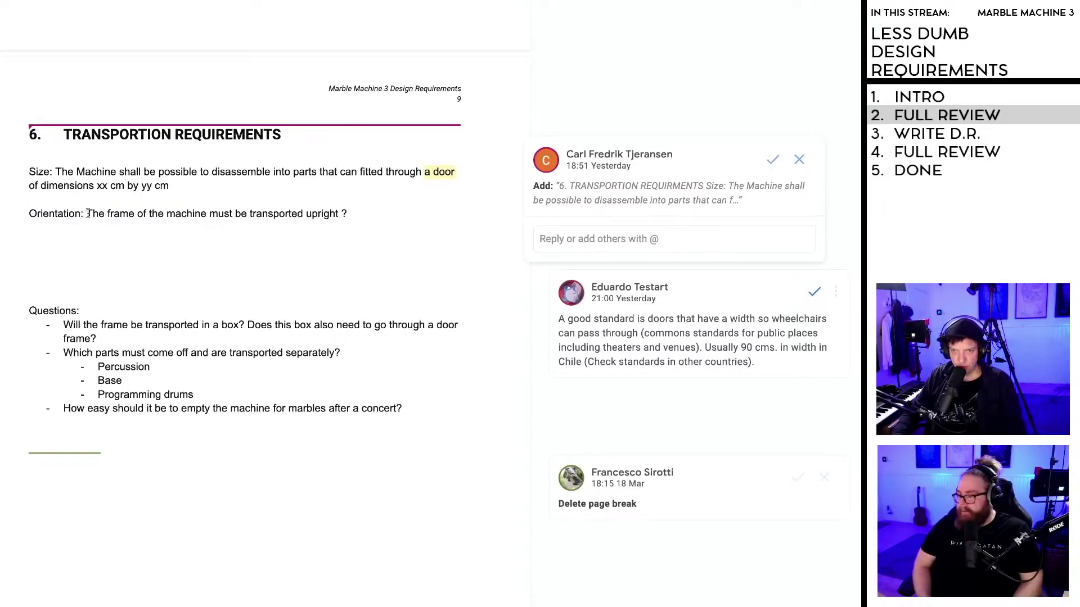
{"action": "scroll", "coordinate": [197, 210], "scroll_direction": "down", "scroll_amount": 2}
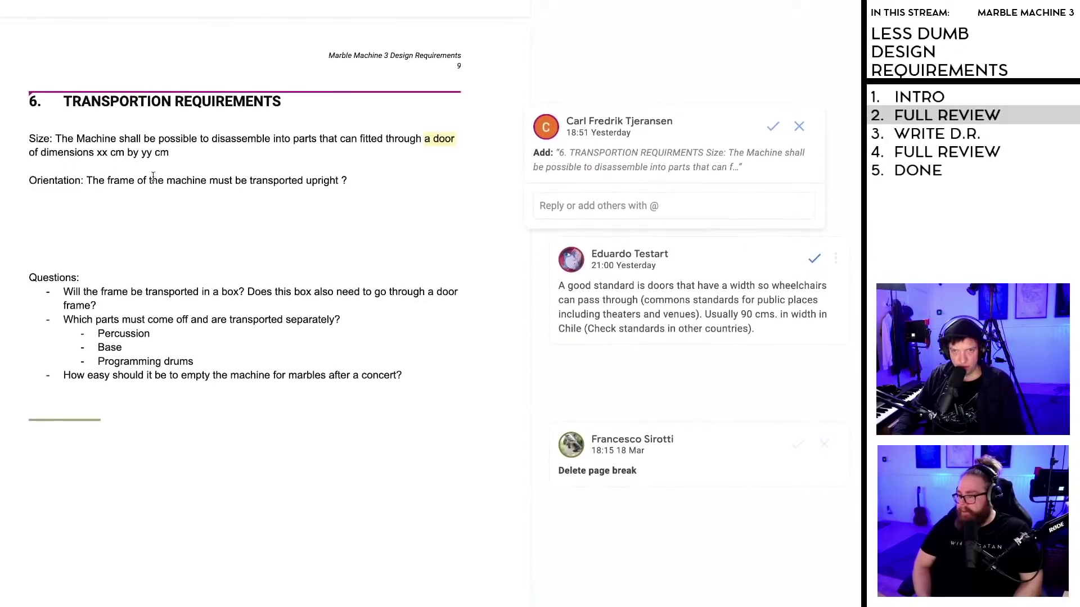
{"action": "left_click", "coordinate": [151, 180]}
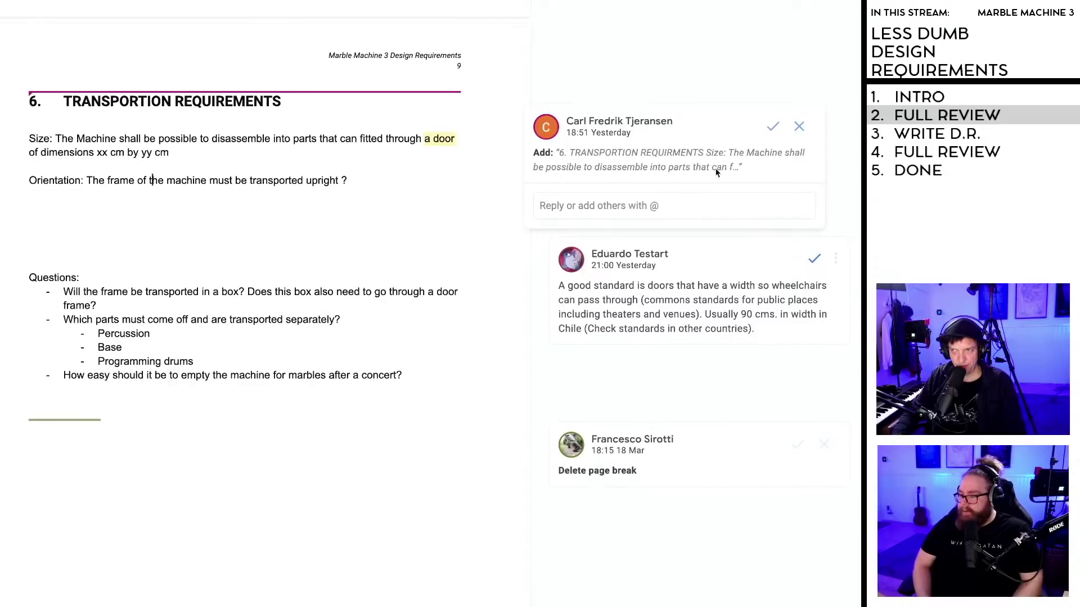
{"action": "left_click", "coordinate": [773, 126]}
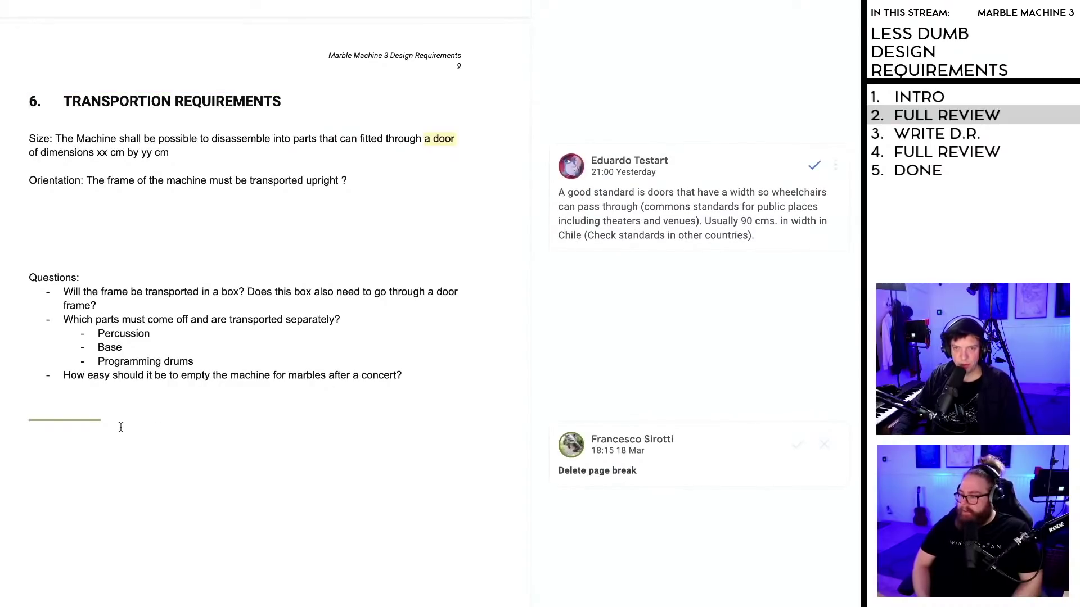
Step: Move the whole transportation requirements section to the end of the document, below the bold paragraph about concert stage conditions
{"action": "left_click", "coordinate": [410, 375]}
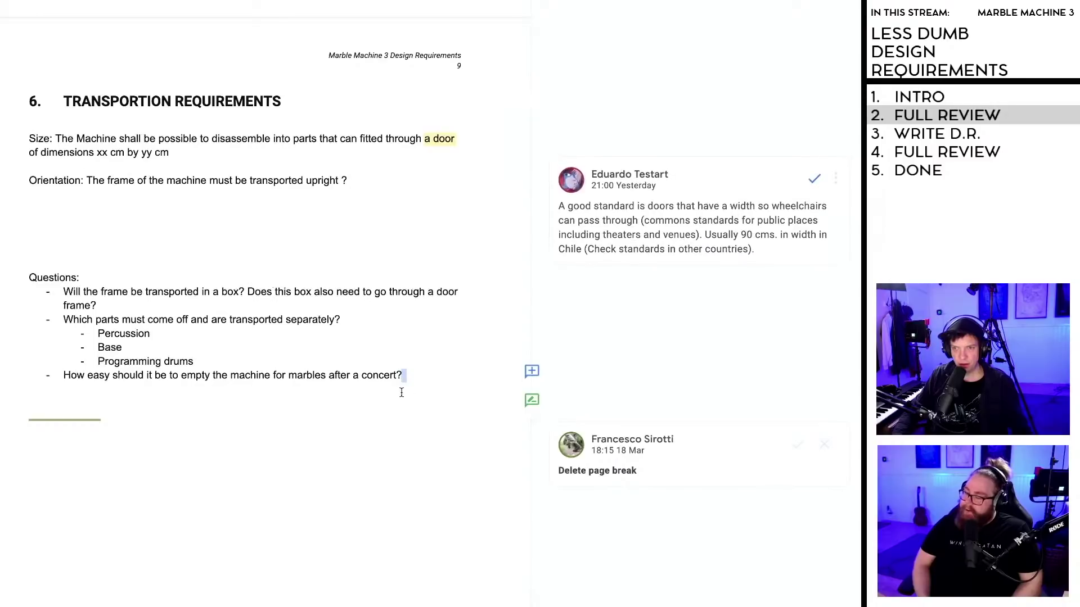
{"action": "left_click_drag", "start_coordinate": [29, 101], "coordinate": [458, 374]}
{"action": "key", "text": "BackSpace"}
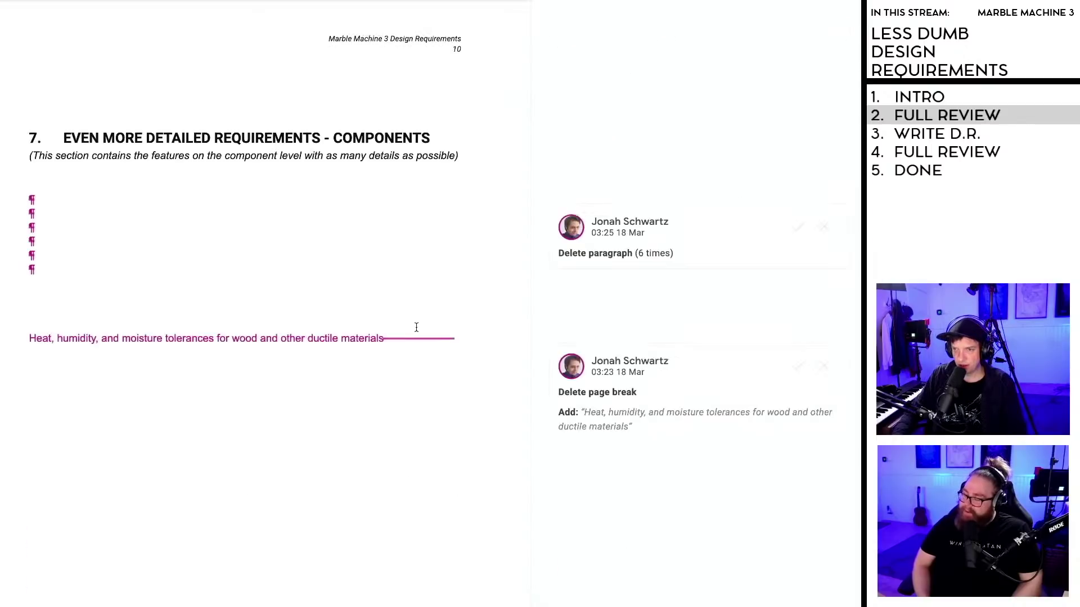
{"action": "scroll", "coordinate": [416, 327], "scroll_direction": "down", "scroll_amount": 20}
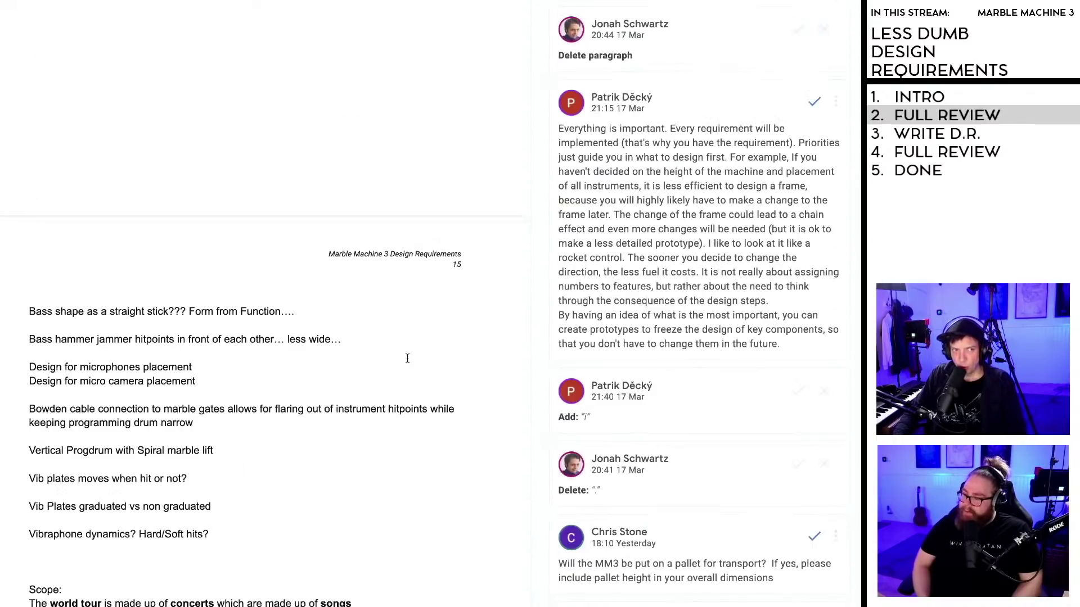
{"action": "scroll", "coordinate": [407, 358], "scroll_direction": "down", "scroll_amount": 15}
{"action": "left_click", "coordinate": [132, 313]}
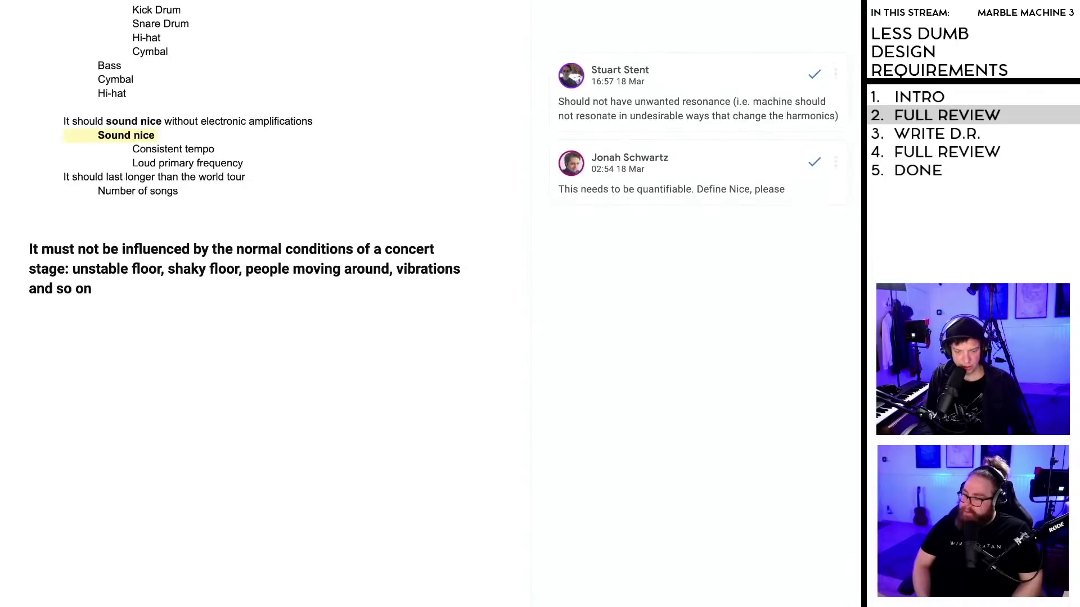
{"action": "scroll", "coordinate": [162, 315], "scroll_direction": "down", "scroll_amount": 3}
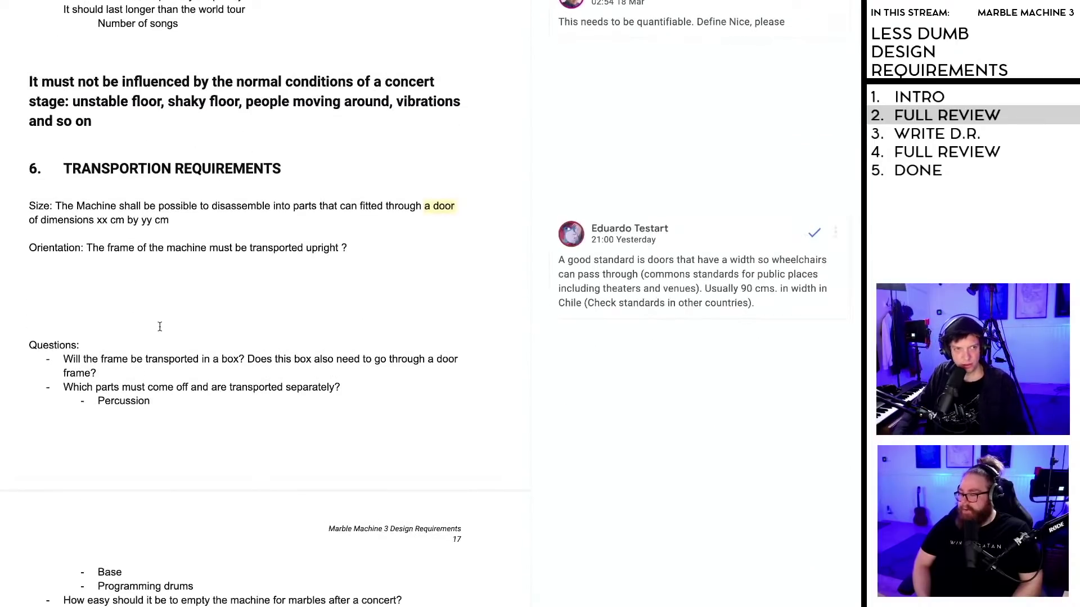
Step: Accept the suggested added paragraph at the end of the "Detailed Requirements - Assemblies" section
{"action": "scroll", "coordinate": [159, 302], "scroll_direction": "up", "scroll_amount": 9}
{"action": "scroll", "coordinate": [159, 302], "scroll_direction": "up", "scroll_amount": 20}
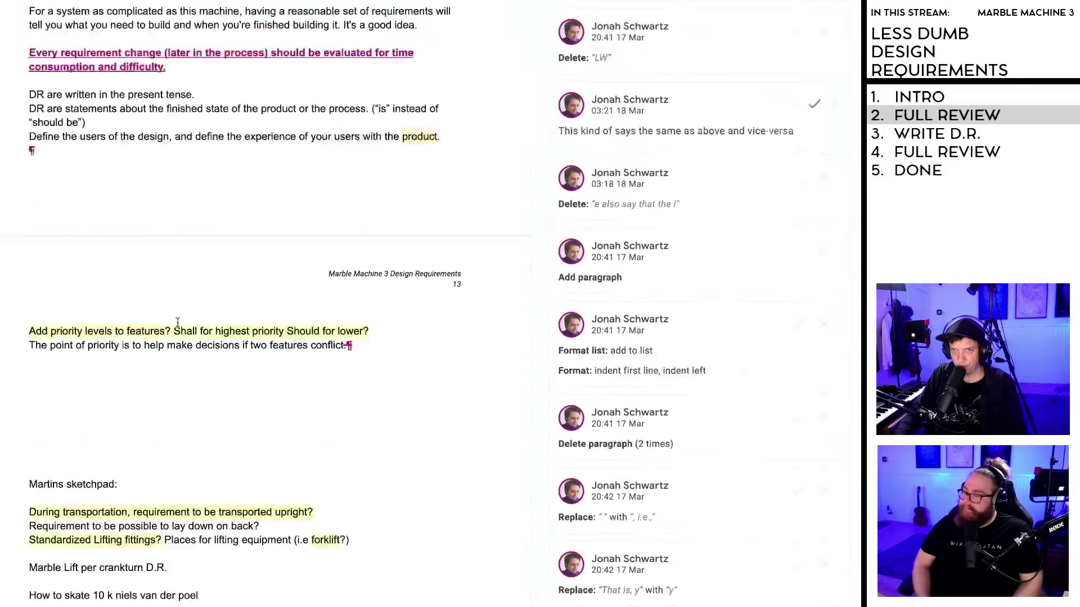
{"action": "scroll", "coordinate": [186, 321], "scroll_direction": "up", "scroll_amount": 15}
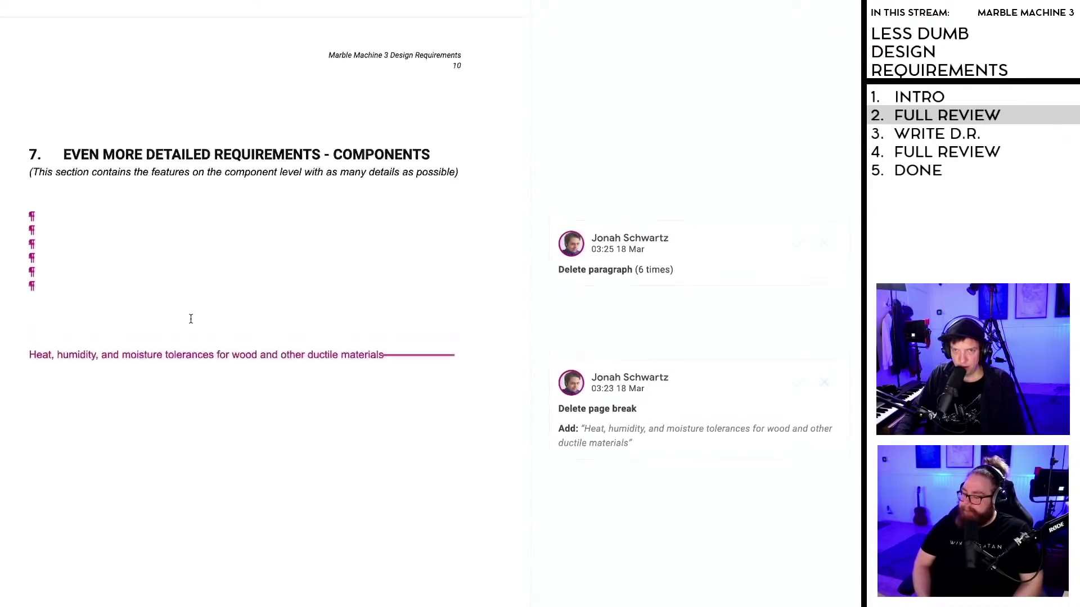
{"action": "scroll", "coordinate": [197, 320], "scroll_direction": "up", "scroll_amount": 15}
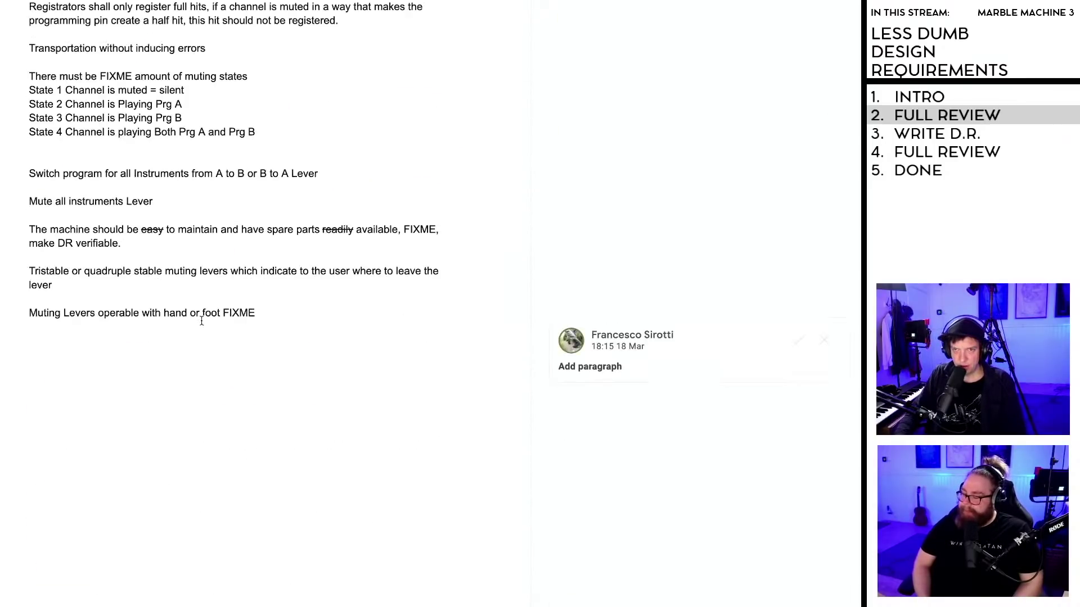
{"action": "scroll", "coordinate": [252, 323], "scroll_direction": "down", "scroll_amount": 3}
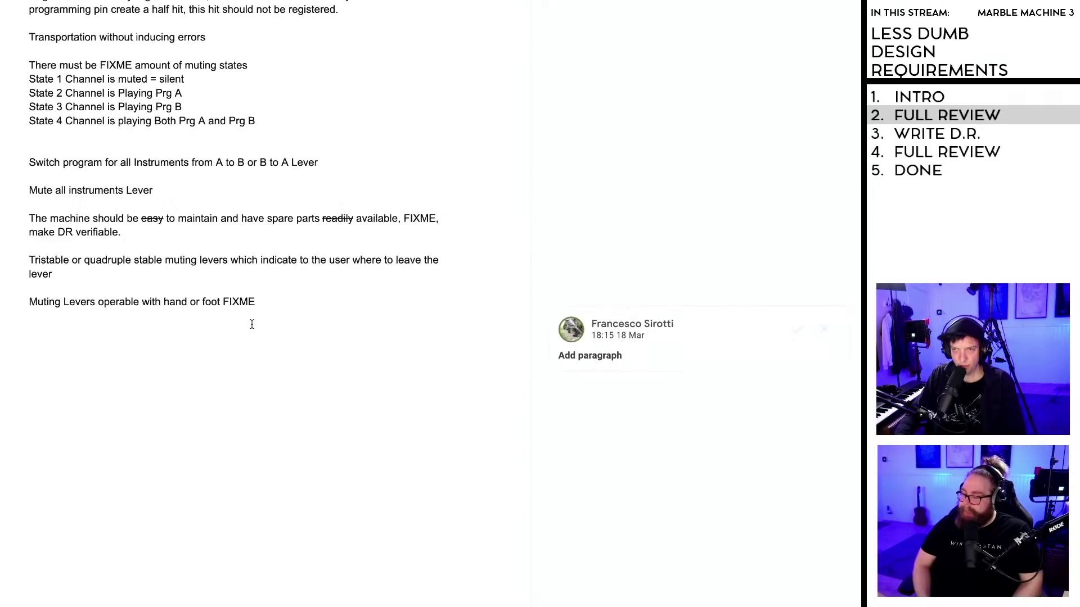
{"action": "scroll", "coordinate": [251, 253], "scroll_direction": "up", "scroll_amount": 2}
{"action": "scroll", "coordinate": [351, 341], "scroll_direction": "down", "scroll_amount": 1}
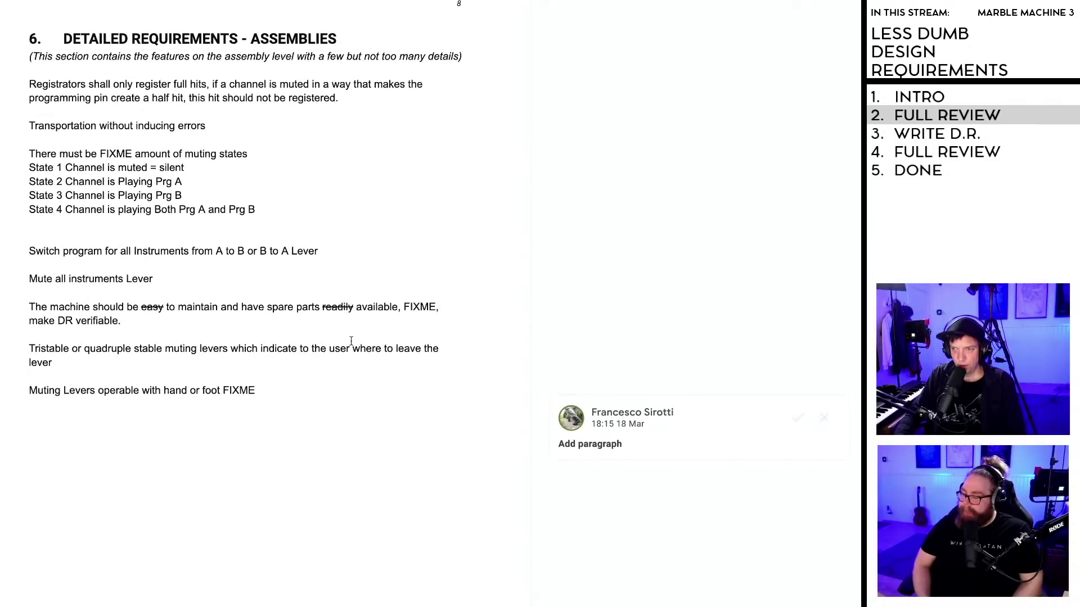
{"action": "left_click", "coordinate": [798, 418]}
Step: Accept the suggestion to delete the page break on the otherwise empty page 9
{"action": "scroll", "coordinate": [247, 394], "scroll_direction": "down", "scroll_amount": 5}
{"action": "scroll", "coordinate": [246, 394], "scroll_direction": "down", "scroll_amount": 4}
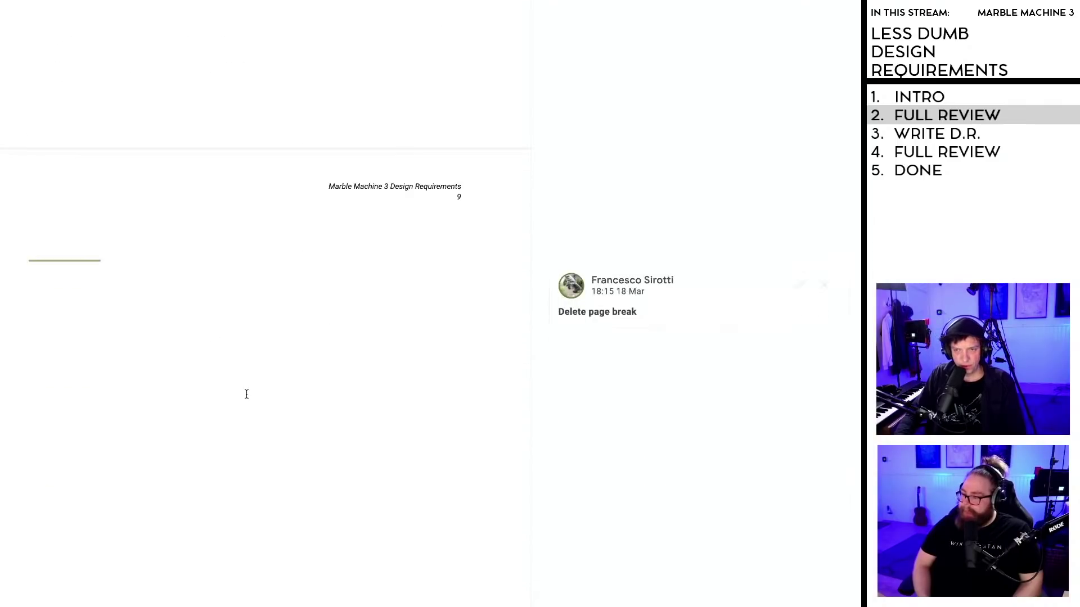
{"action": "left_click", "coordinate": [78, 259]}
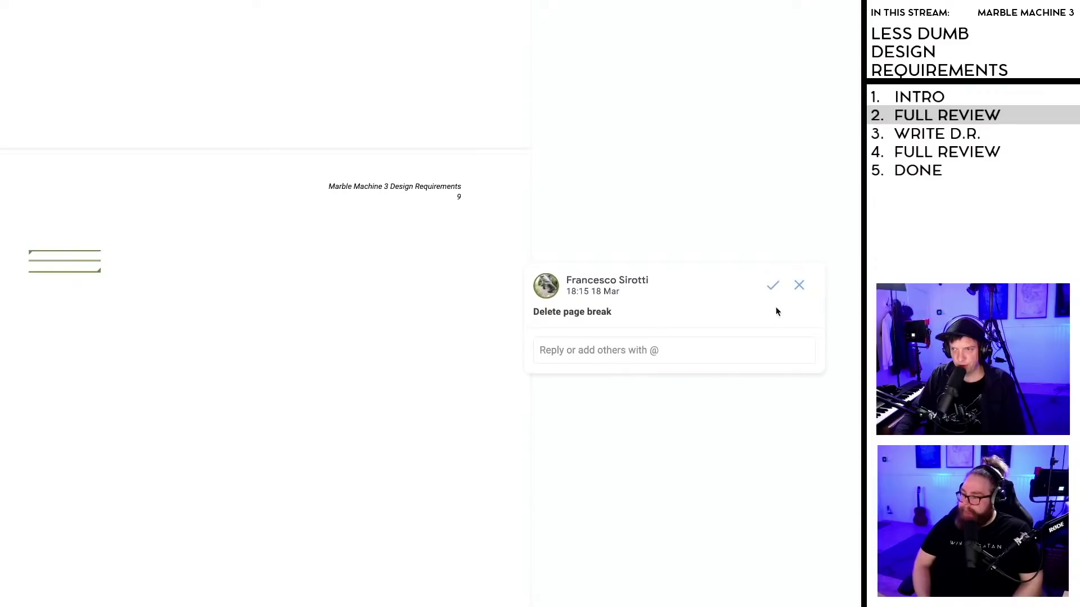
{"action": "left_click", "coordinate": [773, 285]}
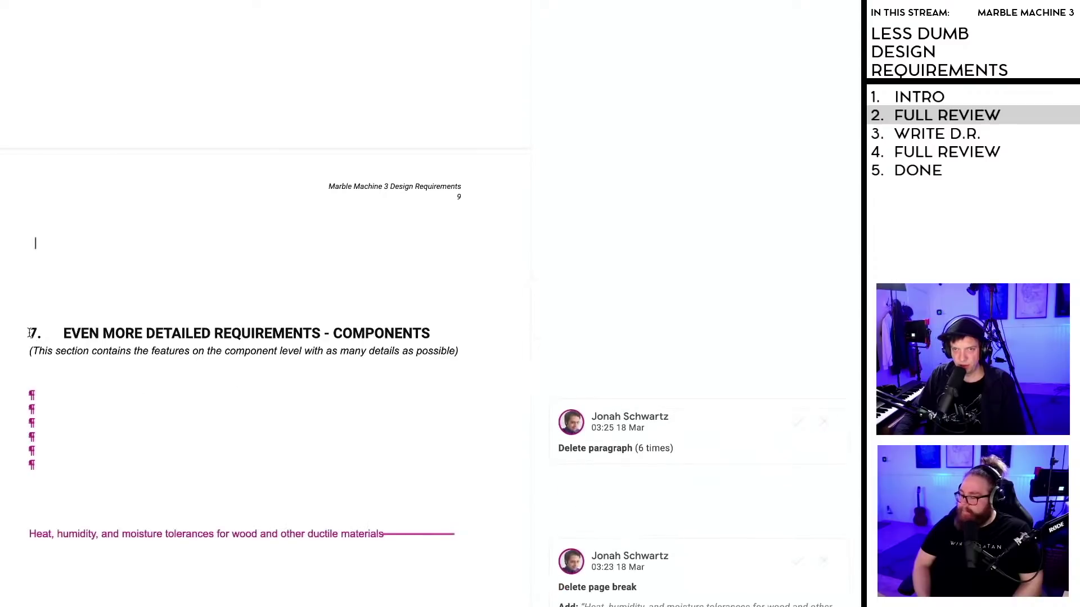
Step: Remove the blank lines above the "Even More Detailed Requirements - Components" heading so it sits at the top of its page
{"action": "left_click", "coordinate": [31, 333]}
{"action": "key", "text": "BackSpace"}
{"action": "key", "text": "BackSpace"}
{"action": "key", "text": "BackSpace"}
{"action": "key", "text": "BackSpace"}
{"action": "key", "text": "BackSpace"}
{"action": "key", "text": "BackSpace"}
{"action": "key", "text": "BackSpace"}
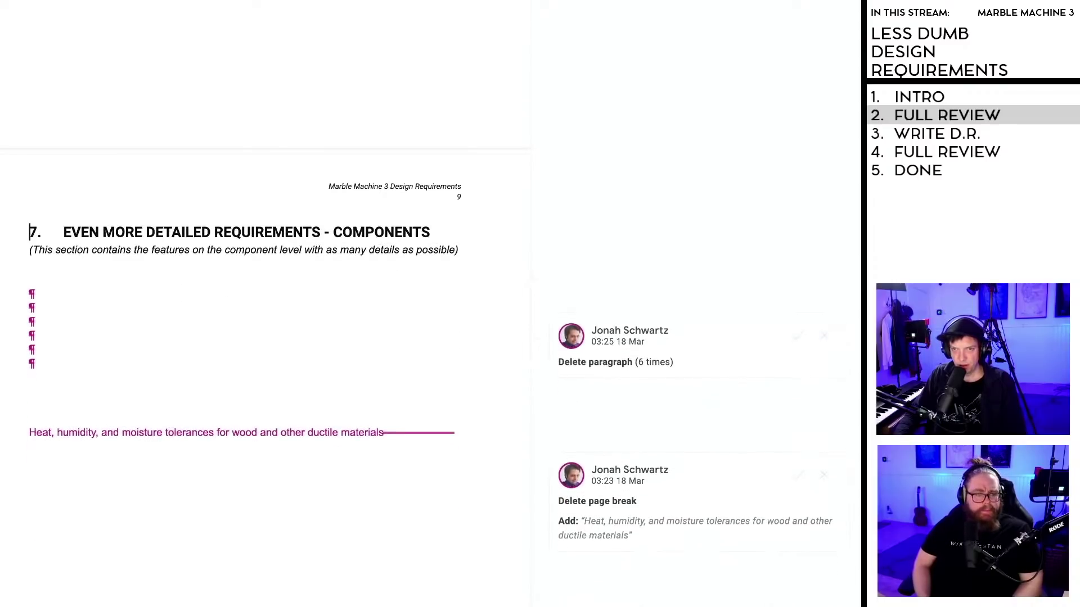
Step: Accept the suggestion to delete six empty paragraphs in the "Even More Detailed Requirements - Components" section
{"action": "scroll", "coordinate": [222, 316], "scroll_direction": "down", "scroll_amount": 5}
{"action": "scroll", "coordinate": [222, 316], "scroll_direction": "up", "scroll_amount": 1}
{"action": "scroll", "coordinate": [223, 248], "scroll_direction": "up", "scroll_amount": 8}
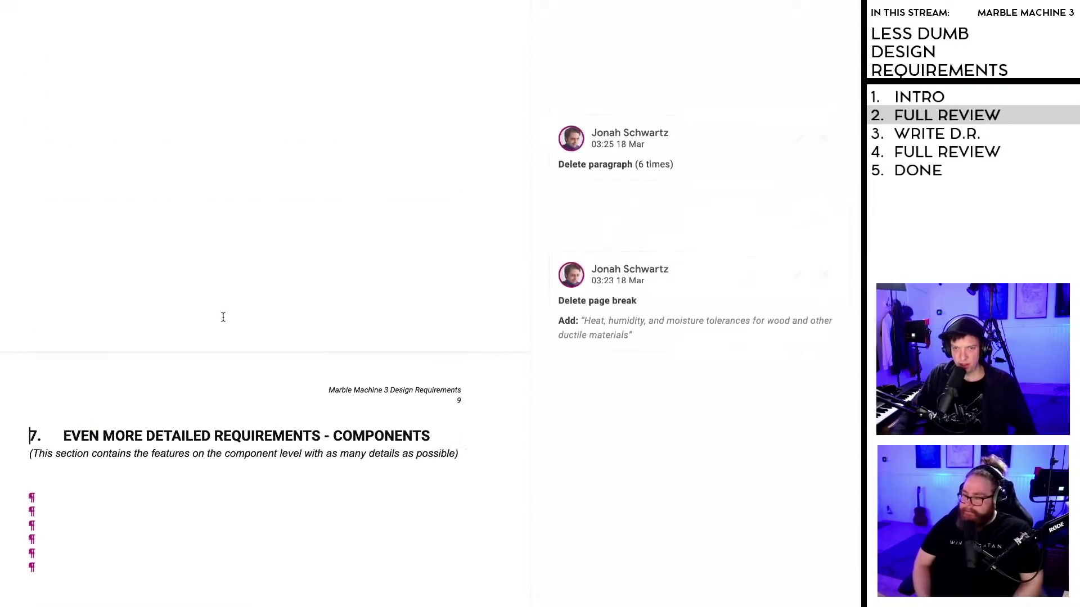
{"action": "scroll", "coordinate": [223, 317], "scroll_direction": "down", "scroll_amount": 4}
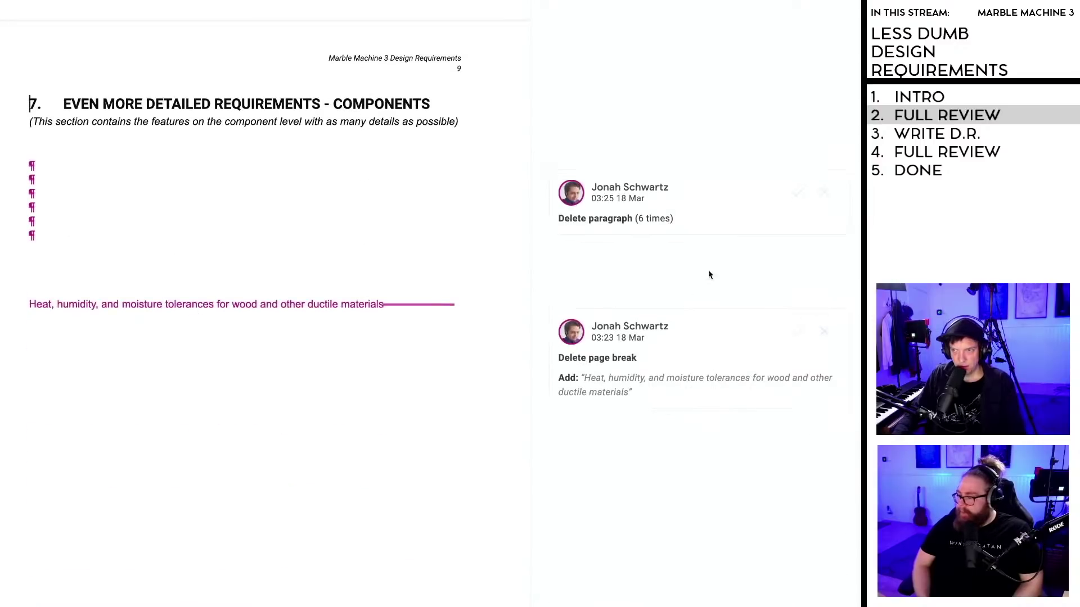
{"action": "left_click", "coordinate": [801, 191]}
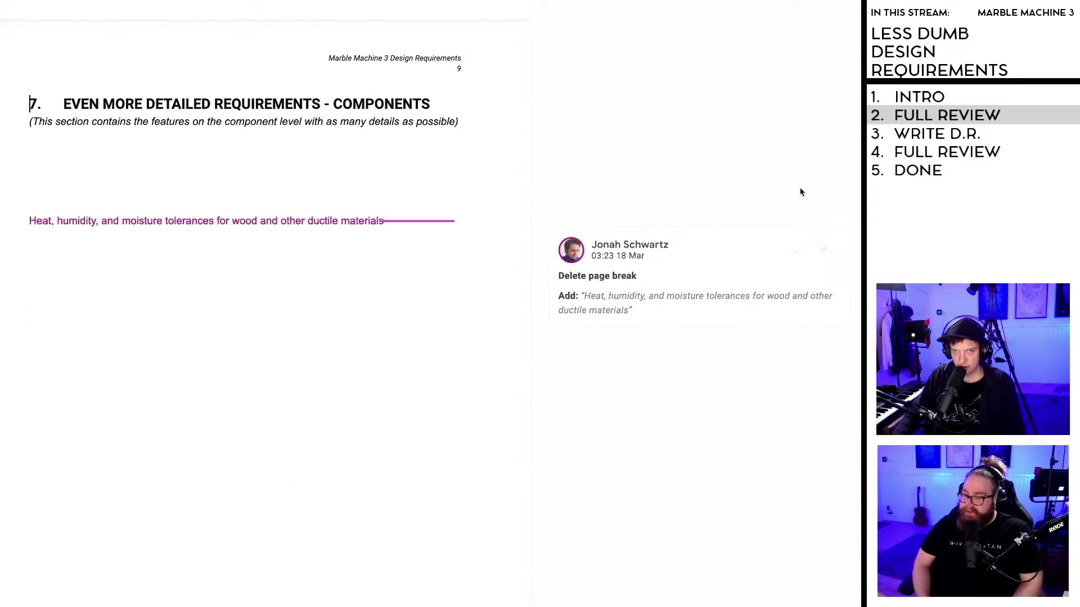
Step: Accept the suggestion that adds the heat, humidity and moisture tolerances line and deletes the page break after it
{"action": "scroll", "coordinate": [202, 231], "scroll_direction": "down", "scroll_amount": 1}
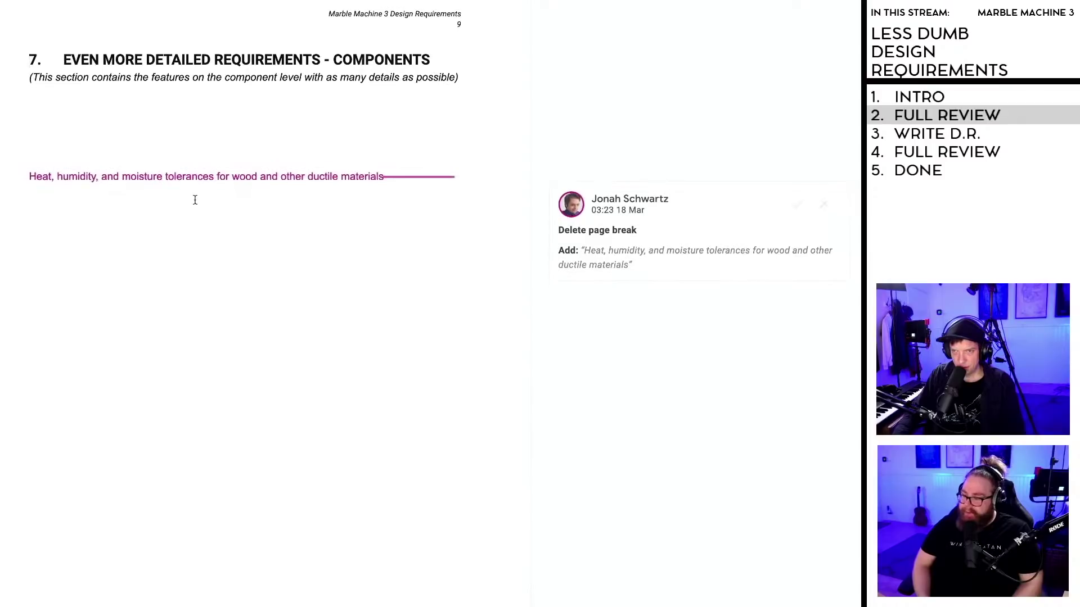
{"action": "scroll", "coordinate": [191, 197], "scroll_direction": "down", "scroll_amount": 1}
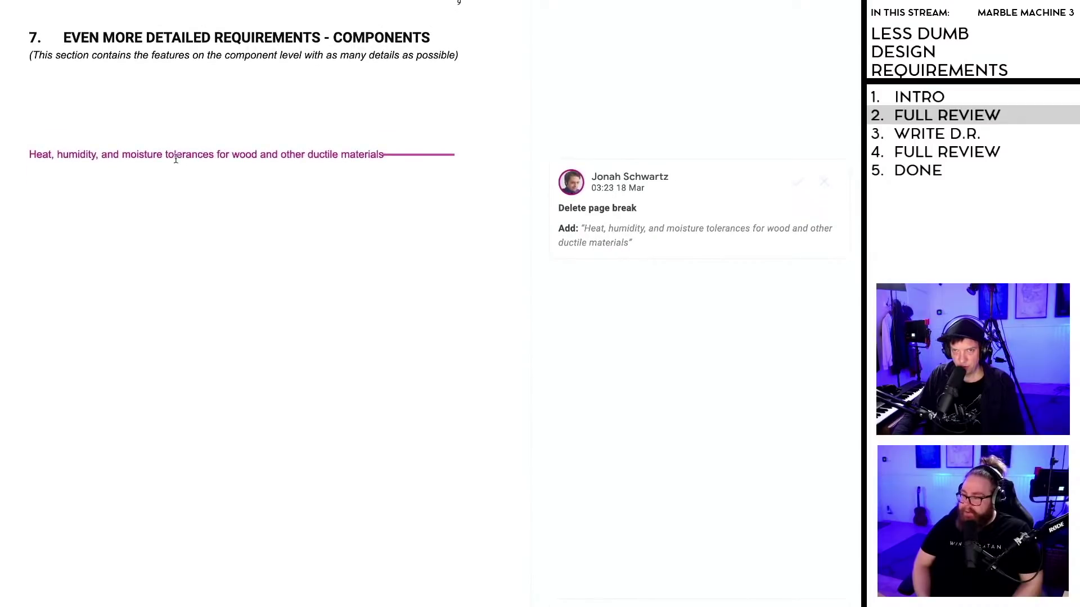
{"action": "left_click", "coordinate": [174, 155]}
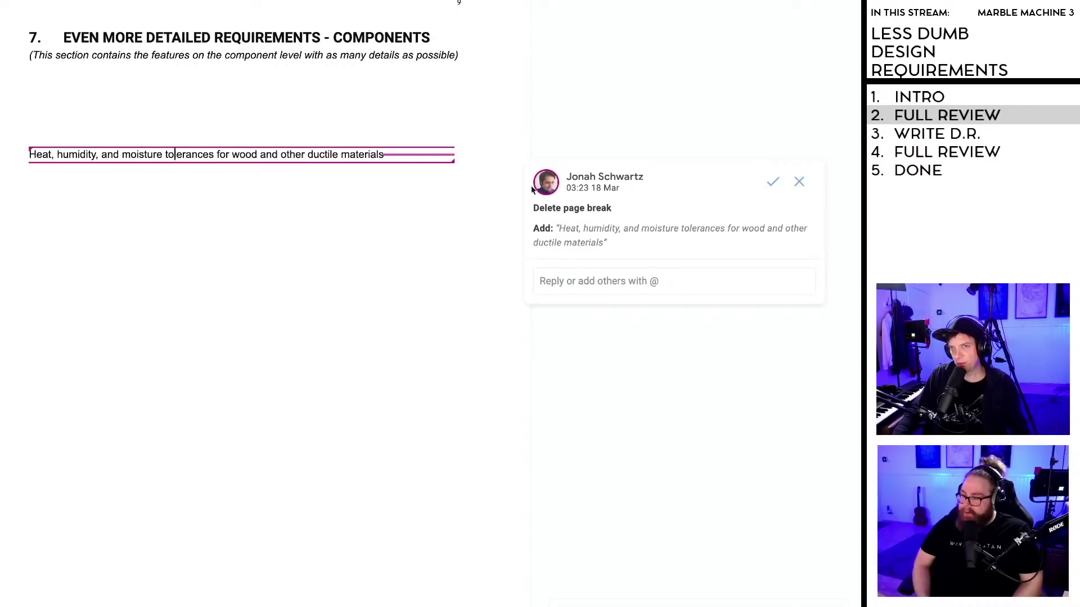
{"action": "left_click", "coordinate": [773, 184]}
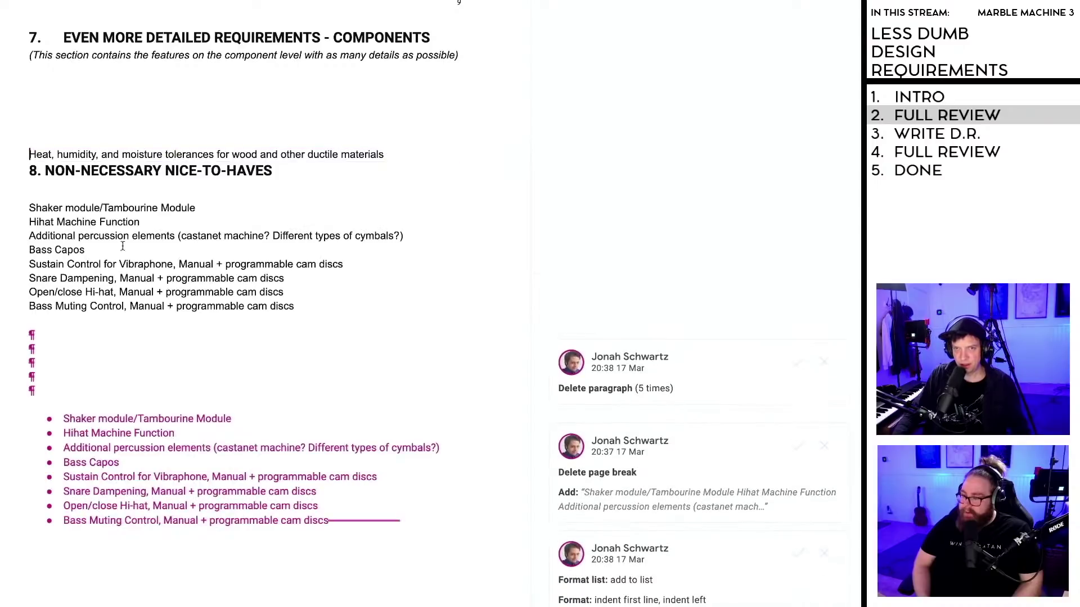
Step: Insert a page break before the "8. Non-Necessary Nice-To-Haves" heading so that it starts on a new page
{"action": "left_click", "coordinate": [26, 170]}
{"action": "key", "text": "ctrl+Return"}
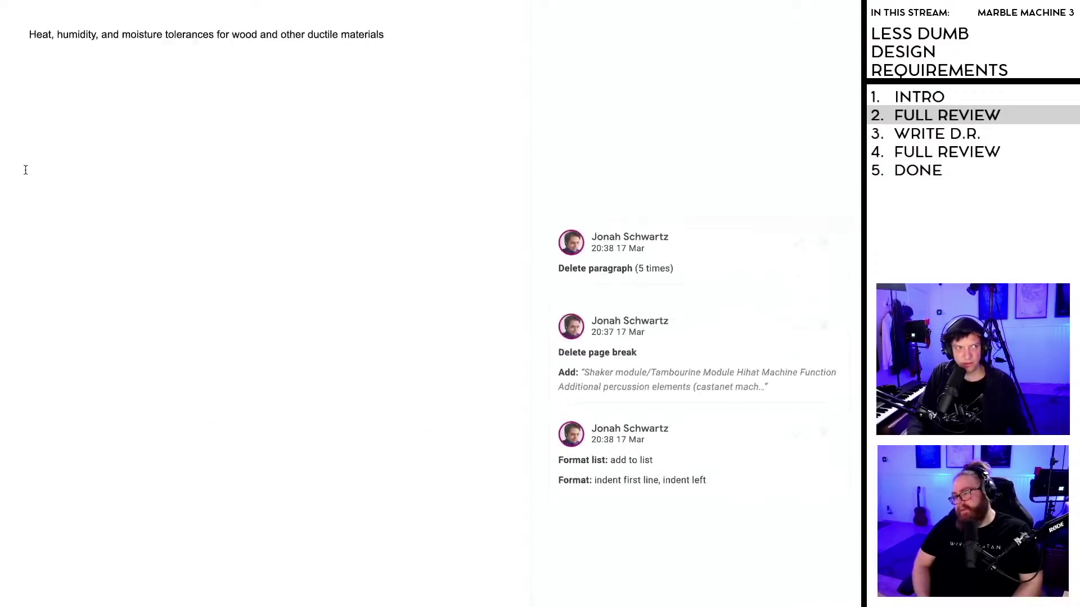
{"action": "scroll", "coordinate": [259, 318], "scroll_direction": "down", "scroll_amount": 10}
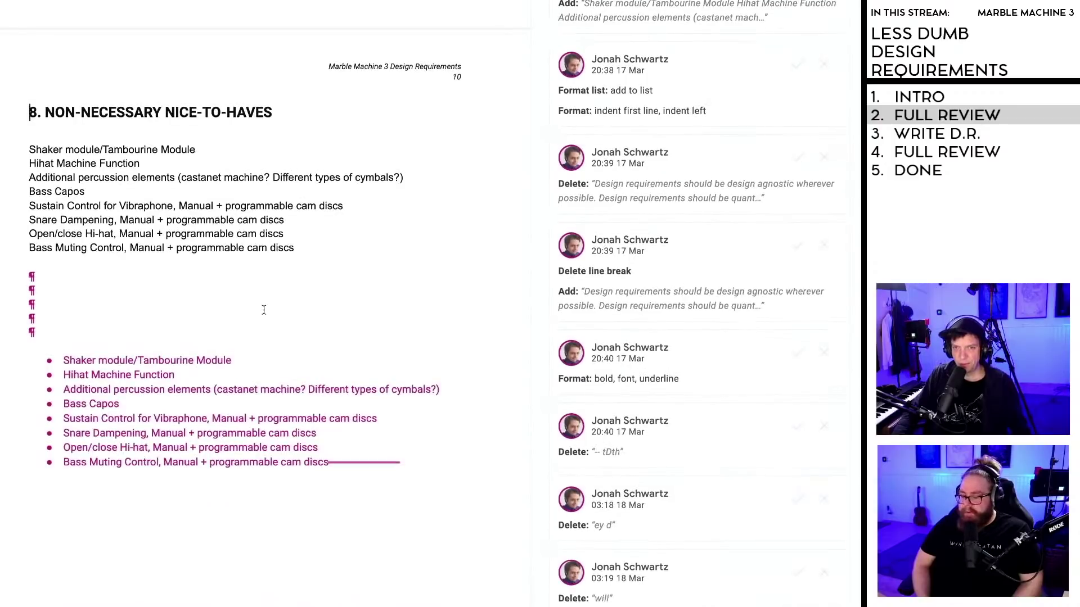
Step: Open the suggestion that adds the duplicate bulleted list of nice-to-haves and deletes the page break
{"action": "left_click", "coordinate": [151, 342]}
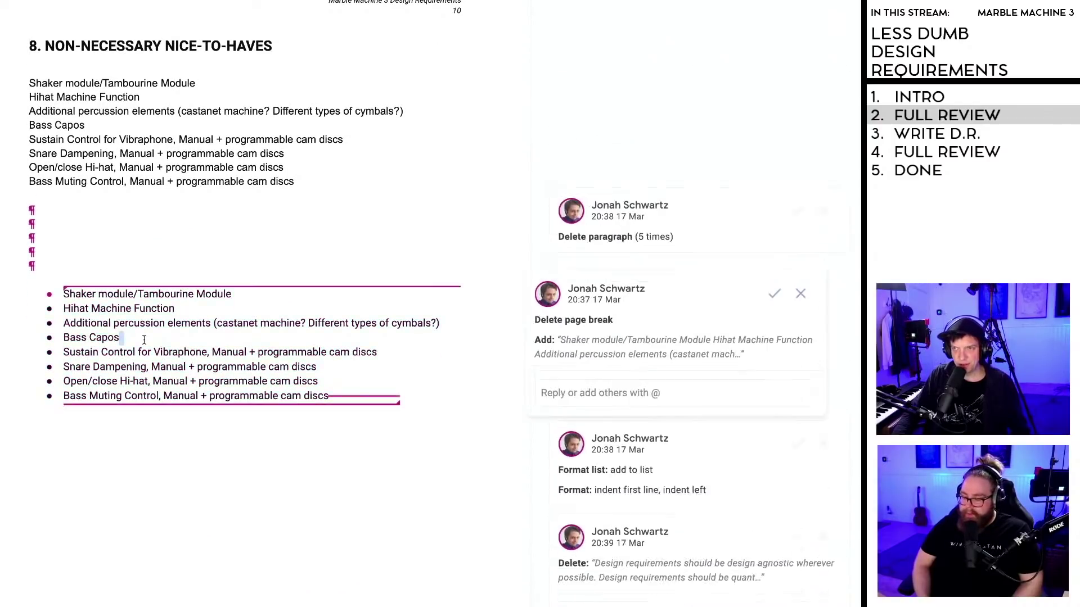
{"action": "scroll", "coordinate": [282, 349], "scroll_direction": "down", "scroll_amount": 1}
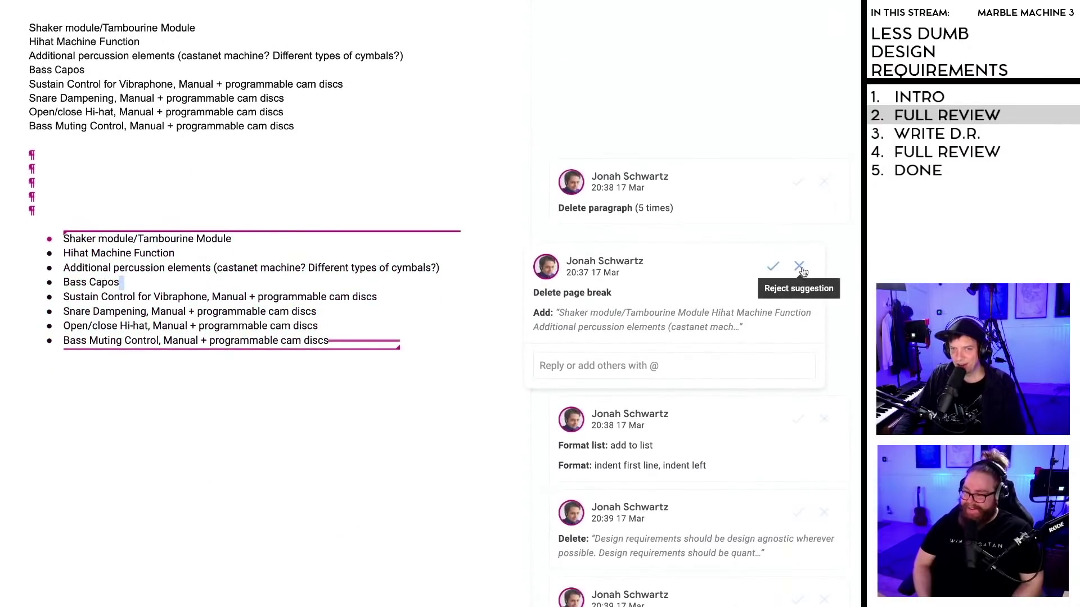
Step: Reject the suggested bulleted list and its list formatting in section 8, and accept the suggested deletion of five empty paragraphs
{"action": "left_click", "coordinate": [799, 268]}
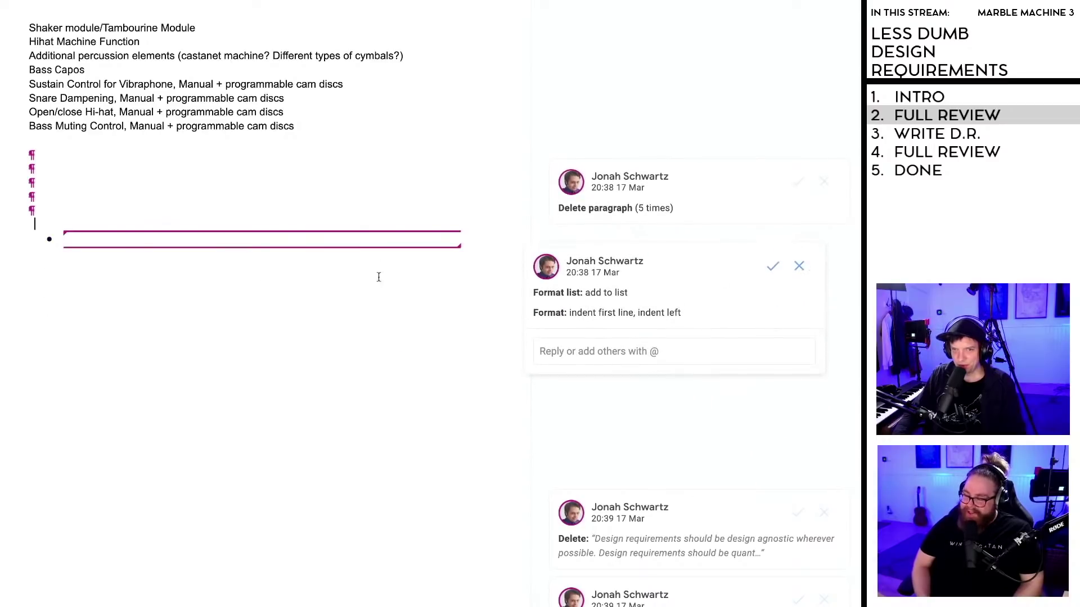
{"action": "left_click", "coordinate": [98, 248]}
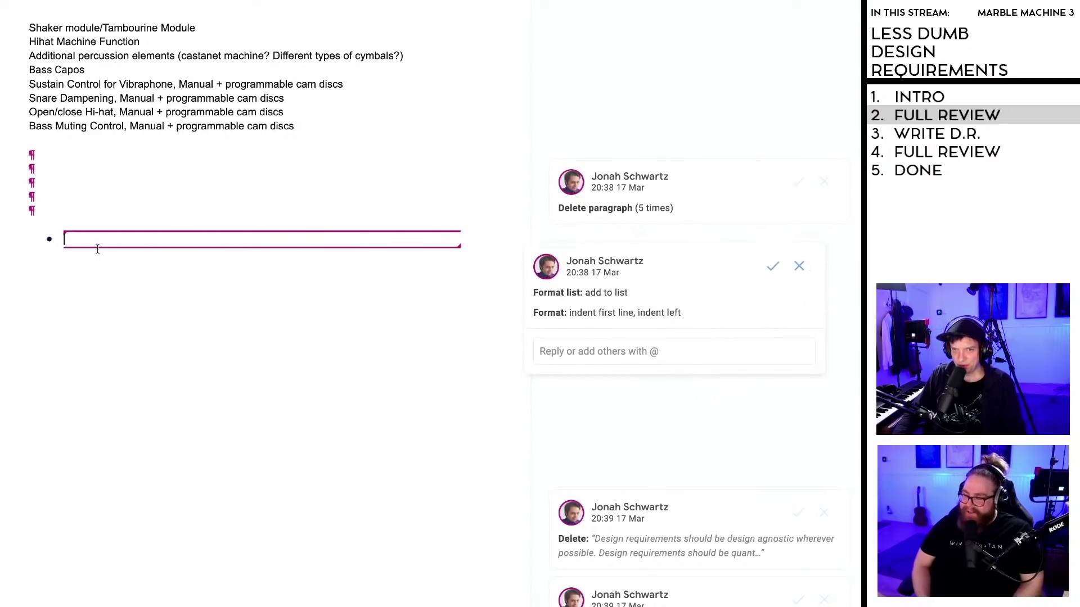
{"action": "left_click", "coordinate": [800, 267]}
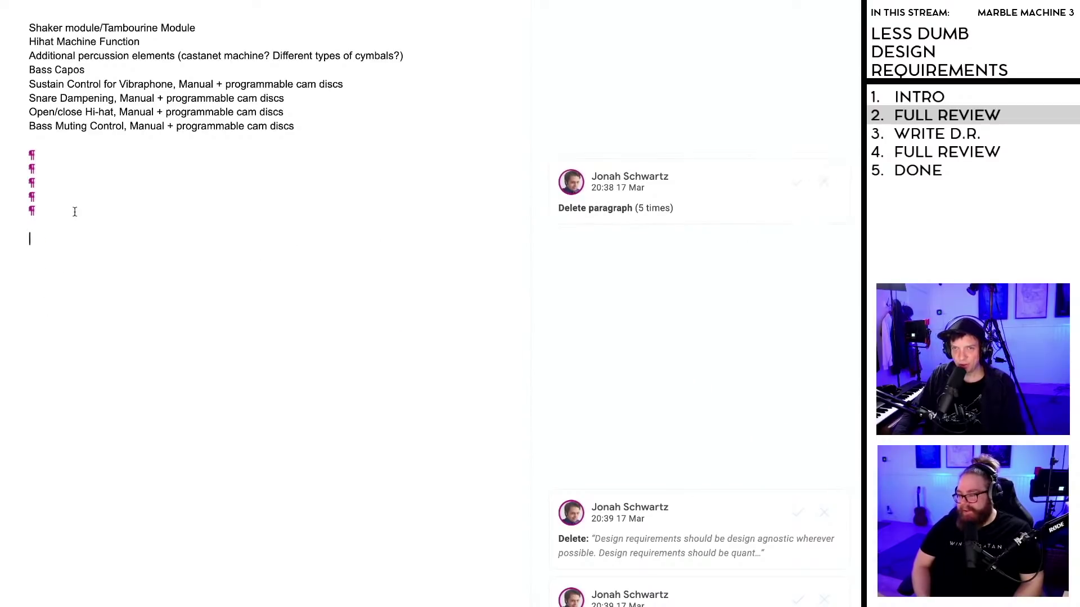
{"action": "scroll", "coordinate": [73, 271], "scroll_direction": "up", "scroll_amount": 1}
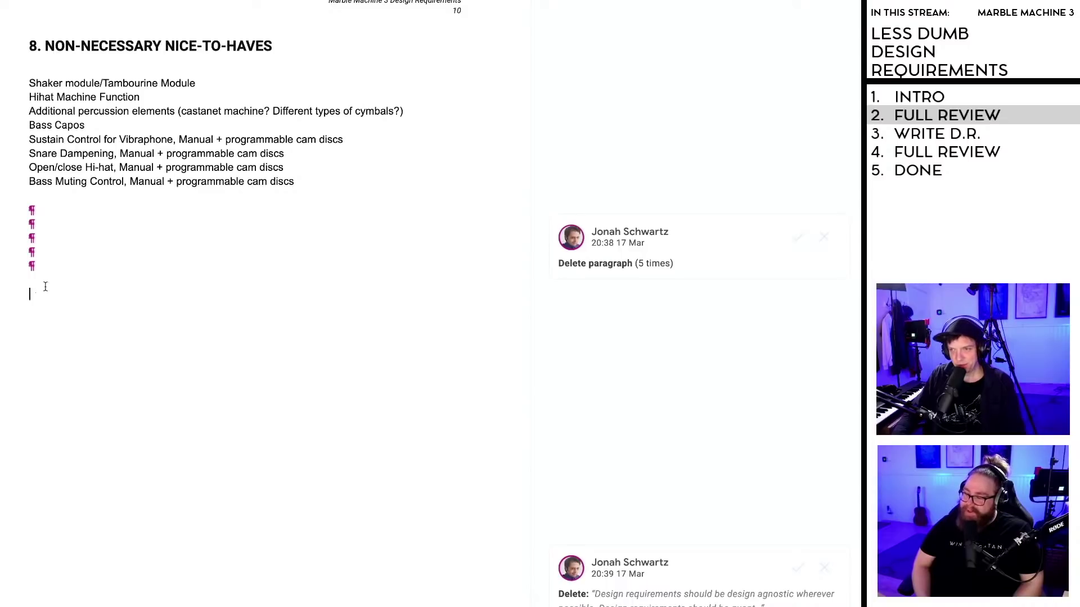
{"action": "left_click", "coordinate": [798, 238]}
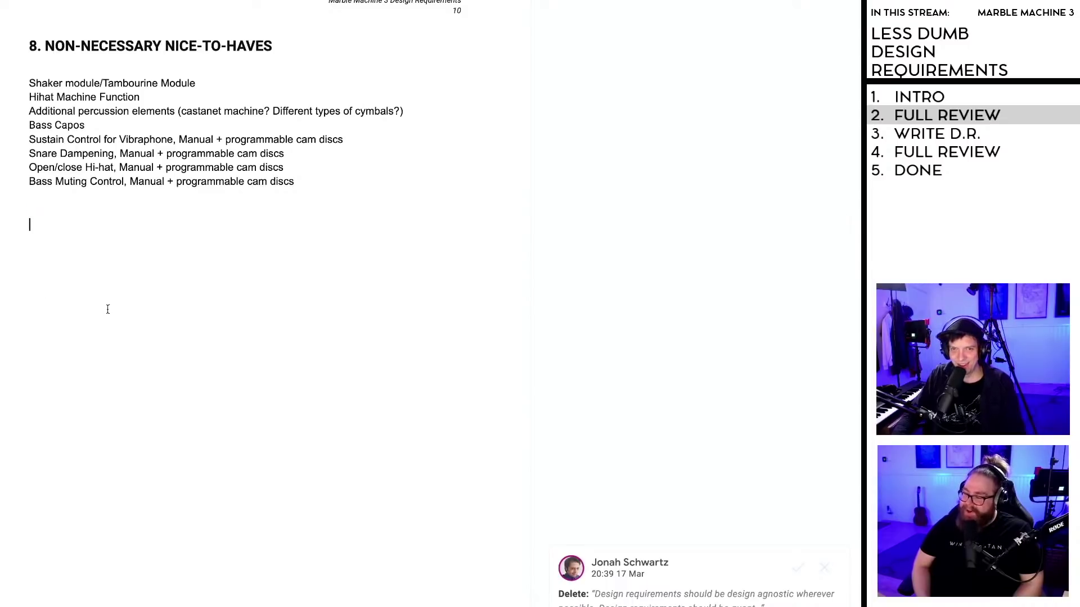
Step: In section 9, reject the suggested deletion of the opening design requirement lines and accept the line break deletion with its added lines
{"action": "scroll", "coordinate": [63, 306], "scroll_direction": "down", "scroll_amount": 4}
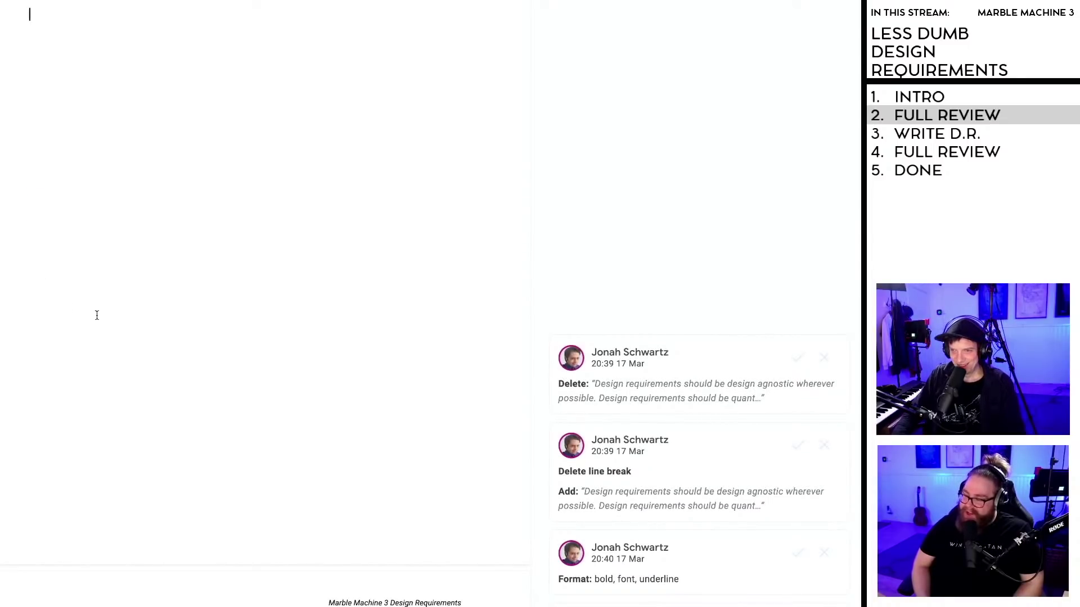
{"action": "scroll", "coordinate": [101, 314], "scroll_direction": "down", "scroll_amount": 8}
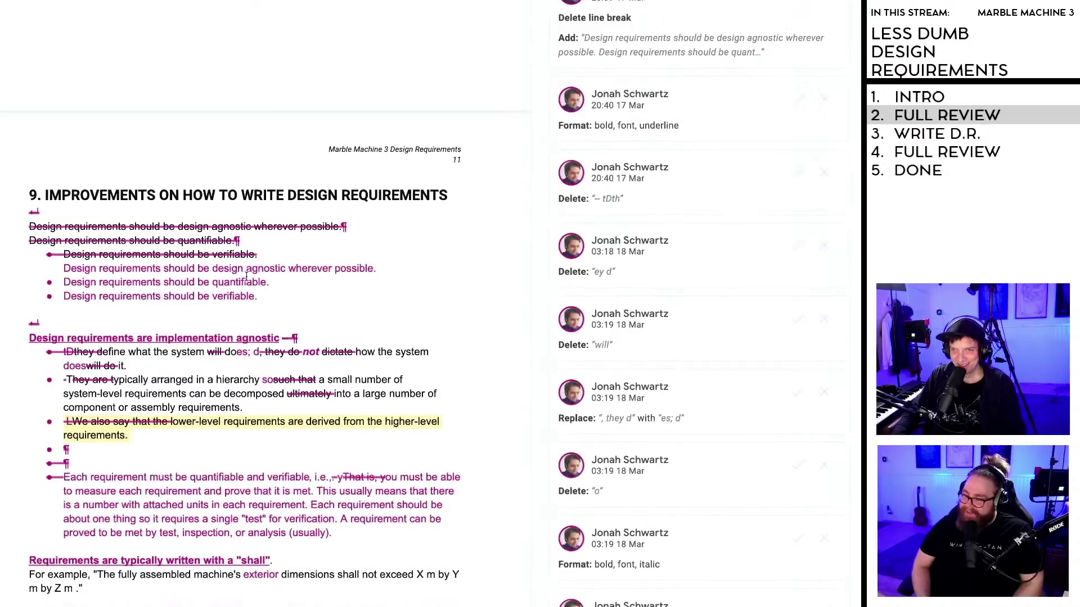
{"action": "scroll", "coordinate": [231, 284], "scroll_direction": "up", "scroll_amount": 1}
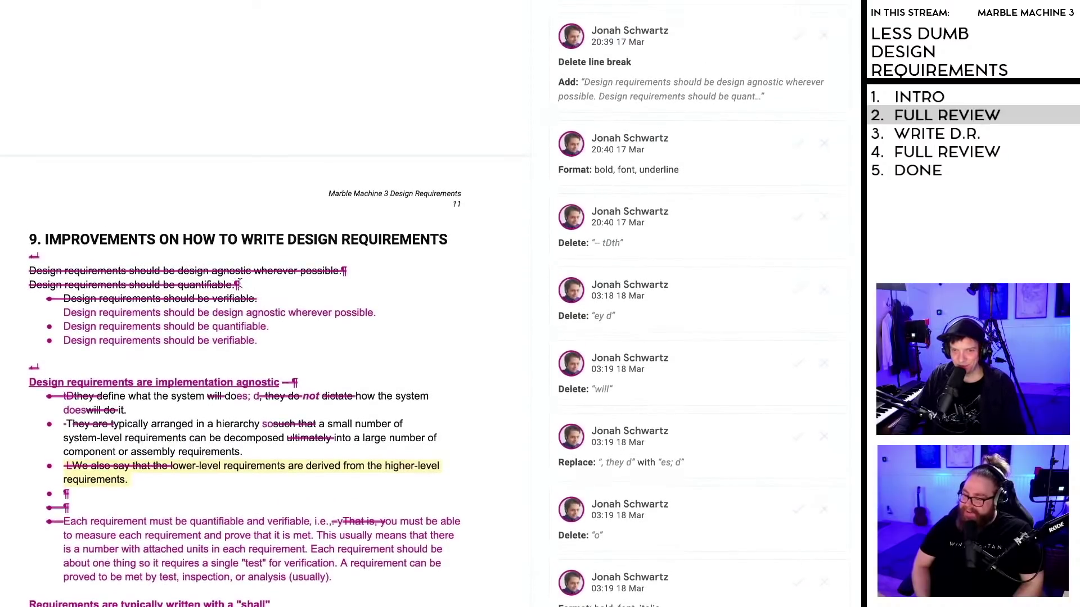
{"action": "scroll", "coordinate": [238, 289], "scroll_direction": "up", "scroll_amount": 3}
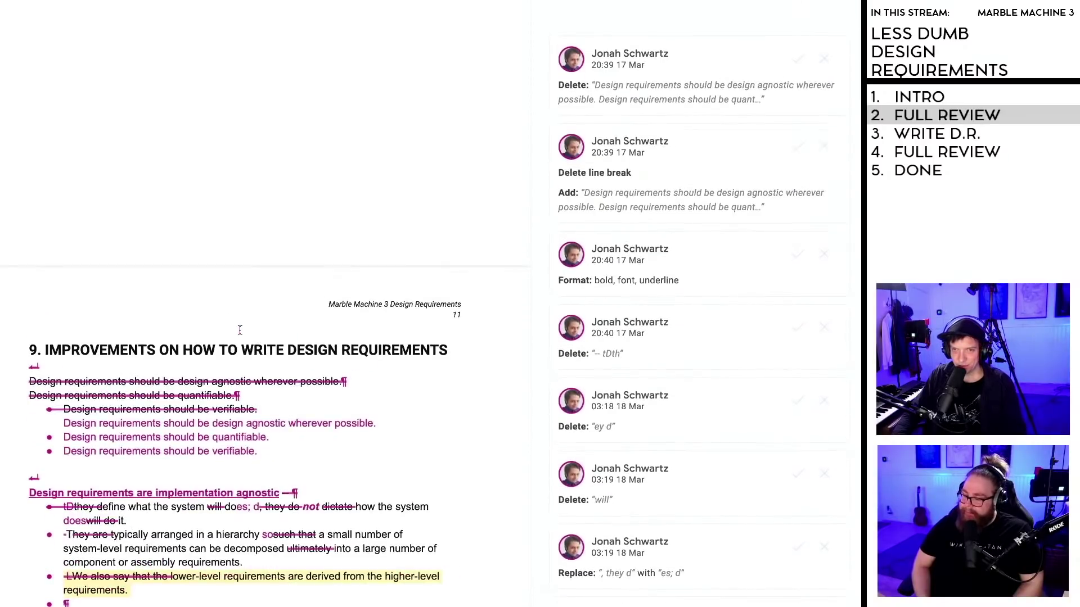
{"action": "scroll", "coordinate": [241, 329], "scroll_direction": "down", "scroll_amount": 2}
{"action": "scroll", "coordinate": [241, 328], "scroll_direction": "up", "scroll_amount": 3}
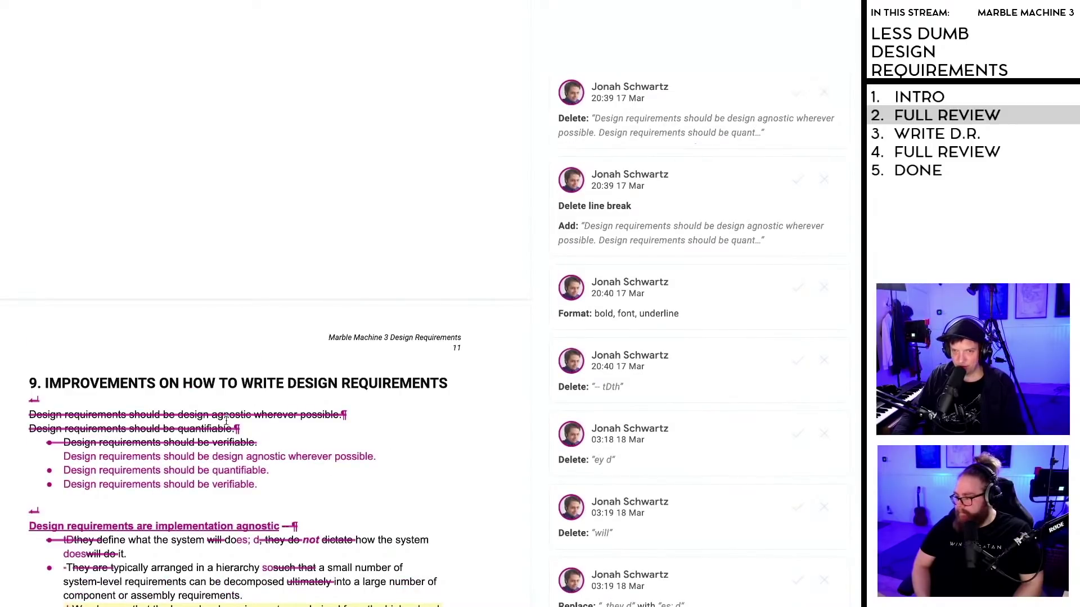
{"action": "scroll", "coordinate": [219, 418], "scroll_direction": "down", "scroll_amount": 1}
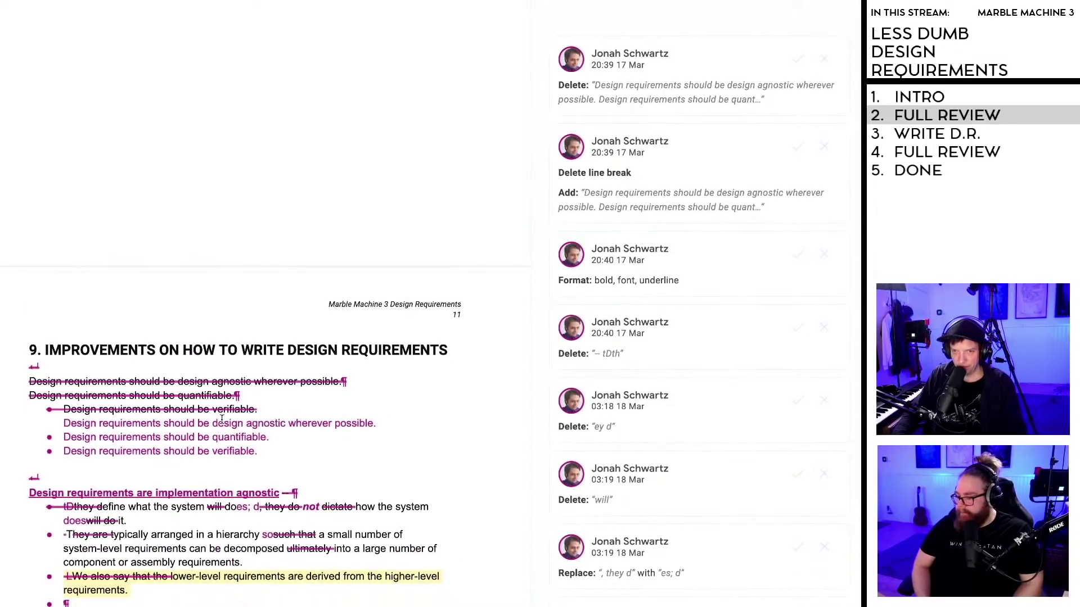
{"action": "scroll", "coordinate": [221, 419], "scroll_direction": "down", "scroll_amount": 1}
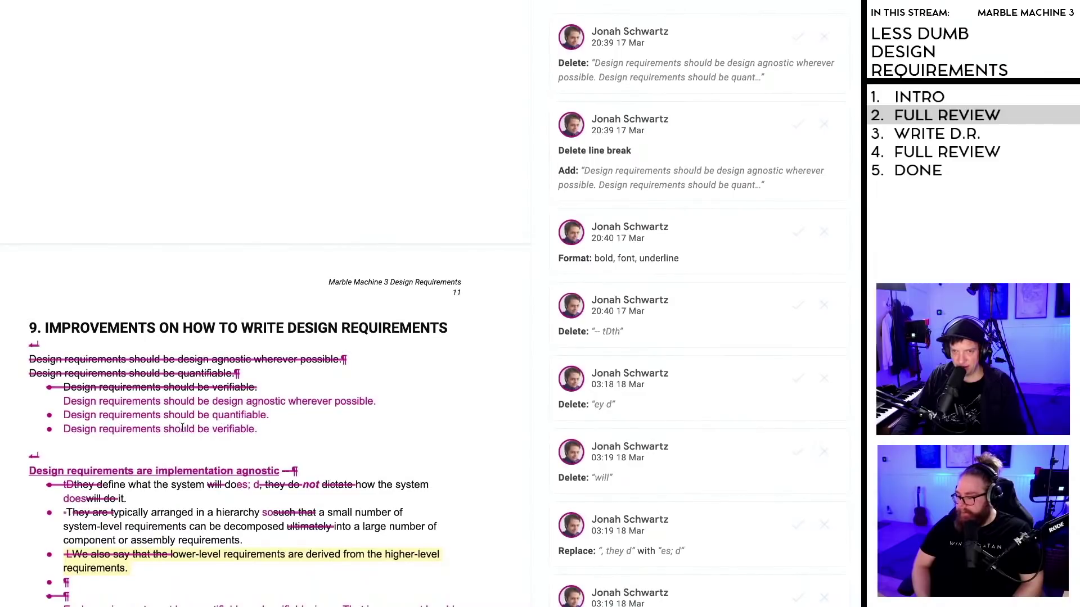
{"action": "scroll", "coordinate": [186, 421], "scroll_direction": "down", "scroll_amount": 5}
{"action": "scroll", "coordinate": [223, 416], "scroll_direction": "up", "scroll_amount": 6}
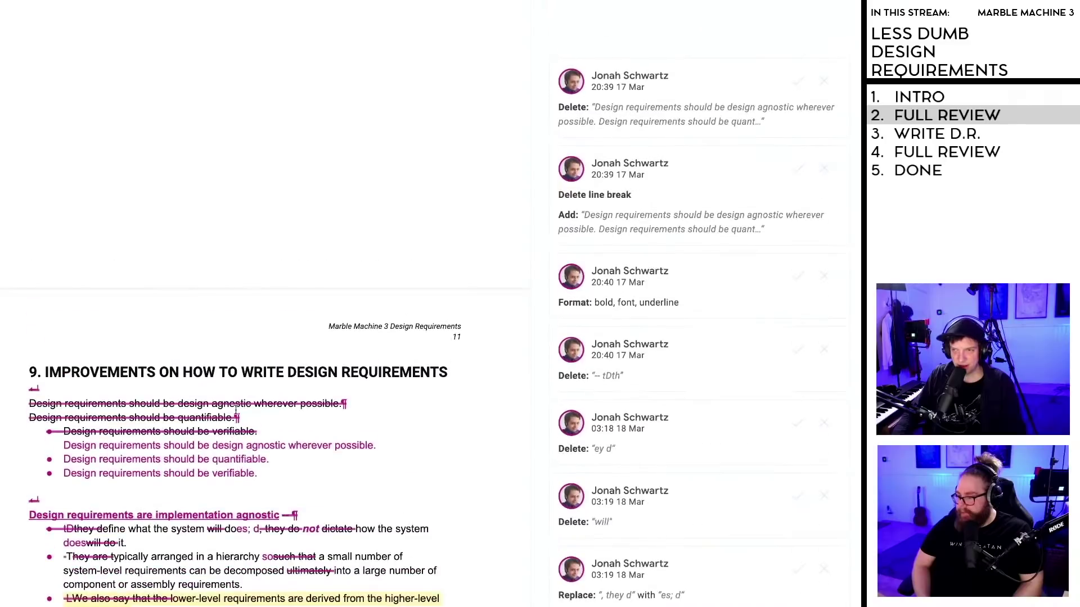
{"action": "left_click", "coordinate": [141, 404]}
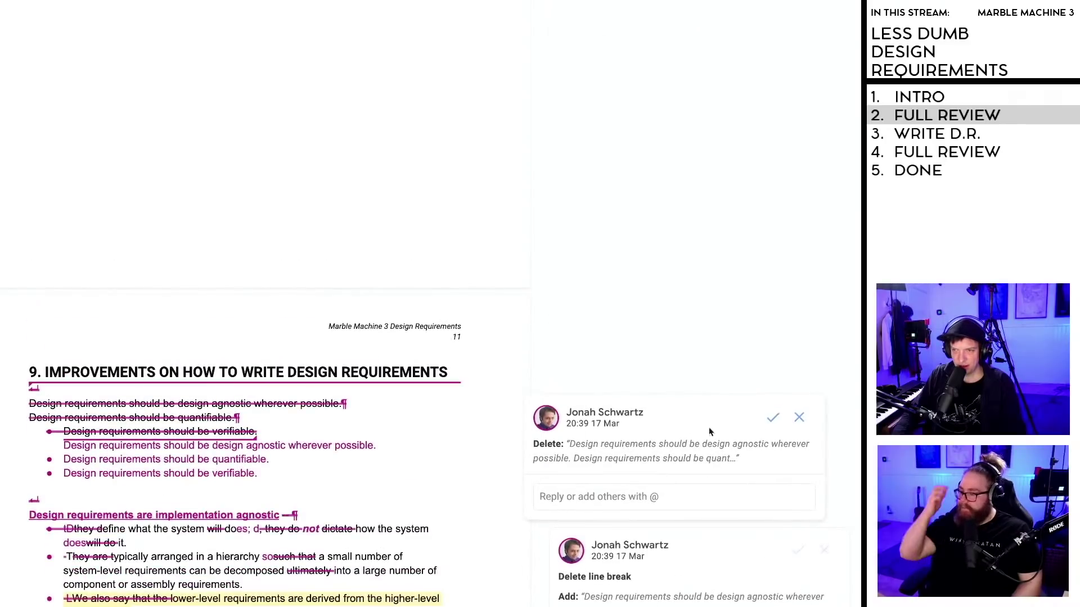
{"action": "left_click", "coordinate": [797, 416]}
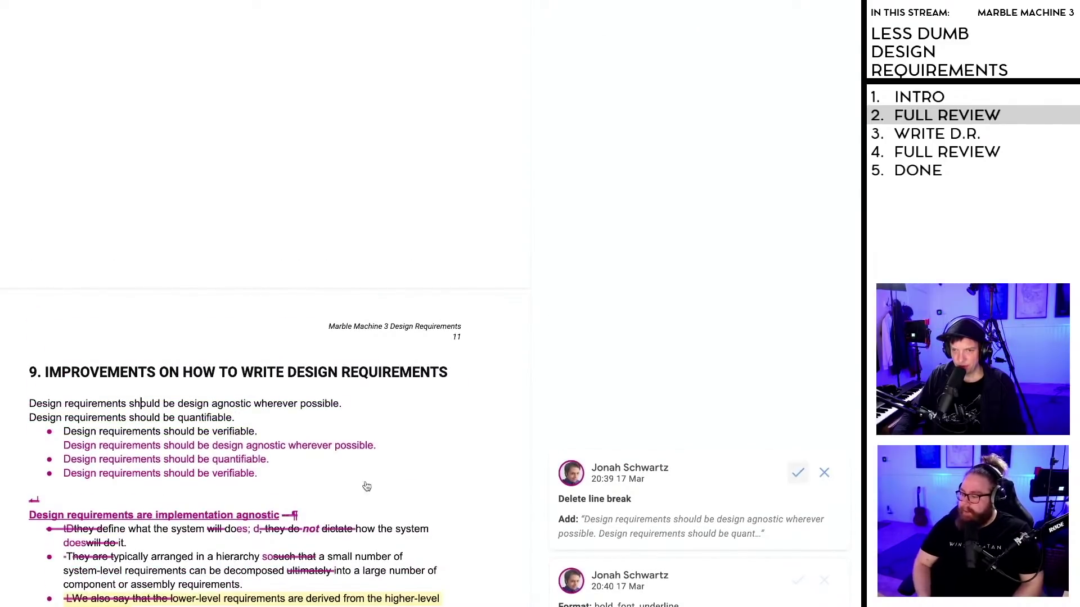
{"action": "left_click", "coordinate": [798, 473]}
{"action": "scroll", "coordinate": [150, 446], "scroll_direction": "down", "scroll_amount": 1}
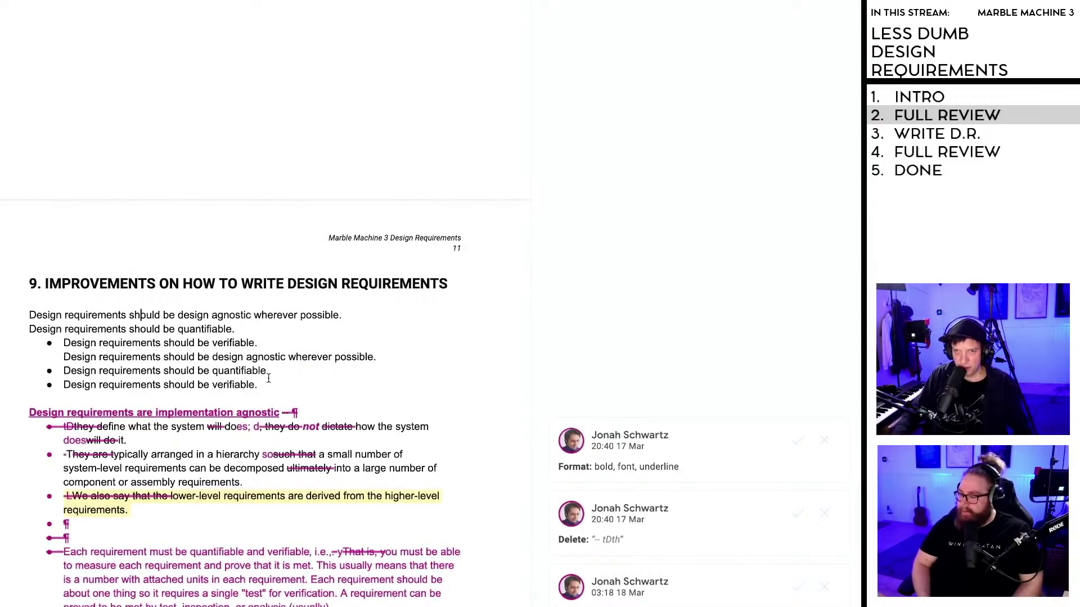
Step: Add the heading "About Making Suggestions," on the first page below the table of contents, followed by a new paragraph
{"action": "scroll", "coordinate": [264, 363], "scroll_direction": "down", "scroll_amount": 1}
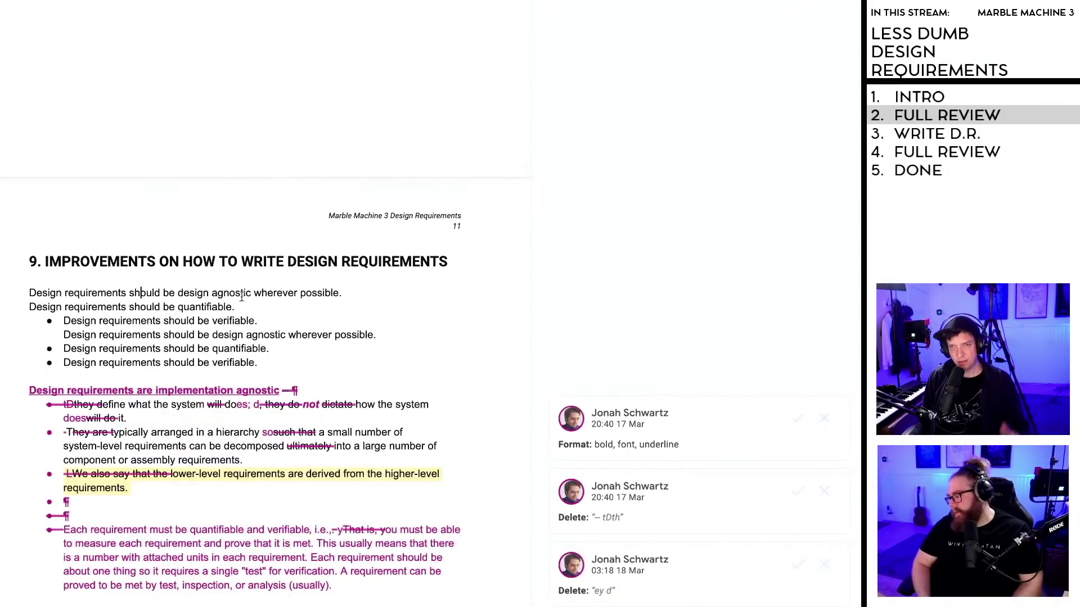
{"action": "scroll", "coordinate": [230, 279], "scroll_direction": "up", "scroll_amount": 10}
{"action": "scroll", "coordinate": [229, 280], "scroll_direction": "up", "scroll_amount": 15}
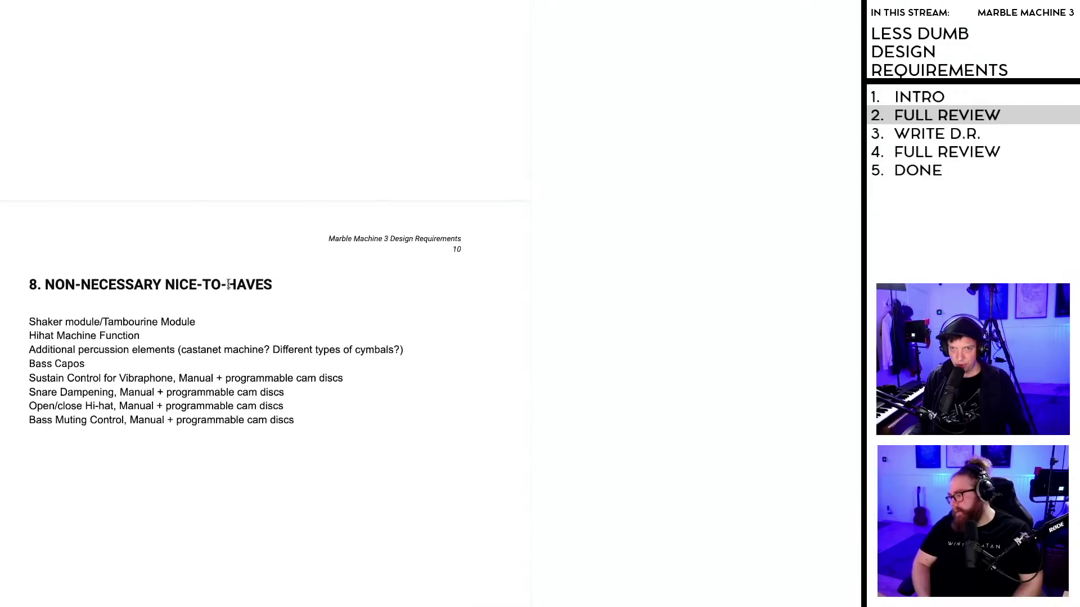
{"action": "scroll", "coordinate": [264, 261], "scroll_direction": "up", "scroll_amount": 10}
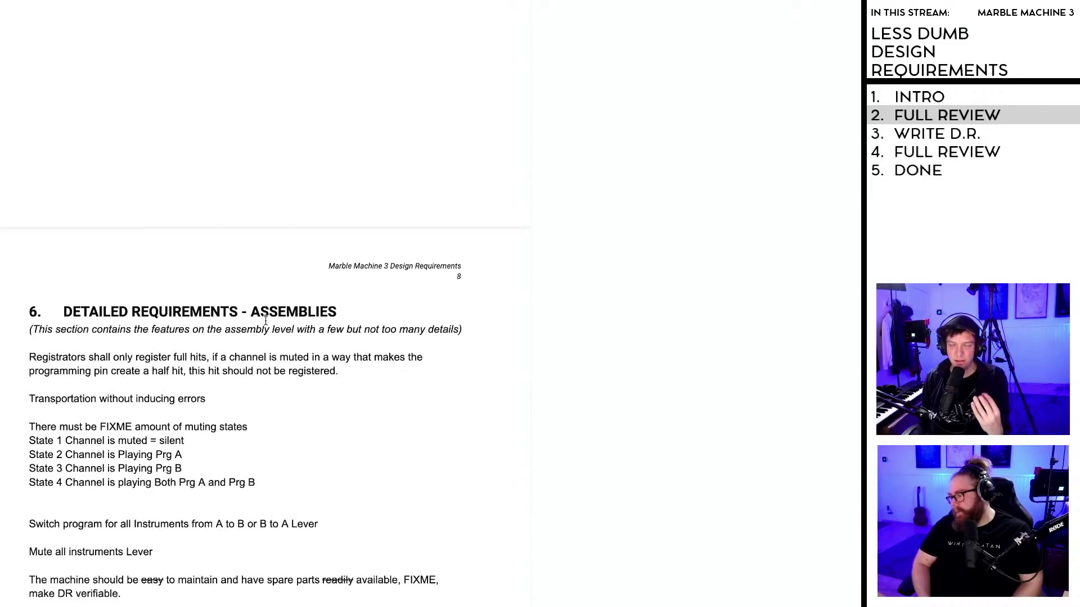
{"action": "scroll", "coordinate": [269, 317], "scroll_direction": "up", "scroll_amount": 2}
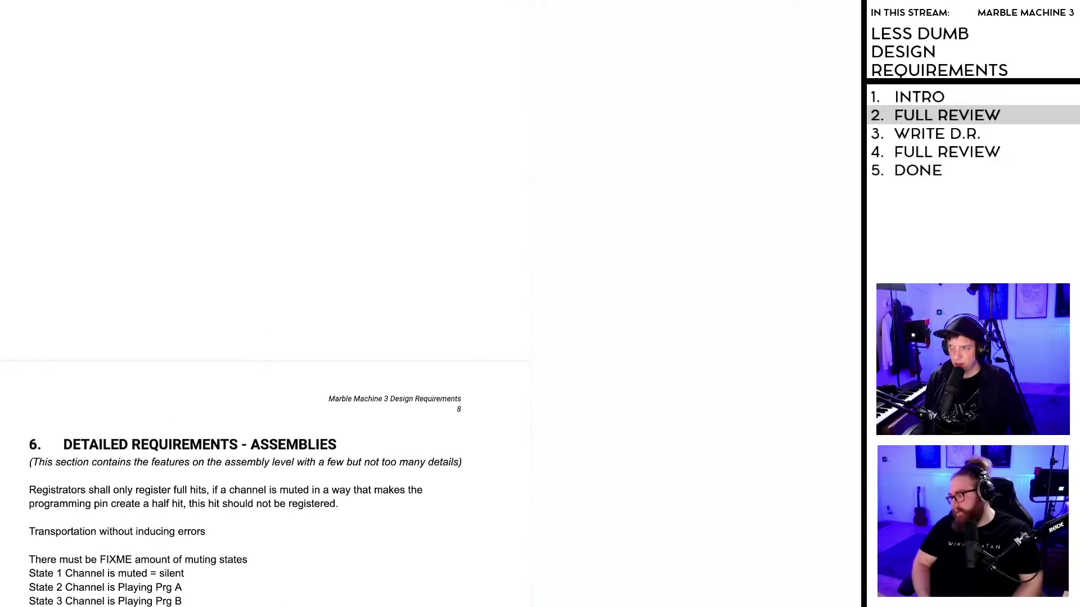
{"action": "key", "text": "ctrl+Home"}
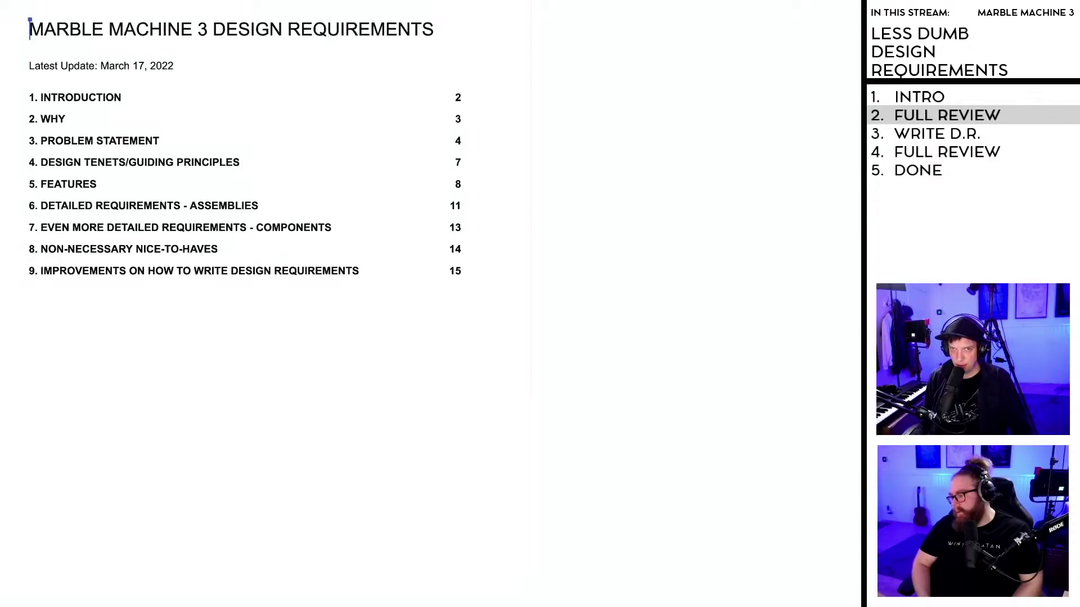
{"action": "scroll", "coordinate": [69, 394], "scroll_direction": "down", "scroll_amount": 1}
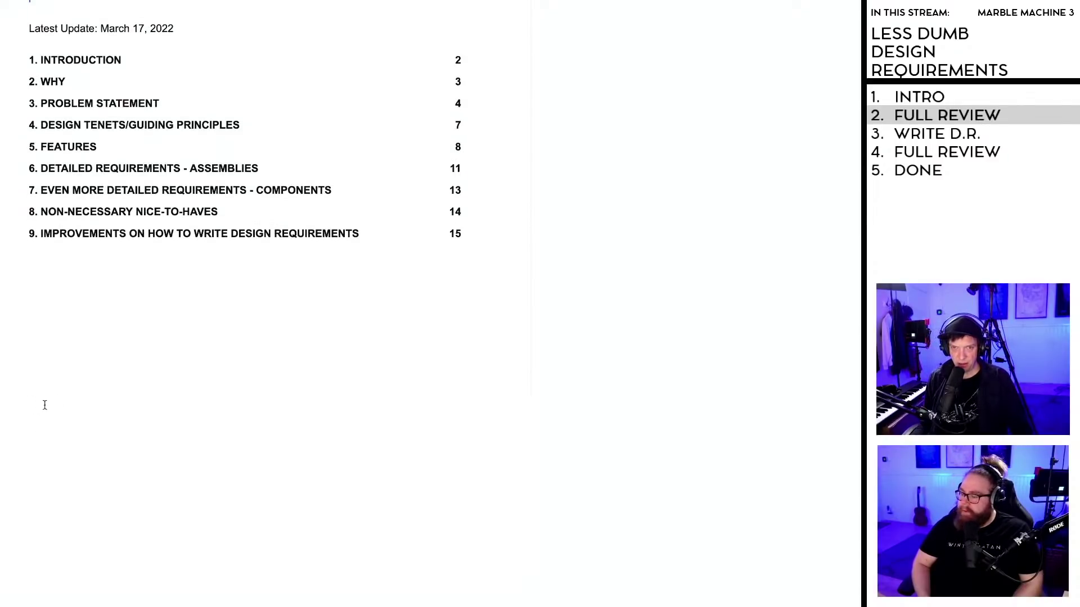
{"action": "left_click", "coordinate": [70, 394]}
{"action": "type", "text": "Abou"}
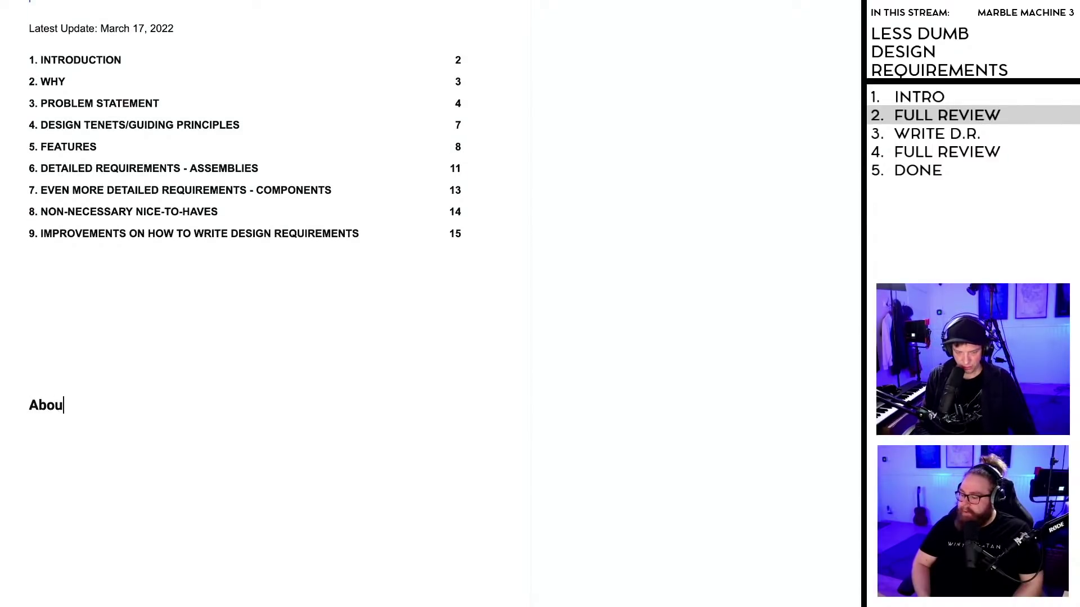
{"action": "type", "text": "t Making Sugge"}
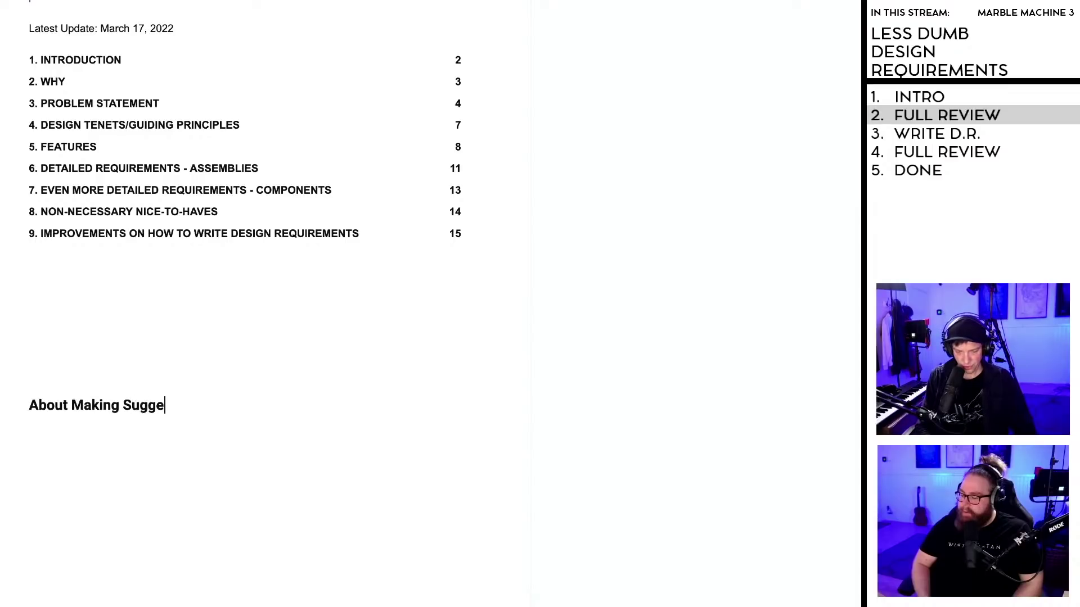
{"action": "type", "text": "stions,  "}
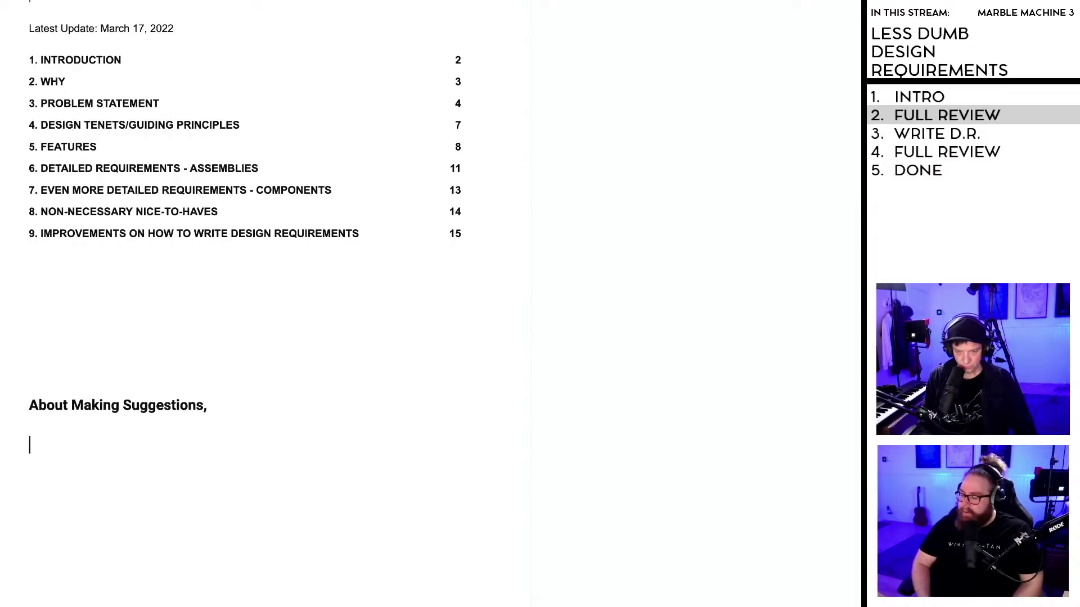
Step: Write "Please keep suggestions focused on the text content exlcusively, ignore the text formatting" below the About Making Suggestions heading
{"action": "type", "text": "Please keep "}
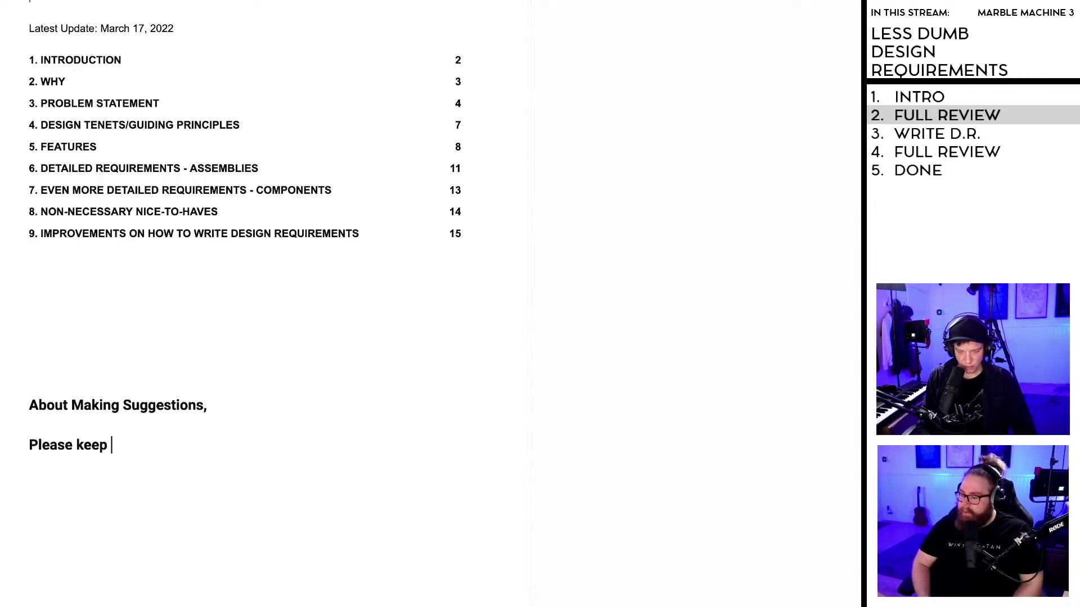
{"action": "type", "text": "suggestions"}
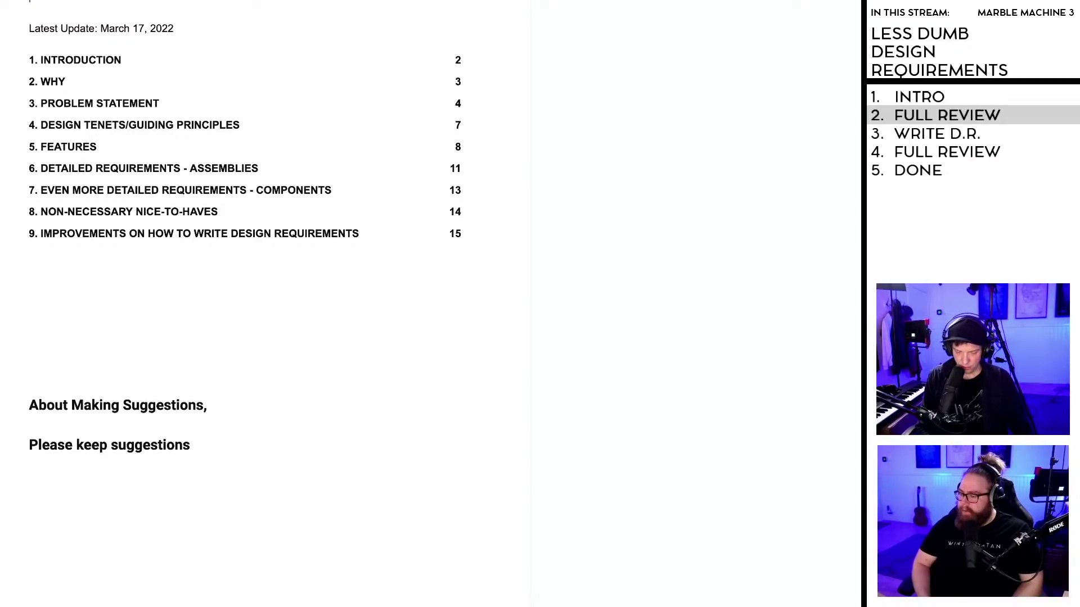
{"action": "type", "text": " focused on "}
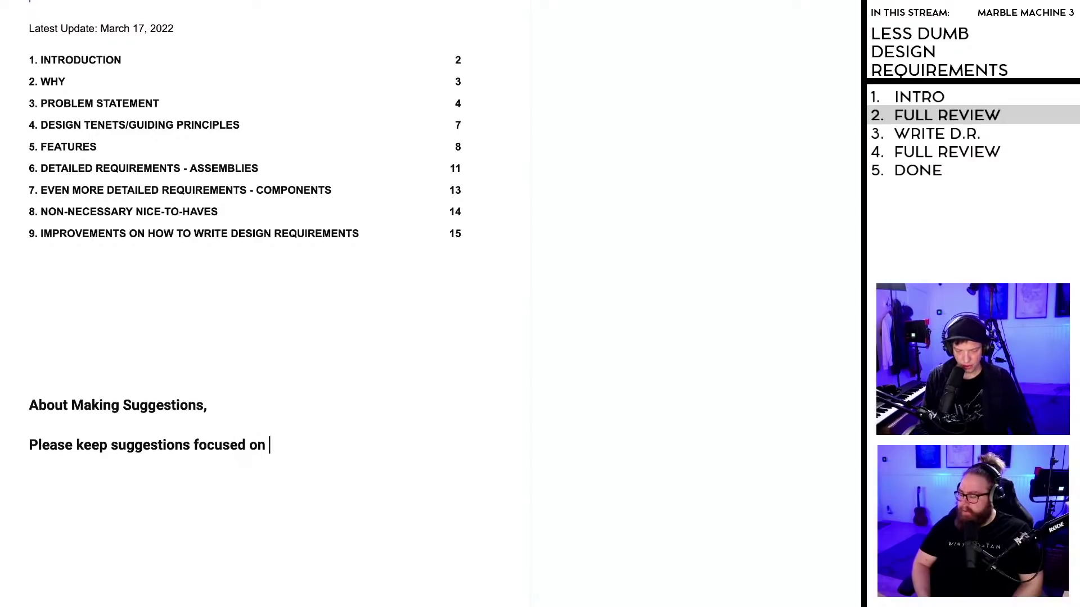
{"action": "type", "text": "the text"}
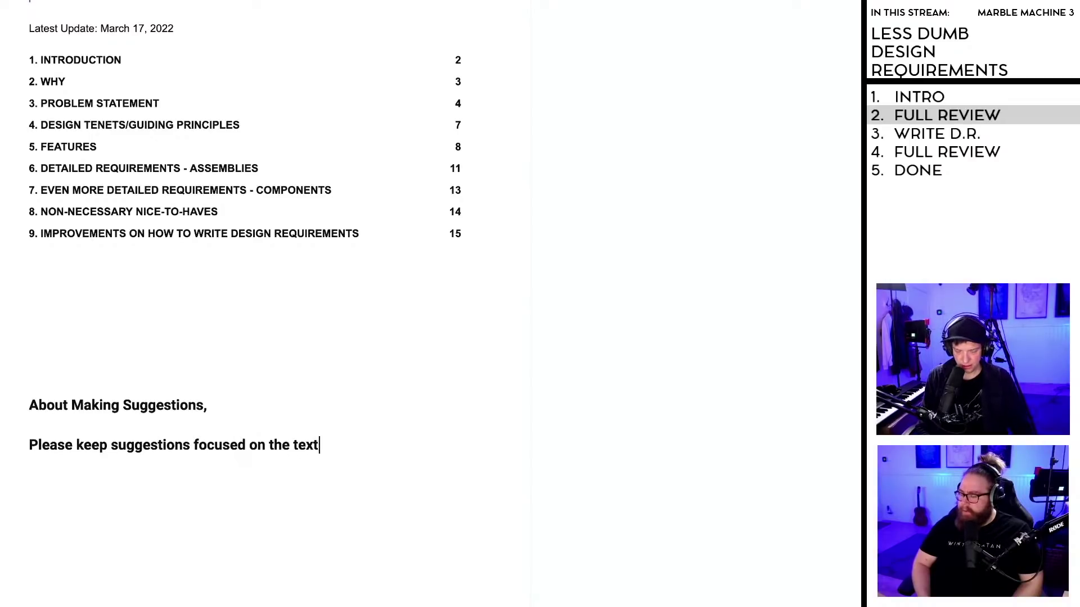
{"action": "type", "text": " content e"}
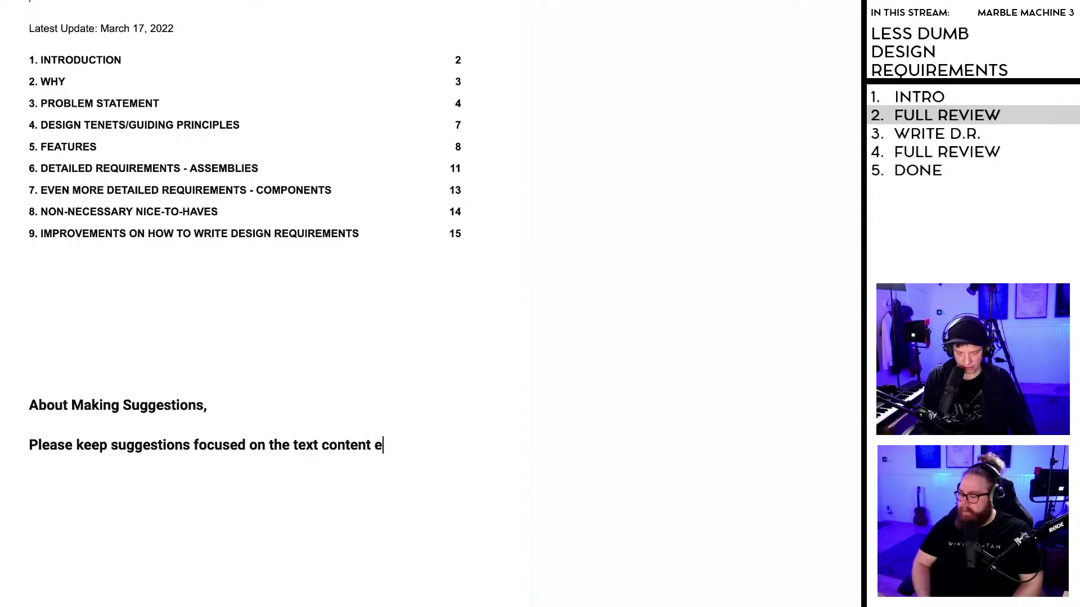
{"action": "type", "text": "xlcusively"}
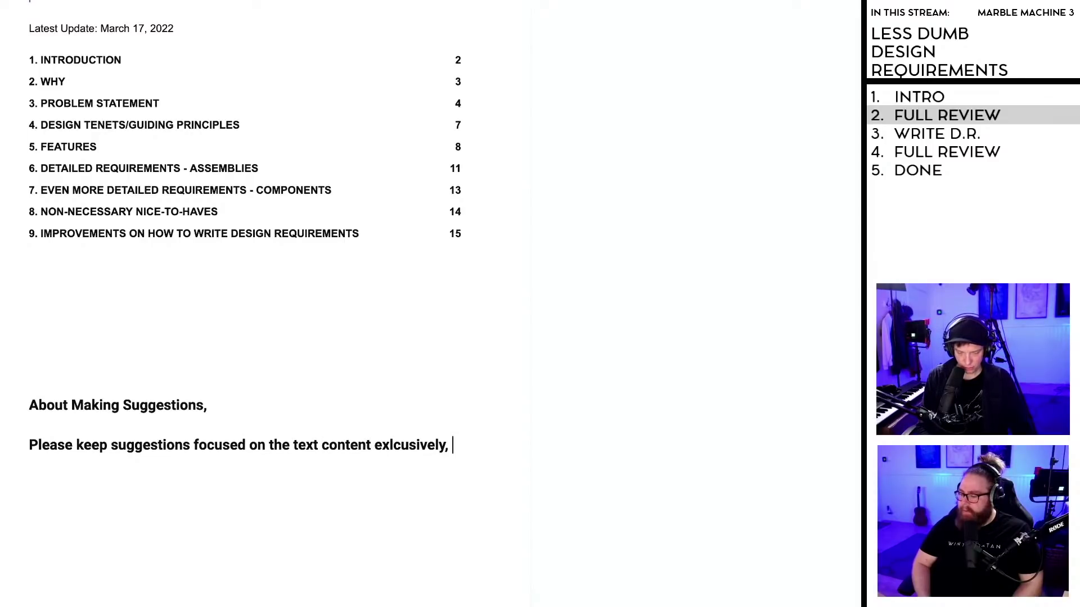
{"action": "type", "text": ", ignore the"}
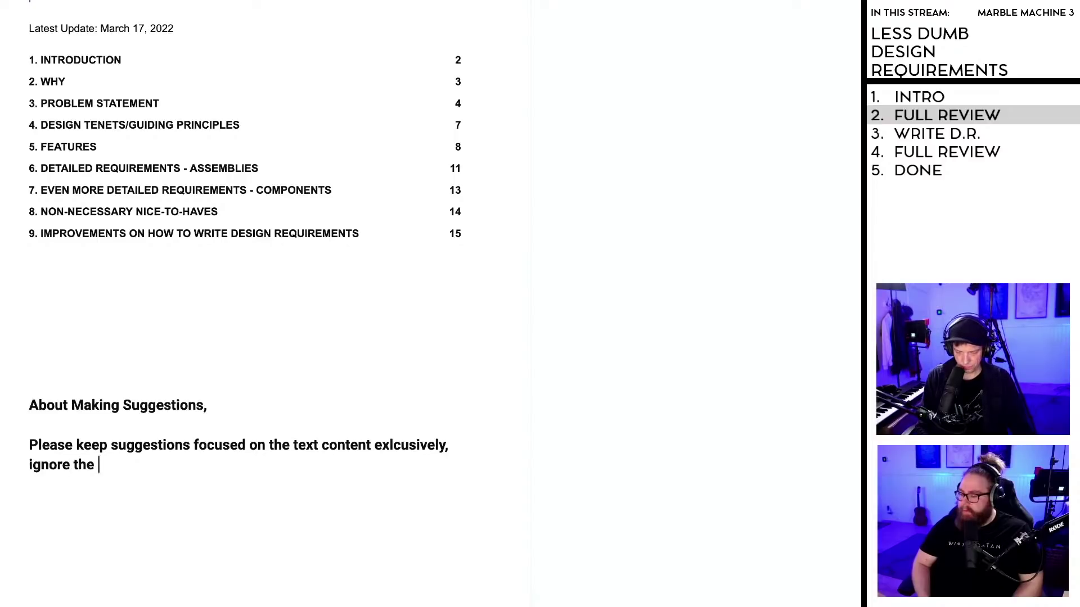
{"action": "type", "text": " t"}
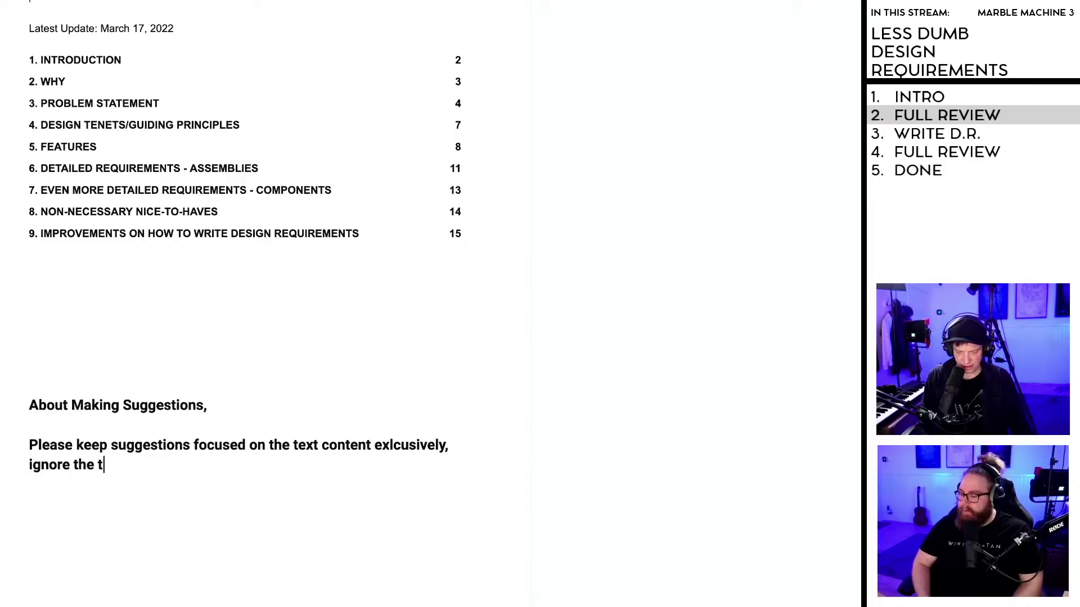
{"action": "type", "text": "ext formatting"}
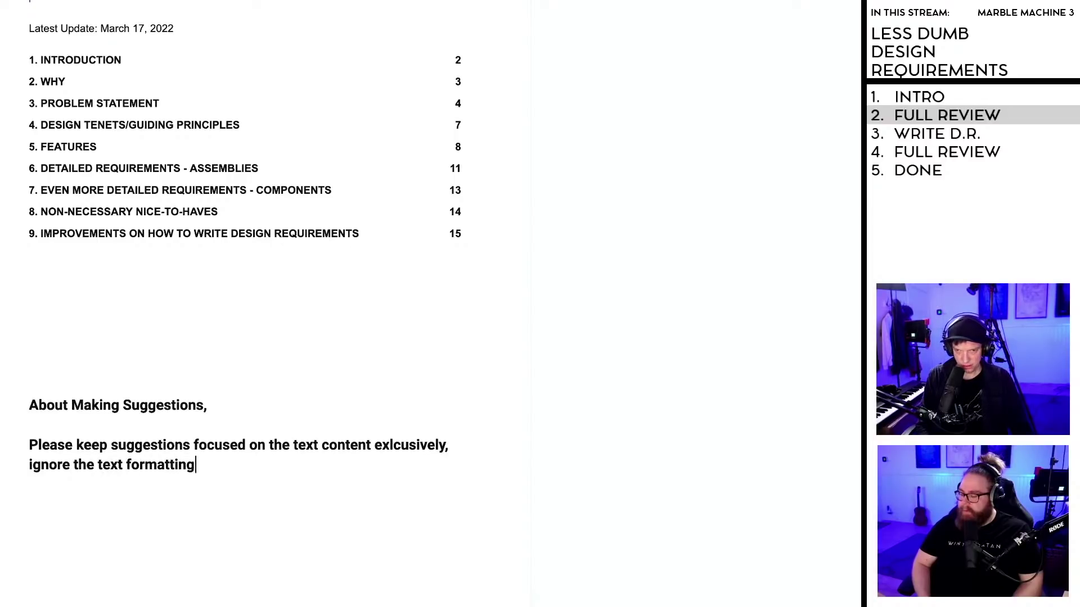
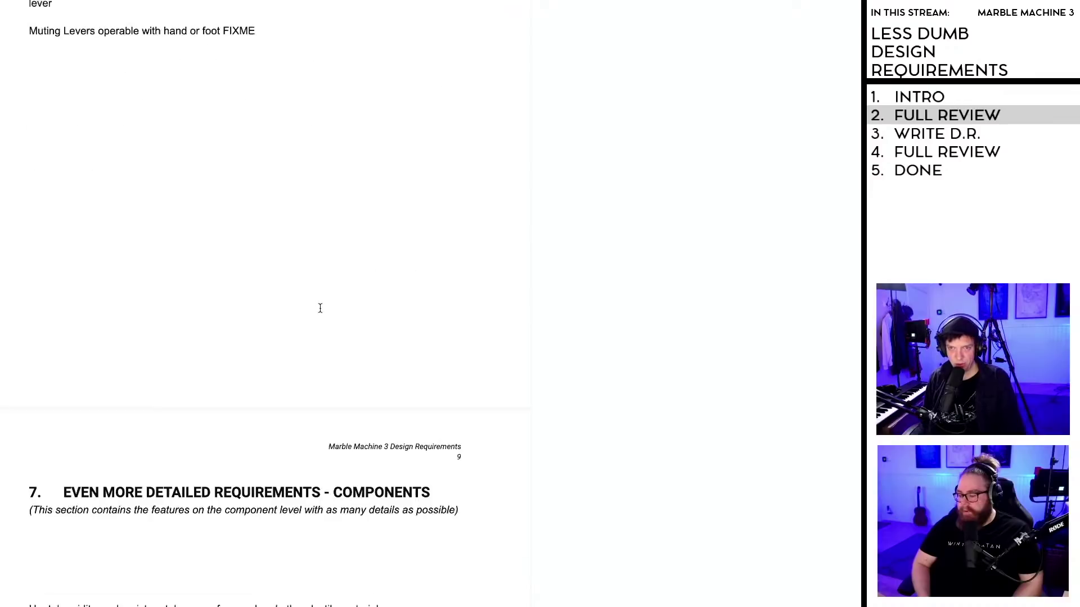
Step: In section 9, delete the four indented list lines directly below the opening "Design requirements should be quantifiable." line
{"action": "scroll", "coordinate": [321, 311], "scroll_direction": "down", "scroll_amount": 1}
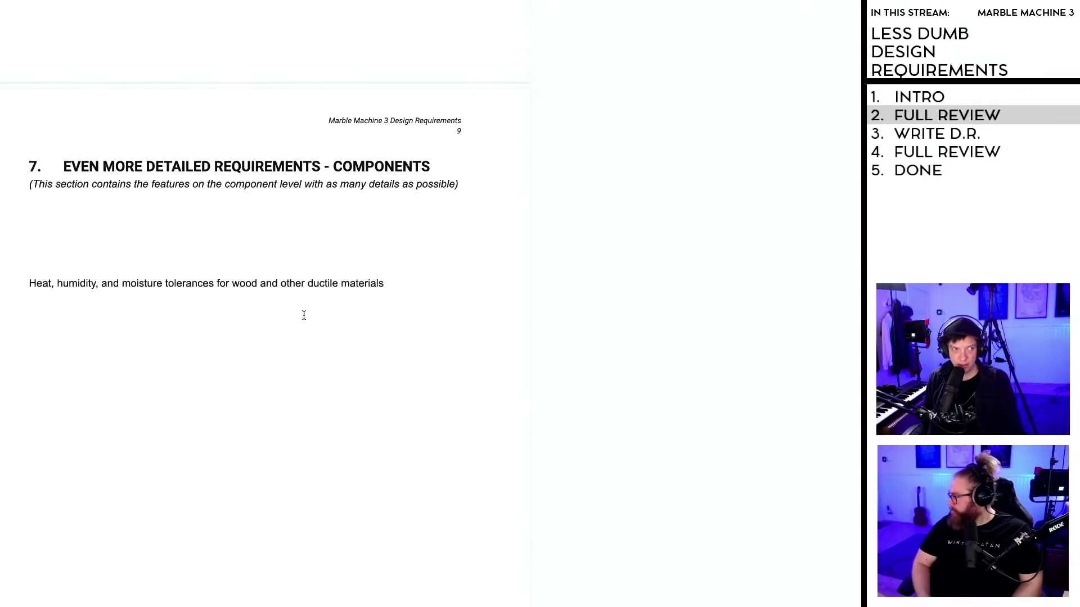
{"action": "scroll", "coordinate": [109, 328], "scroll_direction": "down", "scroll_amount": 10}
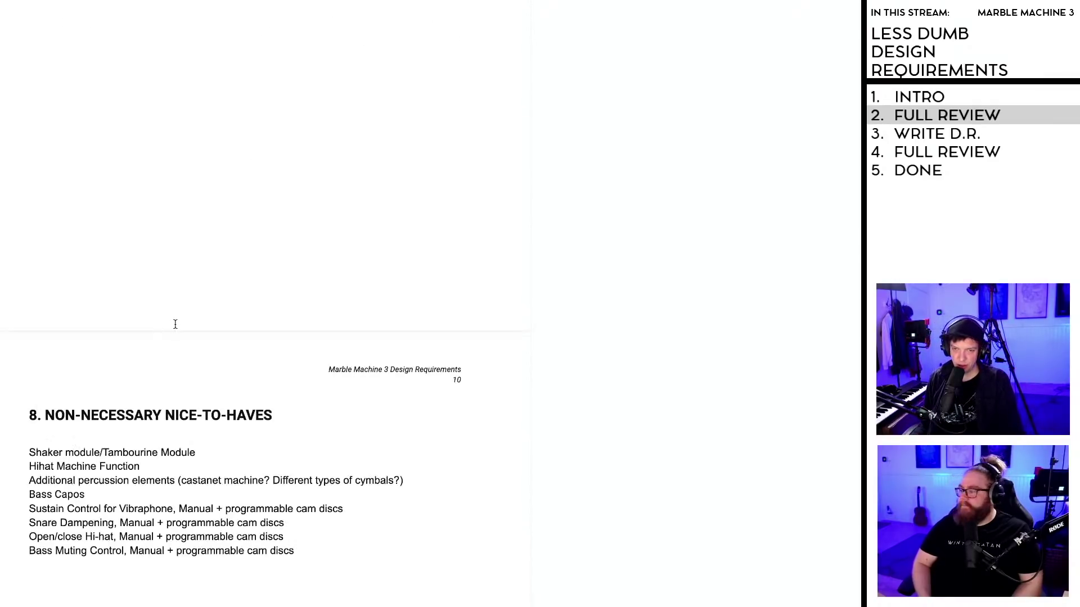
{"action": "scroll", "coordinate": [175, 323], "scroll_direction": "down", "scroll_amount": 10}
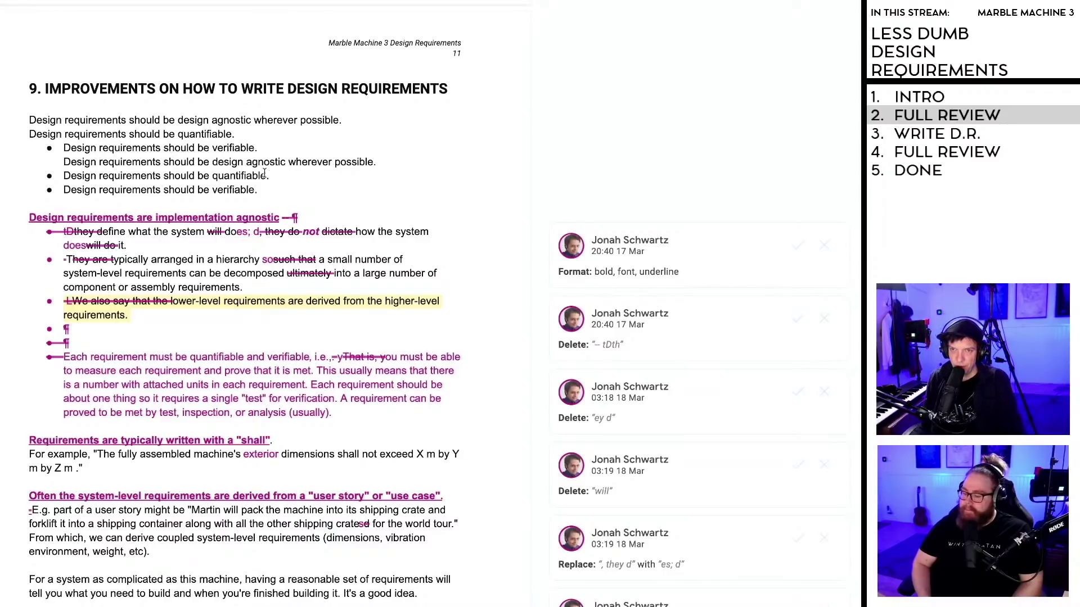
{"action": "left_click_drag", "start_coordinate": [267, 190], "coordinate": [64, 149]}
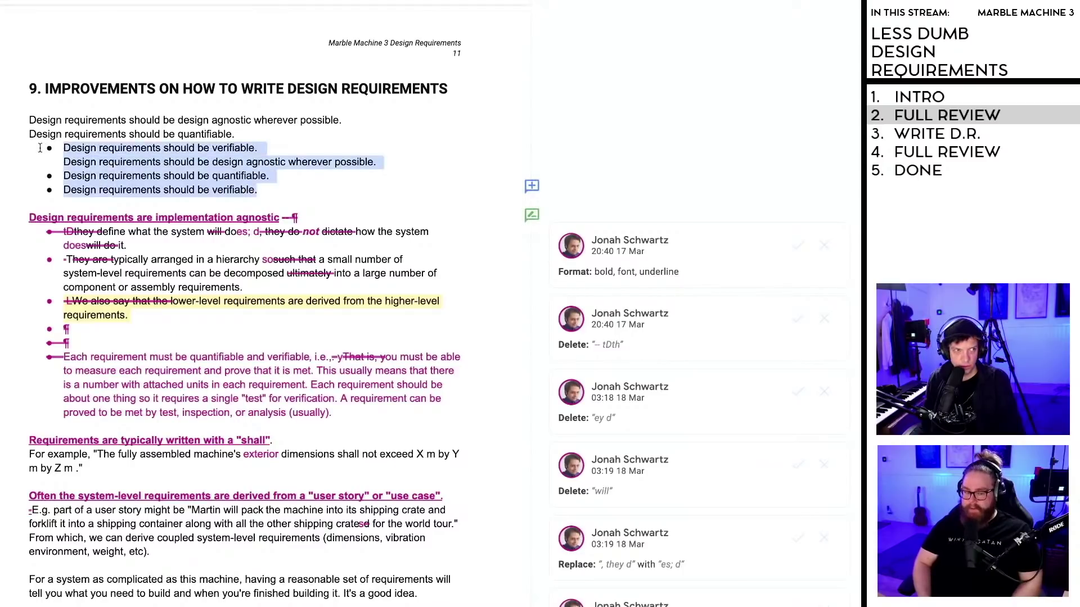
{"action": "key", "text": "BackSpace"}
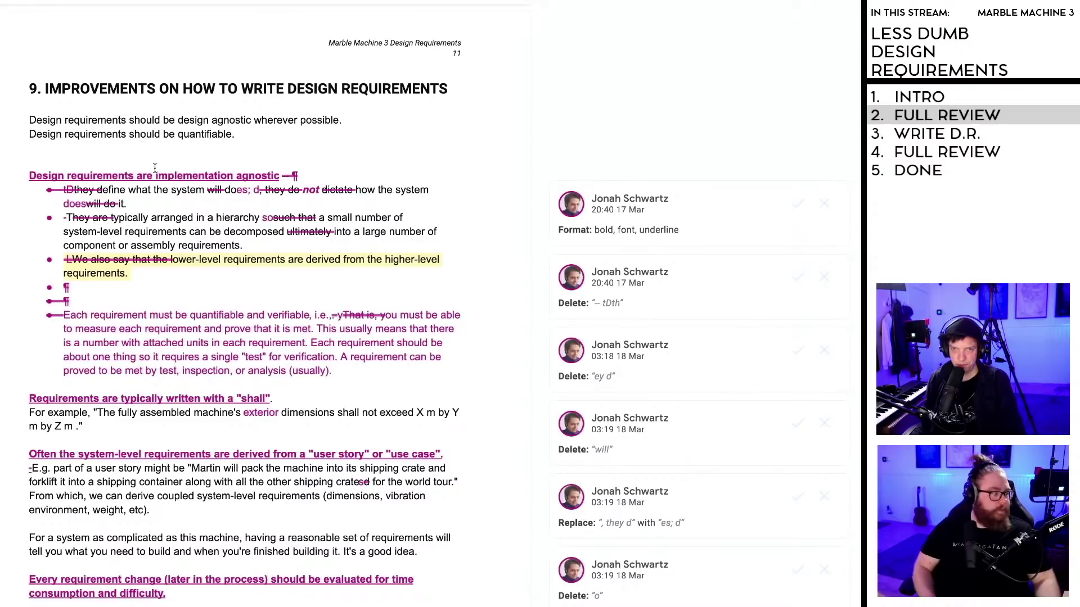
{"action": "left_click", "coordinate": [220, 176]}
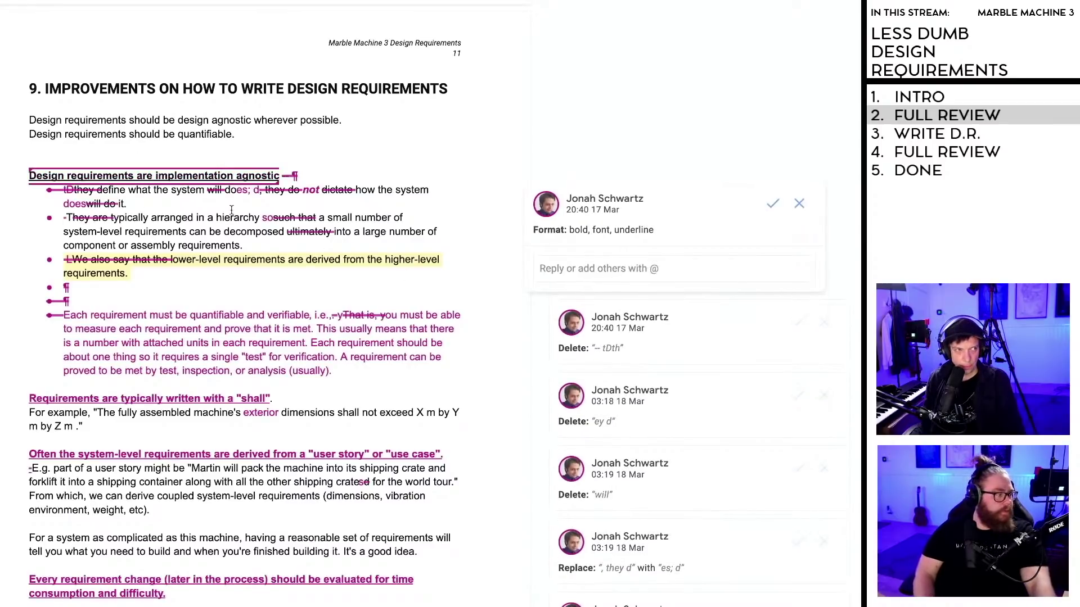
{"action": "scroll", "coordinate": [263, 206], "scroll_direction": "down", "scroll_amount": 1}
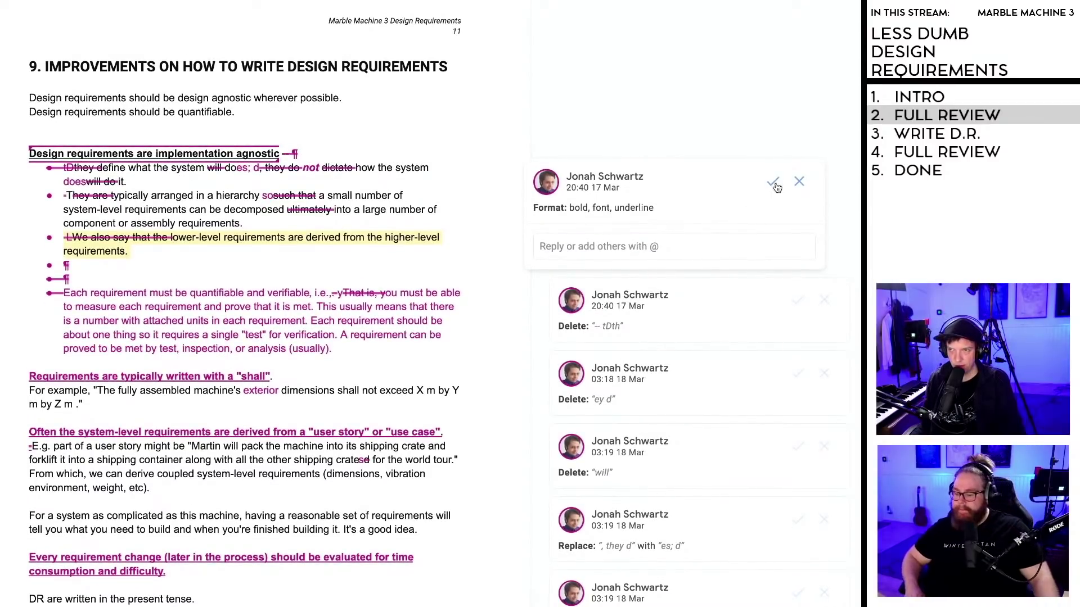
{"action": "left_click_drag", "start_coordinate": [312, 153], "coordinate": [13, 152]}
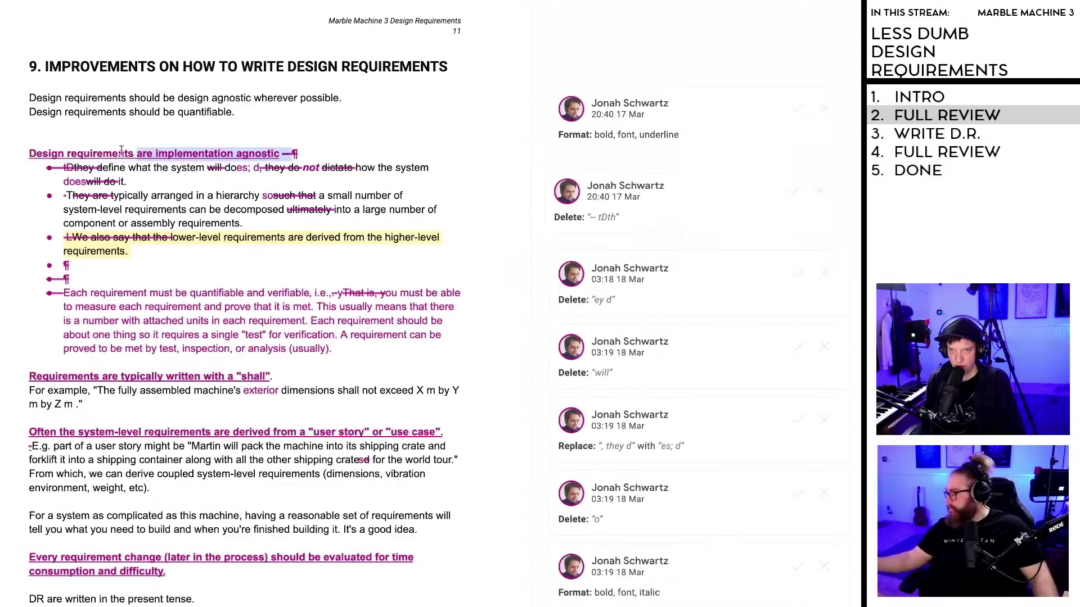
{"action": "left_click", "coordinate": [185, 155]}
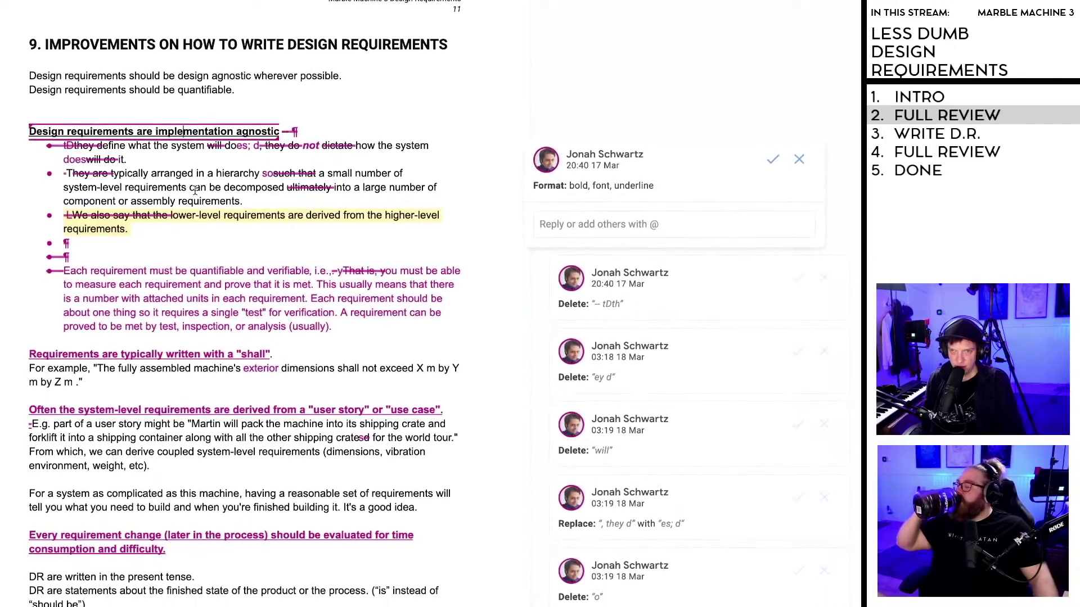
{"action": "scroll", "coordinate": [192, 188], "scroll_direction": "down", "scroll_amount": 1}
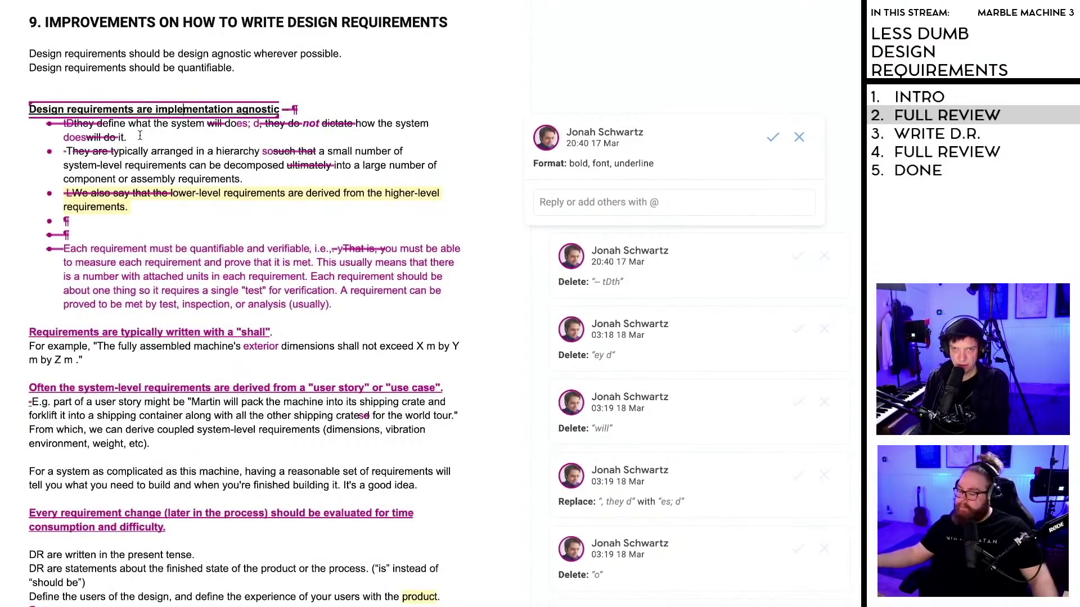
{"action": "left_click_drag", "start_coordinate": [137, 137], "coordinate": [22, 109]}
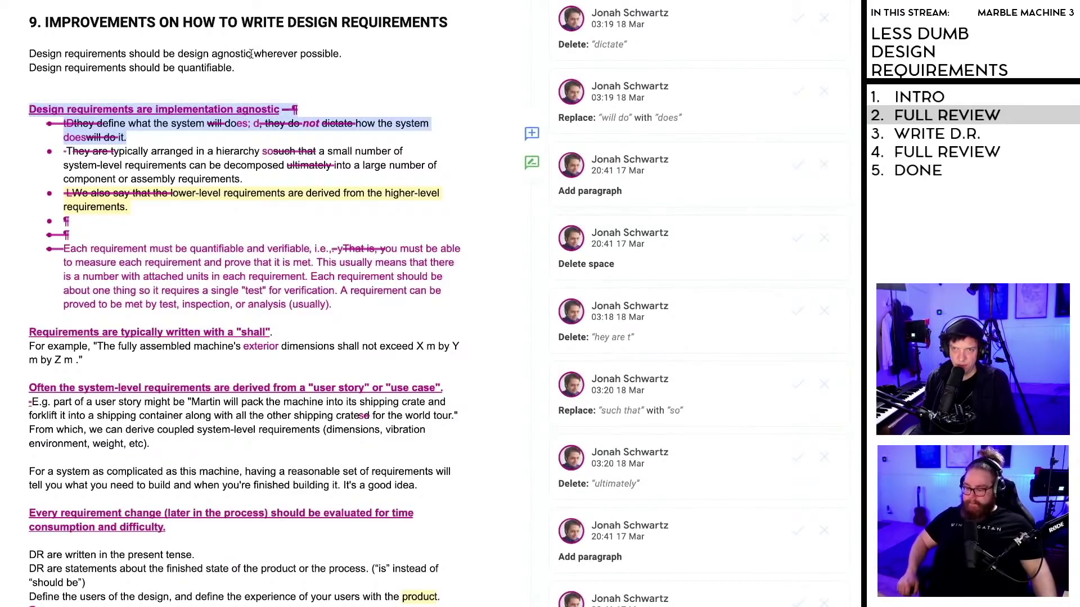
Step: Remove "wherever possible." from the opening design agnostic line of section 9
{"action": "double_click", "coordinate": [275, 54]}
{"action": "left_click_drag", "start_coordinate": [301, 57], "coordinate": [341, 55]}
{"action": "key", "text": "BackSpace"}
Step: Remove the period after "quantifiable" and add the line "Design requirements should be verifiable" below it
{"action": "left_click", "coordinate": [243, 76]}
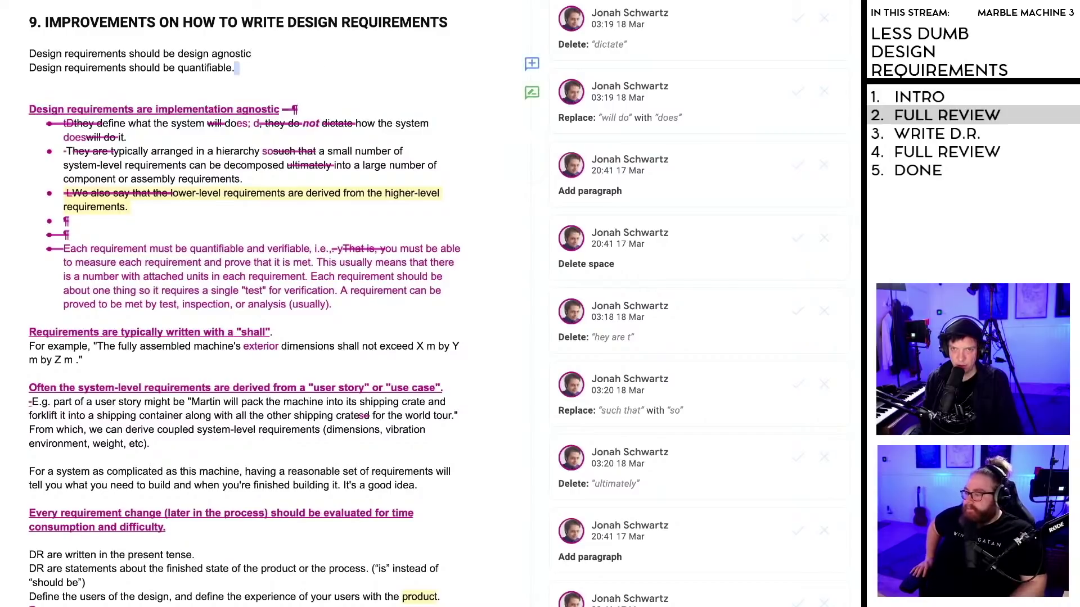
{"action": "key", "text": "Delete"}
{"action": "key", "text": "Return"}
{"action": "type", "text": "Design requirememnts"}
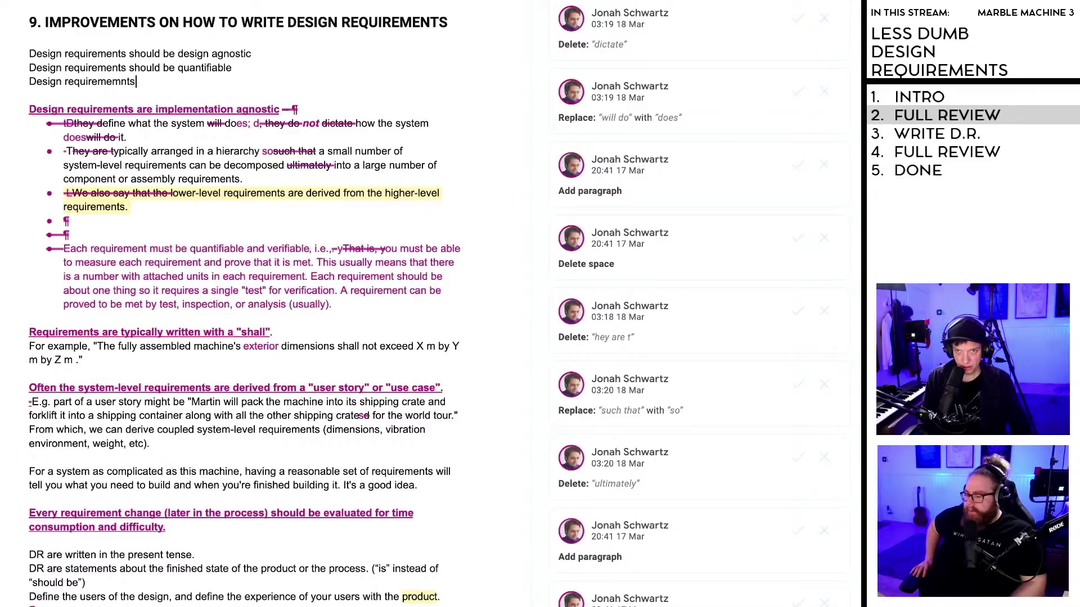
{"action": "key", "text": "BackSpace"}
{"action": "type", "text": "nts should be "}
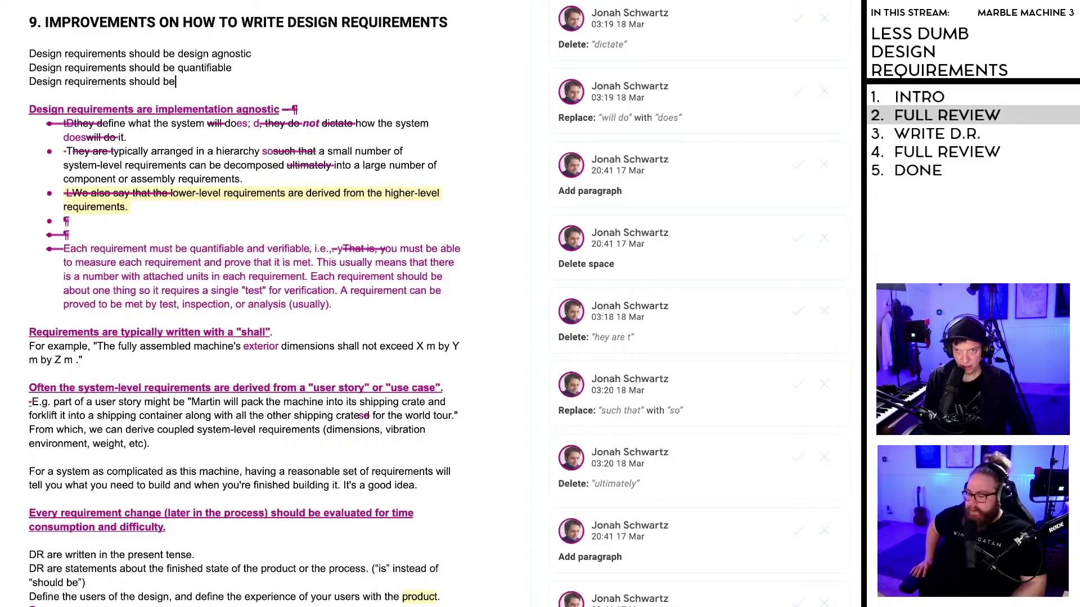
{"action": "type", "text": "verifiable"}
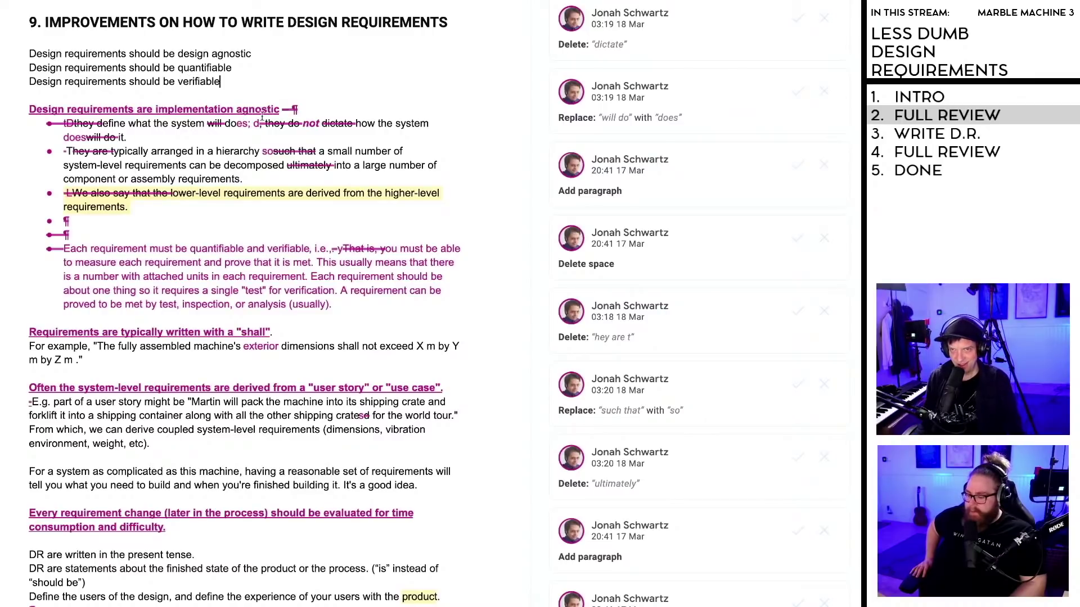
{"action": "left_click", "coordinate": [204, 131]}
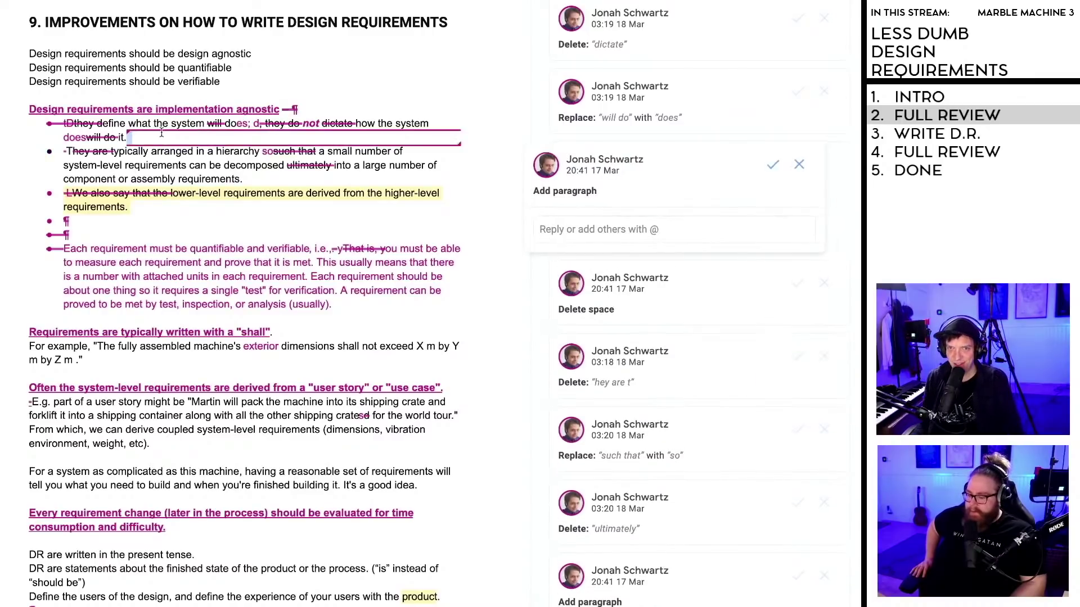
{"action": "left_click", "coordinate": [174, 155]}
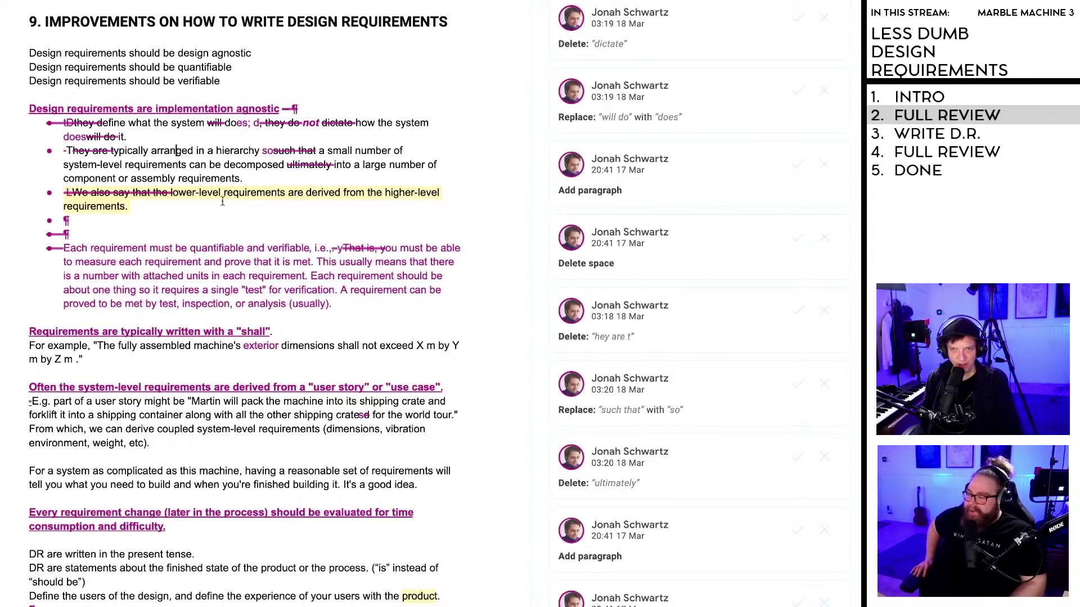
{"action": "scroll", "coordinate": [222, 194], "scroll_direction": "down", "scroll_amount": 1}
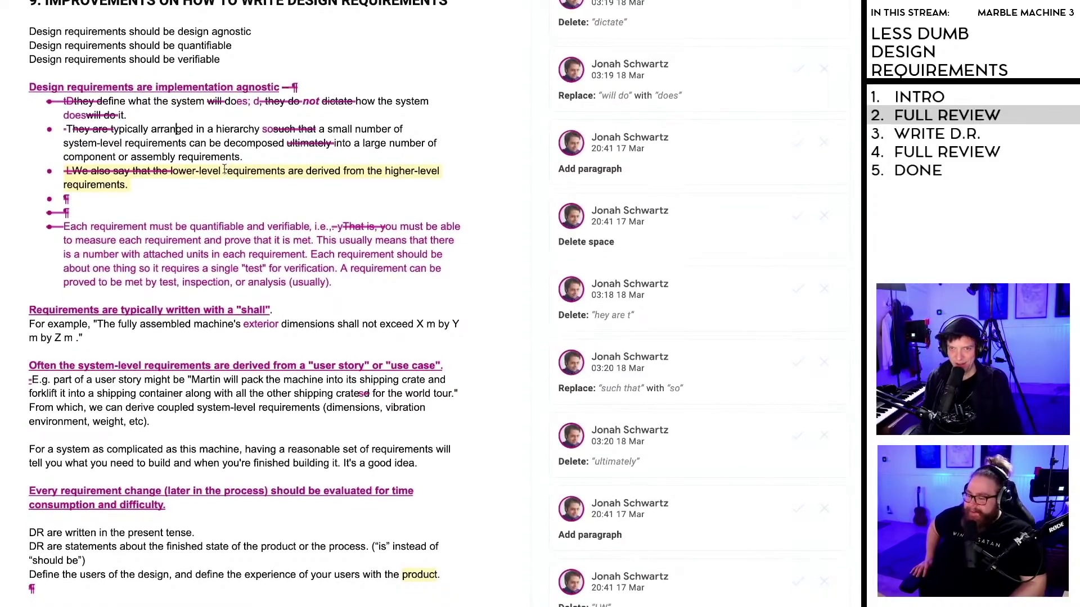
{"action": "left_click", "coordinate": [225, 171]}
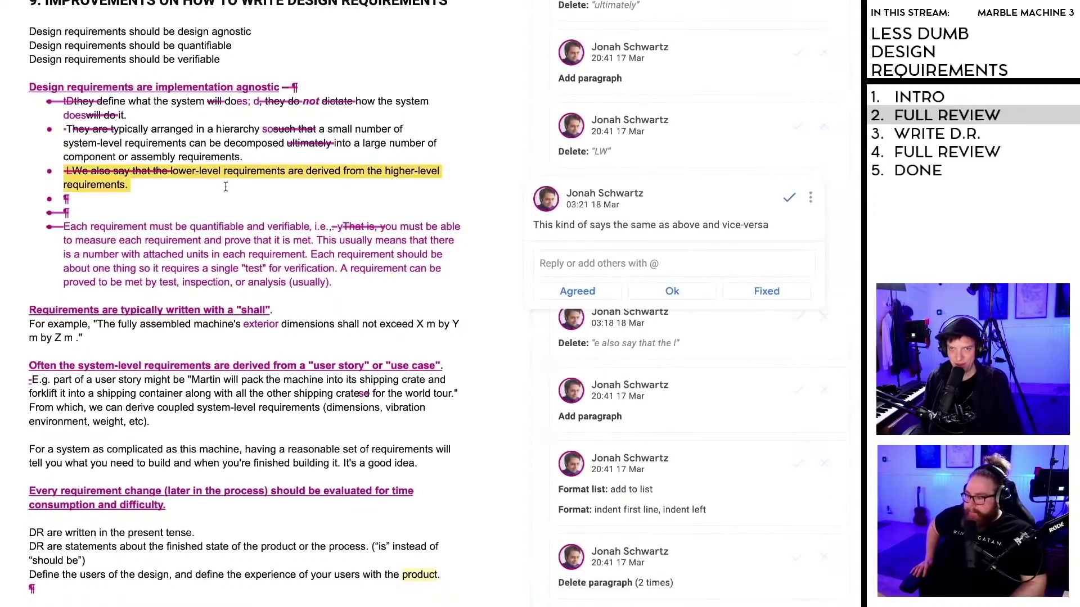
{"action": "scroll", "coordinate": [226, 191], "scroll_direction": "up", "scroll_amount": 4}
Step: Reject the suggested heading format for "Design requirements are implementation agnostic" and all suggested wording changes in its explanatory sentence
{"action": "left_click", "coordinate": [214, 177]}
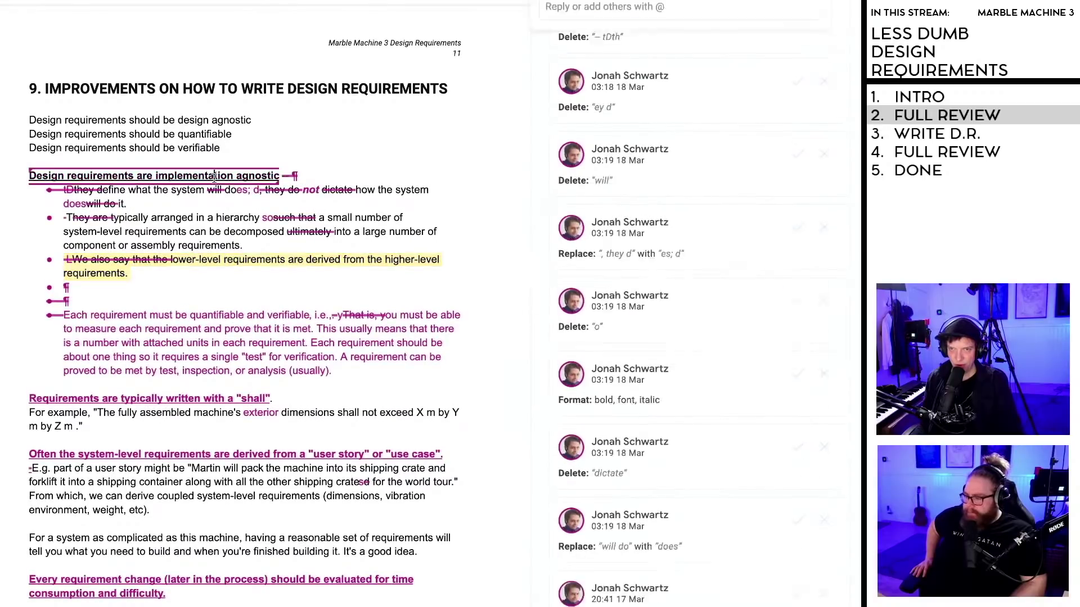
{"action": "left_click", "coordinate": [799, 205]}
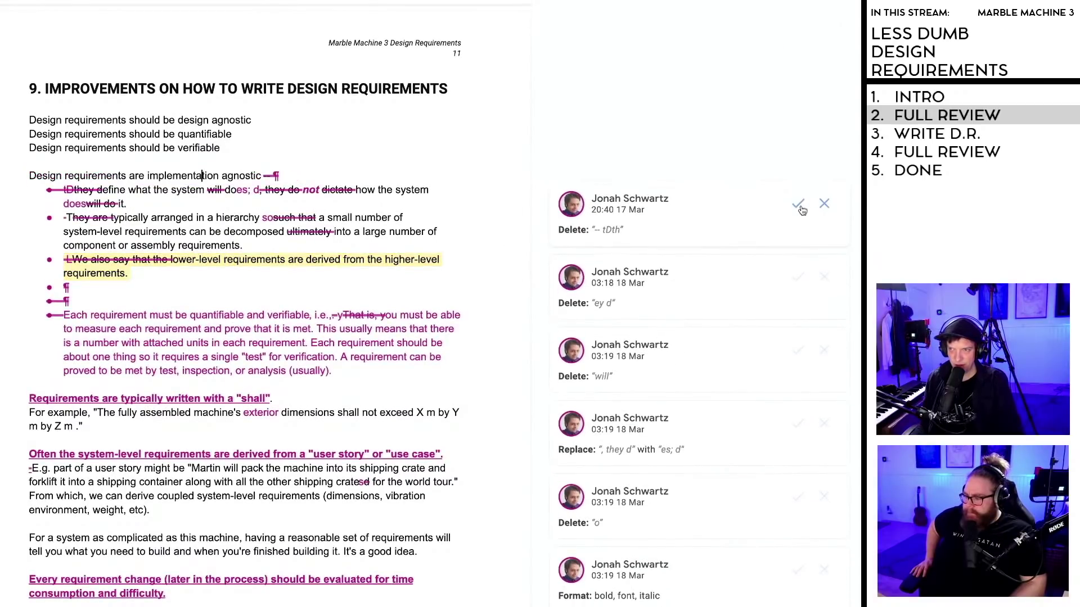
{"action": "left_click", "coordinate": [824, 204]}
{"action": "left_click", "coordinate": [823, 205]}
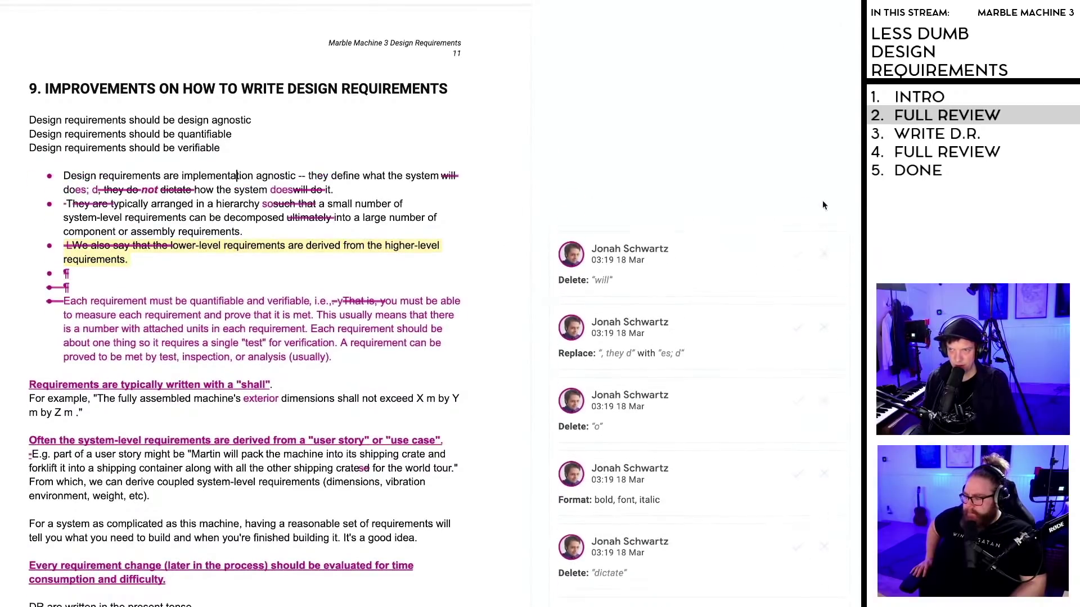
{"action": "left_click", "coordinate": [824, 205]}
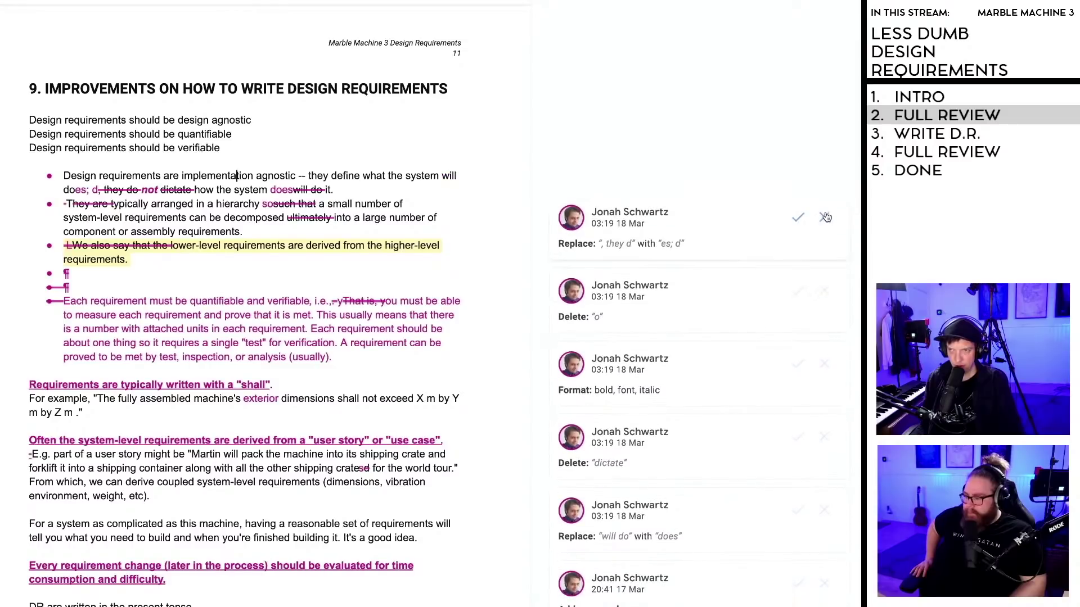
{"action": "left_click", "coordinate": [824, 218]}
{"action": "left_click", "coordinate": [825, 221]}
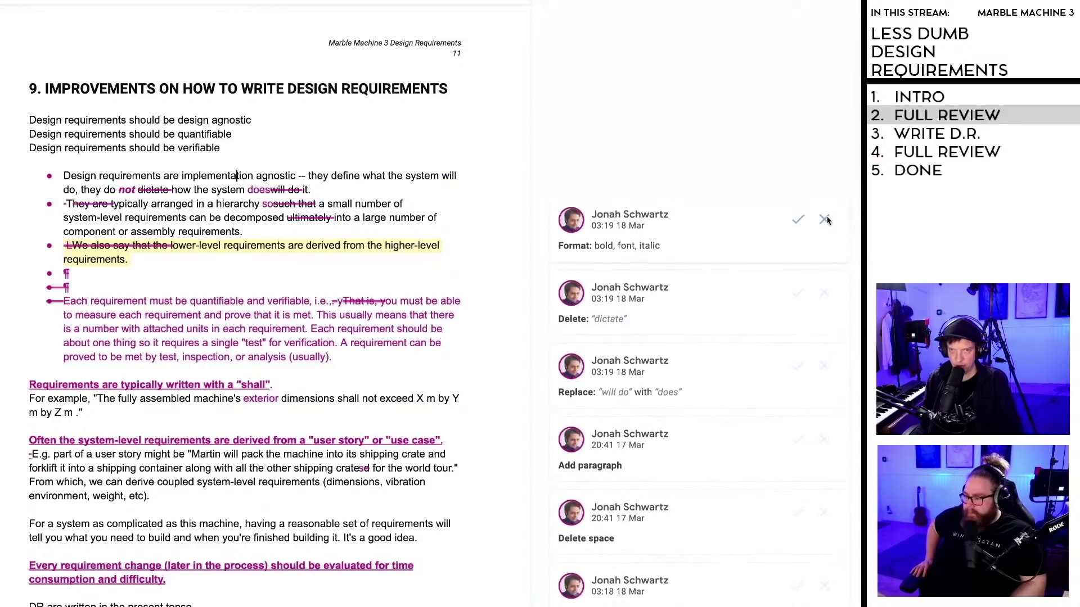
{"action": "left_click", "coordinate": [825, 221]}
{"action": "left_click", "coordinate": [825, 220]}
{"action": "left_click", "coordinate": [826, 220]}
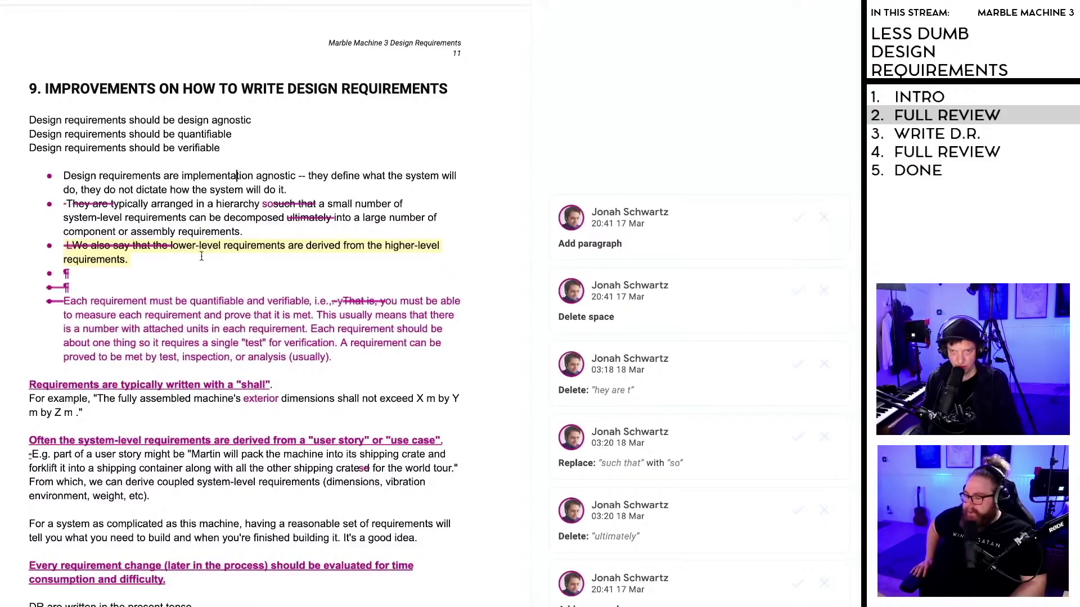
Step: Delete the three bullets covering implementation agnostic requirements, the requirement hierarchy and lower-level requirements derived from higher-level ones
{"action": "left_click", "coordinate": [256, 248]}
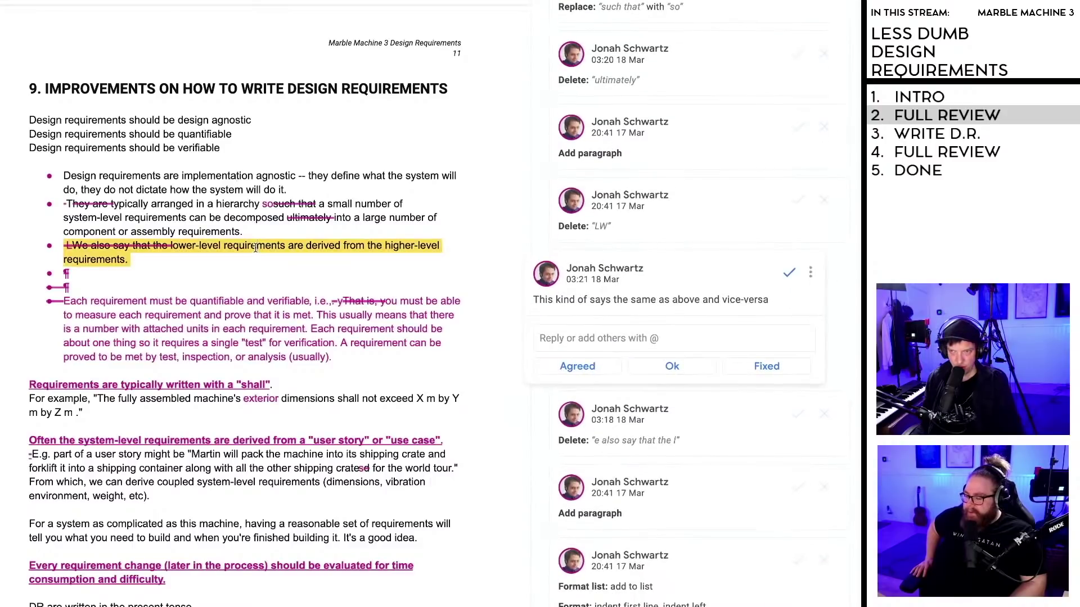
{"action": "left_click", "coordinate": [240, 256]}
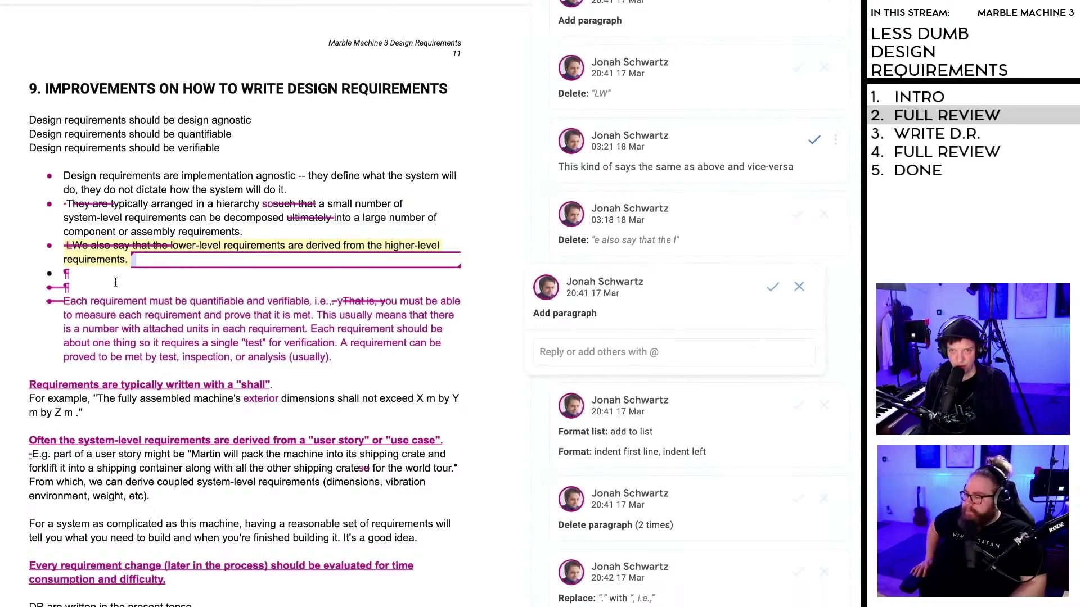
{"action": "scroll", "coordinate": [122, 275], "scroll_direction": "down", "scroll_amount": 1}
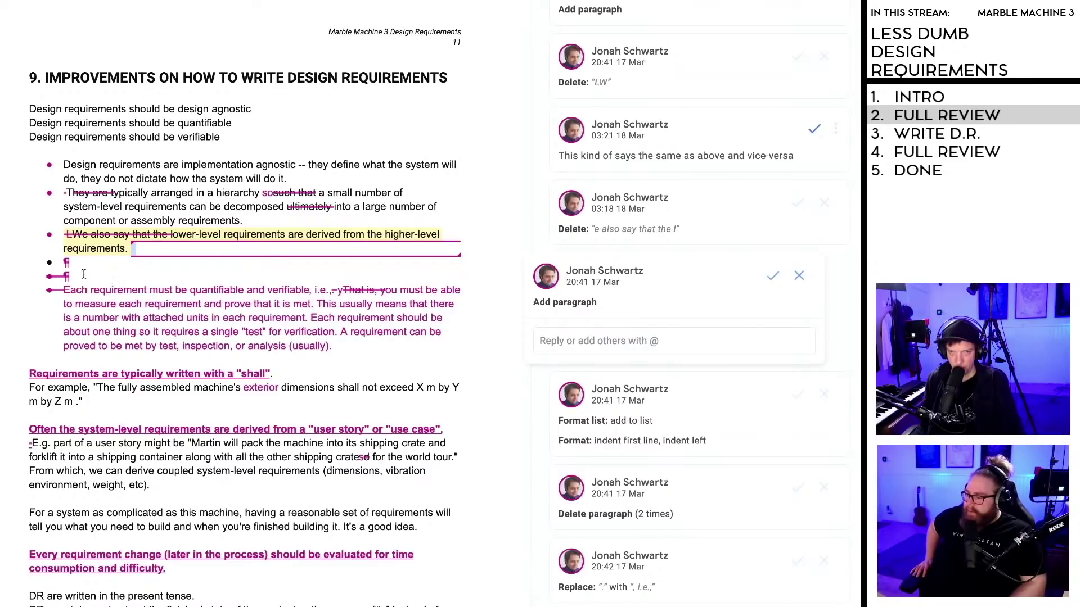
{"action": "left_click_drag", "start_coordinate": [50, 243], "coordinate": [29, 167]}
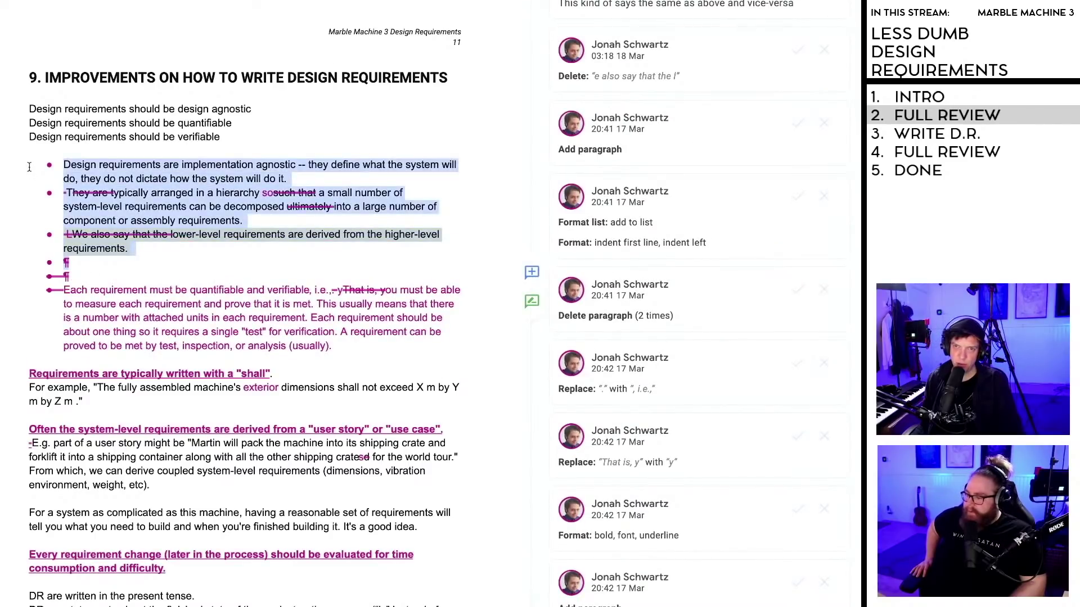
{"action": "key", "text": "Delete"}
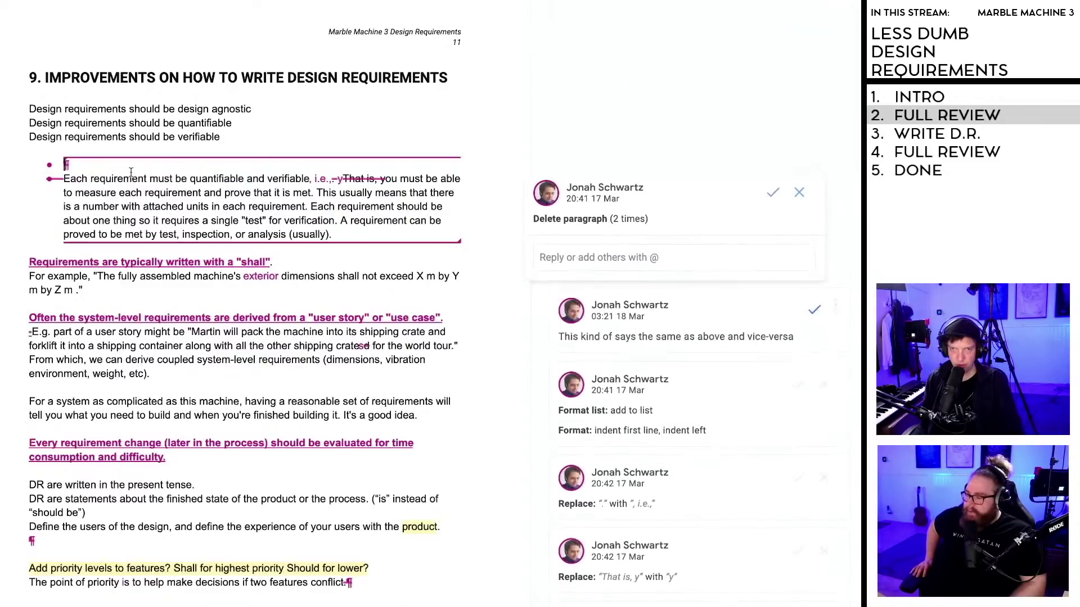
Step: Accept the suggested heading formatting for the "Requirements are typically written with a "shall"" line and the "user story" or "use case" line
{"action": "scroll", "coordinate": [84, 133], "scroll_direction": "up", "scroll_amount": 1}
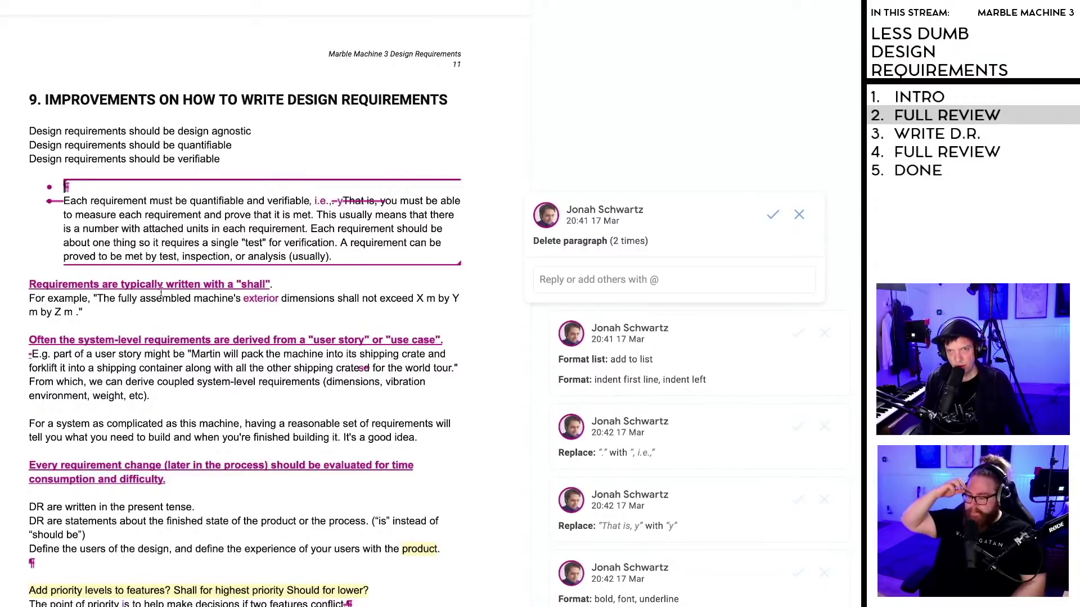
{"action": "scroll", "coordinate": [204, 351], "scroll_direction": "down", "scroll_amount": 2}
{"action": "scroll", "coordinate": [204, 351], "scroll_direction": "down", "scroll_amount": 5}
{"action": "scroll", "coordinate": [206, 352], "scroll_direction": "up", "scroll_amount": 8}
{"action": "scroll", "coordinate": [209, 356], "scroll_direction": "down", "scroll_amount": 4}
{"action": "scroll", "coordinate": [209, 356], "scroll_direction": "up", "scroll_amount": 1}
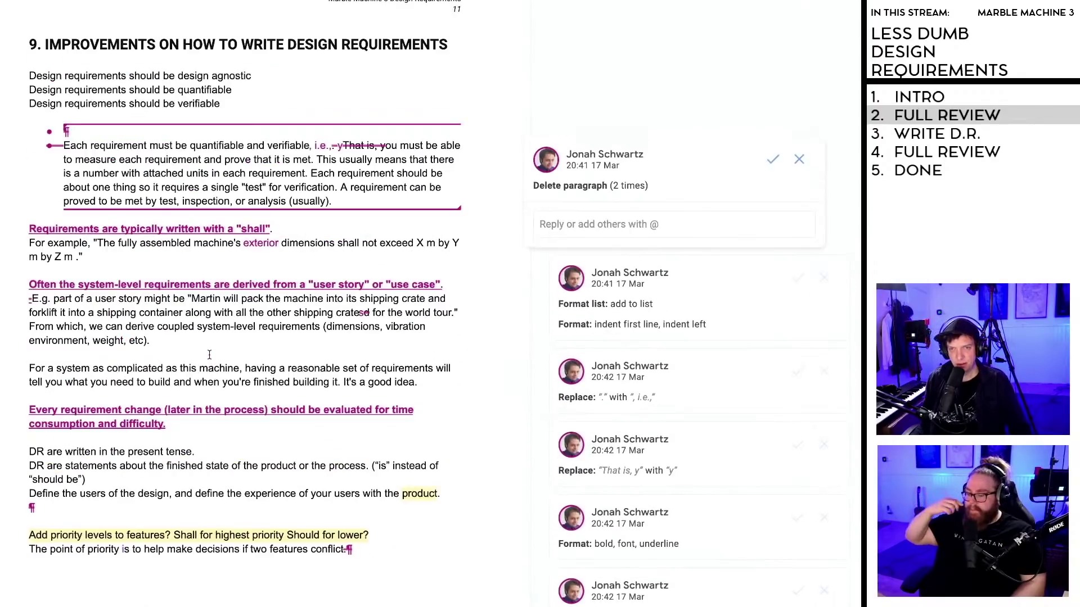
{"action": "left_click", "coordinate": [180, 230]}
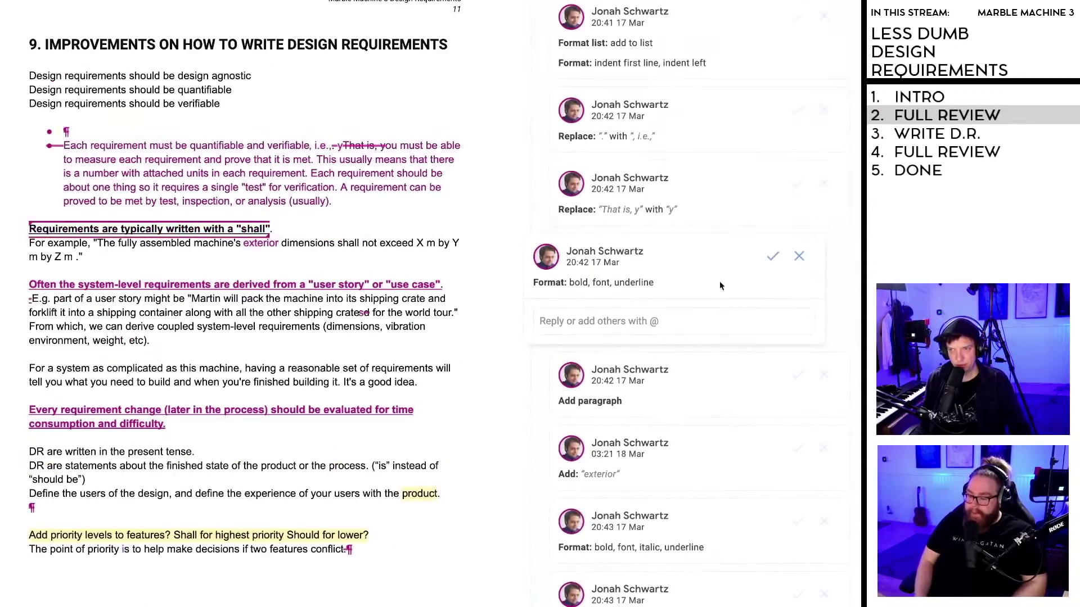
{"action": "left_click", "coordinate": [773, 257]}
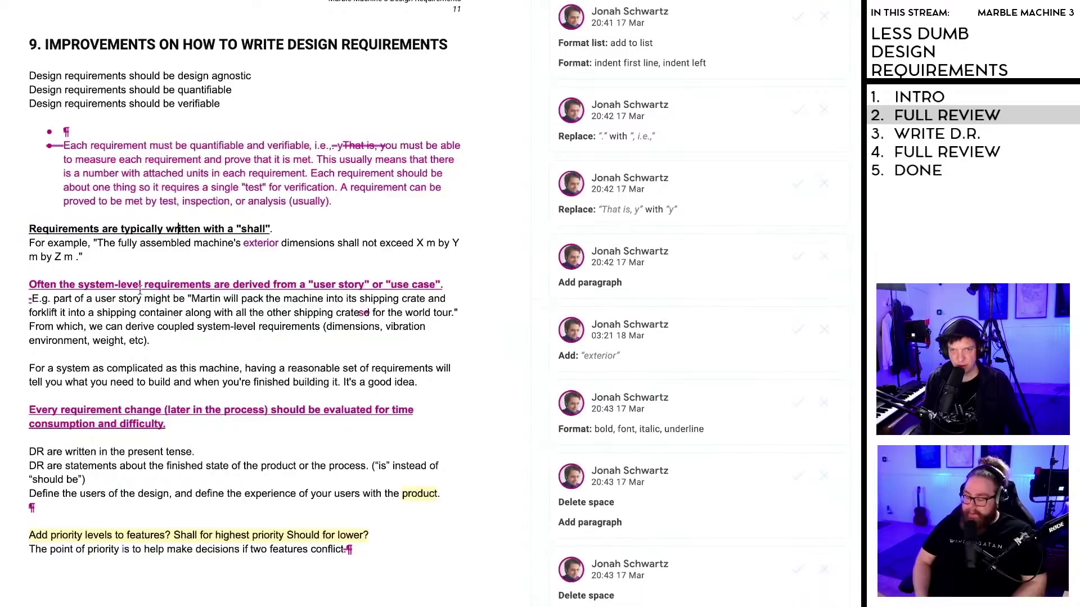
{"action": "left_click", "coordinate": [775, 314]}
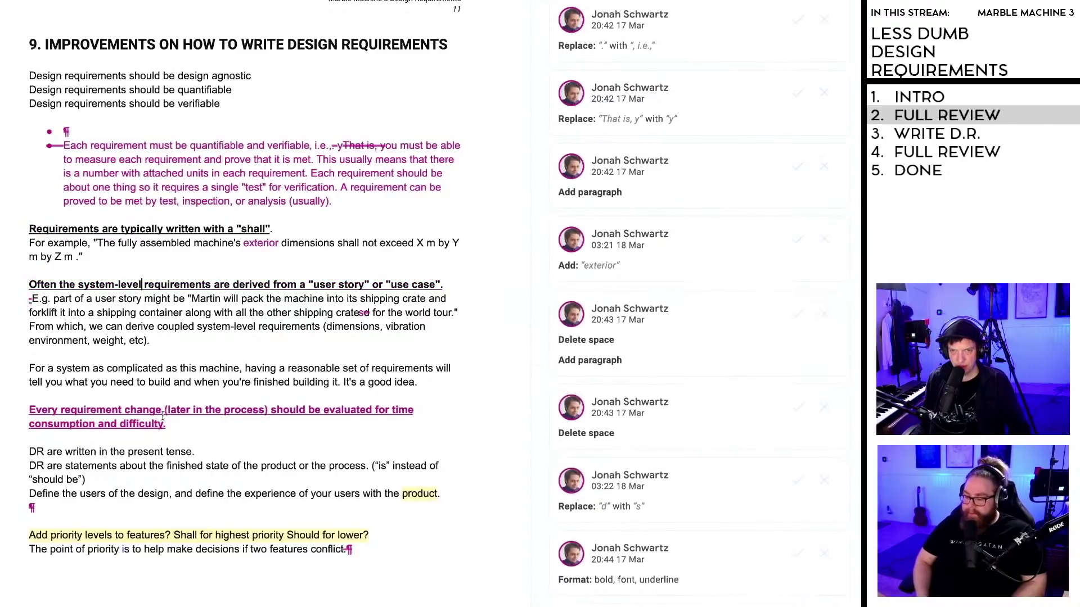
Step: Accept the suggested formatting of the "Every requirement change" heading and the suggested paragraph-break change below the "Define the users" line
{"action": "left_click", "coordinate": [773, 438]}
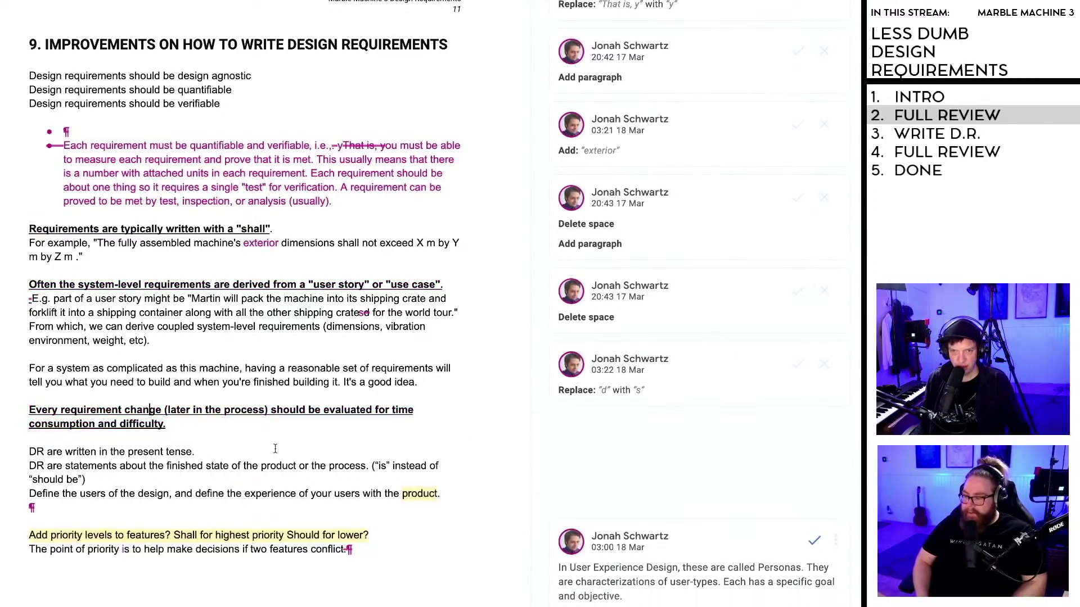
{"action": "left_click", "coordinate": [31, 508]}
{"action": "left_click", "coordinate": [766, 537]}
{"action": "left_click_drag", "start_coordinate": [200, 466], "coordinate": [203, 465]}
Step: Delete the remaining "Each requirement must be quantifiable and verifiable" bullet, reject its paragraph-deletion suggestion and remove surplus blank lines
{"action": "scroll", "coordinate": [225, 470], "scroll_direction": "up", "scroll_amount": 1}
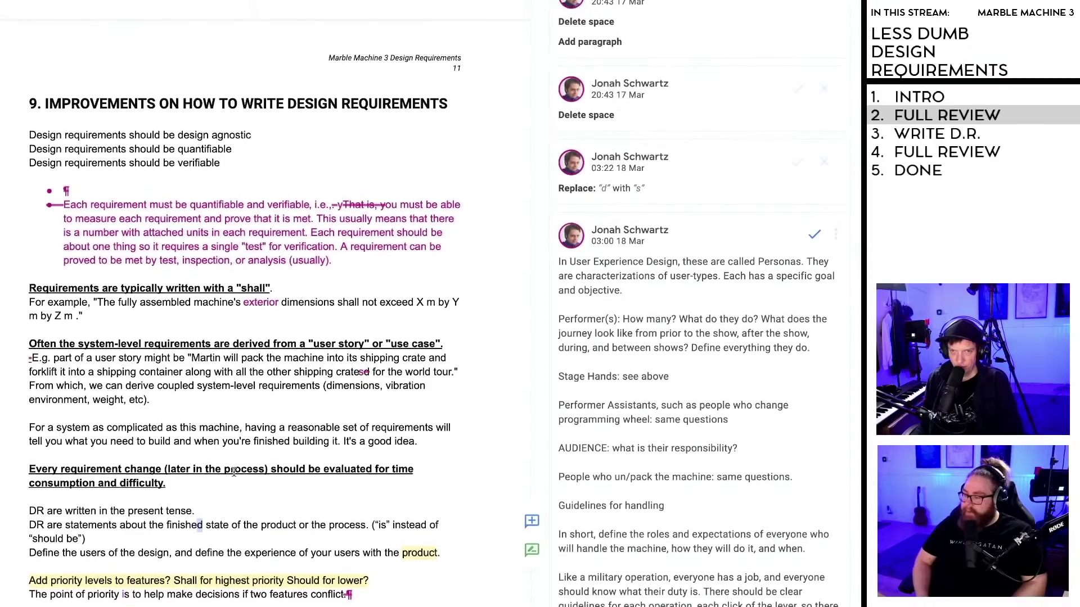
{"action": "scroll", "coordinate": [234, 473], "scroll_direction": "up", "scroll_amount": 1}
{"action": "left_click", "coordinate": [198, 236]}
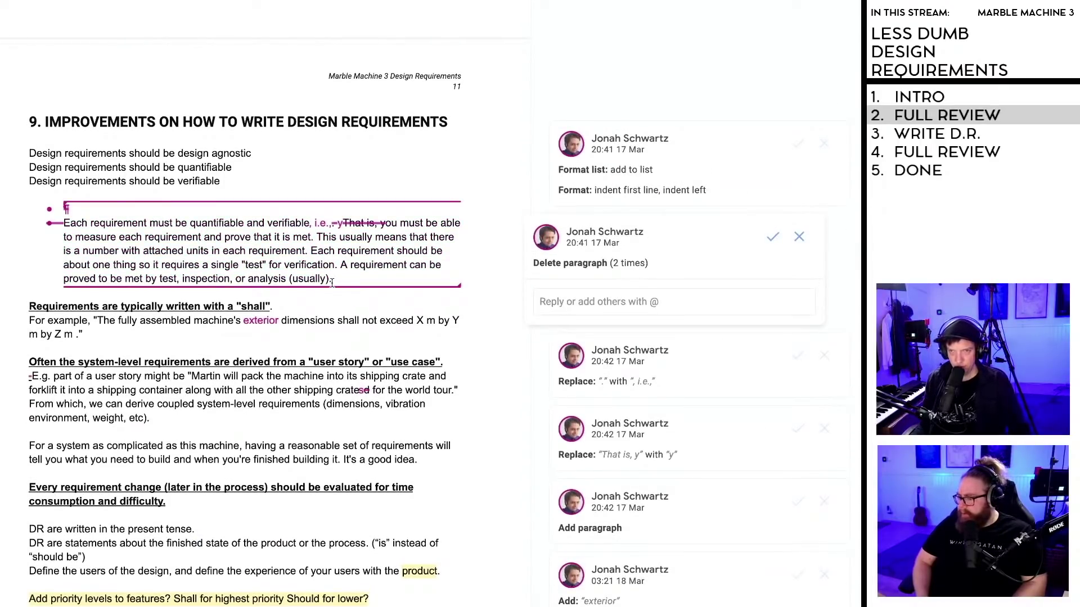
{"action": "left_click_drag", "start_coordinate": [332, 280], "coordinate": [47, 216]}
{"action": "key", "text": "Delete"}
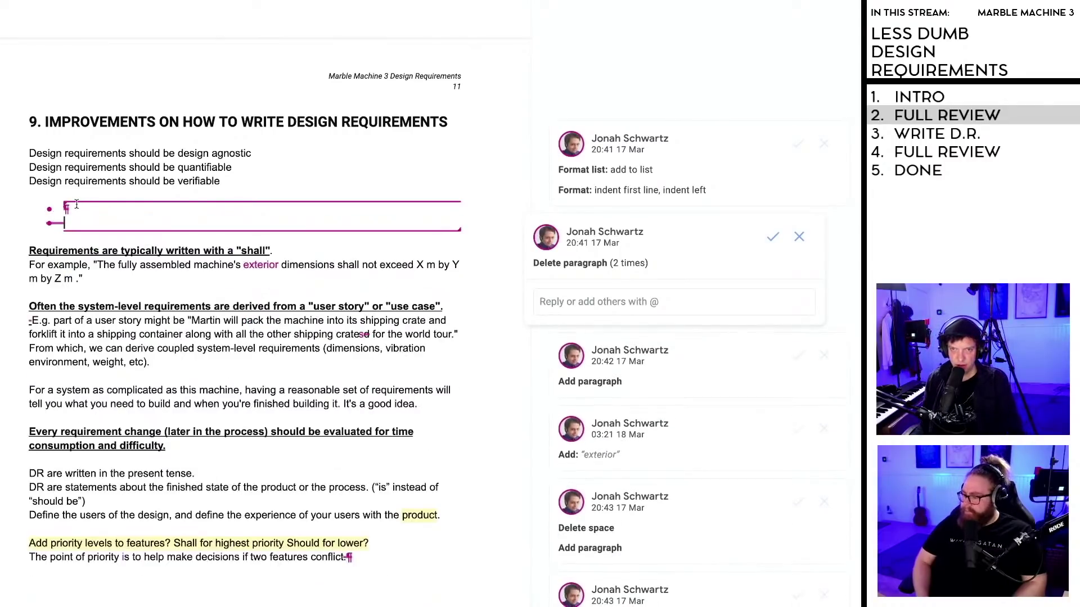
{"action": "left_click", "coordinate": [799, 239]}
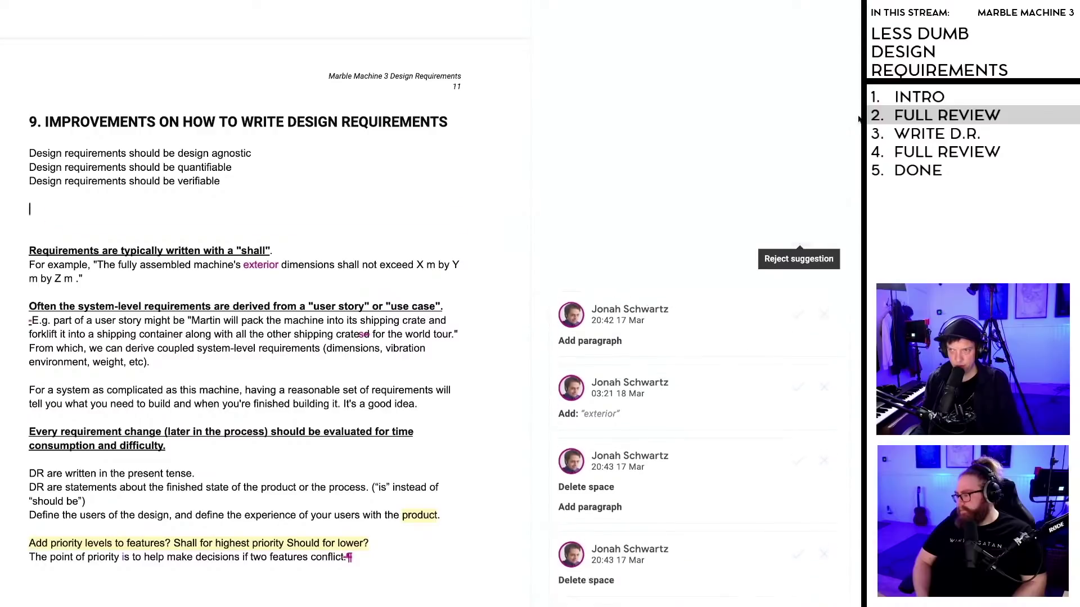
{"action": "left_click", "coordinate": [53, 223]}
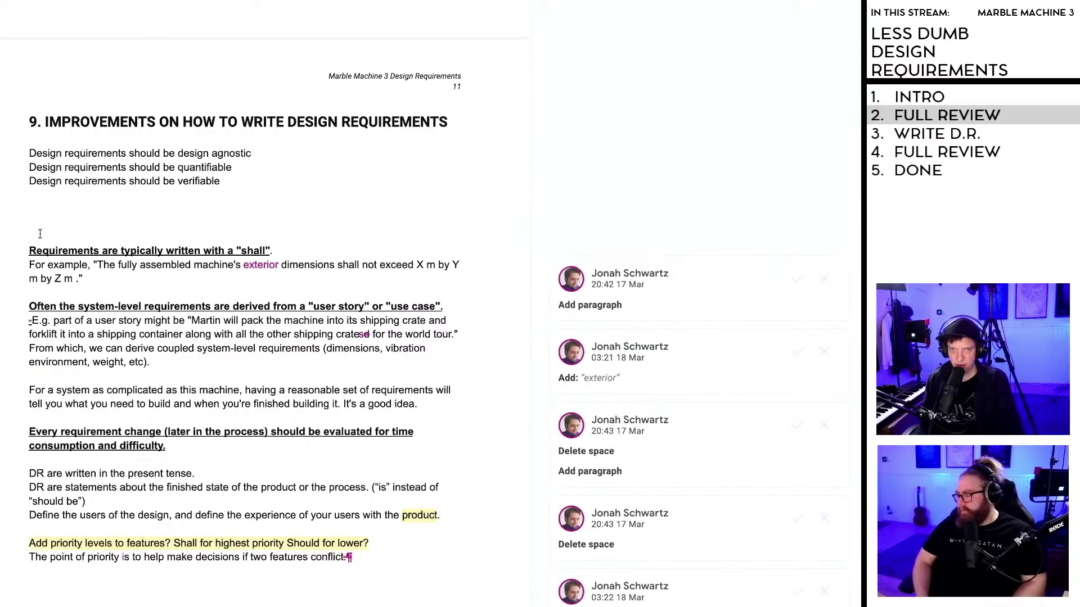
{"action": "key", "text": "BackSpace"}
{"action": "key", "text": "BackSpace"}
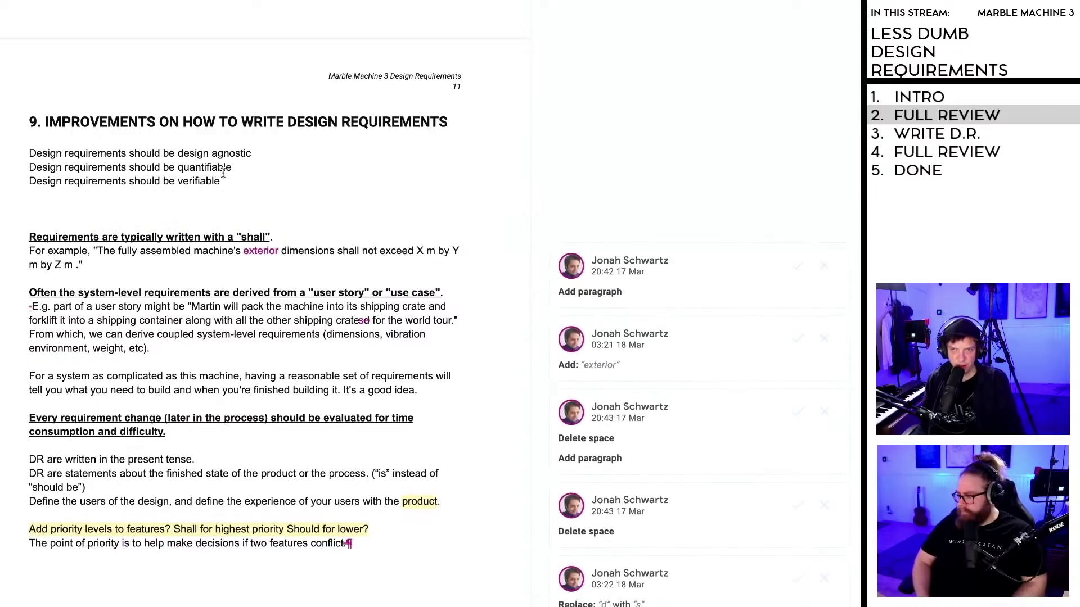
{"action": "left_click", "coordinate": [30, 156], "text": "shift"}
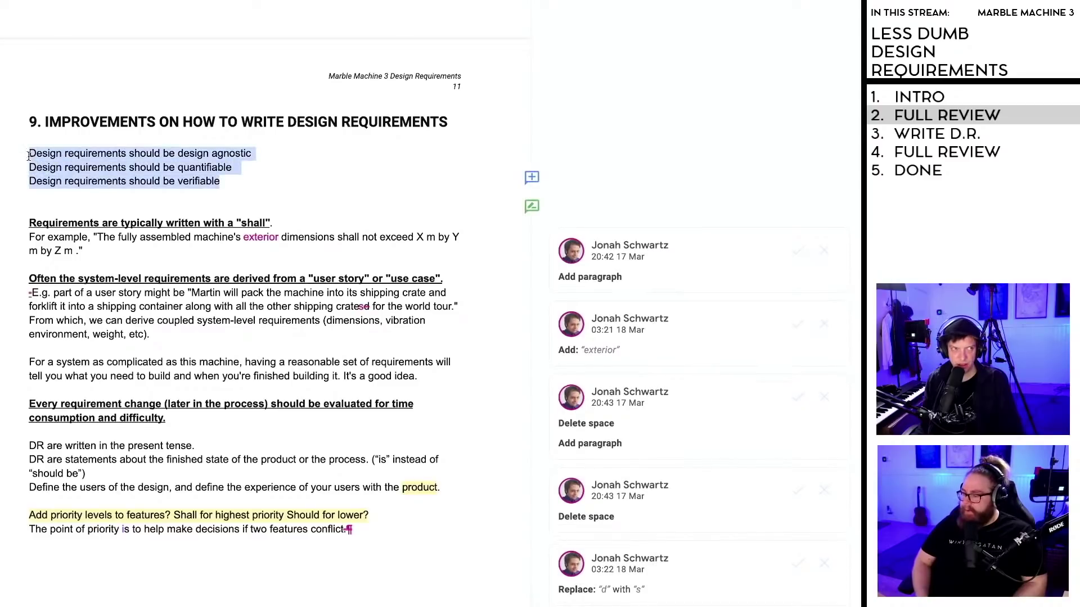
Step: Accept the suggested word "exterior" in the "shall" example and remove the extra blank line above that heading
{"action": "left_click", "coordinate": [263, 239]}
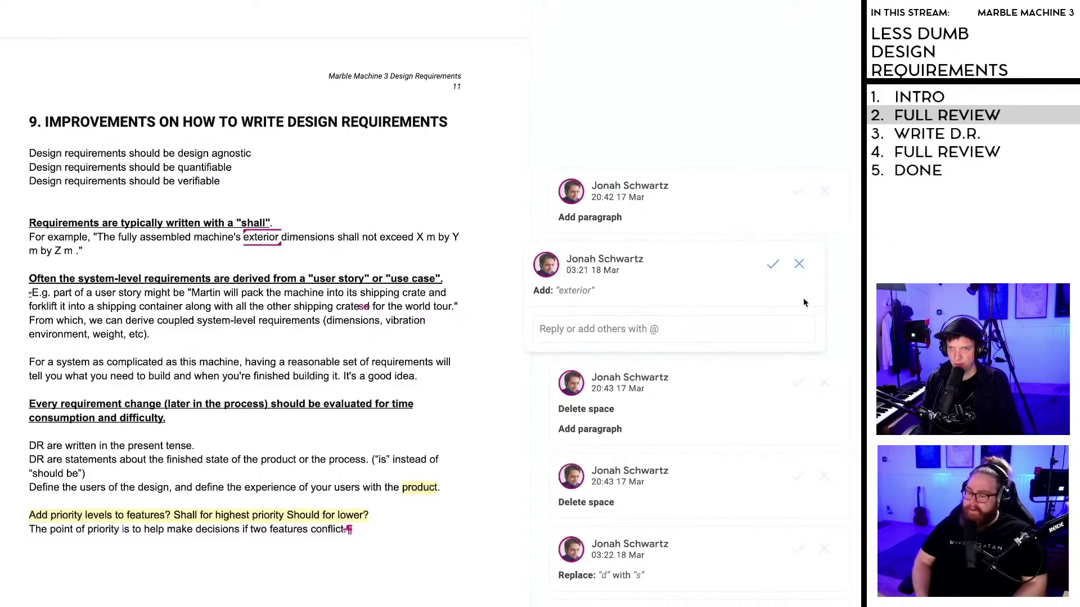
{"action": "left_click", "coordinate": [799, 265]}
{"action": "key", "text": "ctrl+z"}
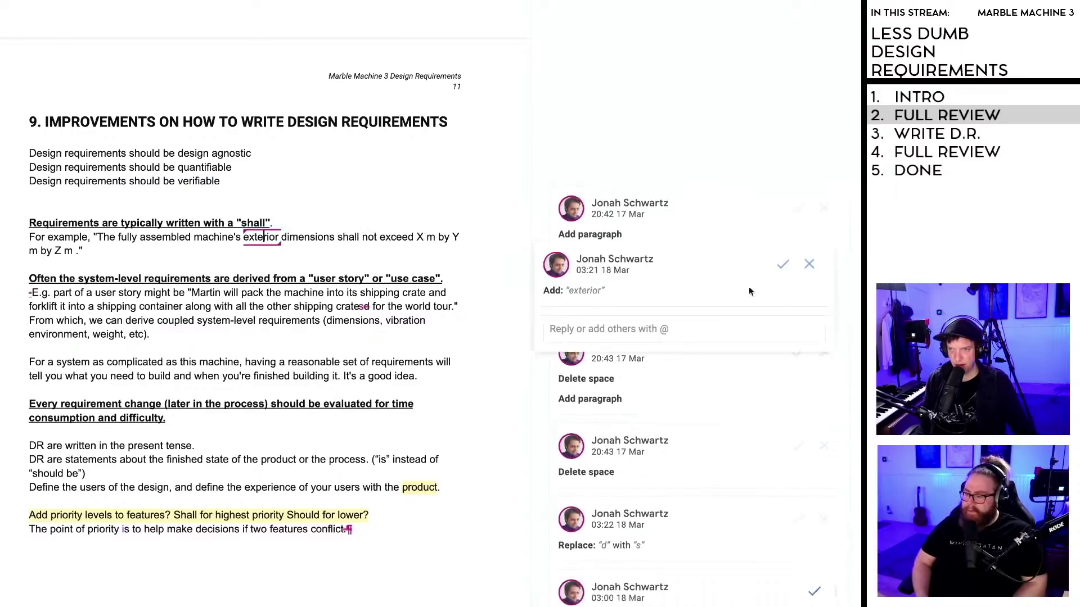
{"action": "left_click", "coordinate": [778, 269]}
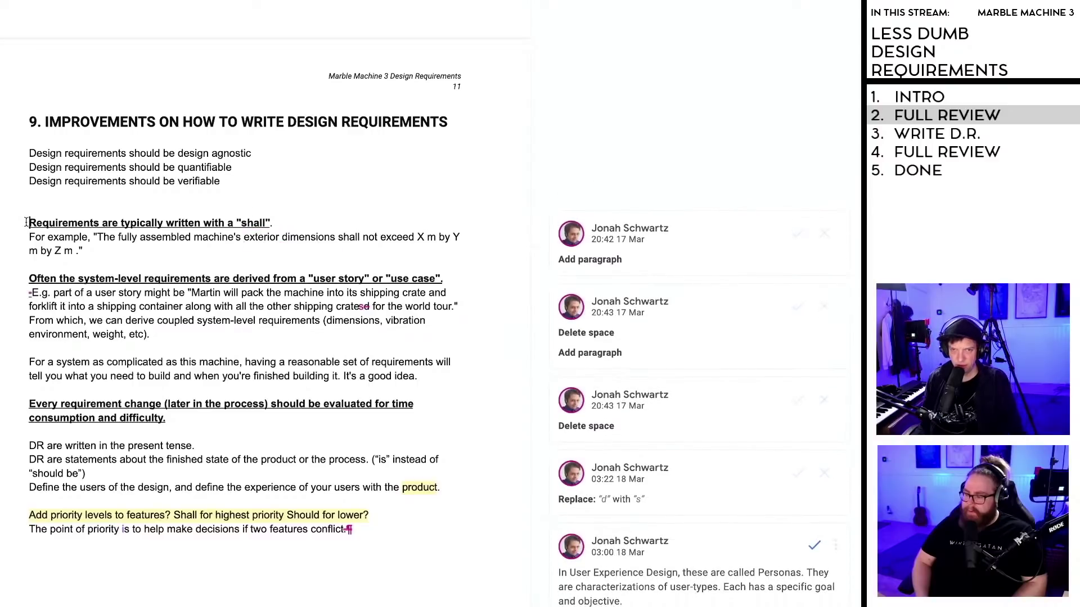
{"action": "key", "text": "BackSpace"}
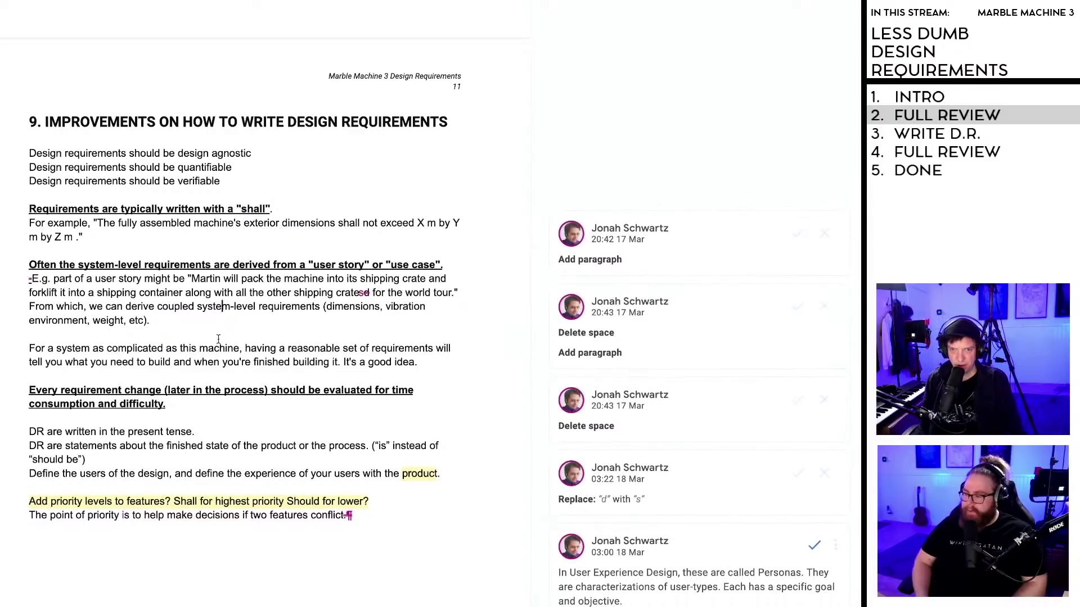
Step: Accept the suggested paragraph and space changes around the user story heading and the replacement of "d" with "s" in "crates"
{"action": "scroll", "coordinate": [218, 339], "scroll_direction": "down", "scroll_amount": 1}
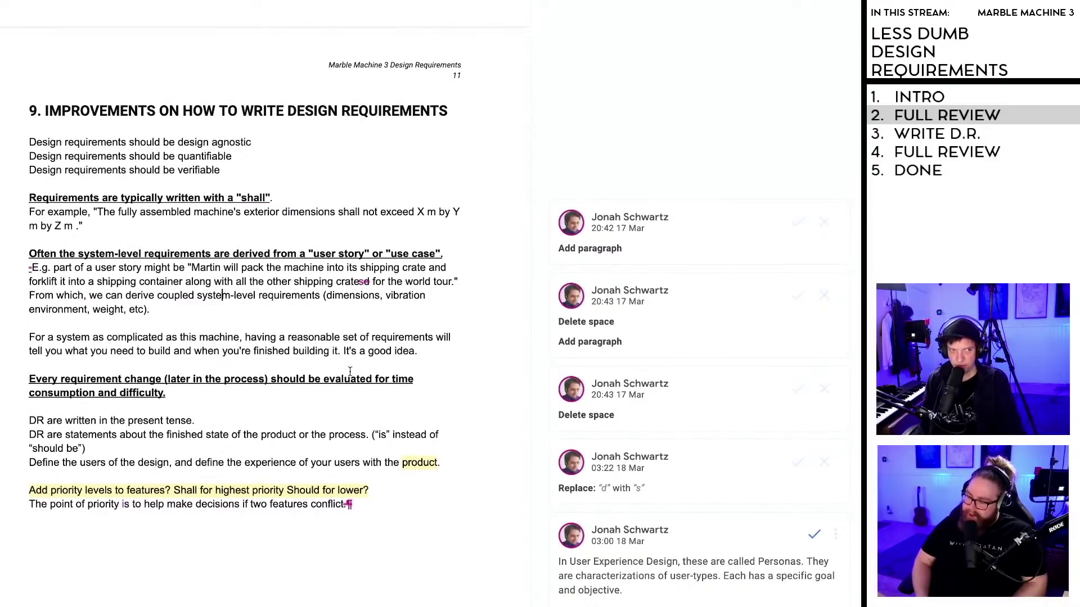
{"action": "scroll", "coordinate": [350, 372], "scroll_direction": "down", "scroll_amount": 3}
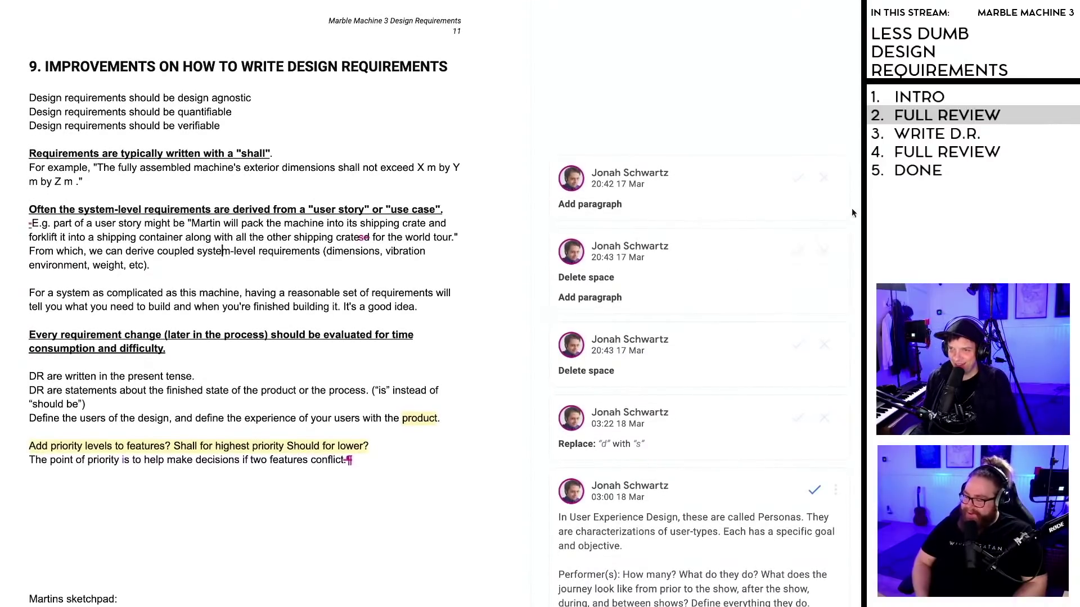
{"action": "scroll", "coordinate": [252, 410], "scroll_direction": "down", "scroll_amount": 4}
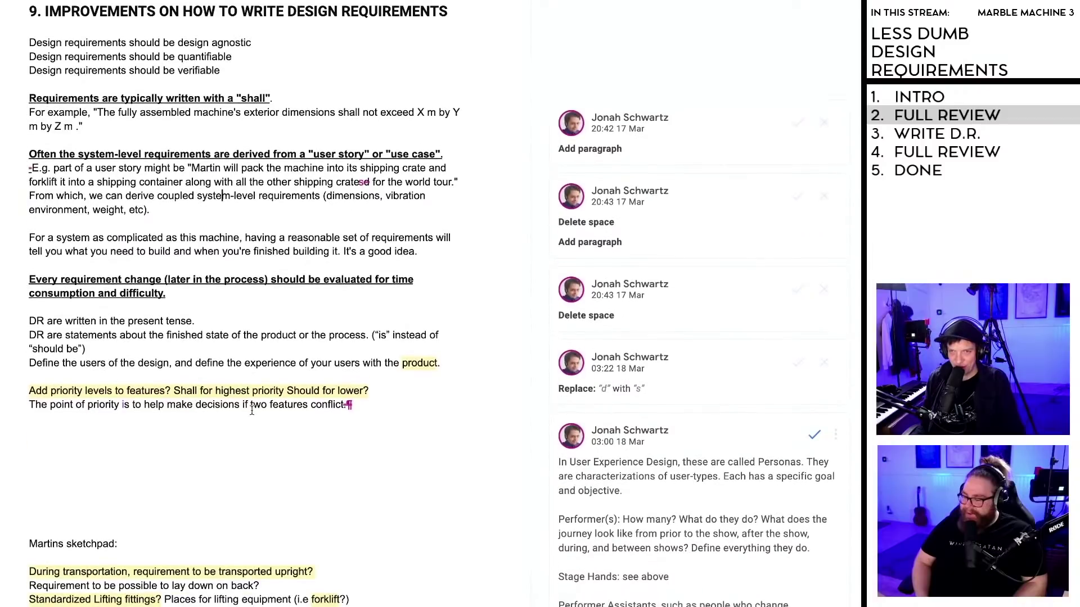
{"action": "scroll", "coordinate": [354, 216], "scroll_direction": "up", "scroll_amount": 1}
{"action": "left_click", "coordinate": [798, 133]}
{"action": "left_click", "coordinate": [794, 196]}
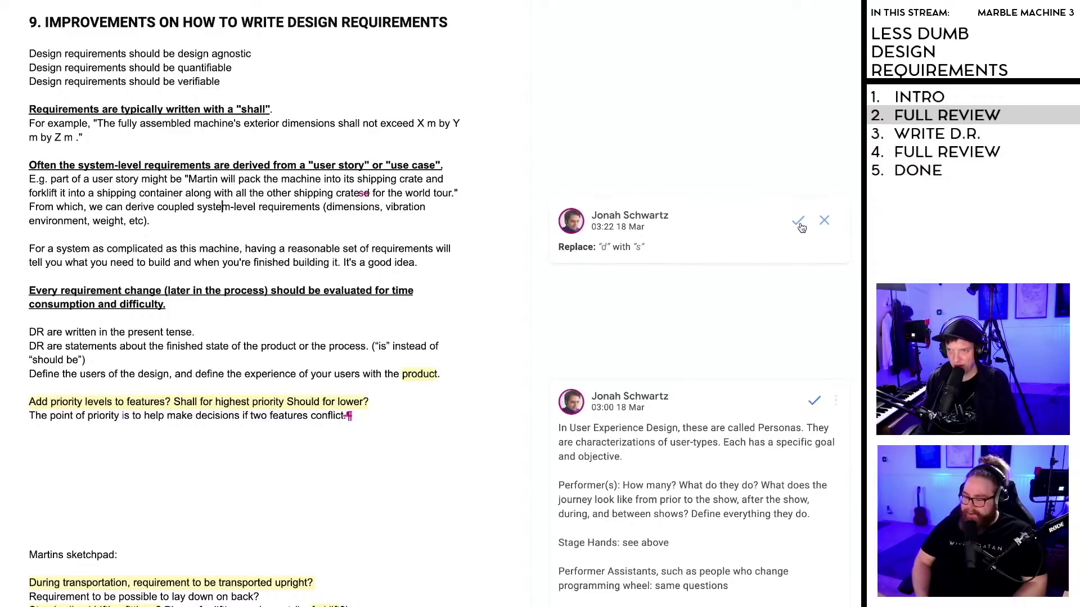
{"action": "left_click", "coordinate": [801, 225]}
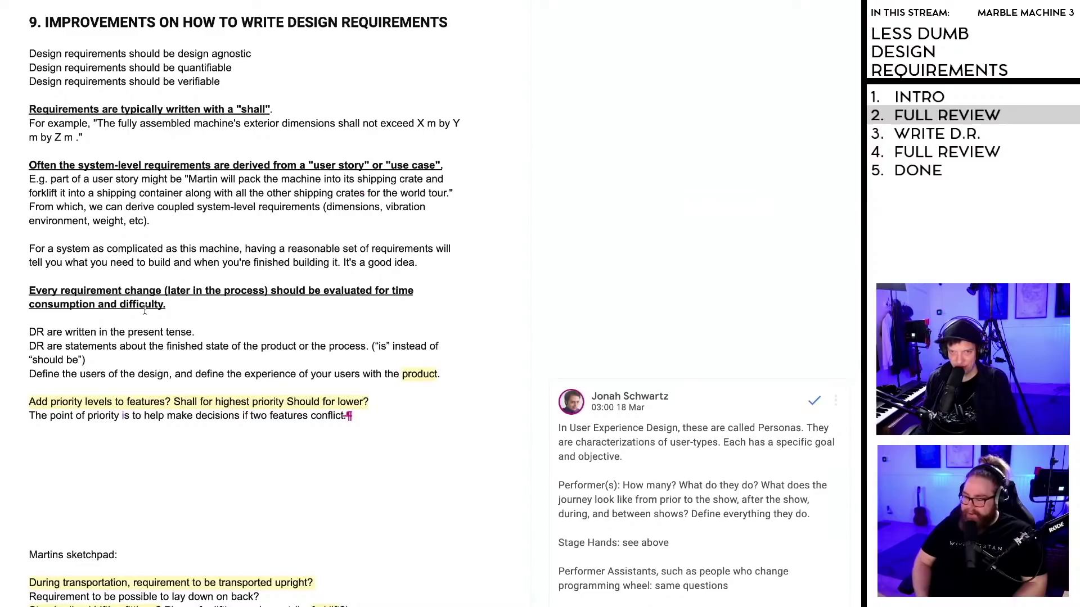
Step: Read the comment about personas attached to "product" in the "Define the users" line and mark it as resolved
{"action": "scroll", "coordinate": [153, 260], "scroll_direction": "up", "scroll_amount": 1}
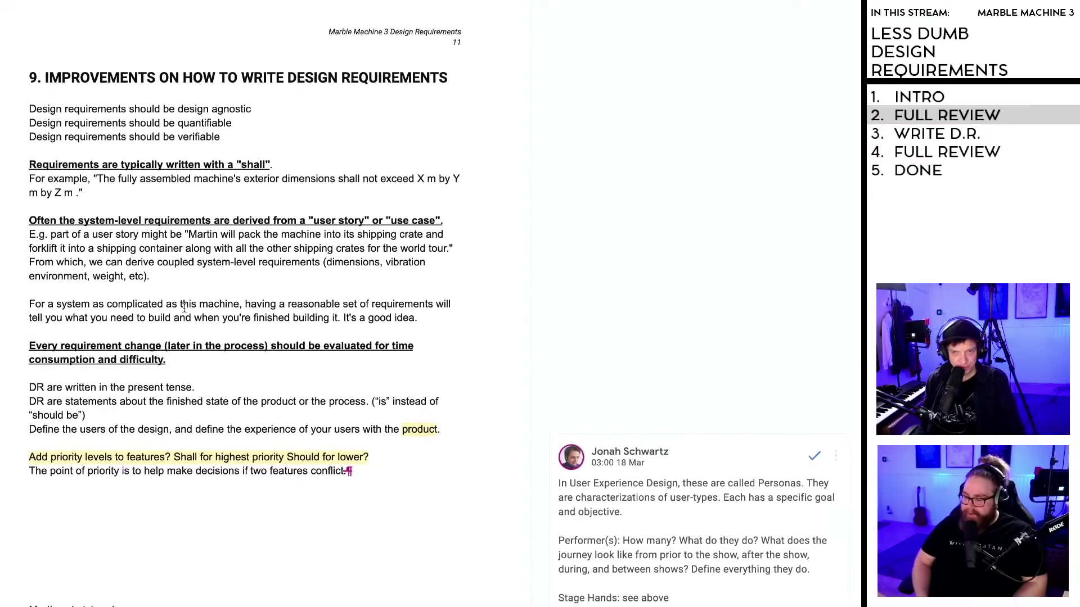
{"action": "scroll", "coordinate": [206, 378], "scroll_direction": "down", "scroll_amount": 1}
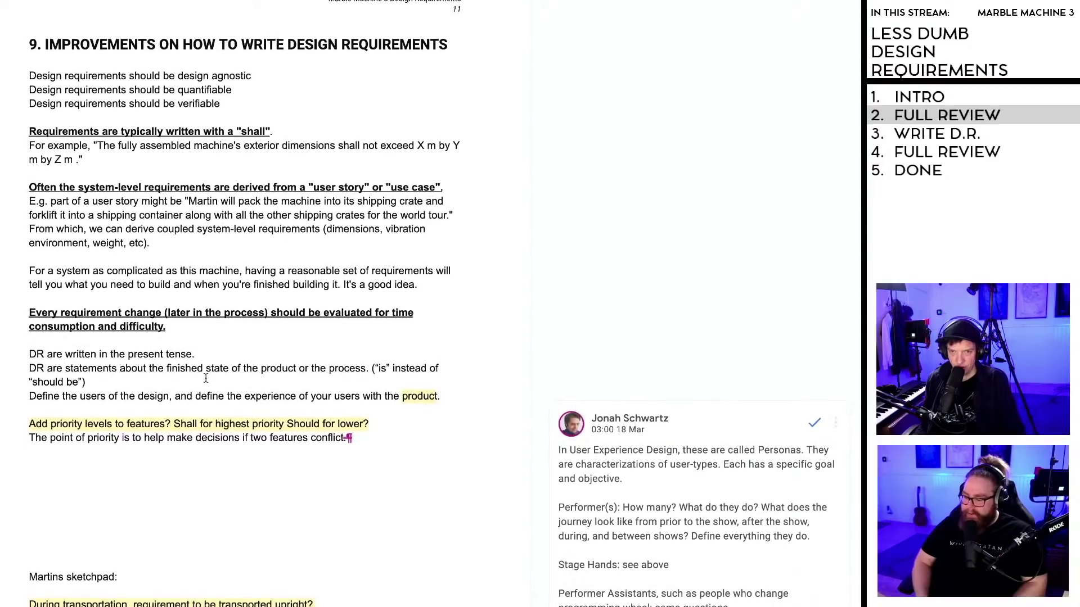
{"action": "scroll", "coordinate": [206, 378], "scroll_direction": "down", "scroll_amount": 1}
{"action": "scroll", "coordinate": [149, 361], "scroll_direction": "down", "scroll_amount": 2}
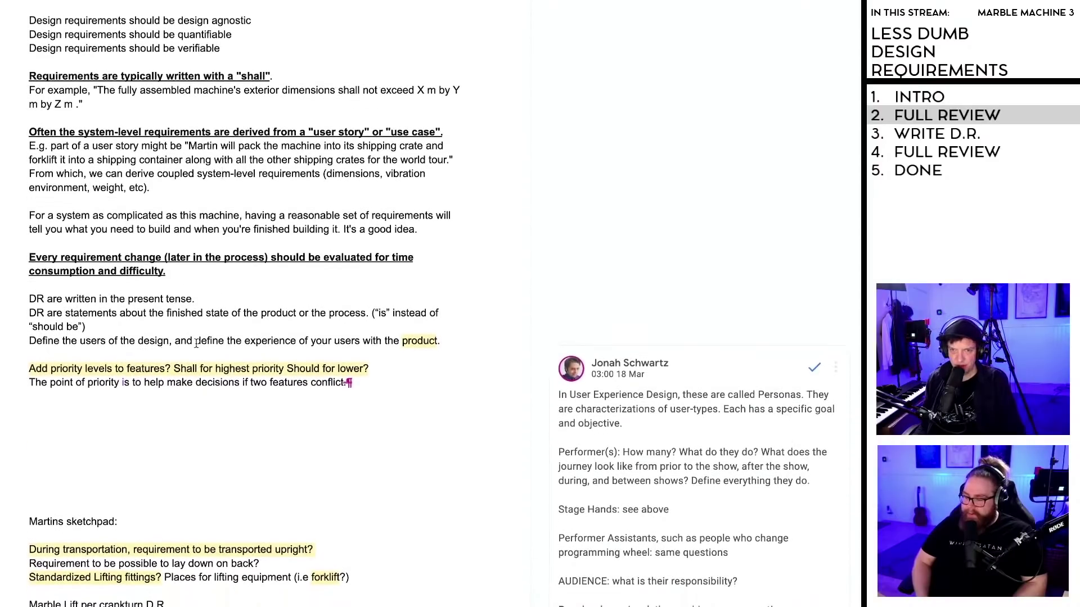
{"action": "scroll", "coordinate": [252, 319], "scroll_direction": "down", "scroll_amount": 1}
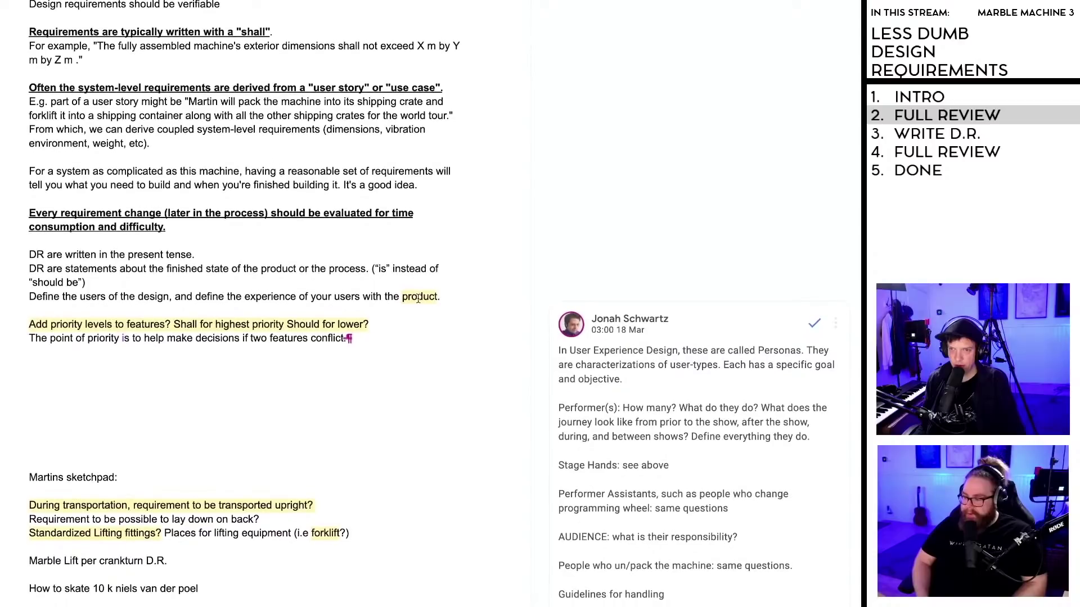
{"action": "left_click", "coordinate": [420, 297]}
{"action": "scroll", "coordinate": [676, 335], "scroll_direction": "down", "scroll_amount": 2}
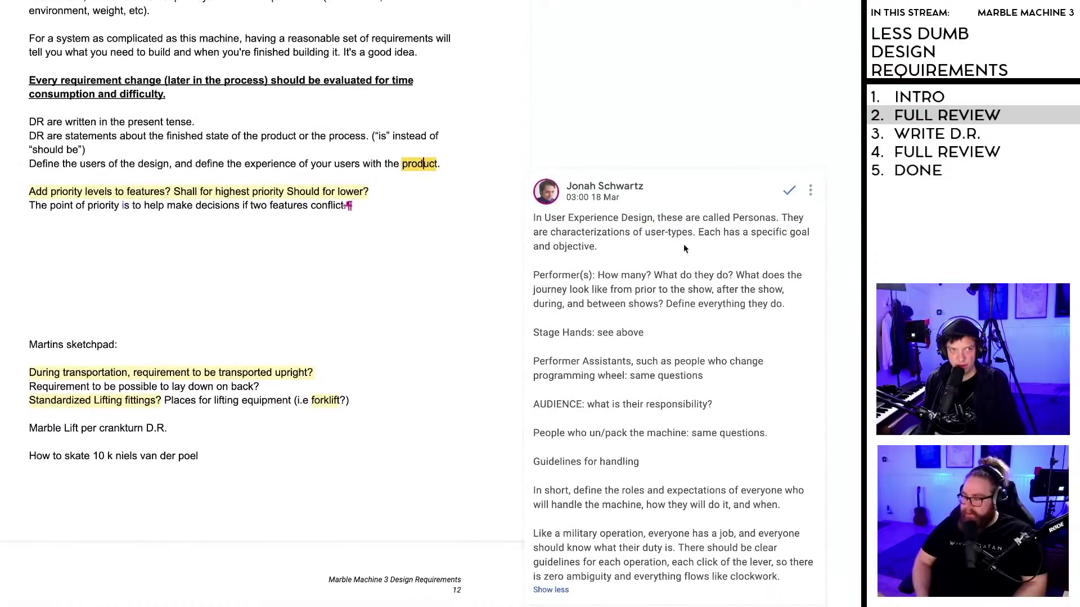
{"action": "scroll", "coordinate": [675, 242], "scroll_direction": "down", "scroll_amount": 2}
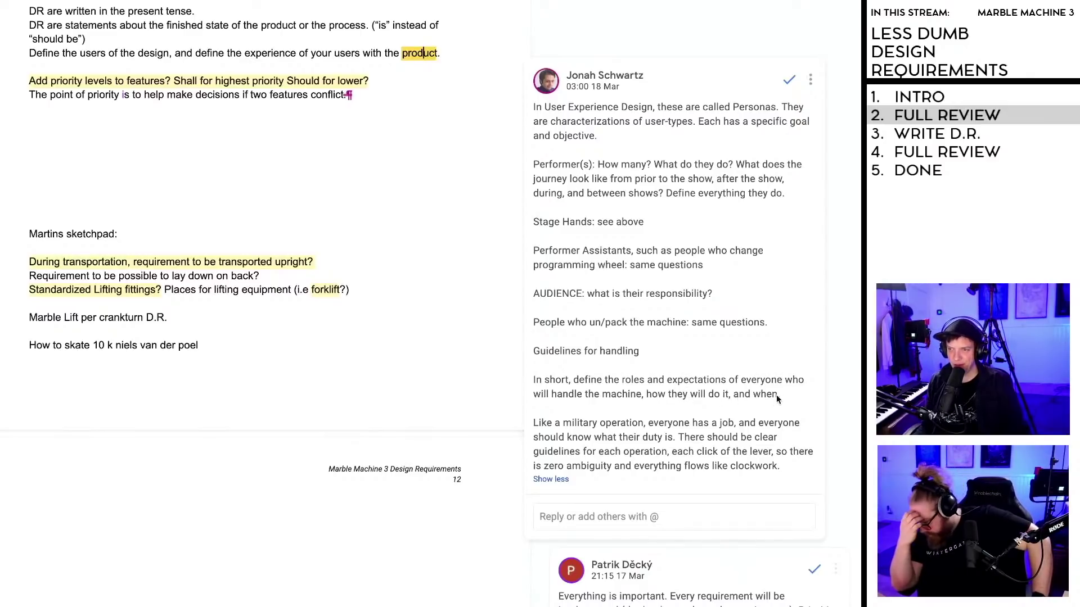
{"action": "scroll", "coordinate": [637, 428], "scroll_direction": "down", "scroll_amount": 1}
{"action": "scroll", "coordinate": [637, 427], "scroll_direction": "down", "scroll_amount": 1}
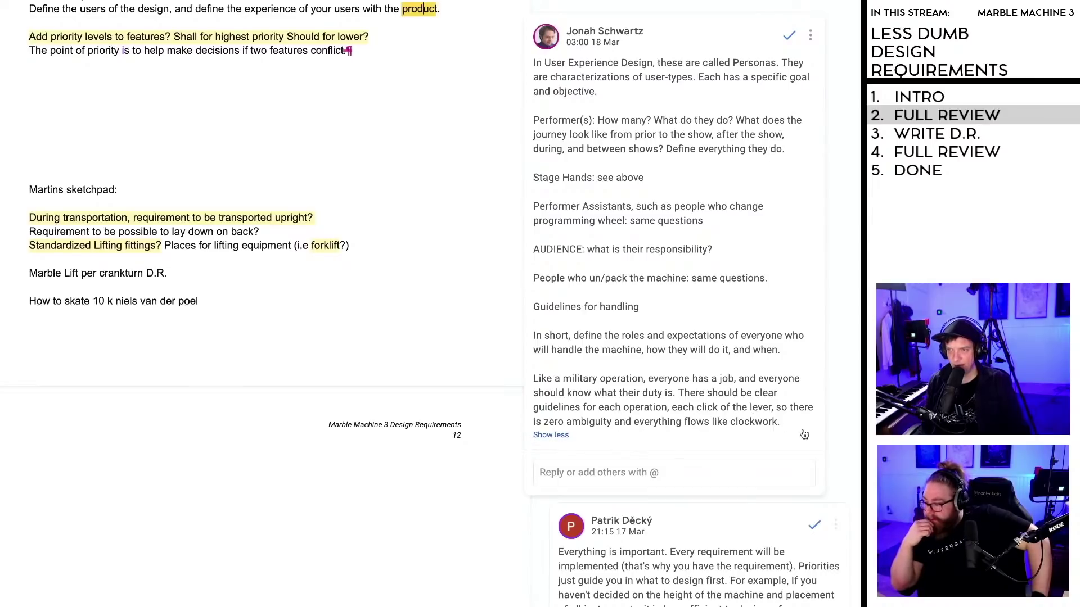
{"action": "scroll", "coordinate": [741, 343], "scroll_direction": "up", "scroll_amount": 2}
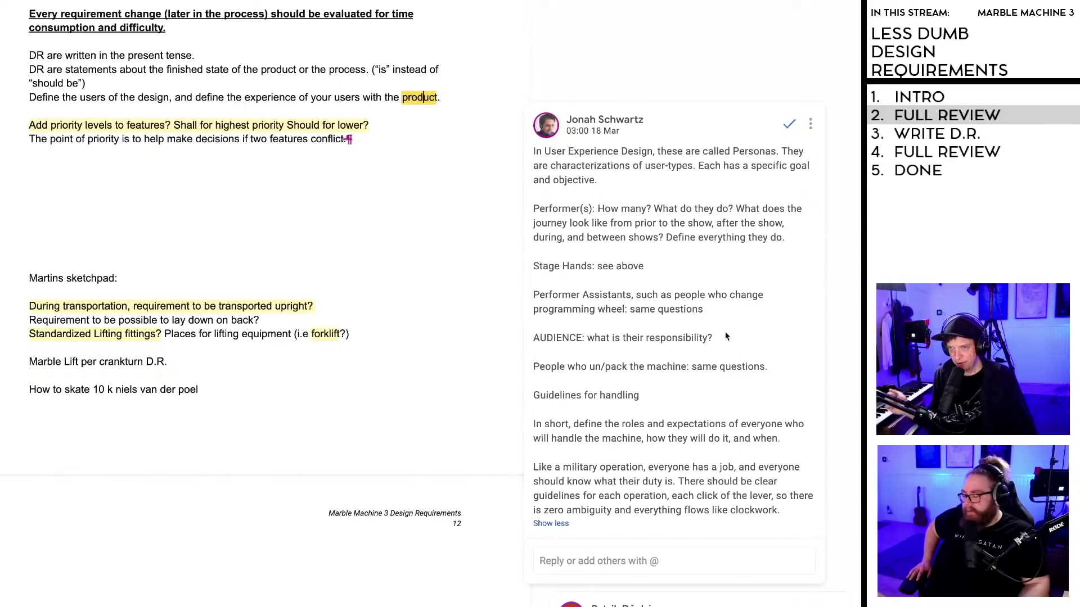
{"action": "scroll", "coordinate": [641, 250], "scroll_direction": "down", "scroll_amount": 1}
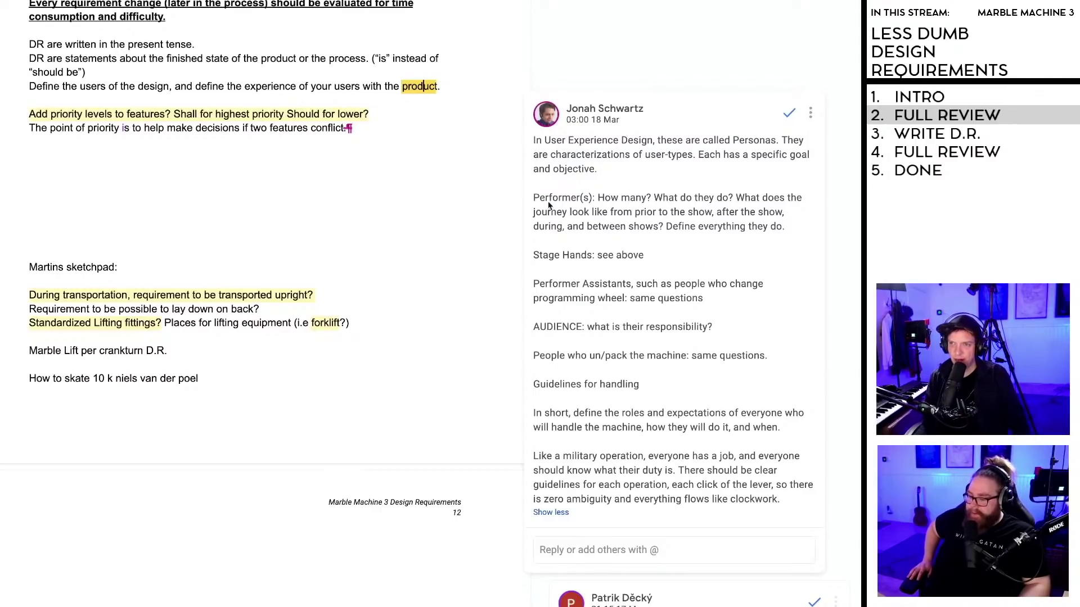
{"action": "left_click", "coordinate": [789, 116]}
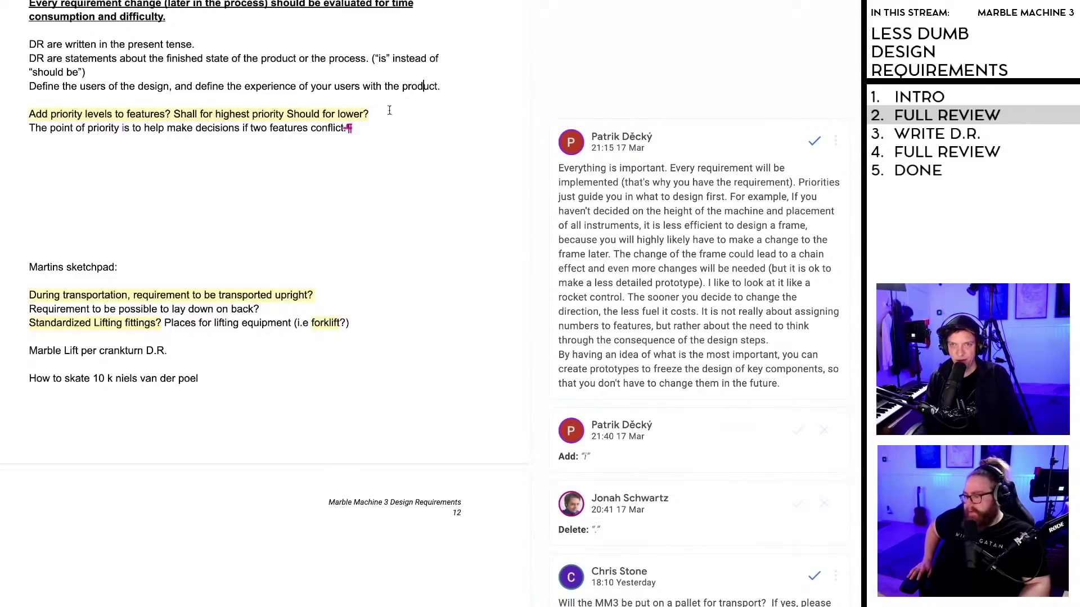
Step: Reword "your users" in the "Define the users of the design" line as "your different "user personas""
{"action": "left_click", "coordinate": [334, 86]}
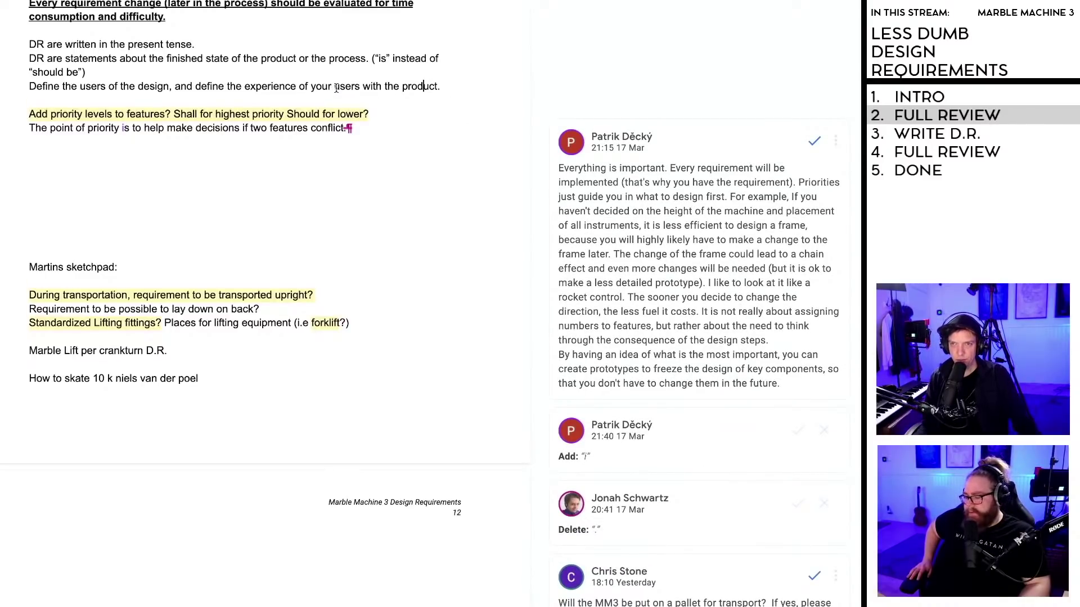
{"action": "type", "text": "different"}
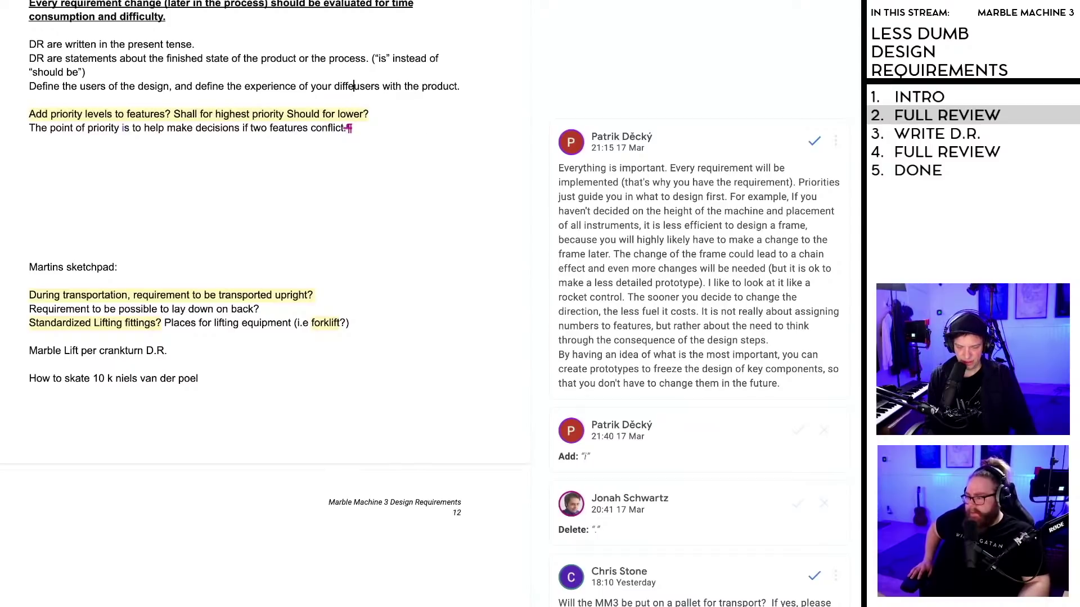
{"action": "left_click", "coordinate": [400, 87]}
{"action": "key", "text": "BackSpace"}
{"action": "type", "text": "personas\""}
{"action": "left_click", "coordinate": [376, 89]}
{"action": "type", "text": "\""}
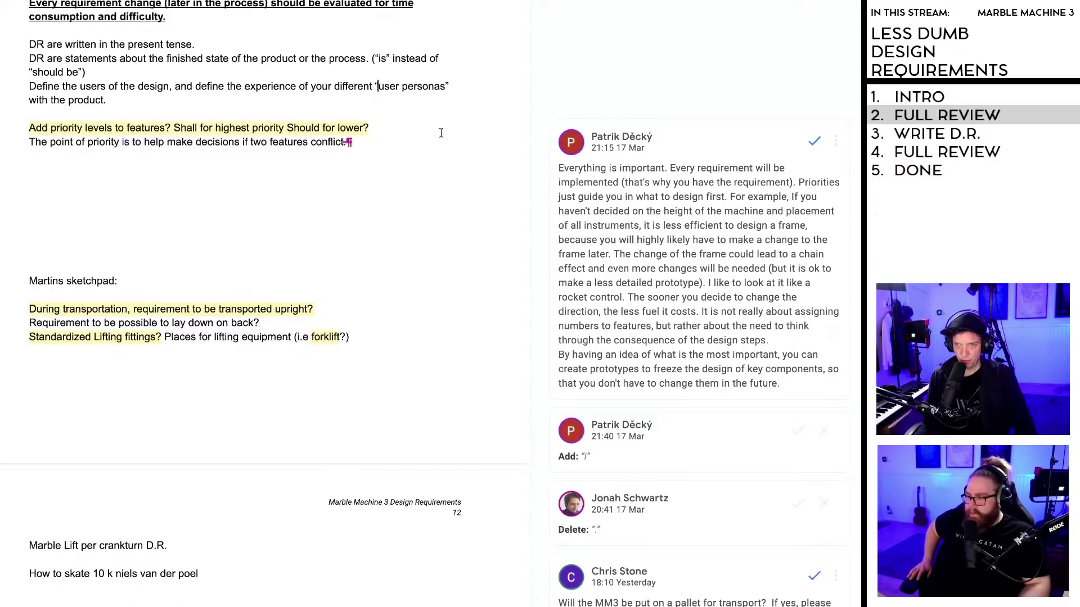
Step: Undo the "different user personas" rewording in the "Define the users of the design" line
{"action": "scroll", "coordinate": [706, 251], "scroll_direction": "up", "scroll_amount": 4}
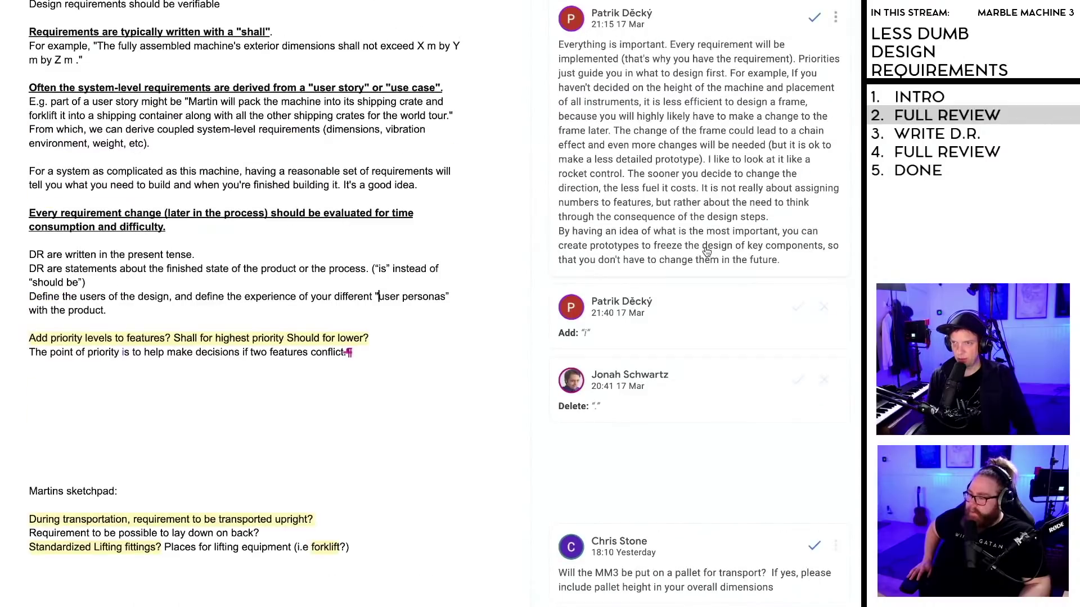
{"action": "scroll", "coordinate": [695, 251], "scroll_direction": "up", "scroll_amount": 1}
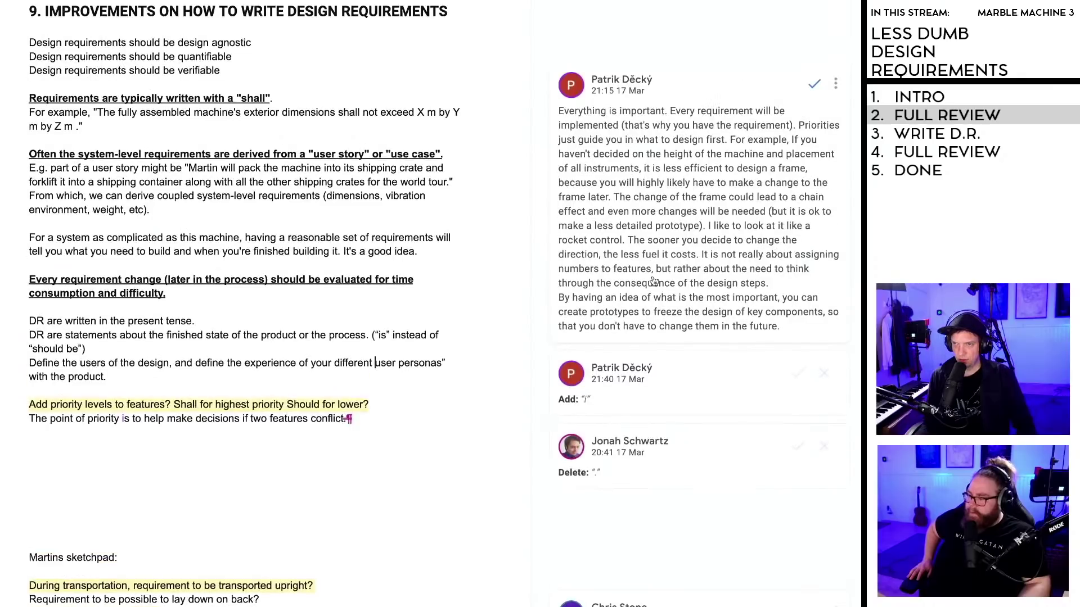
{"action": "key", "text": "BackSpace"}
{"action": "key", "text": "BackSpace"}
{"action": "key", "text": "BackSpace"}
{"action": "key", "text": "BackSpace"}
{"action": "key", "text": "BackSpace"}
{"action": "key", "text": "BackSpace"}
{"action": "key", "text": "BackSpace"}
{"action": "key", "text": "BackSpace"}
{"action": "key", "text": "BackSpace"}
{"action": "key", "text": "BackSpace"}
{"action": "type", "text": "s"}
{"action": "key", "text": "ctrl+BackSpace"}
{"action": "key", "text": "ctrl+BackSpace"}
{"action": "type", "text": "users"}
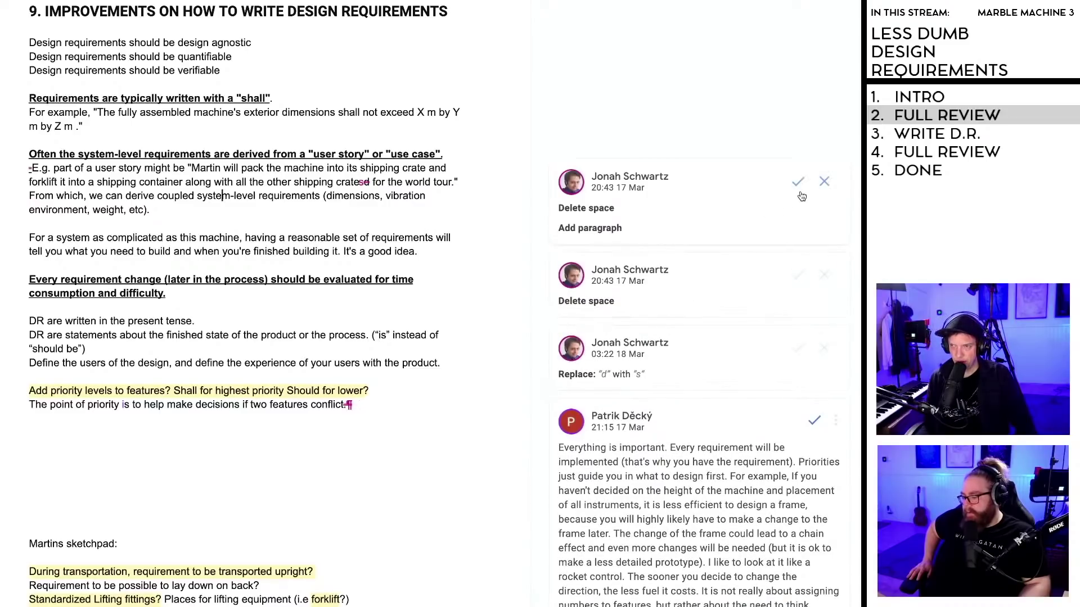
Step: Accept again the suggested space deletions, paragraph change and "d" to "s" replacement in the user story example
{"action": "left_click", "coordinate": [797, 186]}
{"action": "left_click", "coordinate": [799, 213]}
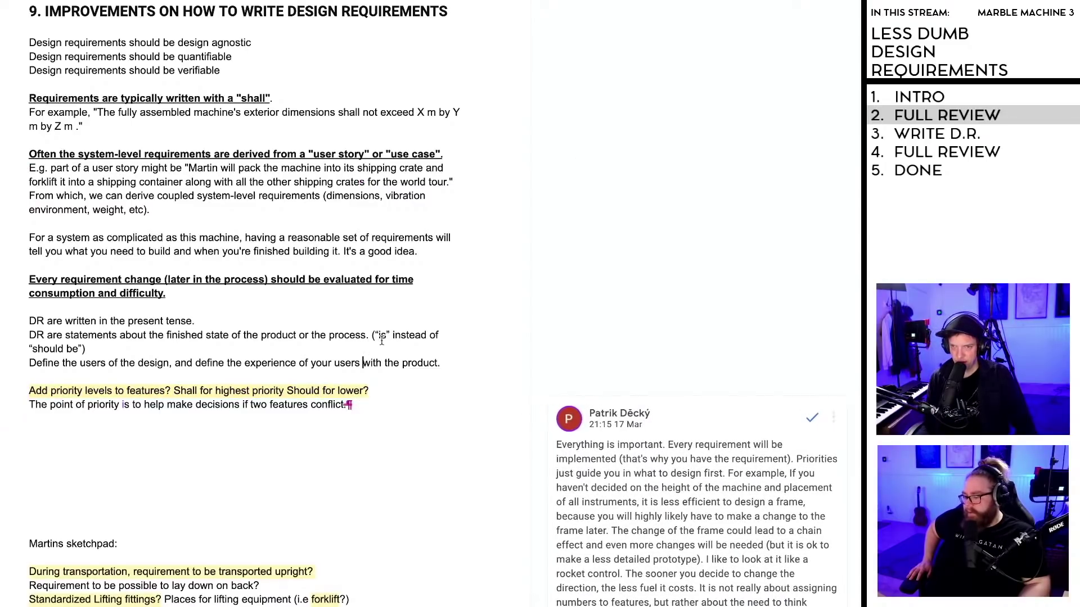
{"action": "scroll", "coordinate": [381, 340], "scroll_direction": "down", "scroll_amount": 1}
{"action": "scroll", "coordinate": [381, 341], "scroll_direction": "down", "scroll_amount": 1}
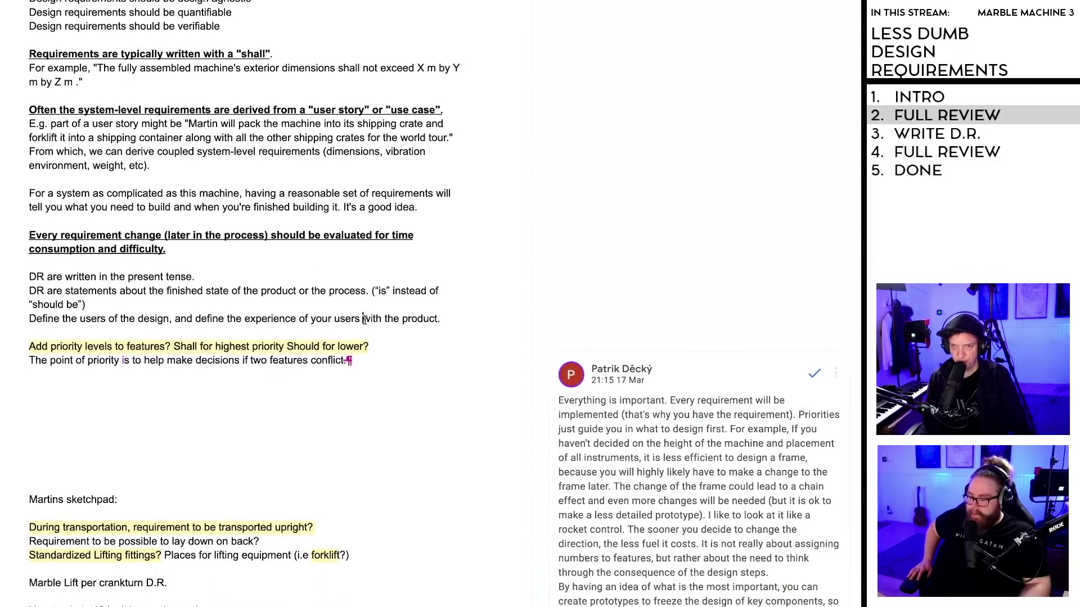
Step: Reword "your users" in the "Define the users of the design" line as "your user personas"
{"action": "left_click", "coordinate": [363, 321]}
{"action": "key", "text": "BackSpace"}
{"action": "key", "text": "BackSpace"}
{"action": "type", "text": "per"}
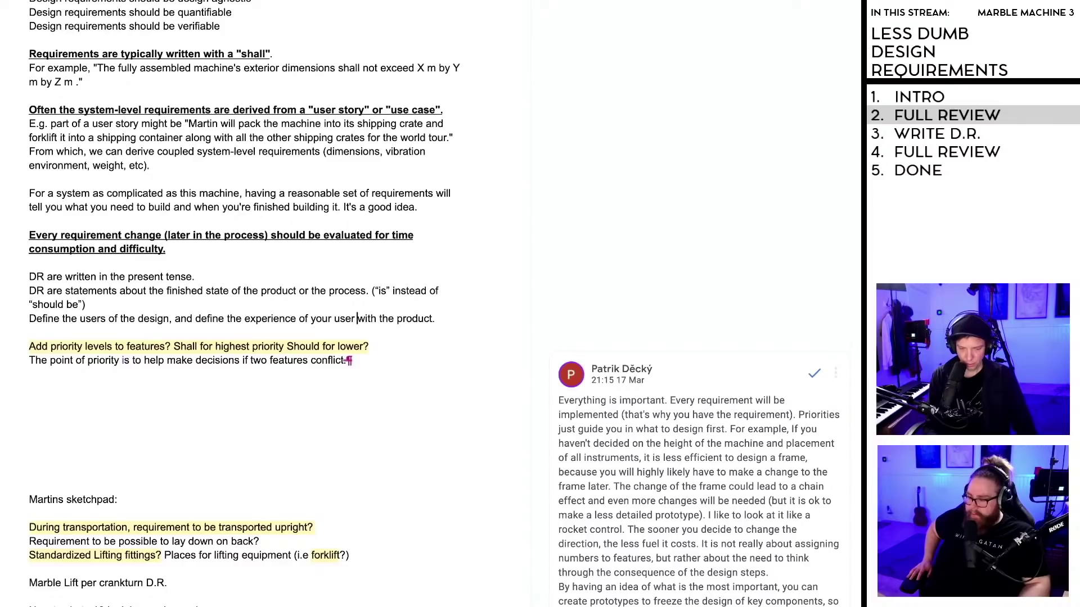
{"action": "type", "text": "sonas "}
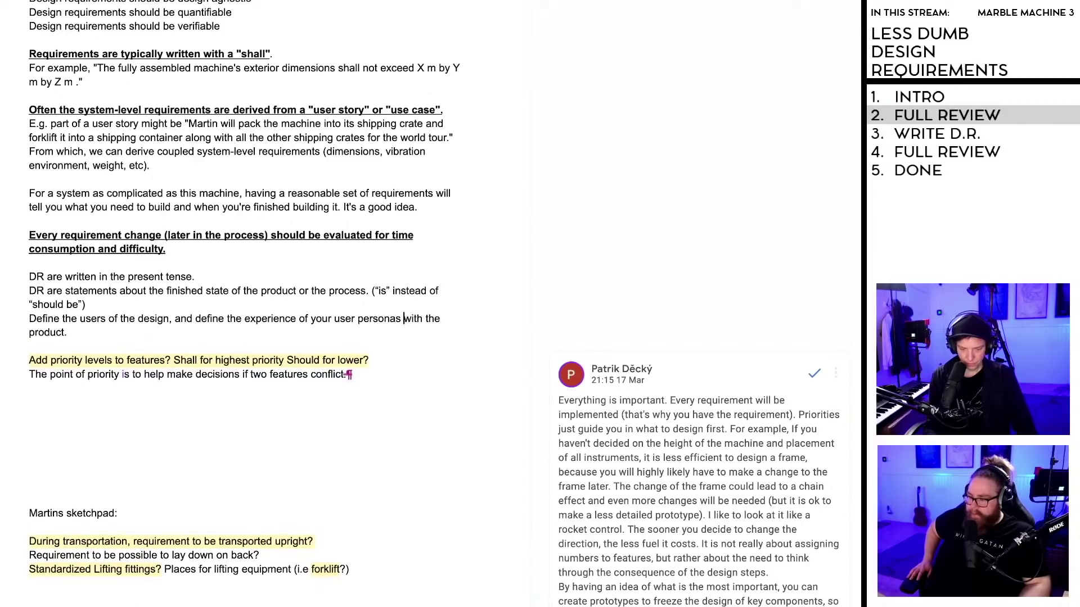
Step: Add "(performer, stage-hand, audience, programing crew)" after "user personas" in the "Define the users of the design" line
{"action": "type", "text": "("}
{"action": "type", "text": "performer"}
{"action": "type", "text": ", stage-h"}
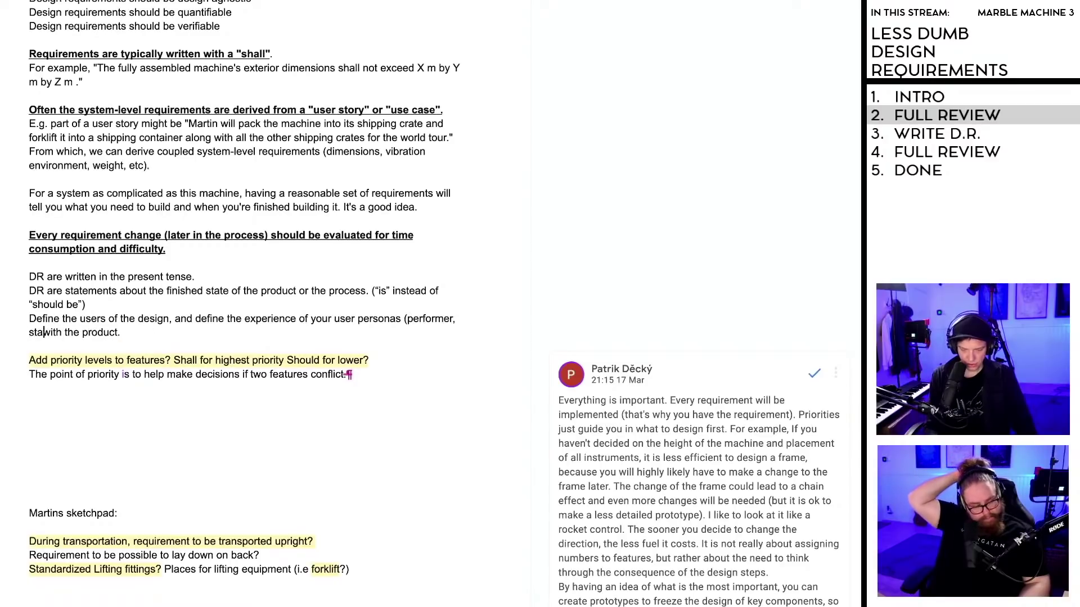
{"action": "type", "text": "and, audi"}
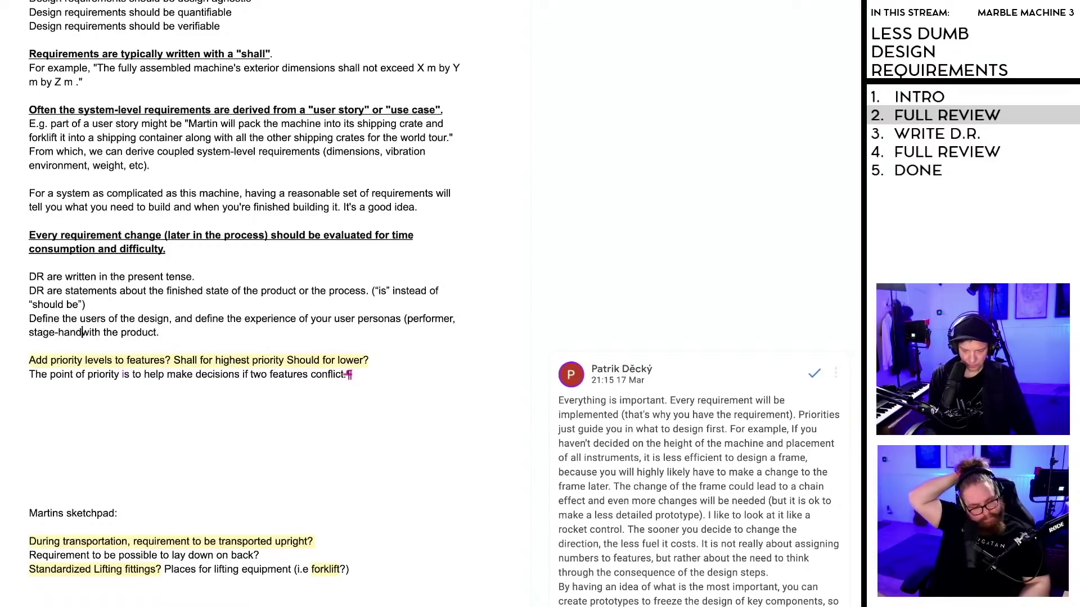
{"action": "type", "text": "ence, prog"}
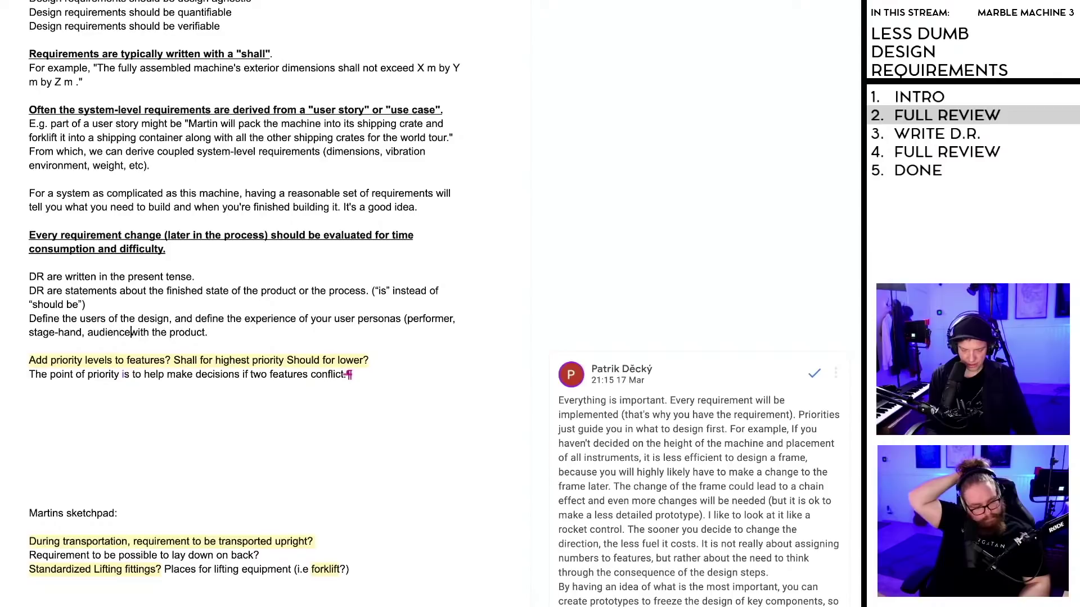
{"action": "type", "text": "raming crew"}
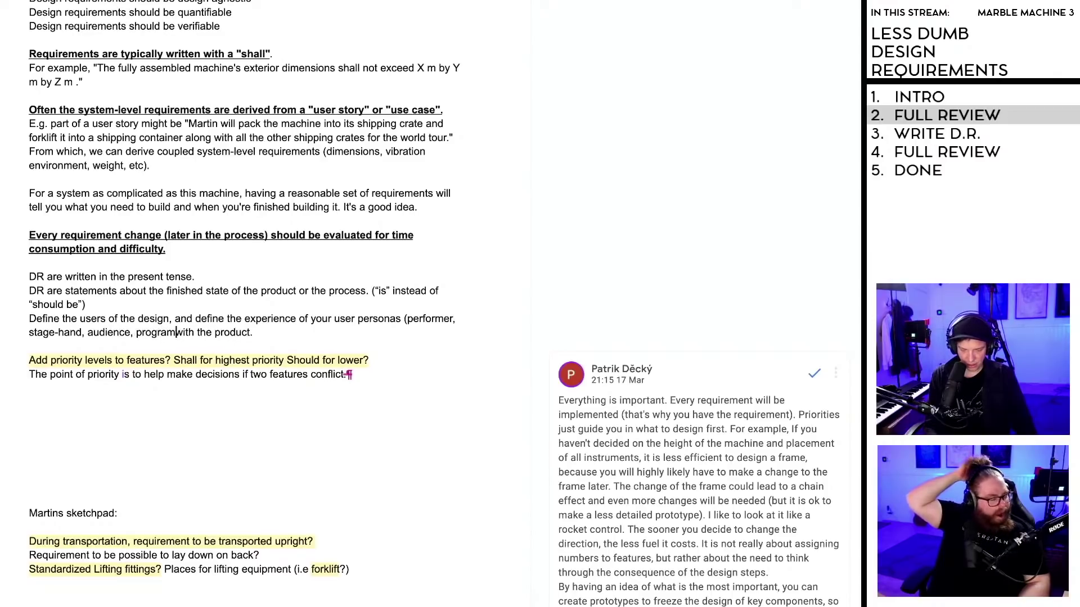
{"action": "type", "text": ")"}
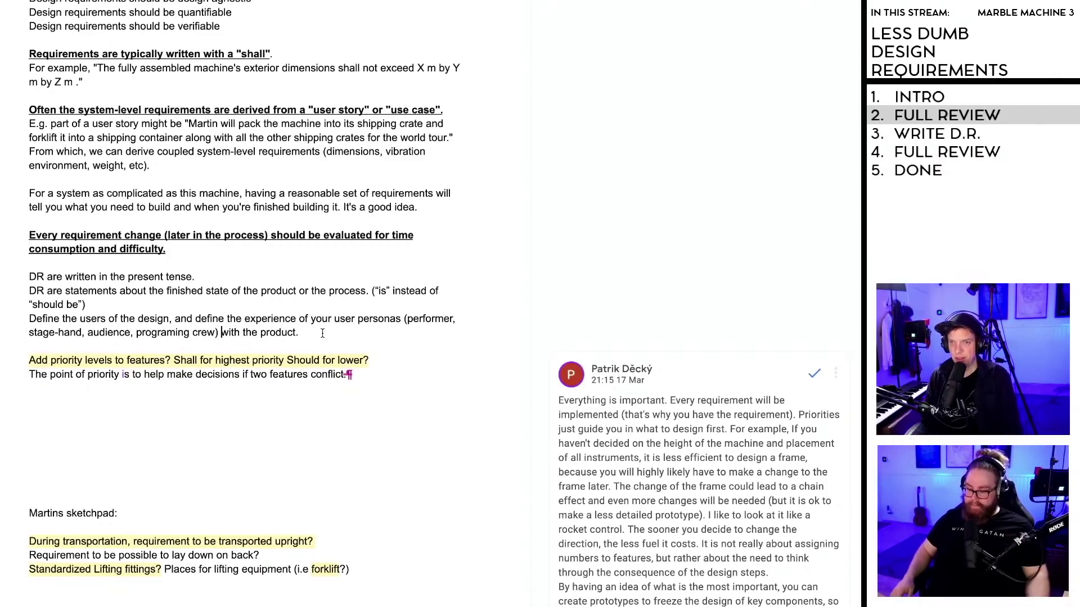
Step: Open and read the comment attached to the "Add priority levels to features?" line
{"action": "scroll", "coordinate": [324, 332], "scroll_direction": "down", "scroll_amount": 1}
{"action": "scroll", "coordinate": [323, 331], "scroll_direction": "down", "scroll_amount": 1}
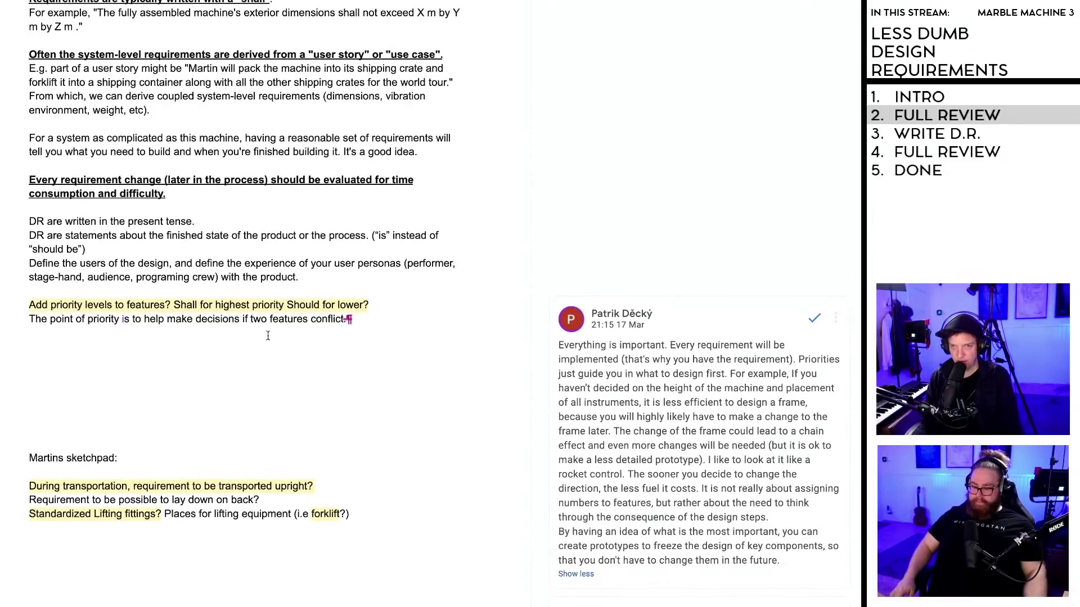
{"action": "left_click", "coordinate": [229, 304]}
{"action": "scroll", "coordinate": [232, 298], "scroll_direction": "down", "scroll_amount": 2}
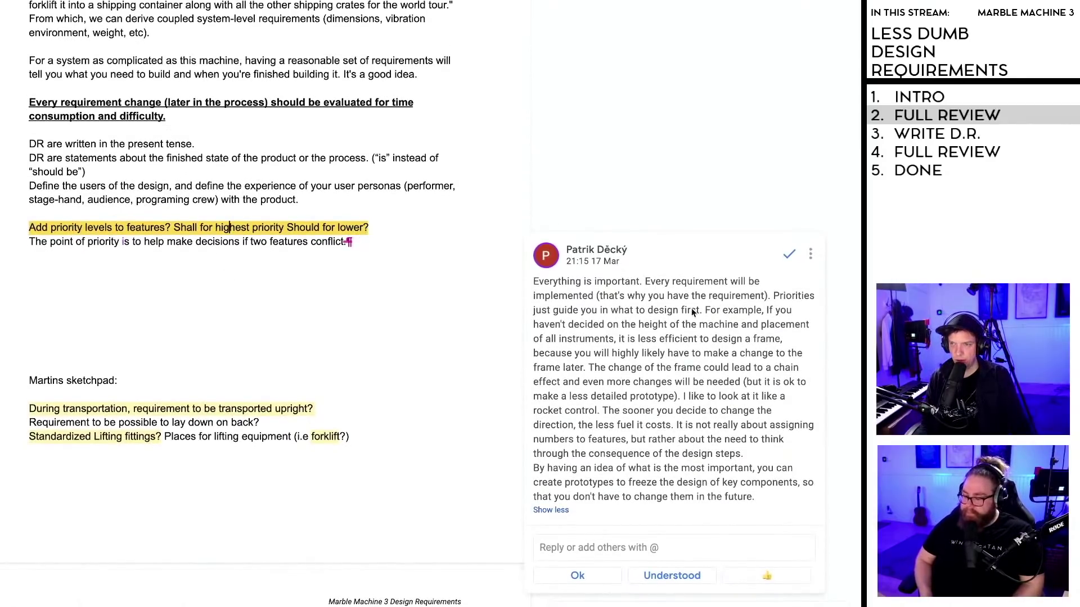
{"action": "scroll", "coordinate": [686, 292], "scroll_direction": "down", "scroll_amount": 2}
{"action": "scroll", "coordinate": [683, 286], "scroll_direction": "down", "scroll_amount": 1}
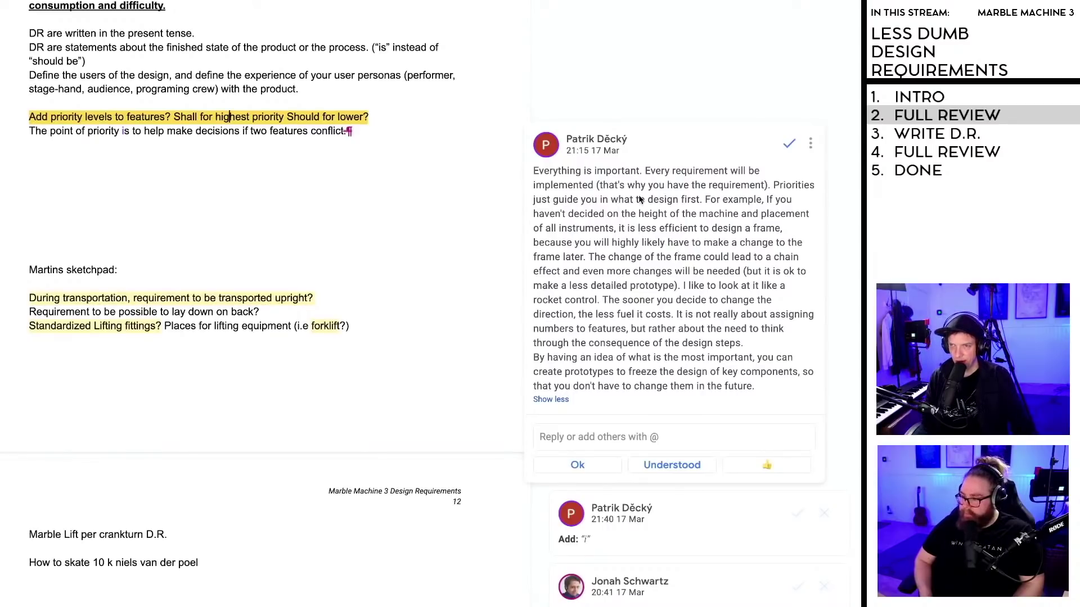
{"action": "scroll", "coordinate": [639, 197], "scroll_direction": "down", "scroll_amount": 1}
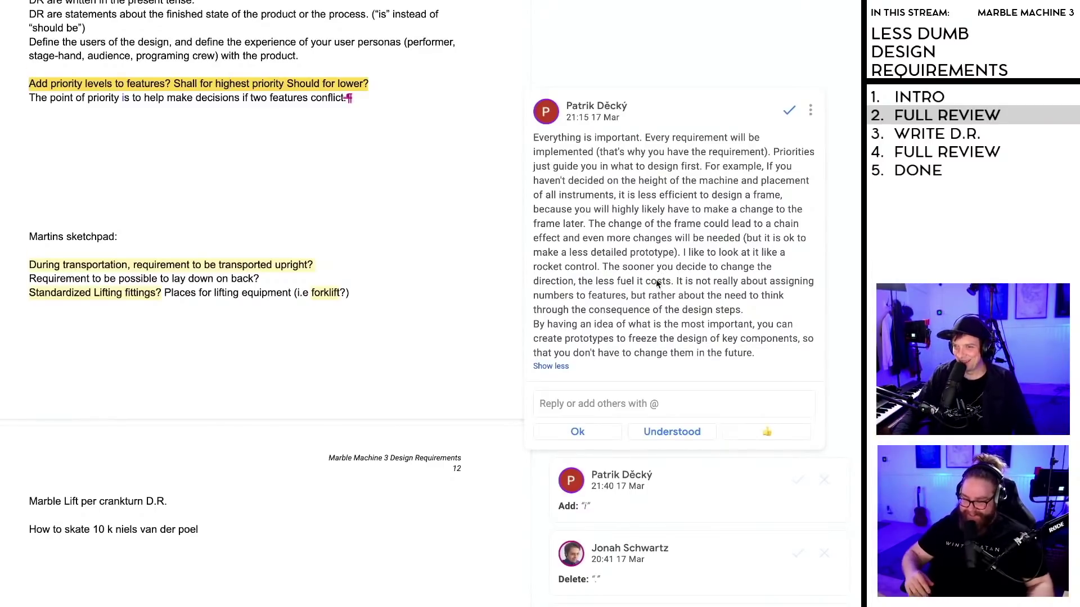
{"action": "scroll", "coordinate": [655, 290], "scroll_direction": "down", "scroll_amount": 1}
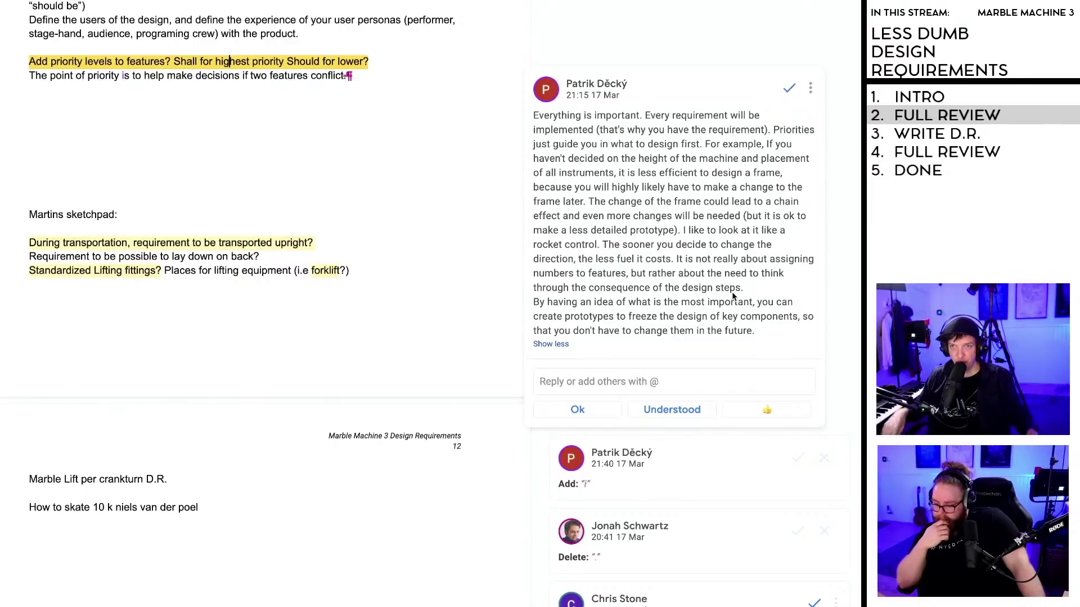
Step: Look up section 4, Design Tenets/Guiding Principles, and return to the comment on the "Add priority levels to features?" line
{"action": "scroll", "coordinate": [264, 304], "scroll_direction": "up", "scroll_amount": 20}
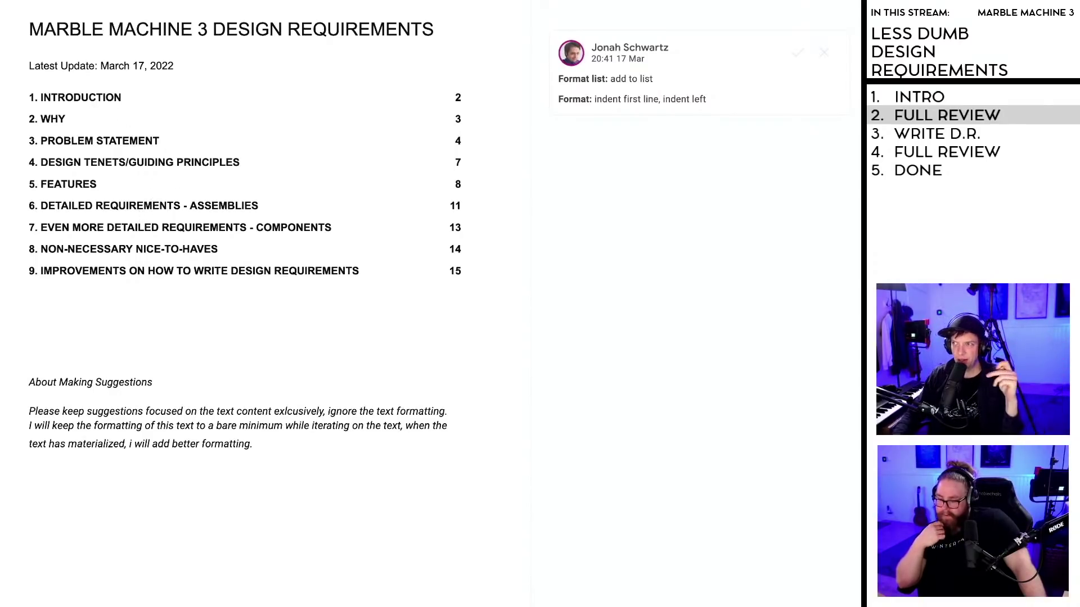
{"action": "left_click", "coordinate": [140, 162]}
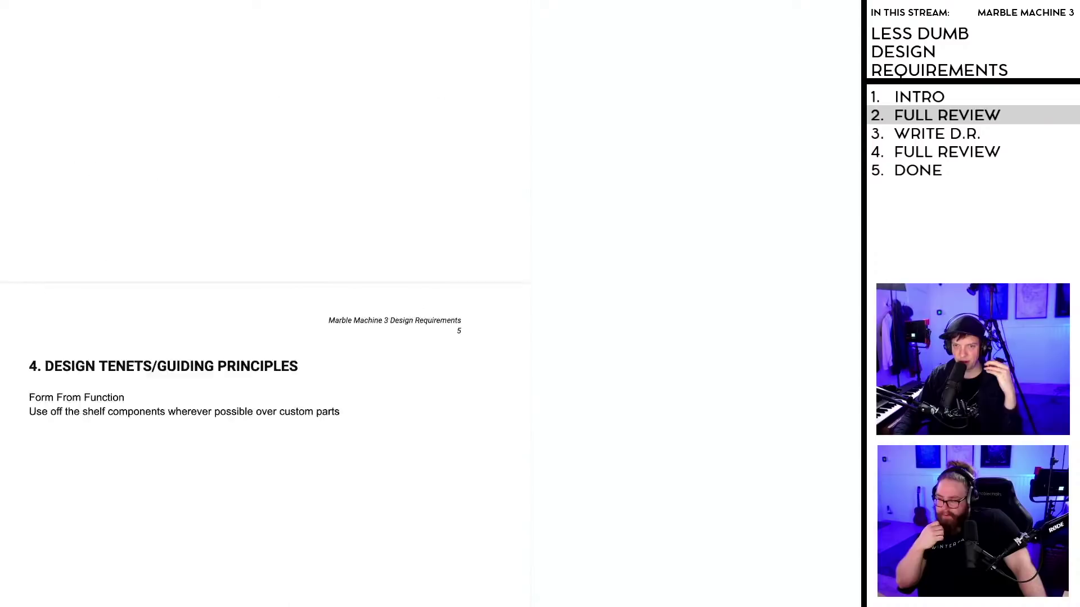
{"action": "scroll", "coordinate": [264, 304], "scroll_direction": "down", "scroll_amount": 20}
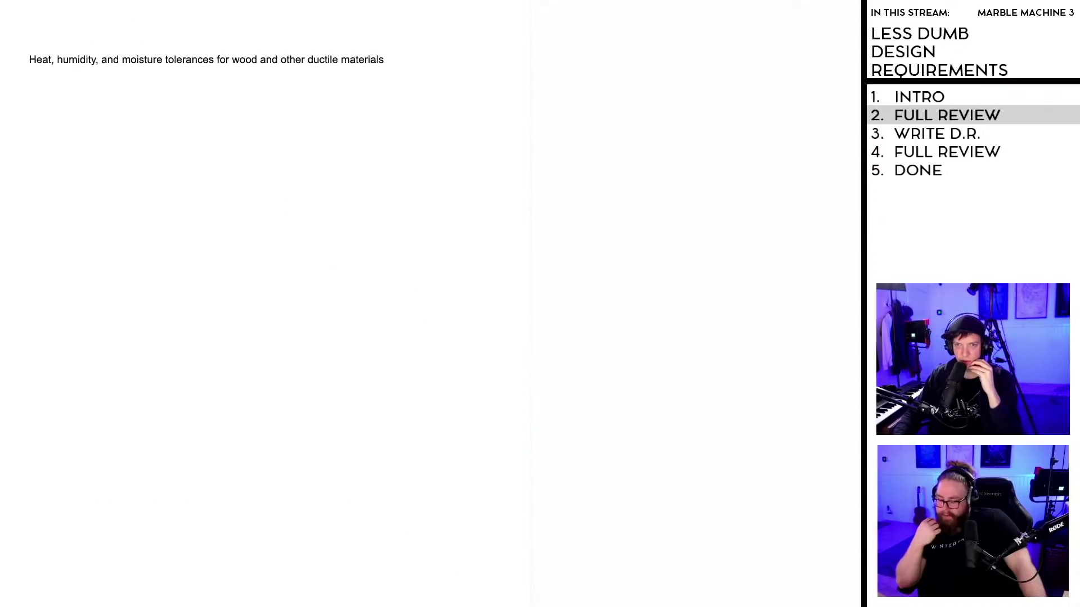
{"action": "scroll", "coordinate": [264, 304], "scroll_direction": "down", "scroll_amount": 20}
{"action": "left_click", "coordinate": [230, 126]}
{"action": "scroll", "coordinate": [264, 304], "scroll_direction": "up", "scroll_amount": 3}
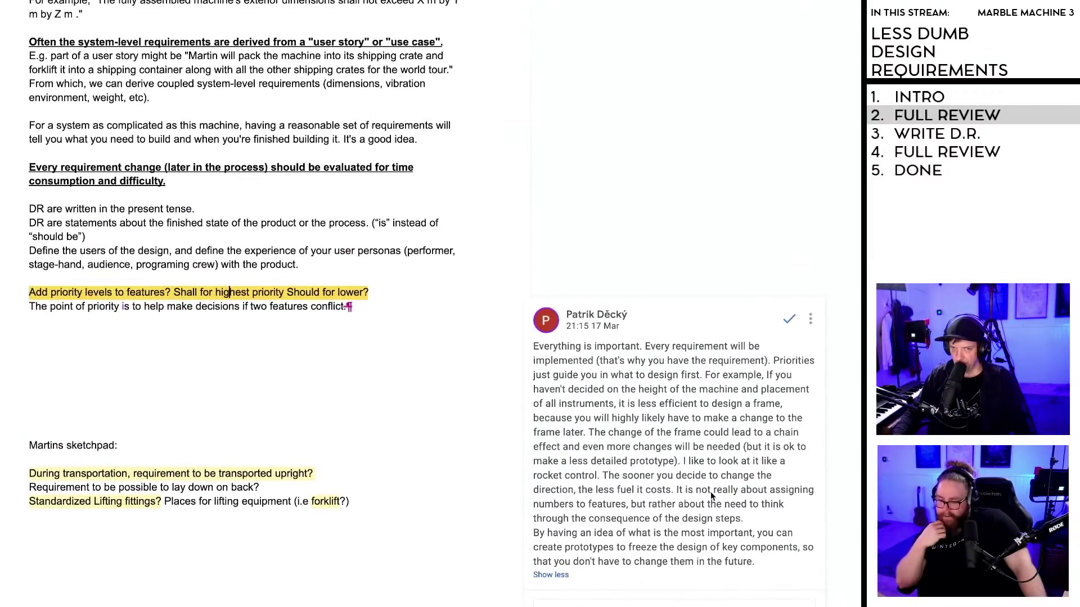
Step: Read the rest of the priority levels comment and copy its text from "It is not really about assigning numbers to features" to the end
{"action": "scroll", "coordinate": [710, 492], "scroll_direction": "down", "scroll_amount": 1}
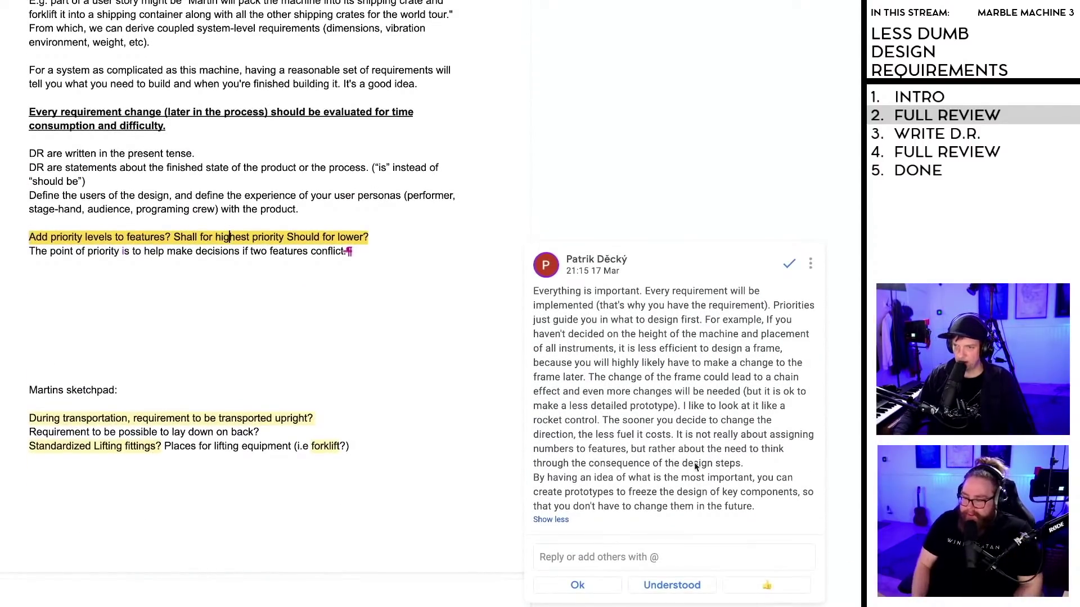
{"action": "scroll", "coordinate": [701, 470], "scroll_direction": "down", "scroll_amount": 1}
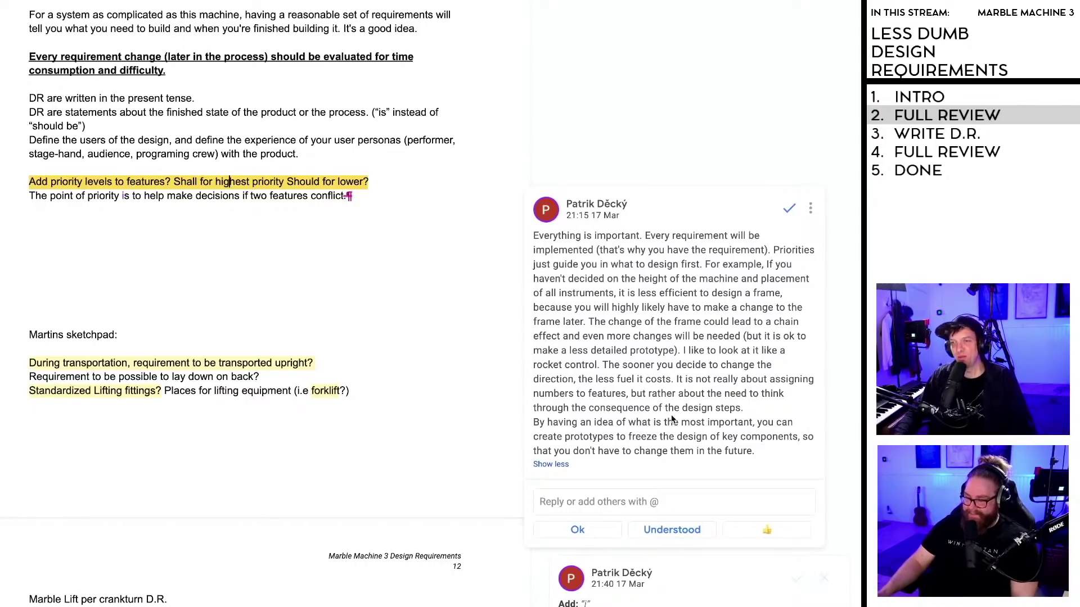
{"action": "scroll", "coordinate": [666, 433], "scroll_direction": "down", "scroll_amount": 1}
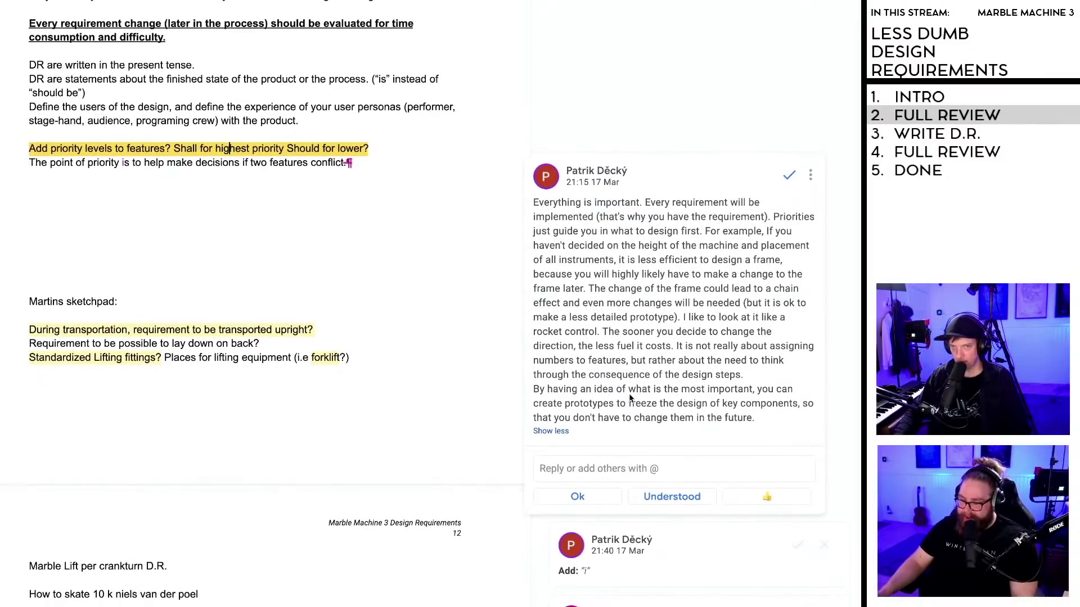
{"action": "scroll", "coordinate": [633, 394], "scroll_direction": "down", "scroll_amount": 1}
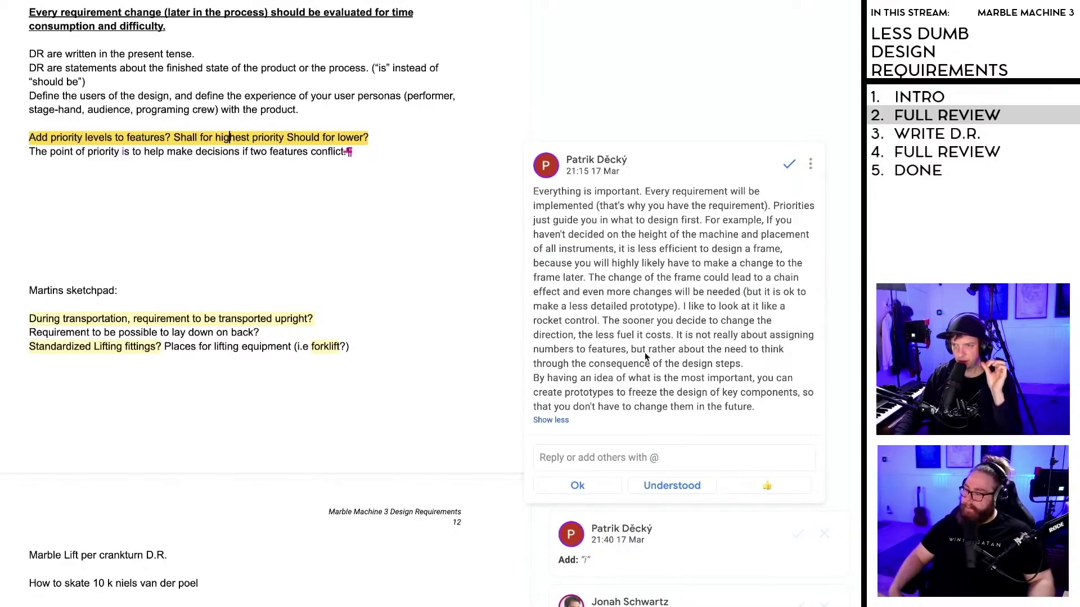
{"action": "scroll", "coordinate": [664, 353], "scroll_direction": "down", "scroll_amount": 1}
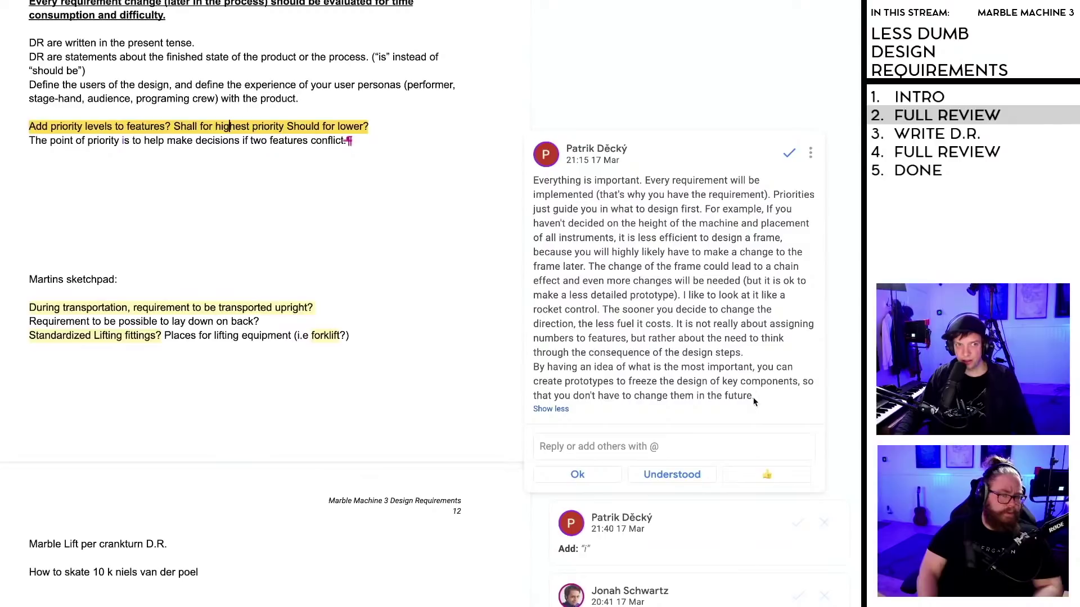
{"action": "left_click_drag", "start_coordinate": [754, 395], "coordinate": [678, 328]}
{"action": "key", "text": "ctrl+c"}
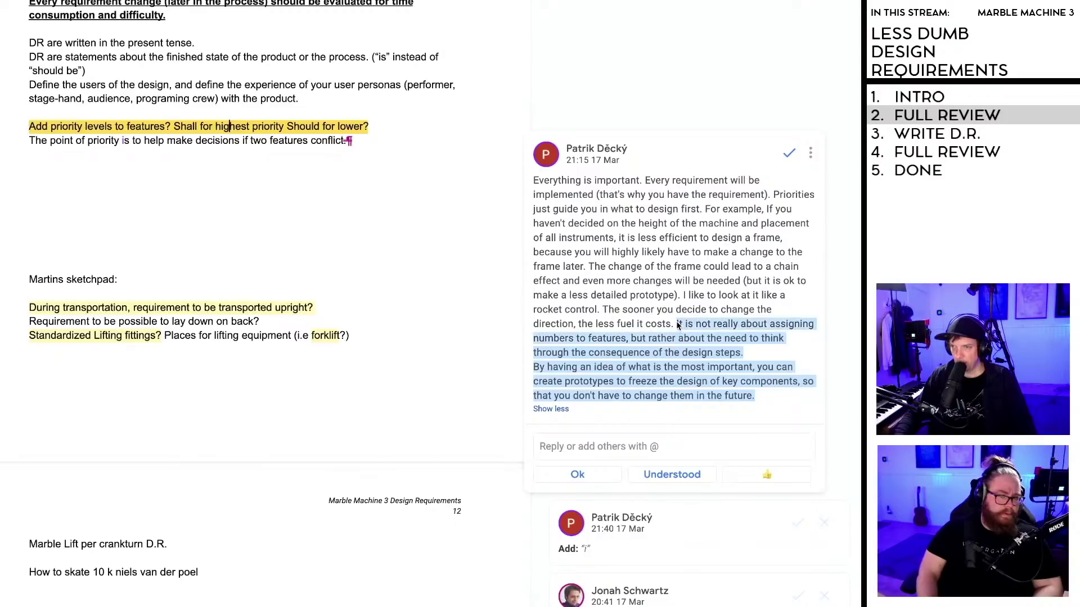
Step: Reply "pure gold!" to the priority levels comment and mark the discussion as resolved
{"action": "left_click", "coordinate": [572, 446]}
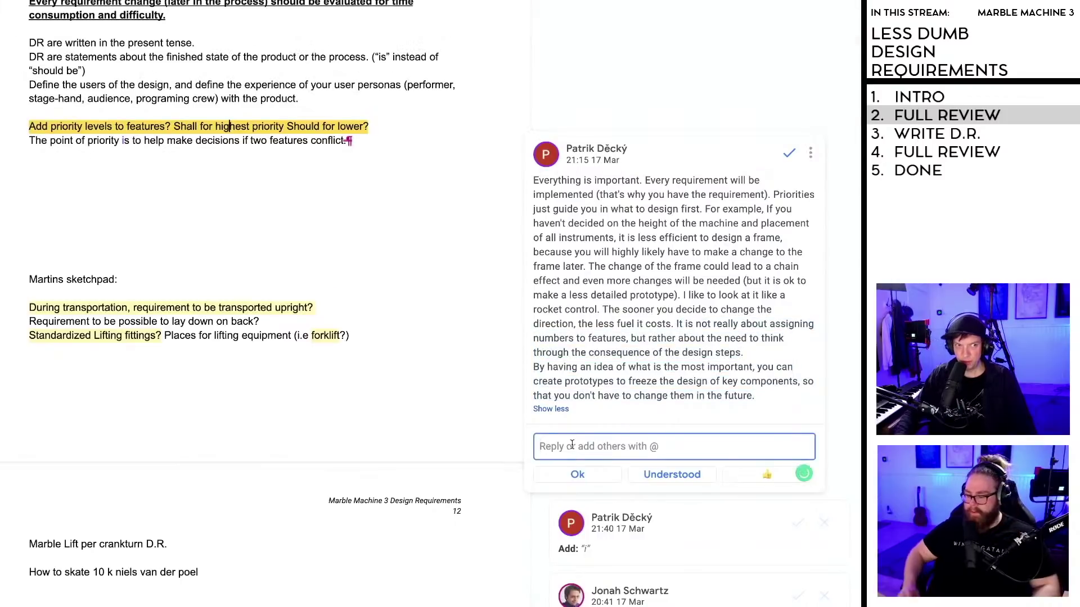
{"action": "type", "text": "pure go"}
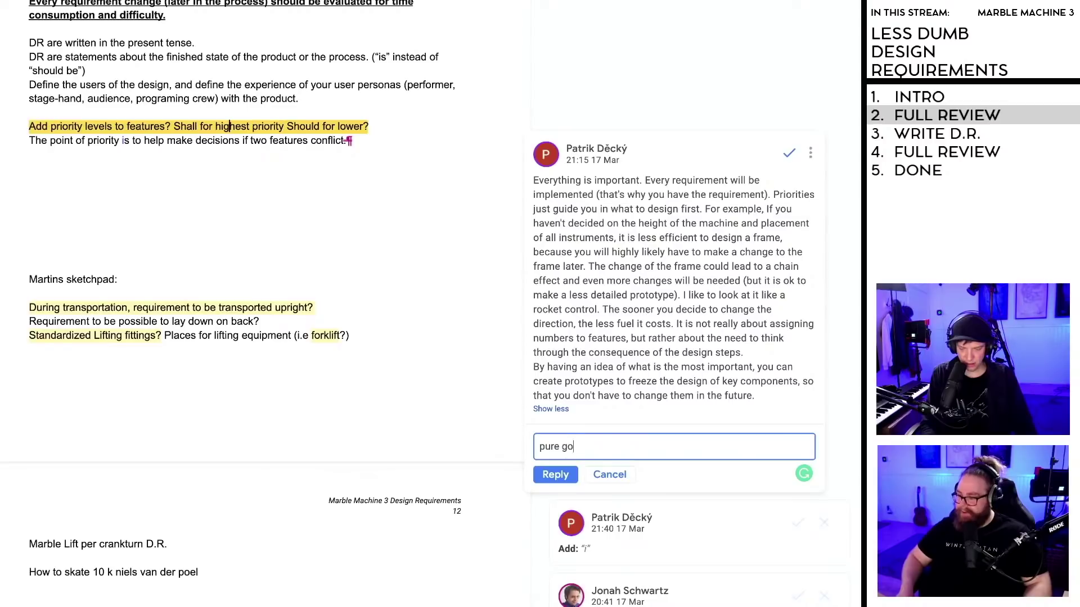
{"action": "type", "text": "ld!"}
{"action": "key", "text": "Return"}
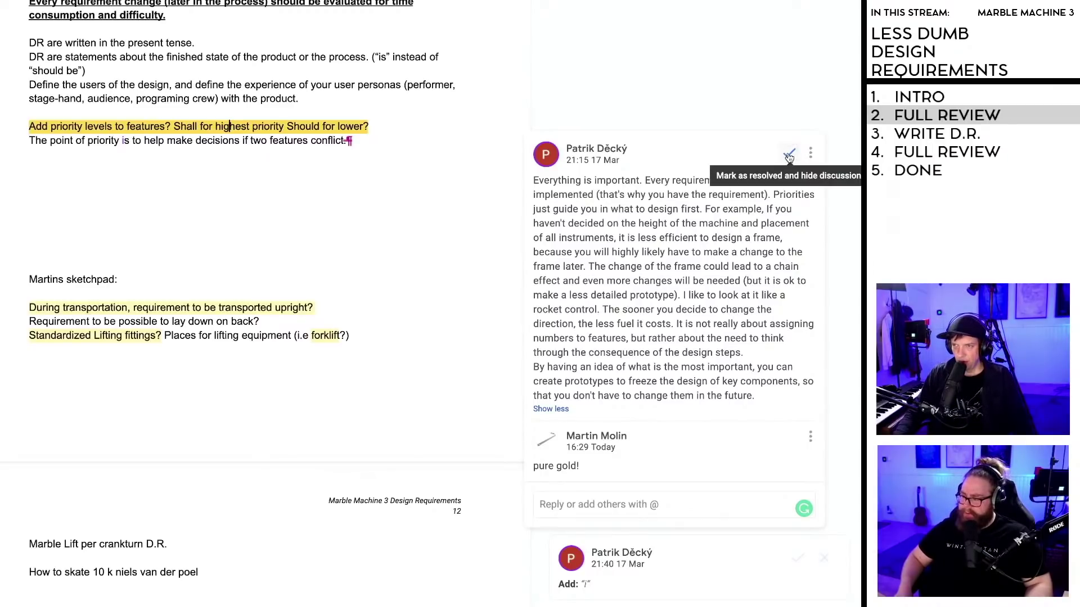
{"action": "left_click", "coordinate": [789, 157]}
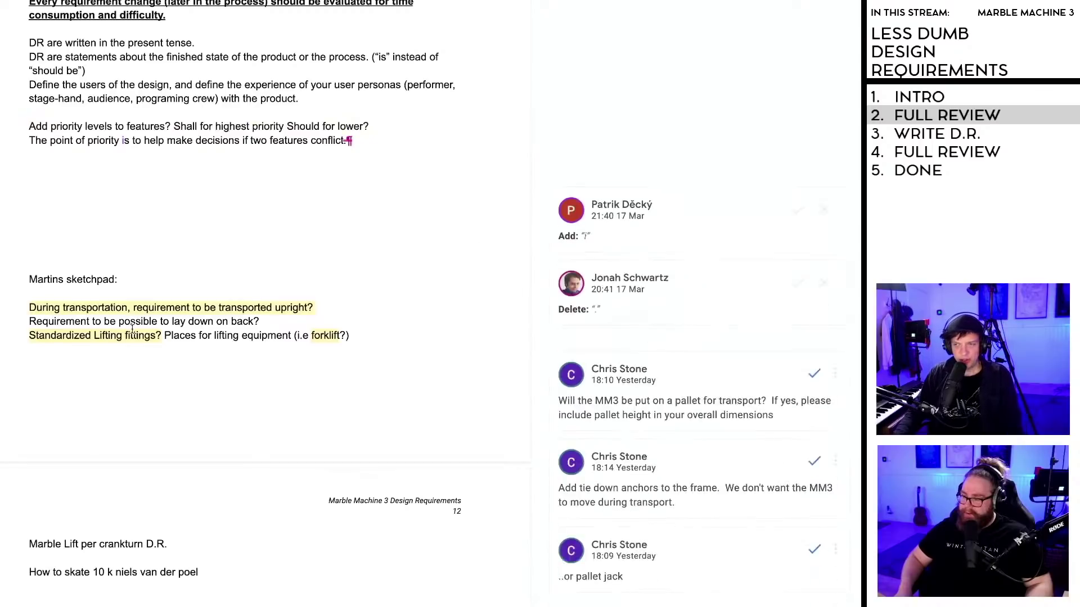
Step: Add the line "About grading importance or not:" below the transportation questions and paste the copied comment text under it
{"action": "scroll", "coordinate": [136, 334], "scroll_direction": "down", "scroll_amount": 1}
{"action": "scroll", "coordinate": [135, 334], "scroll_direction": "up", "scroll_amount": 20}
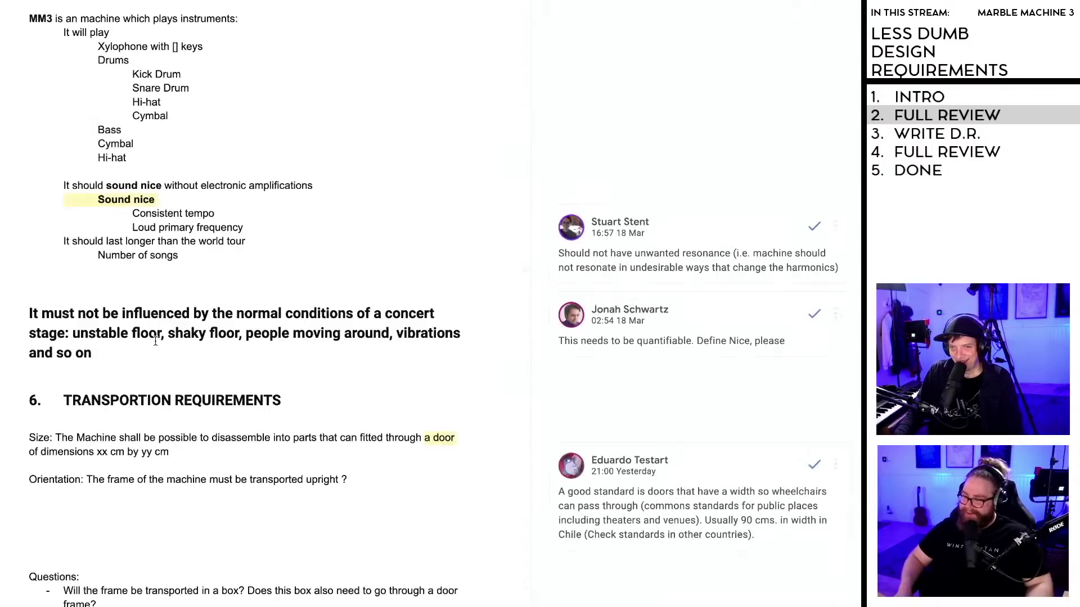
{"action": "scroll", "coordinate": [156, 341], "scroll_direction": "up", "scroll_amount": 5}
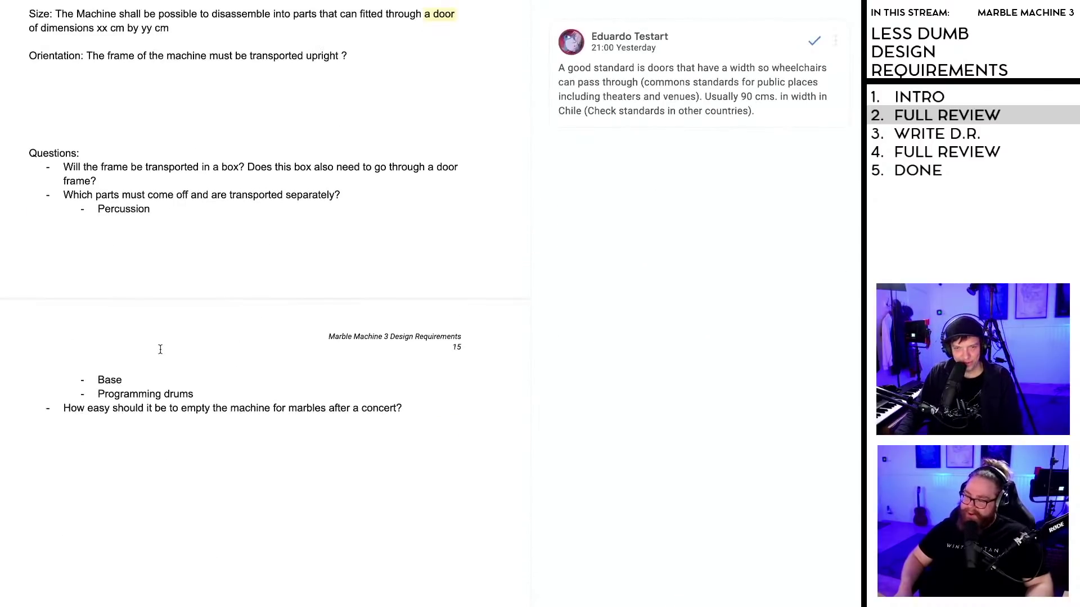
{"action": "scroll", "coordinate": [167, 352], "scroll_direction": "down", "scroll_amount": 3}
{"action": "scroll", "coordinate": [334, 360], "scroll_direction": "up", "scroll_amount": 4}
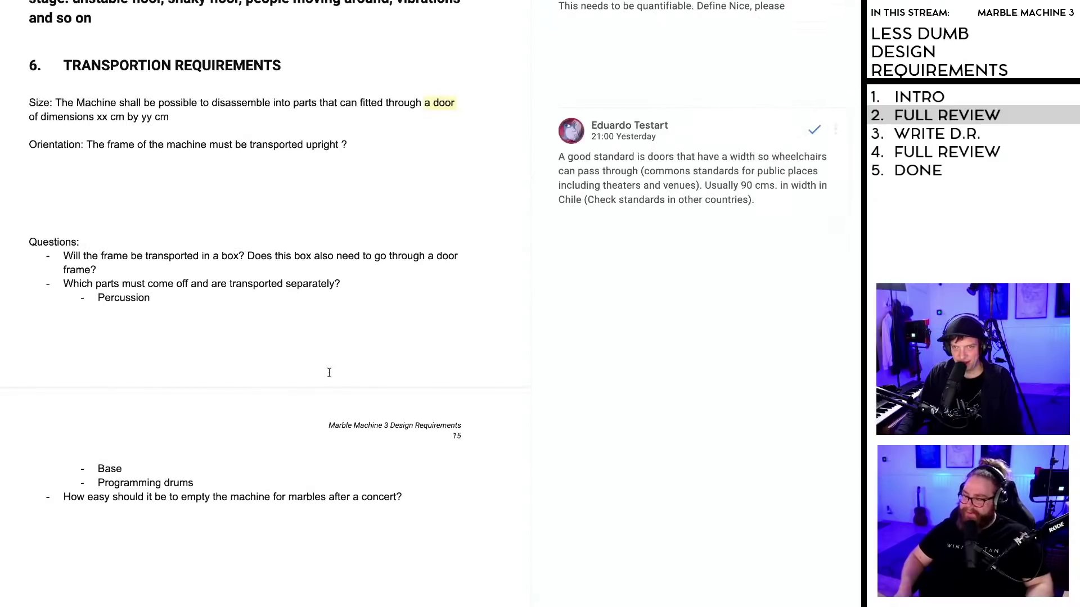
{"action": "scroll", "coordinate": [327, 382], "scroll_direction": "down", "scroll_amount": 4}
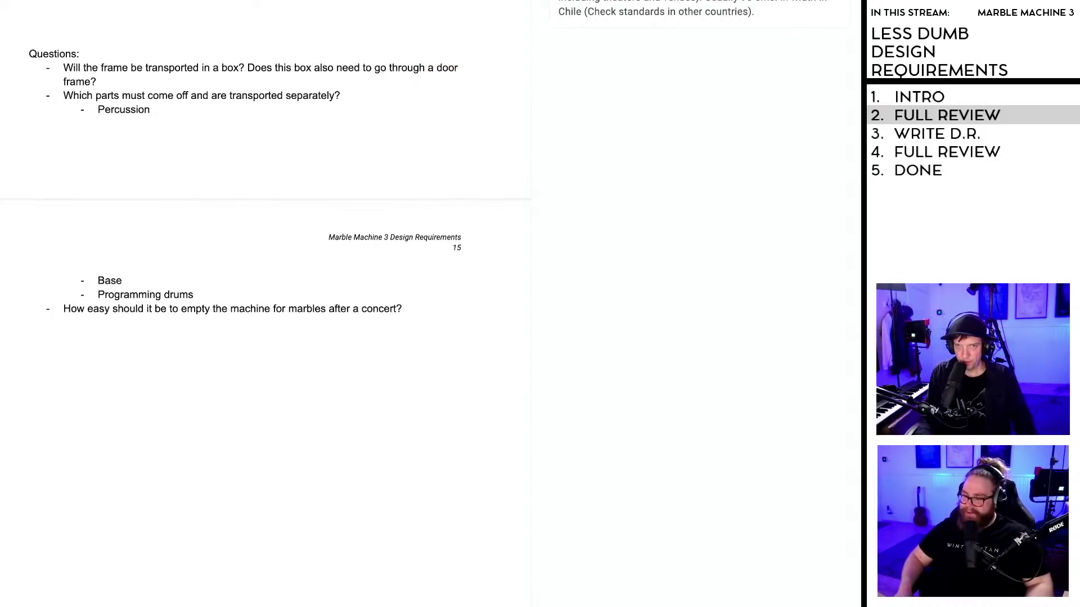
{"action": "type", "text": "ab"}
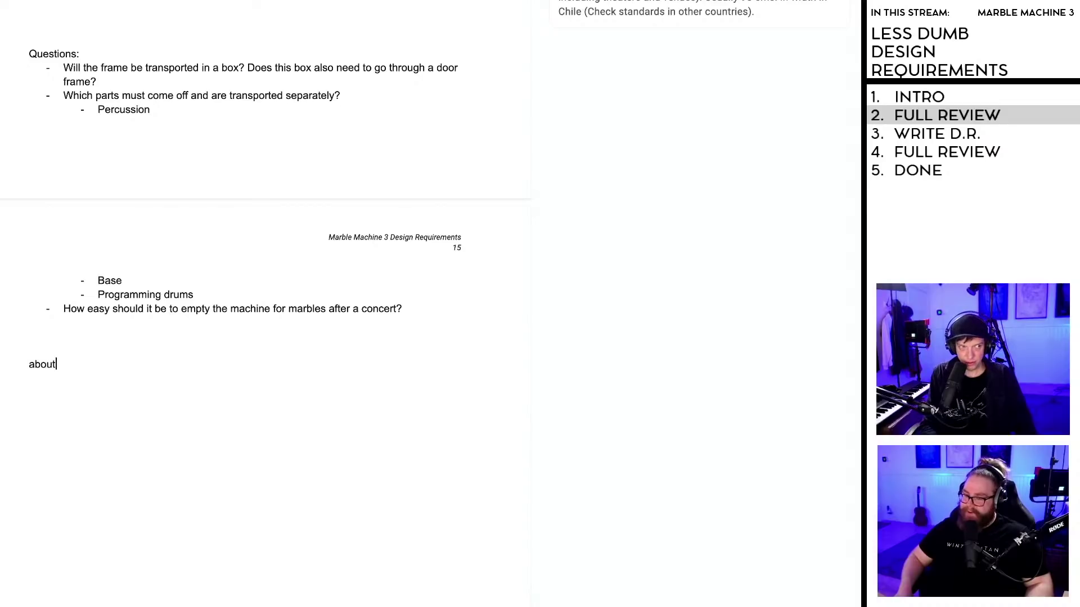
{"action": "type", "text": "out "}
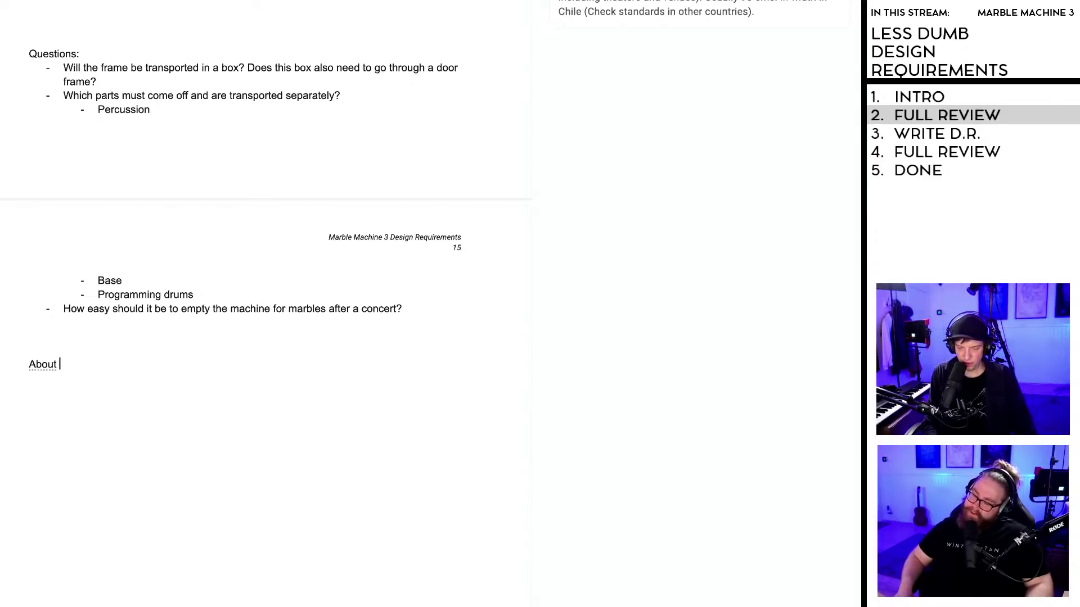
{"action": "type", "text": "grad"}
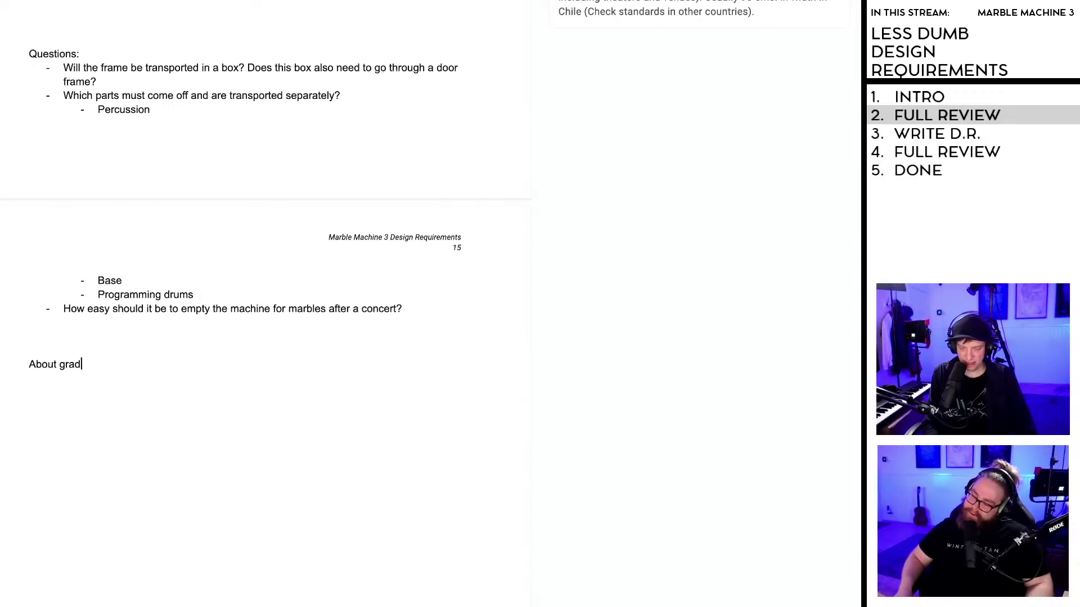
{"action": "type", "text": "ing importance or not:"}
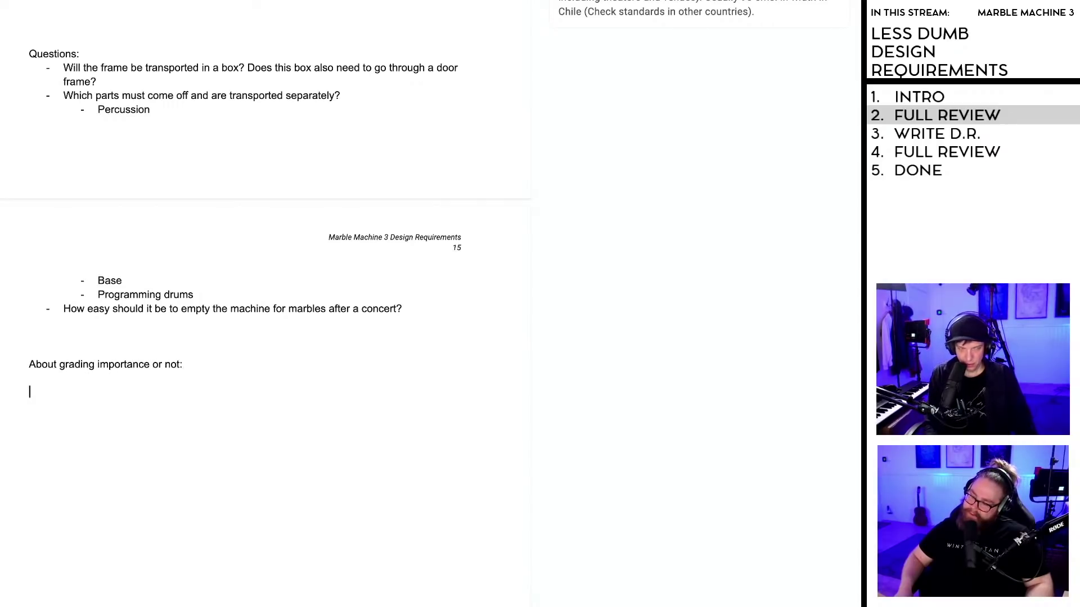
{"action": "key", "text": "ctrl+v"}
{"action": "scroll", "coordinate": [395, 363], "scroll_direction": "down", "scroll_amount": 1}
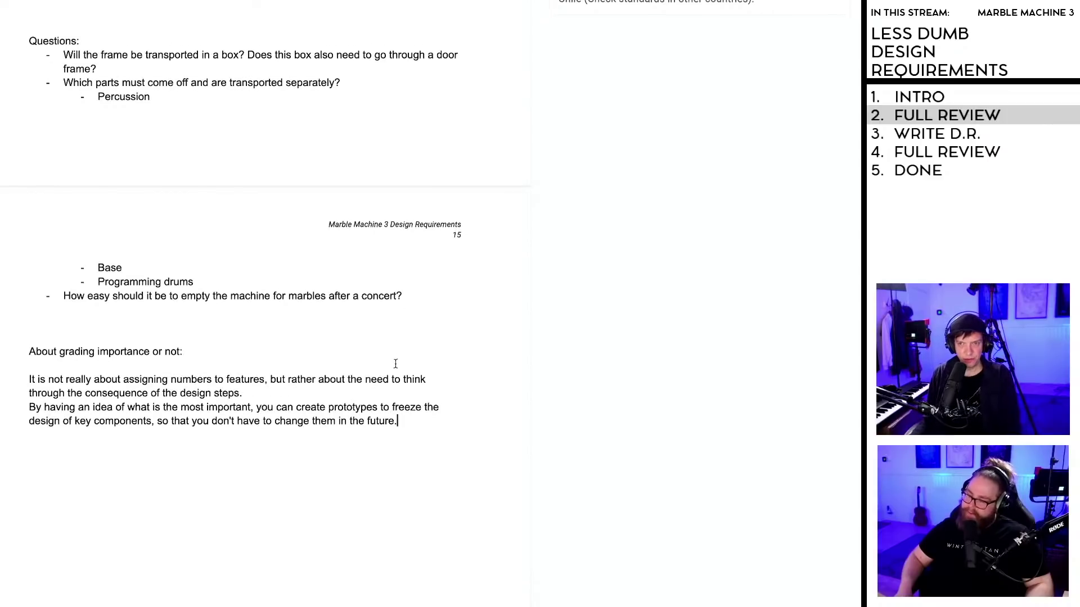
Step: Format the "About grading importance or not:" line and the pasted text below it in bold and italics
{"action": "left_click_drag", "start_coordinate": [405, 400], "coordinate": [10, 336]}
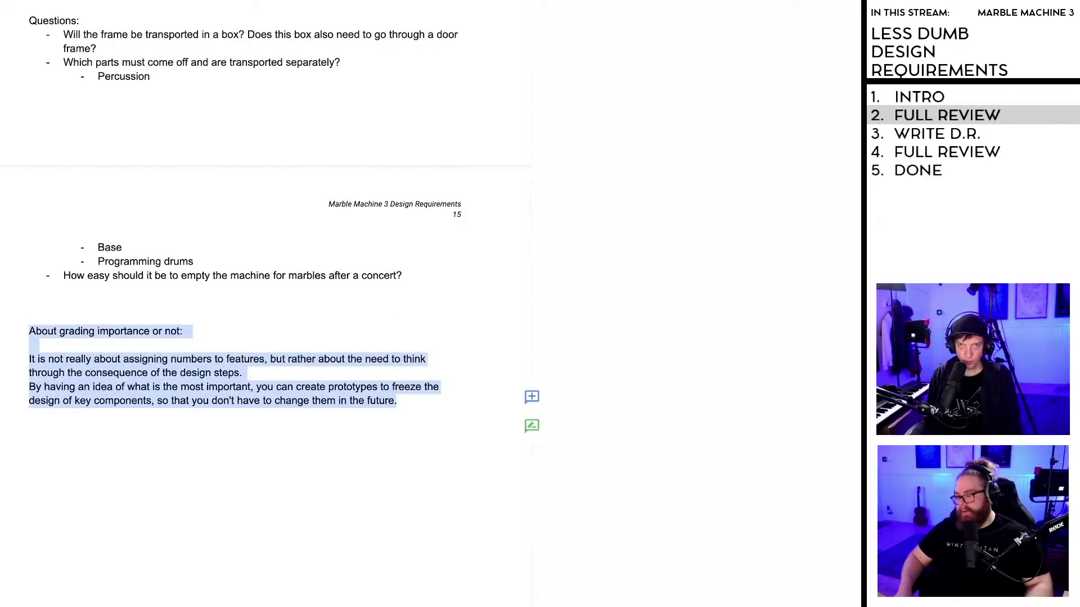
{"action": "key", "text": "ctrl+b"}
{"action": "key", "text": "ctrl+i"}
{"action": "left_click", "coordinate": [235, 322]}
Step: Look through the instrument input lists, sections 6 to 9, the sketchpad notes and the transportation requirements
{"action": "scroll", "coordinate": [267, 328], "scroll_direction": "up", "scroll_amount": 10}
{"action": "scroll", "coordinate": [268, 328], "scroll_direction": "up", "scroll_amount": 20}
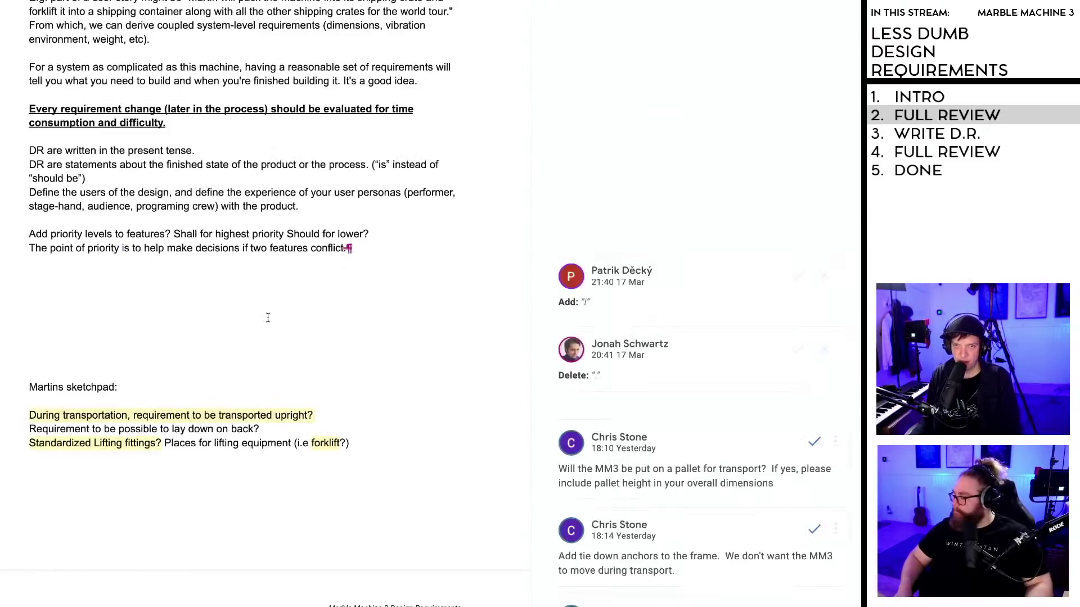
{"action": "scroll", "coordinate": [268, 319], "scroll_direction": "up", "scroll_amount": 5}
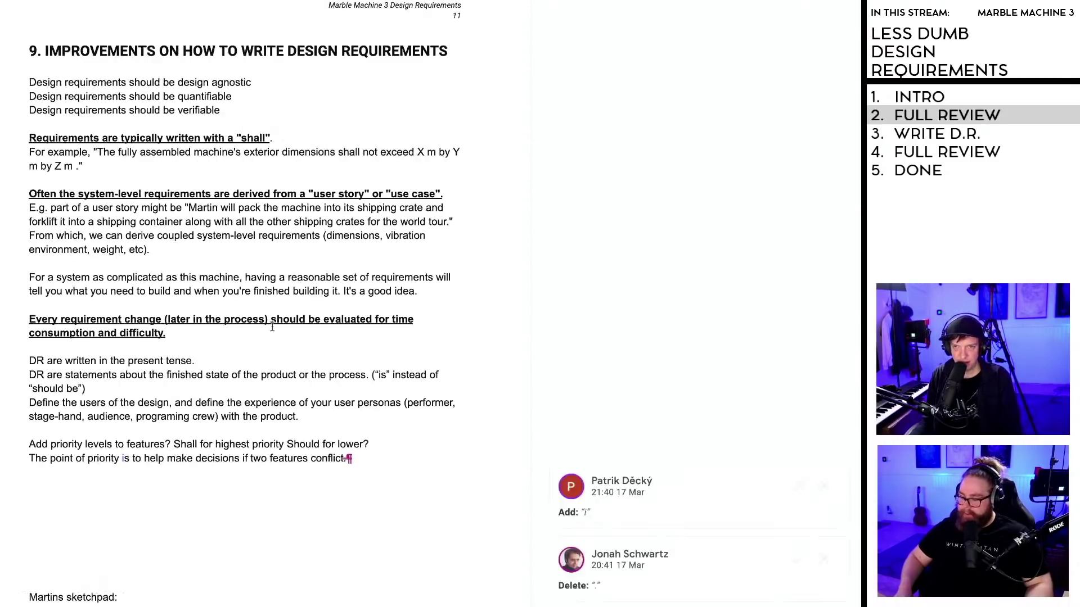
{"action": "scroll", "coordinate": [272, 327], "scroll_direction": "down", "scroll_amount": 10}
{"action": "scroll", "coordinate": [277, 318], "scroll_direction": "up", "scroll_amount": 5}
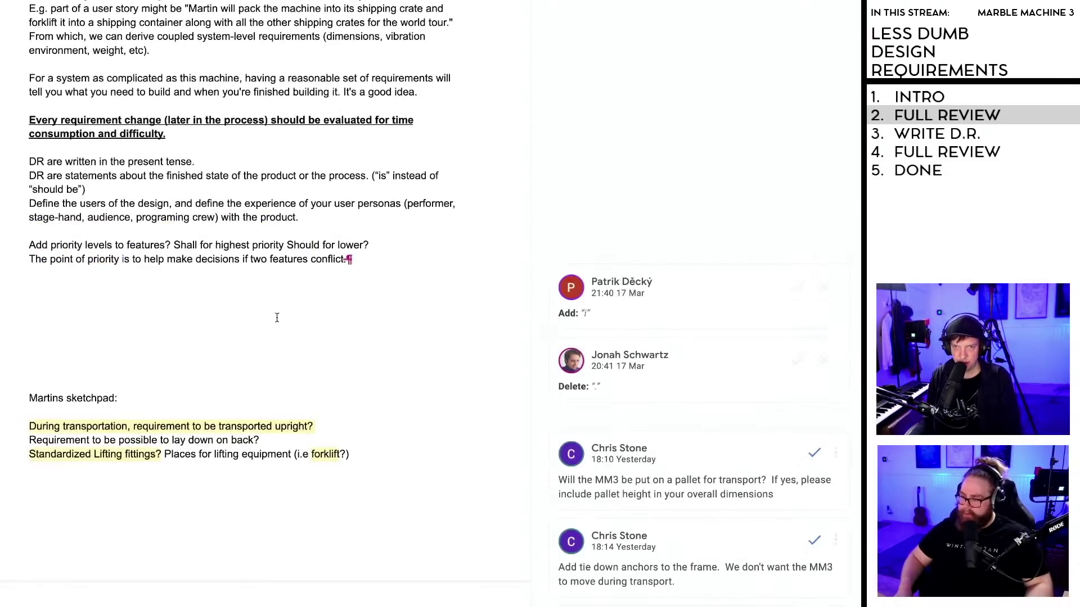
{"action": "scroll", "coordinate": [276, 318], "scroll_direction": "up", "scroll_amount": 20}
{"action": "scroll", "coordinate": [273, 320], "scroll_direction": "down", "scroll_amount": 8}
{"action": "scroll", "coordinate": [273, 322], "scroll_direction": "up", "scroll_amount": 15}
{"action": "scroll", "coordinate": [273, 322], "scroll_direction": "up", "scroll_amount": 20}
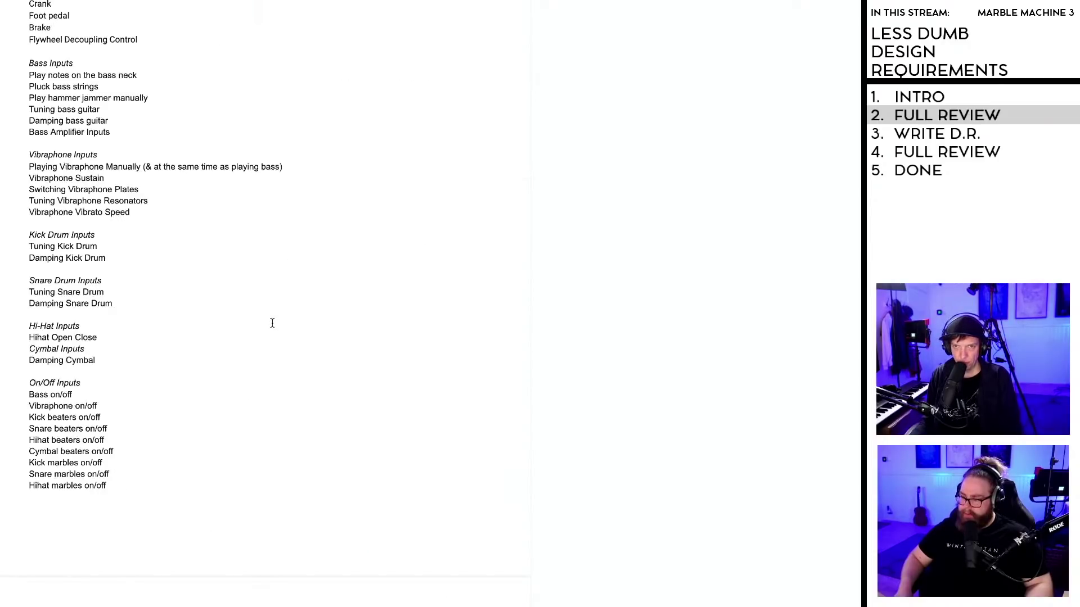
{"action": "scroll", "coordinate": [271, 323], "scroll_direction": "down", "scroll_amount": 18}
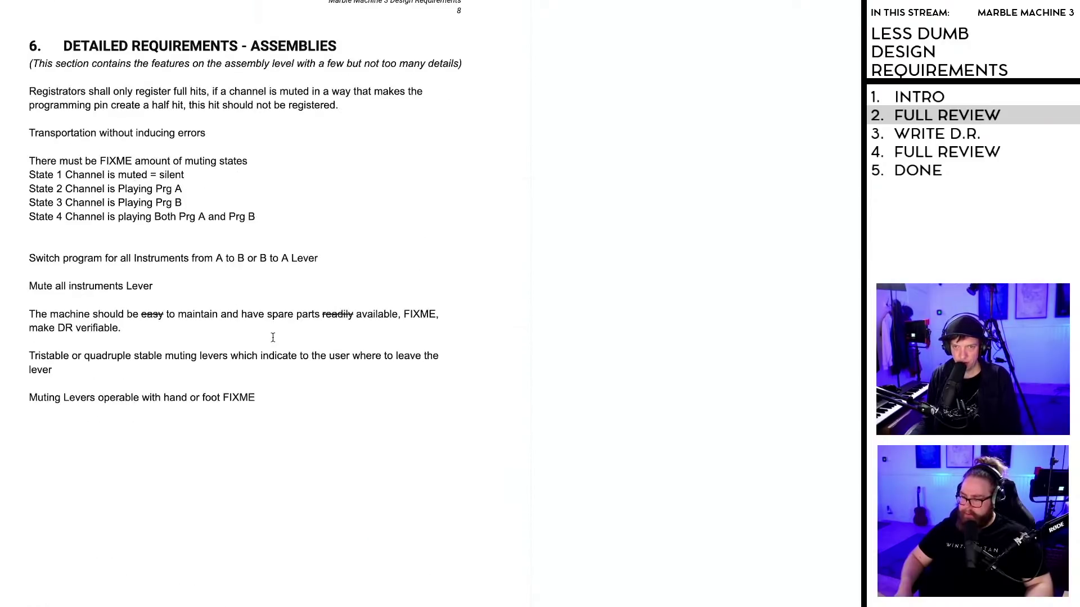
{"action": "scroll", "coordinate": [265, 334], "scroll_direction": "down", "scroll_amount": 15}
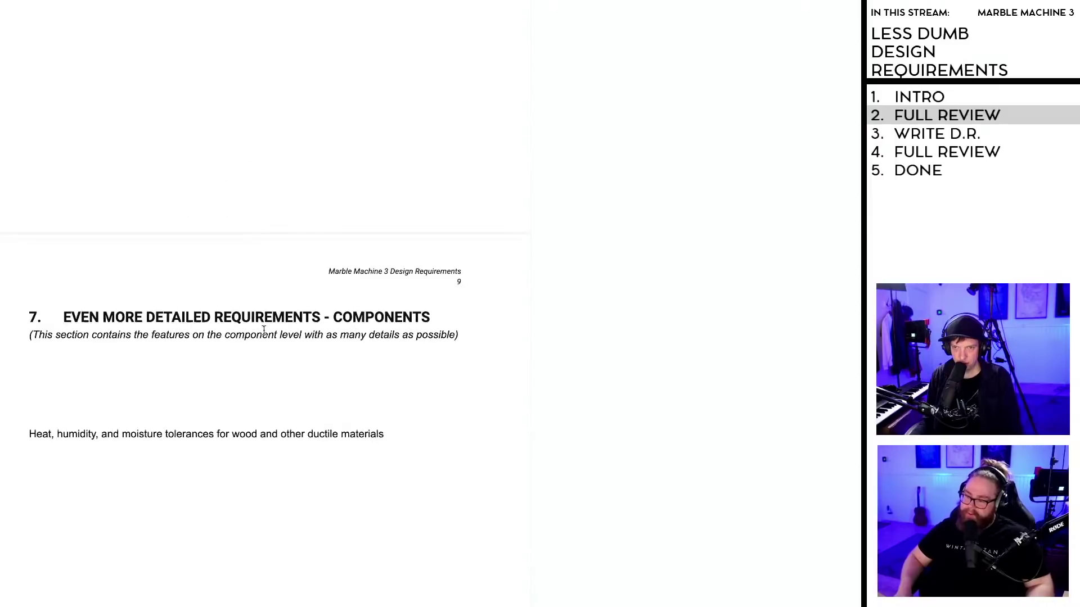
{"action": "scroll", "coordinate": [266, 332], "scroll_direction": "down", "scroll_amount": 10}
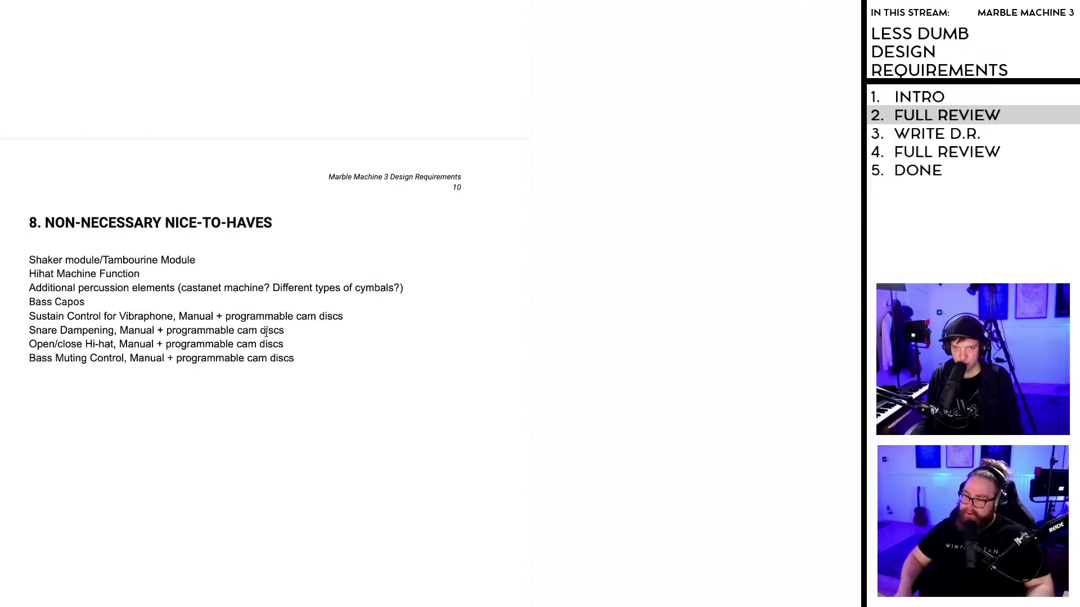
{"action": "scroll", "coordinate": [267, 332], "scroll_direction": "down", "scroll_amount": 6}
{"action": "scroll", "coordinate": [267, 333], "scroll_direction": "down", "scroll_amount": 14}
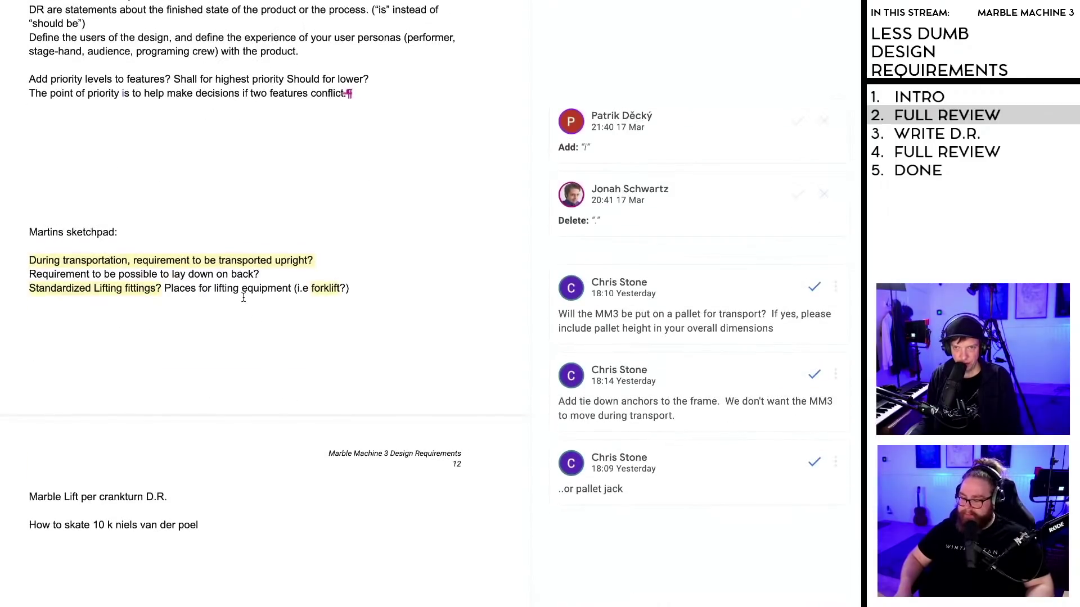
{"action": "scroll", "coordinate": [244, 297], "scroll_direction": "down", "scroll_amount": 3}
{"action": "scroll", "coordinate": [245, 299], "scroll_direction": "up", "scroll_amount": 1}
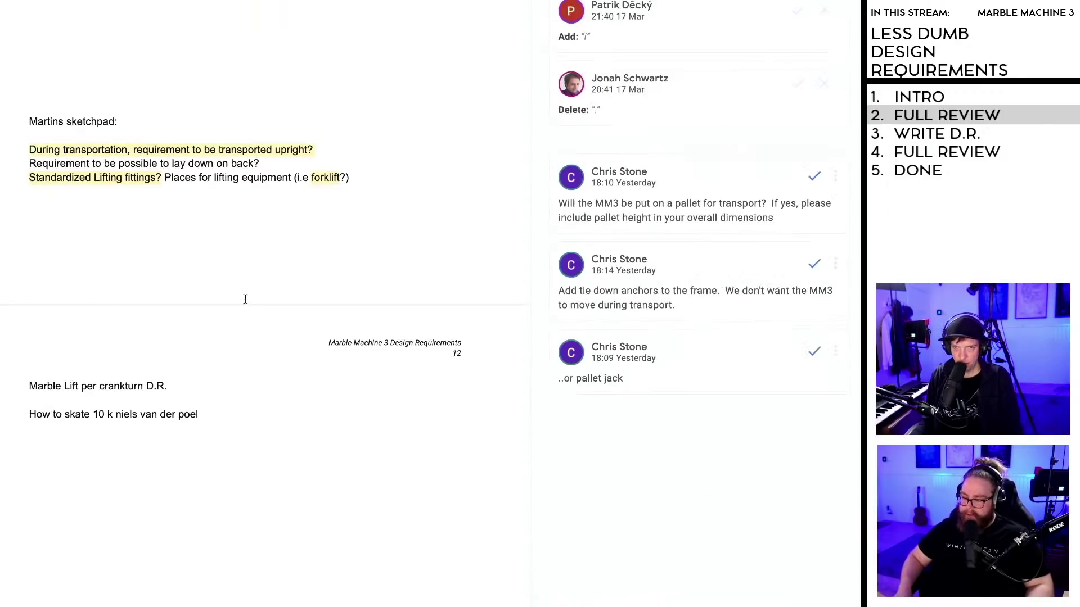
{"action": "scroll", "coordinate": [245, 298], "scroll_direction": "down", "scroll_amount": 15}
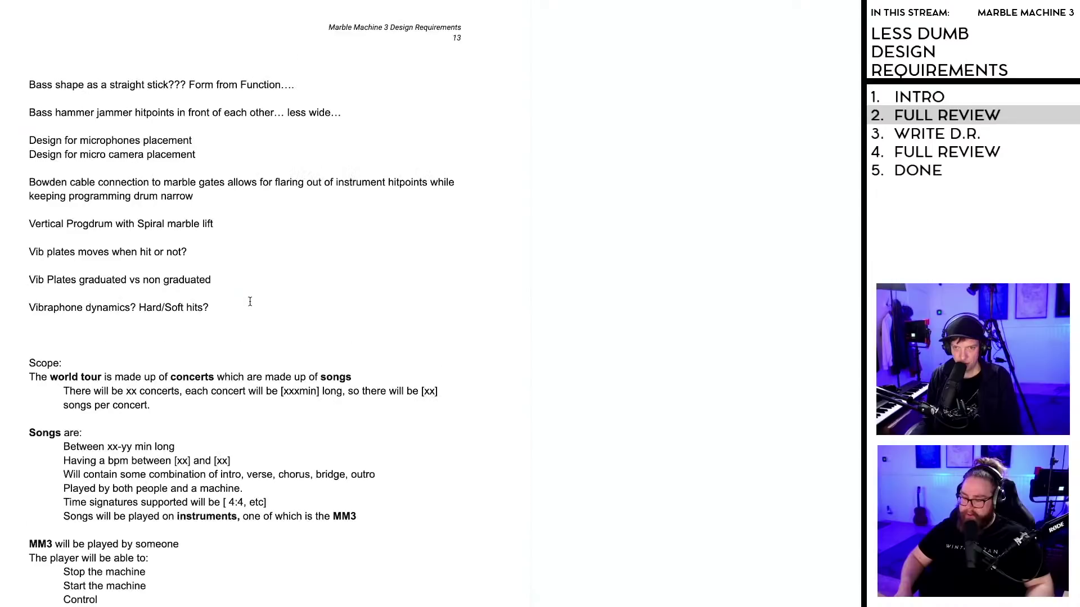
{"action": "scroll", "coordinate": [252, 302], "scroll_direction": "down", "scroll_amount": 7}
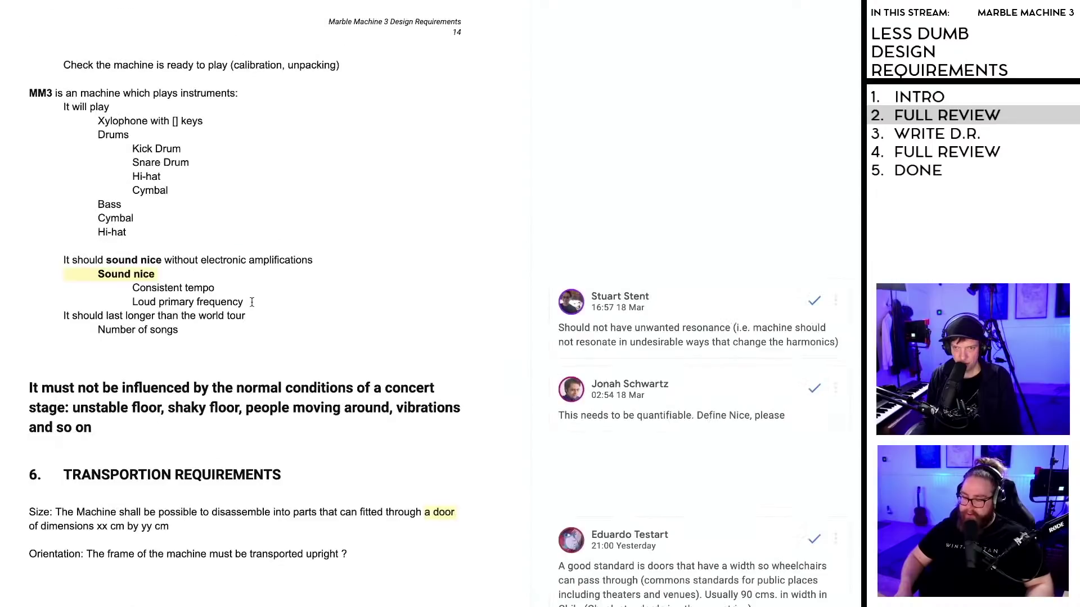
{"action": "scroll", "coordinate": [253, 307], "scroll_direction": "down", "scroll_amount": 9}
{"action": "scroll", "coordinate": [256, 314], "scroll_direction": "down", "scroll_amount": 5}
Step: Delete the two lines about priority at the end of section 9 and accept the leftover suggestion to delete the period
{"action": "scroll", "coordinate": [256, 313], "scroll_direction": "up", "scroll_amount": 20}
{"action": "scroll", "coordinate": [253, 314], "scroll_direction": "up", "scroll_amount": 20}
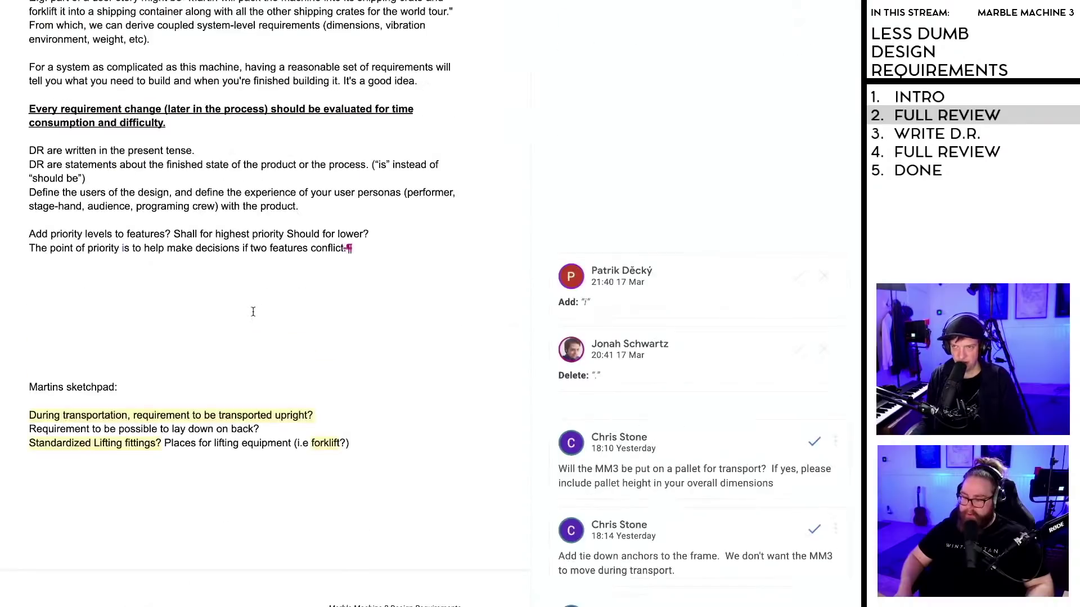
{"action": "scroll", "coordinate": [265, 298], "scroll_direction": "down", "scroll_amount": 11}
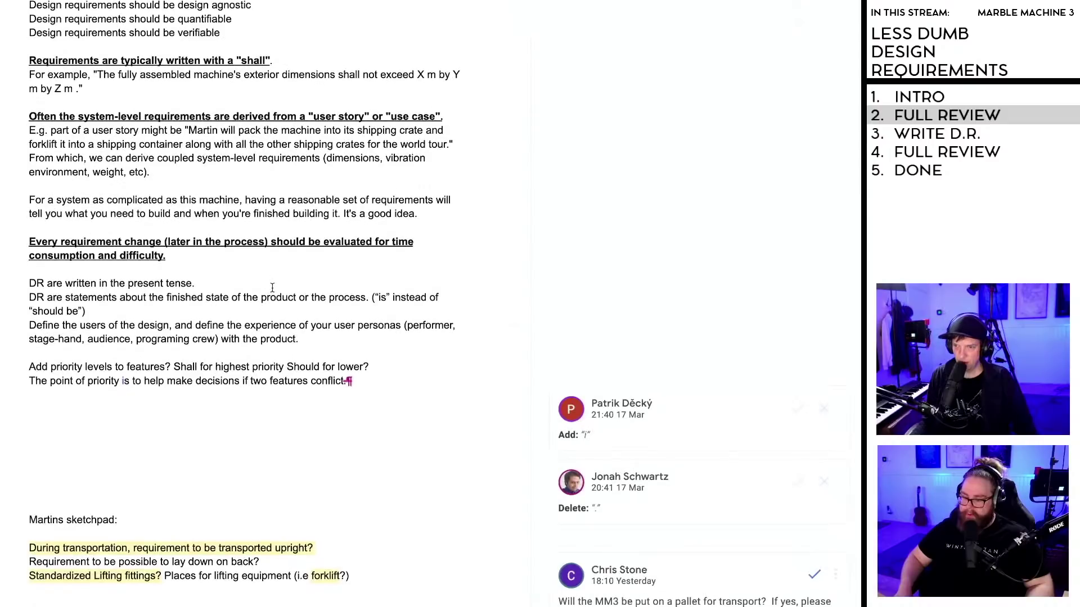
{"action": "scroll", "coordinate": [270, 289], "scroll_direction": "up", "scroll_amount": 7}
{"action": "scroll", "coordinate": [270, 288], "scroll_direction": "down", "scroll_amount": 7}
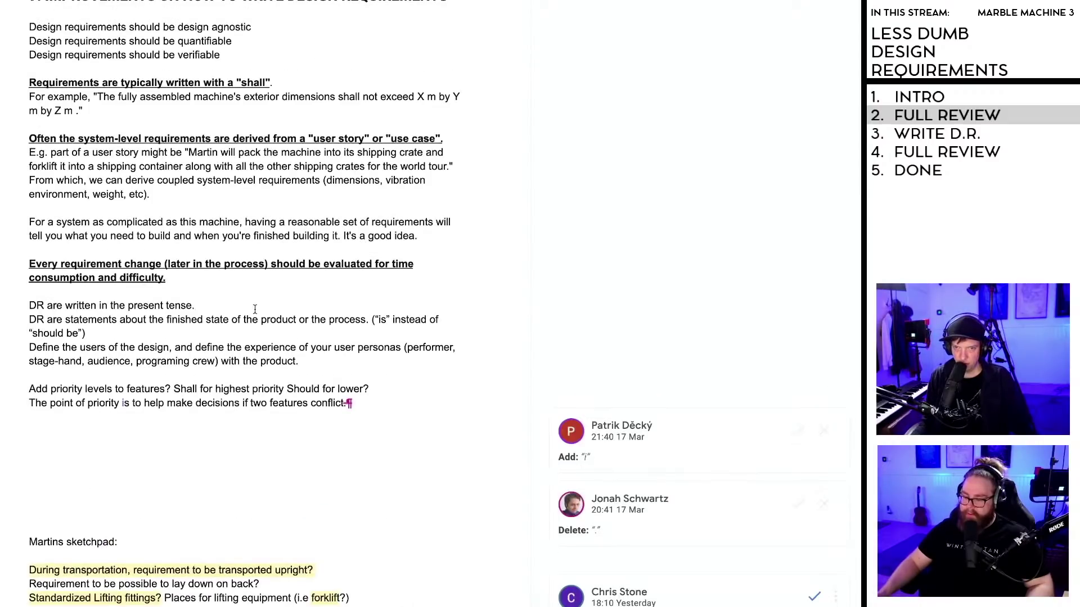
{"action": "scroll", "coordinate": [139, 382], "scroll_direction": "down", "scroll_amount": 3}
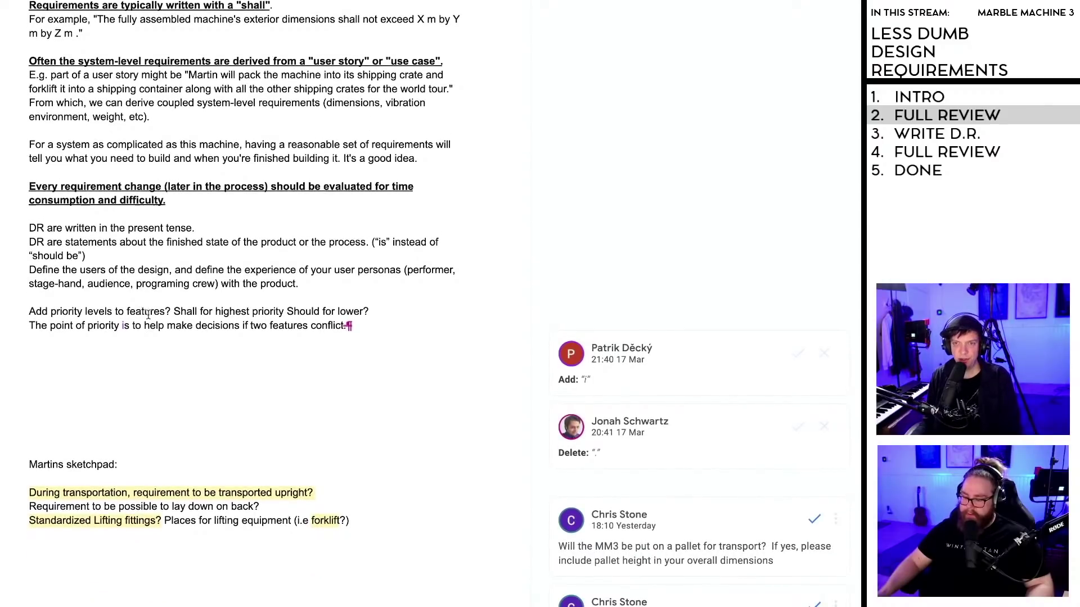
{"action": "scroll", "coordinate": [148, 316], "scroll_direction": "down", "scroll_amount": 1}
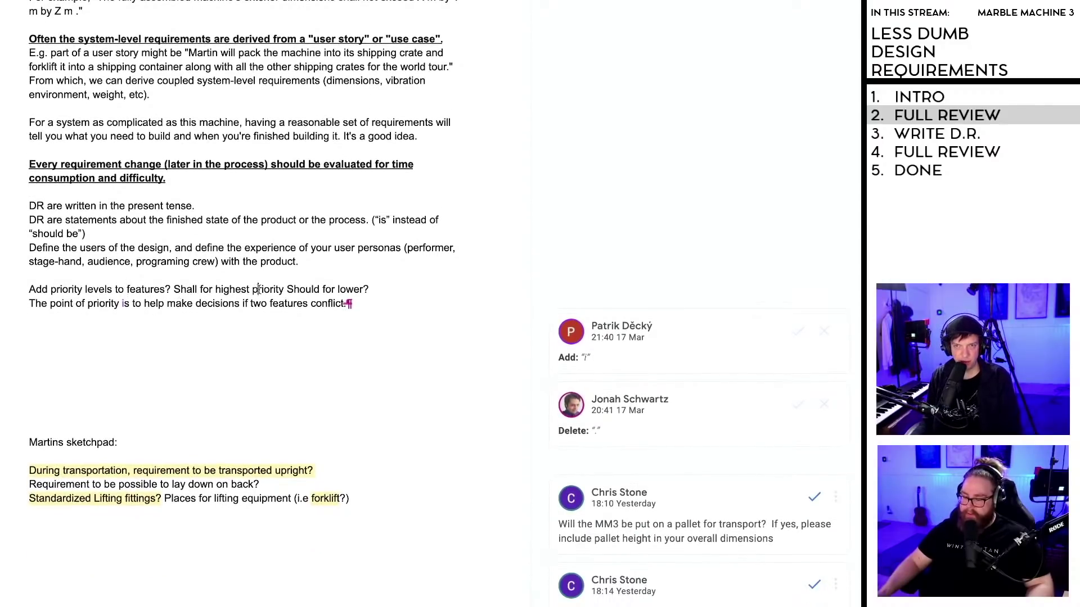
{"action": "scroll", "coordinate": [259, 289], "scroll_direction": "down", "scroll_amount": 1}
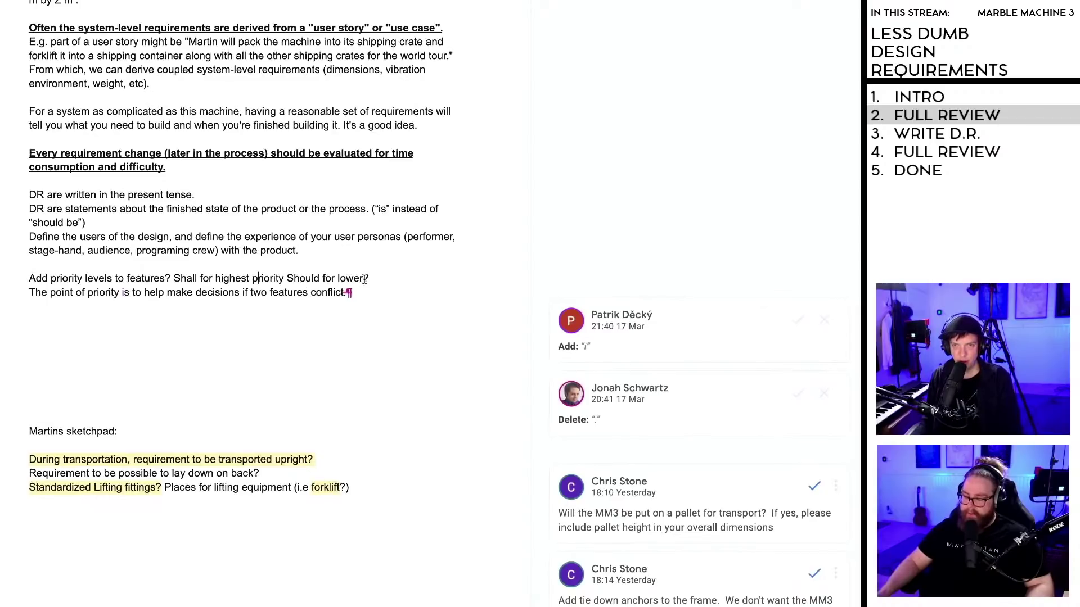
{"action": "left_click_drag", "start_coordinate": [368, 279], "coordinate": [18, 279]}
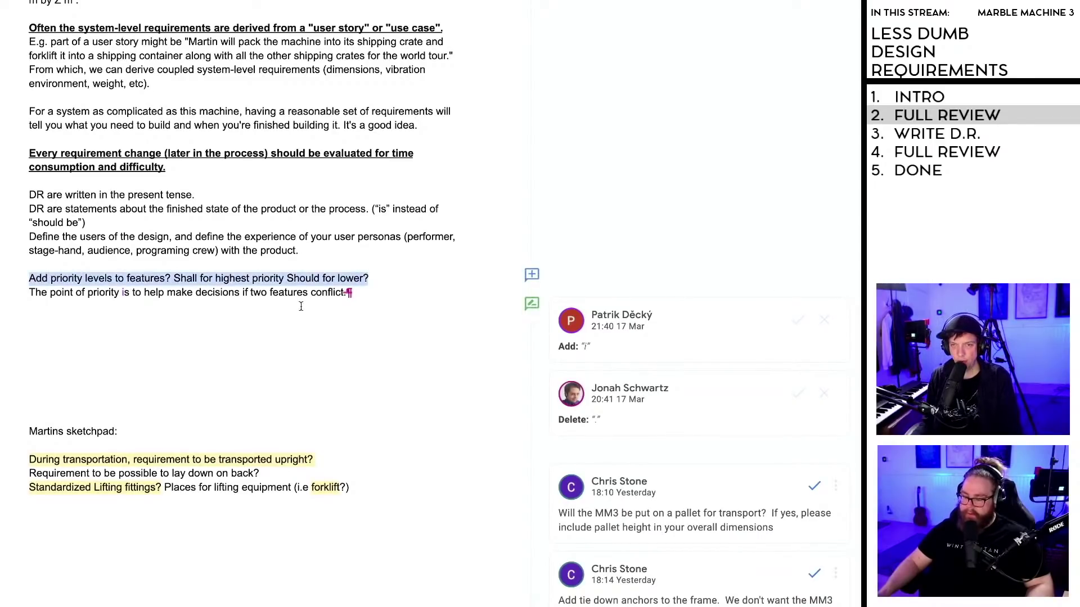
{"action": "key", "text": "BackSpace"}
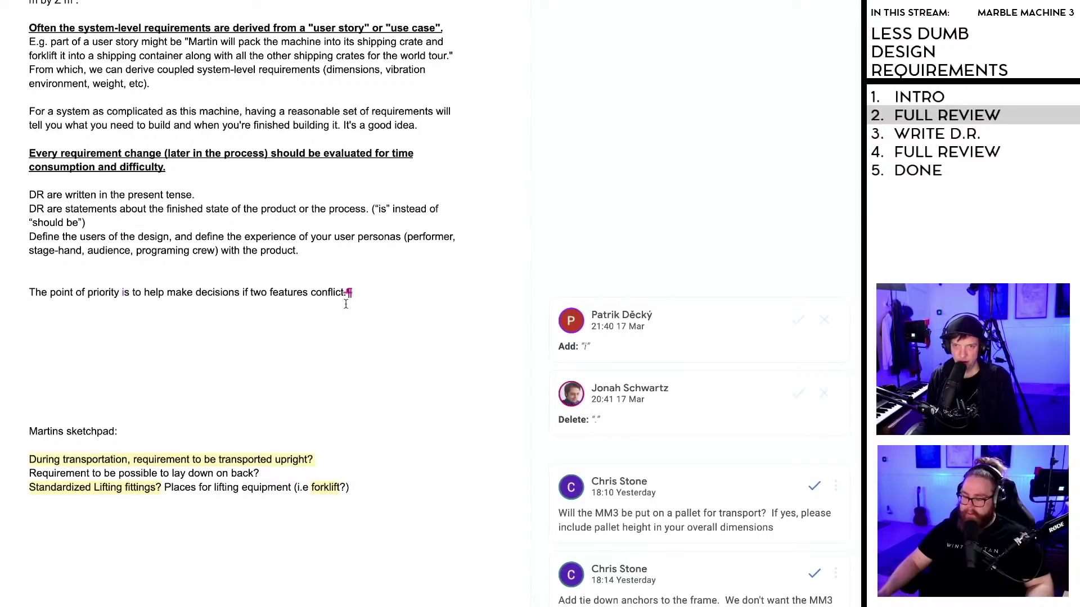
{"action": "left_click_drag", "start_coordinate": [358, 294], "coordinate": [22, 290]}
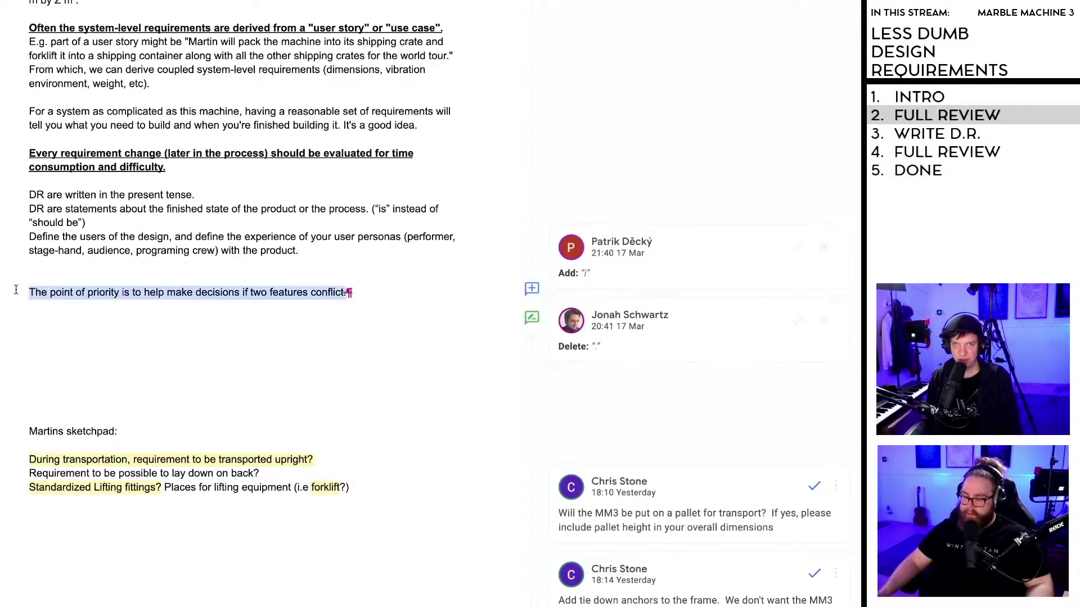
{"action": "key", "text": "BackSpace"}
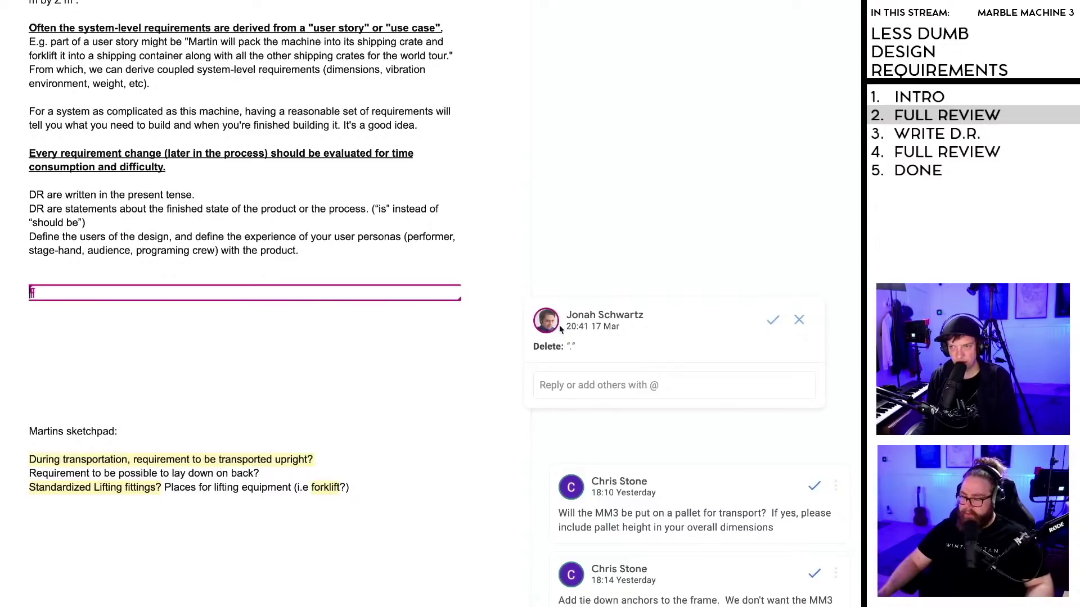
{"action": "left_click", "coordinate": [773, 320]}
Step: Insert blank lines above the sketchpad heading below section 9 so that the sketchpad starts on a new page
{"action": "key", "text": "Down"}
{"action": "key", "text": "Down"}
{"action": "key", "text": "Down"}
{"action": "key", "text": "Down"}
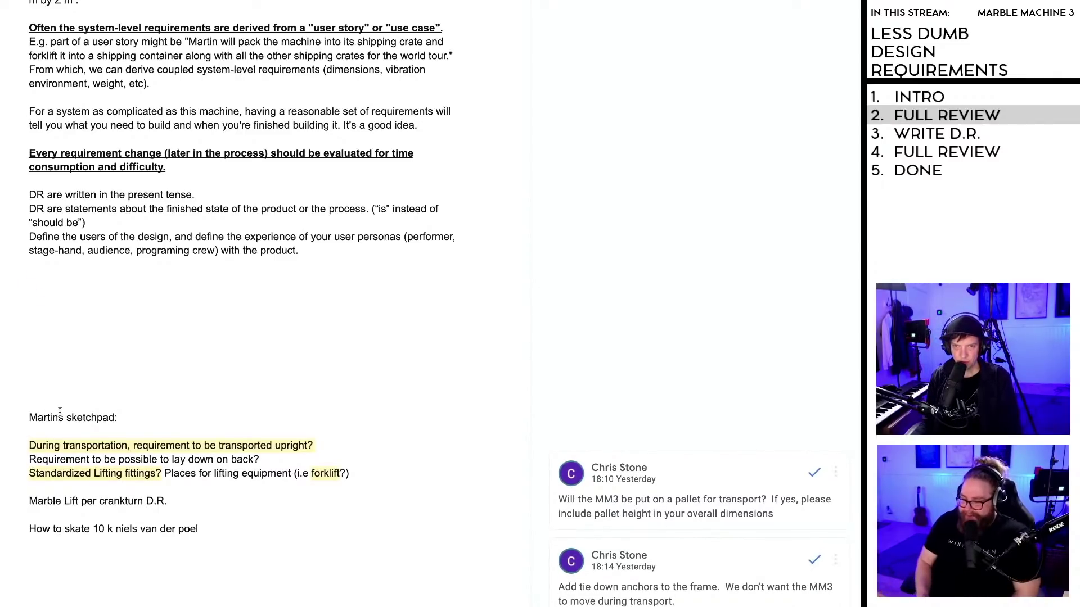
{"action": "scroll", "coordinate": [130, 397], "scroll_direction": "down", "scroll_amount": 3}
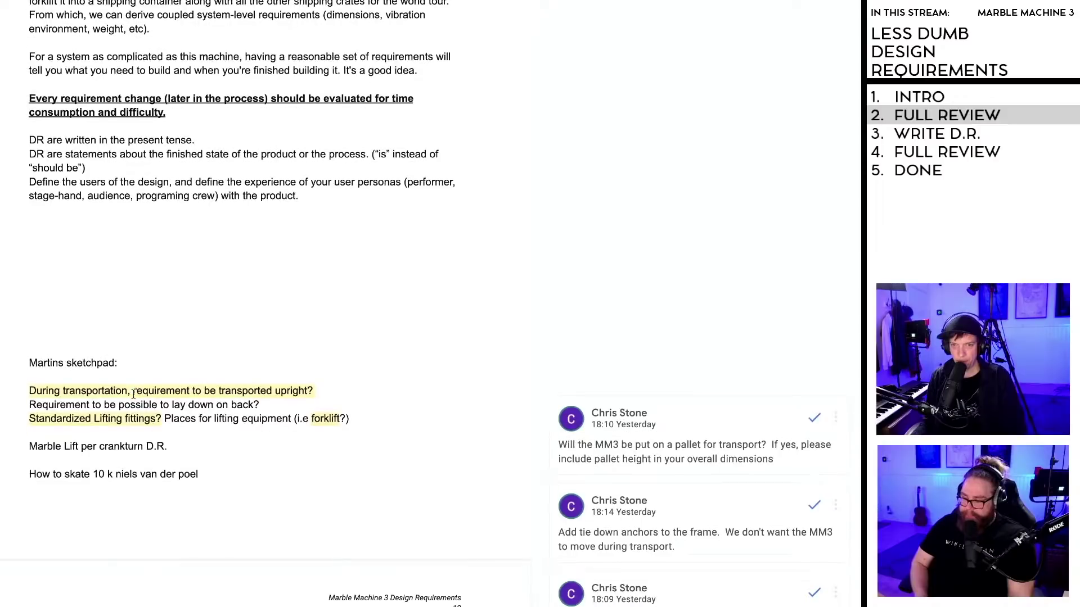
{"action": "key", "text": "Return"}
{"action": "key", "text": "Return"}
{"action": "key", "text": "Return"}
{"action": "key", "text": "Return"}
{"action": "key", "text": "Return"}
{"action": "key", "text": "Return"}
{"action": "key", "text": "Return"}
{"action": "key", "text": "Return"}
{"action": "key", "text": "Return"}
{"action": "key", "text": "Return"}
{"action": "key", "text": "Return"}
{"action": "key", "text": "Return"}
{"action": "key", "text": "Return"}
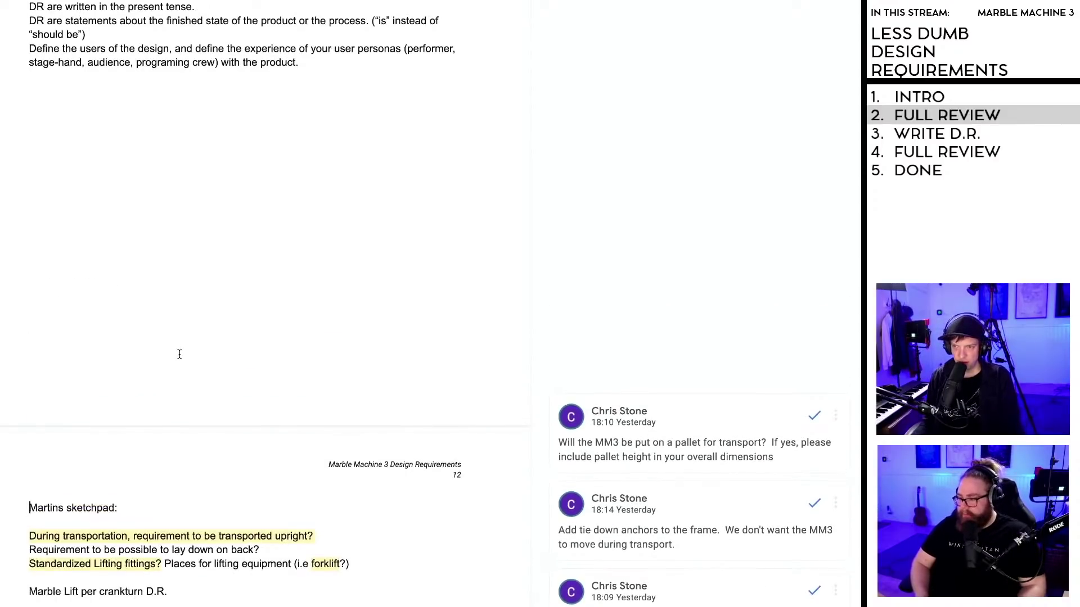
Step: Read and resolve the three sketchpad comments about pallet height, tie-down anchors and the pallet jack
{"action": "scroll", "coordinate": [180, 354], "scroll_direction": "down", "scroll_amount": 20}
{"action": "scroll", "coordinate": [183, 358], "scroll_direction": "down", "scroll_amount": 20}
{"action": "scroll", "coordinate": [202, 371], "scroll_direction": "up", "scroll_amount": 20}
{"action": "scroll", "coordinate": [217, 373], "scroll_direction": "up", "scroll_amount": 12}
{"action": "scroll", "coordinate": [219, 373], "scroll_direction": "down", "scroll_amount": 8}
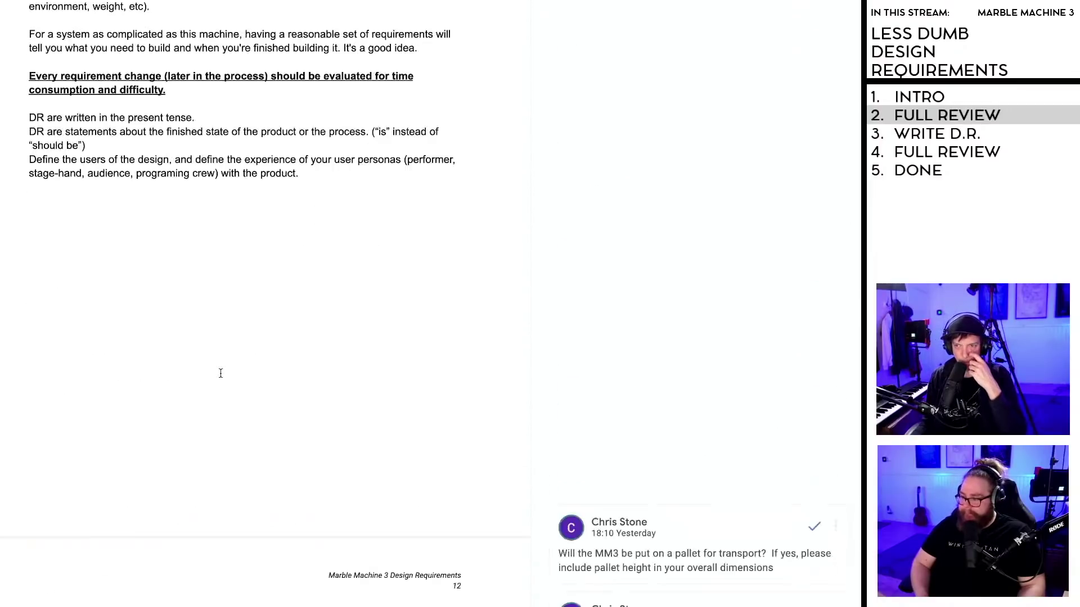
{"action": "scroll", "coordinate": [220, 373], "scroll_direction": "down", "scroll_amount": 5}
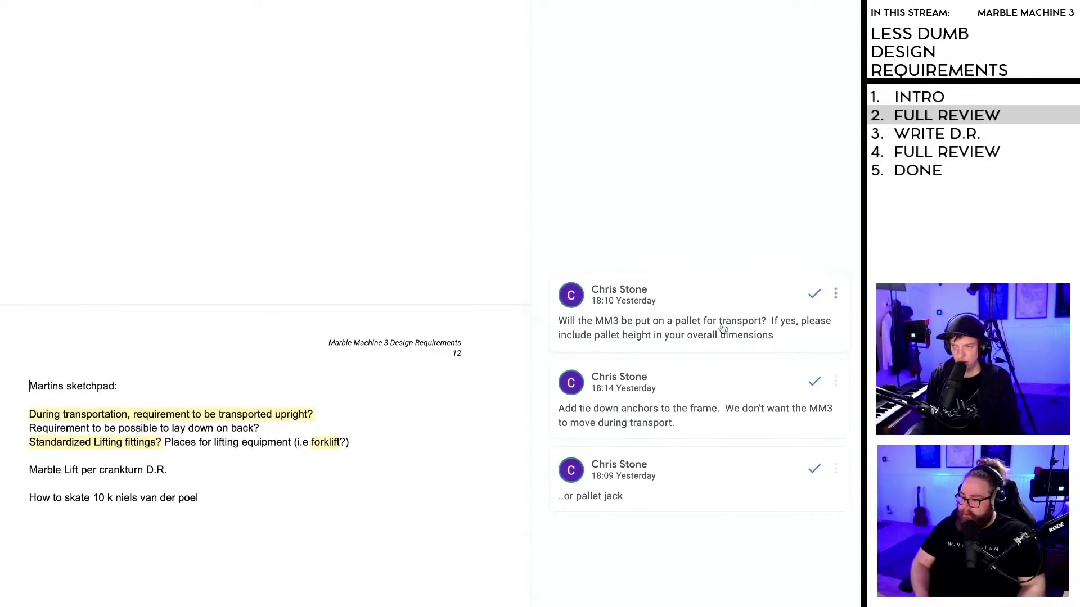
{"action": "scroll", "coordinate": [641, 326], "scroll_direction": "down", "scroll_amount": 1}
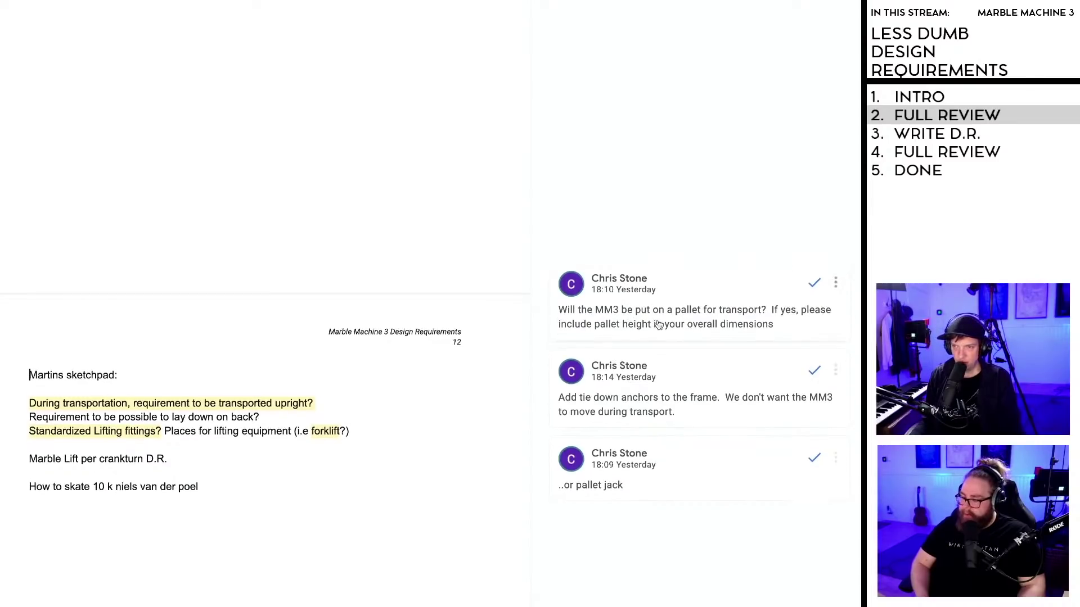
{"action": "scroll", "coordinate": [644, 315], "scroll_direction": "down", "scroll_amount": 1}
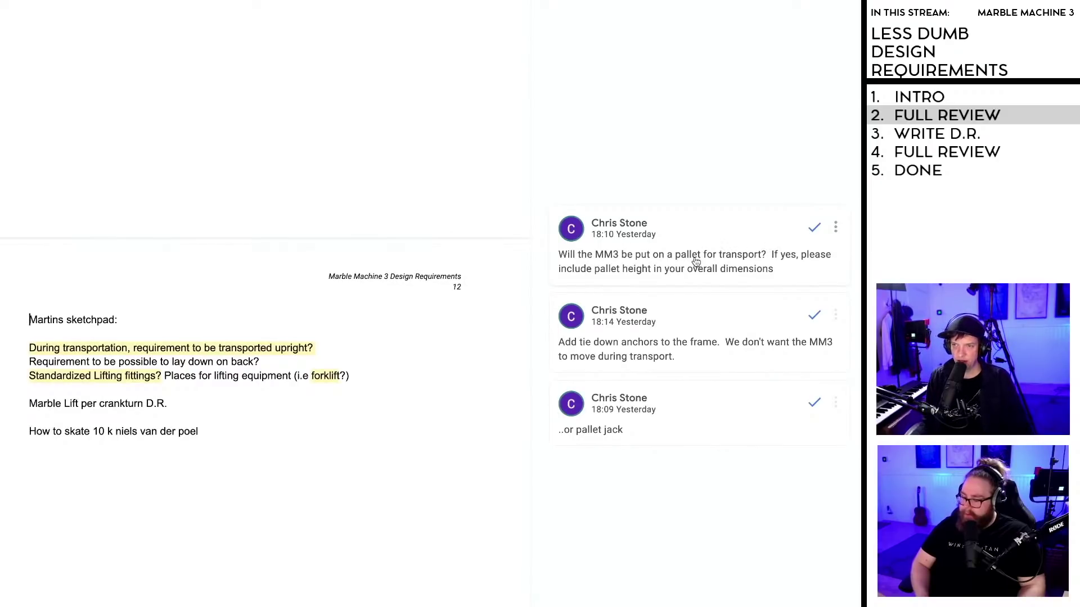
{"action": "scroll", "coordinate": [613, 274], "scroll_direction": "down", "scroll_amount": 1}
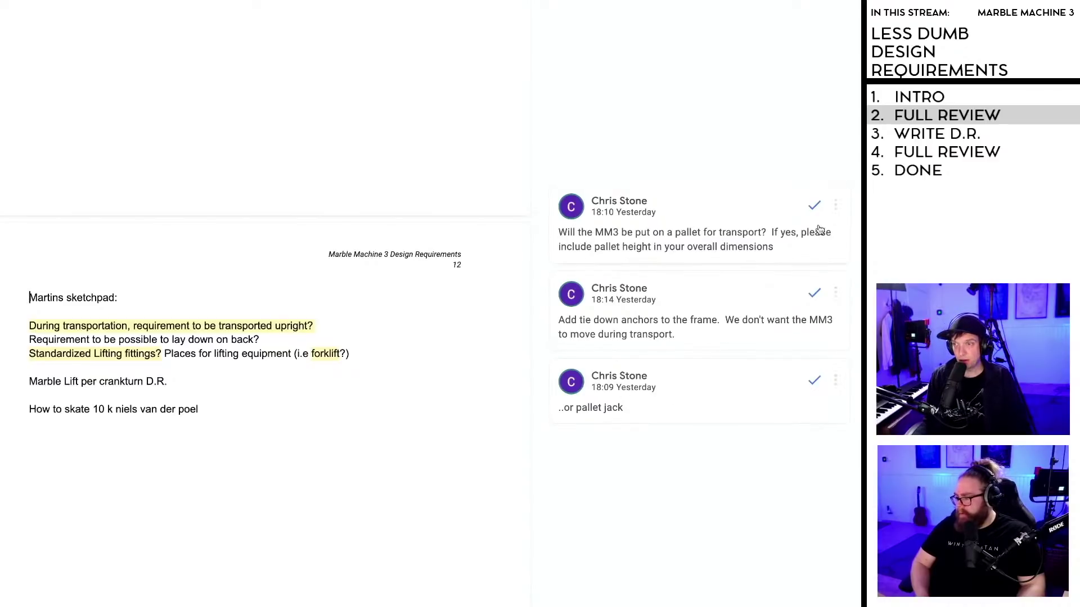
{"action": "left_click", "coordinate": [814, 208]}
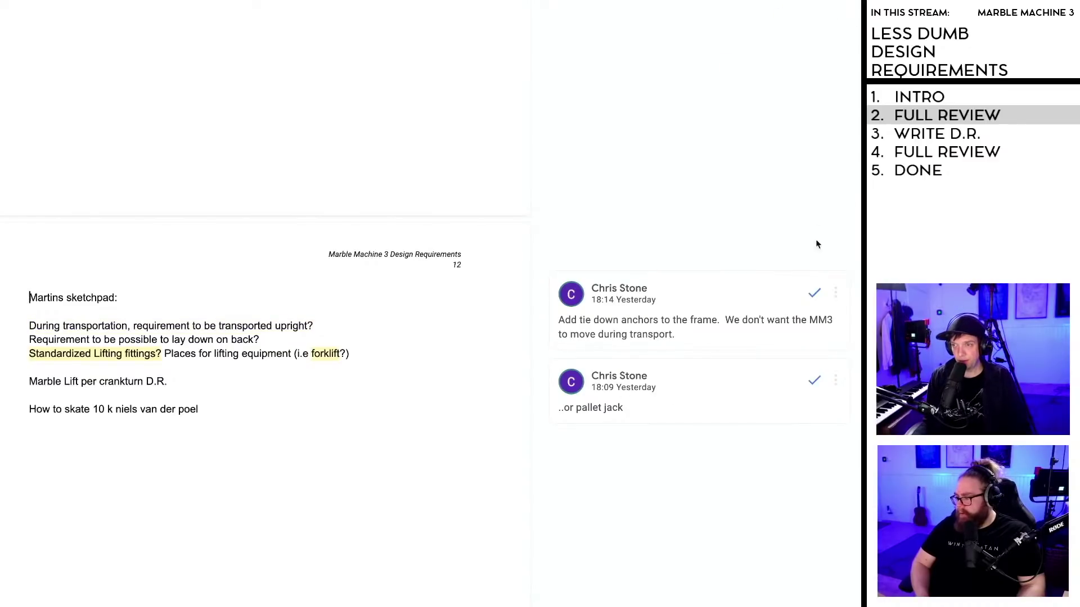
{"action": "left_click", "coordinate": [815, 293]}
{"action": "left_click", "coordinate": [814, 380]}
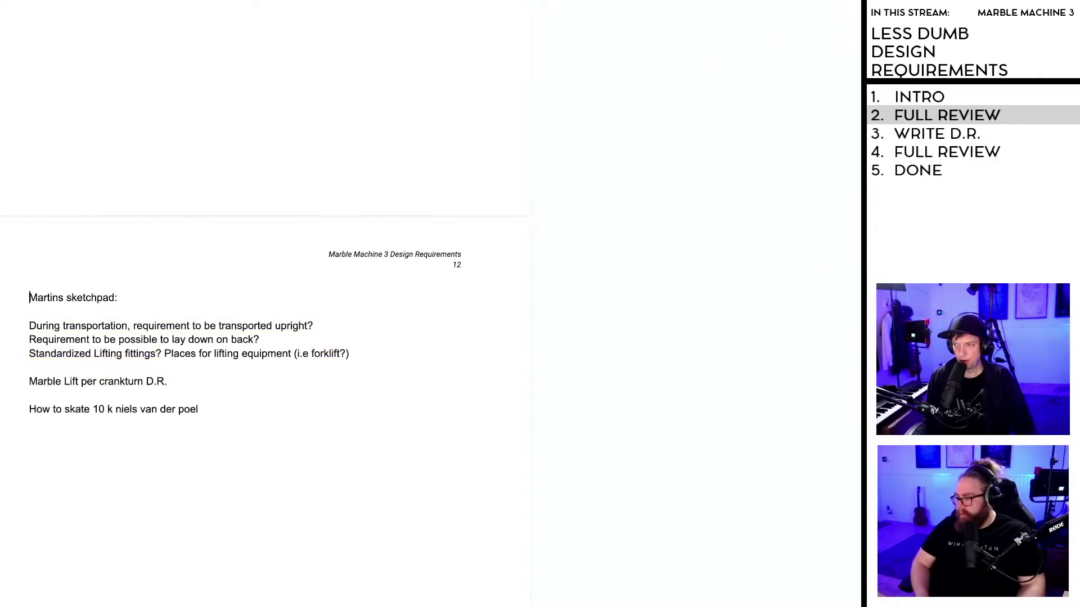
Step: Add below the About Making Suggestions text: Keep all suggestions design agnostic, we are only writing the “what the user can do with the machine” not the “how”
{"action": "scroll", "coordinate": [270, 304], "scroll_direction": "up", "scroll_amount": 20}
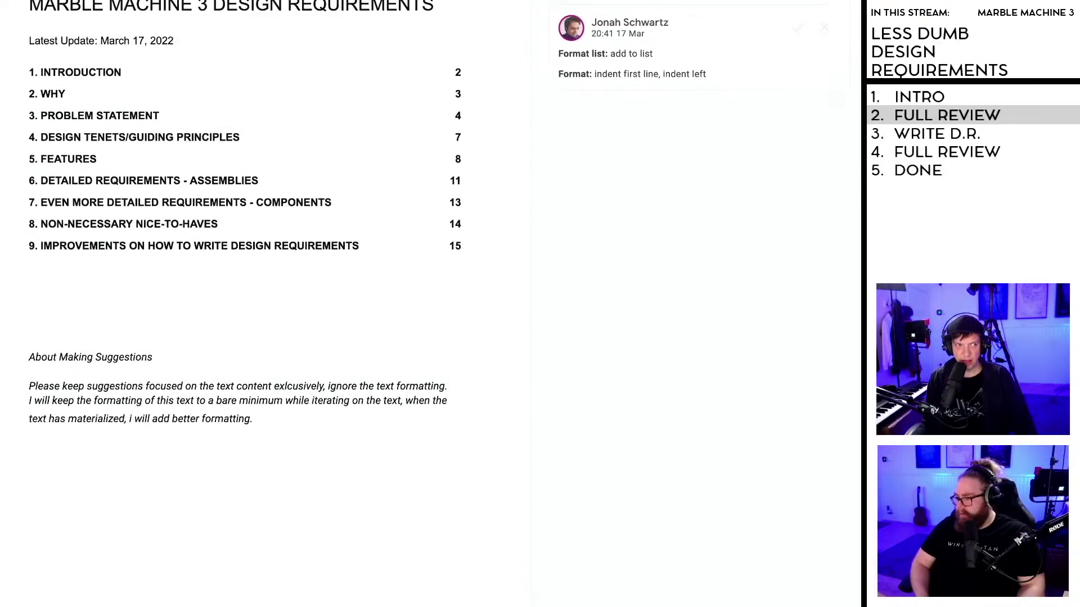
{"action": "left_click", "coordinate": [278, 452]}
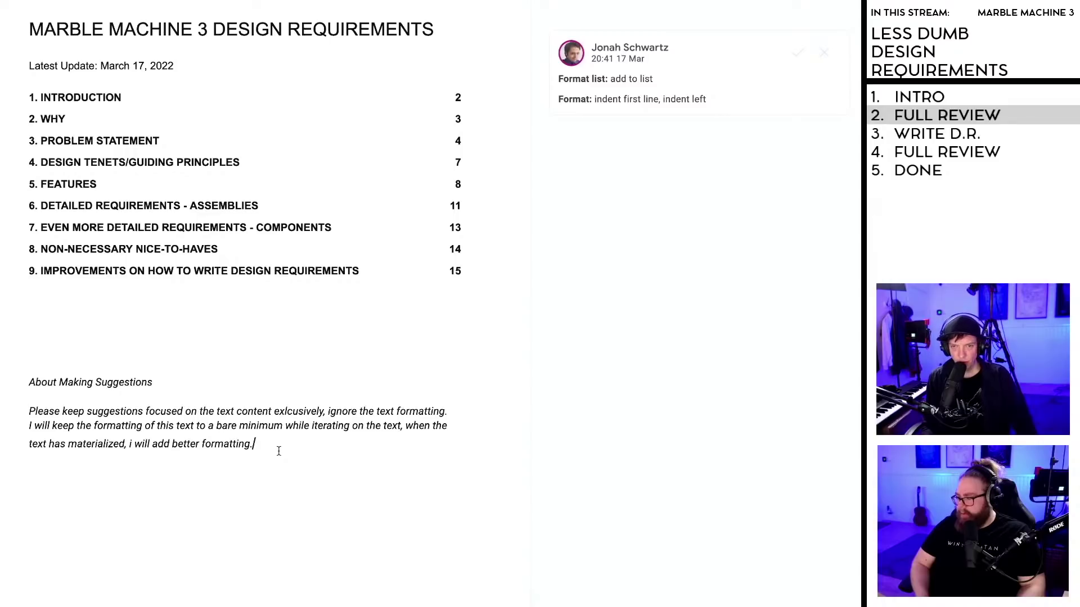
{"action": "key", "text": "Return"}
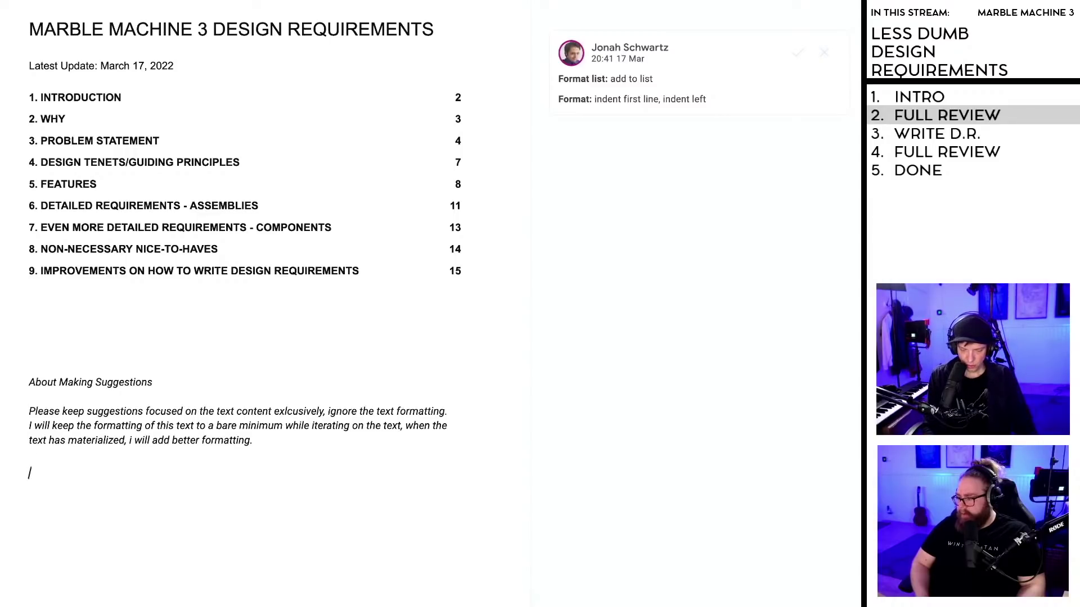
{"action": "type", "text": "Keep all "}
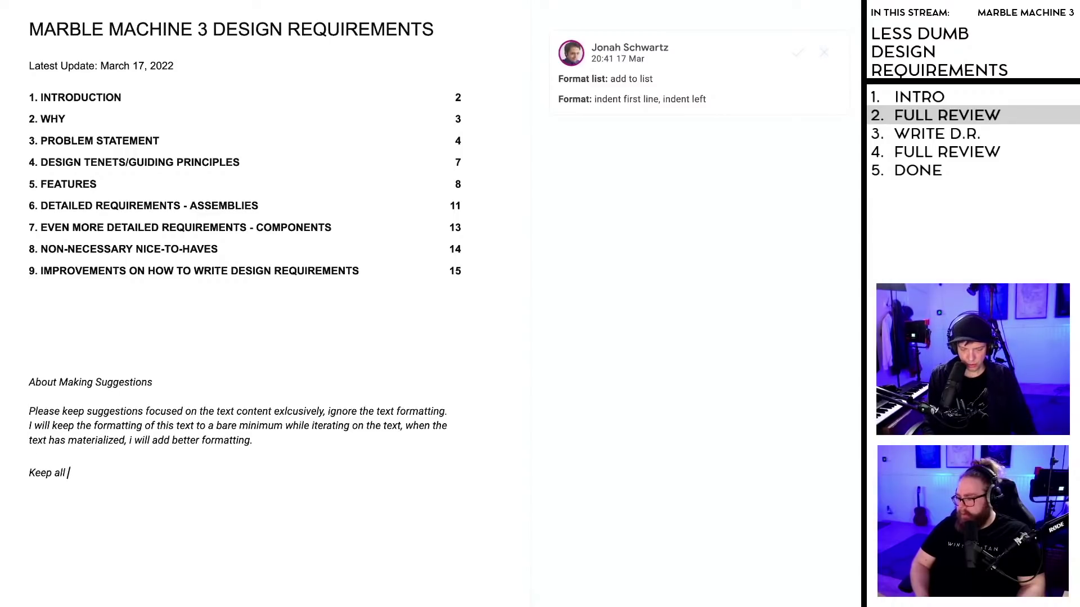
{"action": "type", "text": "suggestions design agnostic,"}
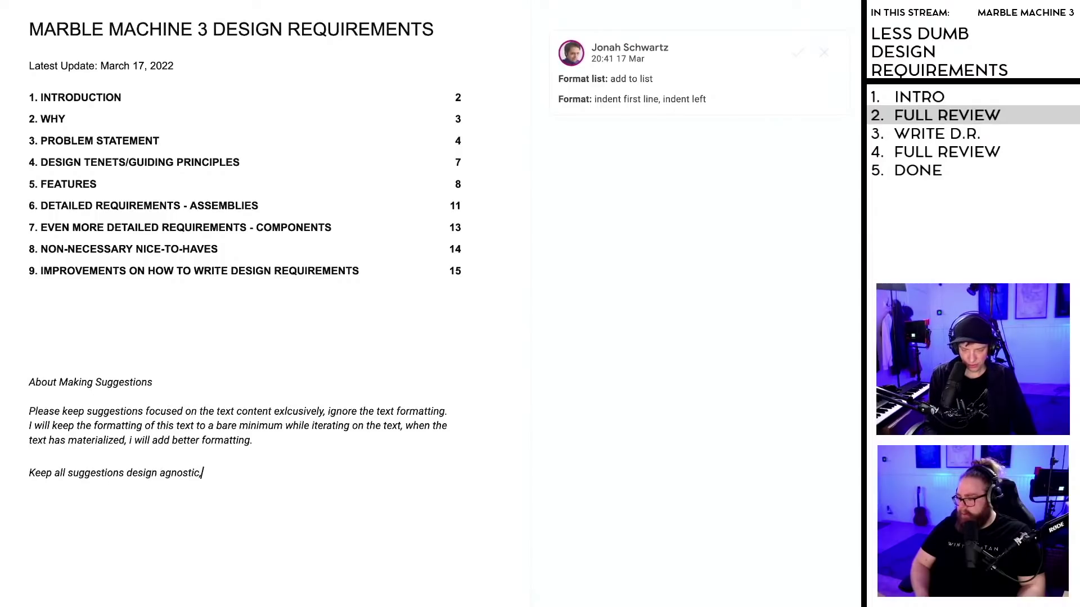
{"action": "type", "text": " we are only writing the “what the"}
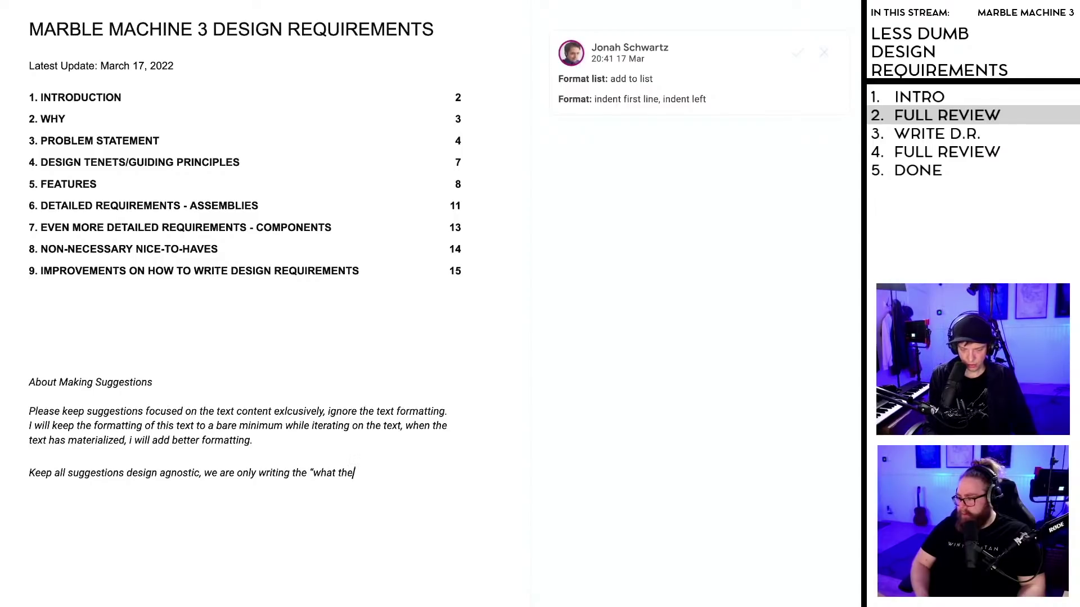
{"action": "type", "text": "user can do with the machine\" not the "}
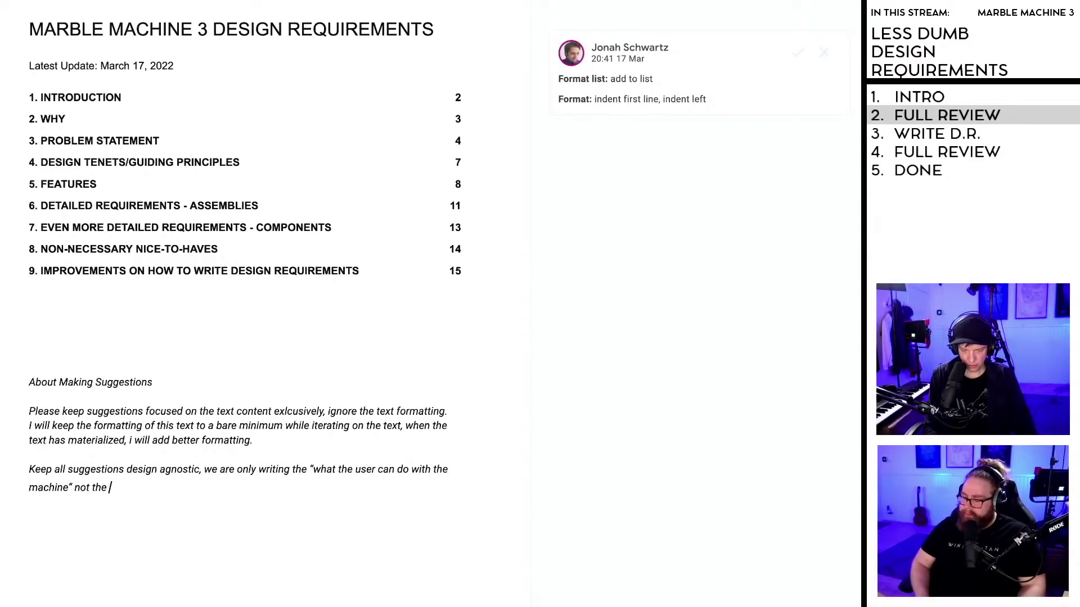
{"action": "type", "text": "\"how\""}
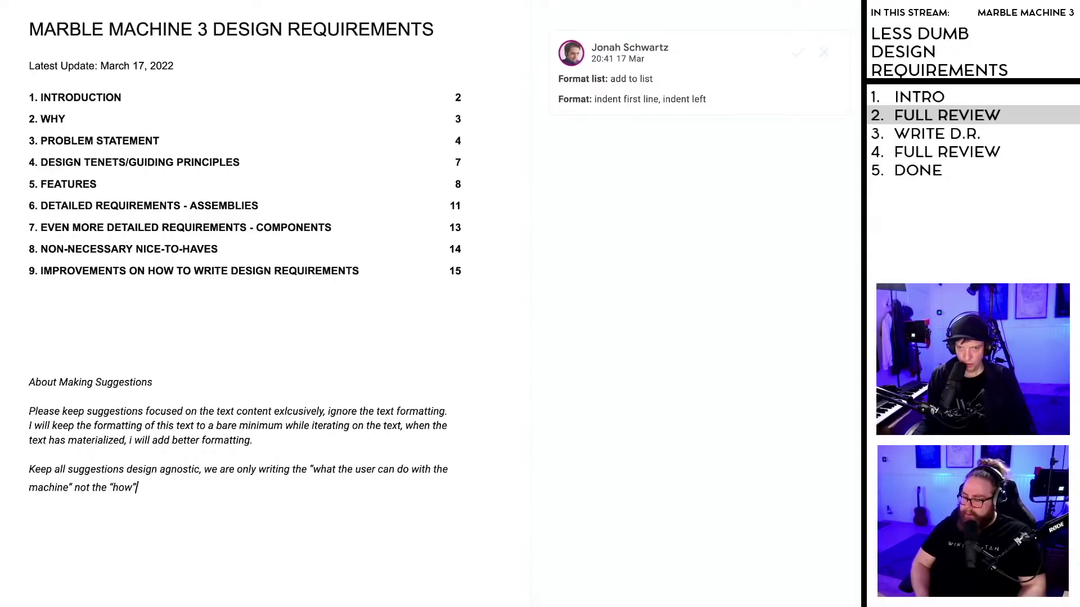
{"action": "type", "text": "."}
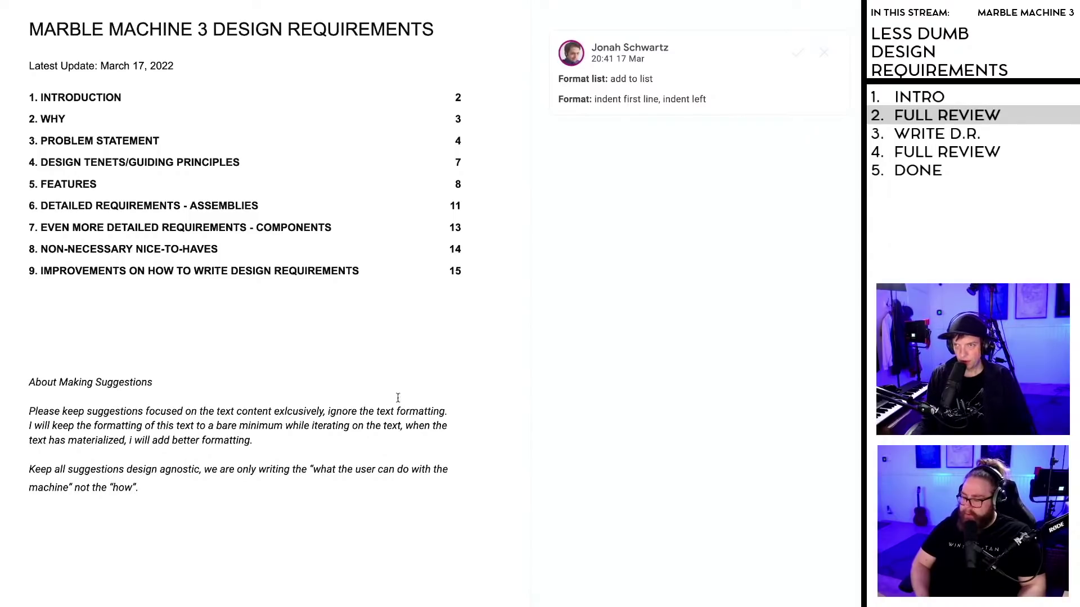
Step: Open and clear the list and indent formatting suggestion attached to the document title
{"action": "left_click", "coordinate": [631, 79]}
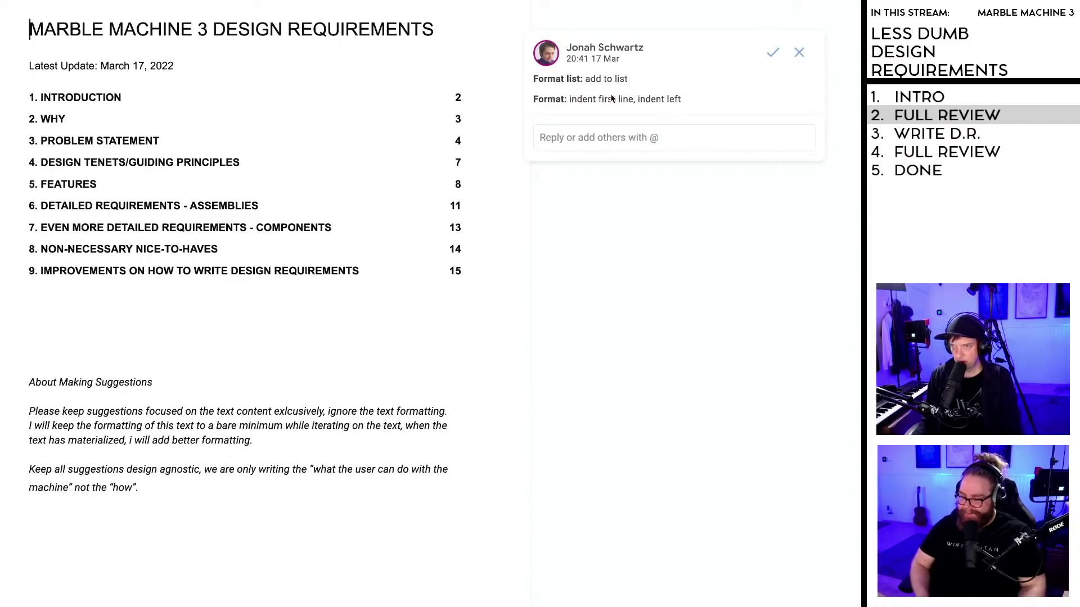
{"action": "left_click", "coordinate": [426, 280]}
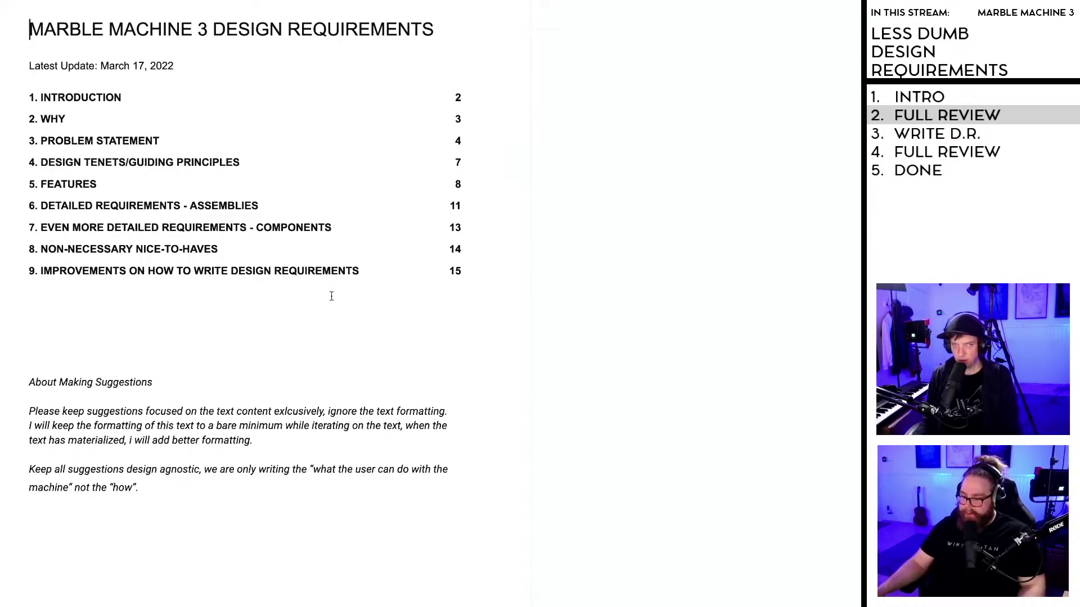
Step: Look through the rest of the document and the sketchpad notes for comments that are still open
{"action": "scroll", "coordinate": [289, 342], "scroll_direction": "down", "scroll_amount": 5}
{"action": "scroll", "coordinate": [289, 342], "scroll_direction": "down", "scroll_amount": 20}
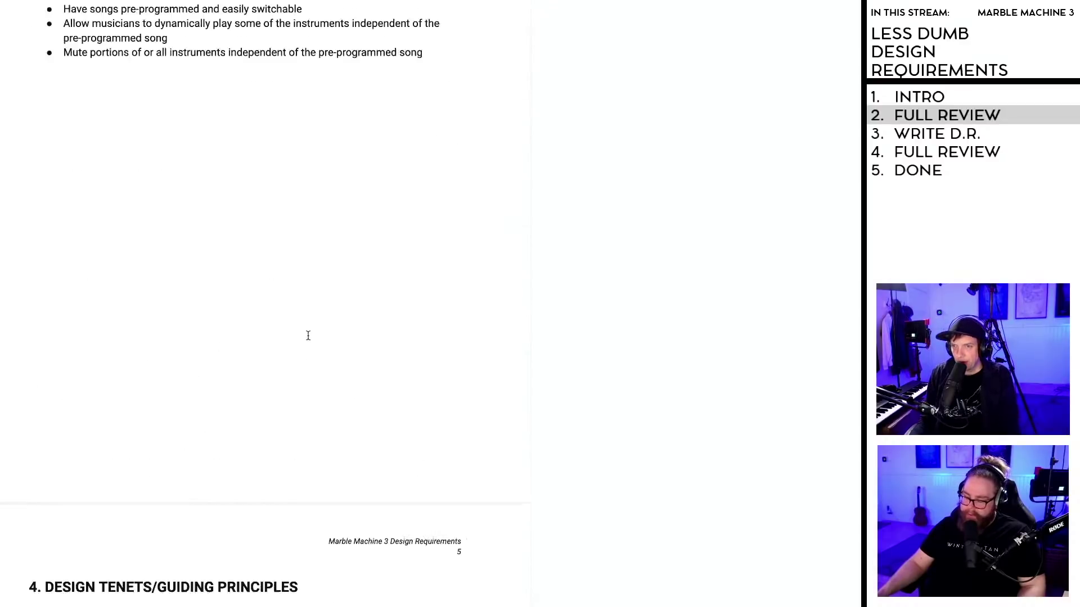
{"action": "scroll", "coordinate": [308, 336], "scroll_direction": "down", "scroll_amount": 20}
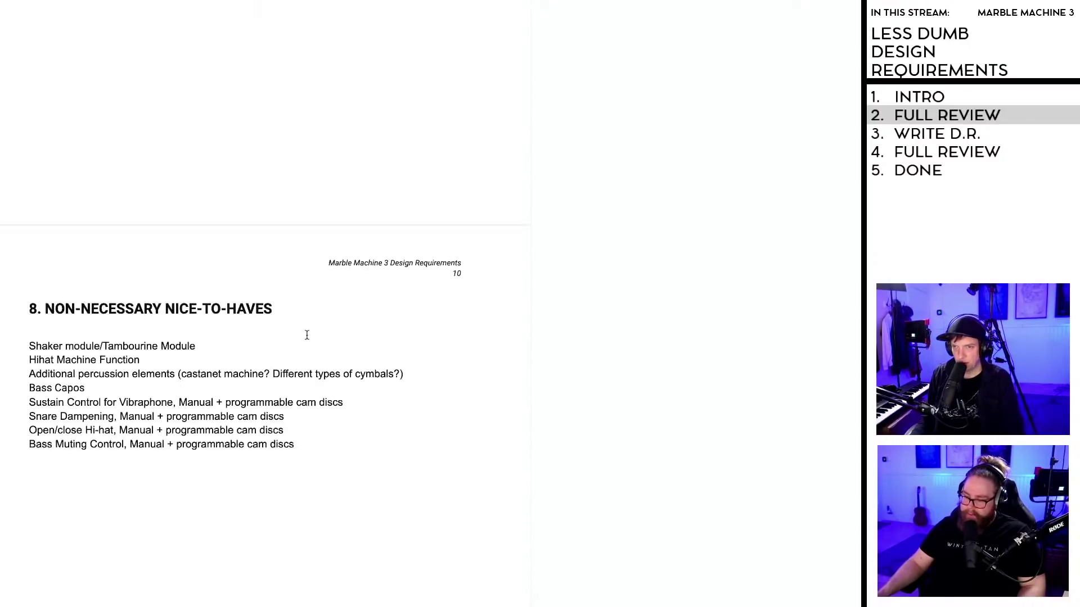
{"action": "scroll", "coordinate": [306, 335], "scroll_direction": "down", "scroll_amount": 20}
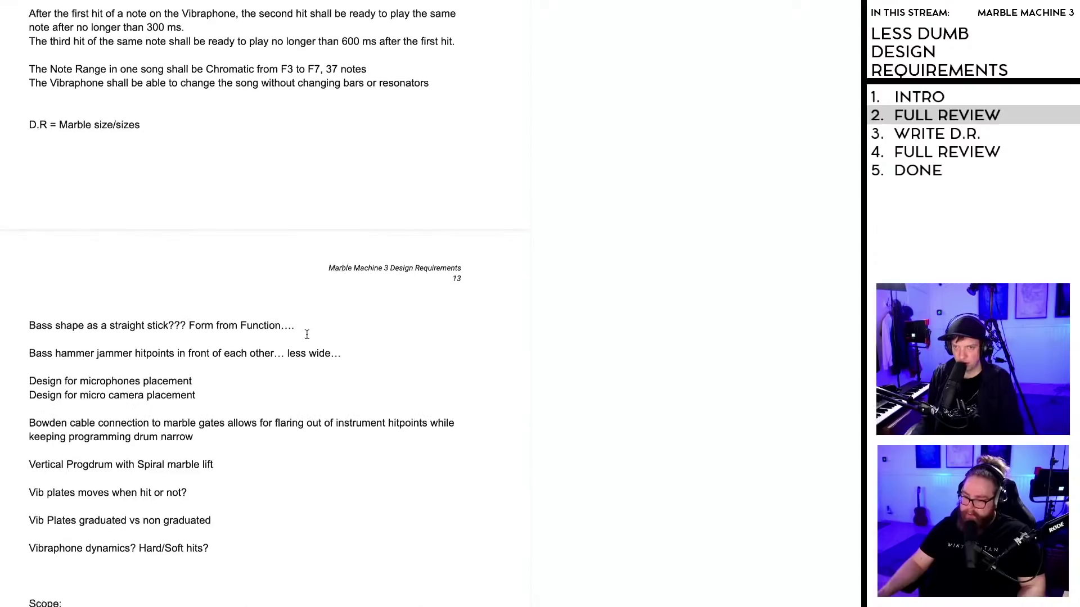
{"action": "scroll", "coordinate": [316, 342], "scroll_direction": "down", "scroll_amount": 20}
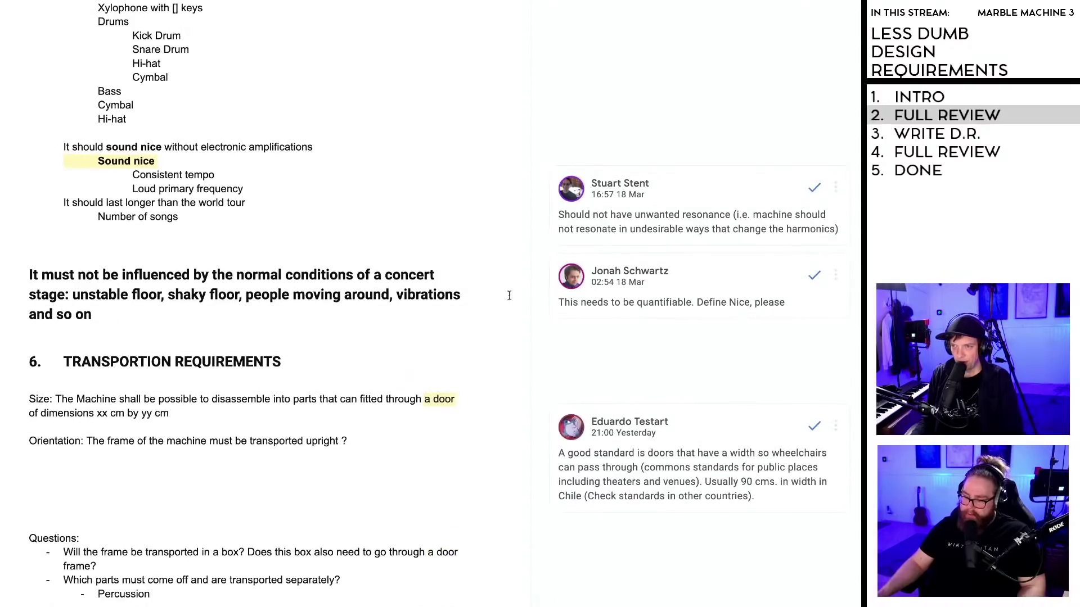
{"action": "left_click", "coordinate": [112, 163]}
{"action": "scroll", "coordinate": [337, 256], "scroll_direction": "up", "scroll_amount": 4}
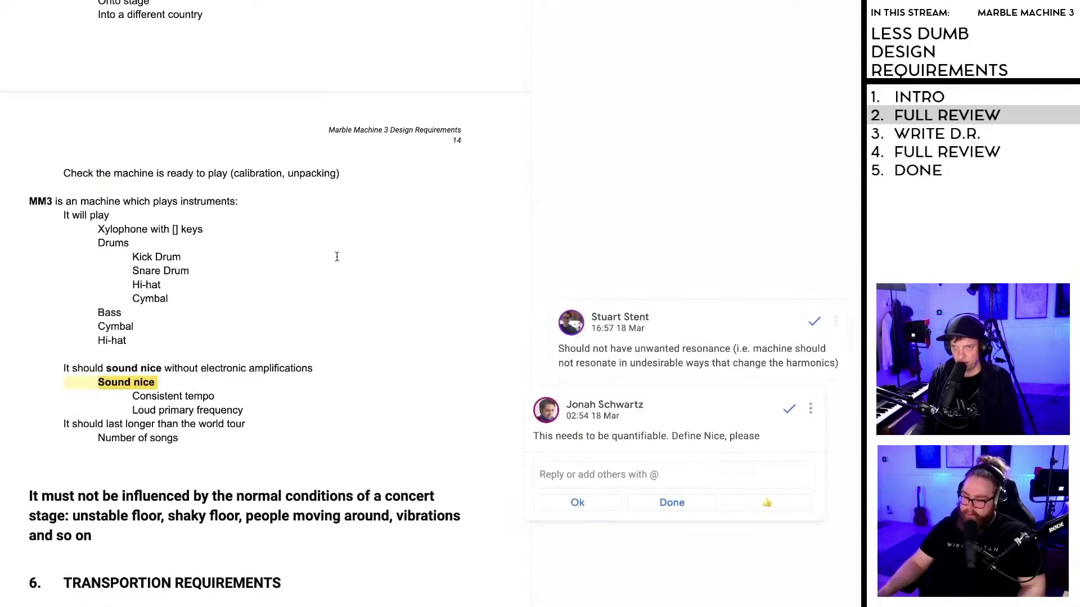
{"action": "scroll", "coordinate": [338, 262], "scroll_direction": "up", "scroll_amount": 20}
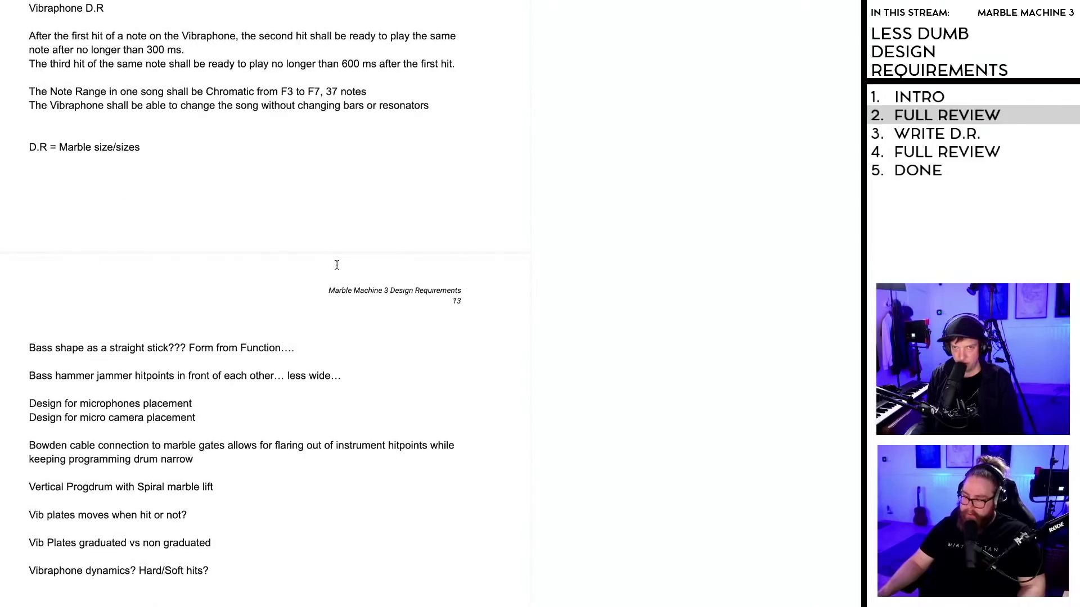
{"action": "scroll", "coordinate": [337, 268], "scroll_direction": "up", "scroll_amount": 6}
{"action": "scroll", "coordinate": [337, 271], "scroll_direction": "down", "scroll_amount": 4}
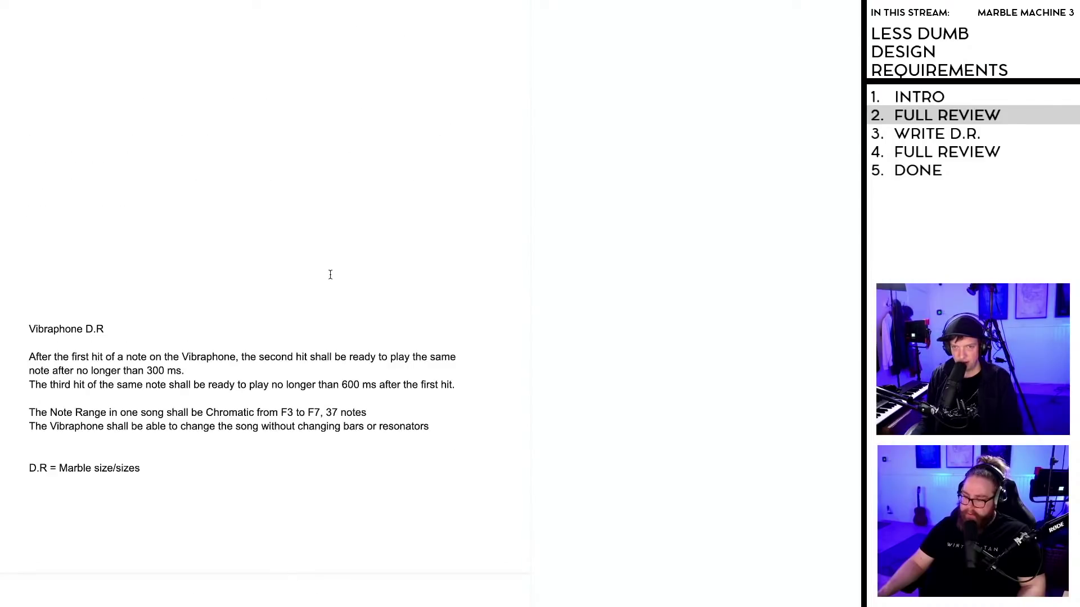
{"action": "scroll", "coordinate": [382, 406], "scroll_direction": "down", "scroll_amount": 1}
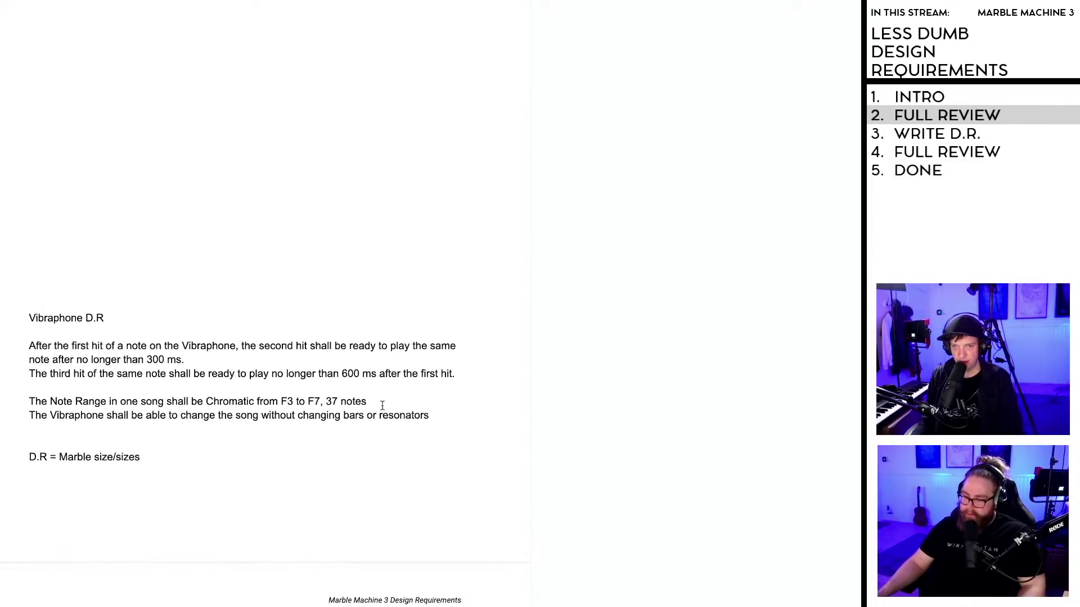
{"action": "scroll", "coordinate": [194, 326], "scroll_direction": "down", "scroll_amount": 8}
{"action": "scroll", "coordinate": [241, 347], "scroll_direction": "down", "scroll_amount": 17}
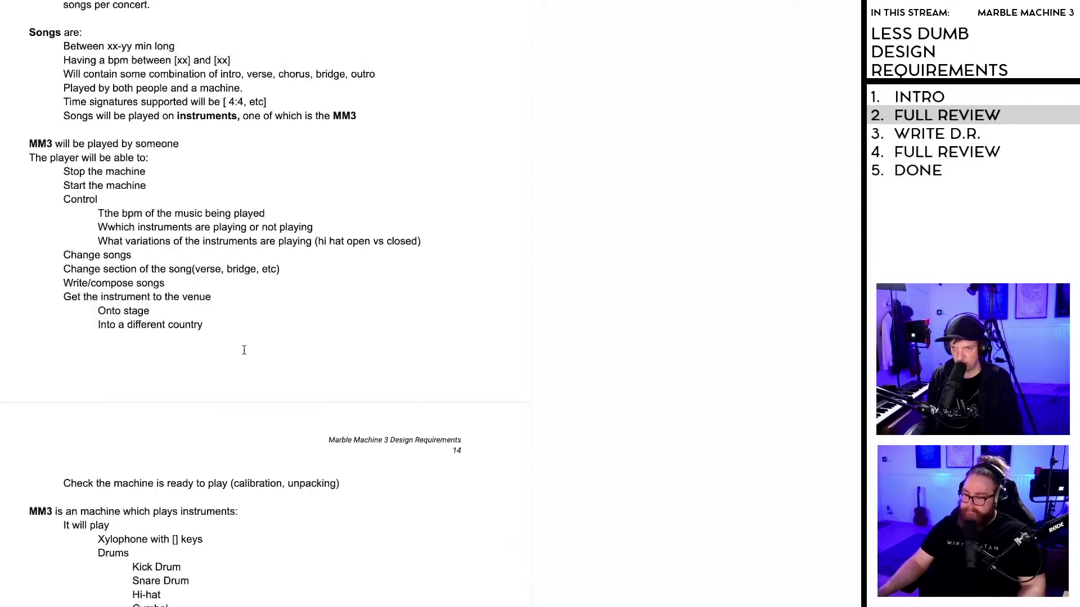
Step: Read and resolve the two comments on "Sound nice" about unwanted resonance and making the term quantifiable
{"action": "key", "text": "Home"}
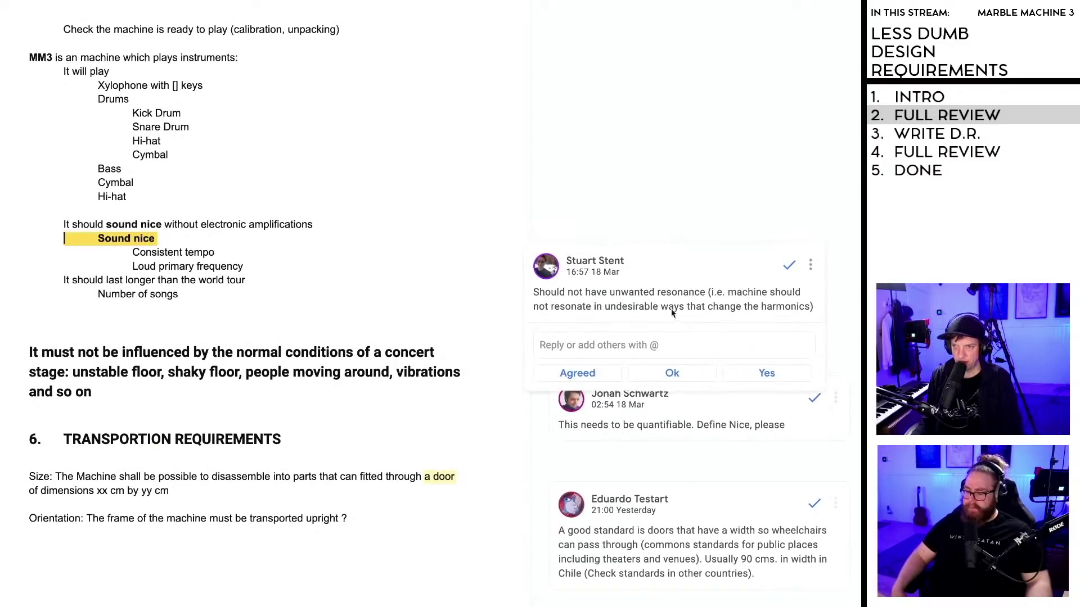
{"action": "scroll", "coordinate": [737, 303], "scroll_direction": "down", "scroll_amount": 1}
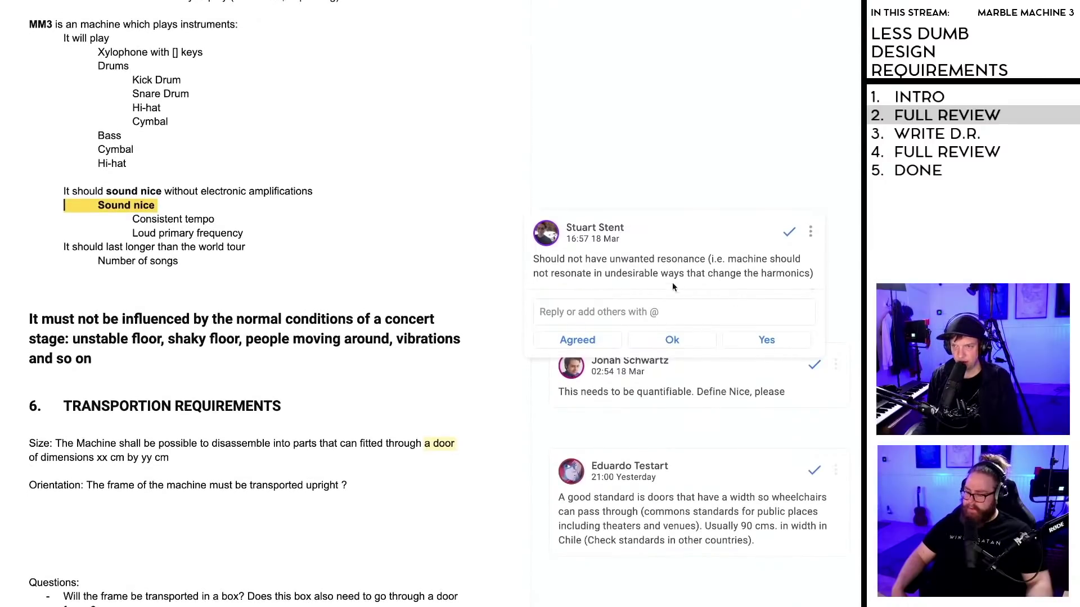
{"action": "left_click", "coordinate": [789, 231]}
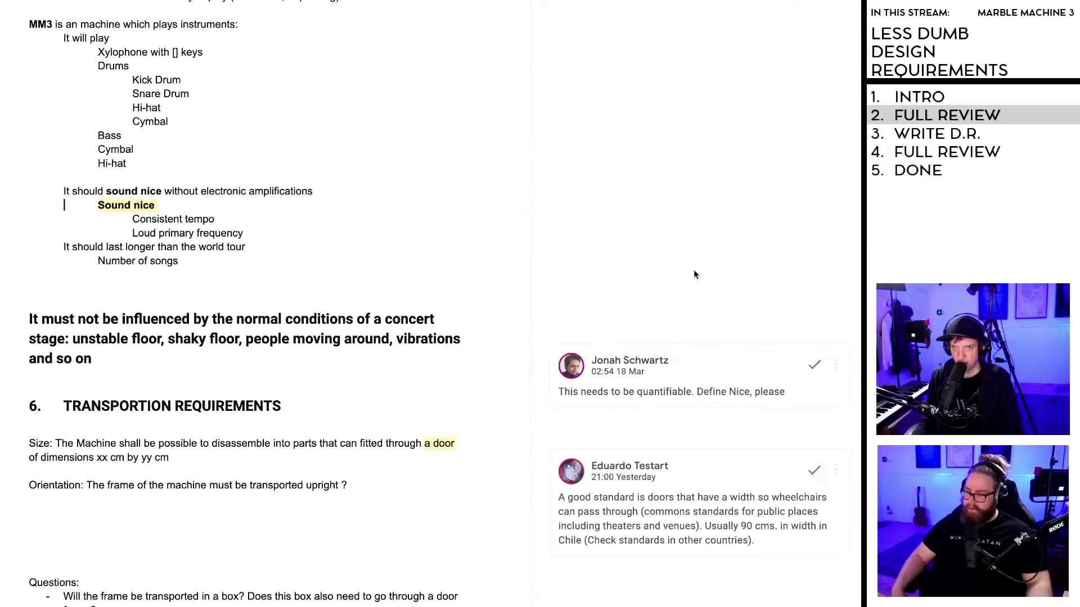
{"action": "left_click", "coordinate": [128, 204]}
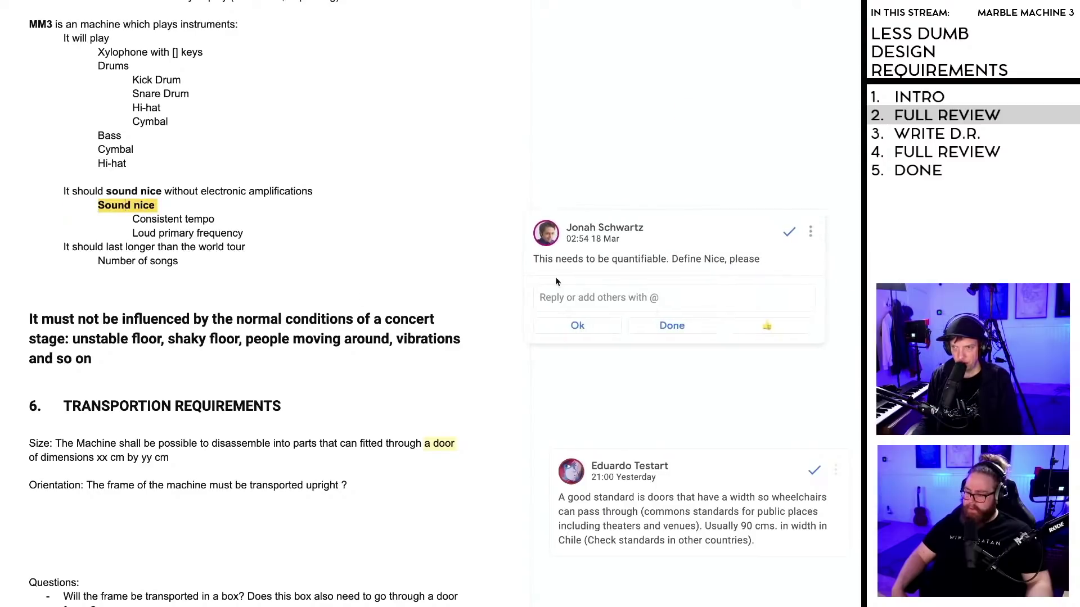
{"action": "scroll", "coordinate": [233, 236], "scroll_direction": "down", "scroll_amount": 1}
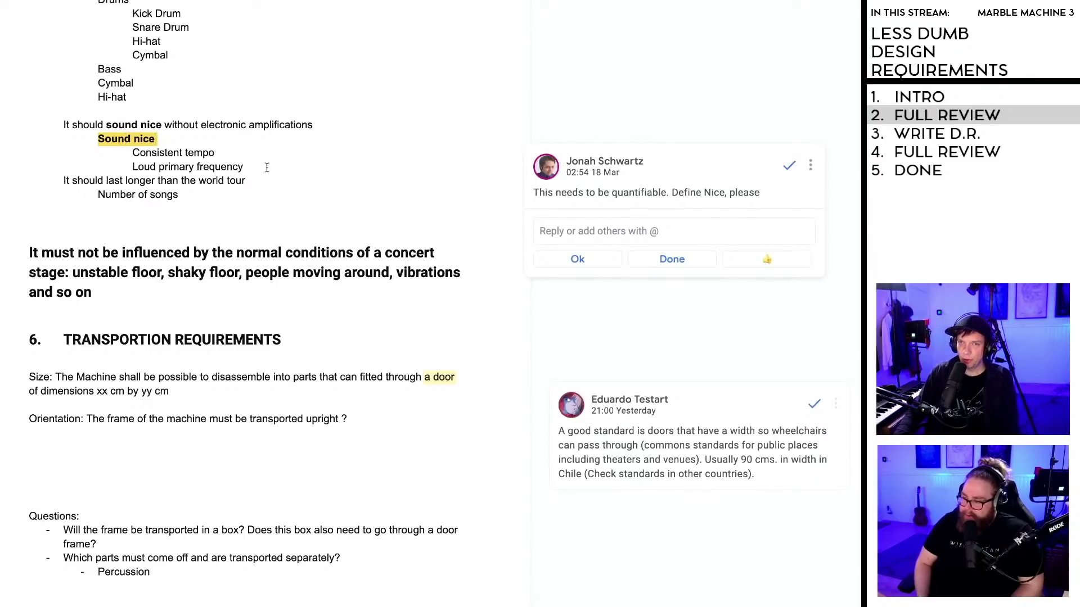
{"action": "left_click", "coordinate": [596, 262]}
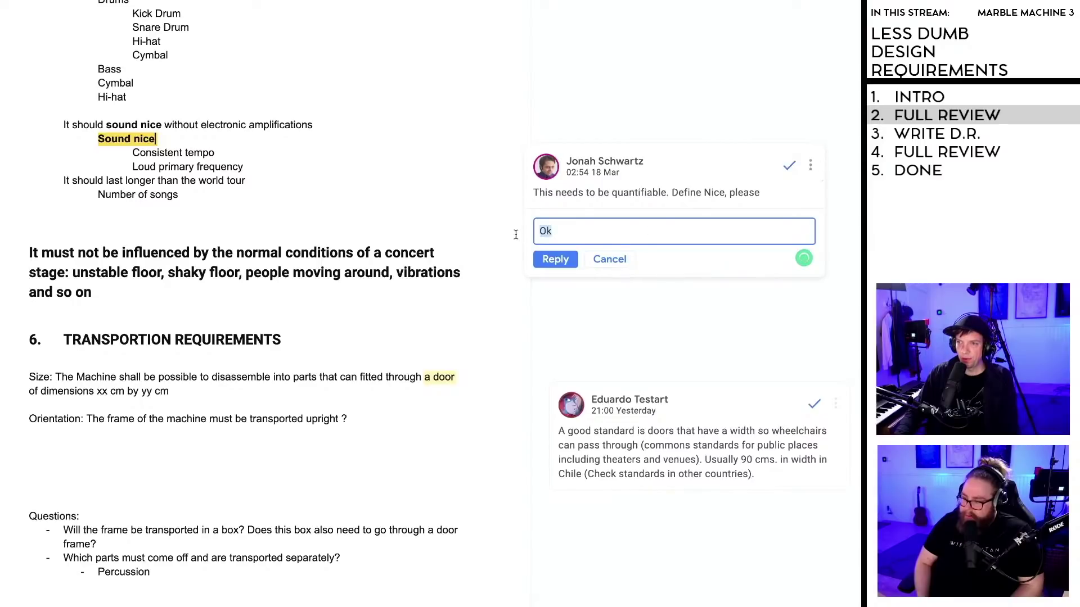
{"action": "left_click", "coordinate": [618, 259]}
{"action": "left_click", "coordinate": [789, 165]}
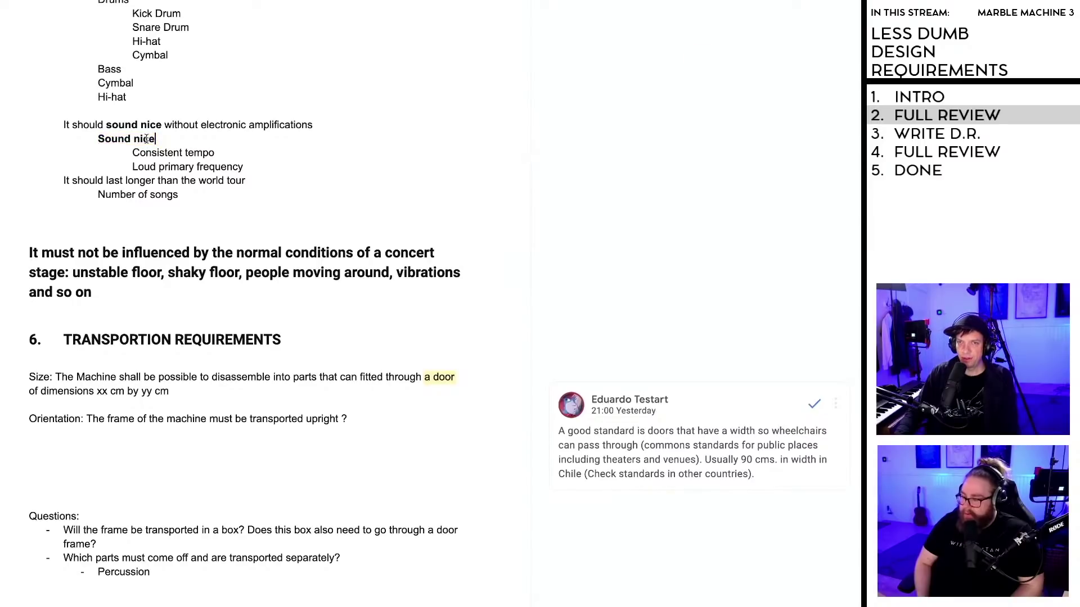
Step: Read and resolve the door width comment in the transportation requirements and check the surrounding notes through to the document's end
{"action": "scroll", "coordinate": [172, 286], "scroll_direction": "up", "scroll_amount": 2}
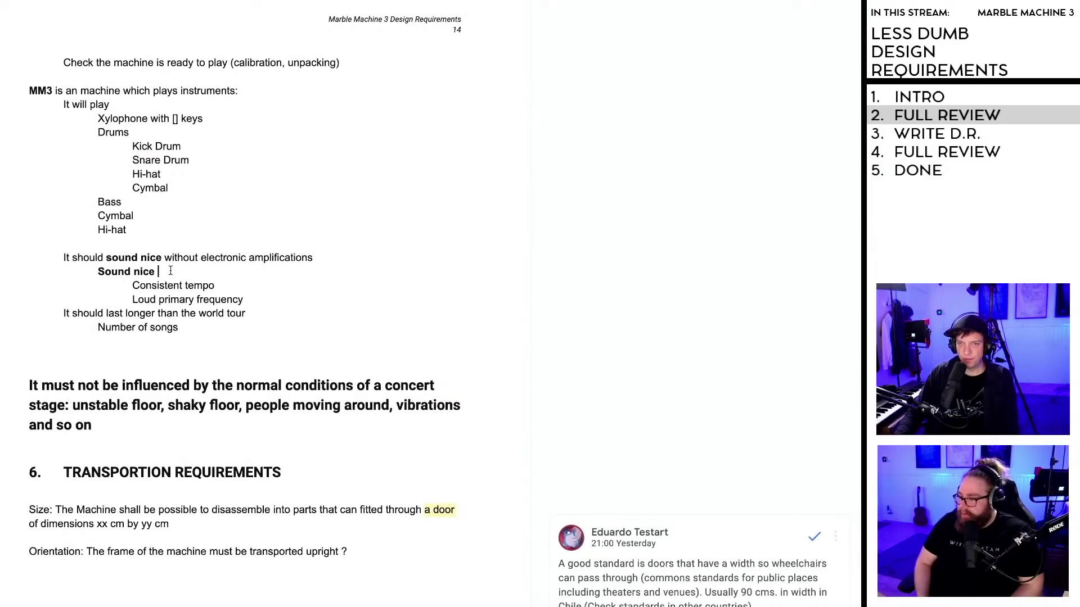
{"action": "scroll", "coordinate": [170, 271], "scroll_direction": "down", "scroll_amount": 4}
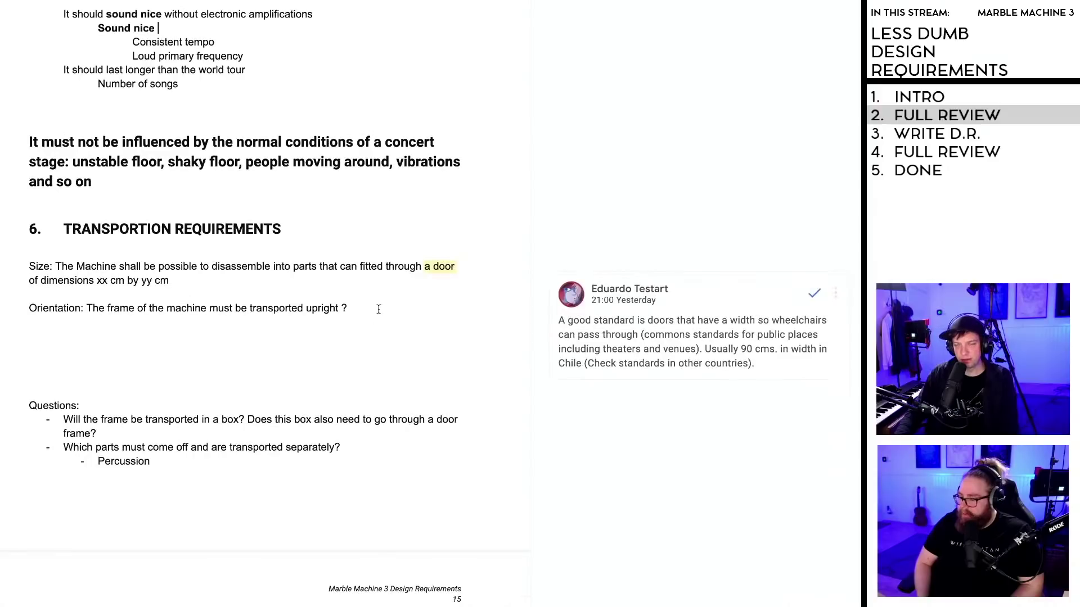
{"action": "left_click", "coordinate": [437, 275]}
{"action": "scroll", "coordinate": [439, 270], "scroll_direction": "down", "scroll_amount": 1}
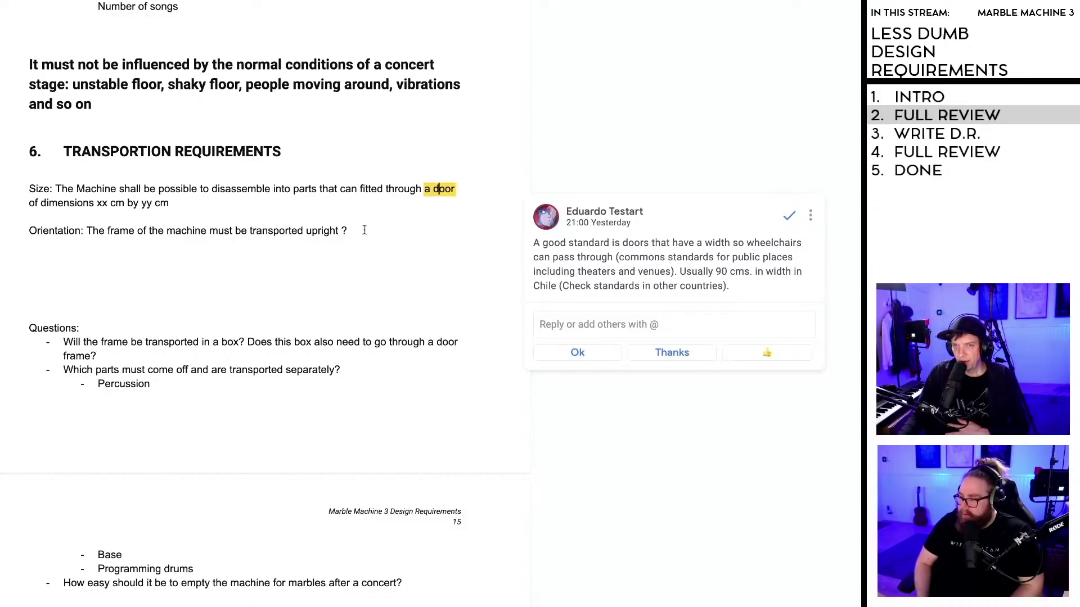
{"action": "scroll", "coordinate": [328, 225], "scroll_direction": "down", "scroll_amount": 1}
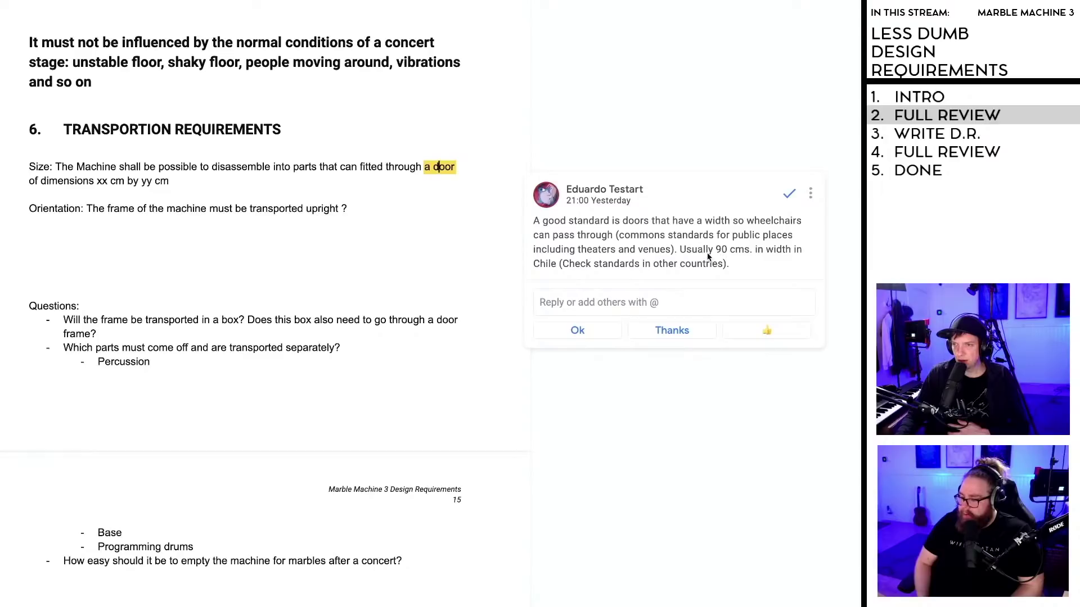
{"action": "scroll", "coordinate": [795, 215], "scroll_direction": "down", "scroll_amount": 2}
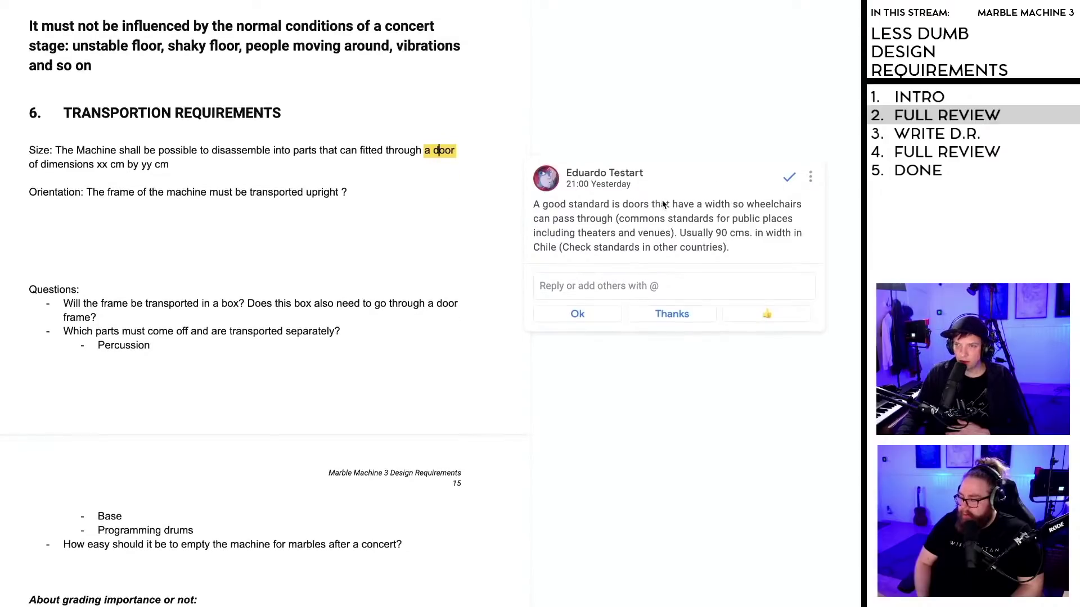
{"action": "left_click", "coordinate": [789, 152]}
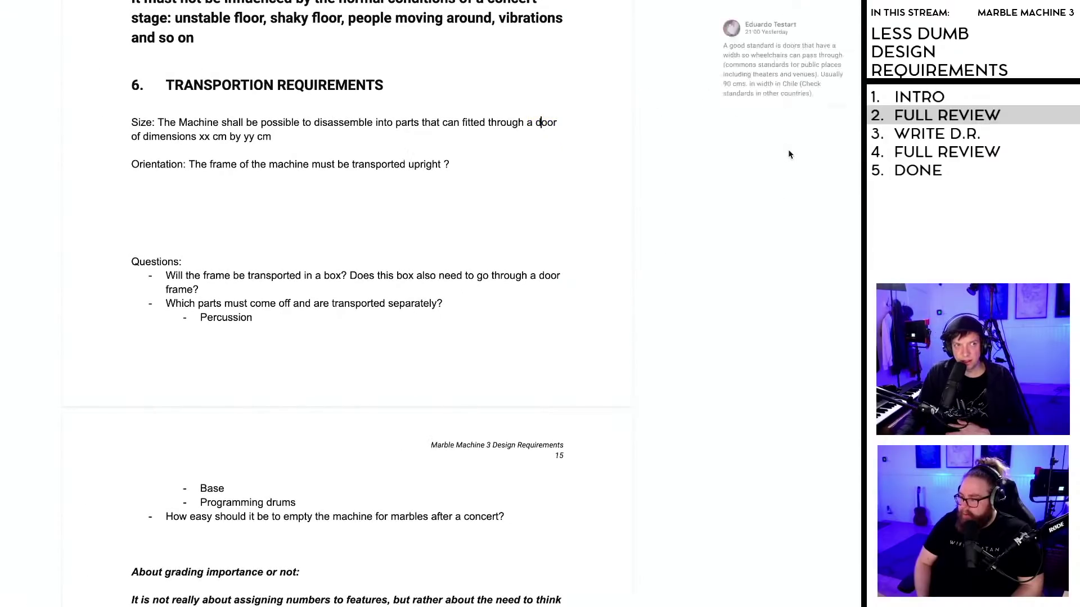
{"action": "scroll", "coordinate": [520, 226], "scroll_direction": "down", "scroll_amount": 10}
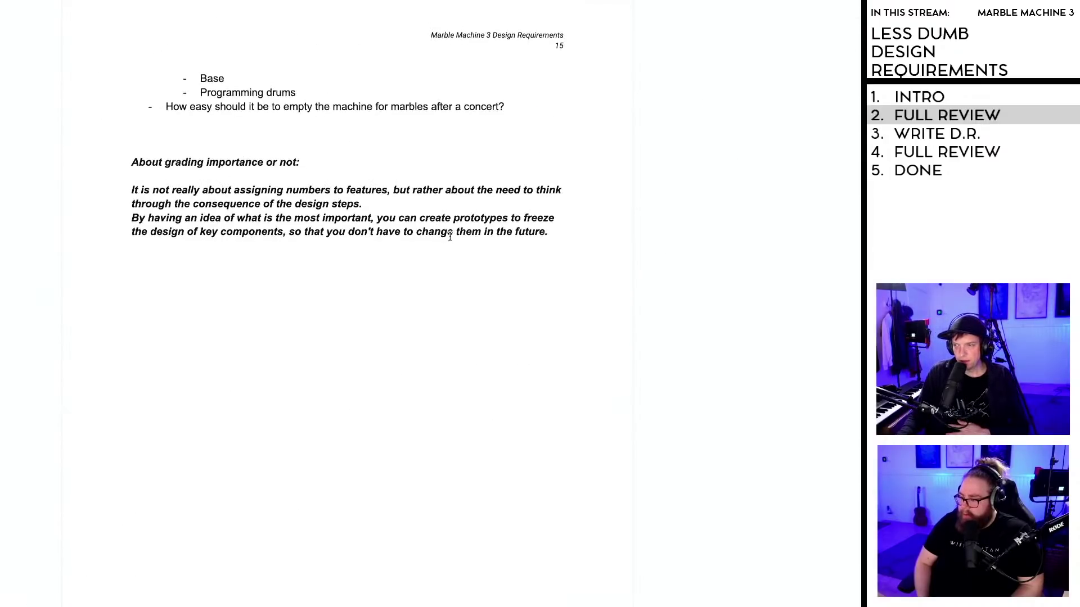
{"action": "scroll", "coordinate": [450, 236], "scroll_direction": "up", "scroll_amount": 11}
{"action": "scroll", "coordinate": [455, 254], "scroll_direction": "up", "scroll_amount": 7}
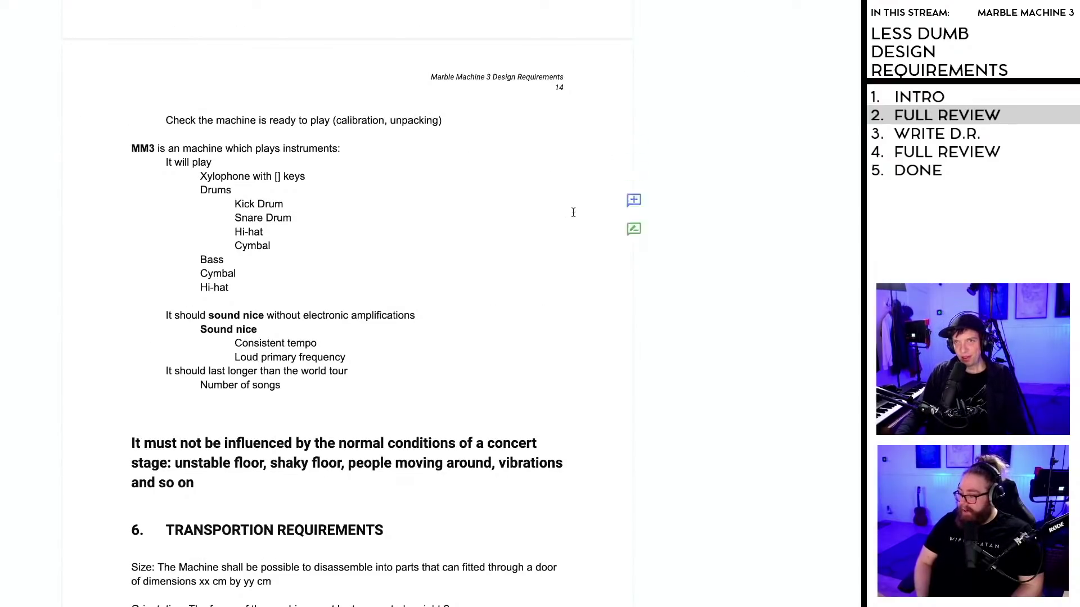
Step: Look back through the document from the sketchpad notes through the detailed requirements to the Design Tenets section
{"action": "scroll", "coordinate": [552, 248], "scroll_direction": "up", "scroll_amount": 7}
{"action": "scroll", "coordinate": [552, 248], "scroll_direction": "up", "scroll_amount": 3}
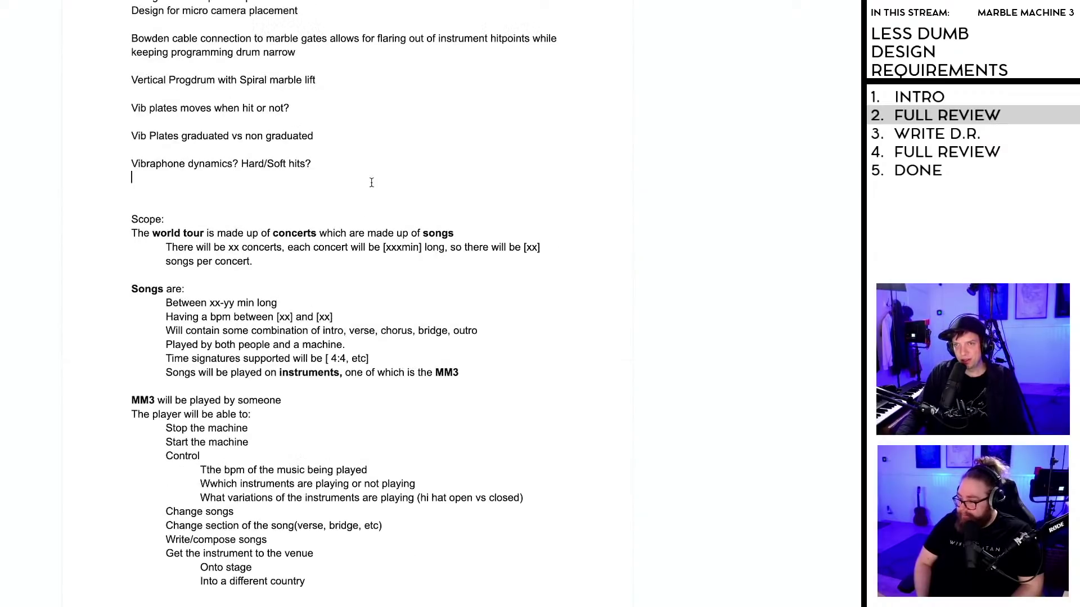
{"action": "scroll", "coordinate": [372, 193], "scroll_direction": "up", "scroll_amount": 14}
{"action": "scroll", "coordinate": [372, 193], "scroll_direction": "up", "scroll_amount": 20}
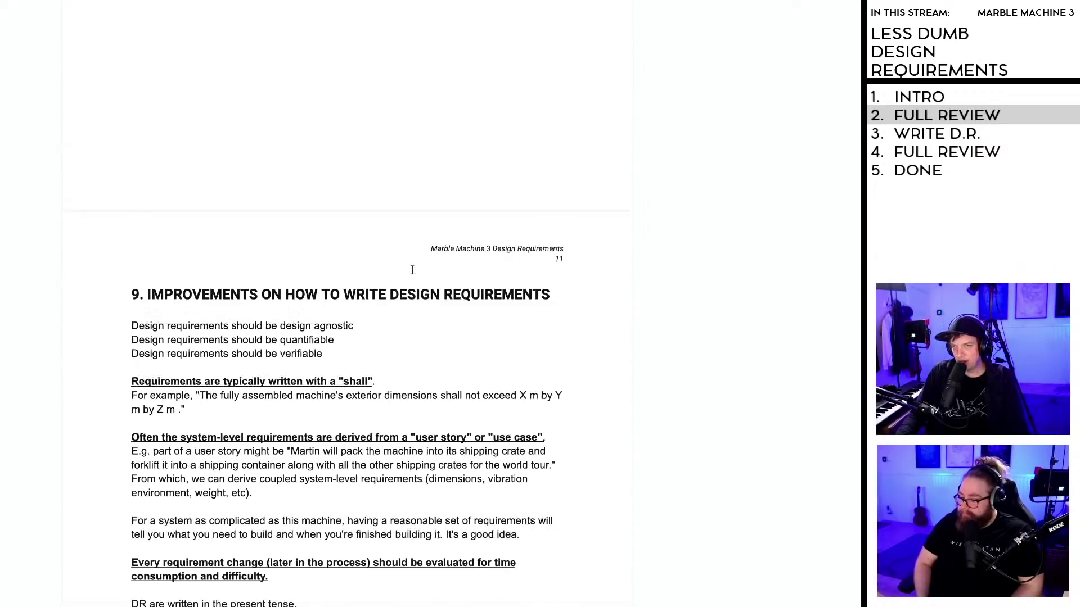
{"action": "scroll", "coordinate": [411, 288], "scroll_direction": "up", "scroll_amount": 8}
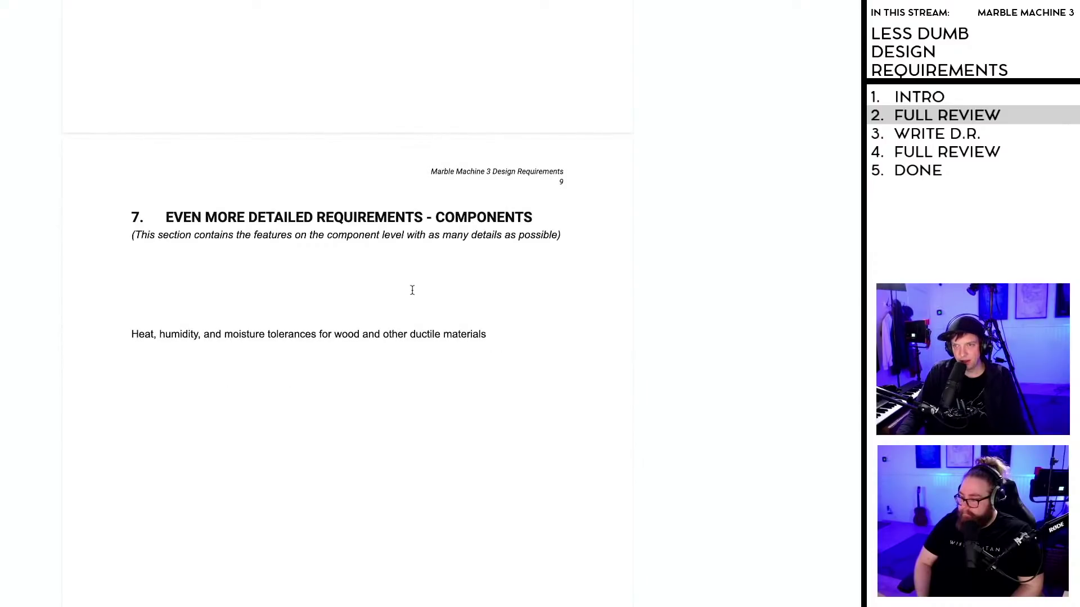
{"action": "scroll", "coordinate": [412, 290], "scroll_direction": "up", "scroll_amount": 8}
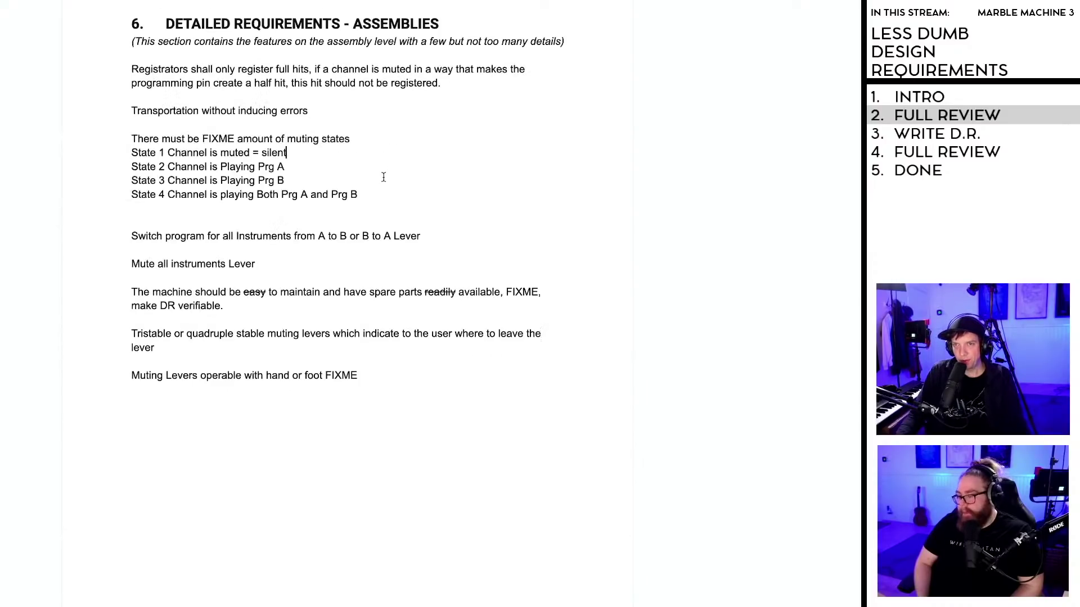
{"action": "scroll", "coordinate": [384, 176], "scroll_direction": "up", "scroll_amount": 1}
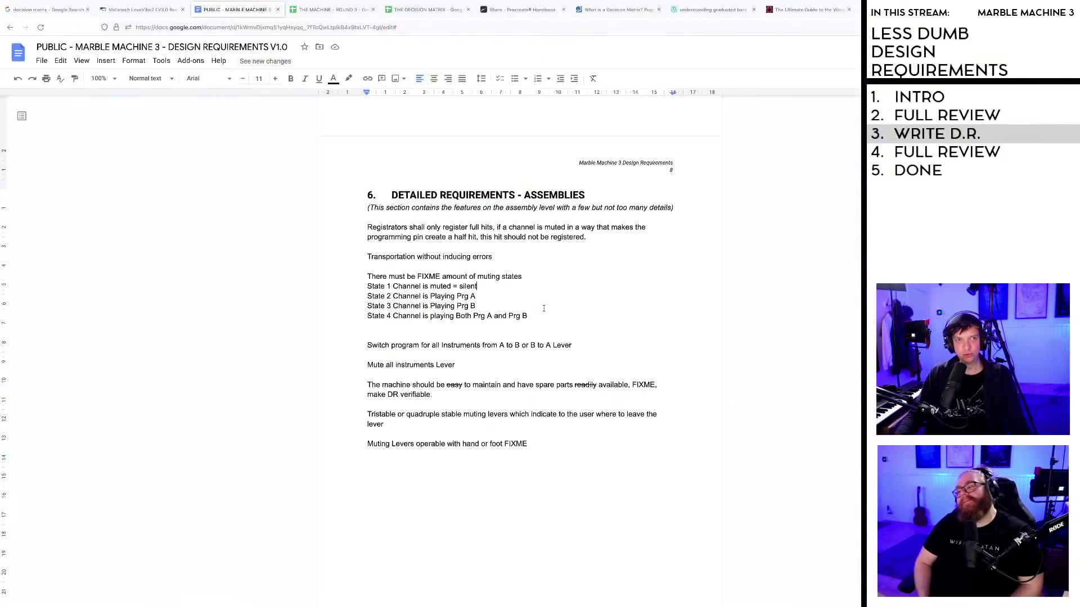
{"action": "scroll", "coordinate": [573, 307], "scroll_direction": "up", "scroll_amount": 15}
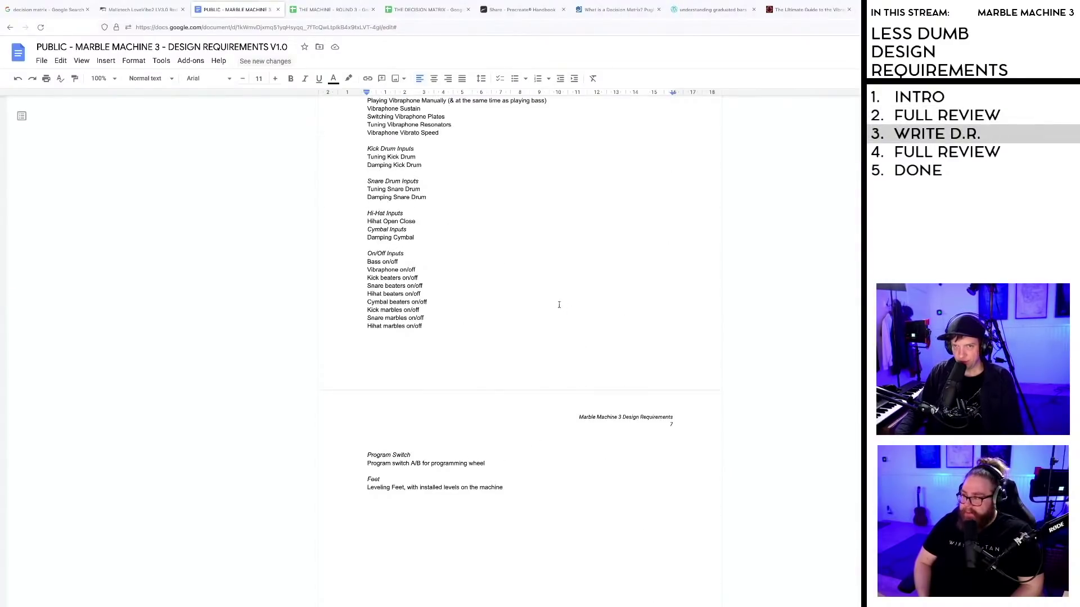
{"action": "scroll", "coordinate": [560, 307], "scroll_direction": "up", "scroll_amount": 14}
{"action": "scroll", "coordinate": [556, 305], "scroll_direction": "up", "scroll_amount": 6}
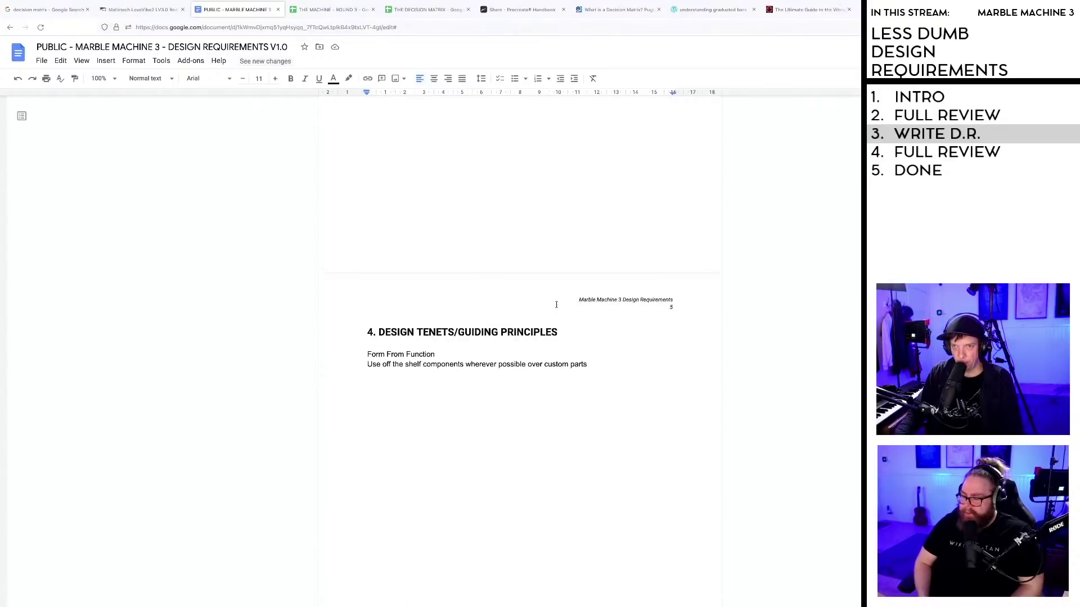
Step: Examine the user inputs listed in the Features section, along with the table of contents and the design tenets
{"action": "scroll", "coordinate": [557, 305], "scroll_direction": "down", "scroll_amount": 12}
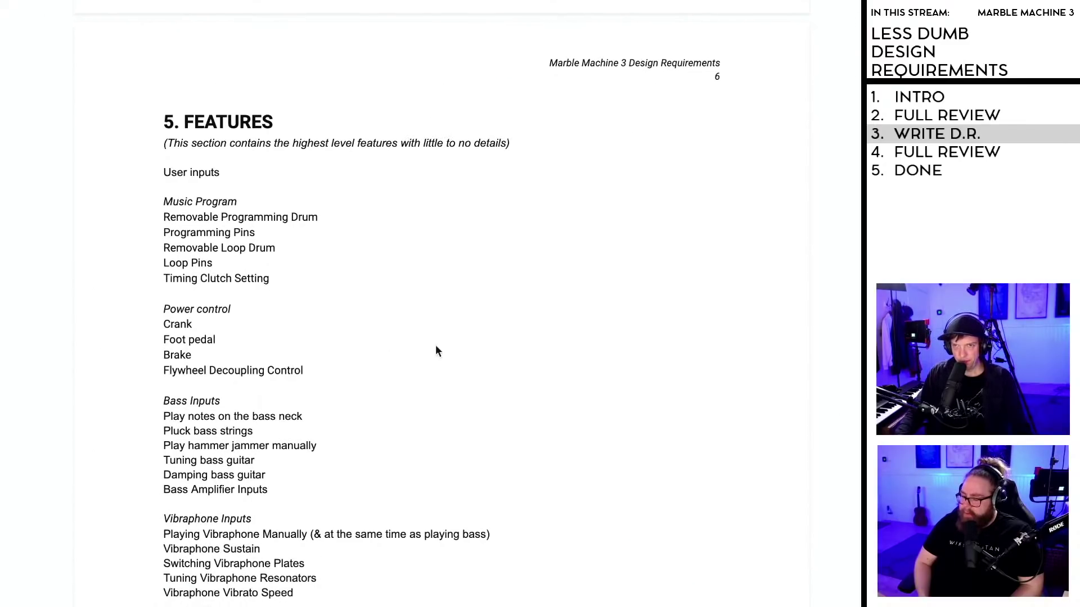
{"action": "scroll", "coordinate": [435, 345], "scroll_direction": "down", "scroll_amount": 15}
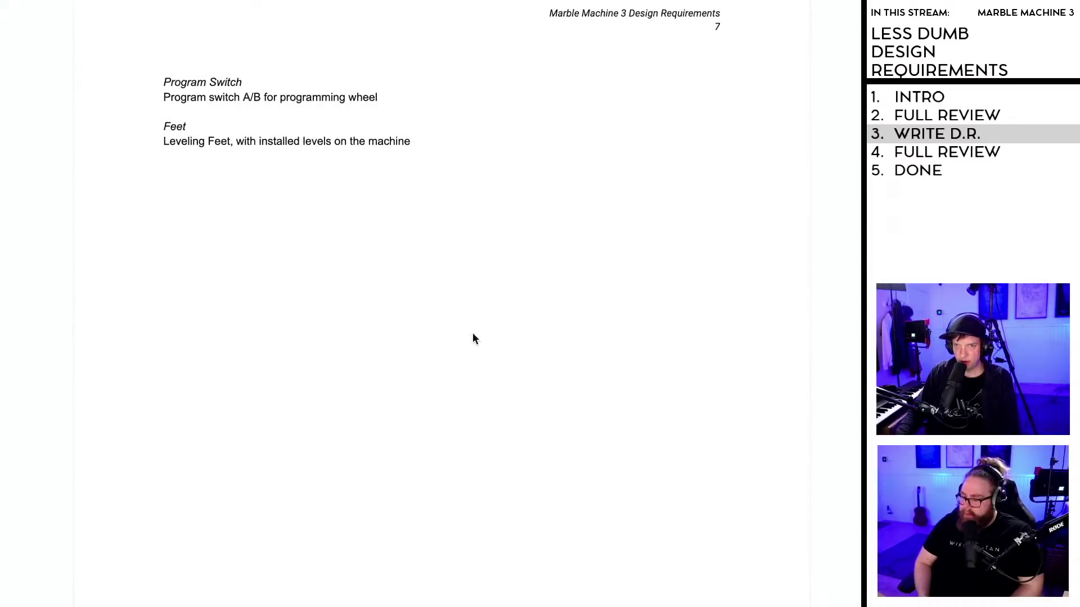
{"action": "scroll", "coordinate": [472, 338], "scroll_direction": "up", "scroll_amount": 9}
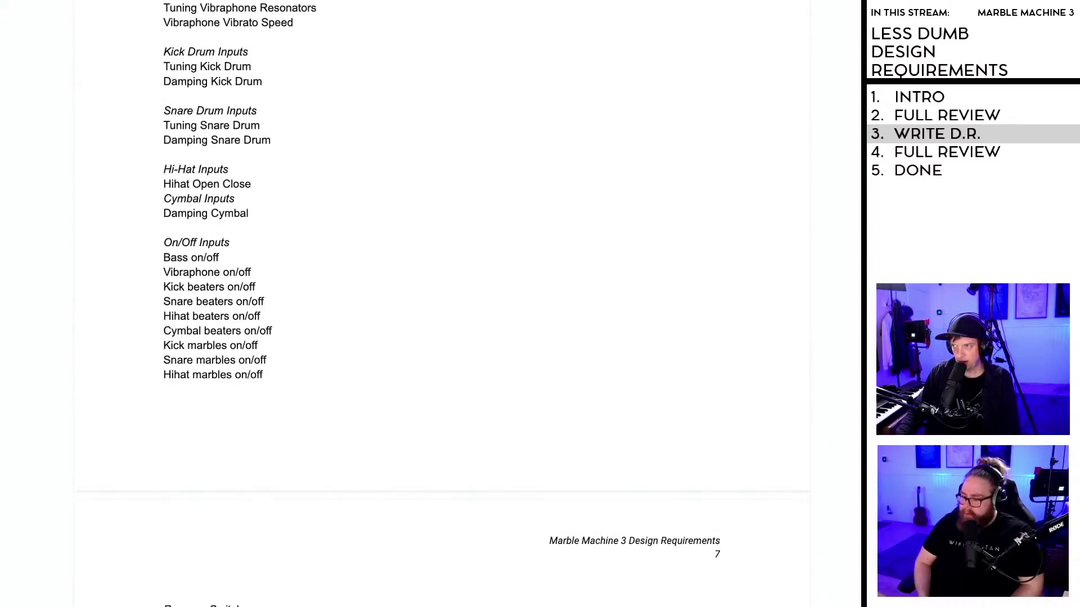
{"action": "key", "text": "ctrl+Home"}
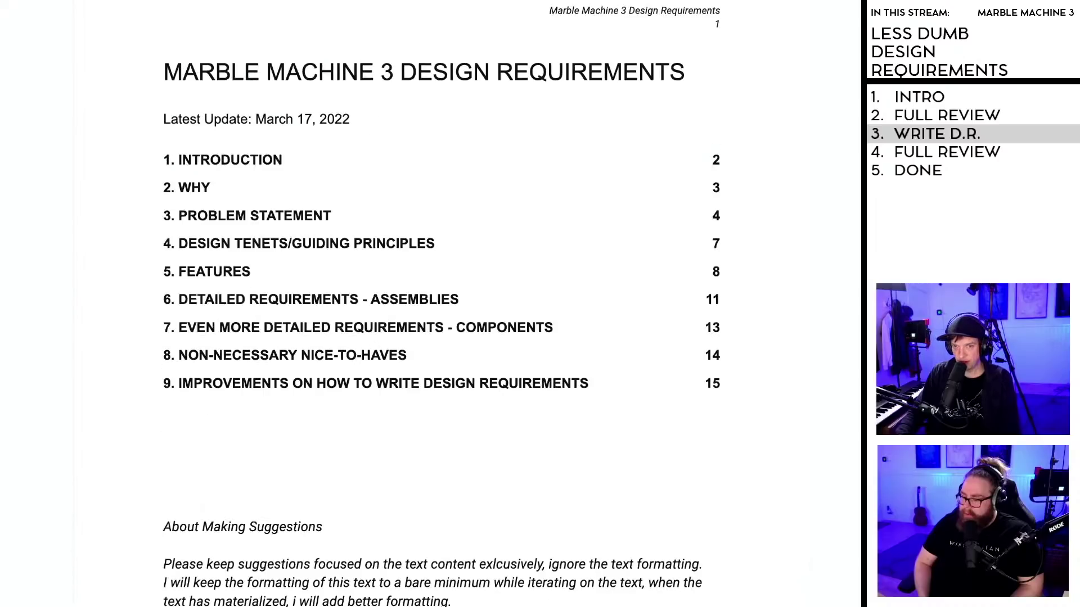
{"action": "scroll", "coordinate": [442, 304], "scroll_direction": "down", "scroll_amount": 20}
{"action": "scroll", "coordinate": [441, 303], "scroll_direction": "down", "scroll_amount": 20}
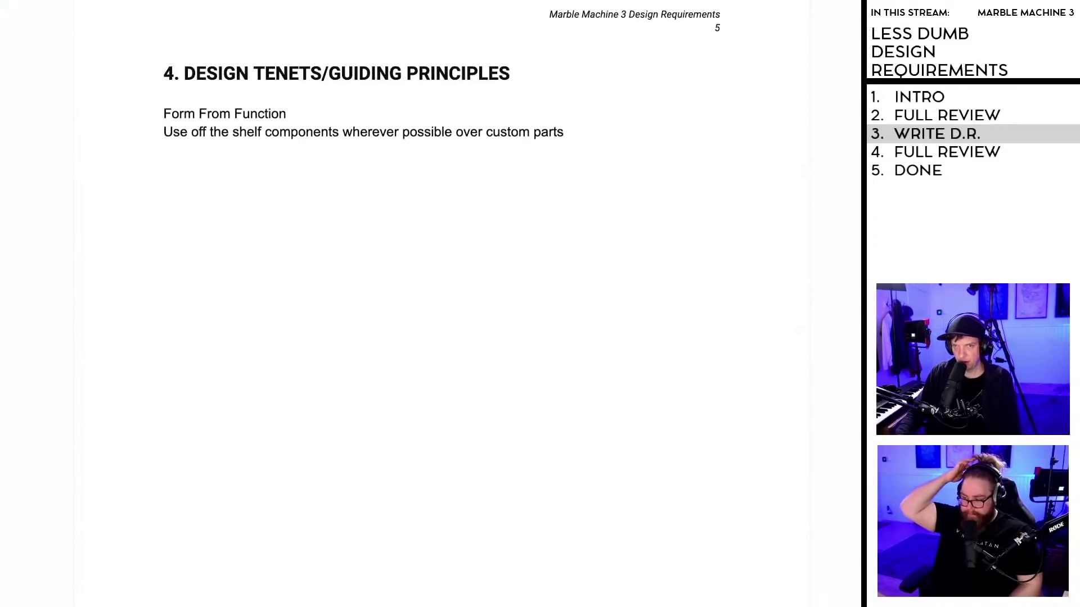
{"action": "scroll", "coordinate": [441, 304], "scroll_direction": "up", "scroll_amount": 1}
{"action": "scroll", "coordinate": [441, 304], "scroll_direction": "down", "scroll_amount": 10}
{"action": "scroll", "coordinate": [441, 303], "scroll_direction": "down", "scroll_amount": 9}
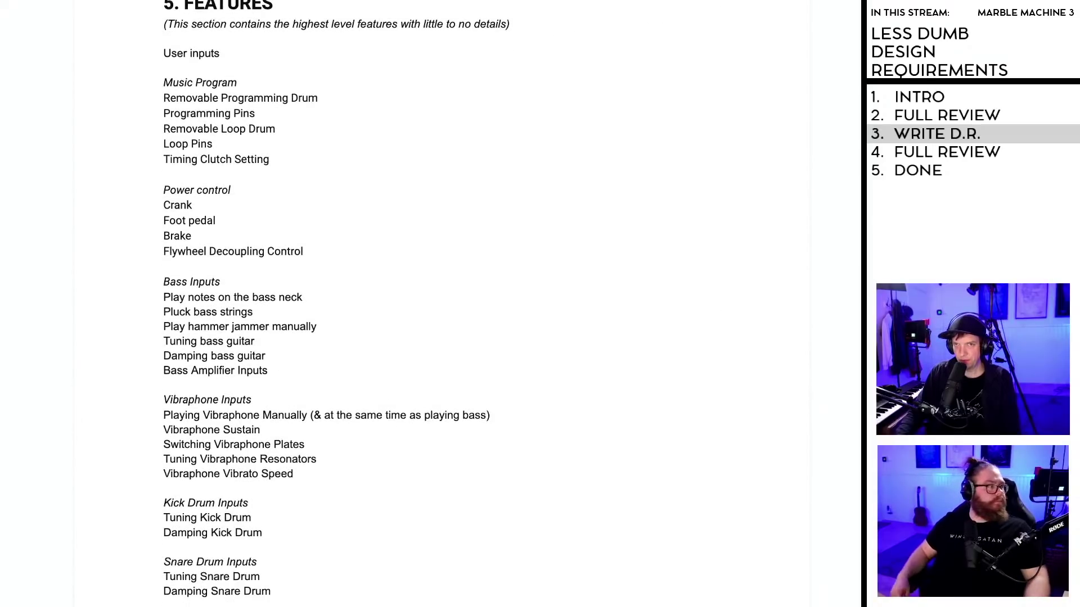
{"action": "scroll", "coordinate": [442, 303], "scroll_direction": "down", "scroll_amount": 1}
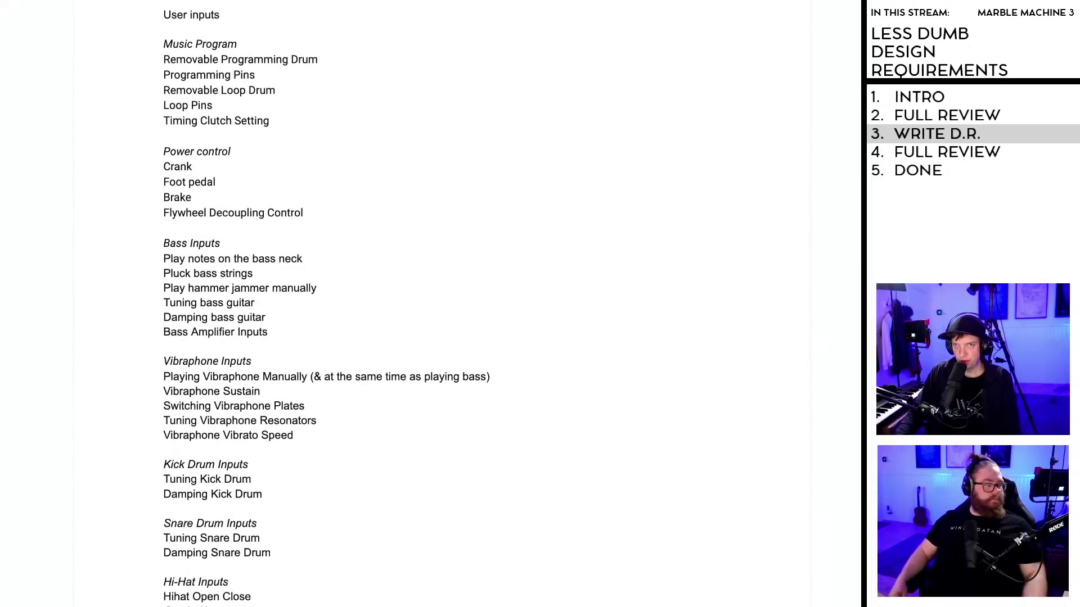
{"action": "scroll", "coordinate": [441, 303], "scroll_direction": "up", "scroll_amount": 2}
{"action": "scroll", "coordinate": [442, 304], "scroll_direction": "down", "scroll_amount": 12}
{"action": "scroll", "coordinate": [442, 304], "scroll_direction": "up", "scroll_amount": 8}
{"action": "scroll", "coordinate": [441, 304], "scroll_direction": "down", "scroll_amount": 16}
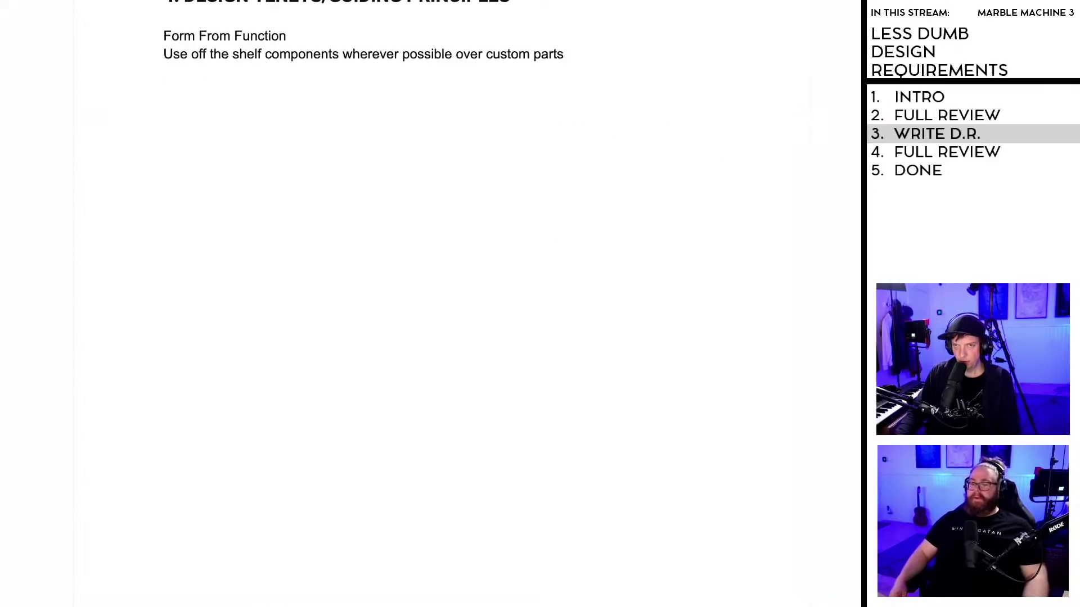
{"action": "scroll", "coordinate": [442, 304], "scroll_direction": "down", "scroll_amount": 11}
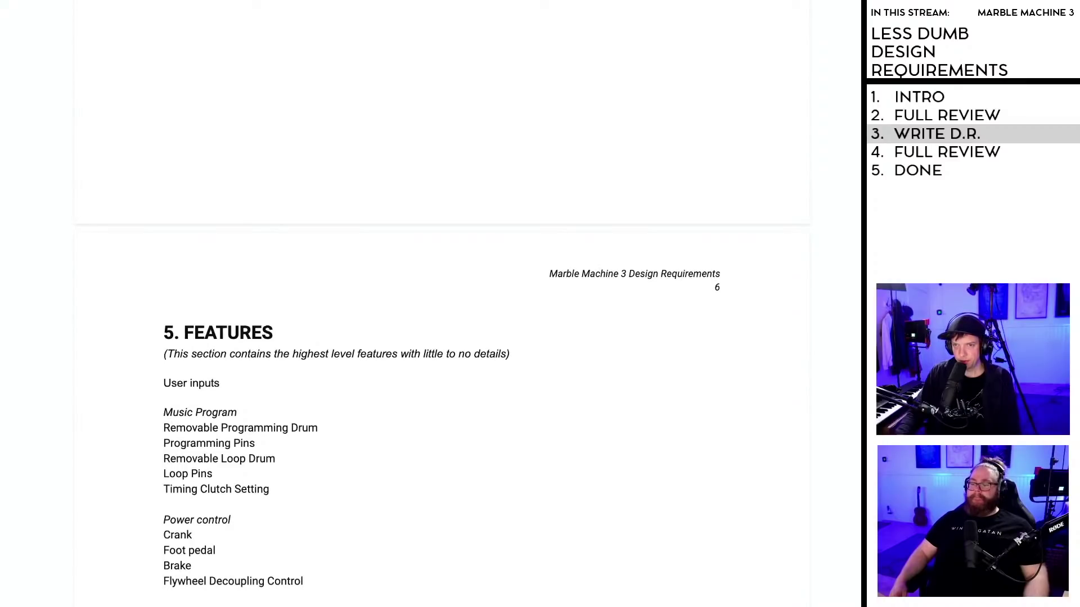
{"action": "scroll", "coordinate": [442, 303], "scroll_direction": "down", "scroll_amount": 1}
{"action": "scroll", "coordinate": [442, 317], "scroll_direction": "down", "scroll_amount": 1}
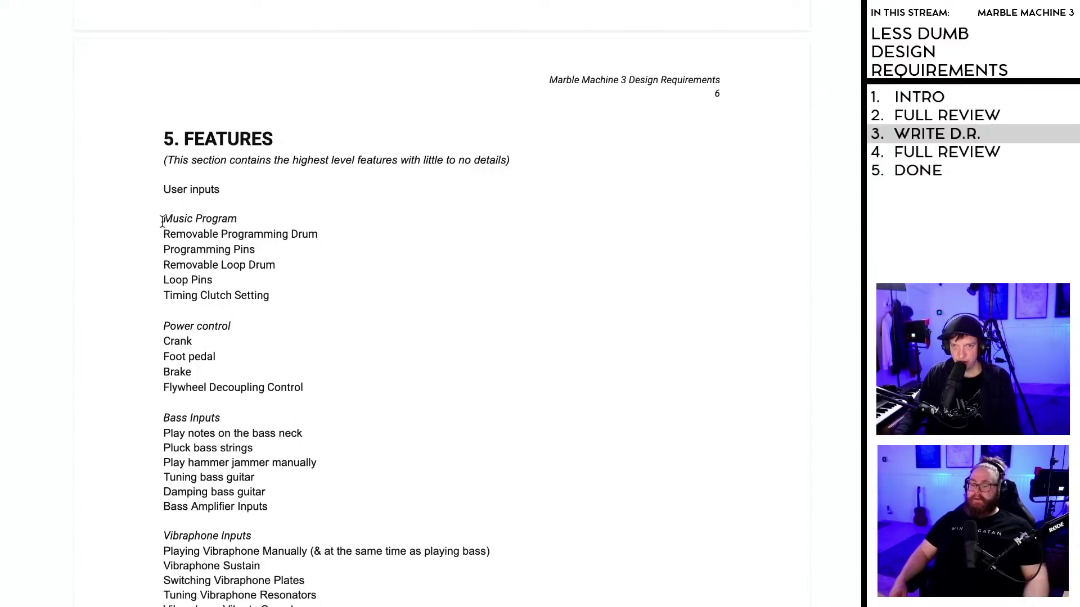
Step: Add an "Instruments" line below the Feet entry at the end of the Features section, with a new line under it
{"action": "scroll", "coordinate": [207, 190], "scroll_direction": "down", "scroll_amount": 9}
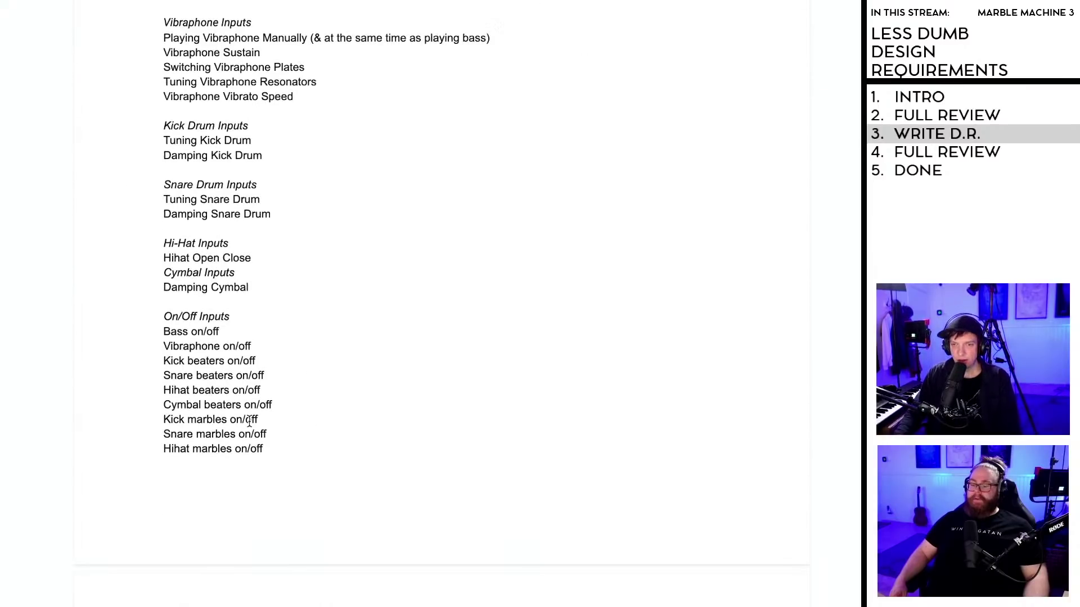
{"action": "scroll", "coordinate": [442, 304], "scroll_direction": "down", "scroll_amount": 3}
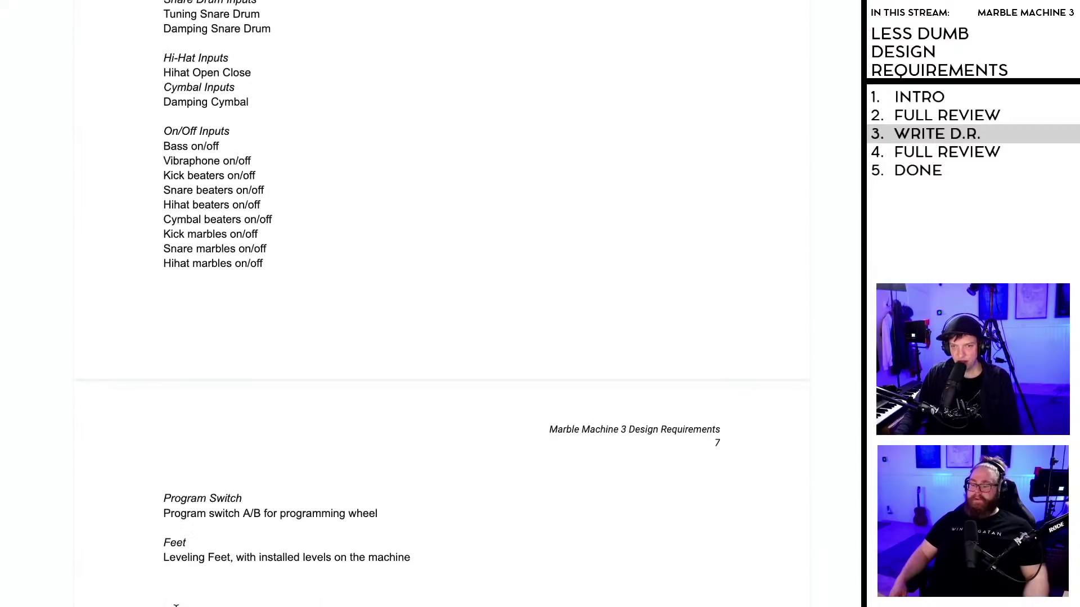
{"action": "scroll", "coordinate": [207, 589], "scroll_direction": "down", "scroll_amount": 3}
{"action": "left_click", "coordinate": [208, 585]}
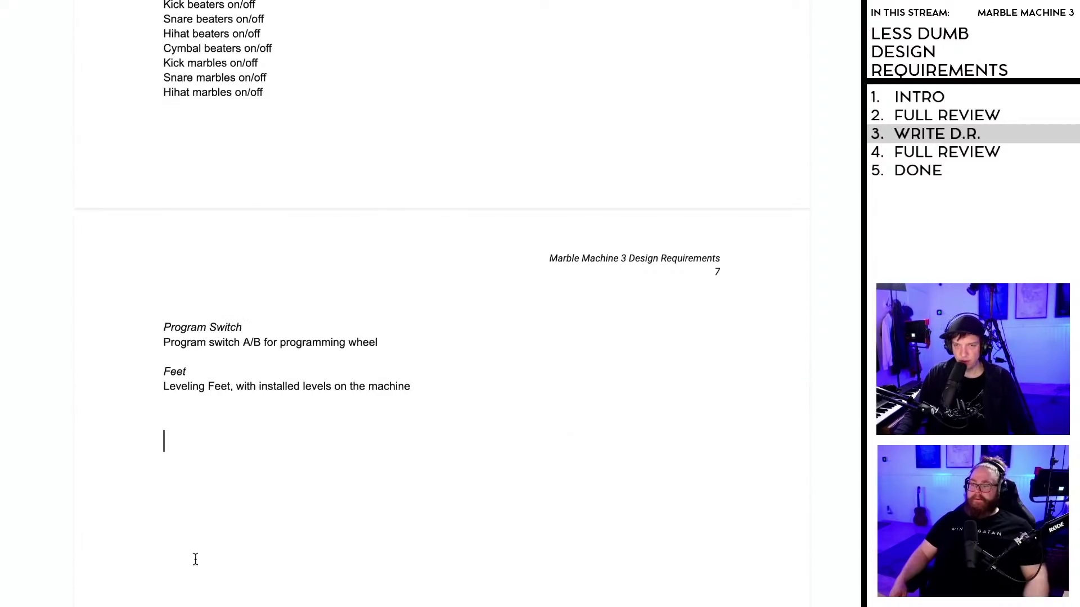
{"action": "type", "text": "Inst"}
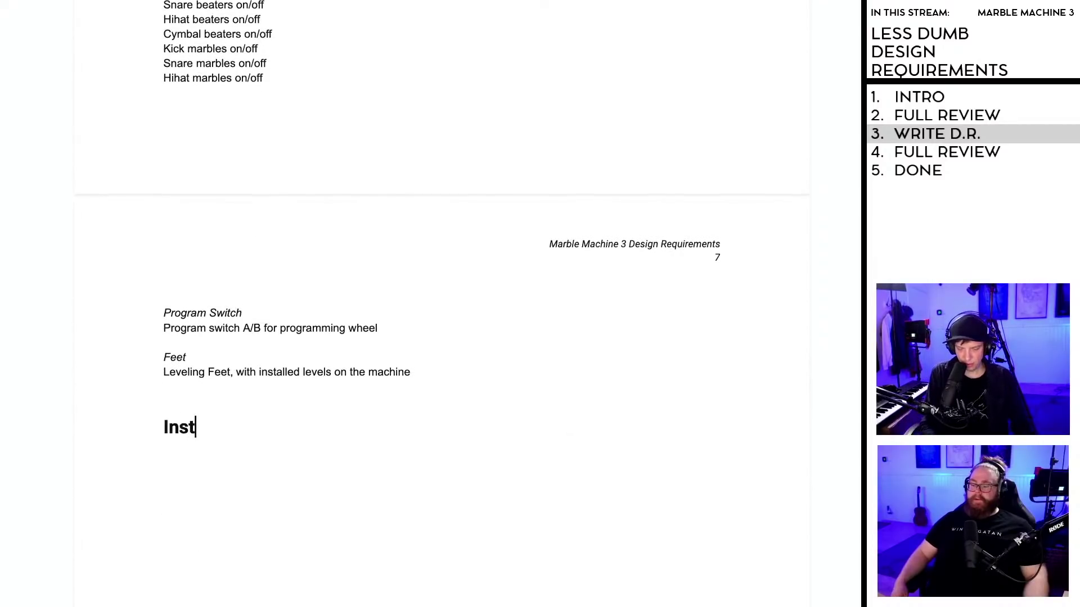
{"action": "type", "text": "ruments"}
{"action": "scroll", "coordinate": [261, 485], "scroll_direction": "down", "scroll_amount": 8}
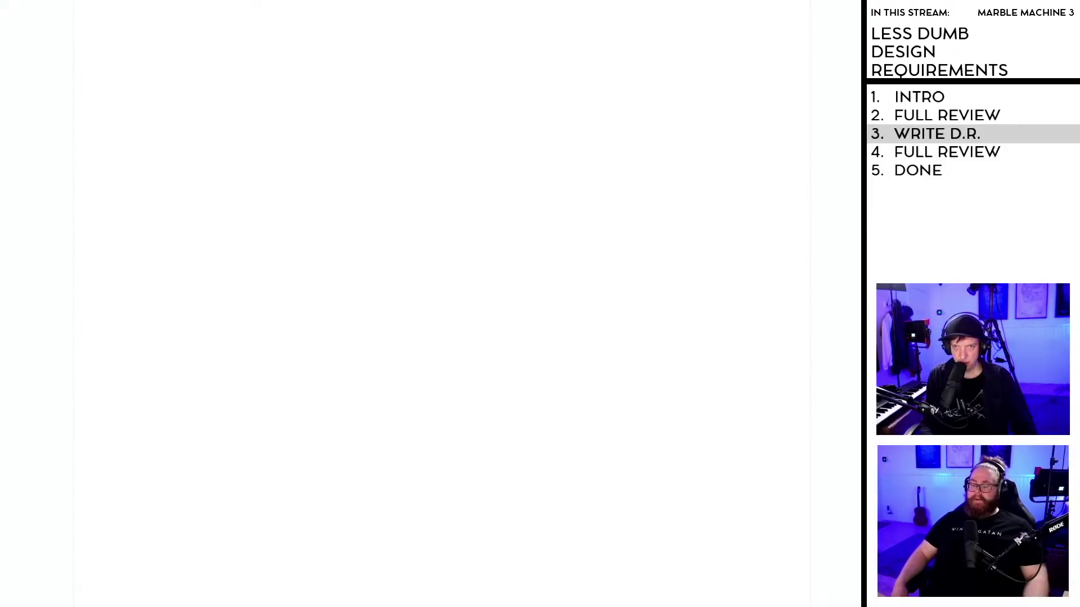
{"action": "scroll", "coordinate": [285, 580], "scroll_direction": "up", "scroll_amount": 4}
{"action": "scroll", "coordinate": [285, 580], "scroll_direction": "up", "scroll_amount": 4}
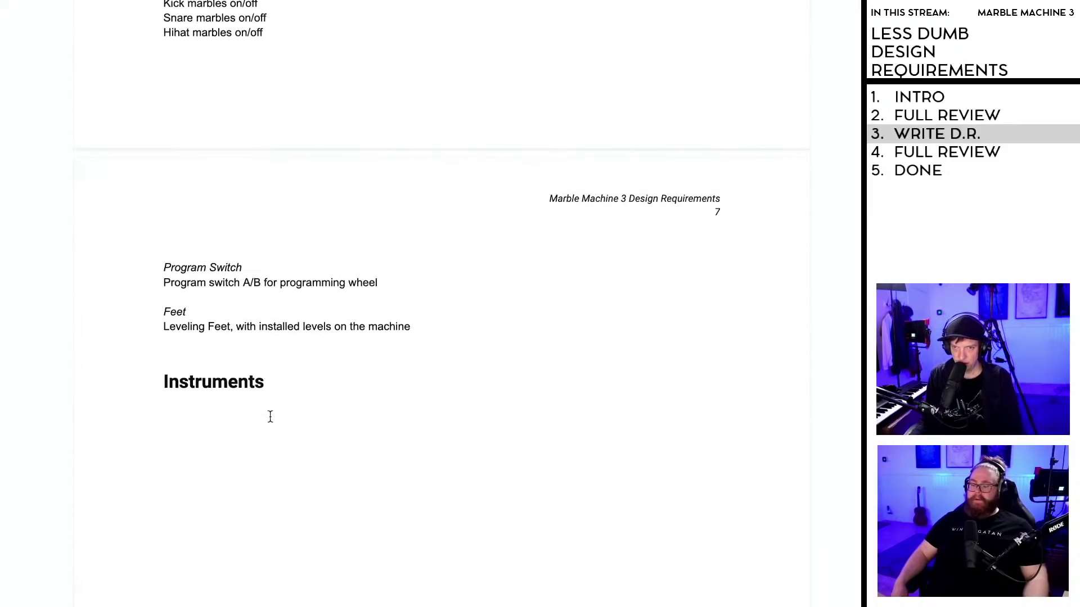
{"action": "key", "text": "Return"}
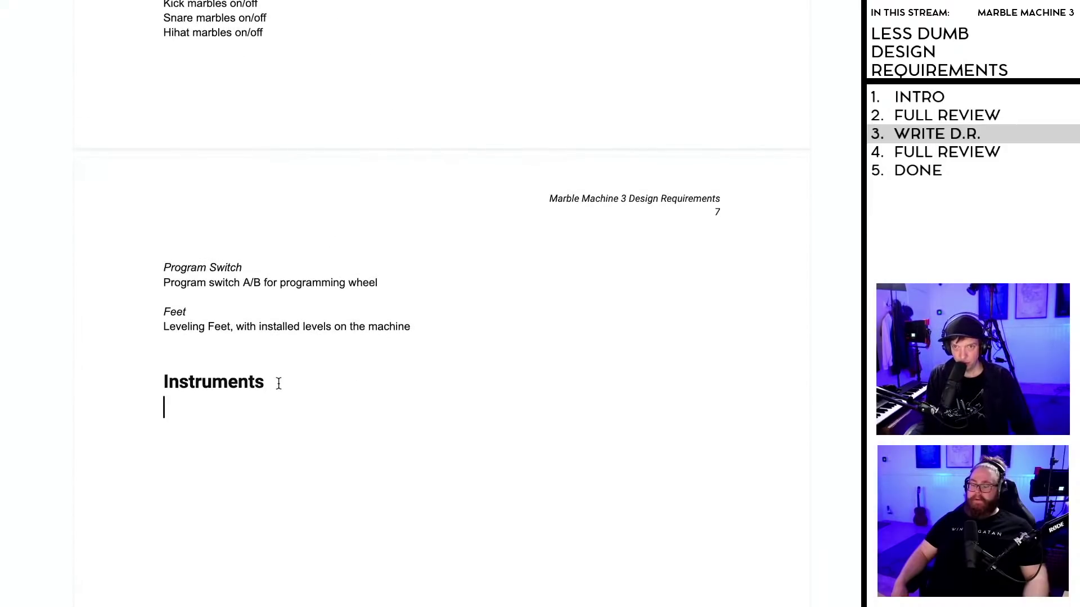
Step: Change the "Instruments" line to normal text and insert a blank line above it
{"action": "double_click", "coordinate": [159, 382]}
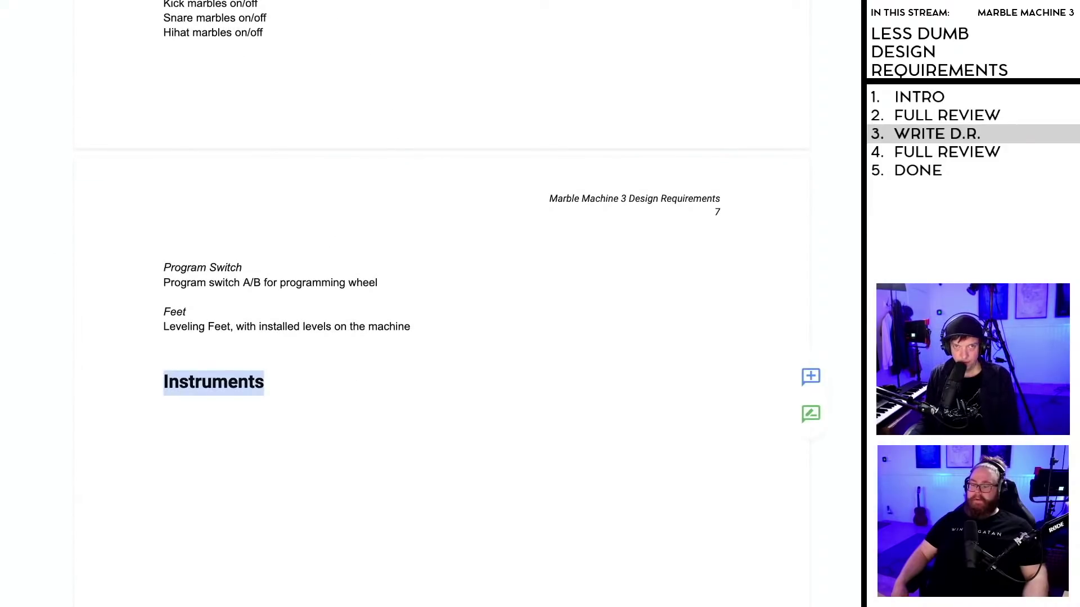
{"action": "key", "text": "ctrl+alt+0"}
{"action": "left_click", "coordinate": [193, 415]}
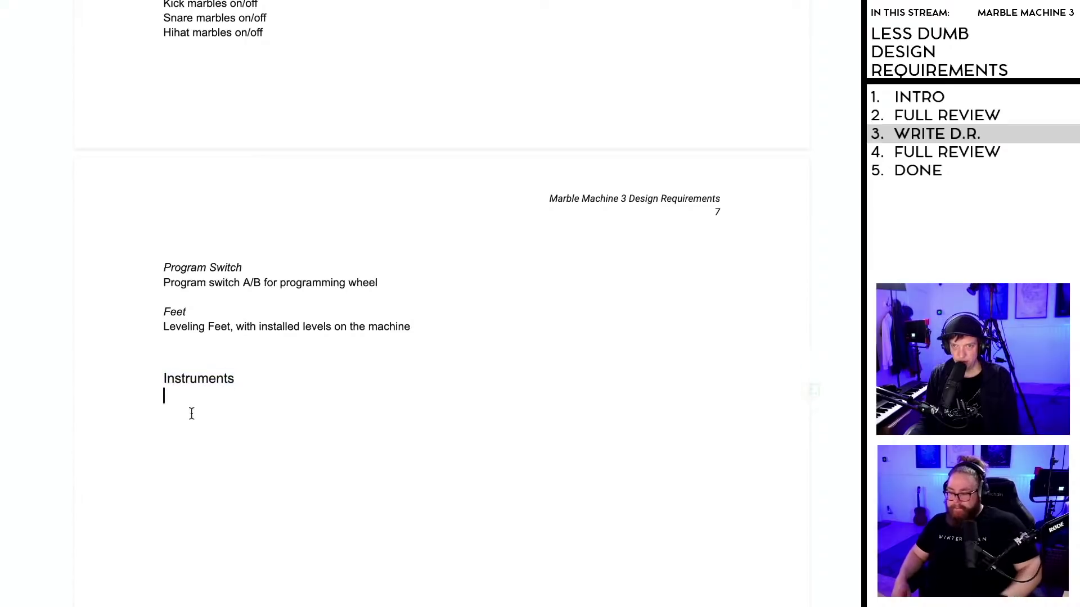
{"action": "key", "text": "Up"}
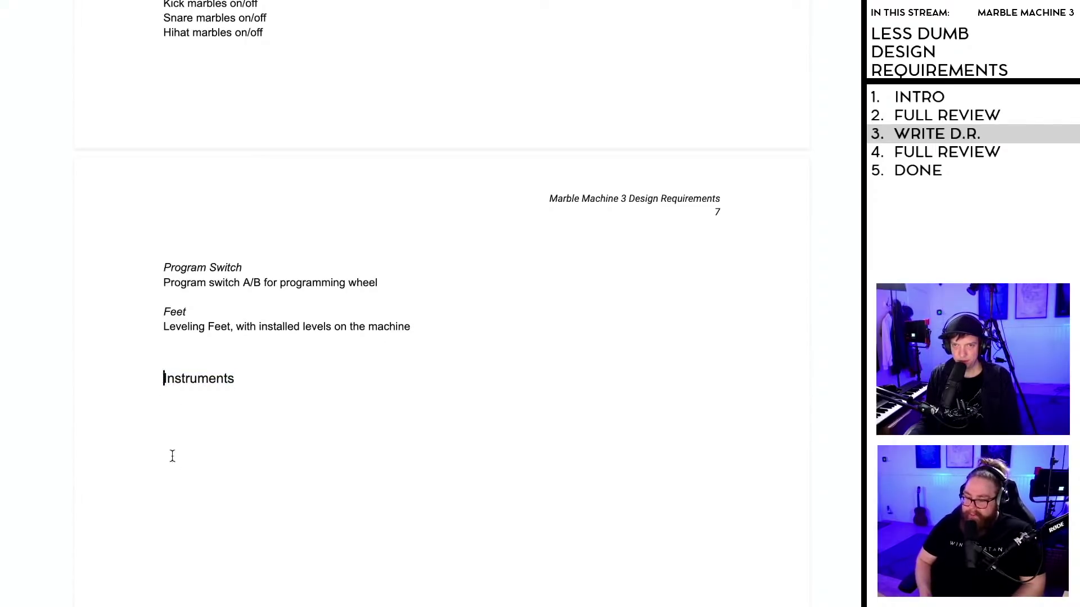
{"action": "key", "text": "Return"}
{"action": "left_click", "coordinate": [162, 417]}
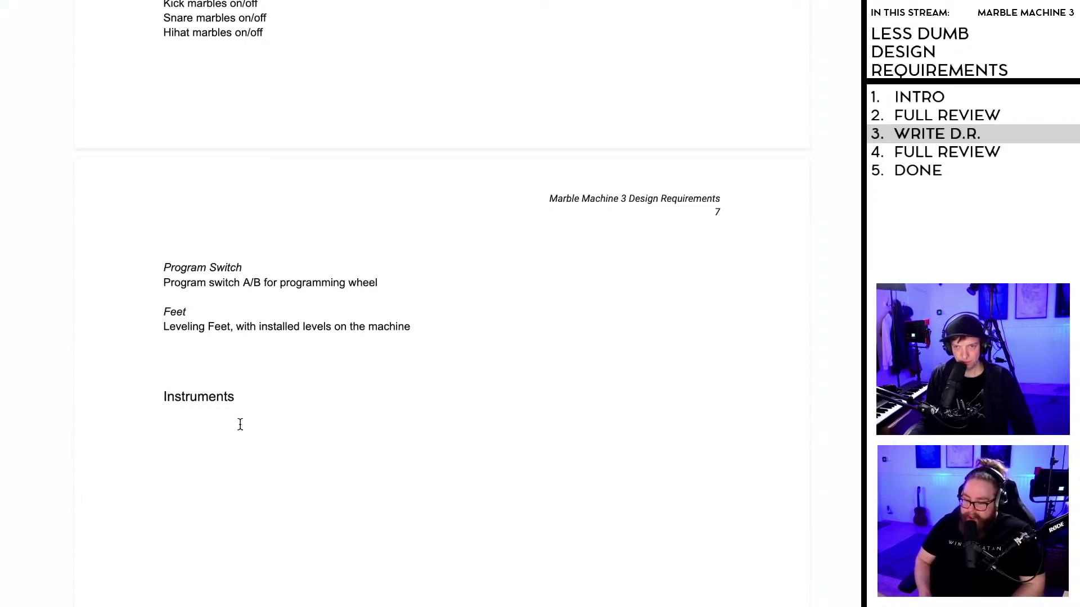
Step: List Kick Drum, Snare Drum and Hihat on separate lines under "Instruments"
{"action": "scroll", "coordinate": [234, 452], "scroll_direction": "down", "scroll_amount": 2}
{"action": "scroll", "coordinate": [233, 432], "scroll_direction": "down", "scroll_amount": 1}
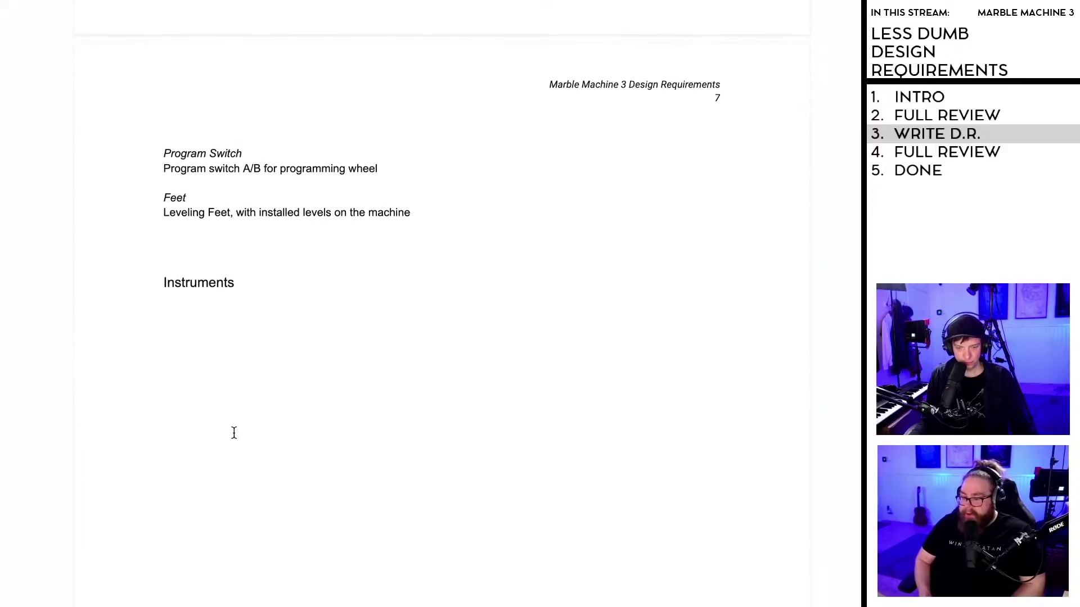
{"action": "type", "text": "Kick Drum "}
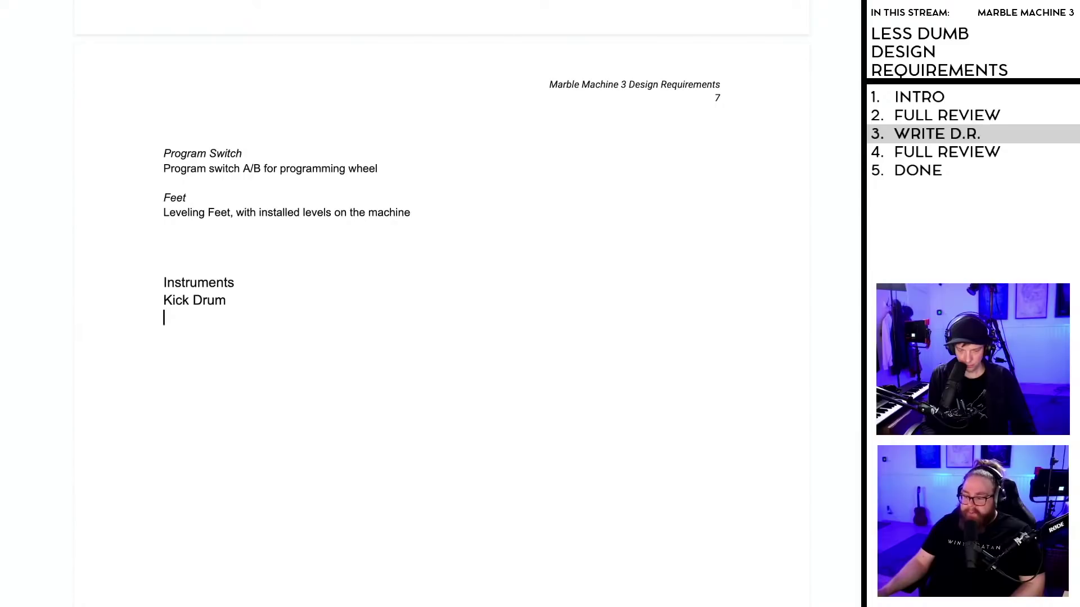
{"action": "type", "text": "Snare Drum "}
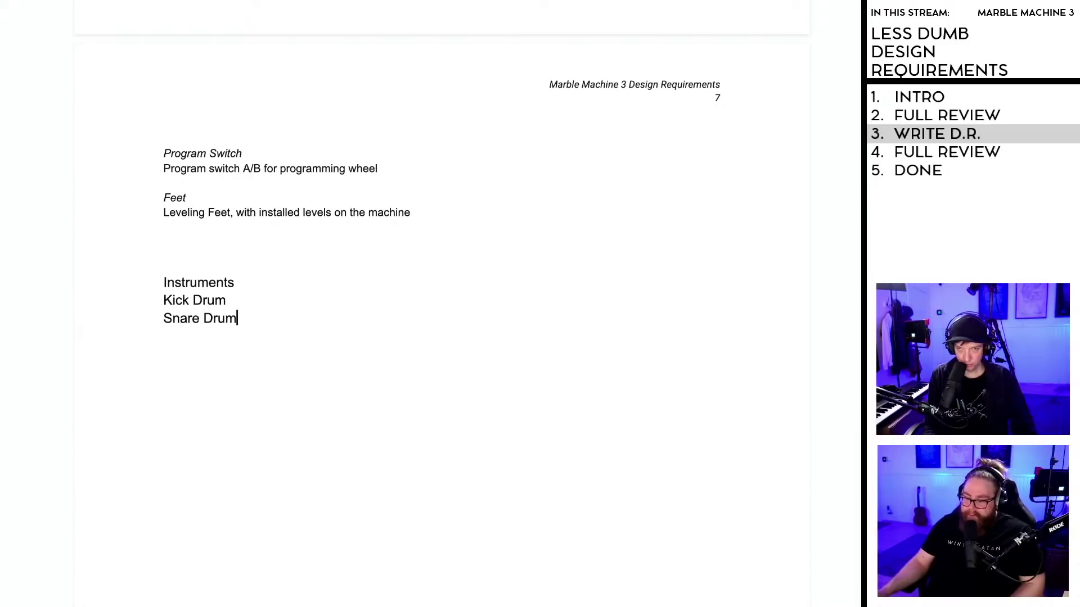
{"action": "type", "text": "Hihat"}
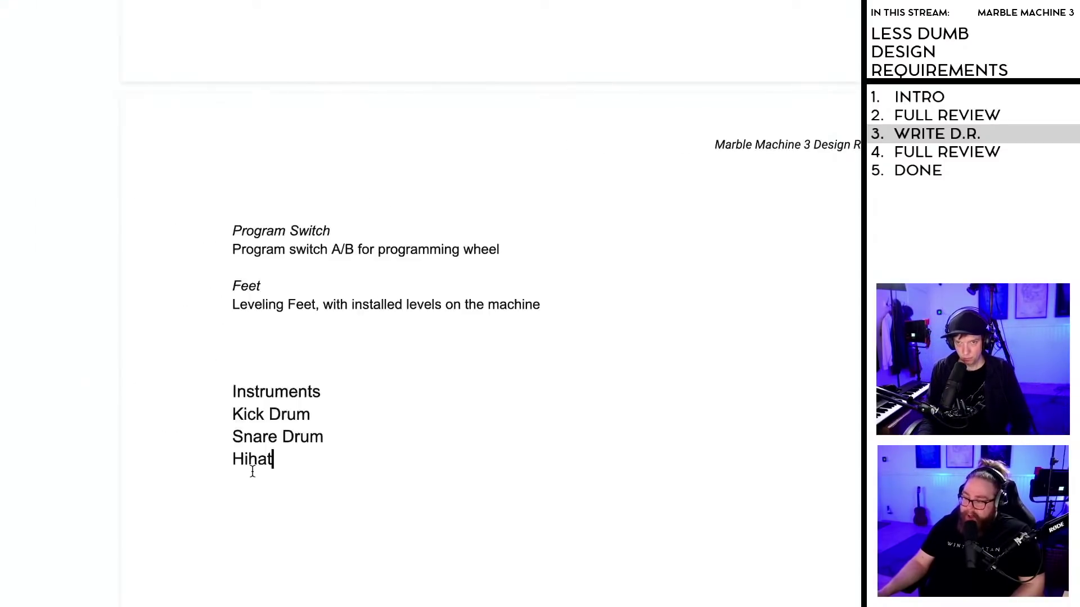
Step: Italicize the "Instruments" subheading and return the text cursor to the end of the Hihat line
{"action": "scroll", "coordinate": [275, 476], "scroll_direction": "down", "scroll_amount": 4}
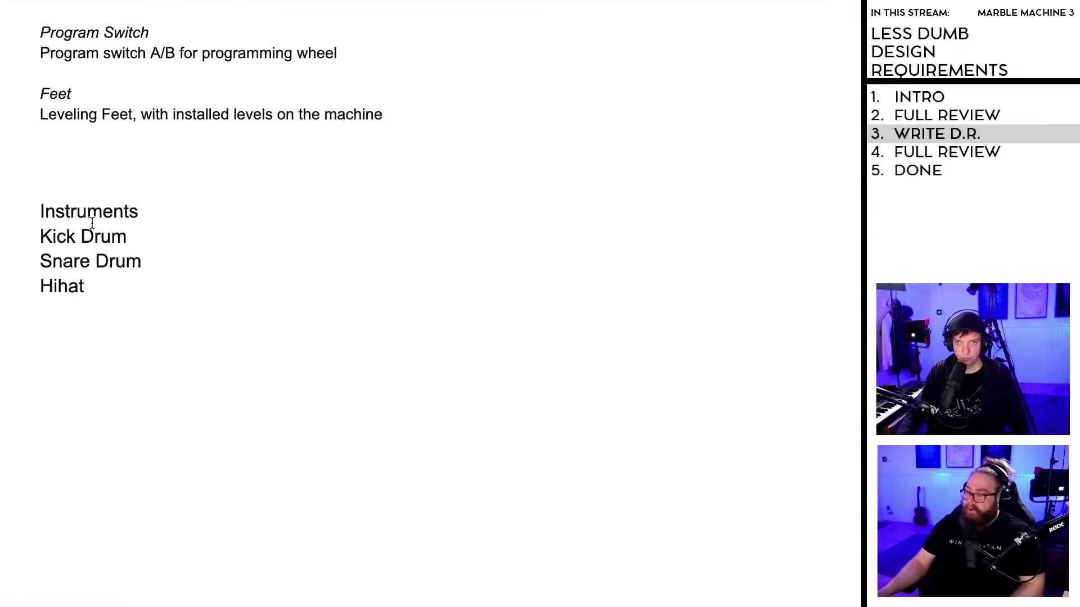
{"action": "left_click_drag", "start_coordinate": [140, 212], "coordinate": [31, 197]}
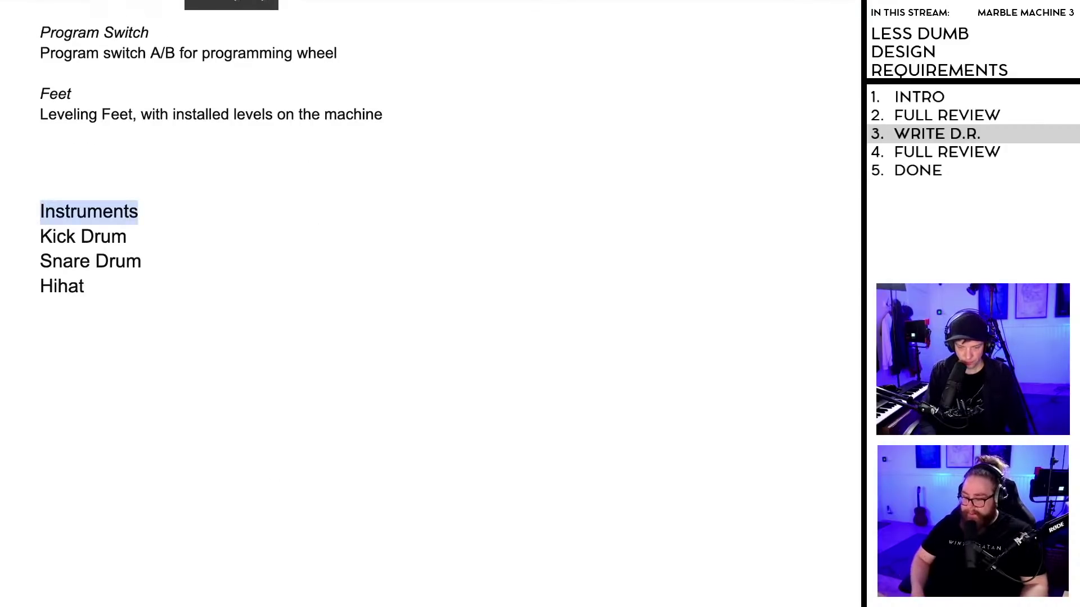
{"action": "key", "text": "ctrl+i"}
{"action": "left_click", "coordinate": [143, 287]}
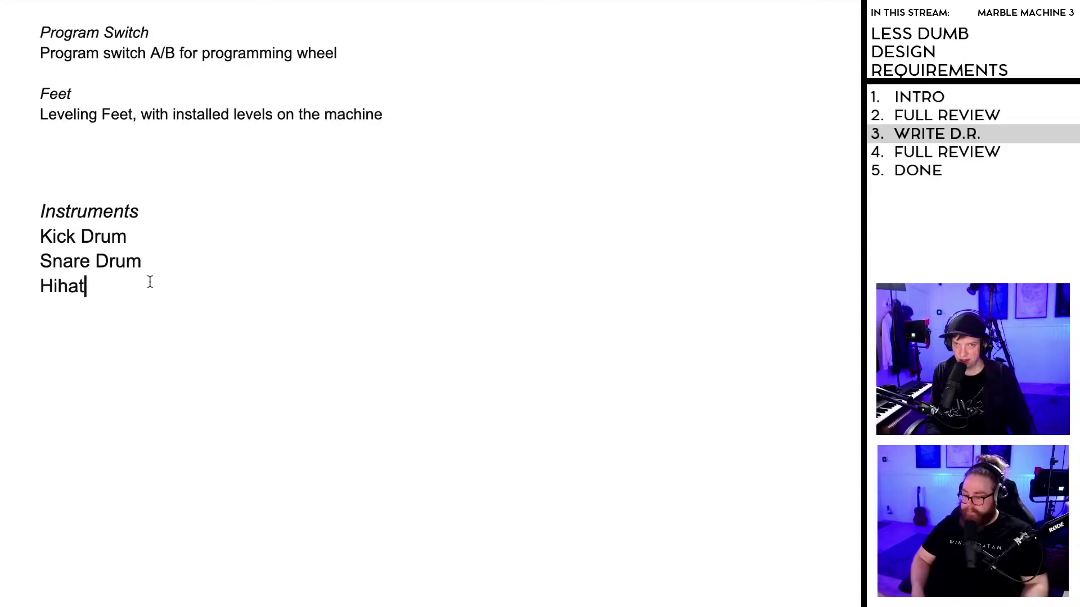
Step: Add Bass and Vibraphone on separate lines below Hihat, and insert Cymbal on its own line between Hihat and Bass
{"action": "key", "text": "Return"}
{"action": "type", "text": "Bass"}
{"action": "key", "text": "Return"}
{"action": "type", "text": "Vibraphone"}
{"action": "key", "text": "Up"}
{"action": "key", "text": "Up"}
{"action": "key", "text": "Return"}
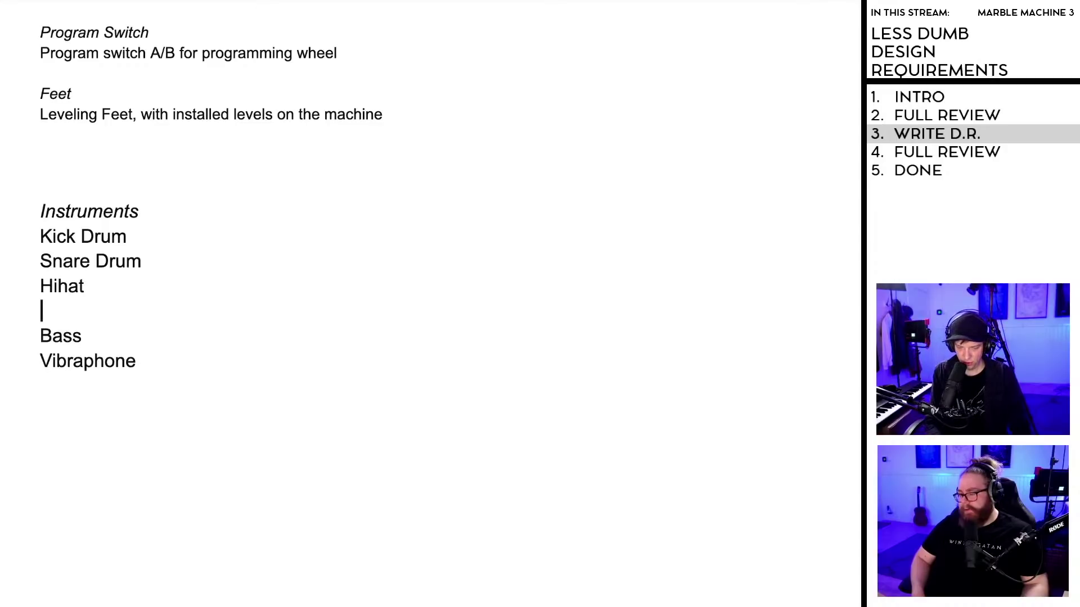
{"action": "type", "text": "Cymbal"}
Step: Leave a blank line after Vibraphone and start a new line below the Instruments list
{"action": "scroll", "coordinate": [109, 336], "scroll_direction": "down", "scroll_amount": 7}
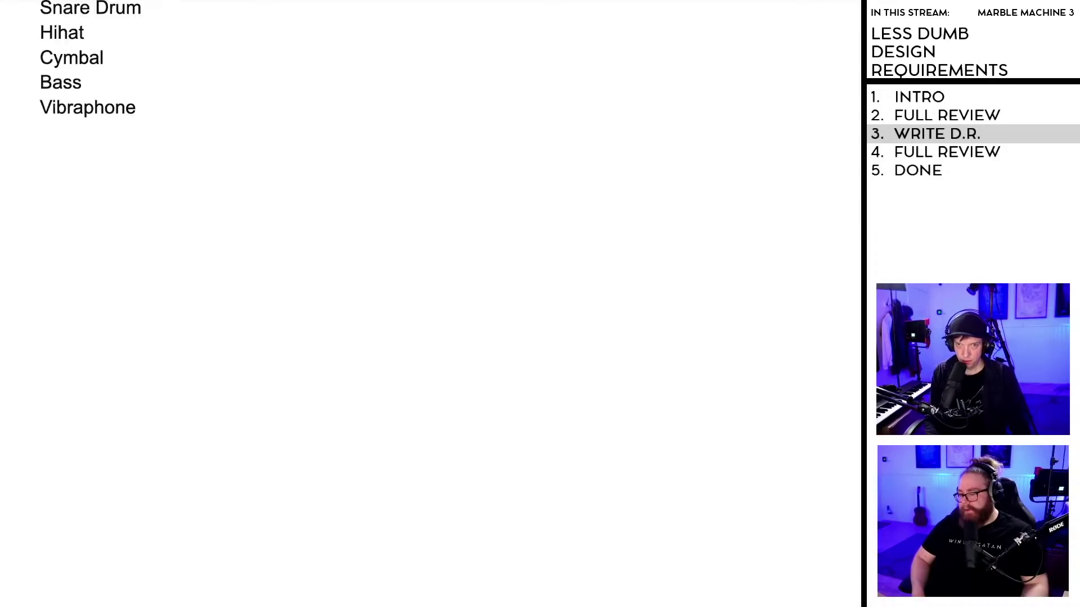
{"action": "scroll", "coordinate": [109, 336], "scroll_direction": "up", "scroll_amount": 2}
{"action": "scroll", "coordinate": [109, 337], "scroll_direction": "up", "scroll_amount": 5}
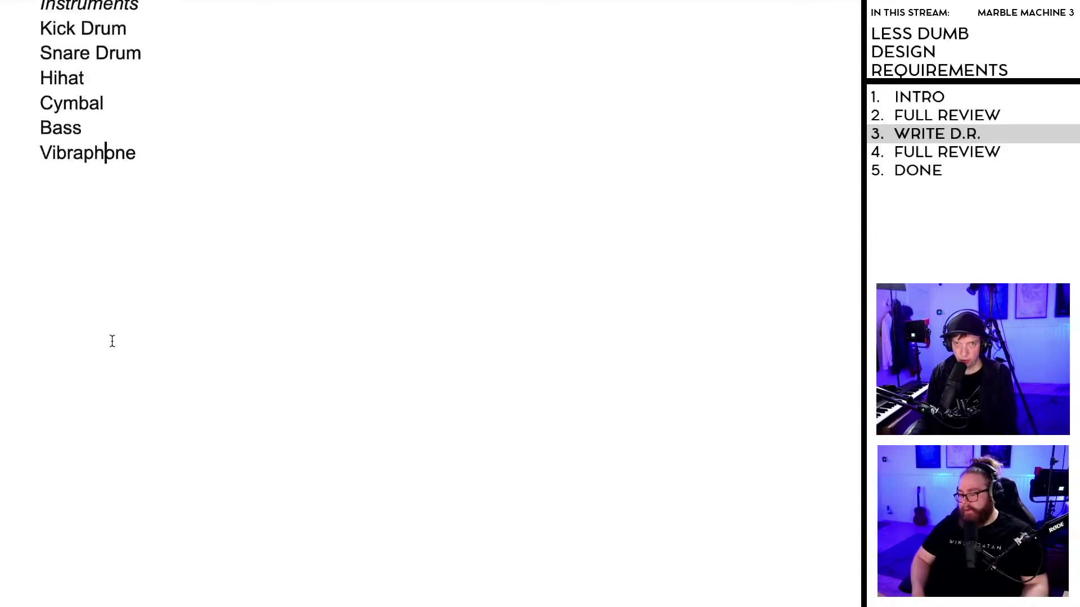
{"action": "left_click_drag", "start_coordinate": [159, 404], "coordinate": [32, 239]}
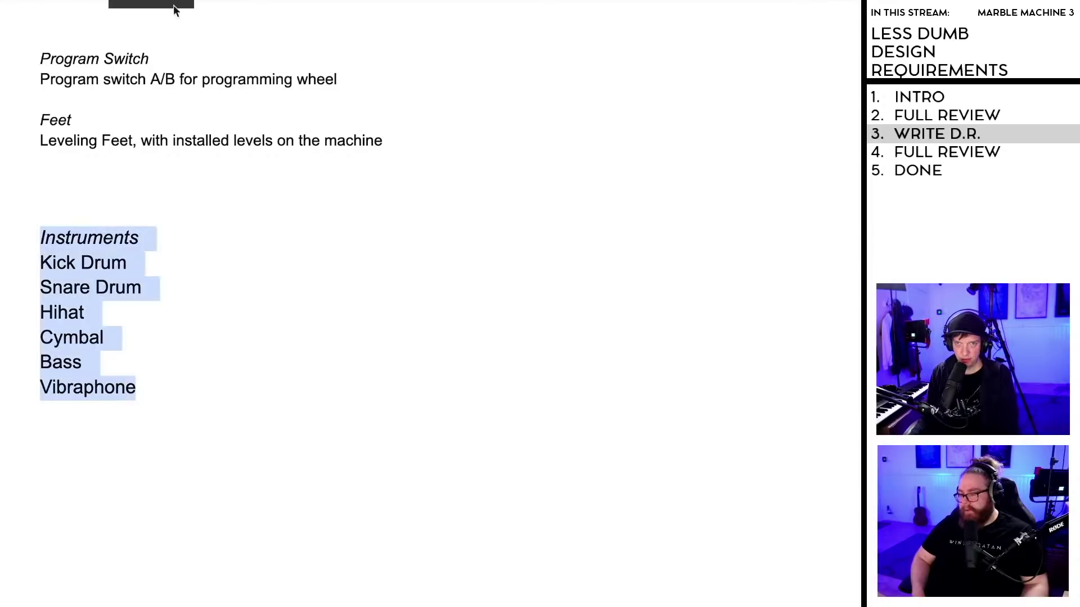
{"action": "left_click", "coordinate": [222, 399]}
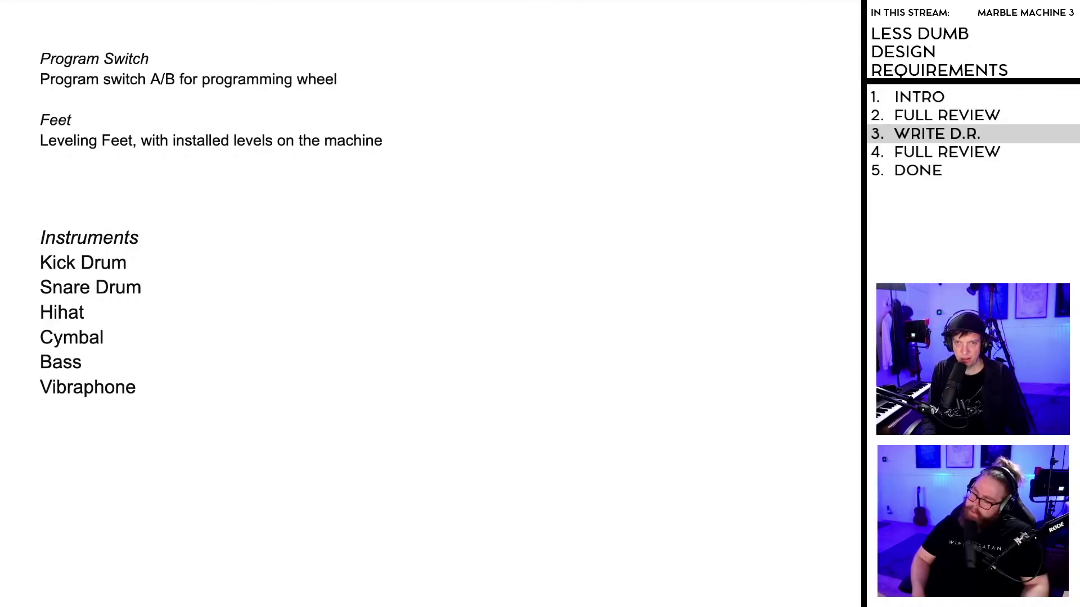
{"action": "key", "text": "Return"}
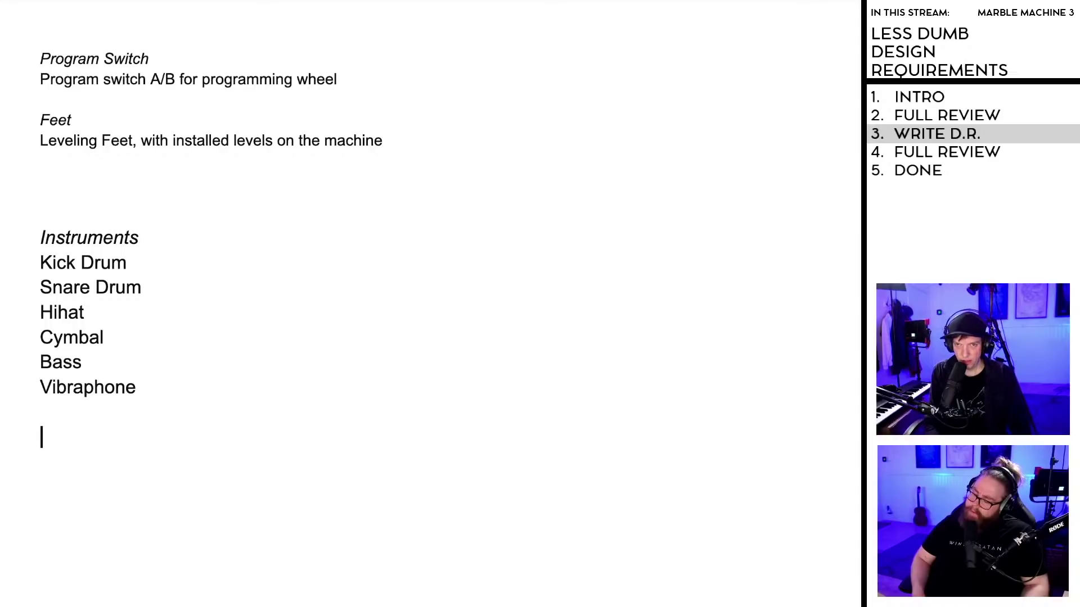
{"action": "type", "text": "Drive TRain"}
{"action": "key", "text": "BackSpace"}
{"action": "key", "text": "BackSpace"}
{"action": "key", "text": "BackSpace"}
{"action": "key", "text": "BackSpace"}
{"action": "key", "text": "BackSpace"}
{"action": "key", "text": "BackSpace"}
{"action": "key", "text": "BackSpace"}
{"action": "key", "text": "BackSpace"}
{"action": "key", "text": "BackSpace"}
{"action": "key", "text": "BackSpace"}
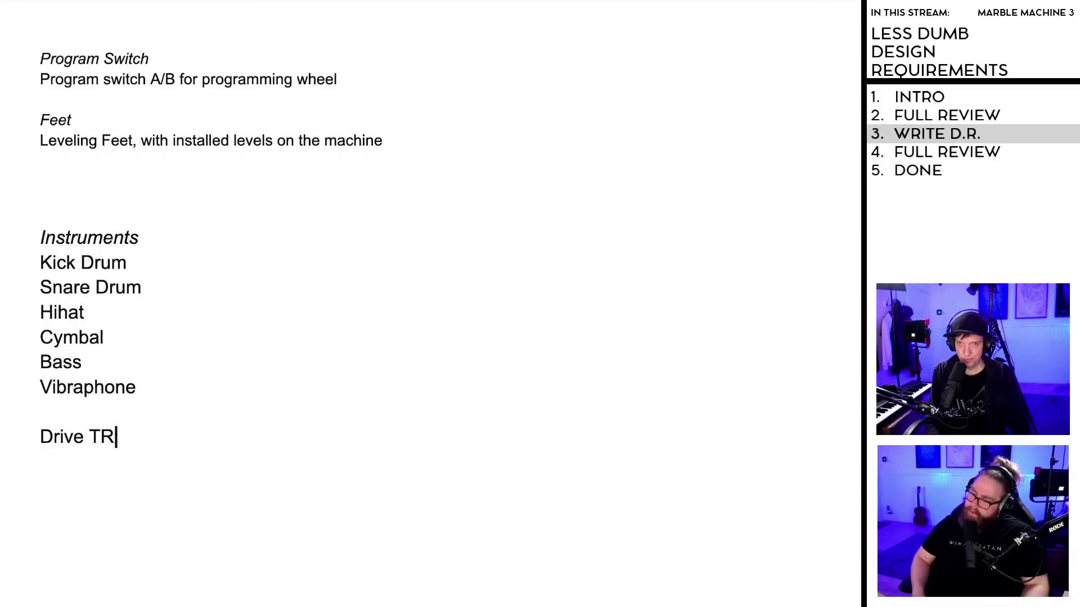
{"action": "key", "text": "BackSpace"}
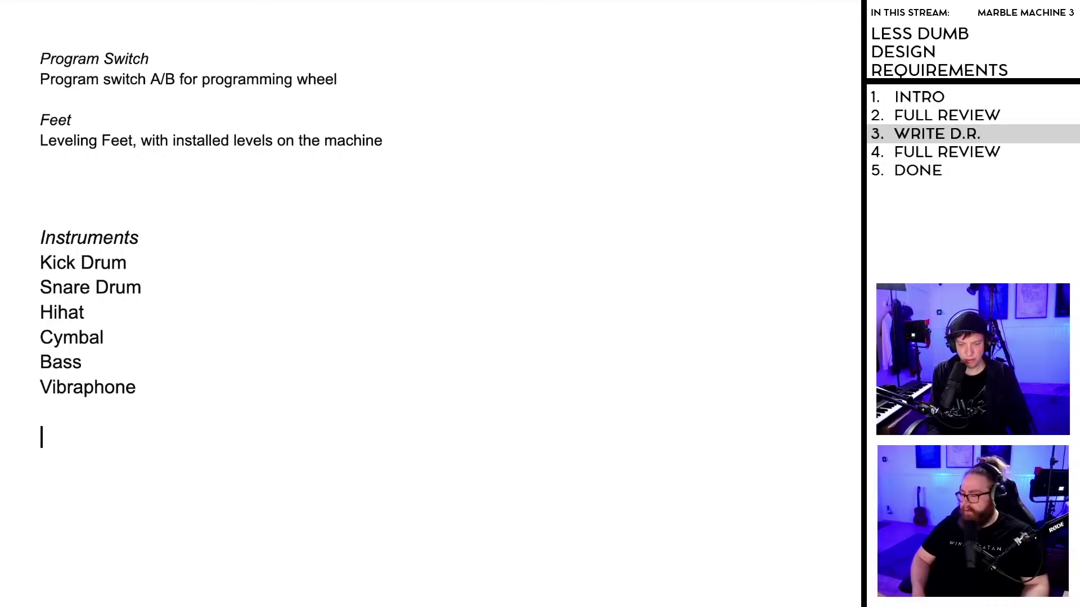
Step: Write "Power Inputs" below the Instruments list and add Crank, Foot Pedal and Flywheel on separate lines under it
{"action": "type", "text": "Power I"}
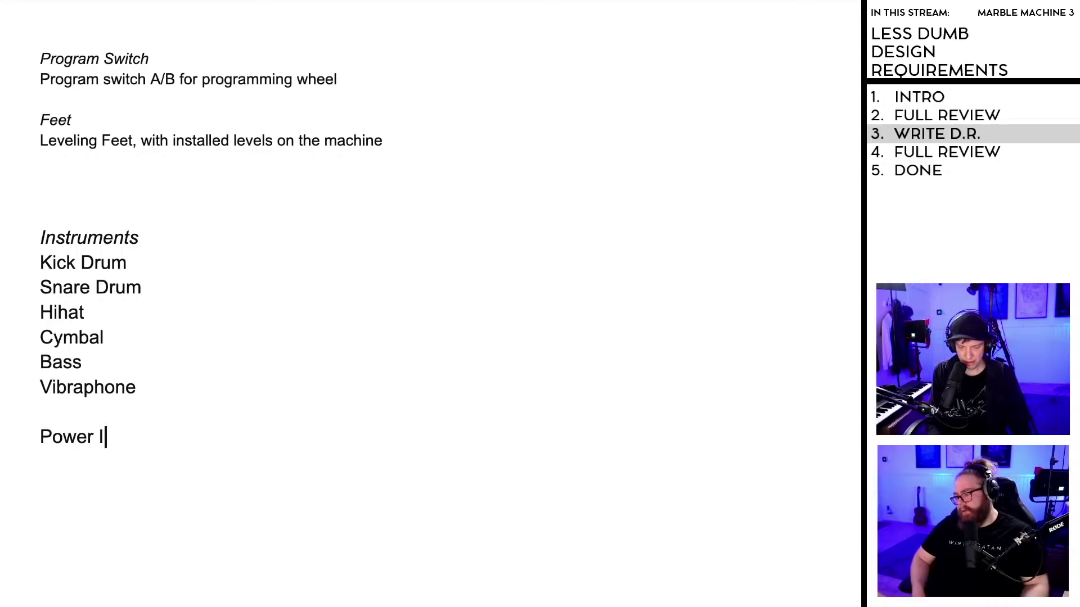
{"action": "type", "text": "nputs"}
{"action": "key", "text": "Return"}
{"action": "type", "text": "Crank"}
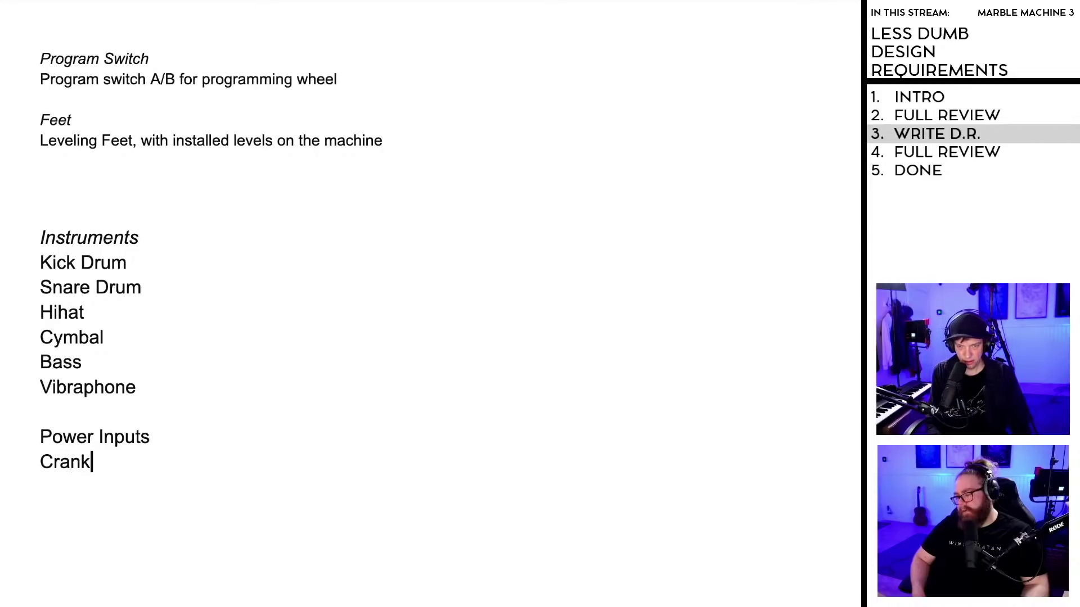
{"action": "key", "text": "Return"}
{"action": "type", "text": "Foot Pedal"}
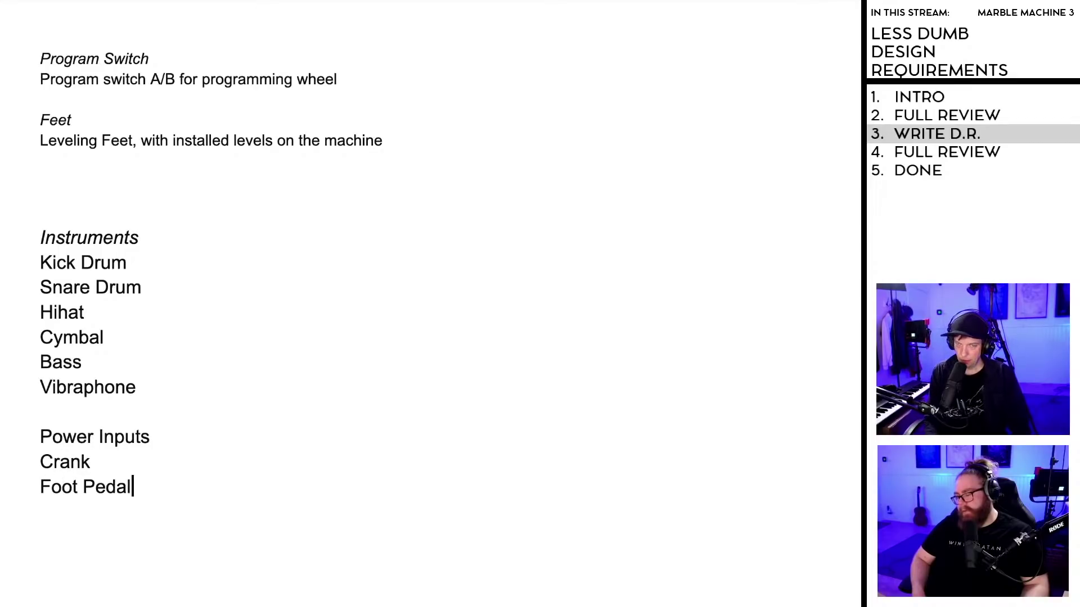
{"action": "key", "text": "Return"}
{"action": "type", "text": "Flywheel"}
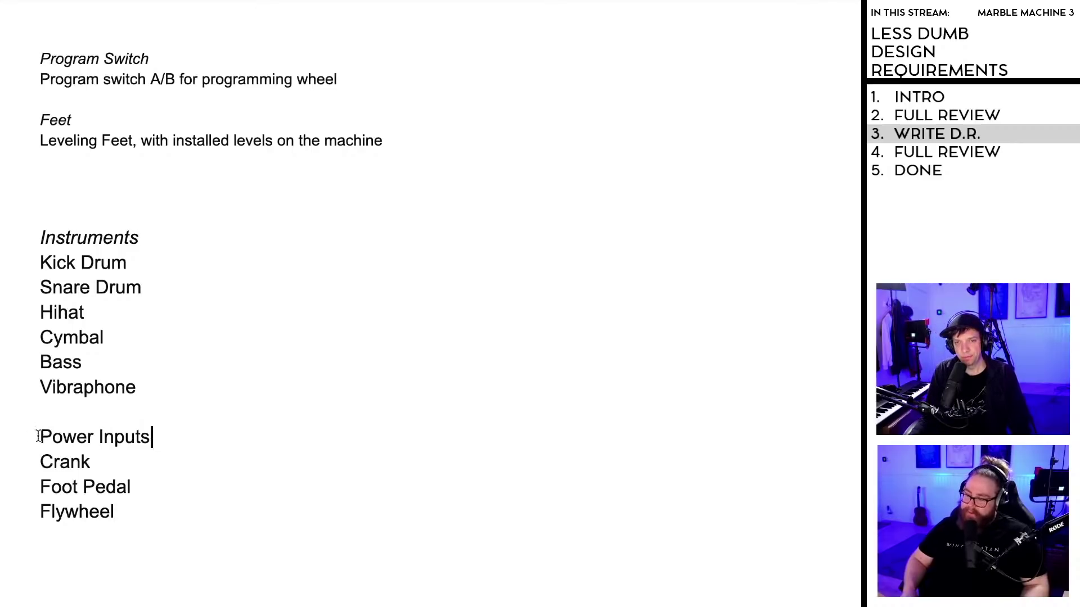
Step: Italicize the "Power Inputs" subheading and return the text cursor to the end of the Flywheel line
{"action": "triple_click", "coordinate": [96, 436]}
{"action": "key", "text": "ctrl+i"}
{"action": "left_click", "coordinate": [117, 530]}
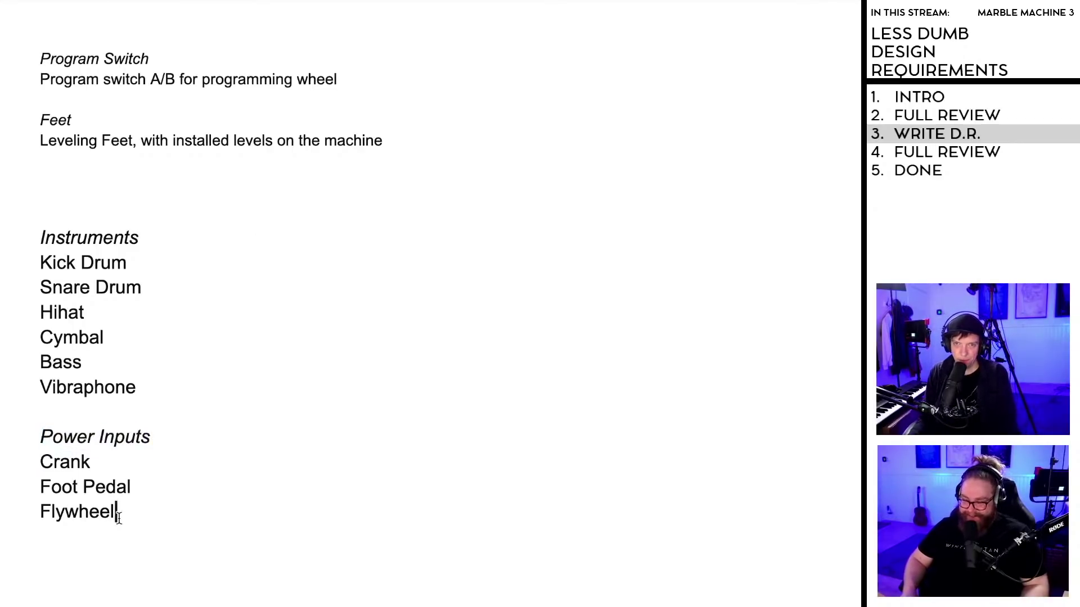
Step: Add an italic "Marble Handling" subheading after a blank line below Flywheel, with the text cursor at its end
{"action": "scroll", "coordinate": [120, 516], "scroll_direction": "down", "scroll_amount": 2}
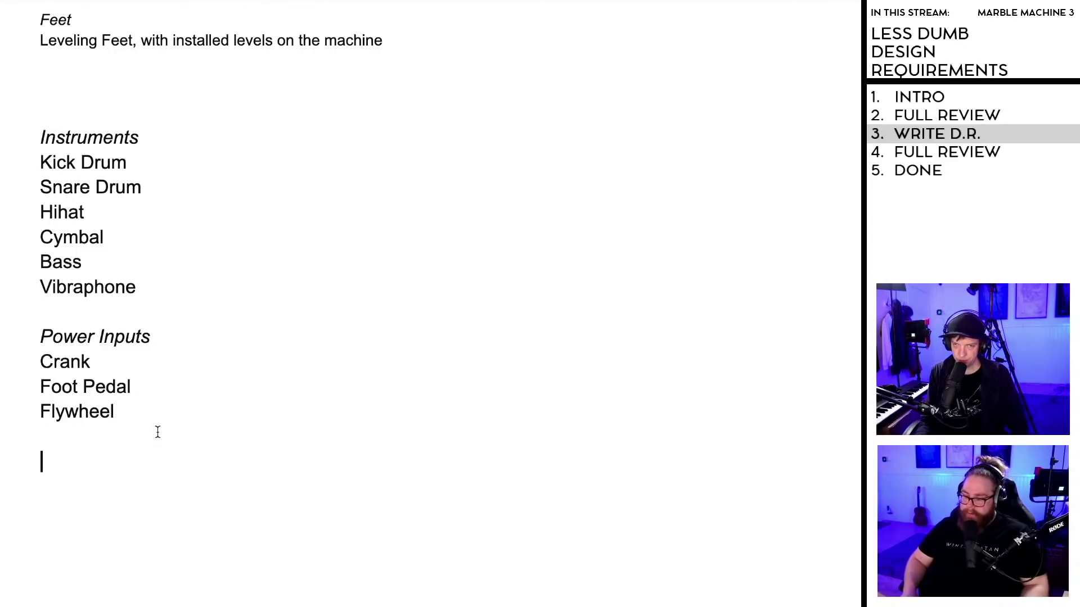
{"action": "type", "text": "Mar"}
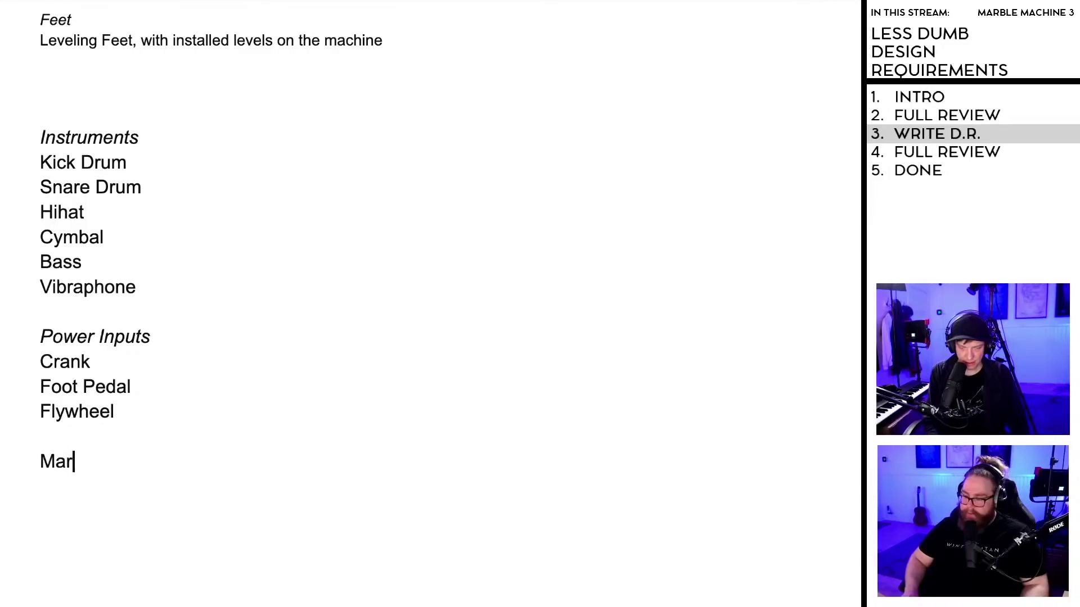
{"action": "type", "text": "ble Handling"}
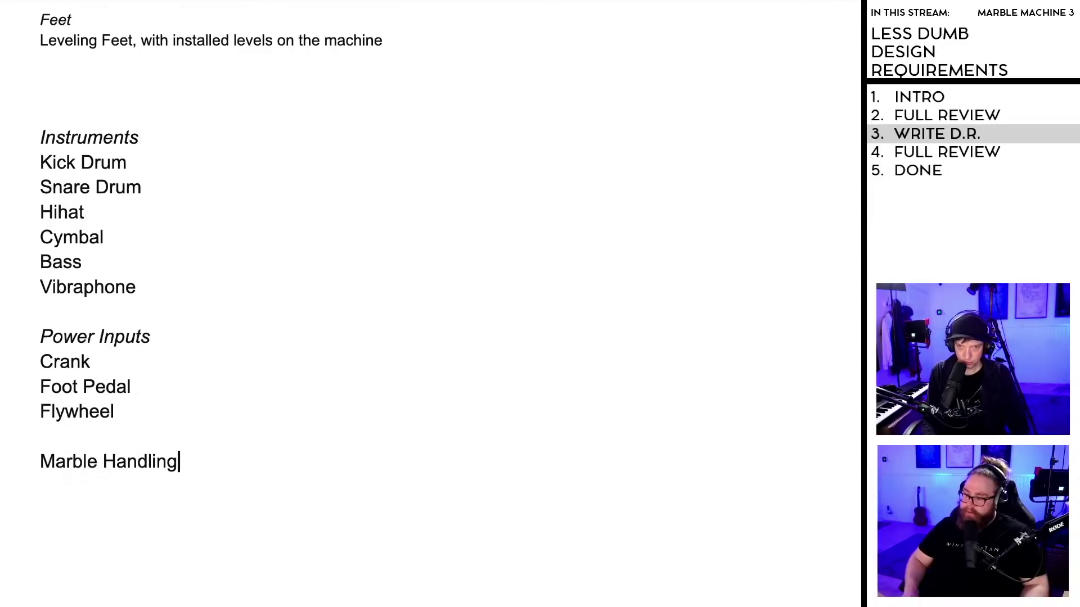
{"action": "left_click_drag", "start_coordinate": [180, 463], "coordinate": [40, 460]}
{"action": "key", "text": "ctrl+i"}
{"action": "left_click", "coordinate": [70, 487]}
{"action": "left_click", "coordinate": [54, 487]}
{"action": "left_click", "coordinate": [183, 461]}
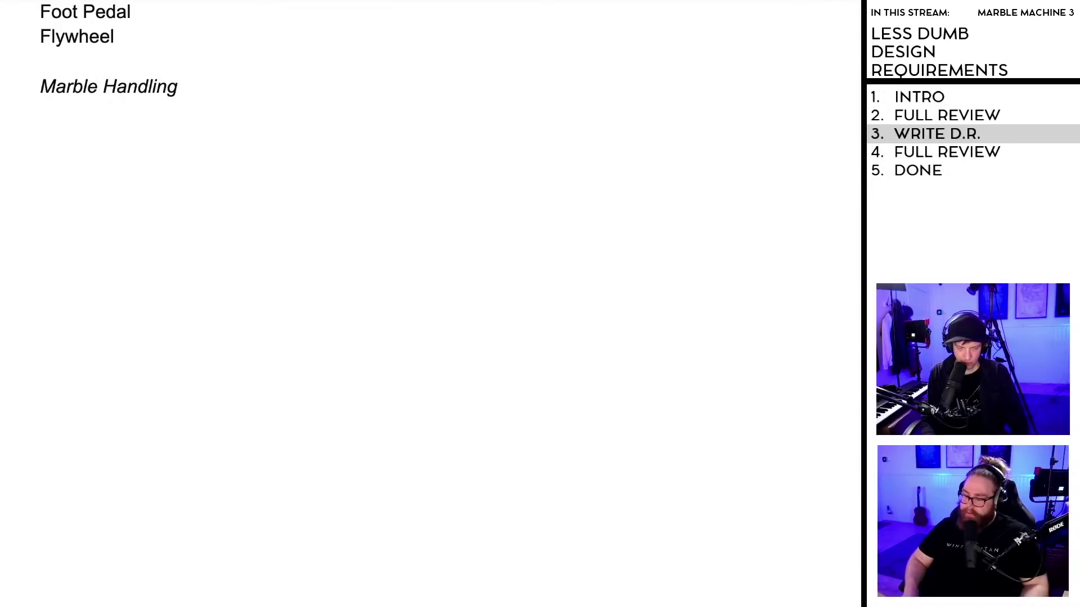
Step: List Marble Drop, Marble Gate and Marble Divider on separate lines under "Marble Handling"
{"action": "key", "text": "Return"}
{"action": "scroll", "coordinate": [205, 478], "scroll_direction": "up", "scroll_amount": 10}
{"action": "scroll", "coordinate": [205, 478], "scroll_direction": "down", "scroll_amount": 6}
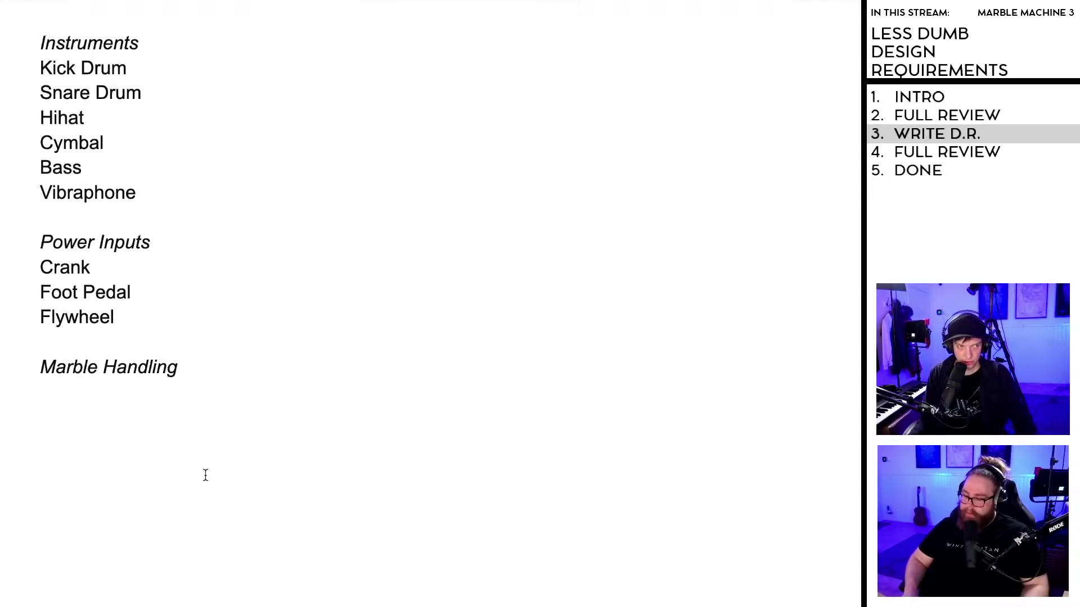
{"action": "type", "text": "Marble Drop"}
{"action": "key", "text": "Return"}
{"action": "type", "text": "Marble Gate"}
{"action": "key", "text": "Return"}
{"action": "type", "text": "Marble "}
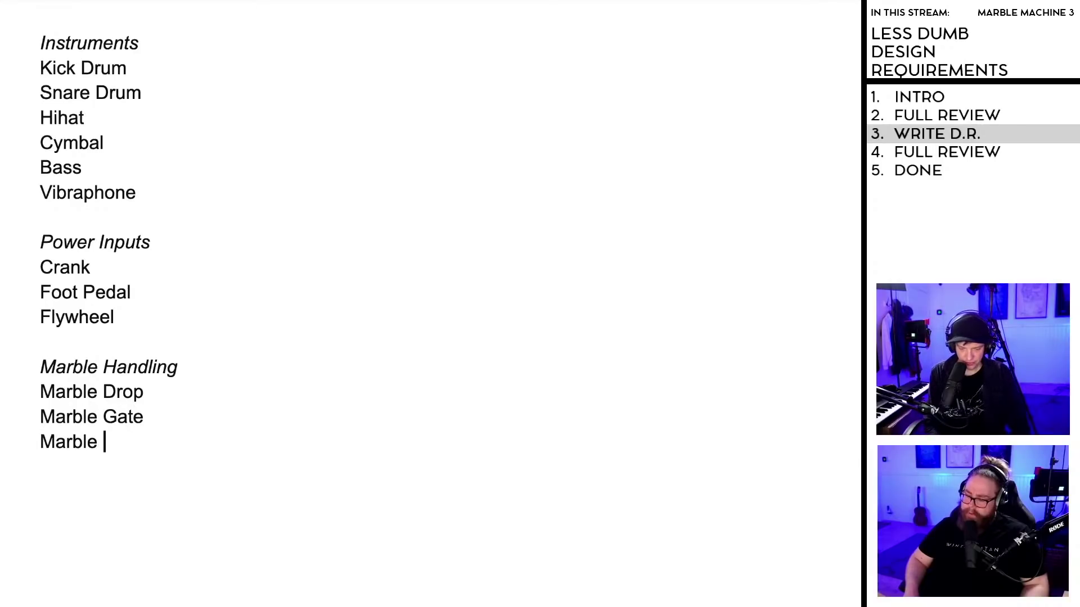
{"action": "type", "text": "Divider"}
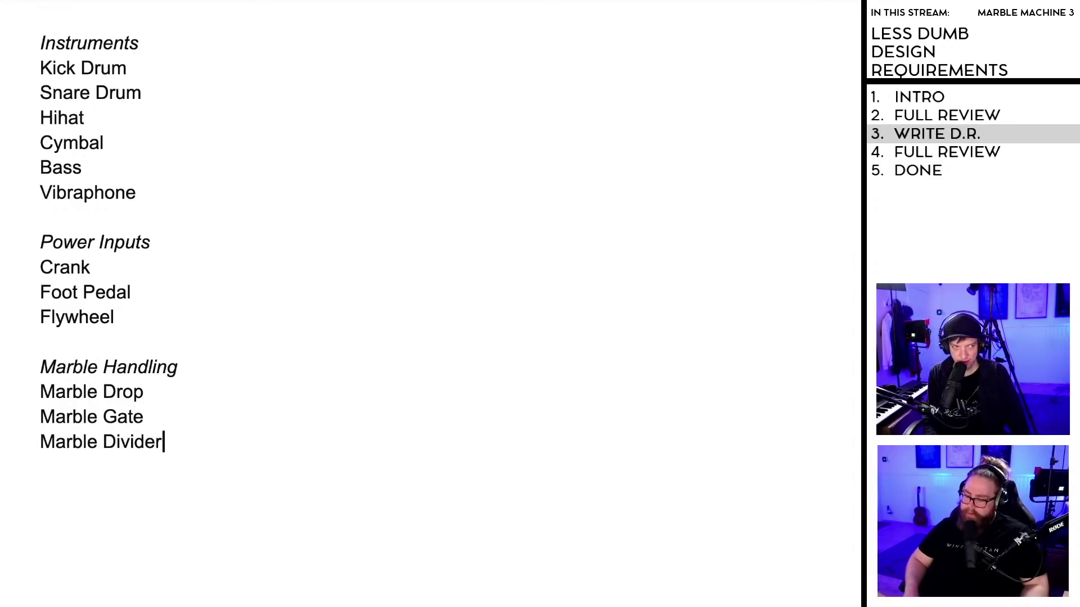
Step: Add Marble Lift and Marble Catch on separate lines below Marble Divider
{"action": "scroll", "coordinate": [124, 408], "scroll_direction": "down", "scroll_amount": 2}
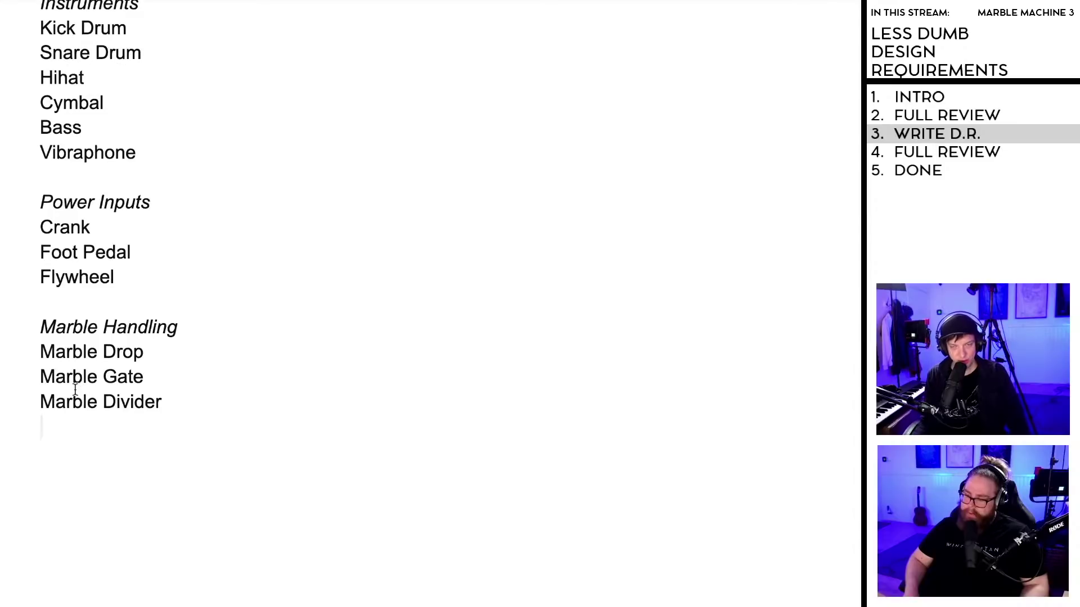
{"action": "scroll", "coordinate": [123, 409], "scroll_direction": "down", "scroll_amount": 1}
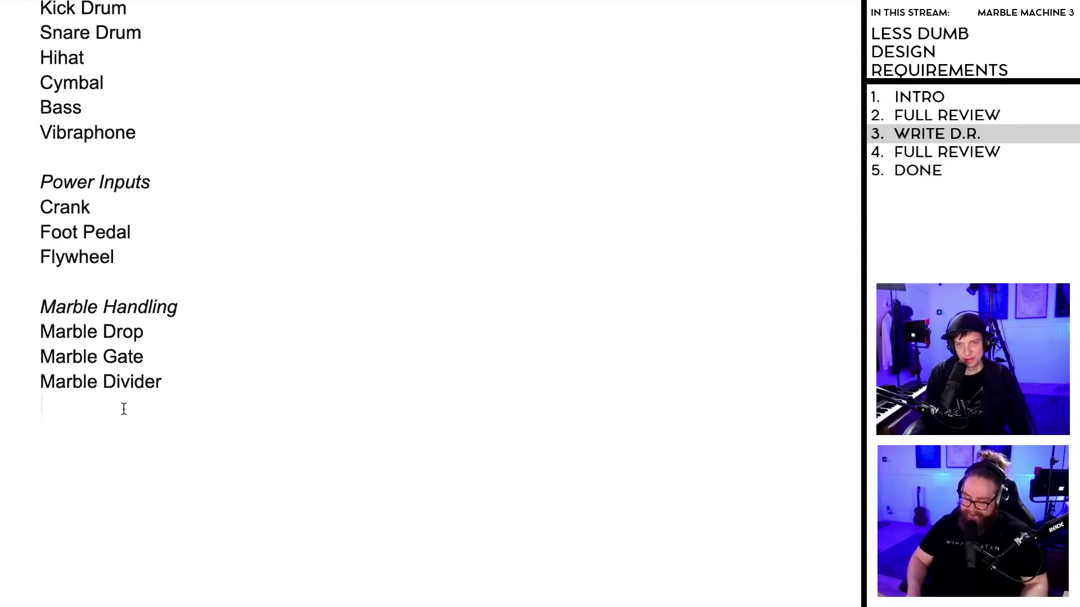
{"action": "type", "text": "Mar"}
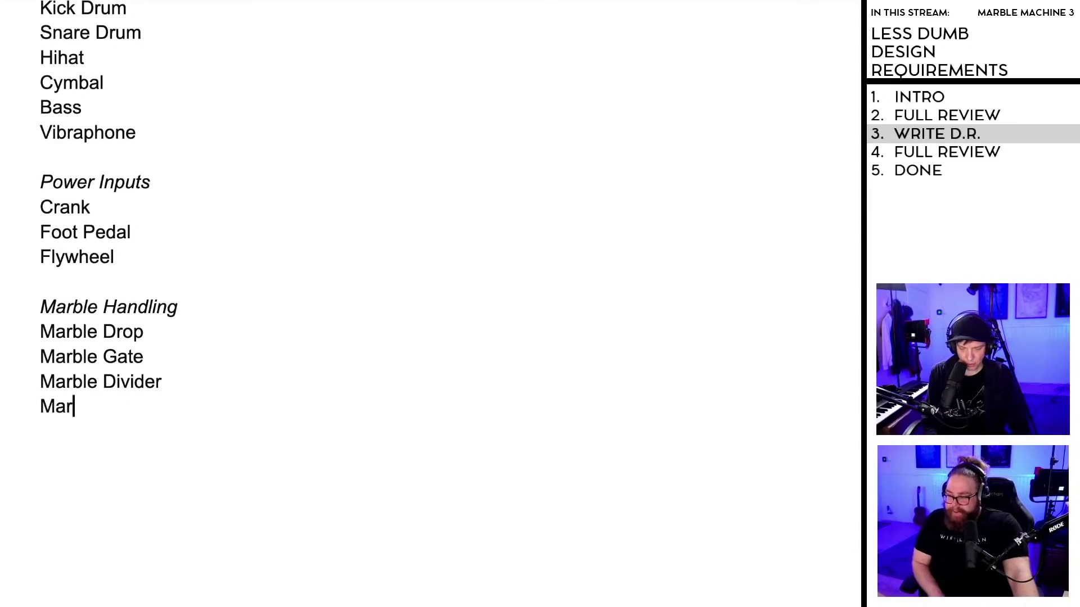
{"action": "type", "text": "ble Lift"}
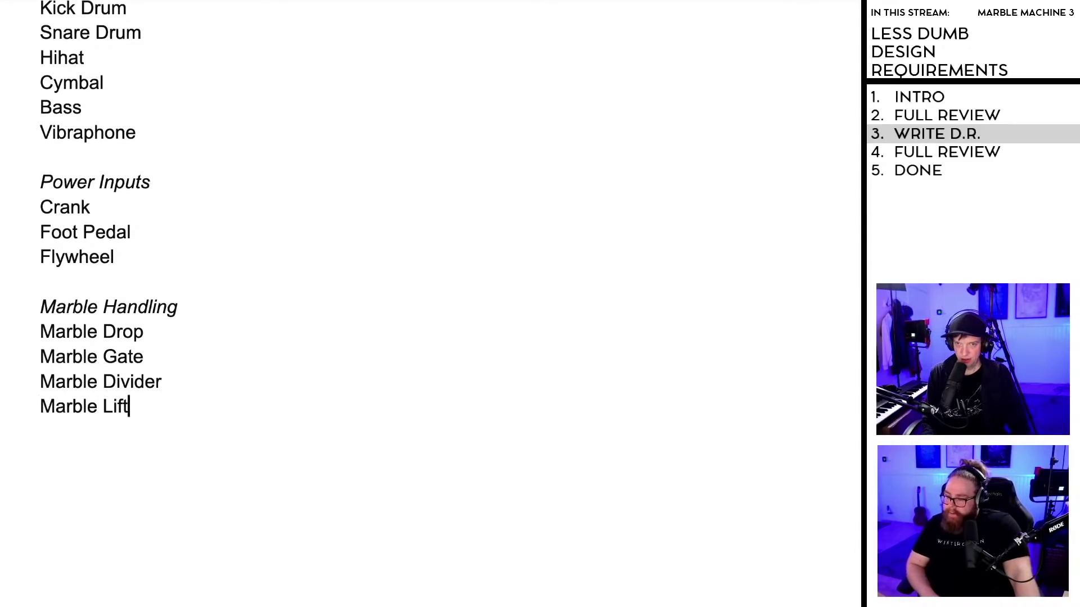
{"action": "key", "text": "Return"}
{"action": "type", "text": "Ma"}
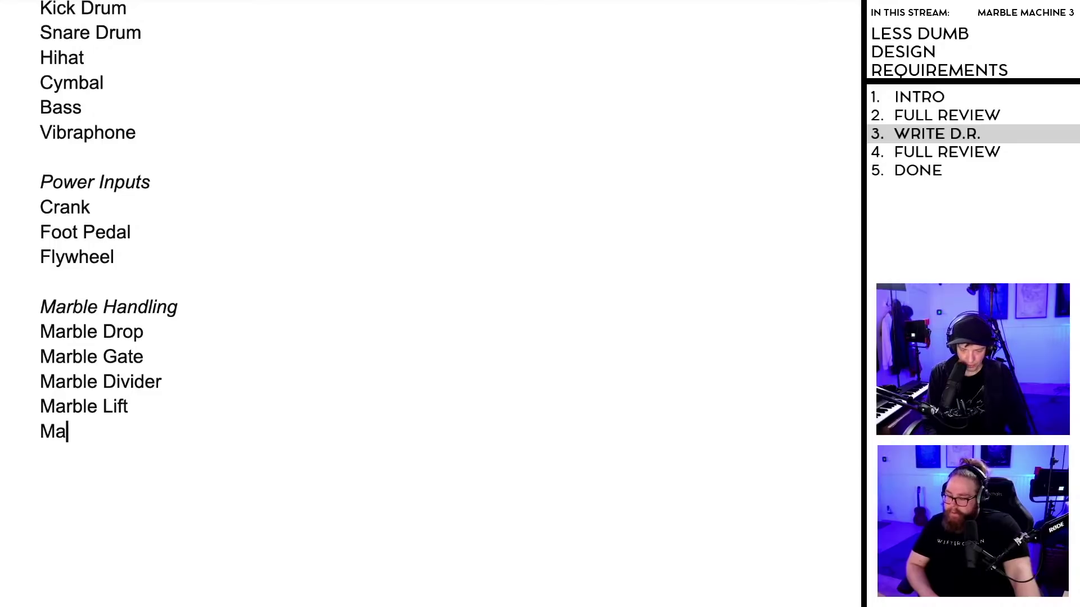
{"action": "type", "text": "rble Catch"}
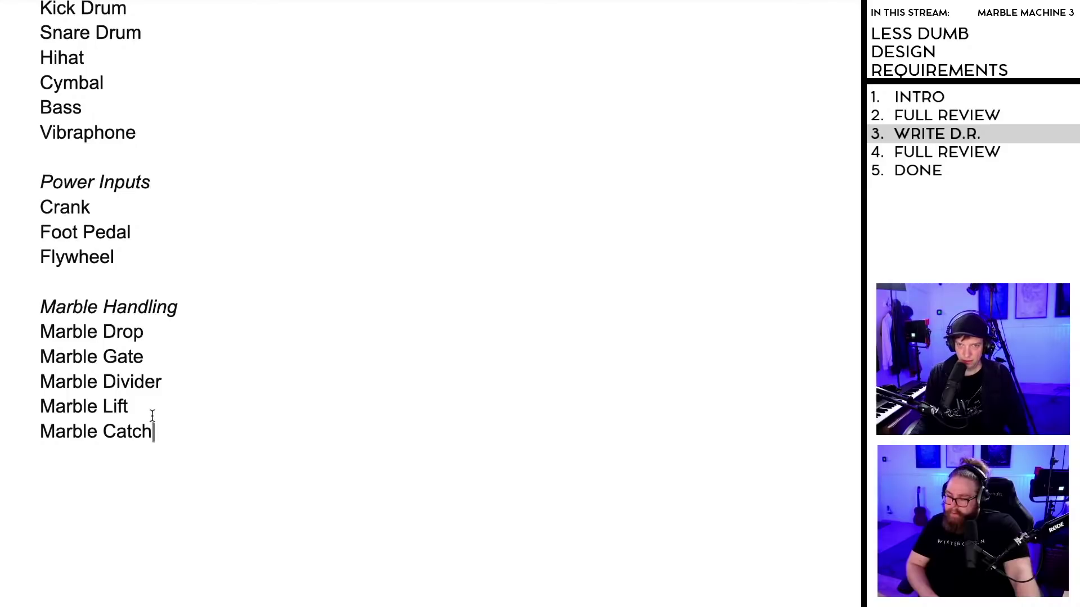
Step: Move the Marble Lift entry to the start of the Marble Handling list, above Marble Drop
{"action": "left_click_drag", "start_coordinate": [128, 408], "coordinate": [44, 406]}
{"action": "key", "text": "ctrl+c"}
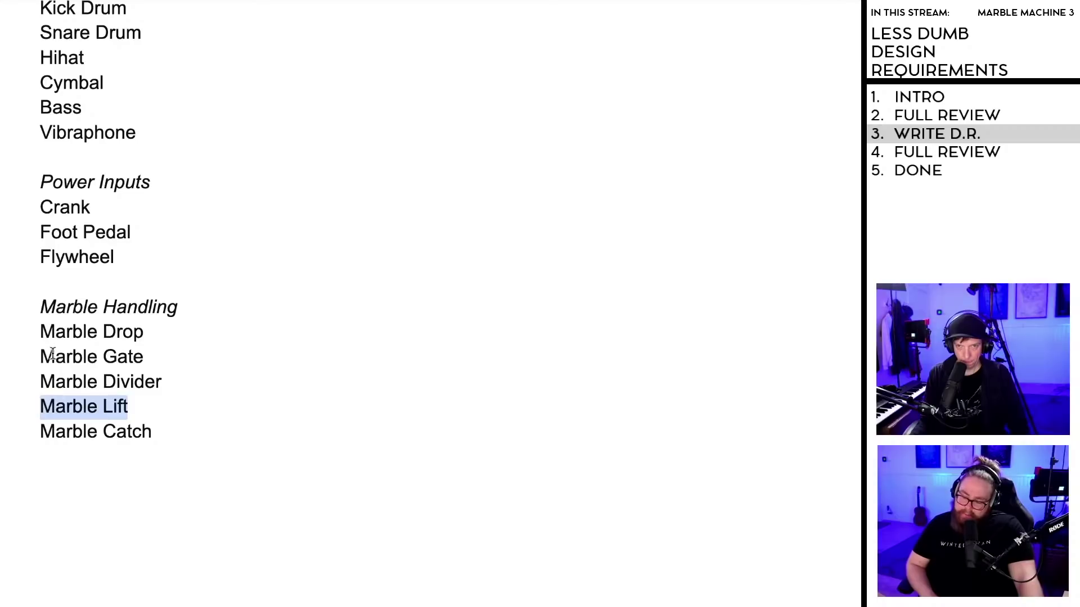
{"action": "key", "text": "BackSpace"}
{"action": "left_click", "coordinate": [42, 333]}
{"action": "key", "text": "Return"}
{"action": "key", "text": "Up"}
{"action": "key", "text": "ctrl+v"}
Step: Review the Features section's user inputs, including the Music Program entries, against the new Instruments, Power Inputs and Marble Handling lists
{"action": "scroll", "coordinate": [147, 363], "scroll_direction": "up", "scroll_amount": 15}
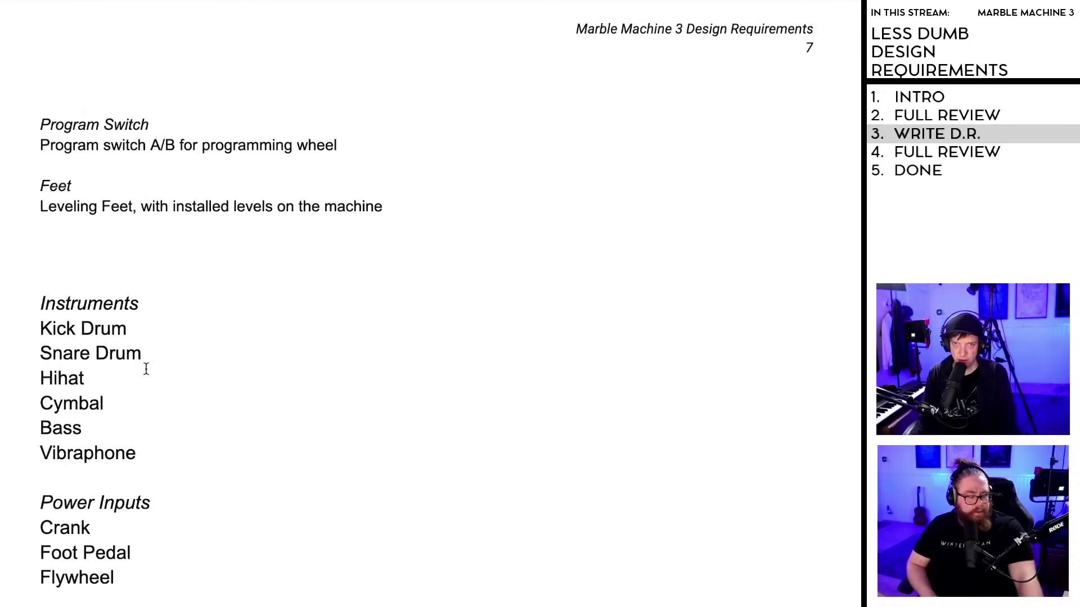
{"action": "scroll", "coordinate": [165, 418], "scroll_direction": "up", "scroll_amount": 10}
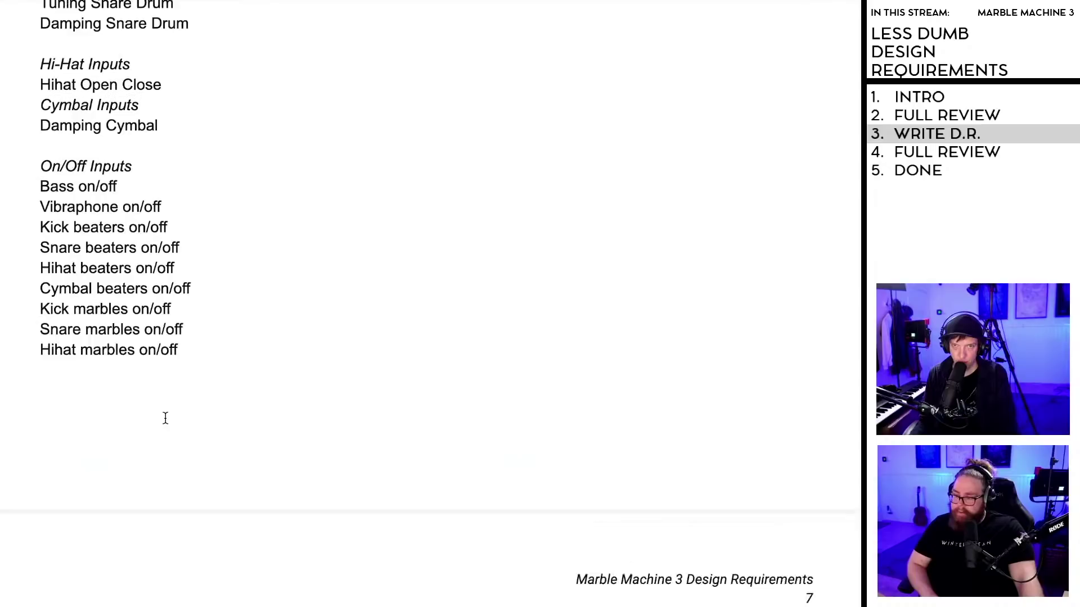
{"action": "scroll", "coordinate": [165, 418], "scroll_direction": "up", "scroll_amount": 8}
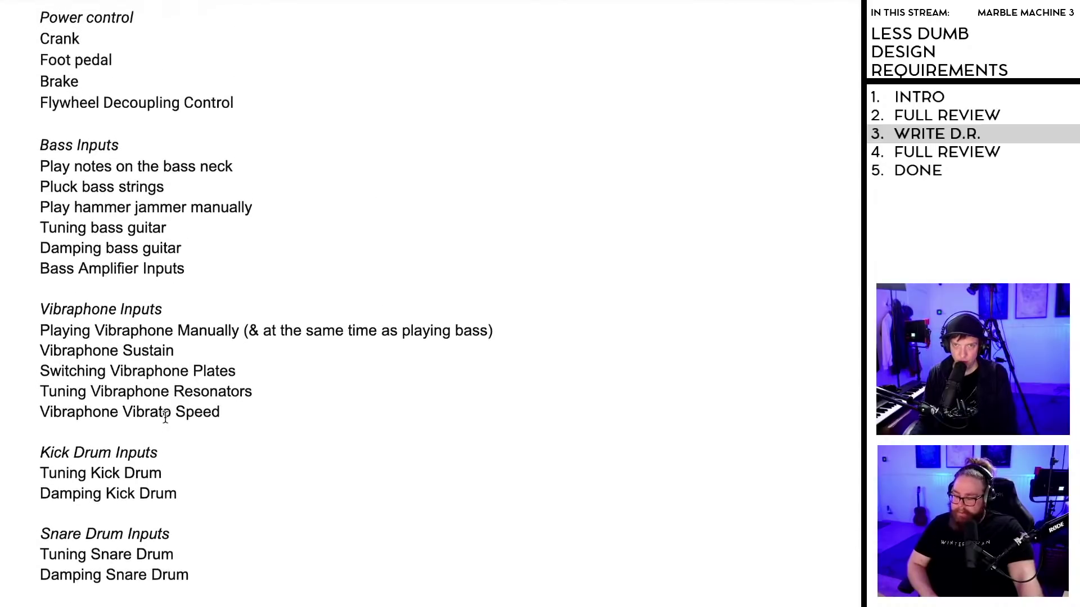
{"action": "scroll", "coordinate": [166, 418], "scroll_direction": "up", "scroll_amount": 3}
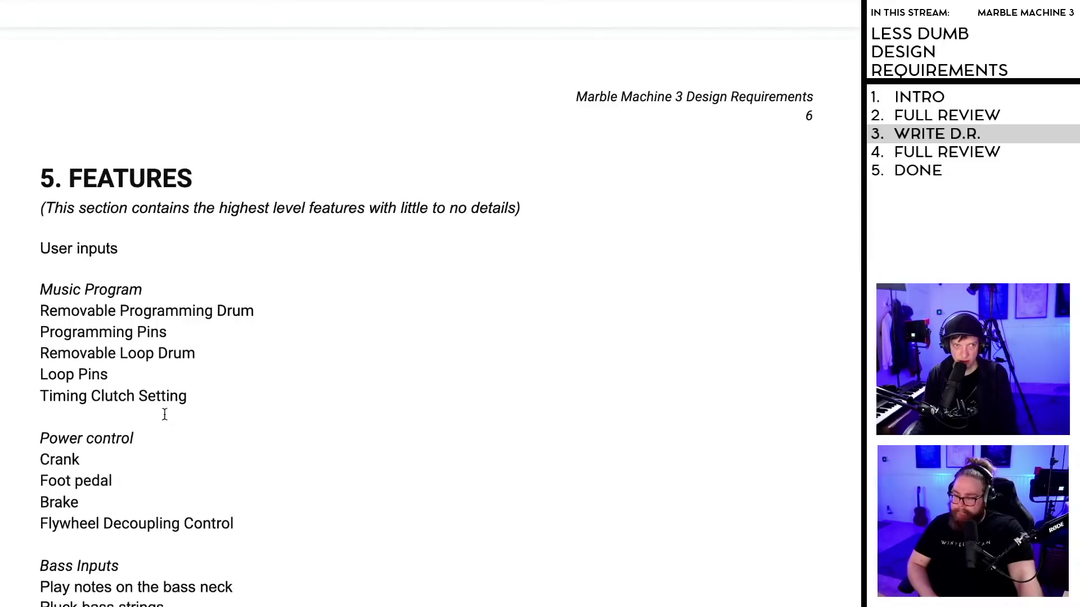
{"action": "left_click_drag", "start_coordinate": [40, 290], "coordinate": [133, 293]}
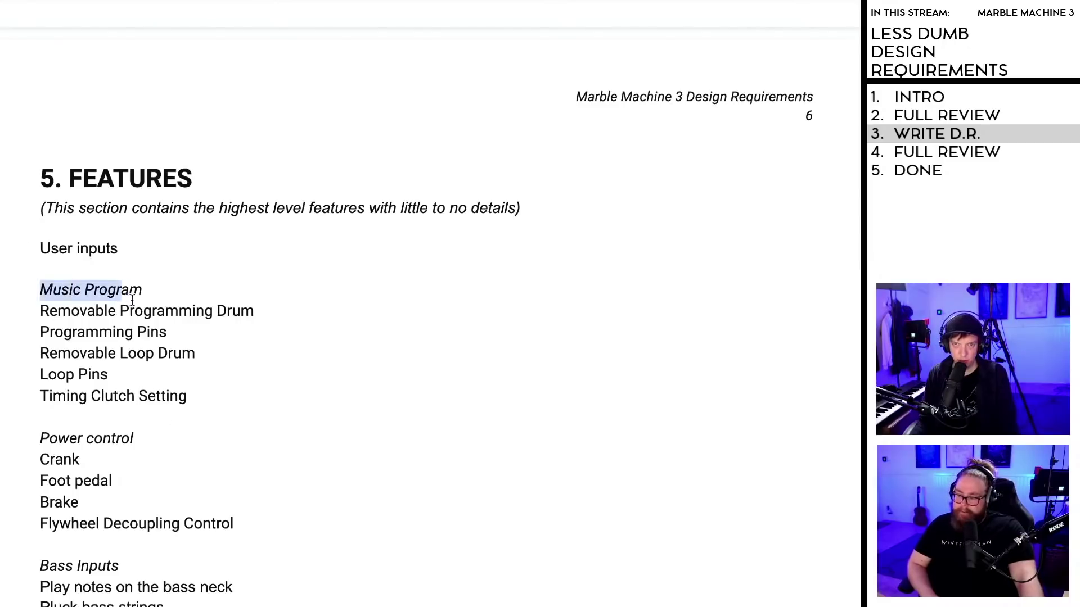
{"action": "left_click_drag", "start_coordinate": [162, 333], "coordinate": [24, 329]}
{"action": "left_click", "coordinate": [346, 482]}
{"action": "scroll", "coordinate": [287, 487], "scroll_direction": "down", "scroll_amount": 10}
{"action": "scroll", "coordinate": [286, 487], "scroll_direction": "up", "scroll_amount": 10}
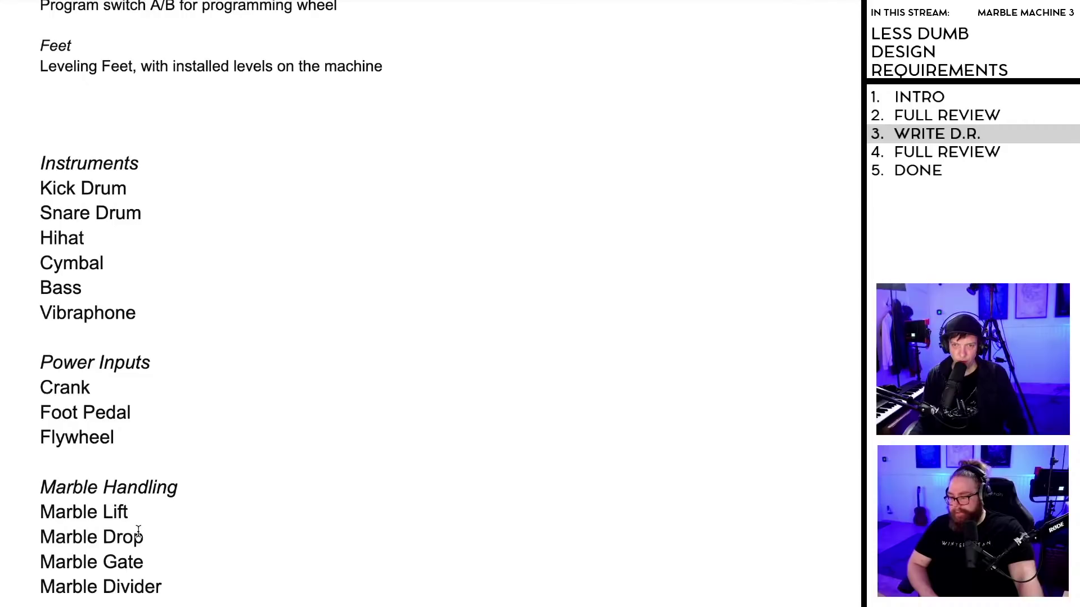
Step: Reorder the Marble Handling list so Marble Divider follows Marble Lift and Marble Drop follows Marble Gate
{"action": "left_click_drag", "start_coordinate": [147, 539], "coordinate": [42, 537]}
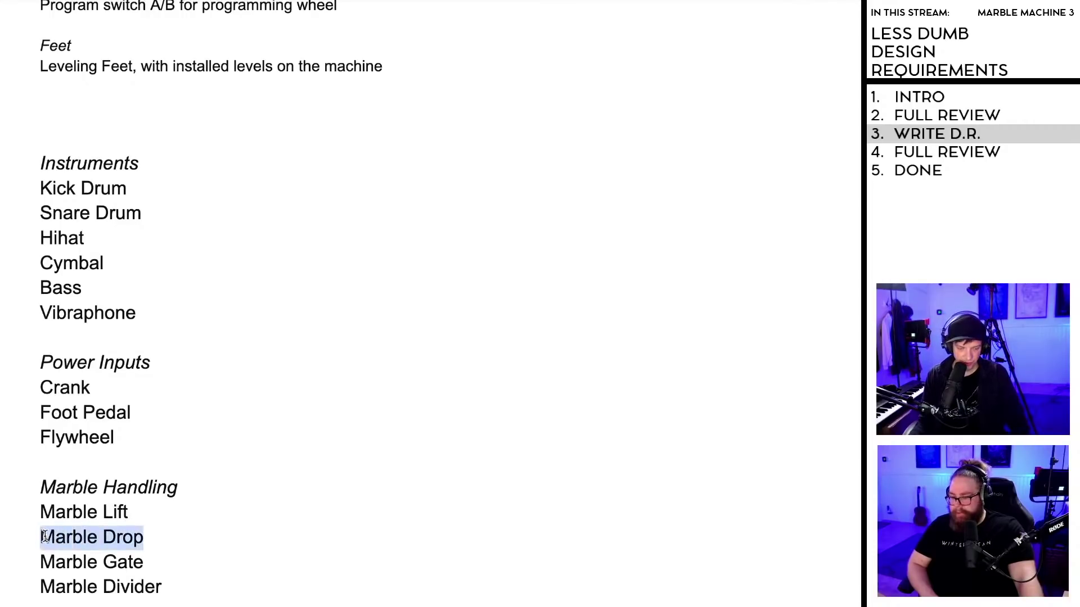
{"action": "key", "text": "BackSpace"}
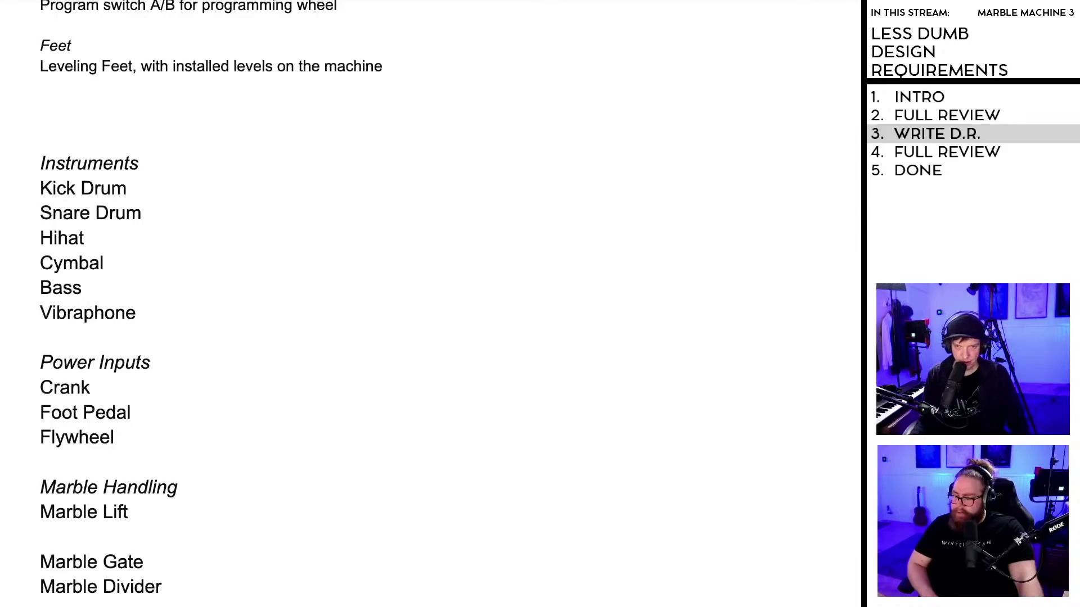
{"action": "left_click_drag", "start_coordinate": [175, 586], "coordinate": [38, 586]}
{"action": "key", "text": "ctrl+c"}
{"action": "key", "text": "BackSpace"}
{"action": "left_click", "coordinate": [46, 531]}
{"action": "key", "text": "ctrl+v"}
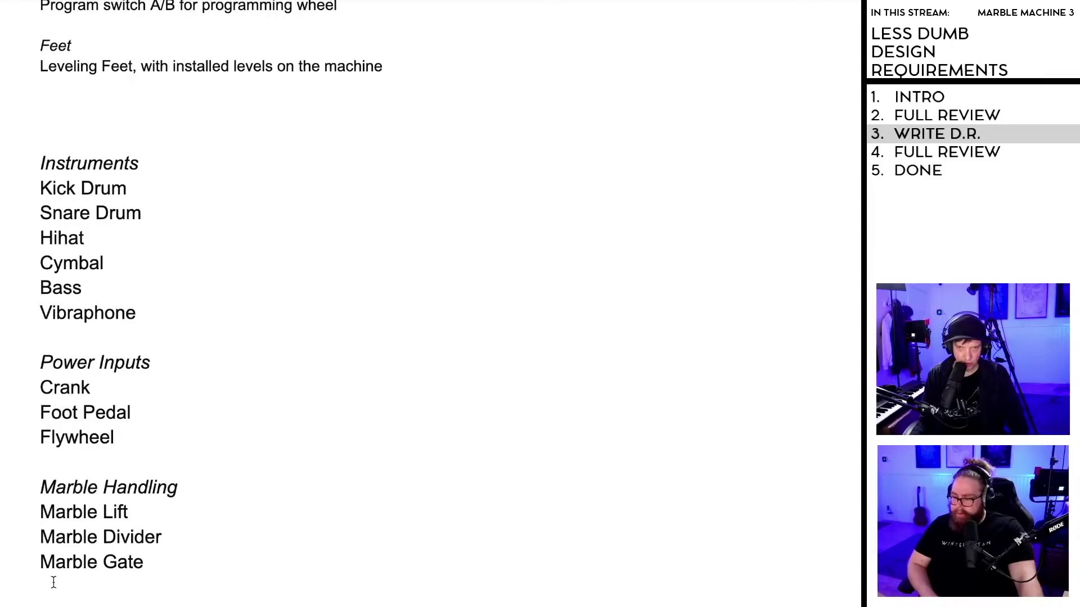
{"action": "type", "text": "Marble Drop"}
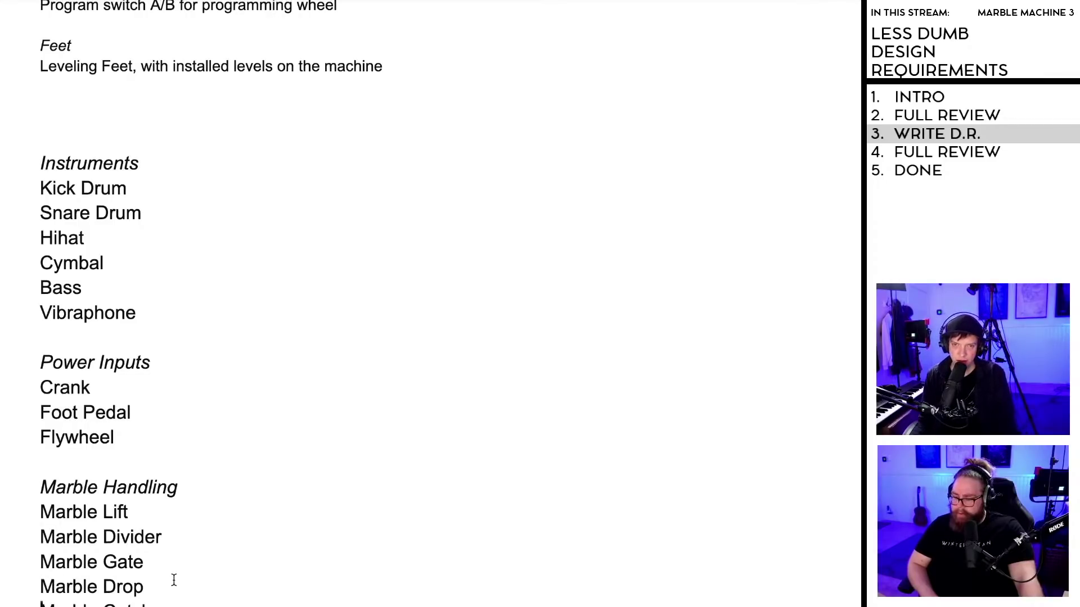
{"action": "scroll", "coordinate": [173, 579], "scroll_direction": "down", "scroll_amount": 2}
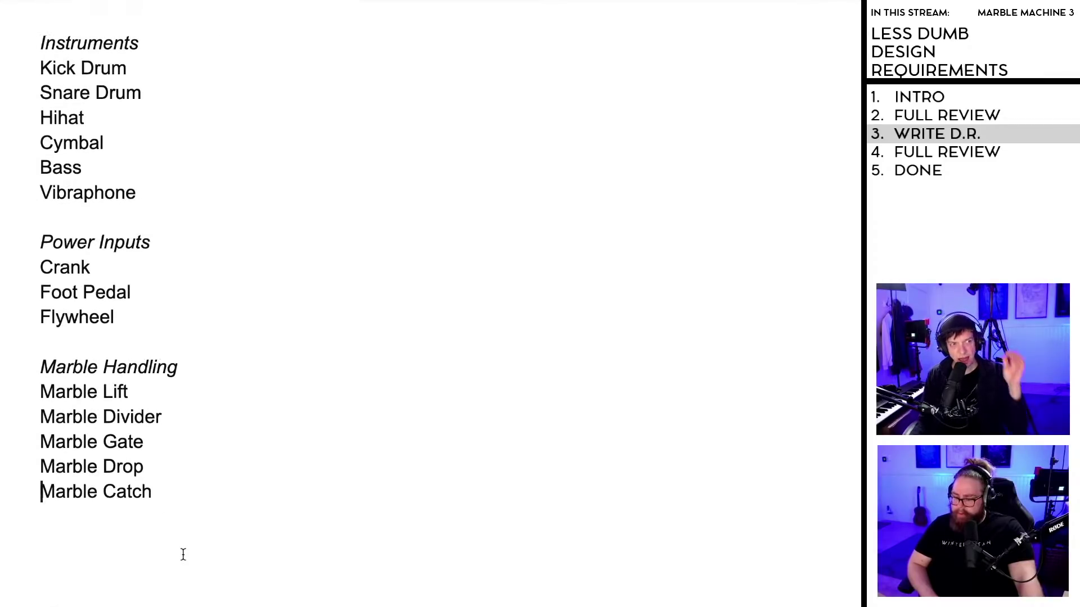
{"action": "left_click", "coordinate": [176, 513]}
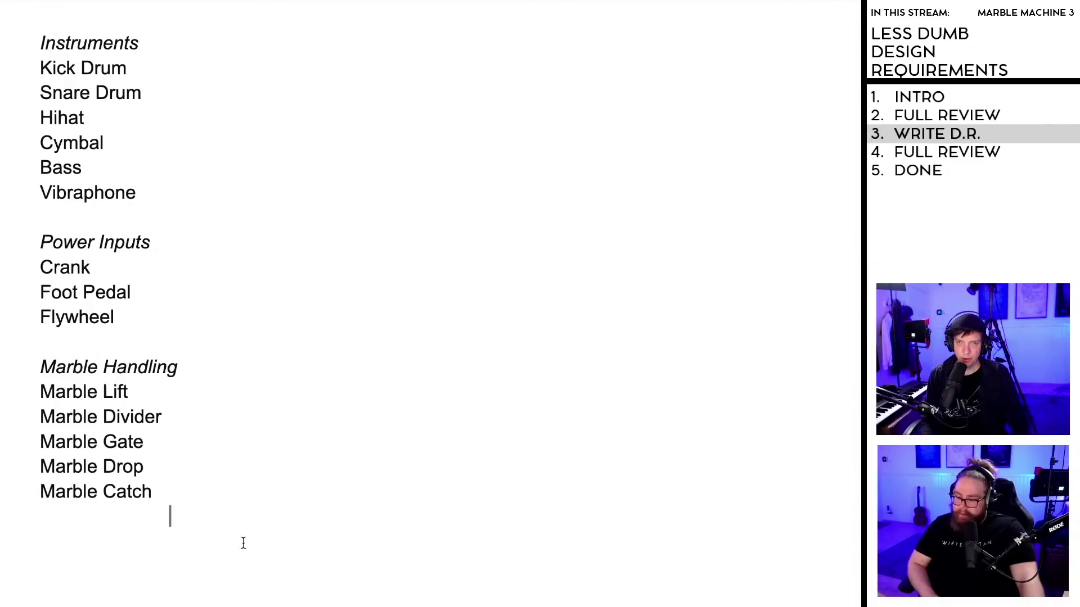
{"action": "key", "text": "ctrl+Return"}
{"action": "key", "text": "ctrl+z"}
Step: Review the Instruments, Power Inputs and Marble Handling lists, focusing on the order of the marble entries
{"action": "scroll", "coordinate": [250, 552], "scroll_direction": "up", "scroll_amount": 10}
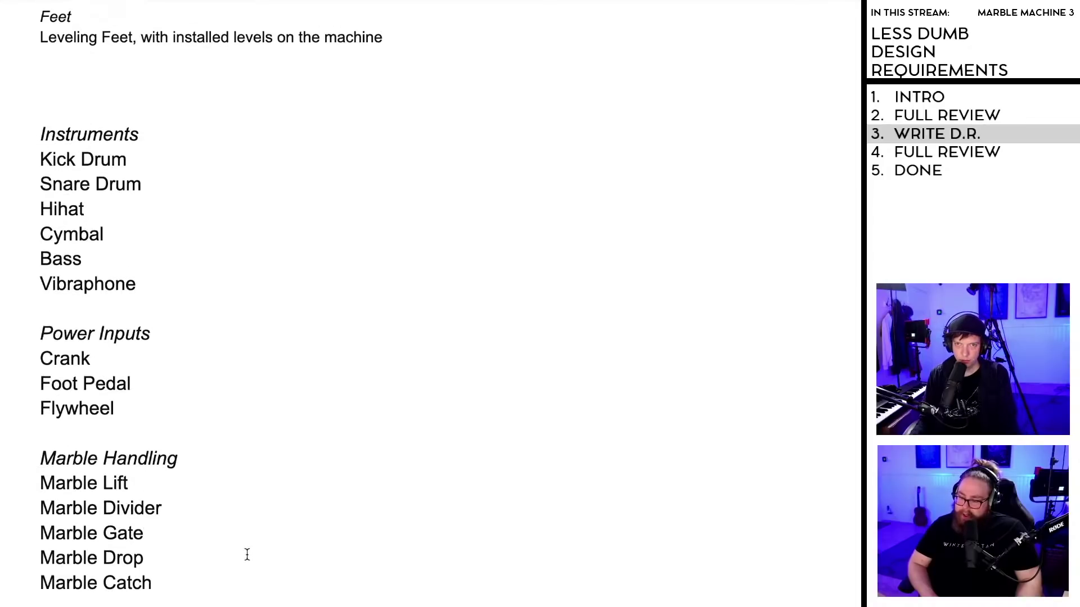
{"action": "scroll", "coordinate": [244, 558], "scroll_direction": "up", "scroll_amount": 2}
{"action": "scroll", "coordinate": [232, 571], "scroll_direction": "up", "scroll_amount": 2}
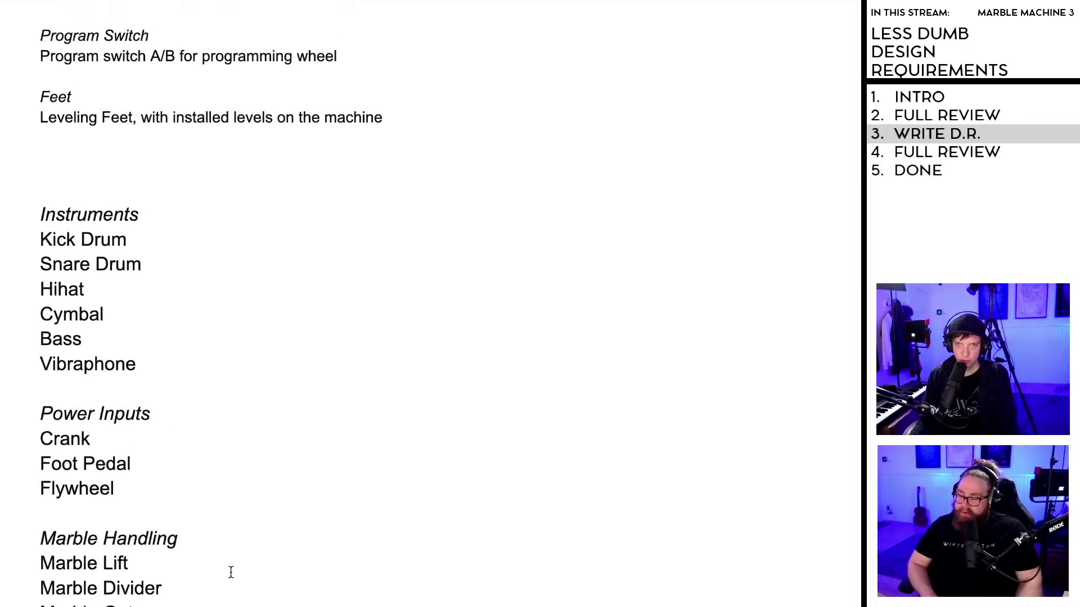
{"action": "scroll", "coordinate": [230, 572], "scroll_direction": "down", "scroll_amount": 4}
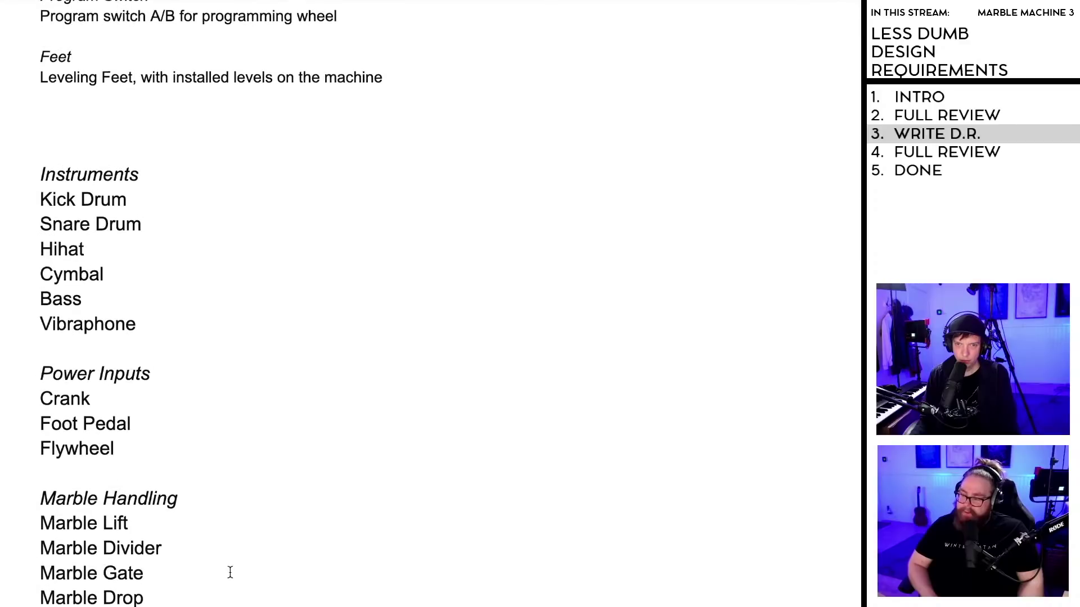
{"action": "scroll", "coordinate": [230, 572], "scroll_direction": "down", "scroll_amount": 2}
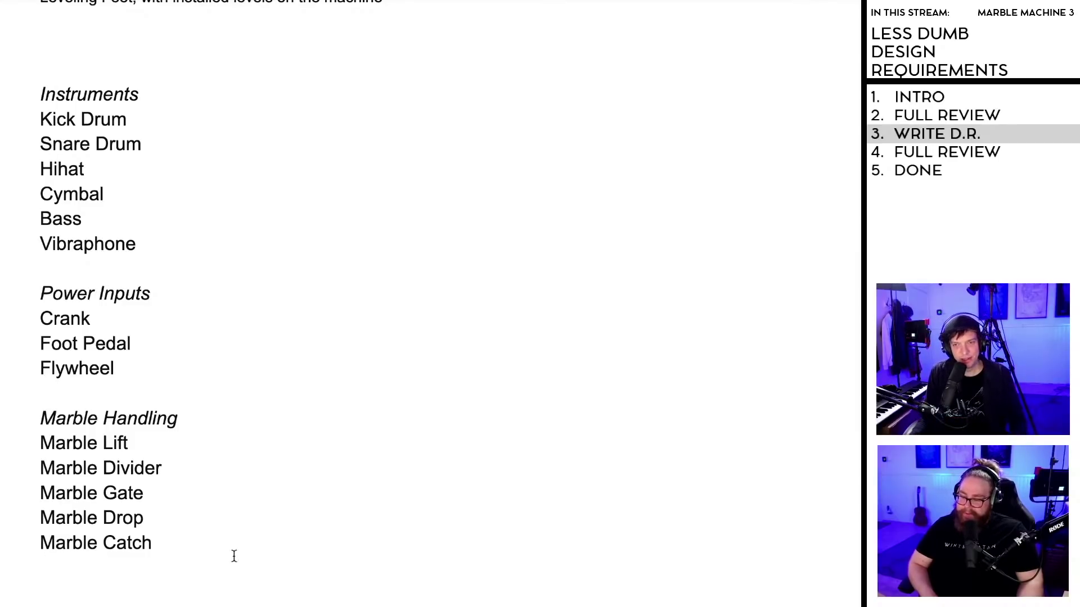
{"action": "left_click_drag", "start_coordinate": [40, 443], "coordinate": [169, 543]}
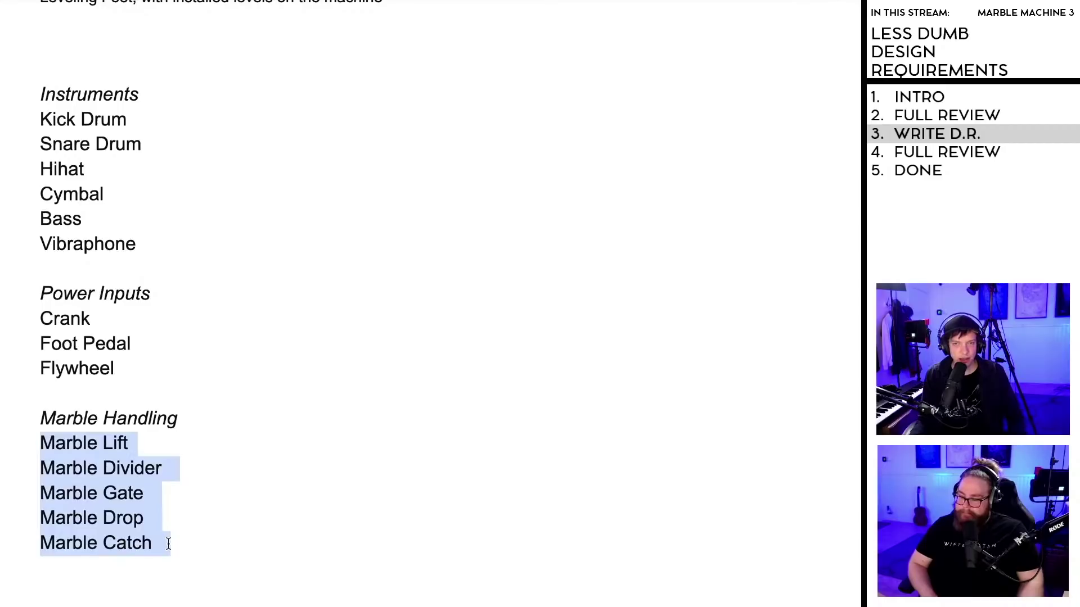
{"action": "left_click", "coordinate": [174, 545]}
{"action": "scroll", "coordinate": [173, 545], "scroll_direction": "down", "scroll_amount": 3}
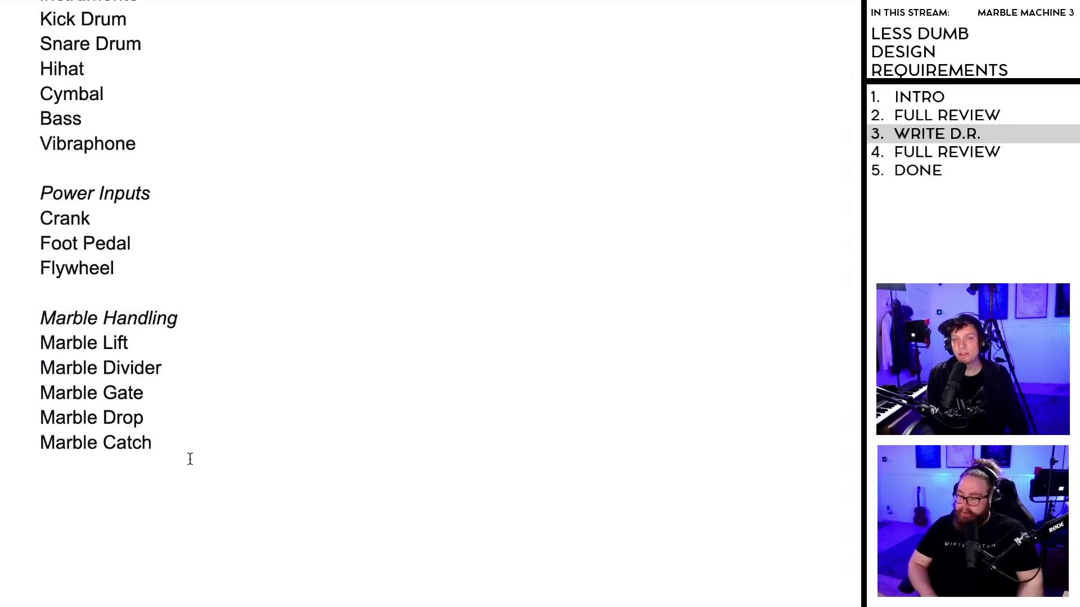
Step: Add a "Structure" heading below the Marble Handling list, with Frame on the line beneath it
{"action": "key", "text": "Return"}
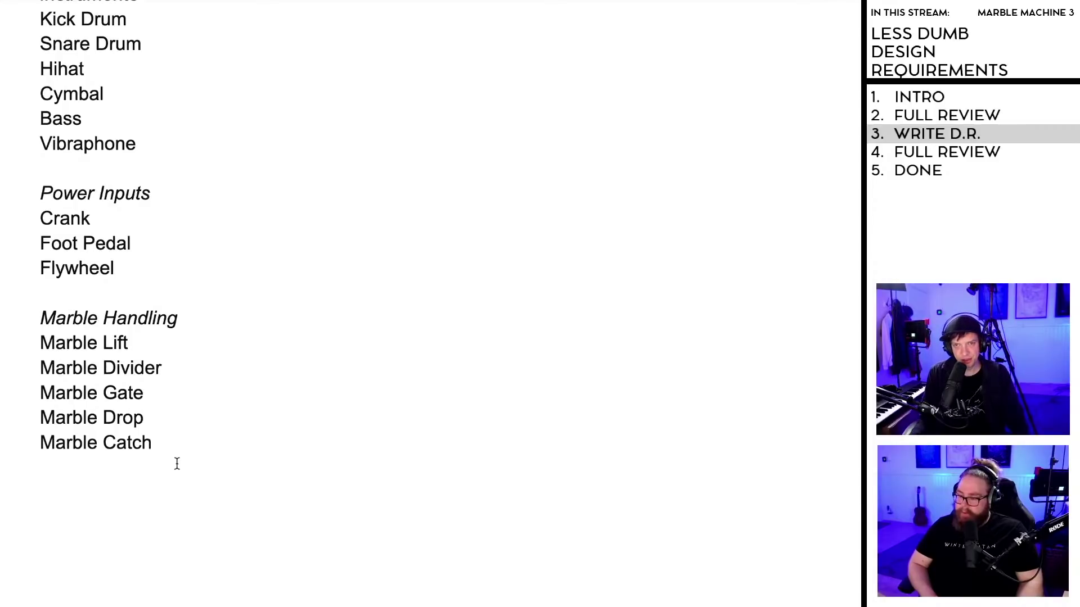
{"action": "scroll", "coordinate": [153, 494], "scroll_direction": "up", "scroll_amount": 2}
{"action": "scroll", "coordinate": [153, 494], "scroll_direction": "up", "scroll_amount": 2}
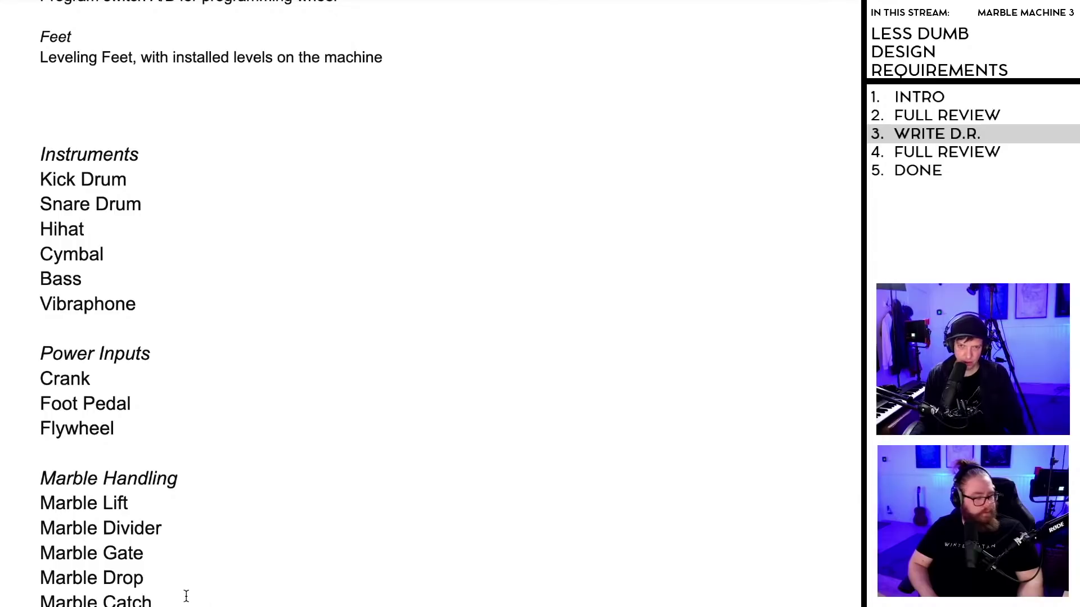
{"action": "scroll", "coordinate": [187, 595], "scroll_direction": "down", "scroll_amount": 3}
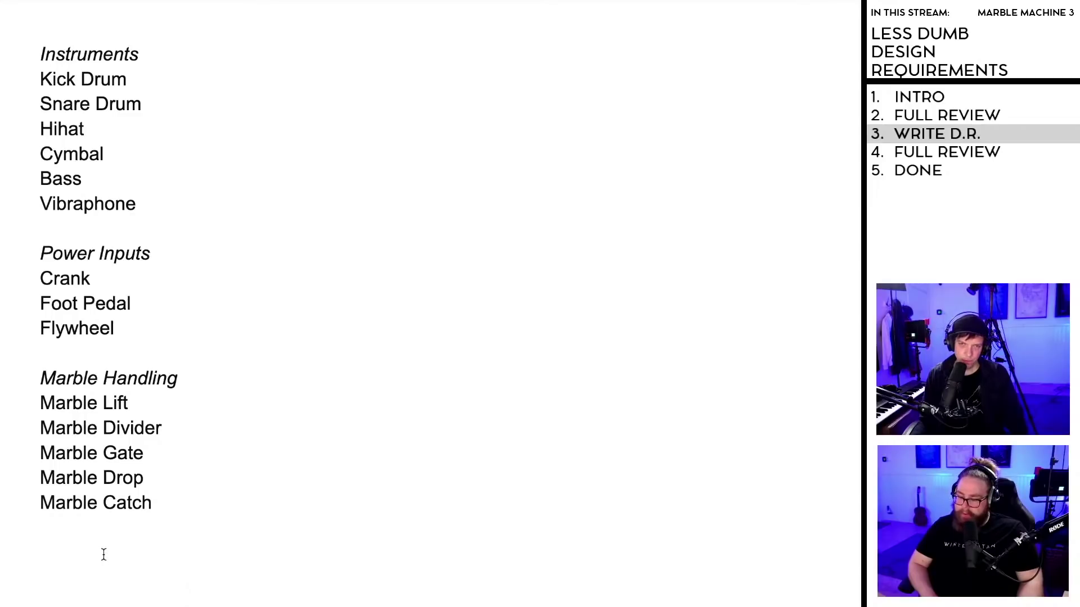
{"action": "type", "text": "Structure"}
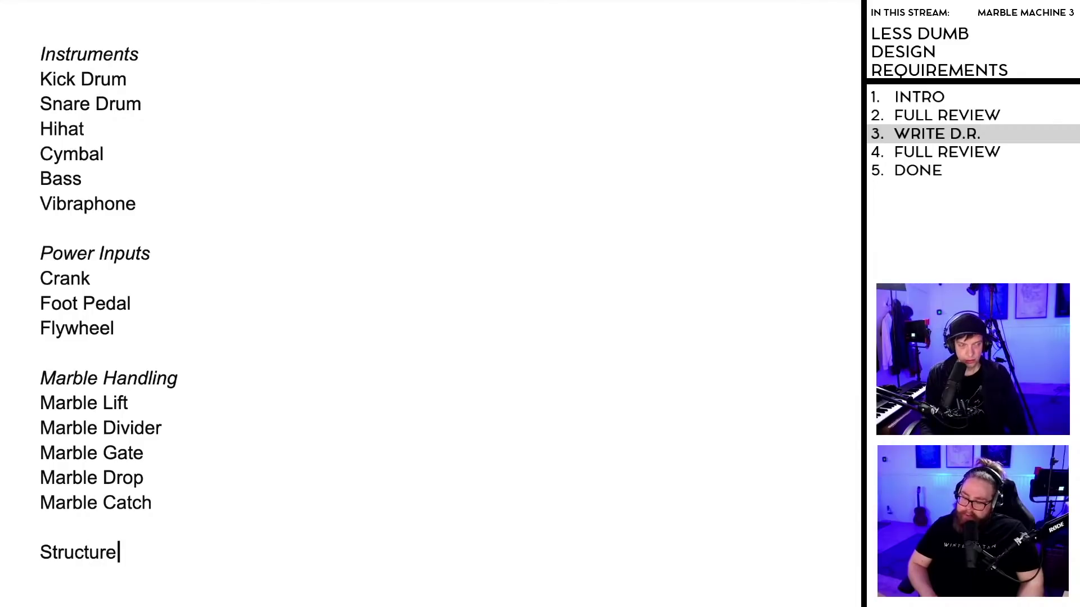
{"action": "key", "text": "Return"}
{"action": "type", "text": "Frame"}
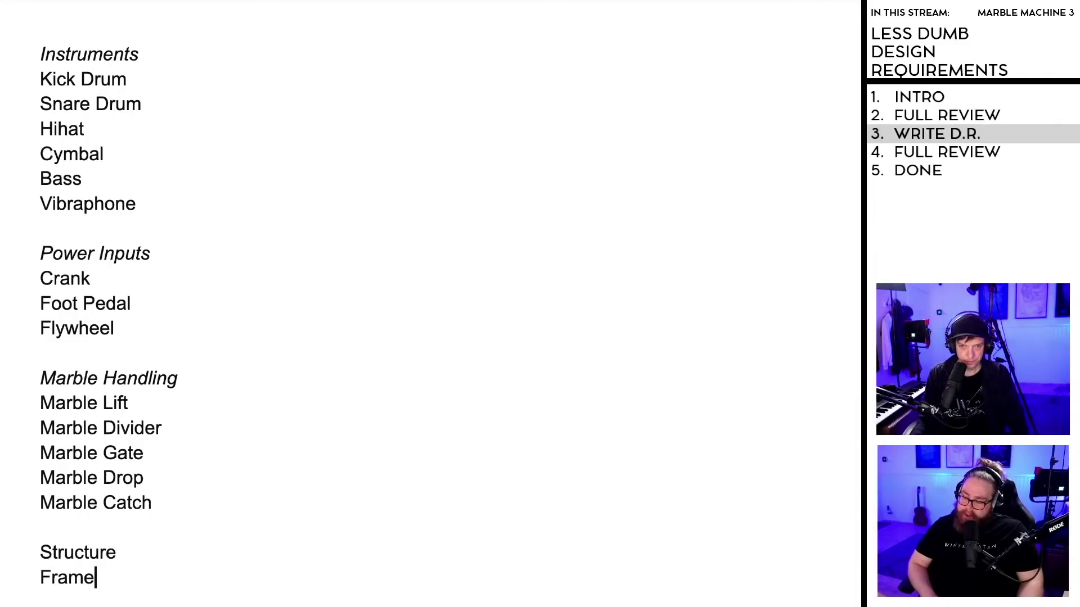
Step: Italicize the "Structure" heading to match the other group headings
{"action": "scroll", "coordinate": [100, 534], "scroll_direction": "down", "scroll_amount": 2}
{"action": "left_click_drag", "start_coordinate": [117, 452], "coordinate": [37, 452]}
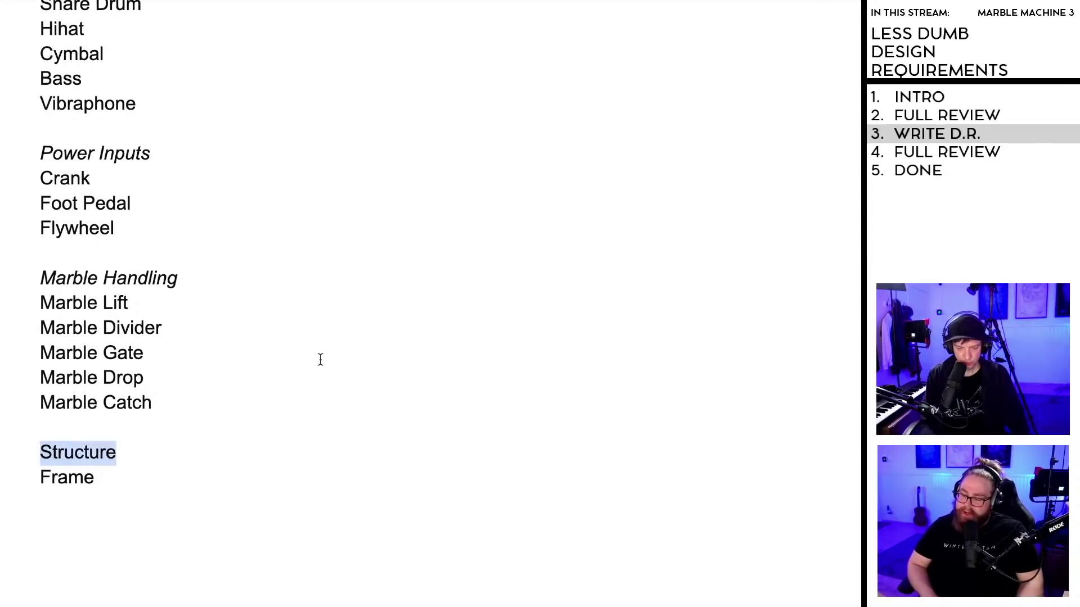
{"action": "key", "text": "ctrl+i"}
{"action": "left_click", "coordinate": [253, 499]}
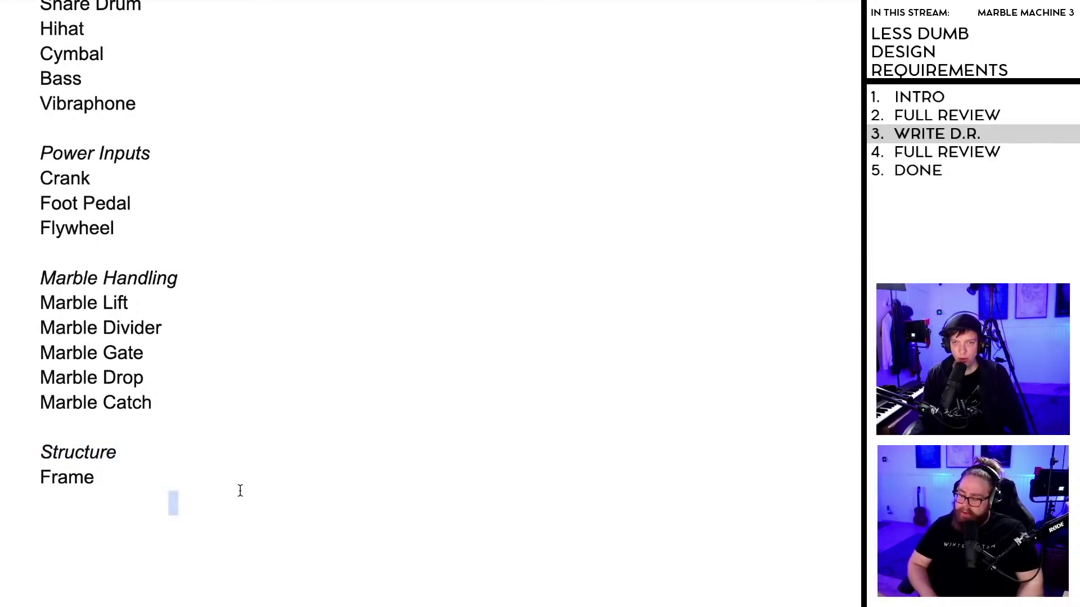
Step: Check the earlier user inputs lists and add an "Audio Capture" heading below Frame, leaving one blank line between them
{"action": "scroll", "coordinate": [243, 486], "scroll_direction": "up", "scroll_amount": 13}
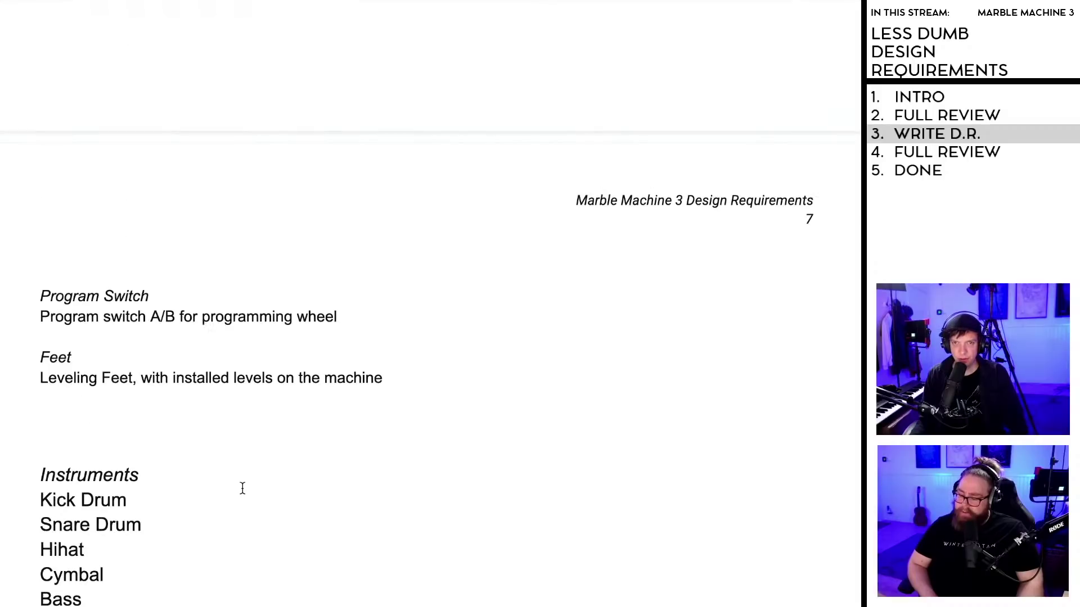
{"action": "scroll", "coordinate": [242, 488], "scroll_direction": "up", "scroll_amount": 15}
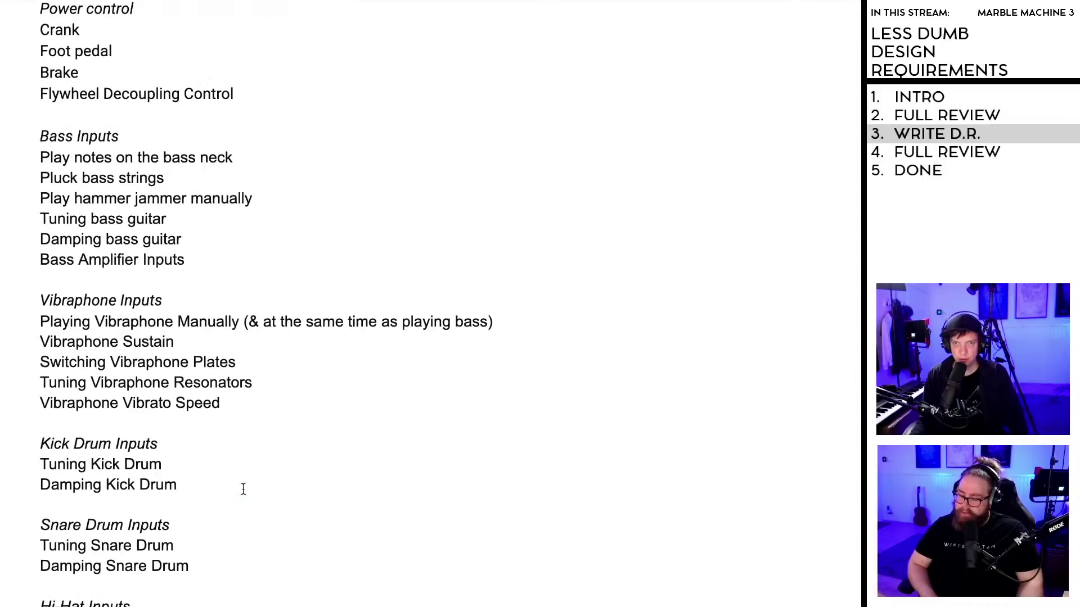
{"action": "scroll", "coordinate": [243, 490], "scroll_direction": "up", "scroll_amount": 3}
{"action": "scroll", "coordinate": [242, 491], "scroll_direction": "down", "scroll_amount": 20}
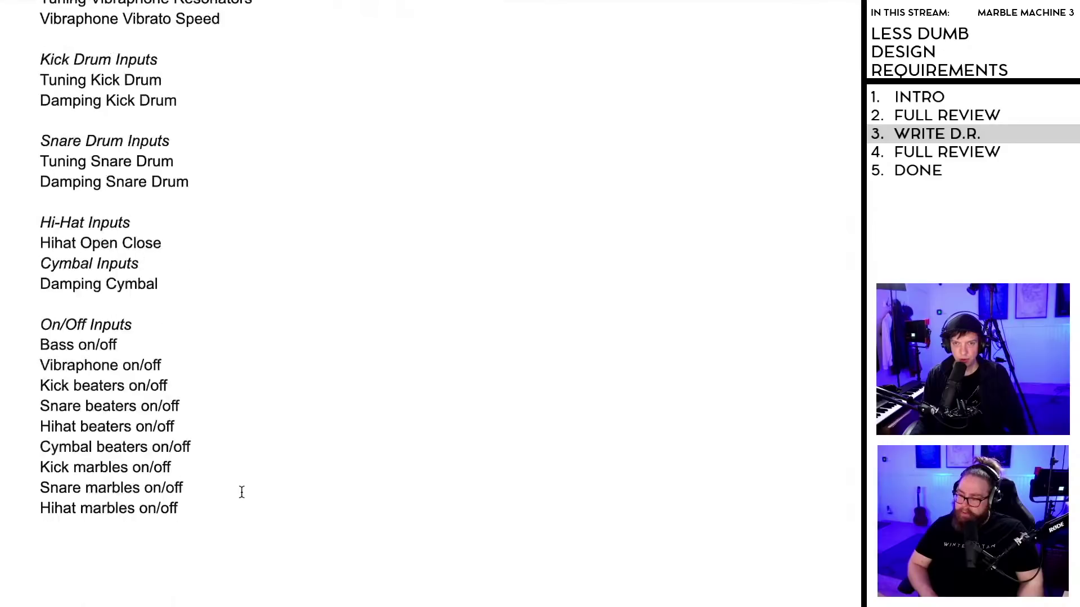
{"action": "scroll", "coordinate": [242, 492], "scroll_direction": "down", "scroll_amount": 10}
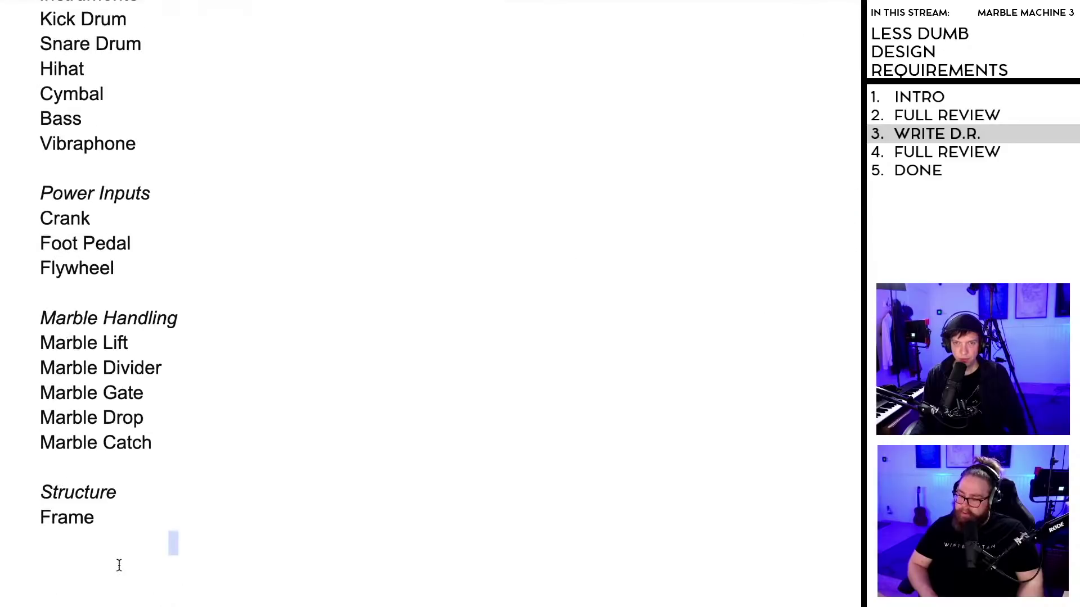
{"action": "left_click", "coordinate": [120, 519]}
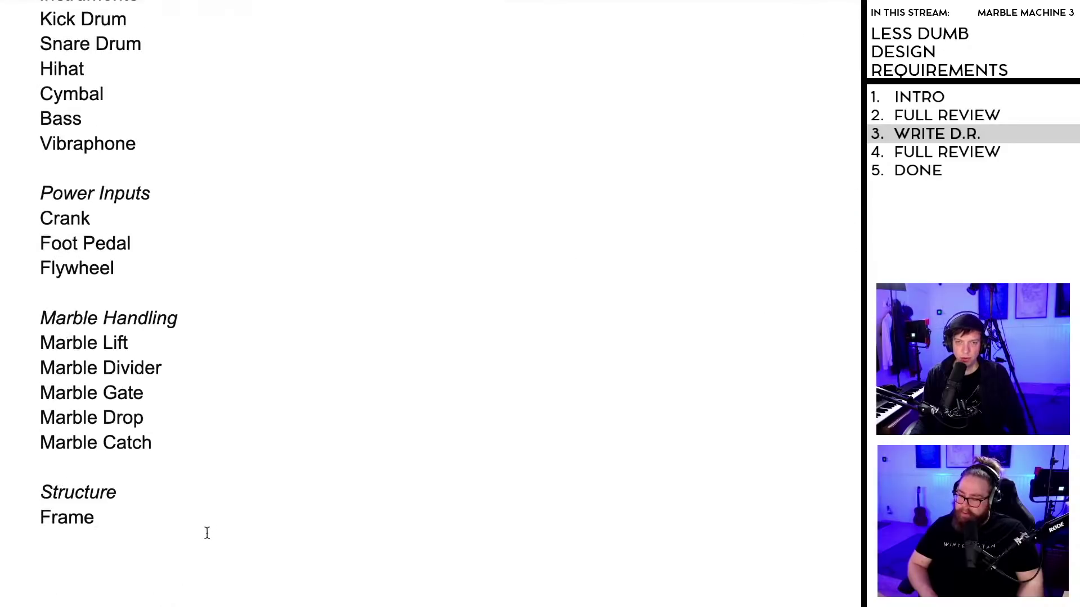
{"action": "scroll", "coordinate": [207, 528], "scroll_direction": "down", "scroll_amount": 2}
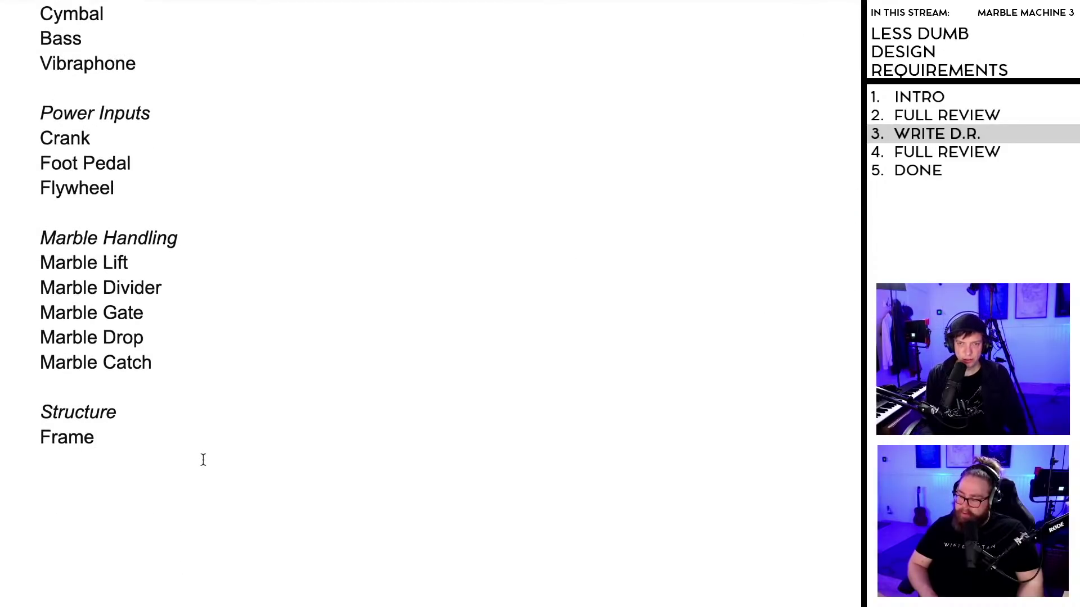
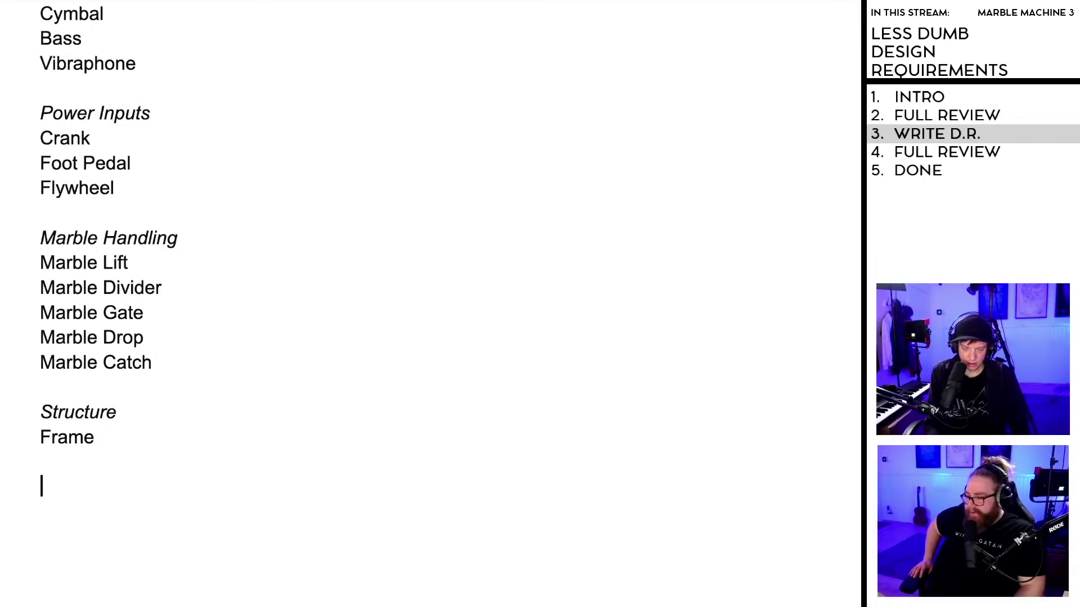
{"action": "type", "text": "Audio"}
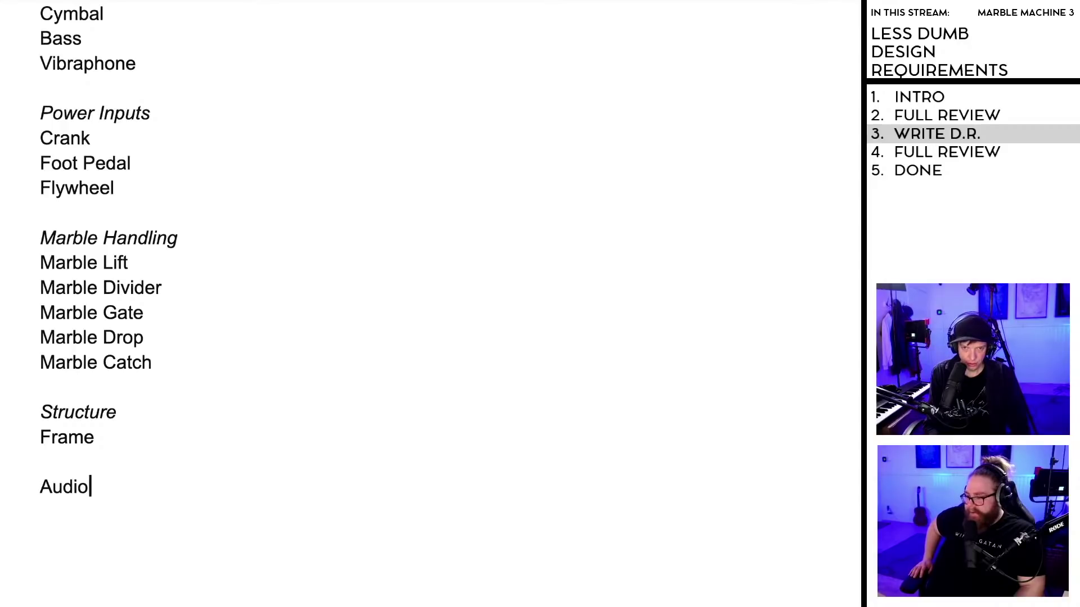
{"action": "type", "text": " Capture"}
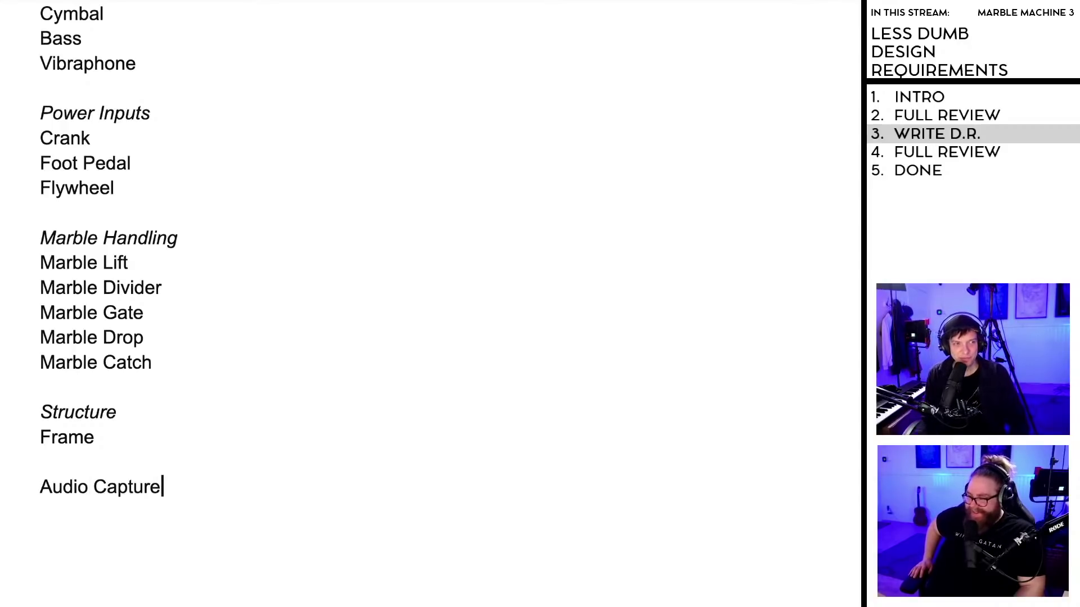
Step: Italicize the "Audio Capture" heading like the other group headings
{"action": "scroll", "coordinate": [216, 444], "scroll_direction": "down", "scroll_amount": 3}
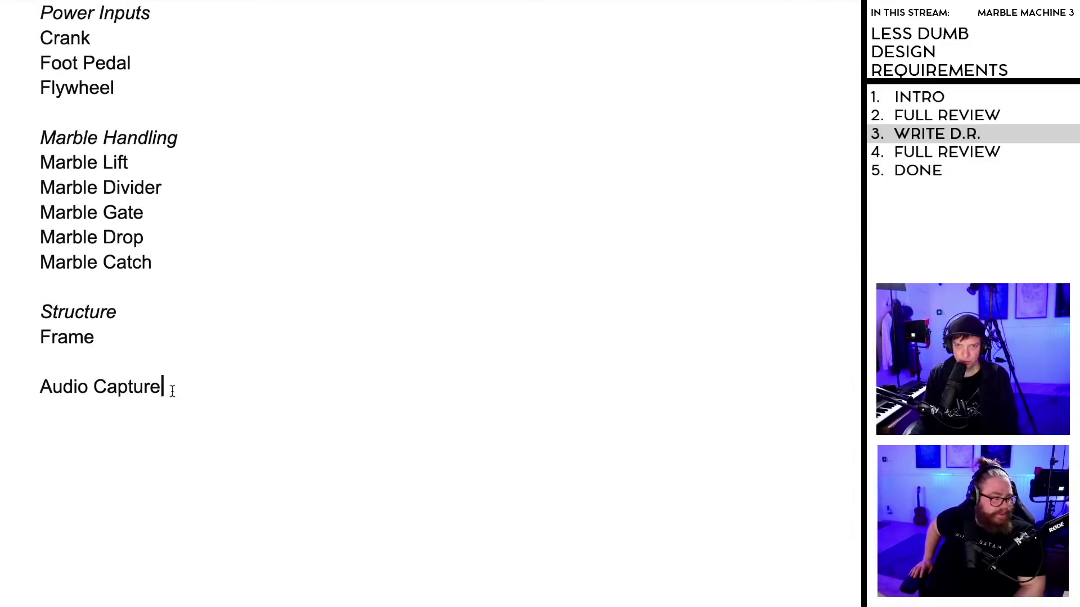
{"action": "left_click_drag", "start_coordinate": [161, 388], "coordinate": [39, 390]}
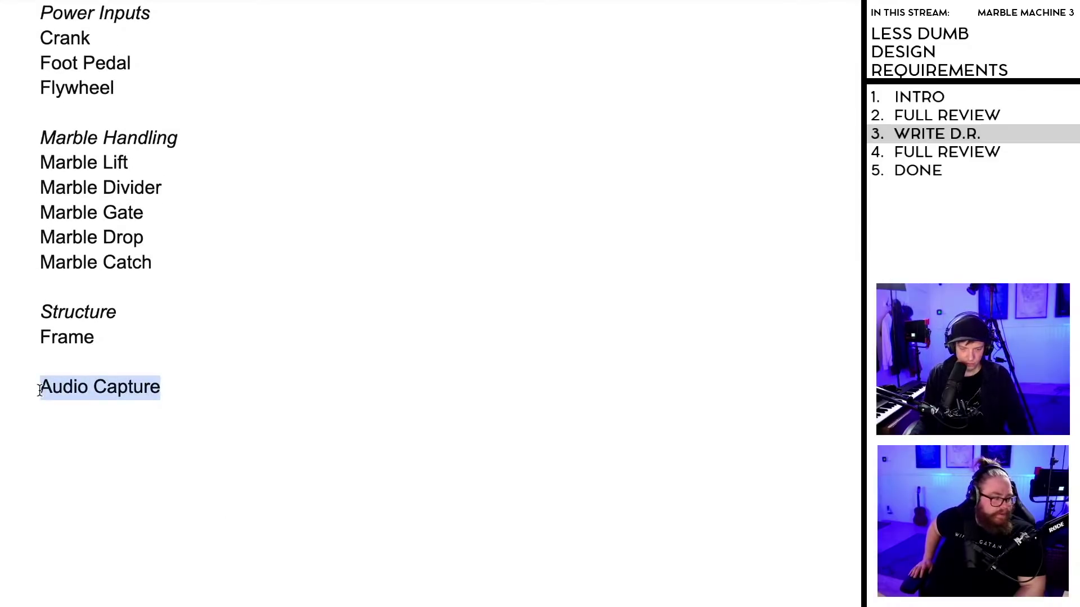
{"action": "key", "text": "ctrl+i"}
{"action": "left_click", "coordinate": [165, 394]}
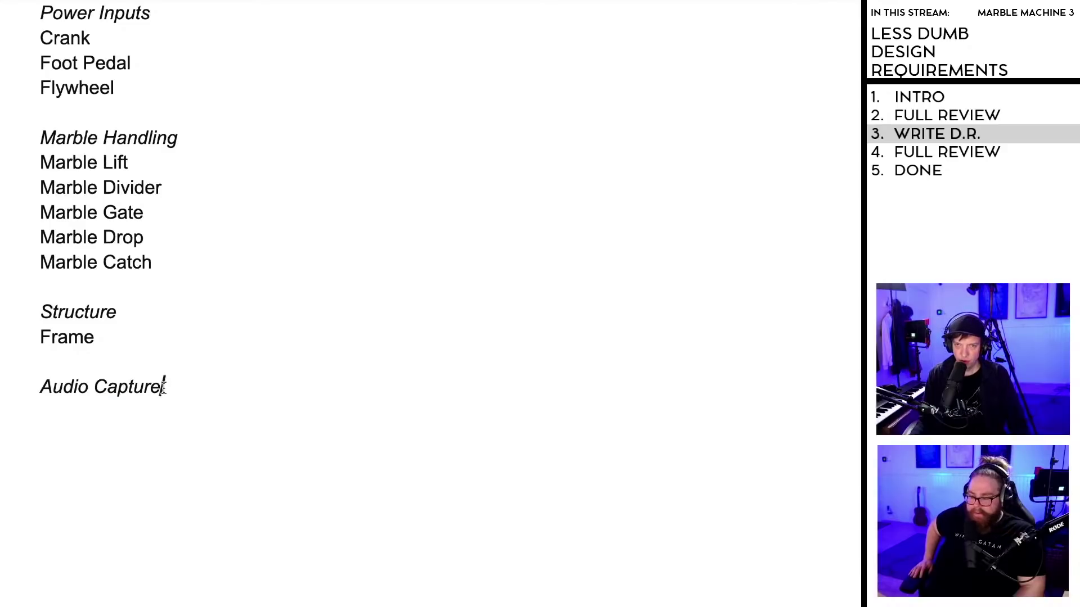
Step: Replace the "Audio Capture" heading text with "MI"
{"action": "left_click_drag", "start_coordinate": [163, 388], "coordinate": [41, 389]}
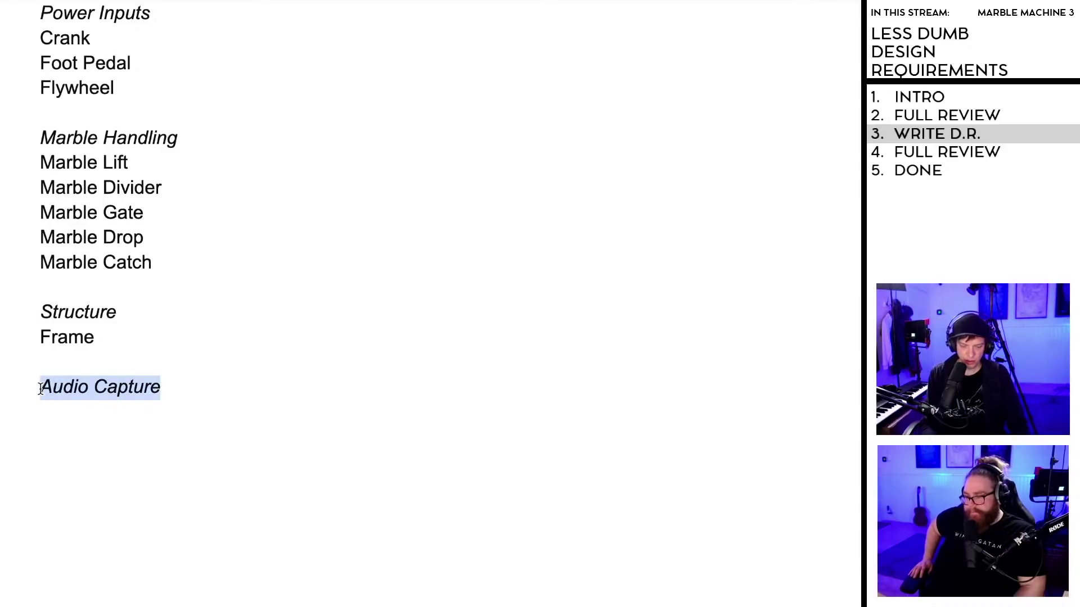
{"action": "type", "text": "MI"}
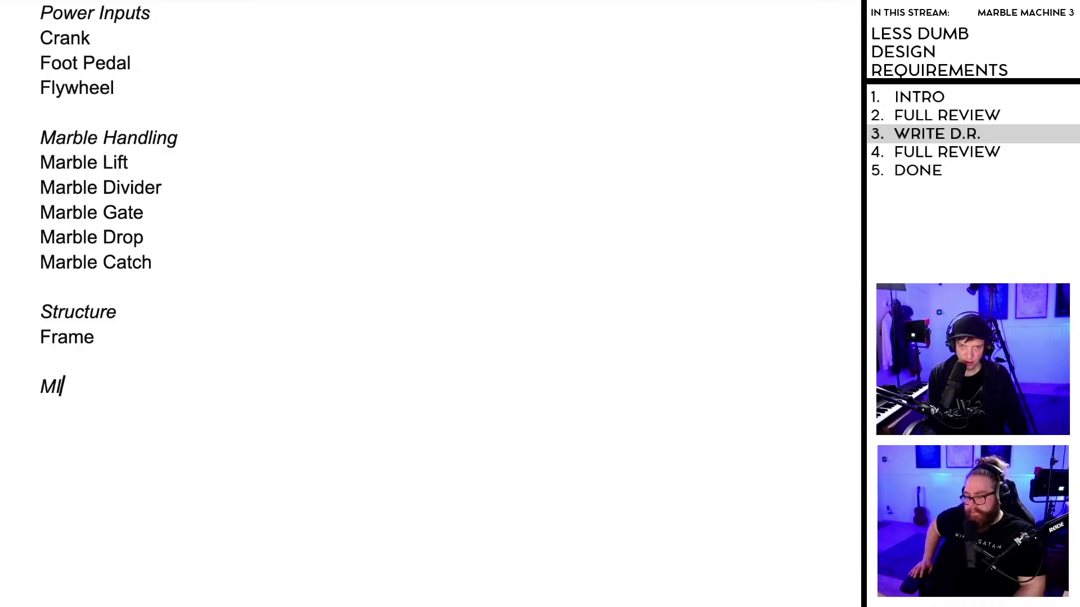
Step: Add a "Microphones" line below the Structure group and insert the italic heading "Capture Electronics" directly above it
{"action": "key", "text": "BackSpace"}
{"action": "type", "text": "icrophones"}
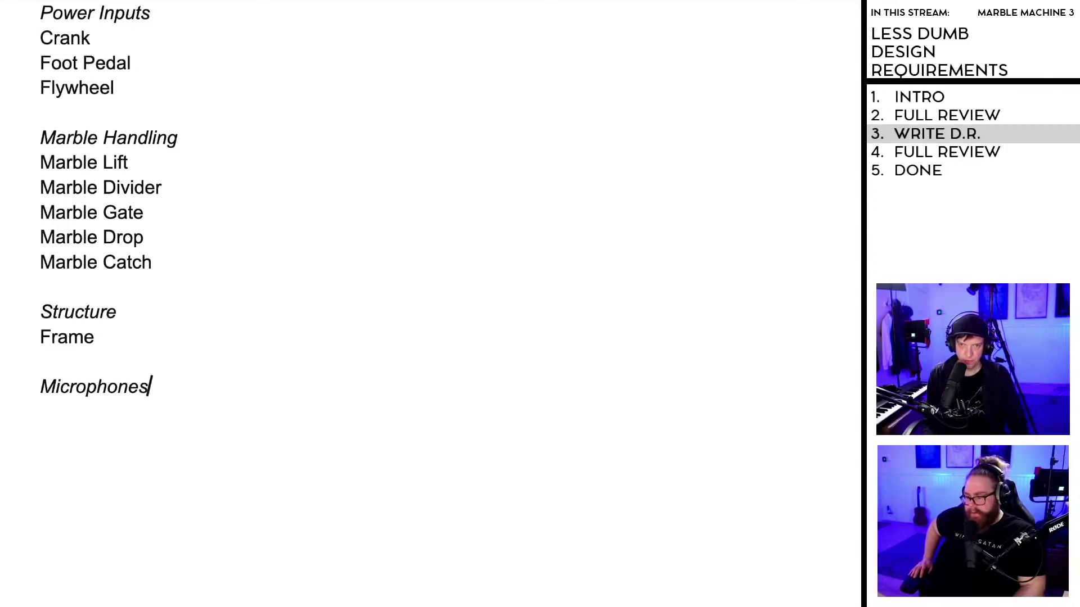
{"action": "left_click", "coordinate": [40, 388]}
{"action": "key", "text": "Return"}
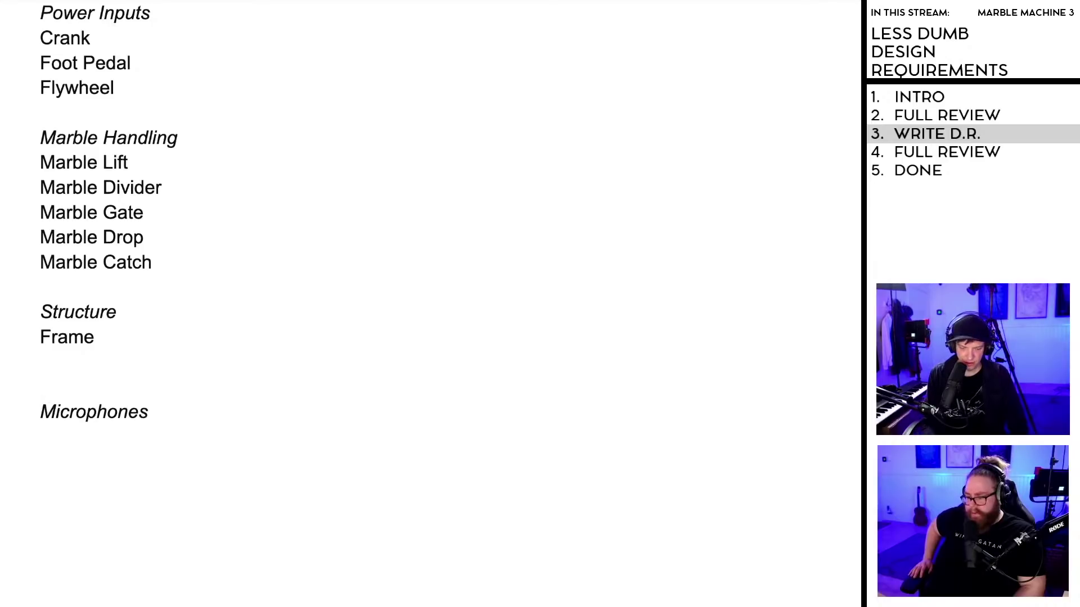
{"action": "type", "text": "E"}
{"action": "key", "text": "BackSpace"}
{"action": "type", "text": "Capture"}
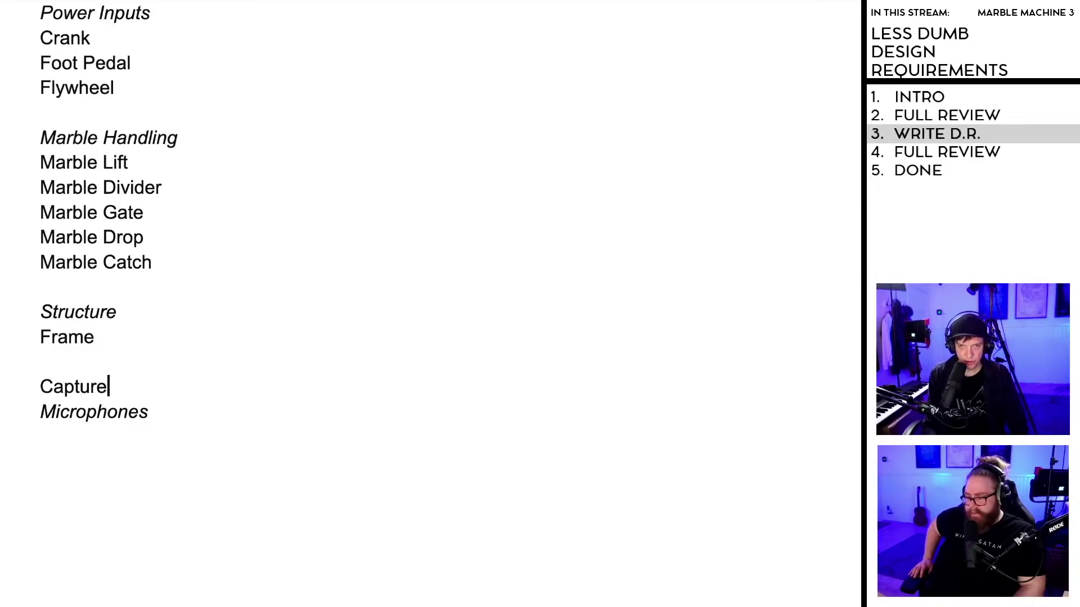
{"action": "type", "text": " Electronics"}
{"action": "left_click_drag", "start_coordinate": [220, 387], "coordinate": [36, 387]}
{"action": "key", "text": "ctrl+i"}
Step: Remove the italics from the Microphones line and add "Cameras" on a new line below it
{"action": "left_click_drag", "start_coordinate": [149, 412], "coordinate": [35, 409]}
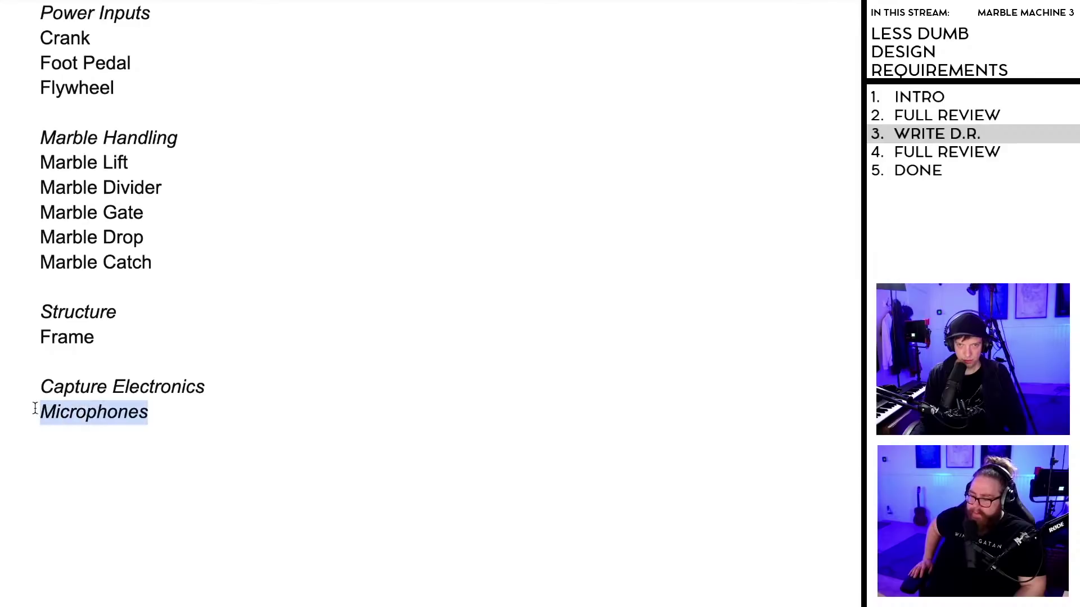
{"action": "key", "text": "ctrl+i"}
{"action": "left_click", "coordinate": [158, 415]}
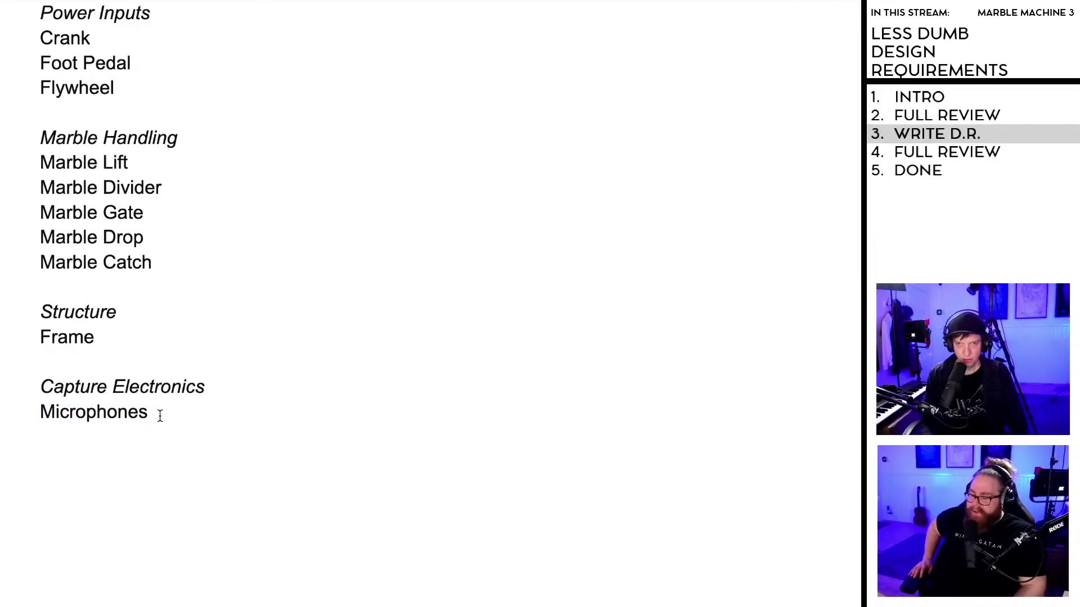
{"action": "key", "text": "Return"}
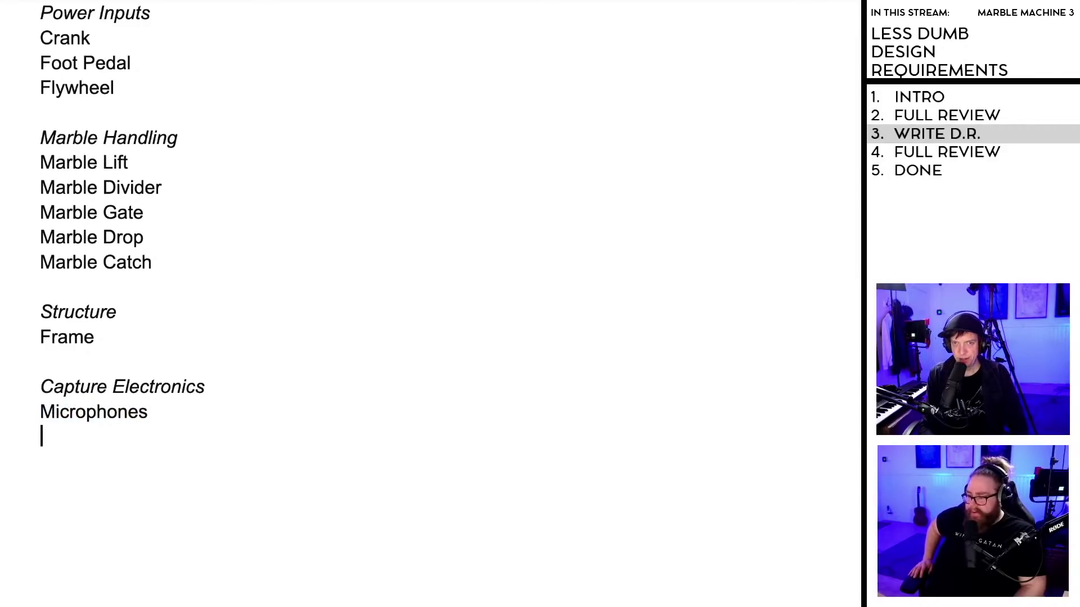
{"action": "type", "text": "Cam"}
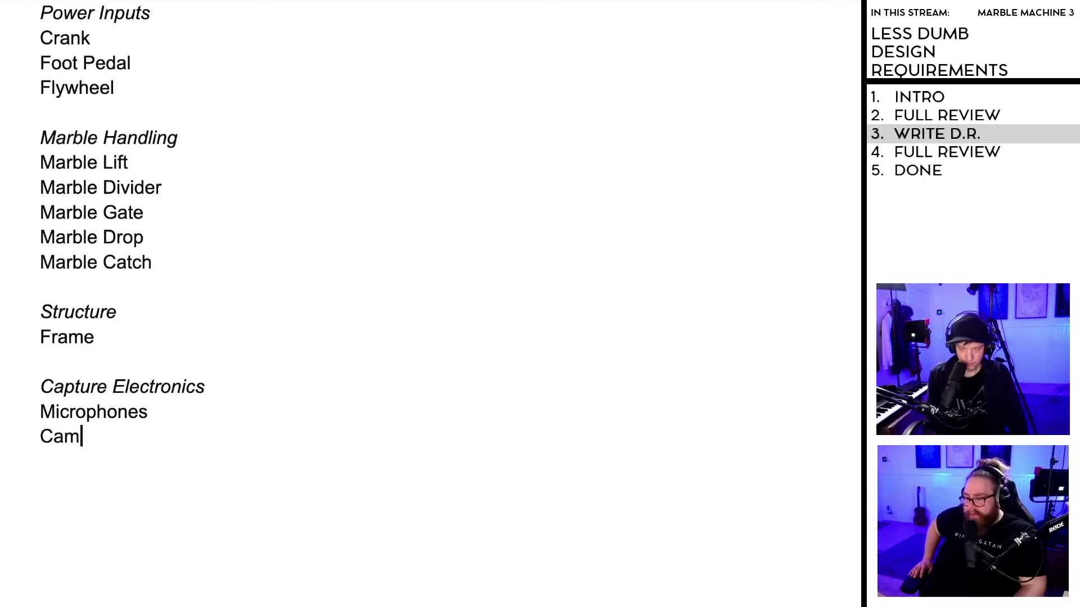
{"action": "type", "text": "eras"}
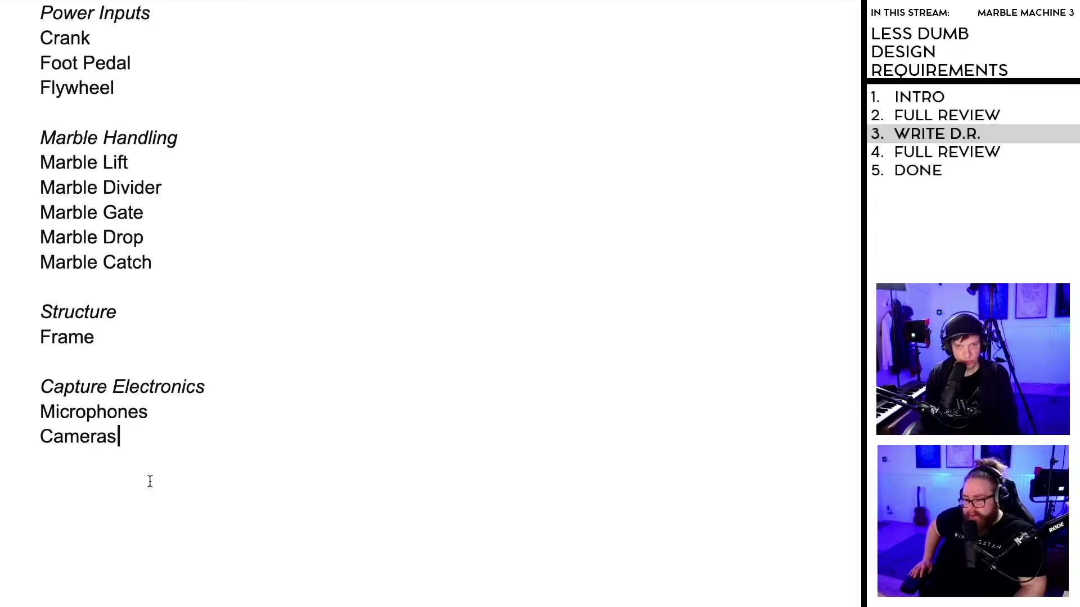
Step: Review the feature lists from Instruments and Power Inputs through Capture Electronics for missing groups
{"action": "scroll", "coordinate": [153, 471], "scroll_direction": "down", "scroll_amount": 2}
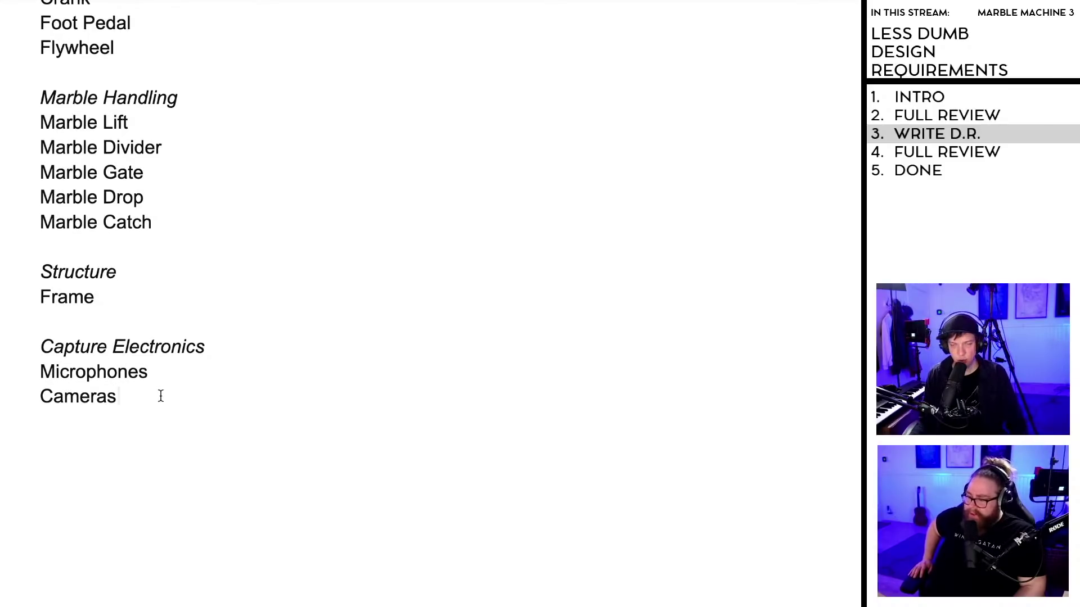
{"action": "scroll", "coordinate": [163, 405], "scroll_direction": "down", "scroll_amount": 1}
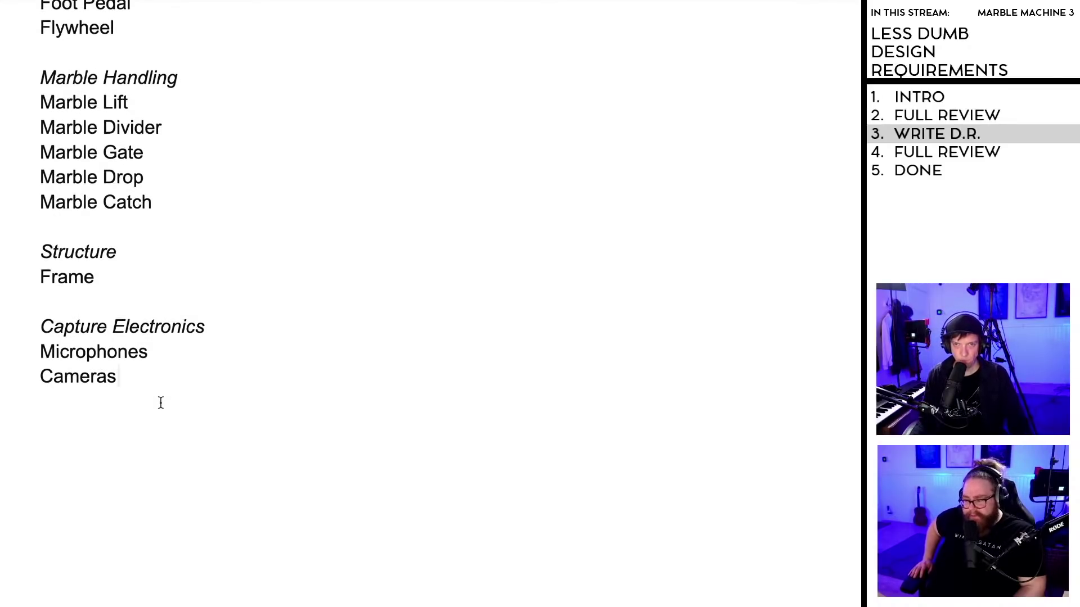
{"action": "scroll", "coordinate": [162, 404], "scroll_direction": "up", "scroll_amount": 8}
{"action": "scroll", "coordinate": [151, 400], "scroll_direction": "up", "scroll_amount": 3}
{"action": "left_click_drag", "start_coordinate": [124, 362], "coordinate": [20, 321]}
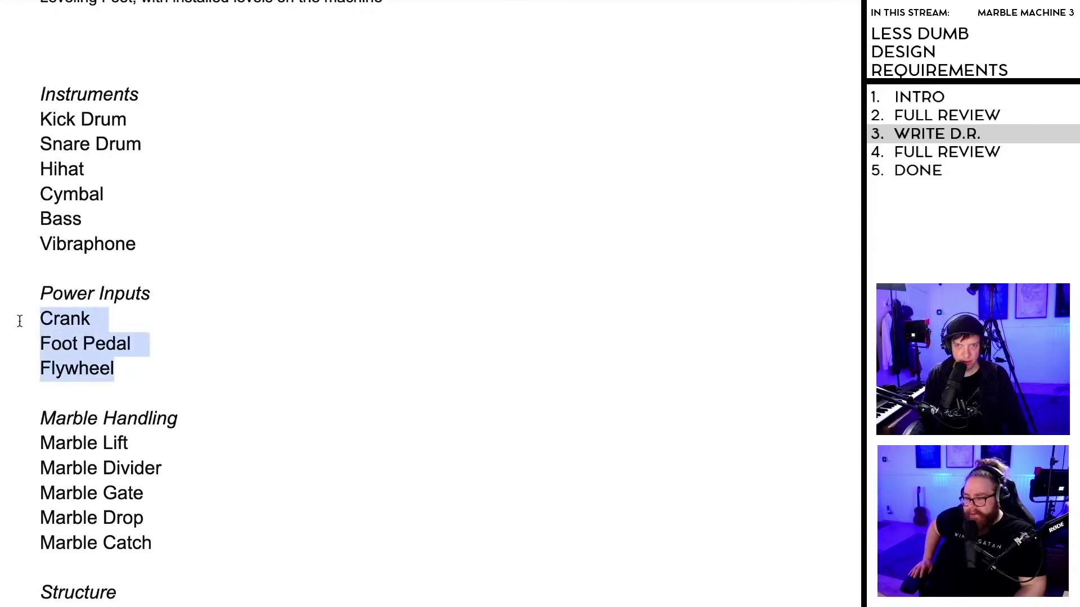
{"action": "left_click", "coordinate": [156, 374]}
{"action": "scroll", "coordinate": [157, 374], "scroll_direction": "down", "scroll_amount": 2}
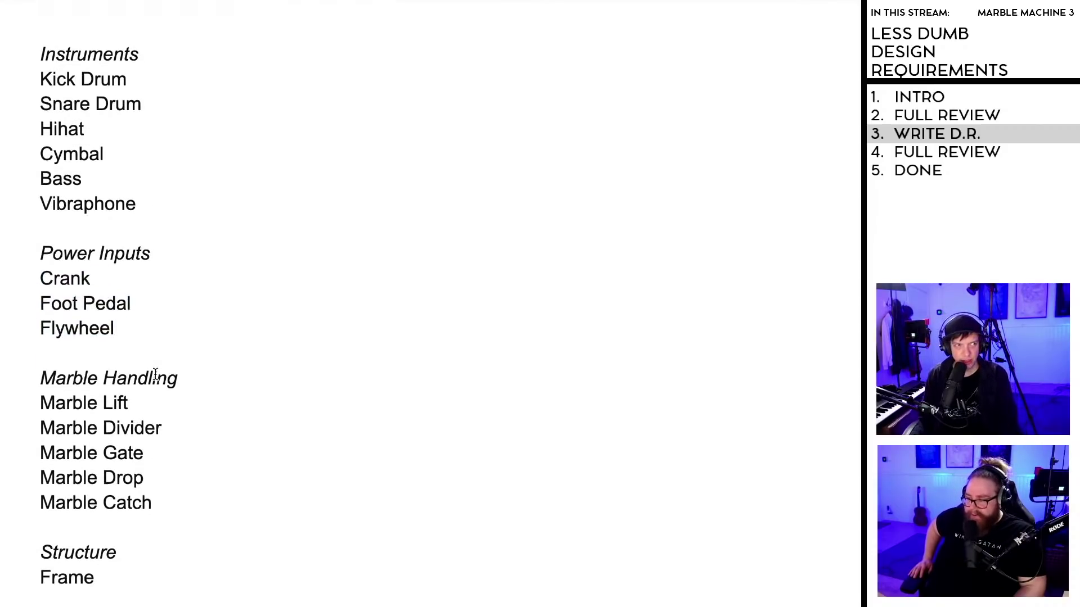
{"action": "scroll", "coordinate": [155, 377], "scroll_direction": "down", "scroll_amount": 4}
{"action": "scroll", "coordinate": [155, 376], "scroll_direction": "down", "scroll_amount": 4}
{"action": "left_click", "coordinate": [150, 484]}
{"action": "scroll", "coordinate": [149, 462], "scroll_direction": "down", "scroll_amount": 2}
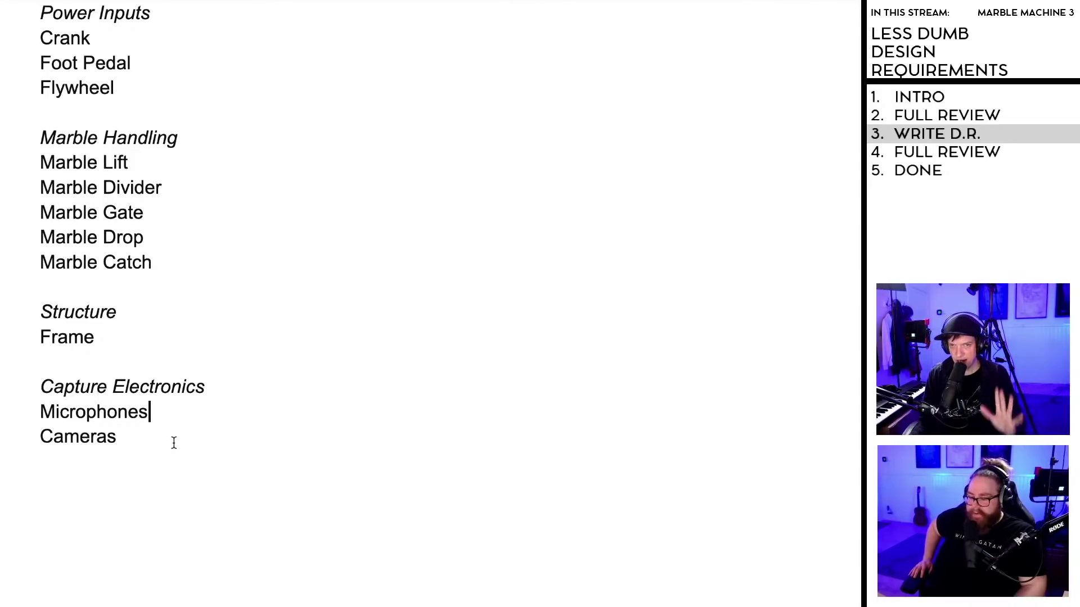
{"action": "scroll", "coordinate": [177, 442], "scroll_direction": "down", "scroll_amount": 3}
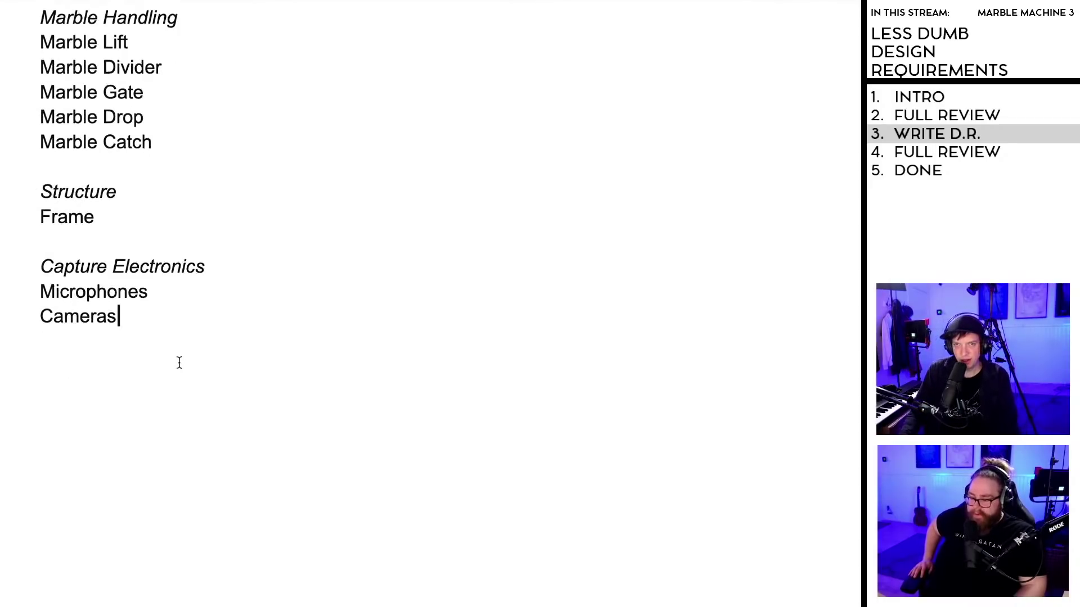
{"action": "scroll", "coordinate": [178, 367], "scroll_direction": "up", "scroll_amount": 6}
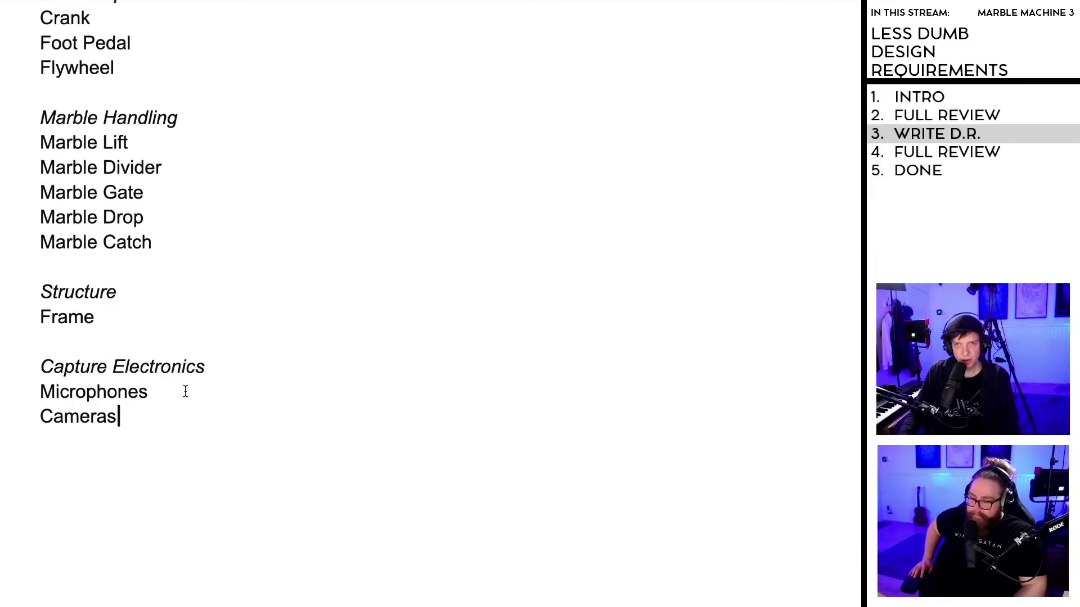
{"action": "scroll", "coordinate": [172, 472], "scroll_direction": "up", "scroll_amount": 15}
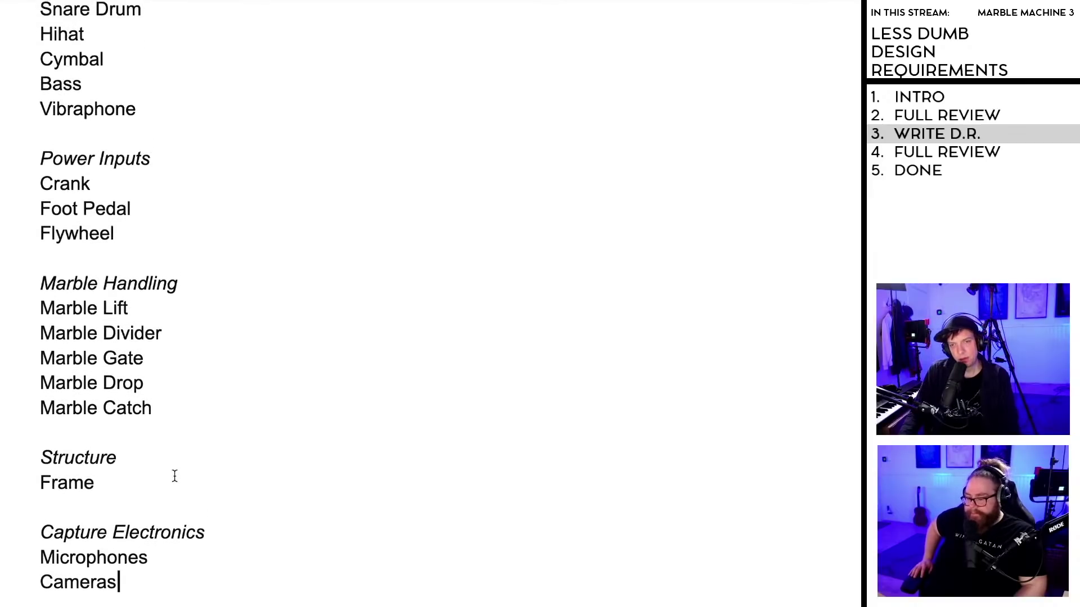
Step: Add the italic heading "Programmable Memory" below Cameras, separated from the list by an empty line
{"action": "scroll", "coordinate": [180, 519], "scroll_direction": "down", "scroll_amount": 16}
{"action": "double_click", "coordinate": [171, 516]}
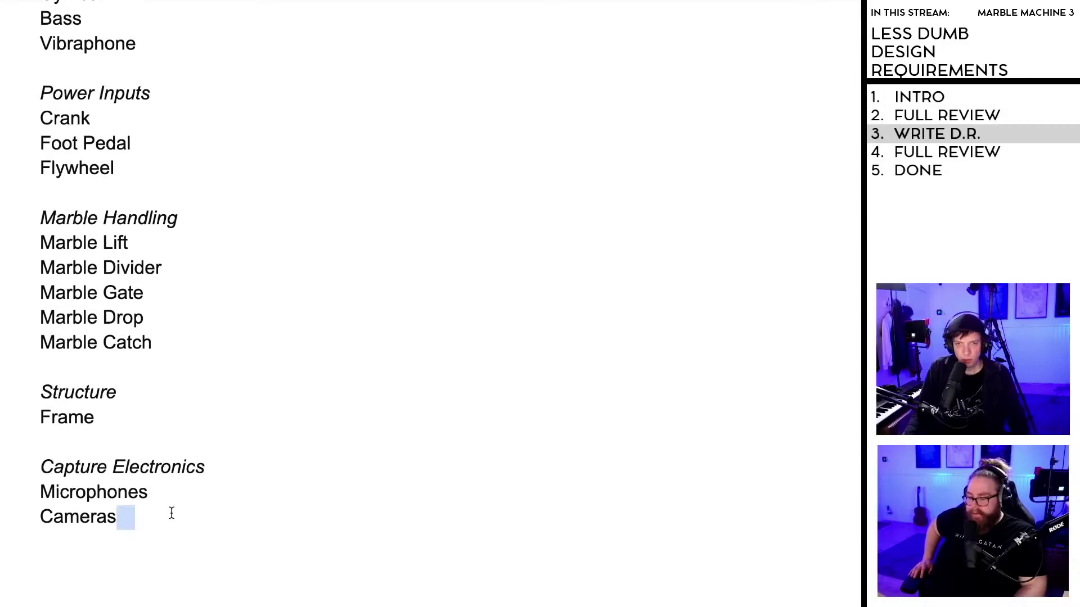
{"action": "key", "text": "BackSpace"}
{"action": "key", "text": "Return"}
{"action": "key", "text": "Return"}
{"action": "type", "text": "Prog"}
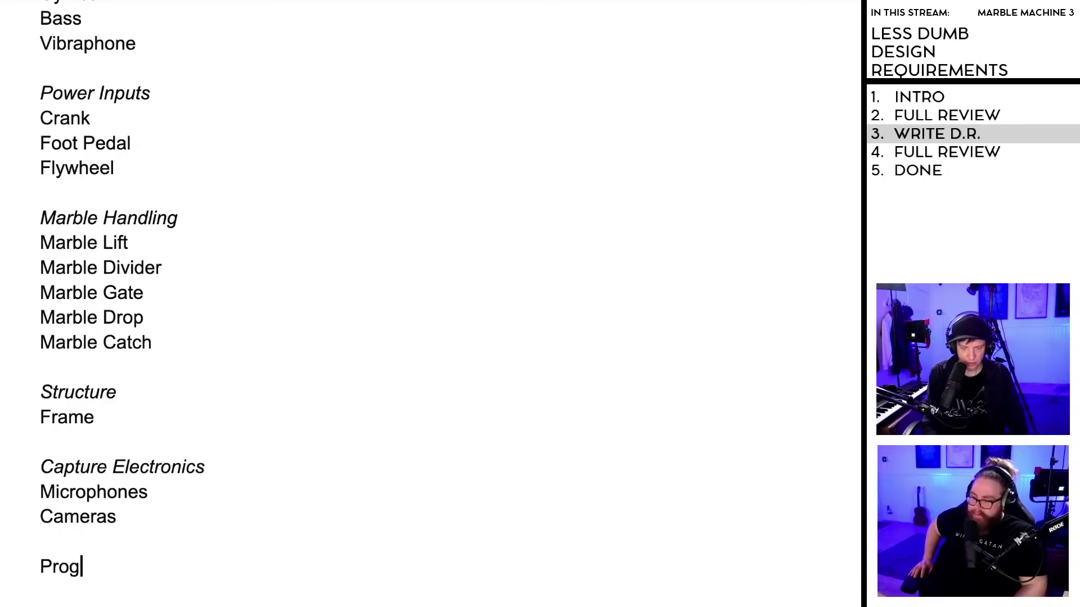
{"action": "type", "text": "rammable Memory"}
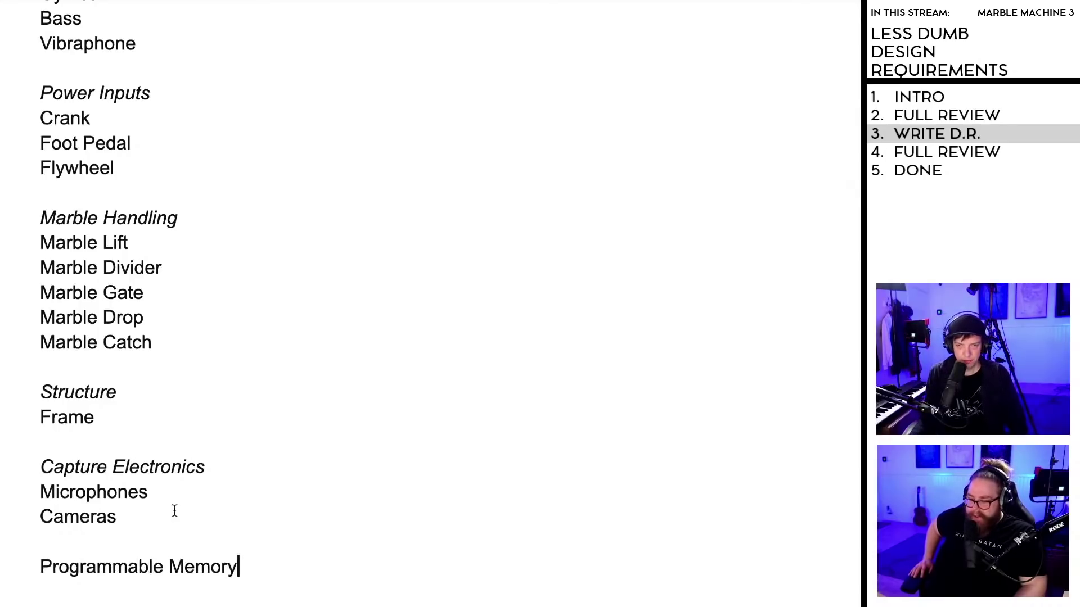
{"action": "scroll", "coordinate": [173, 511], "scroll_direction": "down", "scroll_amount": 6}
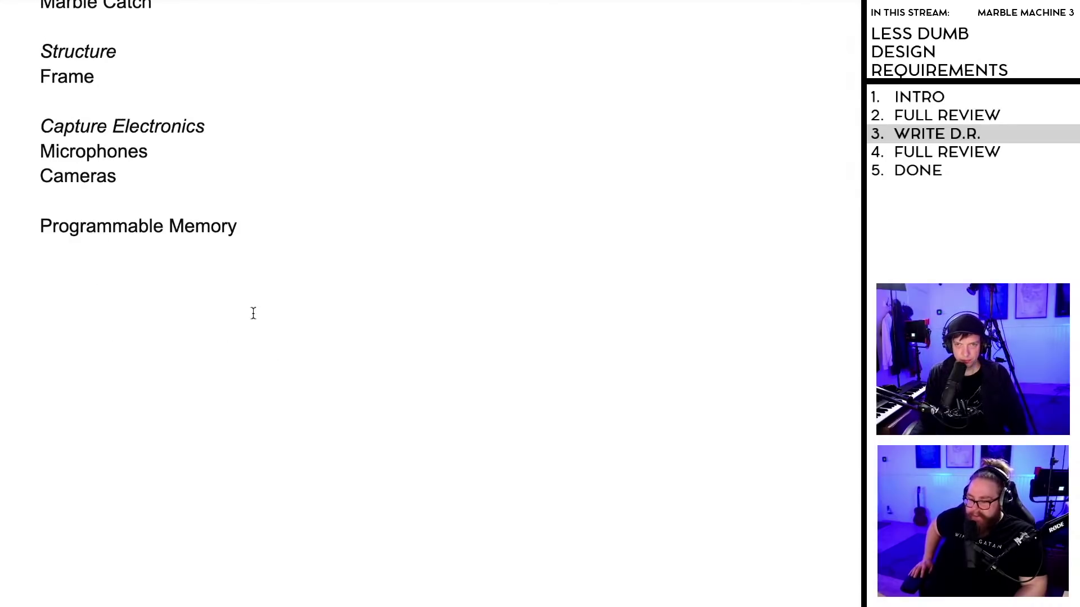
{"action": "key", "text": "Return"}
{"action": "left_click_drag", "start_coordinate": [246, 228], "coordinate": [39, 226]}
{"action": "key", "text": "ctrl+i"}
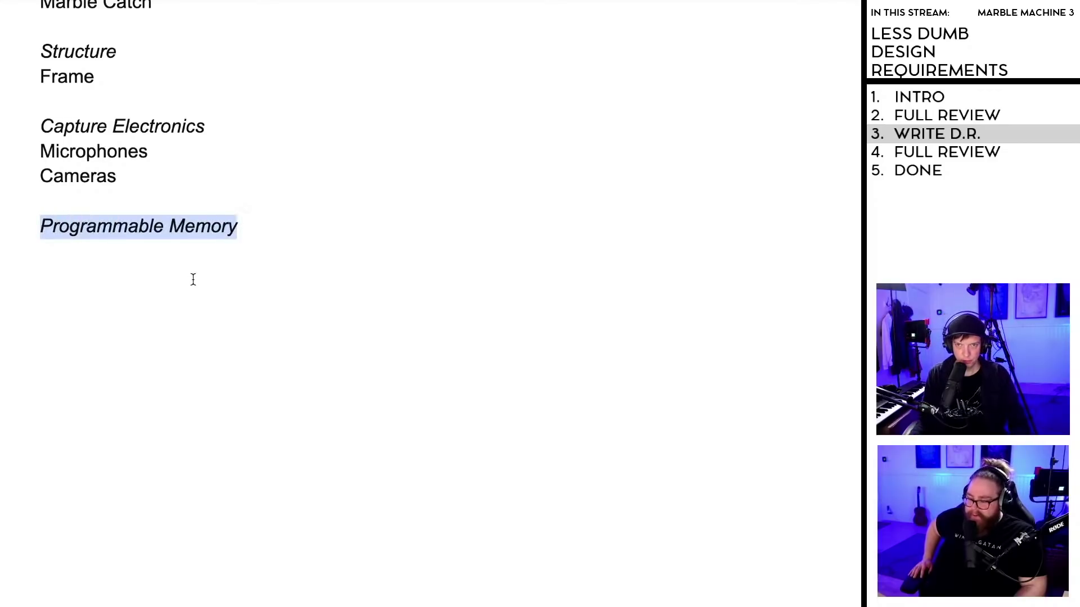
{"action": "left_click", "coordinate": [171, 276]}
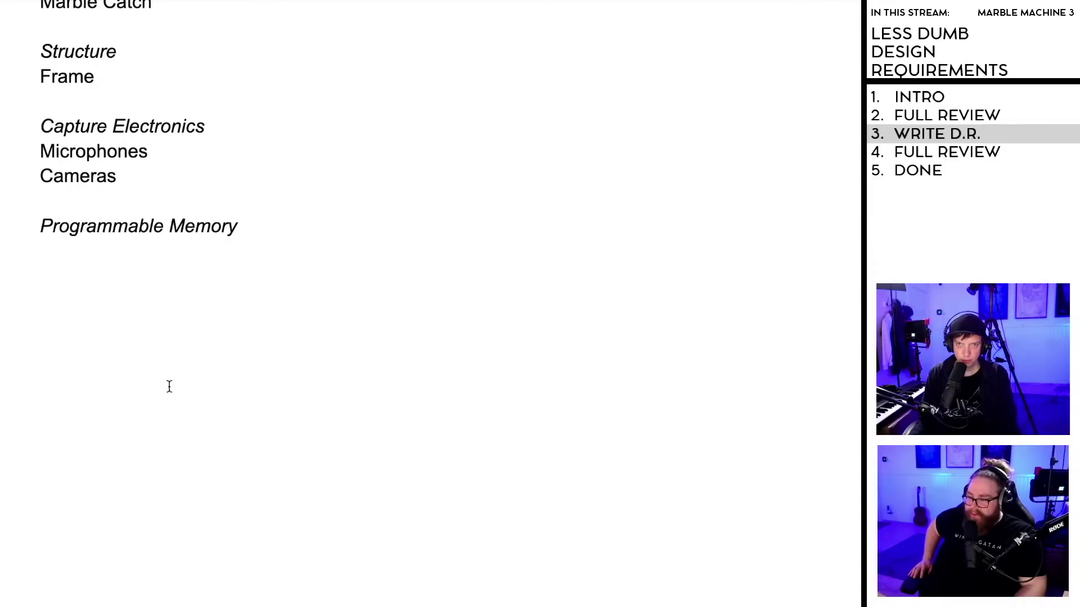
Step: Go back to the start of section 5 and examine the FEATURES heading and its Music Program list
{"action": "scroll", "coordinate": [169, 380], "scroll_direction": "up", "scroll_amount": 5}
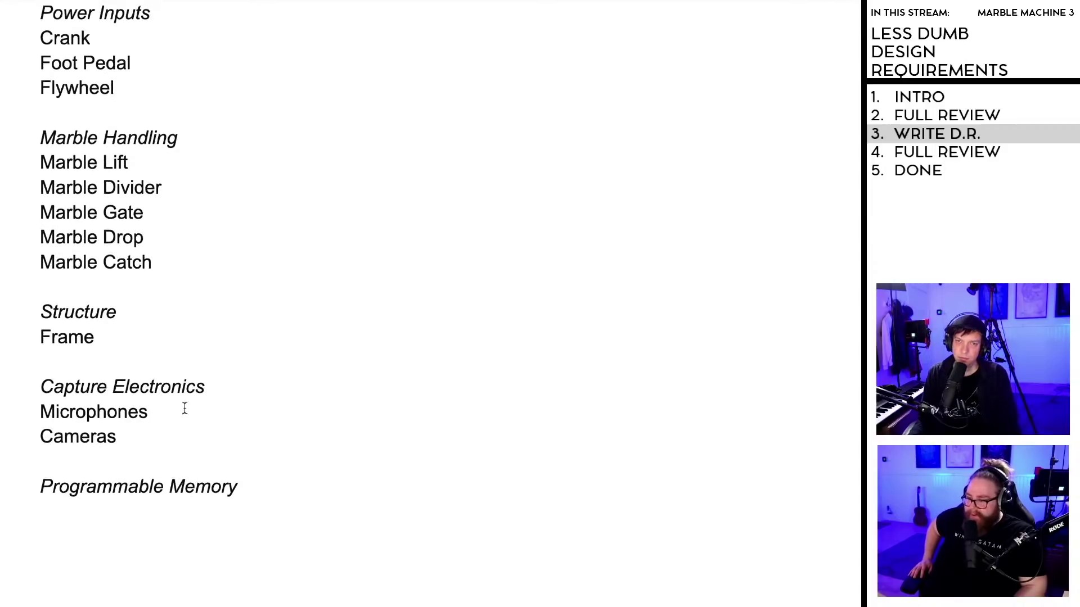
{"action": "scroll", "coordinate": [207, 405], "scroll_direction": "up", "scroll_amount": 6}
{"action": "scroll", "coordinate": [206, 408], "scroll_direction": "up", "scroll_amount": 6}
{"action": "scroll", "coordinate": [206, 409], "scroll_direction": "up", "scroll_amount": 20}
{"action": "scroll", "coordinate": [207, 411], "scroll_direction": "up", "scroll_amount": 6}
{"action": "scroll", "coordinate": [220, 418], "scroll_direction": "up", "scroll_amount": 3}
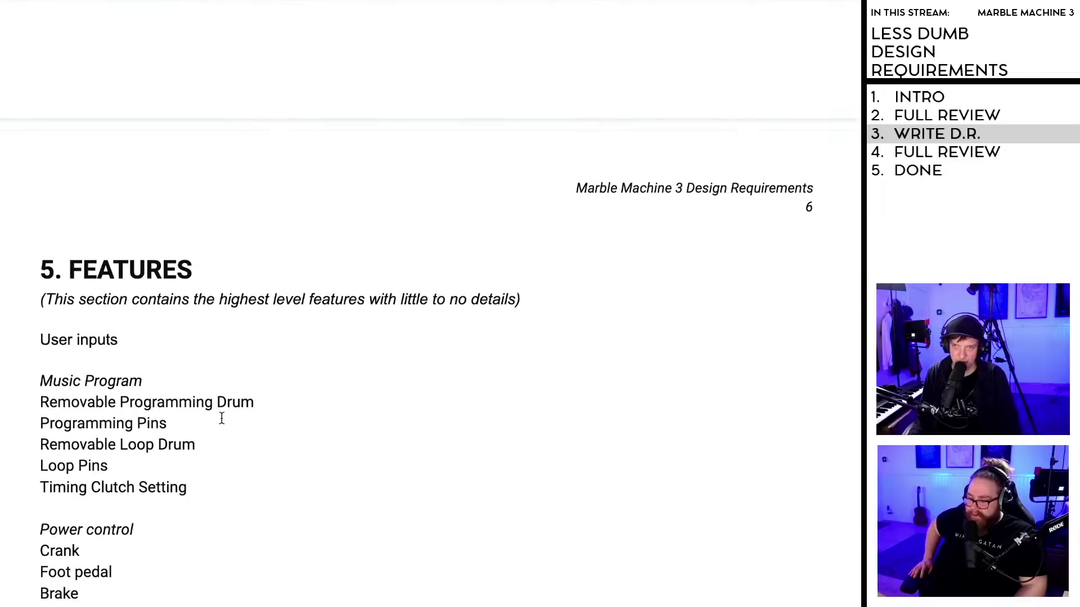
{"action": "left_click_drag", "start_coordinate": [68, 312], "coordinate": [188, 316]}
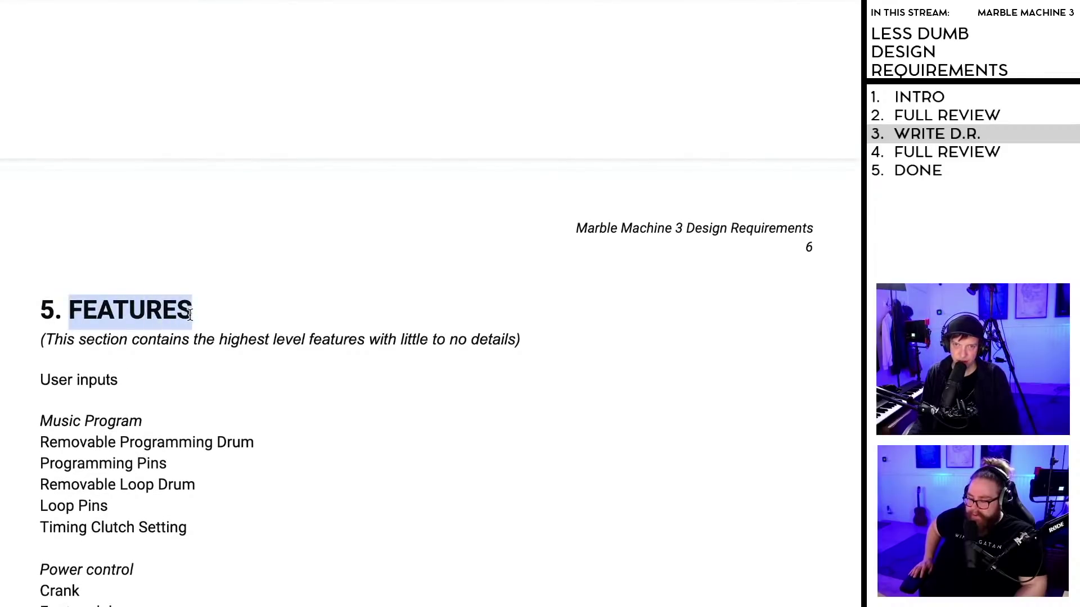
{"action": "left_click", "coordinate": [189, 315]}
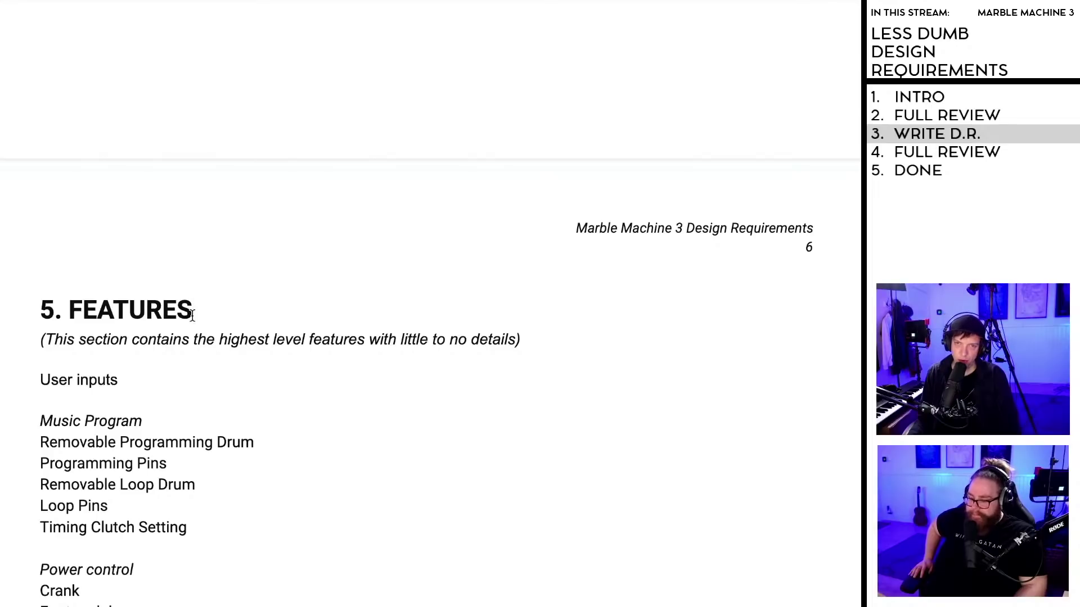
Step: Review the component lists from Instruments to Capture Electronics against the user input lists earlier in the Features section
{"action": "scroll", "coordinate": [194, 315], "scroll_direction": "down", "scroll_amount": 12}
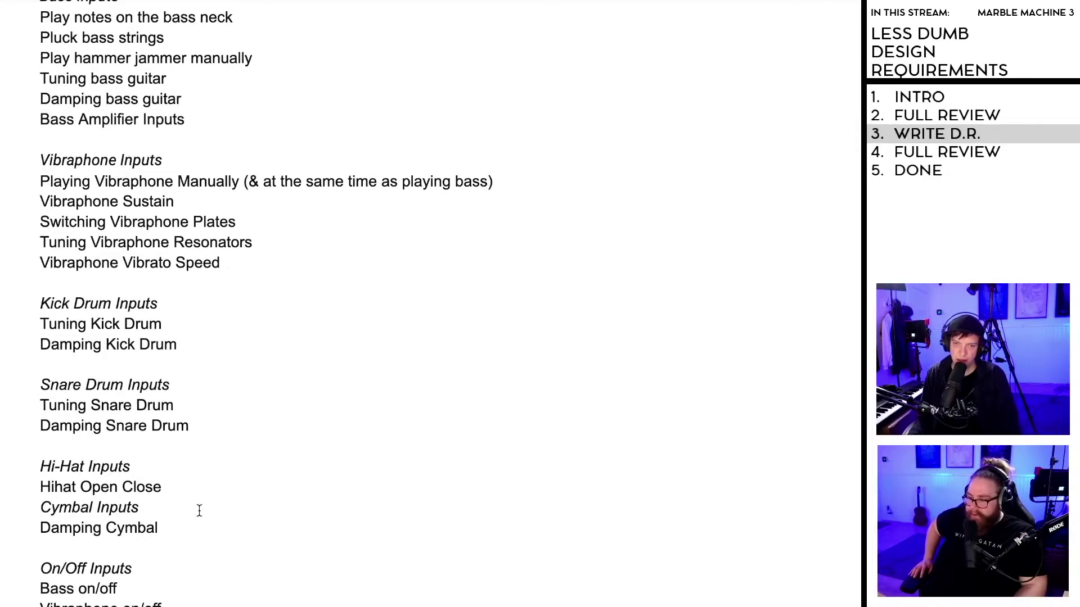
{"action": "scroll", "coordinate": [199, 511], "scroll_direction": "down", "scroll_amount": 18}
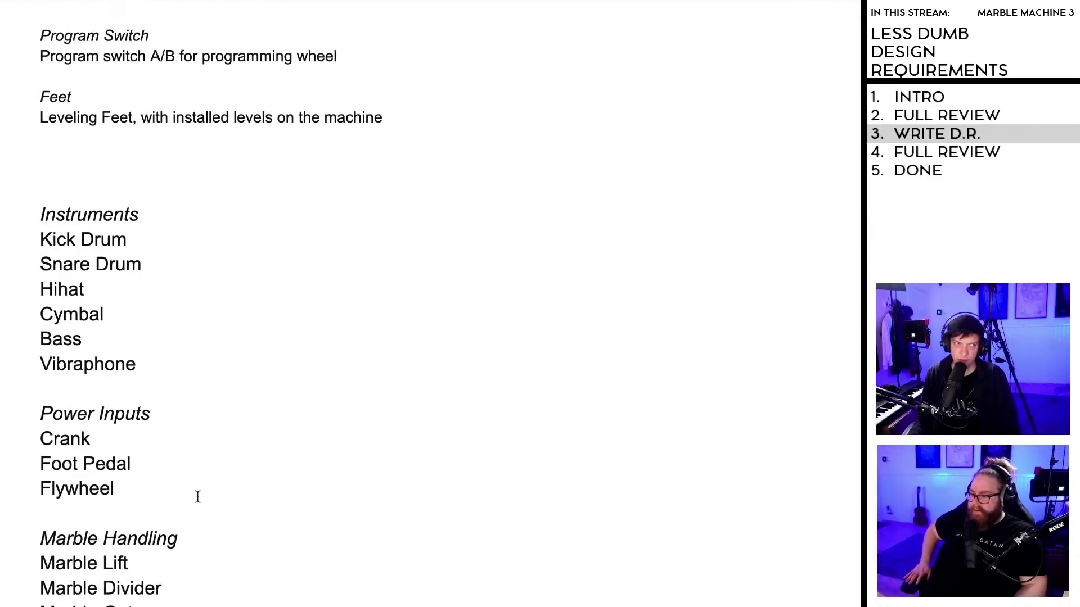
{"action": "left_click_drag", "start_coordinate": [41, 239], "coordinate": [130, 245]}
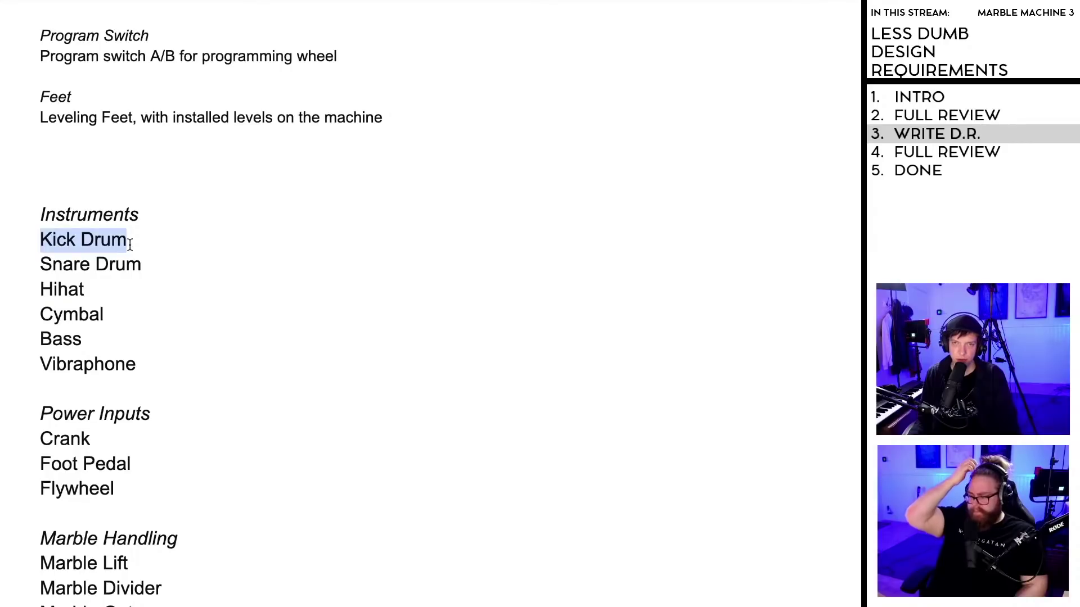
{"action": "left_click", "coordinate": [151, 259]}
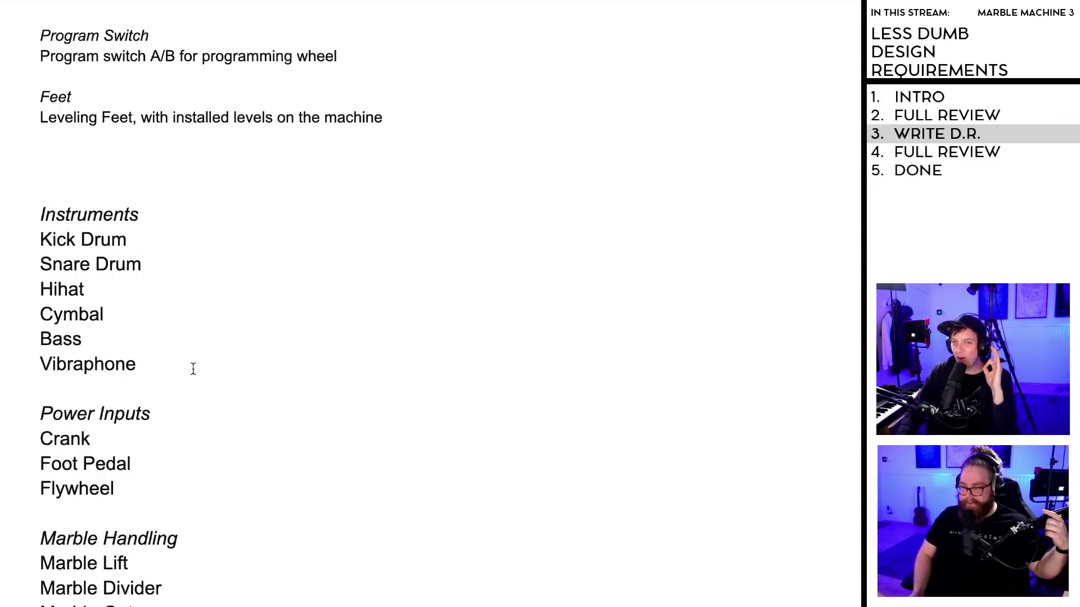
{"action": "scroll", "coordinate": [211, 381], "scroll_direction": "down", "scroll_amount": 4}
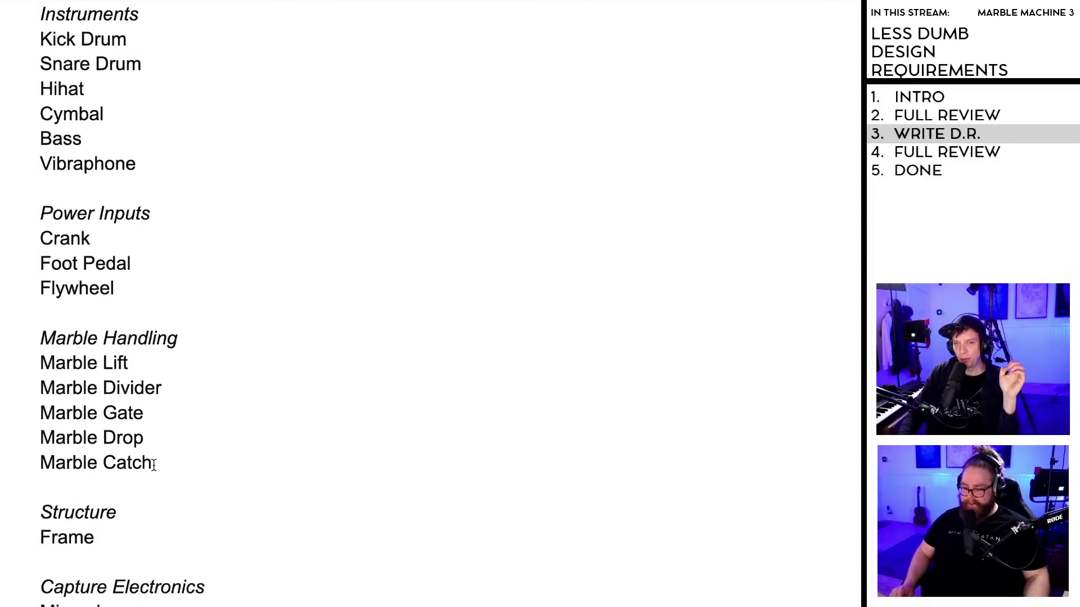
{"action": "scroll", "coordinate": [154, 465], "scroll_direction": "down", "scroll_amount": 1}
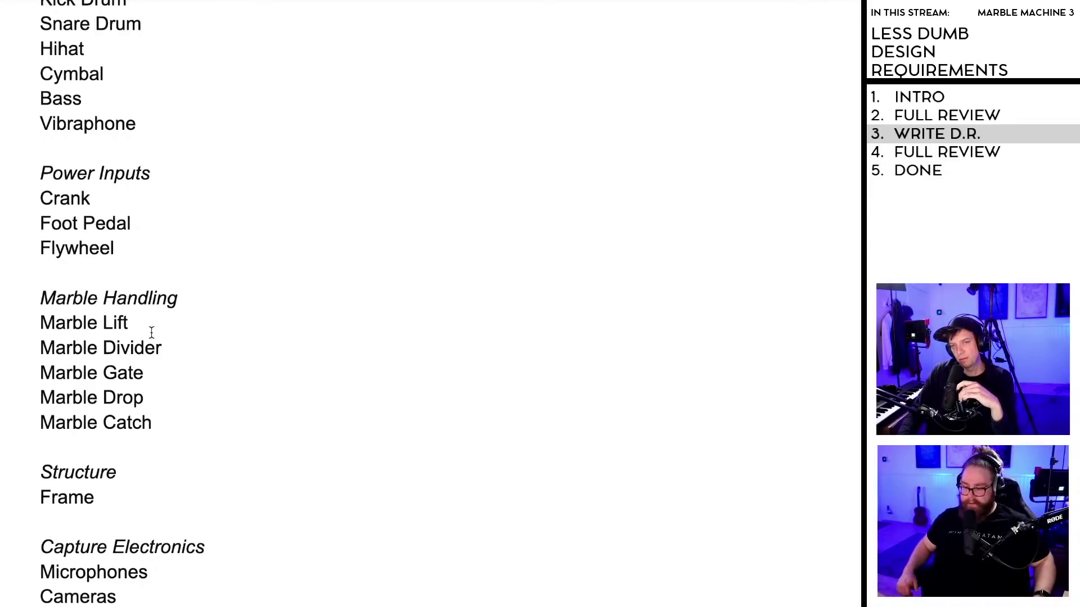
{"action": "scroll", "coordinate": [153, 352], "scroll_direction": "down", "scroll_amount": 1}
{"action": "scroll", "coordinate": [153, 352], "scroll_direction": "down", "scroll_amount": 1}
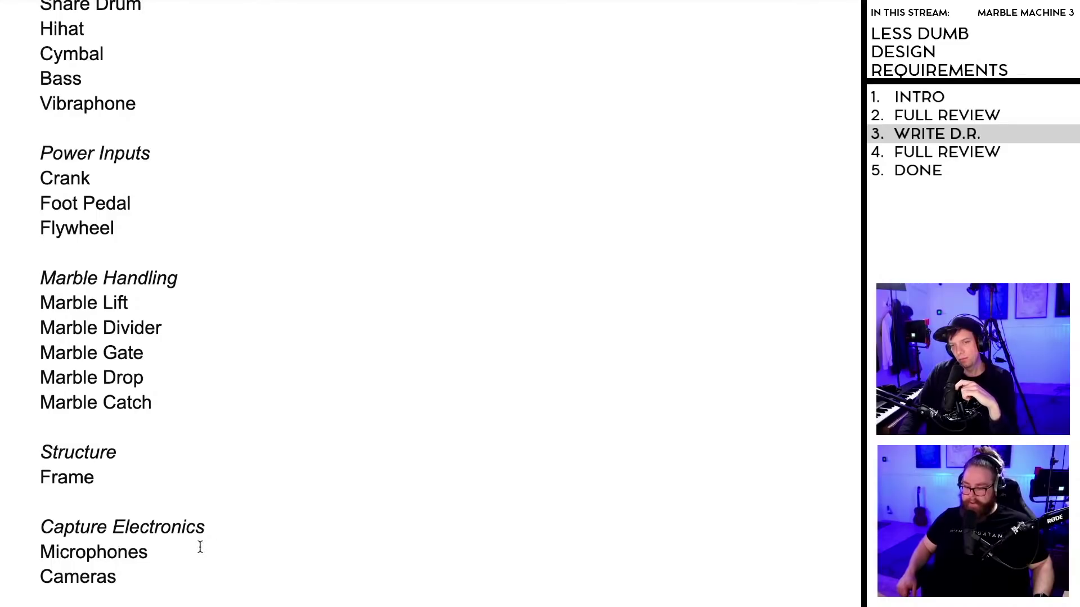
{"action": "scroll", "coordinate": [197, 523], "scroll_direction": "up", "scroll_amount": 10}
{"action": "scroll", "coordinate": [193, 506], "scroll_direction": "up", "scroll_amount": 10}
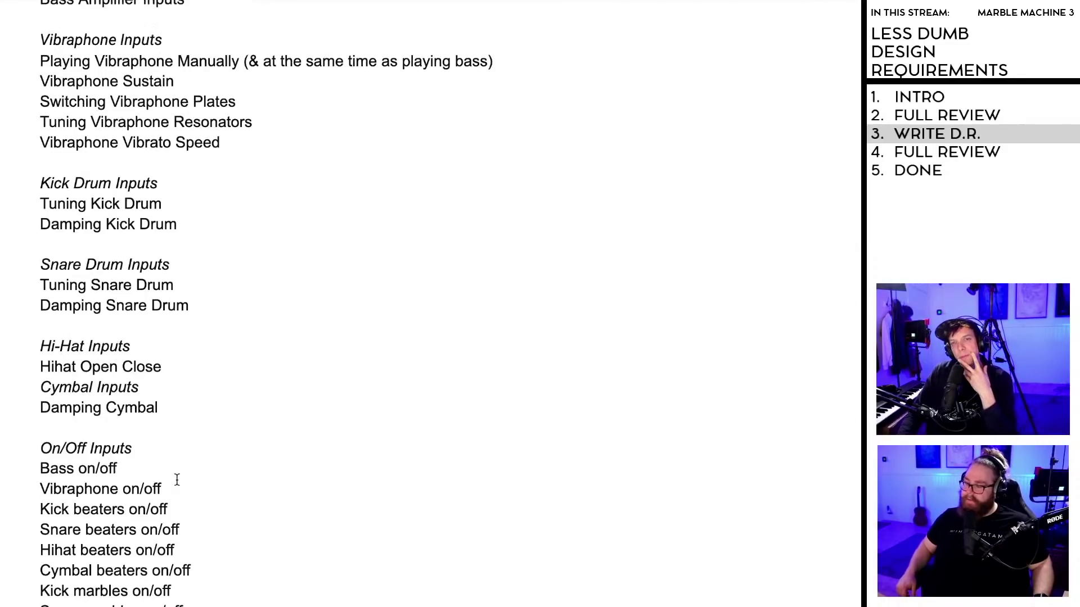
{"action": "scroll", "coordinate": [177, 481], "scroll_direction": "up", "scroll_amount": 2}
{"action": "scroll", "coordinate": [168, 482], "scroll_direction": "up", "scroll_amount": 7}
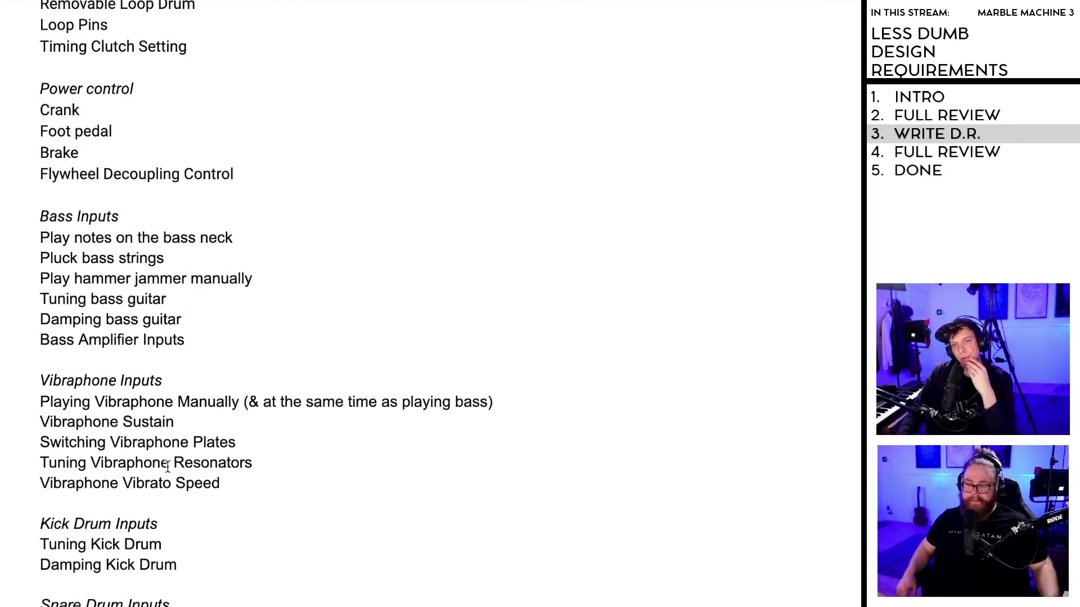
Step: Write the line "The Machine need to handle ma" below Marble Catch in the Marble Handling list, separated by an empty line
{"action": "scroll", "coordinate": [167, 466], "scroll_direction": "up", "scroll_amount": 2}
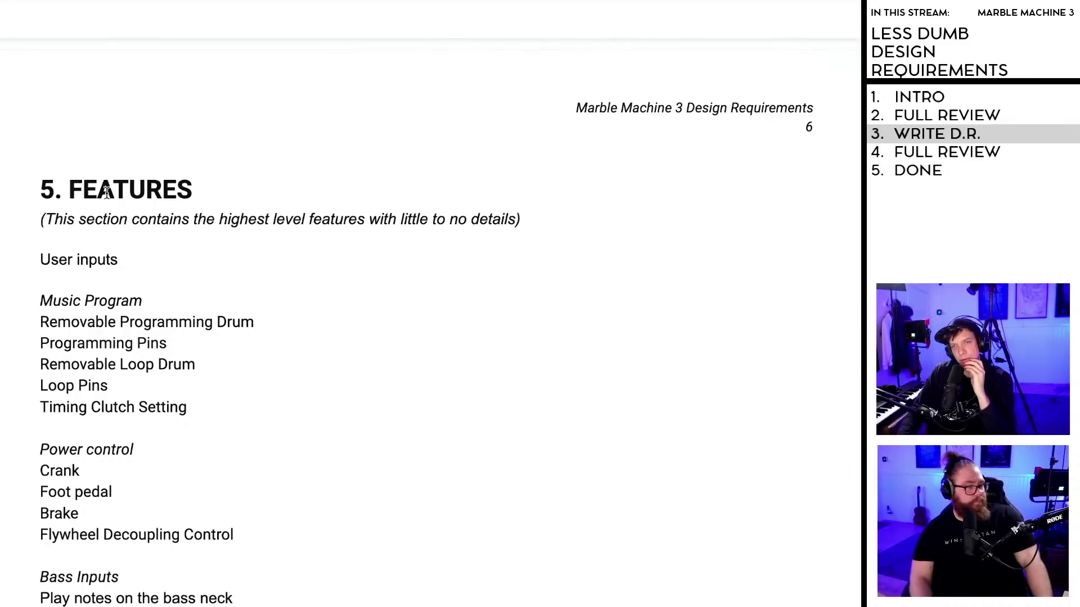
{"action": "scroll", "coordinate": [212, 264], "scroll_direction": "down", "scroll_amount": 20}
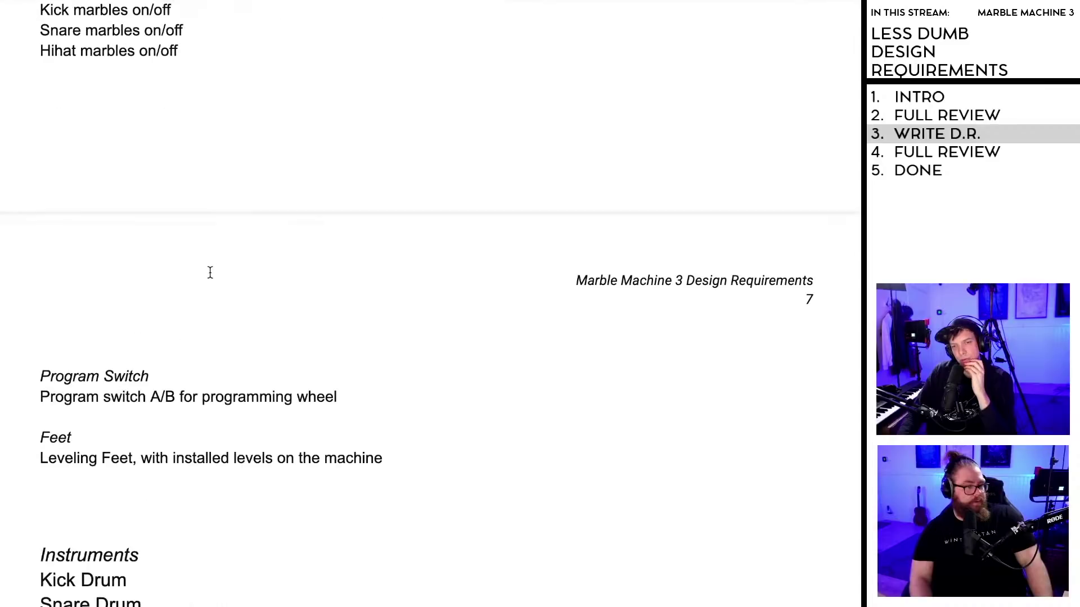
{"action": "scroll", "coordinate": [193, 282], "scroll_direction": "down", "scroll_amount": 5}
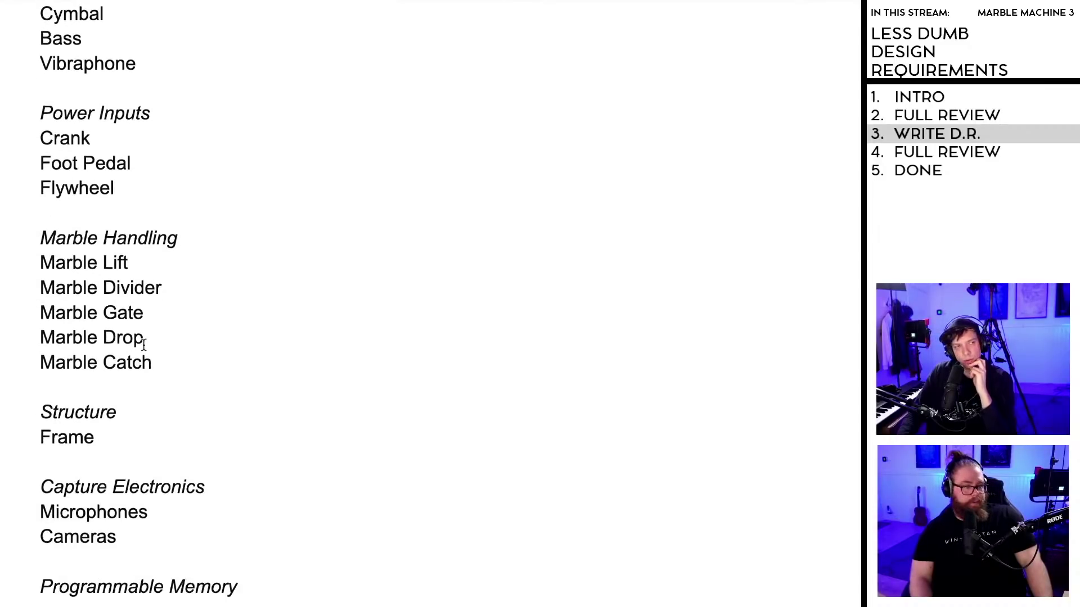
{"action": "scroll", "coordinate": [143, 343], "scroll_direction": "down", "scroll_amount": 2}
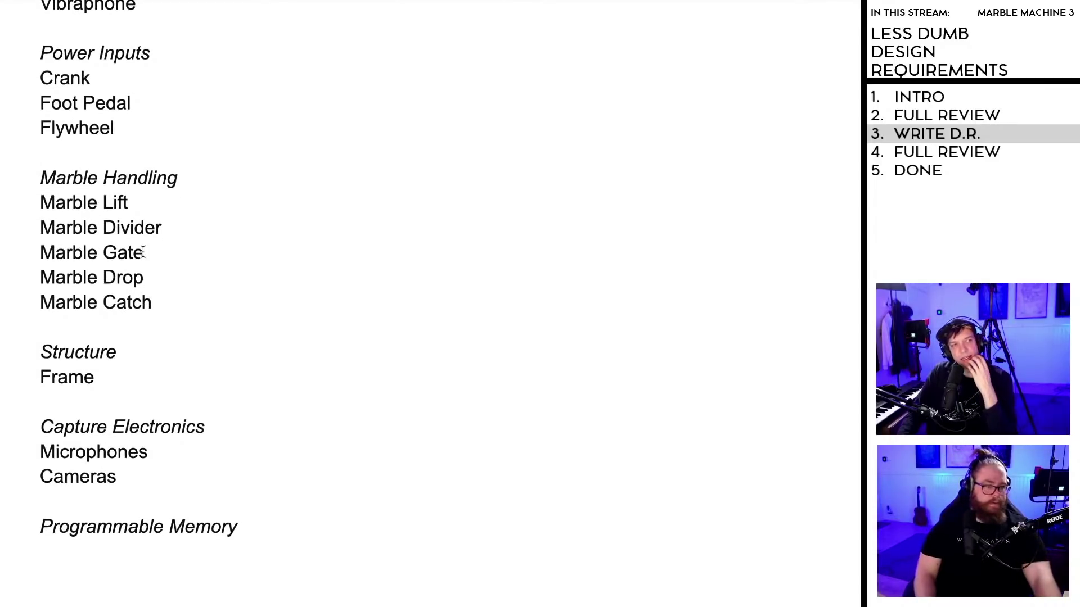
{"action": "left_click", "coordinate": [160, 303]}
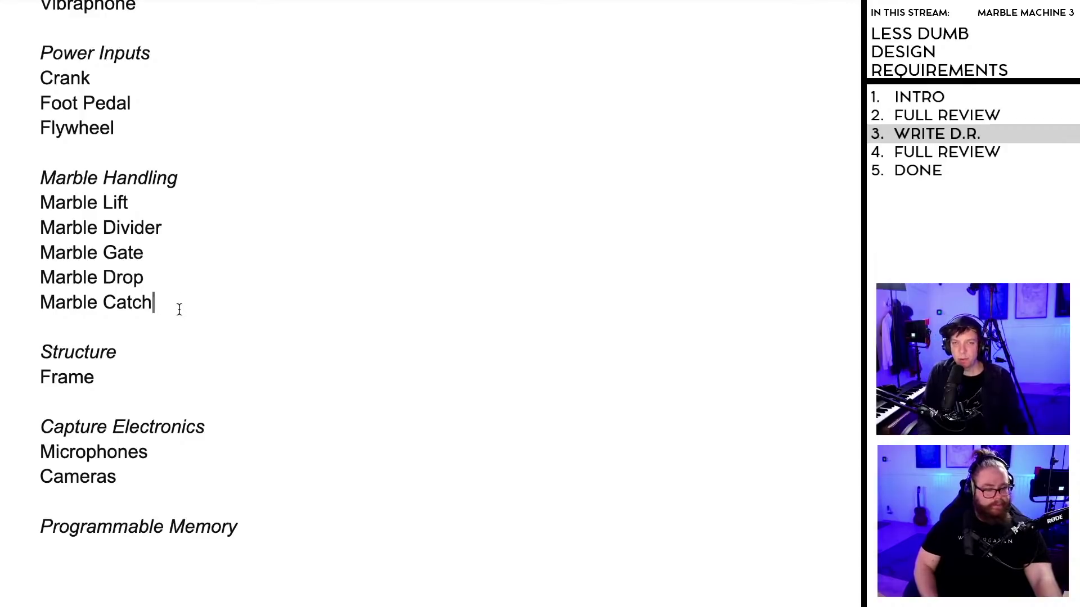
{"action": "key", "text": "Return"}
{"action": "key", "text": "Return"}
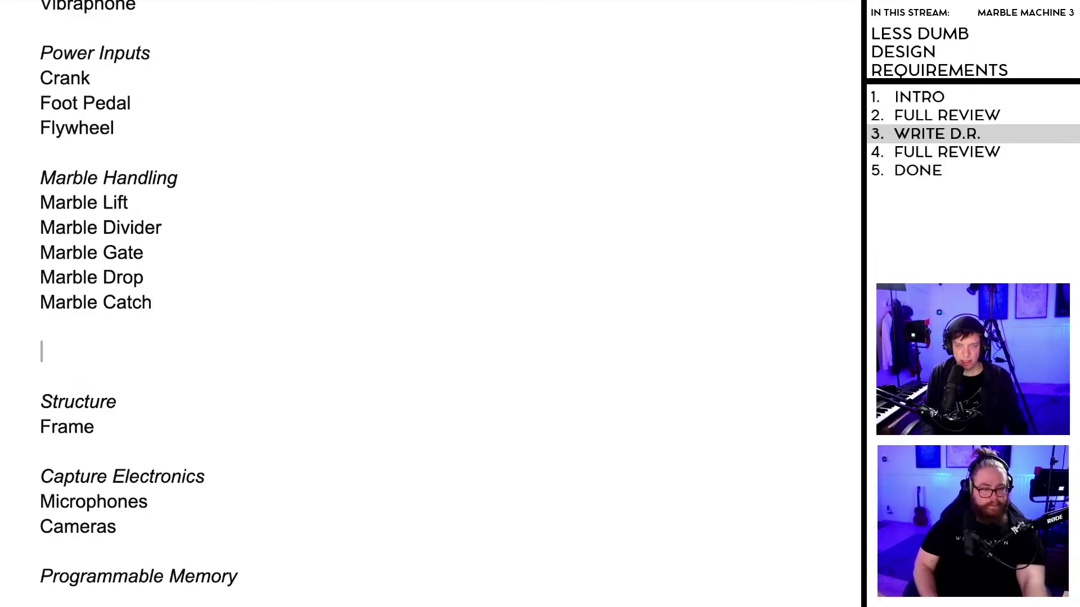
{"action": "type", "text": "The "}
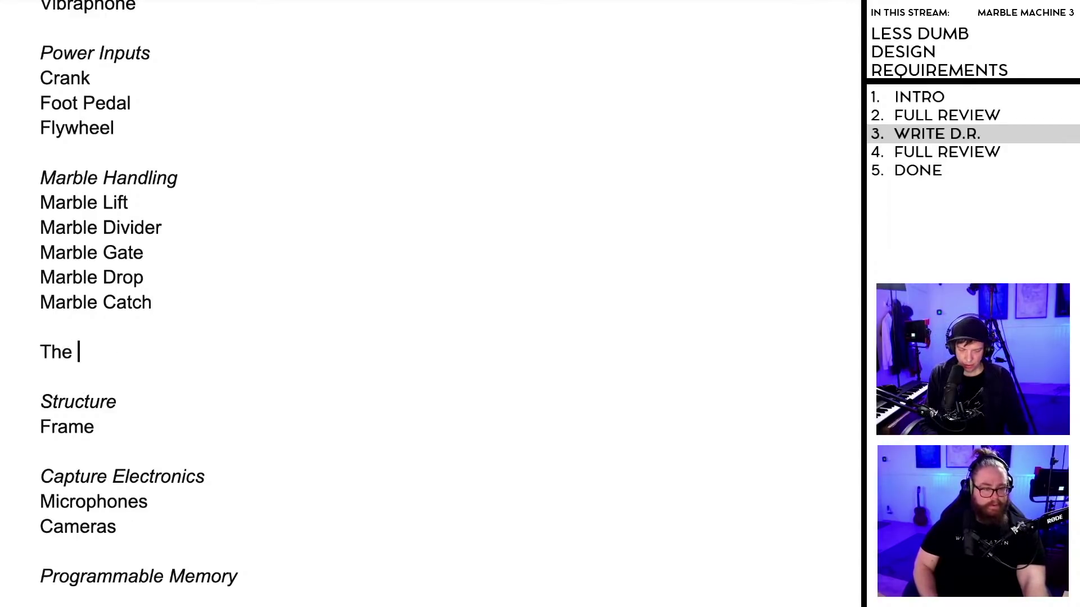
{"action": "type", "text": "Mac"}
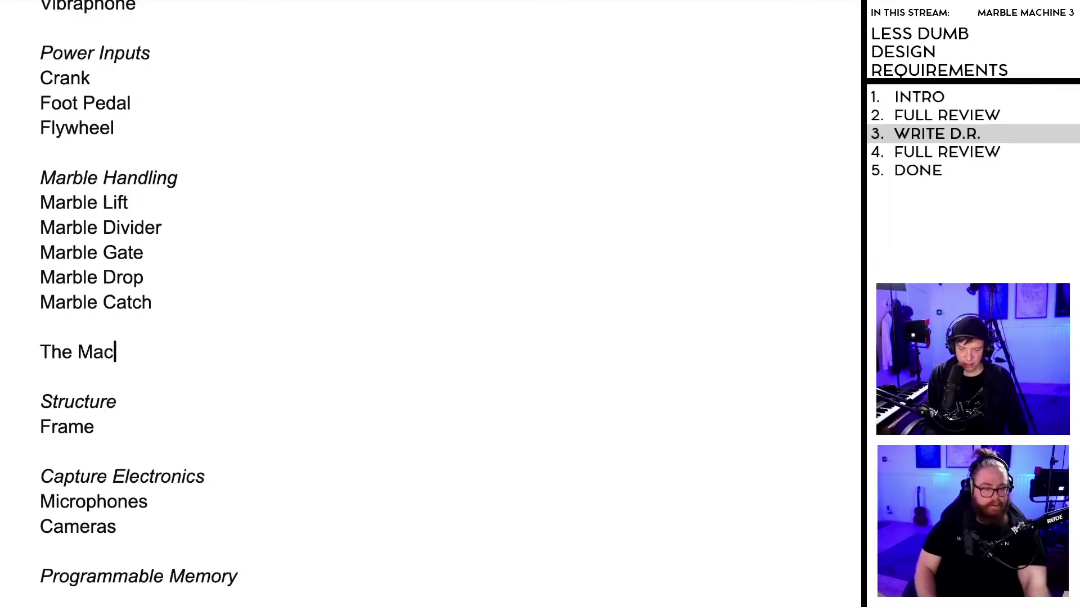
{"action": "type", "text": "hine ne"}
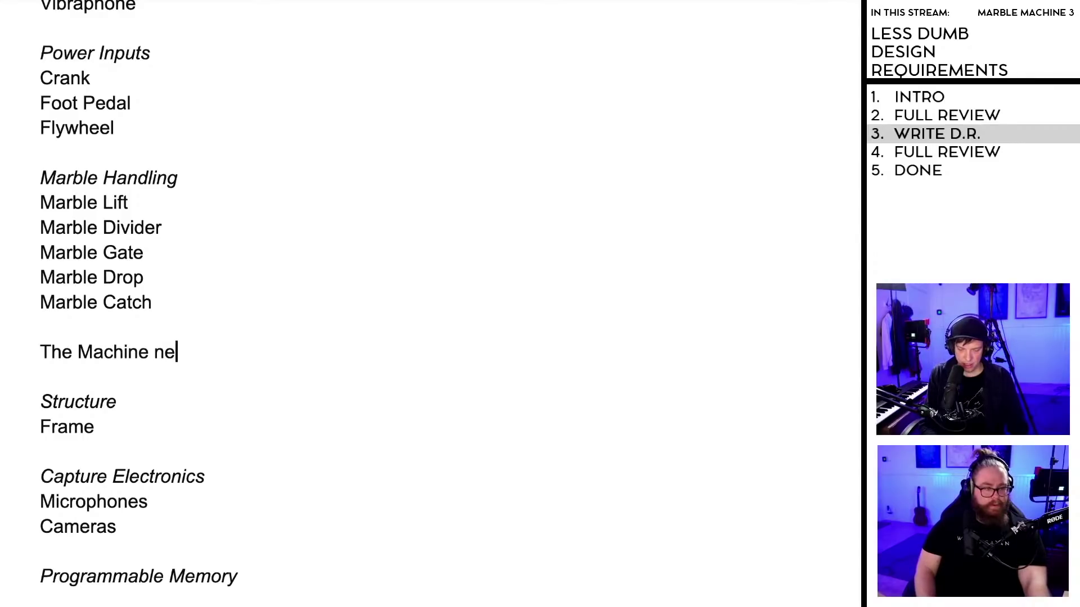
{"action": "type", "text": "ed to handle ma"}
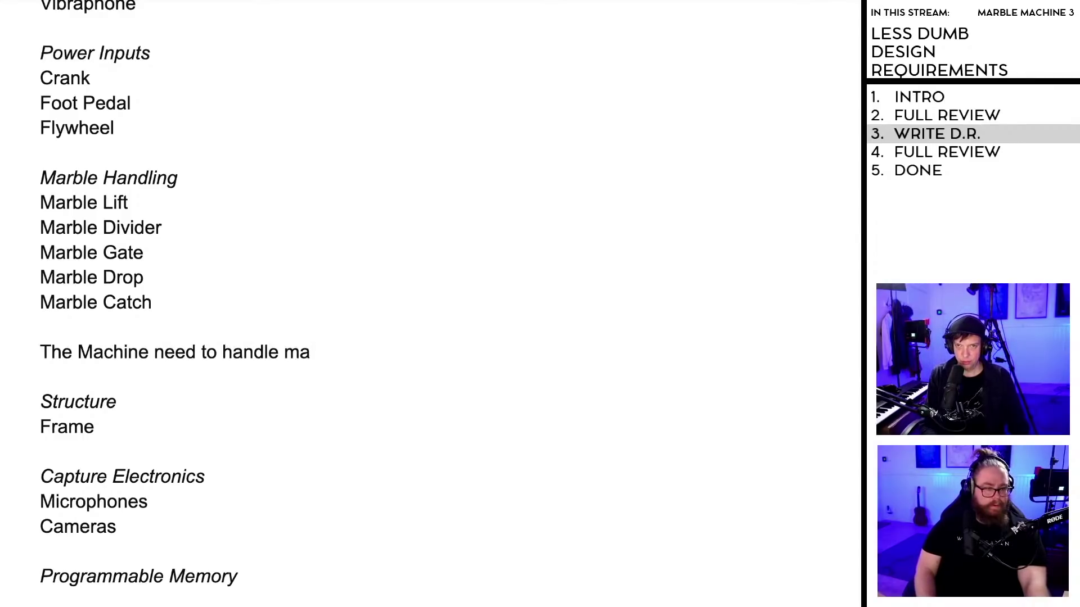
Step: Examine the heading of section 6, Detailed Requirements - Assemblies, against the component lists from Instruments to Marble Handling
{"action": "left_click", "coordinate": [41, 204]}
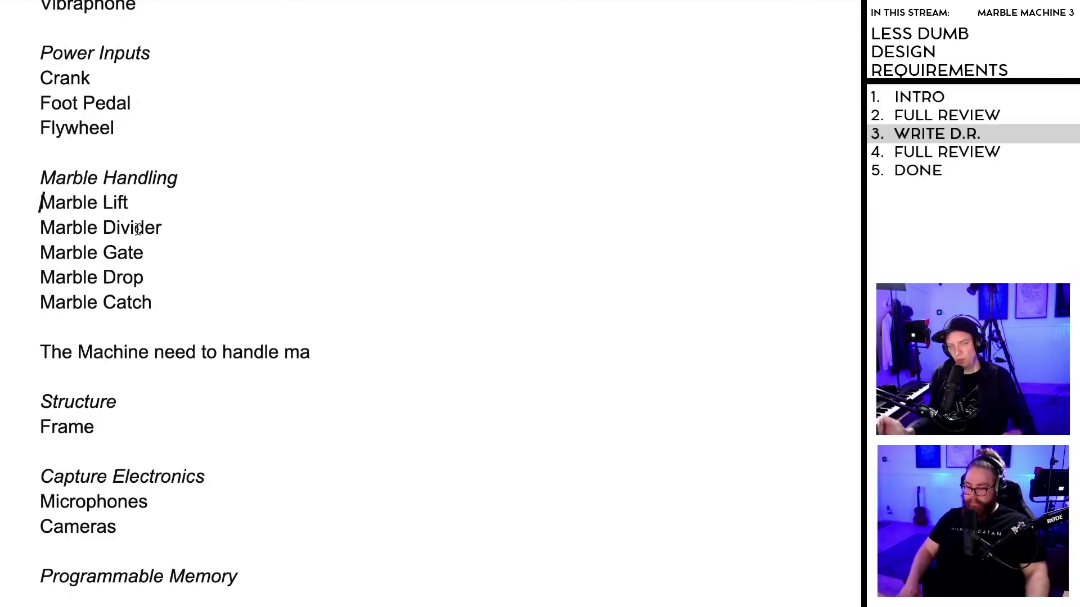
{"action": "scroll", "coordinate": [241, 361], "scroll_direction": "down", "scroll_amount": 10}
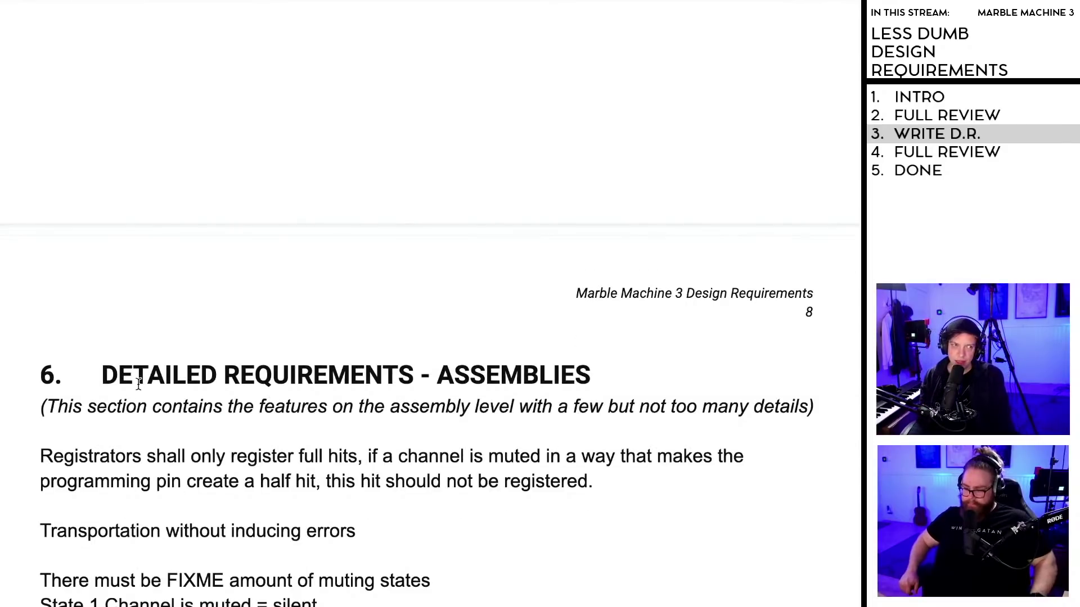
{"action": "scroll", "coordinate": [139, 385], "scroll_direction": "down", "scroll_amount": 2}
{"action": "left_click_drag", "start_coordinate": [119, 276], "coordinate": [414, 286]}
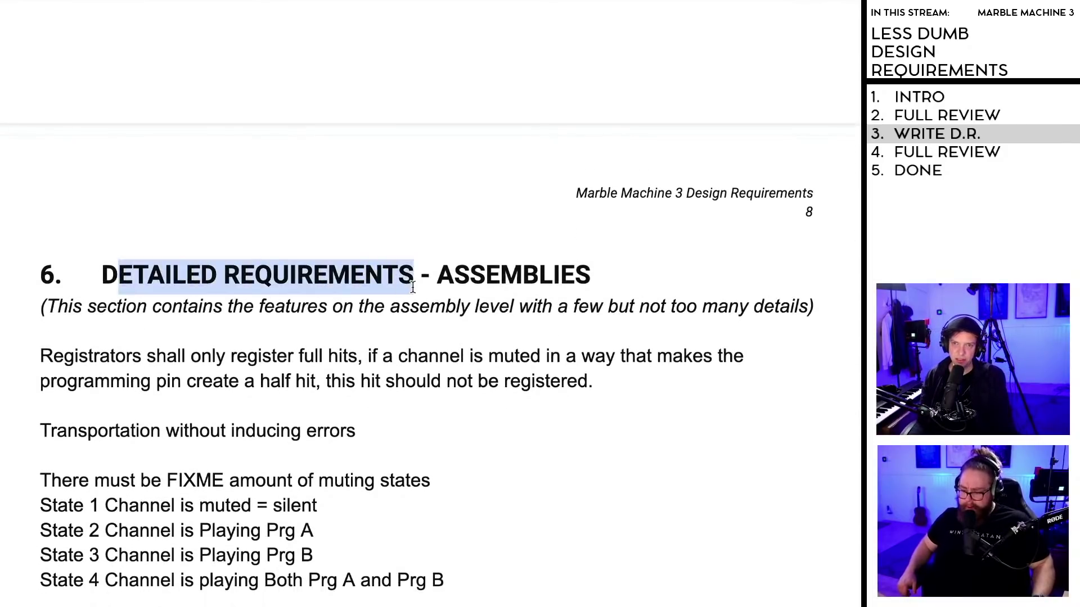
{"action": "scroll", "coordinate": [394, 289], "scroll_direction": "up", "scroll_amount": 12}
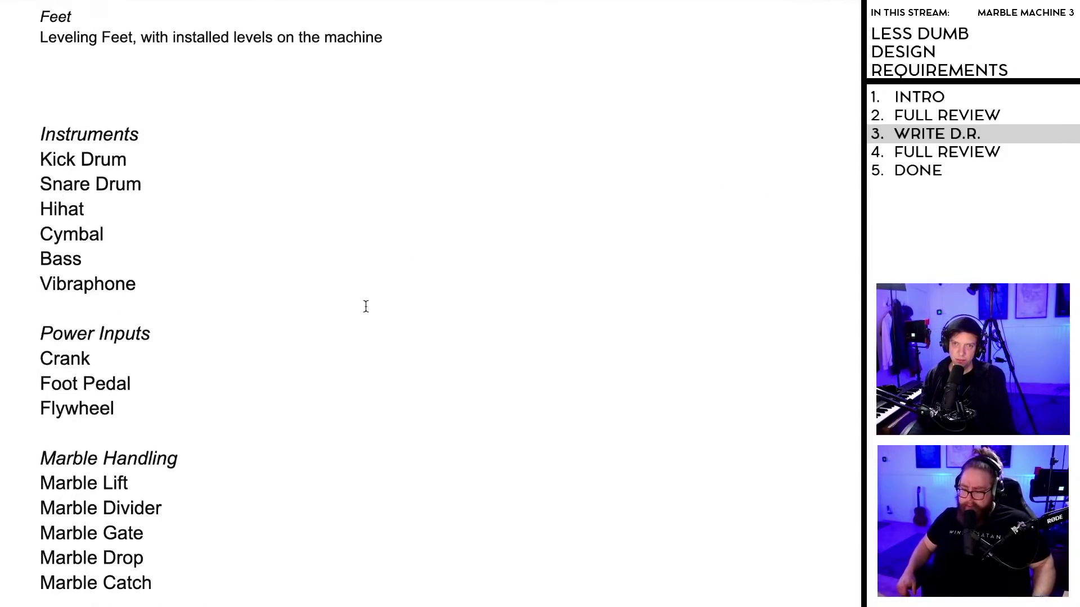
{"action": "scroll", "coordinate": [225, 356], "scroll_direction": "down", "scroll_amount": 1}
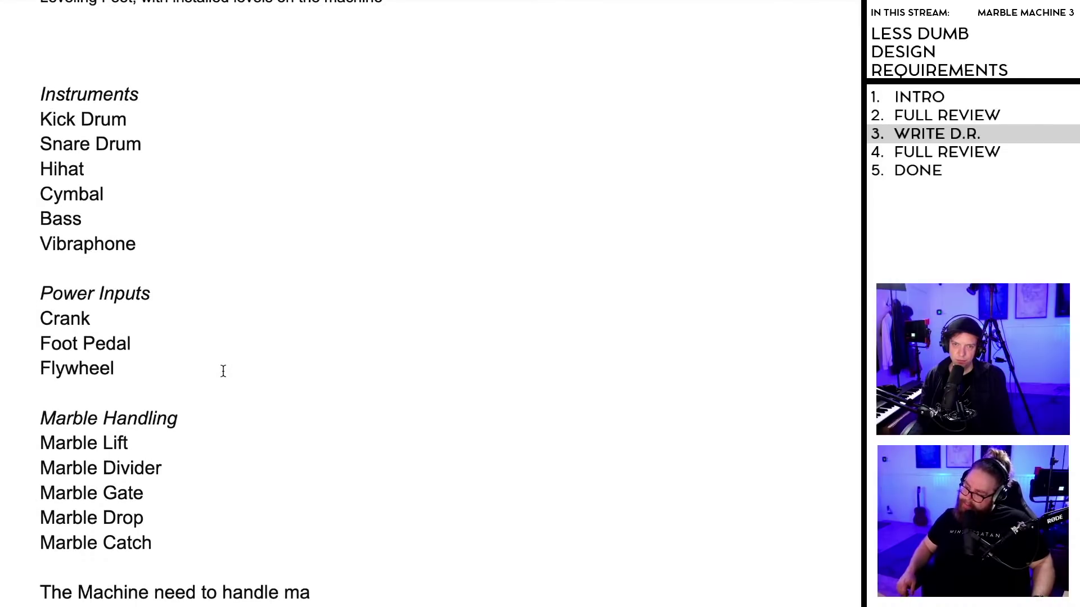
{"action": "scroll", "coordinate": [223, 370], "scroll_direction": "down", "scroll_amount": 1}
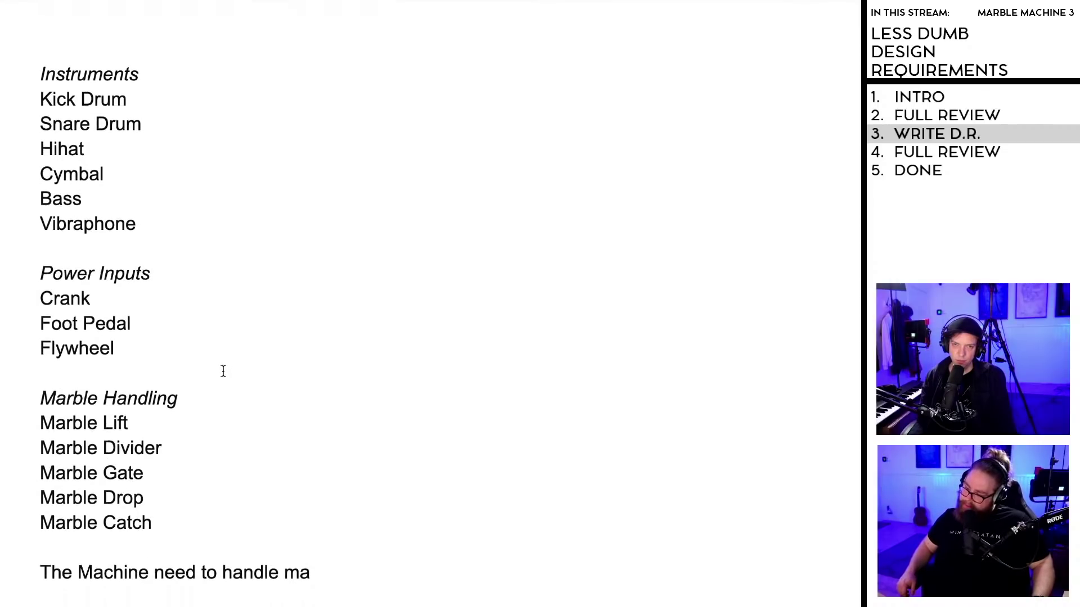
{"action": "scroll", "coordinate": [223, 371], "scroll_direction": "down", "scroll_amount": 4}
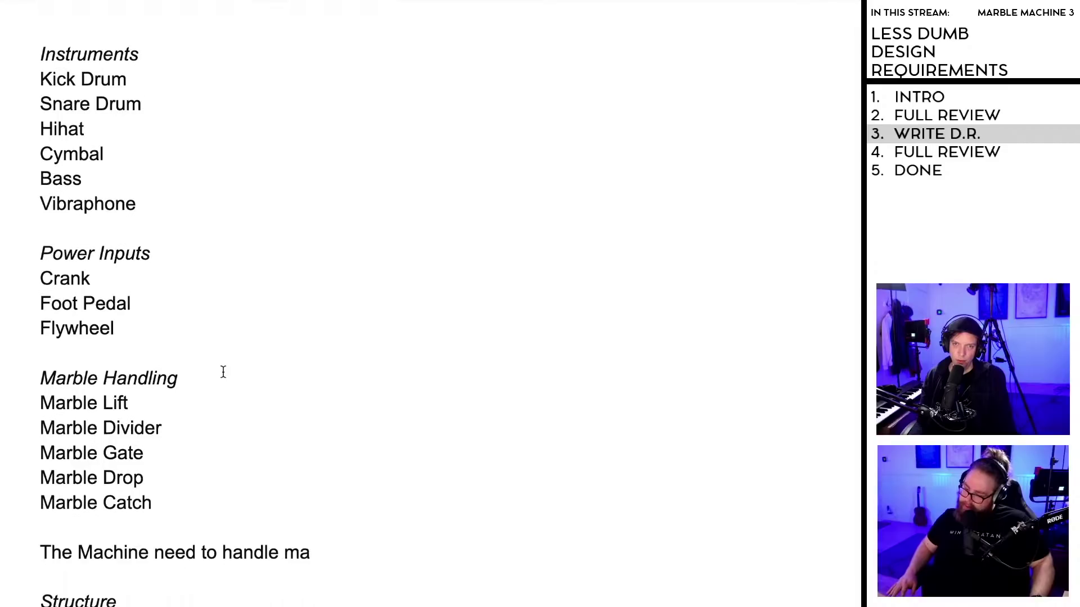
{"action": "scroll", "coordinate": [220, 373], "scroll_direction": "down", "scroll_amount": 2}
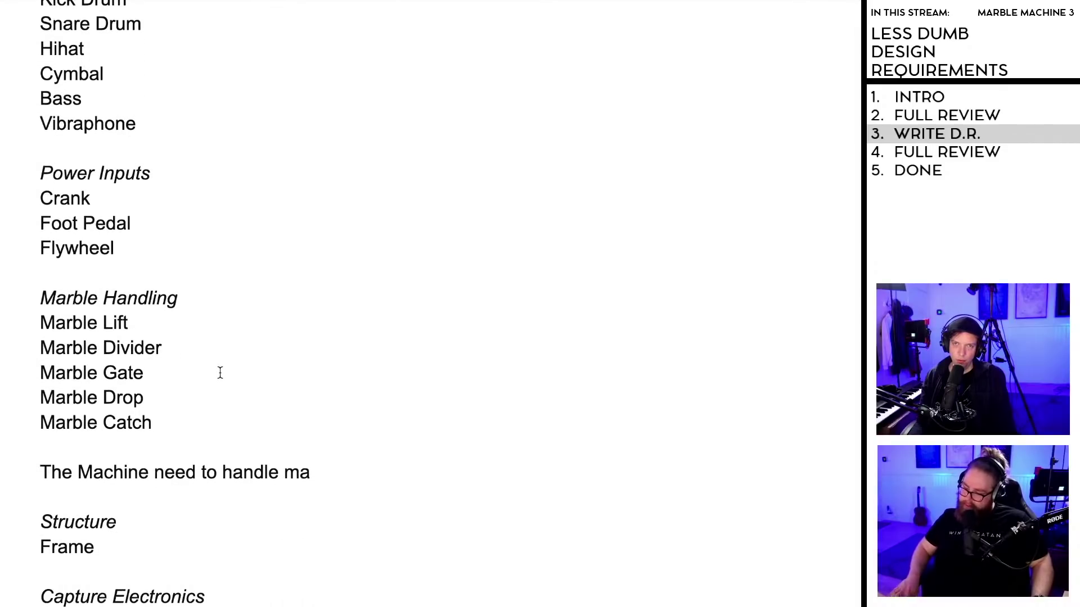
{"action": "scroll", "coordinate": [220, 373], "scroll_direction": "up", "scroll_amount": 1}
{"action": "left_click", "coordinate": [207, 376]}
{"action": "key", "text": "Down"}
{"action": "scroll", "coordinate": [204, 413], "scroll_direction": "down", "scroll_amount": 20}
{"action": "scroll", "coordinate": [204, 413], "scroll_direction": "down", "scroll_amount": 18}
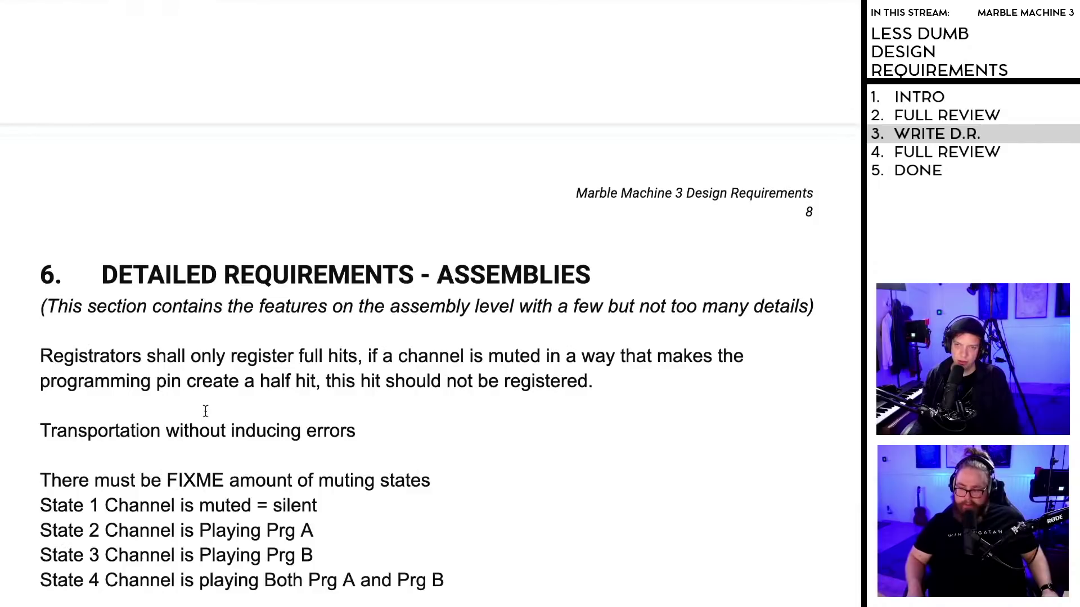
Step: Read through section 5 from the user input lists, including On/Off Inputs, Program Switch and Feet, to the Instruments and Marble Handling lists
{"action": "scroll", "coordinate": [259, 467], "scroll_direction": "up", "scroll_amount": 20}
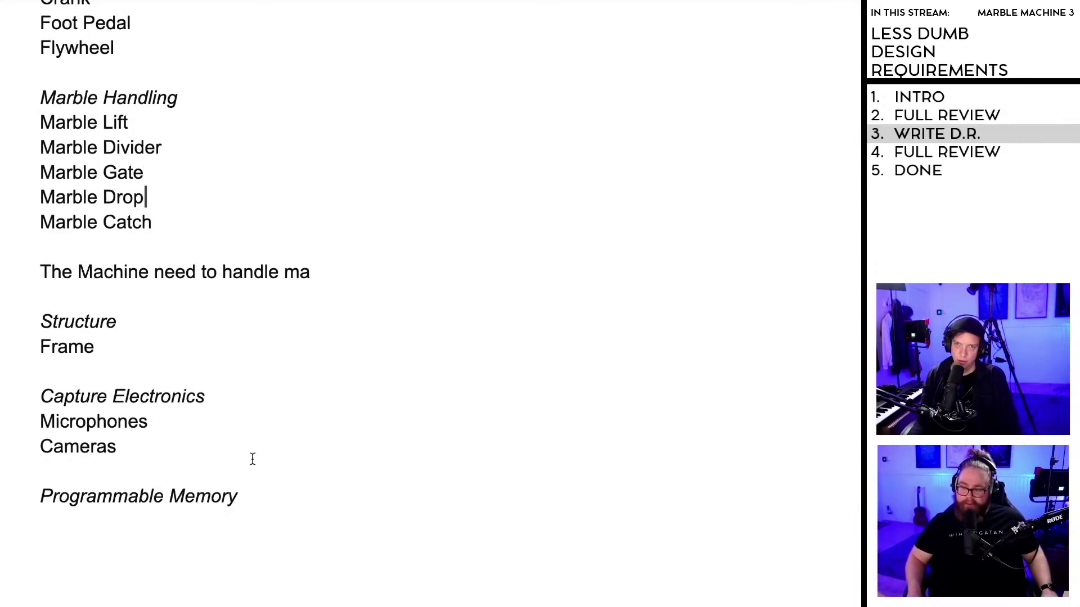
{"action": "scroll", "coordinate": [247, 483], "scroll_direction": "up", "scroll_amount": 5}
{"action": "scroll", "coordinate": [247, 499], "scroll_direction": "up", "scroll_amount": 1}
{"action": "scroll", "coordinate": [254, 495], "scroll_direction": "up", "scroll_amount": 10}
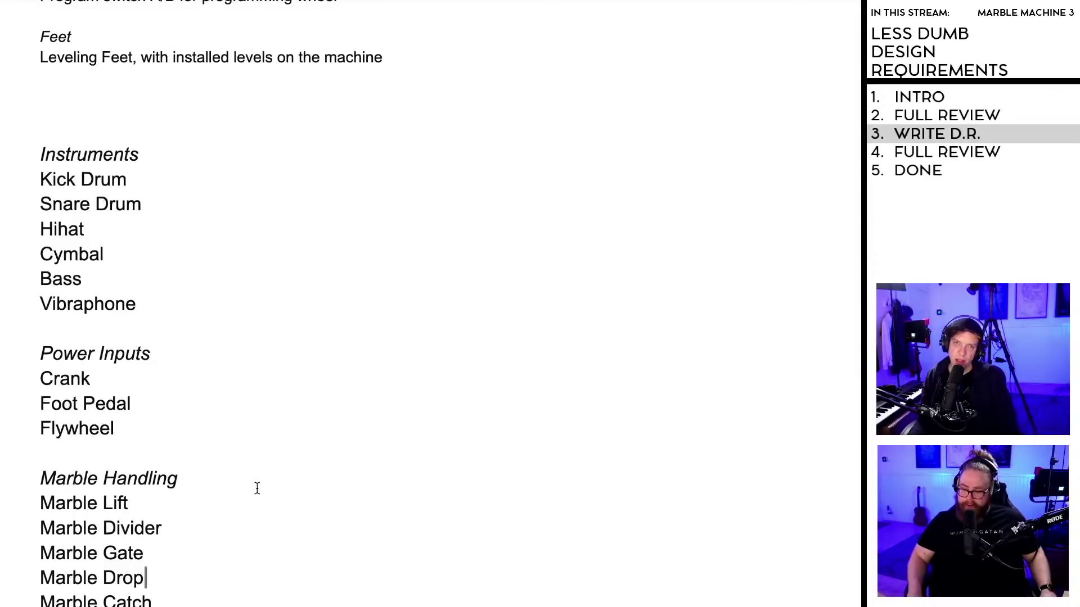
{"action": "scroll", "coordinate": [257, 488], "scroll_direction": "up", "scroll_amount": 7}
{"action": "scroll", "coordinate": [246, 490], "scroll_direction": "up", "scroll_amount": 20}
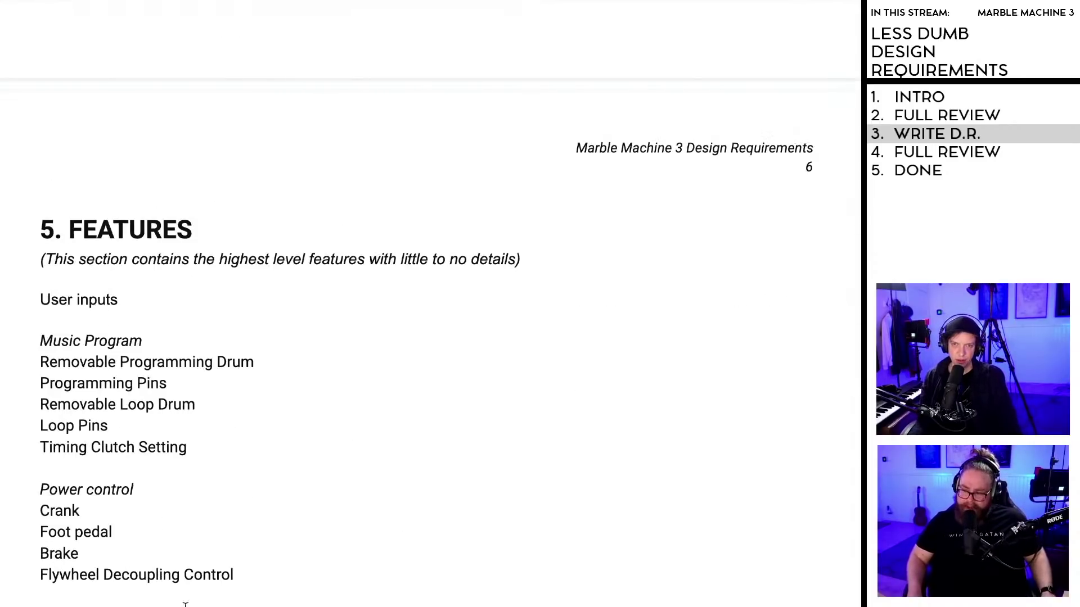
{"action": "scroll", "coordinate": [186, 559], "scroll_direction": "down", "scroll_amount": 1}
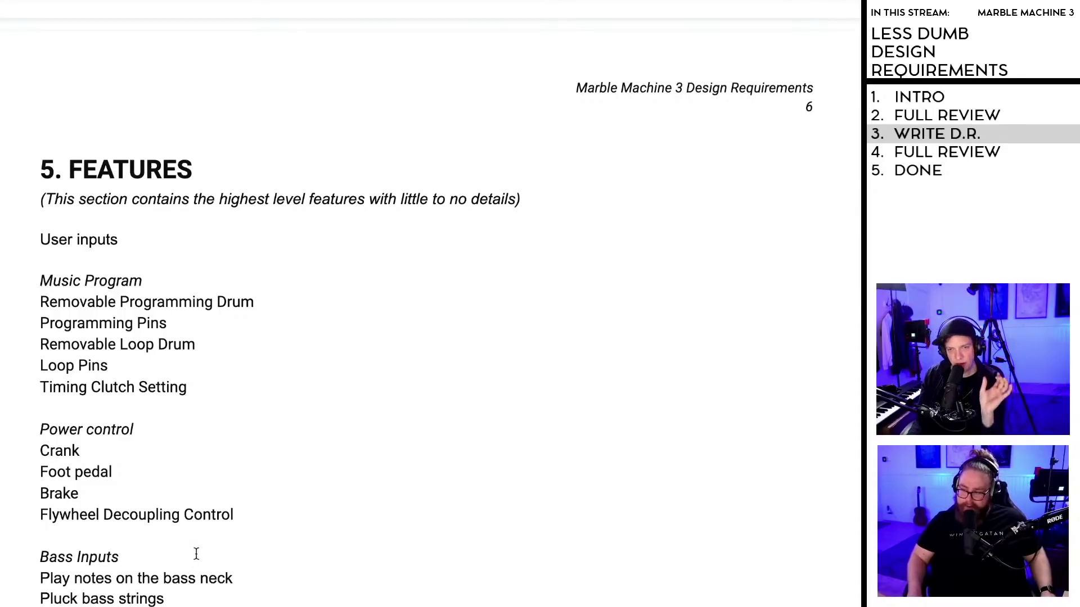
{"action": "scroll", "coordinate": [196, 554], "scroll_direction": "down", "scroll_amount": 3}
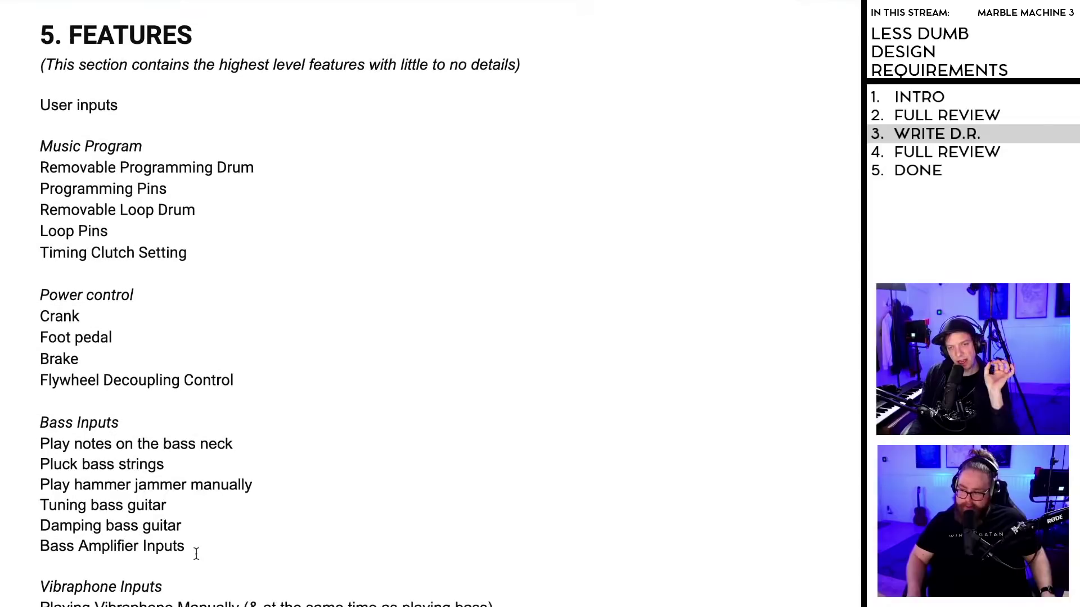
{"action": "scroll", "coordinate": [279, 304], "scroll_direction": "down", "scroll_amount": 8}
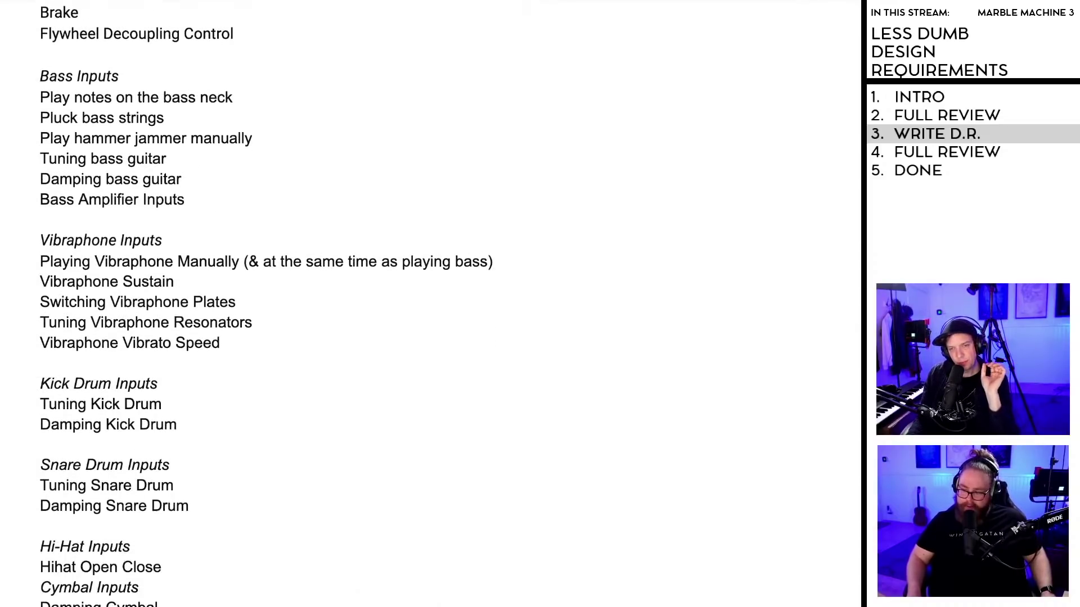
{"action": "scroll", "coordinate": [265, 303], "scroll_direction": "down", "scroll_amount": 2}
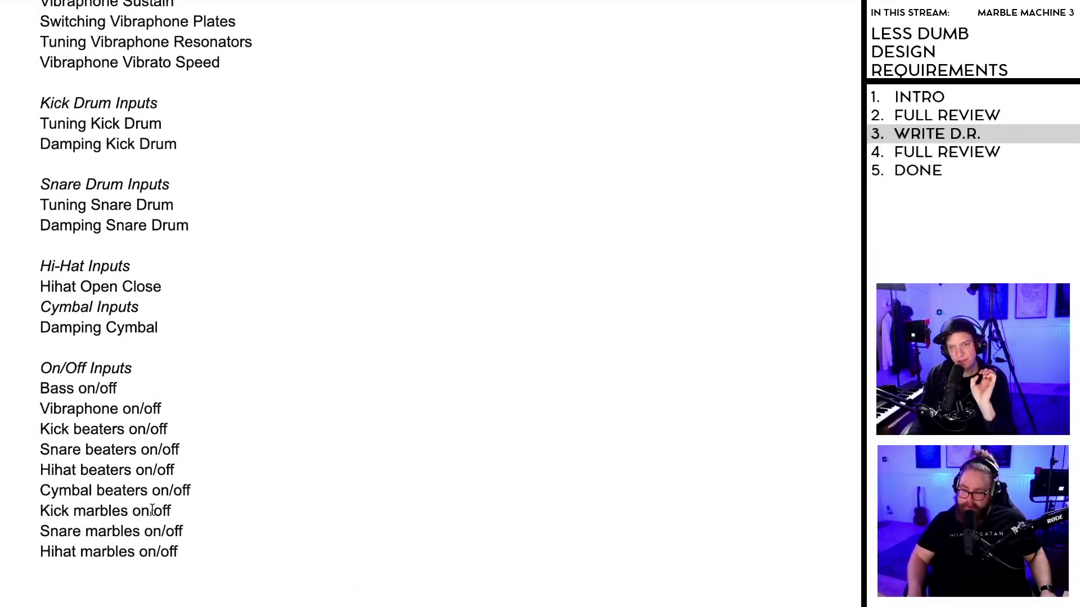
{"action": "scroll", "coordinate": [139, 508], "scroll_direction": "down", "scroll_amount": 10}
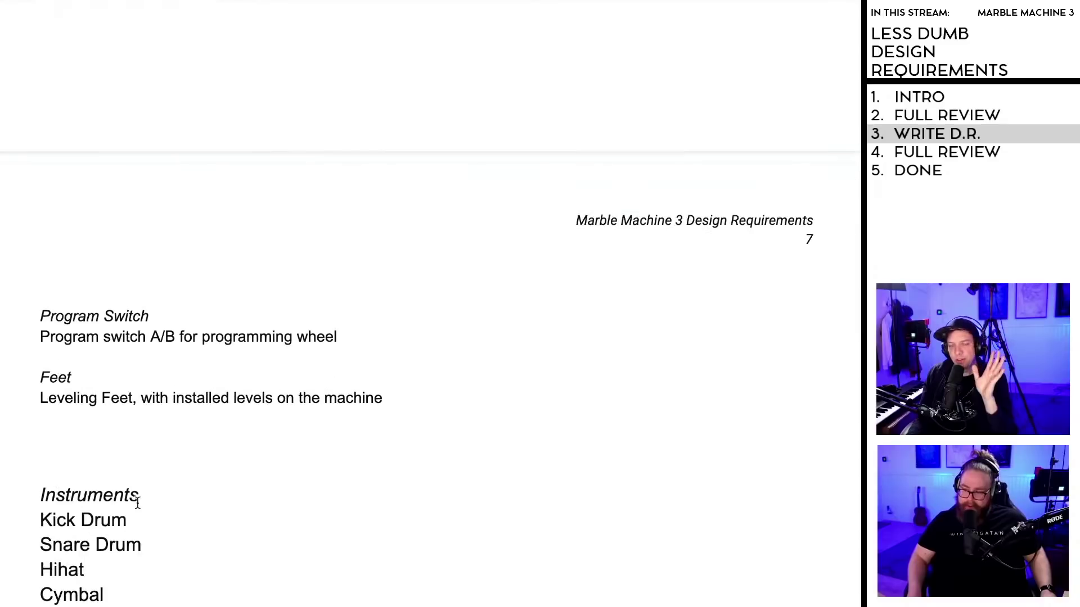
{"action": "scroll", "coordinate": [182, 548], "scroll_direction": "down", "scroll_amount": 6}
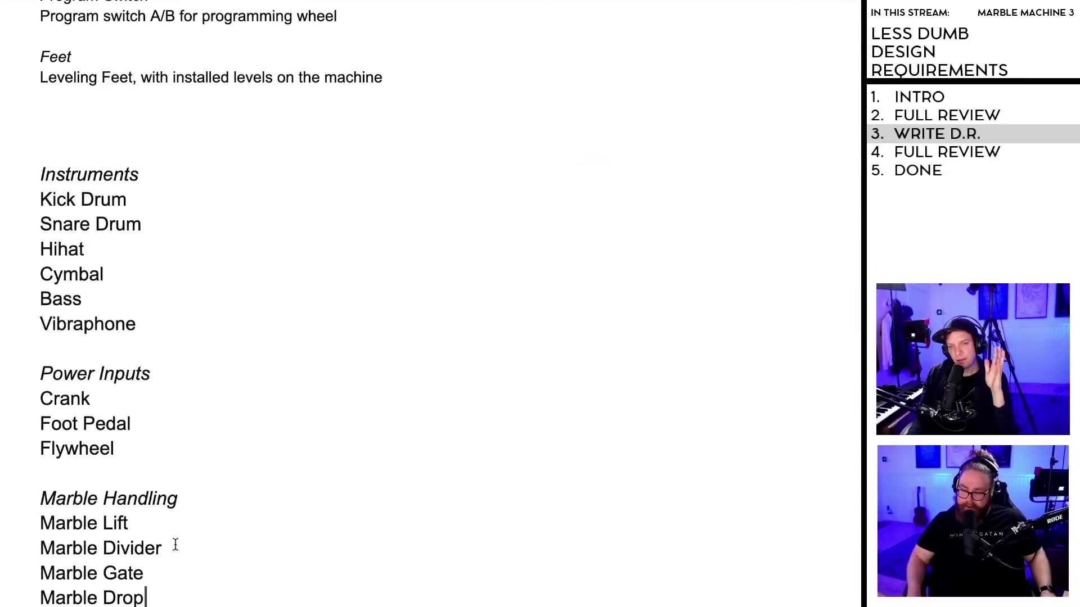
Step: Examine the section 6 requirements from the registrators paragraph through the muting states to the program switch lever line
{"action": "scroll", "coordinate": [174, 545], "scroll_direction": "down", "scroll_amount": 15}
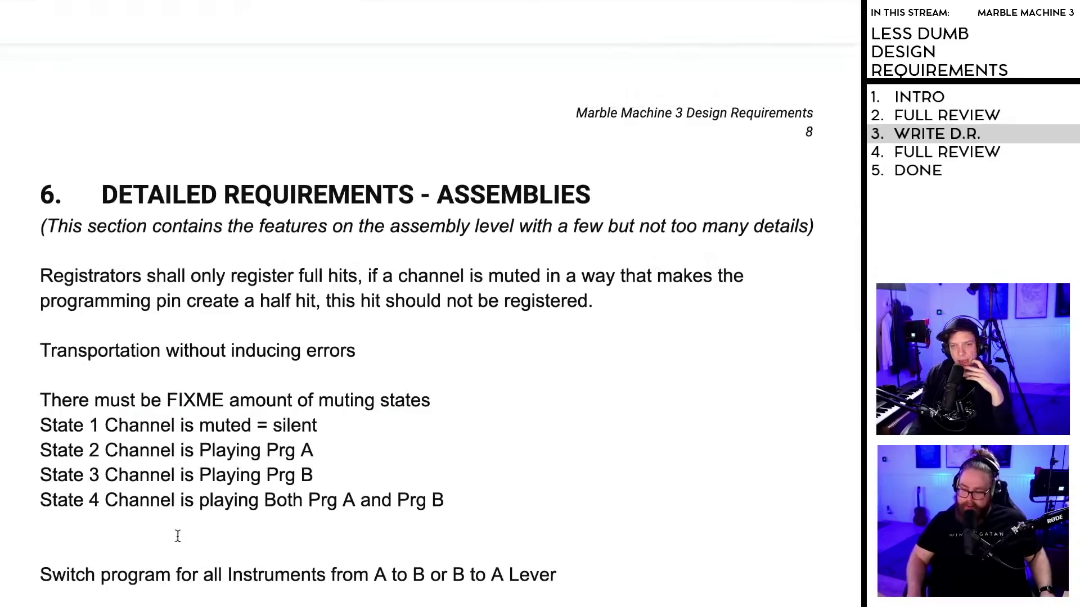
{"action": "left_click_drag", "start_coordinate": [39, 275], "coordinate": [366, 575]}
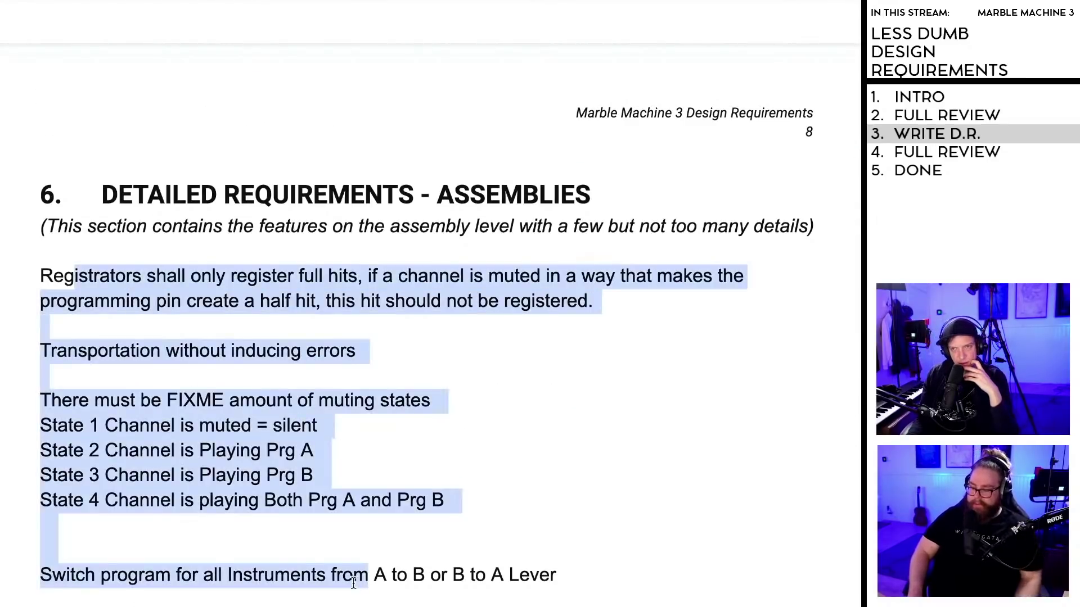
{"action": "left_click", "coordinate": [354, 574]}
{"action": "scroll", "coordinate": [353, 579], "scroll_direction": "up", "scroll_amount": 1}
{"action": "scroll", "coordinate": [353, 582], "scroll_direction": "up", "scroll_amount": 20}
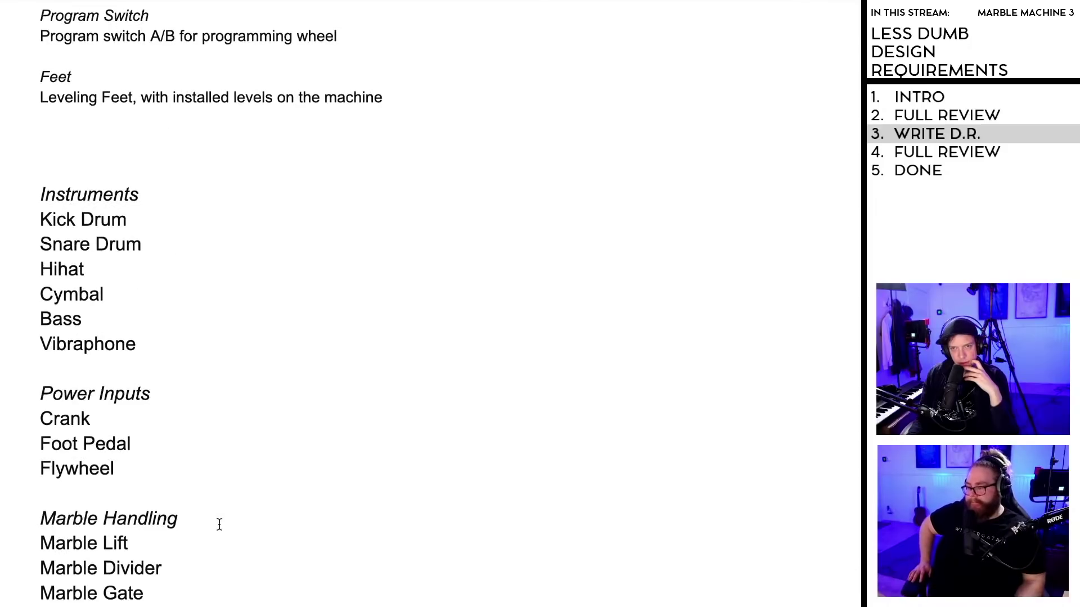
Step: Recheck the Features section from its heading and Music Program list down to the Programmable Memory heading
{"action": "scroll", "coordinate": [218, 522], "scroll_direction": "down", "scroll_amount": 7}
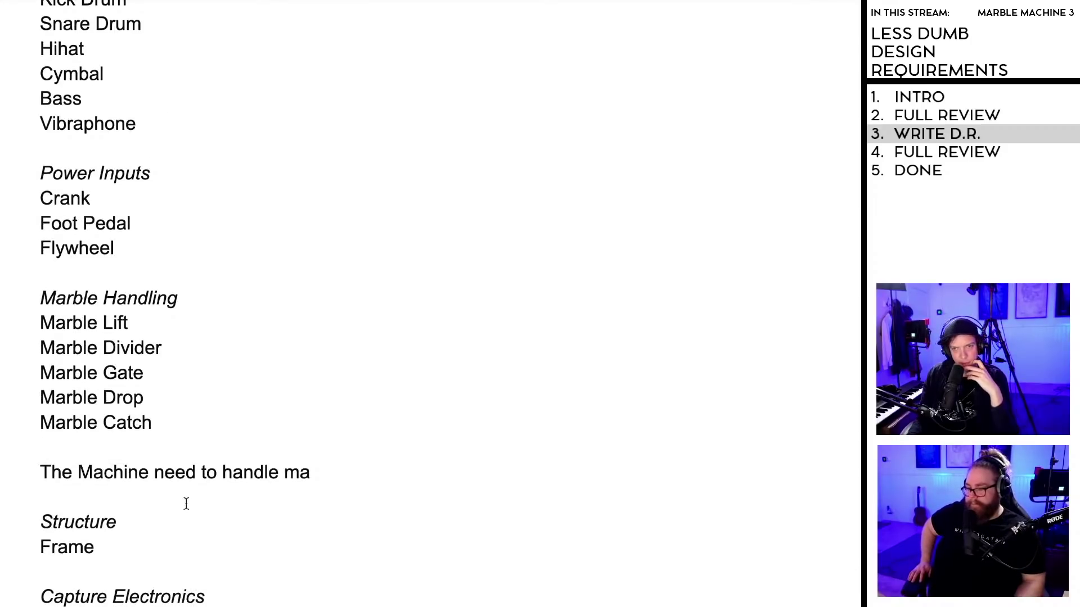
{"action": "scroll", "coordinate": [186, 503], "scroll_direction": "up", "scroll_amount": 20}
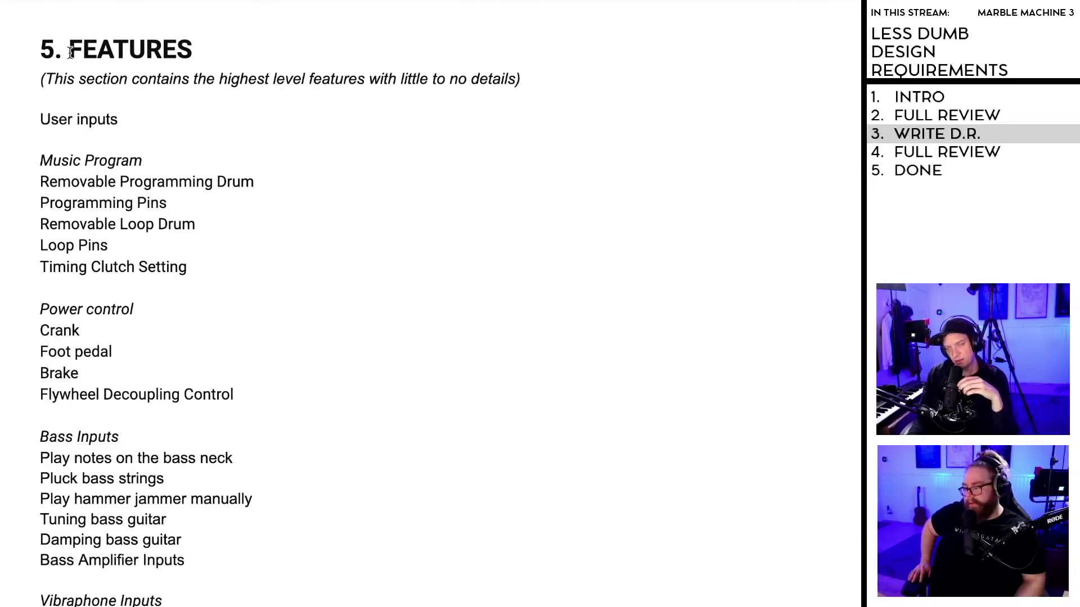
{"action": "left_click_drag", "start_coordinate": [43, 49], "coordinate": [207, 49]}
{"action": "scroll", "coordinate": [208, 185], "scroll_direction": "up", "scroll_amount": 1}
{"action": "scroll", "coordinate": [245, 275], "scroll_direction": "up", "scroll_amount": 3}
{"action": "left_click", "coordinate": [250, 484]}
{"action": "scroll", "coordinate": [247, 487], "scroll_direction": "down", "scroll_amount": 20}
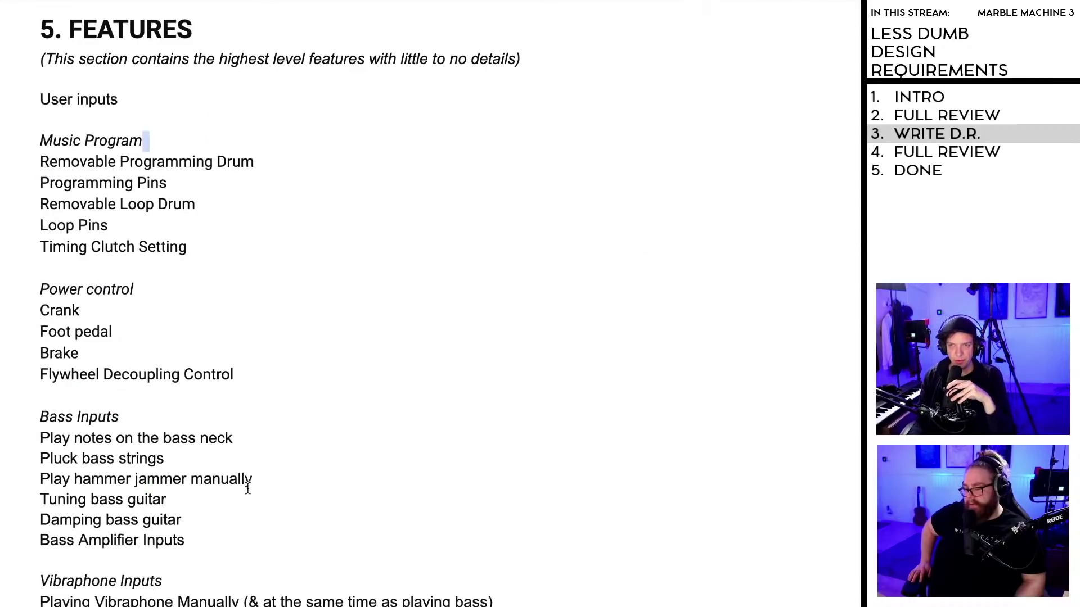
{"action": "scroll", "coordinate": [245, 480], "scroll_direction": "down", "scroll_amount": 5}
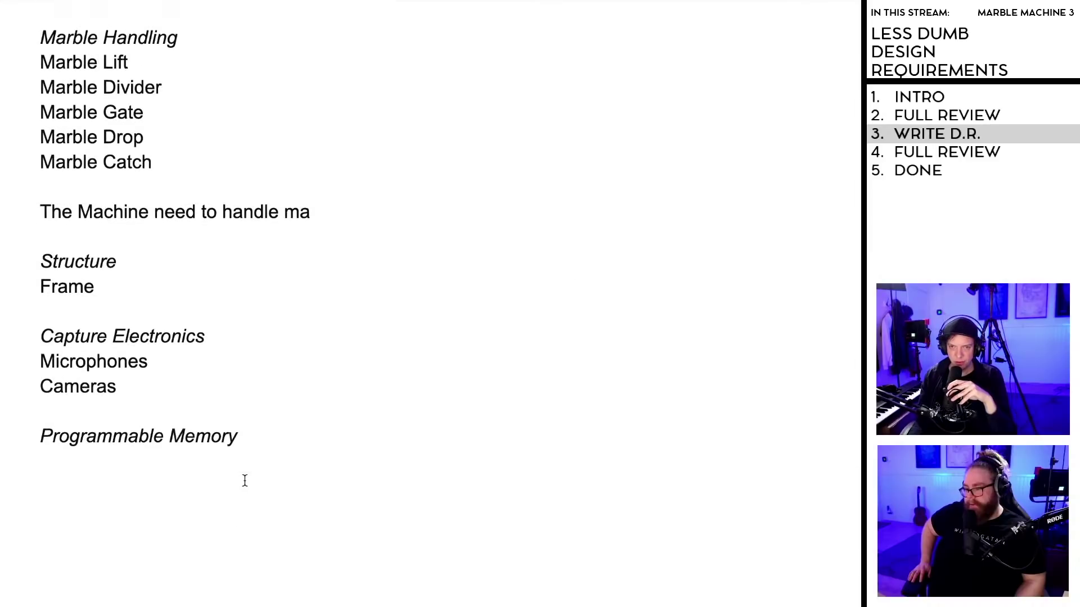
Step: Add the entries "Programming wheel" and "Loop wheel (?)" under the Programmable Memory heading
{"action": "double_click", "coordinate": [91, 464]}
{"action": "left_click", "coordinate": [78, 454]}
{"action": "scroll", "coordinate": [78, 454], "scroll_direction": "down", "scroll_amount": 2}
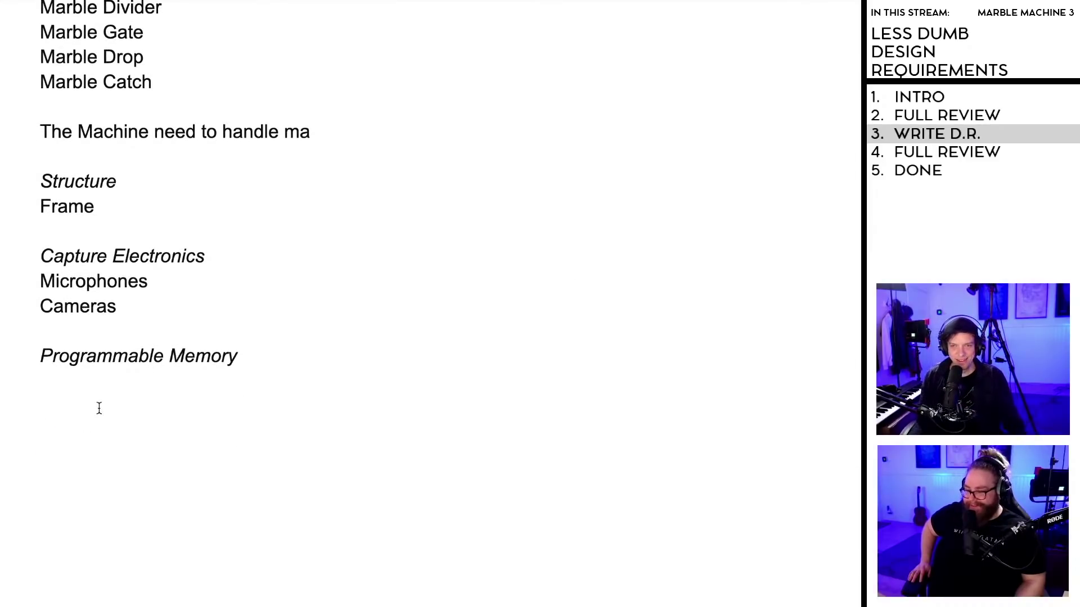
{"action": "scroll", "coordinate": [102, 400], "scroll_direction": "down", "scroll_amount": 1}
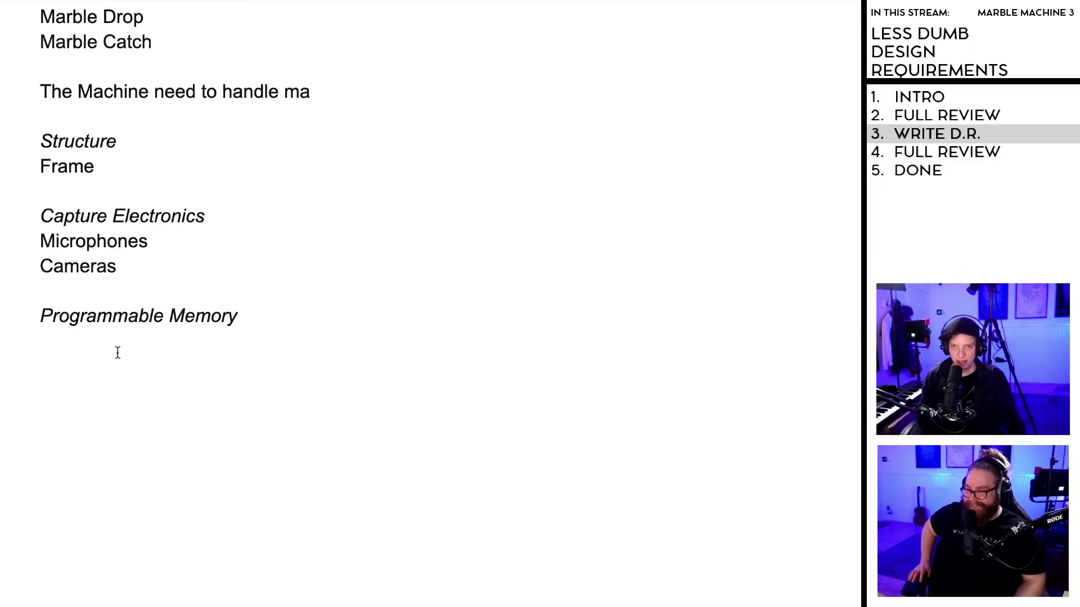
{"action": "type", "text": "Prog"}
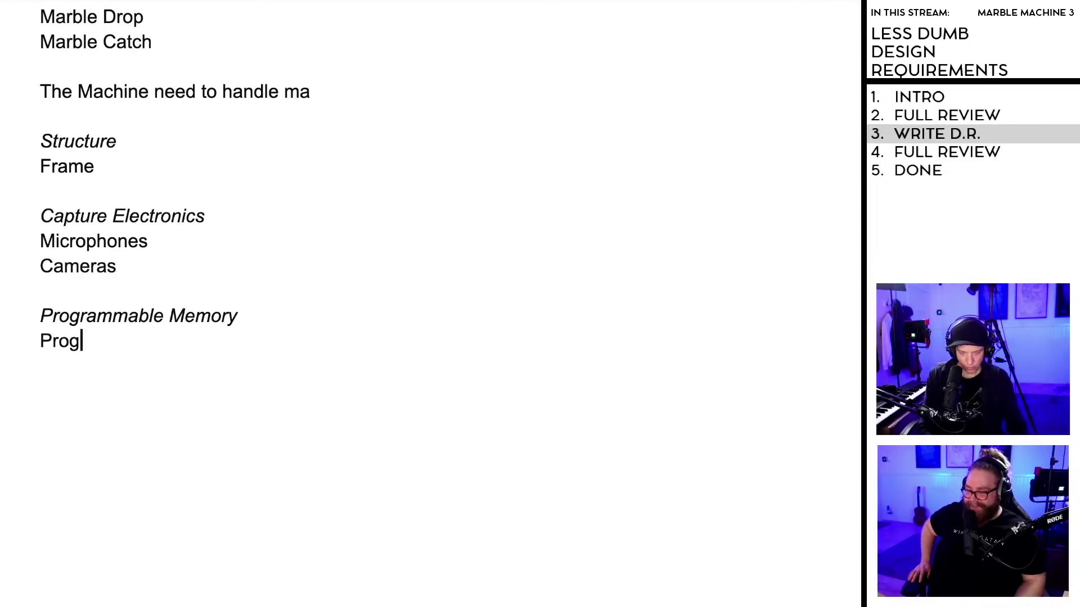
{"action": "type", "text": "raaming"}
{"action": "key", "text": "BackSpace"}
{"action": "key", "text": "BackSpace"}
{"action": "key", "text": "BackSpace"}
{"action": "key", "text": "BackSpace"}
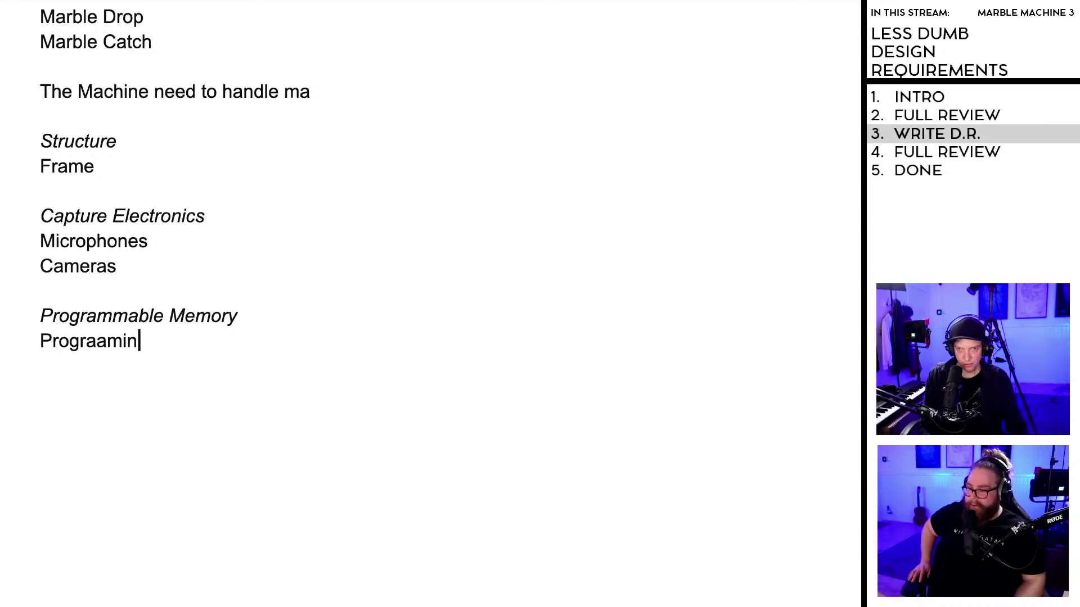
{"action": "key", "text": "BackSpace"}
{"action": "type", "text": "mming wheel"}
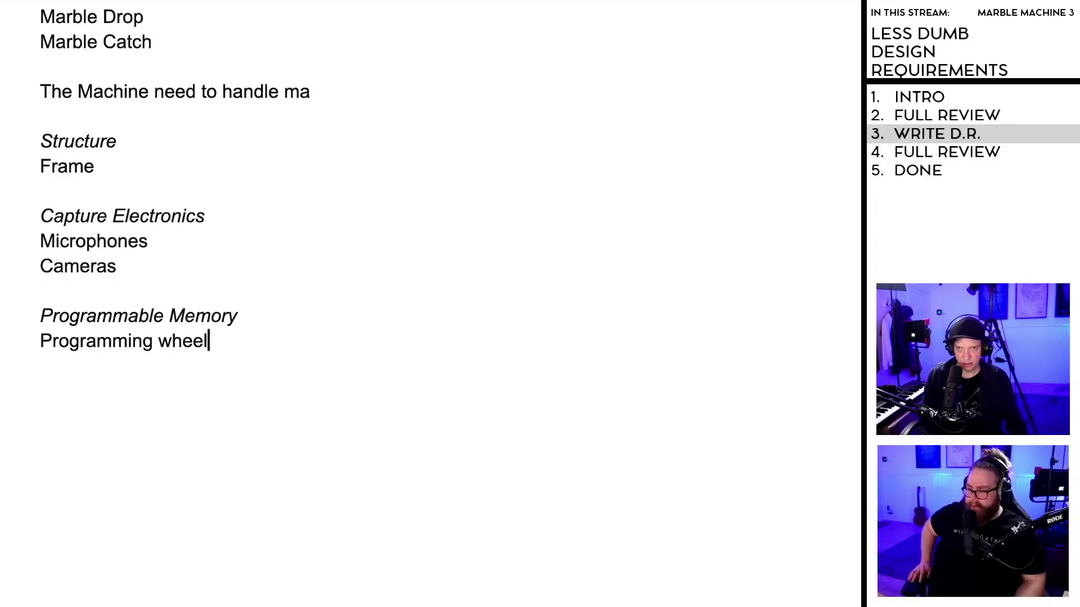
{"action": "key", "text": "Return"}
{"action": "type", "text": "Loop wheel (?)"}
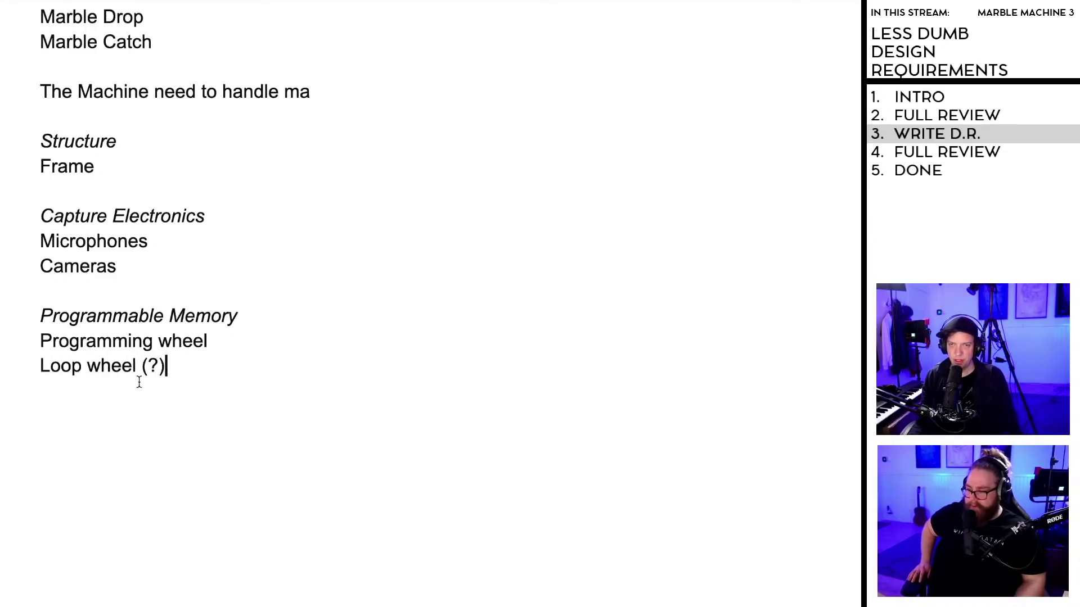
{"action": "double_click", "coordinate": [197, 406]}
{"action": "key", "text": "ctrl+Tab"}
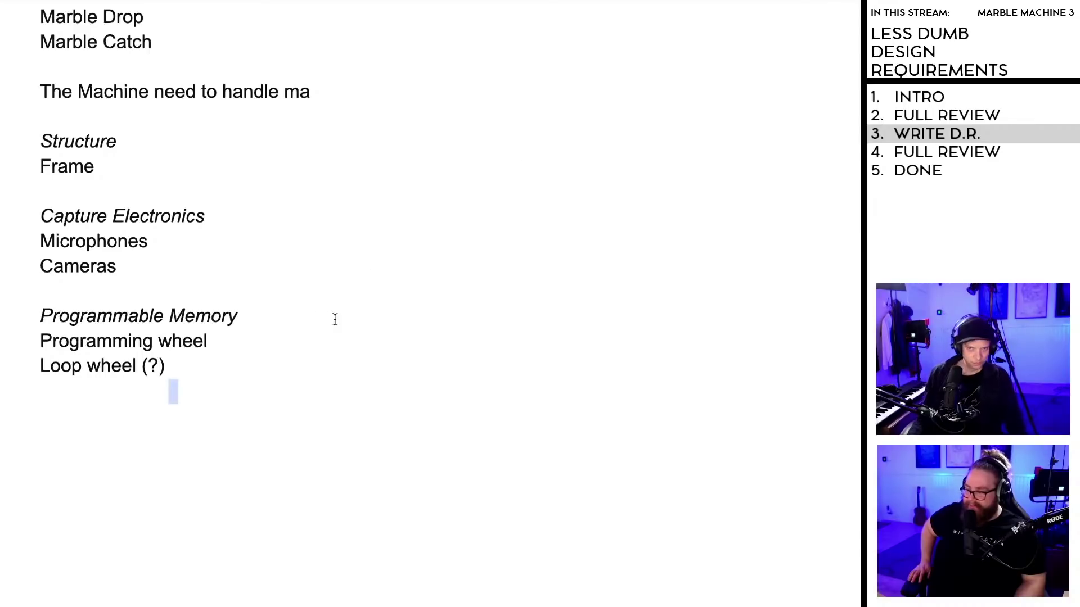
{"action": "triple_click", "coordinate": [334, 353]}
{"action": "double_click", "coordinate": [313, 358]}
{"action": "left_click", "coordinate": [296, 376]}
{"action": "scroll", "coordinate": [297, 376], "scroll_direction": "down", "scroll_amount": 1}
{"action": "scroll", "coordinate": [297, 315], "scroll_direction": "down", "scroll_amount": 1}
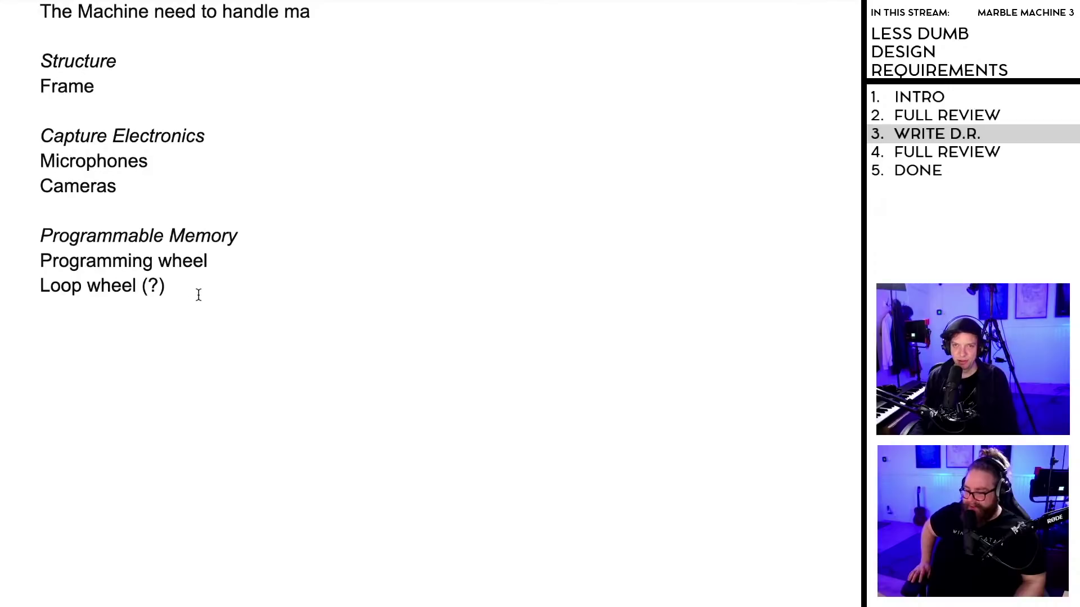
Step: Delete the unfinished sentence "The Machine need to handle ma" below the Marble Handling list
{"action": "scroll", "coordinate": [198, 295], "scroll_direction": "up", "scroll_amount": 2}
{"action": "scroll", "coordinate": [225, 360], "scroll_direction": "up", "scroll_amount": 2}
{"action": "scroll", "coordinate": [239, 444], "scroll_direction": "up", "scroll_amount": 5}
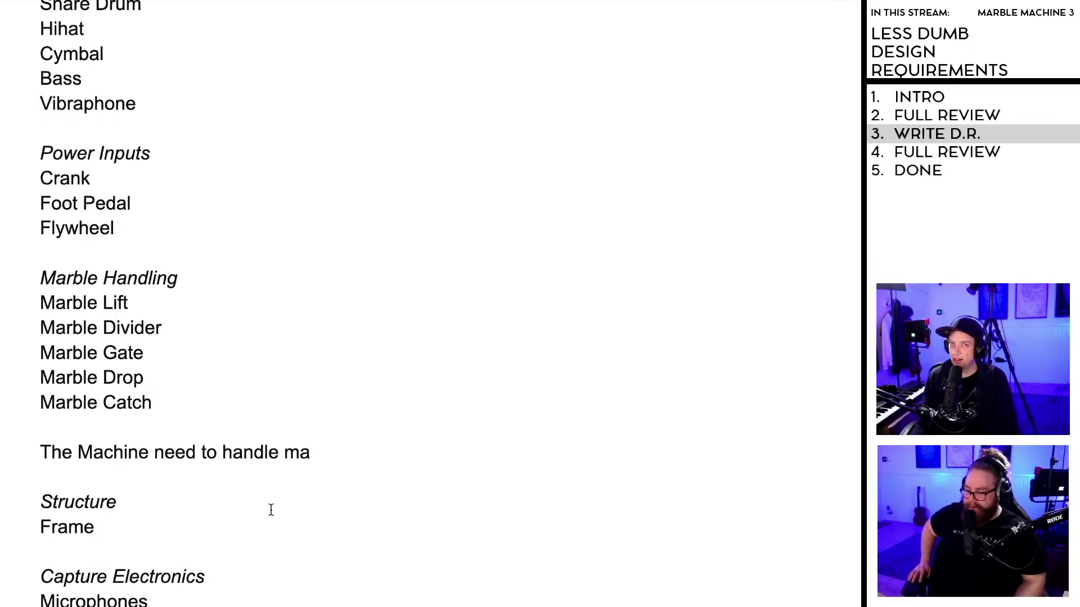
{"action": "left_click_drag", "start_coordinate": [321, 457], "coordinate": [30, 460]}
{"action": "key", "text": "BackSpace"}
{"action": "key", "text": "BackSpace"}
{"action": "key", "text": "BackSpace"}
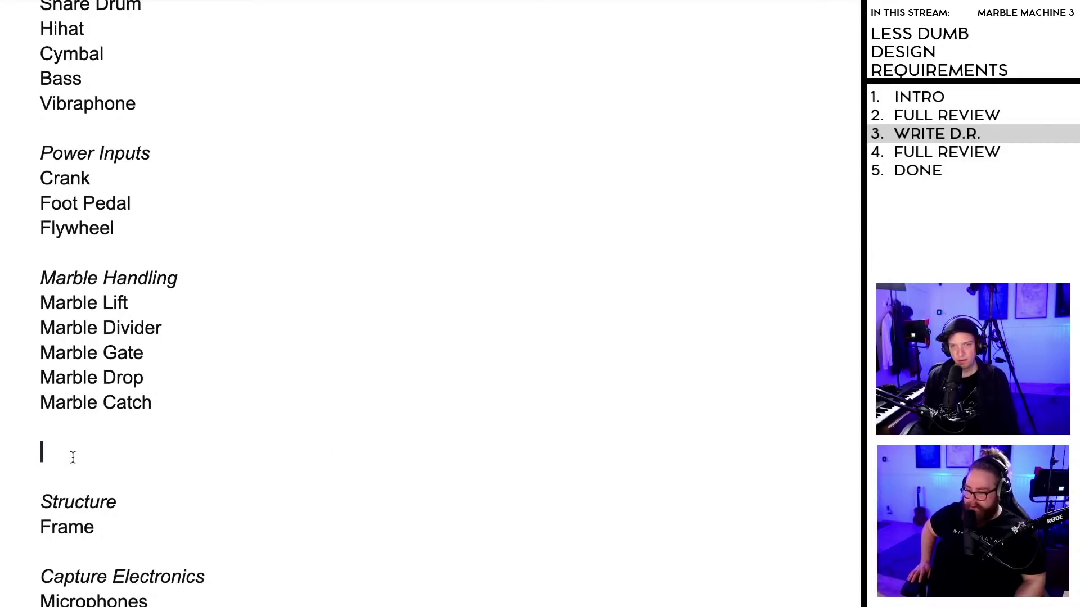
Step: Reduce the font size of all user input lists from the Music Program heading through the Feet entry
{"action": "scroll", "coordinate": [146, 455], "scroll_direction": "up", "scroll_amount": 4}
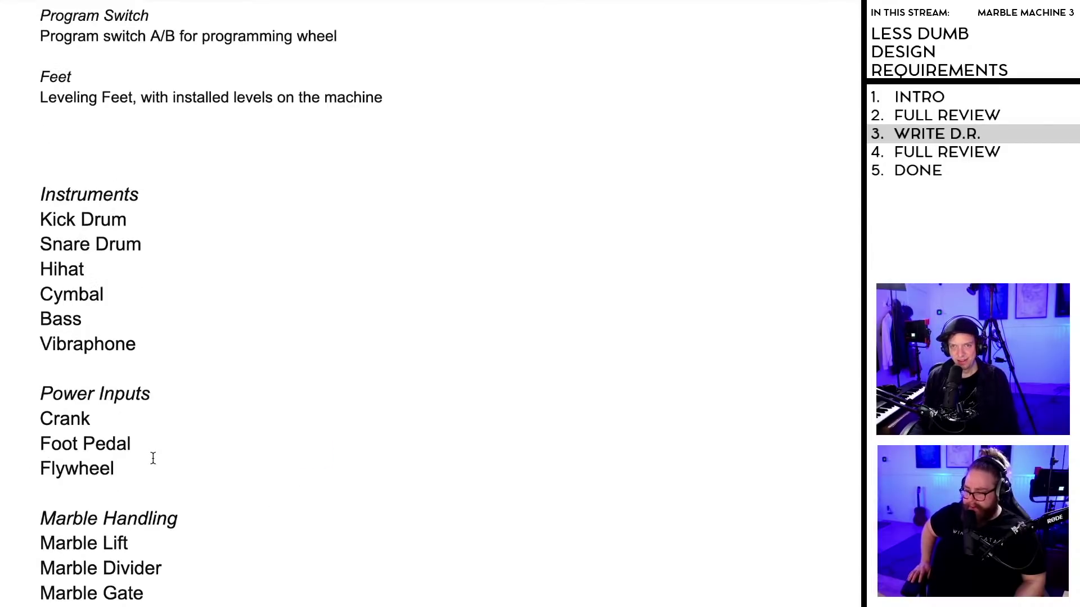
{"action": "scroll", "coordinate": [243, 324], "scroll_direction": "up", "scroll_amount": 13}
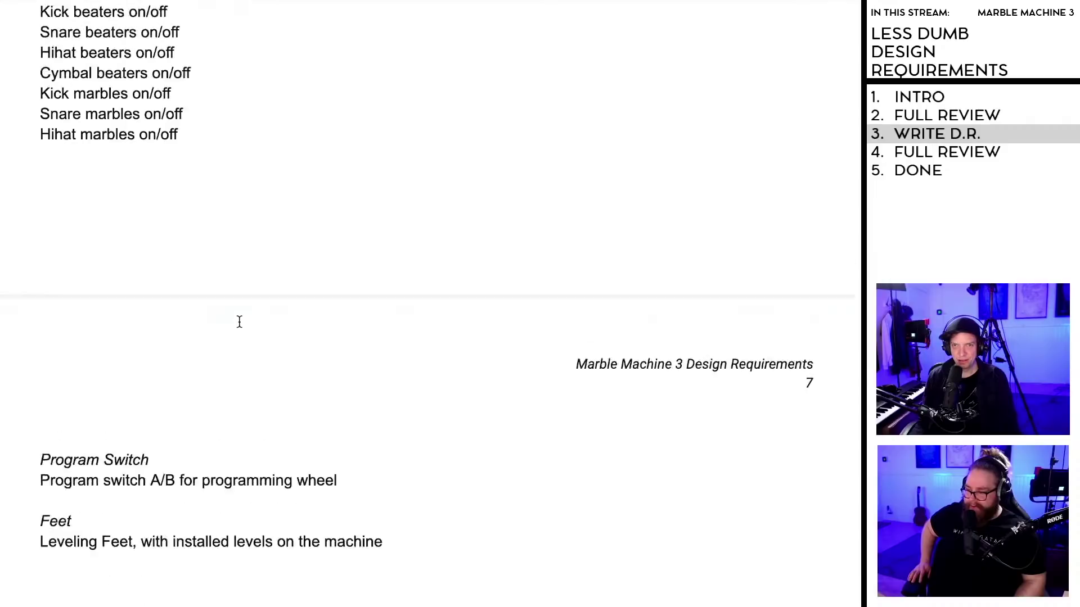
{"action": "scroll", "coordinate": [243, 324], "scroll_direction": "up", "scroll_amount": 12}
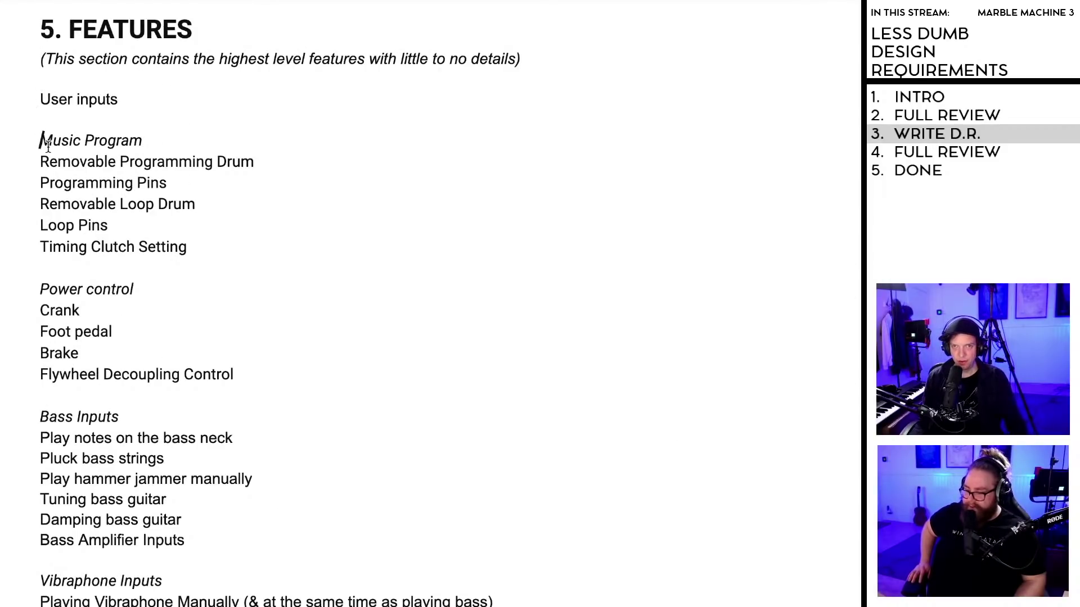
{"action": "scroll", "coordinate": [224, 432], "scroll_direction": "down", "scroll_amount": 15}
{"action": "key", "text": "ctrl+a"}
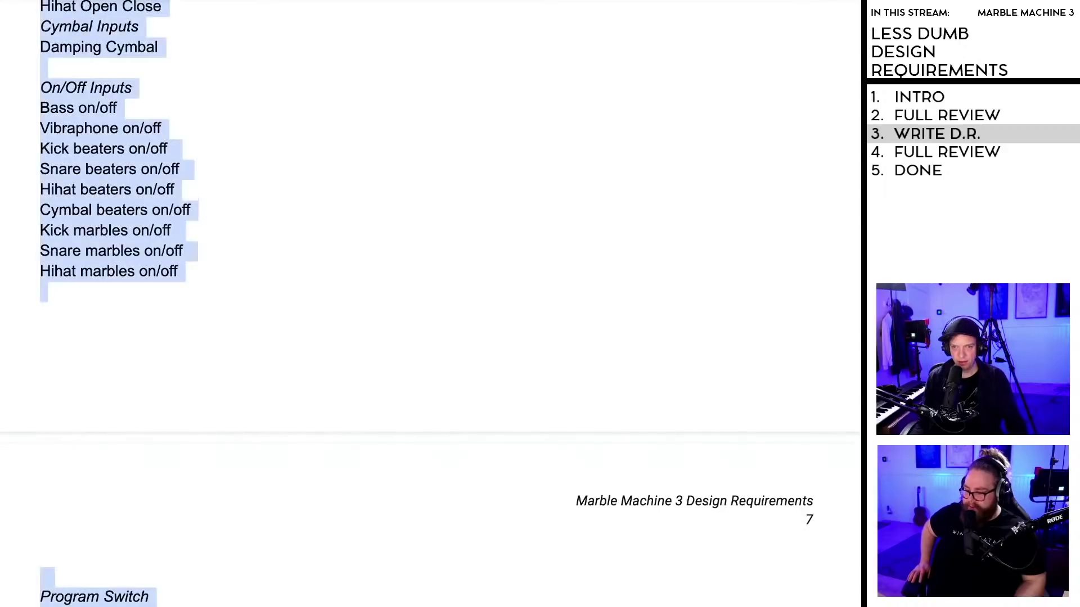
{"action": "key", "text": "ctrl+shift+comma"}
{"action": "key", "text": "ctrl+shift+comma"}
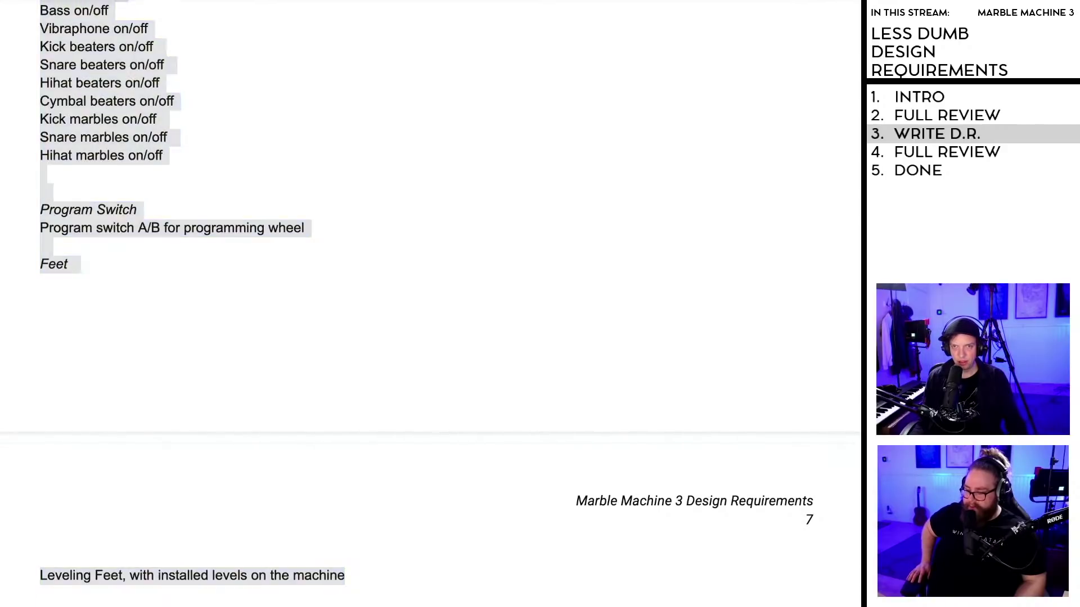
{"action": "left_click", "coordinate": [253, 294]}
Step: Insert a page break before the Instruments heading so the component lists start on a new page
{"action": "left_click", "coordinate": [38, 246]}
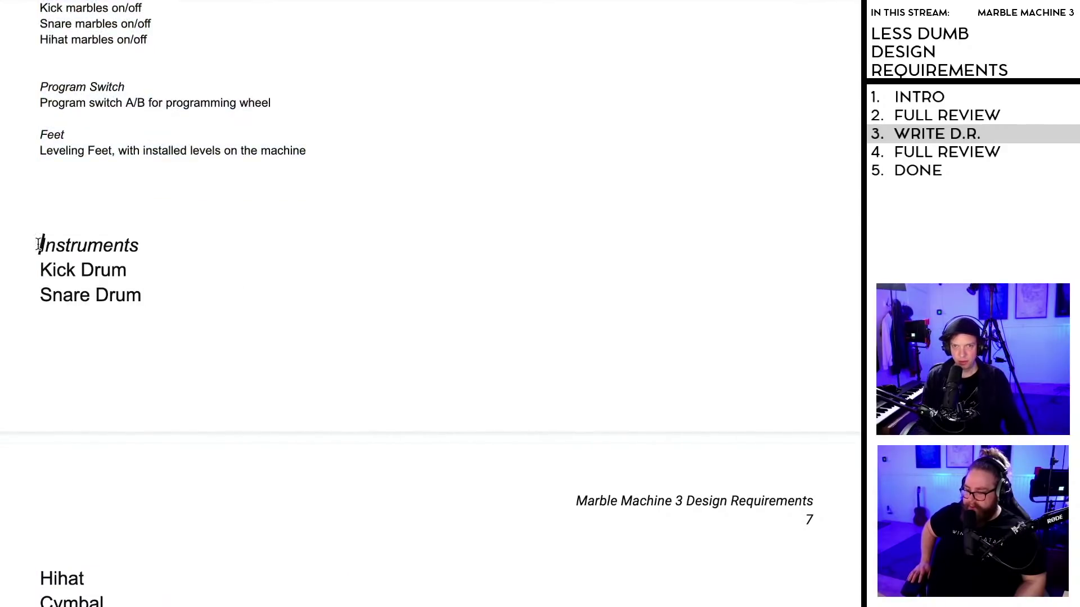
{"action": "key", "text": "ctrl+Return"}
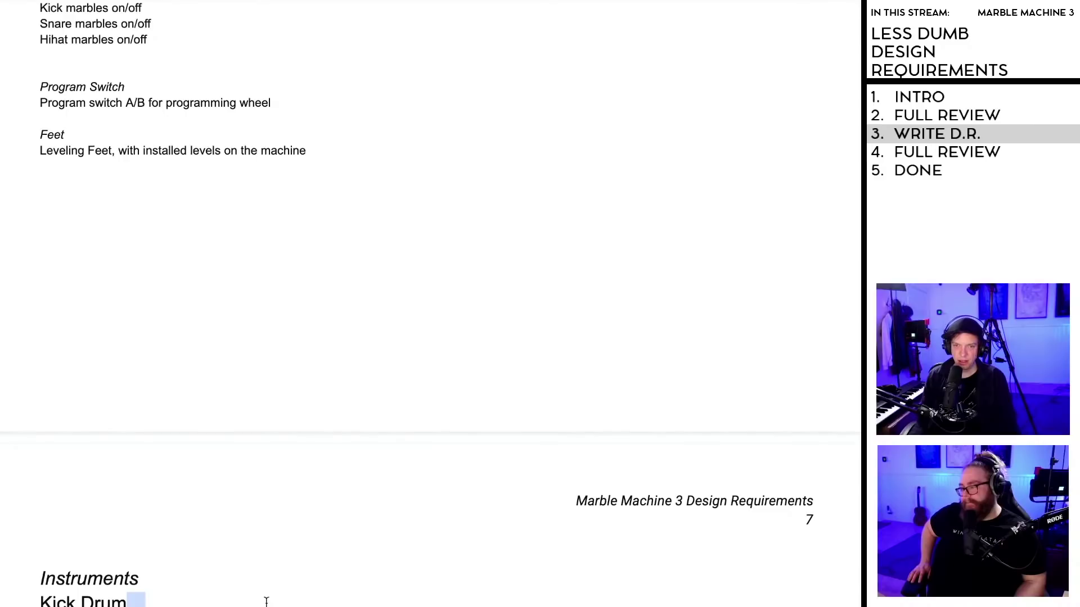
{"action": "scroll", "coordinate": [265, 600], "scroll_direction": "down", "scroll_amount": 7}
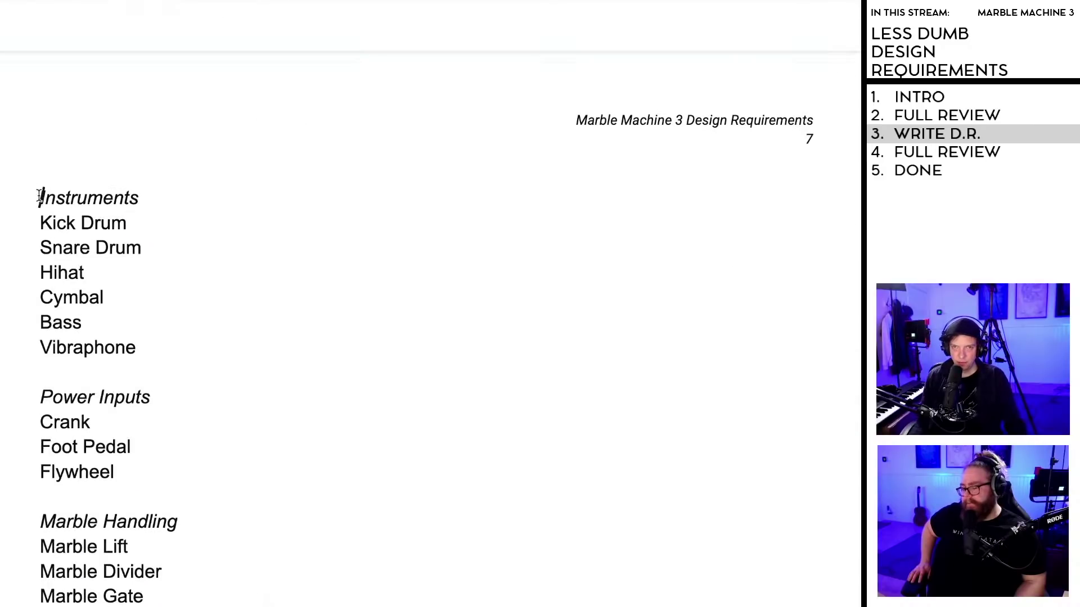
{"action": "left_click", "coordinate": [38, 197]}
{"action": "scroll", "coordinate": [214, 422], "scroll_direction": "down", "scroll_amount": 12}
{"action": "scroll", "coordinate": [218, 415], "scroll_direction": "down", "scroll_amount": 6}
{"action": "scroll", "coordinate": [219, 417], "scroll_direction": "up", "scroll_amount": 12}
{"action": "left_click", "coordinate": [166, 543], "text": "shift"}
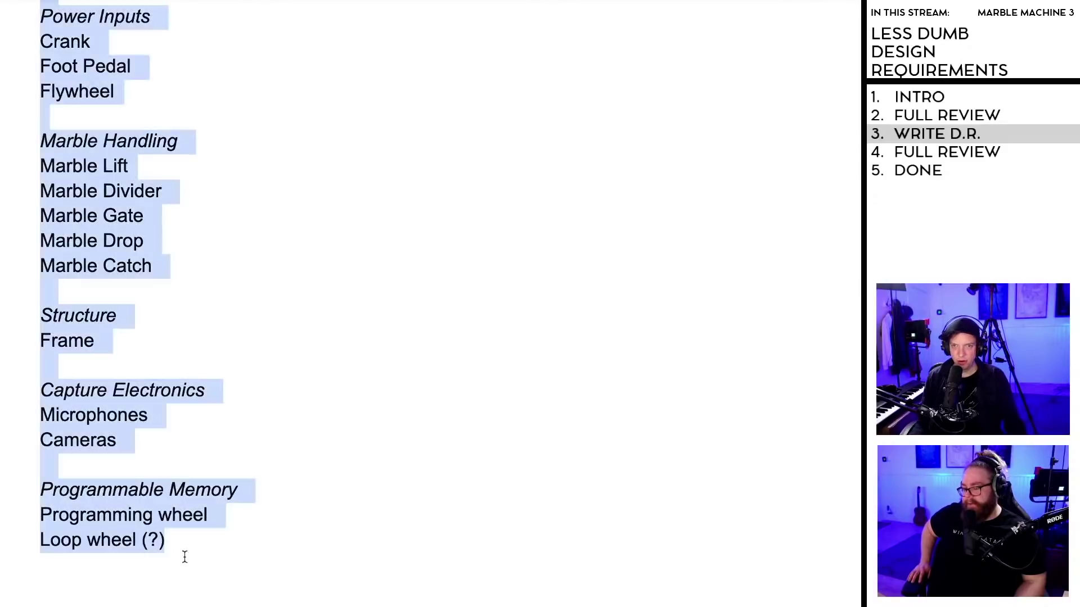
{"action": "scroll", "coordinate": [378, 531], "scroll_direction": "up", "scroll_amount": 5}
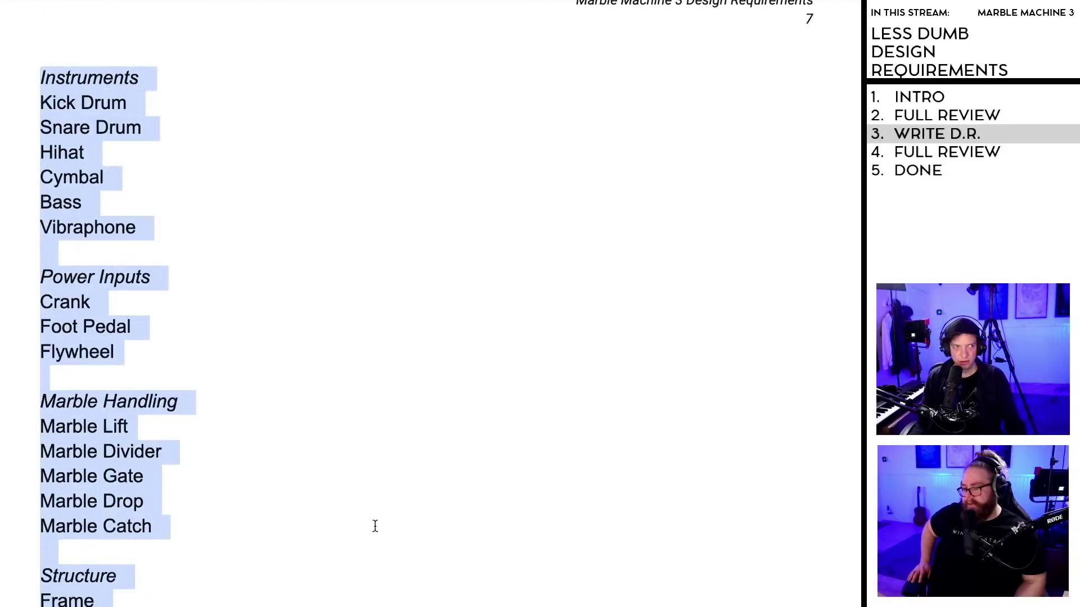
{"action": "left_click", "coordinate": [367, 495]}
Step: Add the heading "PHYSICAL FEATURES" above the Instruments list, separated from it by an empty line
{"action": "key", "text": "super+minus"}
{"action": "key", "text": "super+minus"}
{"action": "key", "text": "super+minus"}
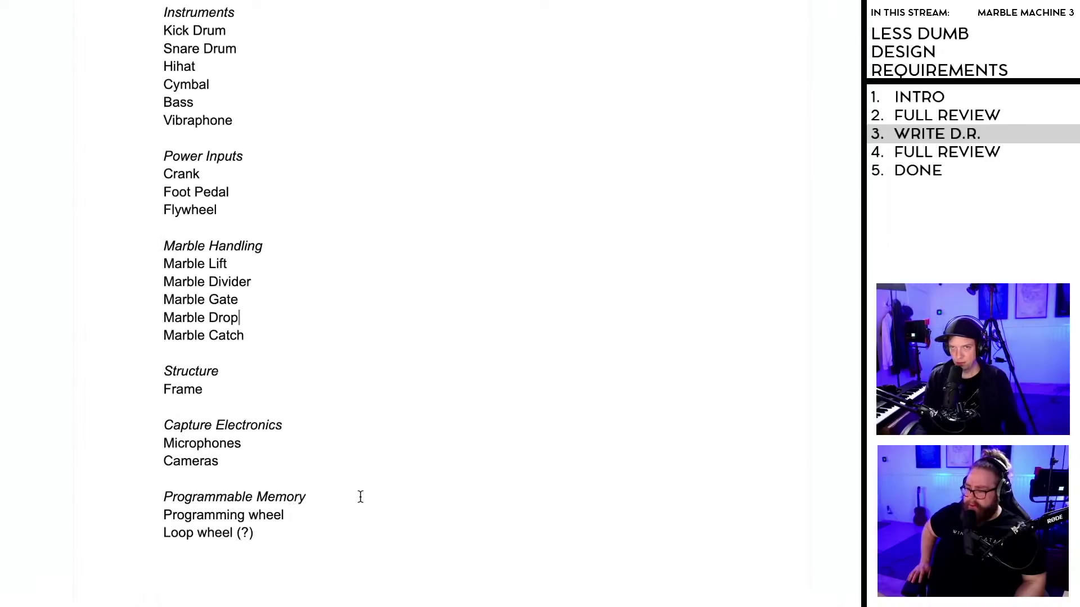
{"action": "scroll", "coordinate": [376, 470], "scroll_direction": "up", "scroll_amount": 1}
{"action": "scroll", "coordinate": [366, 478], "scroll_direction": "up", "scroll_amount": 1}
{"action": "scroll", "coordinate": [367, 478], "scroll_direction": "down", "scroll_amount": 3}
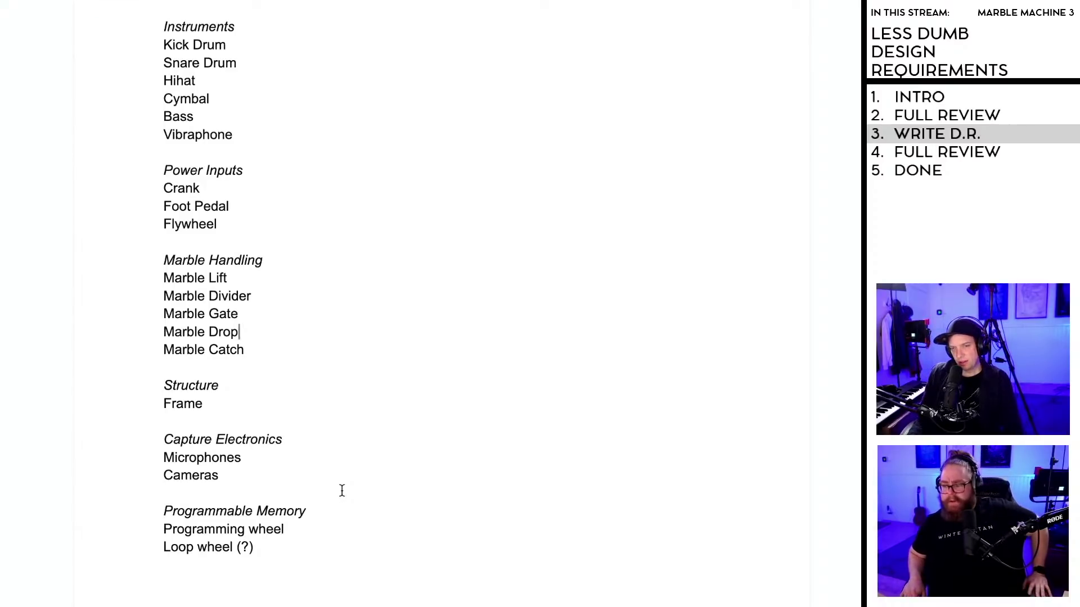
{"action": "left_click", "coordinate": [268, 550]}
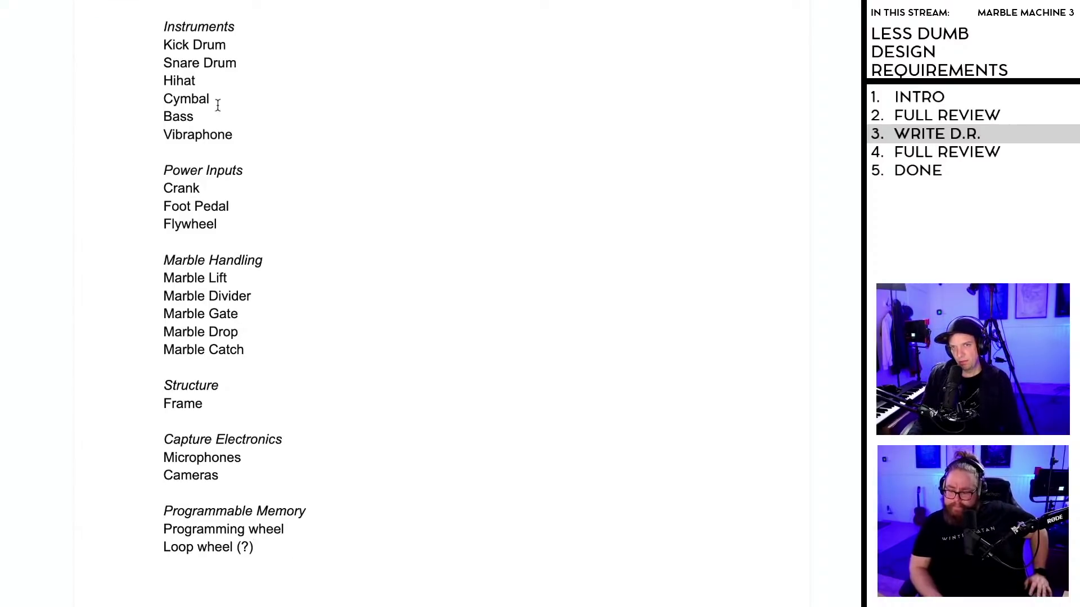
{"action": "scroll", "coordinate": [220, 135], "scroll_direction": "up", "scroll_amount": 1}
{"action": "left_click", "coordinate": [158, 42]}
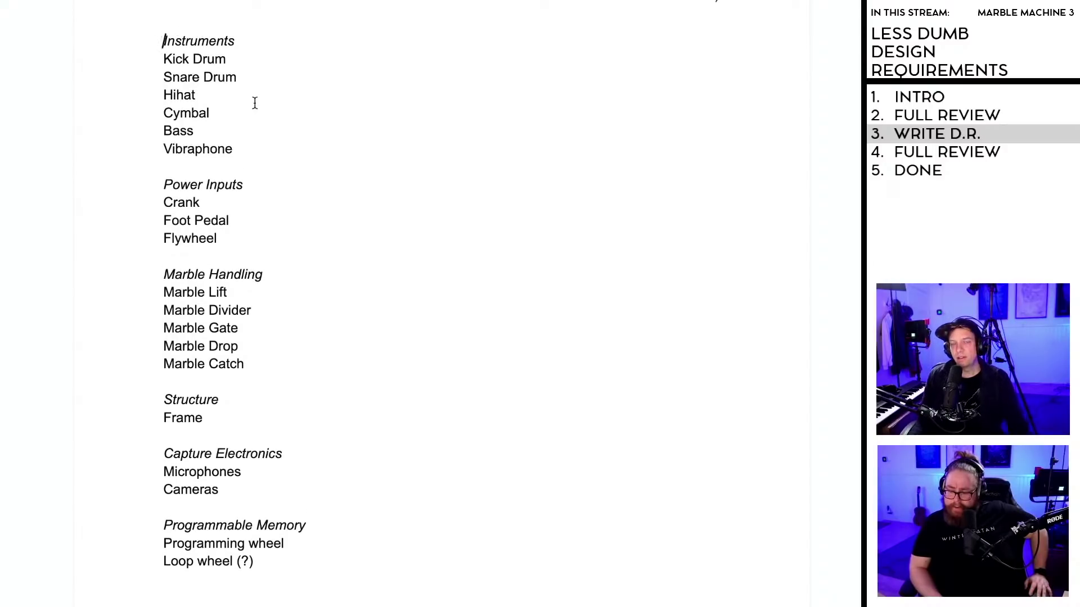
{"action": "key", "text": "Return"}
{"action": "key", "text": "Return"}
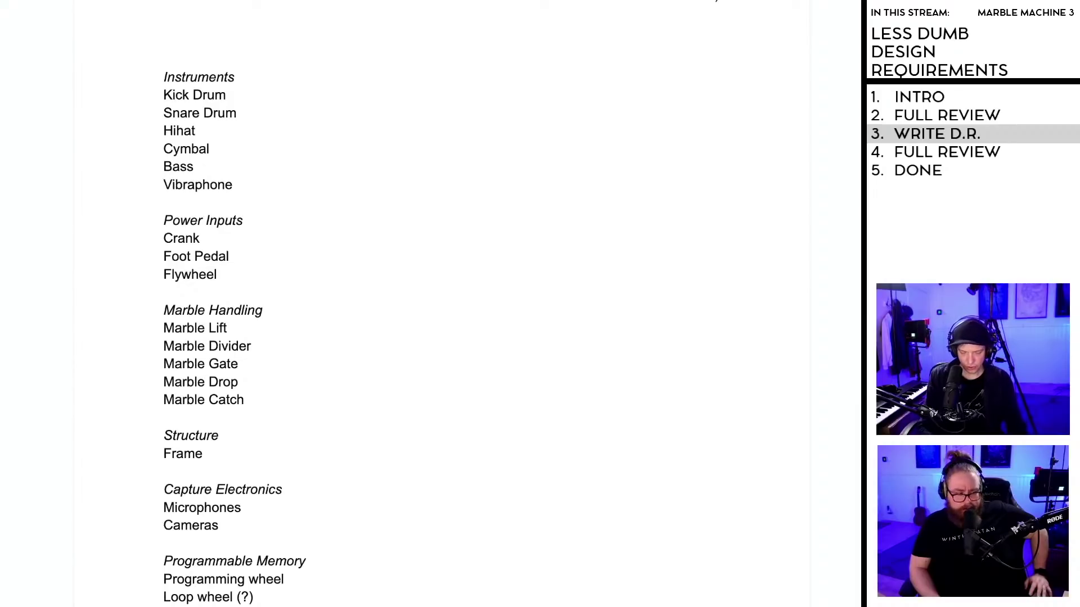
{"action": "type", "text": "PH"}
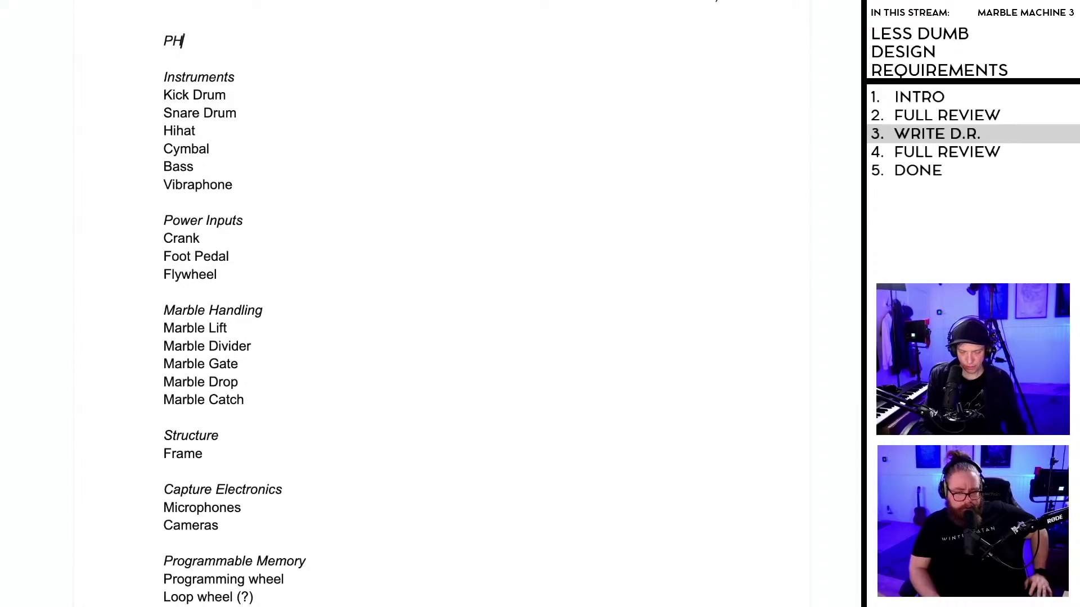
{"action": "type", "text": "YSICAL FEATURES"}
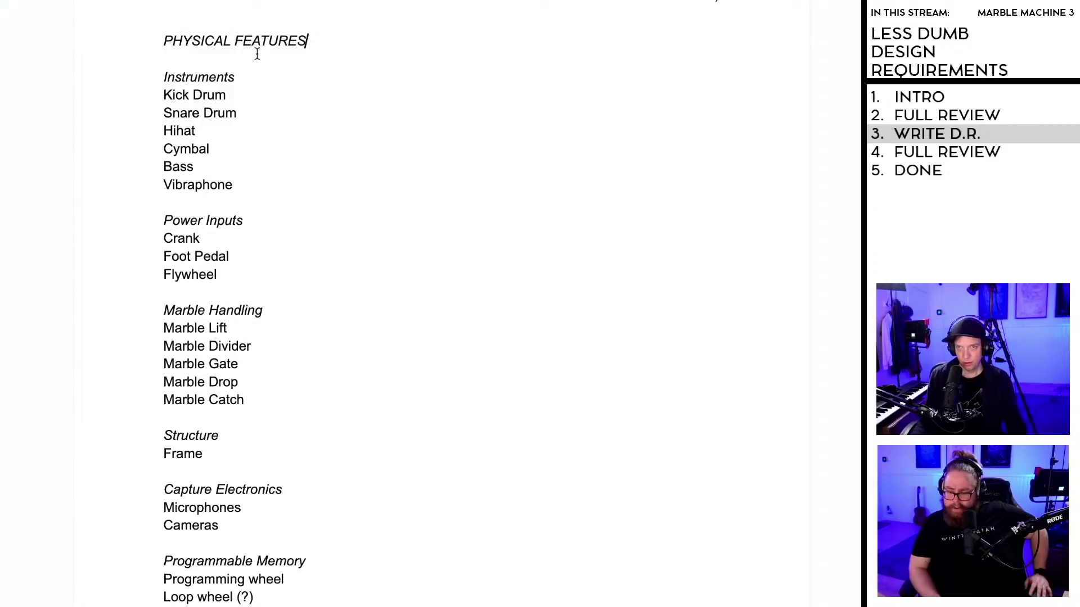
Step: Remove the italic formatting from the PHYSICAL FEATURES heading
{"action": "left_click_drag", "start_coordinate": [307, 41], "coordinate": [162, 34]}
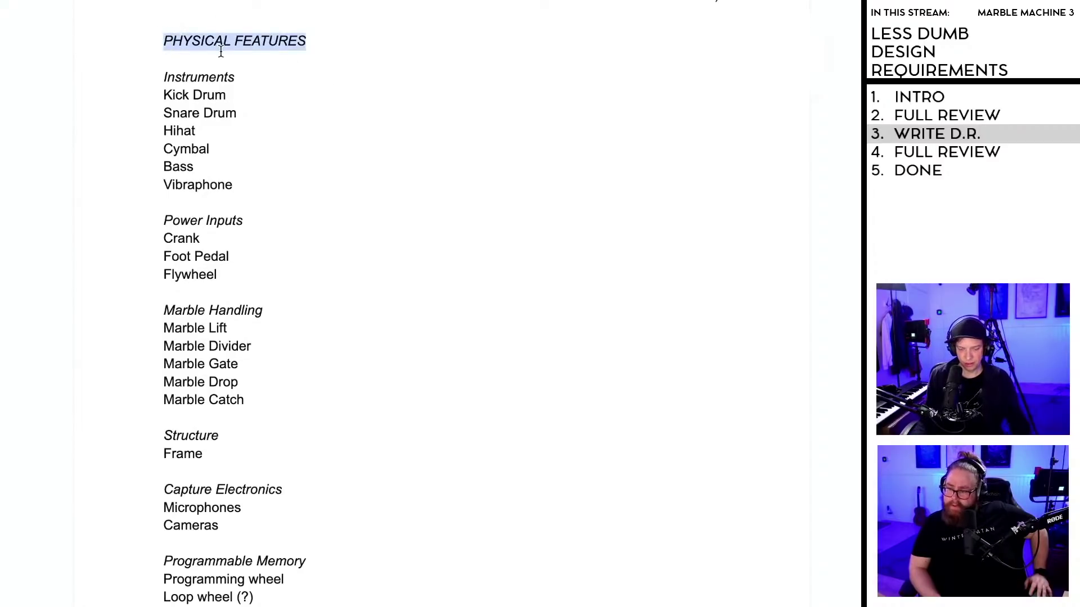
{"action": "key", "text": "ctrl+i"}
{"action": "left_click", "coordinate": [359, 327]}
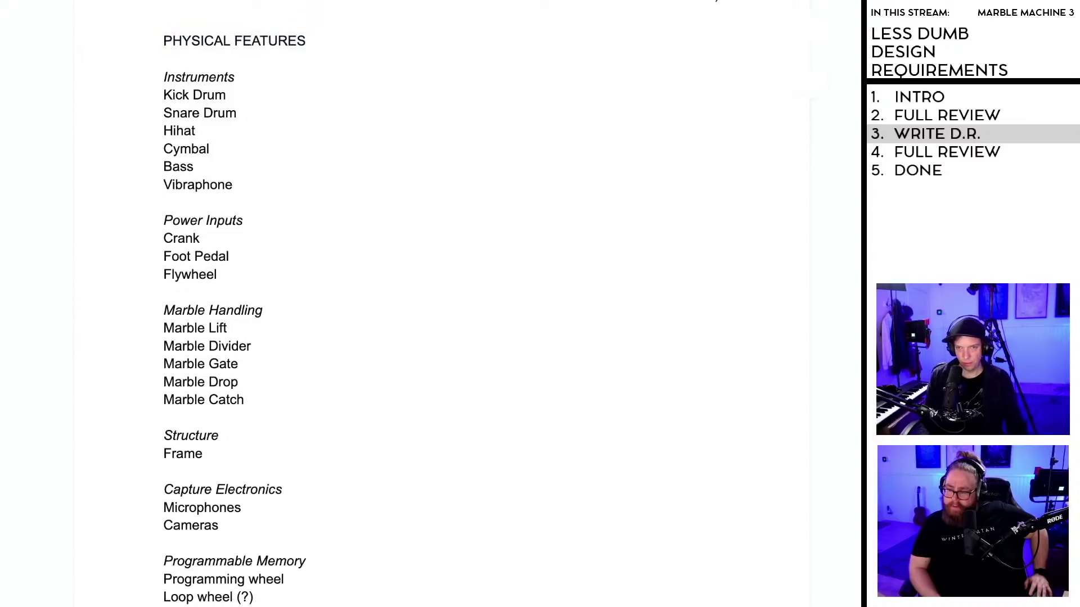
Step: Add a new line "Levers" below the Programmable Memory list, leaving one empty line above it
{"action": "scroll", "coordinate": [442, 304], "scroll_direction": "down", "scroll_amount": 5}
{"action": "scroll", "coordinate": [398, 543], "scroll_direction": "up", "scroll_amount": 15}
{"action": "scroll", "coordinate": [282, 534], "scroll_direction": "up", "scroll_amount": 1}
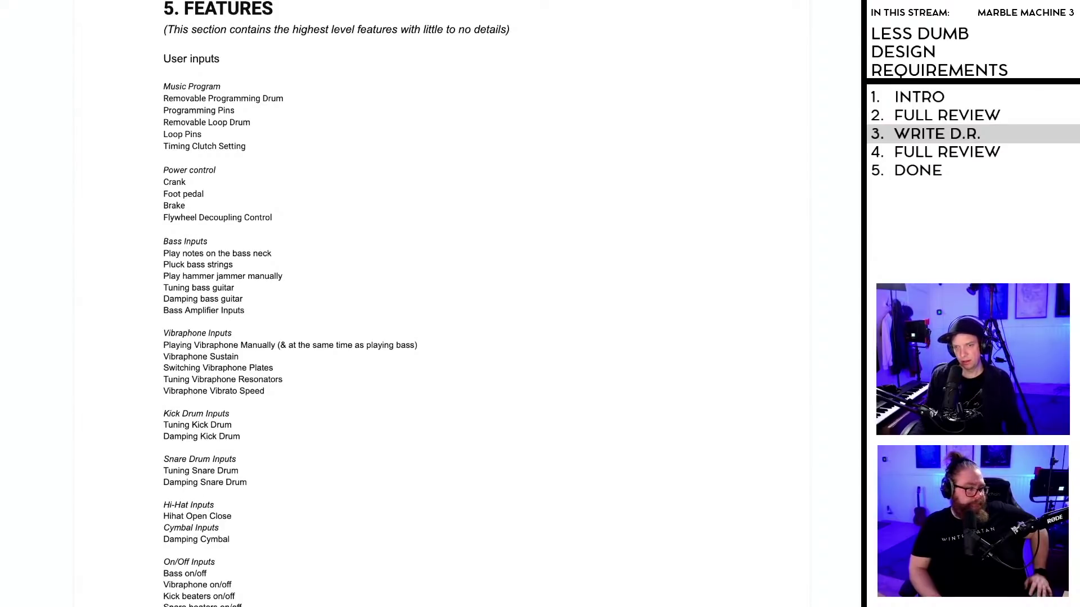
{"action": "scroll", "coordinate": [255, 603], "scroll_direction": "down", "scroll_amount": 15}
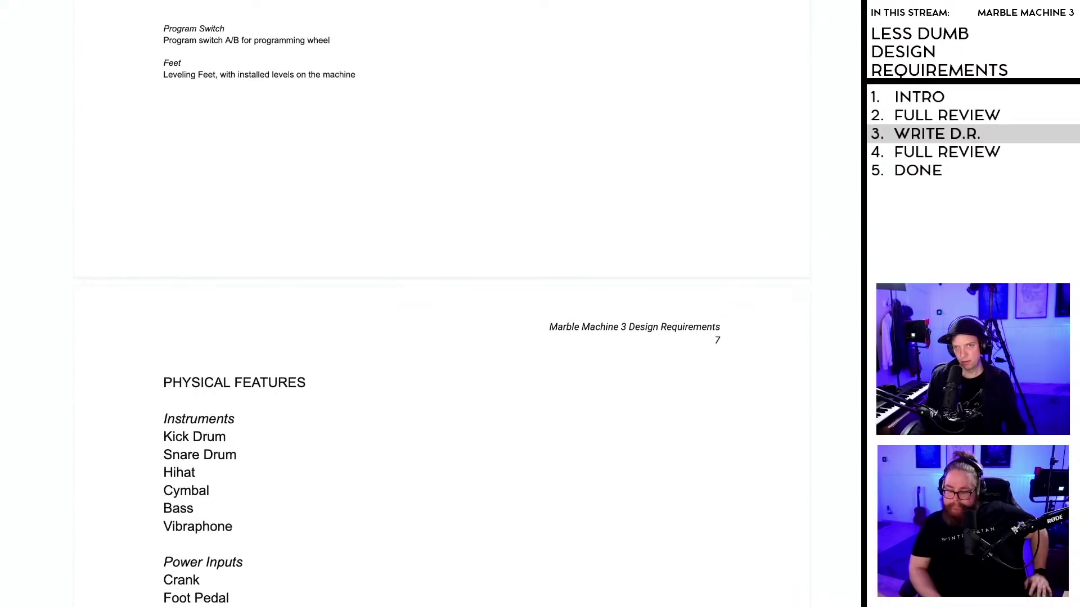
{"action": "scroll", "coordinate": [256, 603], "scroll_direction": "down", "scroll_amount": 3}
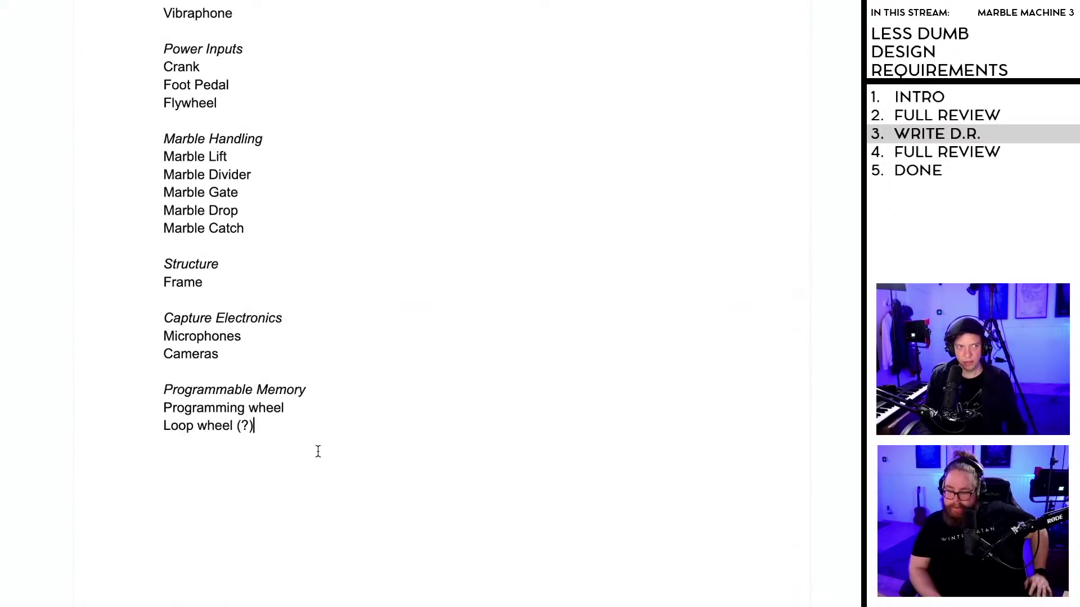
{"action": "type", "text": "Levers"}
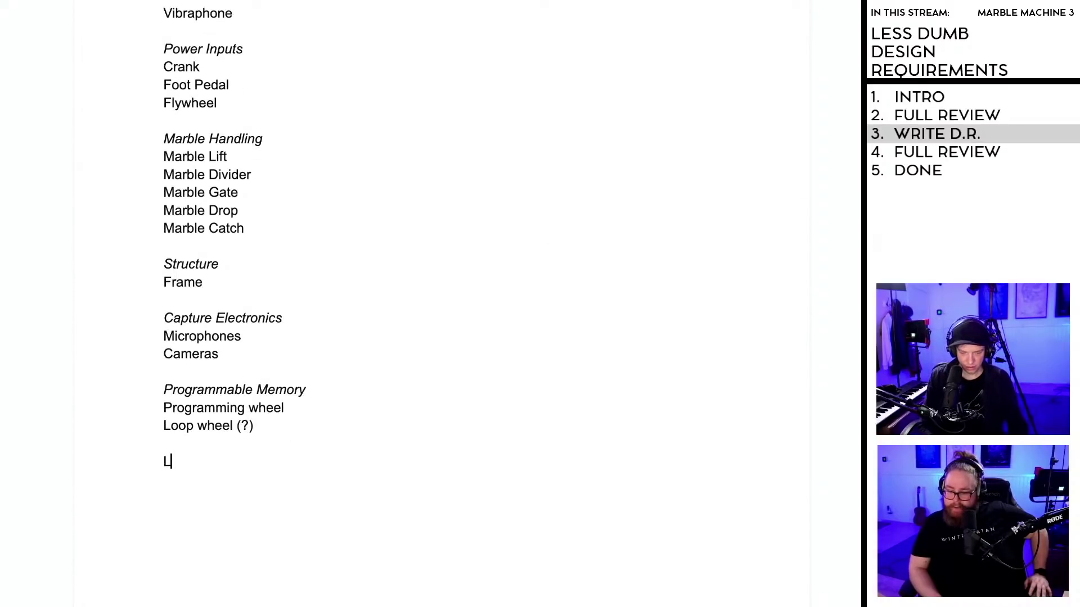
Step: Italicize the Levers heading below the Programmable Memory list
{"action": "key", "text": "shift+Left"}
{"action": "key", "text": "shift+Left"}
{"action": "key", "text": "shift+Left"}
{"action": "key", "text": "shift+Left"}
{"action": "key", "text": "shift+Left"}
{"action": "key", "text": "shift+Left"}
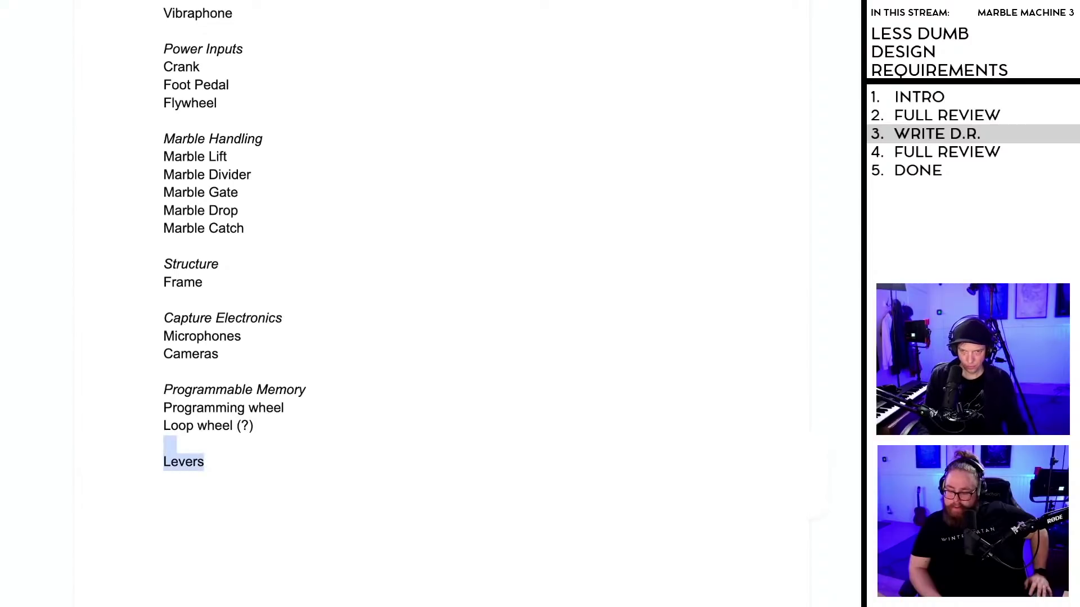
{"action": "key", "text": "Down"}
{"action": "left_click_drag", "start_coordinate": [209, 465], "coordinate": [156, 465]}
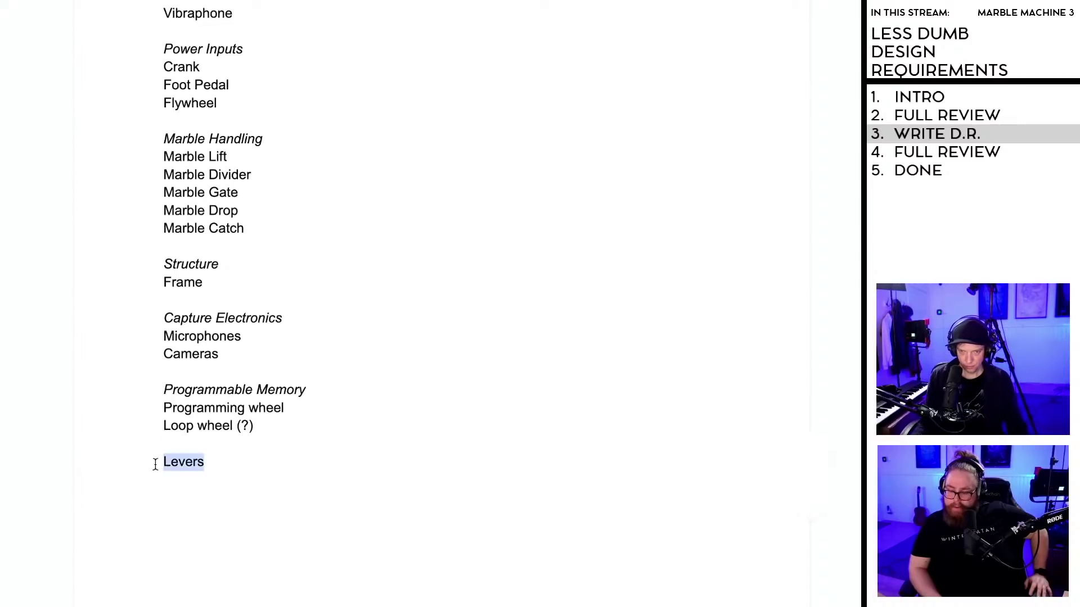
{"action": "key", "text": "ctrl+i"}
Step: List "Hand Controlled levers" and "Foot Controlled levers" on separate lines under the Levers heading
{"action": "left_click", "coordinate": [176, 484]}
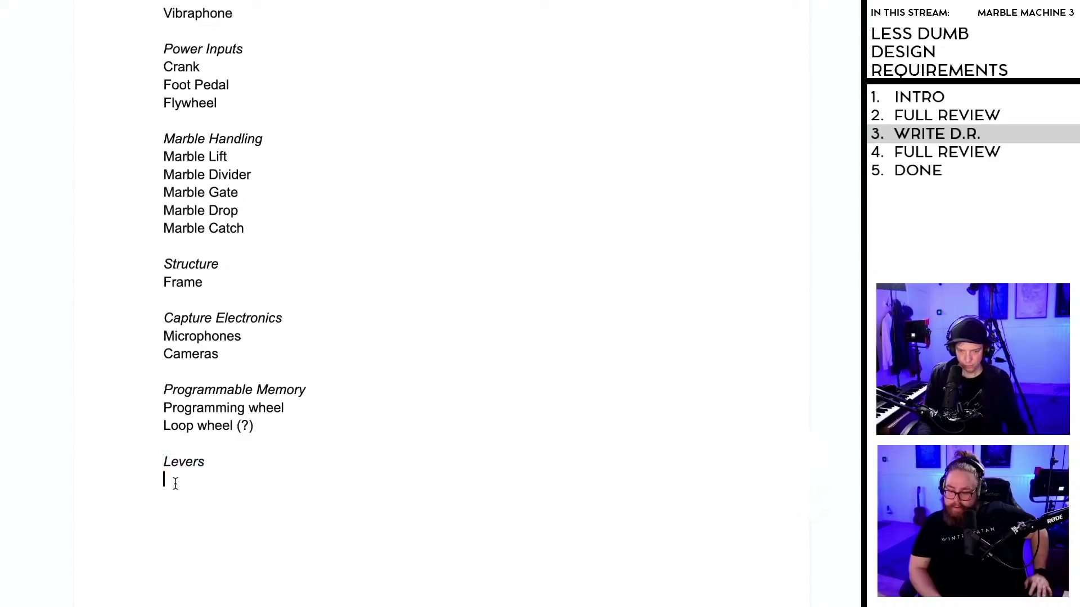
{"action": "type", "text": "Hand Controlled lev"}
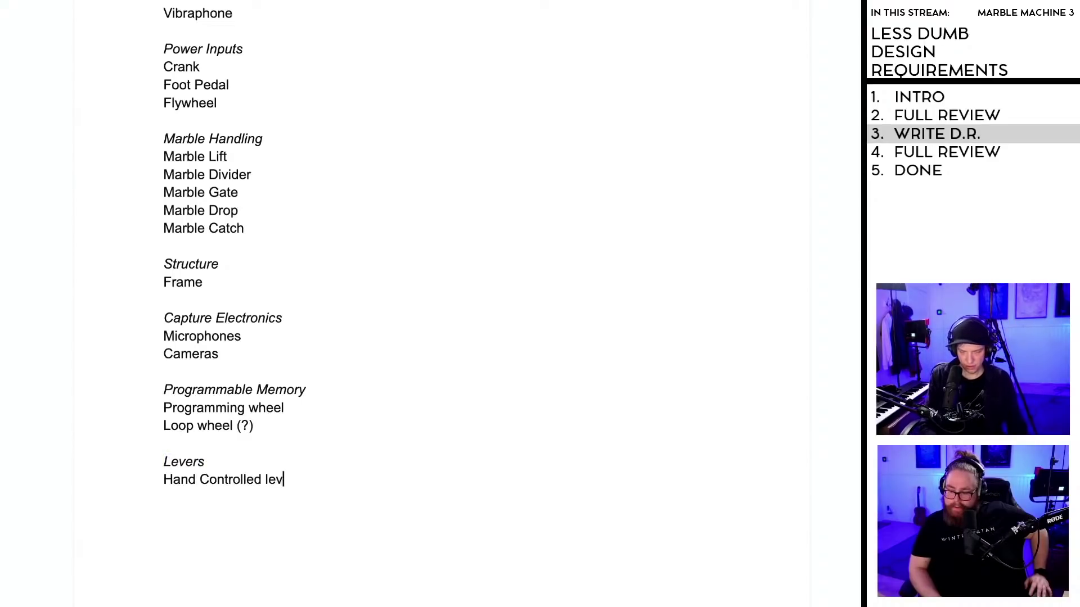
{"action": "type", "text": "ers Foot Controlled Levers"}
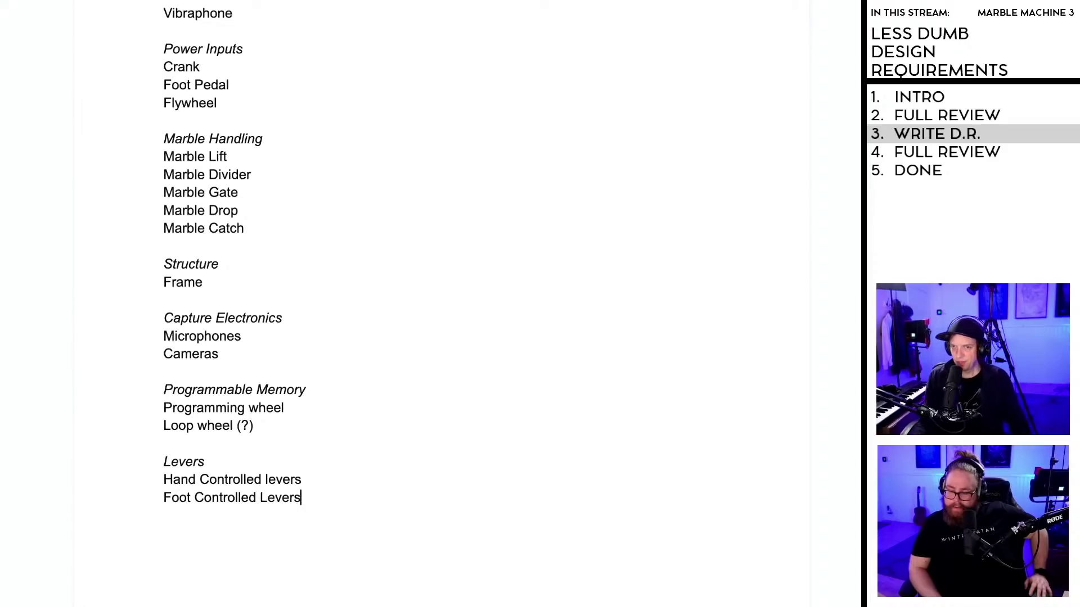
{"action": "left_click", "coordinate": [262, 498]}
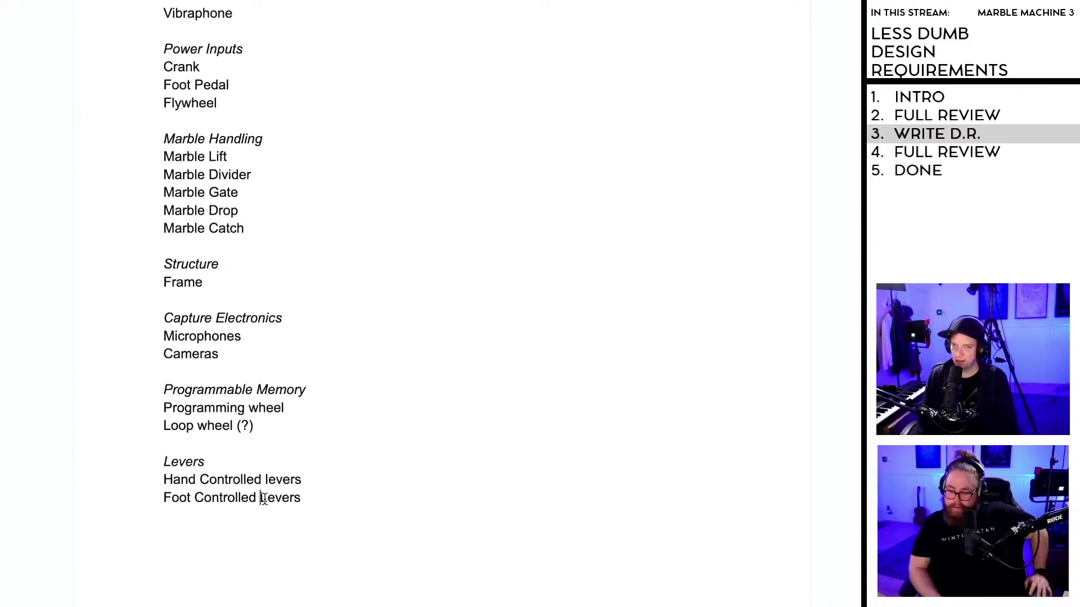
{"action": "key", "text": "Delete"}
{"action": "type", "text": "l"}
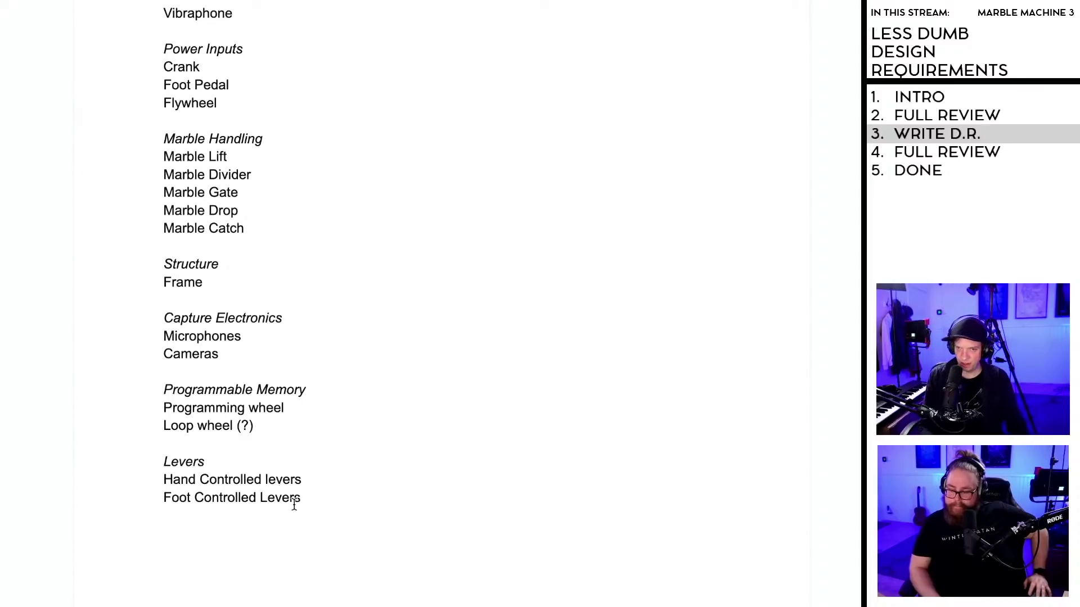
{"action": "key", "text": "BackSpace"}
{"action": "type", "text": "l"}
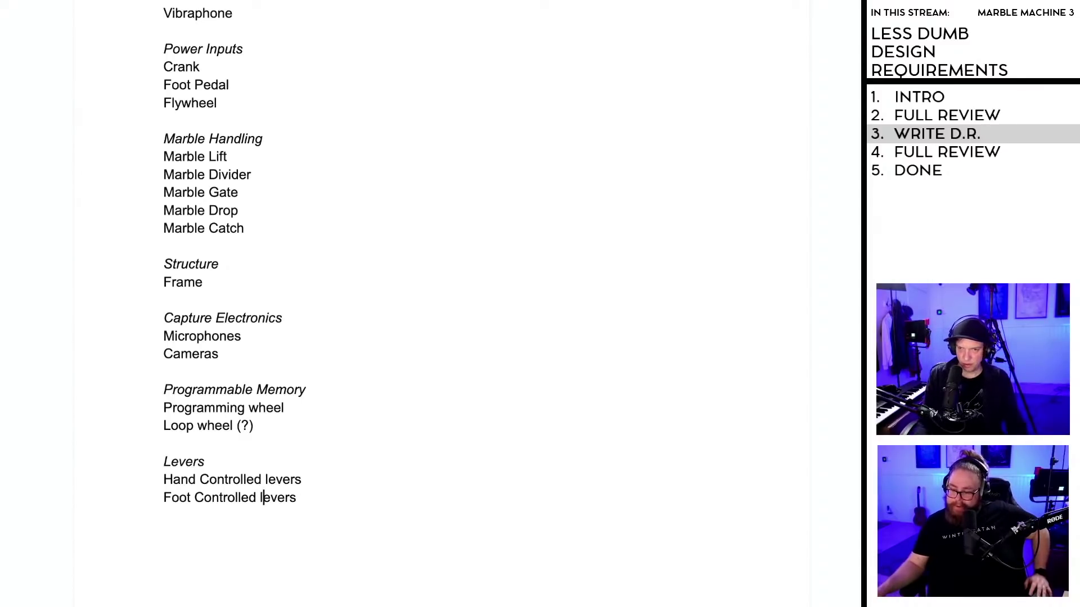
Step: Review the Physical Features lists and the requirements in section 6, Detailed Requirements - Assemblies
{"action": "scroll", "coordinate": [307, 518], "scroll_direction": "up", "scroll_amount": 5}
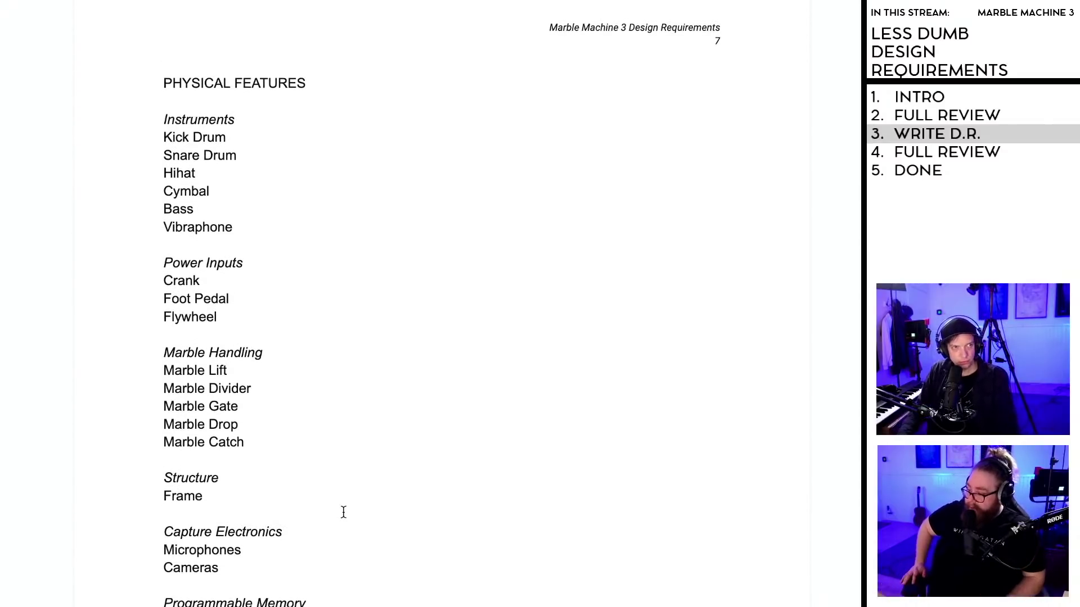
{"action": "scroll", "coordinate": [338, 514], "scroll_direction": "down", "scroll_amount": 5}
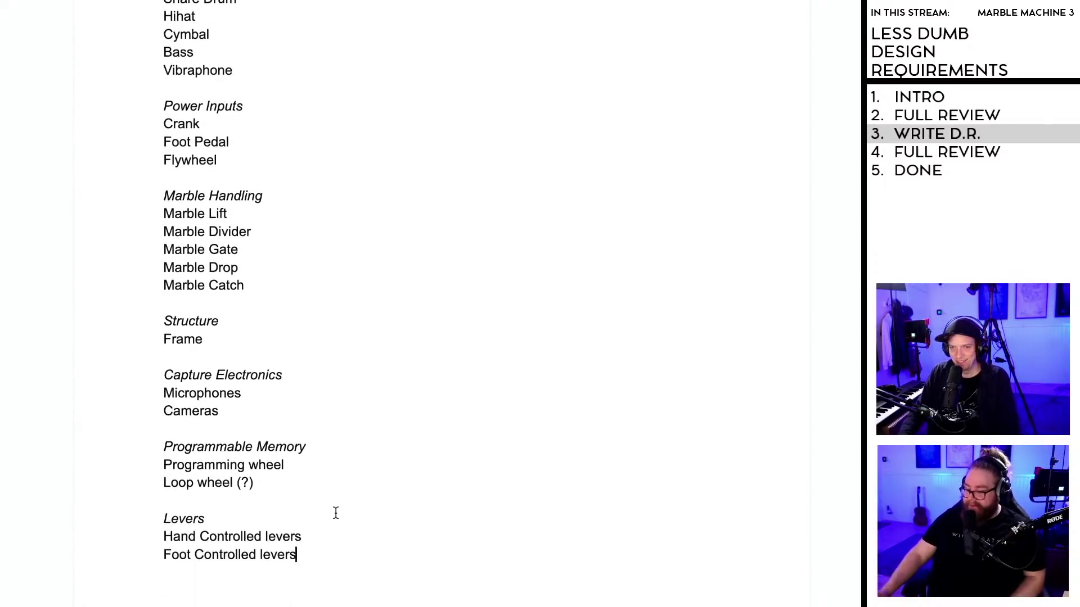
{"action": "scroll", "coordinate": [336, 514], "scroll_direction": "down", "scroll_amount": 5}
{"action": "scroll", "coordinate": [334, 506], "scroll_direction": "down", "scroll_amount": 1}
{"action": "scroll", "coordinate": [334, 506], "scroll_direction": "down", "scroll_amount": 1}
{"action": "scroll", "coordinate": [334, 506], "scroll_direction": "down", "scroll_amount": 1}
{"action": "scroll", "coordinate": [335, 509], "scroll_direction": "down", "scroll_amount": 2}
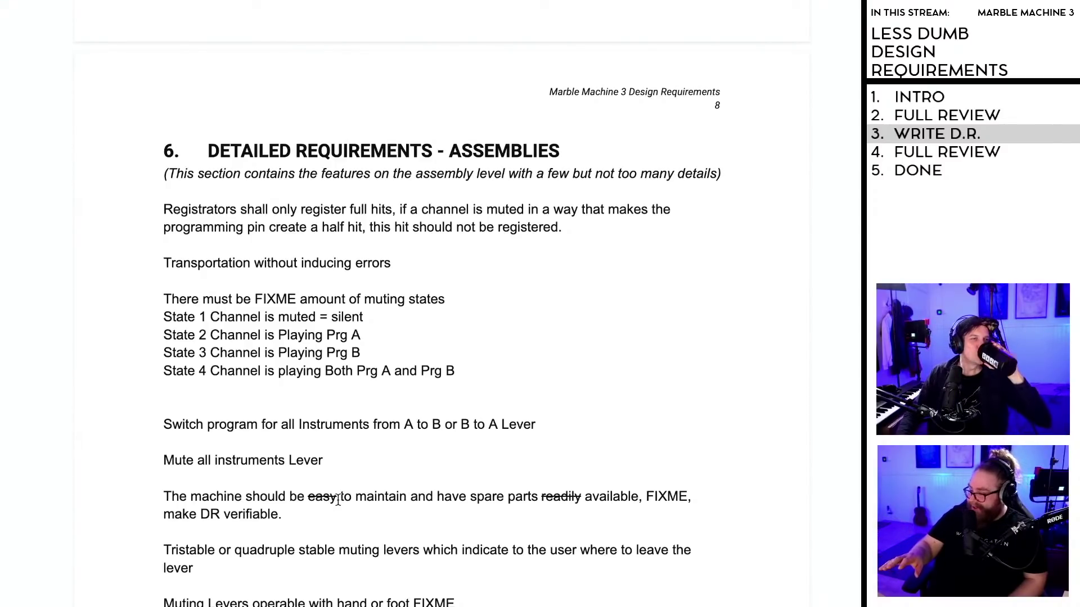
{"action": "scroll", "coordinate": [337, 499], "scroll_direction": "down", "scroll_amount": 3}
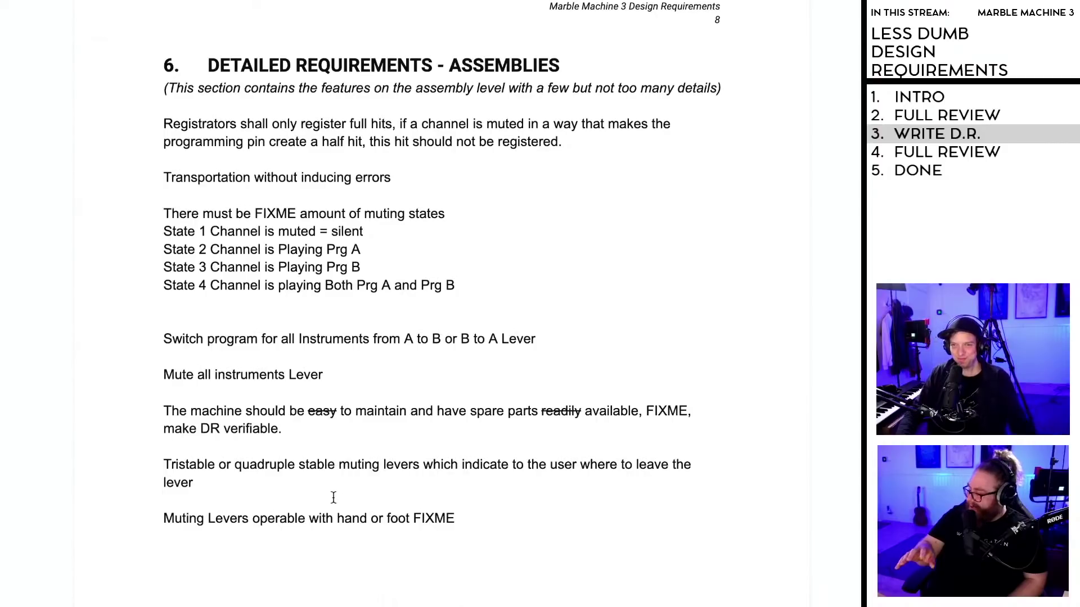
{"action": "scroll", "coordinate": [342, 498], "scroll_direction": "up", "scroll_amount": 1}
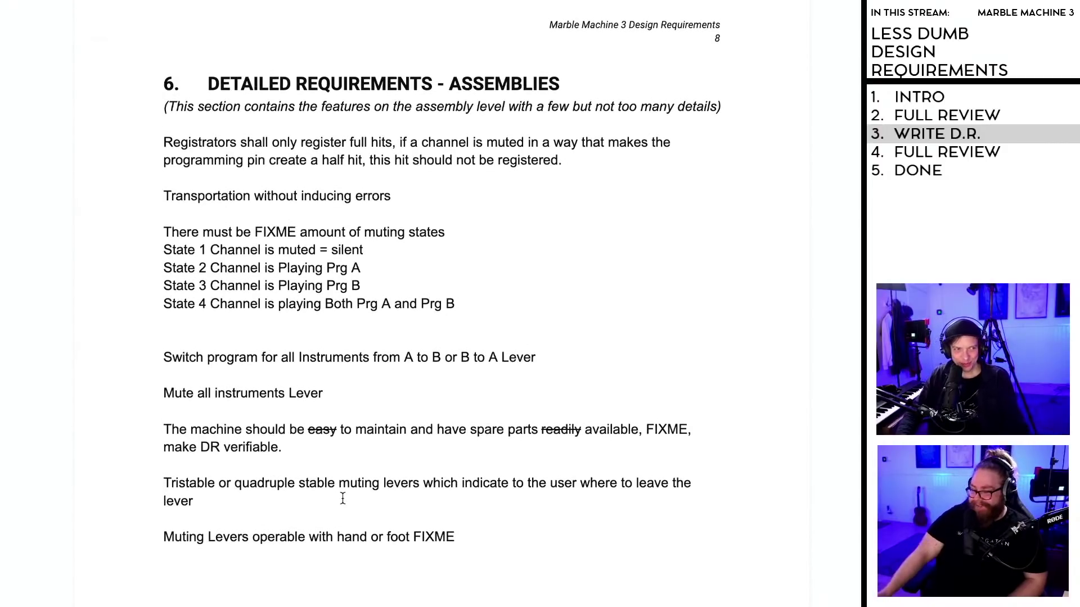
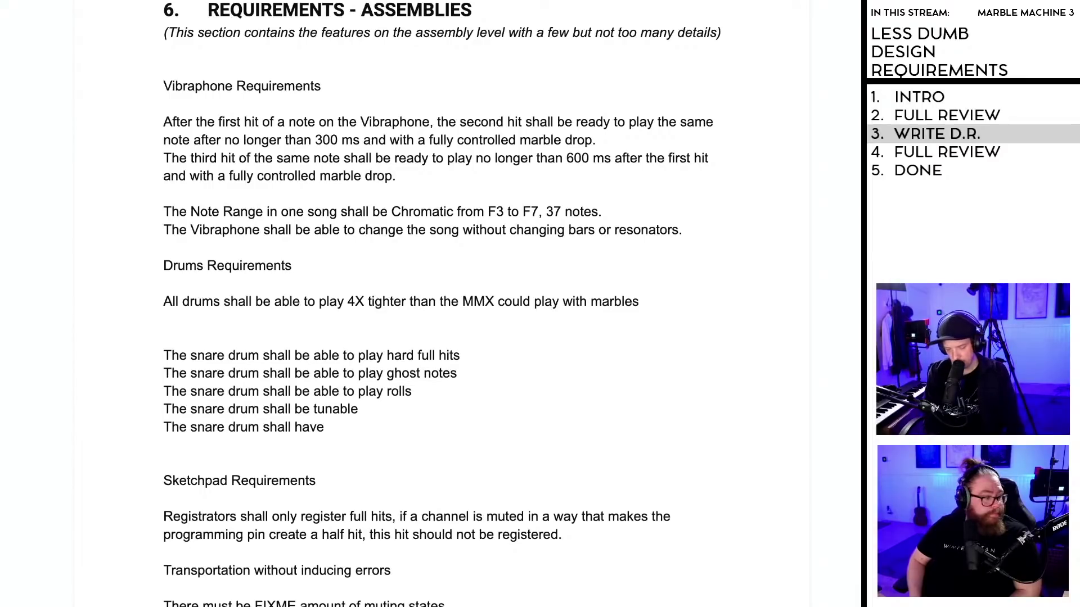
Step: Complete the last snare drum requirement so it reads "The snare drum shall have adjustable damping"
{"action": "type", "text": "adjustable "}
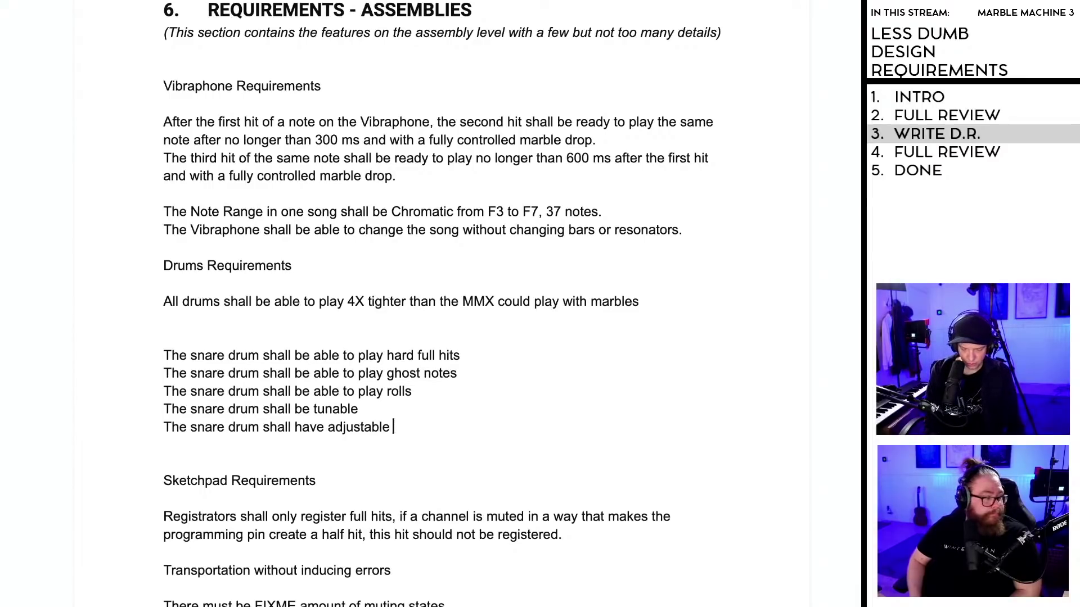
{"action": "type", "text": "damping"}
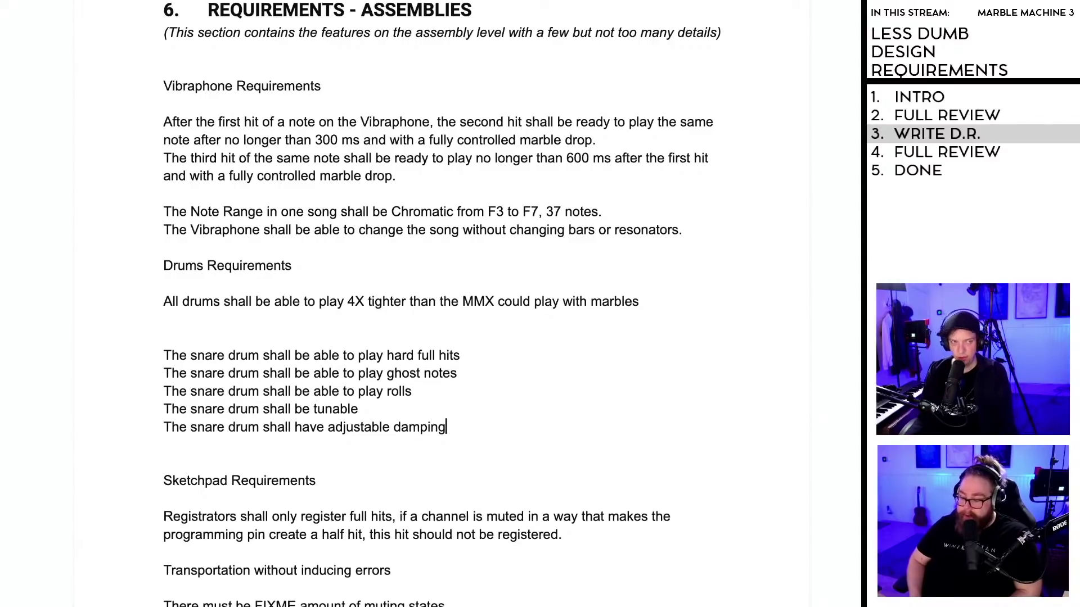
{"action": "double_click", "coordinate": [258, 446]}
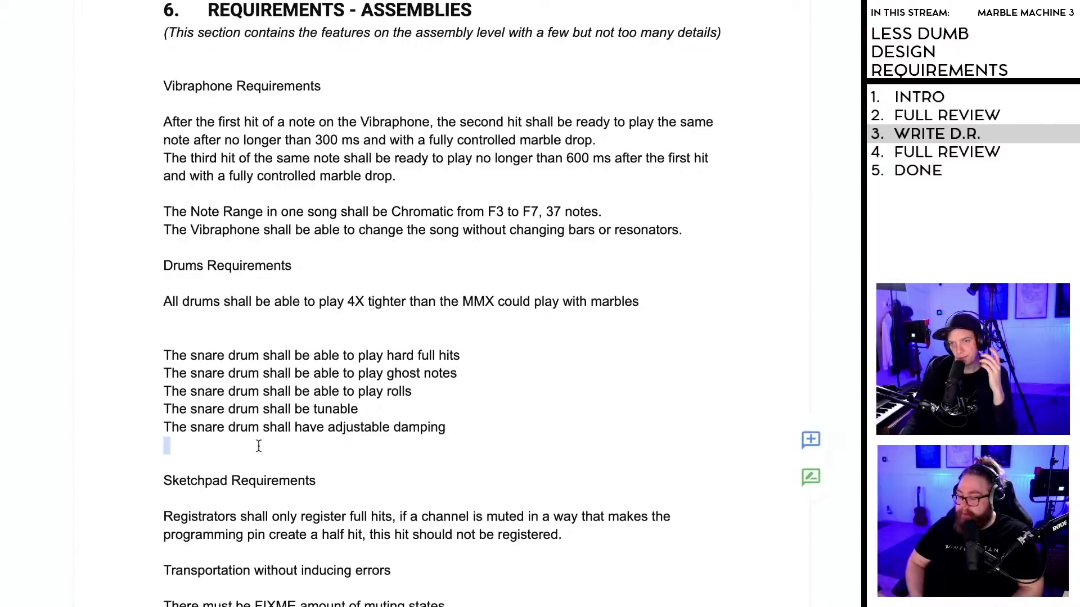
{"action": "left_click", "coordinate": [369, 442]}
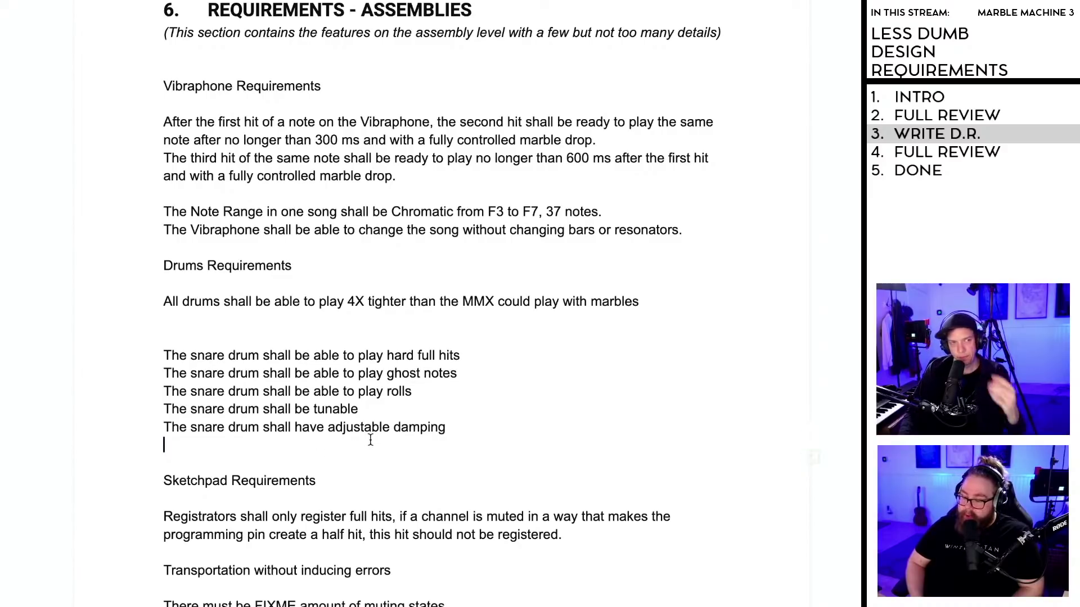
Step: Remove the extra empty line above the snare drum requirements and add an empty line below them
{"action": "scroll", "coordinate": [365, 439], "scroll_direction": "down", "scroll_amount": 1}
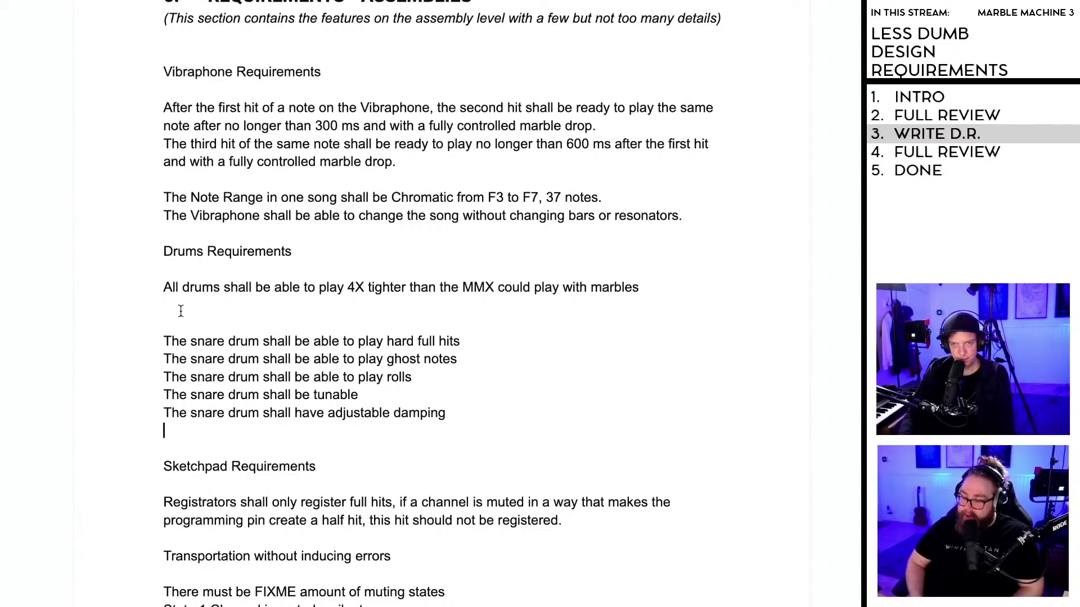
{"action": "left_click", "coordinate": [165, 341]}
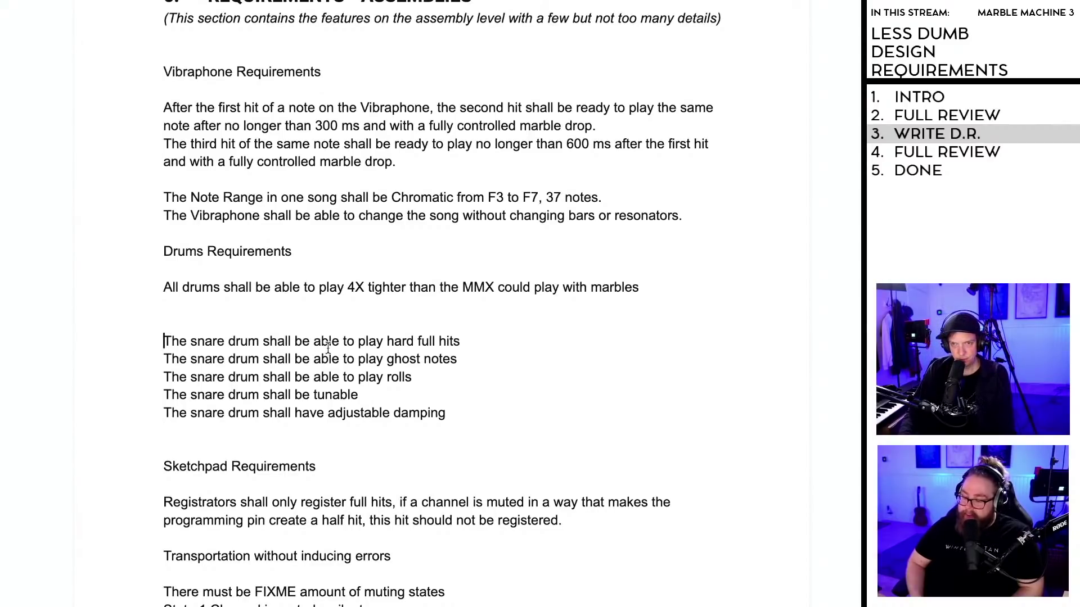
{"action": "key", "text": "BackSpace"}
{"action": "left_click", "coordinate": [243, 411]}
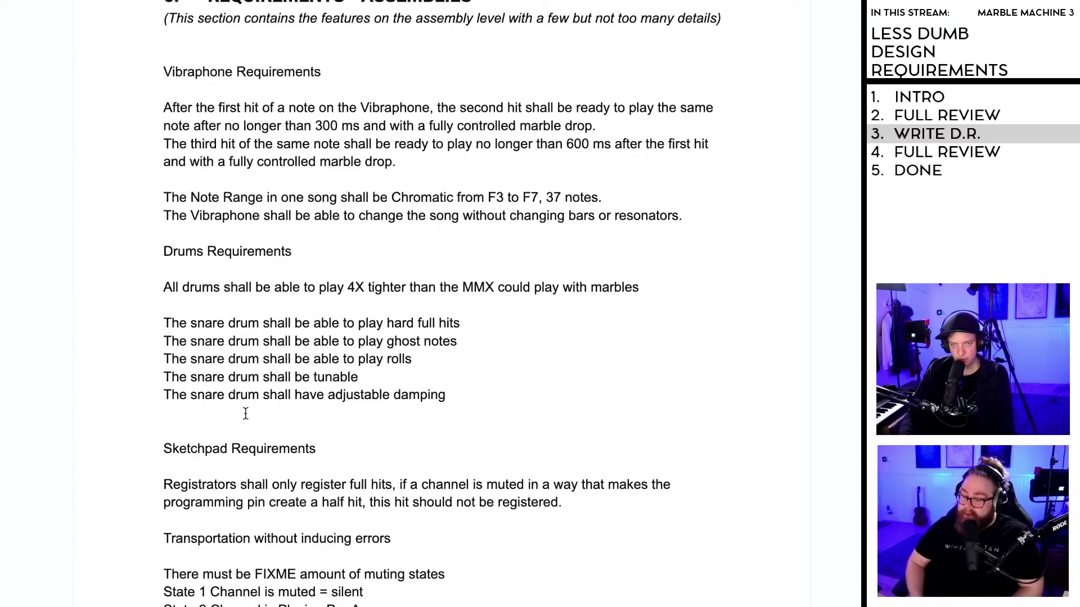
{"action": "key", "text": "Return"}
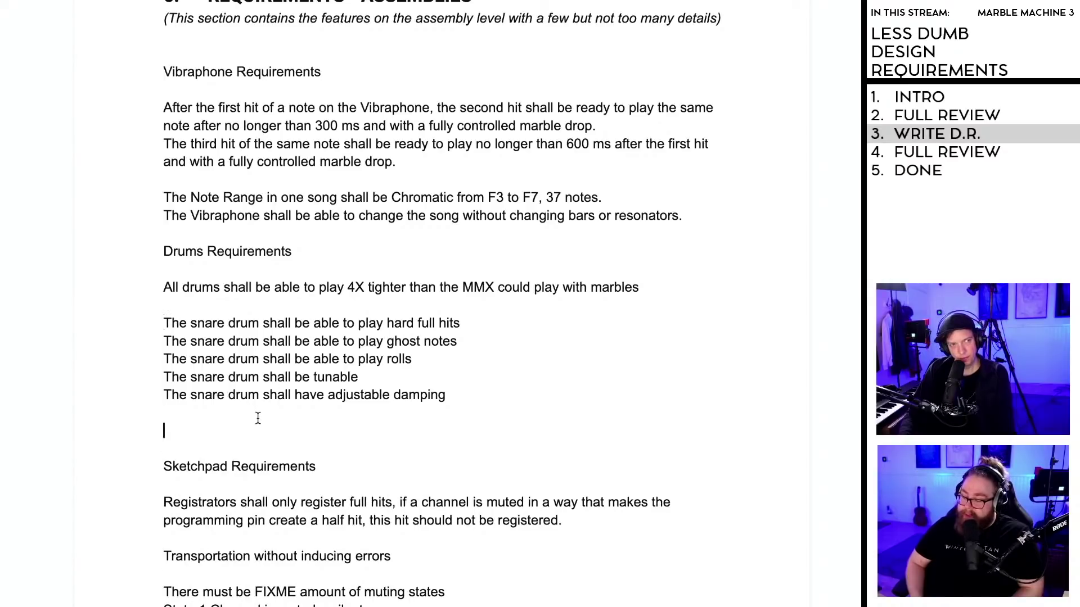
{"action": "scroll", "coordinate": [258, 418], "scroll_direction": "down", "scroll_amount": 1}
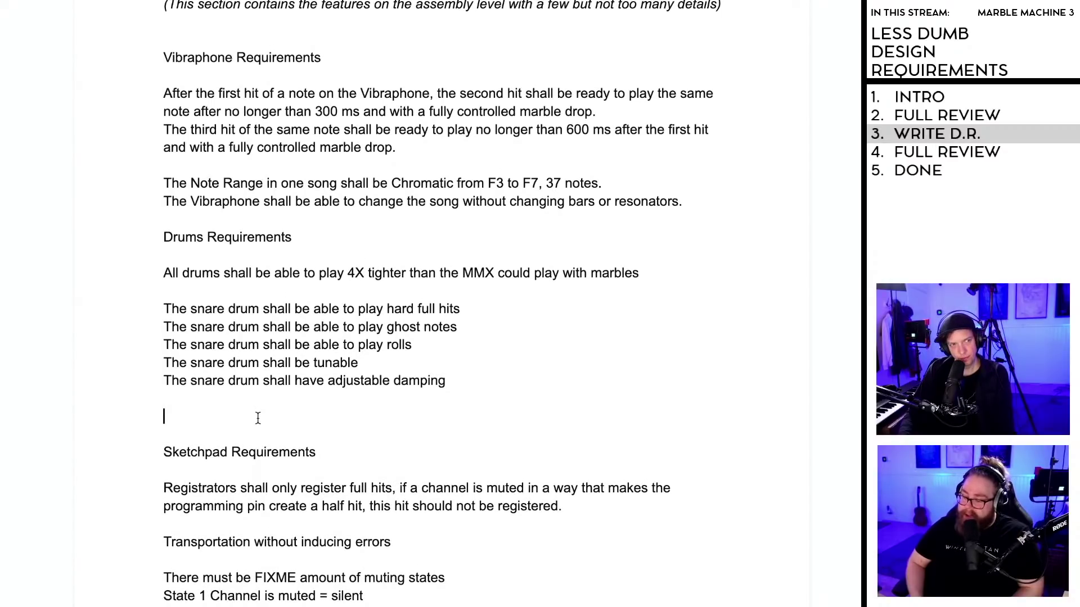
Step: Insert two more empty lines above the Drums Requirements heading to separate it from the vibraphone requirements
{"action": "scroll", "coordinate": [258, 418], "scroll_direction": "up", "scroll_amount": 1}
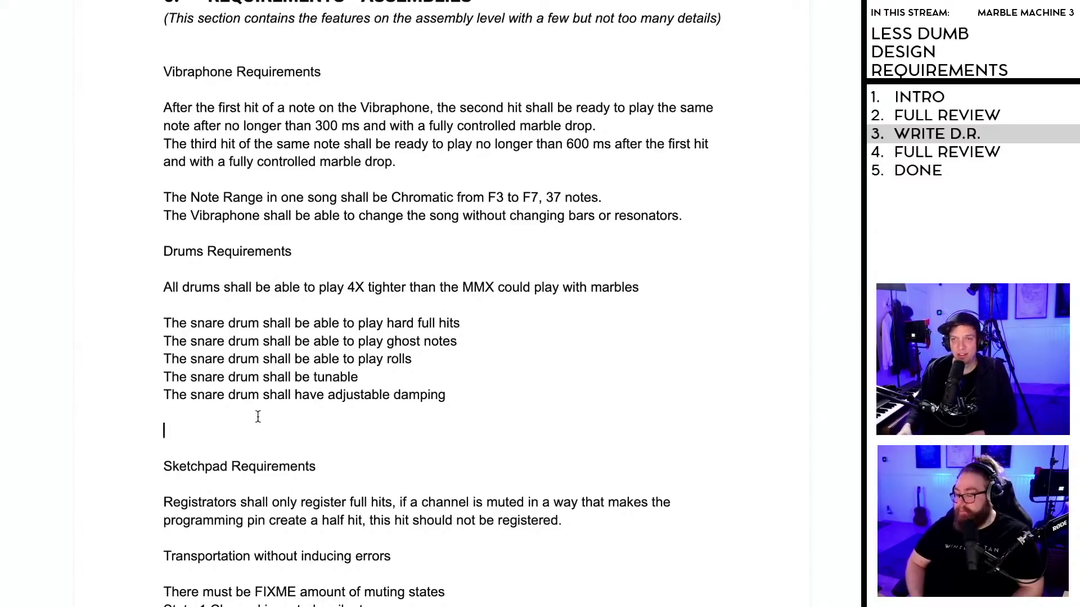
{"action": "scroll", "coordinate": [269, 416], "scroll_direction": "up", "scroll_amount": 2}
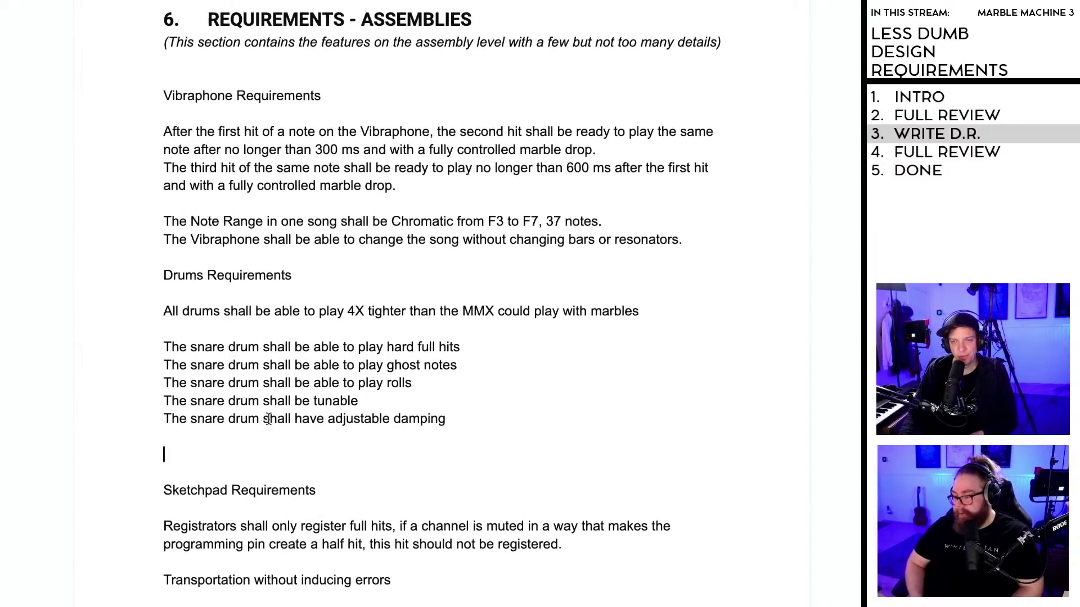
{"action": "scroll", "coordinate": [354, 483], "scroll_direction": "down", "scroll_amount": 1}
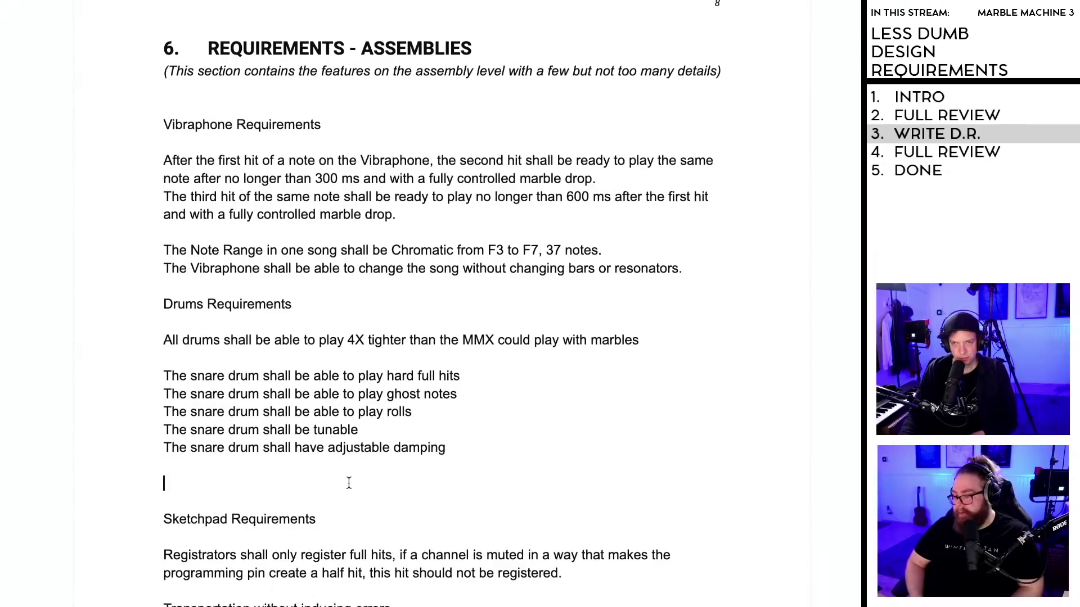
{"action": "left_click", "coordinate": [164, 296]}
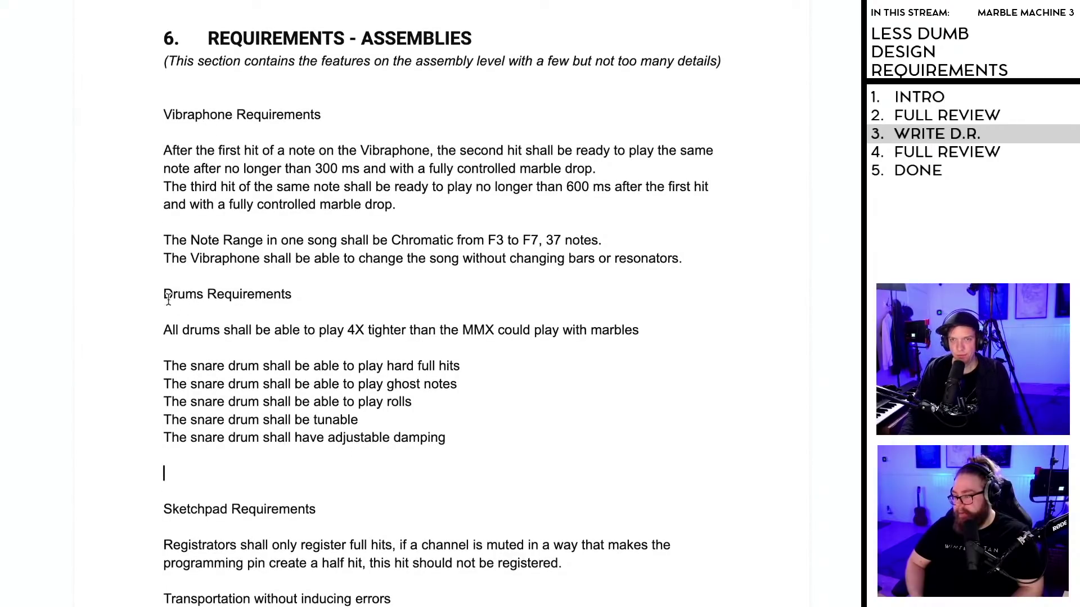
{"action": "key", "text": "Return"}
{"action": "key", "text": "Return"}
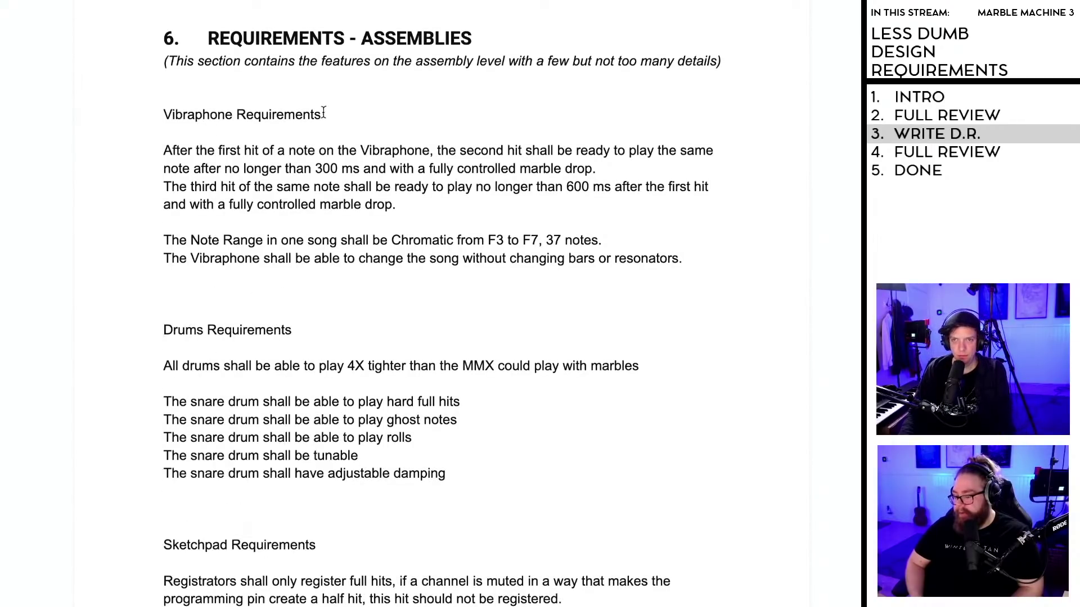
Step: Make the Vibraphone Requirements and Drums Requirements headings bold
{"action": "left_click_drag", "start_coordinate": [327, 115], "coordinate": [158, 116]}
{"action": "key", "text": "ctrl+b"}
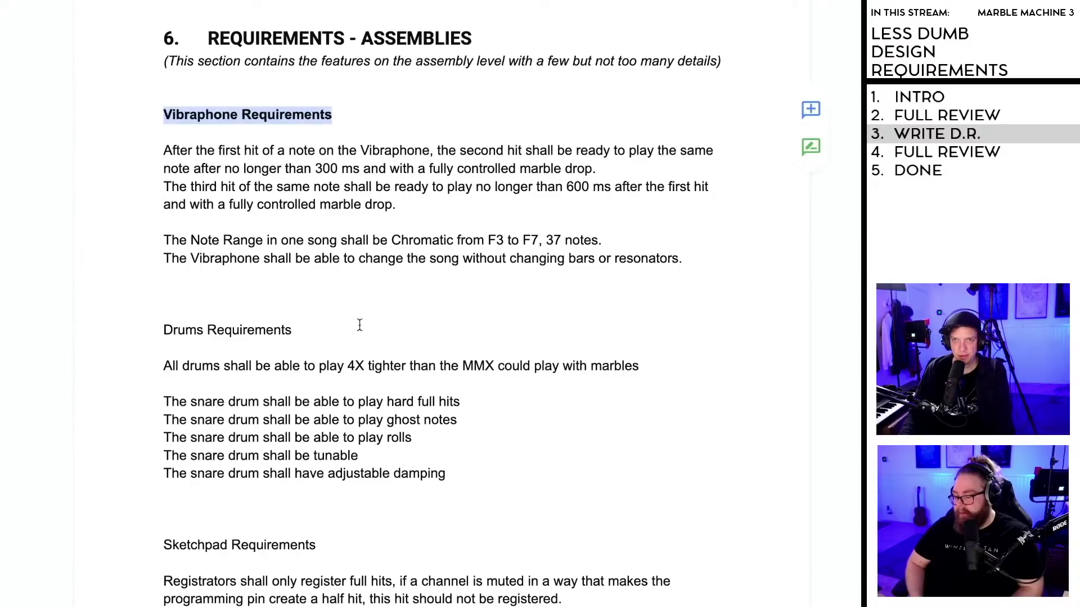
{"action": "left_click", "coordinate": [289, 330]}
{"action": "left_click_drag", "start_coordinate": [288, 330], "coordinate": [150, 328]}
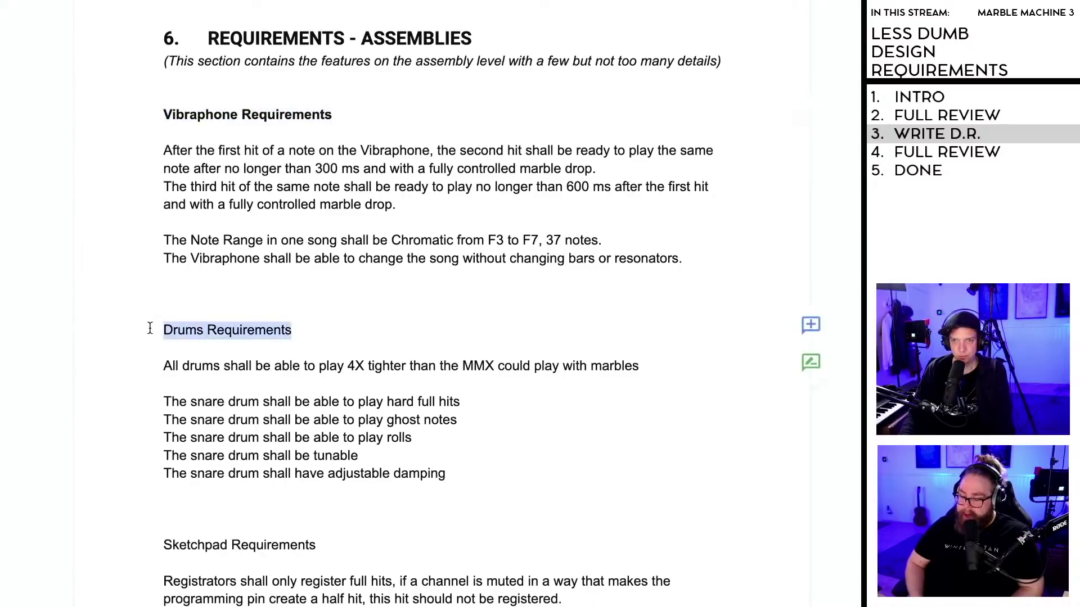
{"action": "key", "text": "ctrl+b"}
{"action": "left_click", "coordinate": [396, 345]}
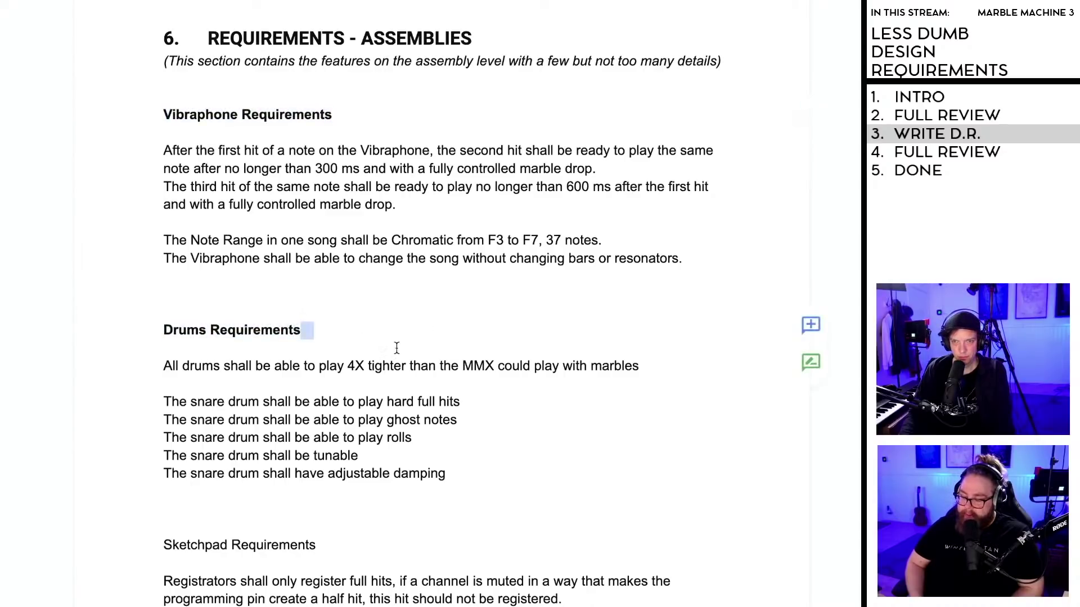
{"action": "left_click", "coordinate": [297, 364]}
{"action": "scroll", "coordinate": [296, 358], "scroll_direction": "down", "scroll_amount": 1}
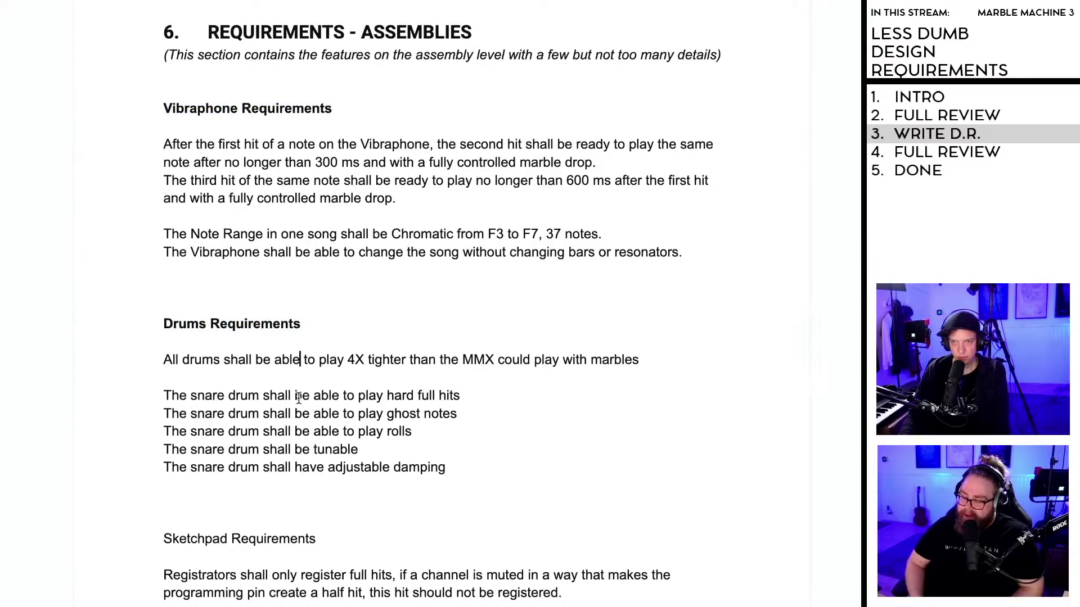
{"action": "left_click", "coordinate": [295, 354]}
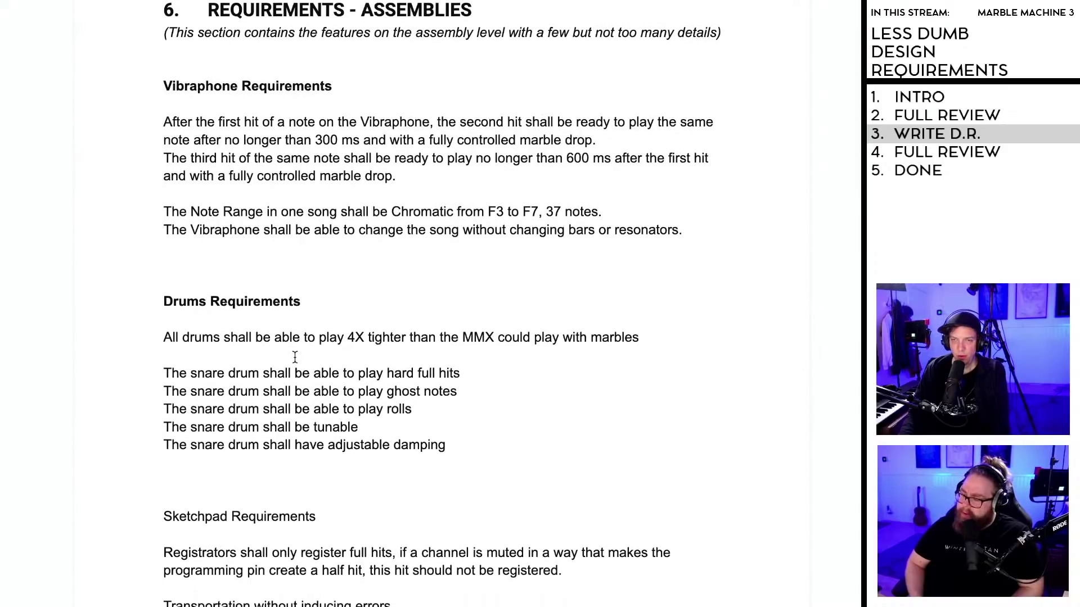
{"action": "scroll", "coordinate": [287, 355], "scroll_direction": "down", "scroll_amount": 1}
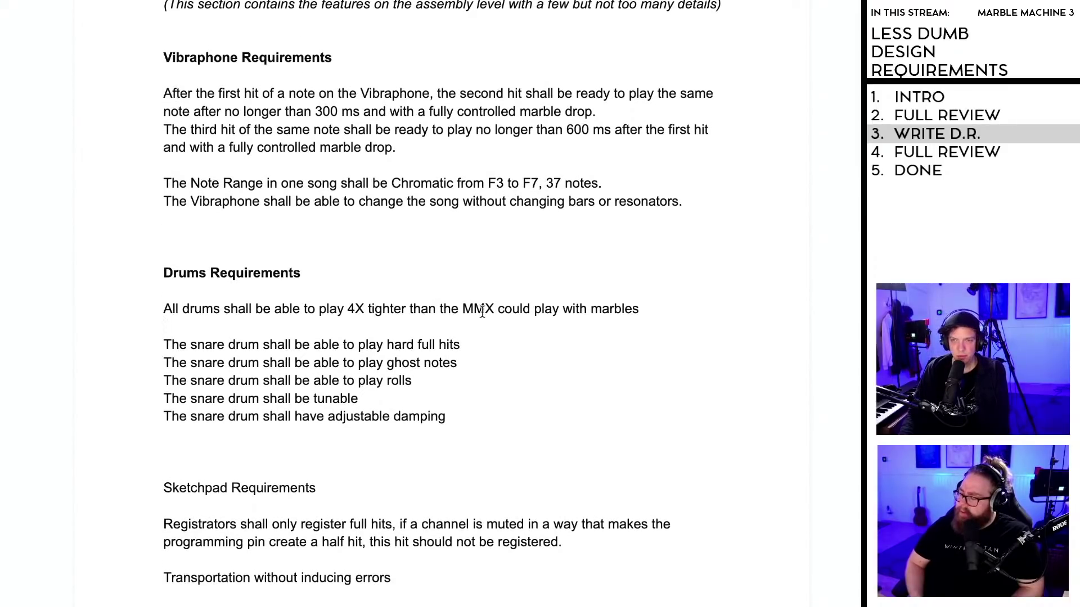
{"action": "left_click_drag", "start_coordinate": [497, 309], "coordinate": [370, 308]}
{"action": "left_click", "coordinate": [372, 309]}
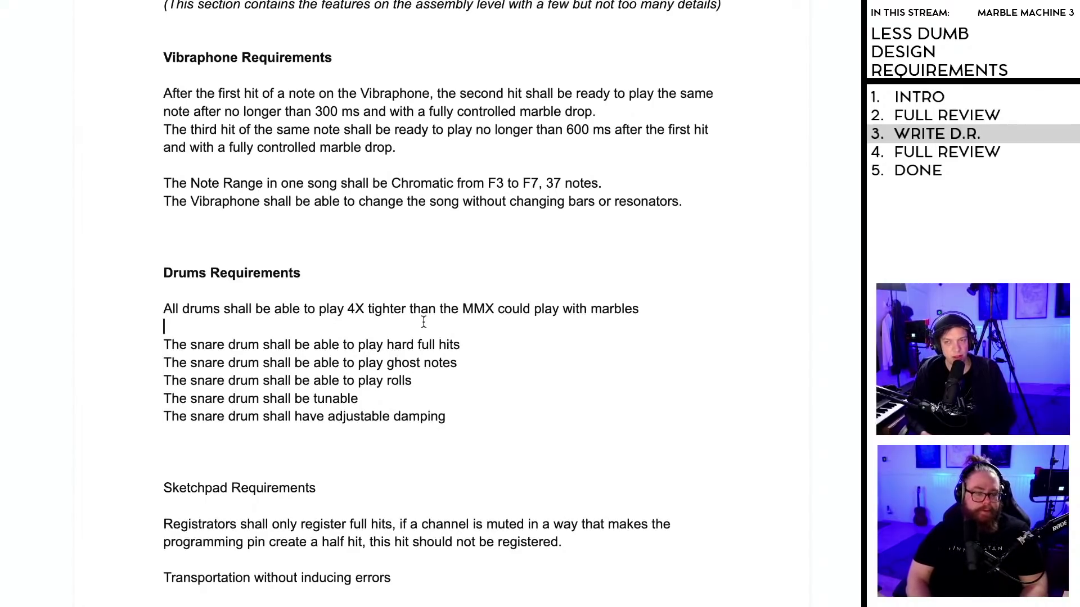
Step: Strike through "4X tighter than the MMX" in the first drum requirement
{"action": "double_click", "coordinate": [481, 309]}
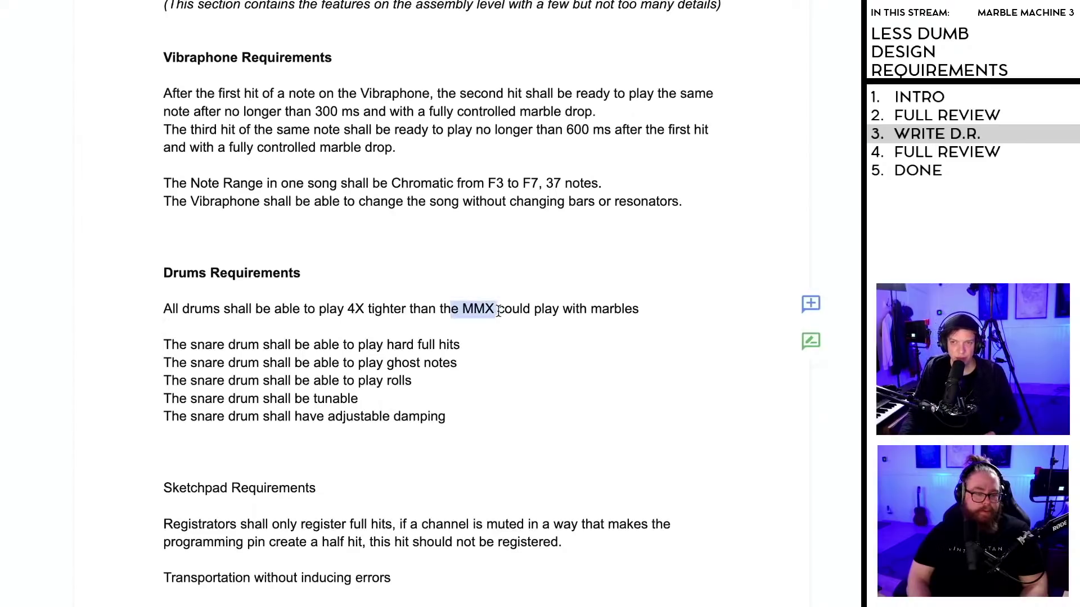
{"action": "left_click", "coordinate": [340, 309]}
{"action": "left_click_drag", "start_coordinate": [345, 309], "coordinate": [405, 309]}
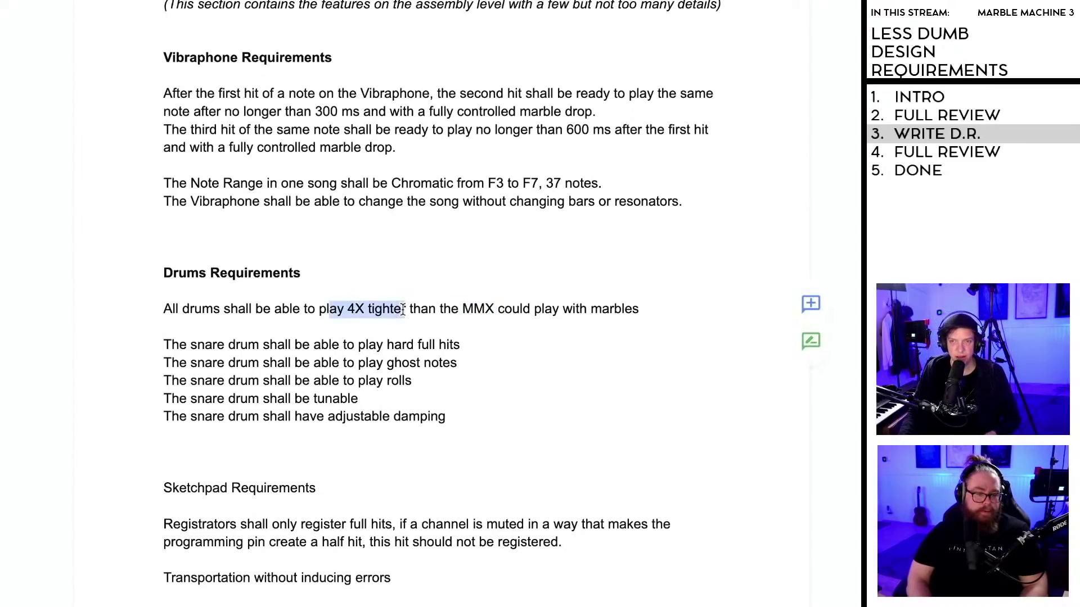
{"action": "key", "text": "Left"}
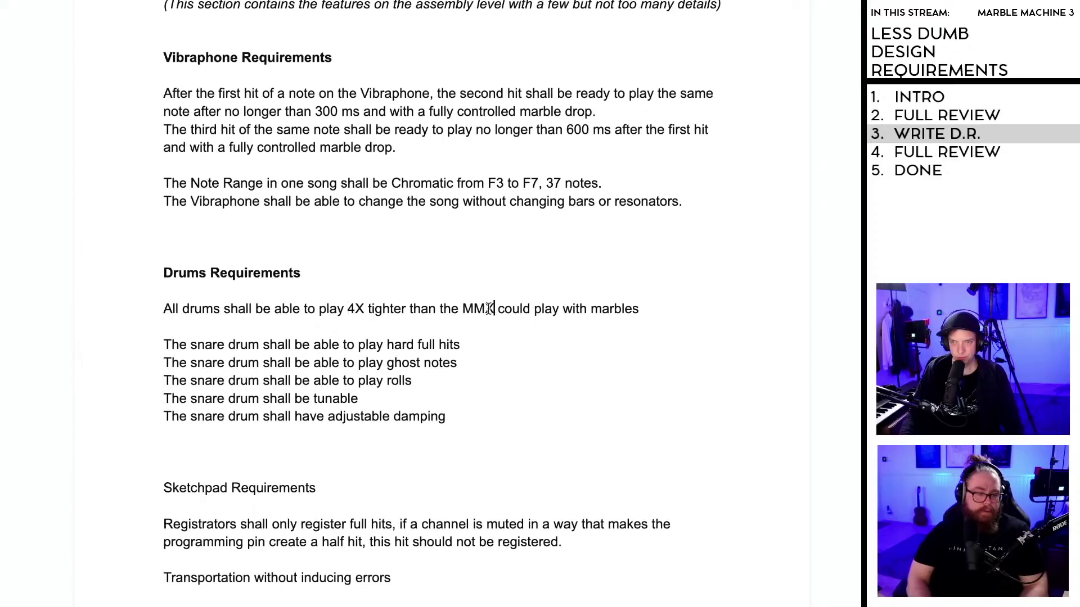
{"action": "left_click_drag", "start_coordinate": [494, 309], "coordinate": [347, 310]}
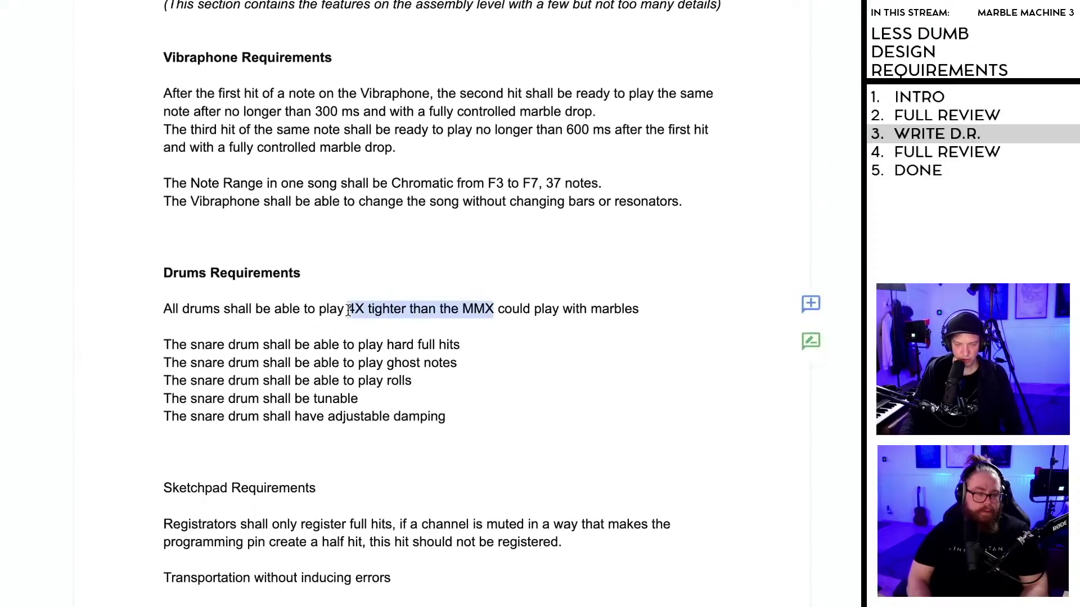
{"action": "key", "text": "alt+shift+5"}
{"action": "left_click", "coordinate": [493, 311]}
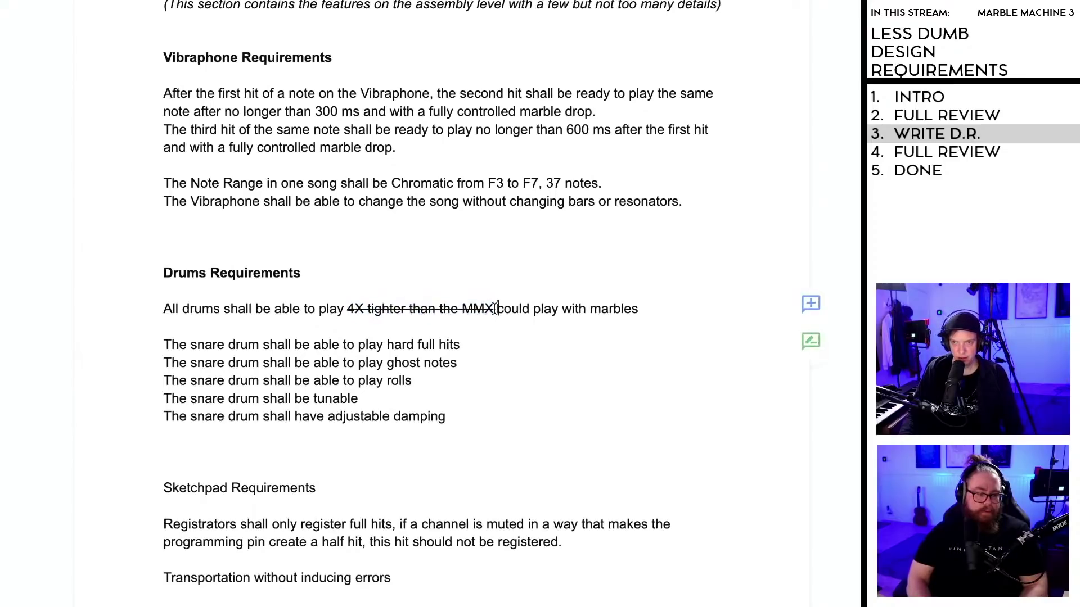
Step: Insert the placeholder "FIXME" before the struck-through text in the first drum requirement
{"action": "left_click", "coordinate": [346, 311]}
{"action": "type", "text": "FIX"}
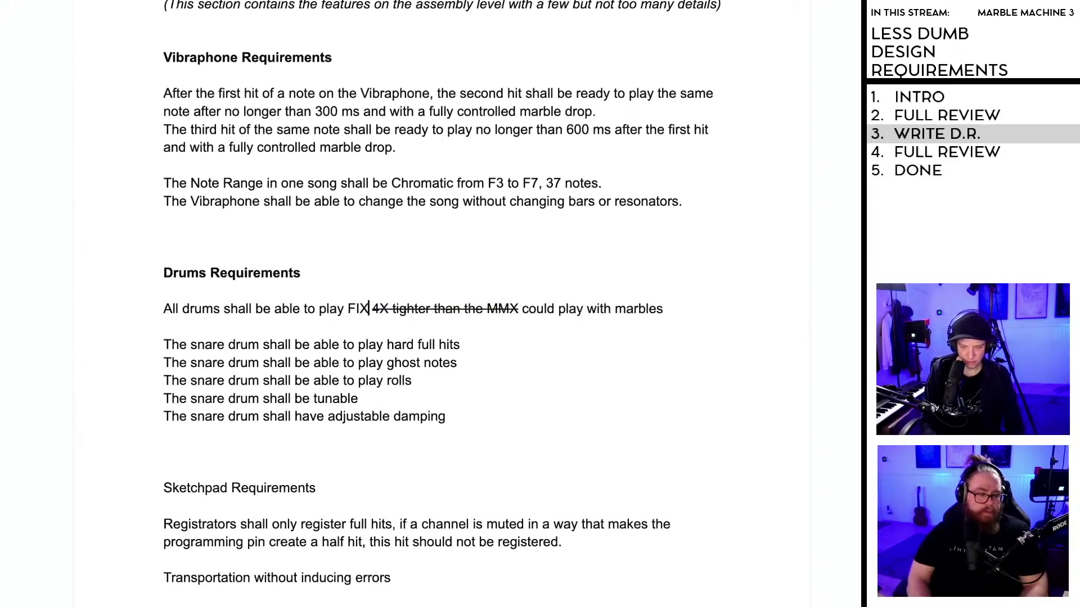
{"action": "type", "text": "ME"}
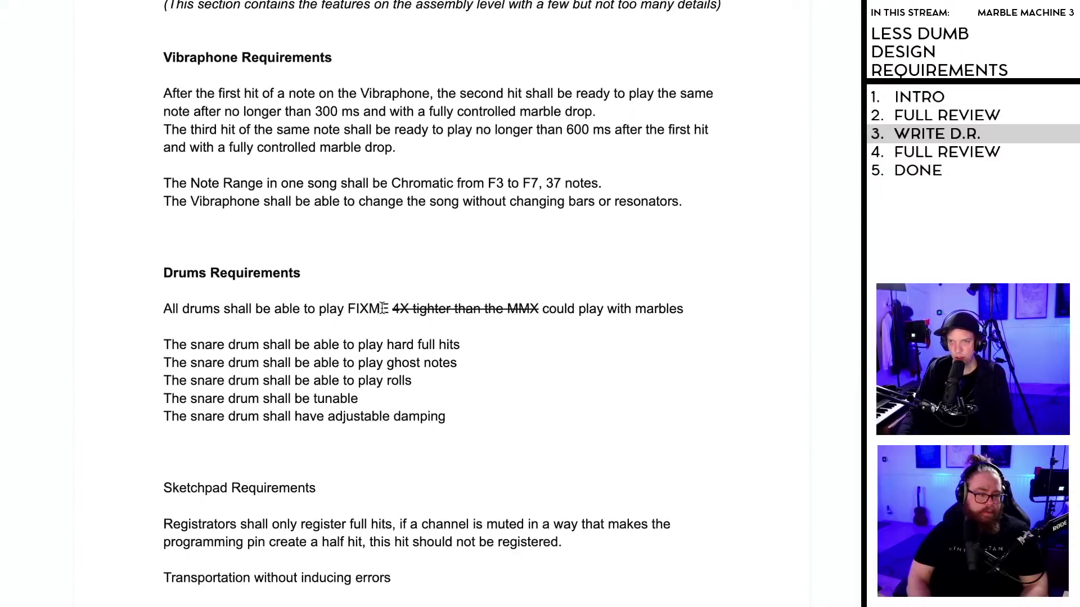
Step: Below the snare drum requirements, leave one empty line and write "The Drums shall be able to repeat a 16 beat pattern 4 times"
{"action": "scroll", "coordinate": [391, 382], "scroll_direction": "down", "scroll_amount": 1}
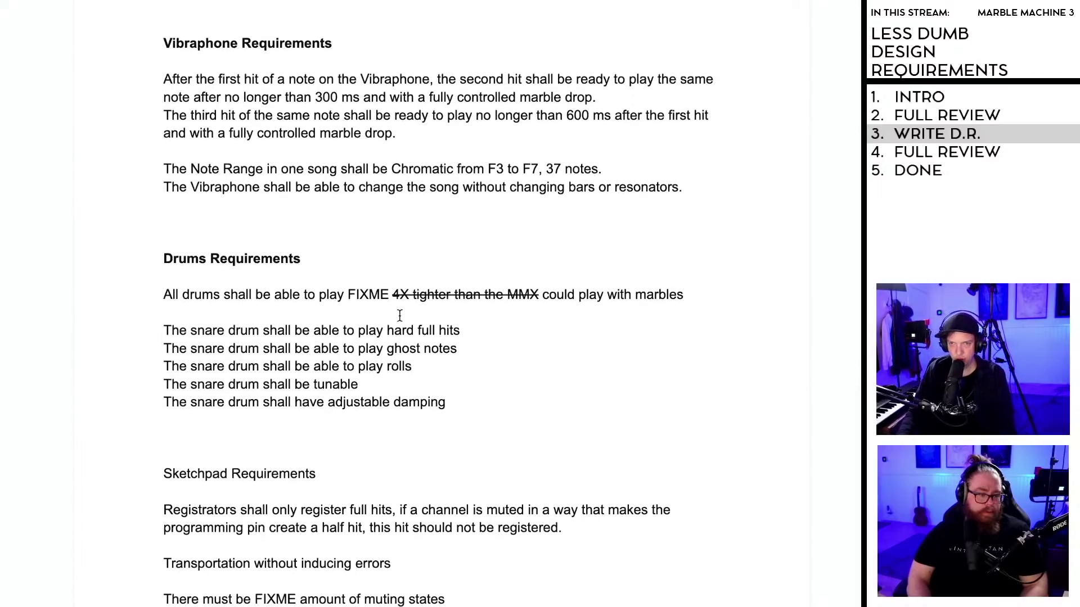
{"action": "left_click", "coordinate": [236, 417]}
{"action": "left_click", "coordinate": [226, 433]}
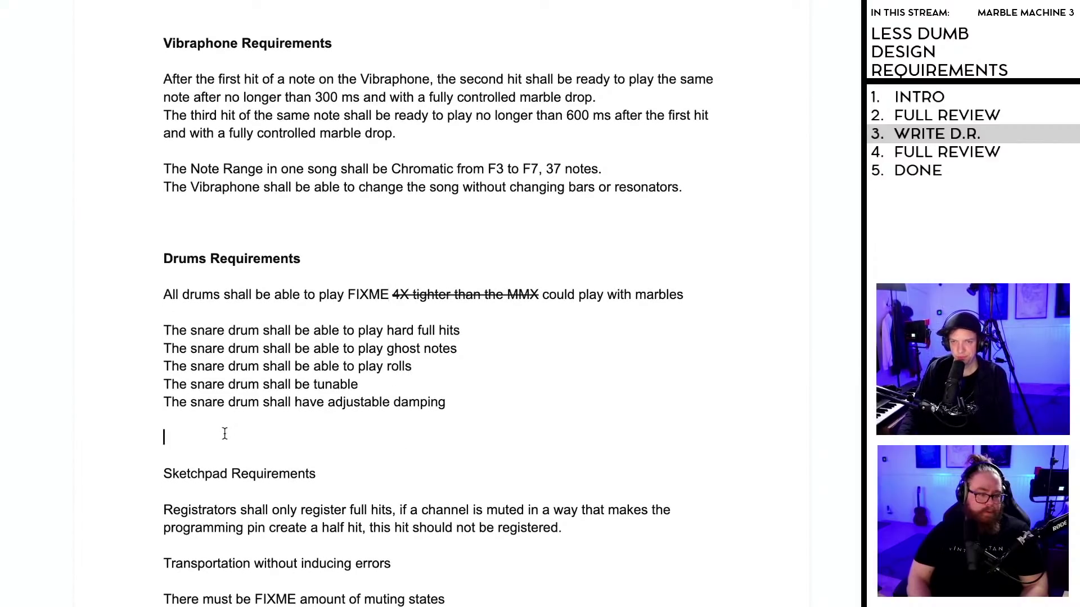
{"action": "scroll", "coordinate": [235, 430], "scroll_direction": "down", "scroll_amount": 3}
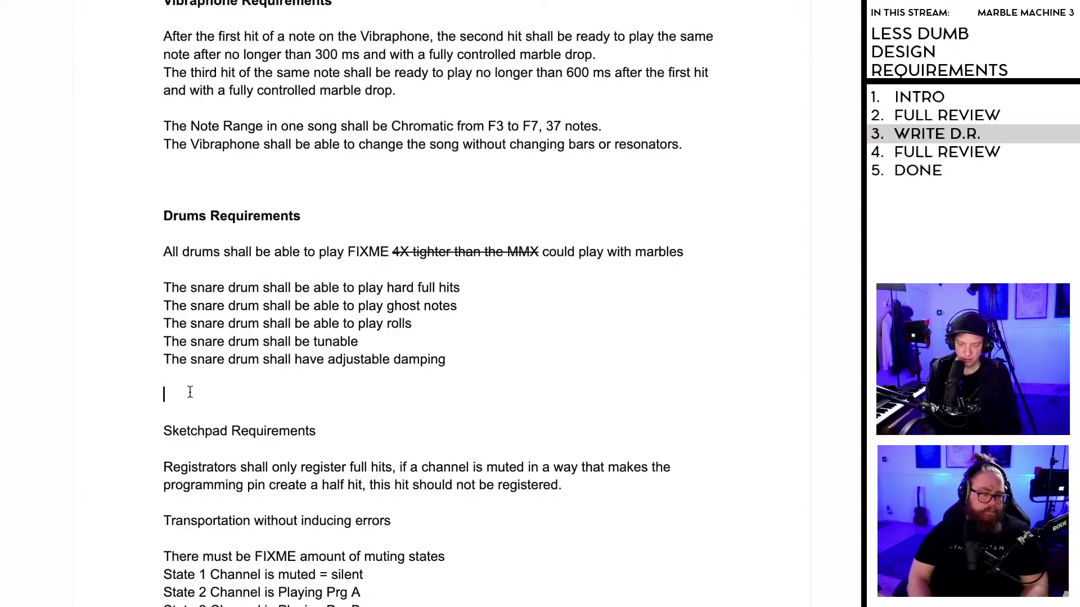
{"action": "type", "text": "The Drums"}
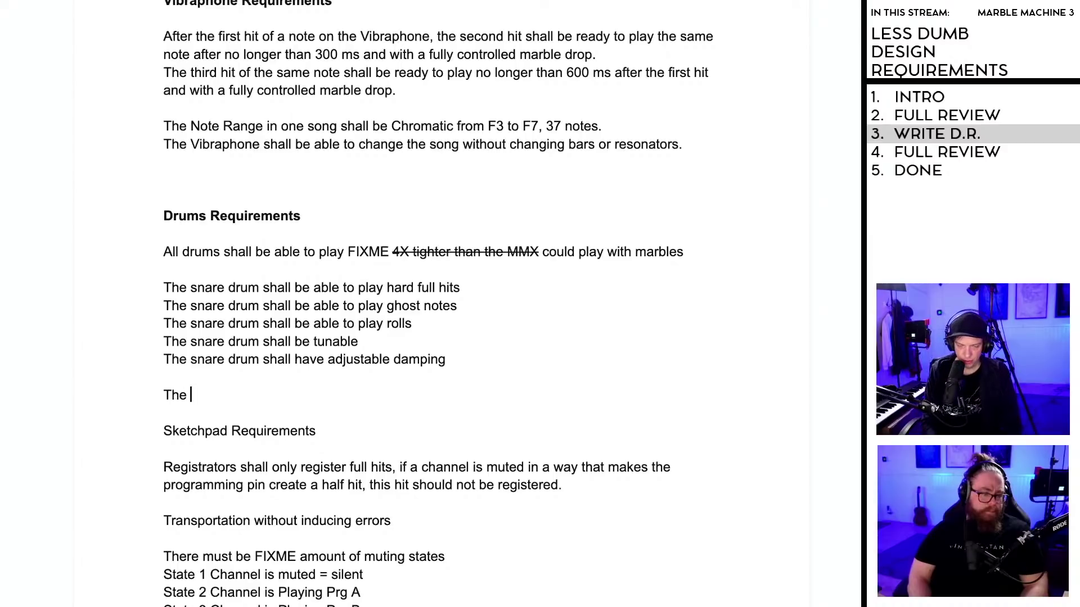
{"action": "type", "text": " sh"}
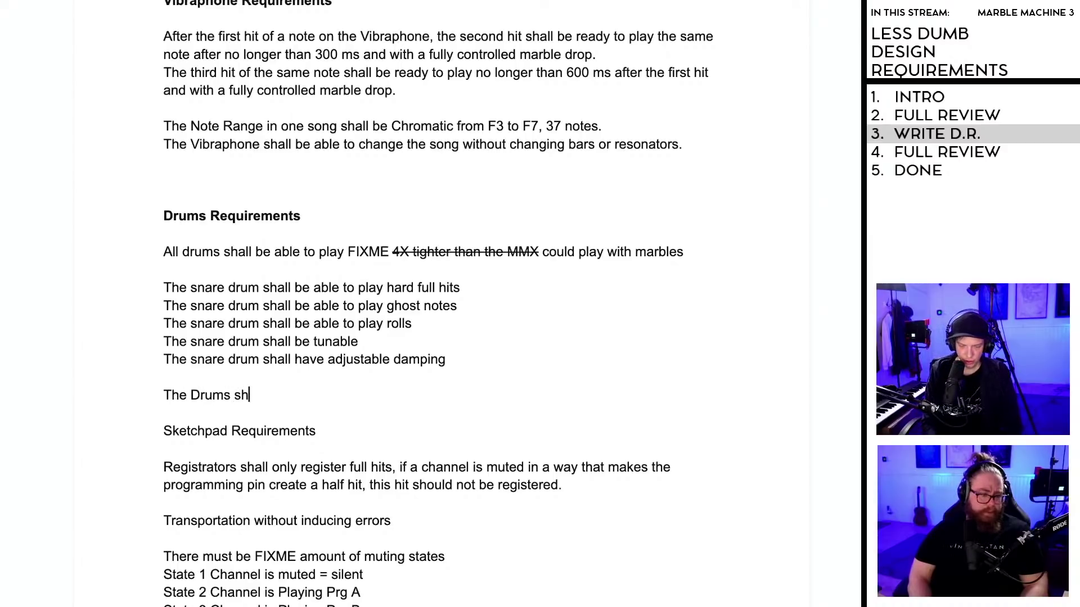
{"action": "type", "text": "all be a"}
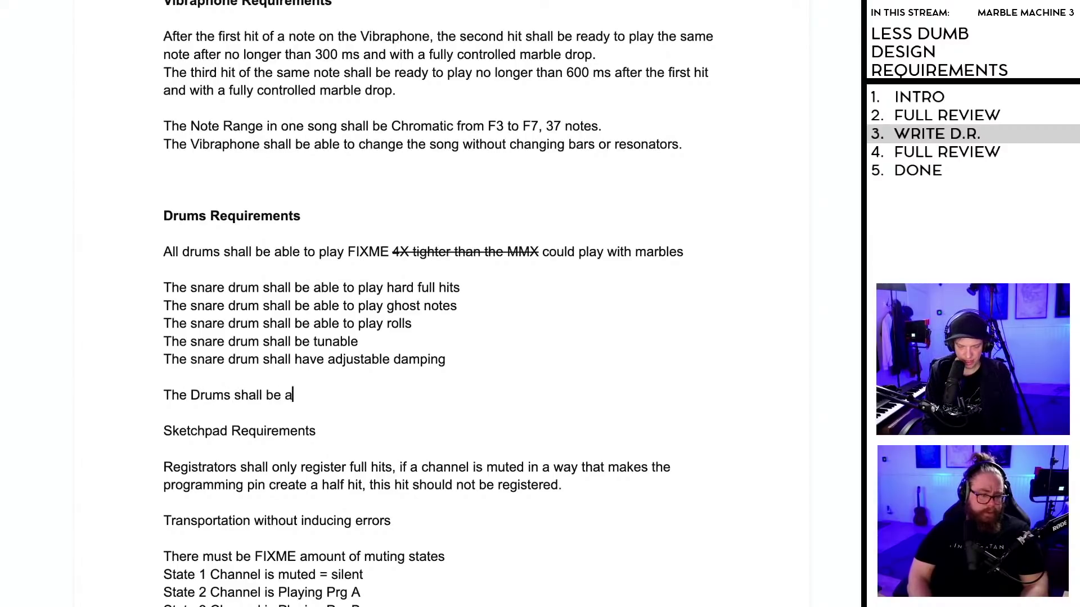
{"action": "type", "text": "ble to repeat"}
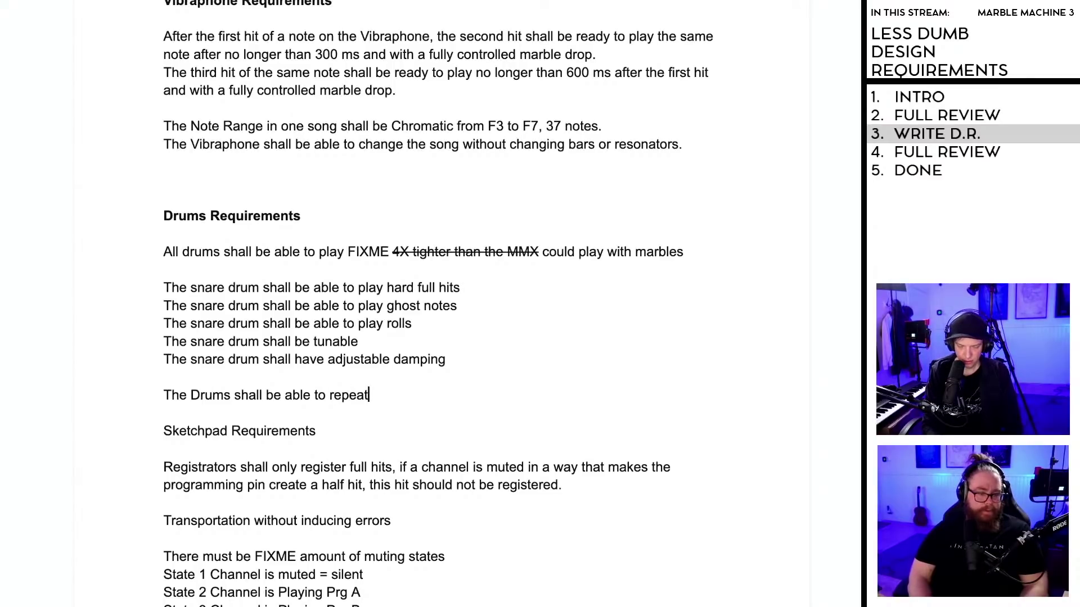
{"action": "type", "text": " a 16 "}
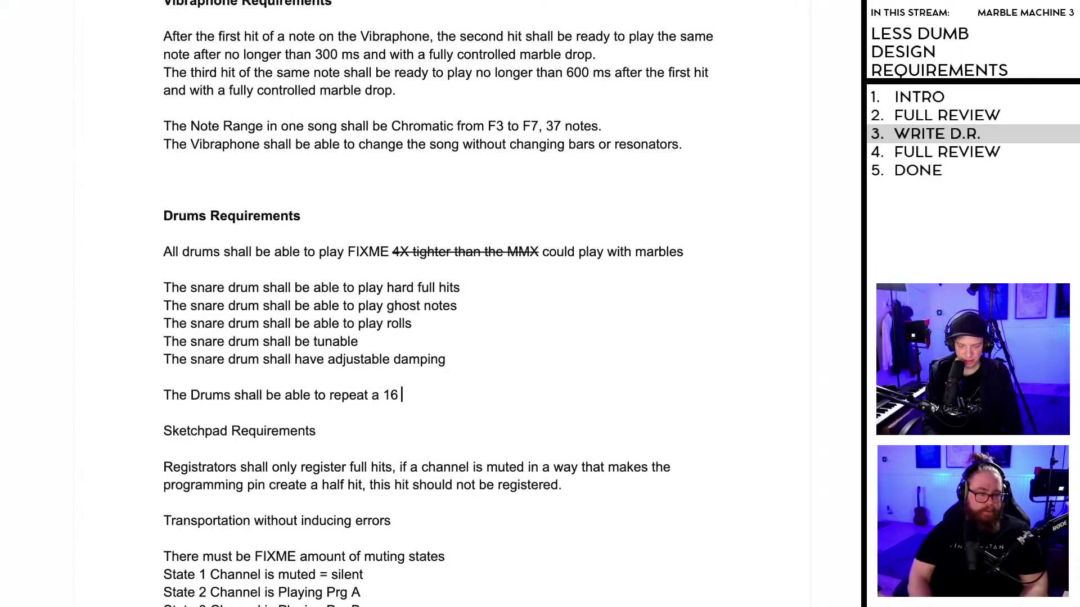
{"action": "type", "text": "beat patter"}
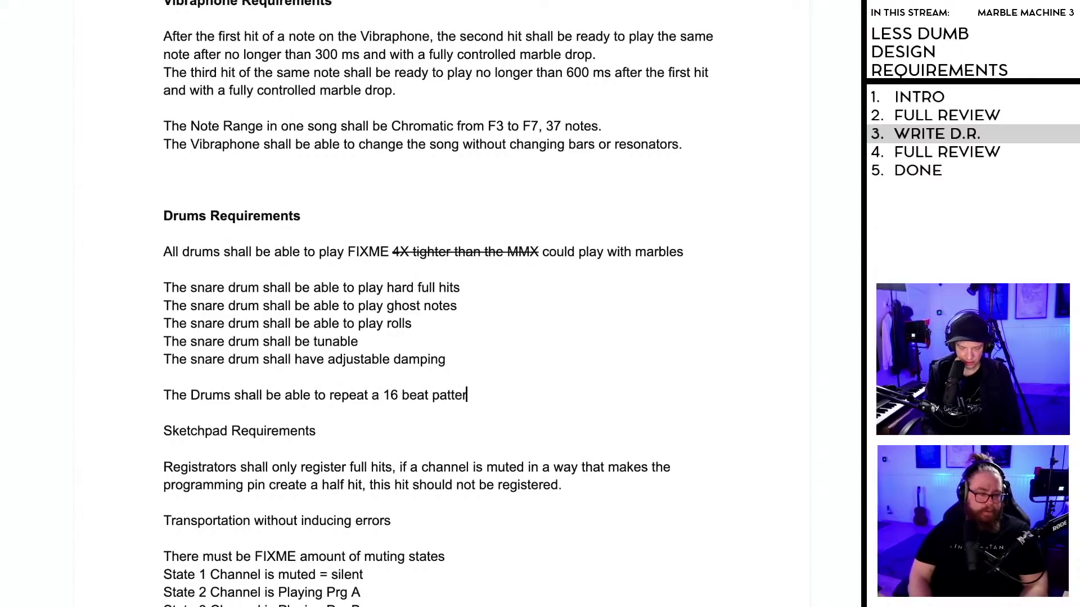
{"action": "type", "text": "n 4 times"}
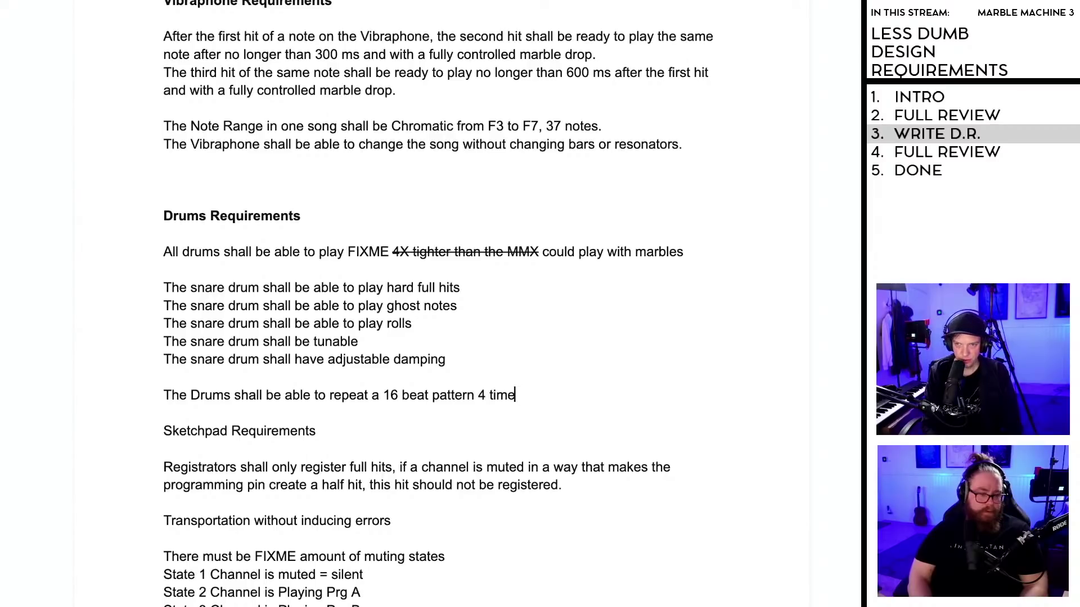
{"action": "key", "text": "BackSpace"}
{"action": "key", "text": "BackSpace"}
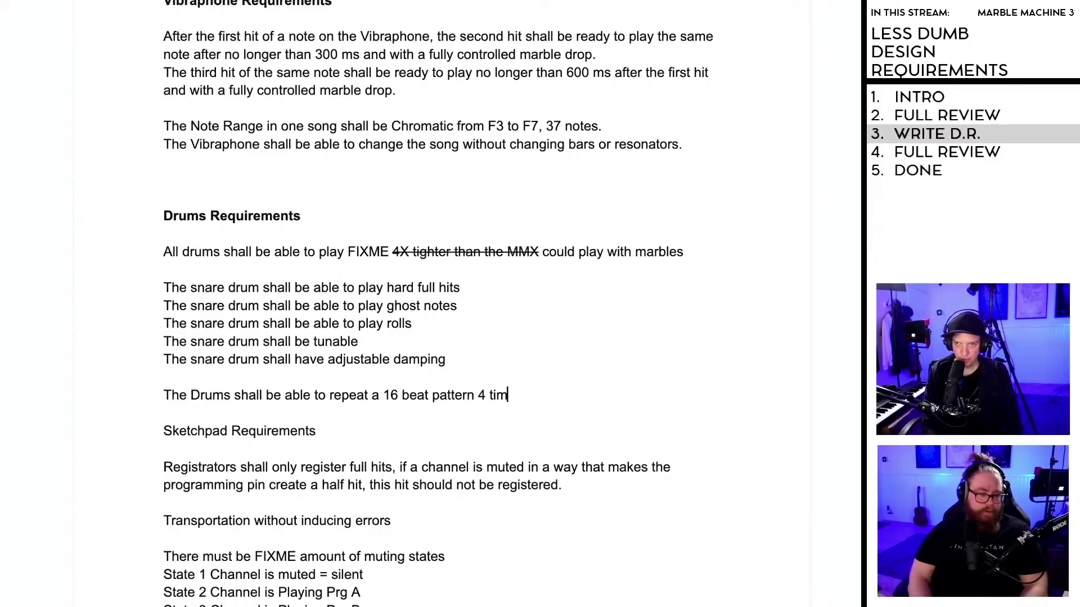
{"action": "type", "text": "es "}
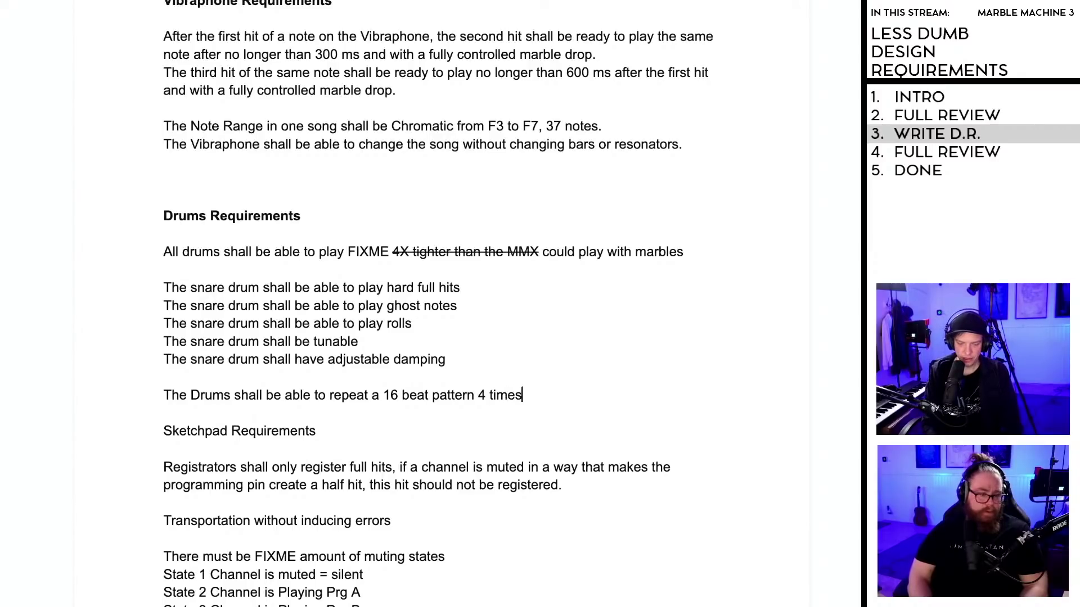
Step: Continue the drum pattern requirement with "while also being played by one full revolution of the programming wheel"
{"action": "type", "text": "while al"}
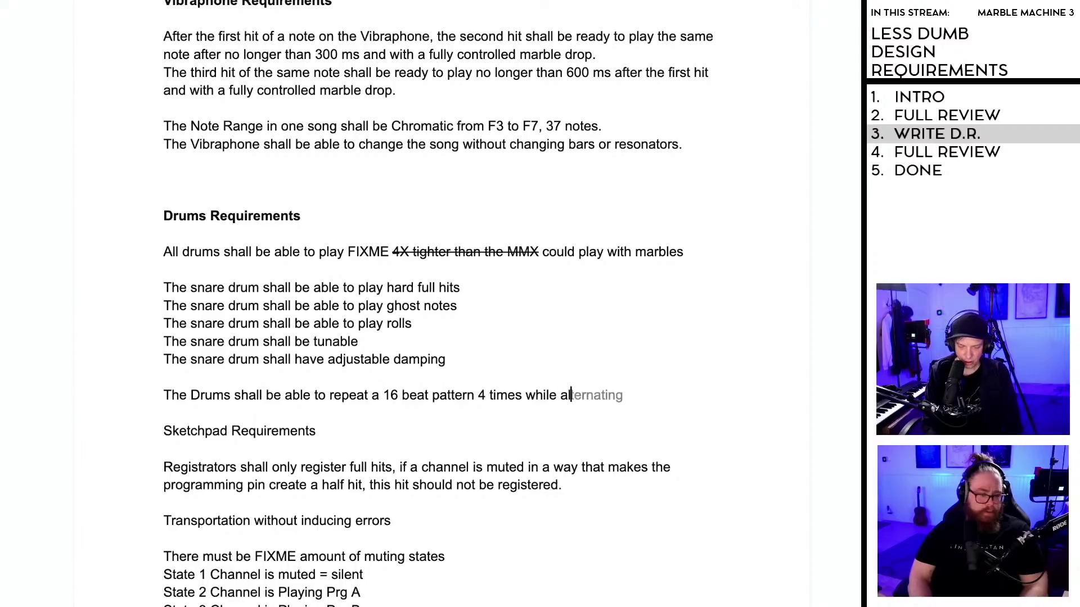
{"action": "type", "text": "so bei"}
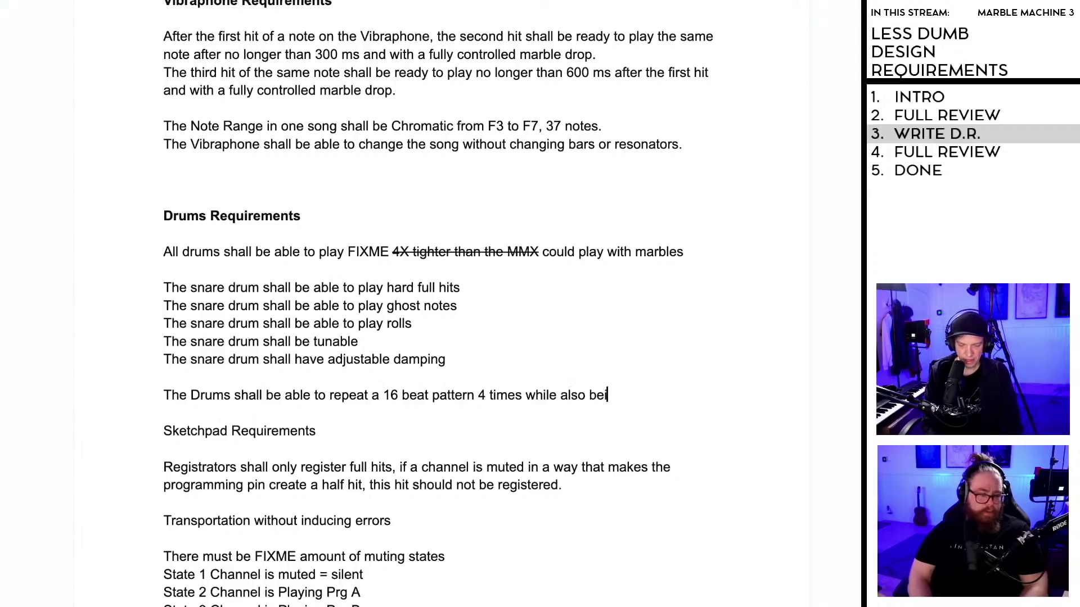
{"action": "type", "text": "ng played by "}
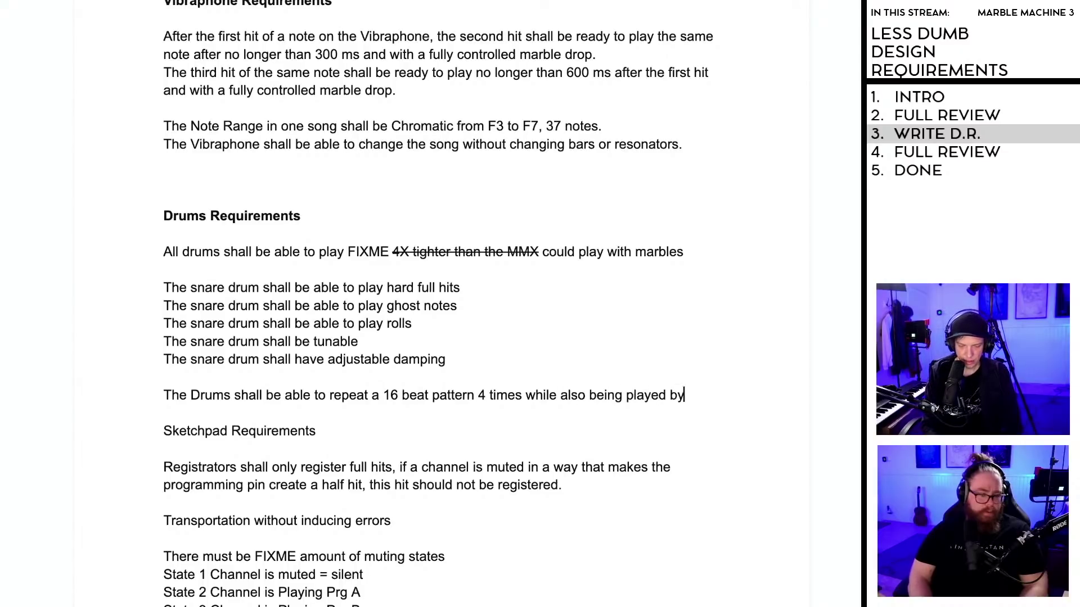
{"action": "type", "text": "one full "}
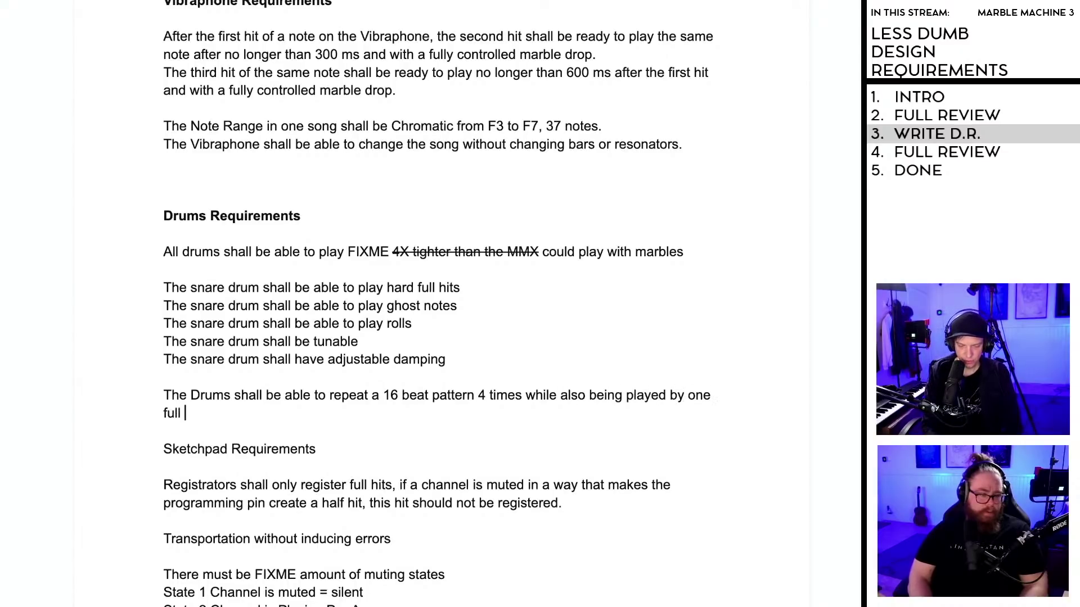
{"action": "type", "text": "revolution "}
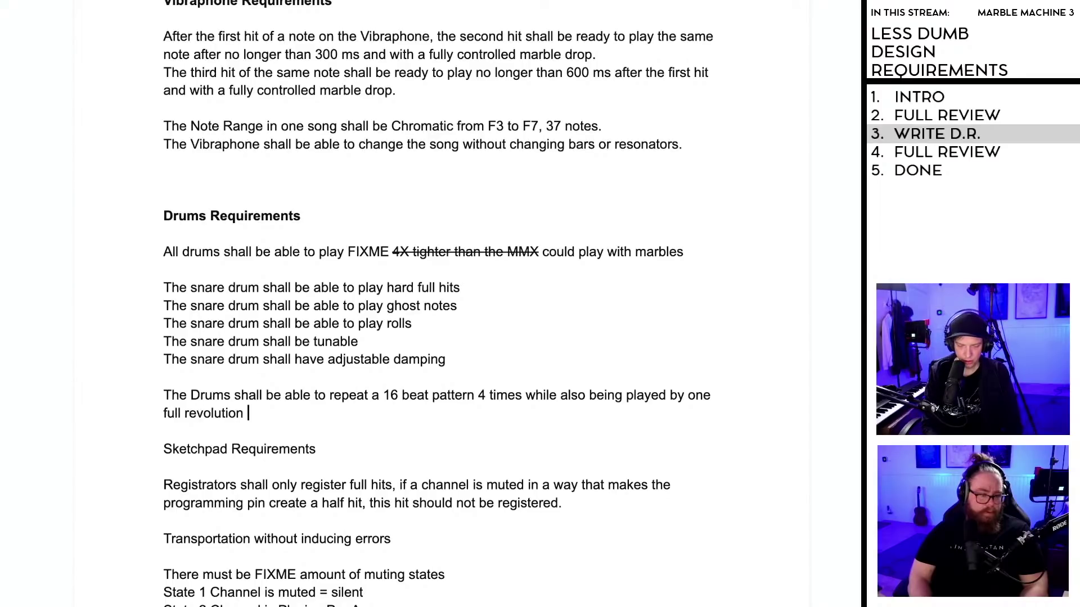
{"action": "type", "text": "of the"}
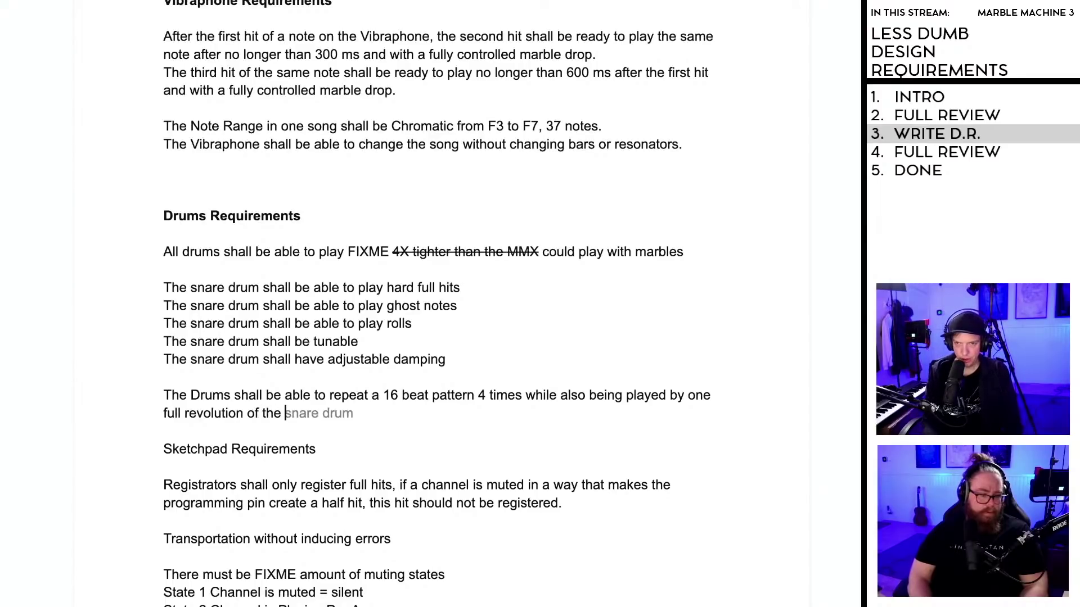
{"action": "scroll", "coordinate": [332, 402], "scroll_direction": "up", "scroll_amount": 15}
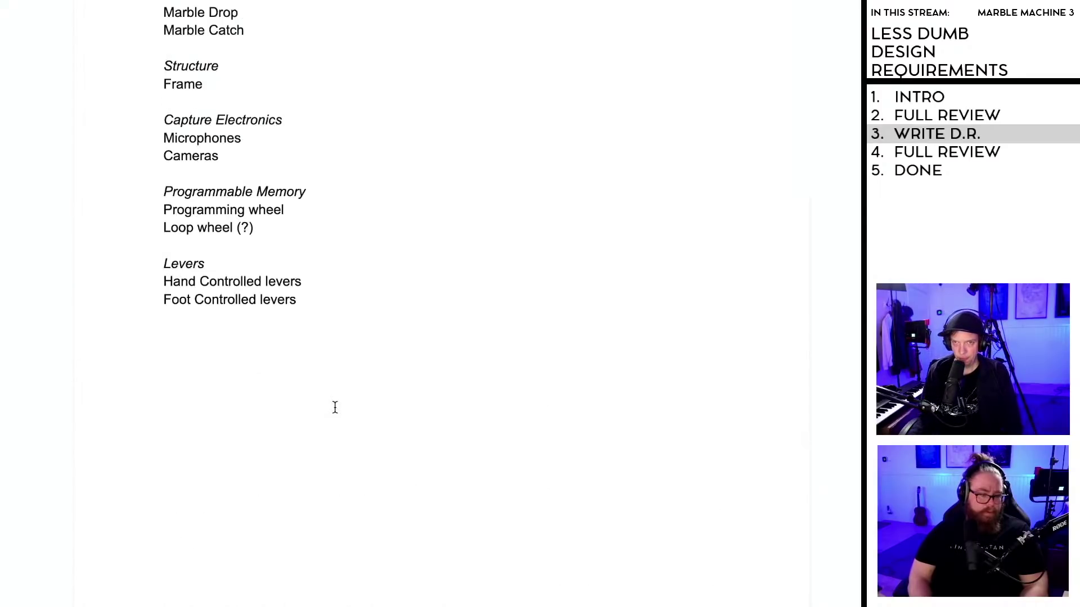
{"action": "scroll", "coordinate": [321, 285], "scroll_direction": "down", "scroll_amount": 15}
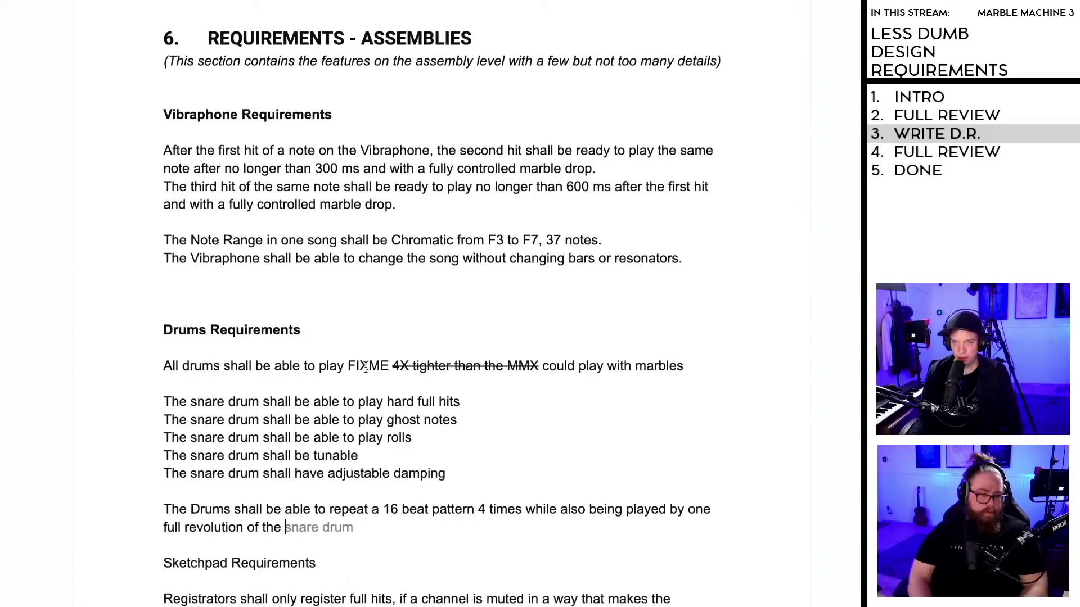
{"action": "type", "text": "pro"}
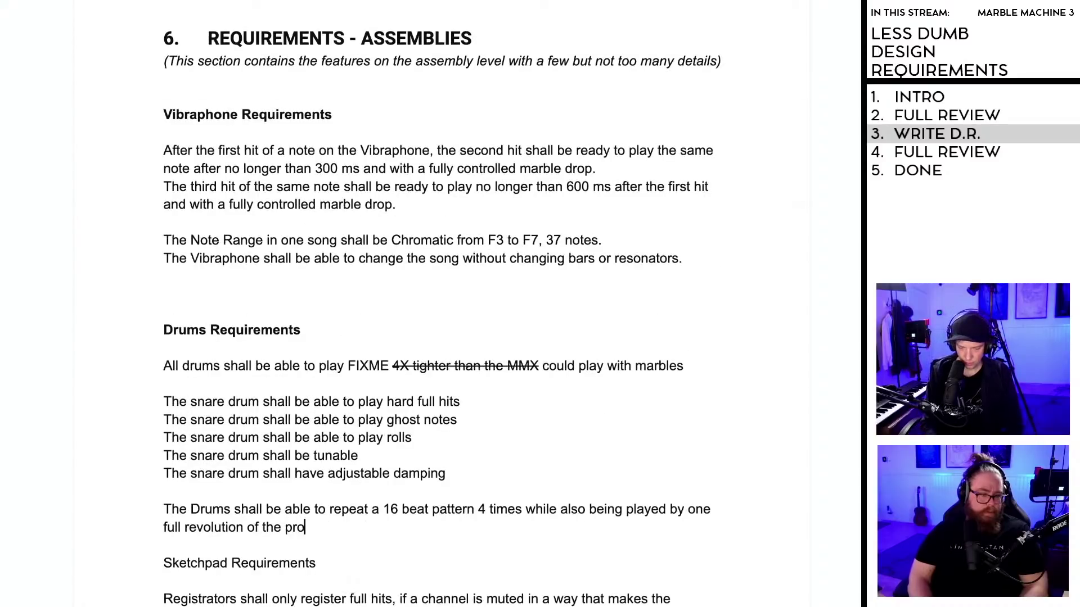
{"action": "type", "text": "gramming wheel"}
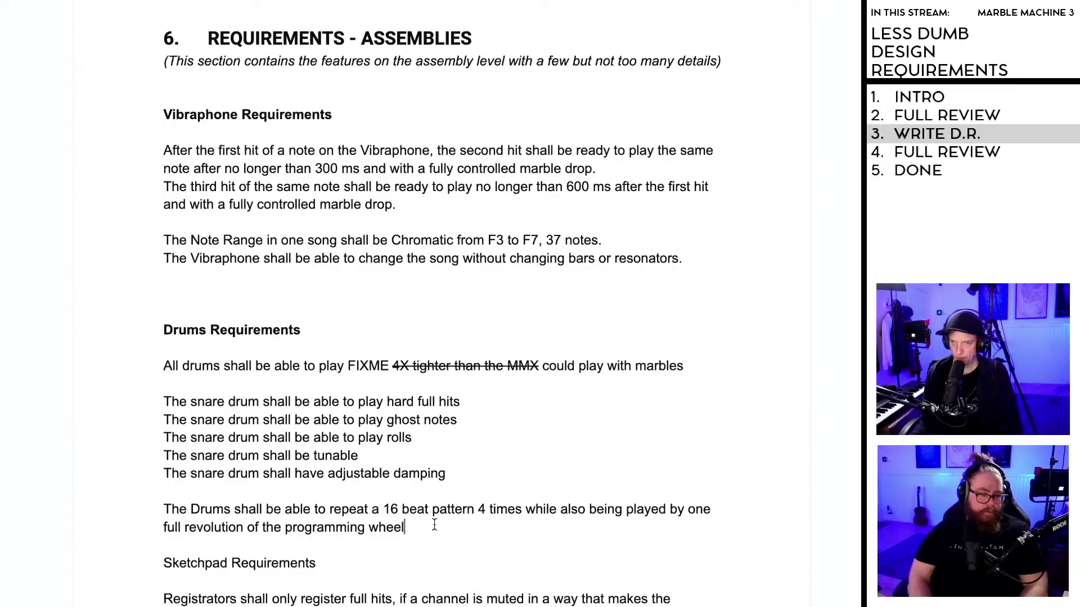
Step: Replace "while also" in the drum pattern requirement with "with added variations coming form notes"
{"action": "scroll", "coordinate": [434, 524], "scroll_direction": "down", "scroll_amount": 3}
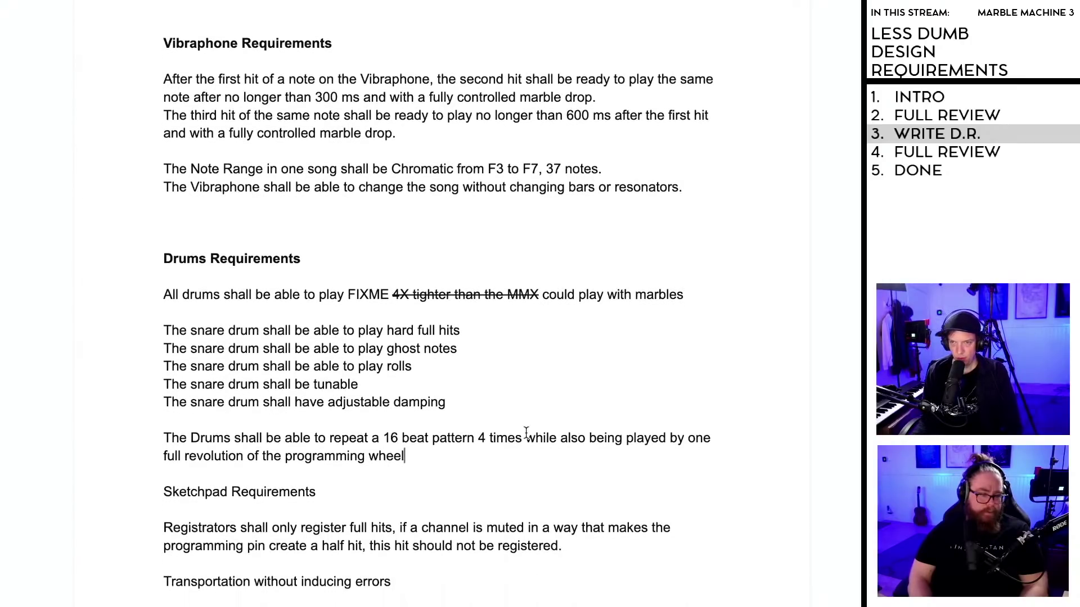
{"action": "left_click_drag", "start_coordinate": [527, 440], "coordinate": [584, 438]}
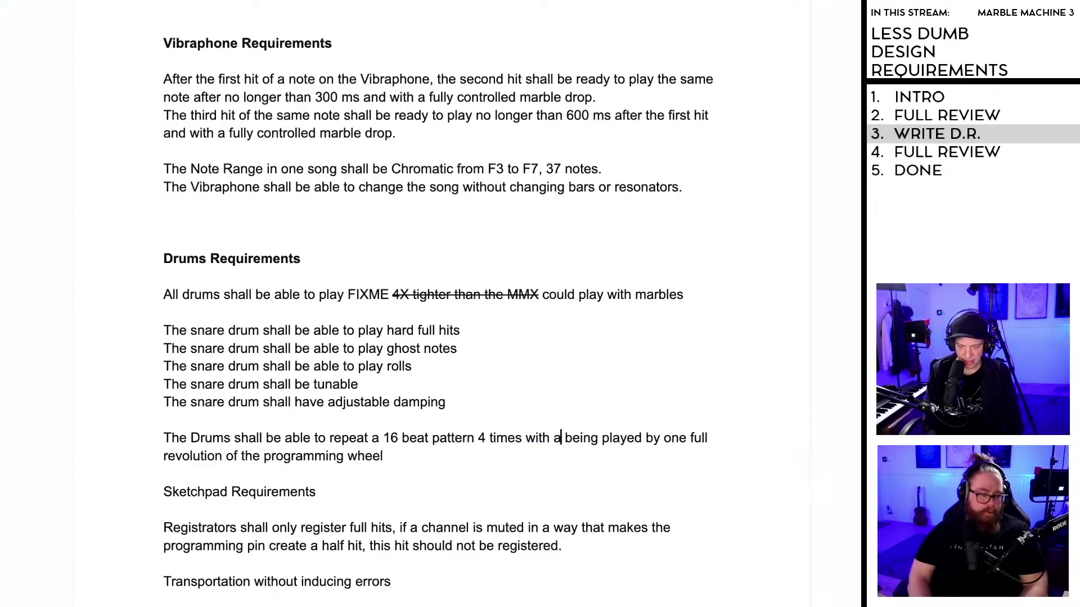
{"action": "type", "text": "dded va"}
{"action": "type", "text": "riations"}
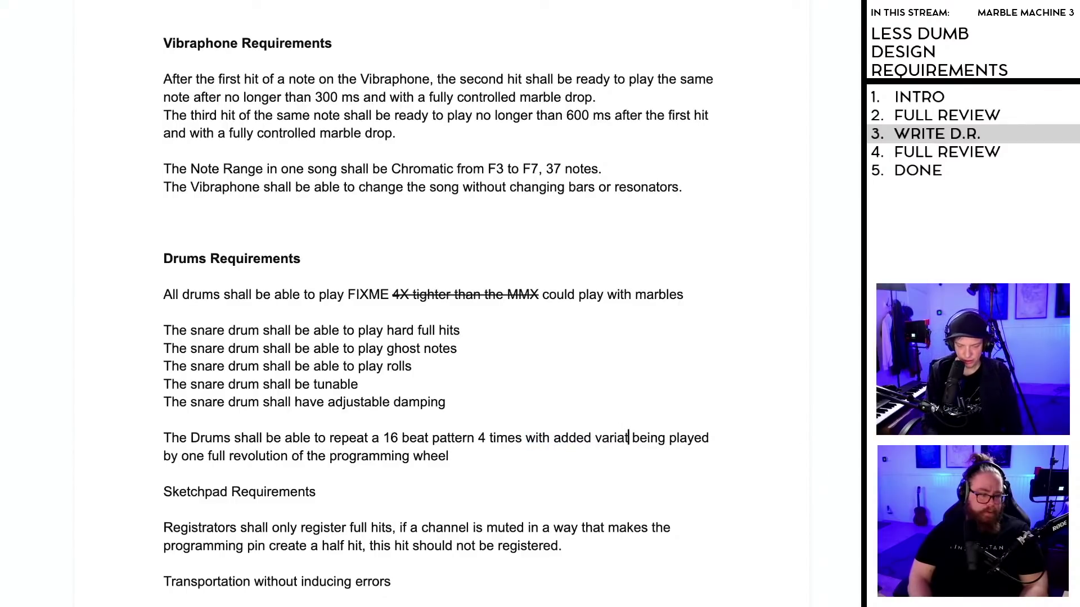
{"action": "type", "text": " co"}
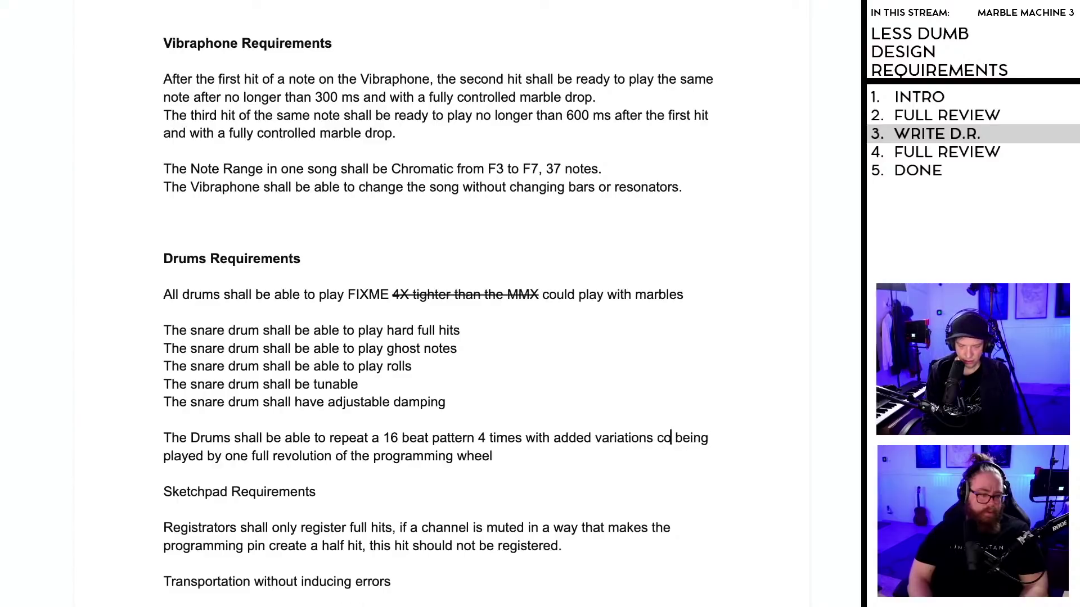
{"action": "type", "text": "ming form note"}
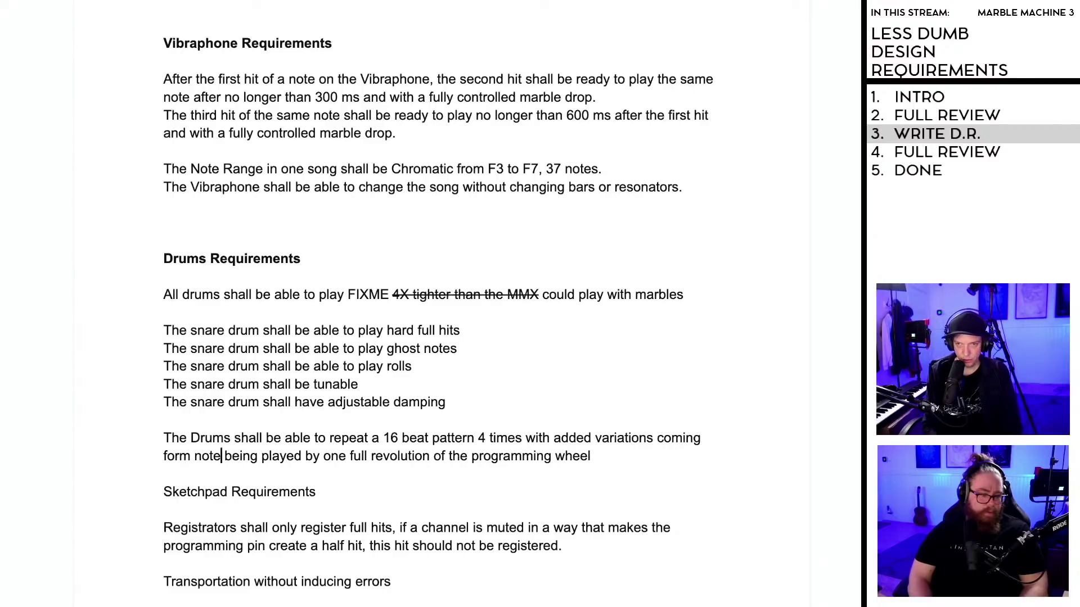
{"action": "type", "text": "s"}
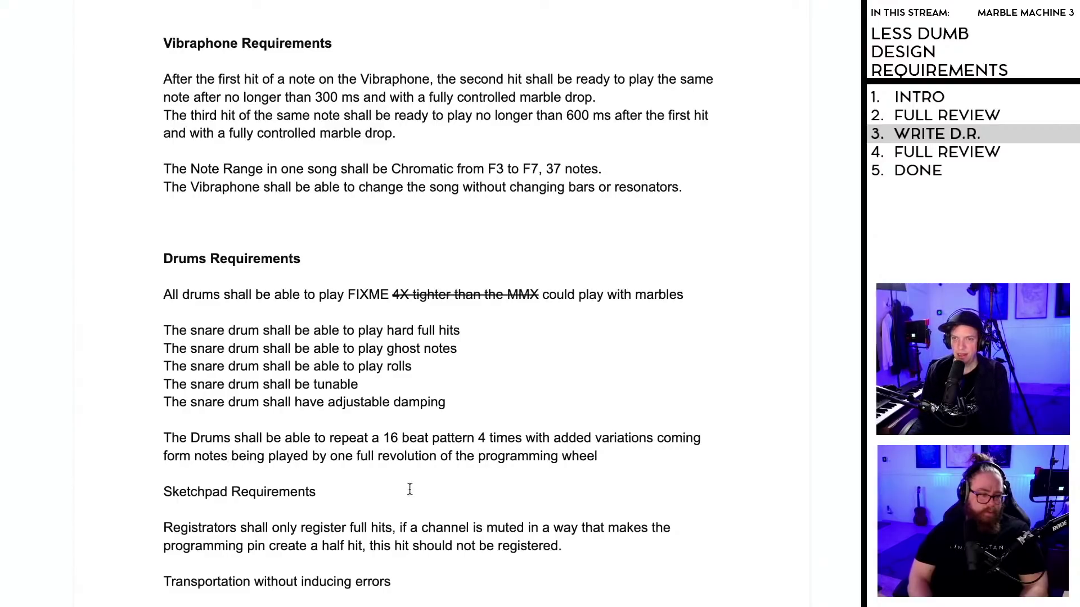
Step: In the drum pattern requirement, remove "one full revolution of" and end the sentence with "that turns one revolution."
{"action": "left_click_drag", "start_coordinate": [453, 457], "coordinate": [331, 457]}
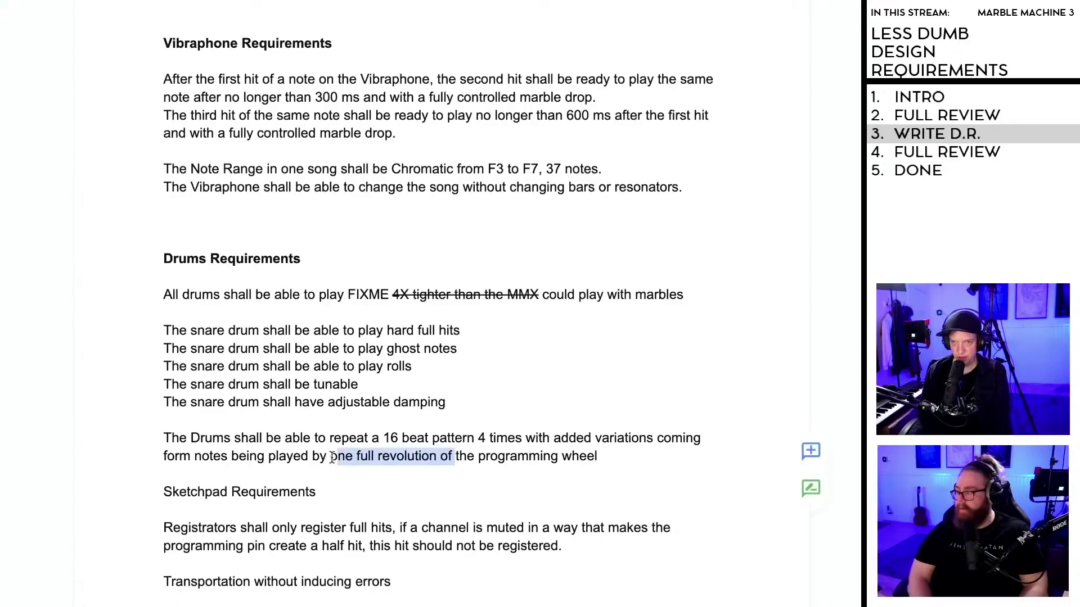
{"action": "key", "text": "BackSpace"}
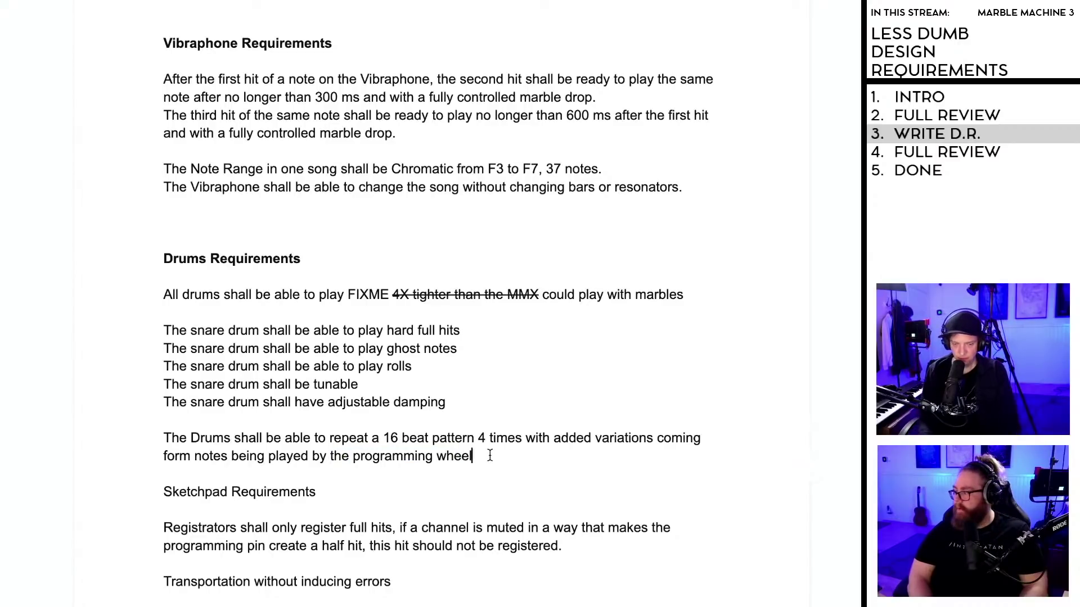
{"action": "type", "text": "that turns"}
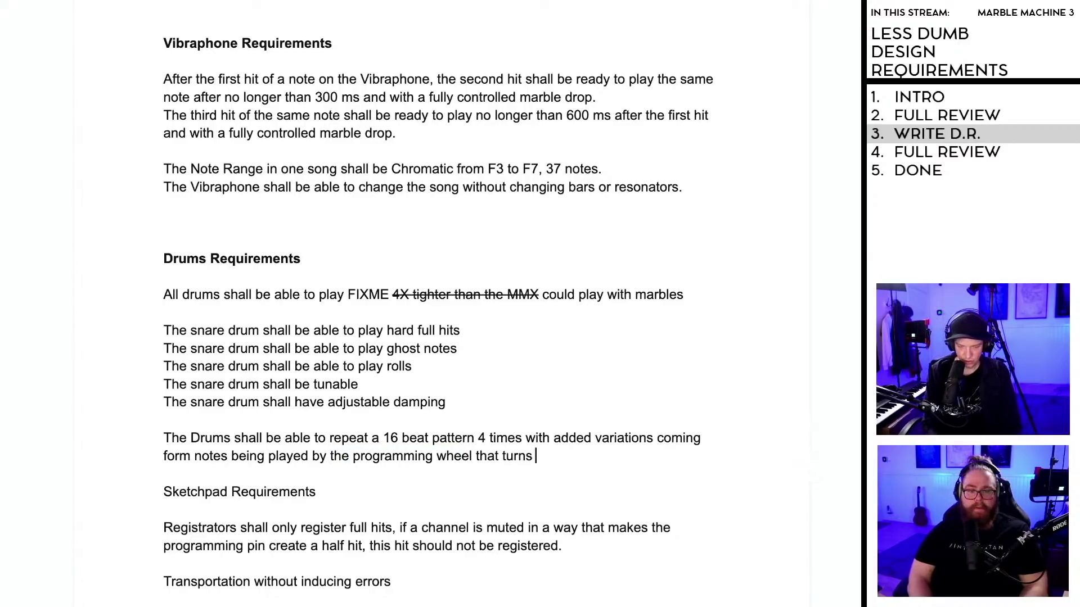
{"action": "type", "text": " one revolution."}
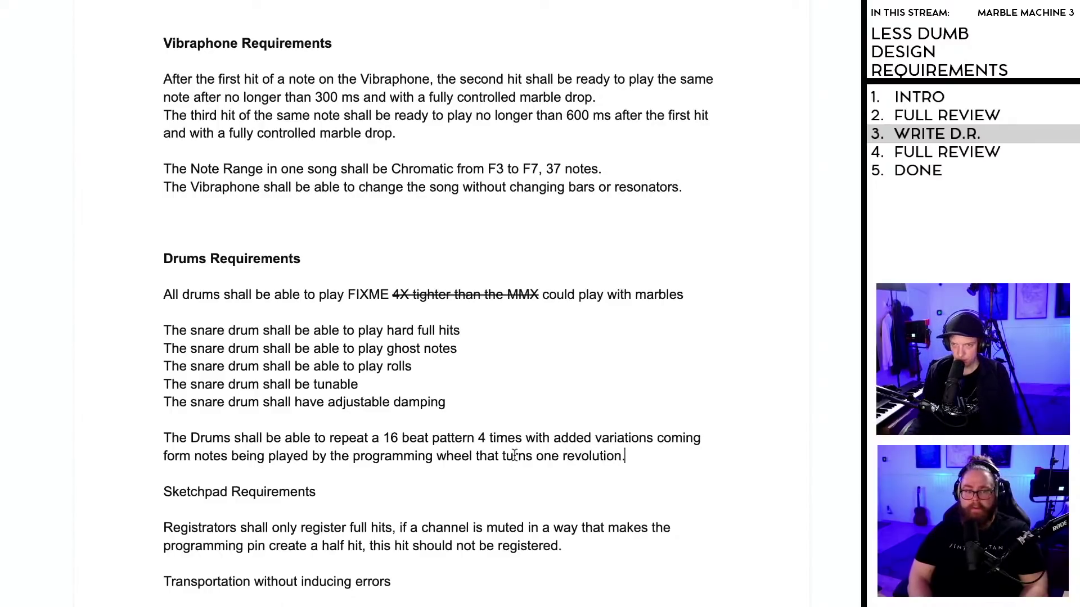
Step: Move the drum pattern requirement from below the snare drum lines to directly under the first drum requirement
{"action": "left_click_drag", "start_coordinate": [631, 458], "coordinate": [162, 444]}
{"action": "key", "text": "ctrl+c"}
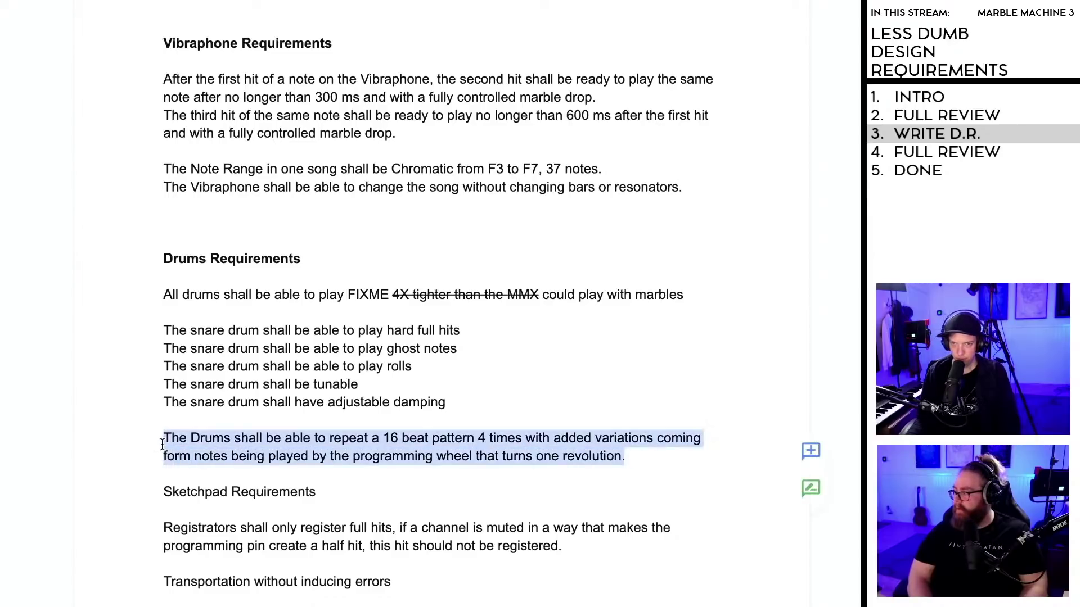
{"action": "key", "text": "BackSpace"}
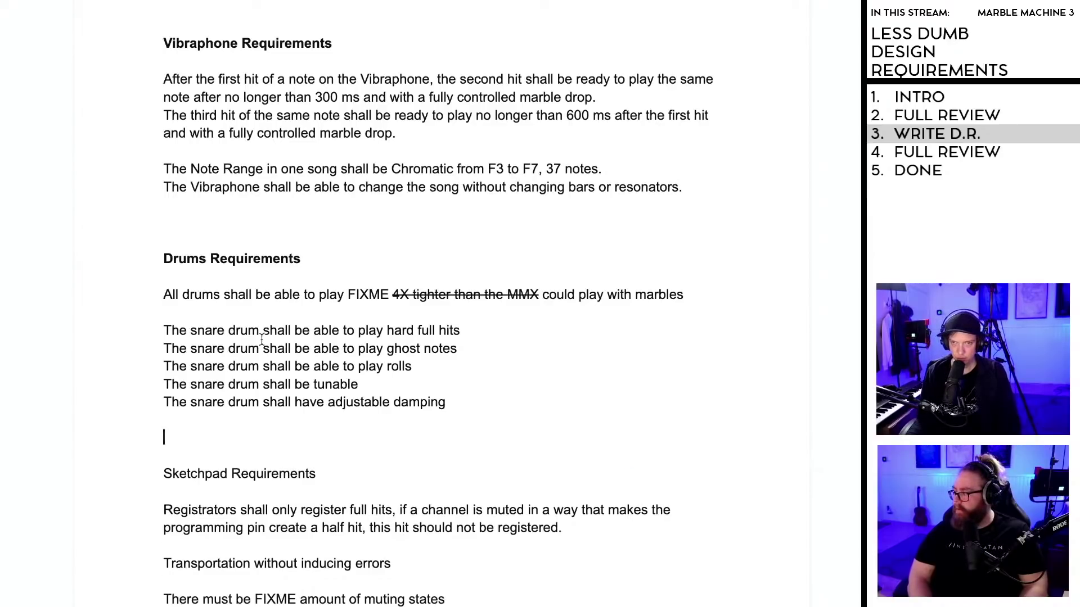
{"action": "key", "text": "Return"}
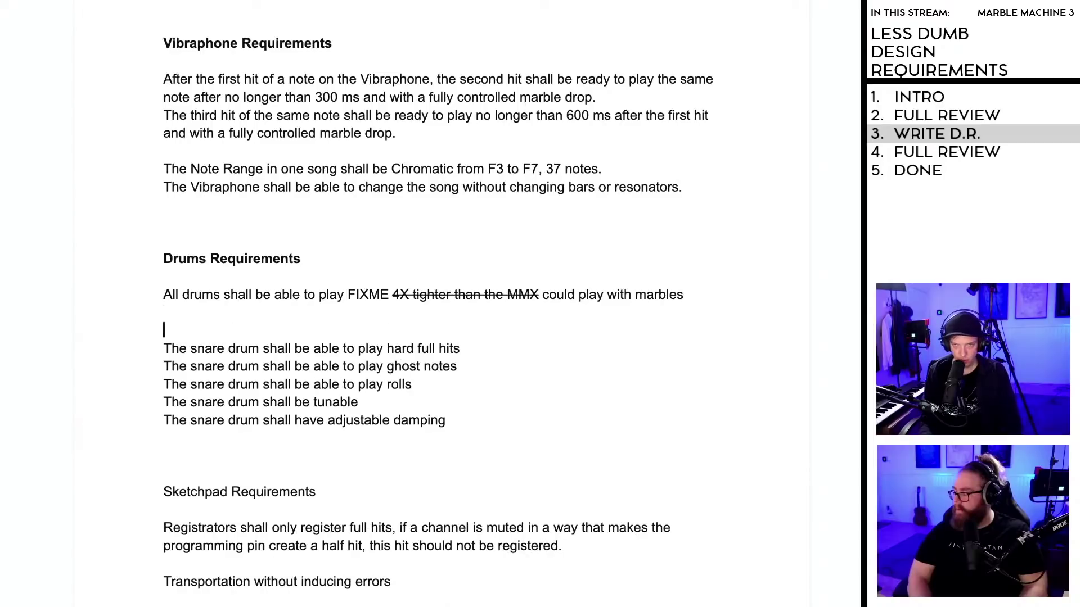
{"action": "key", "text": "ctrl+v"}
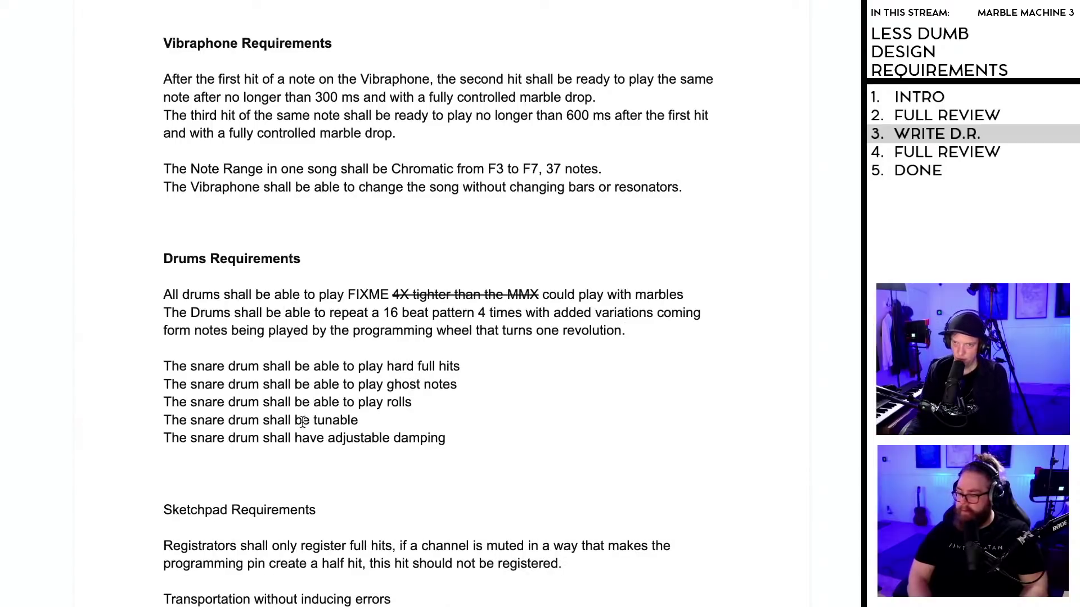
{"action": "double_click", "coordinate": [441, 465]}
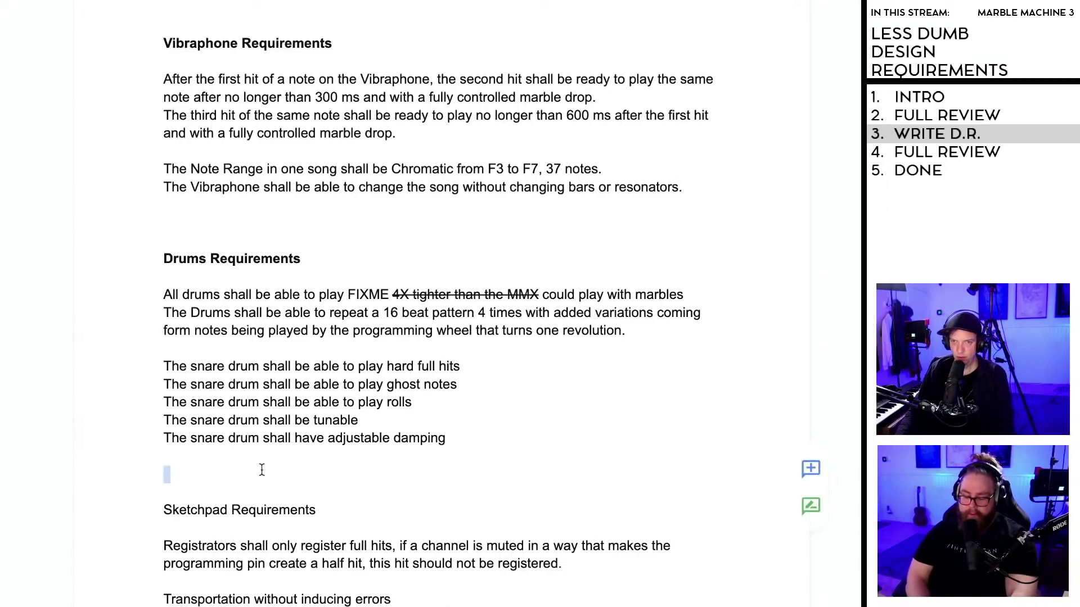
{"action": "left_click", "coordinate": [244, 453]}
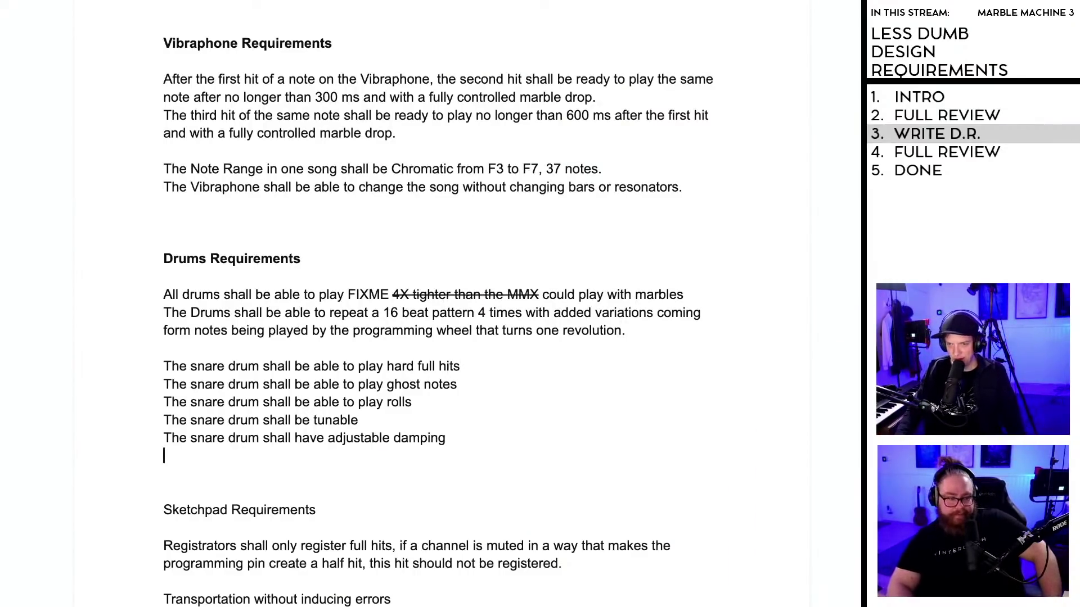
{"action": "scroll", "coordinate": [360, 540], "scroll_direction": "down", "scroll_amount": 2}
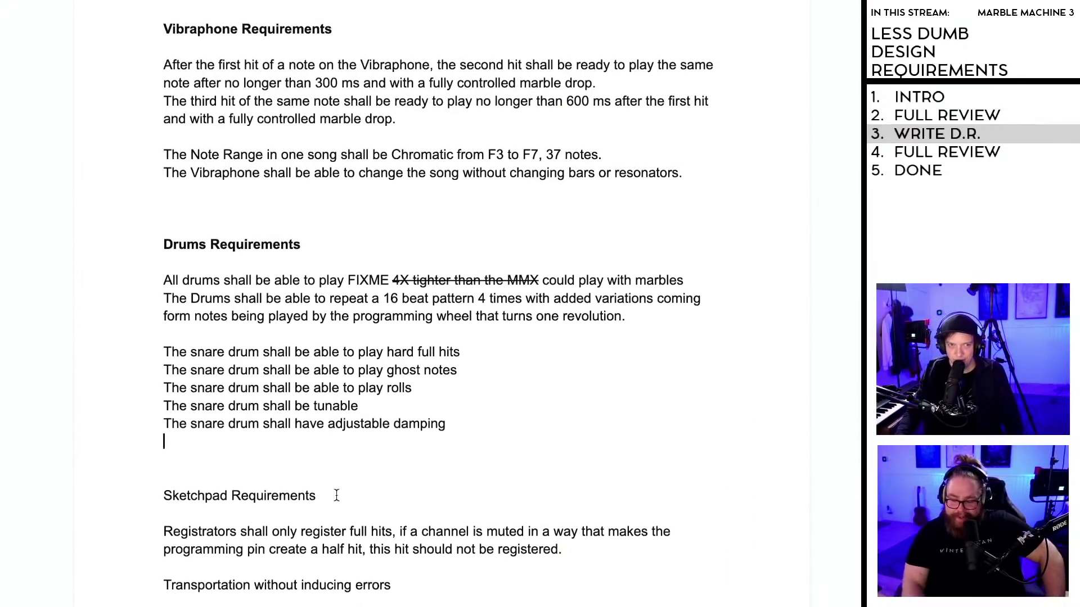
{"action": "scroll", "coordinate": [397, 511], "scroll_direction": "down", "scroll_amount": 1}
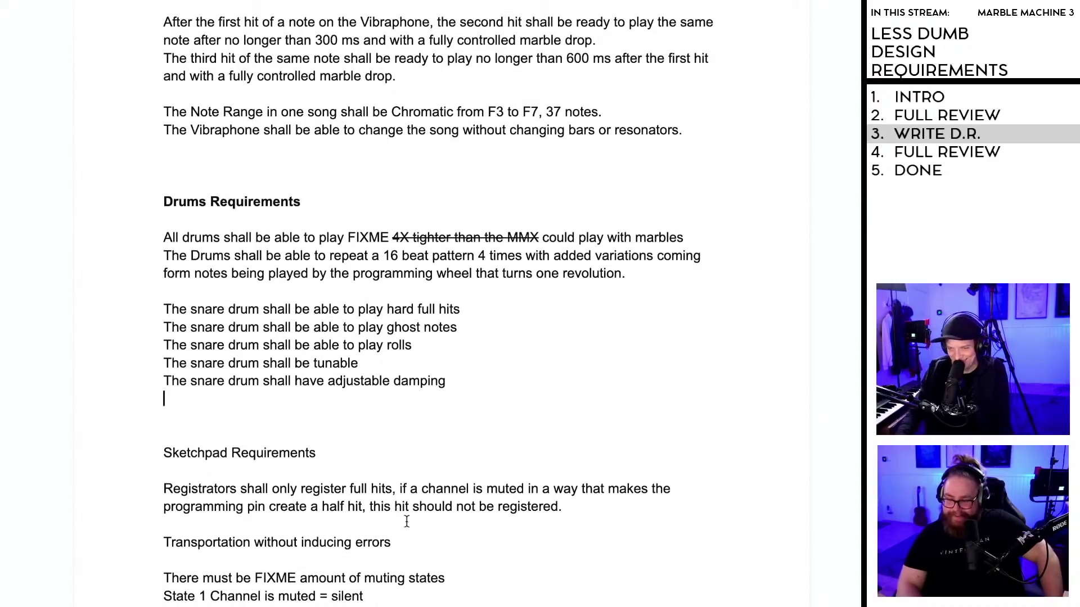
{"action": "scroll", "coordinate": [406, 522], "scroll_direction": "down", "scroll_amount": 4}
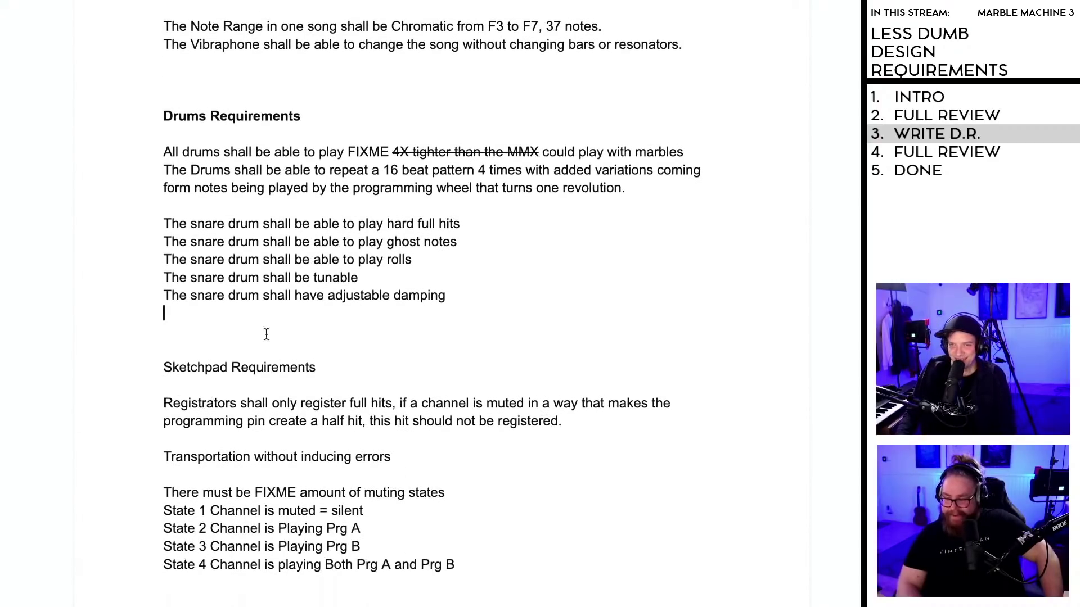
{"action": "scroll", "coordinate": [374, 307], "scroll_direction": "up", "scroll_amount": 4}
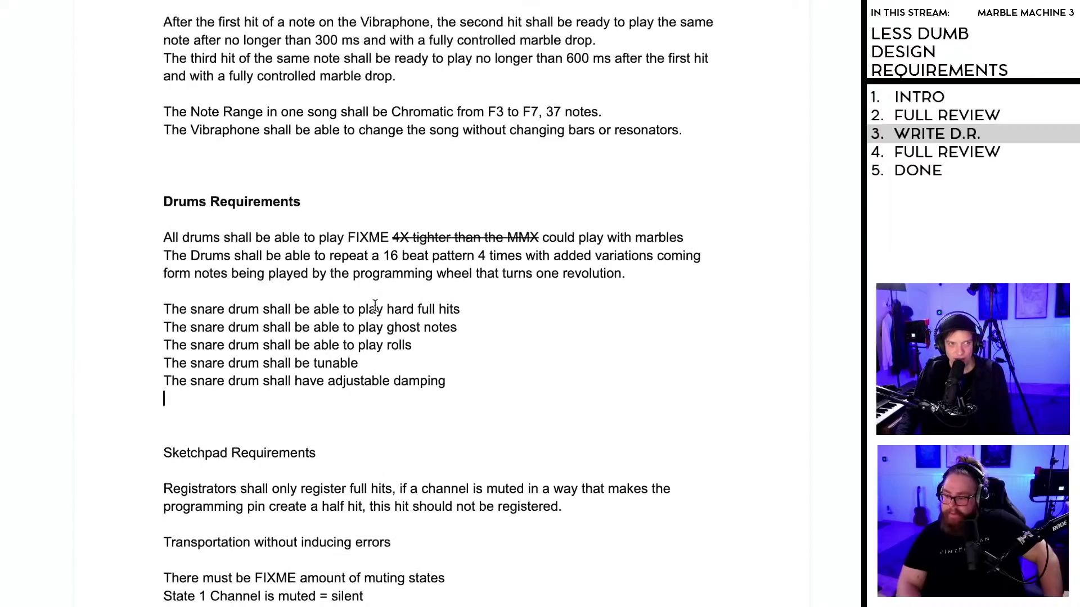
{"action": "left_click_drag", "start_coordinate": [538, 237], "coordinate": [427, 237]}
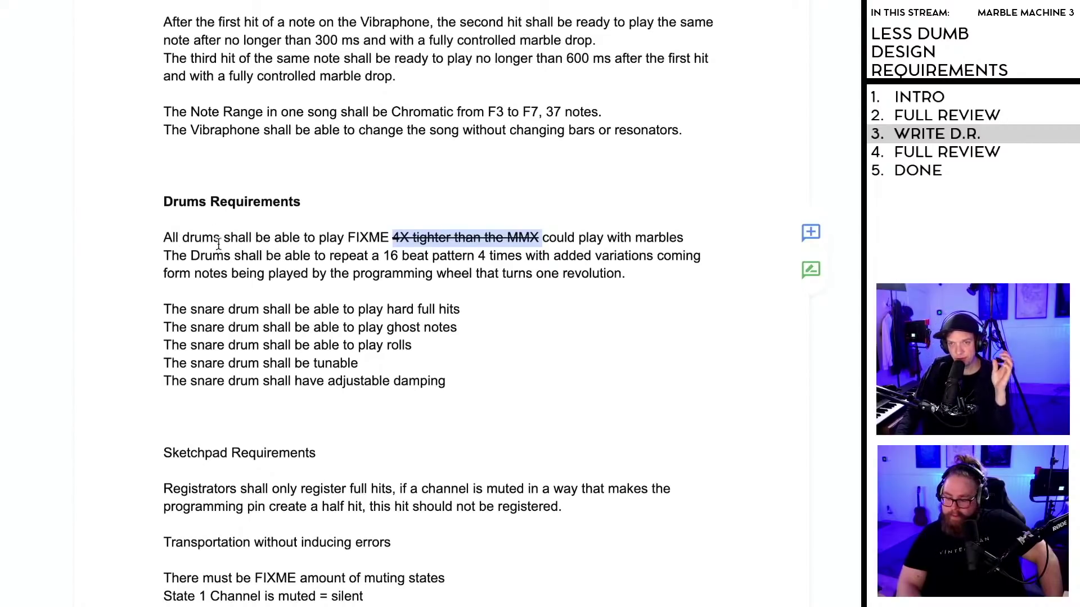
Step: Insert an empty line above the drum pattern requirement and reword its pattern as "the 16 beat loop wheel pattern"
{"action": "left_click", "coordinate": [164, 255]}
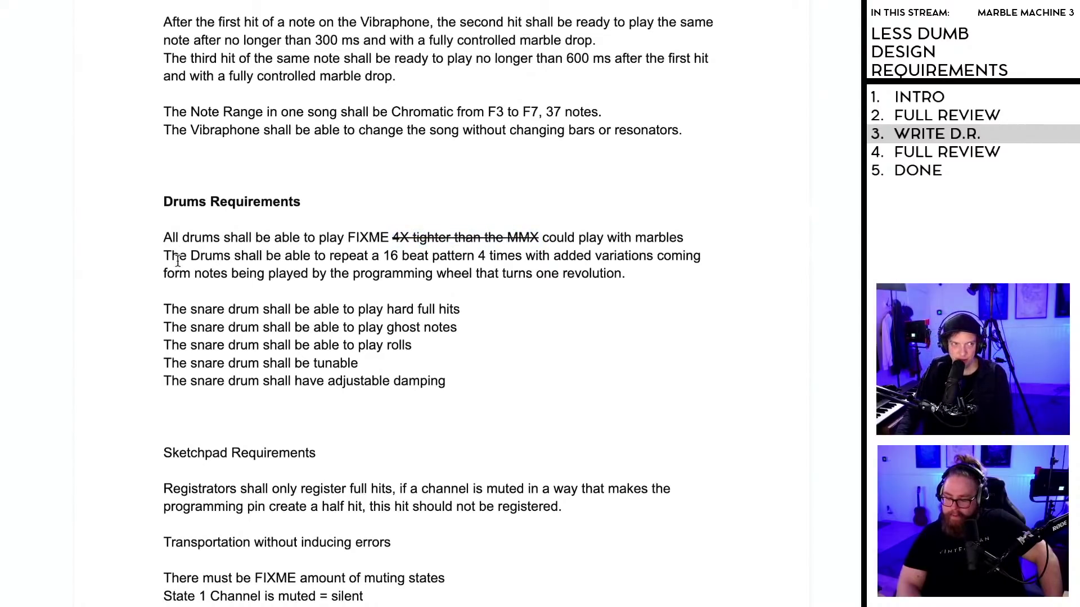
{"action": "key", "text": "Return"}
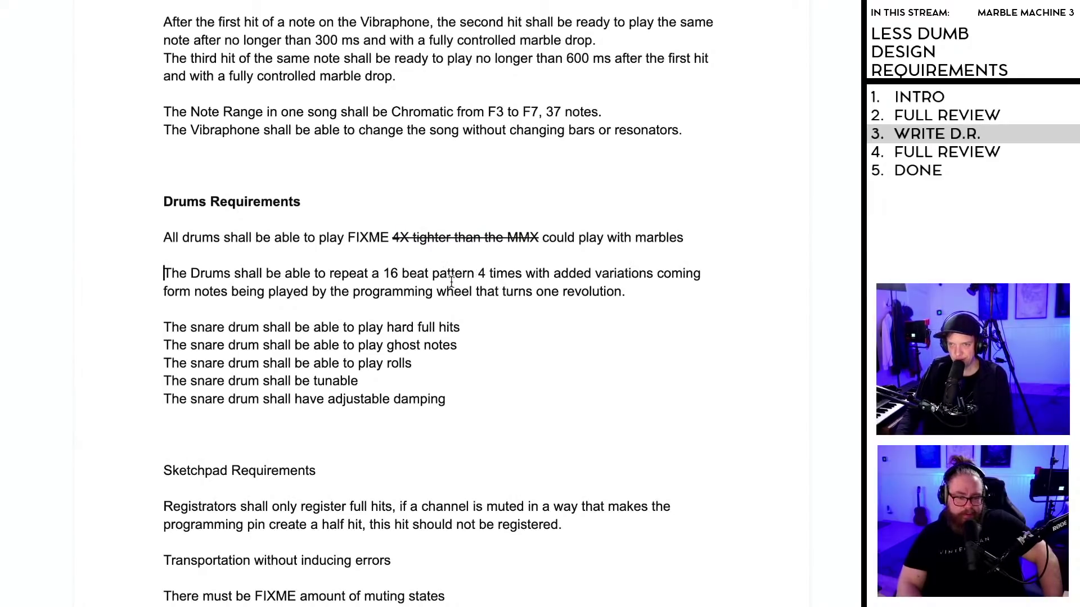
{"action": "left_click", "coordinate": [377, 274]}
{"action": "key", "text": "BackSpace"}
{"action": "key", "text": "BackSpace"}
{"action": "type", "text": "the"}
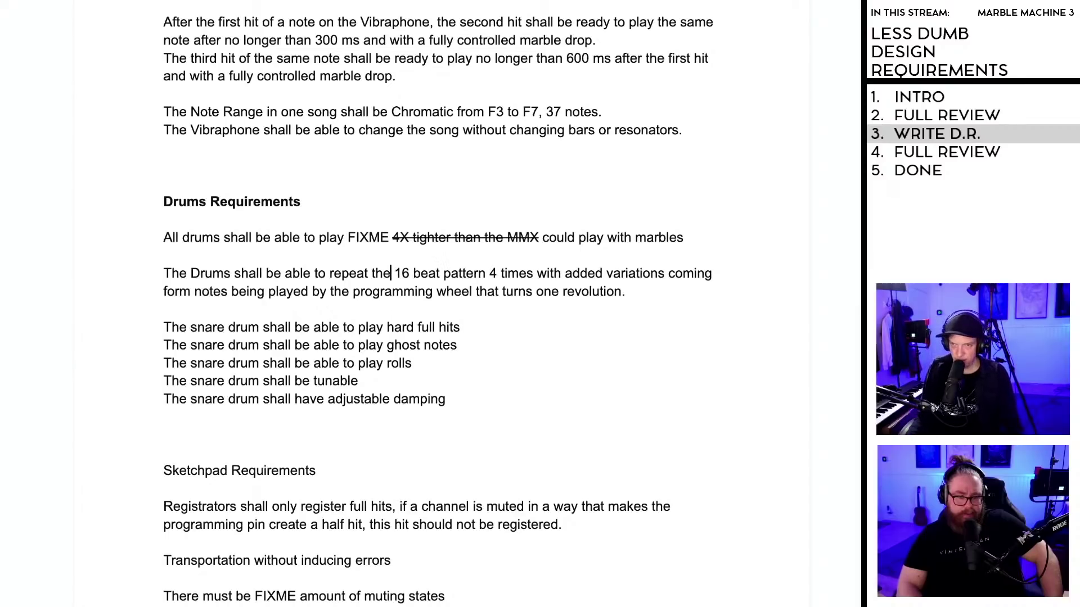
{"action": "left_click", "coordinate": [443, 274]}
{"action": "type", "text": "loop wheel"}
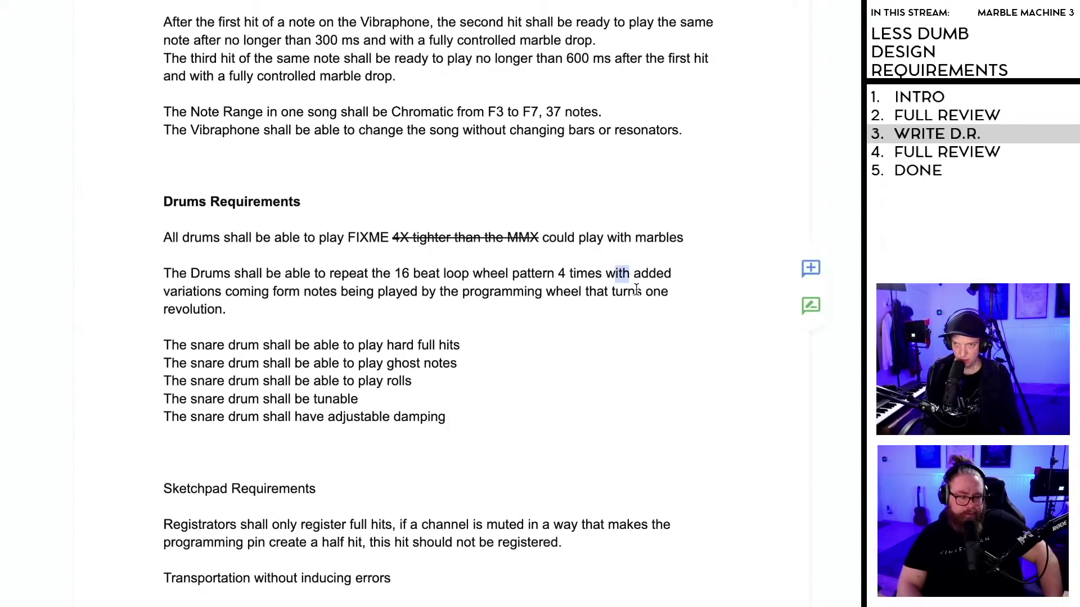
Step: Replace "with" after "4 times" with "per one revolution of the programming wheel." and put the remaining text on a new line
{"action": "key", "text": "BackSpace"}
{"action": "type", "text": "p"}
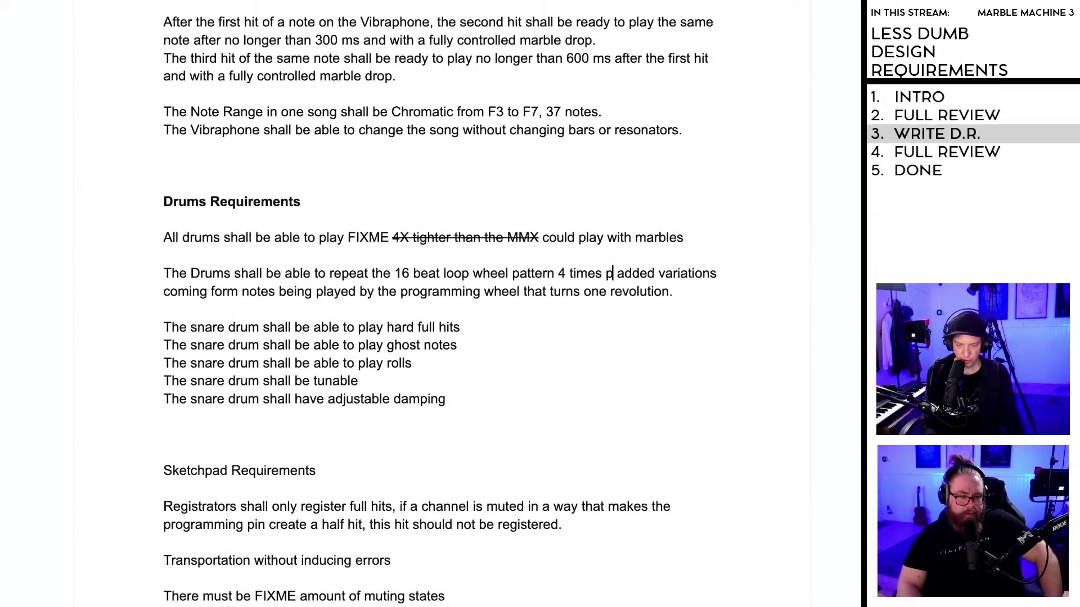
{"action": "type", "text": "er one revolut"}
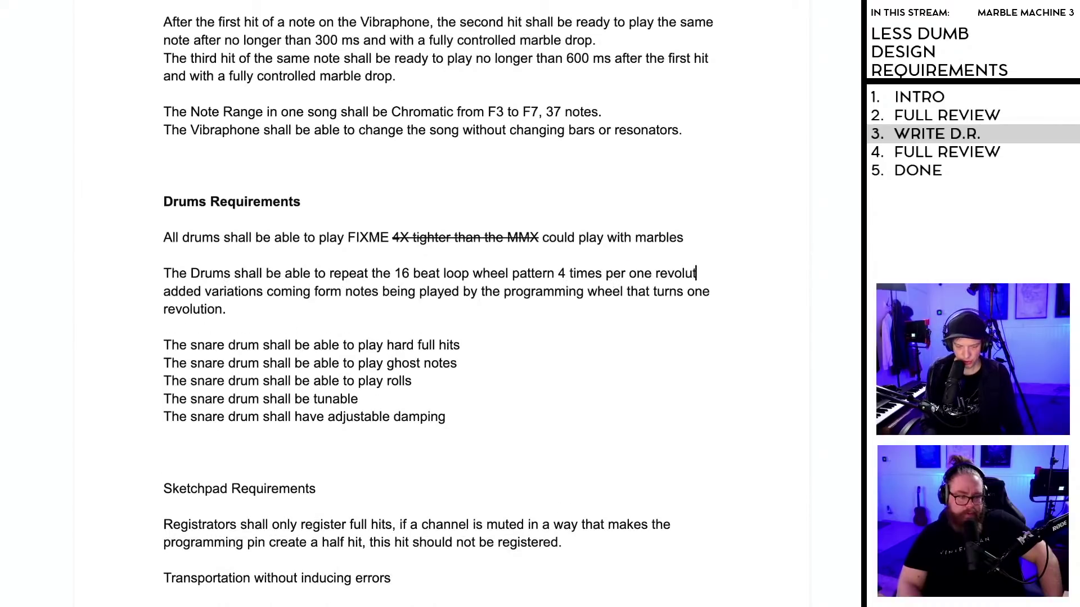
{"action": "type", "text": "ion of the progra"}
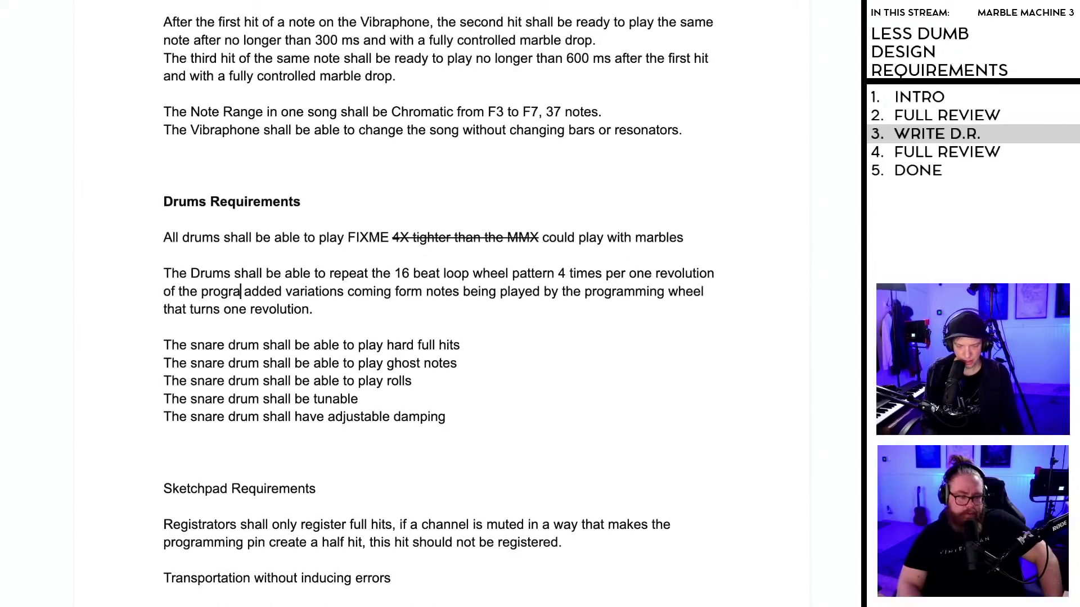
{"action": "type", "text": "mming whee"}
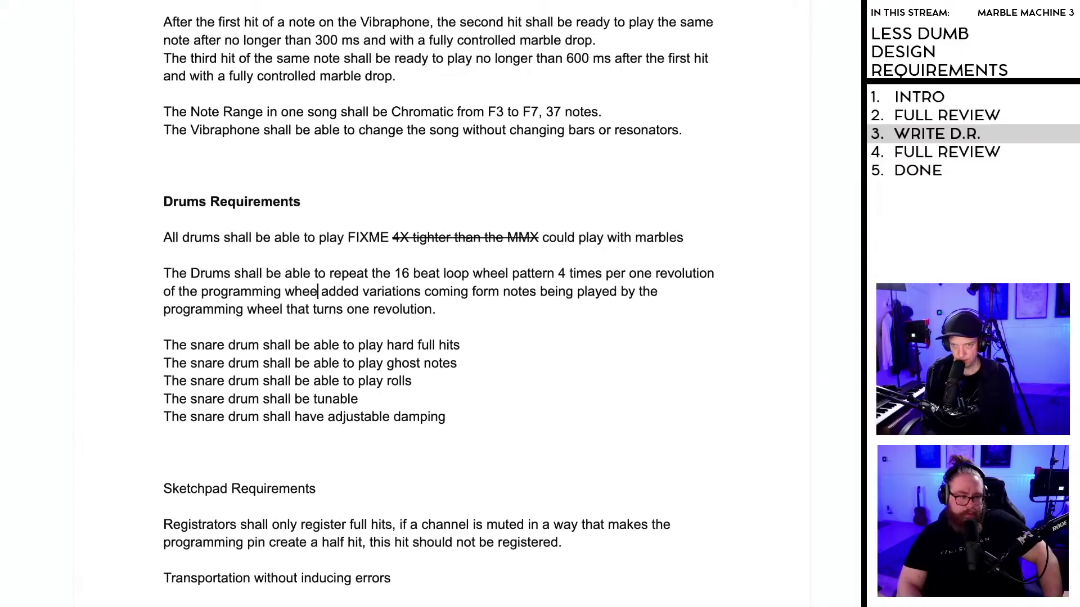
{"action": "type", "text": "l."}
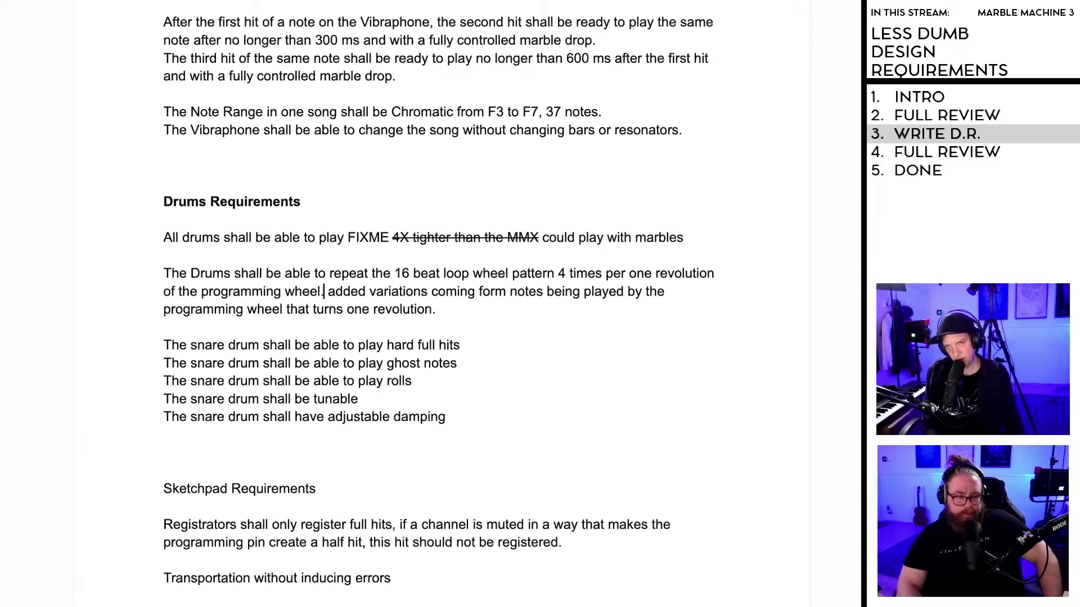
{"action": "key", "text": "Return"}
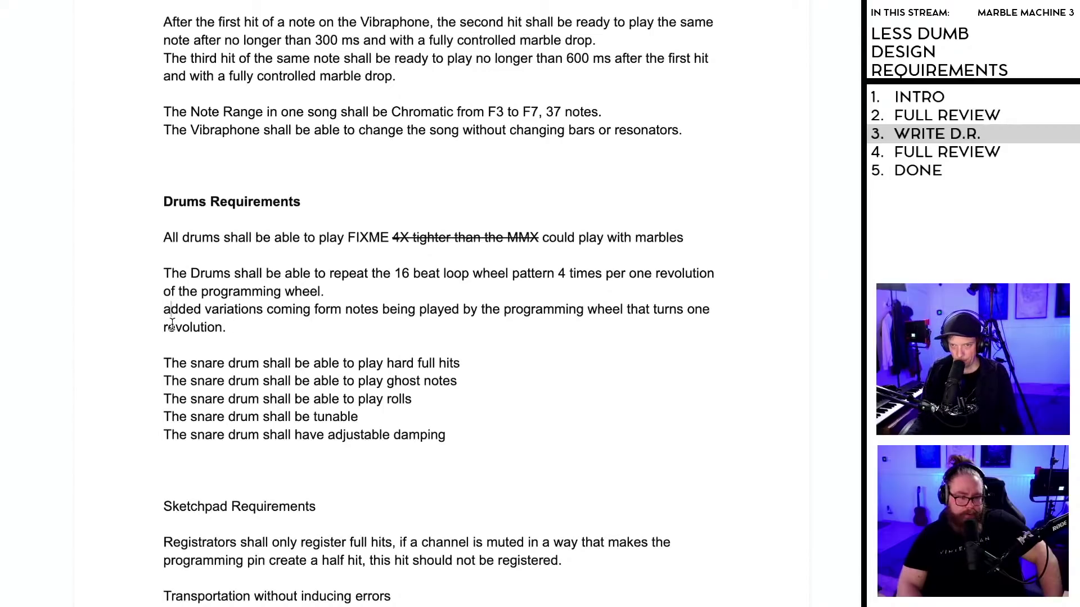
Step: Replace "added" at the start of the variations line with "The Drums shall be able to add"
{"action": "double_click", "coordinate": [183, 311]}
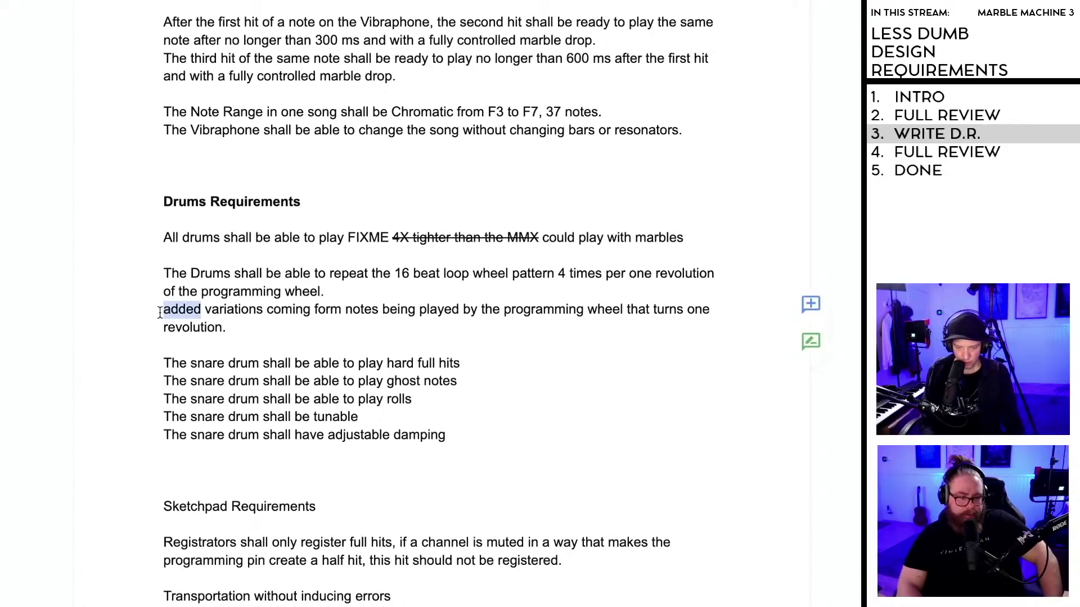
{"action": "type", "text": "The d"}
{"action": "key", "text": "BackSpace"}
{"action": "type", "text": "Drums "}
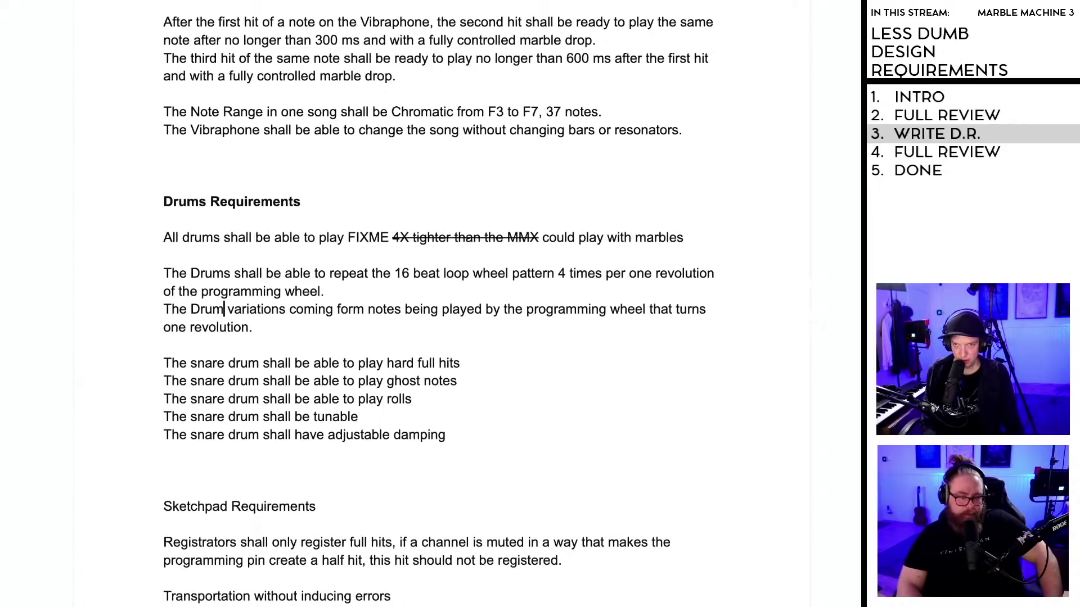
{"action": "type", "text": "shall be "}
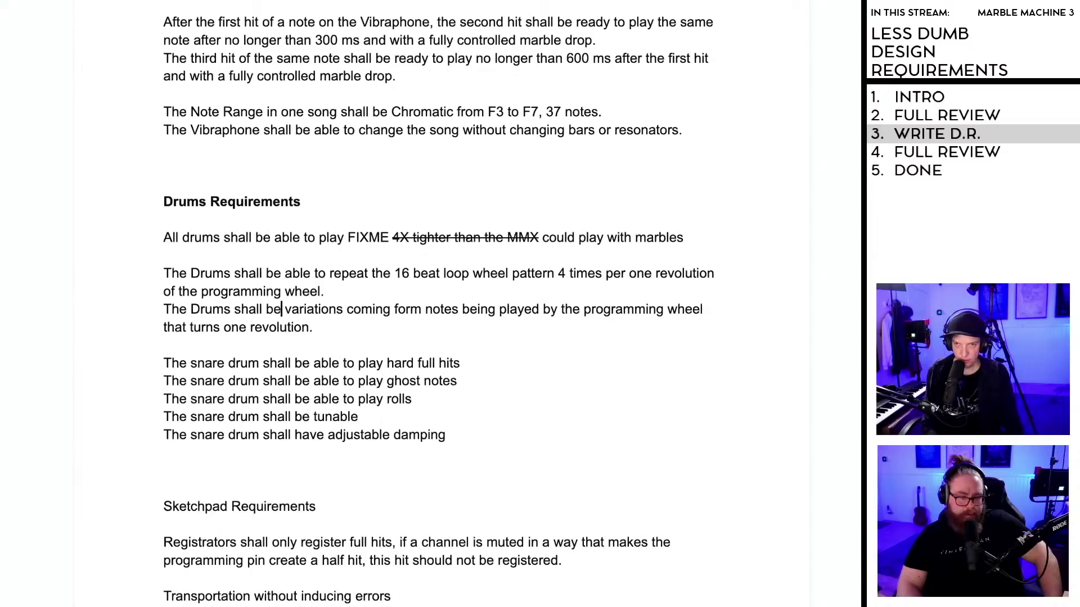
{"action": "type", "text": "able to add"}
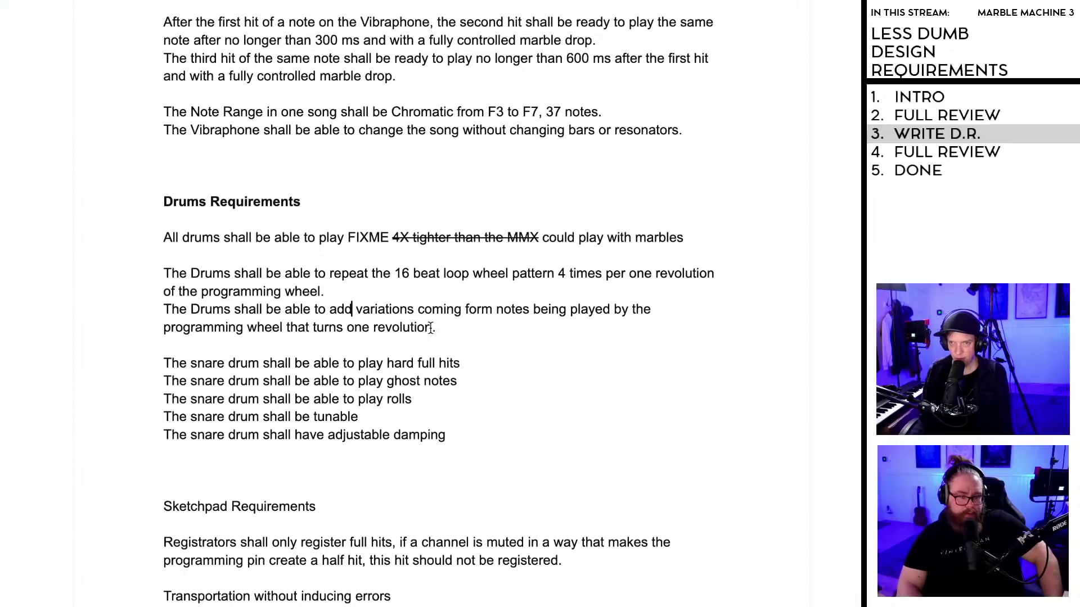
Step: In the drum variations requirement, delete "that turns one revolution" and insert "over 64 beats" after "variations"
{"action": "left_click_drag", "start_coordinate": [431, 328], "coordinate": [284, 330]}
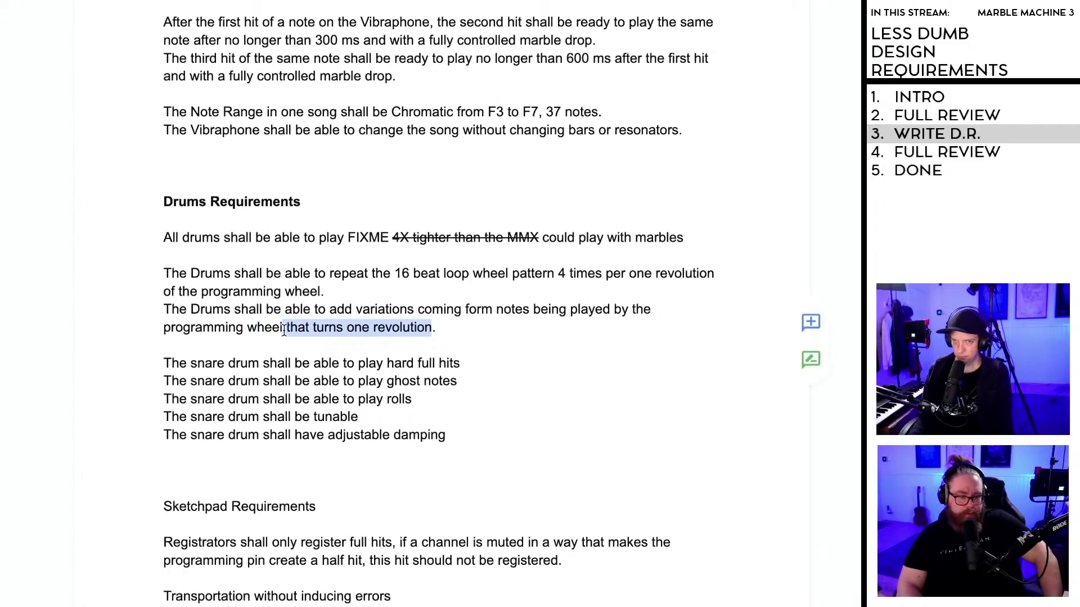
{"action": "key", "text": "BackSpace"}
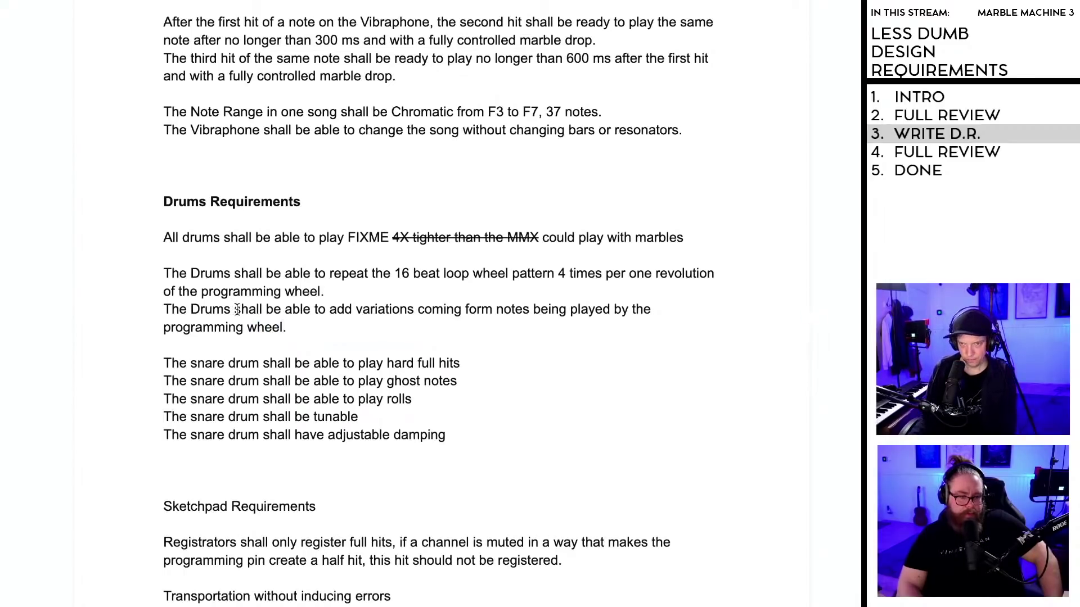
{"action": "type", "text": "."}
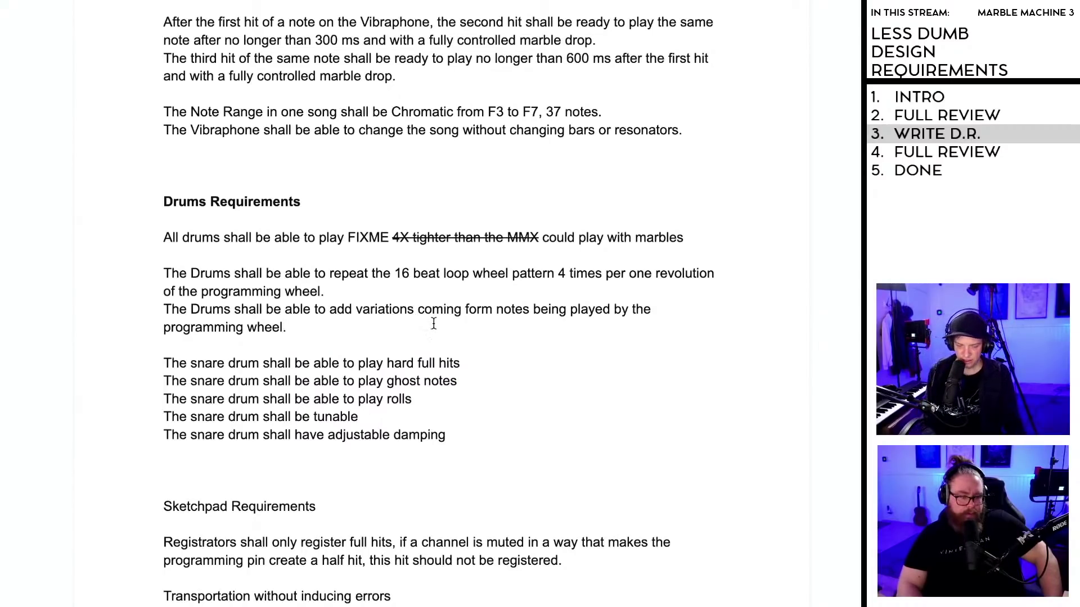
{"action": "type", "text": "over "}
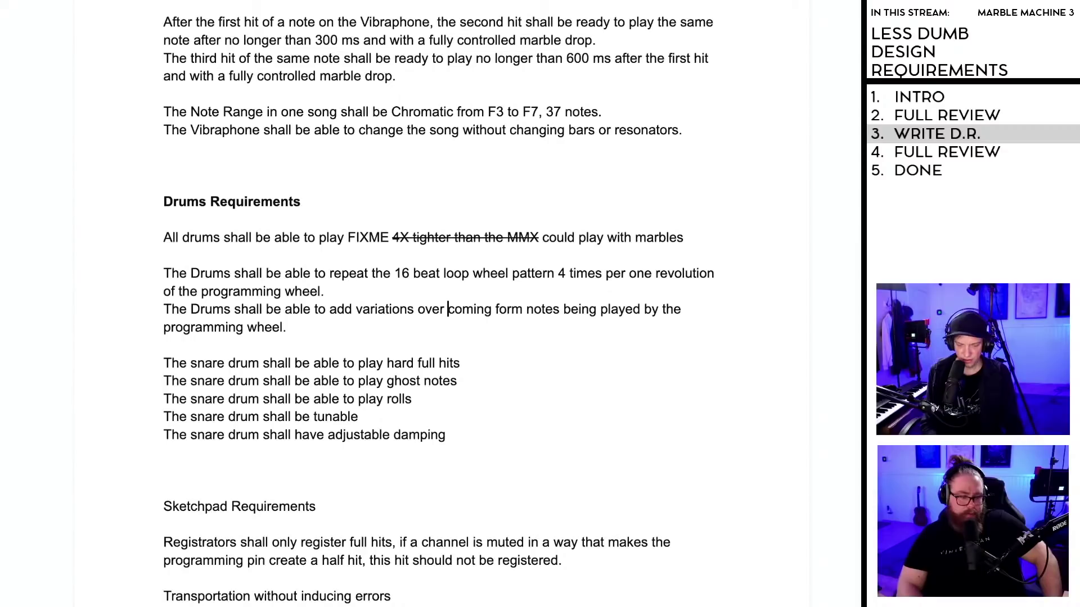
{"action": "type", "text": "64 beats"}
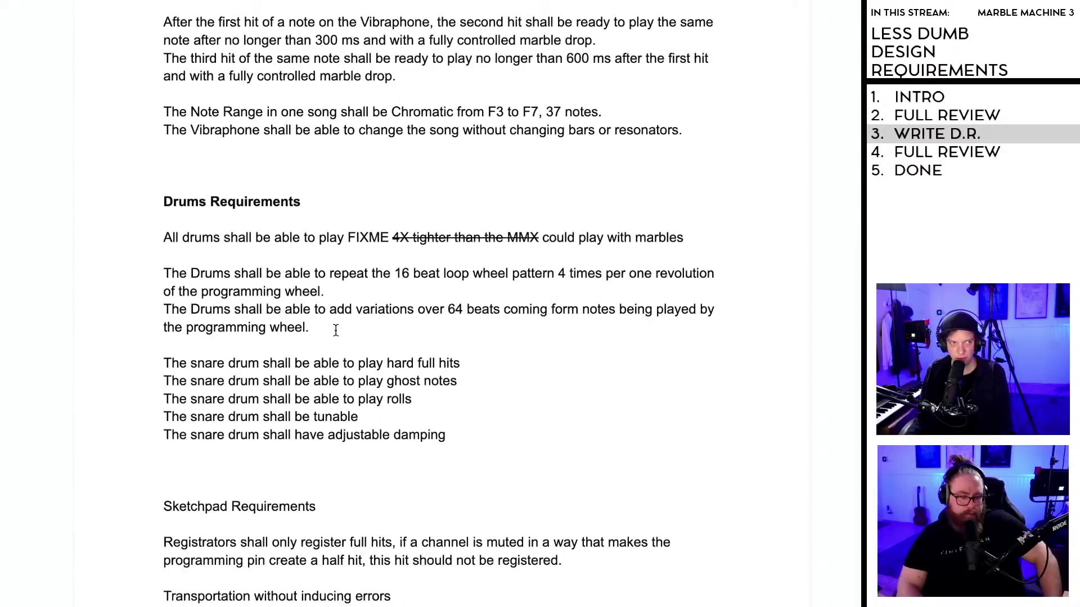
{"action": "scroll", "coordinate": [336, 330], "scroll_direction": "down", "scroll_amount": 2}
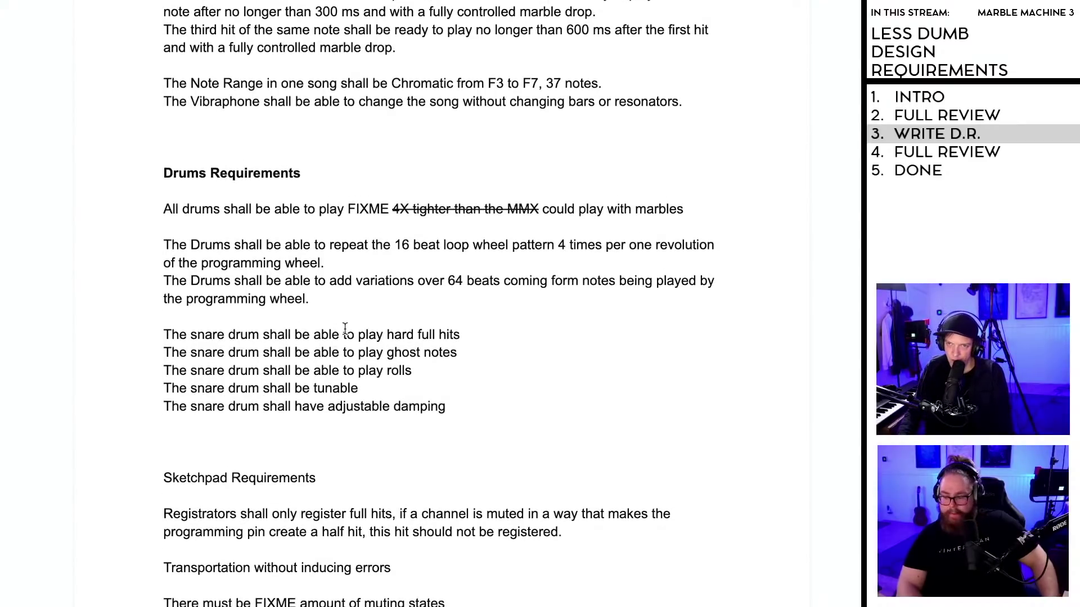
Step: Add the line "Power transmission with gear reduction" under the Drive Train heading in the components list
{"action": "scroll", "coordinate": [355, 328], "scroll_direction": "up", "scroll_amount": 3}
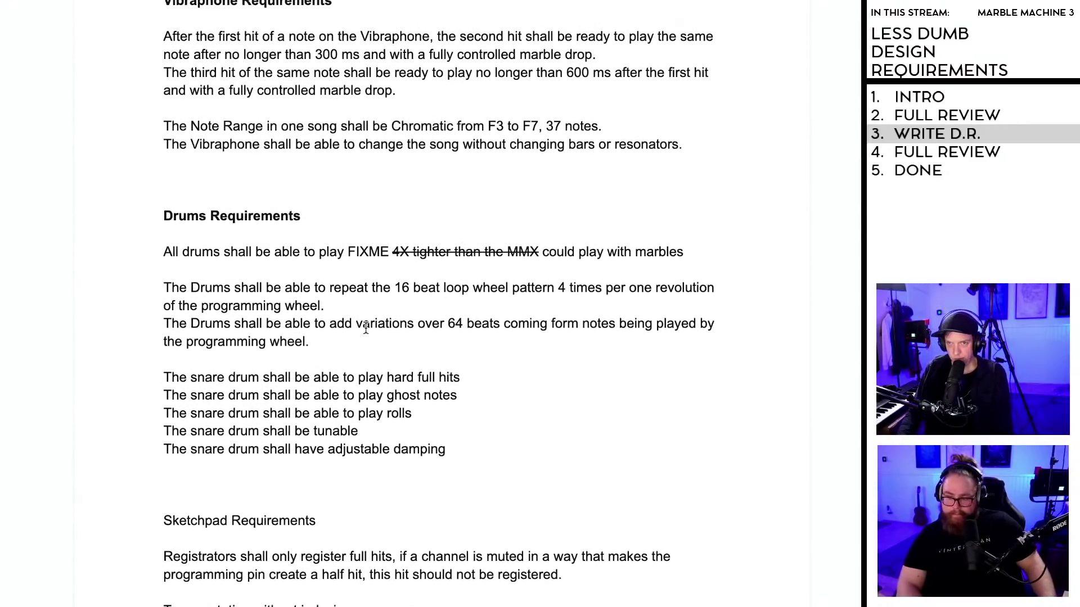
{"action": "scroll", "coordinate": [365, 328], "scroll_direction": "up", "scroll_amount": 5}
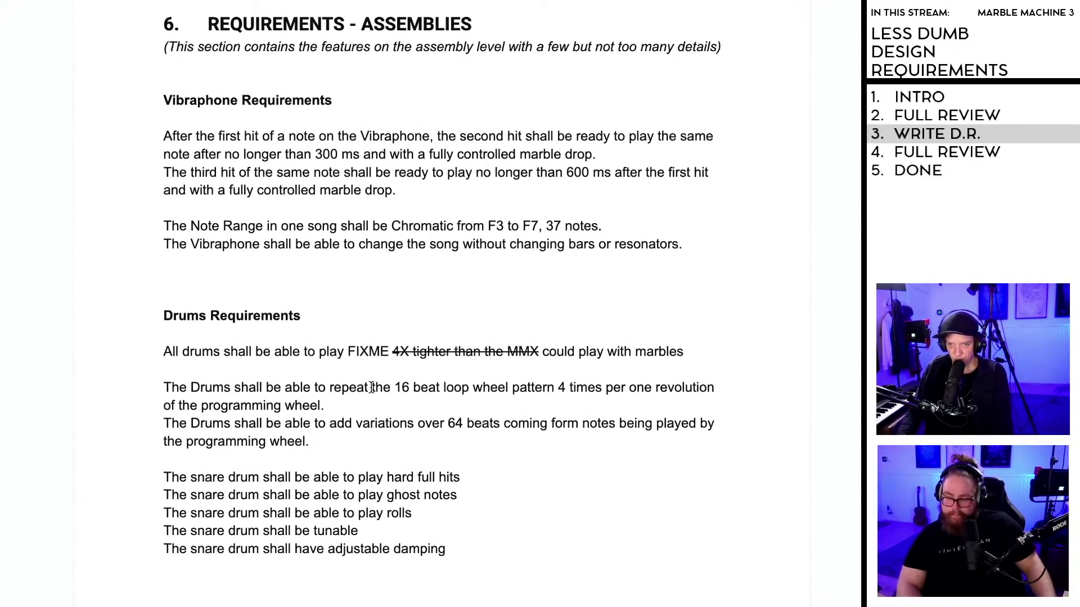
{"action": "scroll", "coordinate": [368, 388], "scroll_direction": "down", "scroll_amount": 2}
{"action": "scroll", "coordinate": [363, 403], "scroll_direction": "down", "scroll_amount": 1}
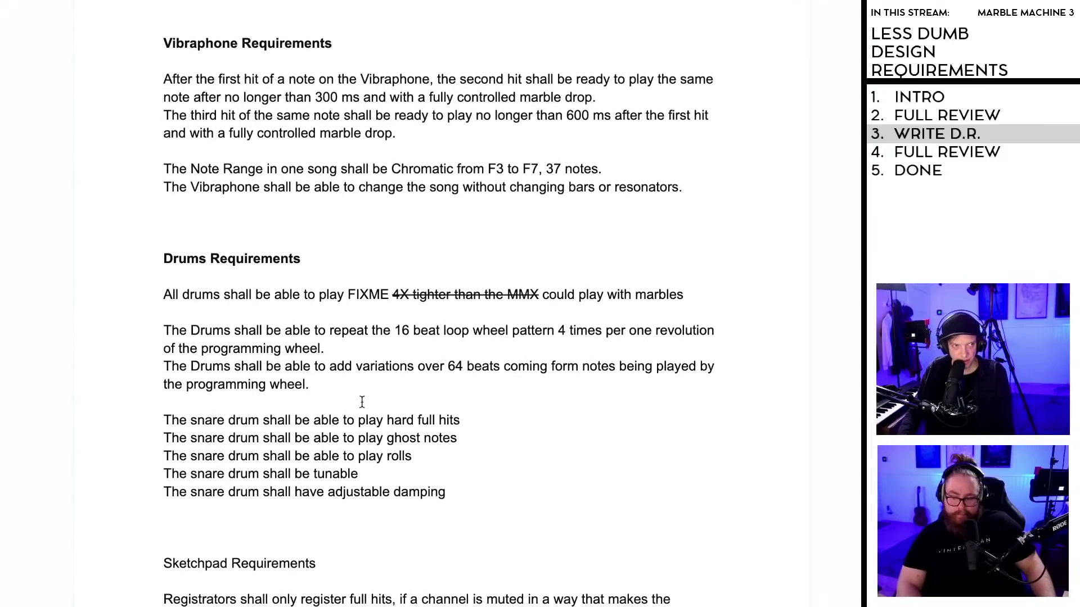
{"action": "scroll", "coordinate": [350, 384], "scroll_direction": "up", "scroll_amount": 4}
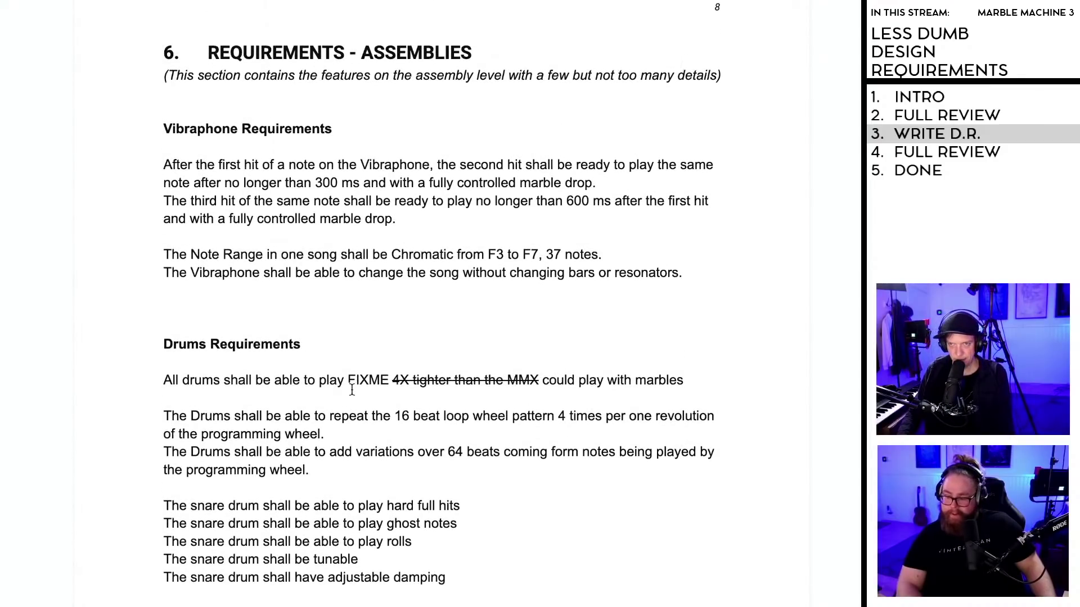
{"action": "scroll", "coordinate": [352, 389], "scroll_direction": "up", "scroll_amount": 1}
{"action": "scroll", "coordinate": [358, 390], "scroll_direction": "up", "scroll_amount": 20}
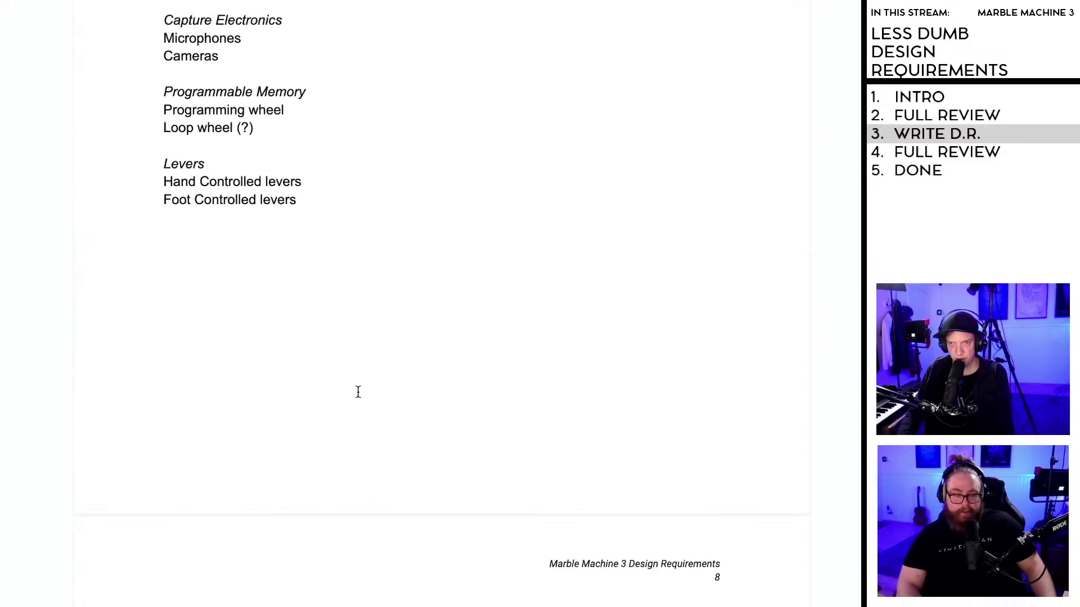
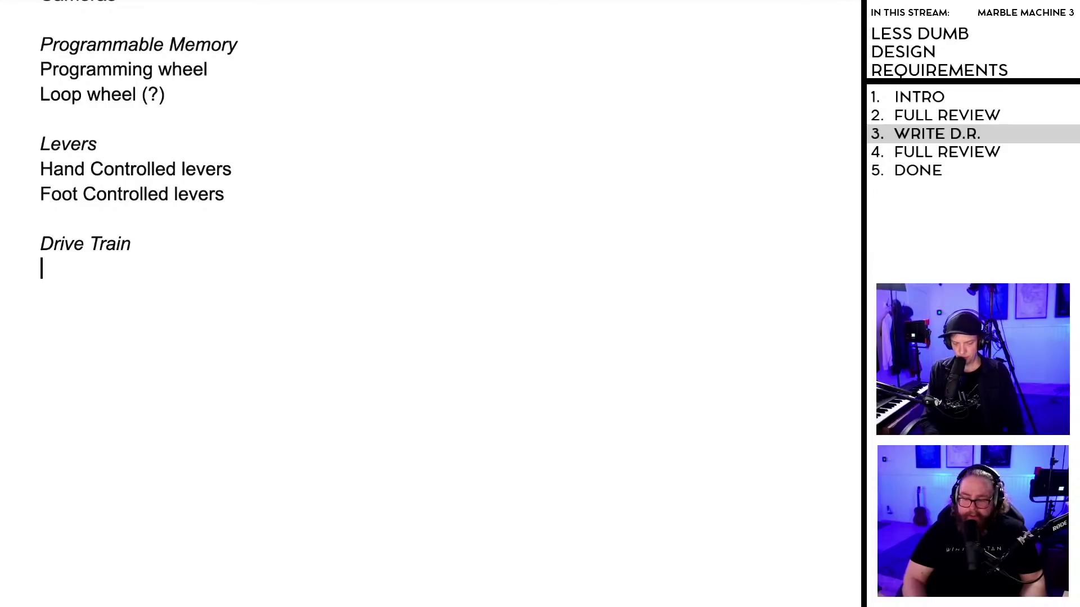
{"action": "type", "text": "Power"}
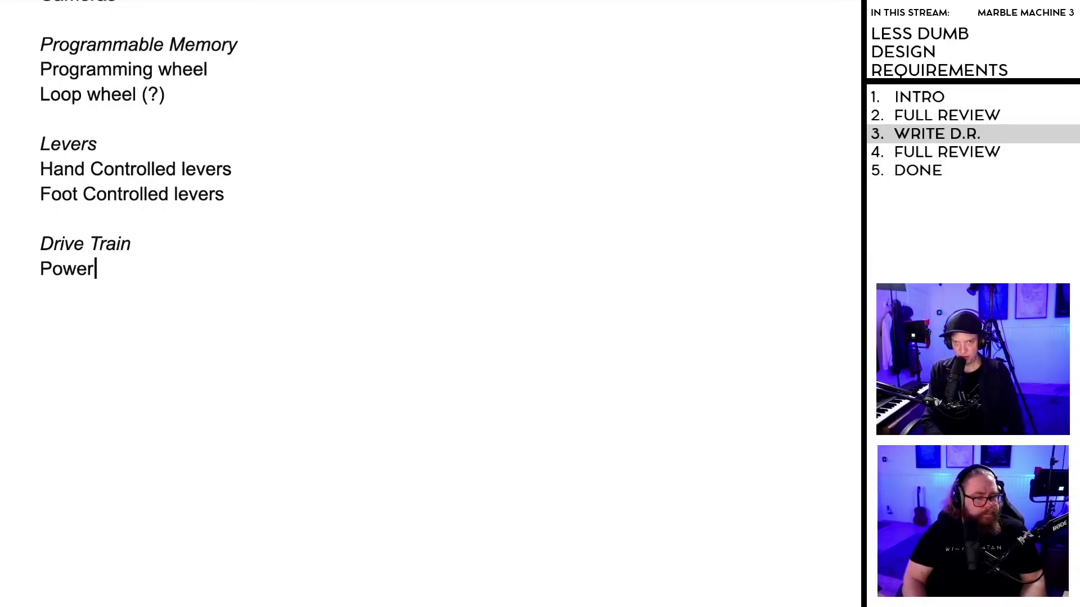
{"action": "type", "text": " trans"}
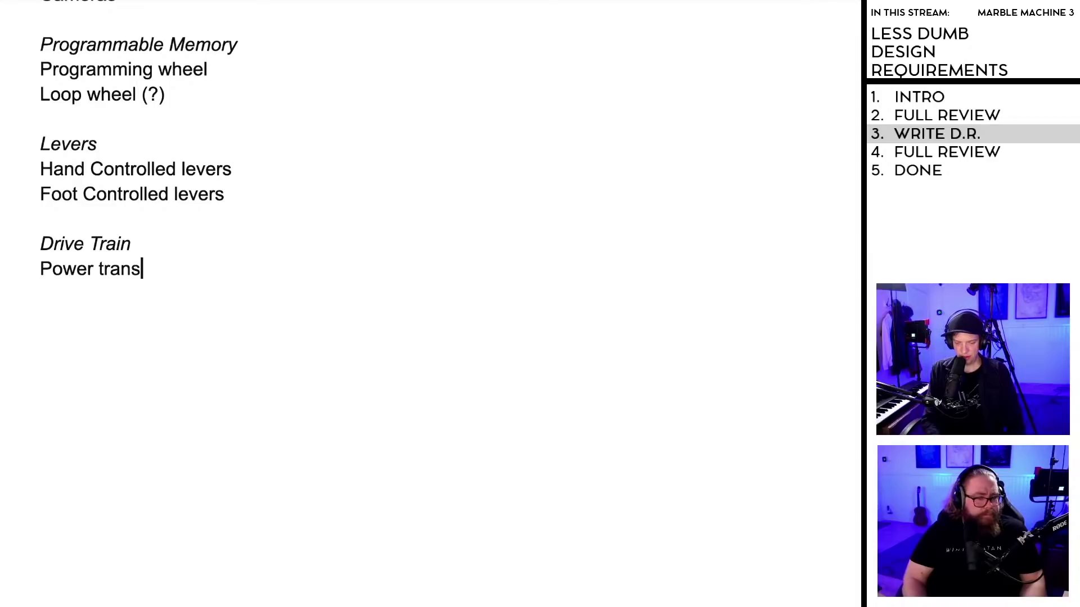
{"action": "type", "text": "mission w"}
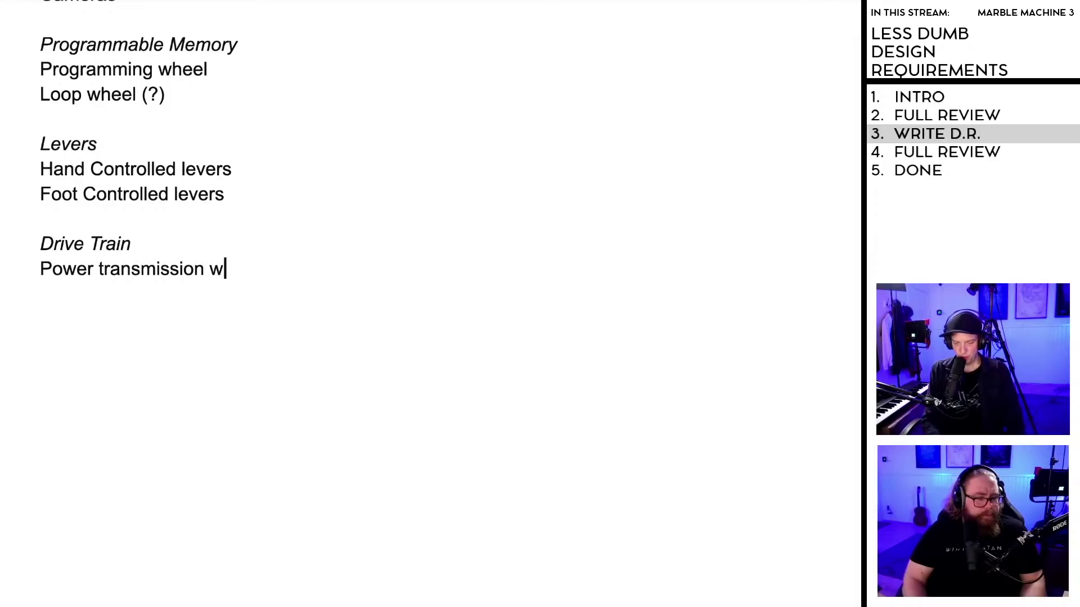
{"action": "type", "text": "ith gea"}
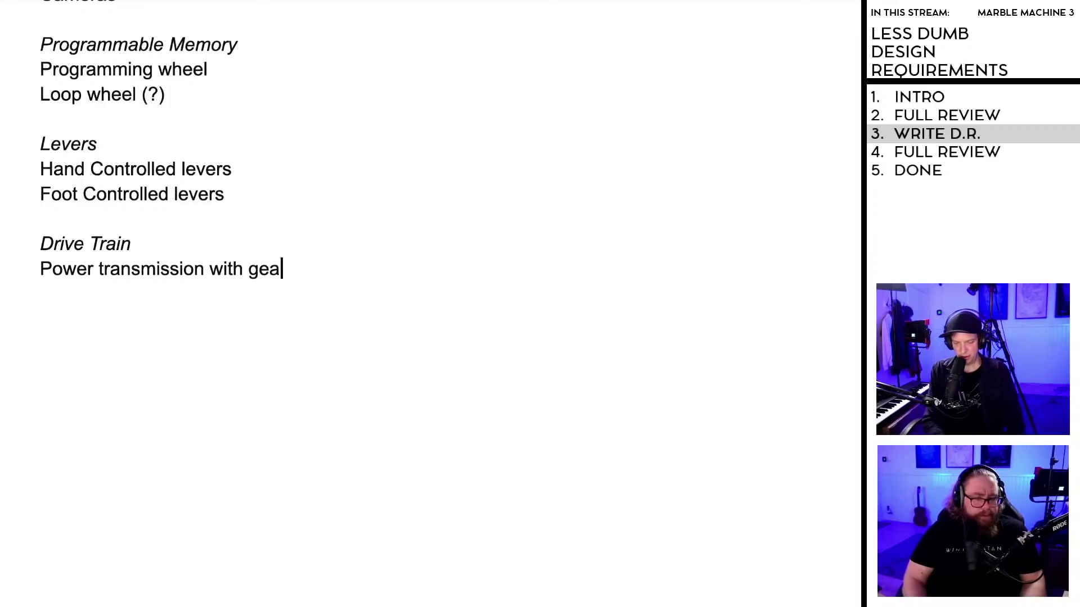
{"action": "type", "text": "r reduction"}
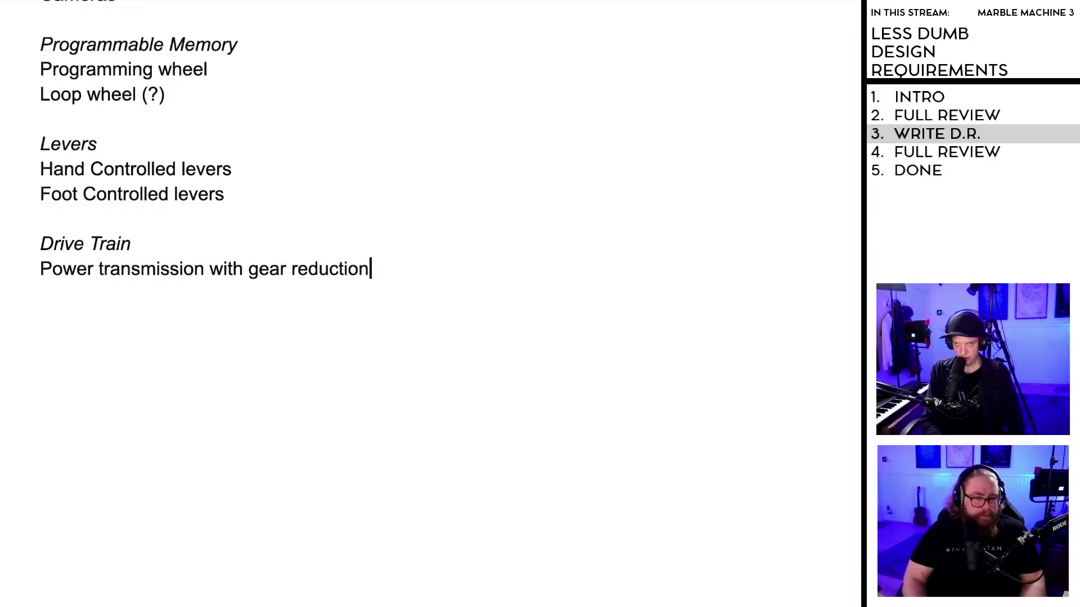
{"action": "type", "text": ", "}
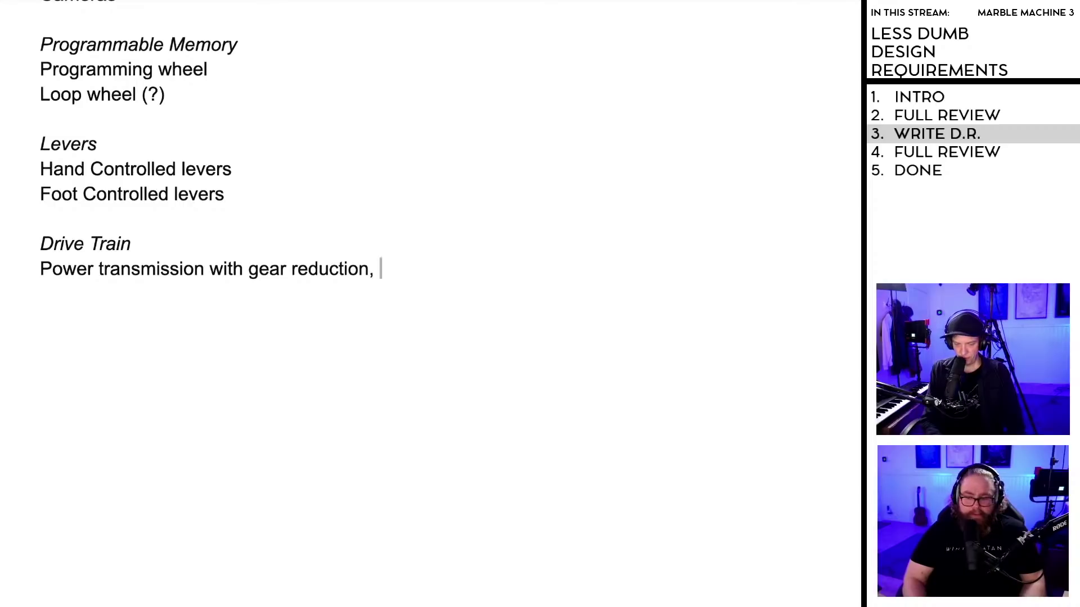
{"action": "type", "text": "such as "}
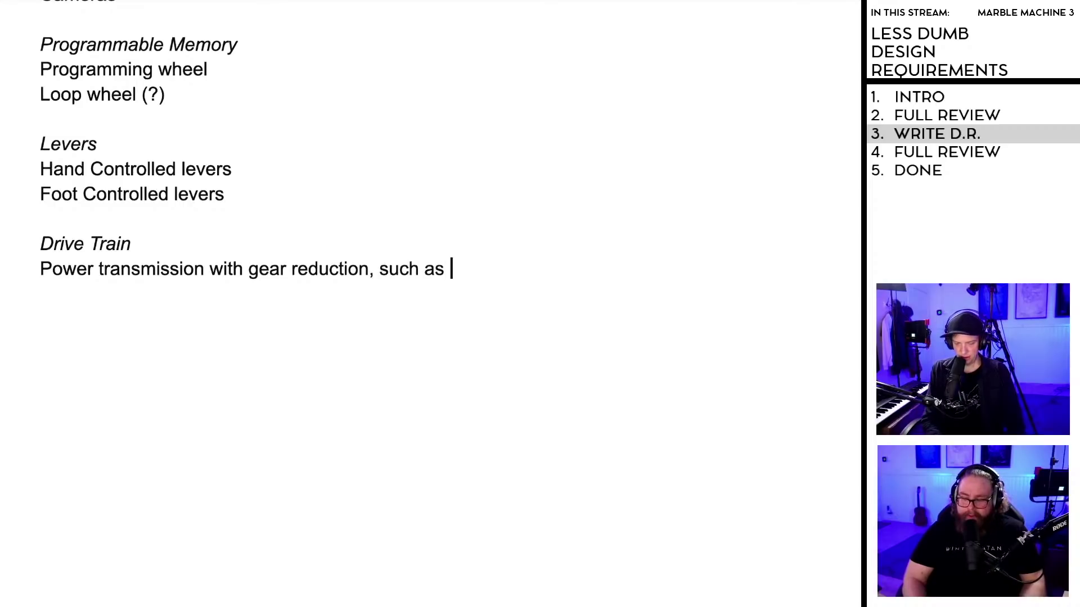
{"action": "type", "text": "timing belt"}
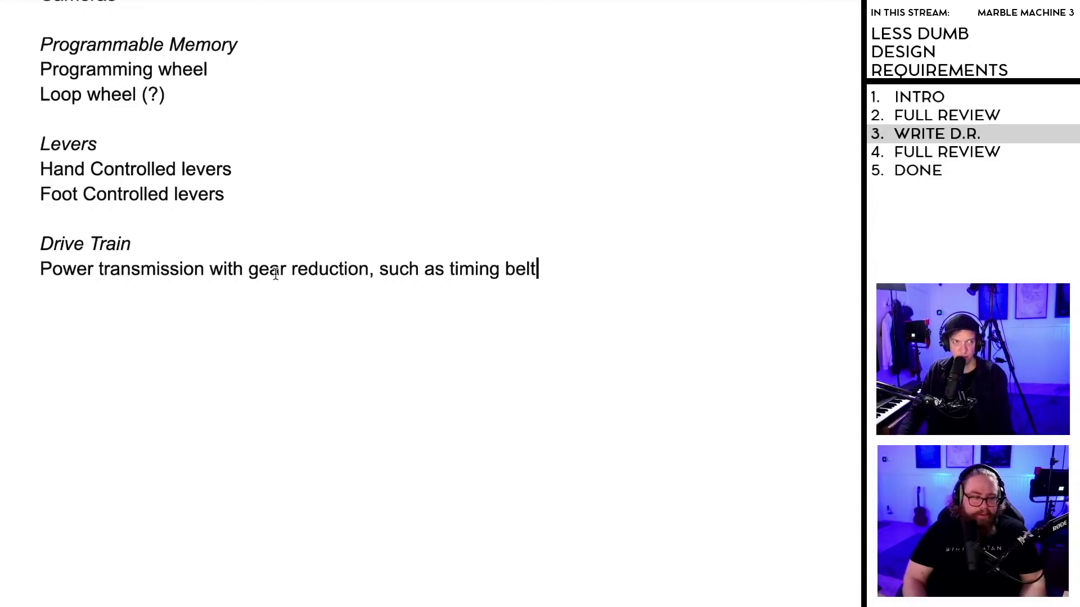
{"action": "left_click_drag", "start_coordinate": [545, 270], "coordinate": [372, 271]}
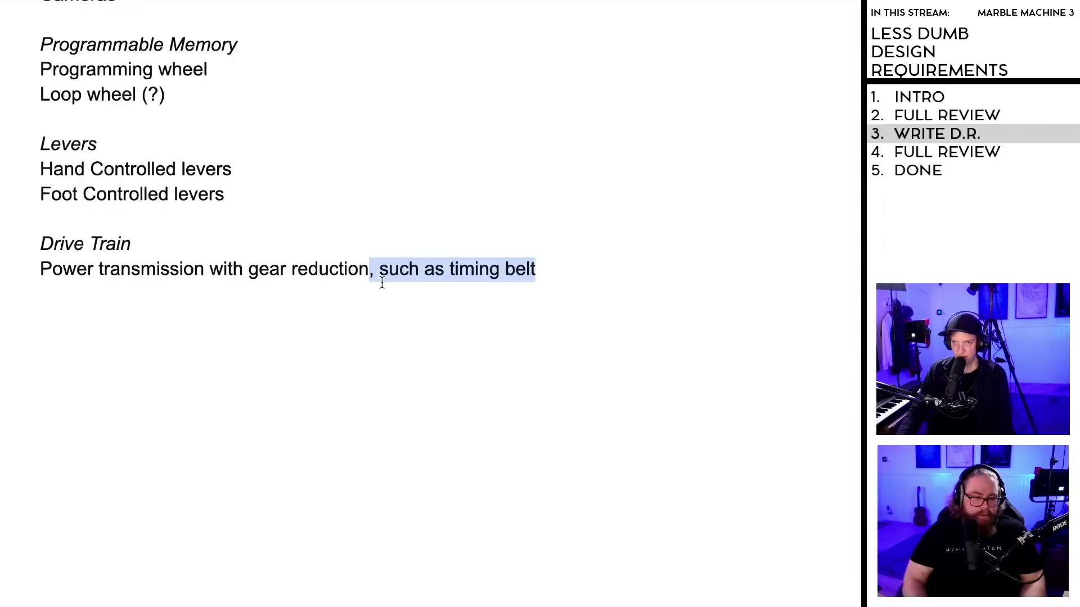
{"action": "key", "text": "BackSpace"}
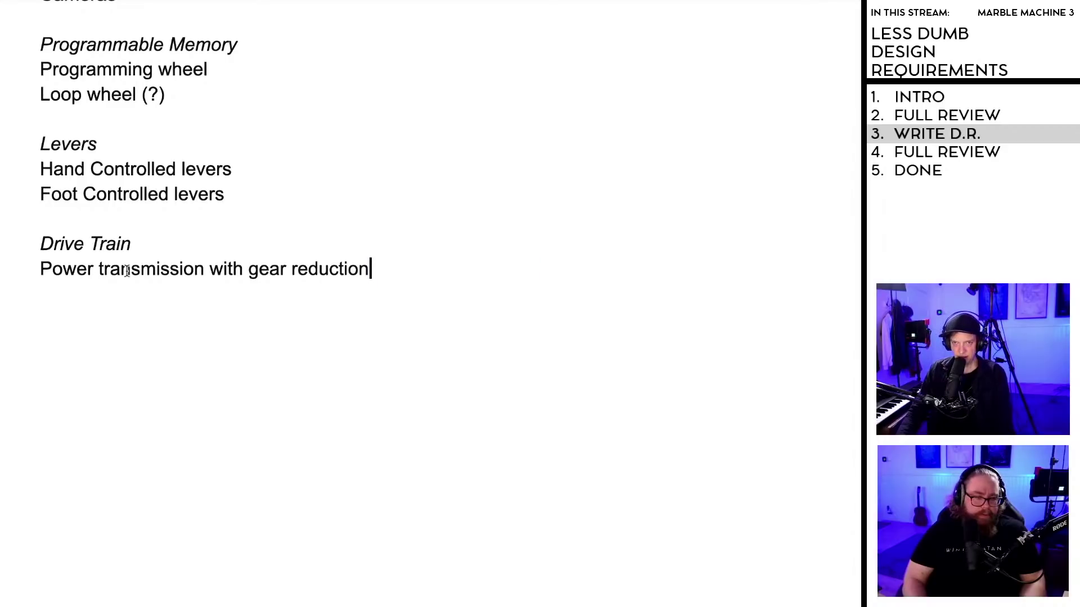
{"action": "left_click", "coordinate": [171, 294]}
{"action": "left_click", "coordinate": [162, 298]}
{"action": "left_click", "coordinate": [62, 289]}
{"action": "left_click", "coordinate": [34, 301]}
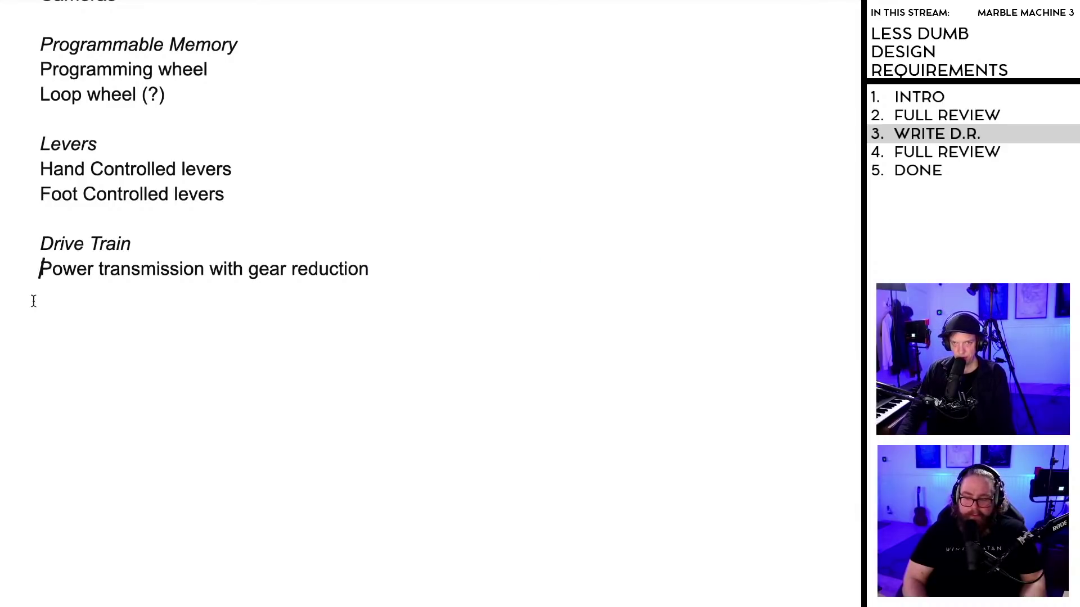
Step: Review the vibraphone and drums requirements in the assemblies section, down to the snare drum lines
{"action": "scroll", "coordinate": [230, 306], "scroll_direction": "down", "scroll_amount": 15}
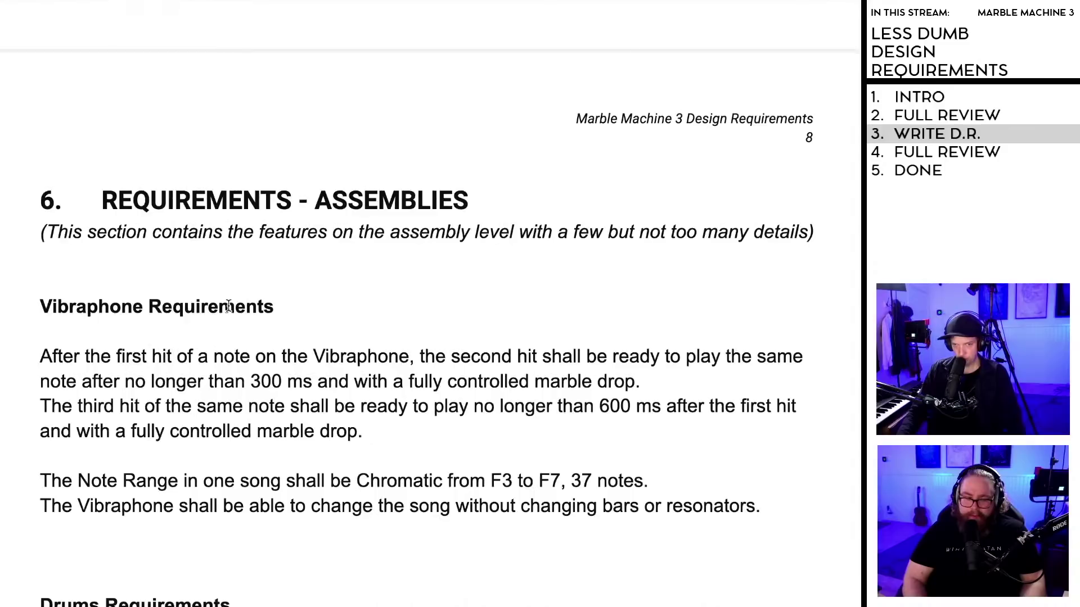
{"action": "scroll", "coordinate": [270, 506], "scroll_direction": "down", "scroll_amount": 3}
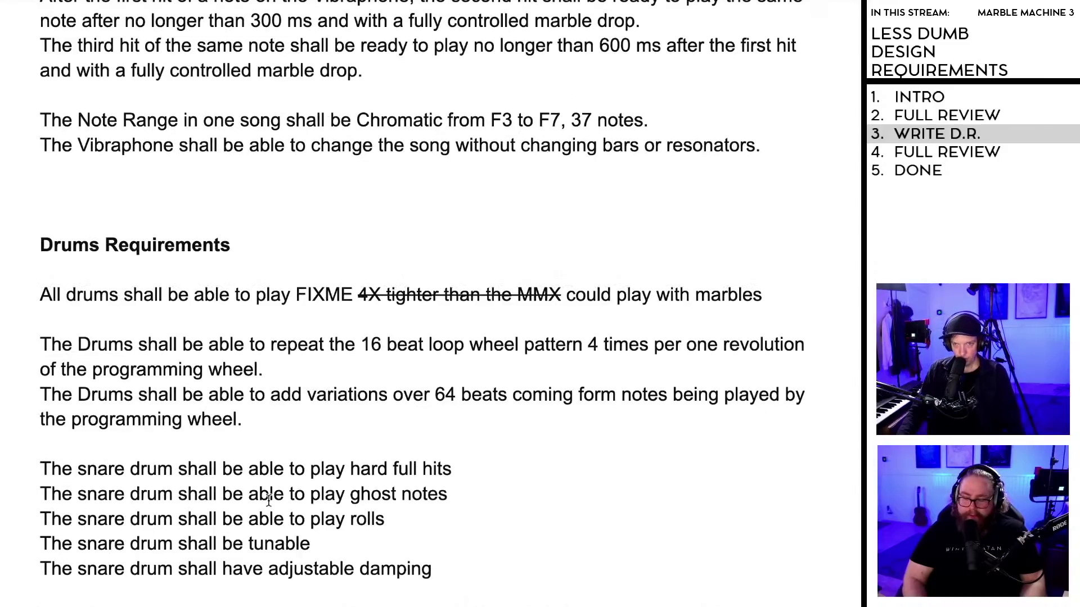
{"action": "scroll", "coordinate": [288, 468], "scroll_direction": "down", "scroll_amount": 5}
{"action": "scroll", "coordinate": [289, 507], "scroll_direction": "up", "scroll_amount": 5}
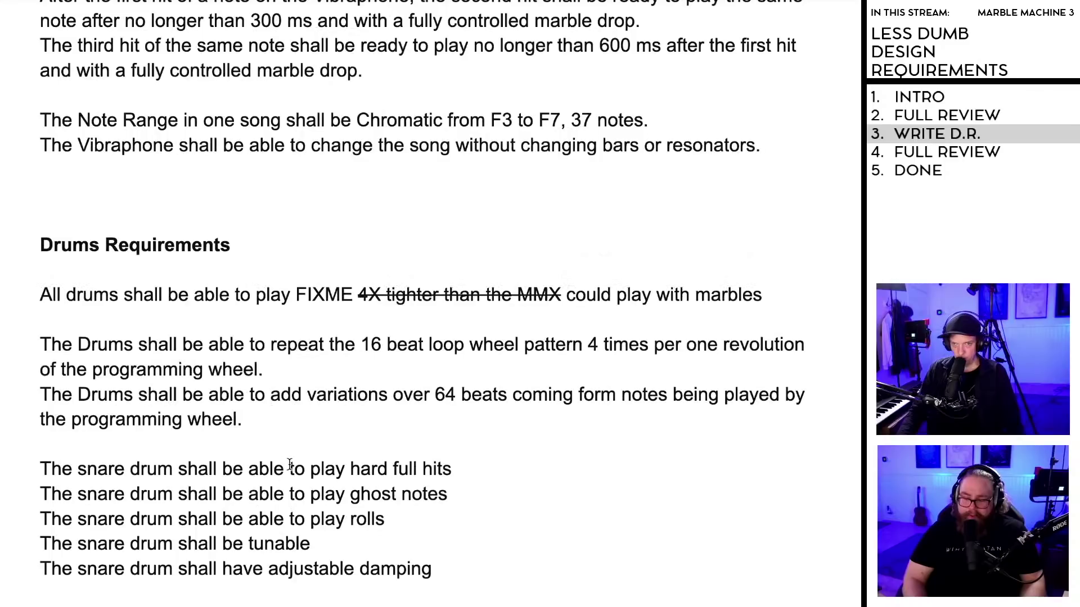
{"action": "scroll", "coordinate": [248, 462], "scroll_direction": "up", "scroll_amount": 1}
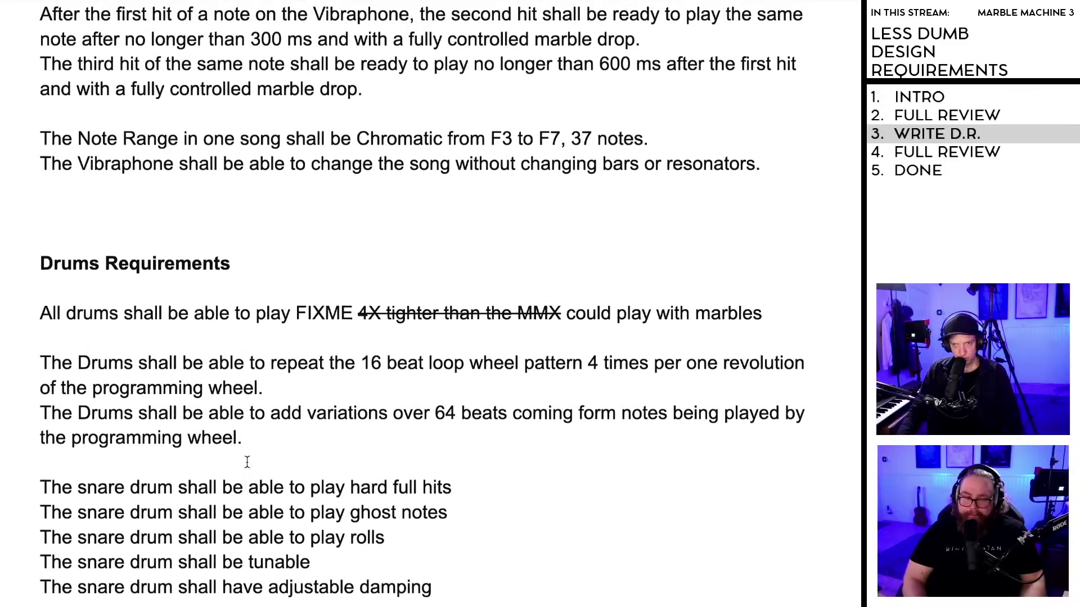
{"action": "scroll", "coordinate": [247, 495], "scroll_direction": "down", "scroll_amount": 3}
{"action": "scroll", "coordinate": [464, 453], "scroll_direction": "down", "scroll_amount": 1}
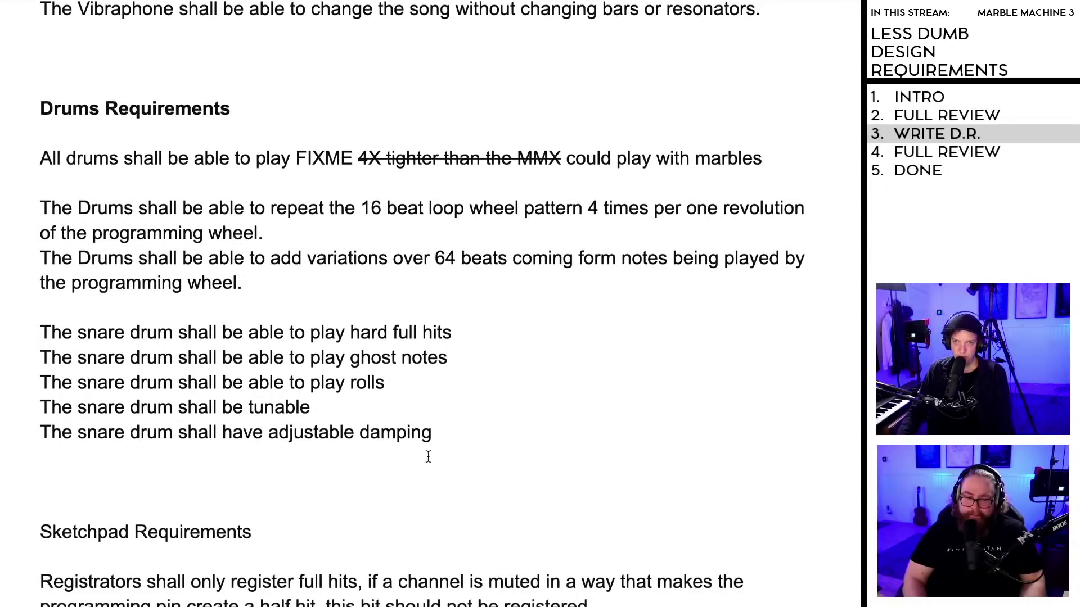
{"action": "left_click_drag", "start_coordinate": [434, 430], "coordinate": [48, 329]}
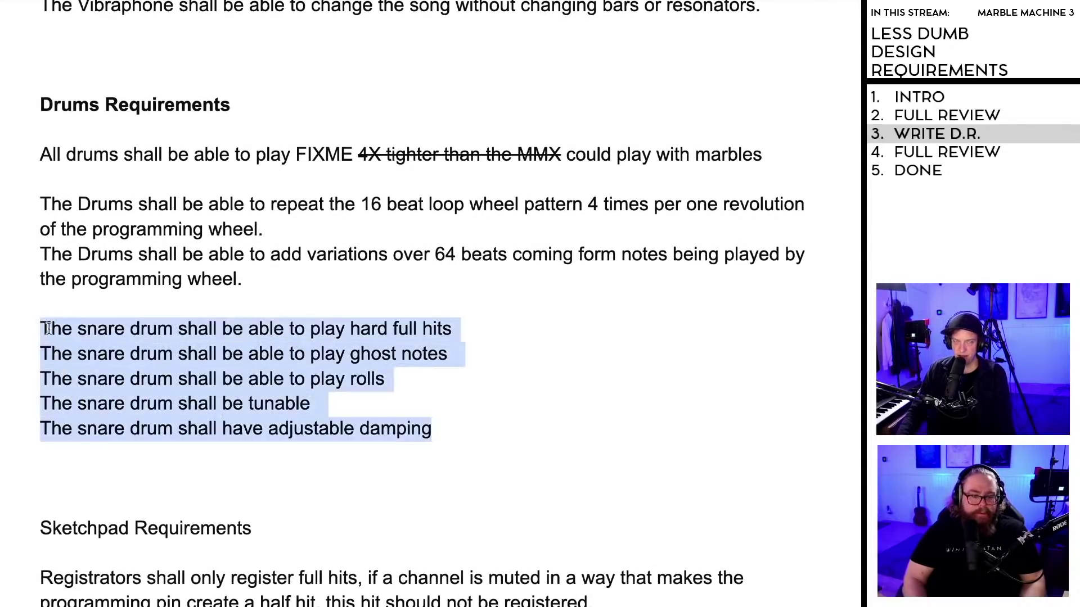
{"action": "left_click", "coordinate": [219, 366]}
{"action": "scroll", "coordinate": [219, 367], "scroll_direction": "down", "scroll_amount": 1}
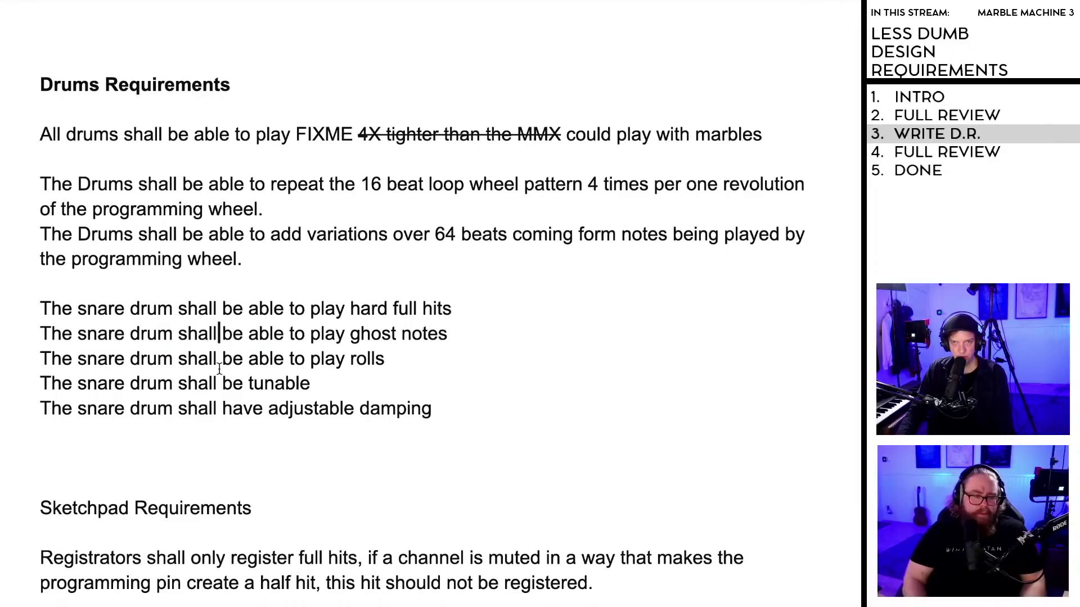
{"action": "scroll", "coordinate": [220, 368], "scroll_direction": "up", "scroll_amount": 1}
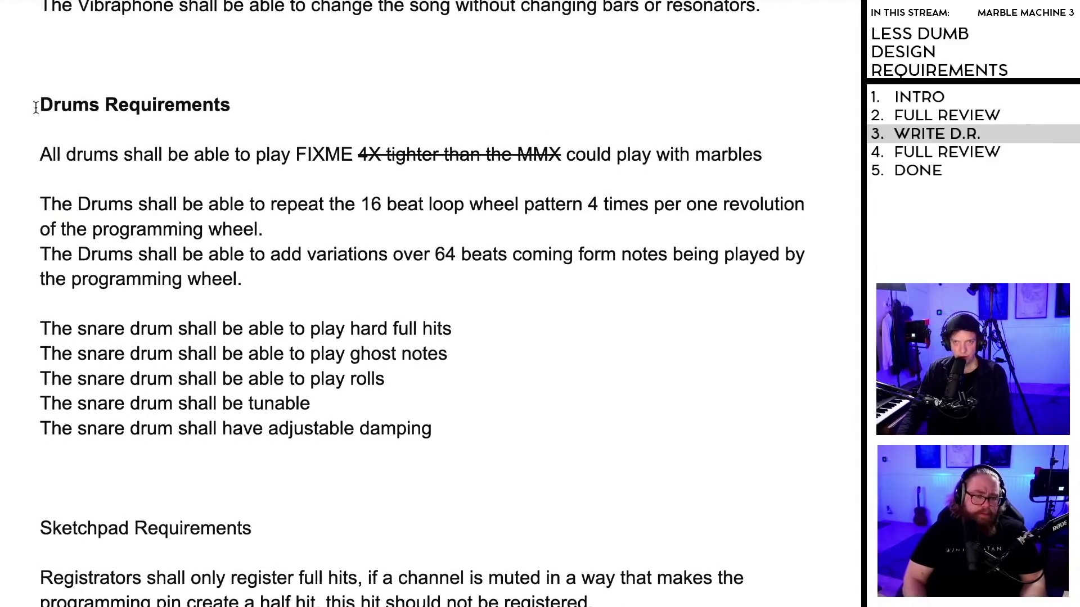
Step: Insert a bold "Snare Drum Requirements" heading above the snare drum lines, separated from them by an empty line
{"action": "left_click", "coordinate": [99, 106]}
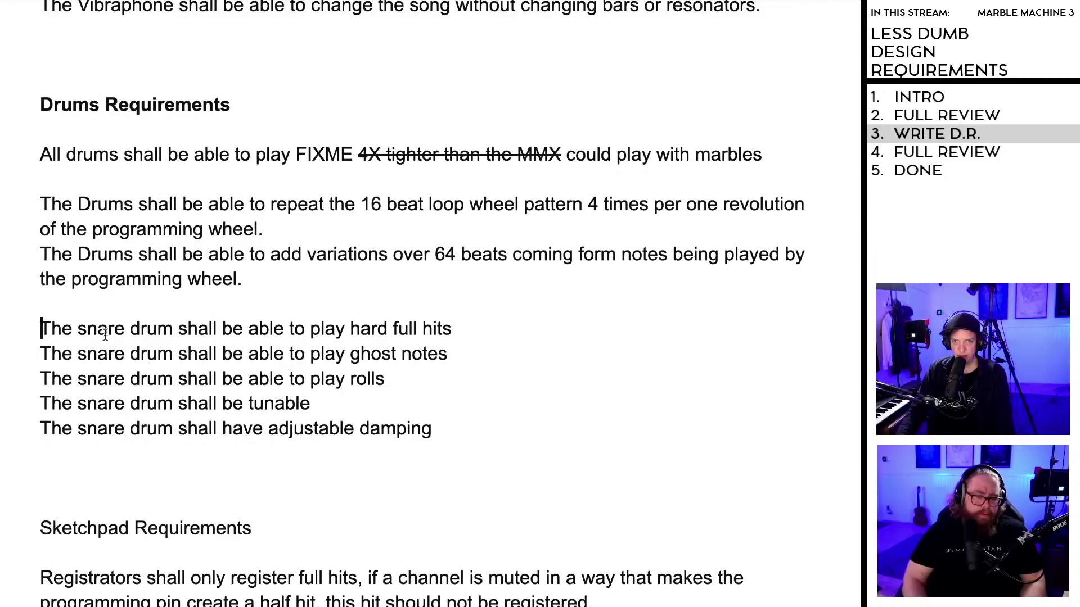
{"action": "key", "text": "Return"}
{"action": "key", "text": "Return"}
{"action": "left_click", "coordinate": [69, 339]}
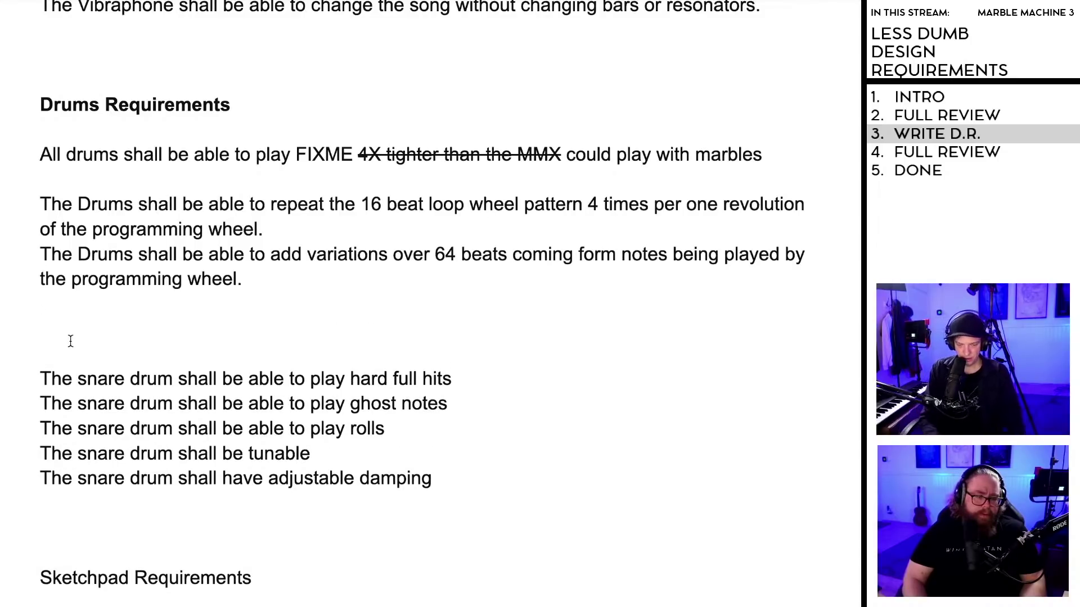
{"action": "type", "text": "Snare Drum"}
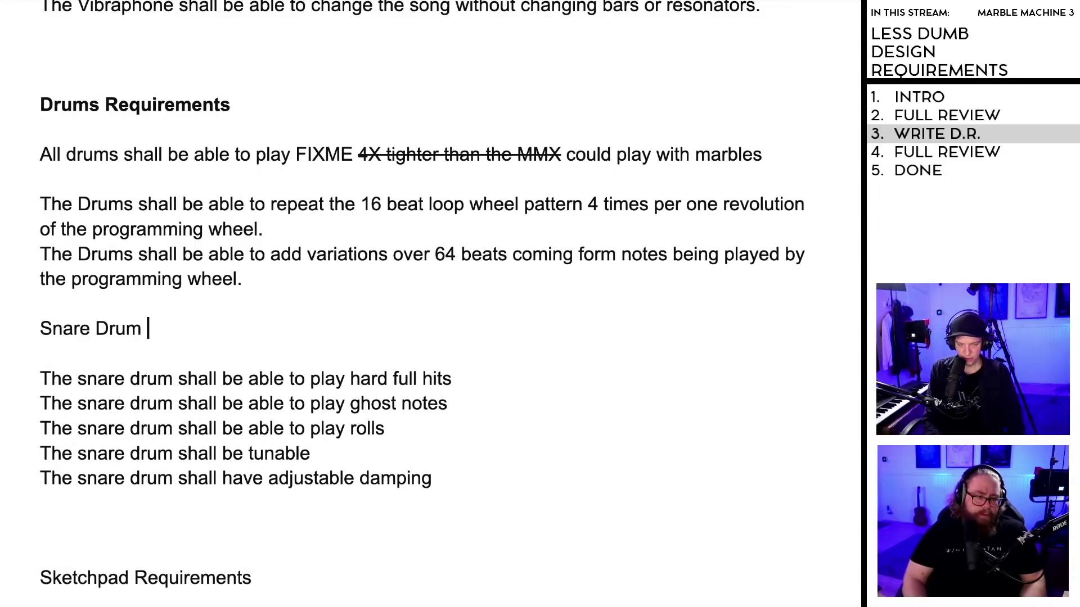
{"action": "type", "text": " Requirements"}
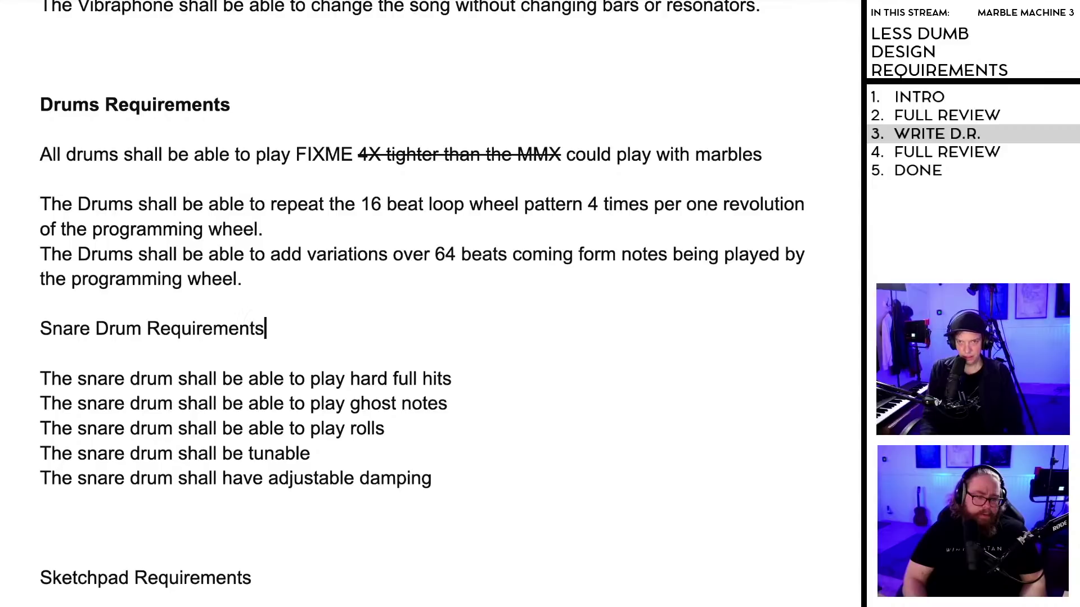
{"action": "left_click_drag", "start_coordinate": [265, 330], "coordinate": [39, 328]}
{"action": "key", "text": "ctrl+b"}
{"action": "left_click", "coordinate": [62, 368]}
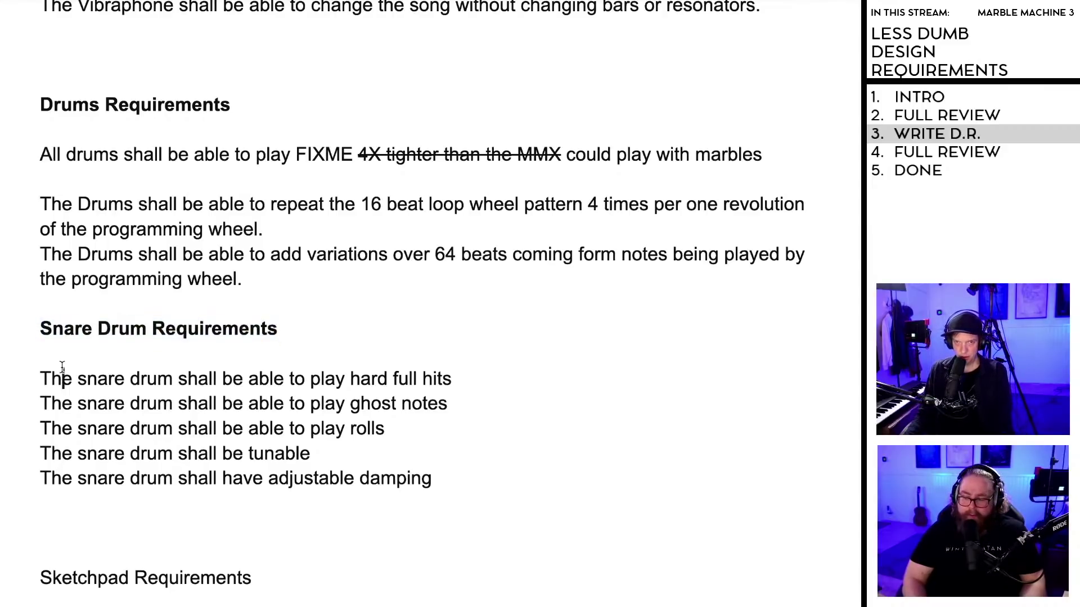
Step: Insert four lines above the snare drum heading and write the bold heading "Kick Drum Requirements" on the first one
{"action": "left_click", "coordinate": [42, 329]}
{"action": "key", "text": "Return"}
{"action": "key", "text": "Return"}
{"action": "key", "text": "Return"}
{"action": "key", "text": "Return"}
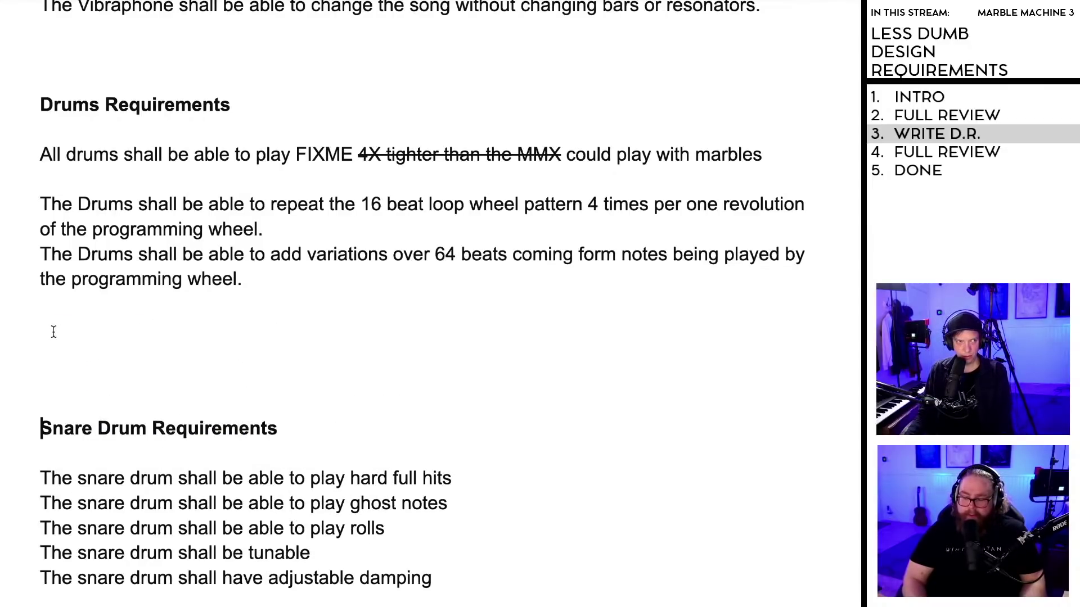
{"action": "left_click_drag", "start_coordinate": [53, 332], "coordinate": [96, 348]}
{"action": "type", "text": "Ki"}
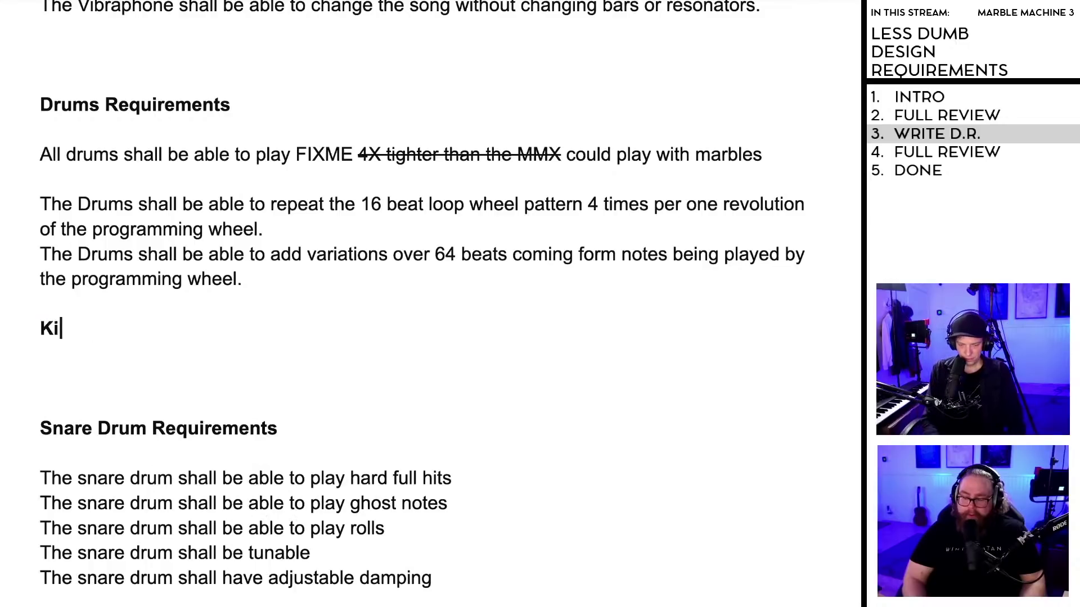
{"action": "type", "text": "ck Drum Requirements"}
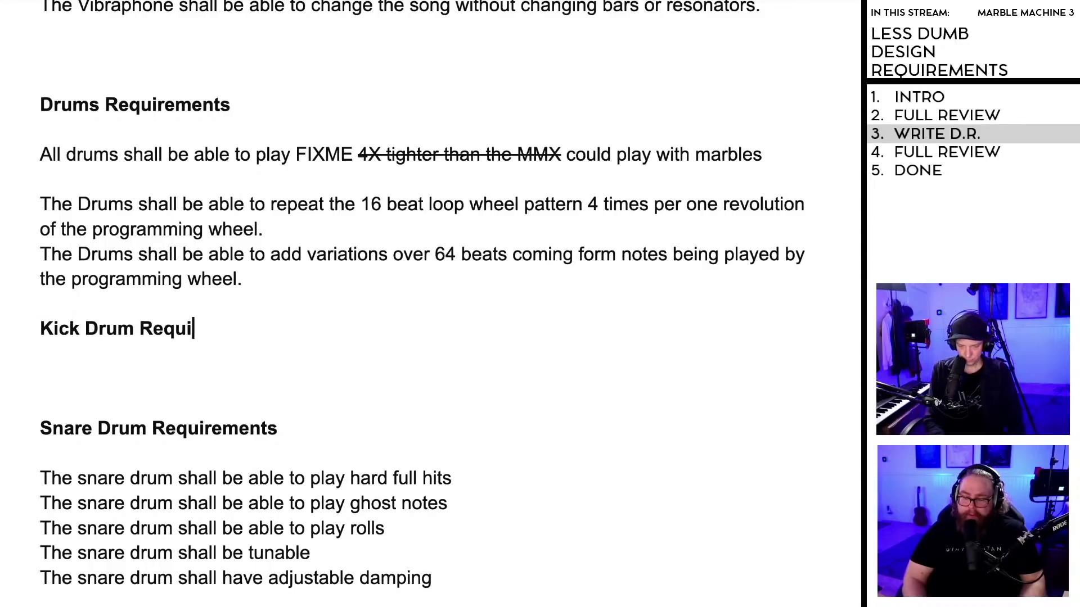
{"action": "left_click", "coordinate": [47, 359]}
Step: Remove the empty lines directly below the "Snare Drum Requirements" and "Drums Requirements" headings
{"action": "left_click", "coordinate": [40, 478]}
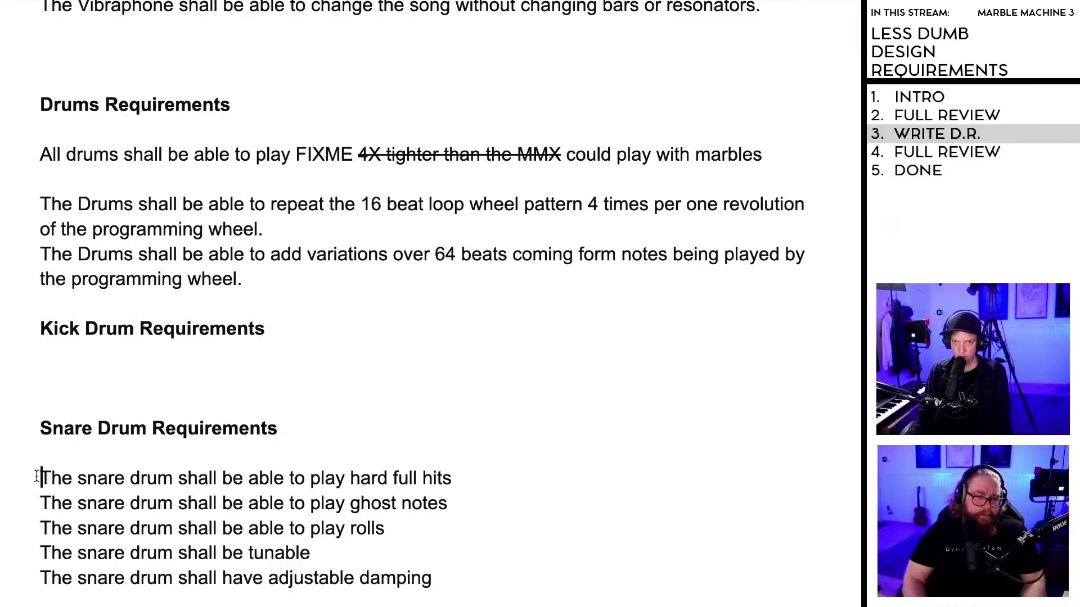
{"action": "key", "text": "BackSpace"}
{"action": "left_click", "coordinate": [43, 149]}
{"action": "key", "text": "BackSpace"}
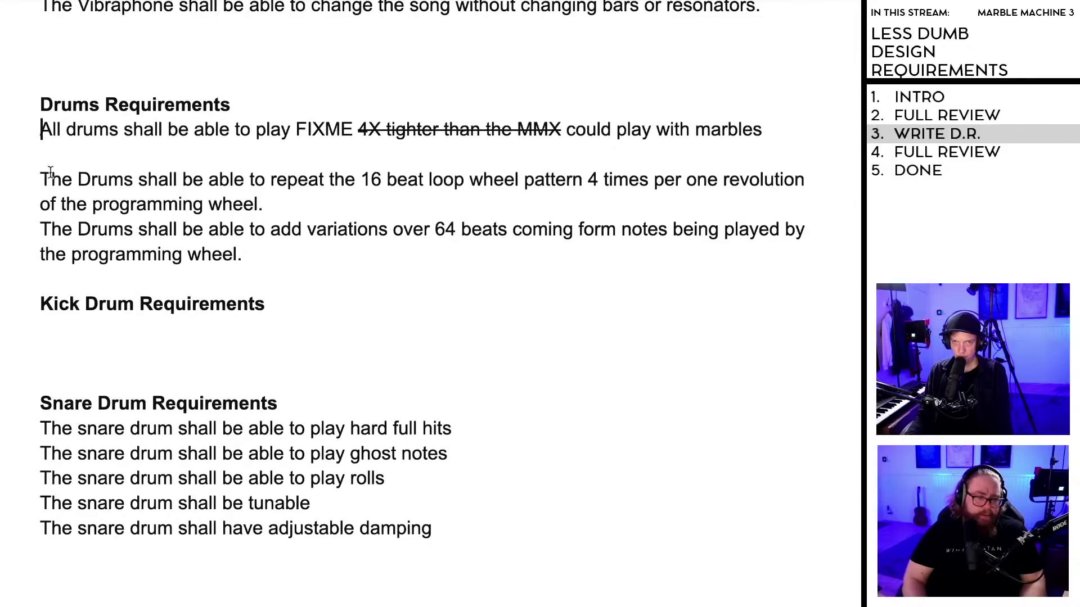
Step: Write "The Kick Drum shall be able to play hard hits" as the first line under the "Kick Drum Requirements" heading
{"action": "left_click", "coordinate": [47, 334]}
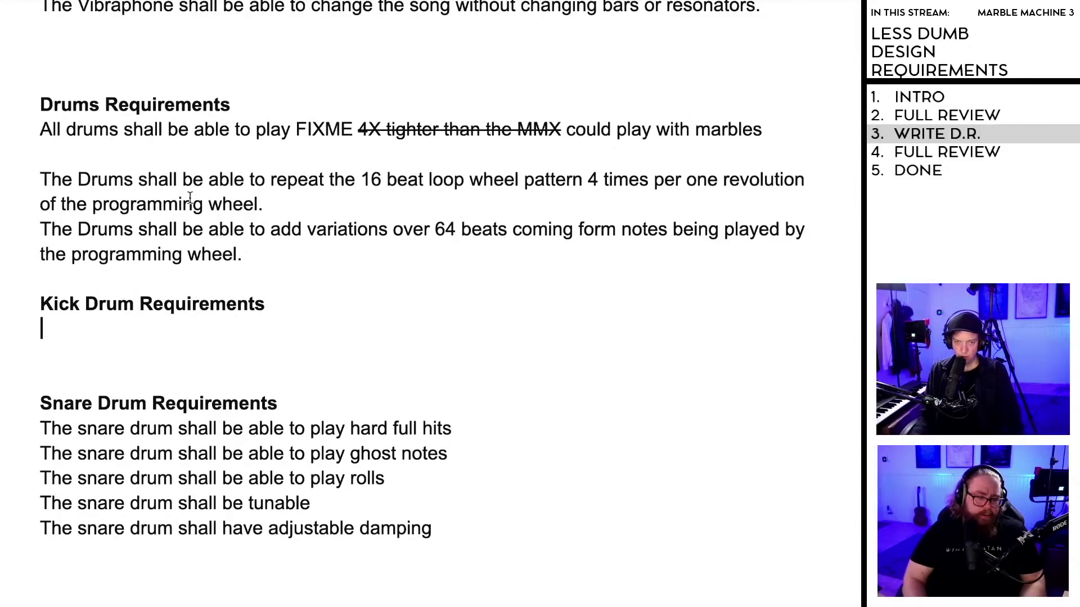
{"action": "type", "text": "The K"}
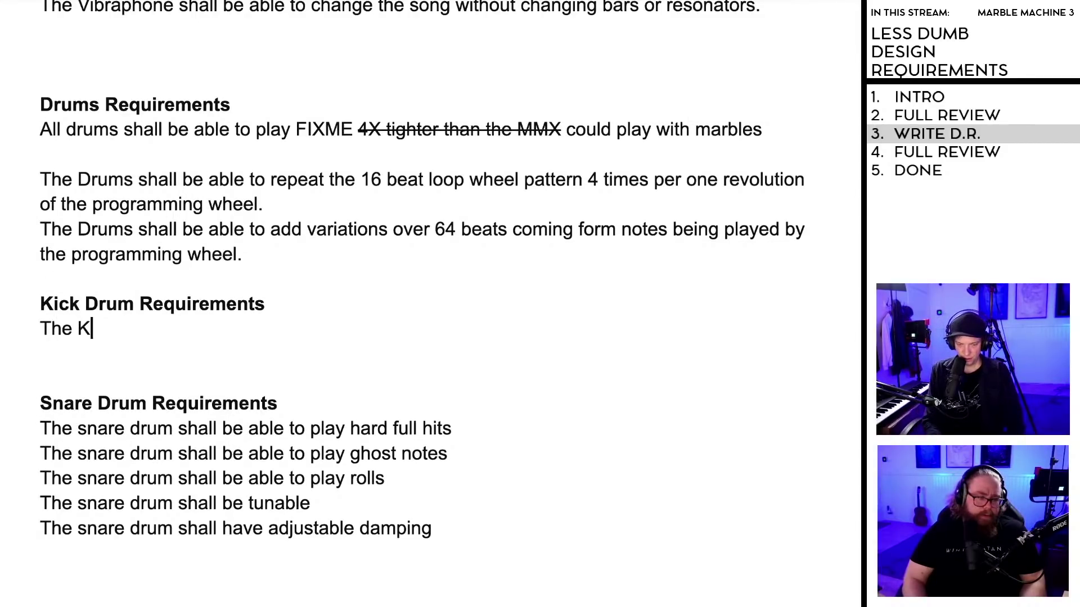
{"action": "type", "text": "ick Drum s"}
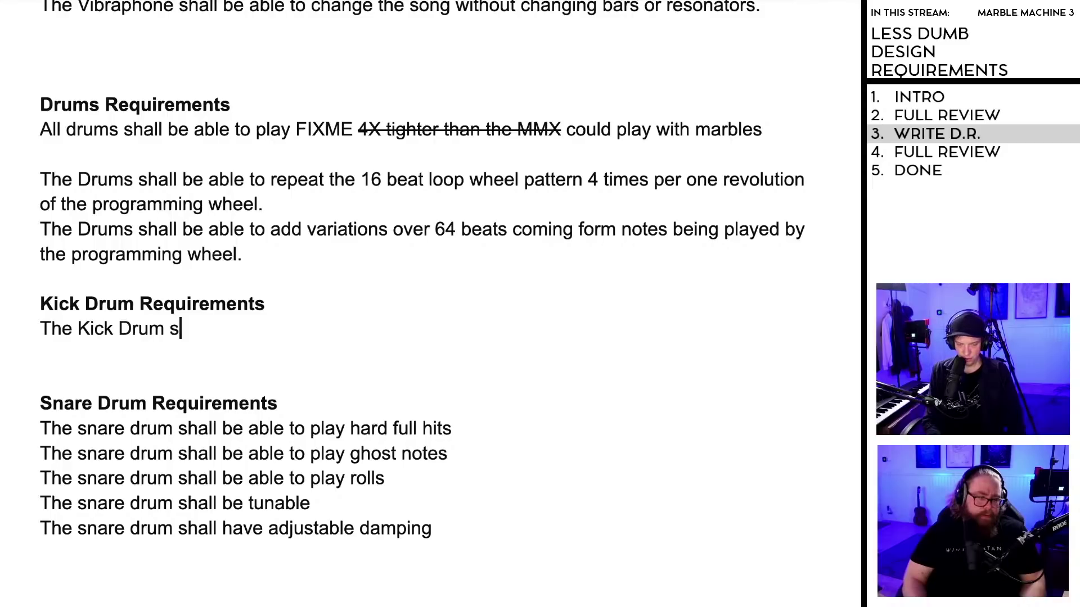
{"action": "type", "text": "hall be alble to play"}
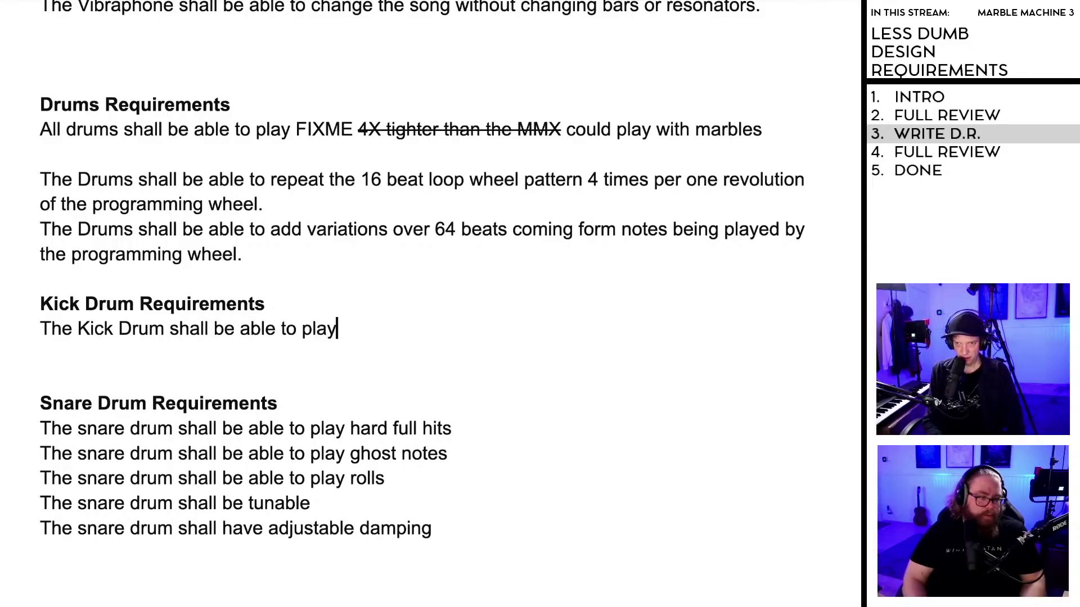
{"action": "type", "text": " hard "}
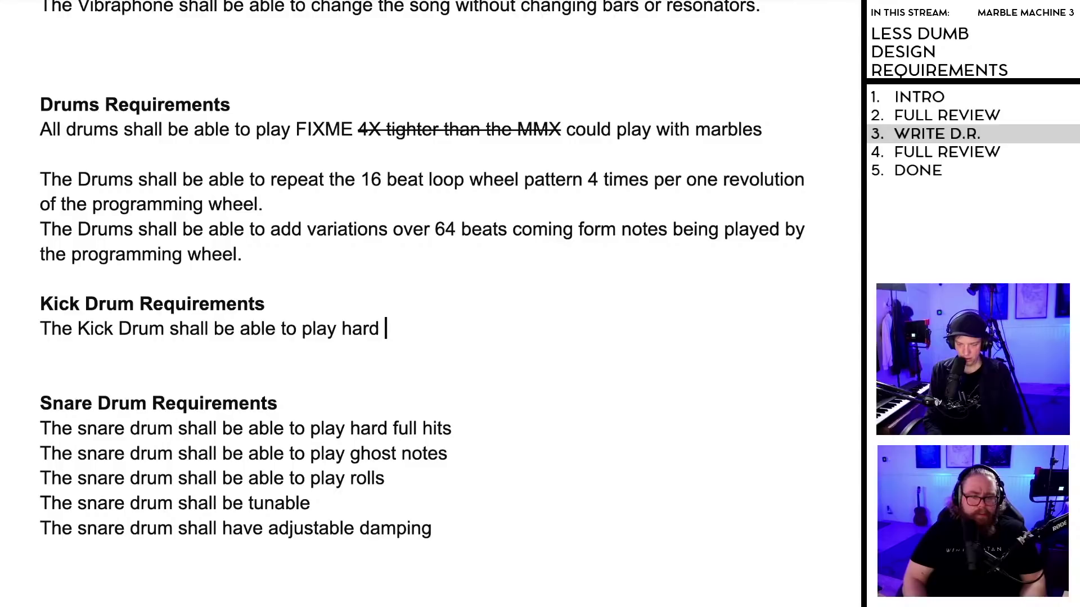
{"action": "type", "text": "hits"}
{"action": "key", "text": "Return"}
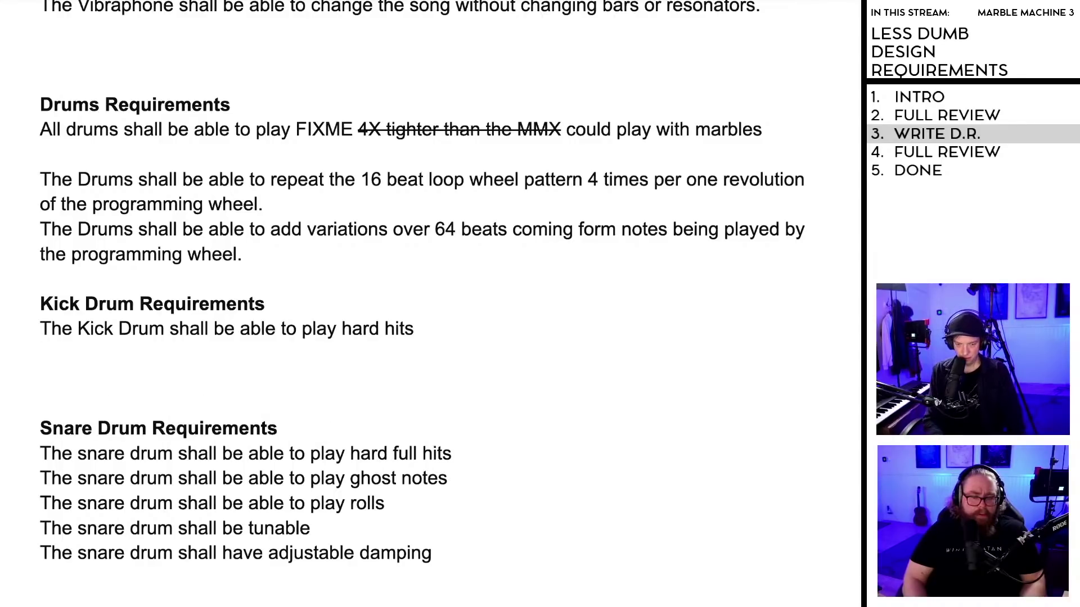
Step: Add the line "The Kick Drum shall be able to play soft hits" below the kick drum hard hits requirement
{"action": "type", "text": "The K"}
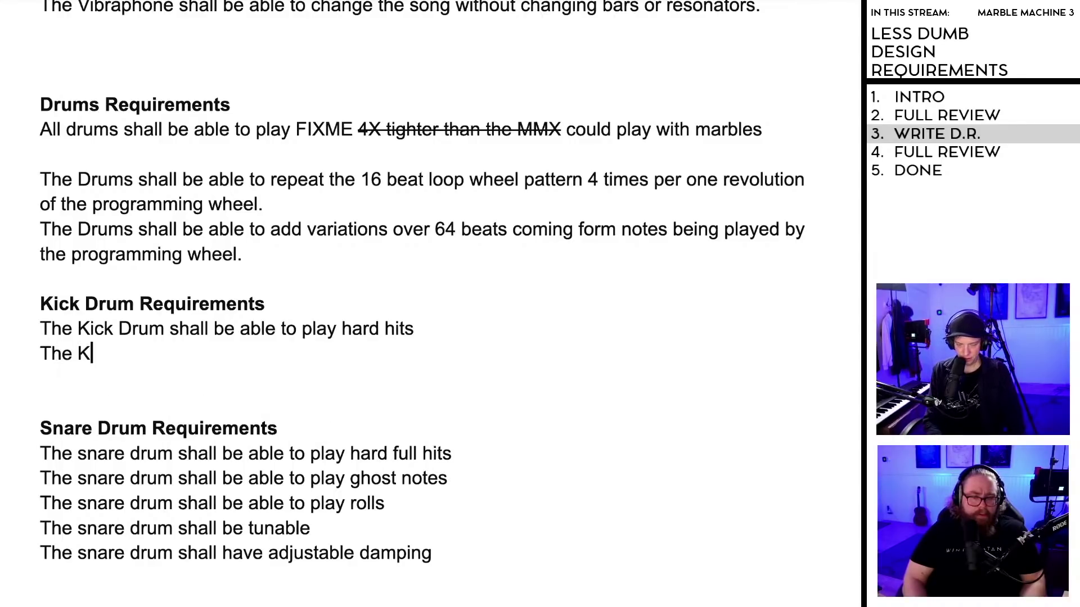
{"action": "type", "text": "ick Drum s"}
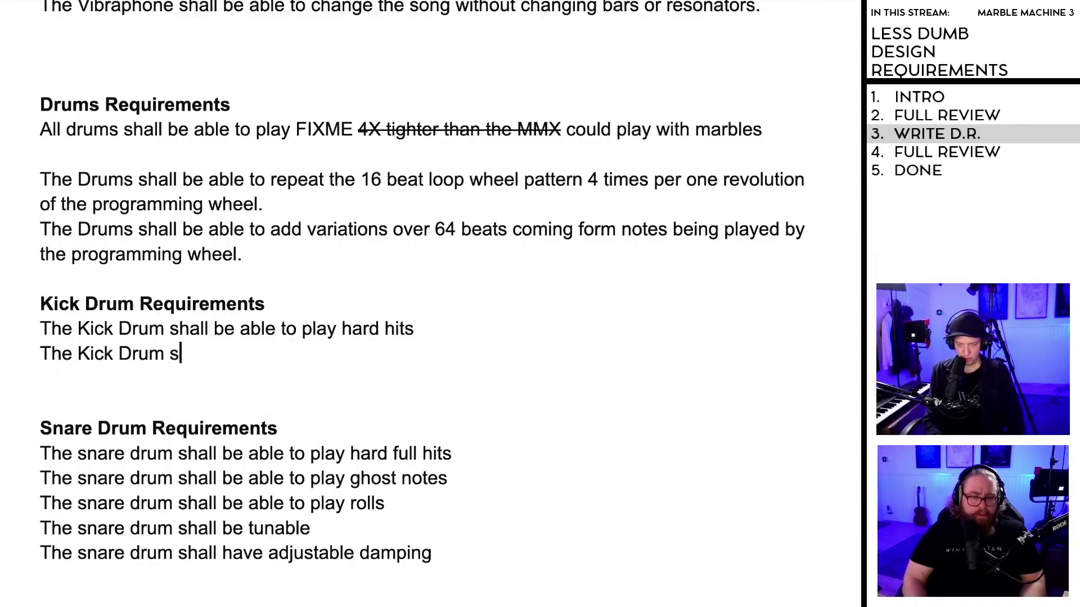
{"action": "type", "text": "hall be able to play "}
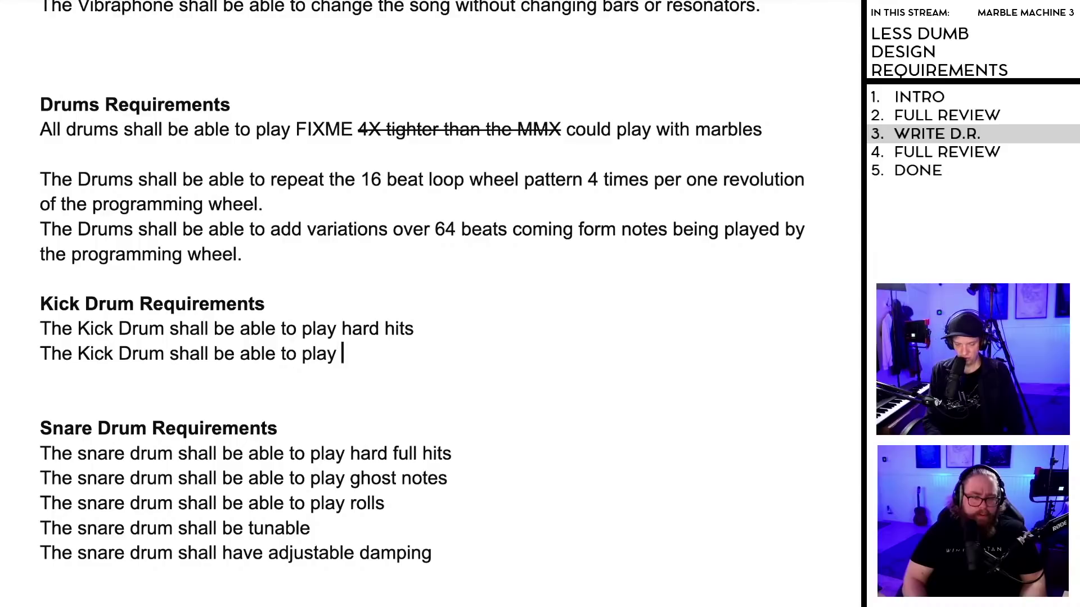
{"action": "type", "text": "soft hiots"}
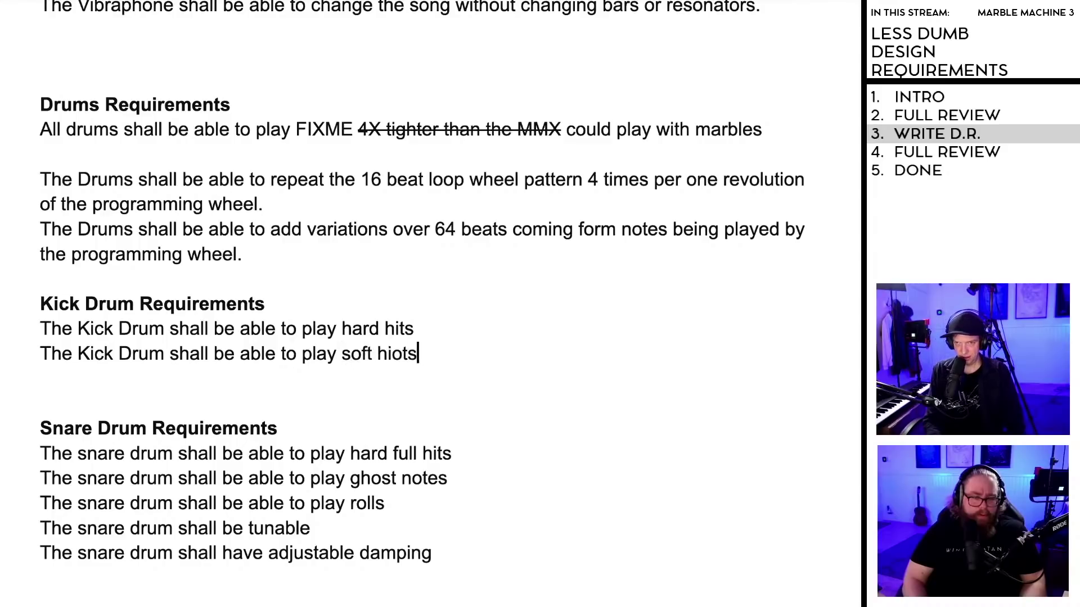
{"action": "key", "text": "BackSpace"}
{"action": "key", "text": "BackSpace"}
{"action": "key", "text": "BackSpace"}
{"action": "type", "text": "ts"}
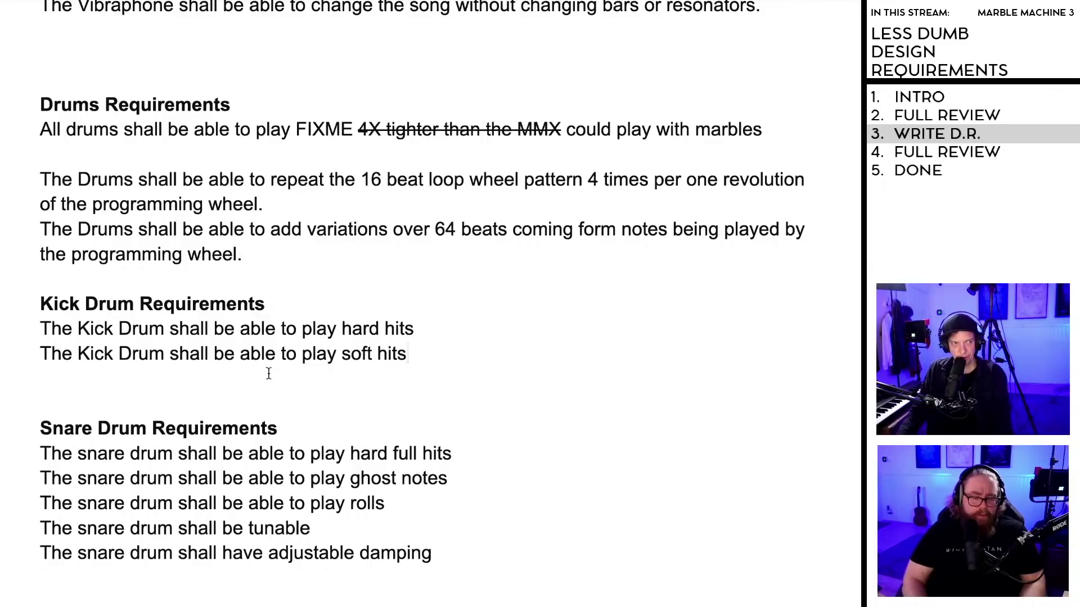
Step: Remove one empty line between the kick drum soft hits requirement and the "Snare Drum Requirements" heading
{"action": "left_click", "coordinate": [342, 377]}
{"action": "scroll", "coordinate": [343, 376], "scroll_direction": "down", "scroll_amount": 1}
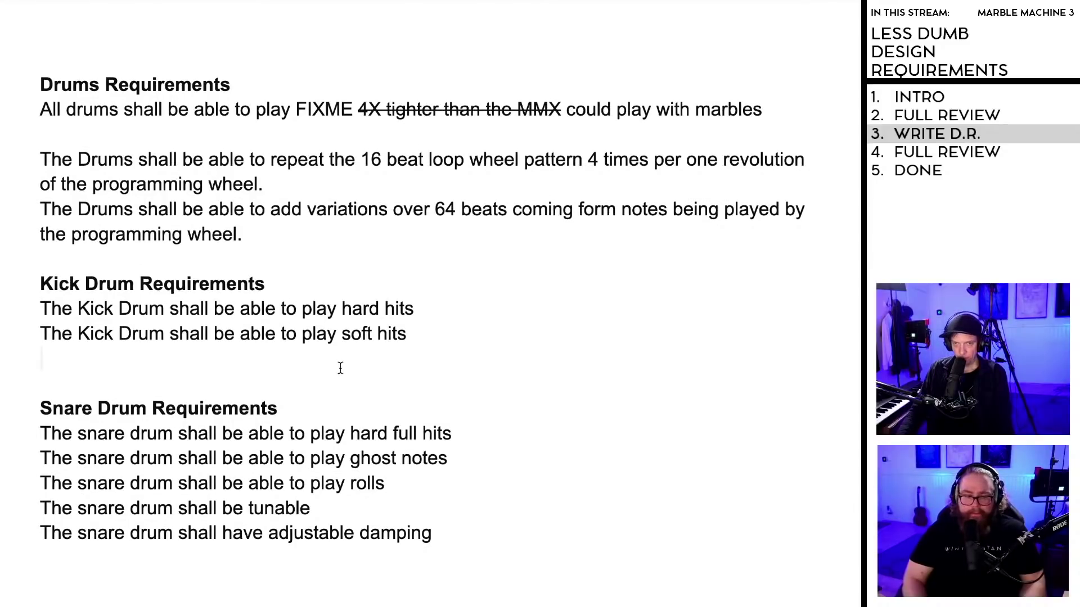
{"action": "scroll", "coordinate": [340, 366], "scroll_direction": "down", "scroll_amount": 1}
{"action": "scroll", "coordinate": [342, 345], "scroll_direction": "down", "scroll_amount": 1}
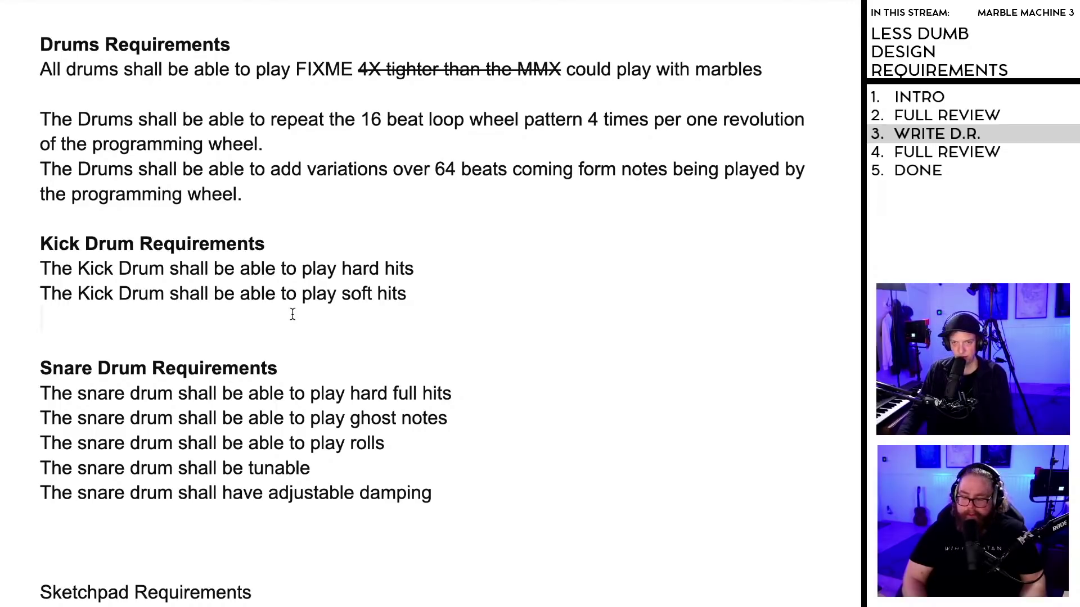
{"action": "key", "text": "BackSpace"}
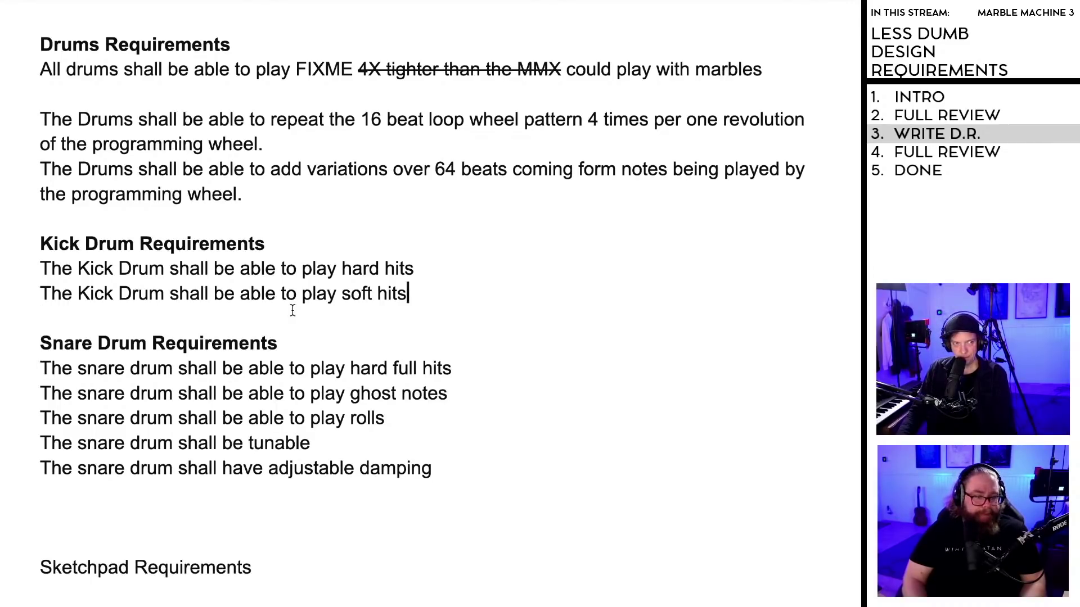
Step: Add the line "The Kick drum shall be tunable" below the kick drum soft hits requirement
{"action": "scroll", "coordinate": [418, 301], "scroll_direction": "down", "scroll_amount": 1}
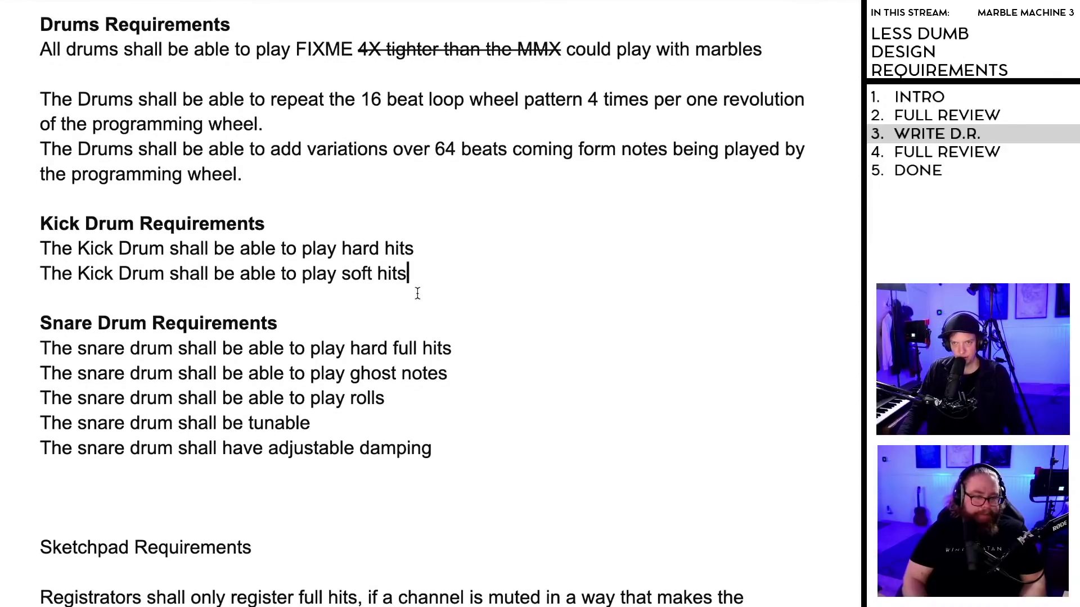
{"action": "key", "text": "Return"}
{"action": "type", "text": "The "}
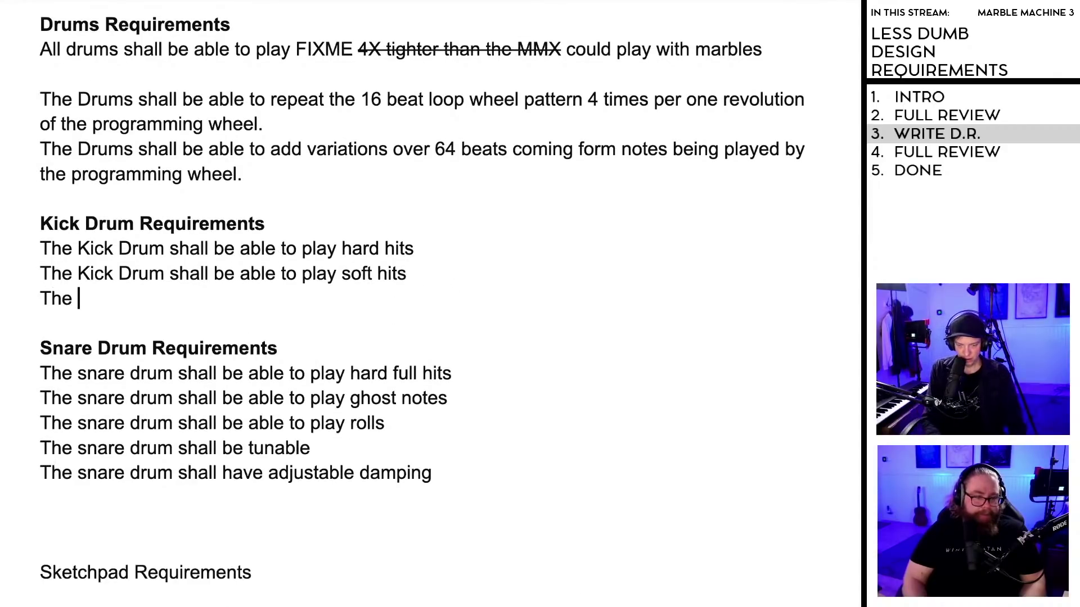
{"action": "type", "text": "Kick dru"}
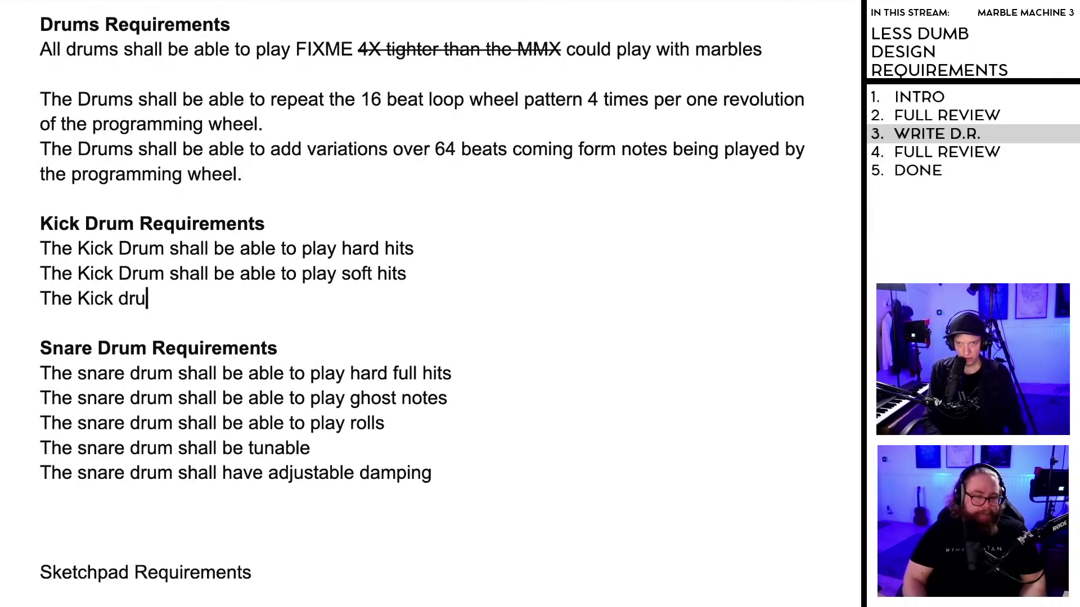
{"action": "type", "text": "m shall"}
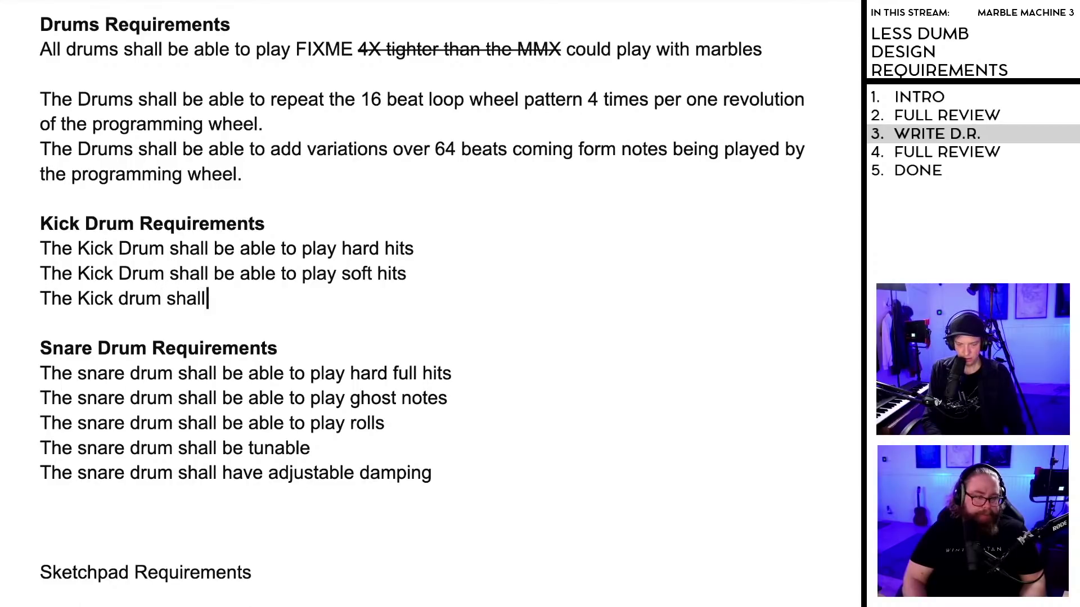
{"action": "type", "text": " be tunable"}
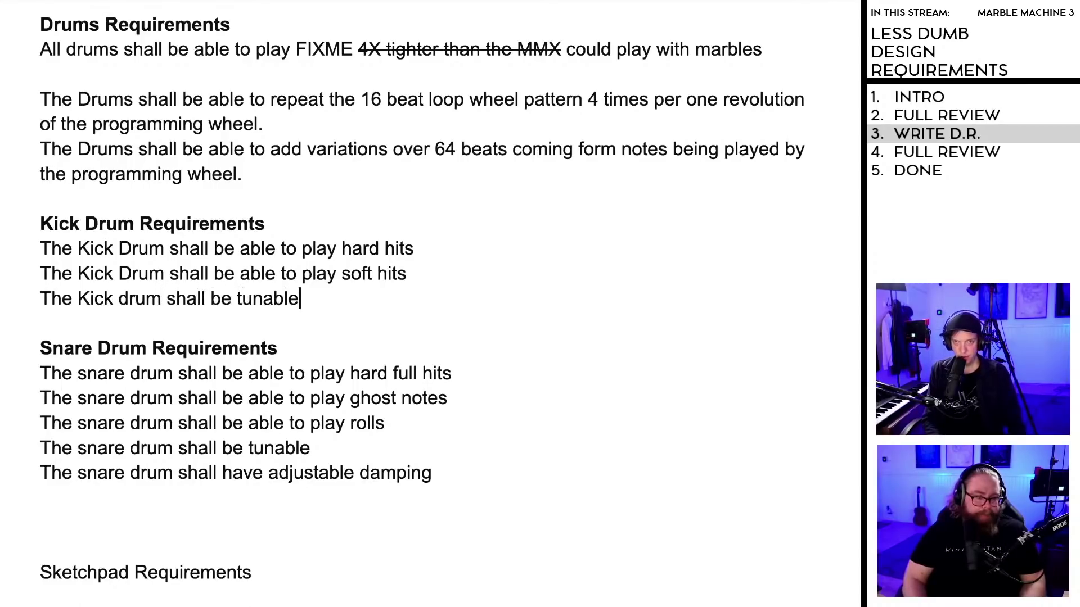
Step: Add the line "The Kick Drum shall be an Off-The Shelf component" below the kick drum tunable requirement
{"action": "key", "text": "Return"}
{"action": "type", "text": "The Kic"}
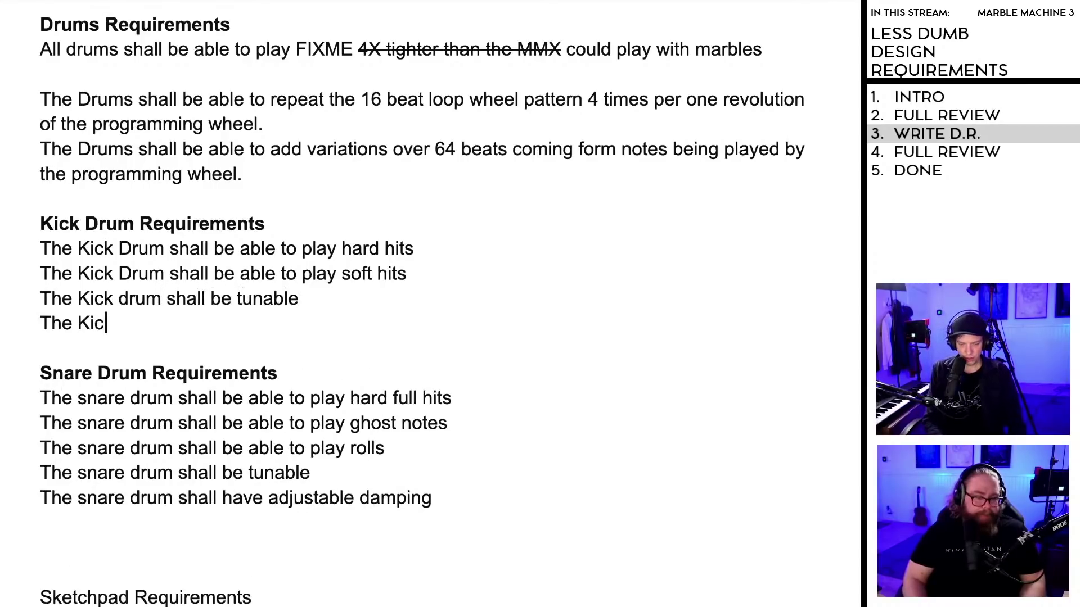
{"action": "type", "text": "k Drum shal"}
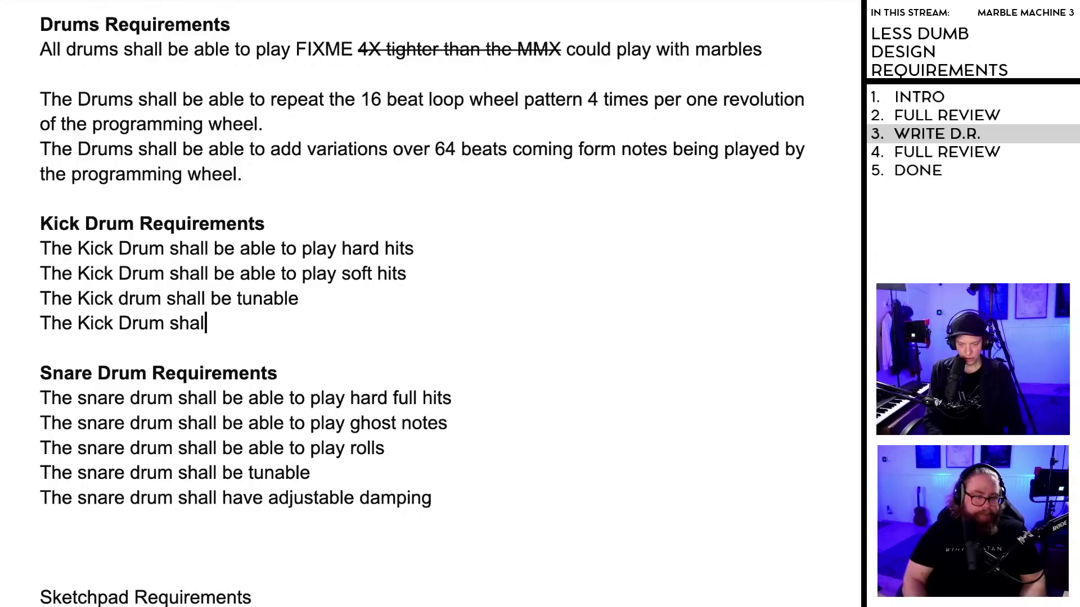
{"action": "type", "text": "l be an OFf"}
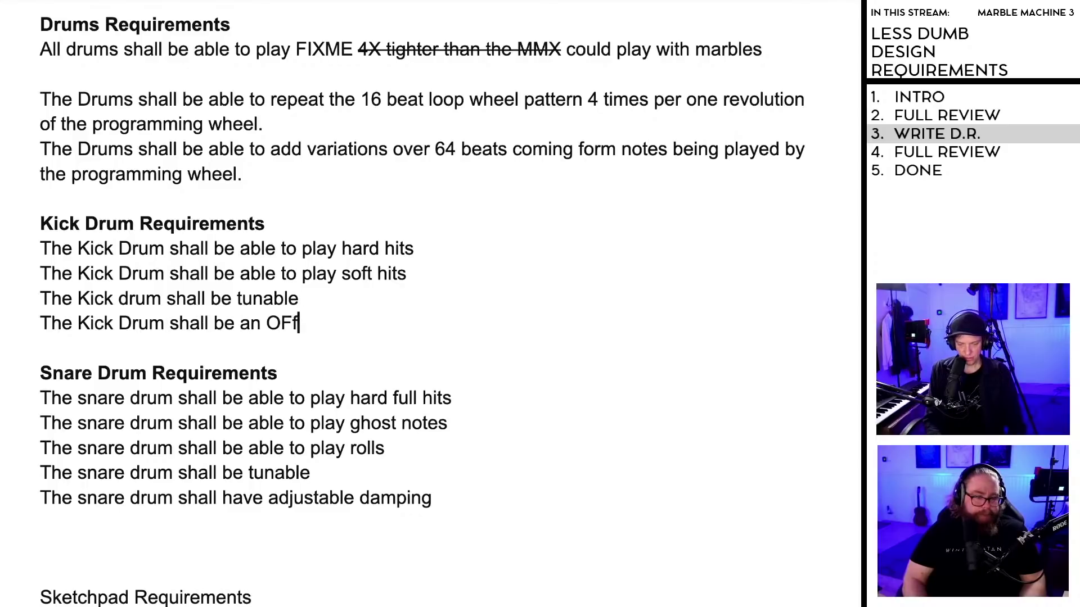
{"action": "type", "text": "-The Shelf"}
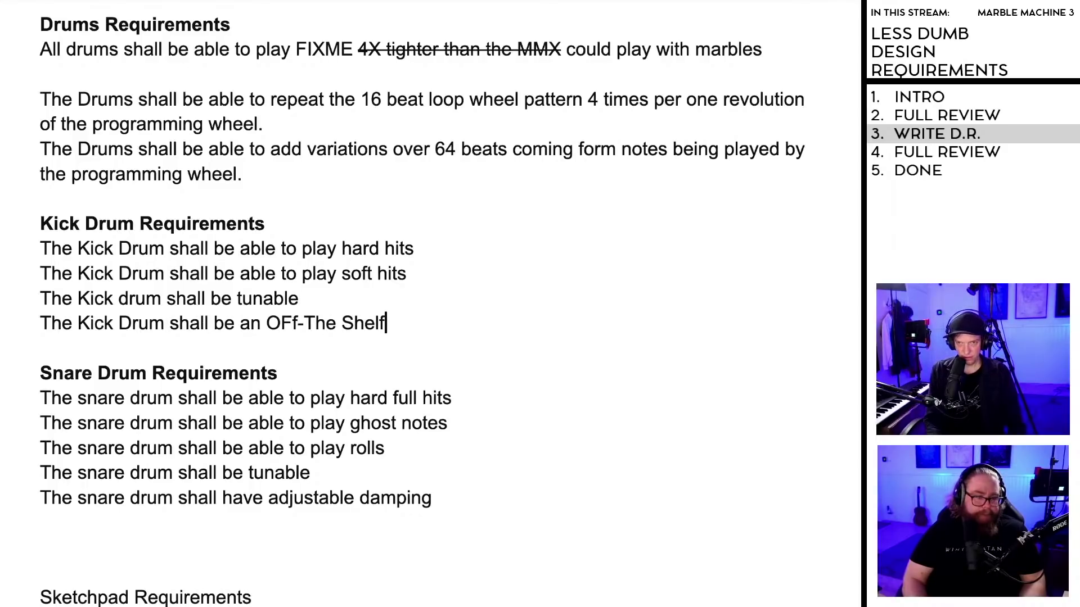
{"action": "key", "text": "Left"}
{"action": "key", "text": "Left"}
{"action": "key", "text": "Left"}
{"action": "key", "text": "Left"}
{"action": "key", "text": "Left"}
{"action": "key", "text": "Left"}
{"action": "key", "text": "Left"}
{"action": "key", "text": "Left"}
{"action": "key", "text": "Left"}
{"action": "key", "text": "Left"}
{"action": "key", "text": "Left"}
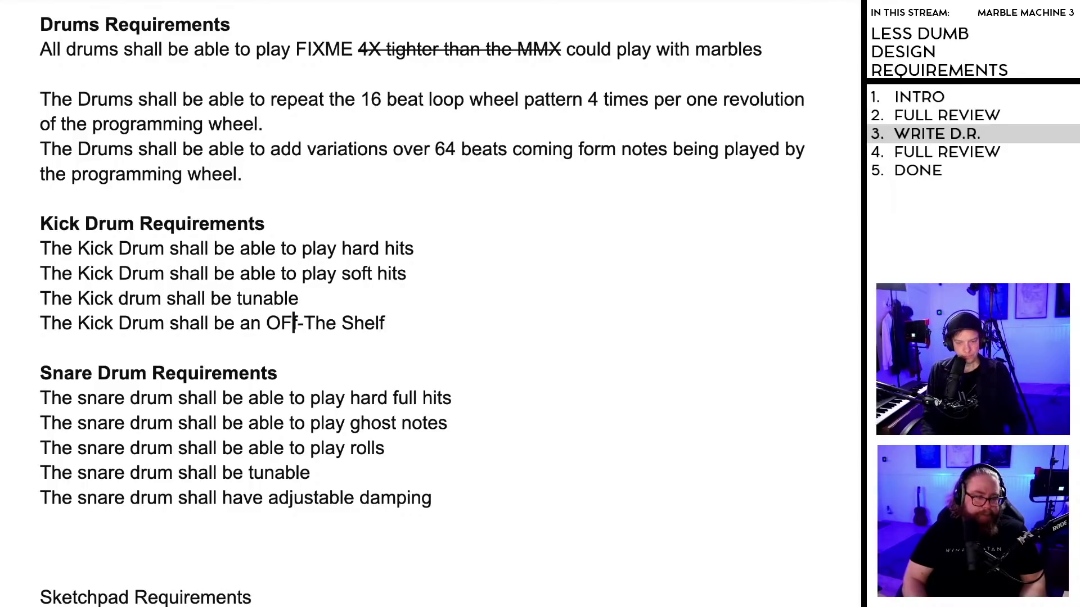
{"action": "key", "text": "BackSpace"}
{"action": "type", "text": "f"}
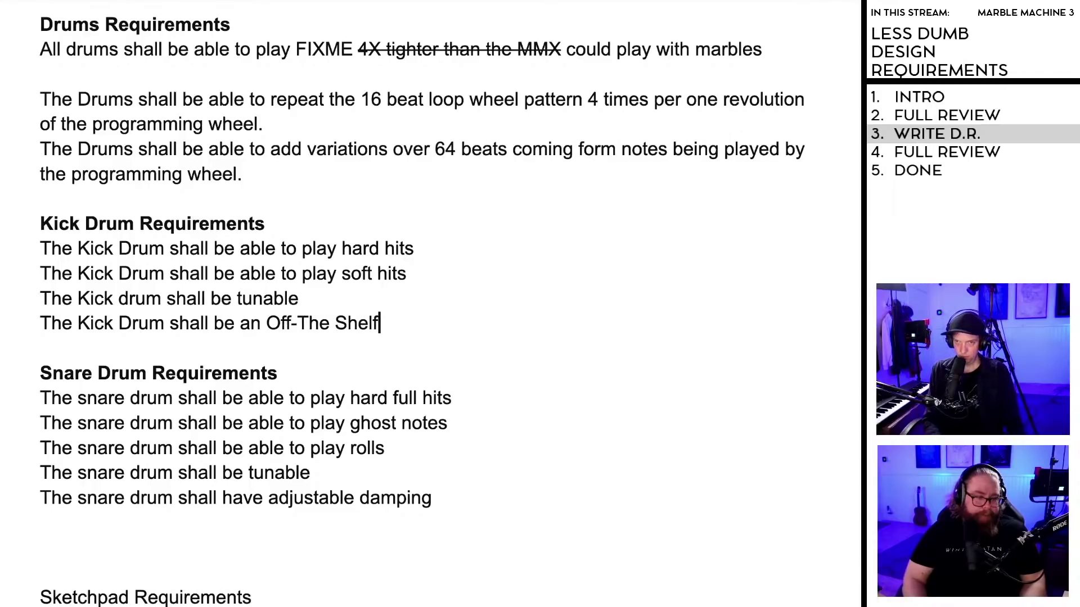
{"action": "type", "text": " component"}
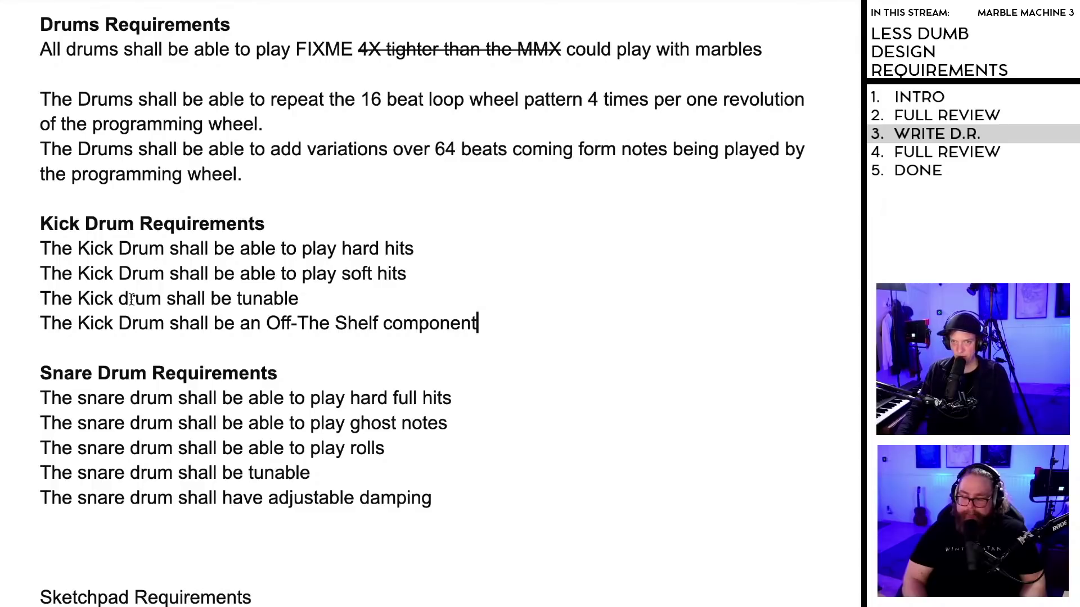
Step: Capitalize "Drum" in the kick drum tunable requirement
{"action": "key", "text": "BackSpace"}
{"action": "type", "text": "D"}
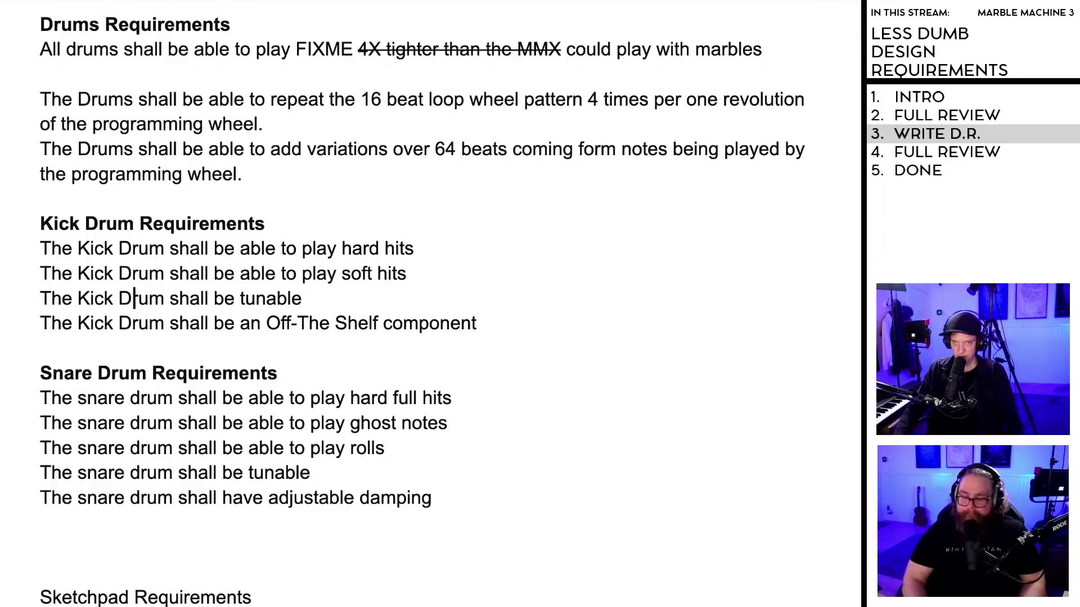
Step: Delete the "Off-The Shelf component" line from the kick drum requirements, including the empty line it leaves
{"action": "scroll", "coordinate": [351, 326], "scroll_direction": "down", "scroll_amount": 1}
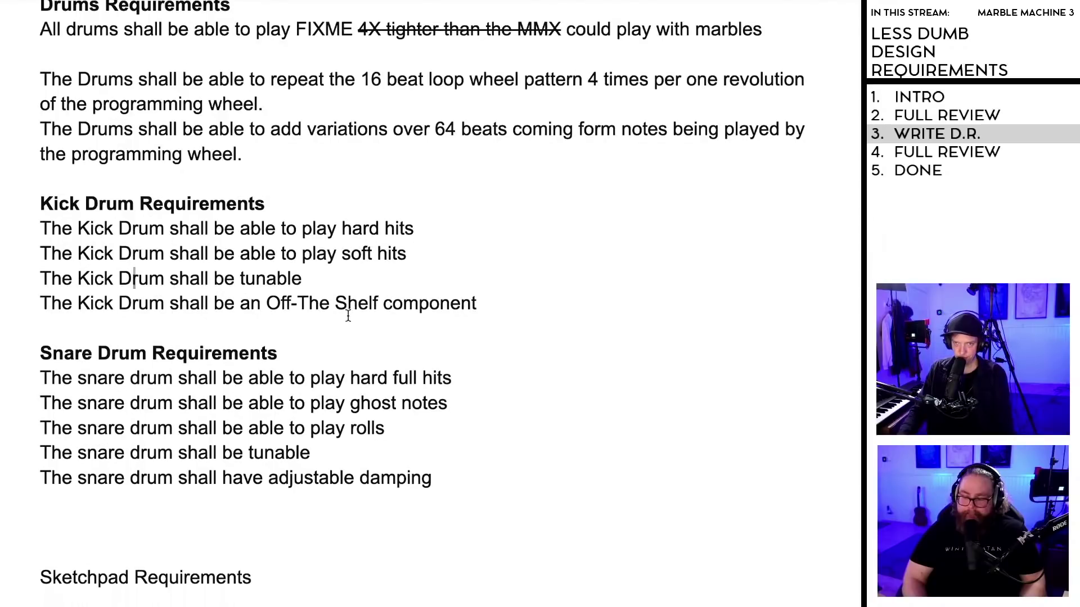
{"action": "left_click_drag", "start_coordinate": [495, 304], "coordinate": [38, 298]}
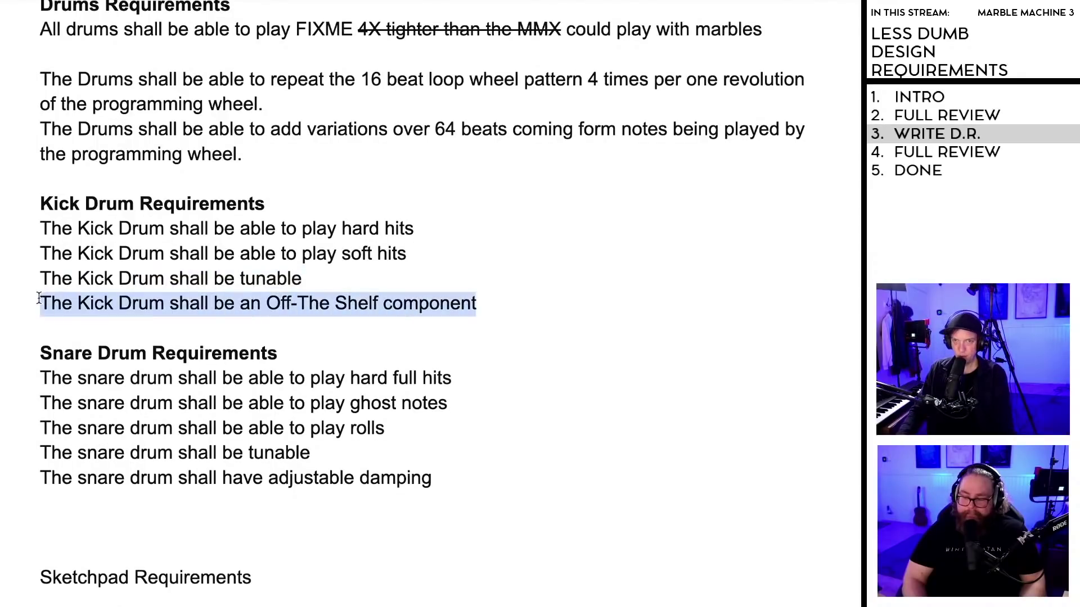
{"action": "key", "text": "BackSpace"}
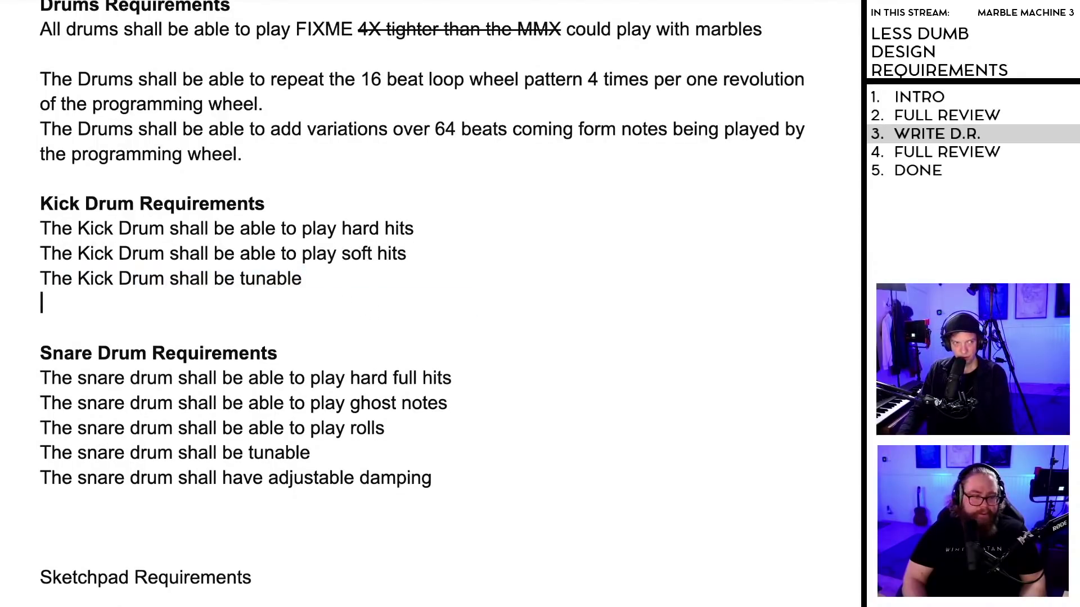
{"action": "key", "text": "BackSpace"}
{"action": "left_click", "coordinate": [357, 310]}
{"action": "scroll", "coordinate": [344, 312], "scroll_direction": "up", "scroll_amount": 3}
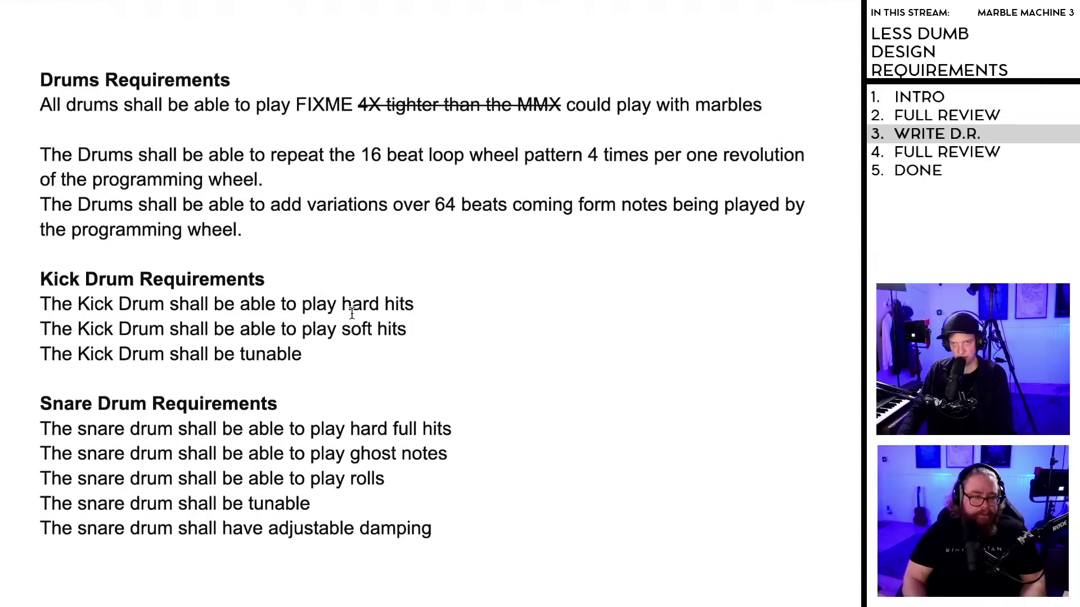
{"action": "left_click", "coordinate": [38, 178]}
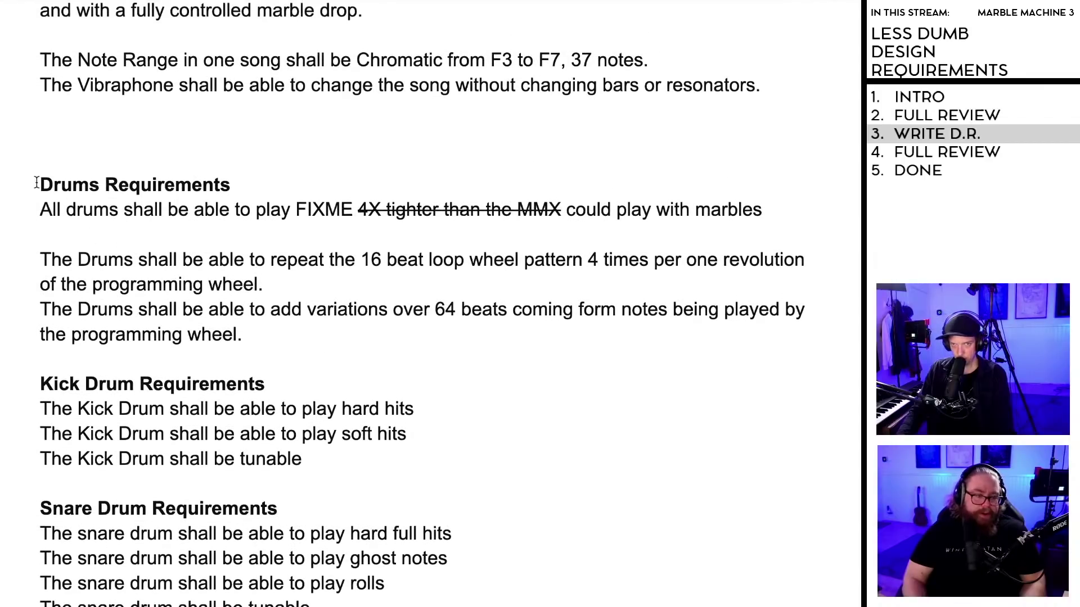
{"action": "scroll", "coordinate": [268, 290], "scroll_direction": "down", "scroll_amount": 2}
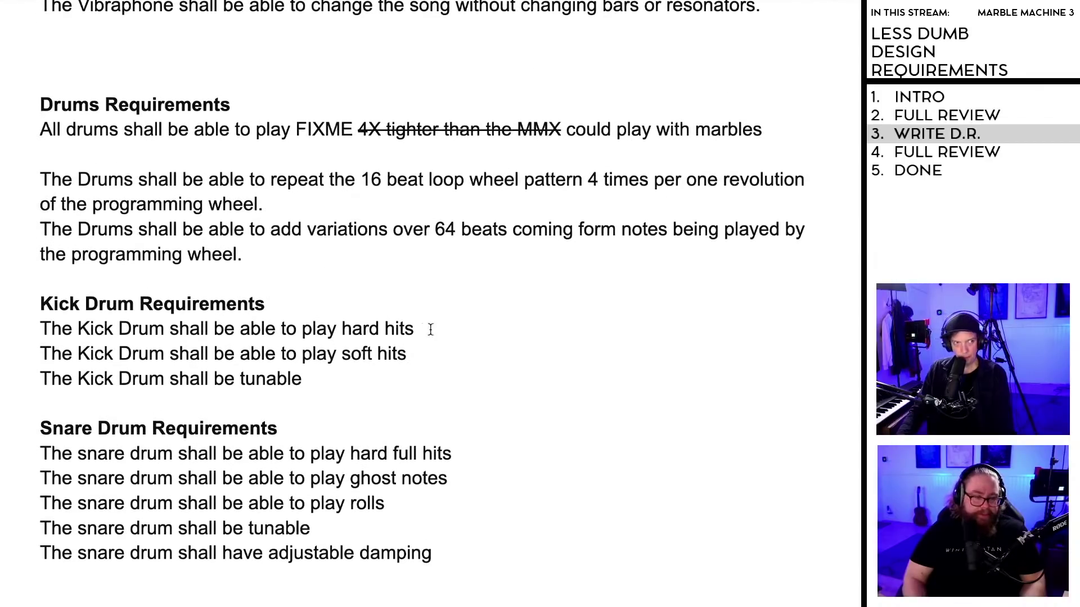
{"action": "scroll", "coordinate": [427, 330], "scroll_direction": "down", "scroll_amount": 1}
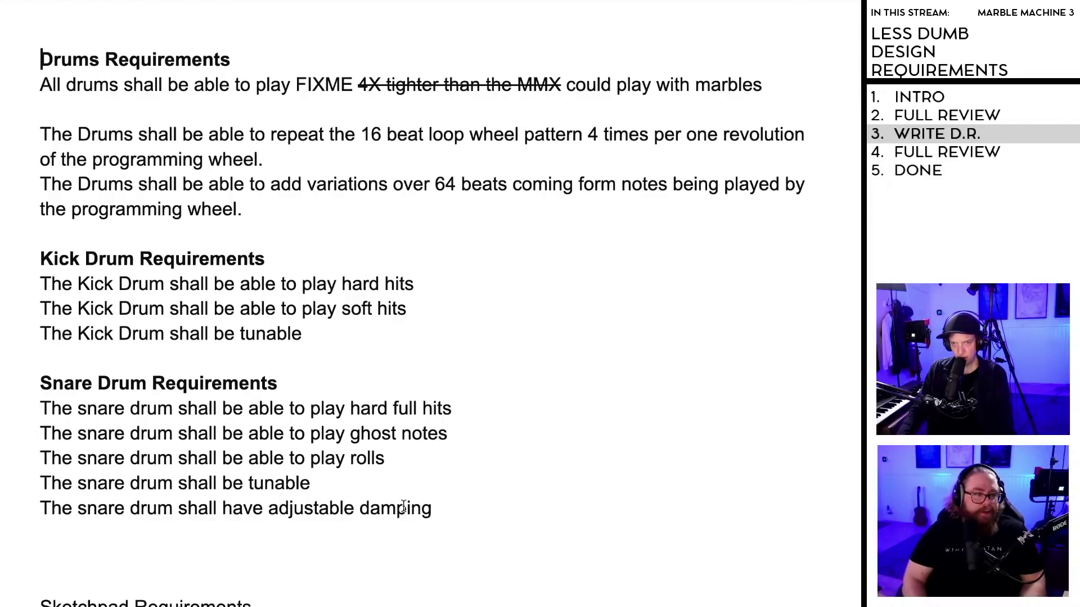
{"action": "scroll", "coordinate": [210, 545], "scroll_direction": "down", "scroll_amount": 2}
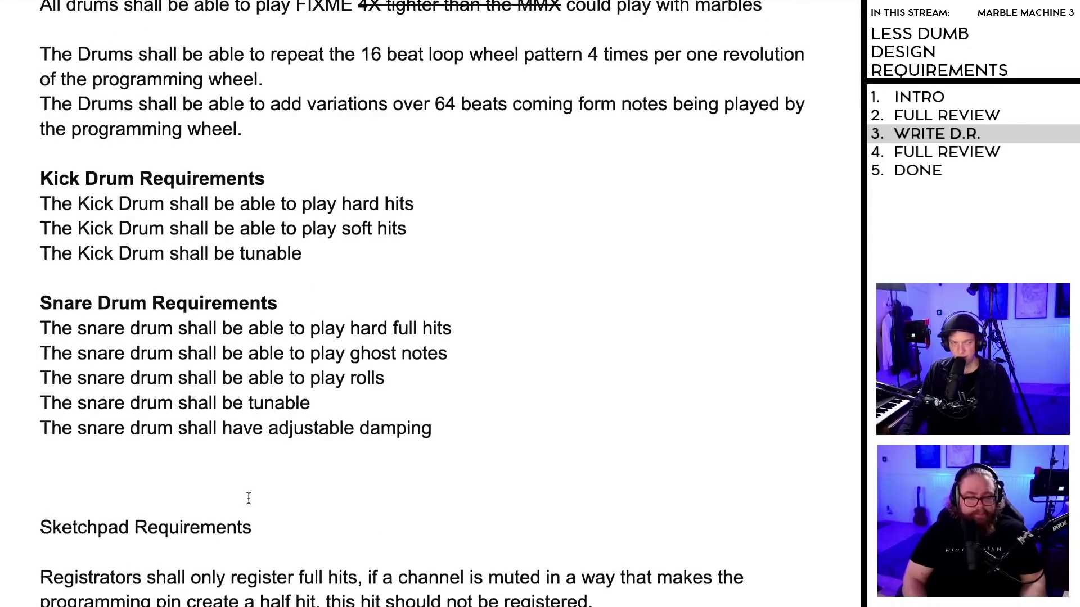
Step: Review the assembly requirements from the vibraphone and drums sections through the sketchpad, muting state and lever notes
{"action": "left_click", "coordinate": [170, 478]}
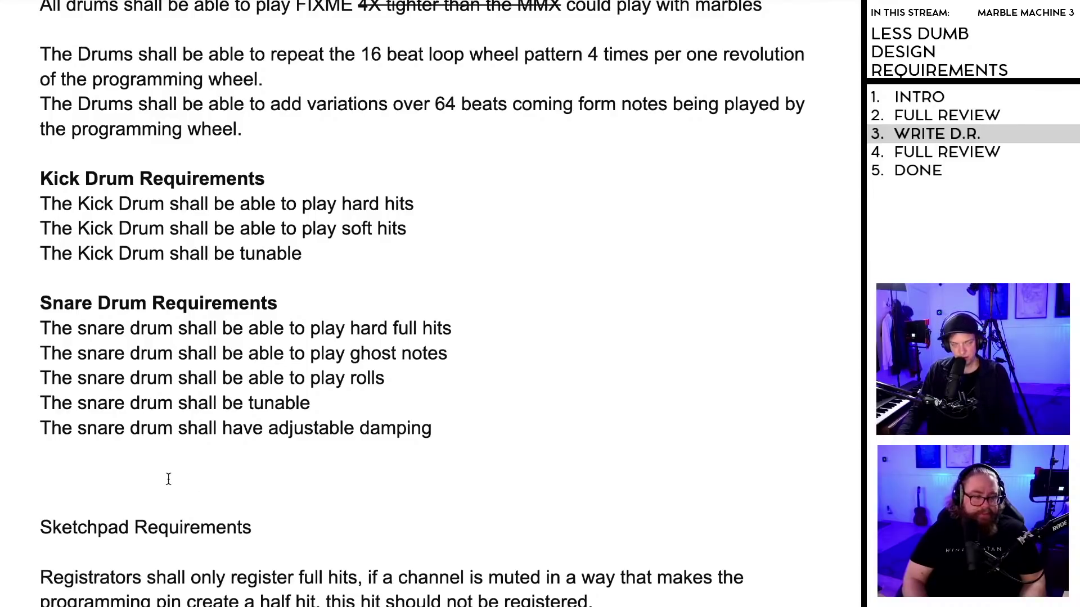
{"action": "scroll", "coordinate": [173, 481], "scroll_direction": "down", "scroll_amount": 1}
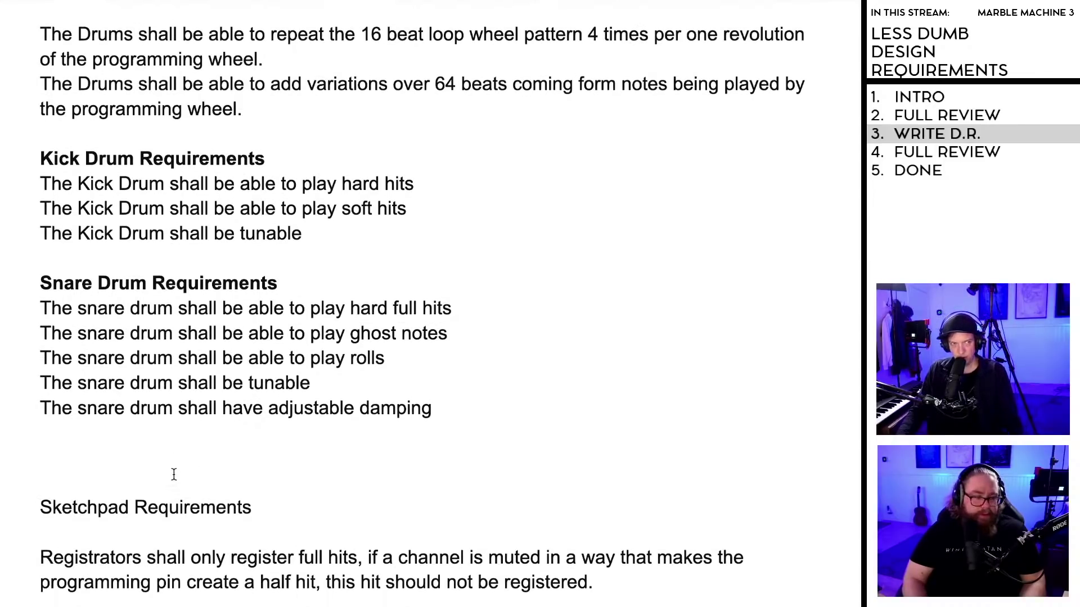
{"action": "scroll", "coordinate": [174, 474], "scroll_direction": "down", "scroll_amount": 2}
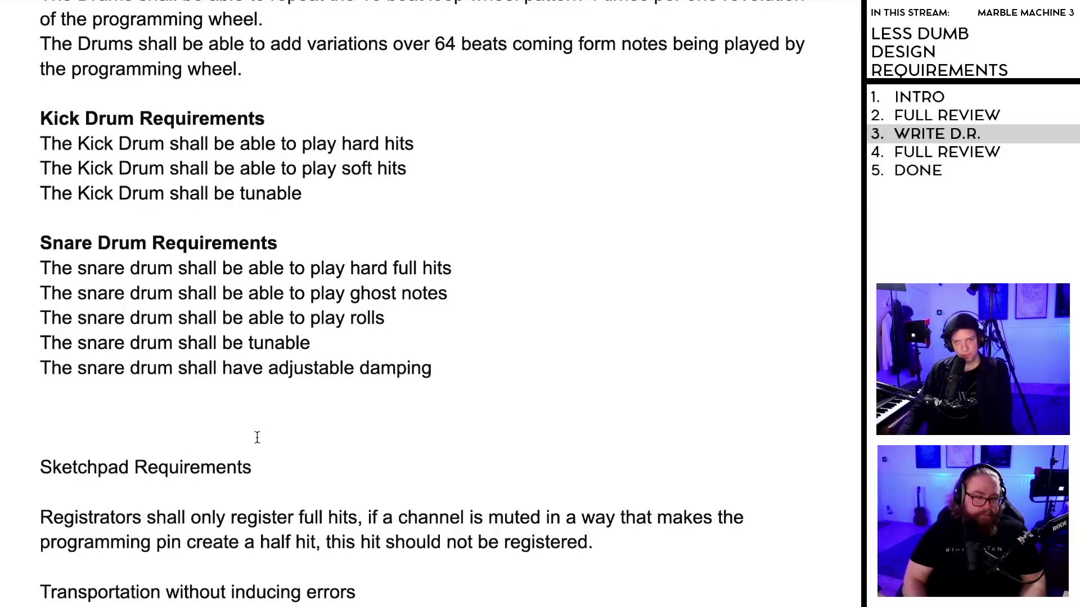
{"action": "scroll", "coordinate": [257, 437], "scroll_direction": "down", "scroll_amount": 1}
{"action": "scroll", "coordinate": [252, 421], "scroll_direction": "up", "scroll_amount": 1}
{"action": "scroll", "coordinate": [249, 421], "scroll_direction": "down", "scroll_amount": 2}
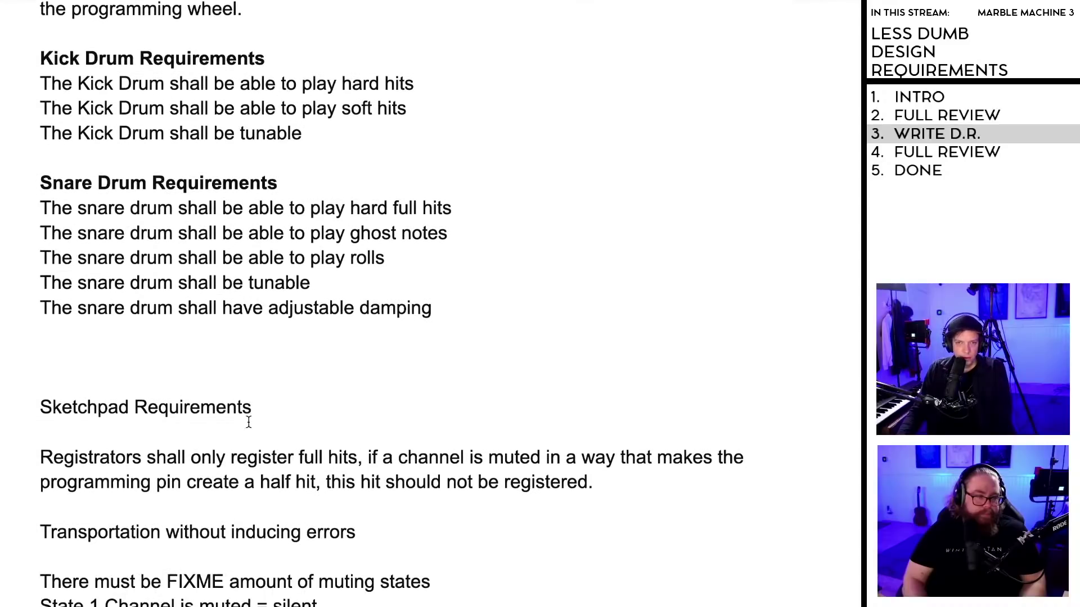
{"action": "scroll", "coordinate": [261, 419], "scroll_direction": "up", "scroll_amount": 3}
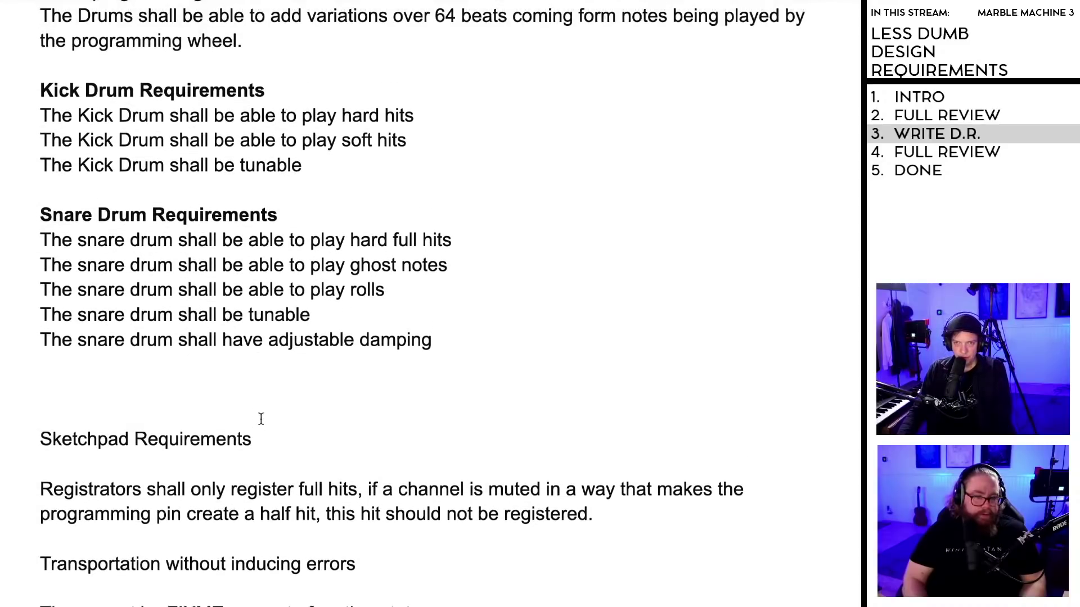
{"action": "key", "text": "ctrl+minus"}
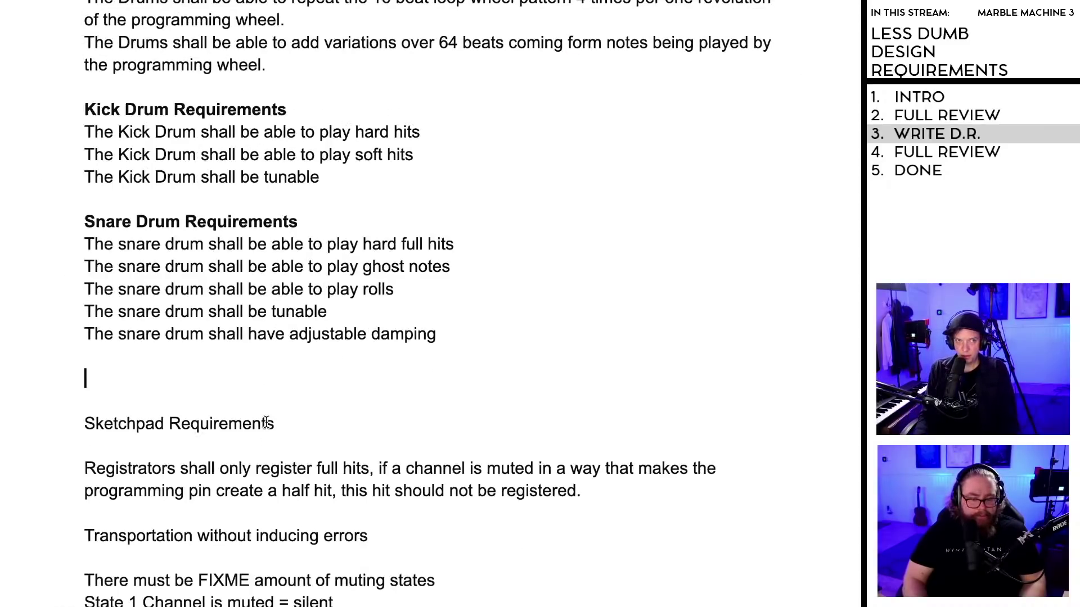
{"action": "key", "text": "ctrl+minus"}
{"action": "key", "text": "ctrl+minus"}
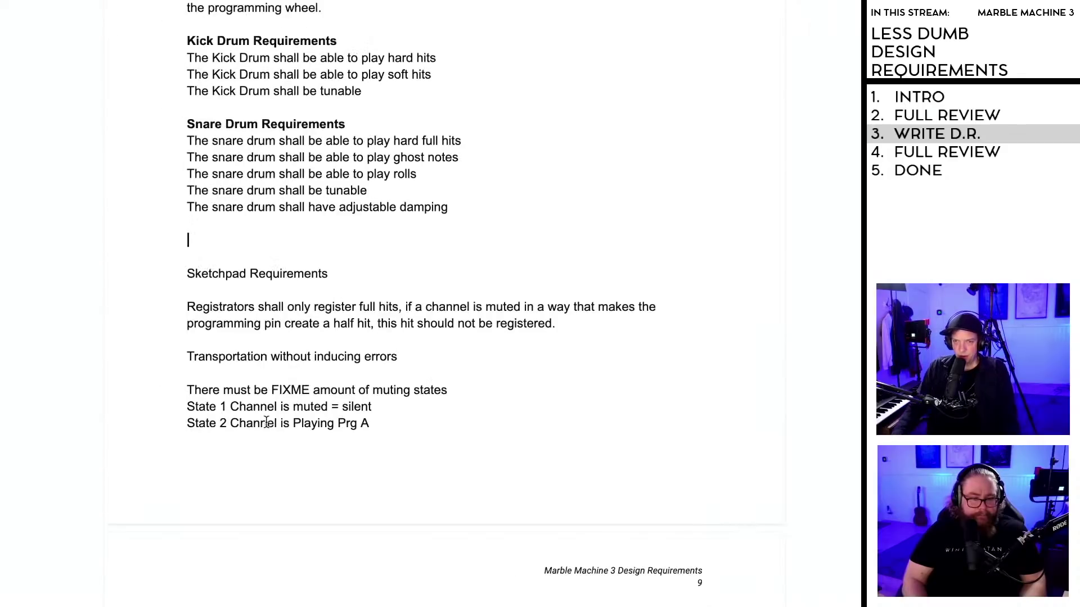
{"action": "scroll", "coordinate": [371, 466], "scroll_direction": "up", "scroll_amount": 3}
{"action": "scroll", "coordinate": [366, 465], "scroll_direction": "up", "scroll_amount": 3}
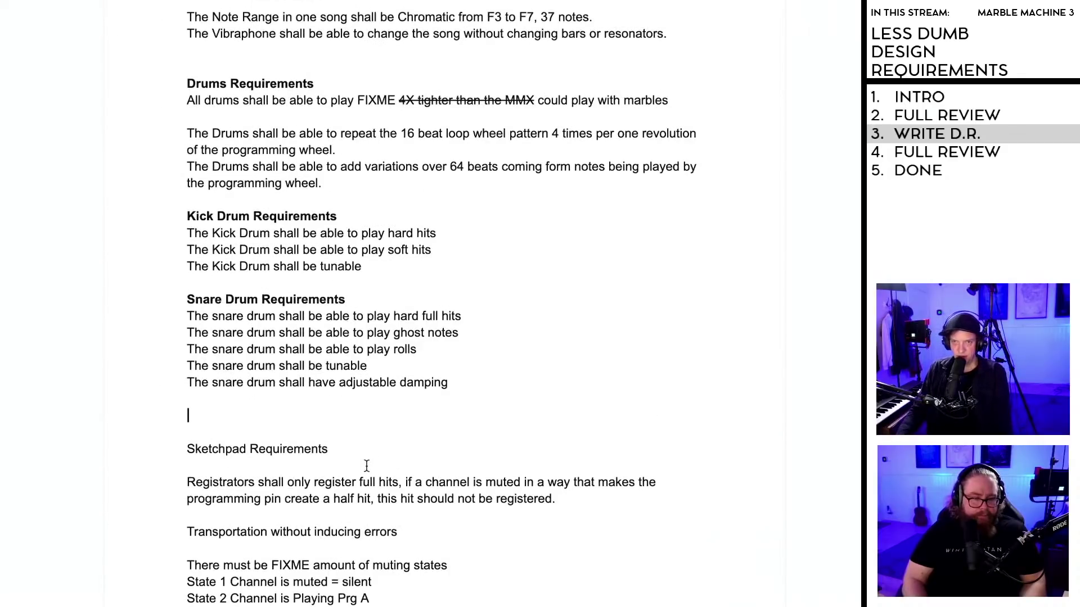
{"action": "scroll", "coordinate": [378, 472], "scroll_direction": "up", "scroll_amount": 1}
{"action": "scroll", "coordinate": [377, 473], "scroll_direction": "down", "scroll_amount": 20}
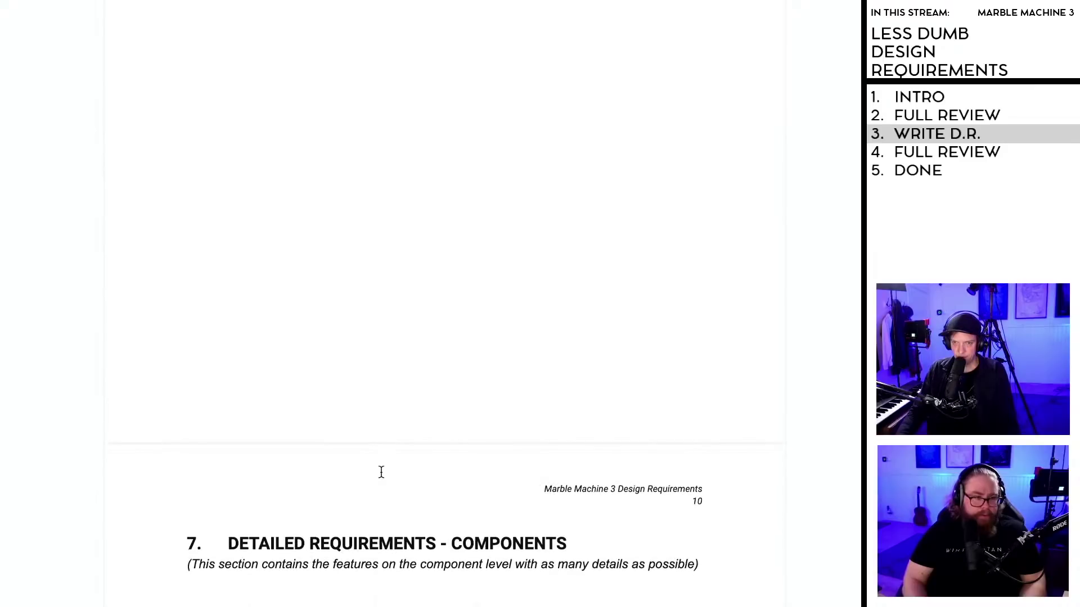
{"action": "scroll", "coordinate": [381, 472], "scroll_direction": "up", "scroll_amount": 5}
{"action": "scroll", "coordinate": [381, 473], "scroll_direction": "up", "scroll_amount": 4}
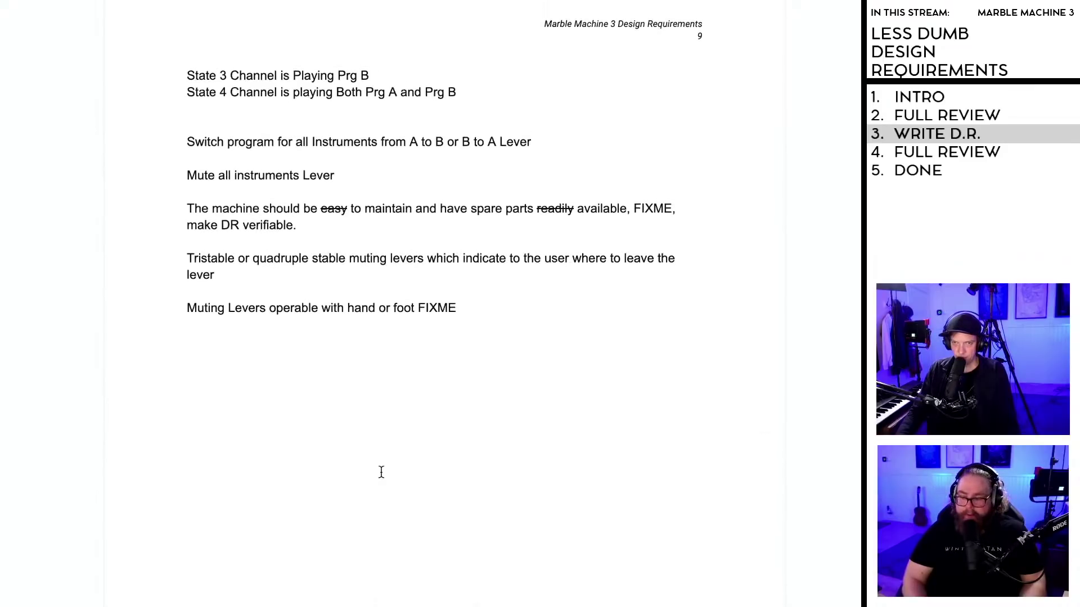
{"action": "scroll", "coordinate": [381, 472], "scroll_direction": "up", "scroll_amount": 4}
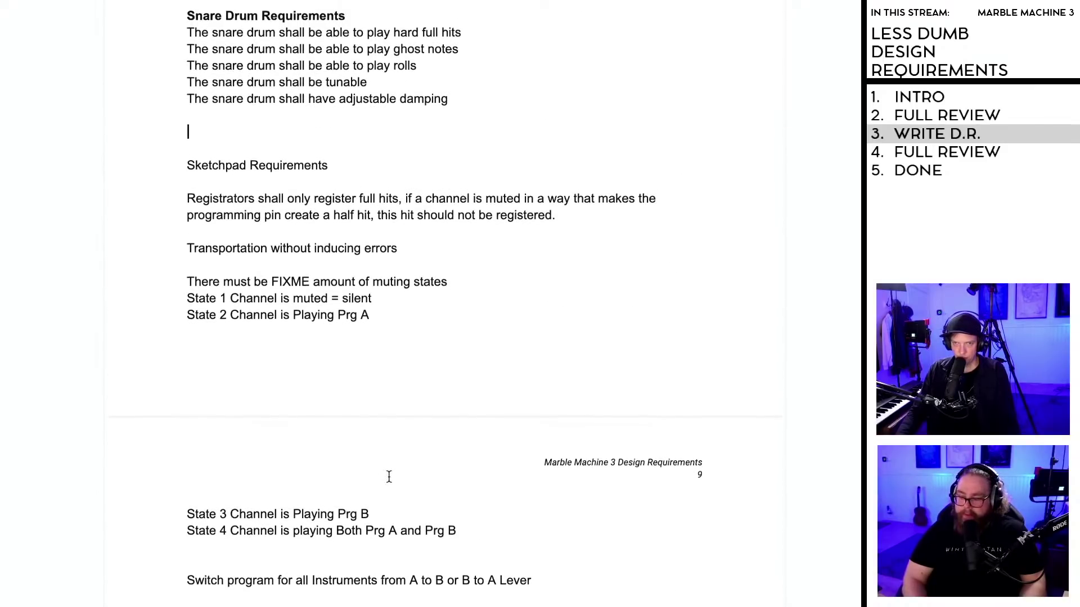
{"action": "scroll", "coordinate": [388, 477], "scroll_direction": "down", "scroll_amount": 2}
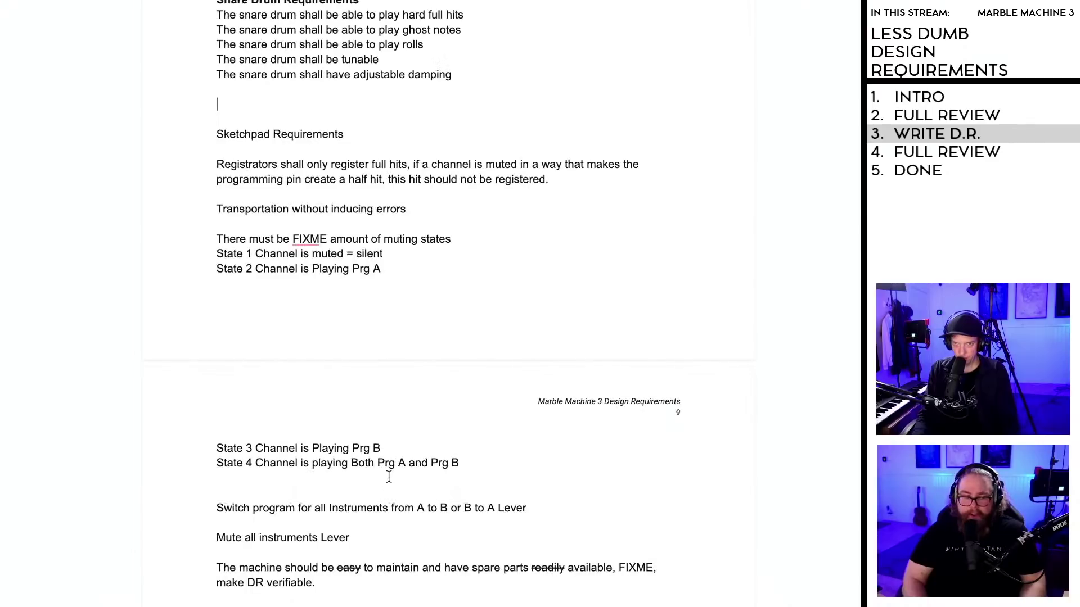
{"action": "scroll", "coordinate": [394, 483], "scroll_direction": "up", "scroll_amount": 4}
{"action": "scroll", "coordinate": [404, 498], "scroll_direction": "up", "scroll_amount": 3}
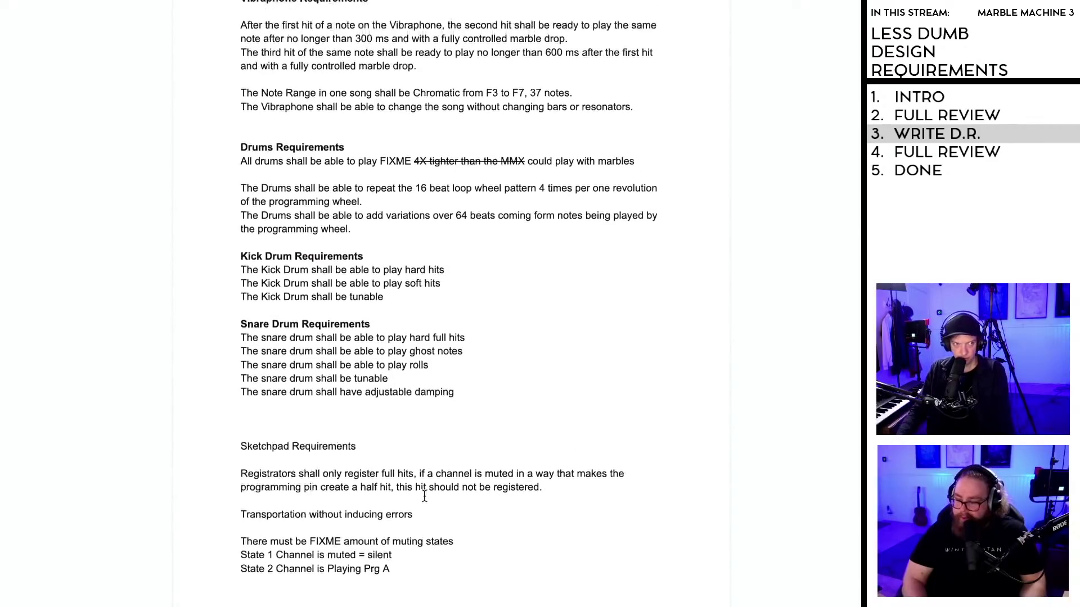
{"action": "scroll", "coordinate": [426, 492], "scroll_direction": "up", "scroll_amount": 1}
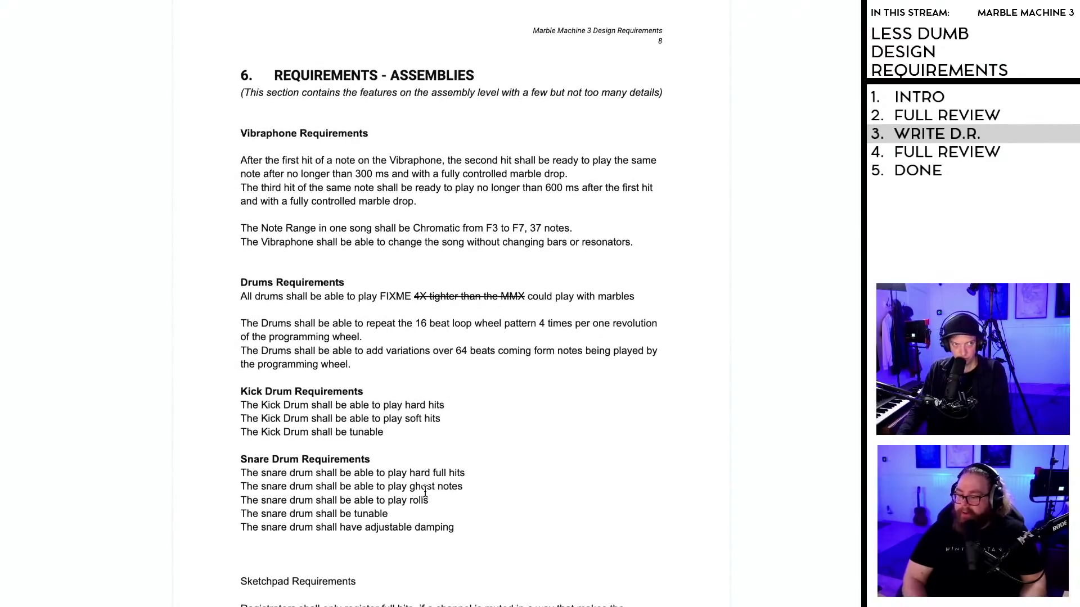
{"action": "scroll", "coordinate": [425, 492], "scroll_direction": "down", "scroll_amount": 1}
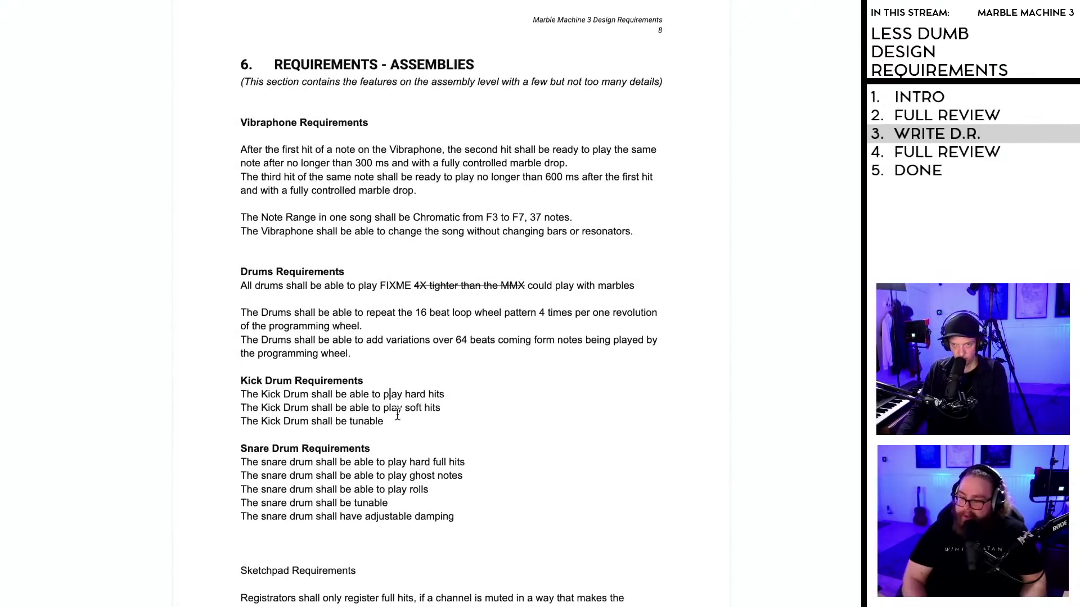
{"action": "left_click", "coordinate": [271, 539]}
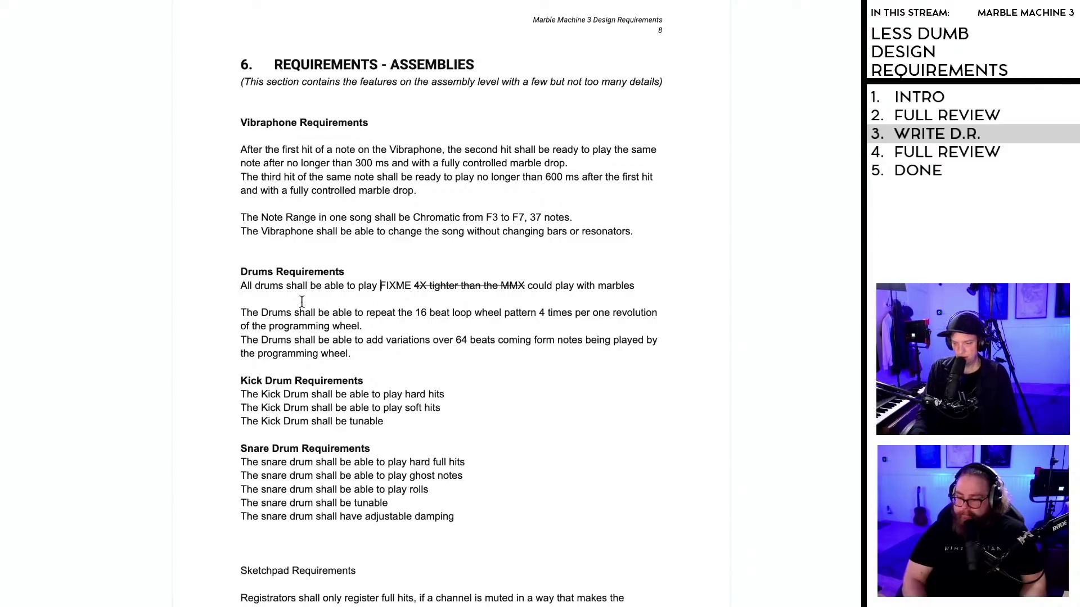
Step: Insert "within a deviation of XX ms from the perfect transient position" before FIXME in the first Drums requirement
{"action": "left_click", "coordinate": [381, 285]}
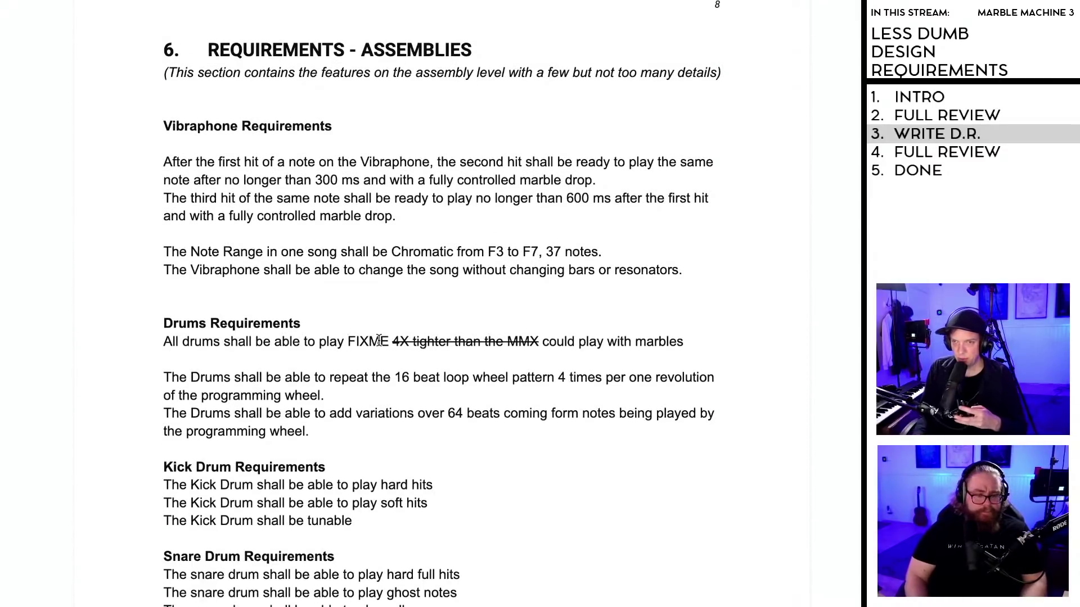
{"action": "type", "text": "within"}
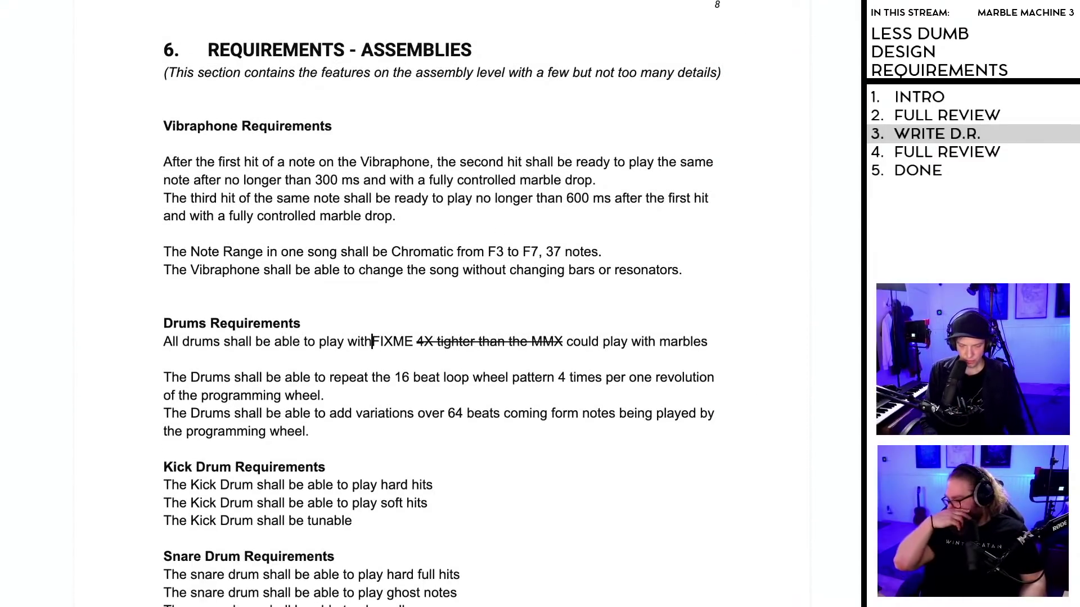
{"action": "type", "text": " a dev"}
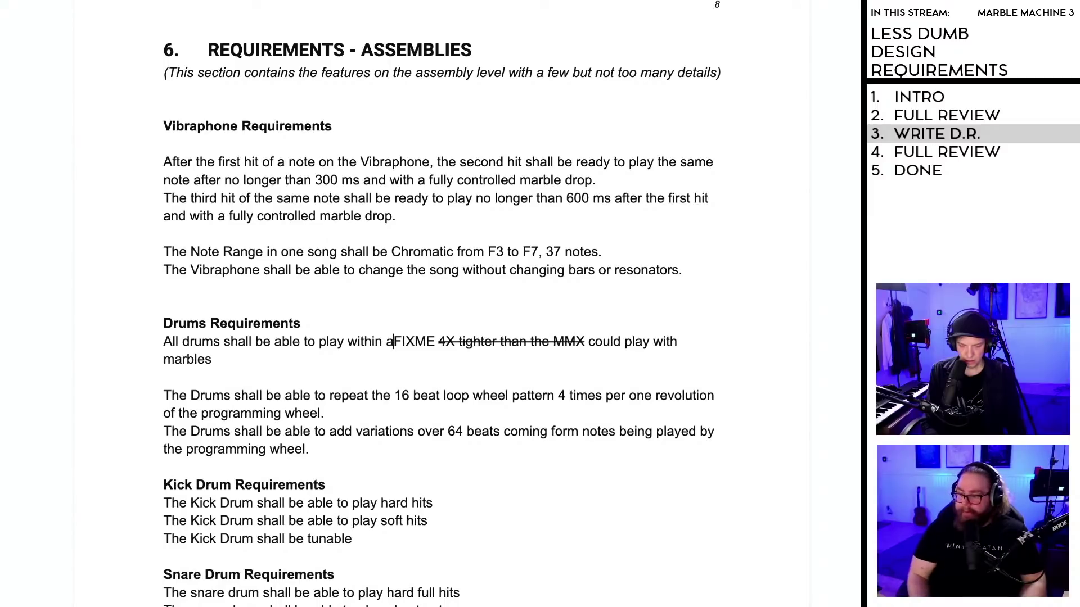
{"action": "type", "text": "iation of "}
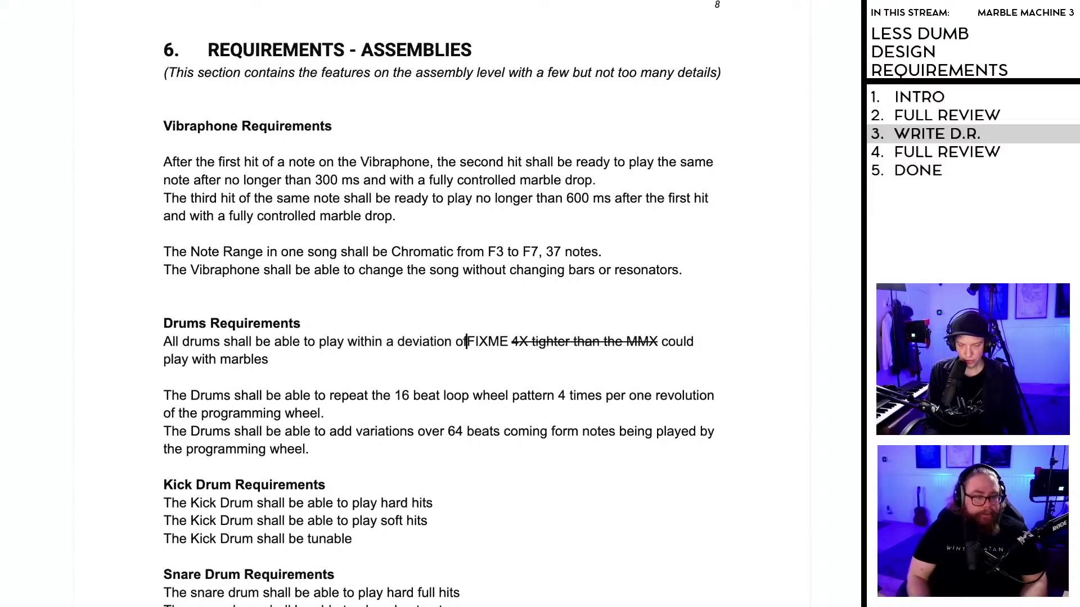
{"action": "type", "text": "XX "}
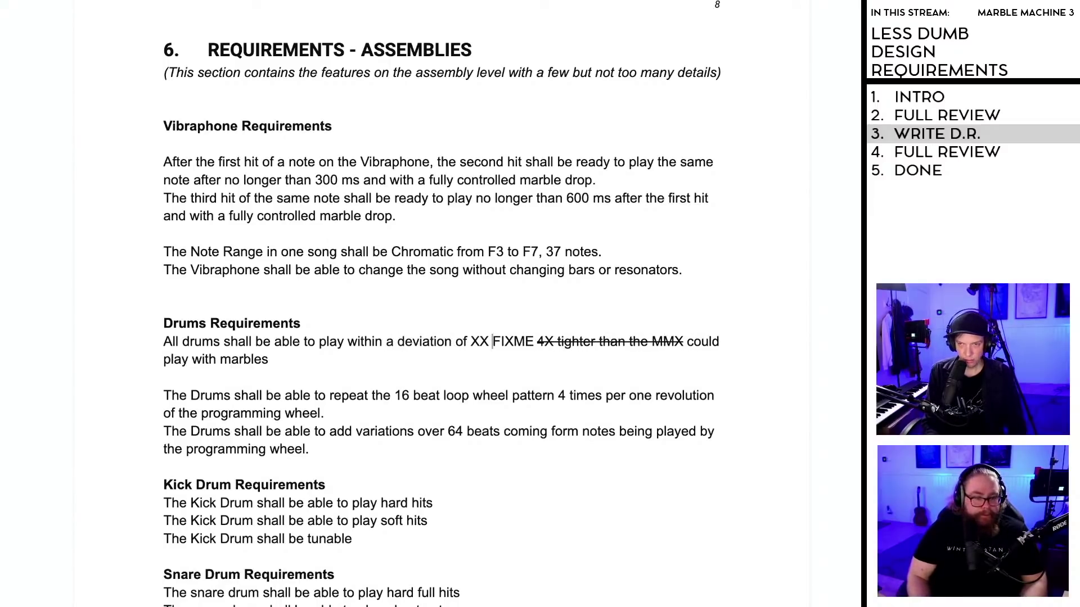
{"action": "type", "text": "ms"}
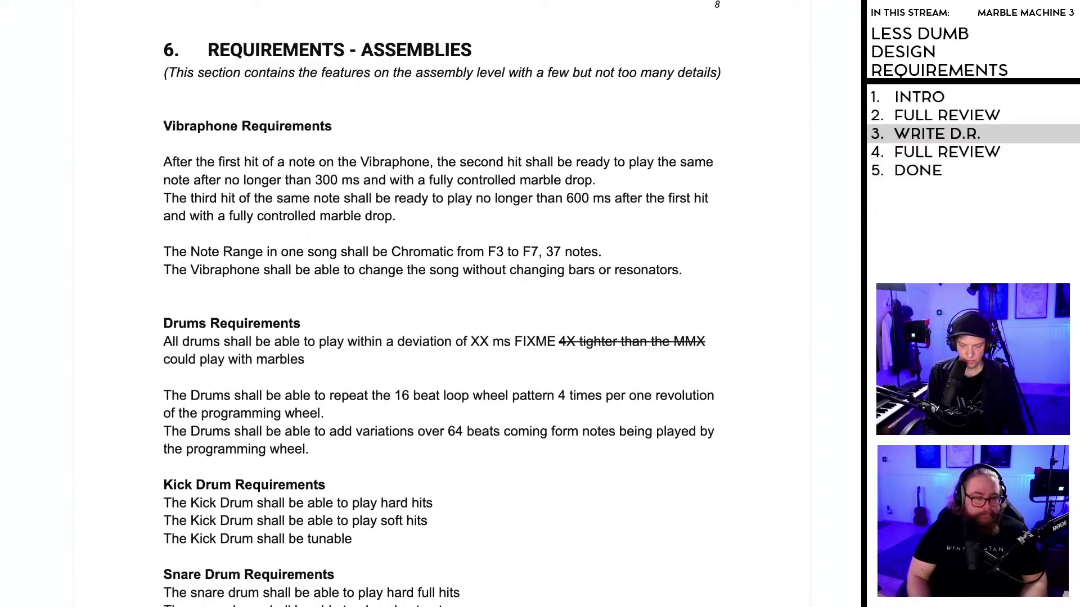
{"action": "type", "text": " from the "}
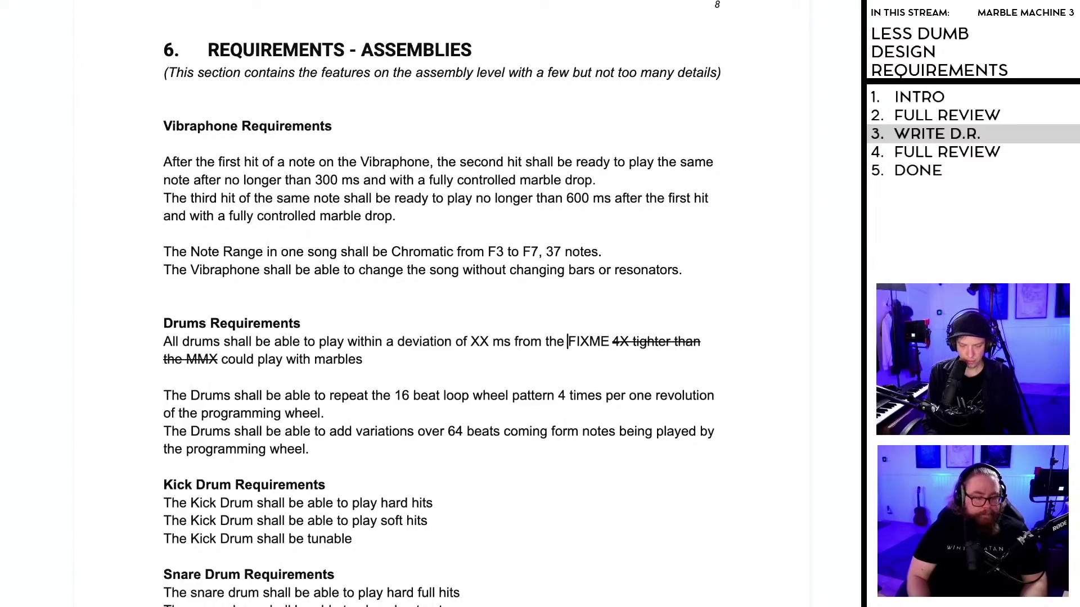
{"action": "type", "text": "perfect tran"}
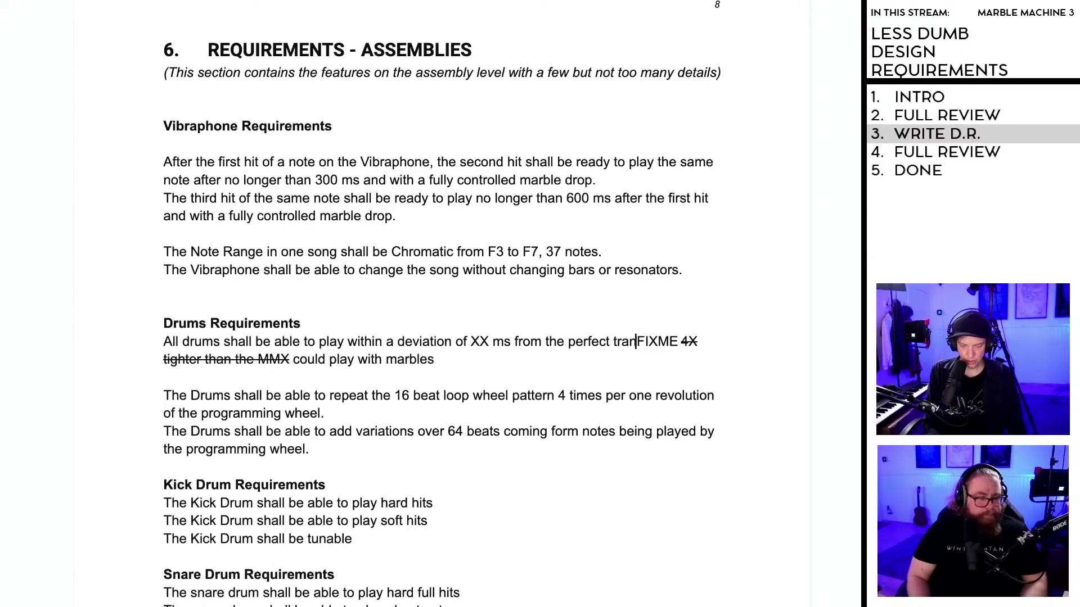
{"action": "type", "text": "sient posi"}
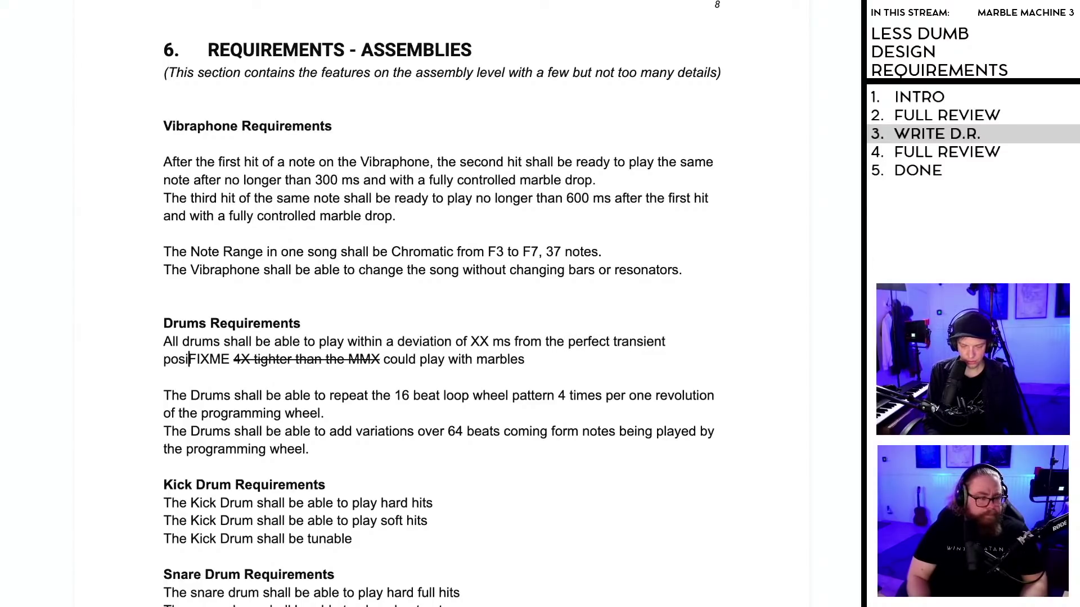
{"action": "type", "text": "tion"}
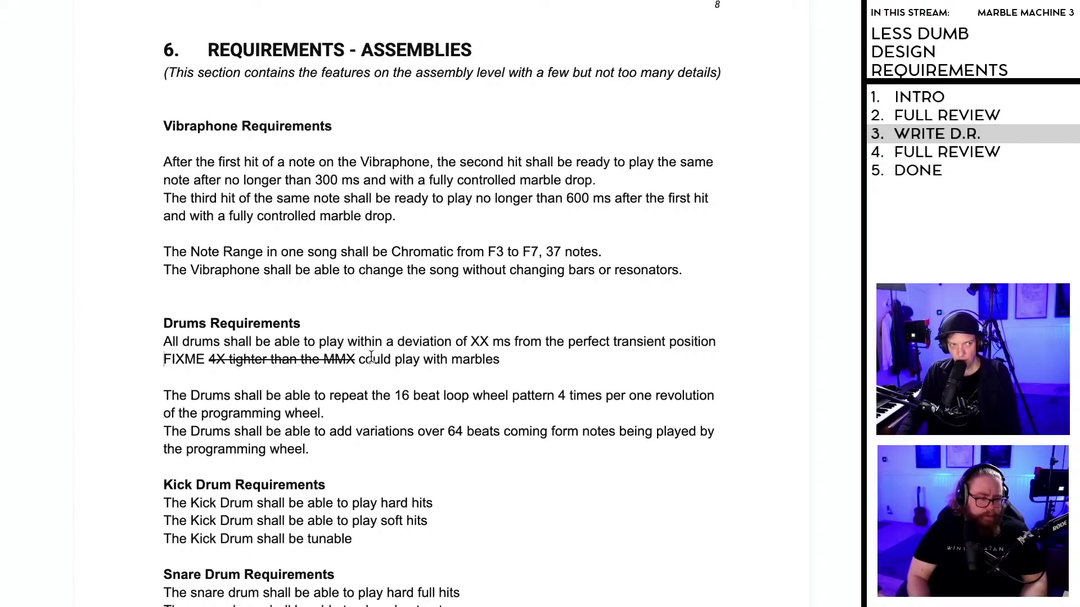
Step: Examine the remaining assembly notes below the drum sections, covering sketchpad, muting states, program switching, maintenance and muting levers
{"action": "scroll", "coordinate": [371, 356], "scroll_direction": "down", "scroll_amount": 1}
{"action": "scroll", "coordinate": [397, 339], "scroll_direction": "down", "scroll_amount": 1}
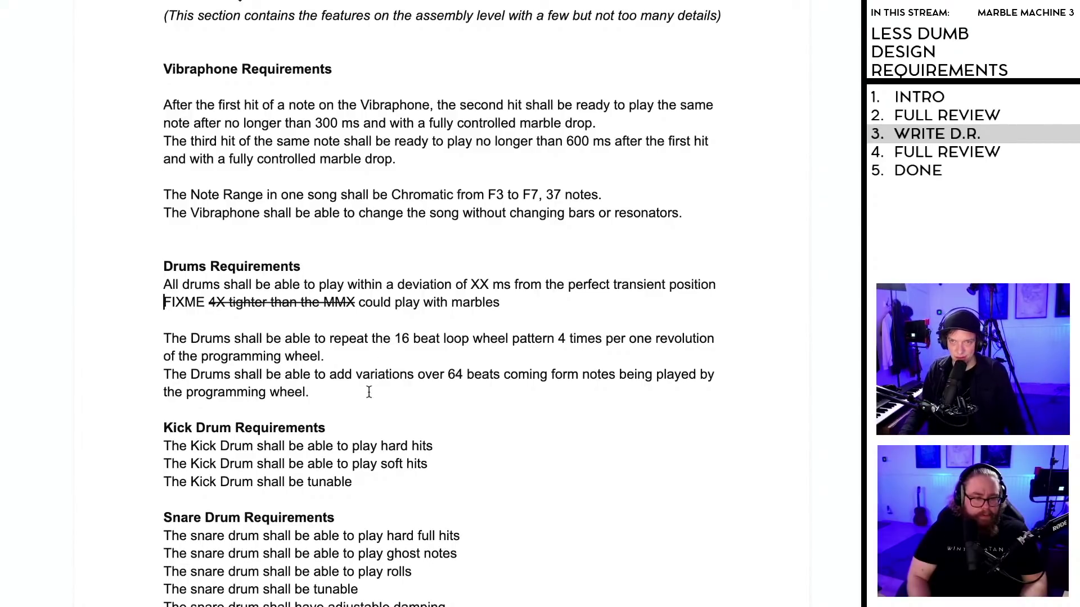
{"action": "scroll", "coordinate": [369, 392], "scroll_direction": "up", "scroll_amount": 1}
{"action": "scroll", "coordinate": [370, 397], "scroll_direction": "down", "scroll_amount": 7}
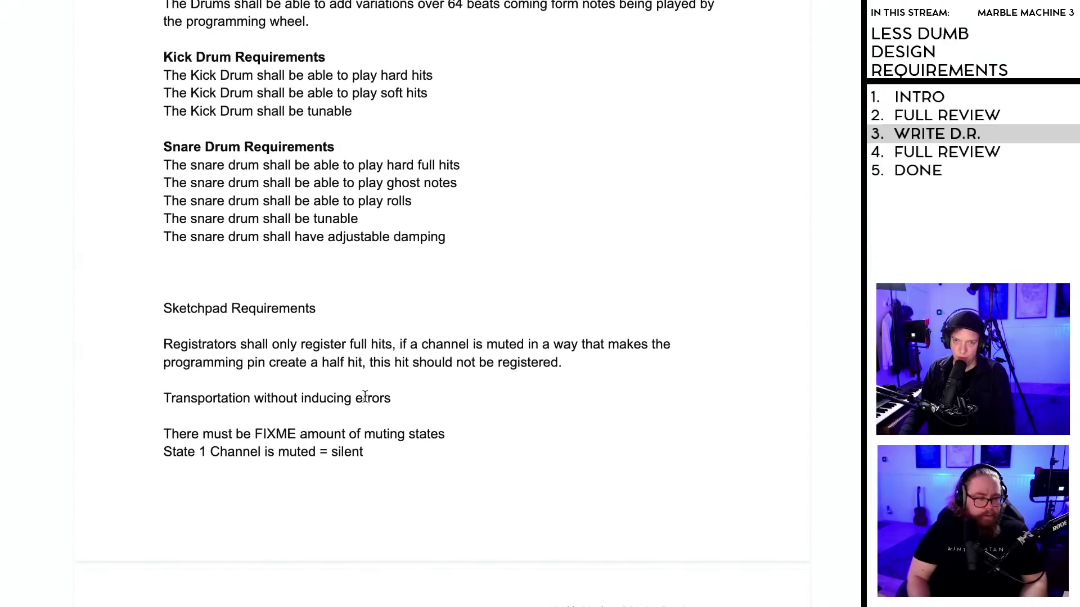
{"action": "scroll", "coordinate": [365, 397], "scroll_direction": "down", "scroll_amount": 7}
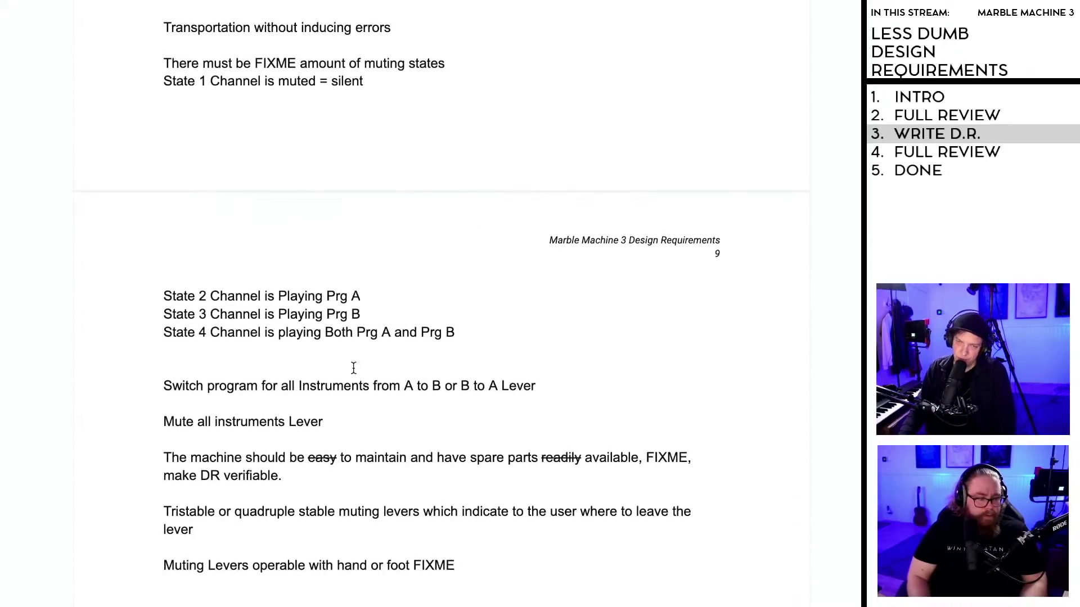
{"action": "scroll", "coordinate": [379, 405], "scroll_direction": "down", "scroll_amount": 1}
{"action": "scroll", "coordinate": [391, 395], "scroll_direction": "down", "scroll_amount": 10}
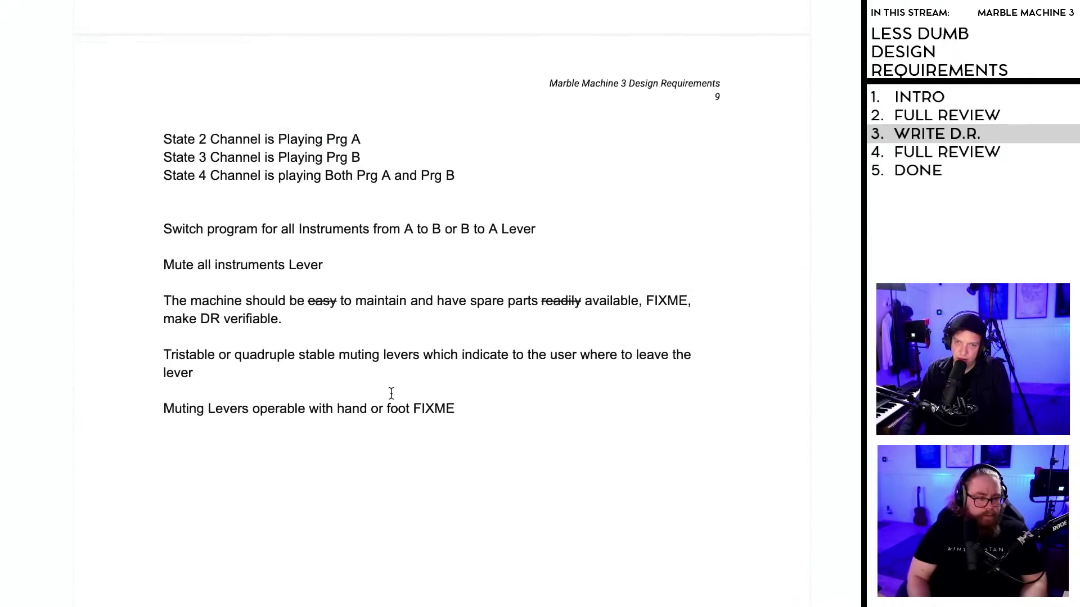